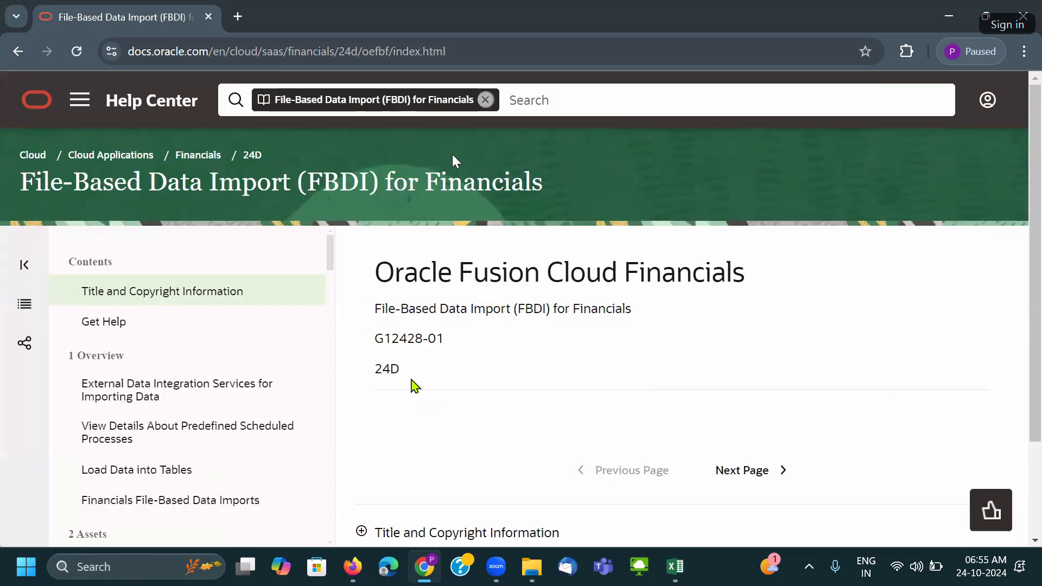
Go to the Supplier Bank Account Import page in Oracle Help Center.
{"action": "scroll", "coordinate": [248, 394], "scroll_direction": "down", "scroll_amount": 3}
{"action": "scroll", "coordinate": [247, 393], "scroll_direction": "down", "scroll_amount": 2}
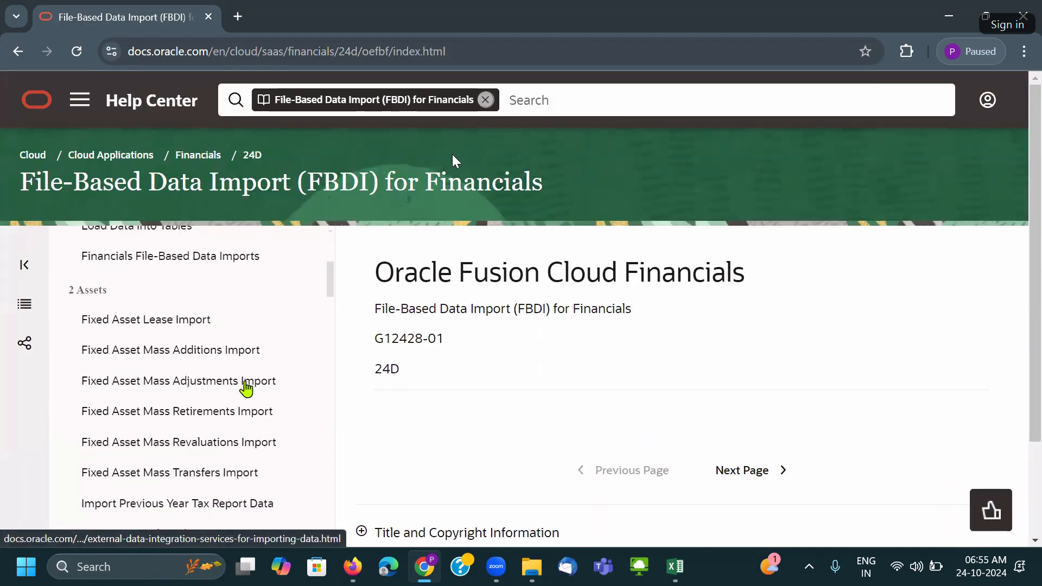
{"action": "scroll", "coordinate": [184, 336], "scroll_direction": "down", "scroll_amount": 8}
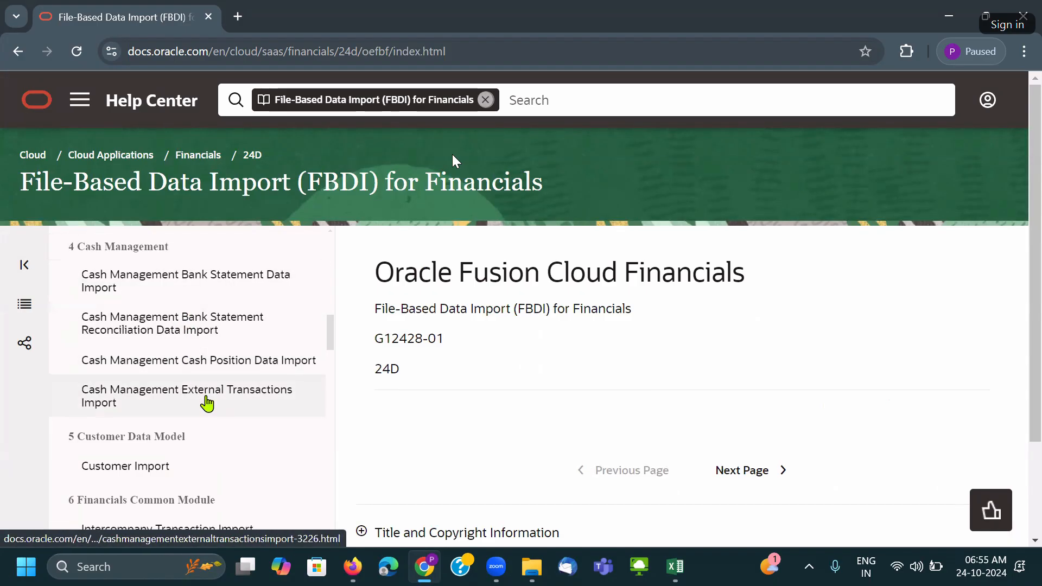
{"action": "scroll", "coordinate": [208, 404], "scroll_direction": "down", "scroll_amount": 3}
{"action": "scroll", "coordinate": [210, 403], "scroll_direction": "down", "scroll_amount": 3}
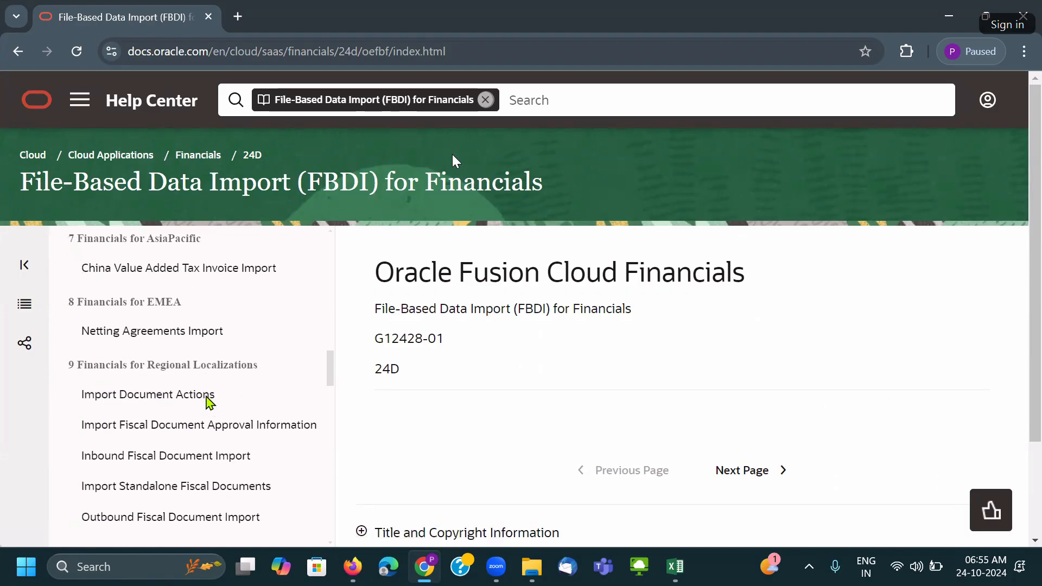
{"action": "scroll", "coordinate": [208, 396], "scroll_direction": "down", "scroll_amount": 3}
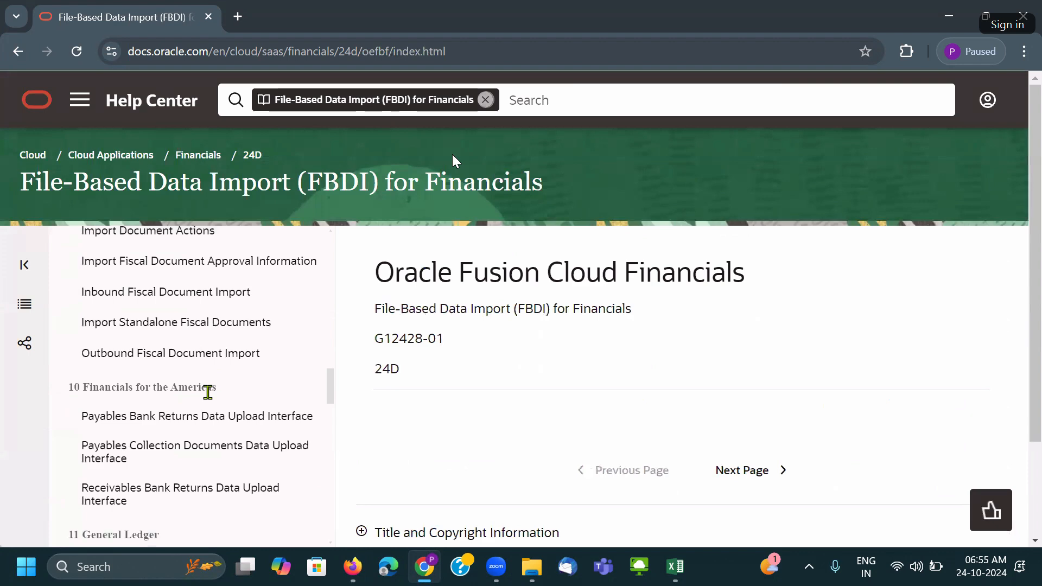
{"action": "scroll", "coordinate": [208, 393], "scroll_direction": "down", "scroll_amount": 6}
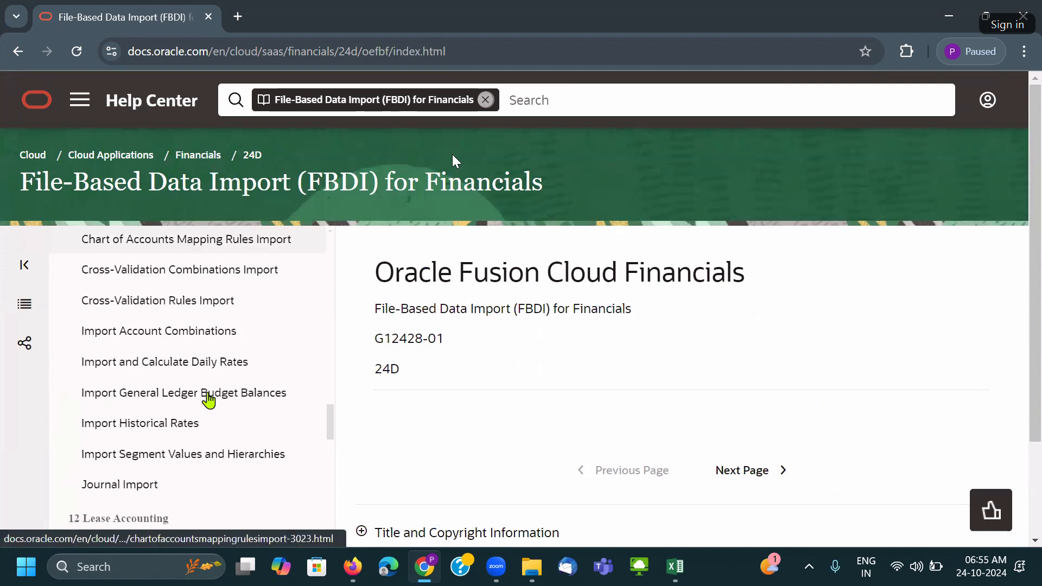
{"action": "scroll", "coordinate": [209, 401], "scroll_direction": "down", "scroll_amount": 6}
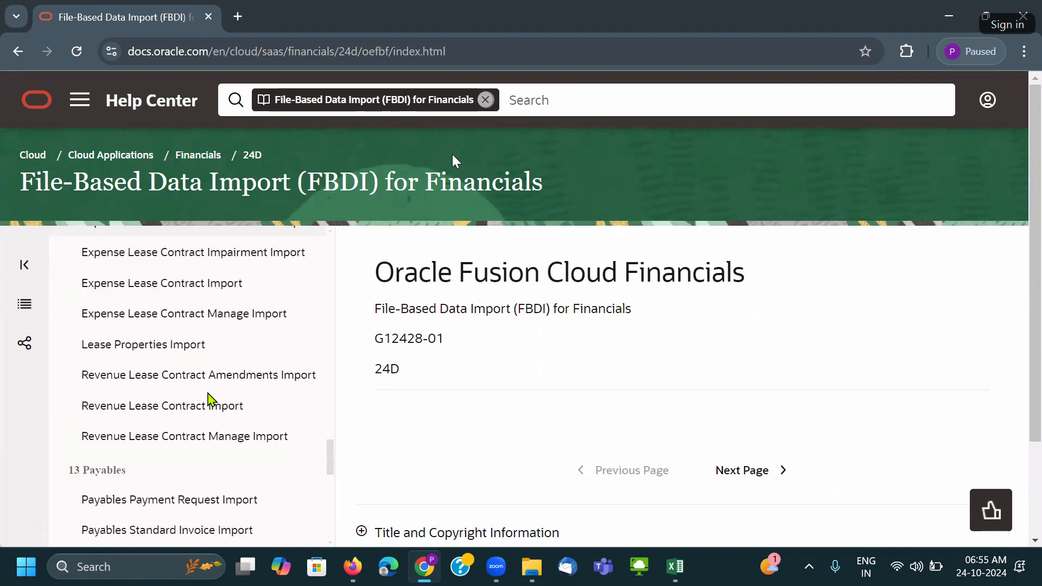
{"action": "scroll", "coordinate": [211, 400], "scroll_direction": "down", "scroll_amount": 3}
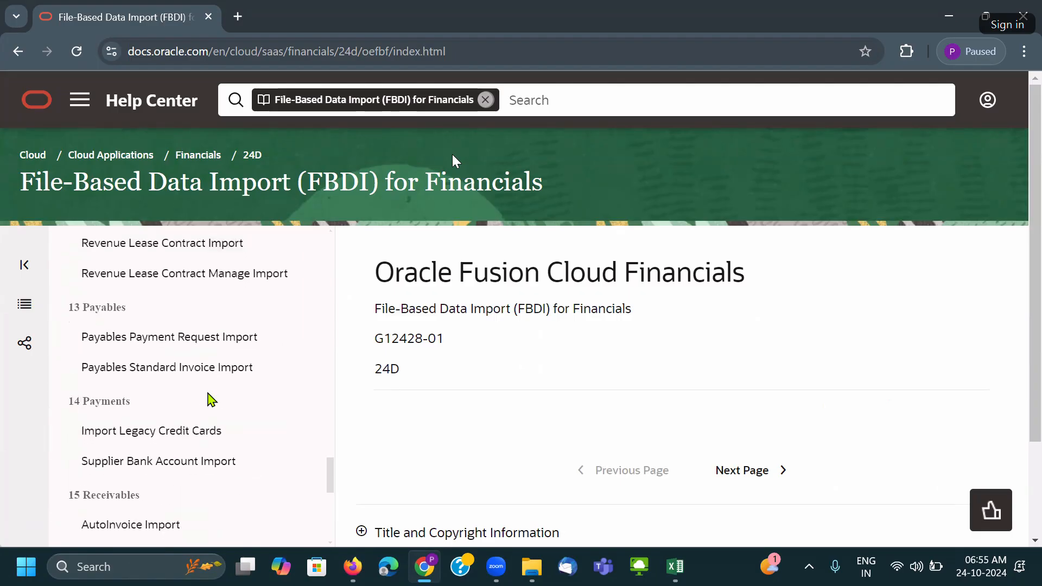
{"action": "left_click", "coordinate": [195, 462]}
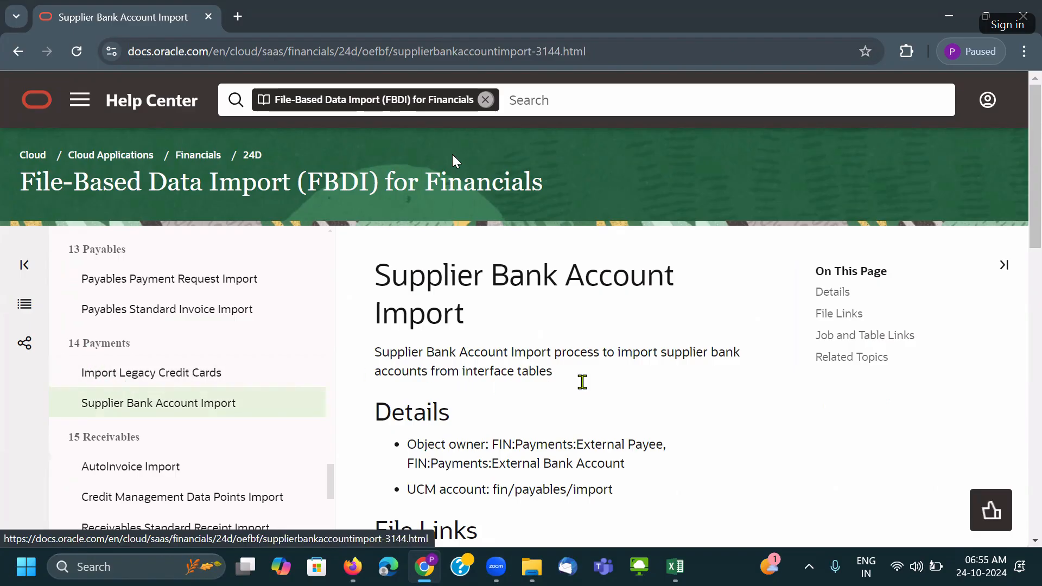
Download the SupplierBankAccountImportTemplate.xlsm file and return to the 12.SupplierBankAccountImport folder.
{"action": "scroll", "coordinate": [582, 383], "scroll_direction": "down", "scroll_amount": 4}
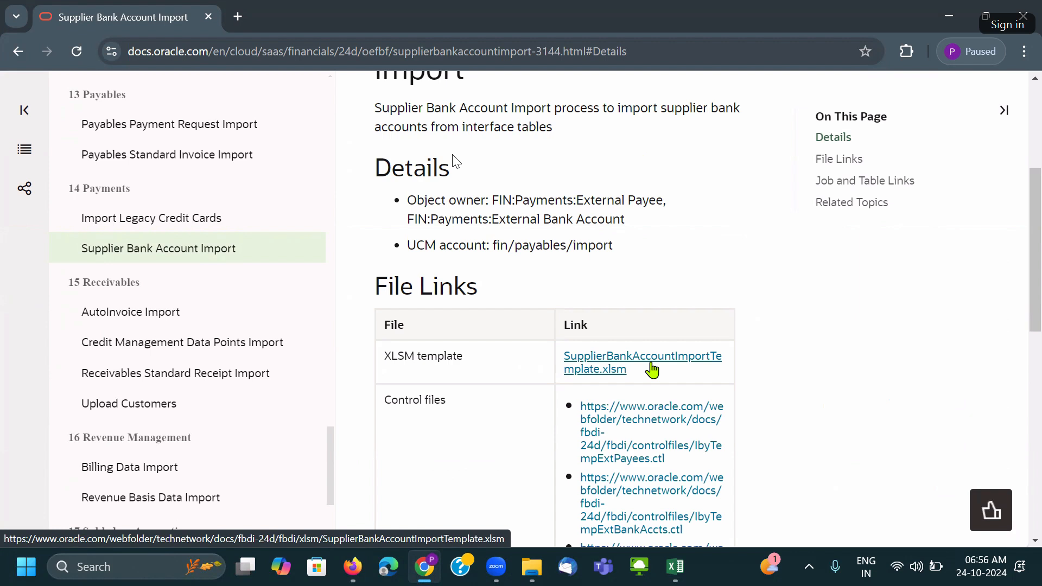
{"action": "left_click", "coordinate": [617, 371]}
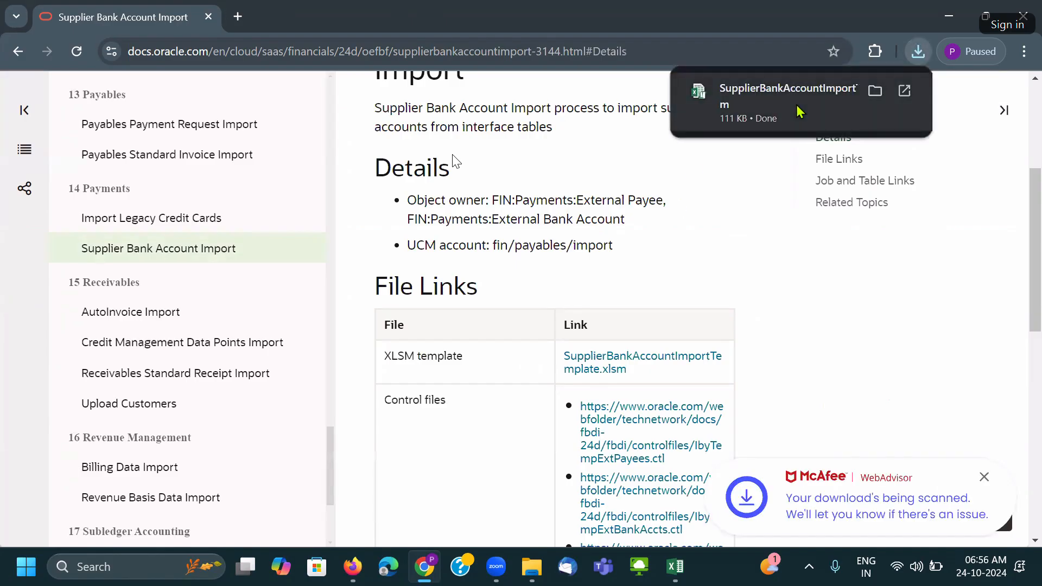
{"action": "mouse_move", "coordinate": [529, 583]}
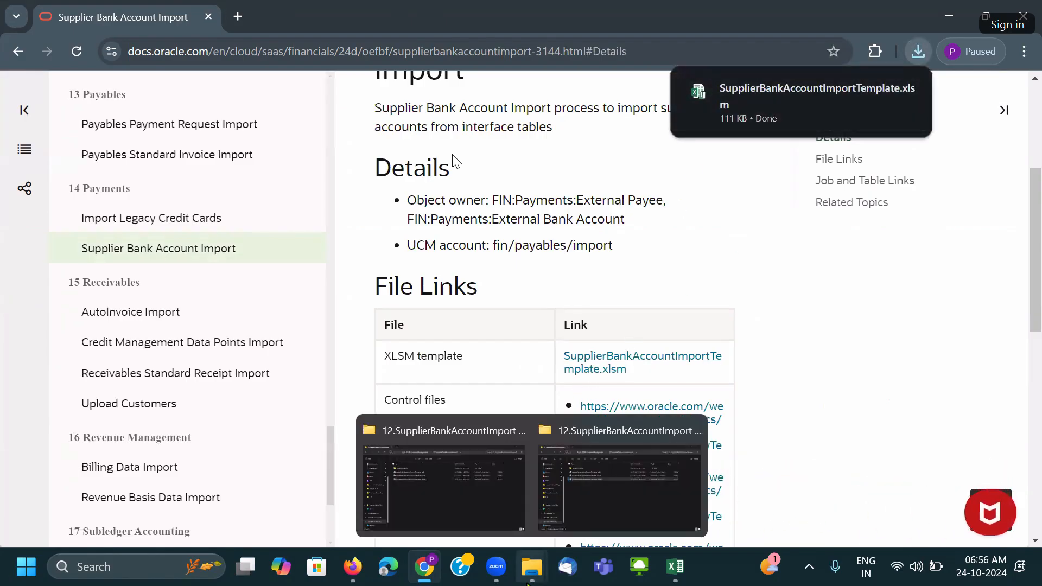
{"action": "left_click", "coordinate": [624, 507]}
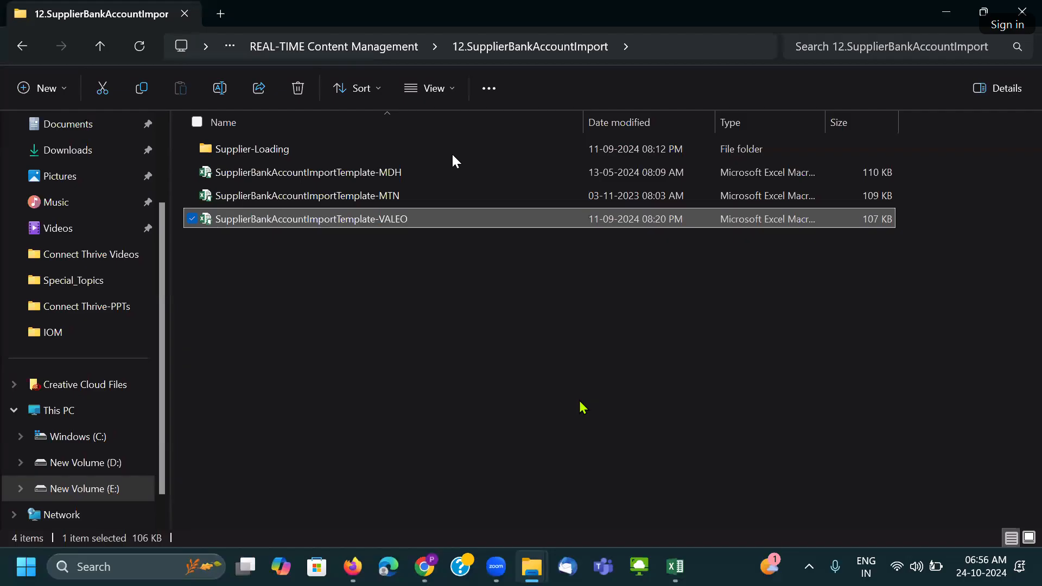
Delete the MDH and MTN templates and the ibysupplierbankaccimport zip in Supplier-Loading.
{"action": "left_click", "coordinate": [412, 178]}
{"action": "key", "text": "shift+Down"}
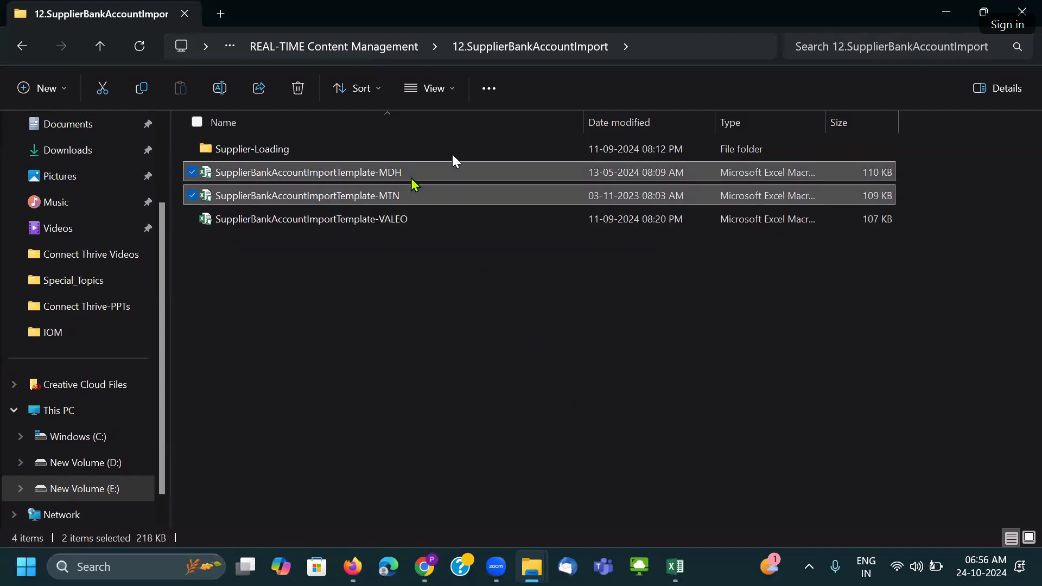
{"action": "key", "text": "Delete"}
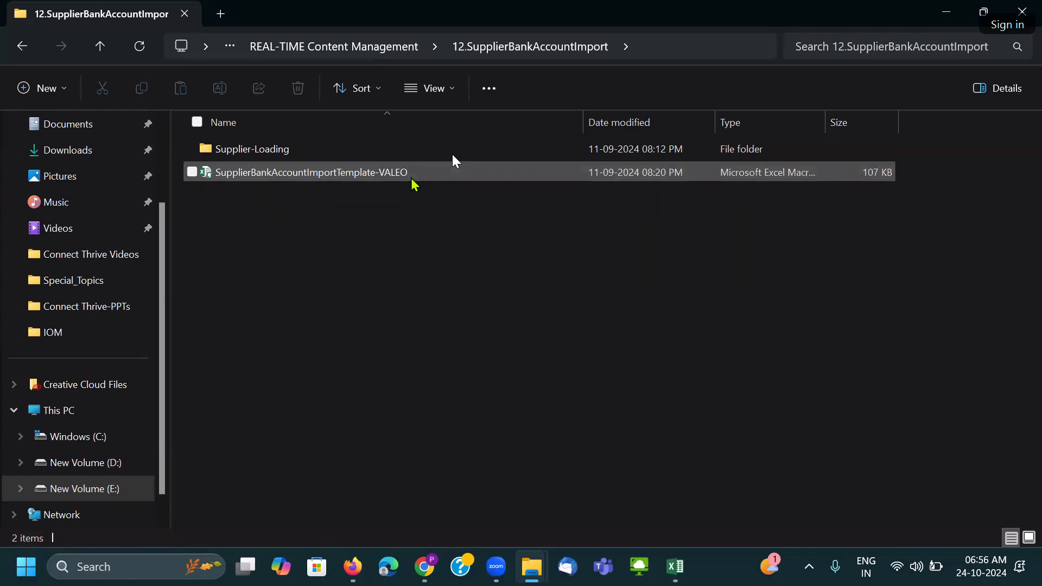
{"action": "double_click", "coordinate": [351, 158]}
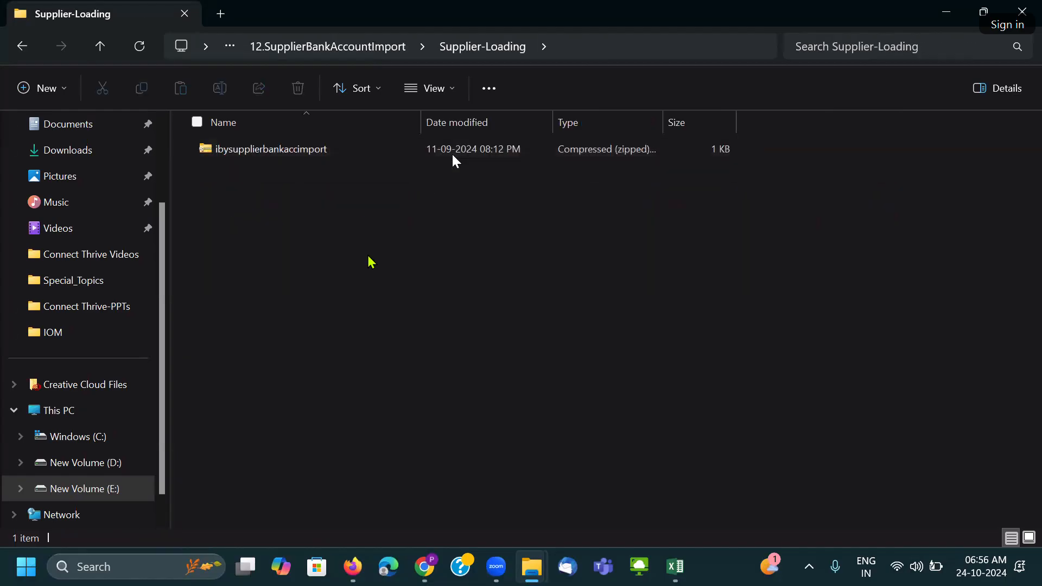
{"action": "left_click", "coordinate": [329, 151]}
{"action": "key", "text": "Delete"}
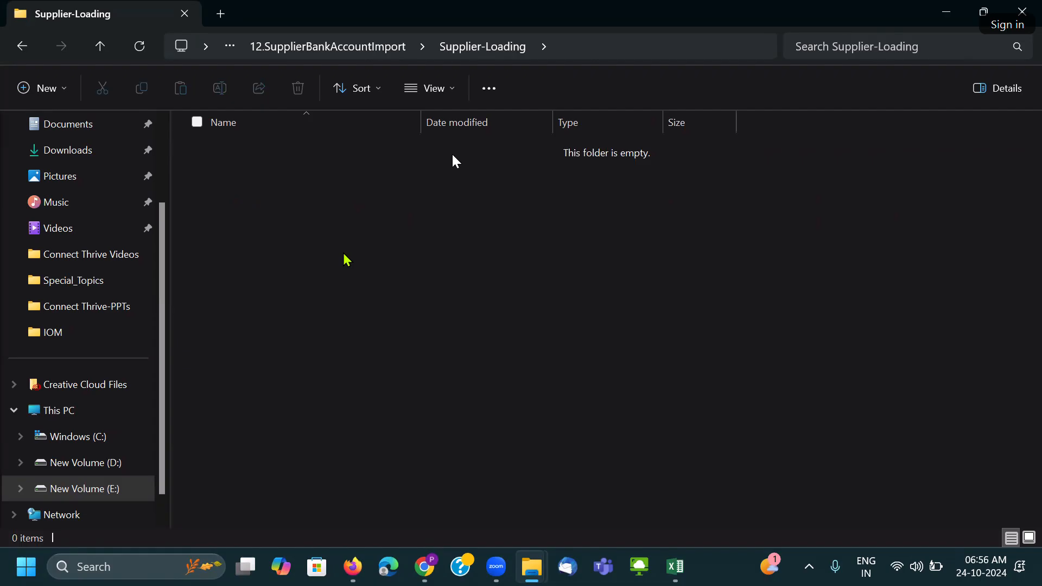
{"action": "key", "text": "alt+Left"}
{"action": "left_click", "coordinate": [387, 298]}
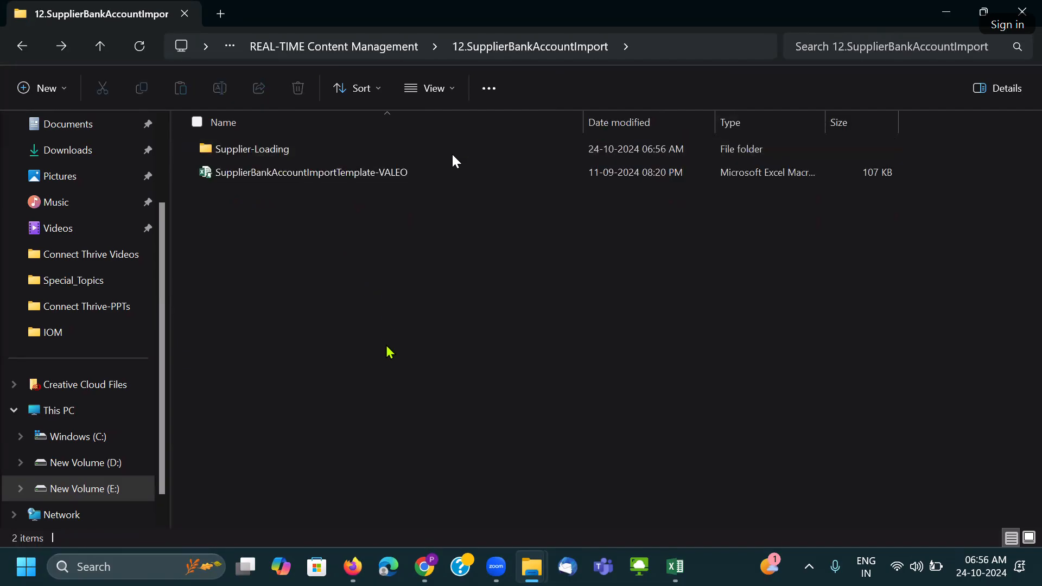
Move the downloaded SupplierBankAccountImportTemplate from Downloads into the 12.SupplierBankAccountImport folder.
{"action": "scroll", "coordinate": [65, 255], "scroll_direction": "up", "scroll_amount": 3}
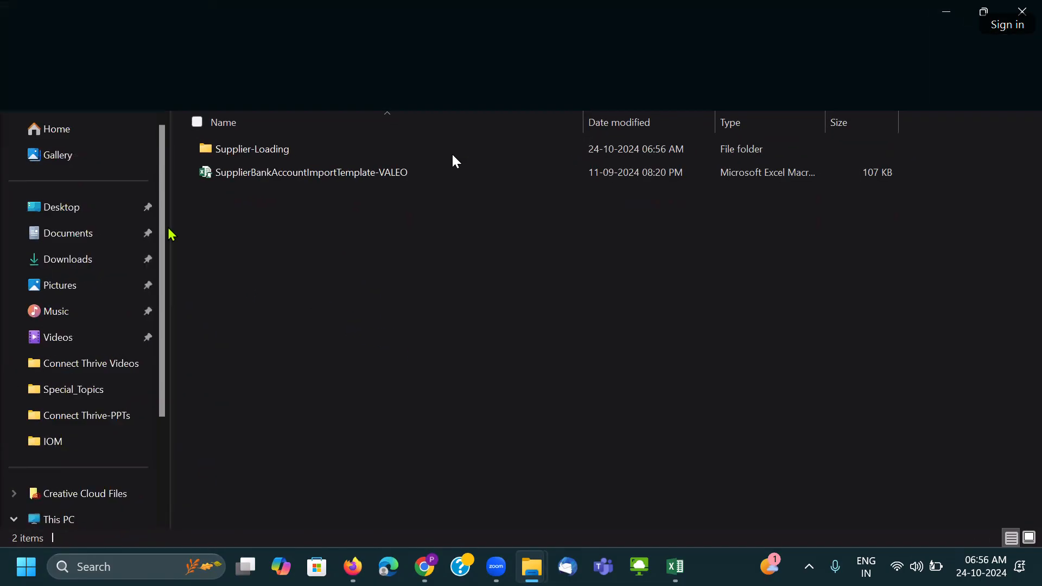
{"action": "left_click", "coordinate": [38, 265]}
{"action": "left_click", "coordinate": [322, 173]}
{"action": "key", "text": "ctrl+x"}
{"action": "key", "text": "alt+Left"}
{"action": "key", "text": "ctrl+v"}
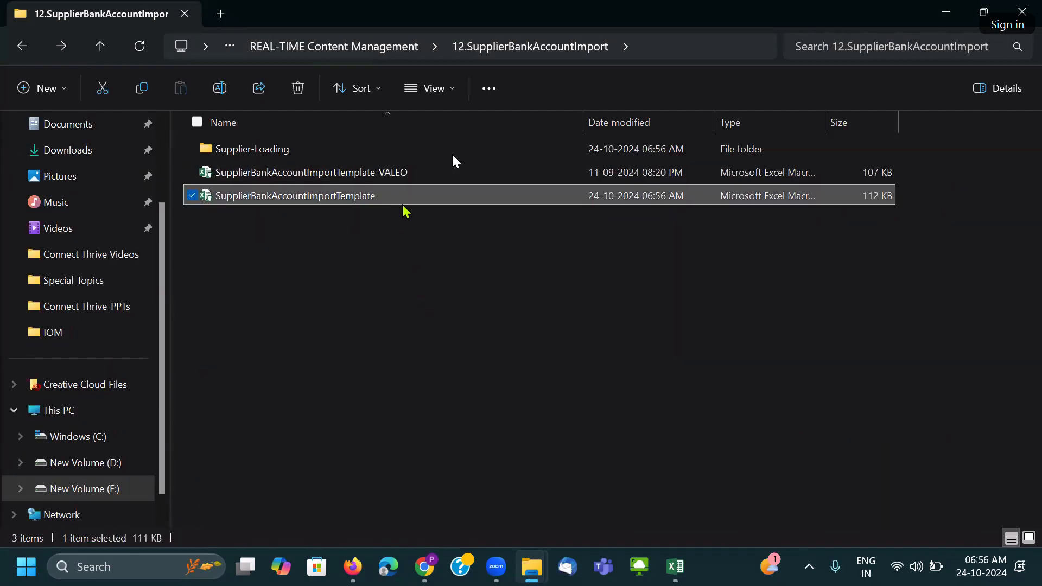
Rename the pasted template to SupplierBankAccountImportTemplate-TOSHIBA.
{"action": "left_click", "coordinate": [393, 199]}
{"action": "left_click", "coordinate": [386, 194]}
{"action": "type", "text": "-TOSHIBA"}
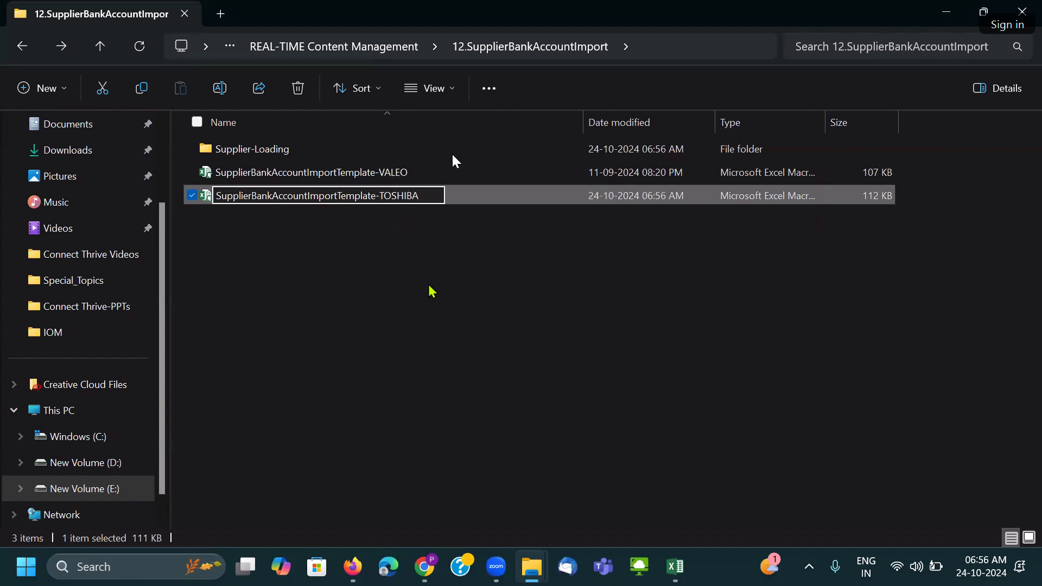
{"action": "left_click", "coordinate": [406, 247]}
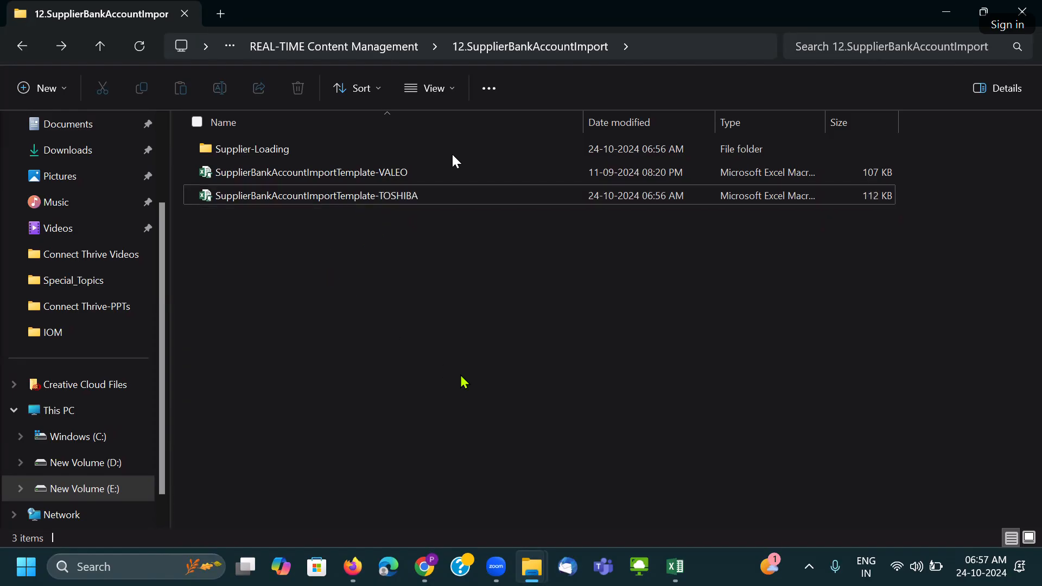
{"action": "mouse_move", "coordinate": [534, 573]}
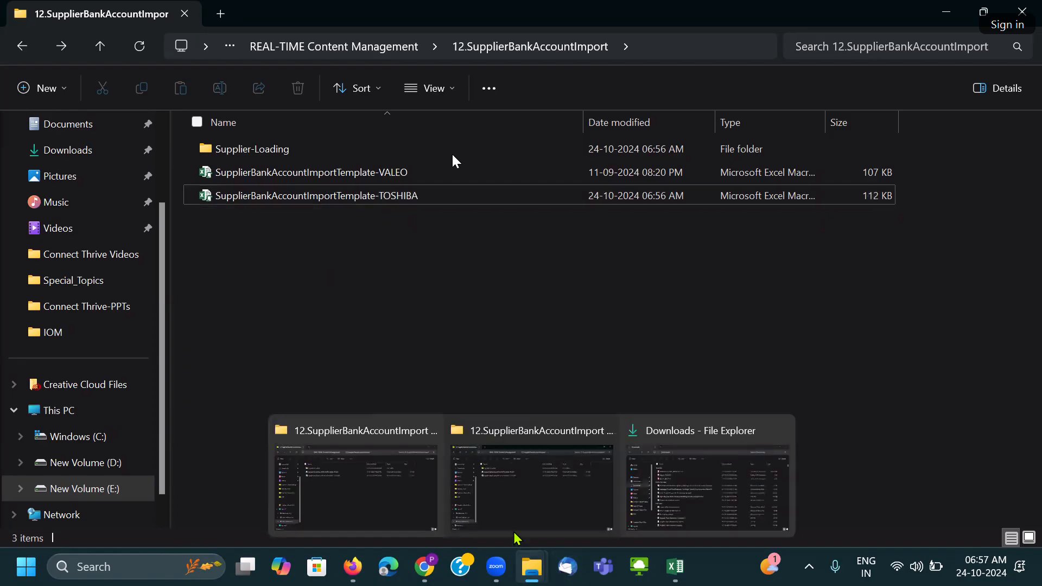
Bring the other 12.SupplierBankAccountImport window forward and move on to the Bank n Branch workbook.
{"action": "left_click", "coordinate": [338, 473]}
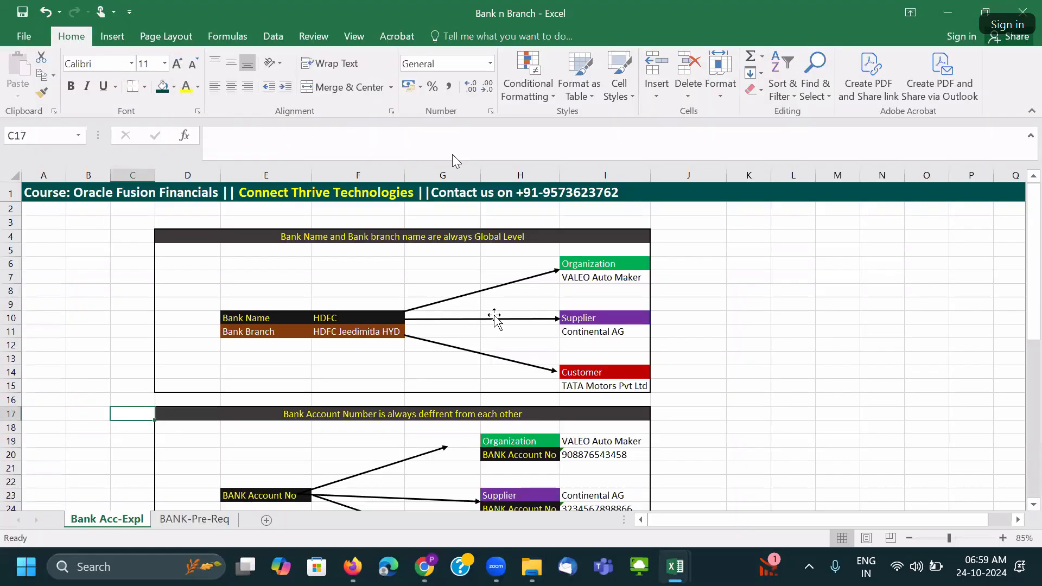
{"action": "scroll", "coordinate": [494, 319], "scroll_direction": "down", "scroll_amount": 6}
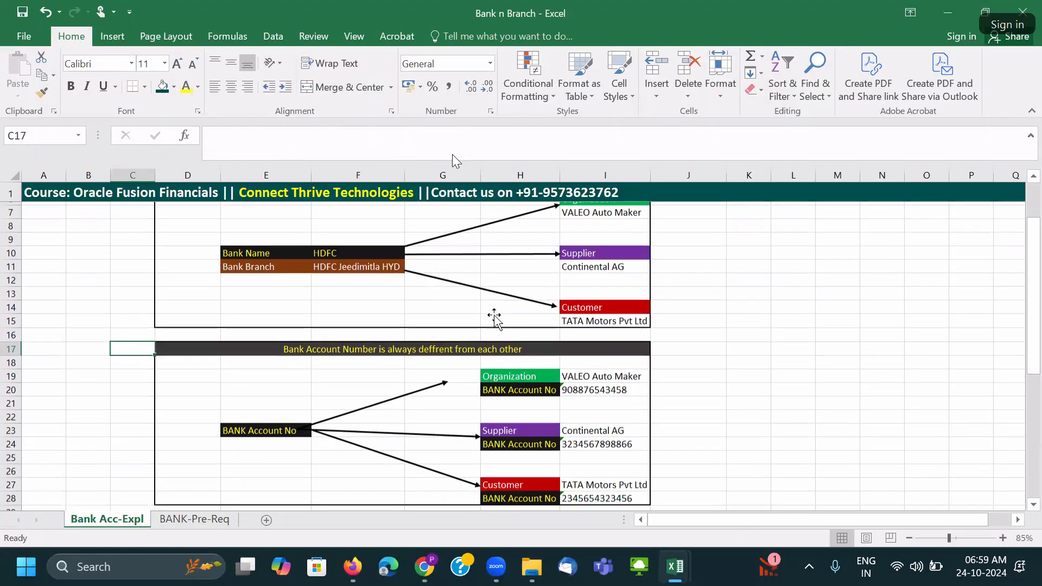
{"action": "scroll", "coordinate": [494, 319], "scroll_direction": "up", "scroll_amount": 5}
{"action": "scroll", "coordinate": [495, 319], "scroll_direction": "up", "scroll_amount": 1}
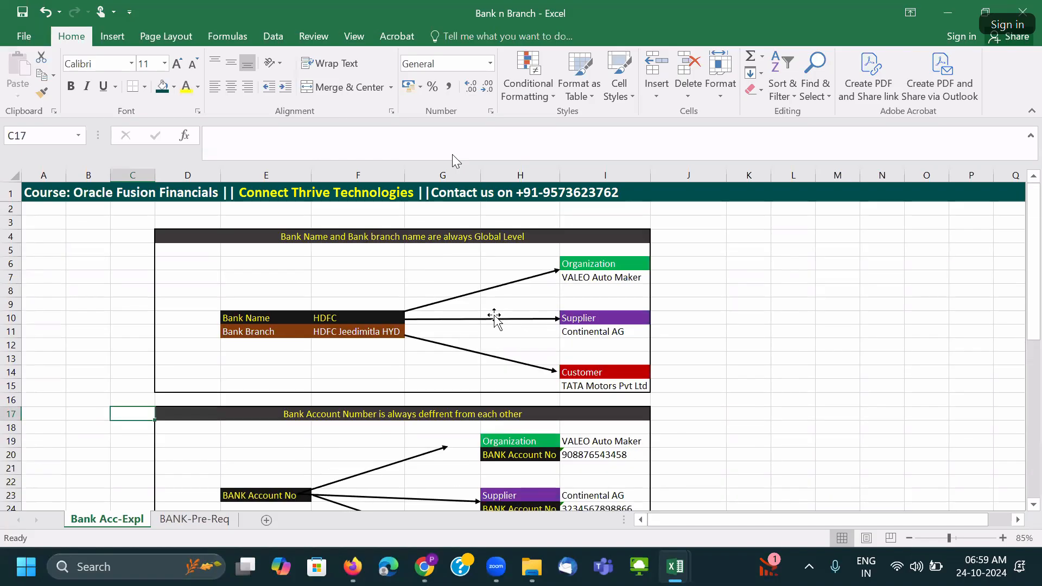
{"action": "left_click", "coordinate": [1002, 538]}
{"action": "left_click", "coordinate": [751, 413]}
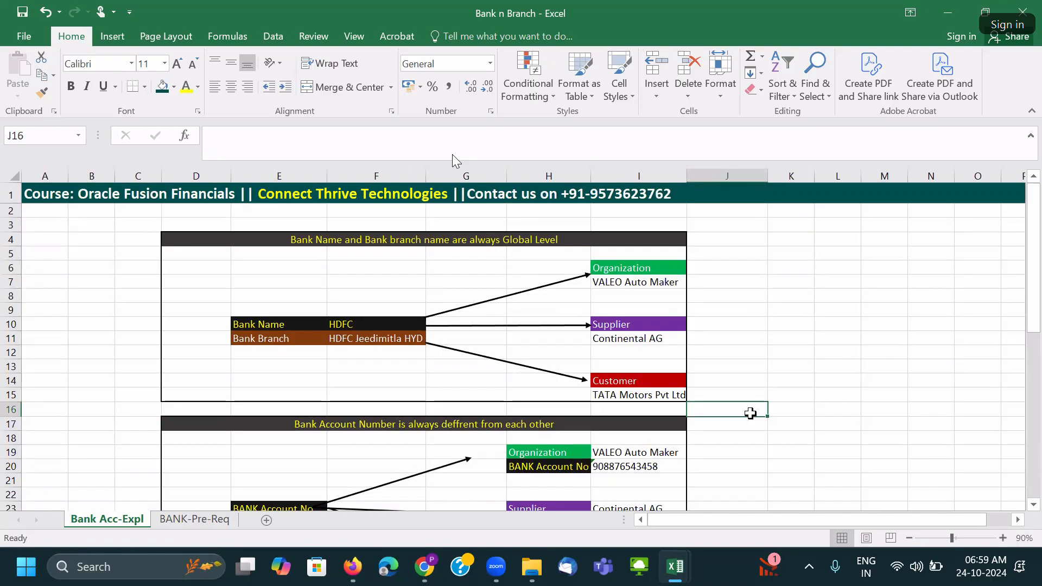
{"action": "mouse_move", "coordinate": [532, 569]}
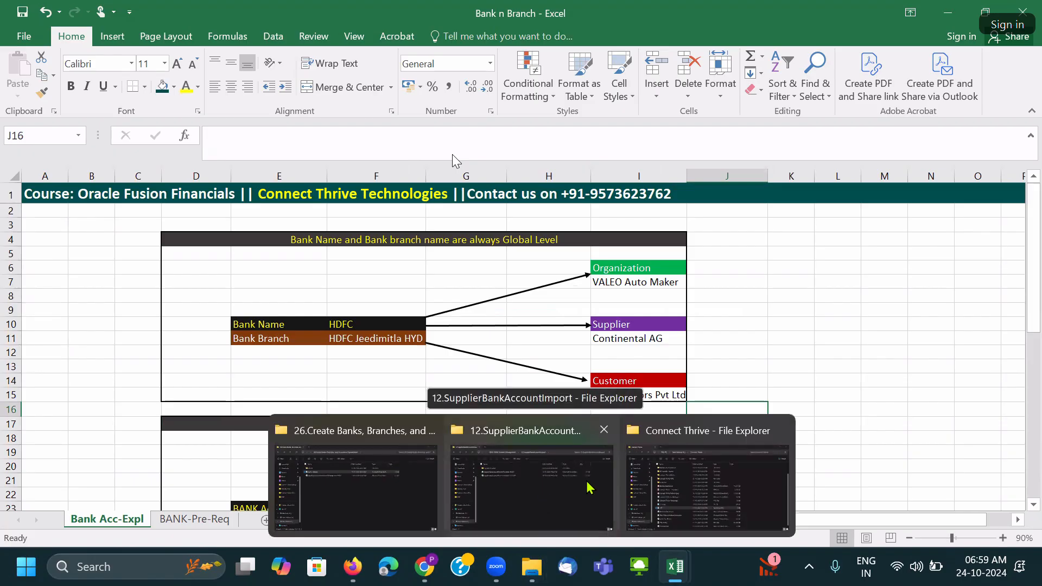
{"action": "left_click", "coordinate": [655, 483]}
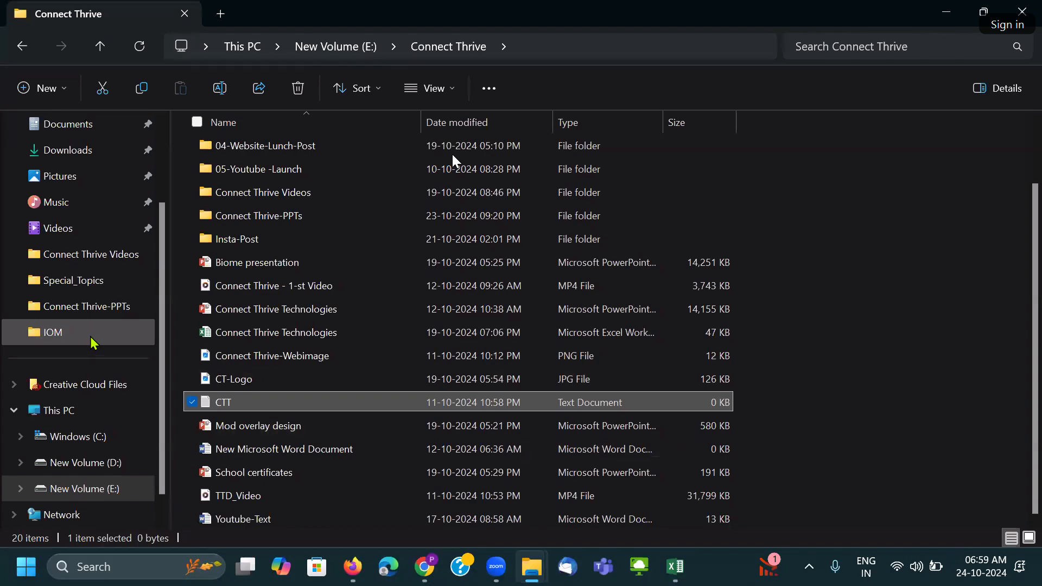
Browse from IOM up to July-2022-New_Batch and open the Bank n Branch workbook's diagram.
{"action": "left_click", "coordinate": [94, 342]}
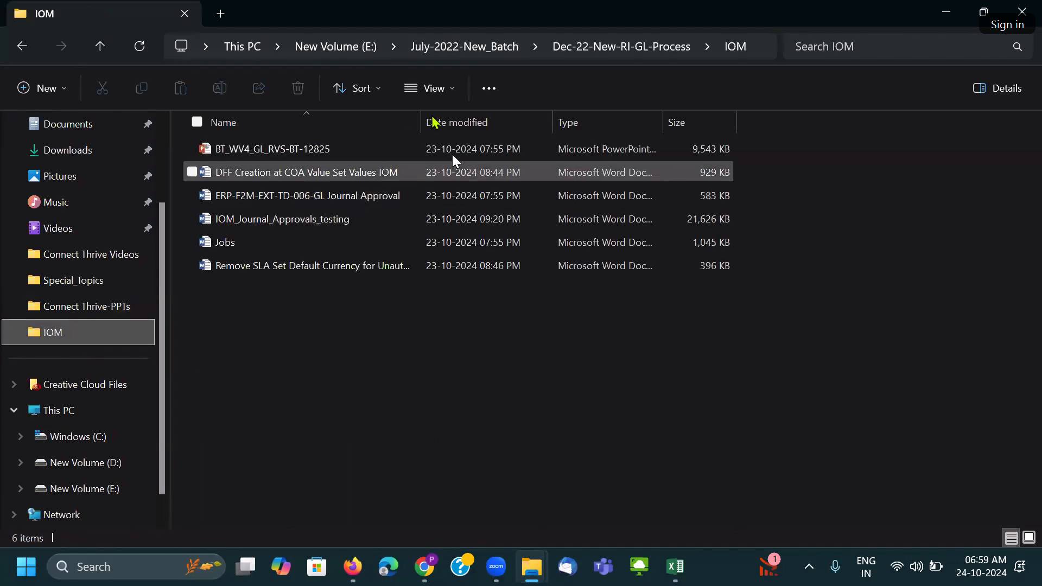
{"action": "left_click", "coordinate": [464, 46]}
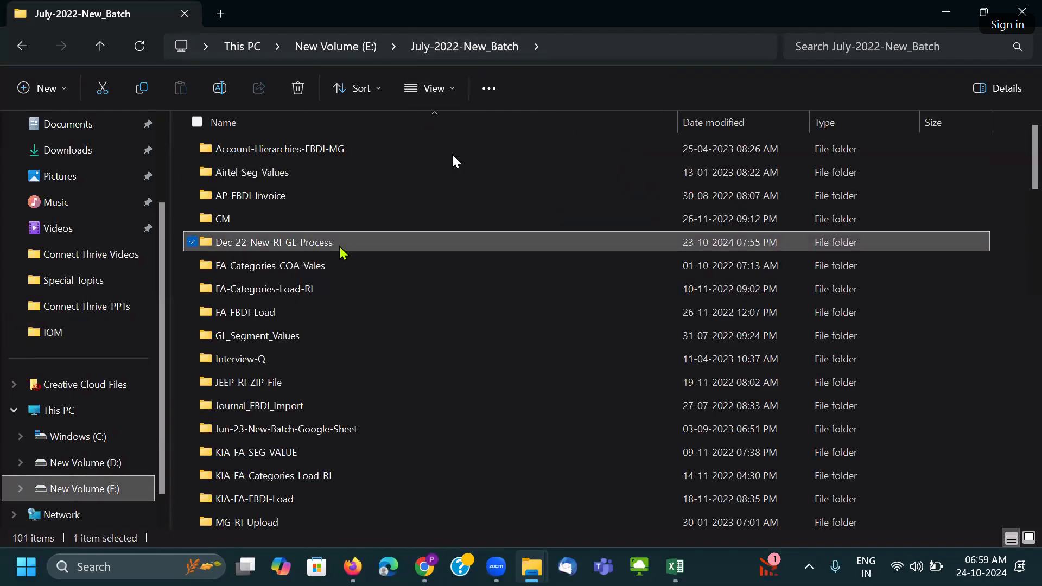
{"action": "scroll", "coordinate": [340, 392], "scroll_direction": "down", "scroll_amount": 2}
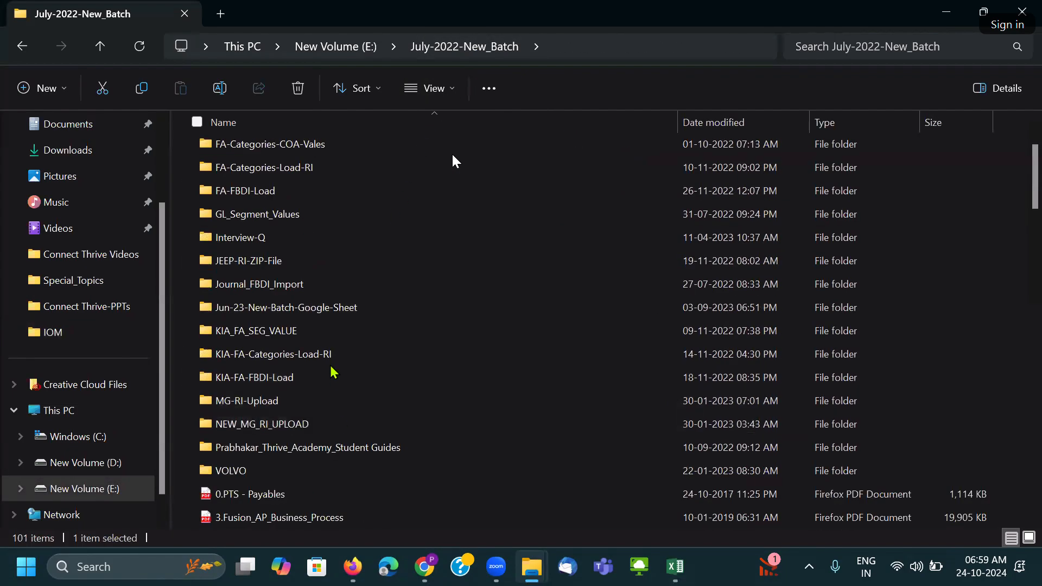
{"action": "scroll", "coordinate": [329, 381], "scroll_direction": "down", "scroll_amount": 4}
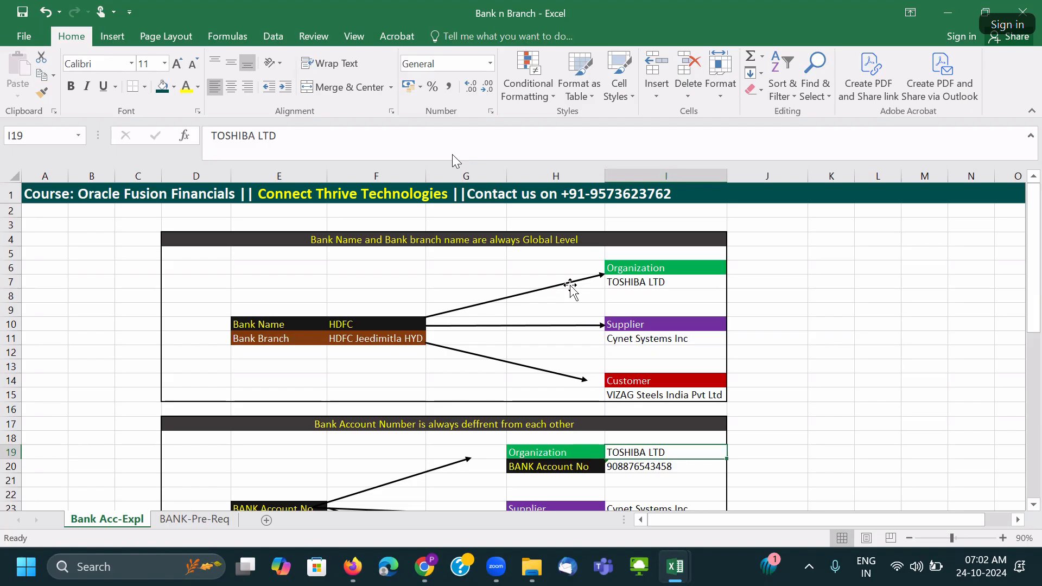
{"action": "left_click", "coordinate": [367, 239]}
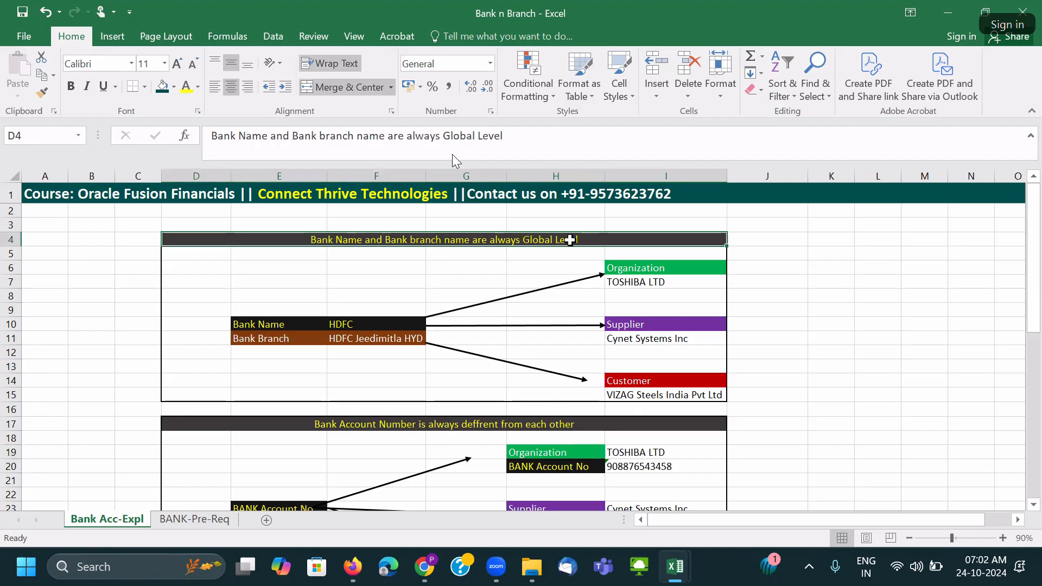
{"action": "left_click", "coordinate": [288, 325]}
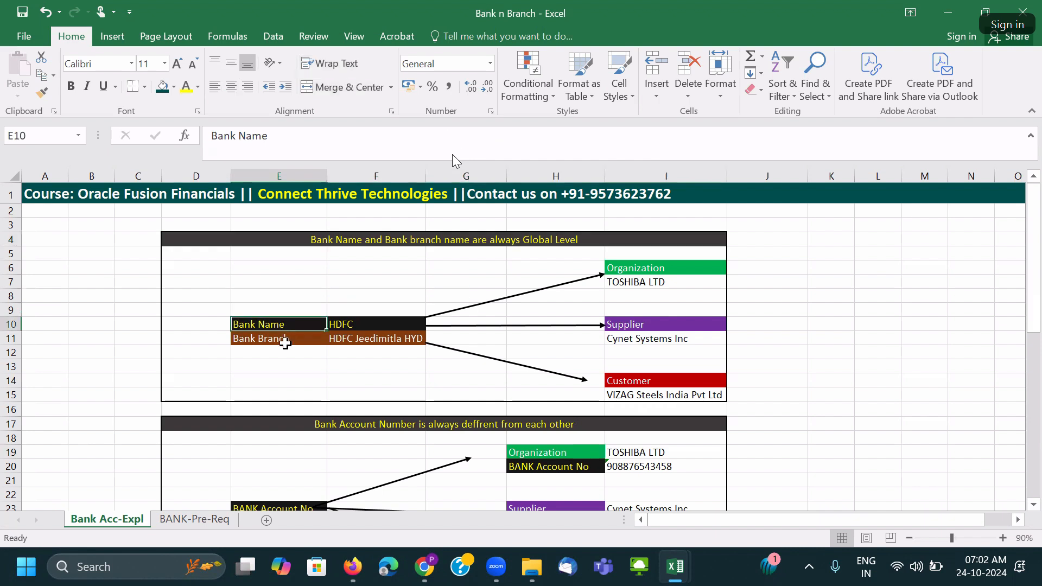
{"action": "left_click", "coordinate": [353, 326]}
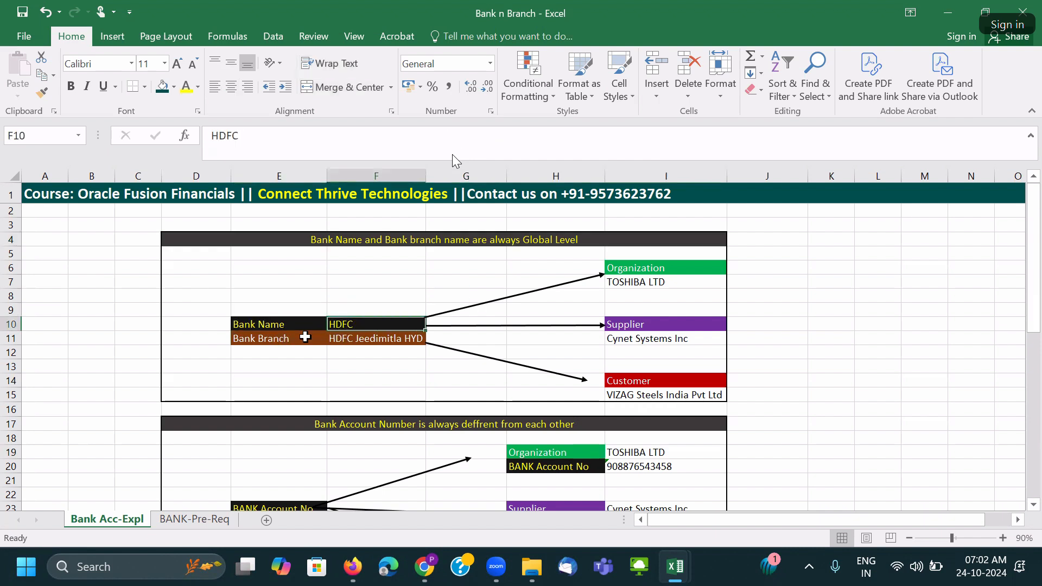
{"action": "left_click", "coordinate": [278, 339]}
{"action": "left_click", "coordinate": [343, 340]}
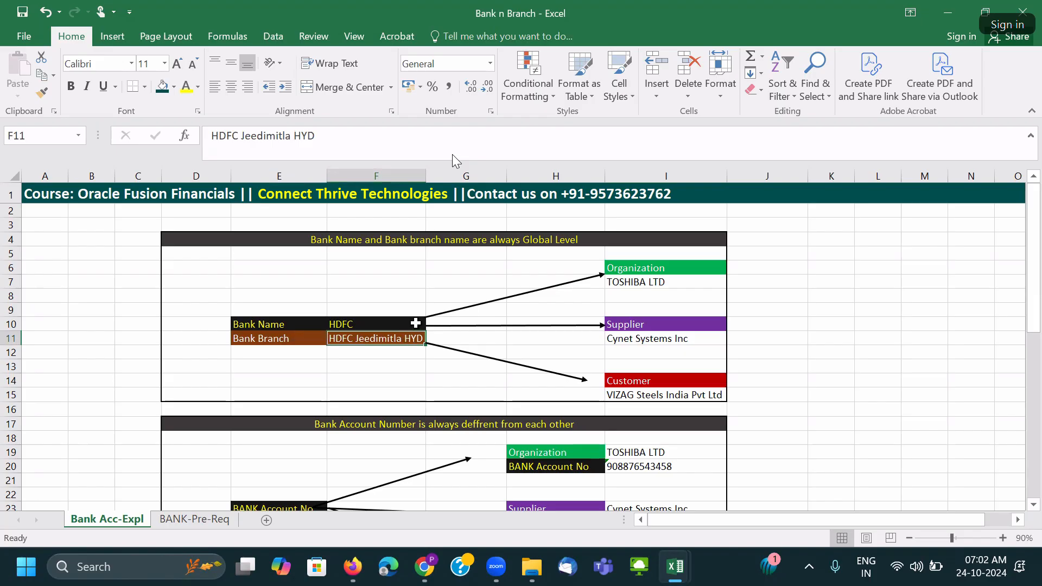
{"action": "left_click", "coordinate": [625, 270]}
{"action": "left_click", "coordinate": [625, 285]}
{"action": "double_click", "coordinate": [677, 282]}
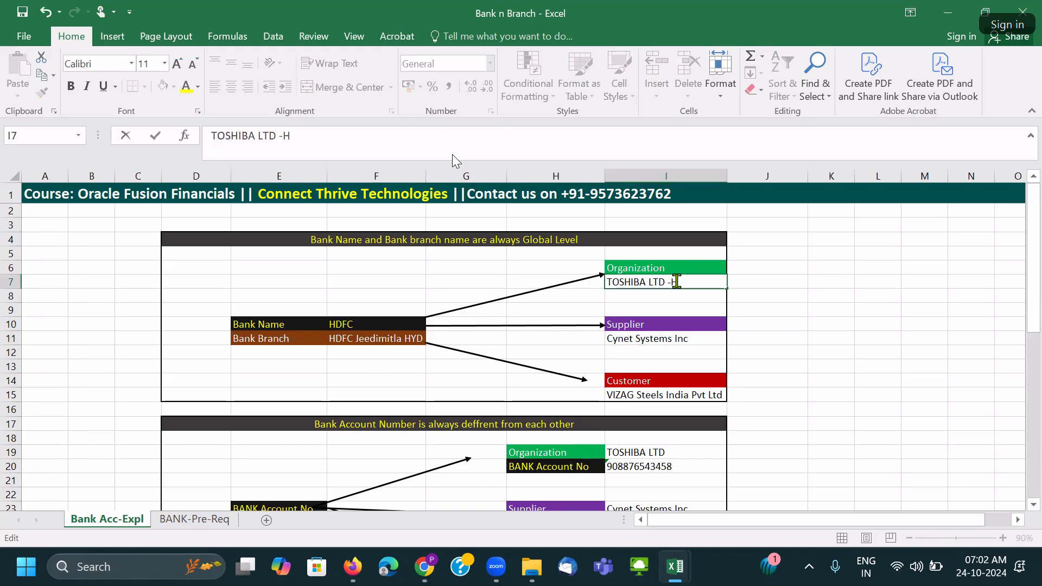
Append '-HYD' to the Cynet Systems Inc and VIZAG Steels names and autofit column I.
{"action": "left_click", "coordinate": [712, 336]}
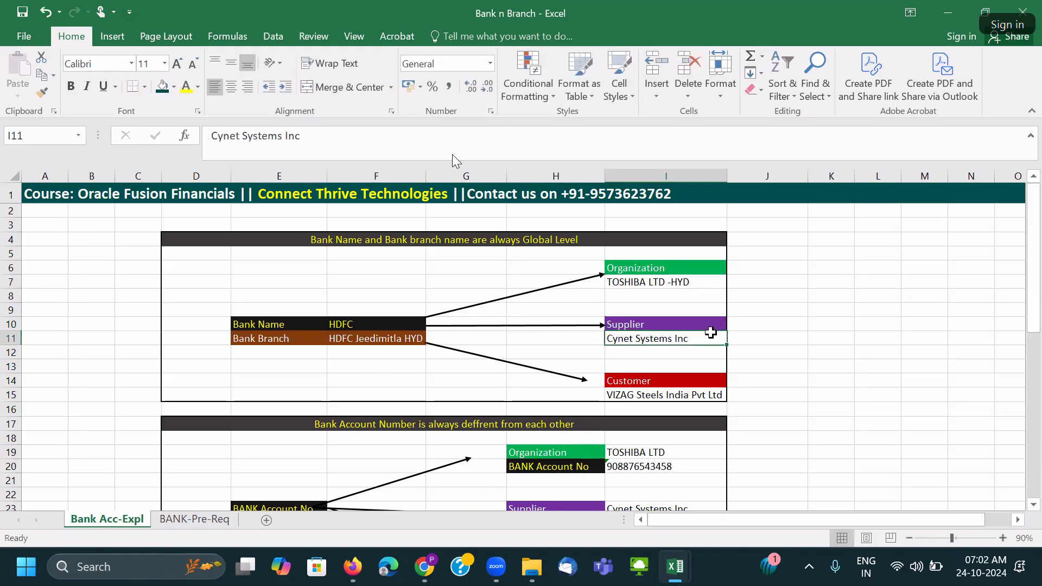
{"action": "double_click", "coordinate": [711, 337]}
{"action": "type", "text": "- HYD"}
{"action": "left_click", "coordinate": [716, 392]}
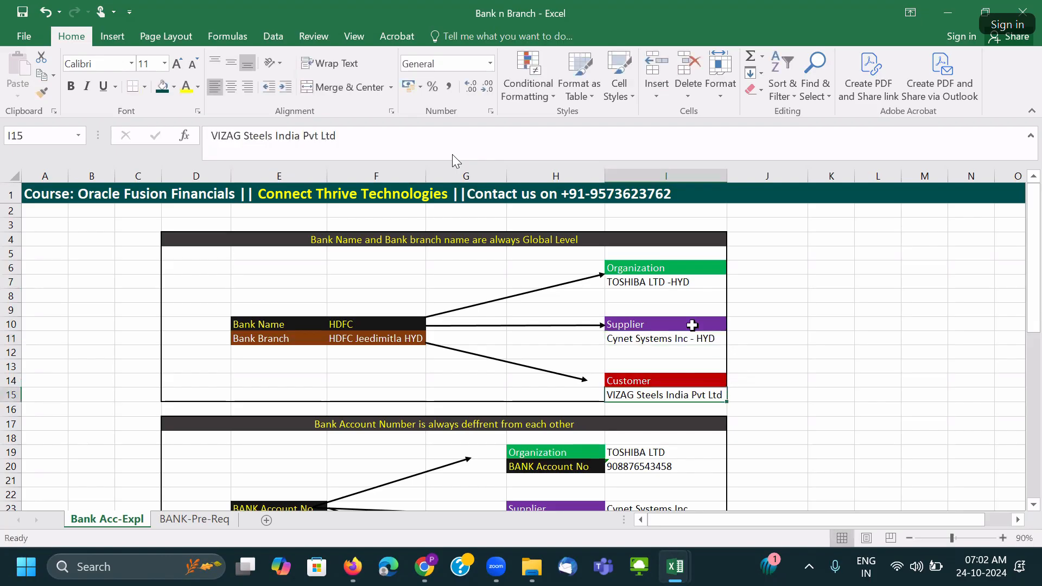
{"action": "left_click", "coordinate": [397, 149]}
{"action": "type", "text": "-HYD"}
{"action": "left_click", "coordinate": [786, 350]}
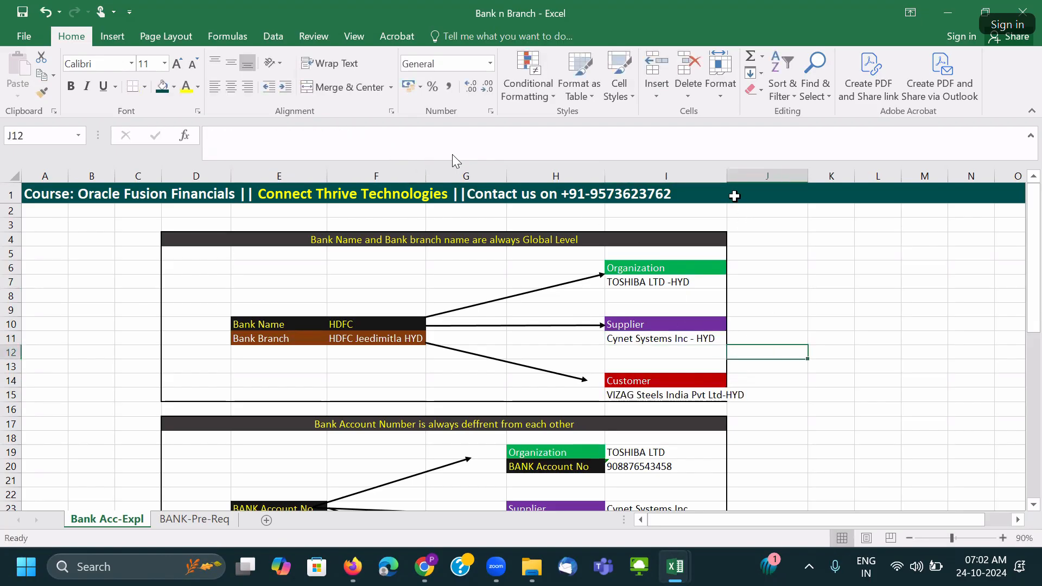
{"action": "double_click", "coordinate": [727, 176]}
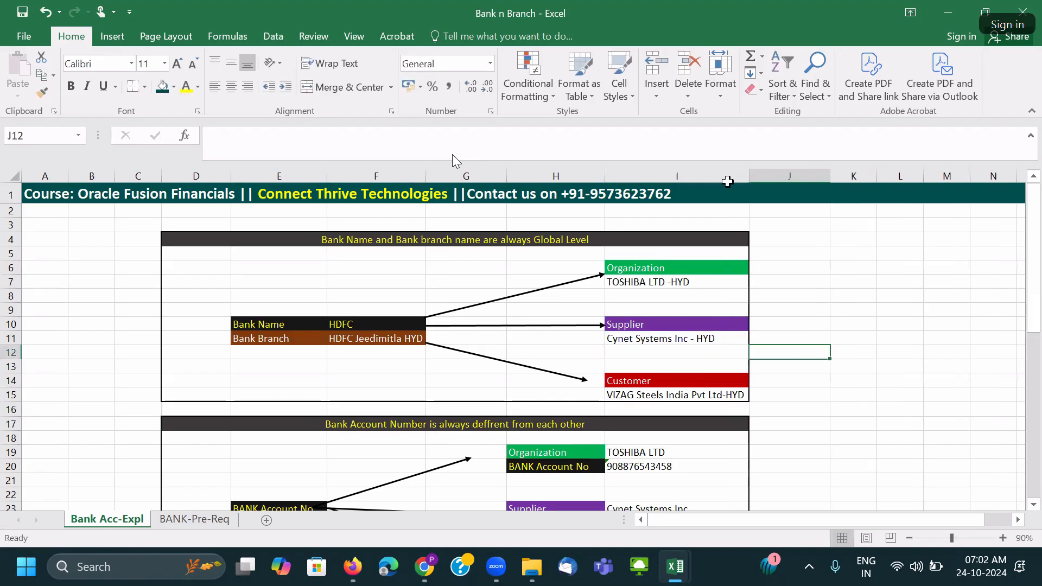
{"action": "left_click", "coordinate": [585, 379]}
Reattach the arrows onto the Customer cell and the lower Organization cell.
{"action": "left_click_drag", "start_coordinate": [588, 380], "coordinate": [602, 383]}
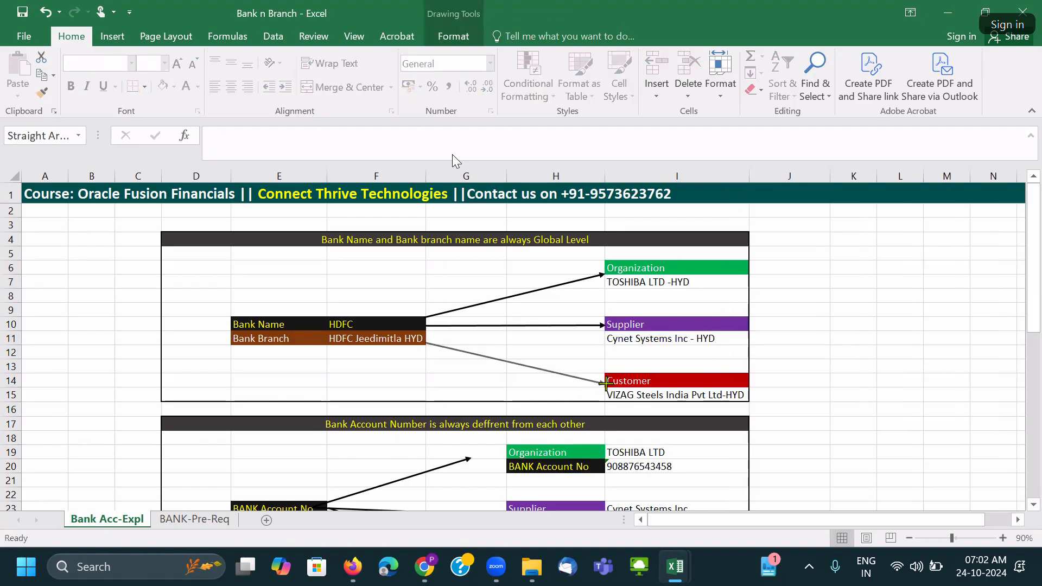
{"action": "left_click", "coordinate": [470, 459]}
{"action": "left_click_drag", "start_coordinate": [471, 460], "coordinate": [504, 449]}
{"action": "left_click", "coordinate": [486, 380]}
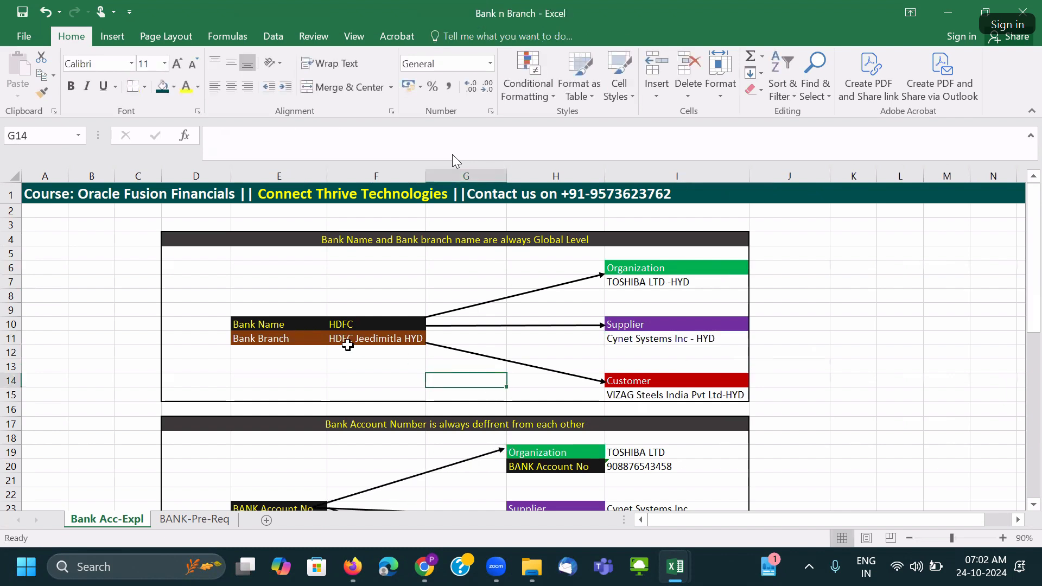
Review the HYD names in column I and the branch HDFC Jeedimitla HYD.
{"action": "left_click_drag", "start_coordinate": [660, 282], "coordinate": [671, 394]}
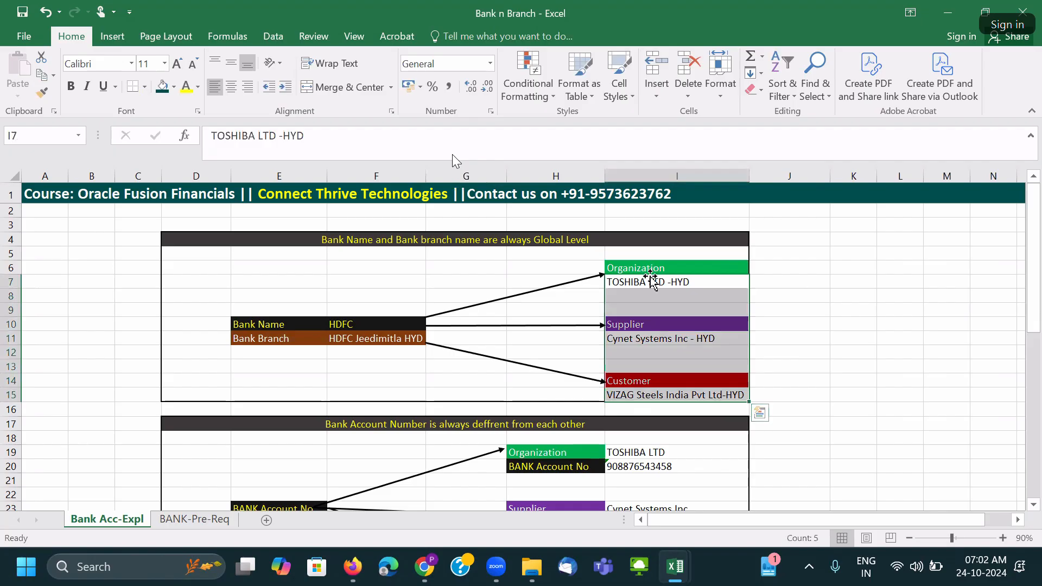
{"action": "left_click", "coordinate": [650, 339]}
{"action": "left_click", "coordinate": [648, 395]}
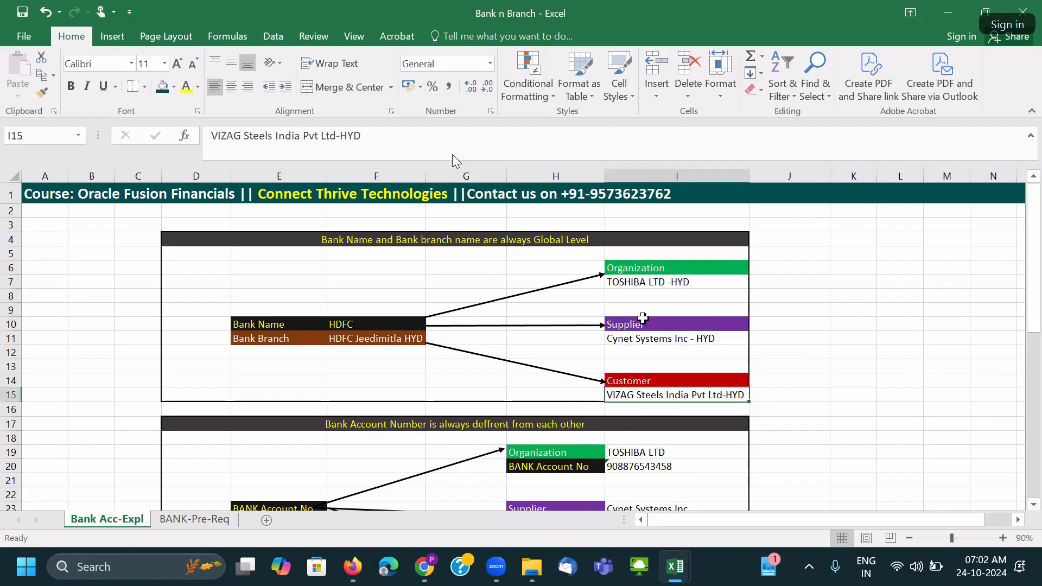
{"action": "left_click_drag", "start_coordinate": [637, 268], "coordinate": [636, 394]}
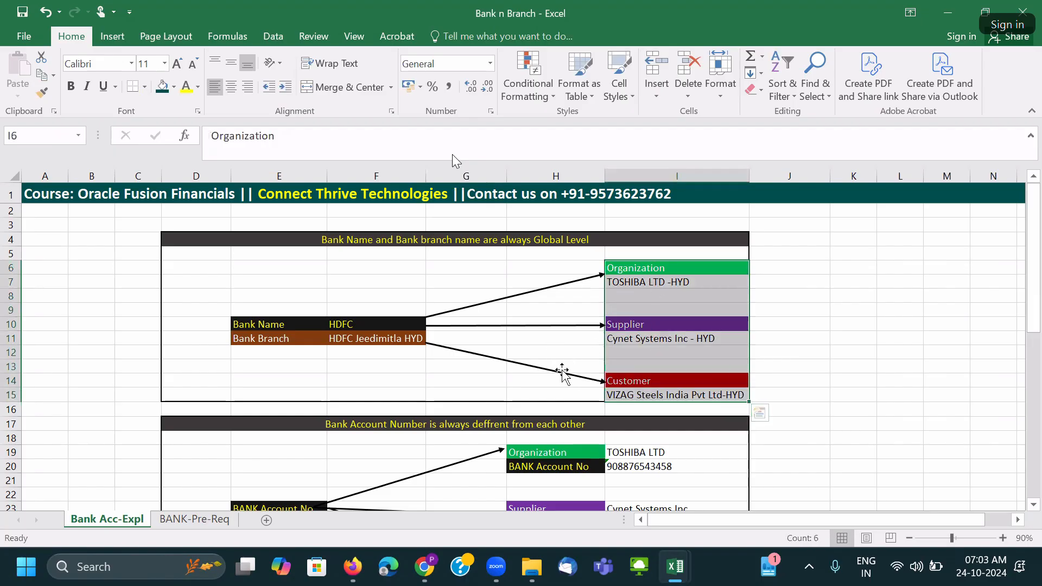
{"action": "left_click_drag", "start_coordinate": [261, 338], "coordinate": [383, 340]}
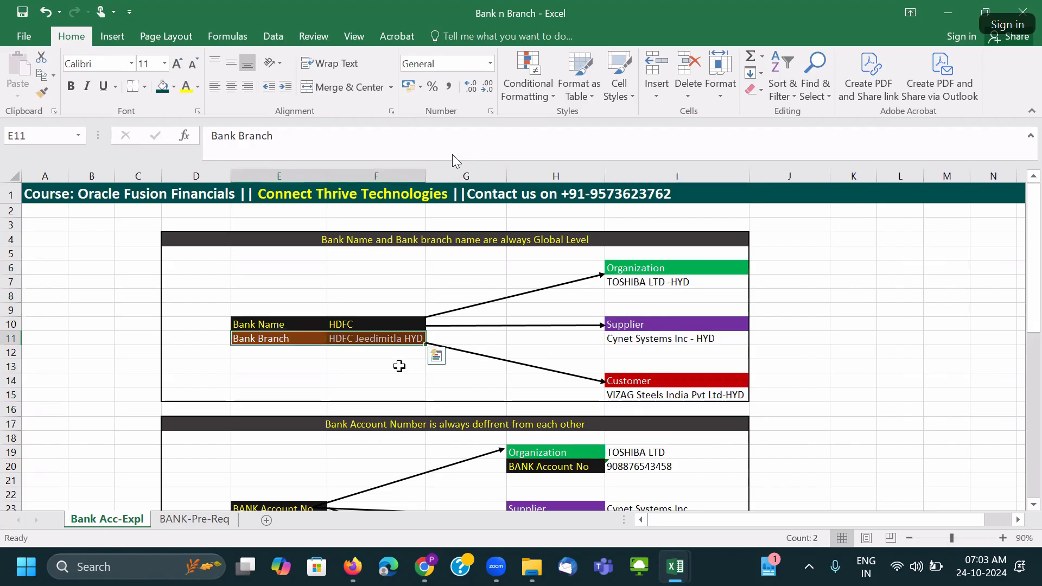
{"action": "left_click", "coordinate": [659, 270]}
{"action": "left_click", "coordinate": [269, 335]}
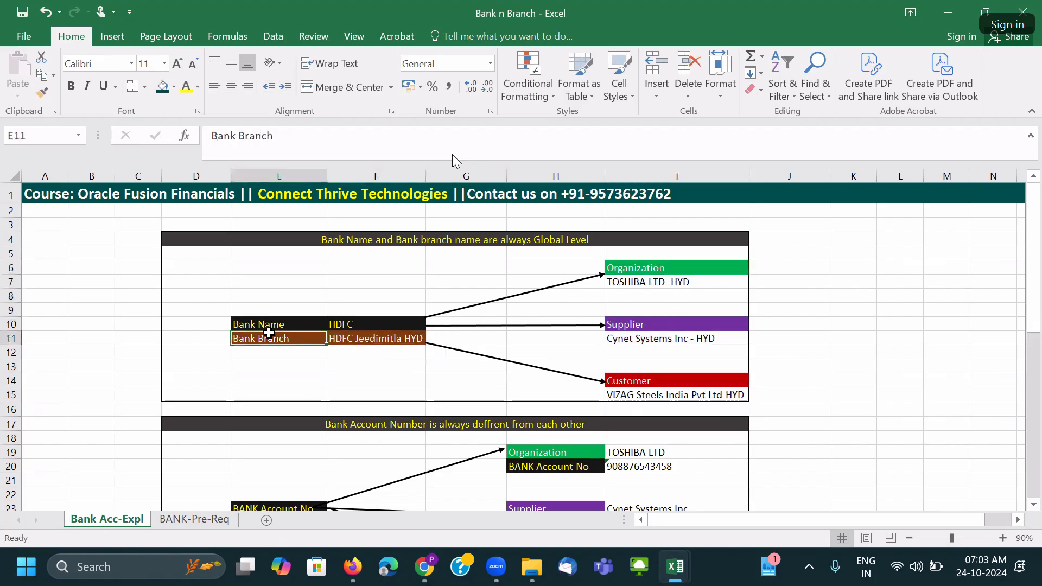
{"action": "left_click", "coordinate": [375, 338]}
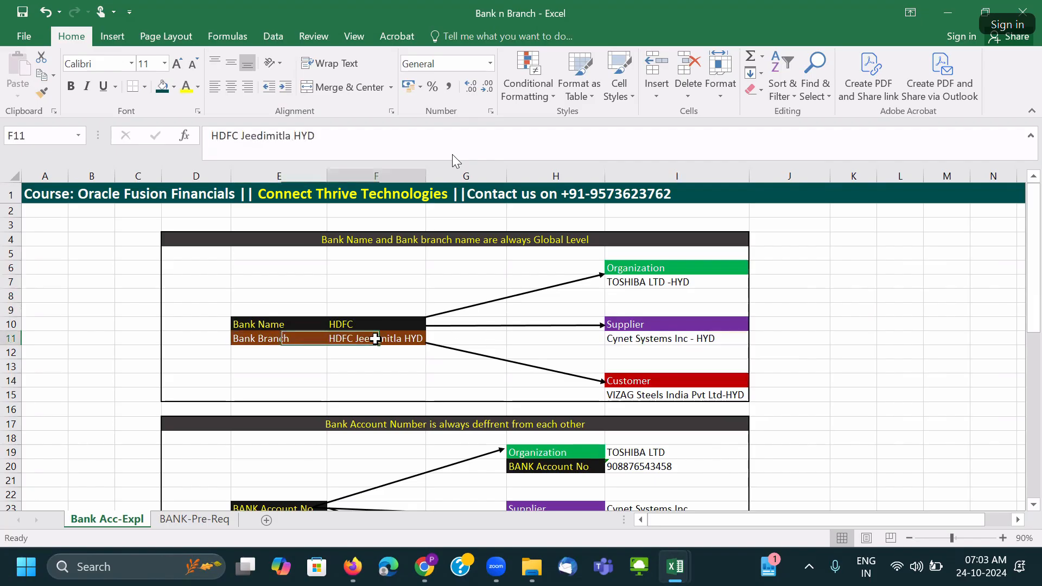
{"action": "left_click", "coordinate": [663, 337]}
{"action": "left_click", "coordinate": [352, 339]}
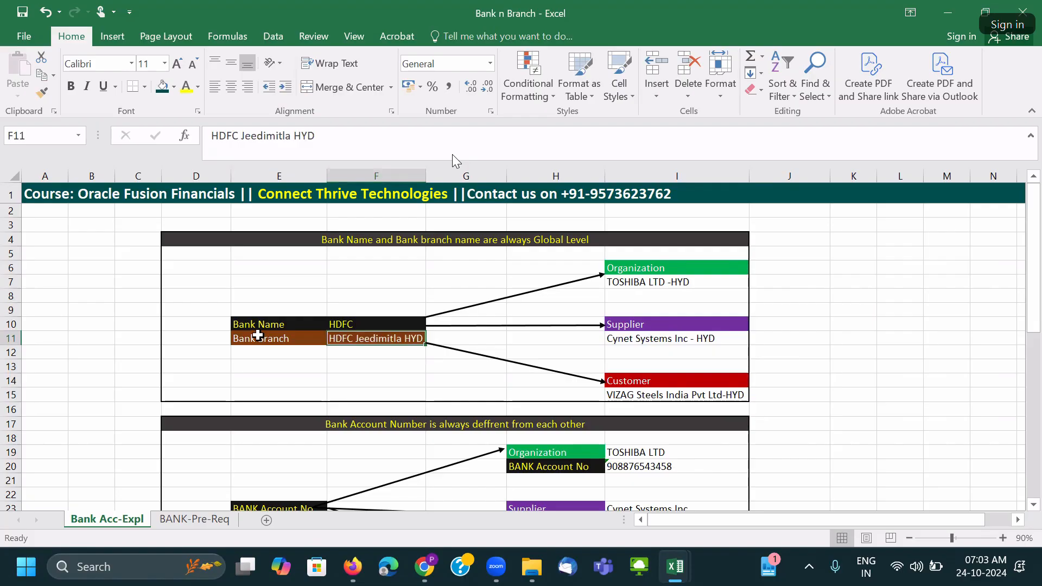
Check the Bank Name HDFC and Bank Branch labels, then select the whole bank diagram.
{"action": "scroll", "coordinate": [258, 336], "scroll_direction": "down", "scroll_amount": 1}
{"action": "left_click", "coordinate": [257, 298]}
{"action": "left_click", "coordinate": [361, 307]}
{"action": "left_click", "coordinate": [285, 283]}
{"action": "left_click", "coordinate": [402, 297]}
{"action": "scroll", "coordinate": [406, 331], "scroll_direction": "up", "scroll_amount": 1}
{"action": "left_click", "coordinate": [295, 325]}
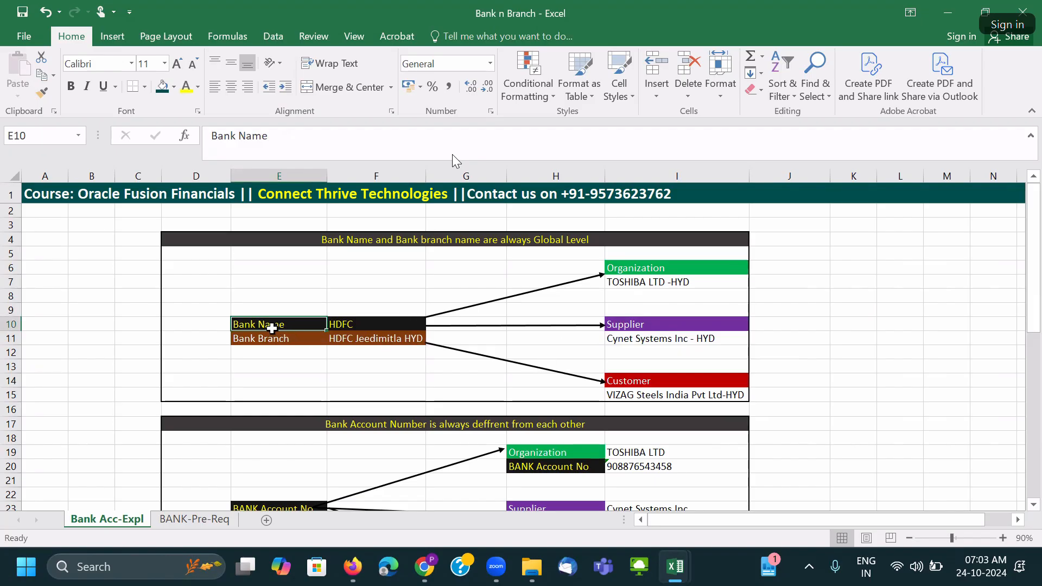
{"action": "left_click", "coordinate": [351, 323]}
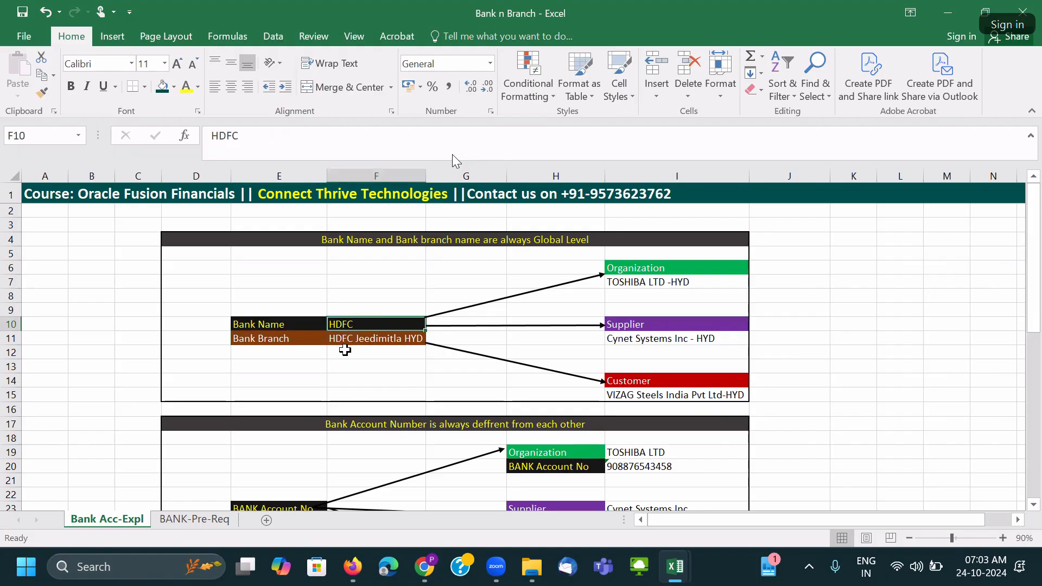
{"action": "left_click", "coordinate": [302, 338]}
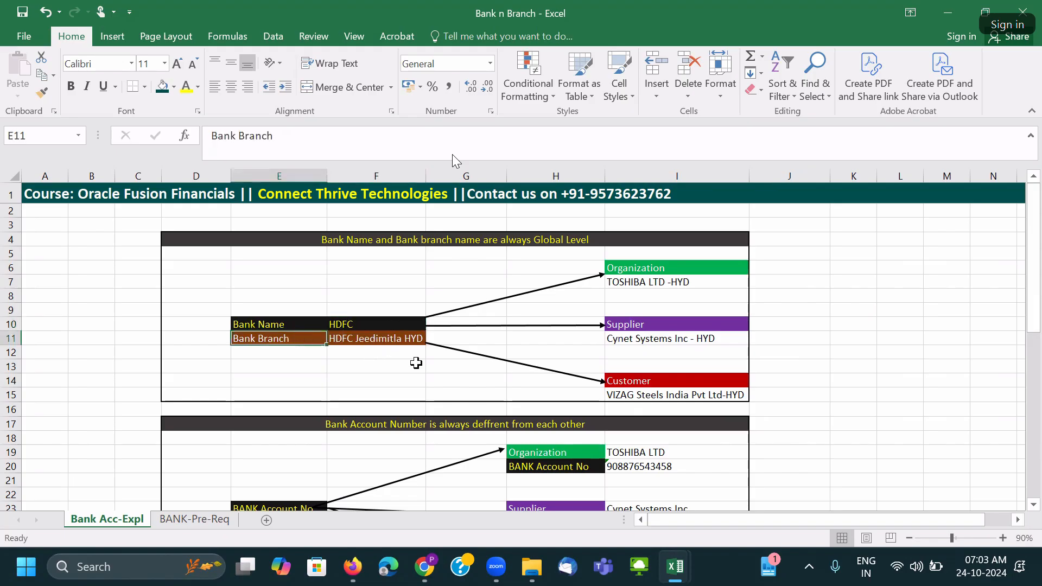
{"action": "left_click", "coordinate": [627, 267]}
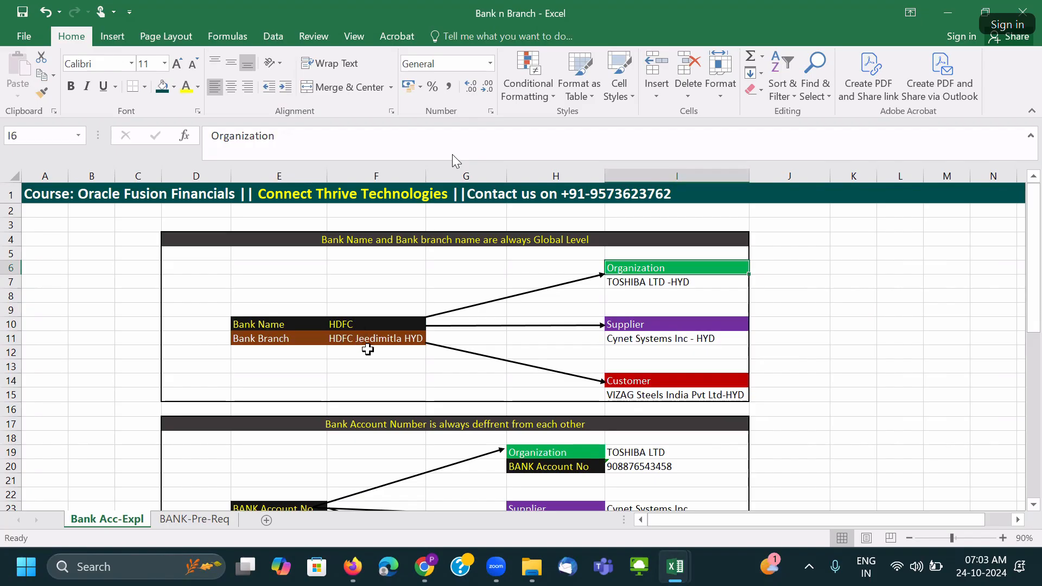
{"action": "left_click_drag", "start_coordinate": [182, 239], "coordinate": [658, 395]}
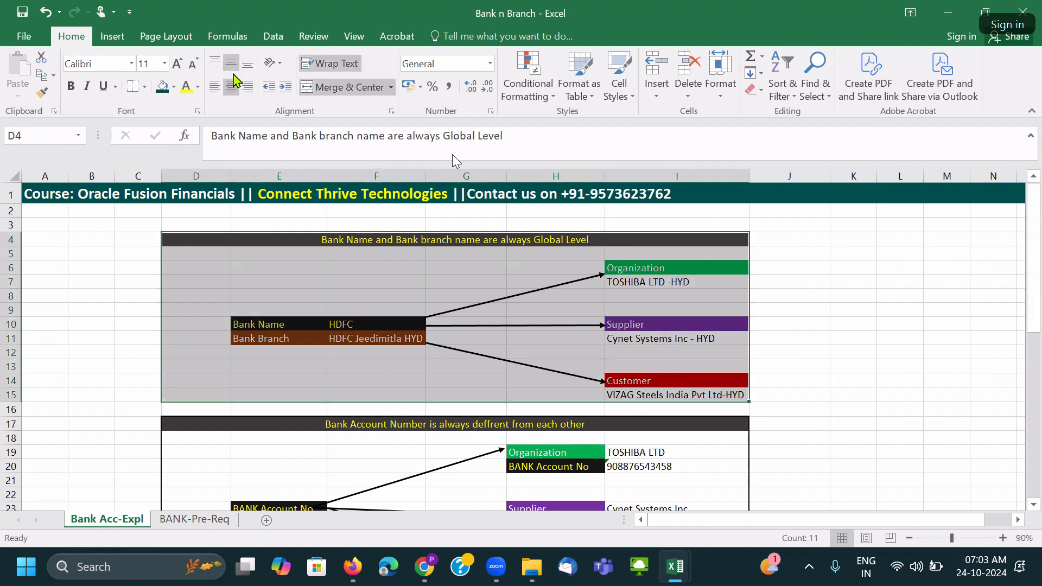
{"action": "left_click", "coordinate": [263, 91]}
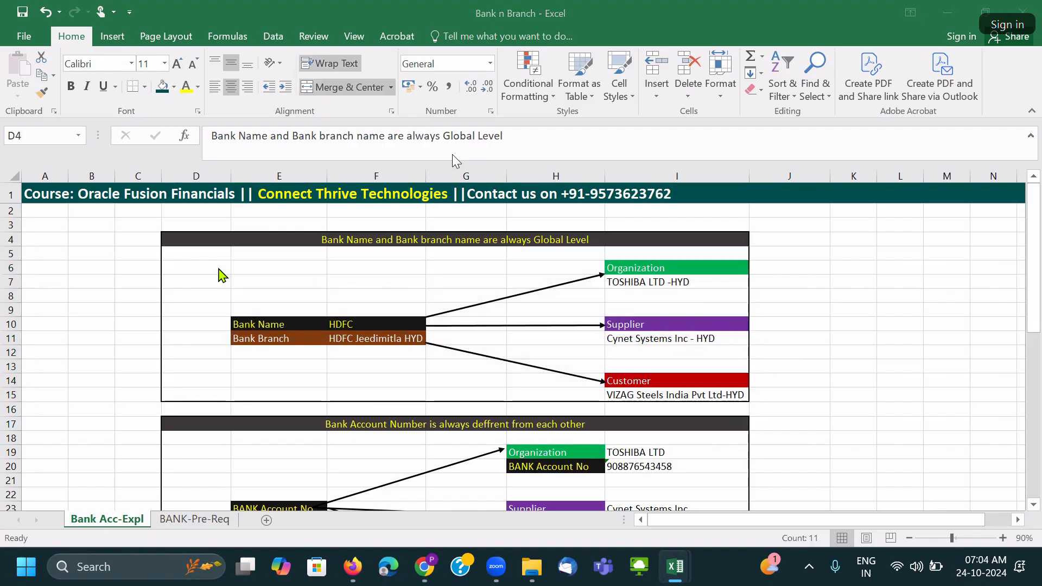
{"action": "left_click", "coordinate": [248, 279]}
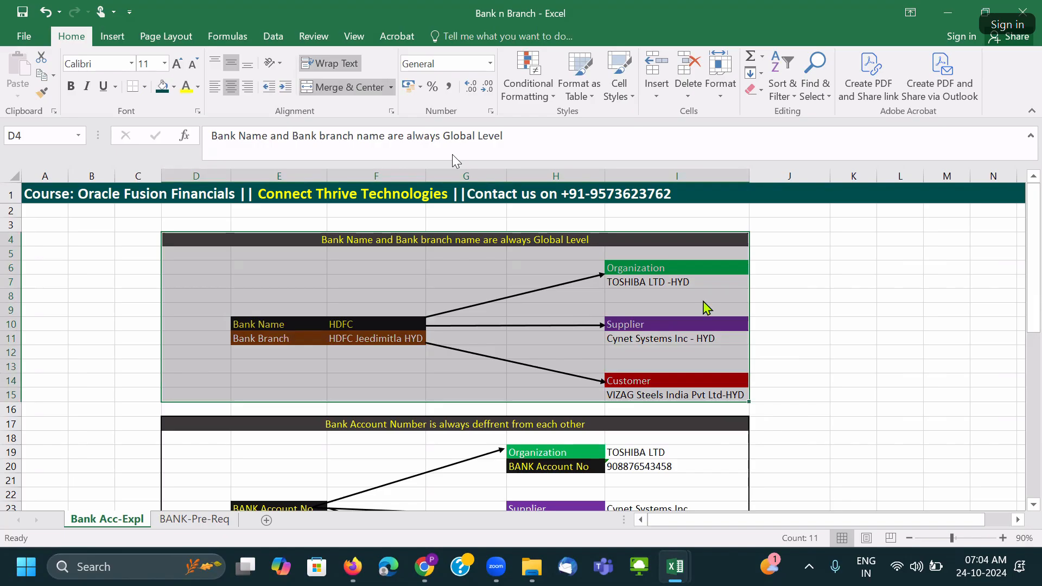
{"action": "left_click", "coordinate": [453, 156]}
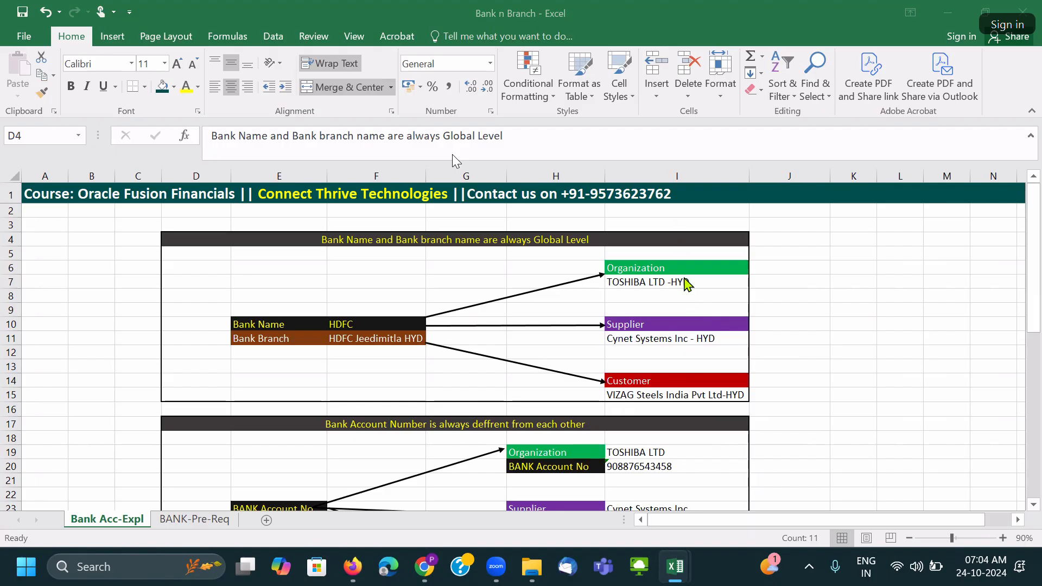
{"action": "left_click", "coordinate": [696, 337]}
{"action": "scroll", "coordinate": [696, 336], "scroll_direction": "down", "scroll_amount": 4}
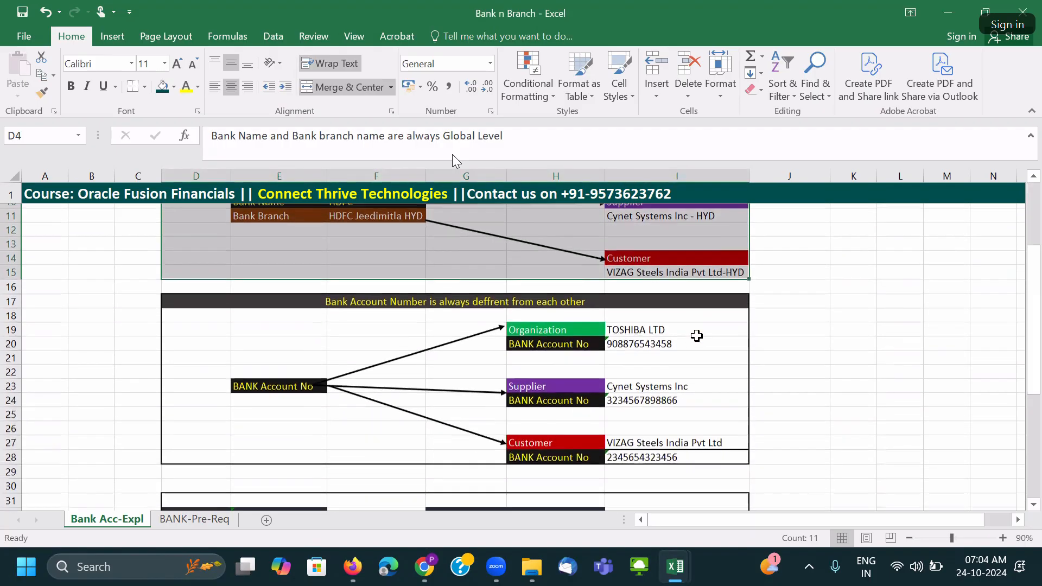
{"action": "left_click", "coordinate": [352, 260]}
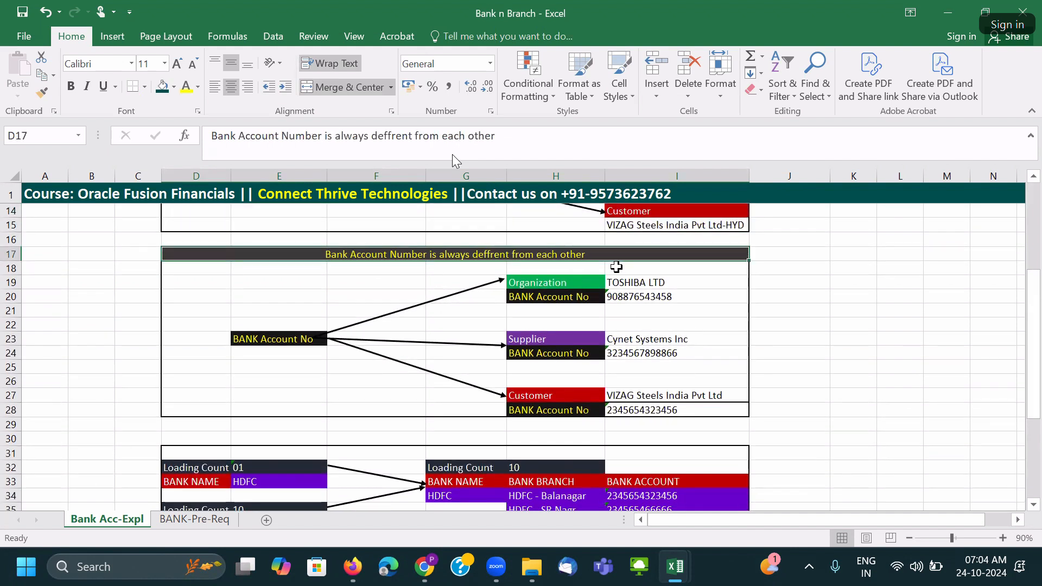
{"action": "left_click", "coordinate": [253, 337]}
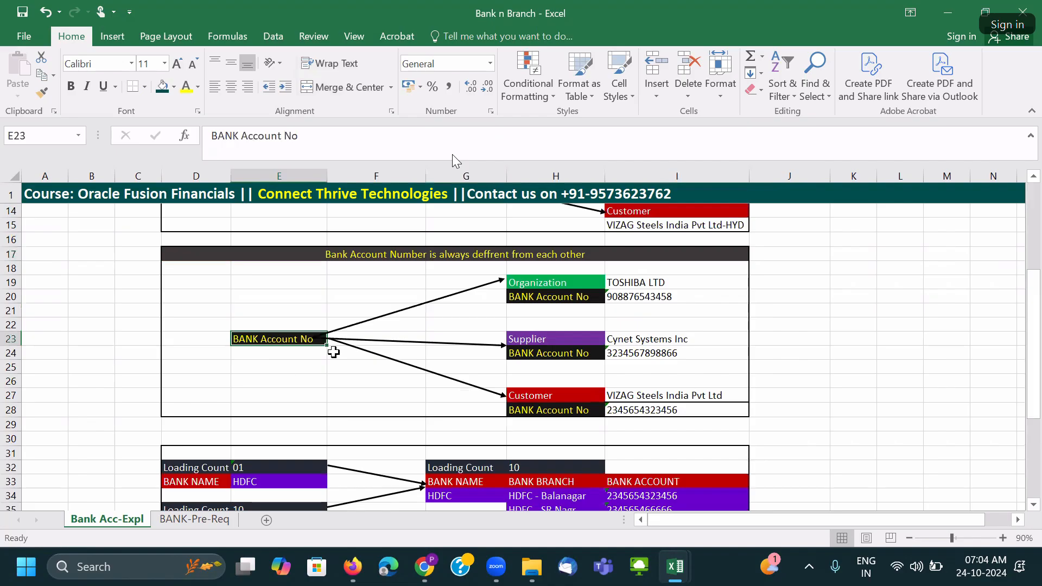
{"action": "left_click", "coordinate": [569, 283]}
{"action": "left_click", "coordinate": [655, 297]}
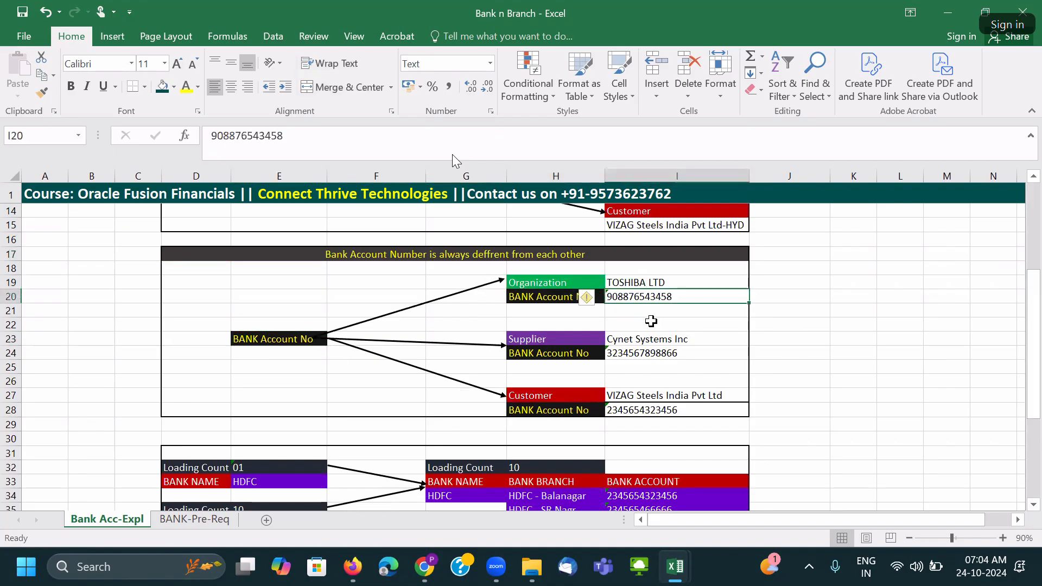
{"action": "left_click", "coordinate": [535, 340]}
{"action": "left_click", "coordinate": [676, 352]}
{"action": "left_click", "coordinate": [570, 397]}
{"action": "left_click", "coordinate": [658, 411]}
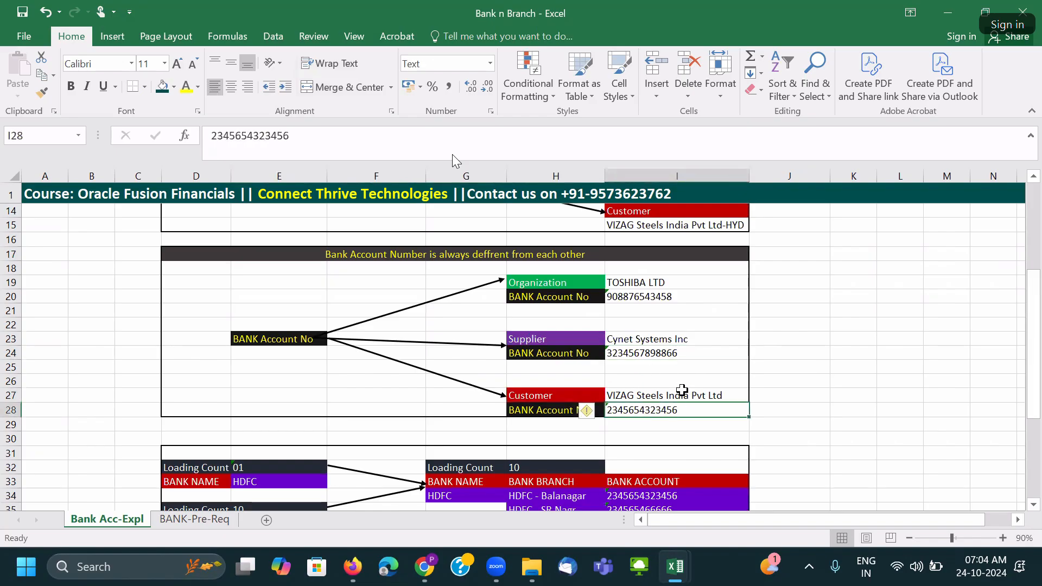
{"action": "scroll", "coordinate": [680, 389], "scroll_direction": "up", "scroll_amount": 4}
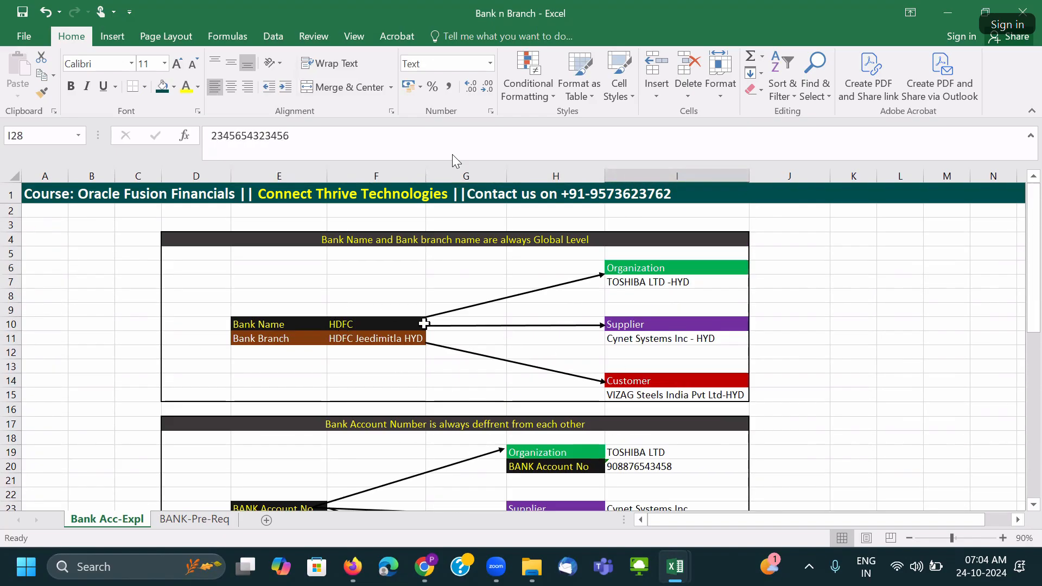
{"action": "left_click_drag", "start_coordinate": [676, 275], "coordinate": [676, 395]}
{"action": "scroll", "coordinate": [383, 346], "scroll_direction": "down", "scroll_amount": 3}
{"action": "left_click_drag", "start_coordinate": [624, 328], "coordinate": [644, 453]}
{"action": "left_click", "coordinate": [651, 424]}
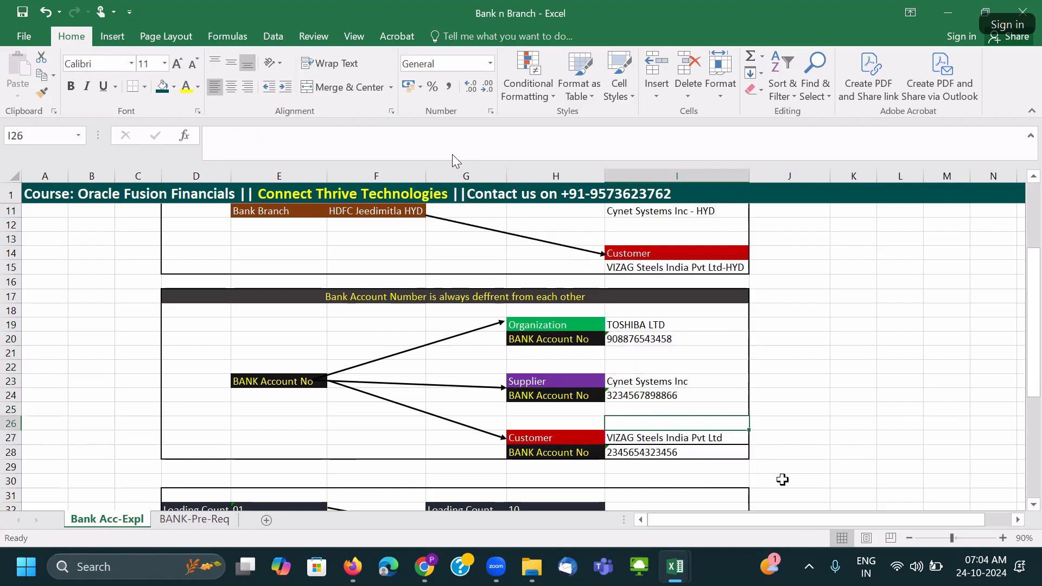
Try painting the customer and blank cell formats over I26:I28, then undo the border removal.
{"action": "left_click", "coordinate": [658, 444]}
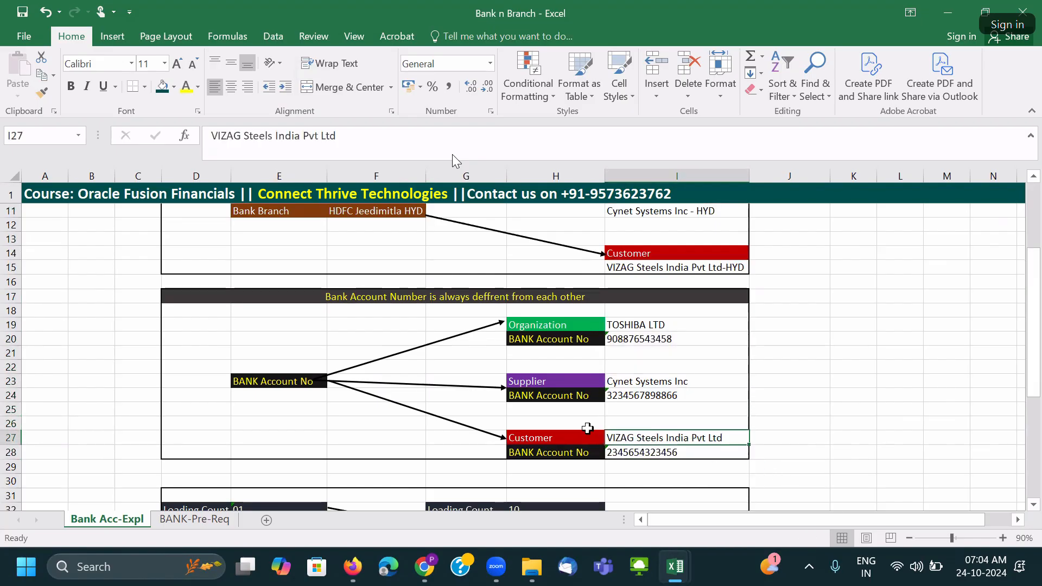
{"action": "left_click", "coordinate": [41, 92]}
{"action": "left_click_drag", "start_coordinate": [663, 426], "coordinate": [667, 453]}
{"action": "left_click", "coordinate": [669, 411]}
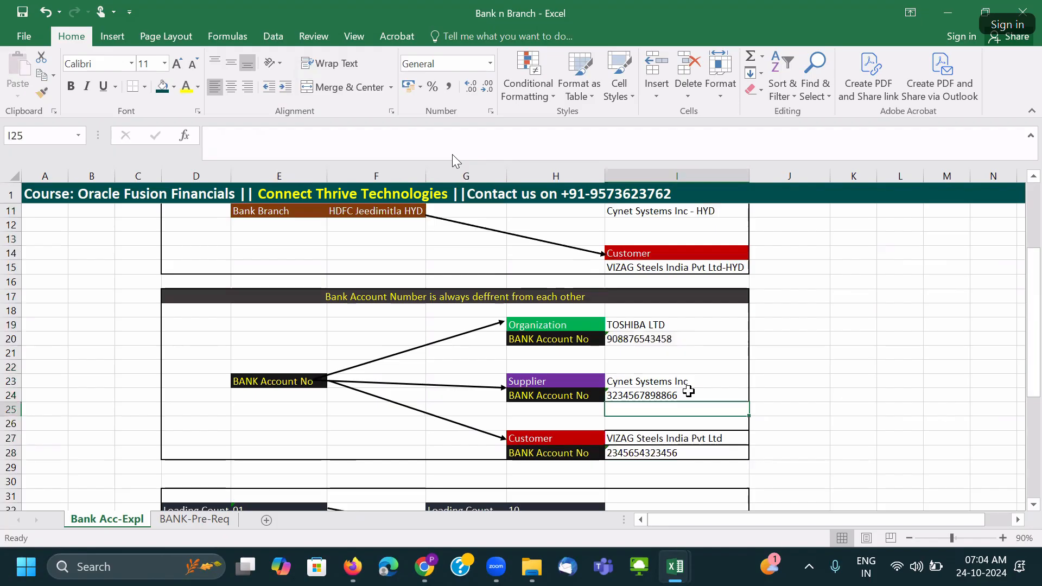
{"action": "key", "text": "Up"}
{"action": "key", "text": "Up"}
{"action": "key", "text": "Up"}
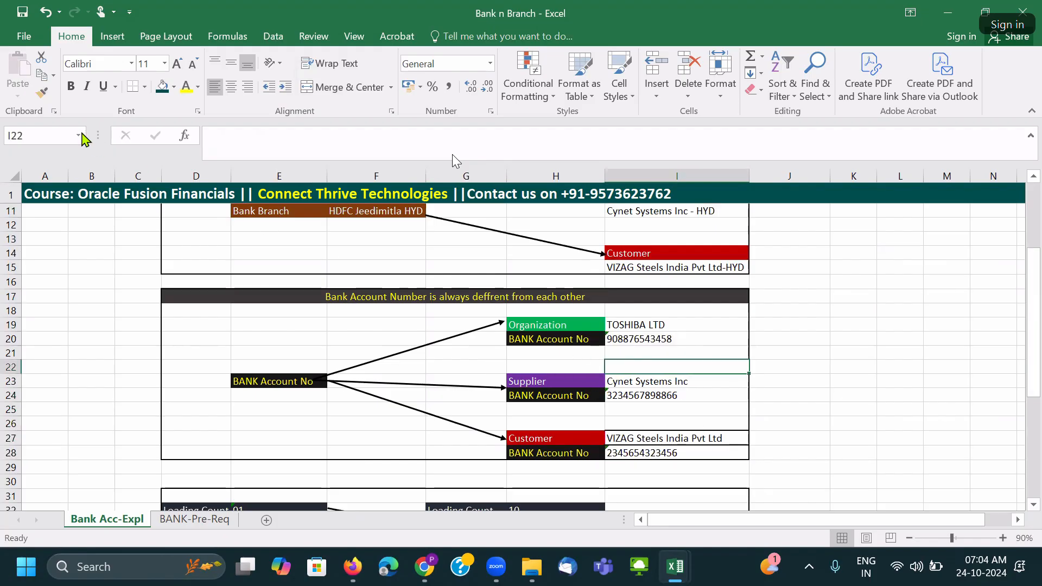
{"action": "left_click", "coordinate": [43, 93]}
{"action": "left_click_drag", "start_coordinate": [708, 427], "coordinate": [702, 455]}
{"action": "key", "text": "Up"}
{"action": "key", "text": "Up"}
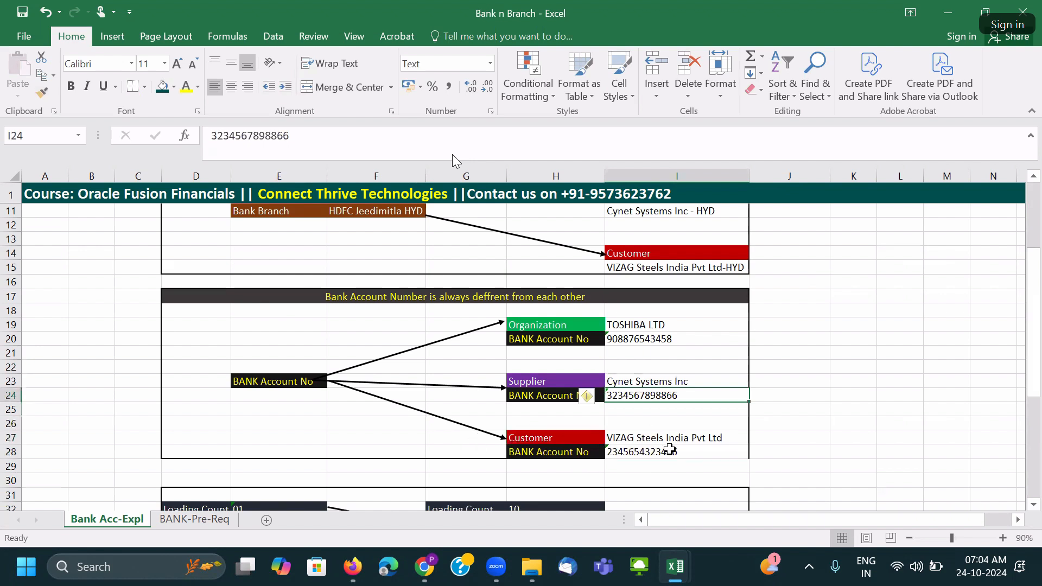
{"action": "key", "text": "ctrl+z"}
Paint the supplier account number cell's format onto I24:I27.
{"action": "left_click", "coordinate": [655, 399]}
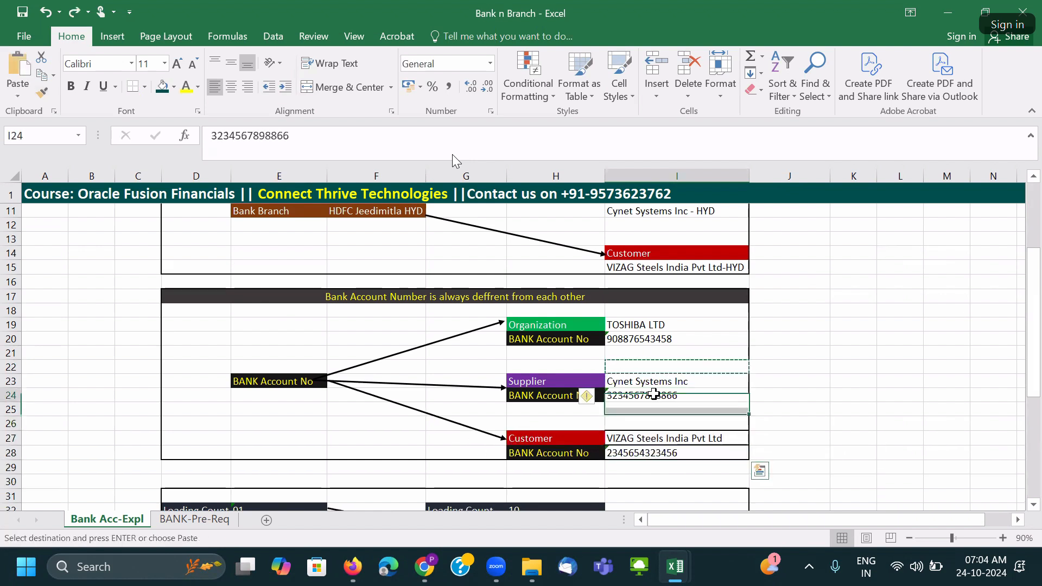
{"action": "left_click", "coordinate": [43, 93]}
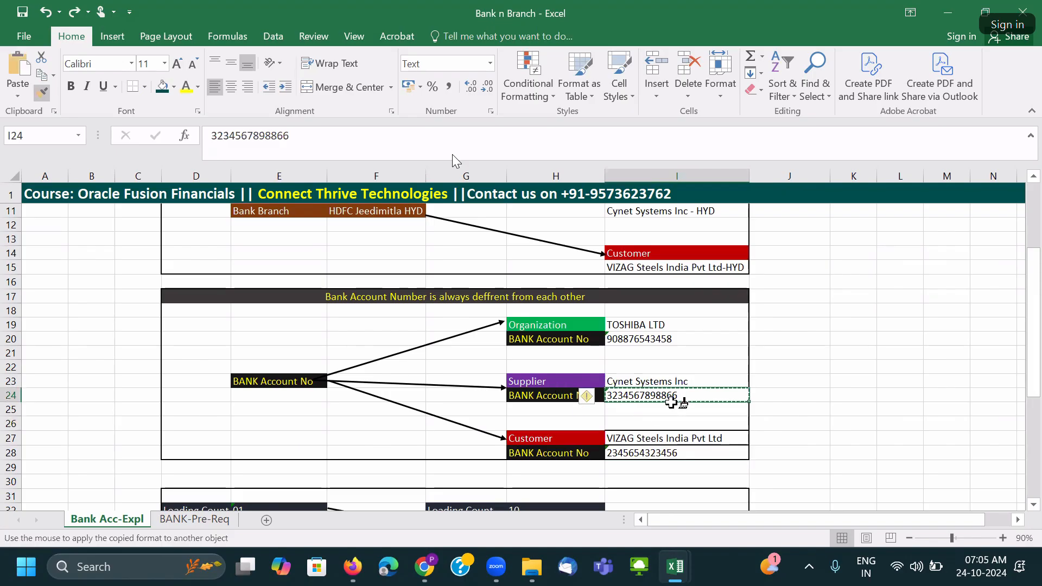
{"action": "mouse_move", "coordinate": [667, 399]}
{"action": "left_mouse_down"}
{"action": "mouse_move", "coordinate": [670, 442]}
{"action": "mouse_move", "coordinate": [664, 435]}
{"action": "left_mouse_up"}
{"action": "left_click", "coordinate": [655, 420]}
{"action": "left_click", "coordinate": [821, 384]}
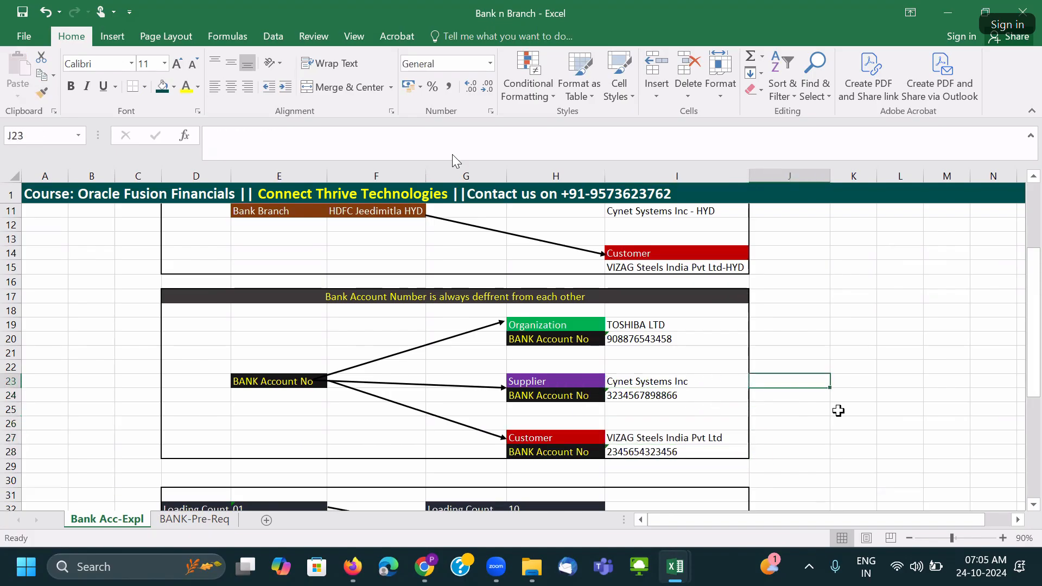
{"action": "left_click", "coordinate": [624, 395]}
{"action": "scroll", "coordinate": [624, 396], "scroll_direction": "down", "scroll_amount": 4}
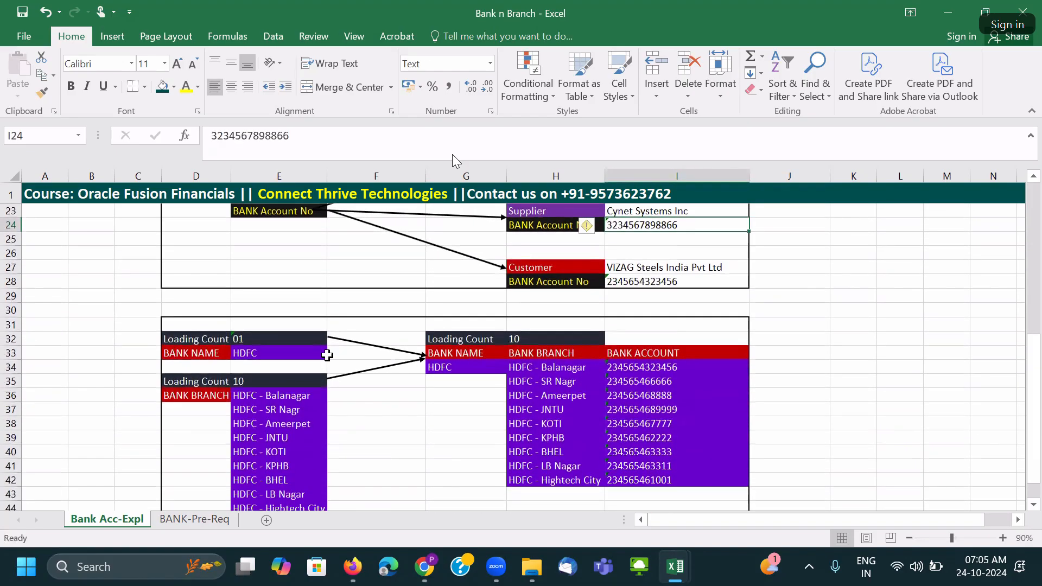
{"action": "left_click", "coordinate": [192, 342]}
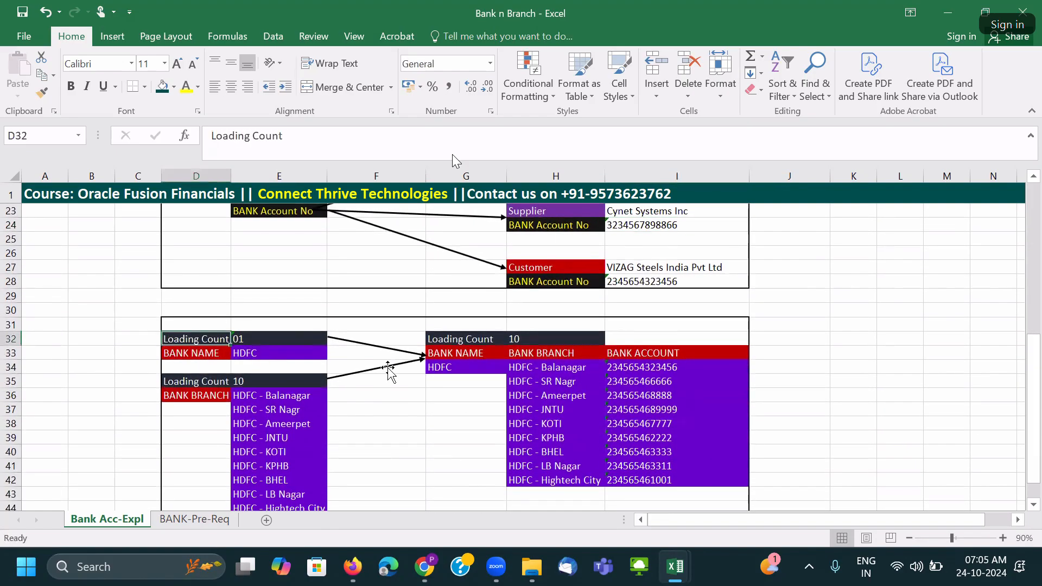
{"action": "double_click", "coordinate": [228, 174]}
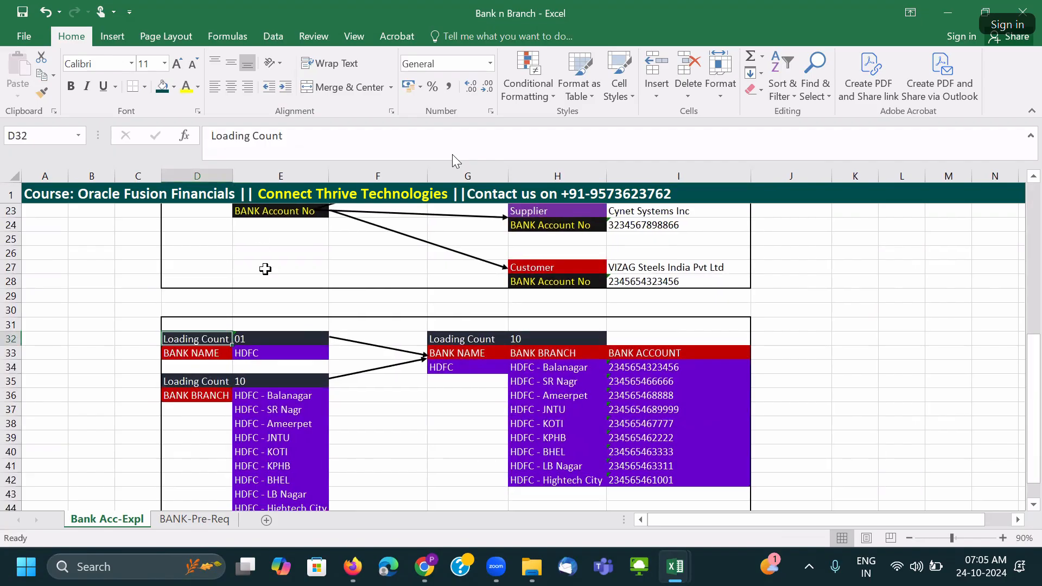
{"action": "left_click", "coordinate": [267, 340]}
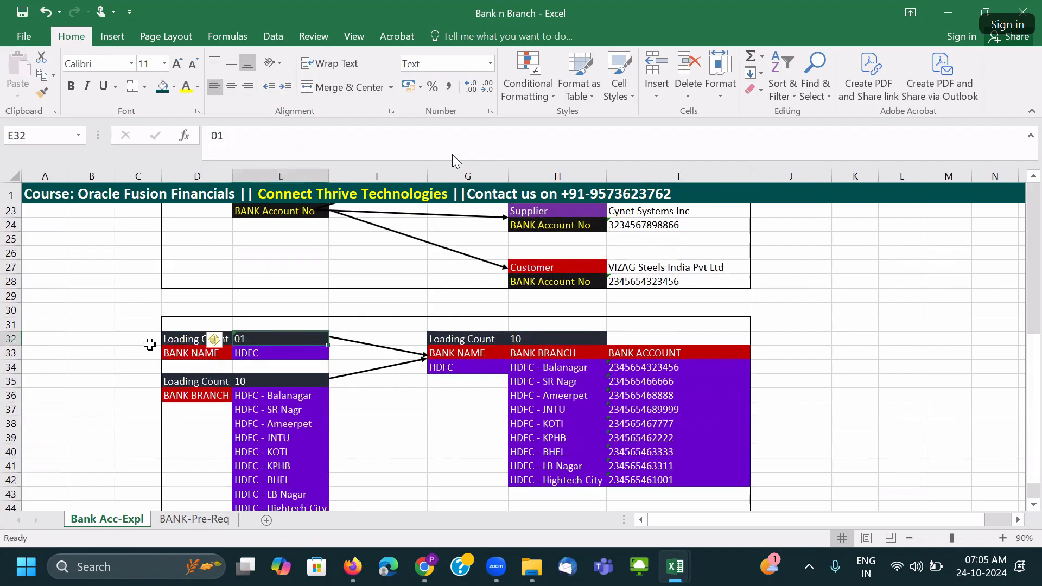
{"action": "left_click", "coordinate": [185, 354]}
{"action": "left_click", "coordinate": [275, 359]}
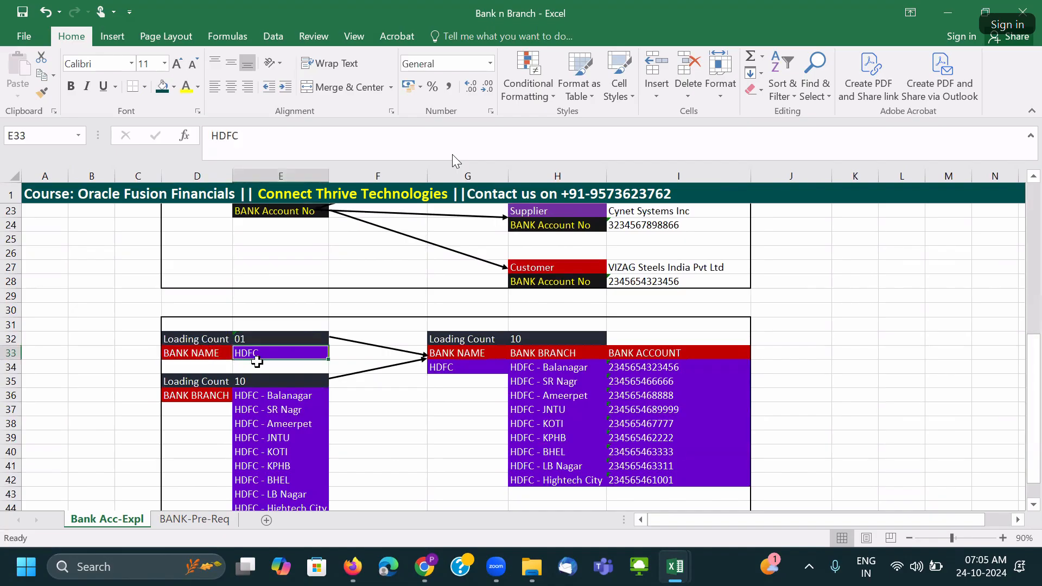
{"action": "left_click", "coordinate": [471, 338]}
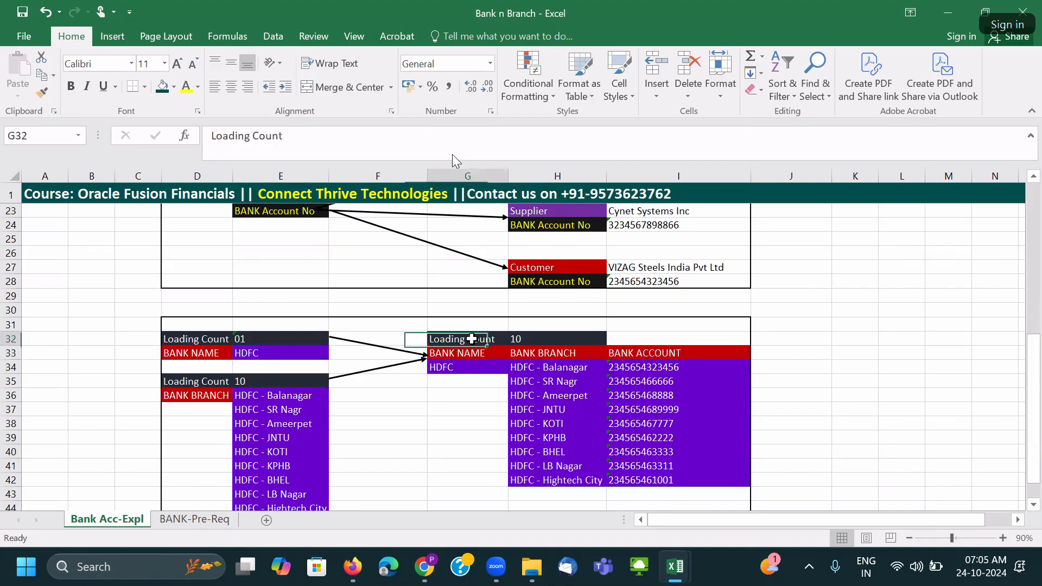
{"action": "left_click", "coordinate": [546, 339]}
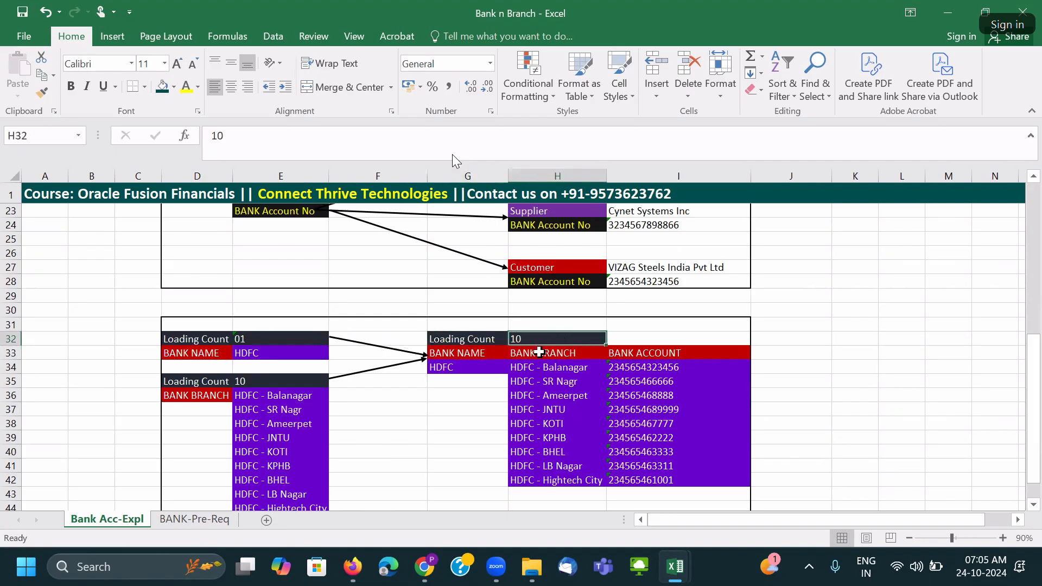
{"action": "left_click", "coordinate": [480, 351]}
{"action": "left_click", "coordinate": [542, 354]}
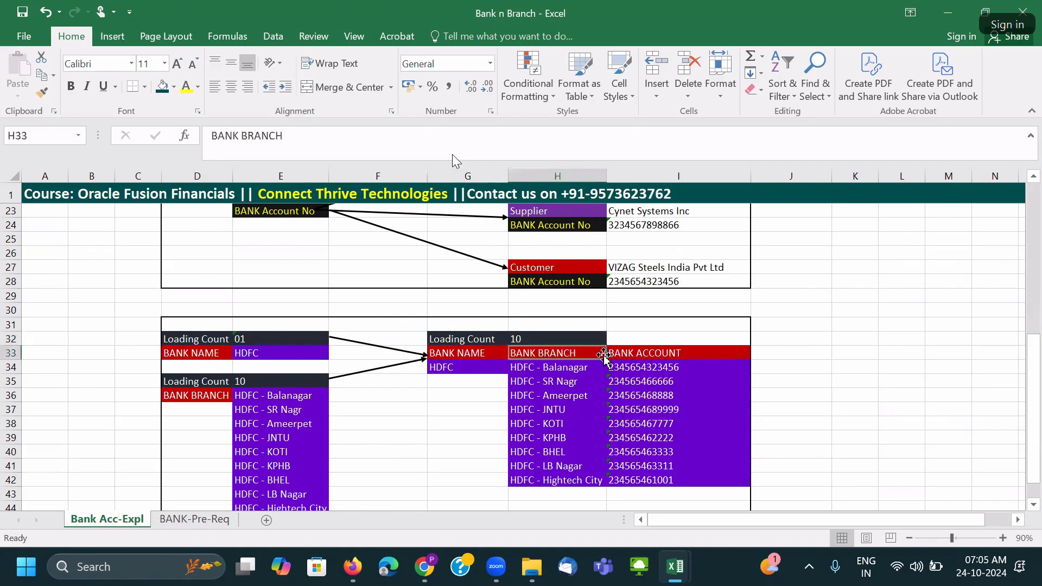
{"action": "left_click", "coordinate": [674, 357]}
{"action": "scroll", "coordinate": [652, 364], "scroll_direction": "down", "scroll_amount": 2}
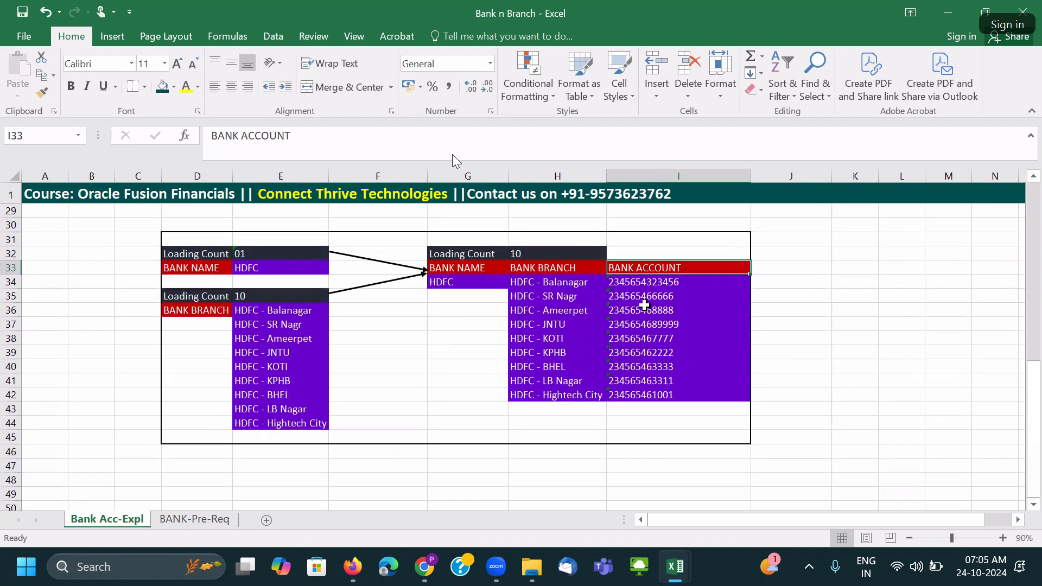
{"action": "left_click_drag", "start_coordinate": [638, 282], "coordinate": [657, 399]}
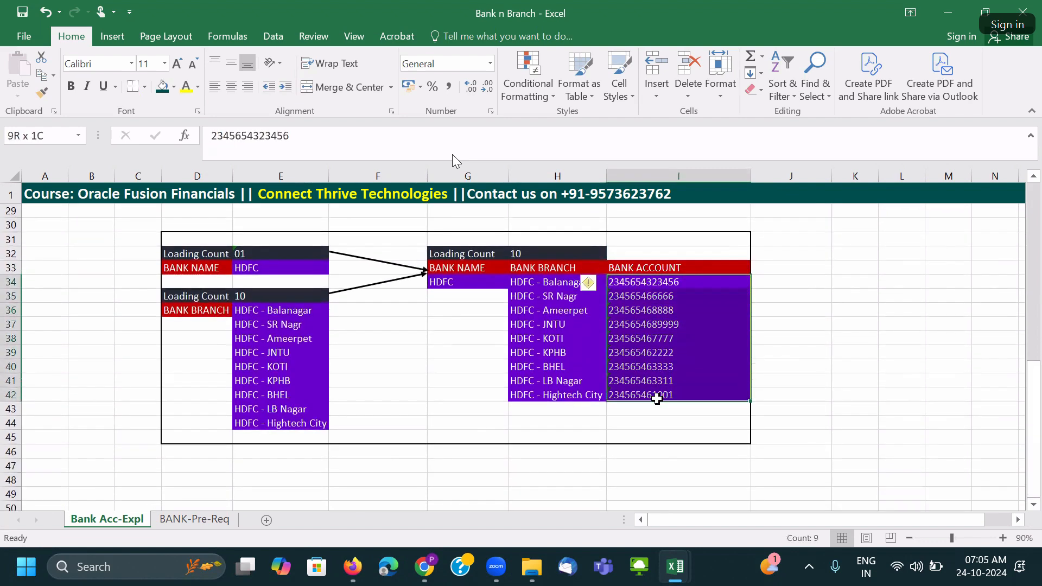
{"action": "left_click_drag", "start_coordinate": [541, 286], "coordinate": [617, 429]}
{"action": "left_click", "coordinate": [455, 282]}
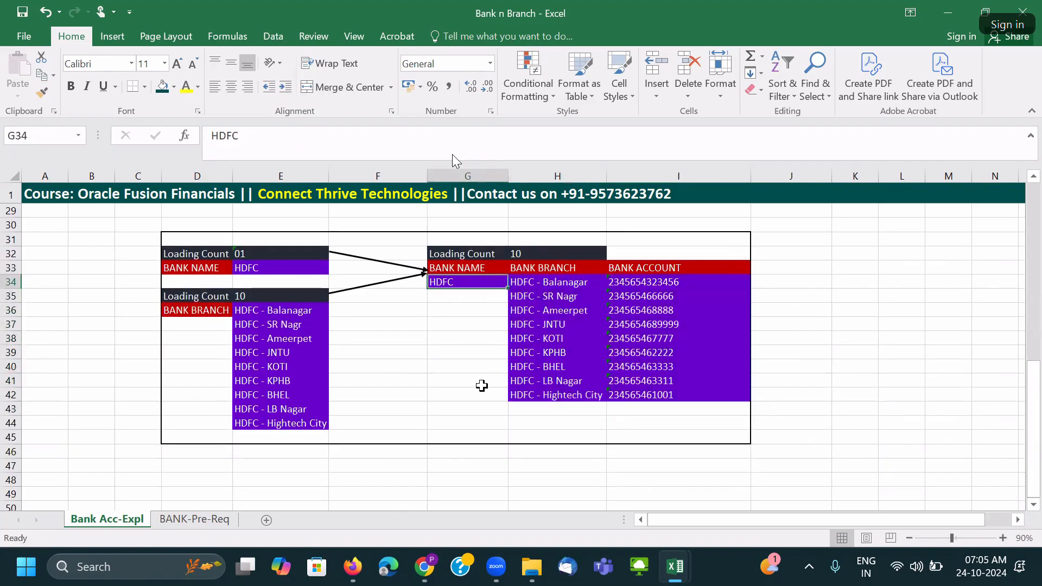
{"action": "left_click", "coordinate": [194, 310]}
{"action": "left_click", "coordinate": [262, 311]}
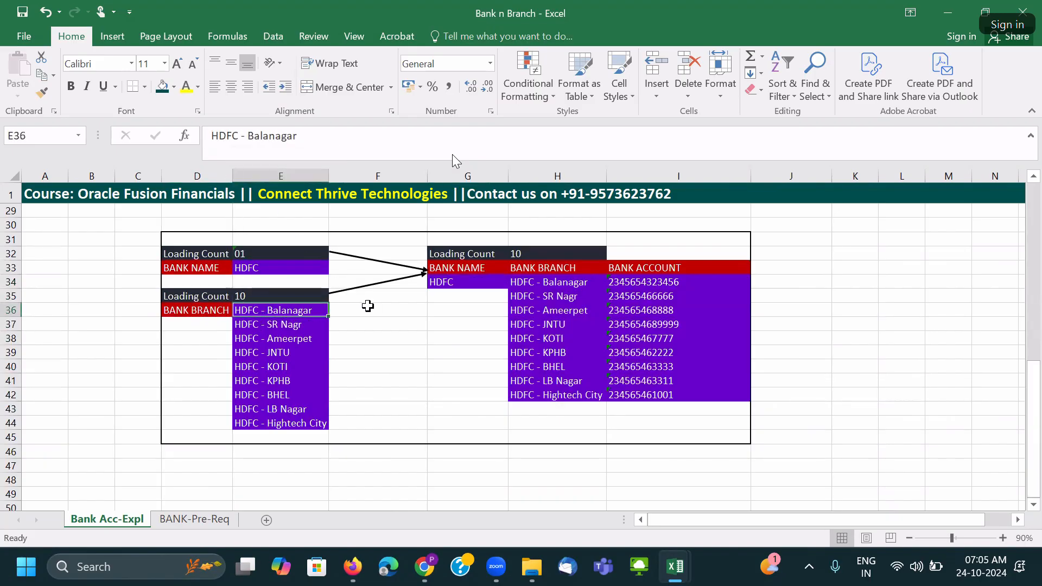
{"action": "left_click", "coordinate": [391, 338]}
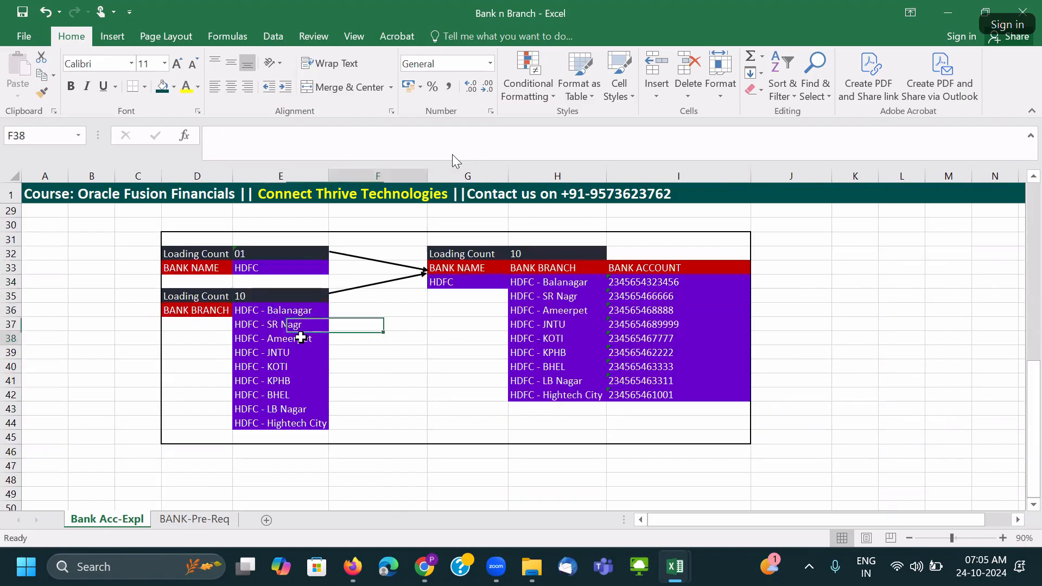
{"action": "left_click", "coordinate": [189, 253]}
{"action": "left_click", "coordinate": [256, 254]}
{"action": "left_click", "coordinate": [193, 269]}
{"action": "left_click", "coordinate": [215, 295]}
{"action": "left_click", "coordinate": [211, 313]}
{"action": "left_click_drag", "start_coordinate": [268, 310], "coordinate": [275, 425]}
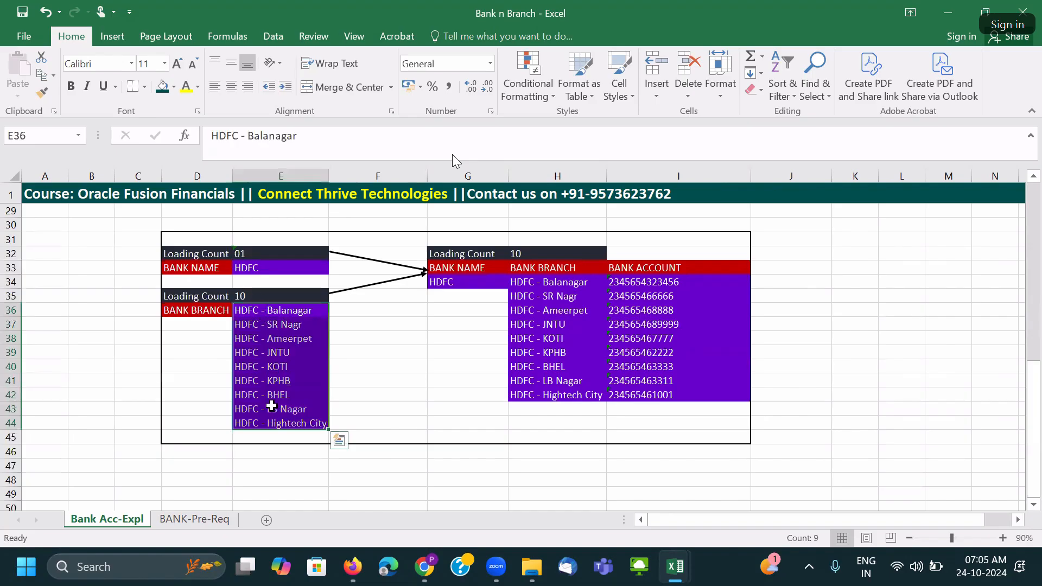
{"action": "left_click", "coordinate": [472, 282]}
{"action": "left_click_drag", "start_coordinate": [529, 268], "coordinate": [641, 397]}
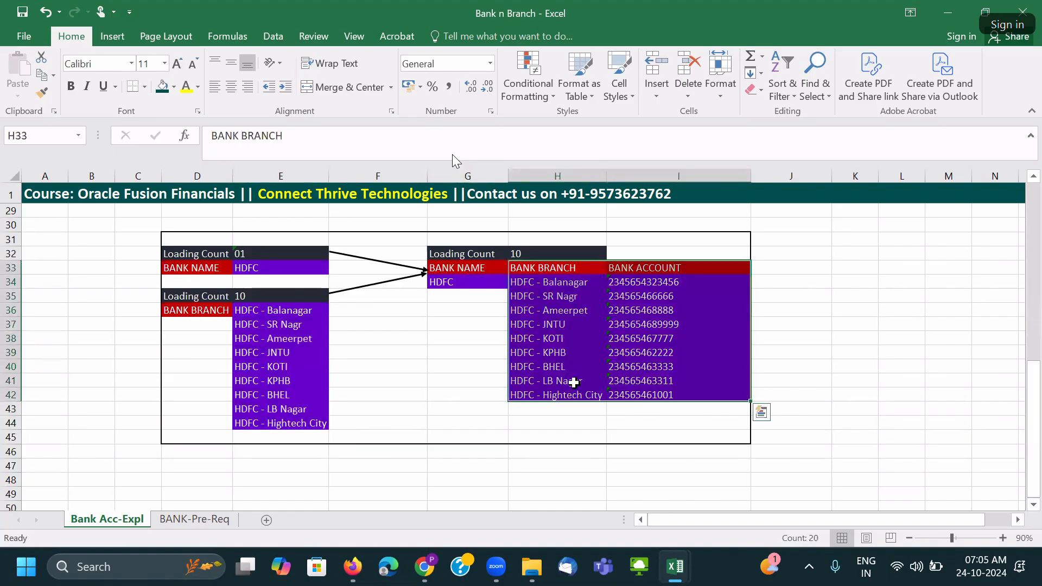
{"action": "scroll", "coordinate": [575, 383], "scroll_direction": "up", "scroll_amount": 6}
{"action": "scroll", "coordinate": [579, 384], "scroll_direction": "up", "scroll_amount": 1}
{"action": "left_click", "coordinate": [272, 242]}
{"action": "left_click", "coordinate": [341, 244]}
{"action": "left_click", "coordinate": [343, 252]}
{"action": "scroll", "coordinate": [392, 264], "scroll_direction": "up", "scroll_amount": 2}
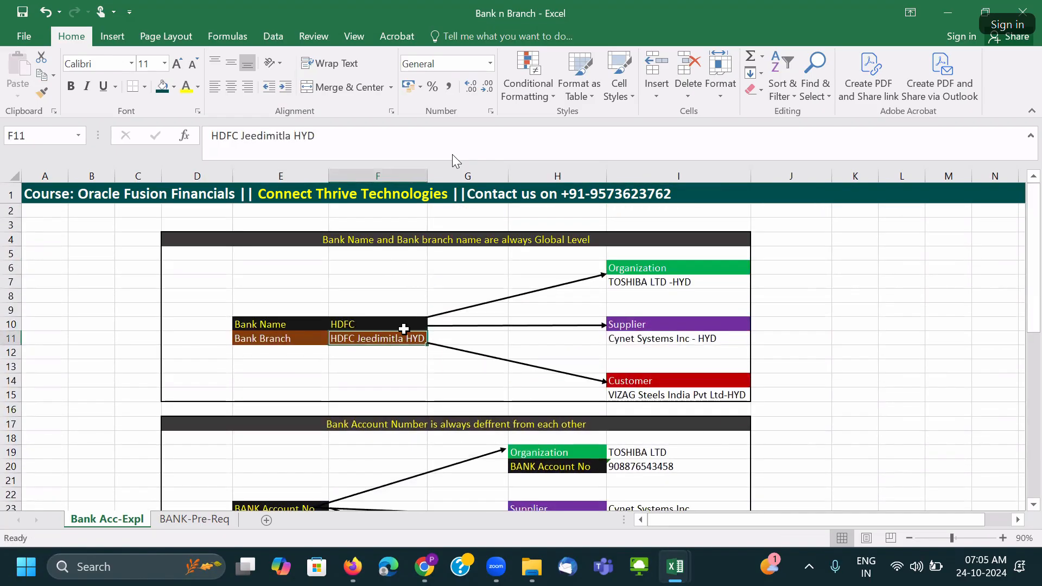
{"action": "scroll", "coordinate": [471, 364], "scroll_direction": "down", "scroll_amount": 5}
{"action": "scroll", "coordinate": [473, 367], "scroll_direction": "down", "scroll_amount": 3}
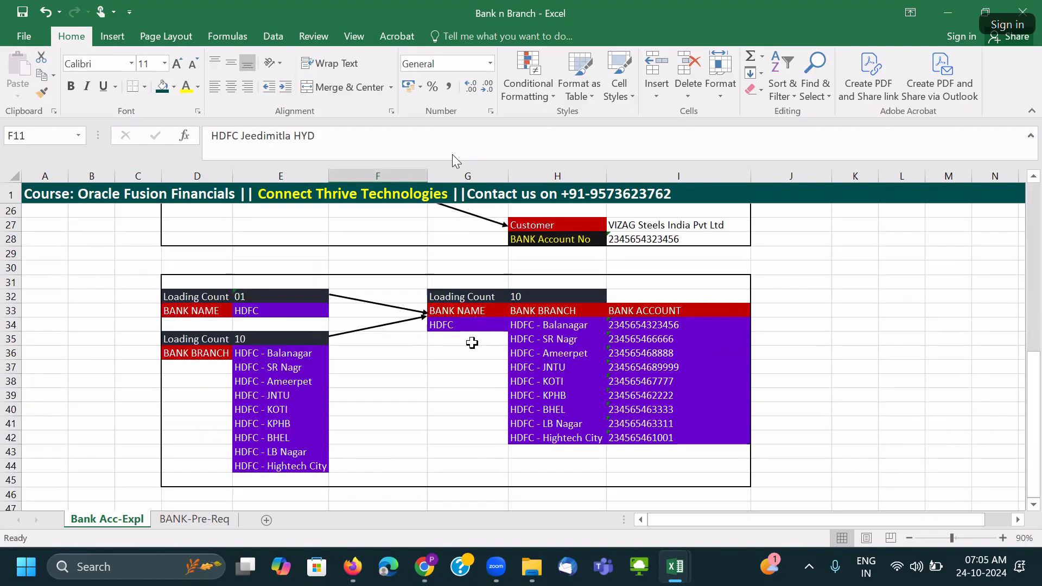
{"action": "left_click", "coordinate": [194, 354]}
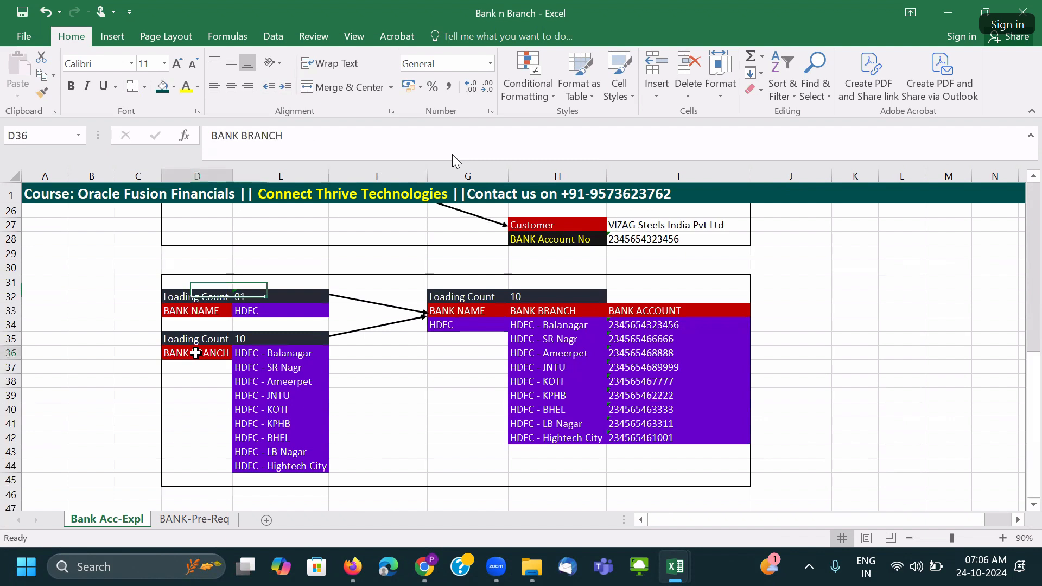
{"action": "left_click_drag", "start_coordinate": [282, 356], "coordinate": [283, 480]}
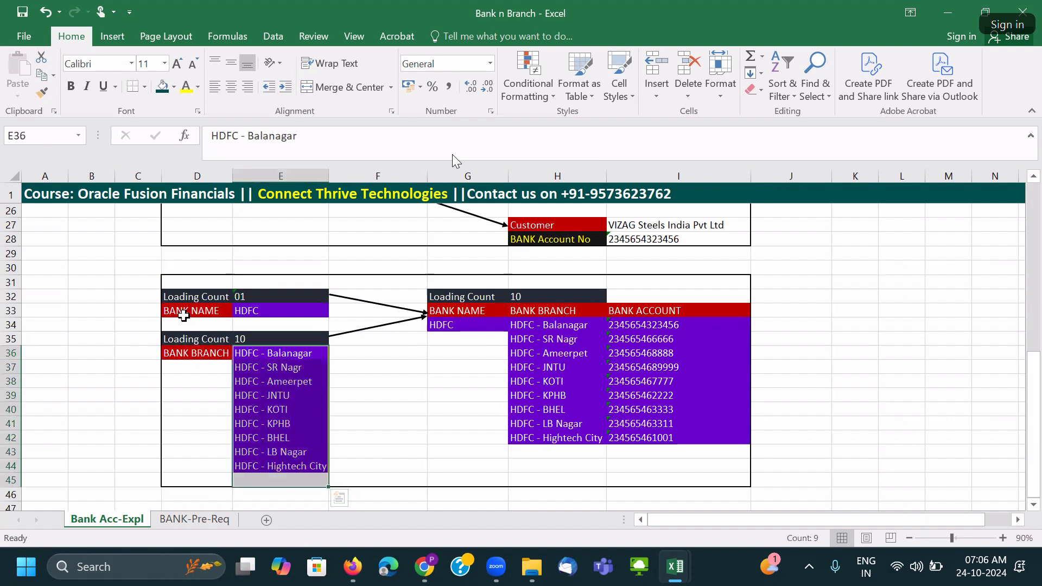
{"action": "left_click_drag", "start_coordinate": [173, 312], "coordinate": [253, 310]}
{"action": "left_click", "coordinate": [239, 353]}
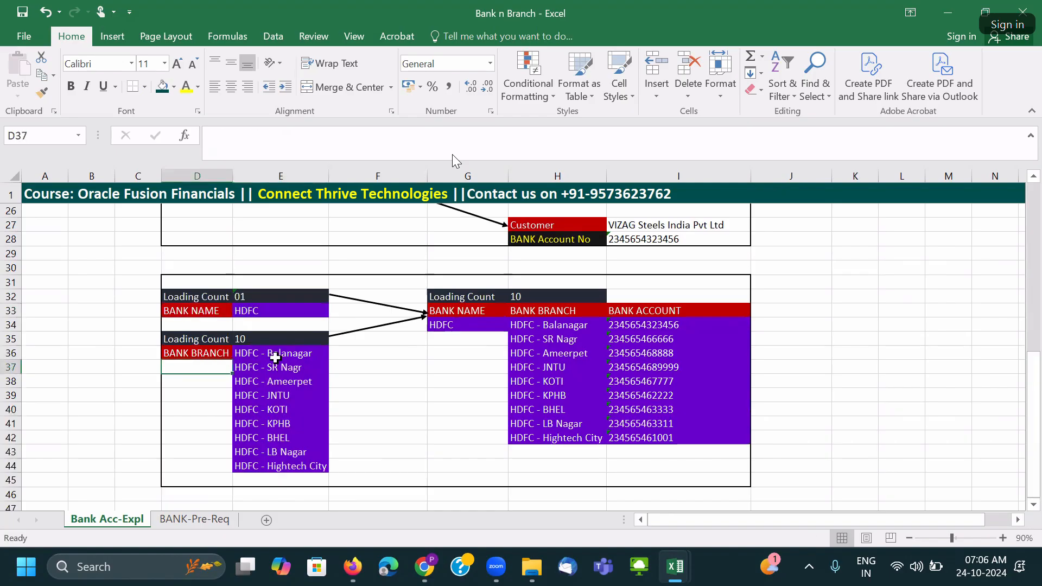
{"action": "left_click_drag", "start_coordinate": [223, 354], "coordinate": [282, 467]}
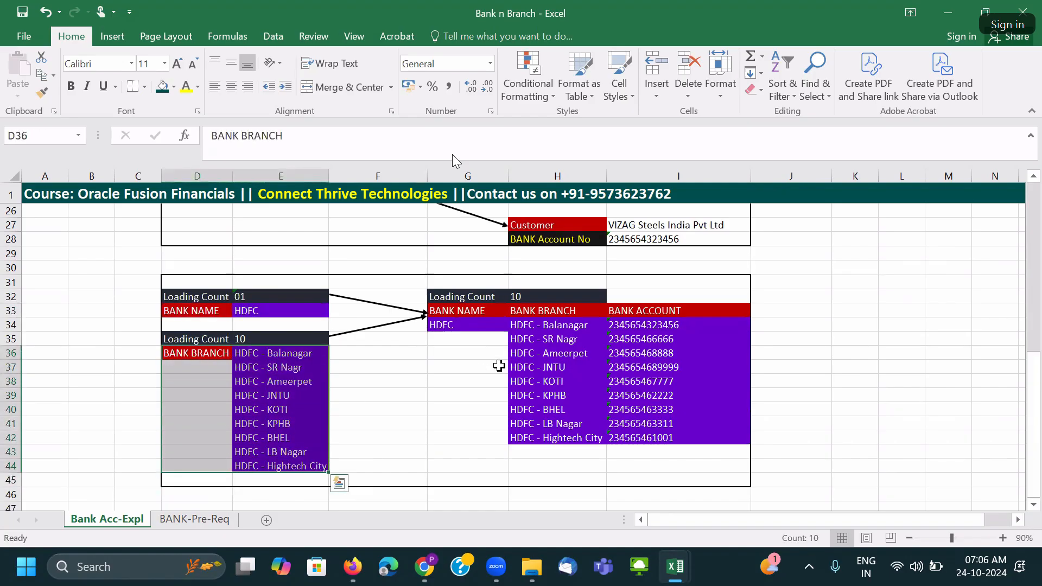
{"action": "left_click", "coordinate": [472, 310]}
{"action": "left_click", "coordinate": [467, 323]}
{"action": "left_click", "coordinate": [535, 312]}
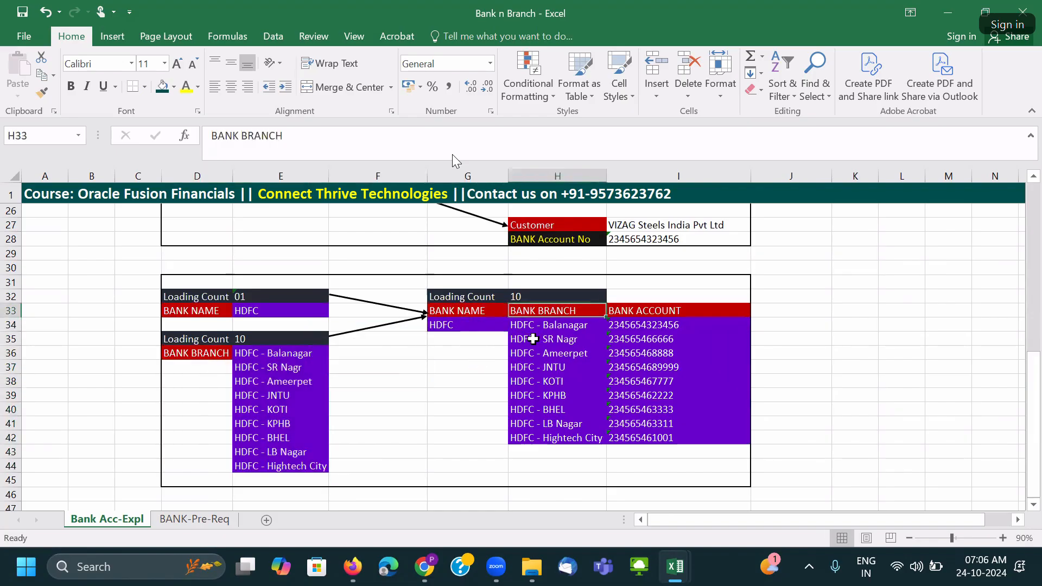
{"action": "left_click_drag", "start_coordinate": [532, 325], "coordinate": [537, 447]}
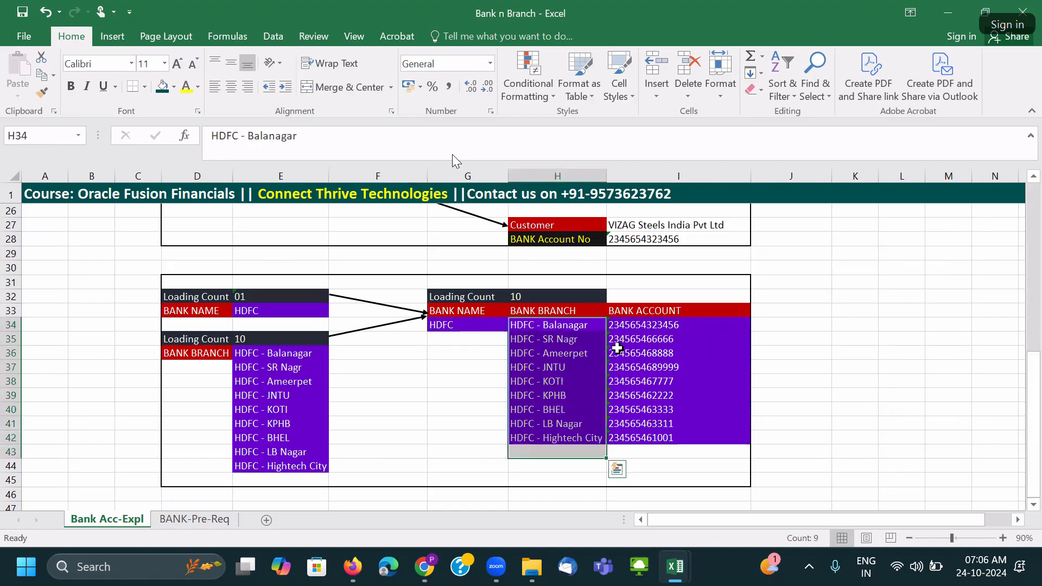
{"action": "left_click_drag", "start_coordinate": [630, 325], "coordinate": [640, 426]}
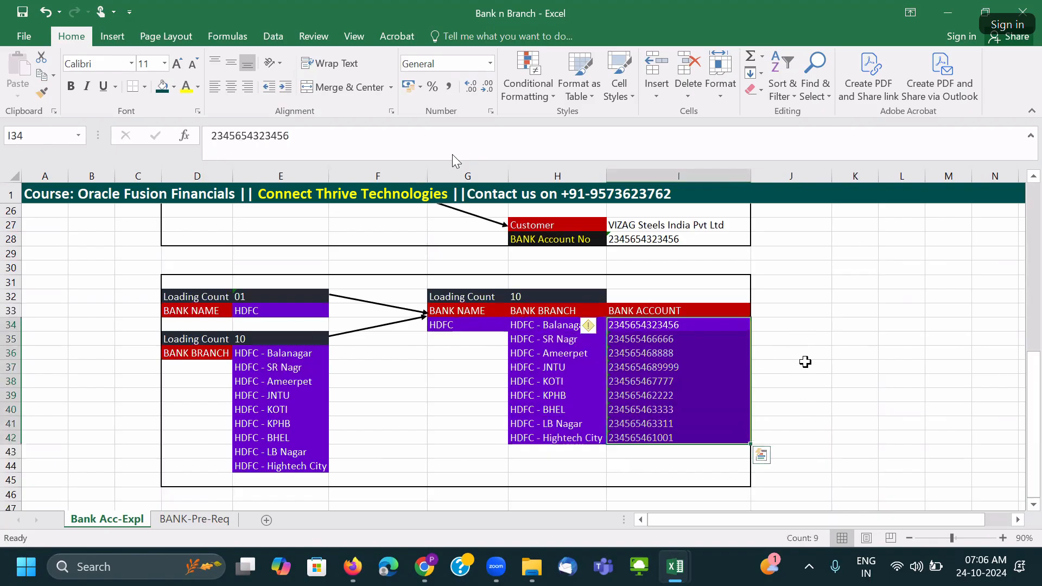
{"action": "left_click_drag", "start_coordinate": [788, 325], "coordinate": [805, 452]}
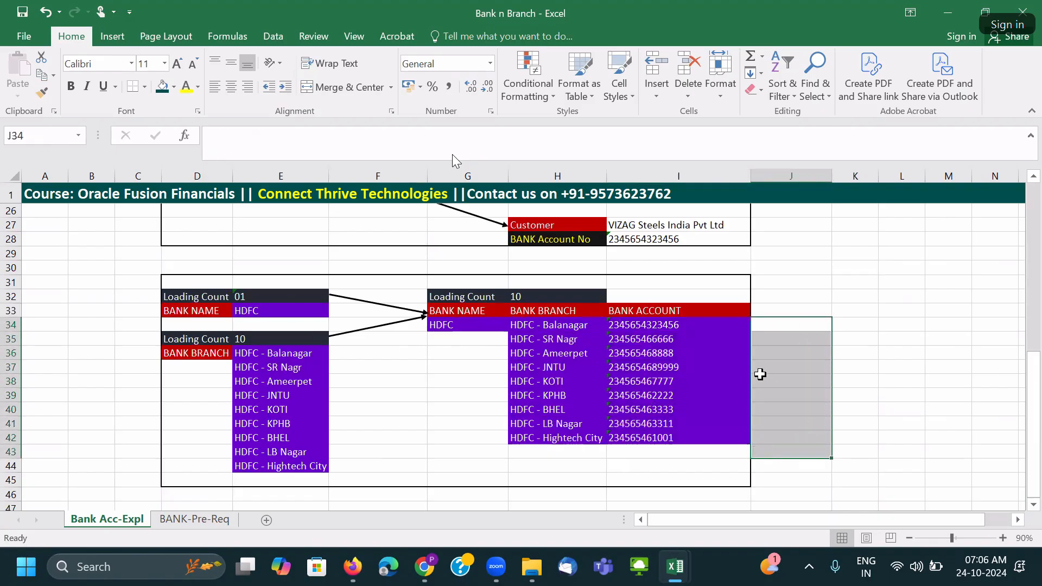
{"action": "left_click", "coordinate": [659, 381]}
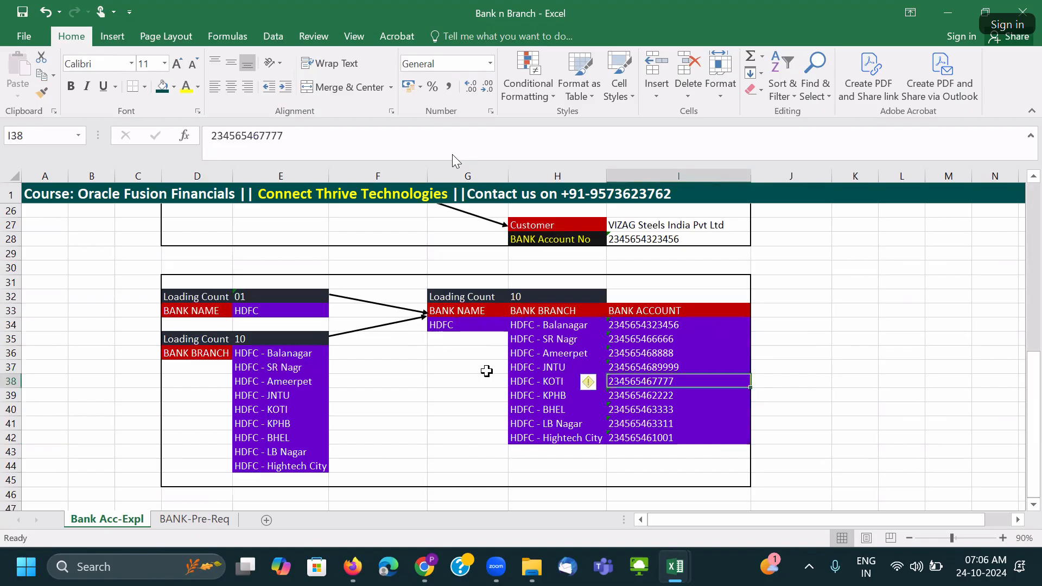
{"action": "left_click", "coordinate": [183, 314]}
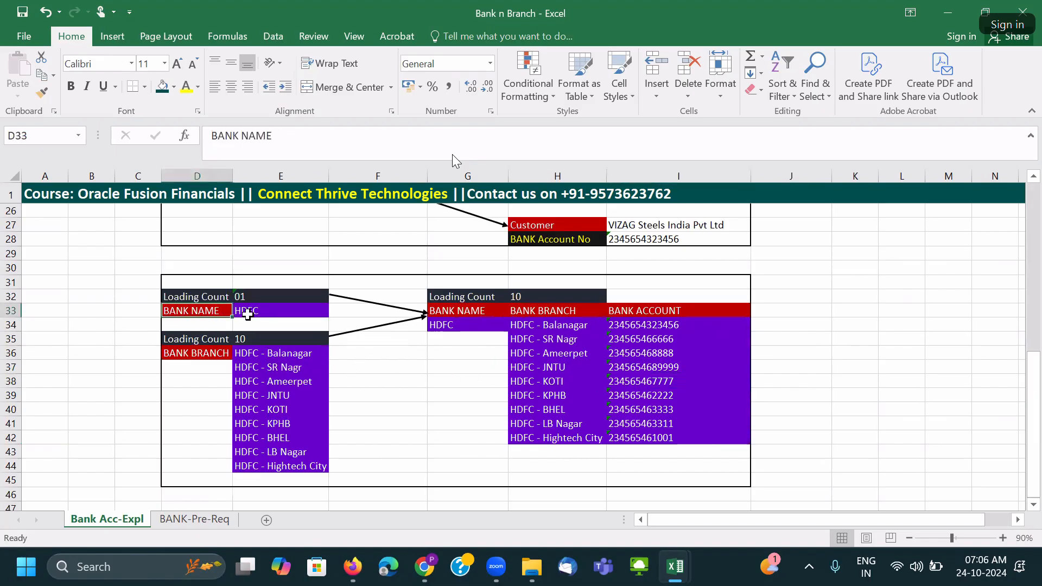
{"action": "left_click", "coordinate": [249, 310]}
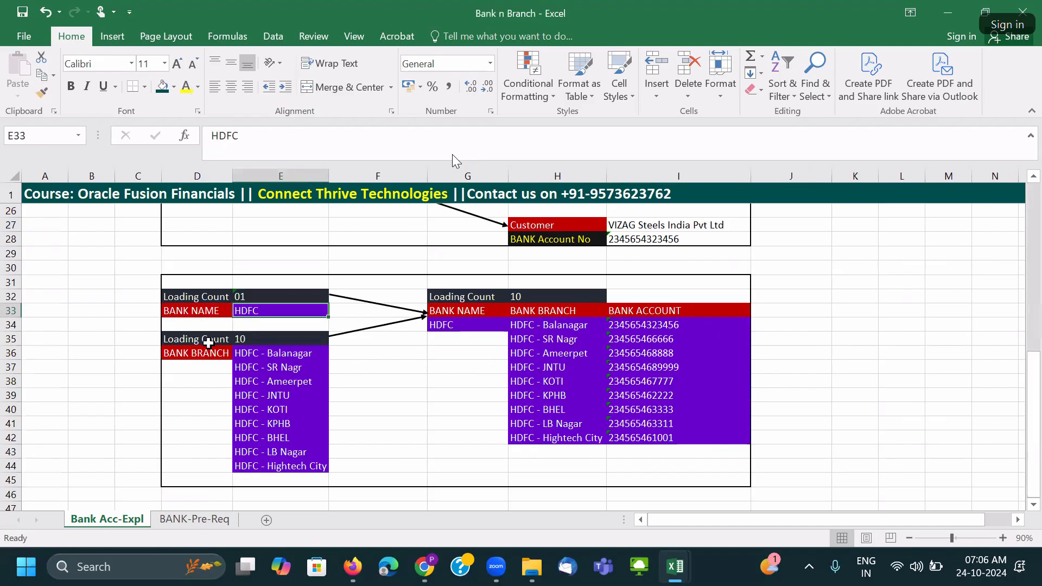
{"action": "left_click", "coordinate": [186, 357]}
{"action": "left_click_drag", "start_coordinate": [275, 354], "coordinate": [276, 467]}
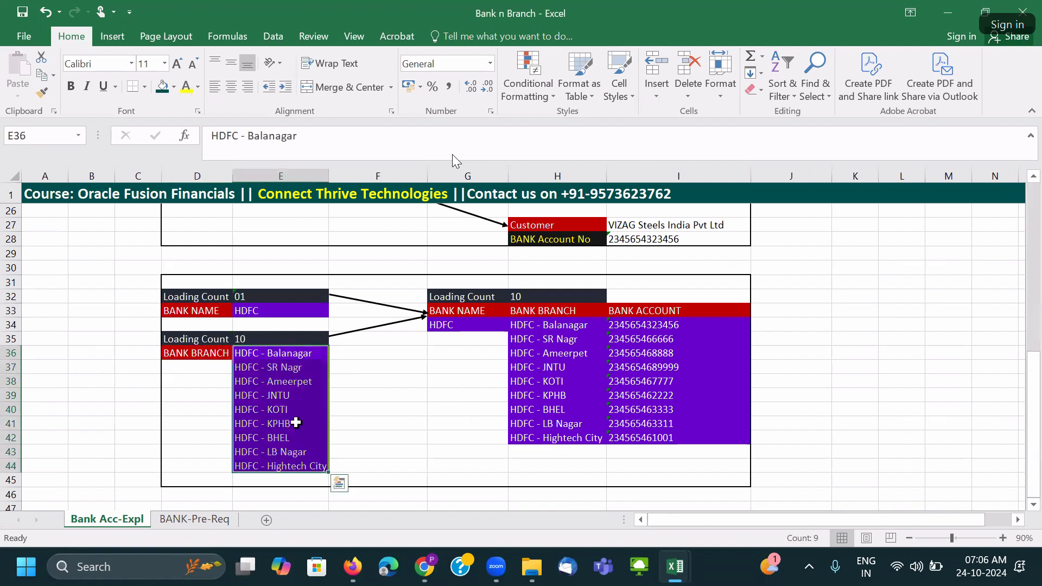
{"action": "left_click_drag", "start_coordinate": [542, 312], "coordinate": [671, 442]}
{"action": "left_click", "coordinate": [694, 380]}
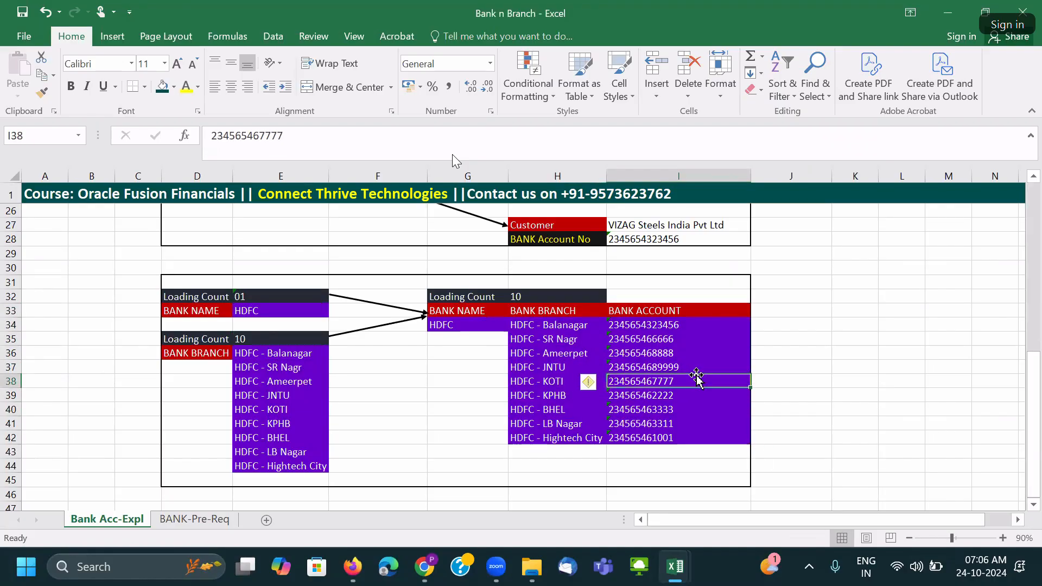
{"action": "left_click", "coordinate": [774, 309]}
{"action": "scroll", "coordinate": [781, 344], "scroll_direction": "up", "scroll_amount": 1}
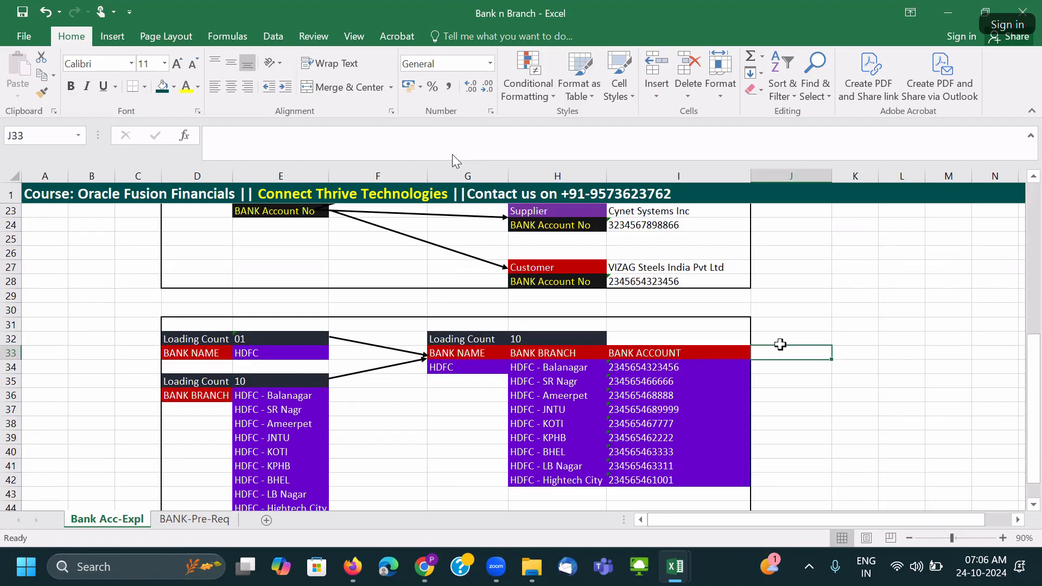
{"action": "scroll", "coordinate": [674, 359], "scroll_direction": "down", "scroll_amount": 1}
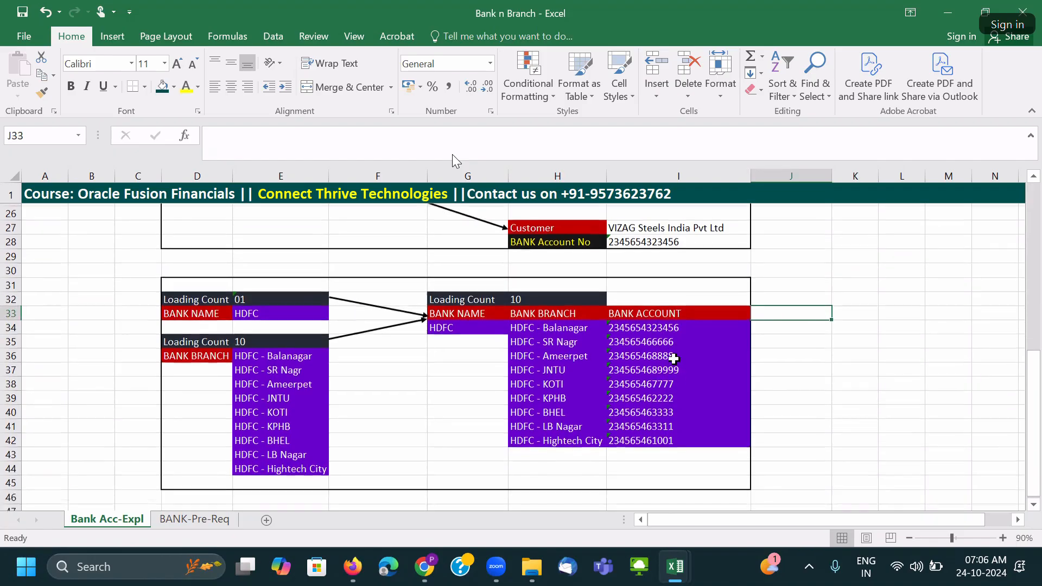
{"action": "scroll", "coordinate": [674, 360], "scroll_direction": "up", "scroll_amount": 8}
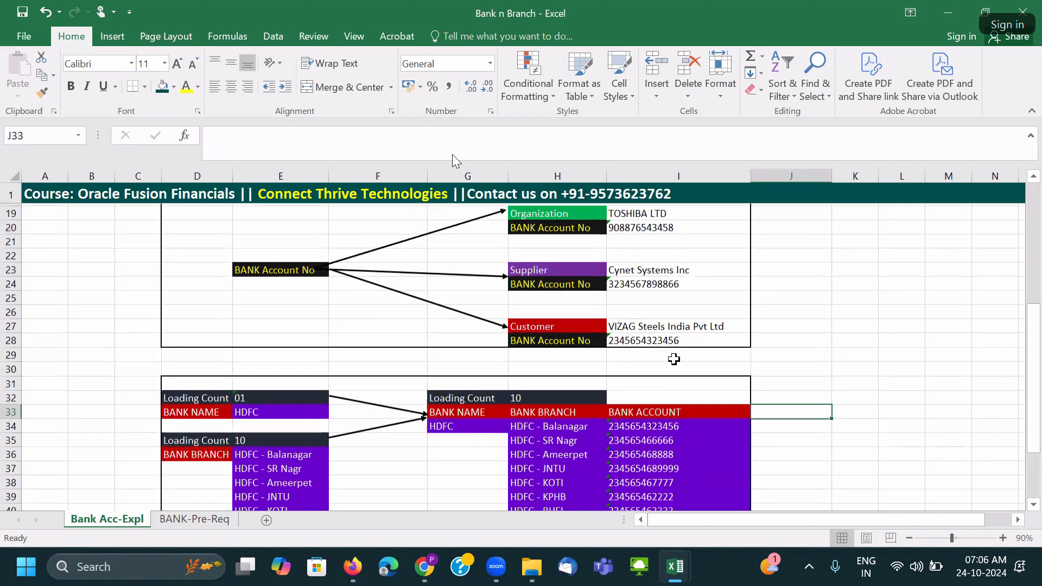
{"action": "left_click_drag", "start_coordinate": [270, 321], "coordinate": [415, 337]}
{"action": "left_click_drag", "start_coordinate": [689, 270], "coordinate": [686, 397]}
{"action": "left_click_drag", "start_coordinate": [256, 325], "coordinate": [380, 338]}
{"action": "left_click_drag", "start_coordinate": [636, 266], "coordinate": [650, 394]}
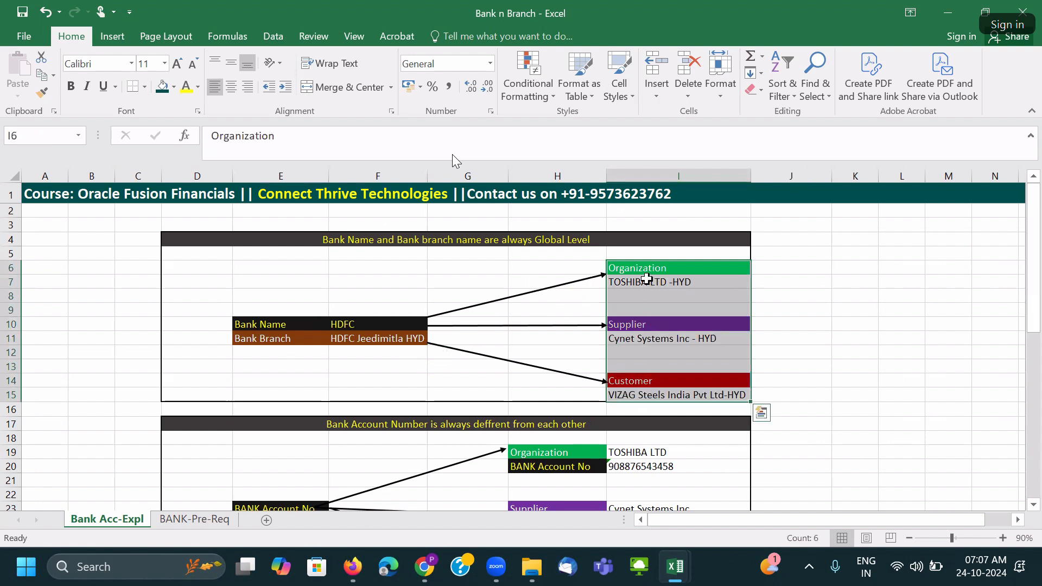
{"action": "left_click", "coordinate": [257, 325]}
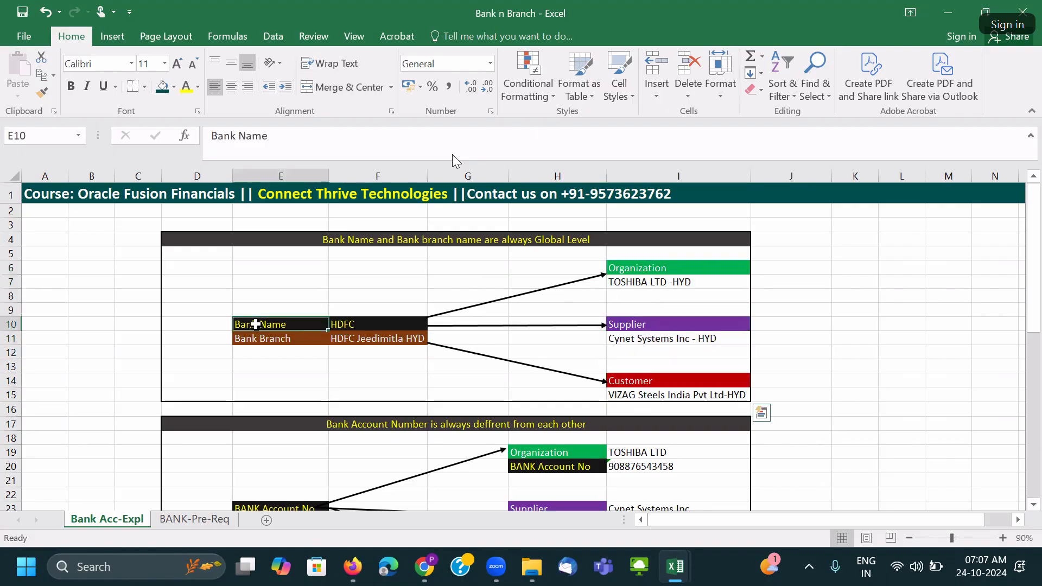
{"action": "left_click", "coordinate": [378, 324]}
{"action": "left_click", "coordinate": [259, 321]}
{"action": "left_click", "coordinate": [357, 326]}
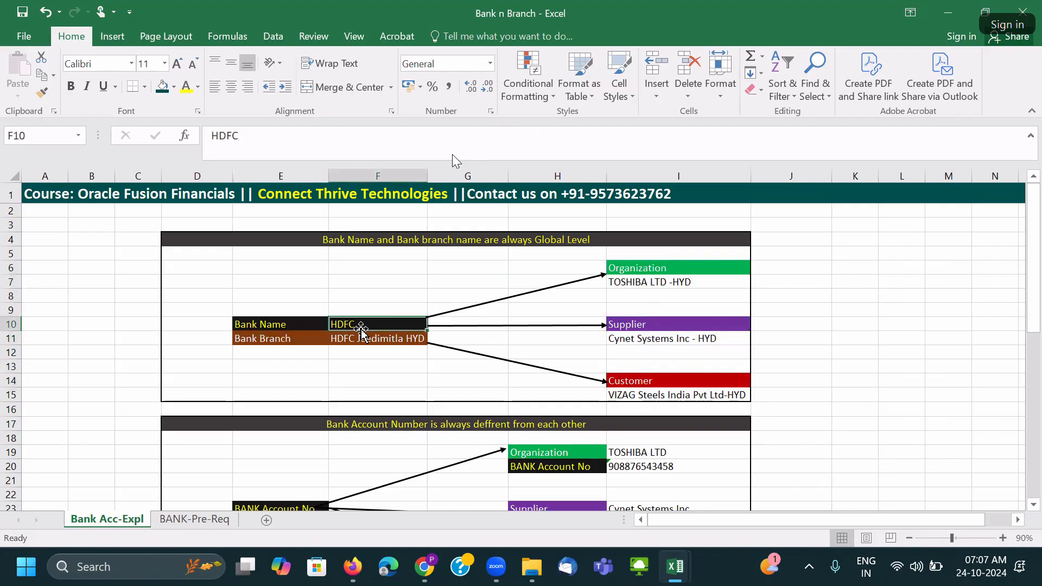
{"action": "left_click", "coordinate": [261, 340]}
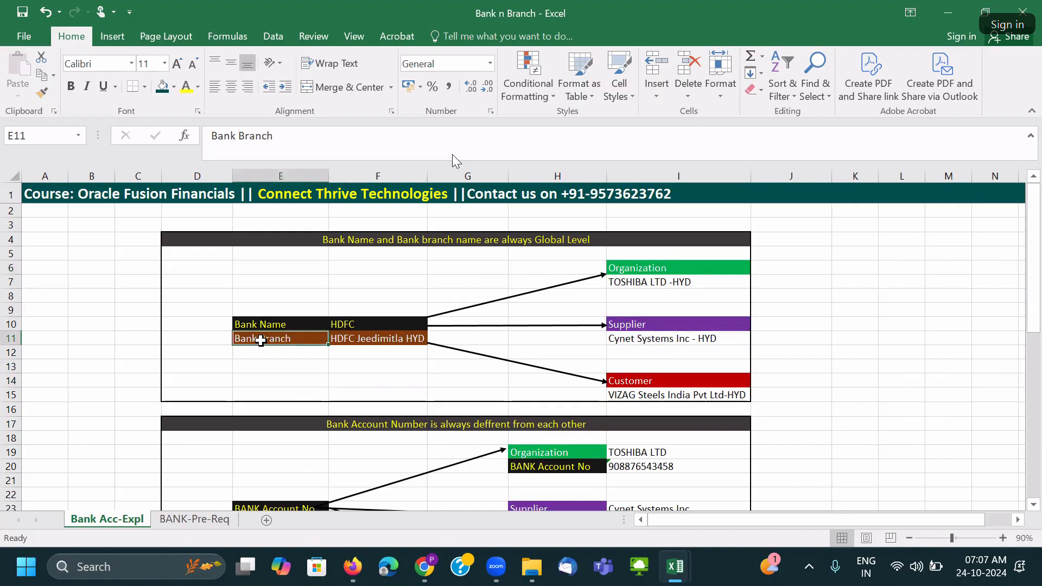
{"action": "left_click", "coordinate": [409, 343]}
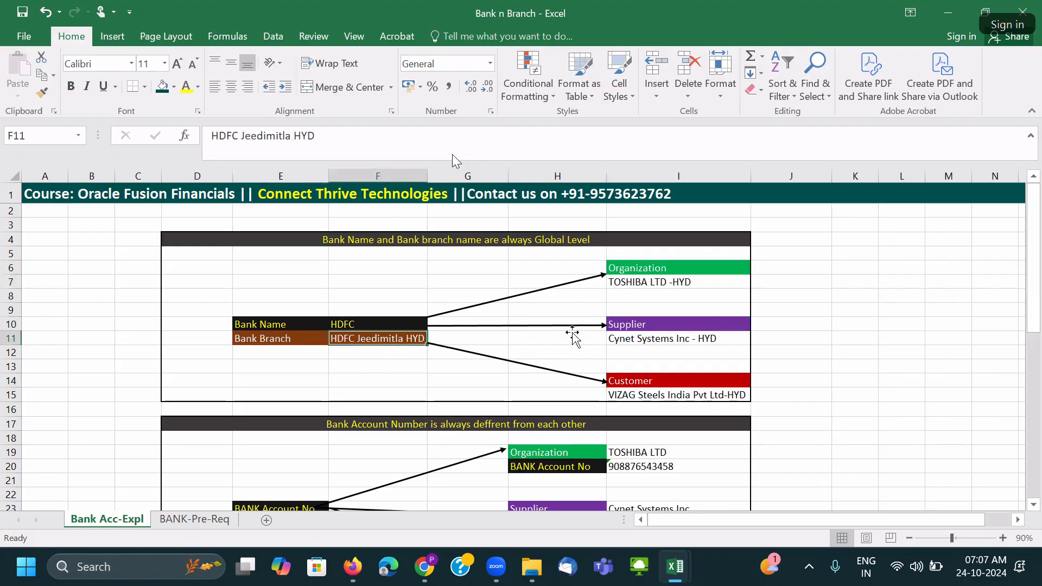
{"action": "left_click_drag", "start_coordinate": [619, 268], "coordinate": [646, 395]}
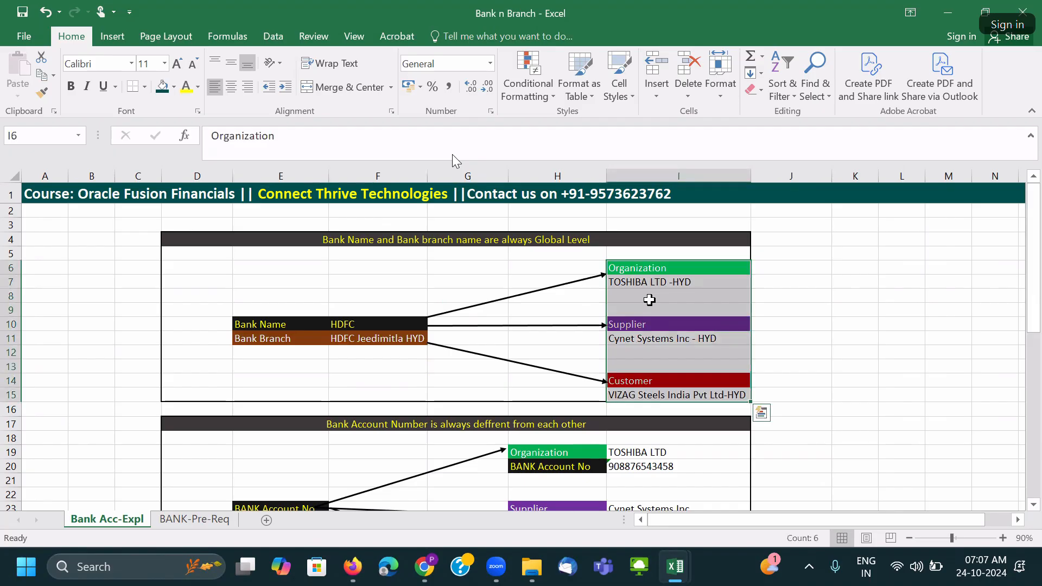
{"action": "scroll", "coordinate": [650, 301], "scroll_direction": "down", "scroll_amount": 3}
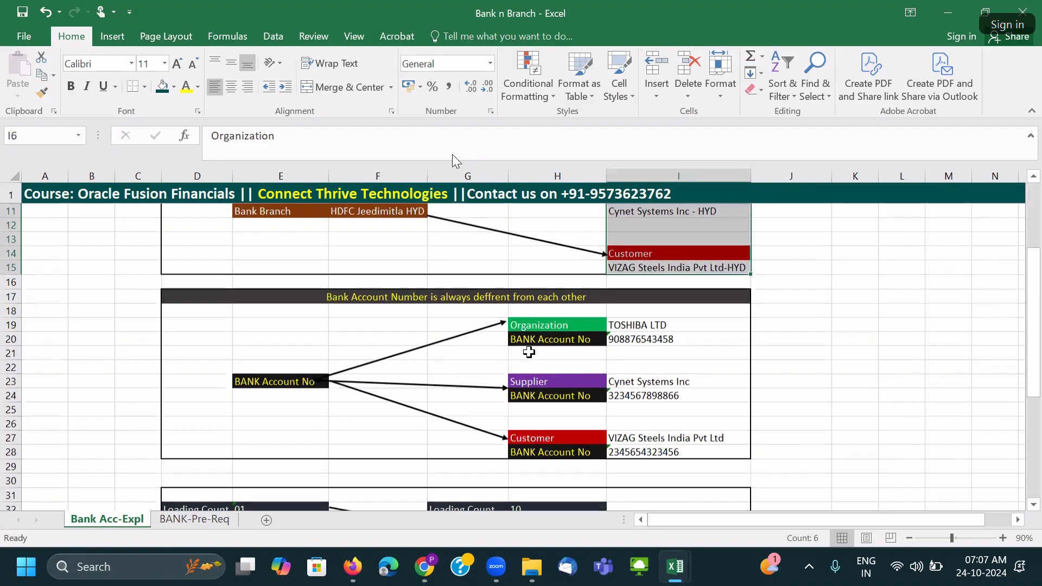
{"action": "left_click", "coordinate": [295, 380]}
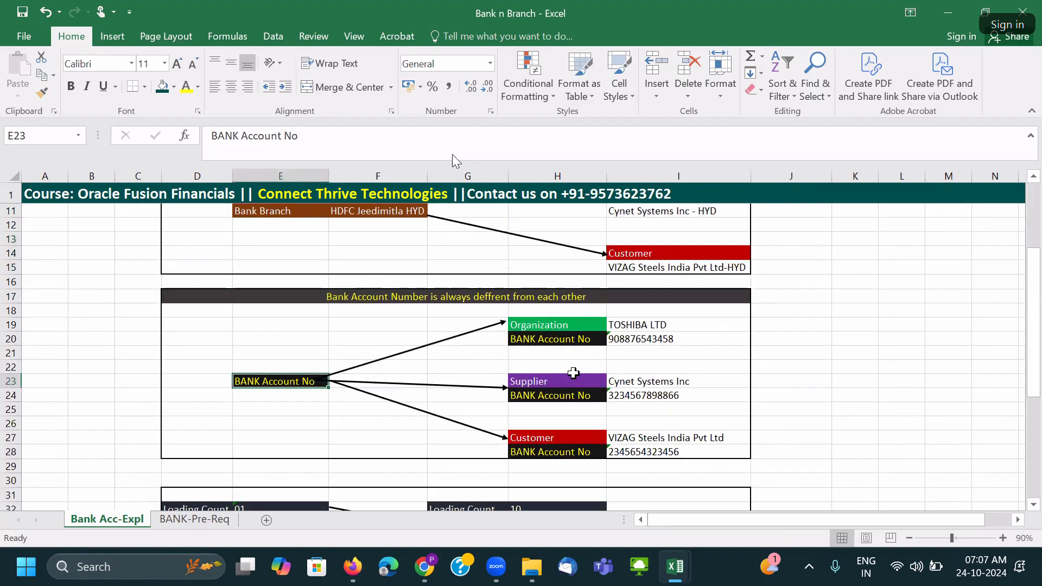
{"action": "left_click_drag", "start_coordinate": [565, 329], "coordinate": [661, 449]}
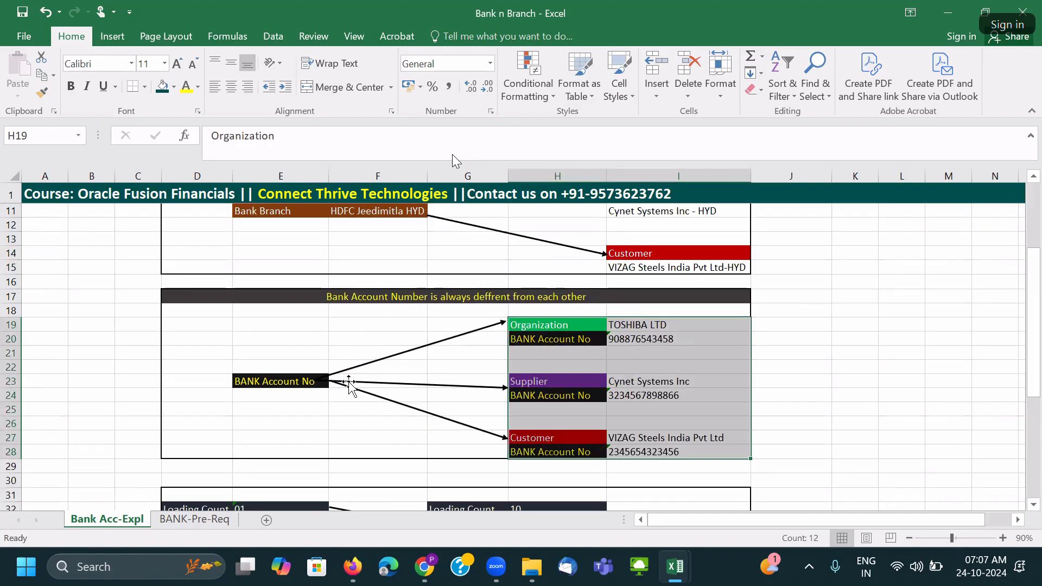
{"action": "left_click", "coordinate": [291, 382]}
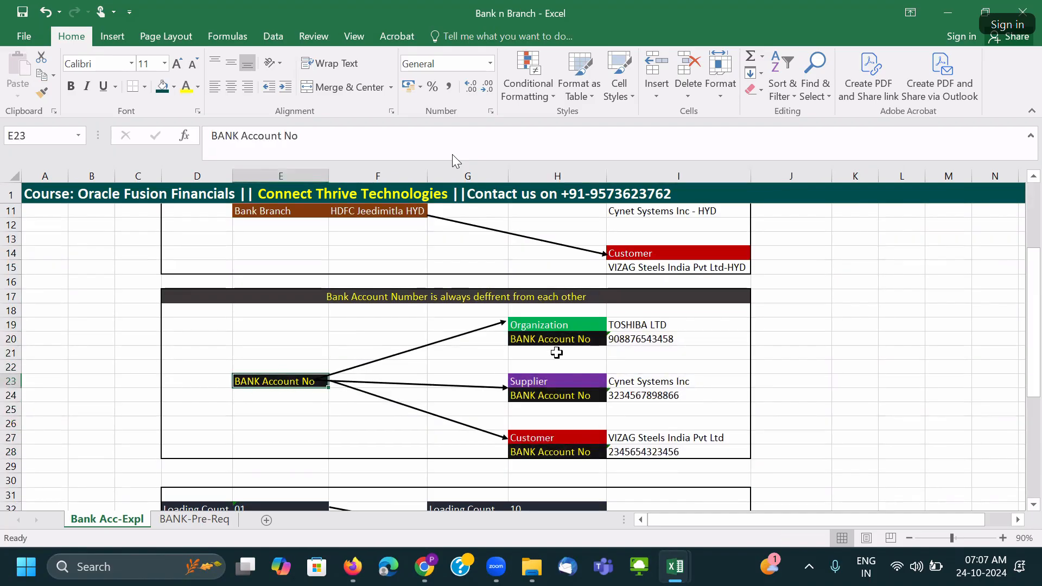
{"action": "left_click_drag", "start_coordinate": [571, 328], "coordinate": [706, 341]}
{"action": "left_click_drag", "start_coordinate": [543, 382], "coordinate": [673, 396]}
{"action": "left_click_drag", "start_coordinate": [590, 429], "coordinate": [663, 451]}
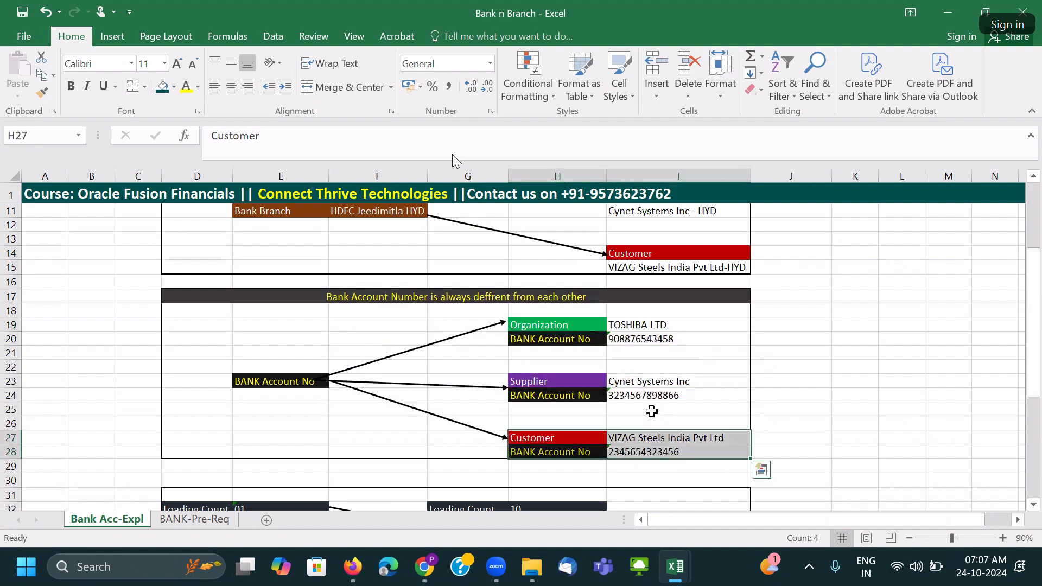
{"action": "left_click_drag", "start_coordinate": [573, 326], "coordinate": [644, 339]}
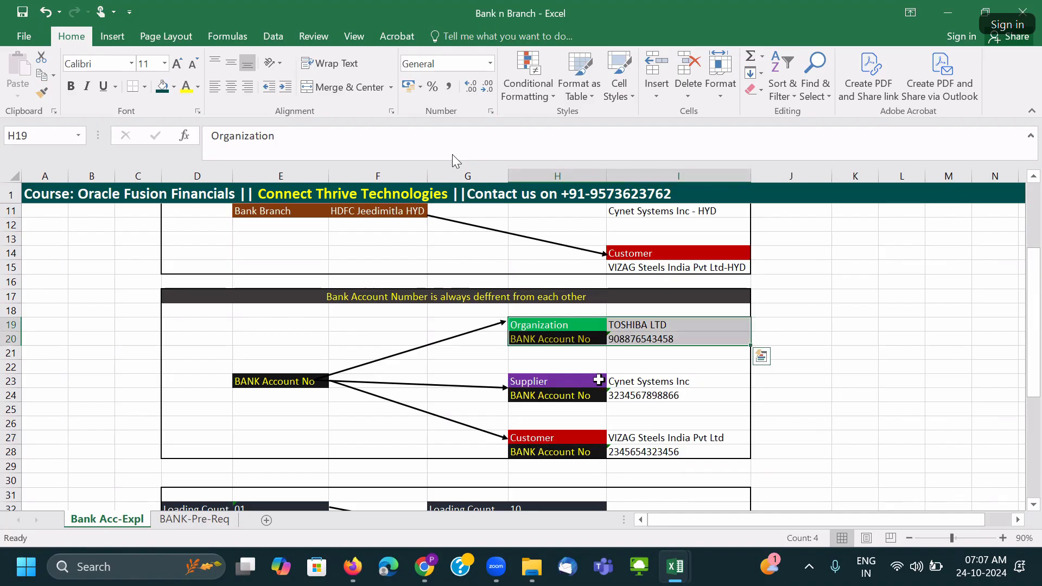
{"action": "scroll", "coordinate": [599, 380], "scroll_direction": "up", "scroll_amount": 1}
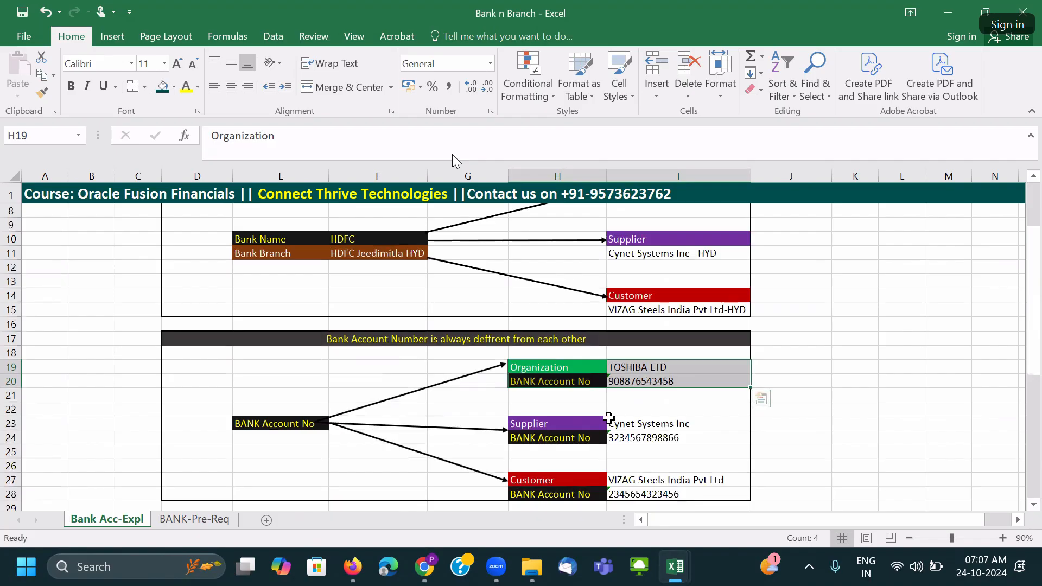
{"action": "scroll", "coordinate": [609, 418], "scroll_direction": "down", "scroll_amount": 6}
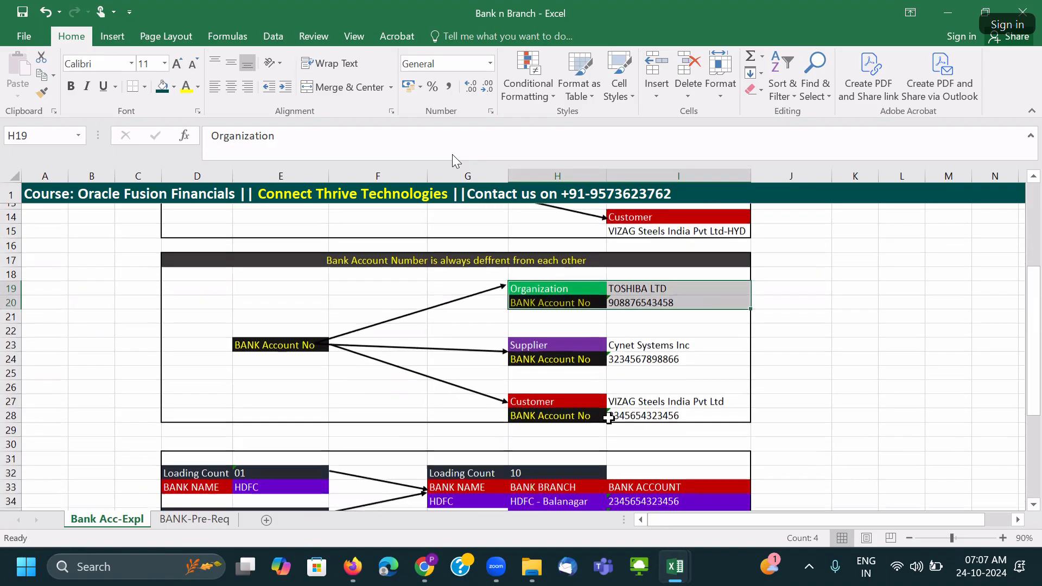
{"action": "left_click", "coordinate": [185, 318]}
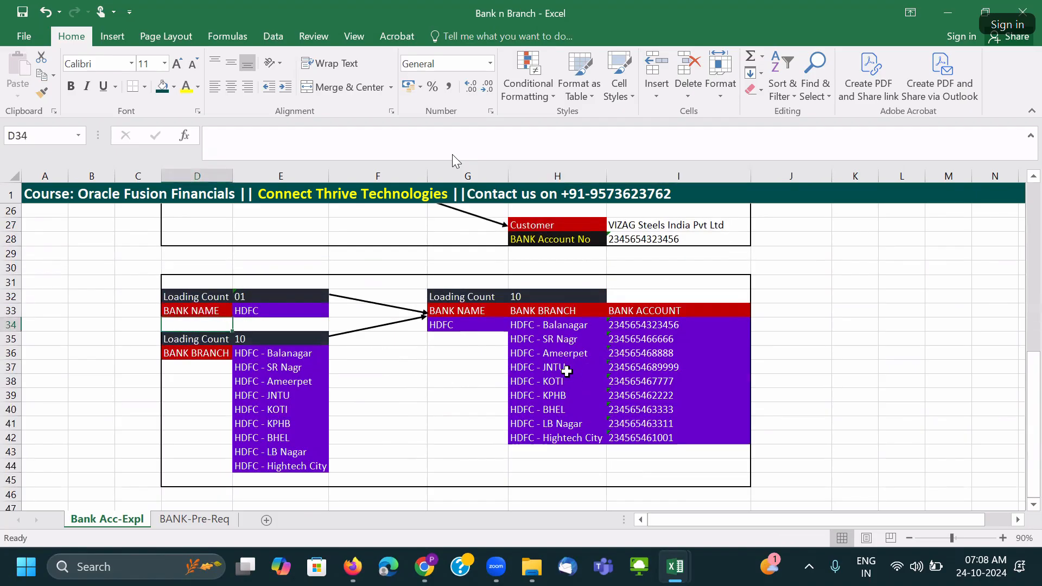
{"action": "left_click_drag", "start_coordinate": [186, 319], "coordinate": [186, 312]}
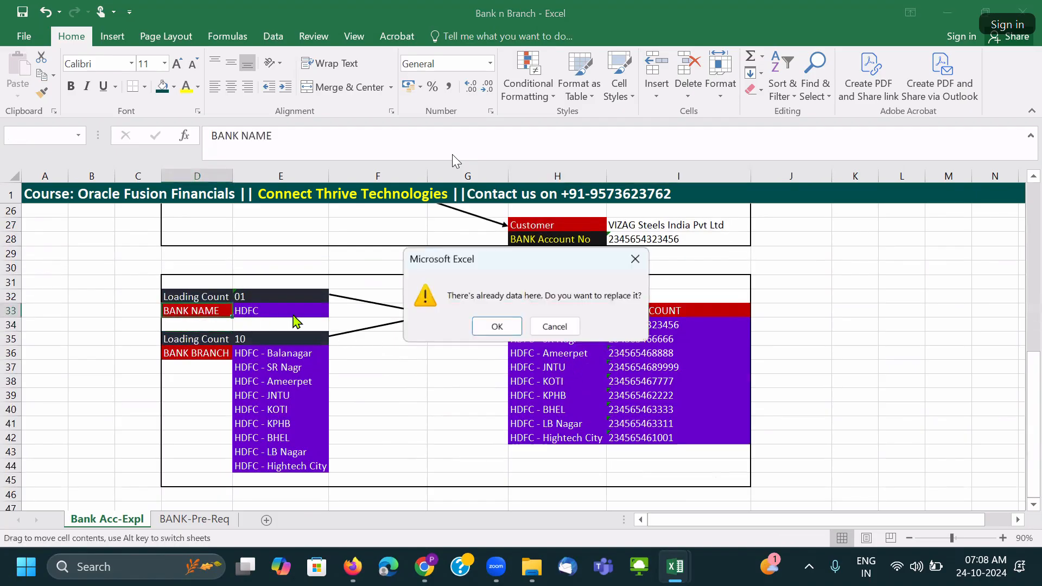
{"action": "left_click", "coordinate": [548, 327]}
{"action": "left_click_drag", "start_coordinate": [201, 354], "coordinate": [288, 463]}
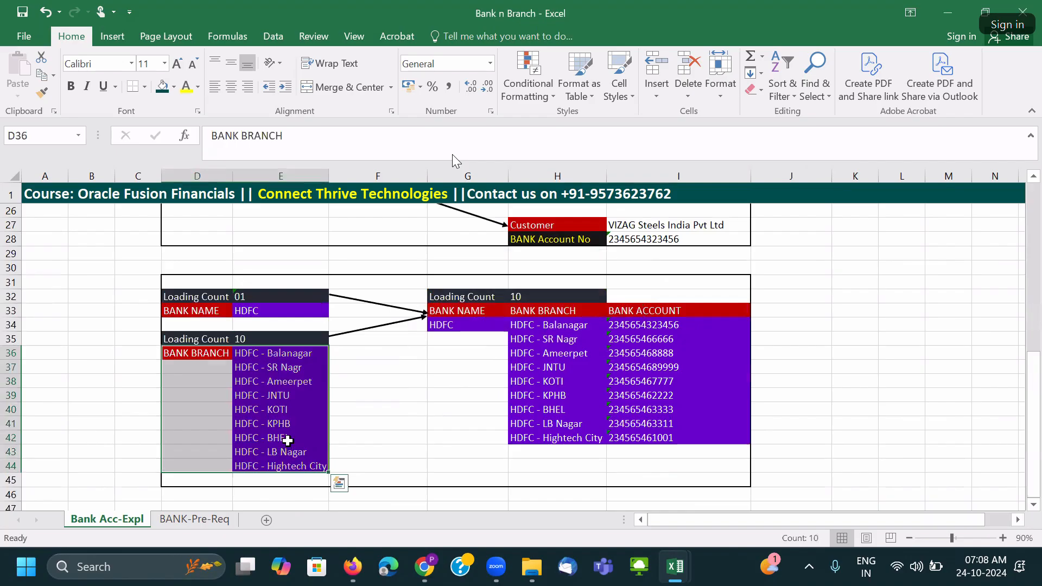
{"action": "left_click", "coordinate": [287, 438]}
{"action": "left_click_drag", "start_coordinate": [277, 356], "coordinate": [275, 462]}
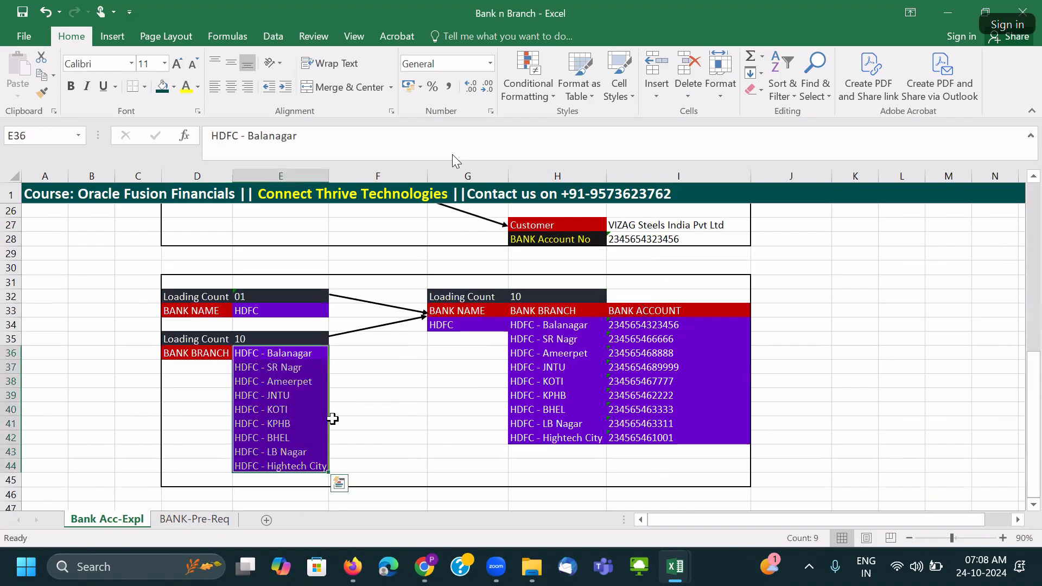
{"action": "left_click", "coordinate": [219, 310]}
{"action": "left_click", "coordinate": [434, 313]}
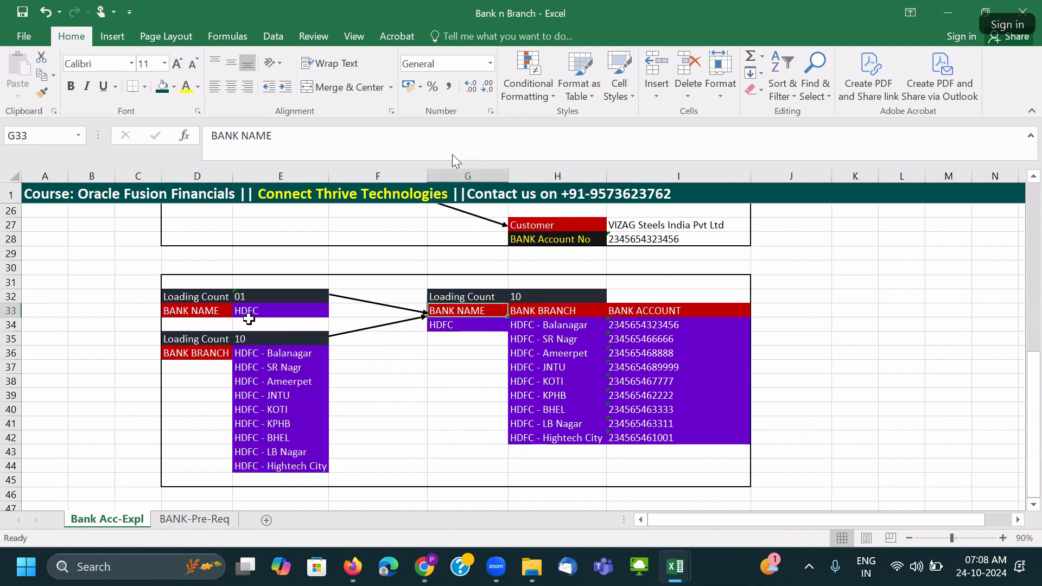
{"action": "left_click", "coordinate": [210, 353]}
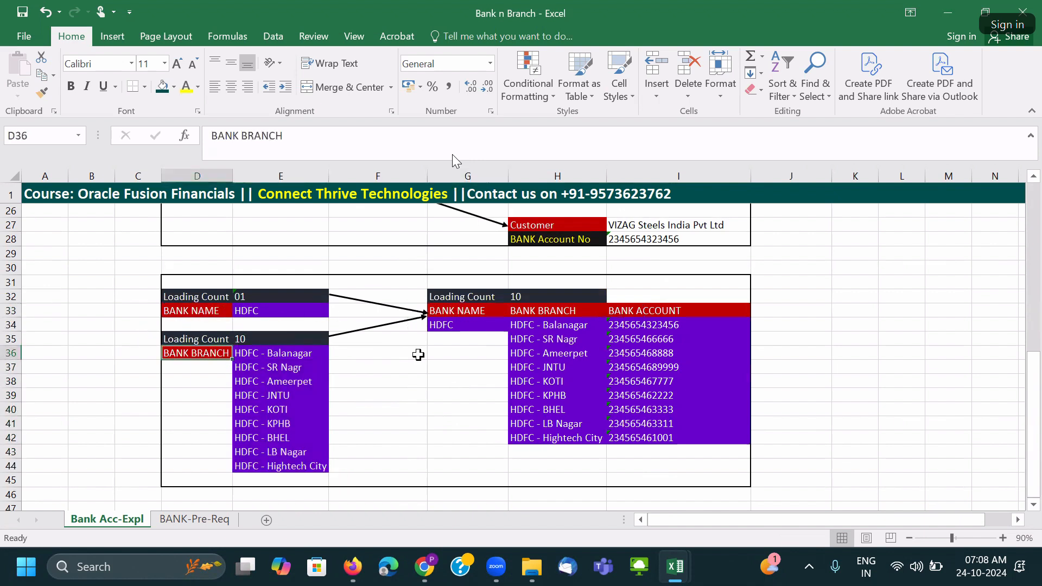
{"action": "left_click", "coordinate": [545, 314]}
{"action": "left_click_drag", "start_coordinate": [559, 326], "coordinate": [662, 439]}
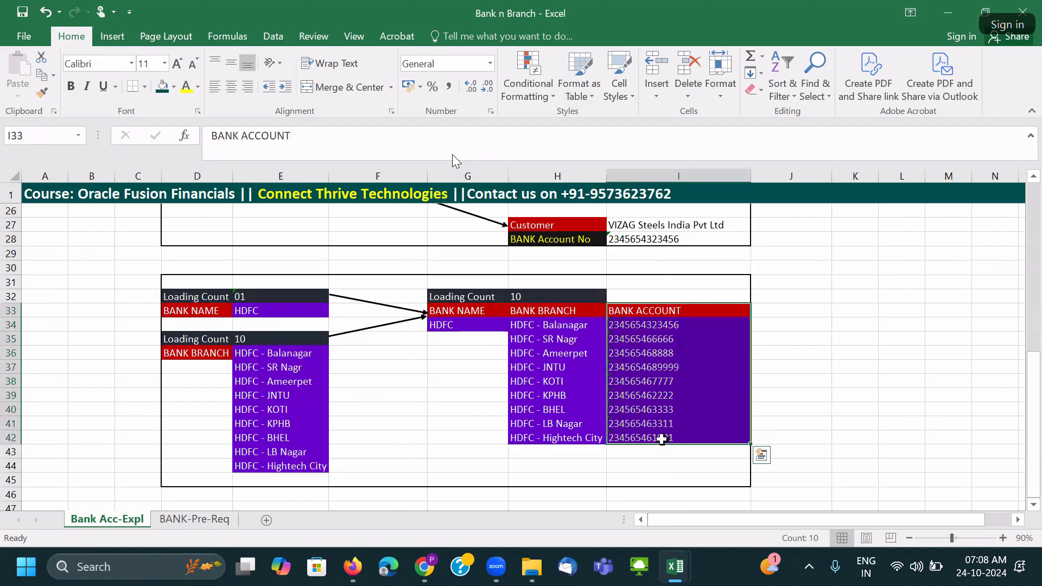
Add the header PARTY TYPE in the cell beside BANK ACCOUNT.
{"action": "left_click", "coordinate": [805, 325]}
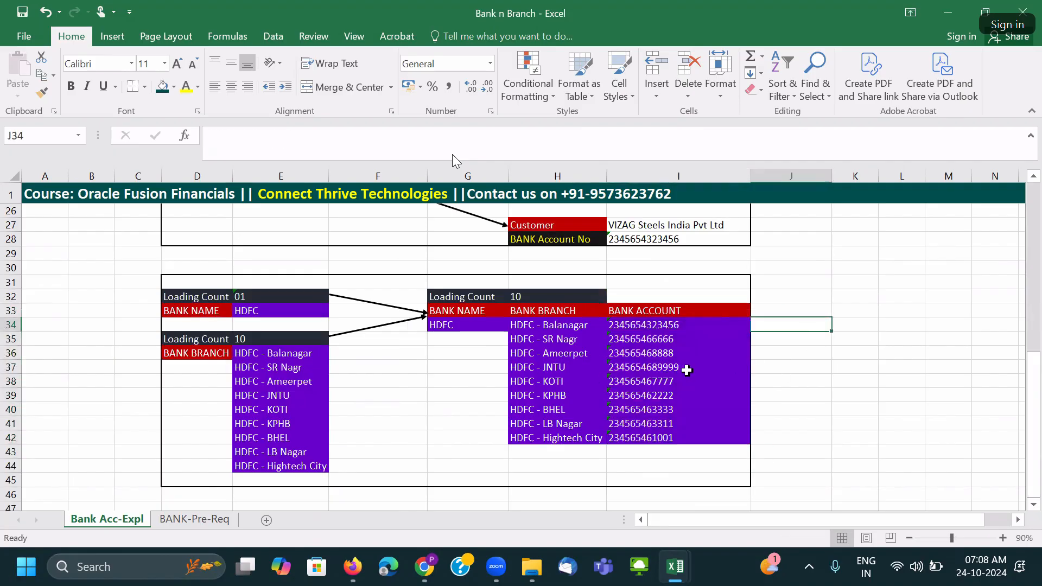
{"action": "left_click", "coordinate": [779, 312]}
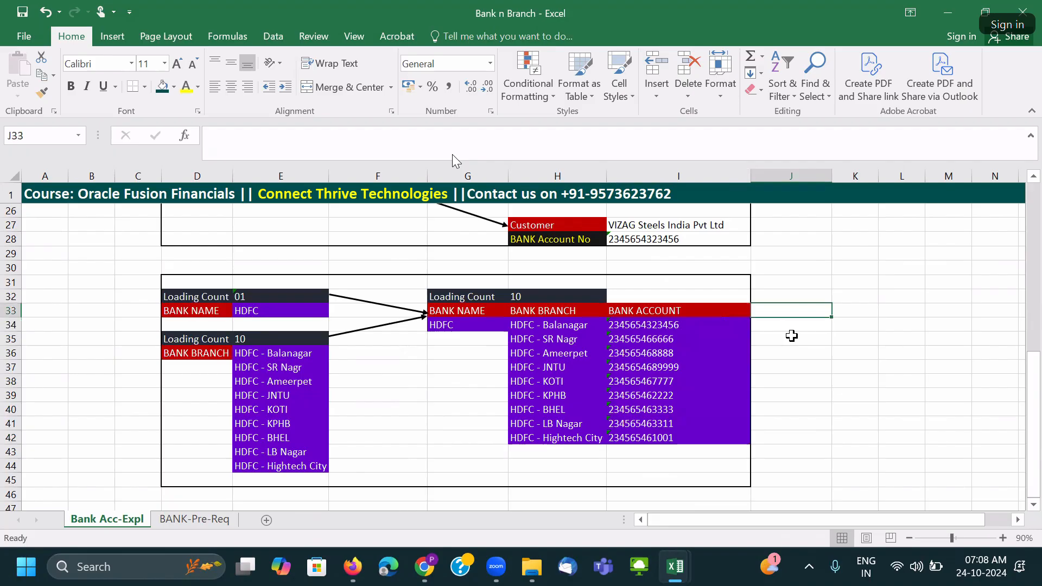
{"action": "type", "text": "Party Type"}
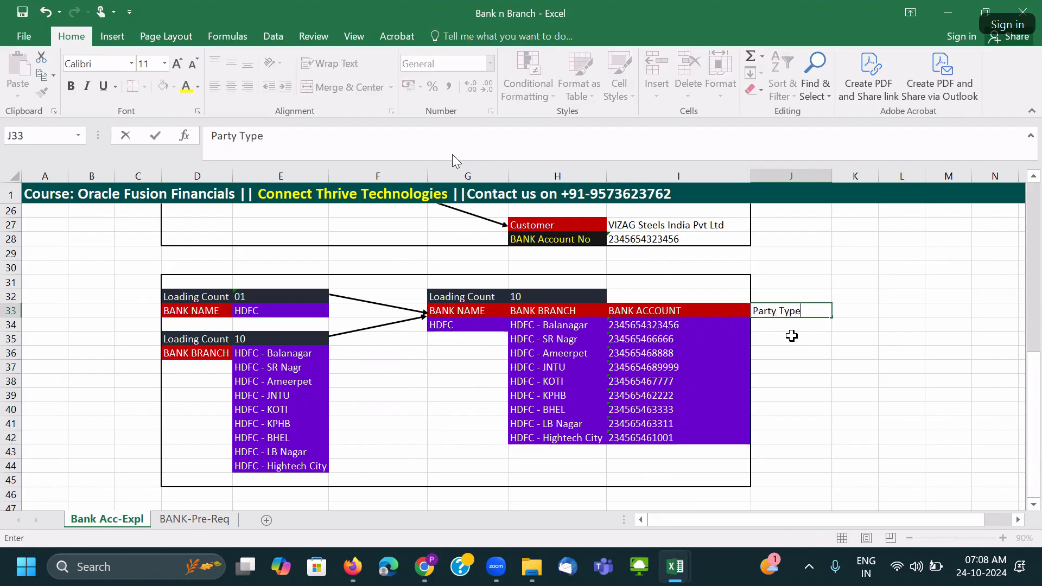
{"action": "left_click", "coordinate": [727, 307]}
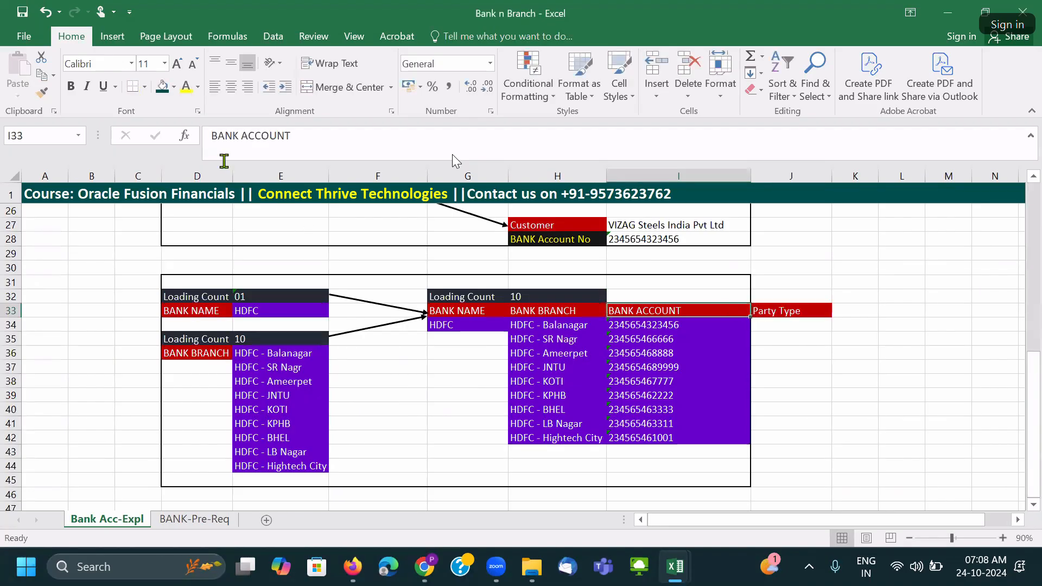
{"action": "left_click", "coordinate": [788, 325]}
{"action": "left_click", "coordinate": [790, 311]}
{"action": "type", "text": "P"}
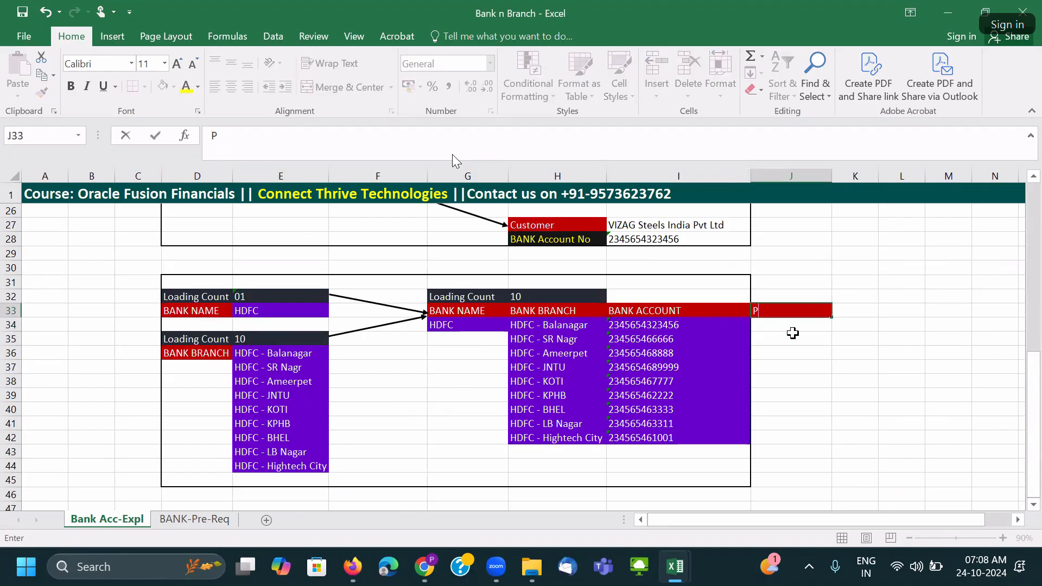
{"action": "type", "text": "ARTY TYPE"}
{"action": "key", "text": "ctrl+Return"}
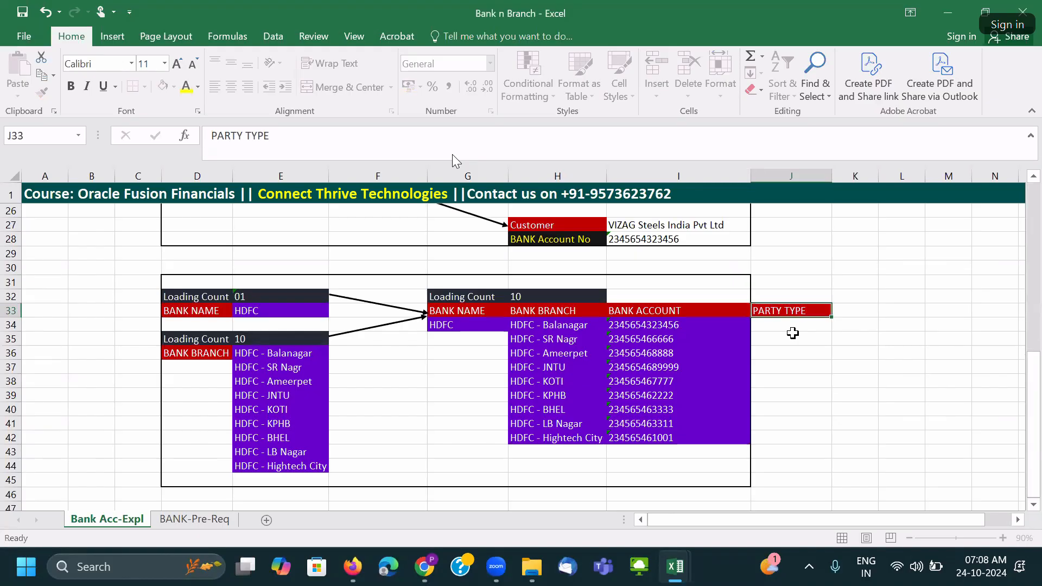
Enter Organization, Supplier, Customer, Supplier, Organization, Customer for the first six branches.
{"action": "left_click", "coordinate": [776, 327]}
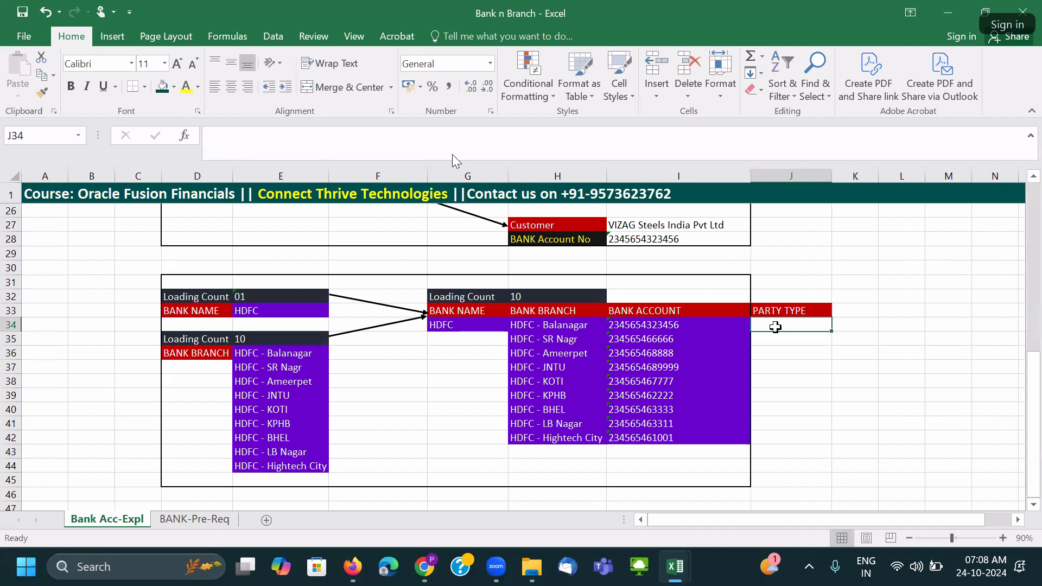
{"action": "type", "text": "O"}
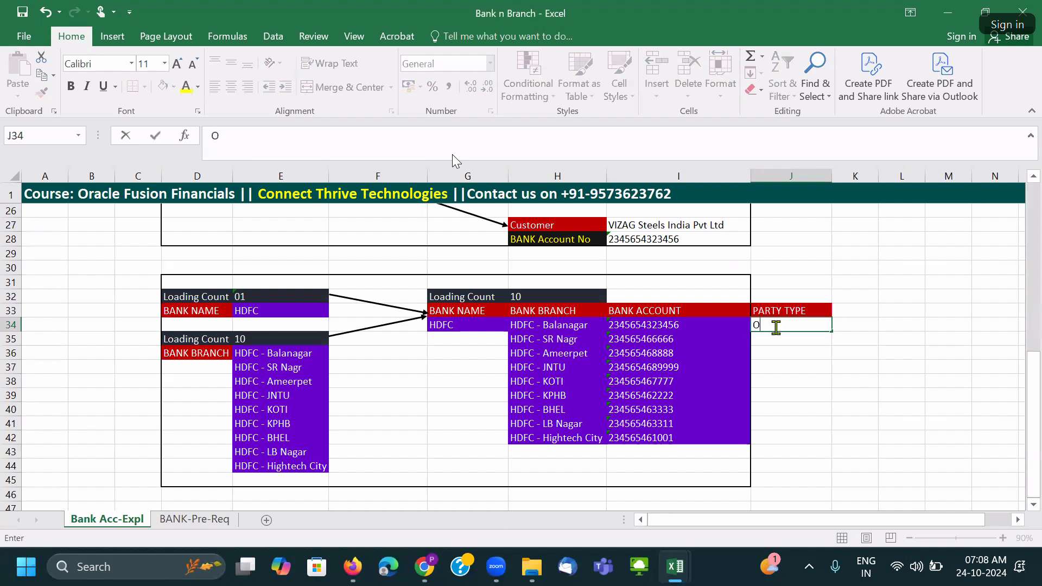
{"action": "type", "text": "rganization"}
{"action": "key", "text": "Return"}
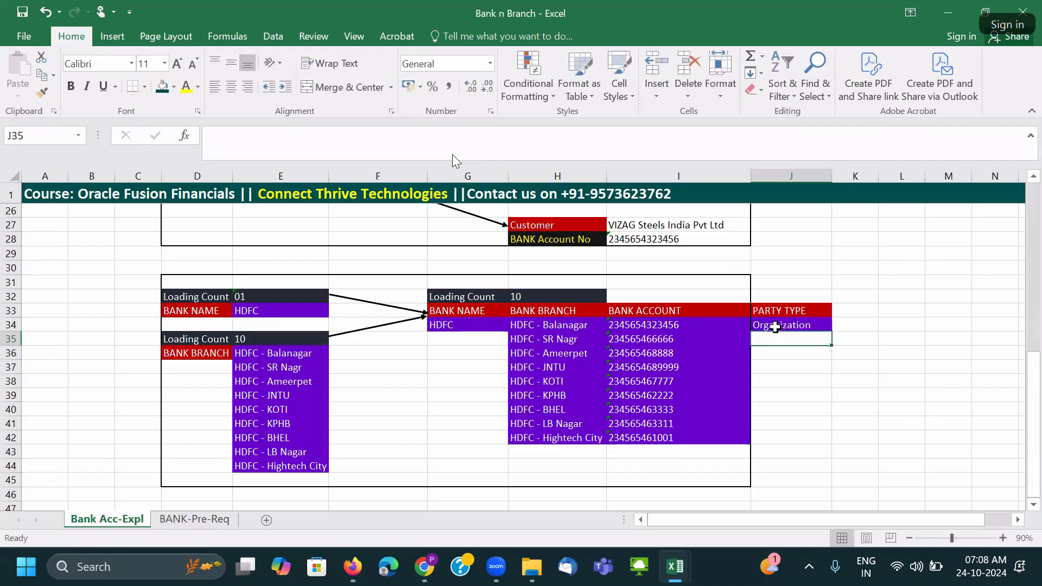
{"action": "type", "text": "Supplier"}
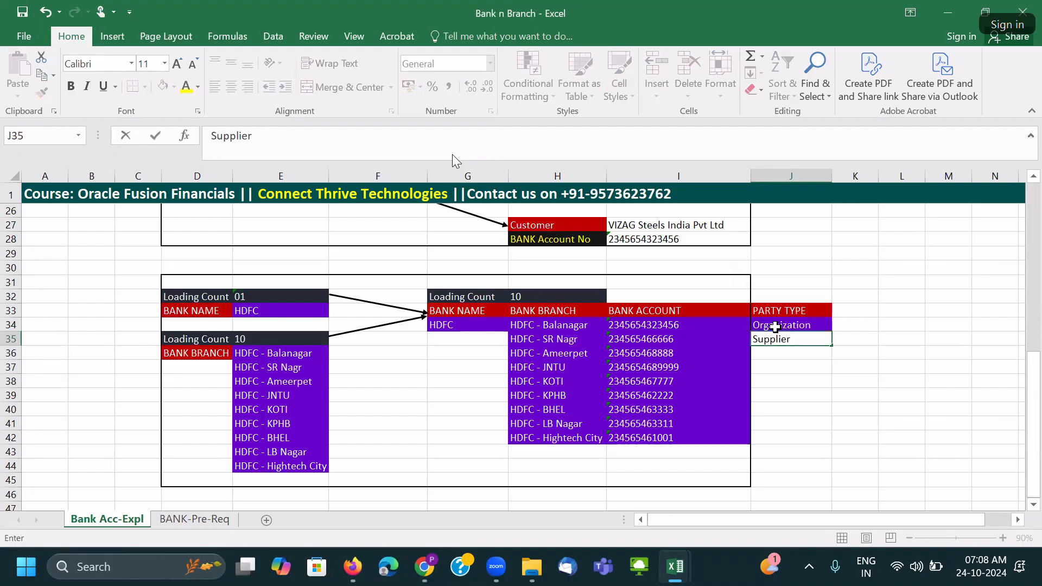
{"action": "key", "text": "Return"}
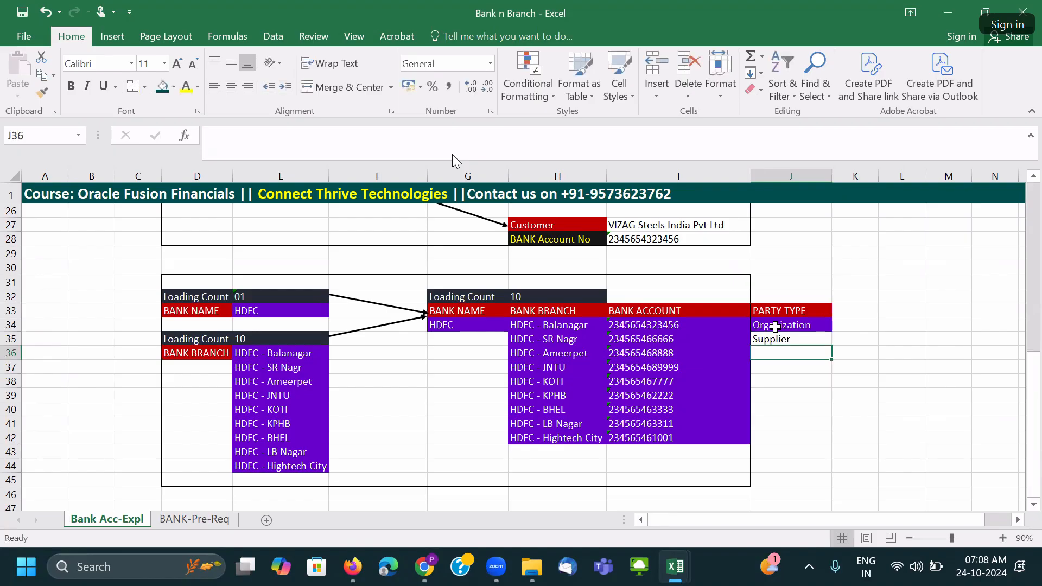
{"action": "type", "text": "S"}
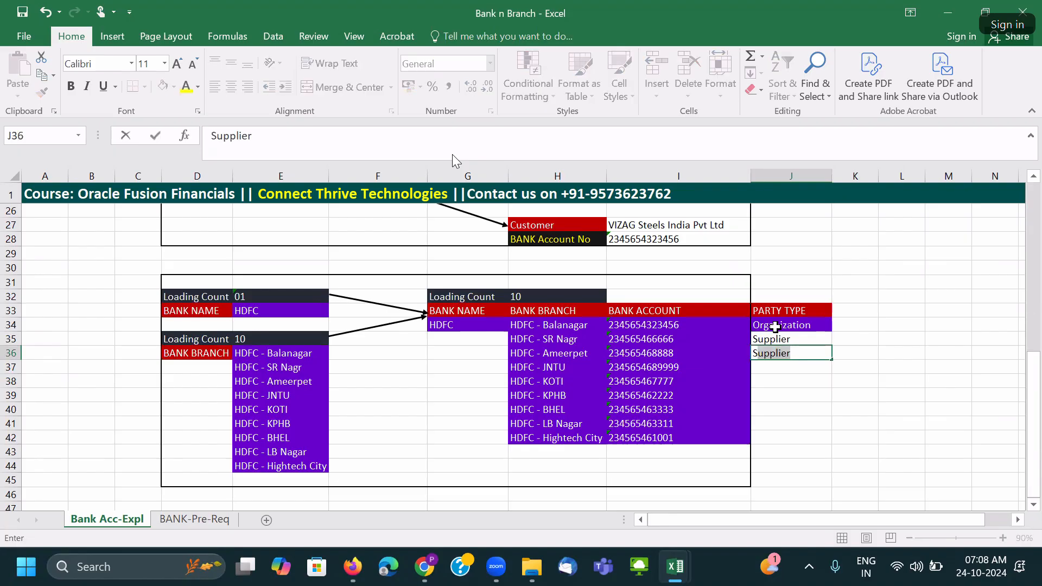
{"action": "type", "text": "Cu"}
{"action": "key", "text": "BackSpace"}
{"action": "key", "text": "BackSpace"}
{"action": "key", "text": "BackSpace"}
{"action": "type", "text": "Customer"}
{"action": "key", "text": "Return"}
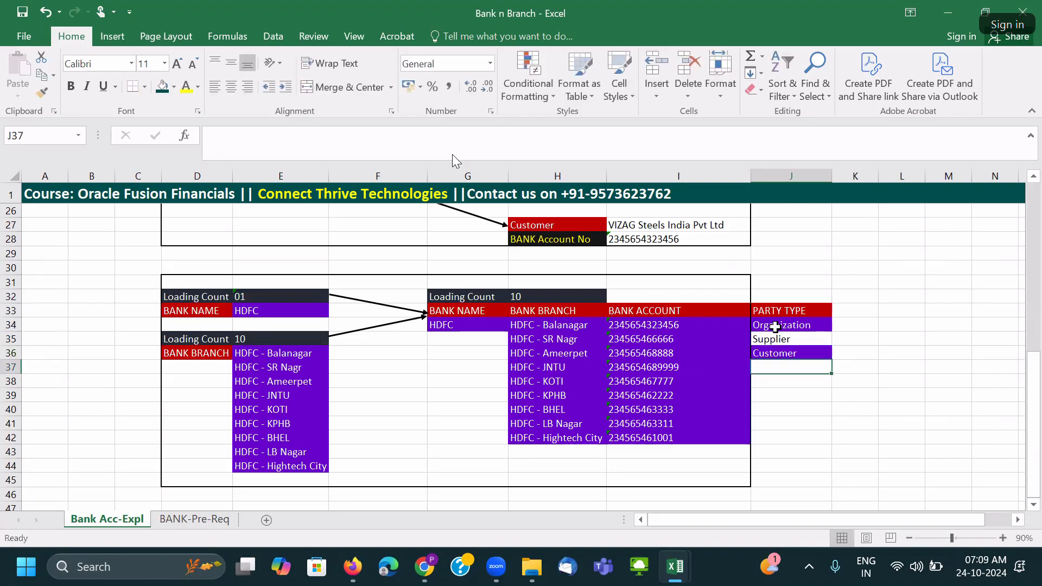
{"action": "type", "text": "Supplier"}
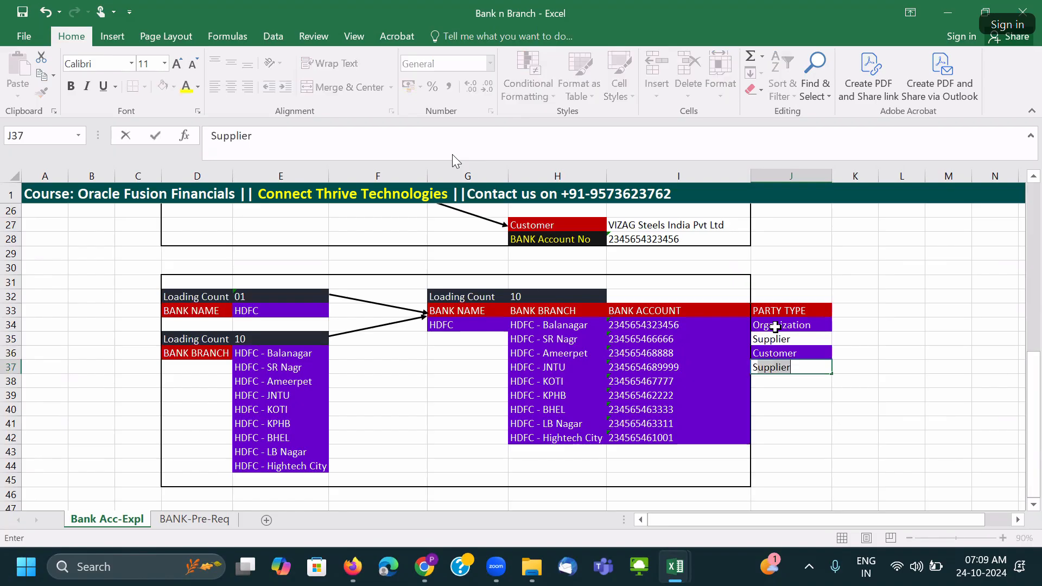
{"action": "key", "text": "Return"}
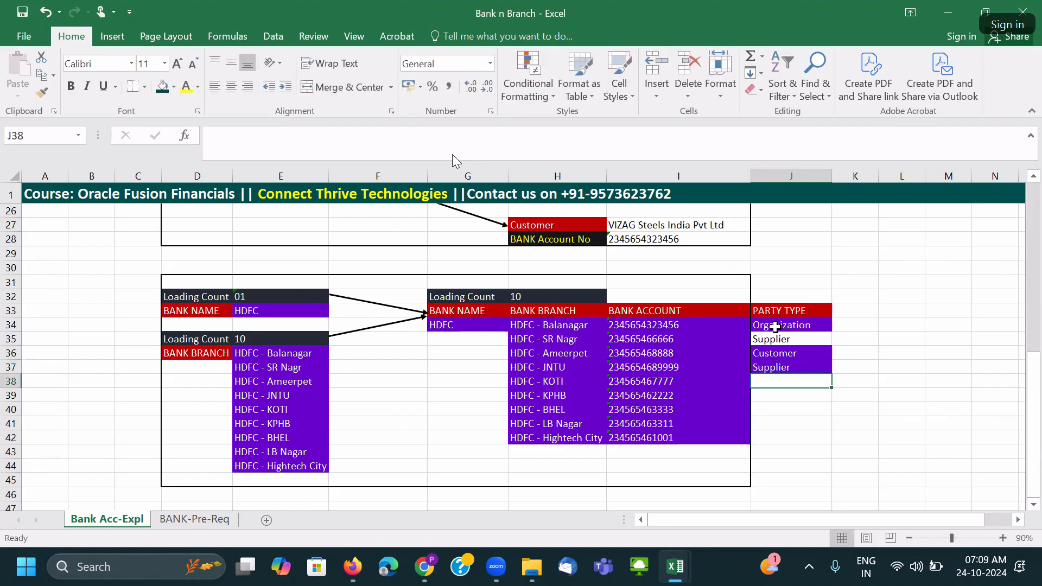
{"action": "type", "text": "Organization"}
{"action": "key", "text": "Return"}
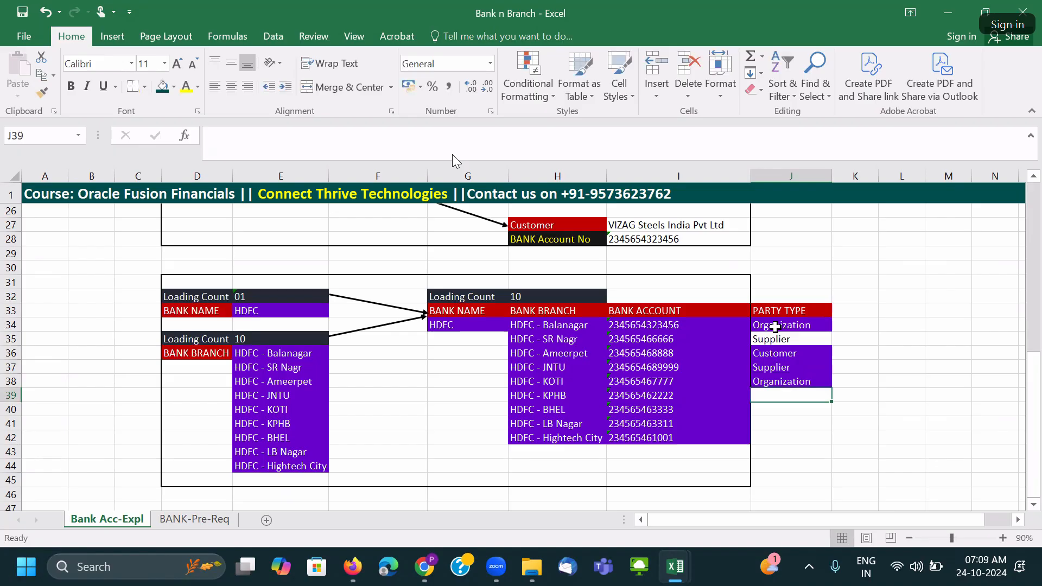
{"action": "type", "text": "Ci"}
{"action": "type", "text": "ustomer"}
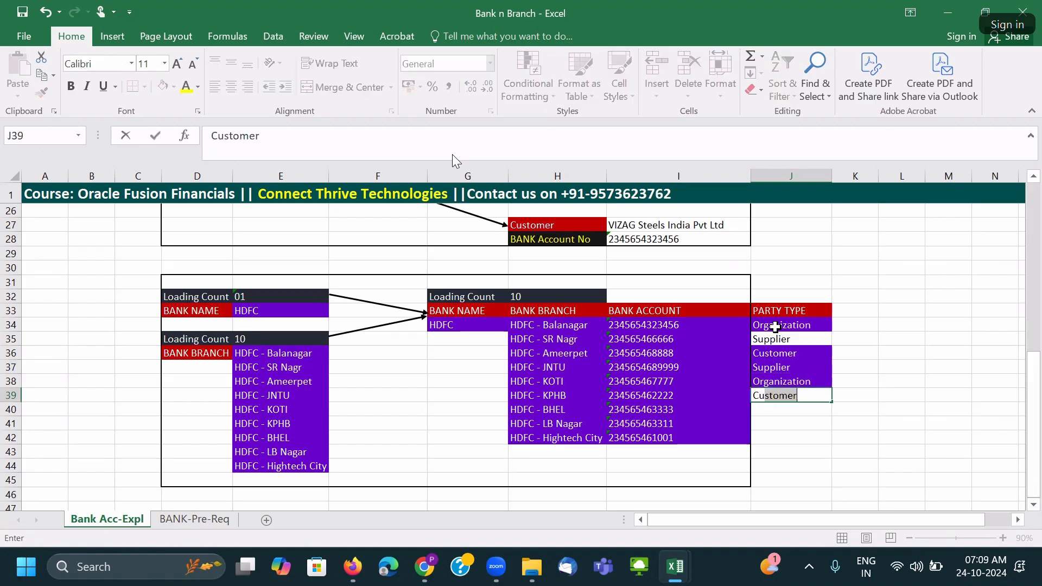
{"action": "key", "text": "Return"}
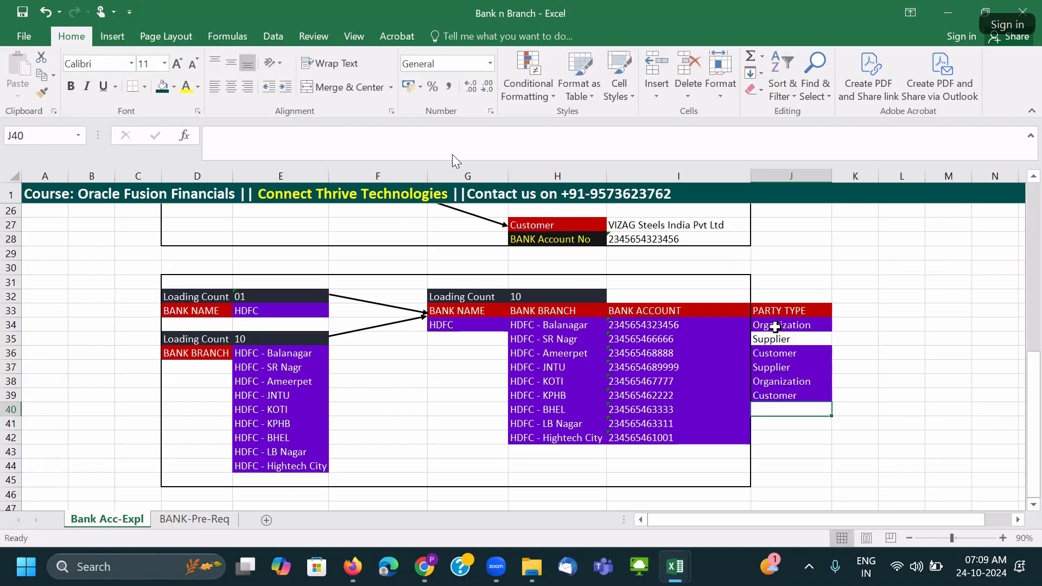
Copy Customer from J39 into J40 and Supplier from J37 into J41.
{"action": "left_click", "coordinate": [776, 396]}
{"action": "key", "text": "ctrl+c"}
{"action": "left_click", "coordinate": [770, 408]}
{"action": "key", "text": "ctrl+v"}
{"action": "left_click", "coordinate": [768, 367]}
{"action": "key", "text": "ctrl+c"}
{"action": "left_click", "coordinate": [782, 423]}
{"action": "key", "text": "ctrl+v"}
Copy Organization from J34 into J42 and select all nine party type values.
{"action": "left_click", "coordinate": [775, 338]}
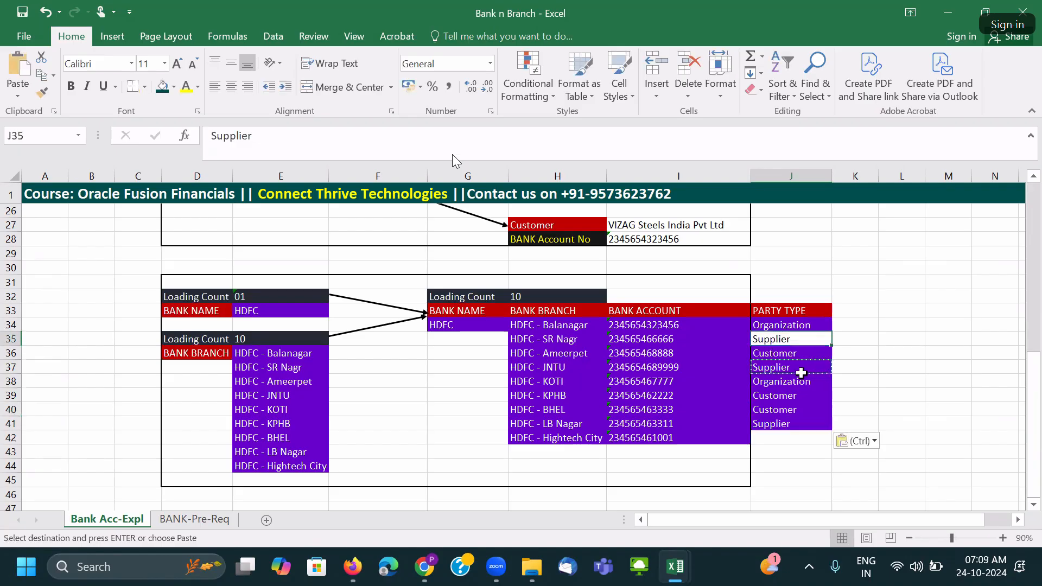
{"action": "key", "text": "ctrl"}
{"action": "left_click", "coordinate": [774, 325]}
{"action": "key", "text": "ctrl+c"}
{"action": "left_click", "coordinate": [785, 432]}
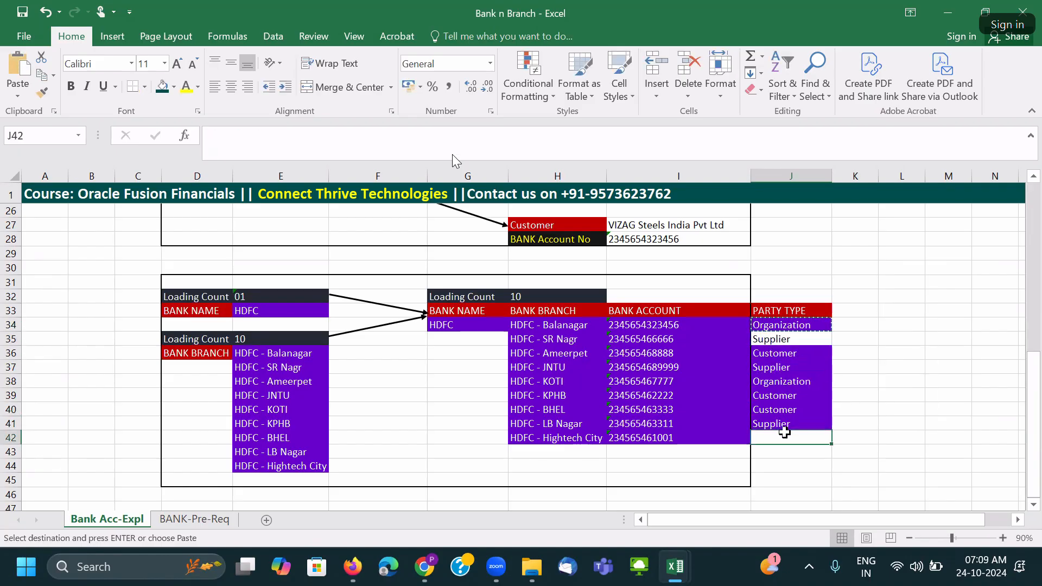
{"action": "key", "text": "ctrl+v"}
{"action": "left_click", "coordinate": [774, 326]}
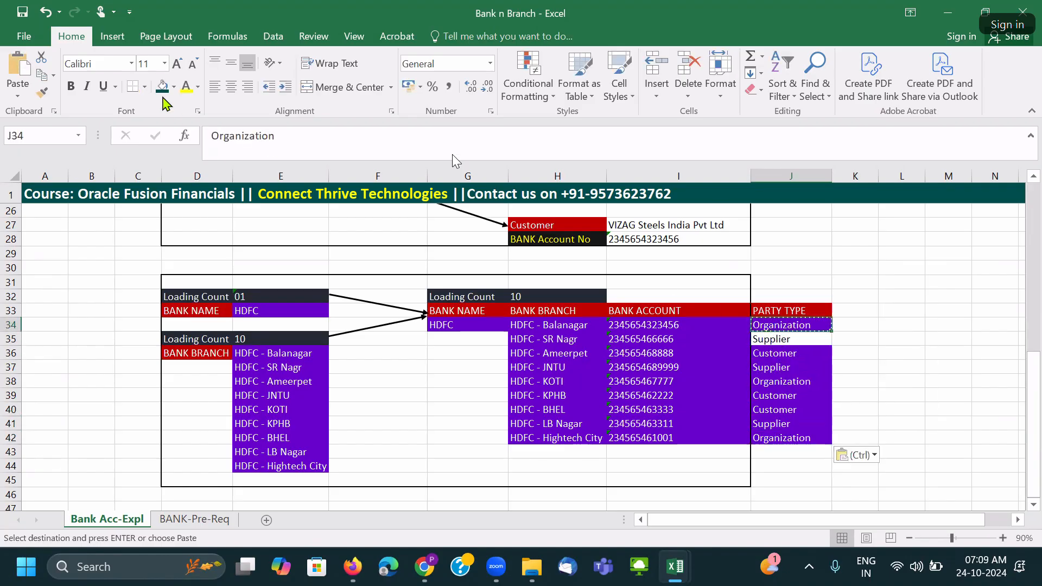
{"action": "key", "text": "Escape"}
{"action": "left_click", "coordinate": [782, 340]}
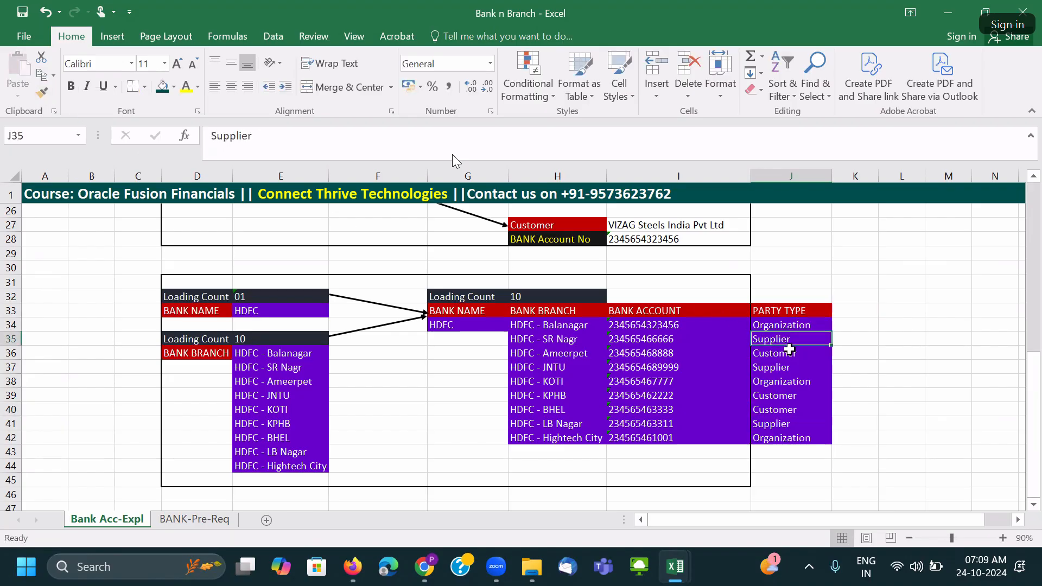
{"action": "left_click_drag", "start_coordinate": [785, 325], "coordinate": [789, 435]}
Select the HDFC branch, account and party type rows in the loading table.
{"action": "left_click", "coordinate": [785, 399]}
{"action": "left_click", "coordinate": [696, 372]}
{"action": "left_click", "coordinate": [539, 326]}
{"action": "left_click_drag", "start_coordinate": [568, 350], "coordinate": [793, 430]}
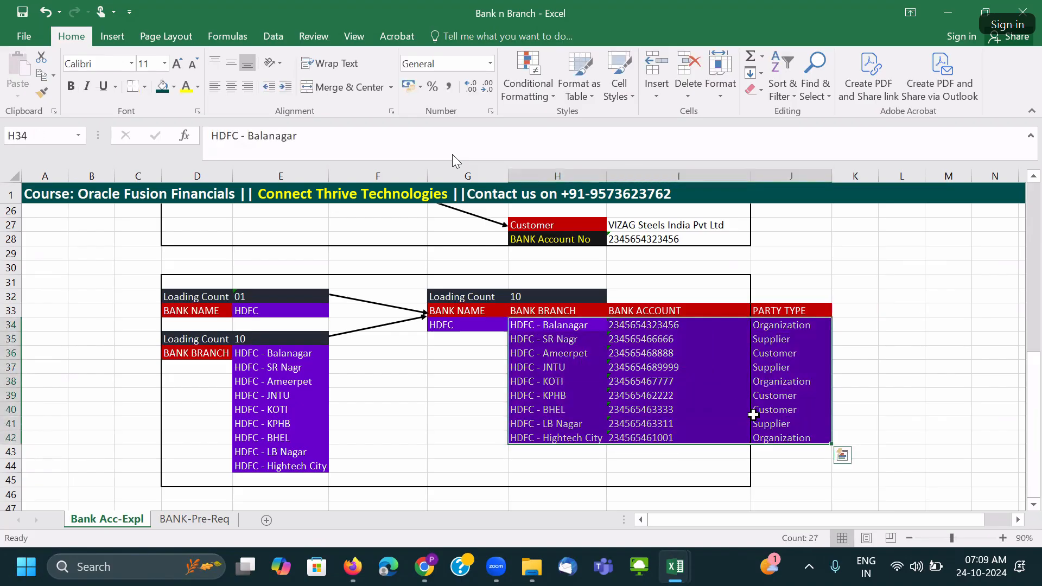
{"action": "left_click", "coordinate": [498, 325]}
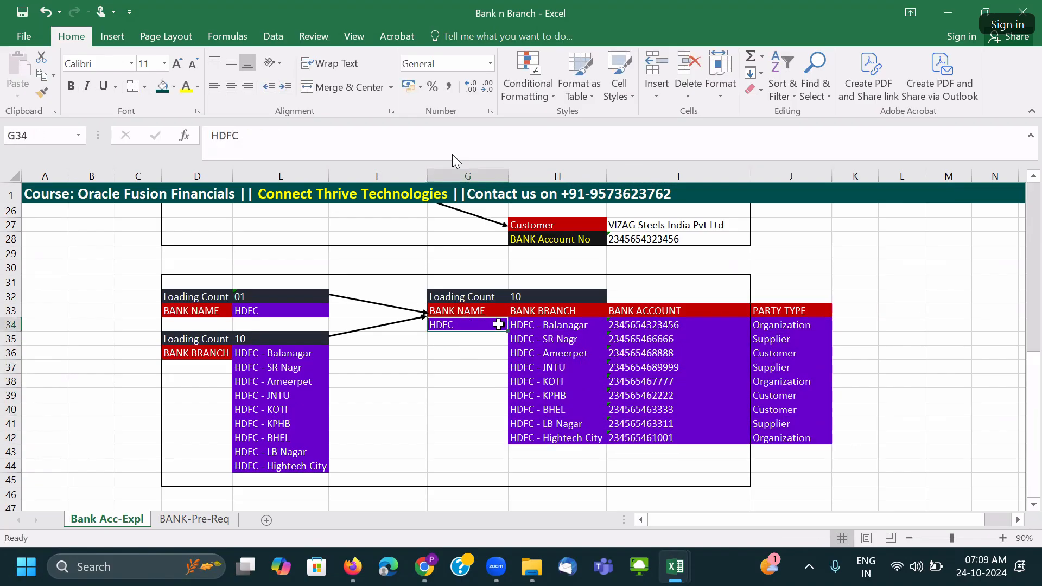
{"action": "left_click", "coordinate": [460, 311]}
Paint the BANK NAME header's red formatting onto HDFC, then undo it.
{"action": "left_click", "coordinate": [46, 93]}
{"action": "left_click", "coordinate": [465, 324]}
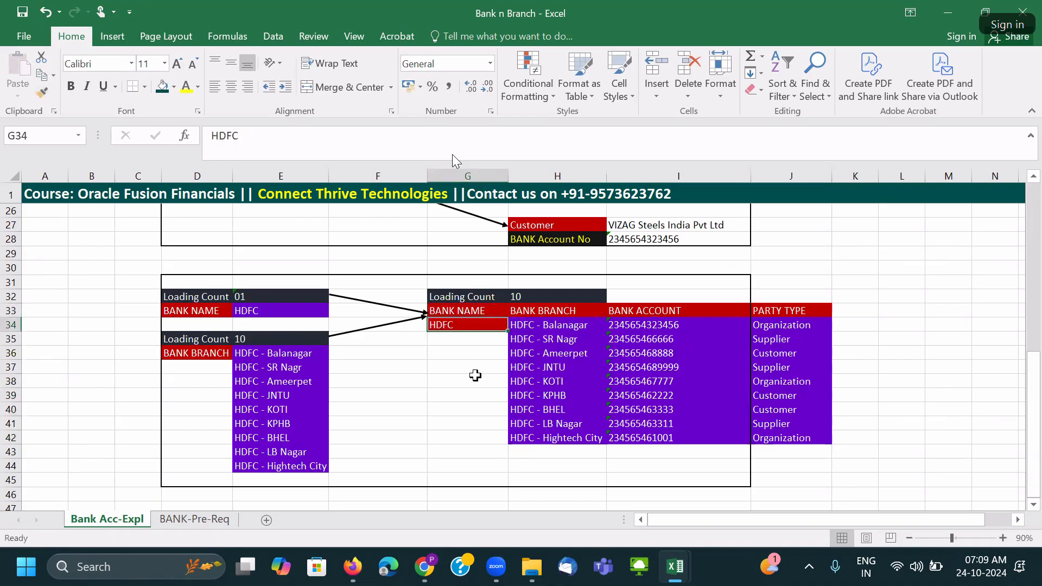
{"action": "left_click", "coordinate": [448, 311]}
{"action": "left_click", "coordinate": [446, 325]}
{"action": "left_click_drag", "start_coordinate": [547, 325], "coordinate": [558, 438]}
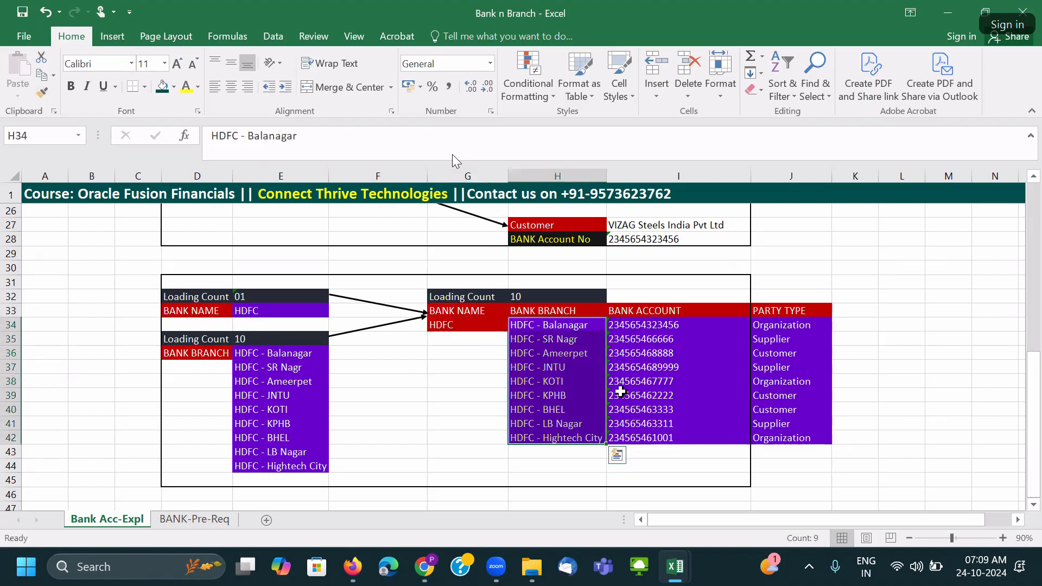
{"action": "left_click_drag", "start_coordinate": [636, 325], "coordinate": [635, 438]}
{"action": "left_click_drag", "start_coordinate": [763, 325], "coordinate": [772, 444]}
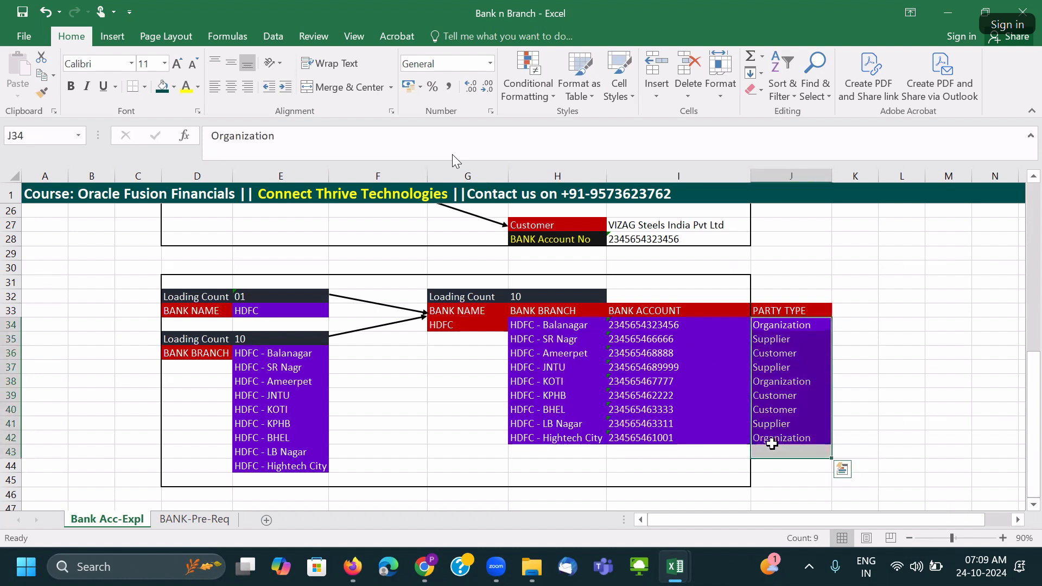
{"action": "left_click", "coordinate": [728, 398]}
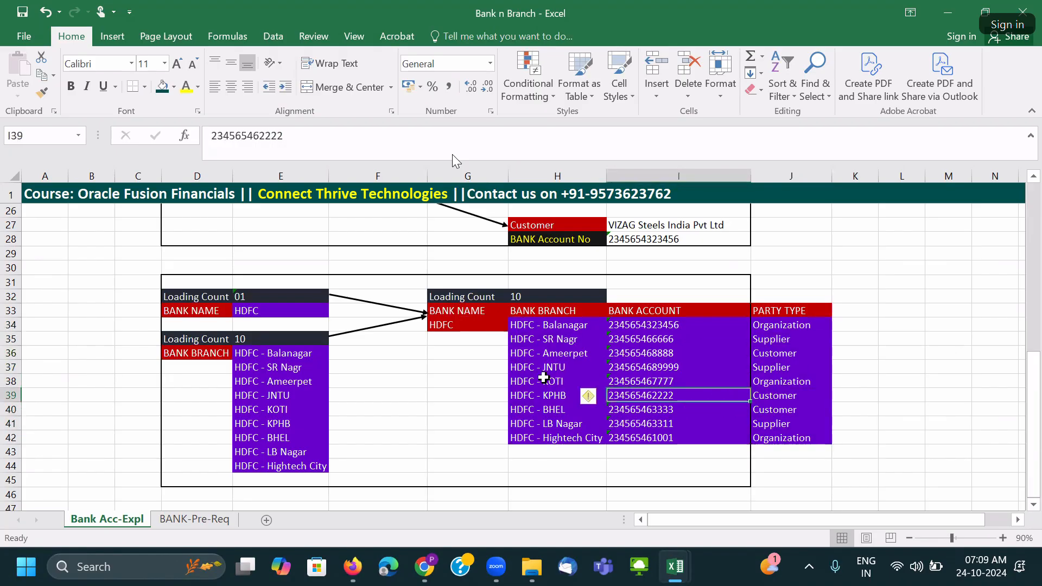
{"action": "key", "text": "ctrl+z"}
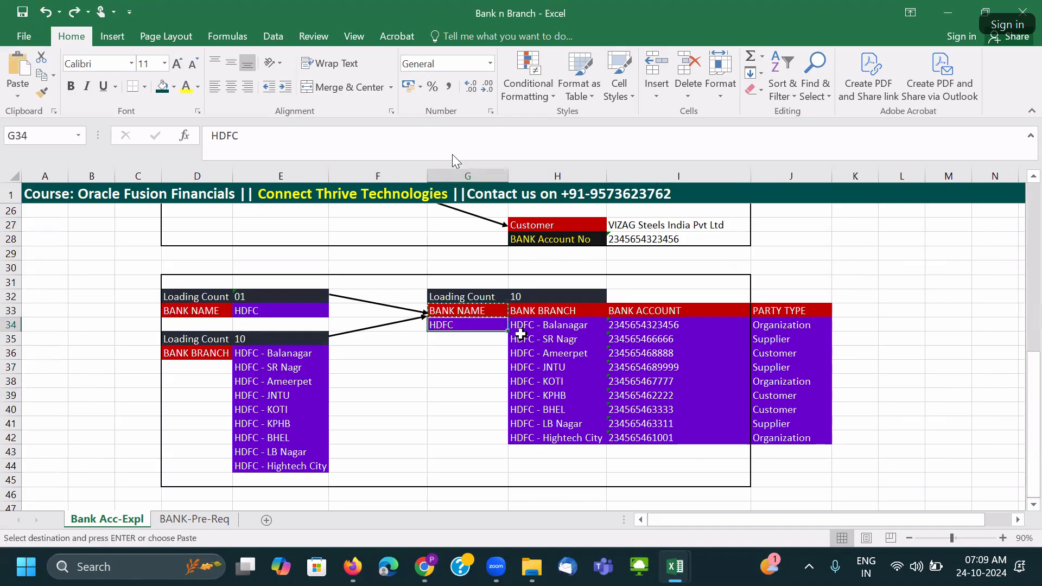
{"action": "key", "text": "Escape"}
Select the whole HDFC loading example area for bordering.
{"action": "left_click", "coordinate": [542, 348]}
{"action": "left_click", "coordinate": [454, 326]}
{"action": "left_click", "coordinate": [555, 363]}
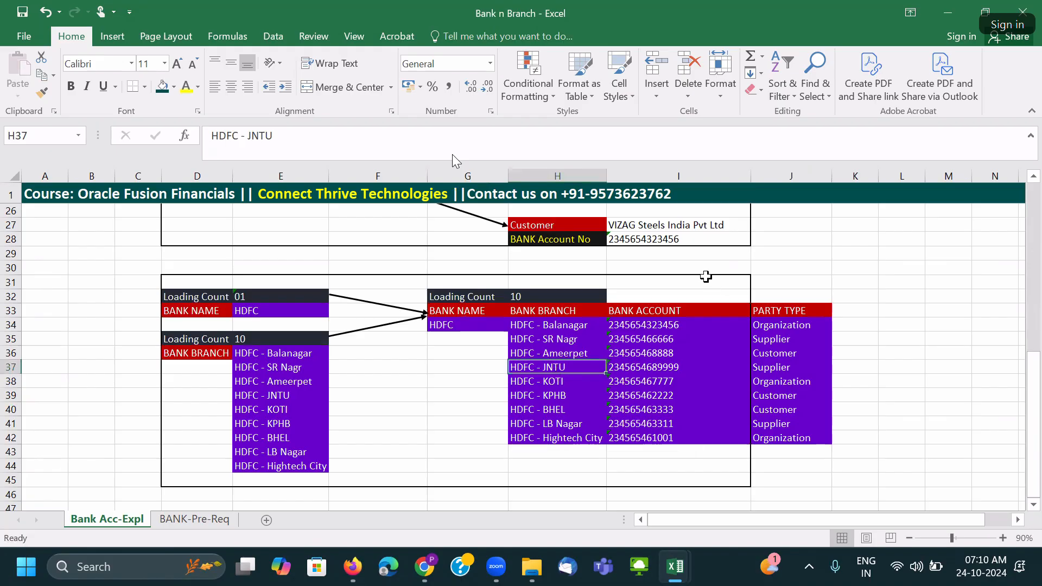
{"action": "left_click", "coordinate": [707, 280]}
{"action": "mouse_move", "coordinate": [170, 272]}
{"action": "left_mouse_down"}
{"action": "mouse_move", "coordinate": [625, 287]}
{"action": "mouse_move", "coordinate": [754, 435]}
{"action": "mouse_move", "coordinate": [737, 483]}
{"action": "left_mouse_up"}
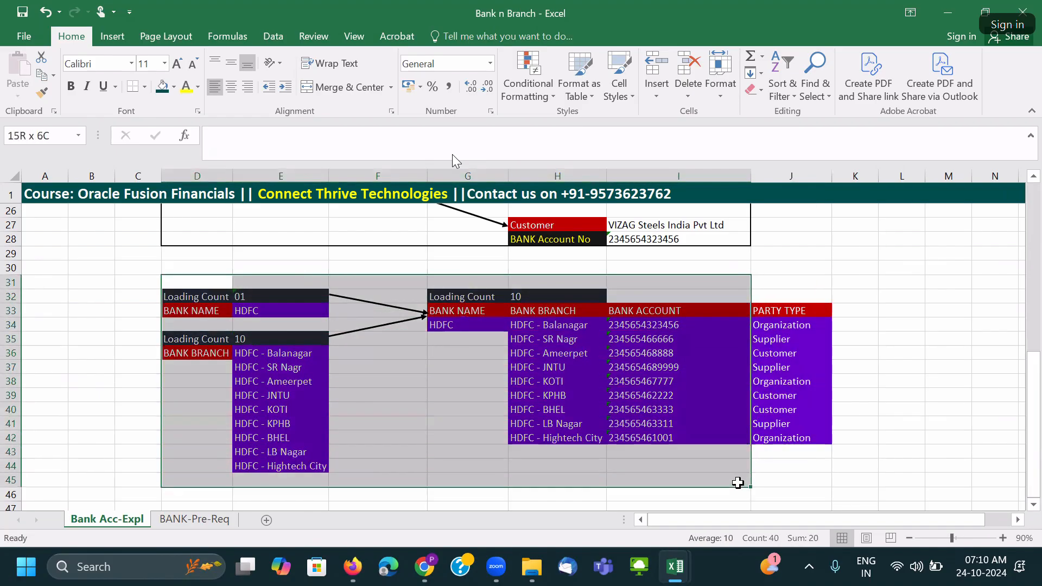
Outline the HDFC example, then remove all its borders with No Border.
{"action": "left_click", "coordinate": [134, 86]}
{"action": "left_click", "coordinate": [360, 422]}
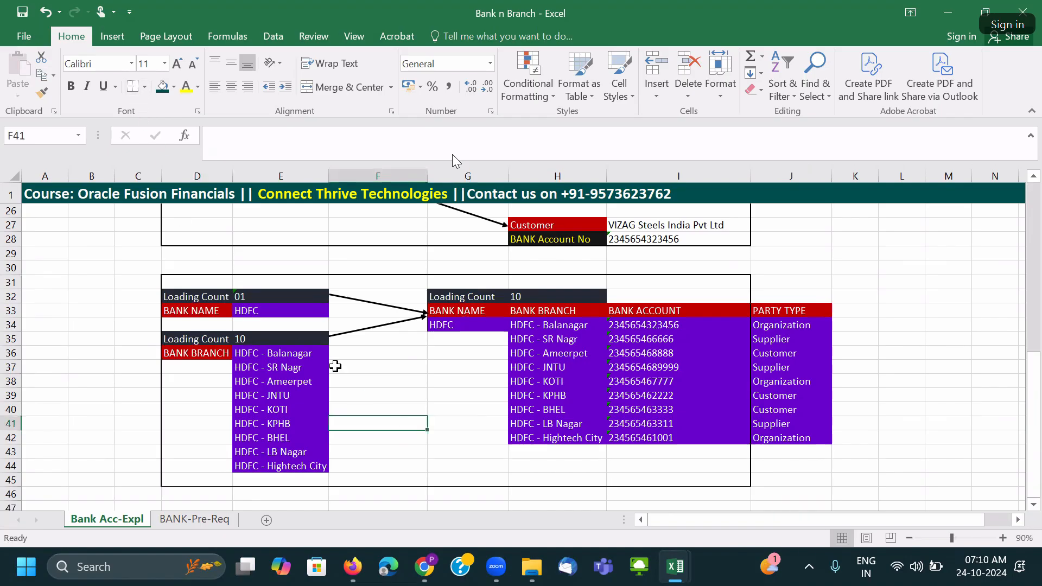
{"action": "left_click_drag", "start_coordinate": [191, 281], "coordinate": [706, 482]}
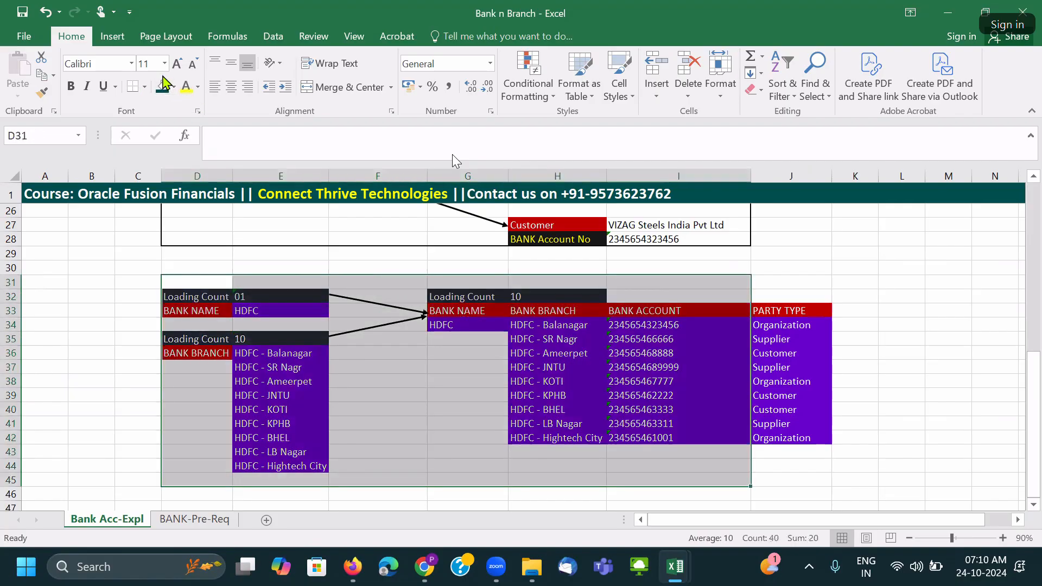
{"action": "left_click", "coordinate": [145, 87]}
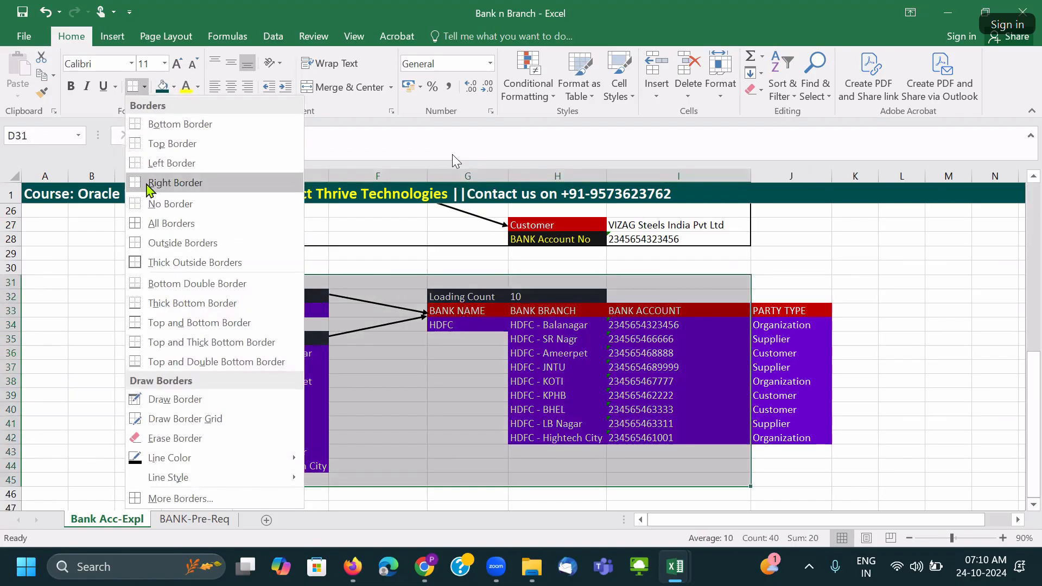
{"action": "left_click", "coordinate": [153, 205]}
{"action": "left_click", "coordinate": [442, 437]}
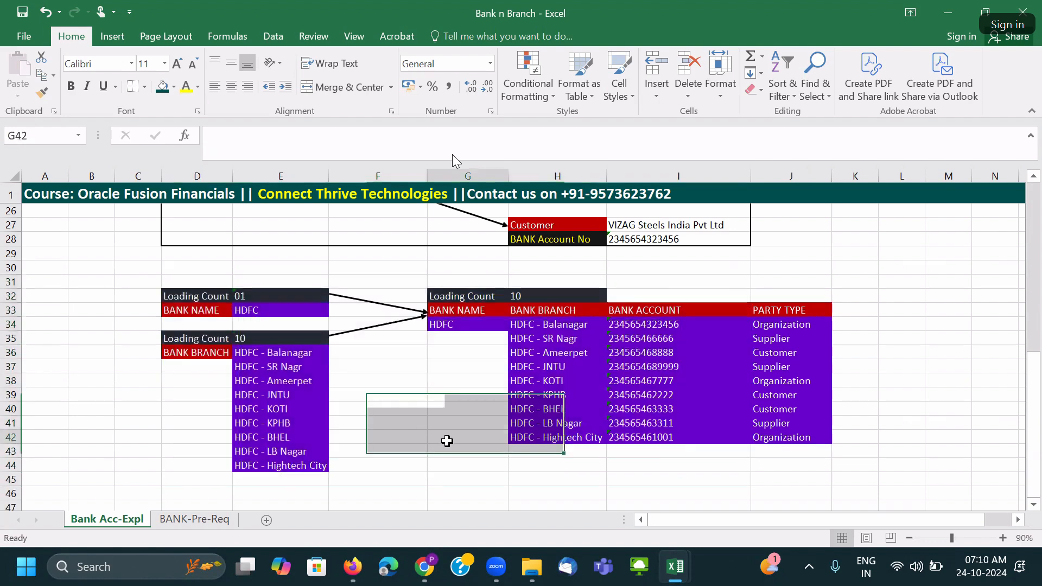
Apply Thick Outside Borders to the area widened to include PARTY TYPE.
{"action": "left_click_drag", "start_coordinate": [193, 284], "coordinate": [824, 461]}
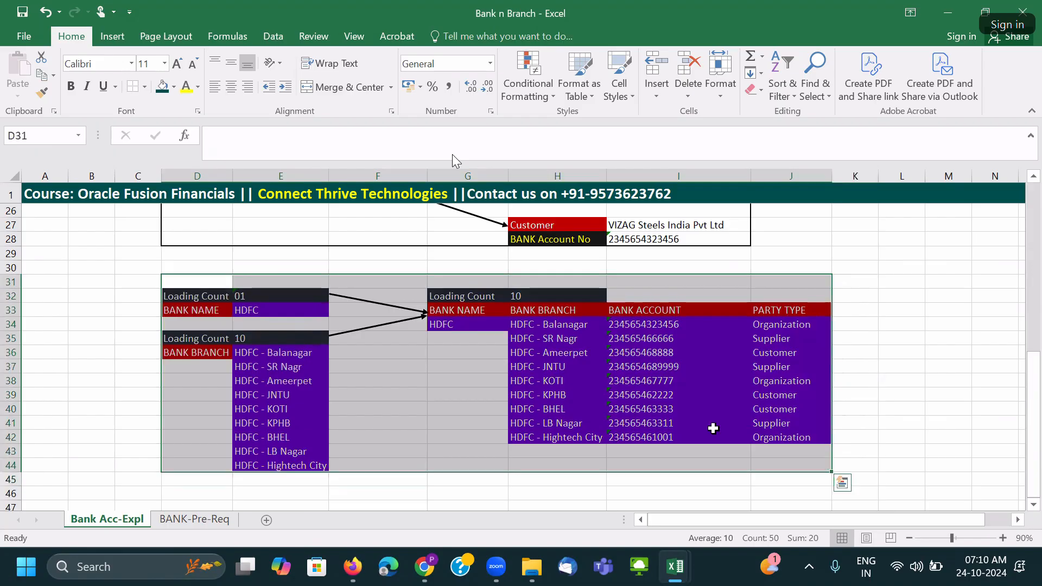
{"action": "left_click", "coordinate": [144, 88]}
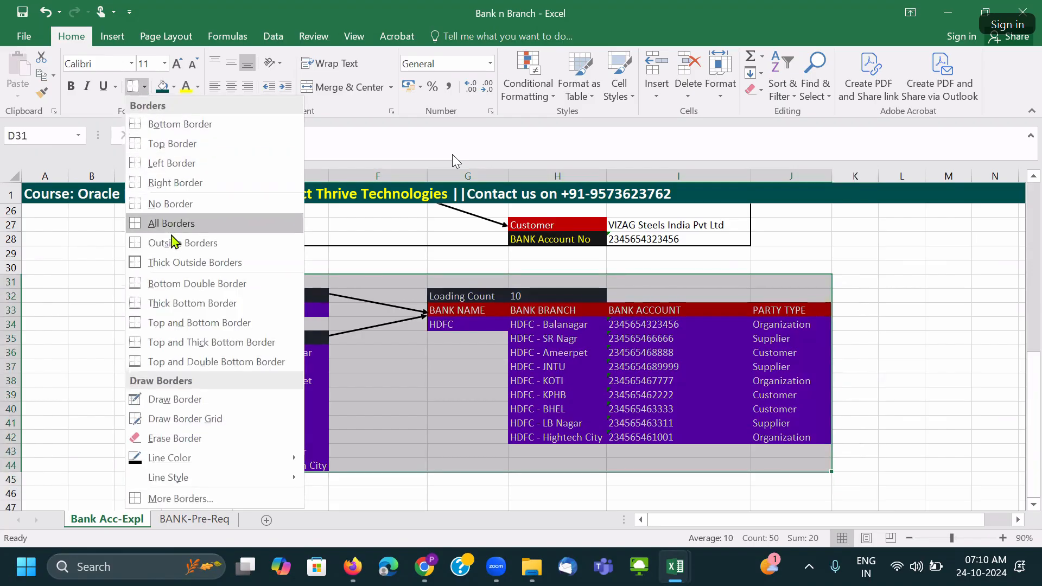
{"action": "left_click", "coordinate": [179, 262]}
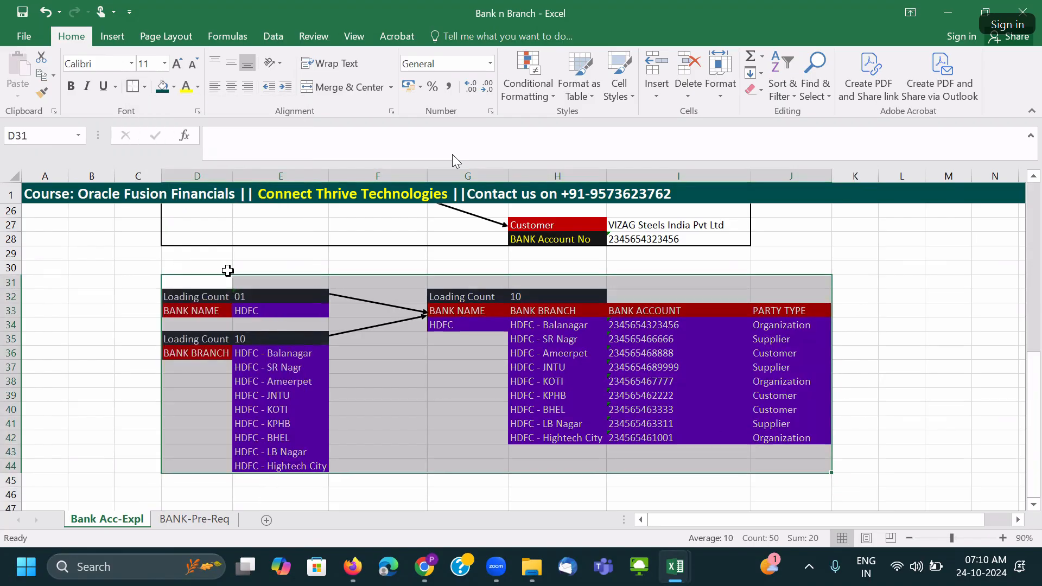
{"action": "left_click", "coordinate": [895, 353]}
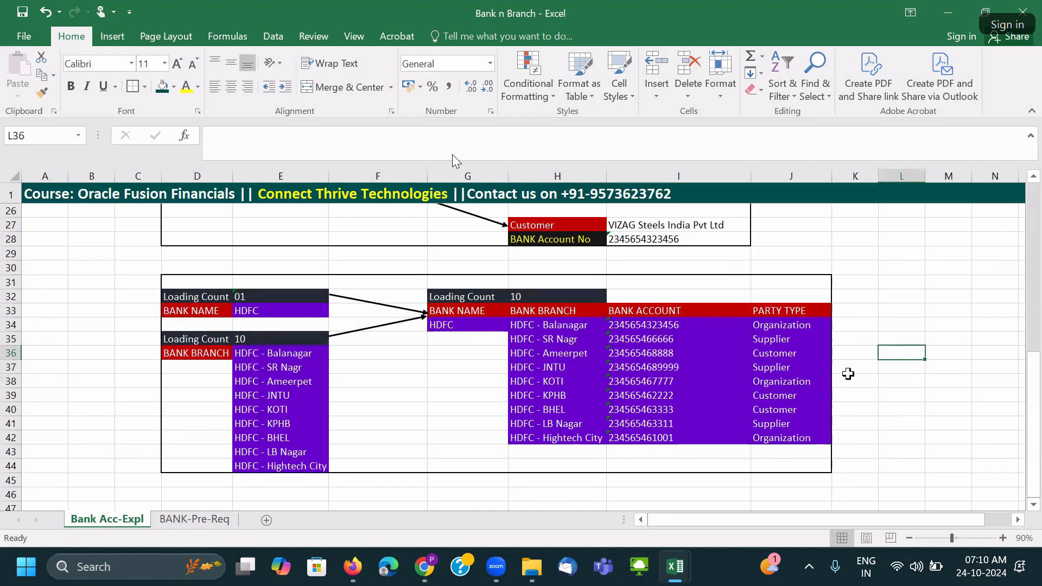
Review the KOTI and LB Nagar branch entries and scroll through the sheet's diagrams.
{"action": "left_click", "coordinate": [633, 384]}
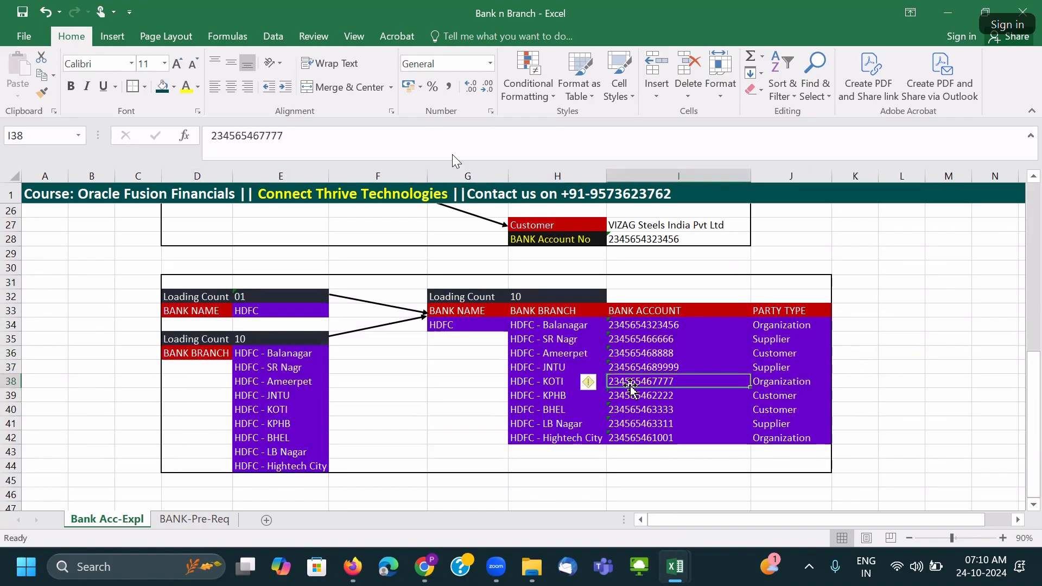
{"action": "left_click", "coordinate": [534, 420]}
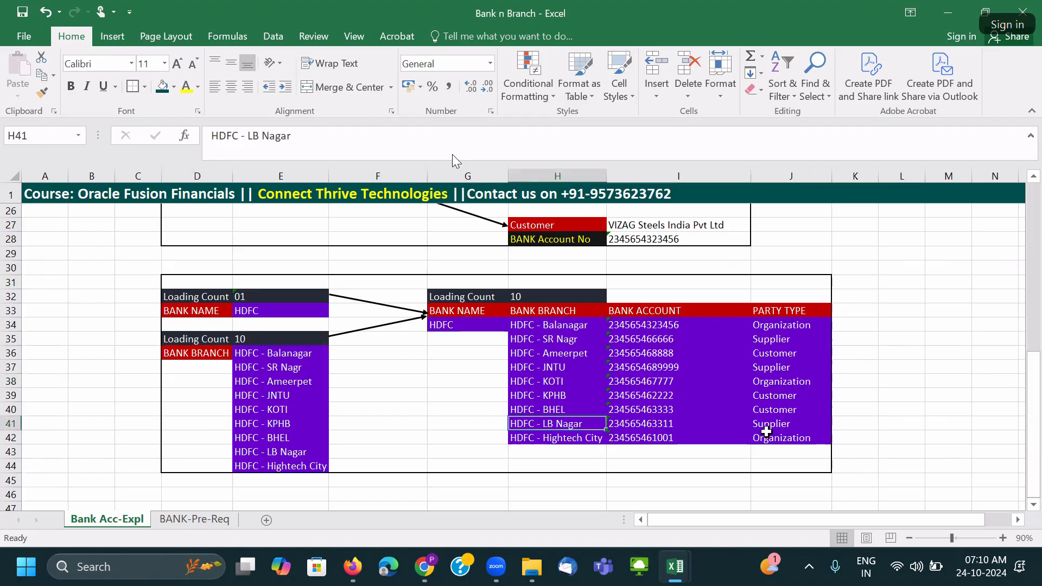
{"action": "scroll", "coordinate": [766, 429], "scroll_direction": "up", "scroll_amount": 3}
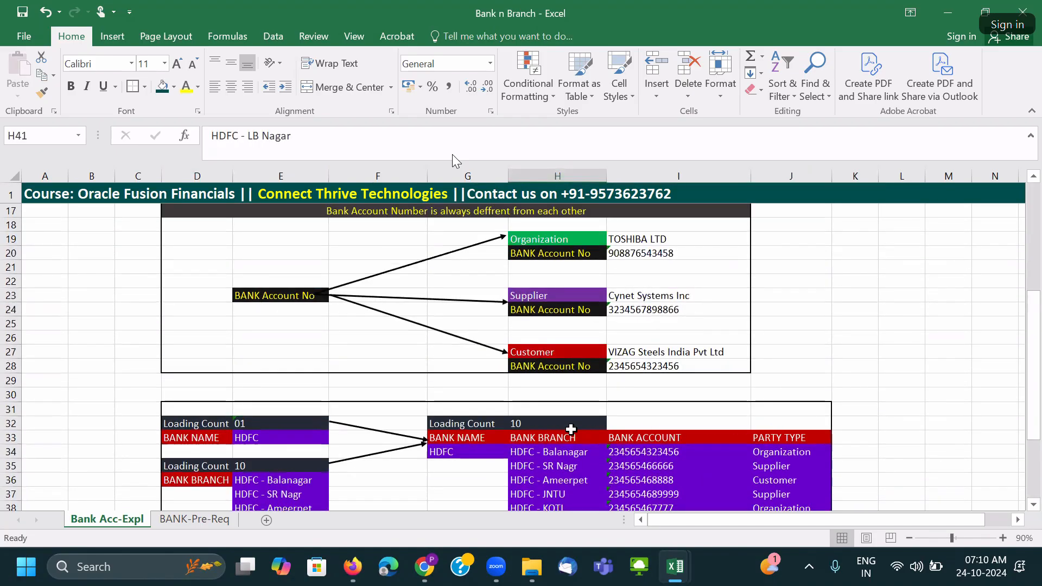
{"action": "scroll", "coordinate": [682, 423], "scroll_direction": "up", "scroll_amount": 1}
{"action": "scroll", "coordinate": [682, 422], "scroll_direction": "up", "scroll_amount": 5}
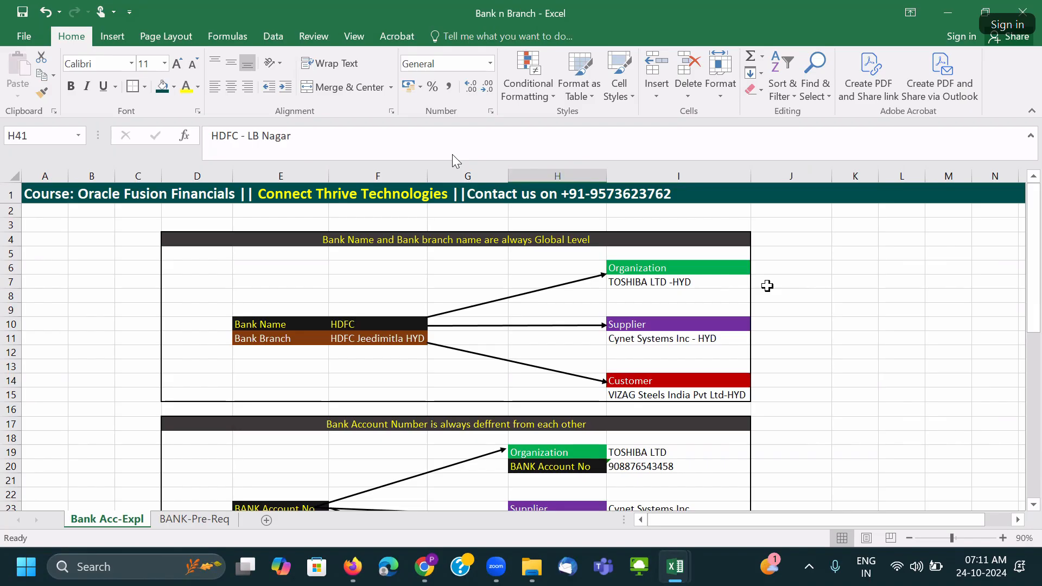
{"action": "left_click", "coordinate": [311, 264]}
{"action": "scroll", "coordinate": [326, 276], "scroll_direction": "down", "scroll_amount": 4}
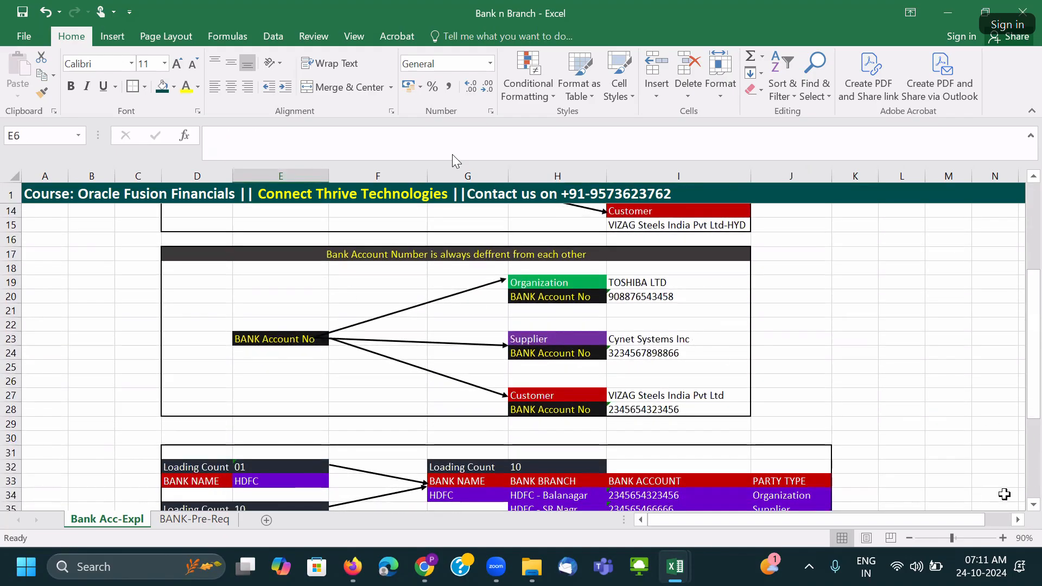
{"action": "left_click", "coordinate": [1034, 505]}
{"action": "left_click", "coordinate": [1034, 507]}
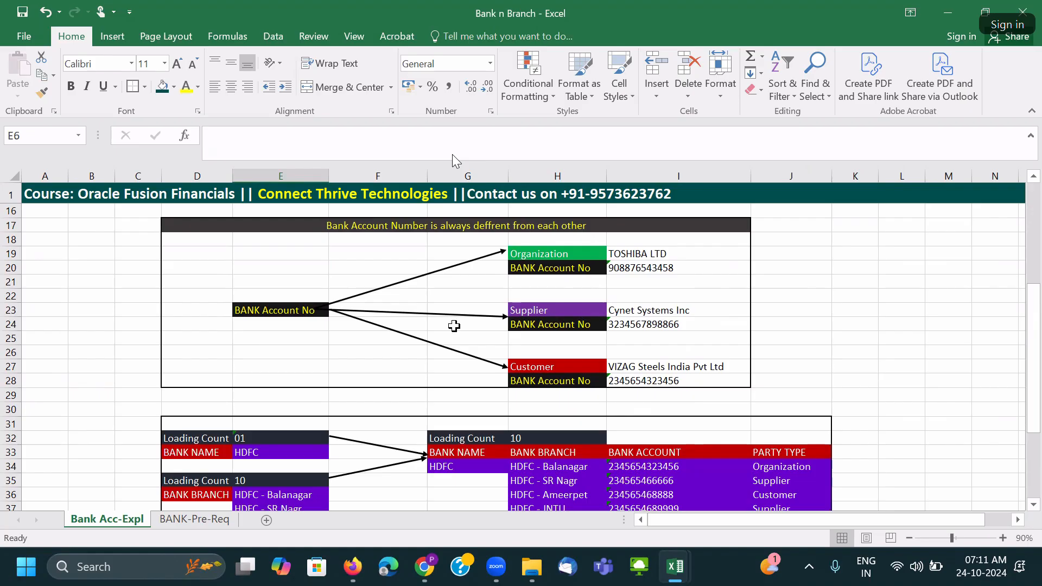
{"action": "scroll", "coordinate": [455, 326], "scroll_direction": "down", "scroll_amount": 4}
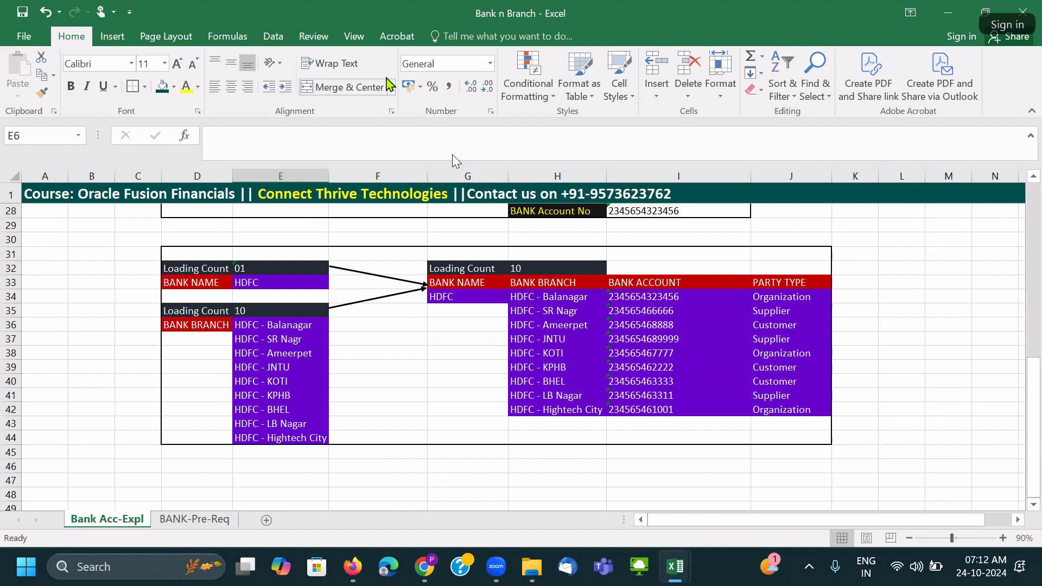
{"action": "scroll", "coordinate": [432, 342], "scroll_direction": "up", "scroll_amount": 9}
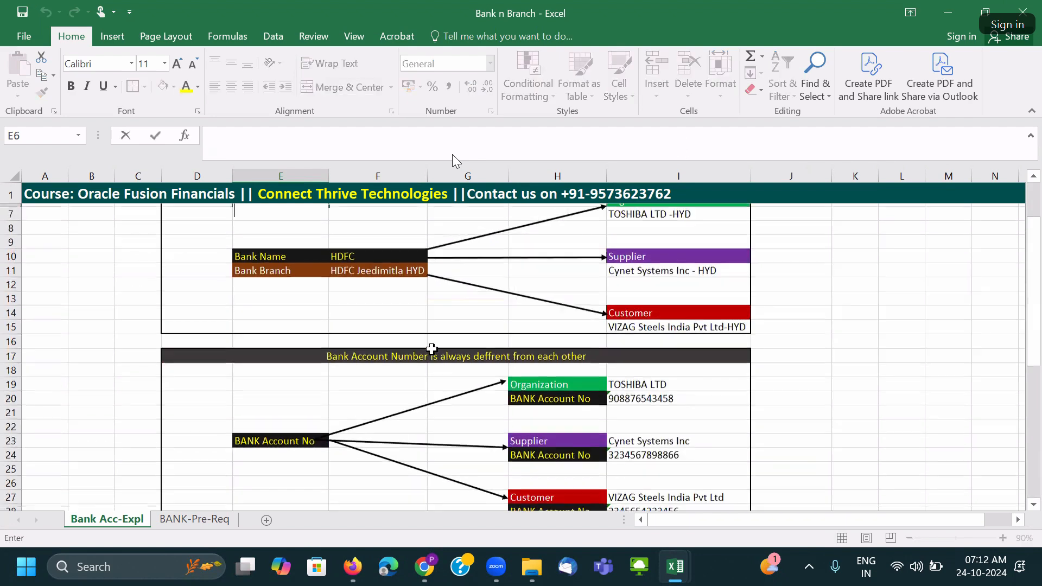
Switch to the BANK-Pre-Req sheet listing the three bank setup steps.
{"action": "left_click", "coordinate": [400, 301]}
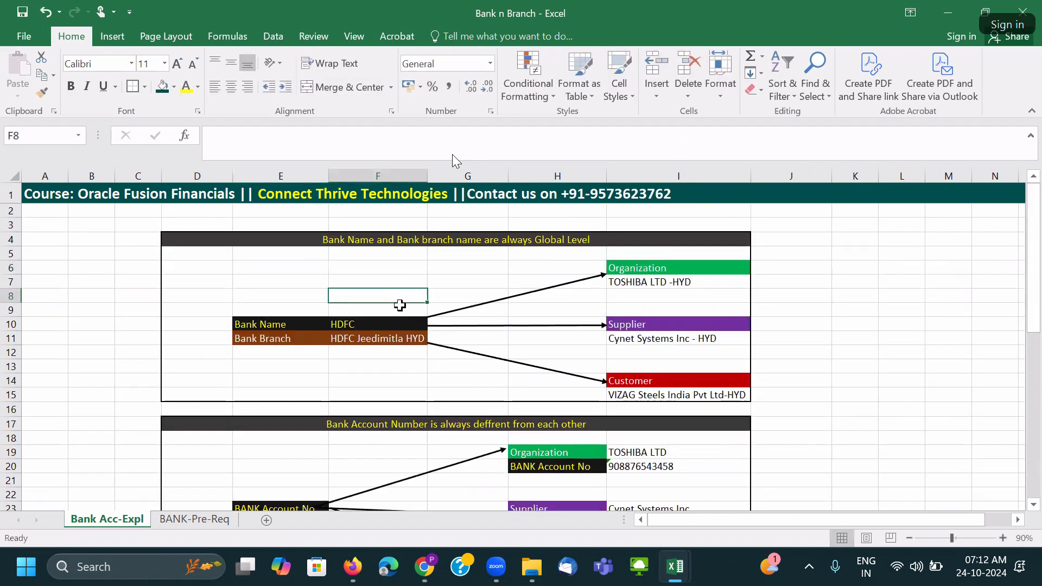
{"action": "left_click", "coordinate": [425, 385]}
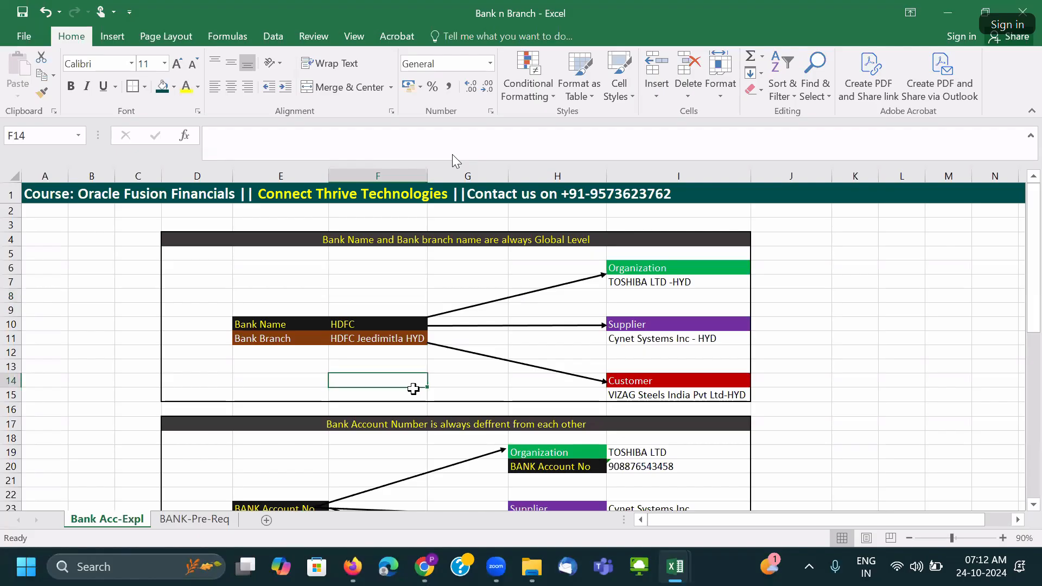
{"action": "left_click", "coordinate": [197, 521]}
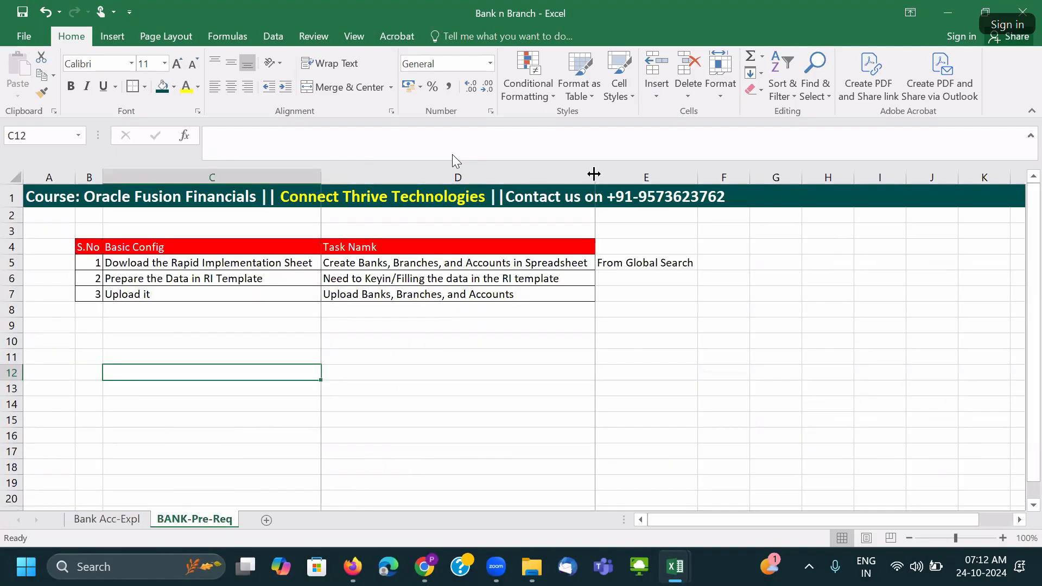
{"action": "left_click", "coordinate": [144, 262]}
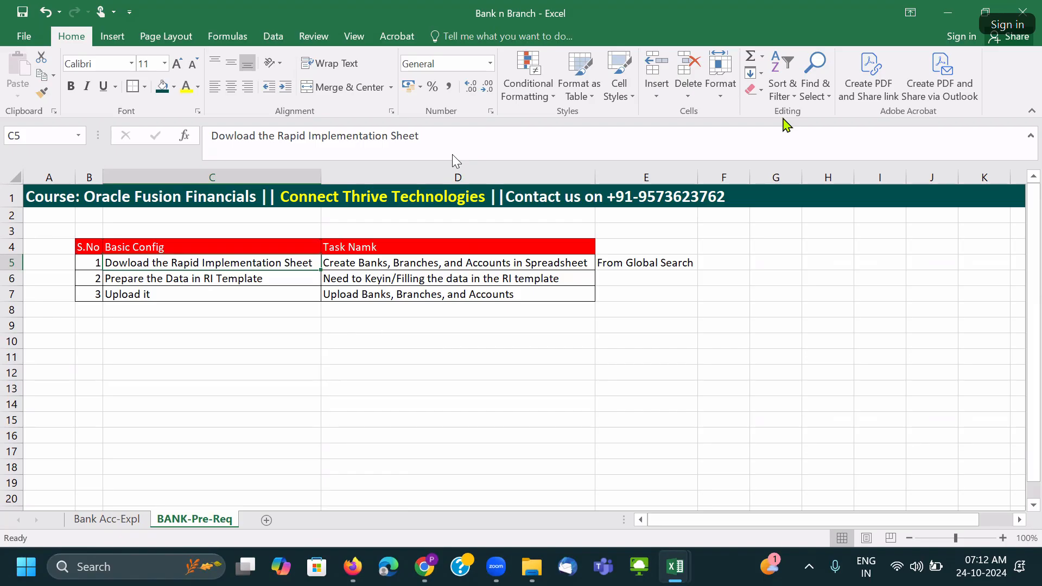
{"action": "left_click", "coordinate": [359, 338]}
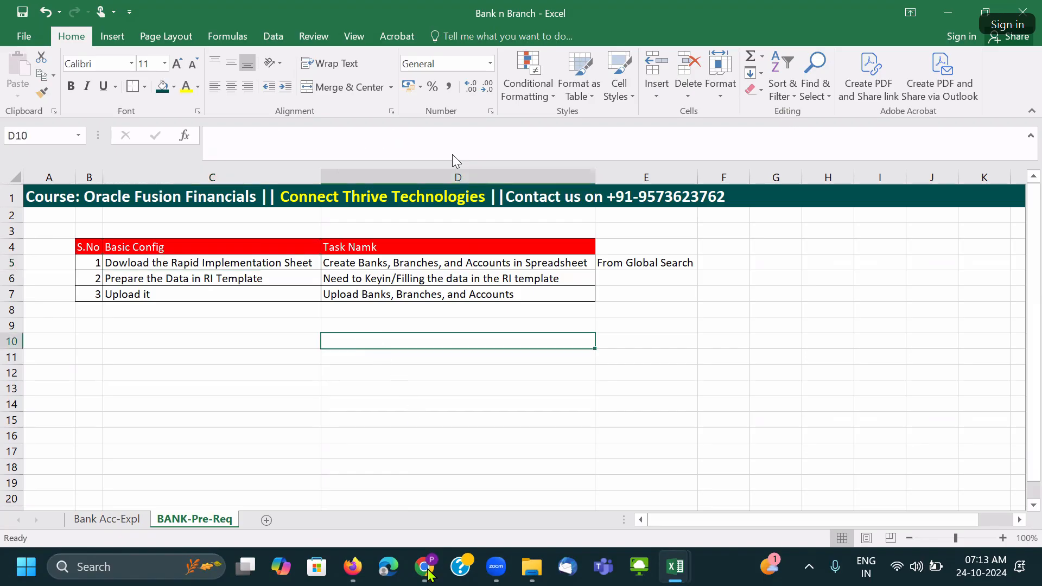
{"action": "mouse_move", "coordinate": [430, 580]}
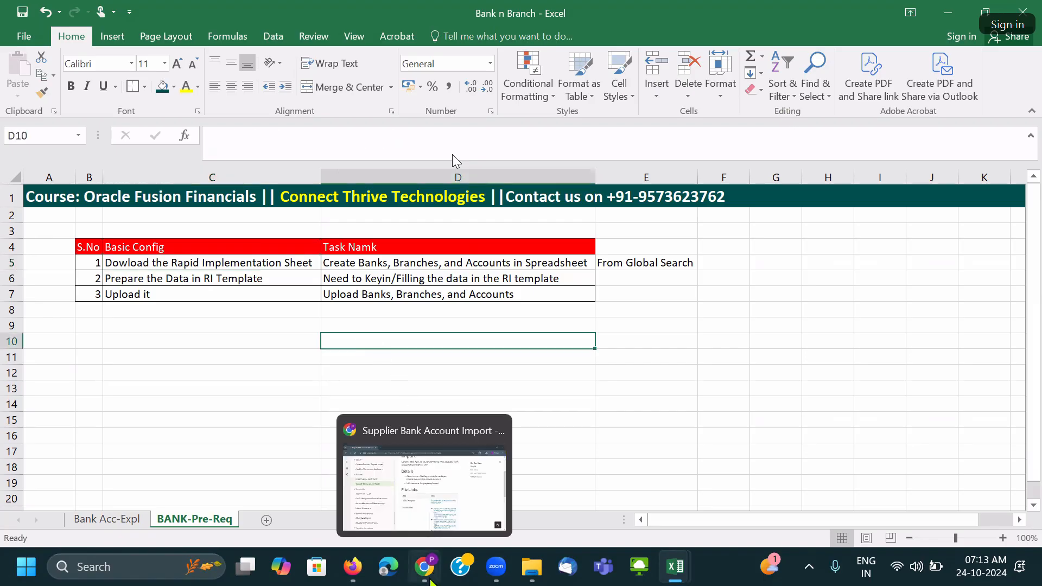
{"action": "left_click", "coordinate": [354, 567]}
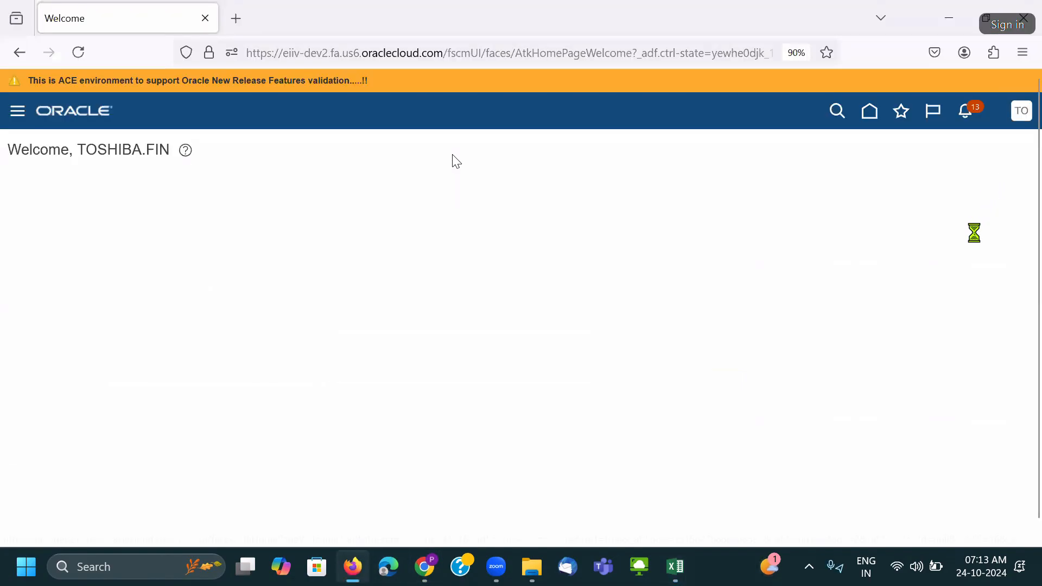
Search Setup and Maintenance for the Create Banks, Branches, and Accounts in Spreadsheet task.
{"action": "left_click", "coordinate": [790, 336]}
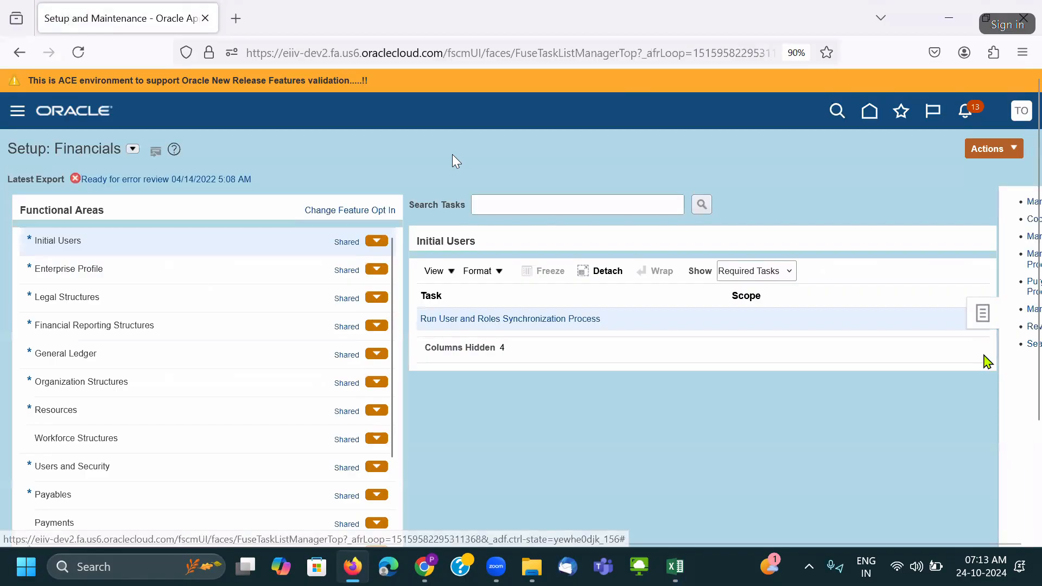
{"action": "left_click", "coordinate": [912, 344]}
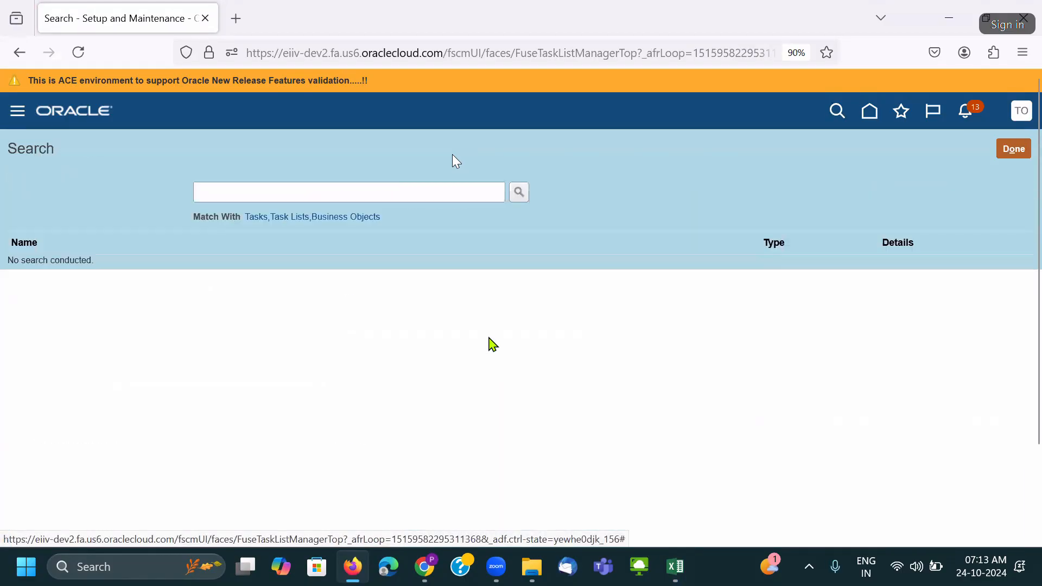
{"action": "left_click", "coordinate": [320, 194]}
{"action": "key", "text": "alt+Tab"}
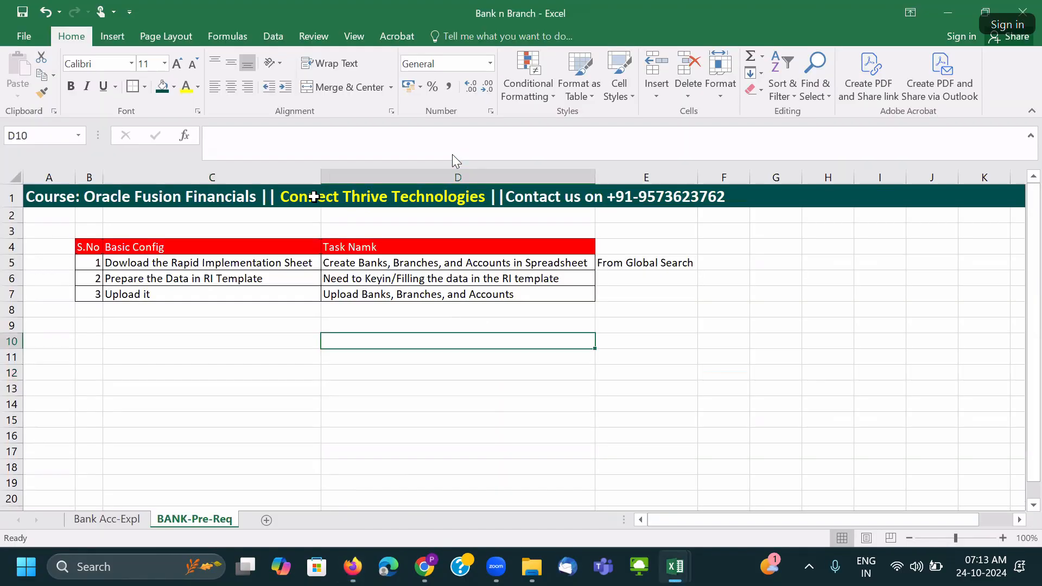
{"action": "left_click", "coordinate": [401, 264]}
{"action": "key", "text": "ctrl+c"}
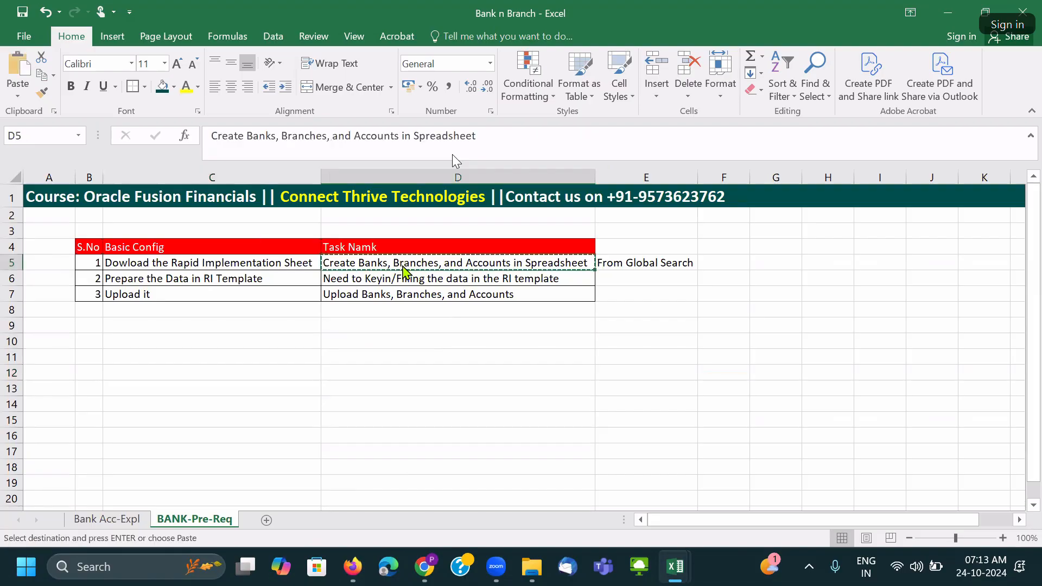
{"action": "key", "text": "alt+Tab"}
{"action": "key", "text": "ctrl+v"}
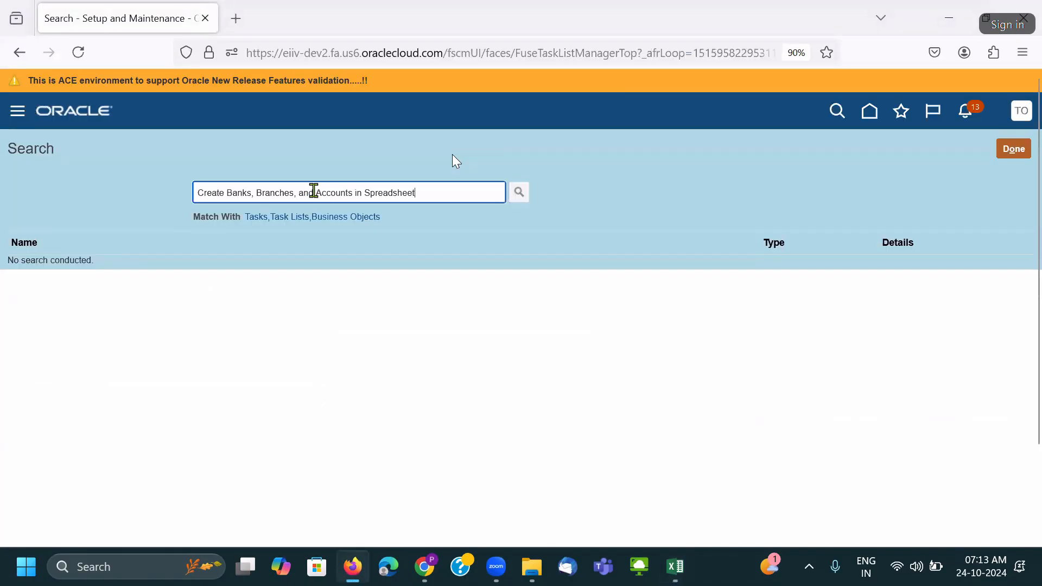
{"action": "key", "text": "Return"}
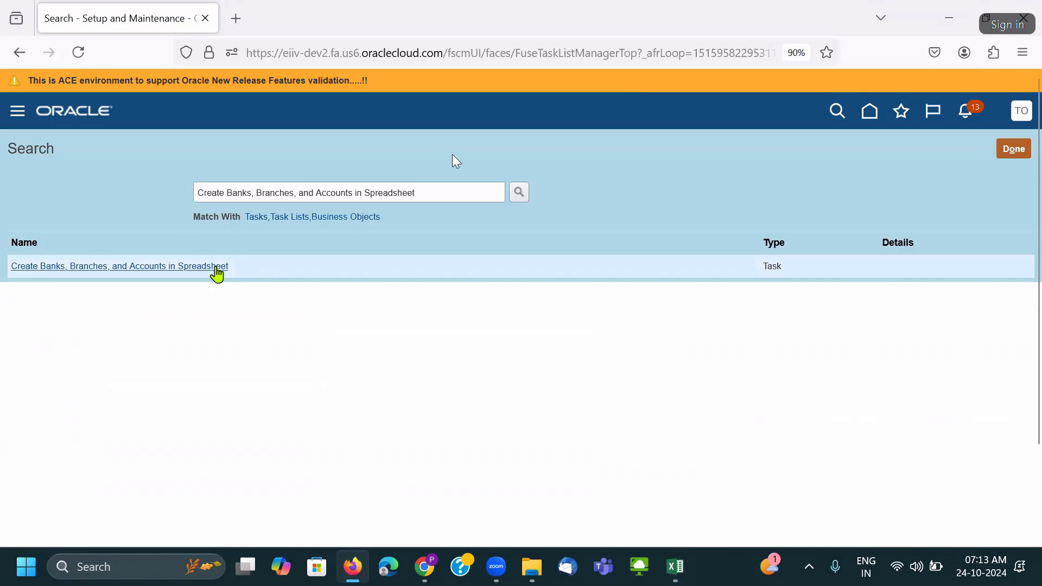
Download the RapidImplementationForCashManagement.xlsm template.
{"action": "left_click", "coordinate": [215, 267]}
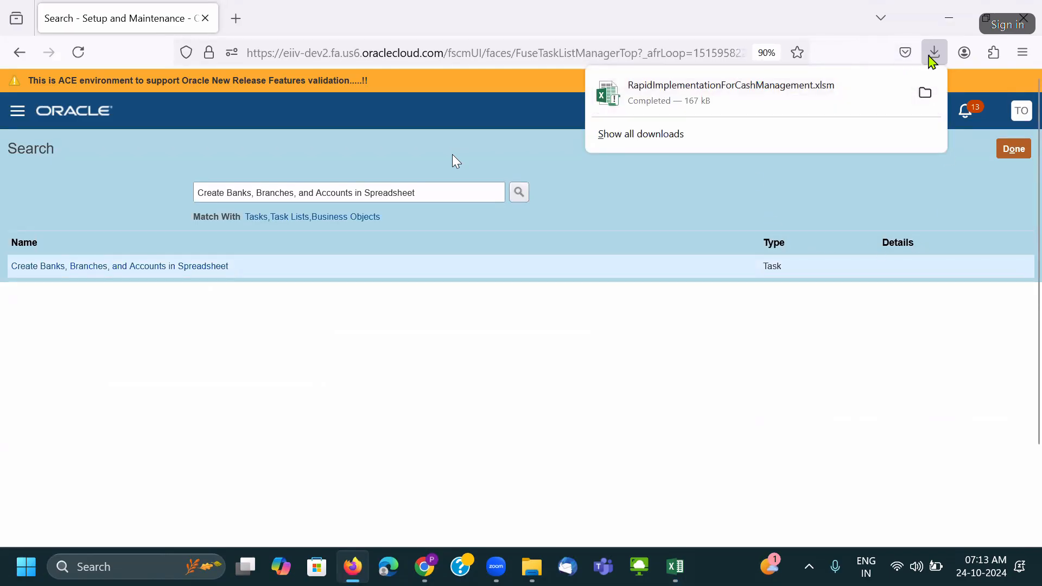
{"action": "mouse_move", "coordinate": [535, 564]}
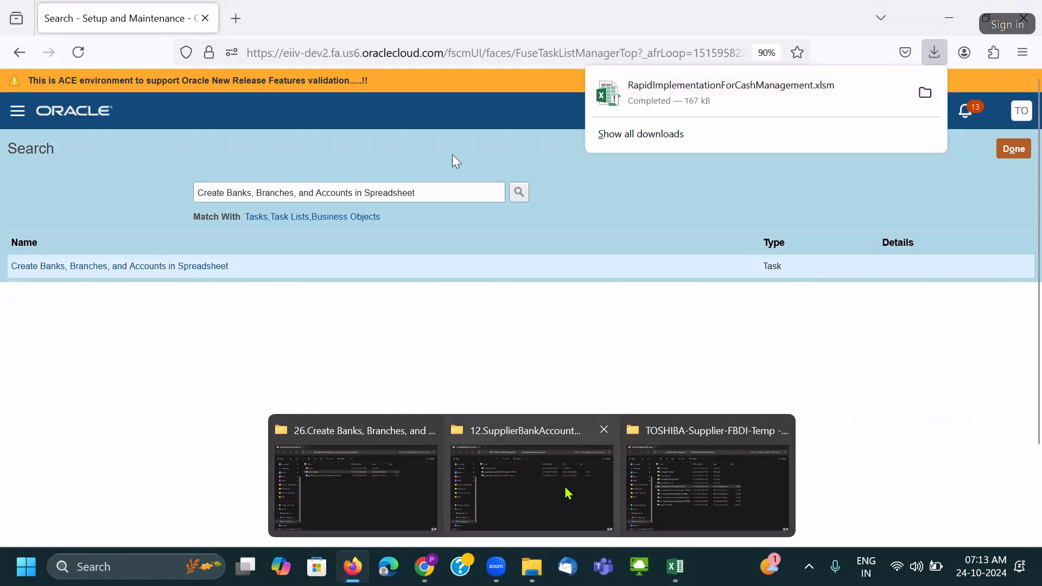
{"action": "left_click", "coordinate": [695, 490]}
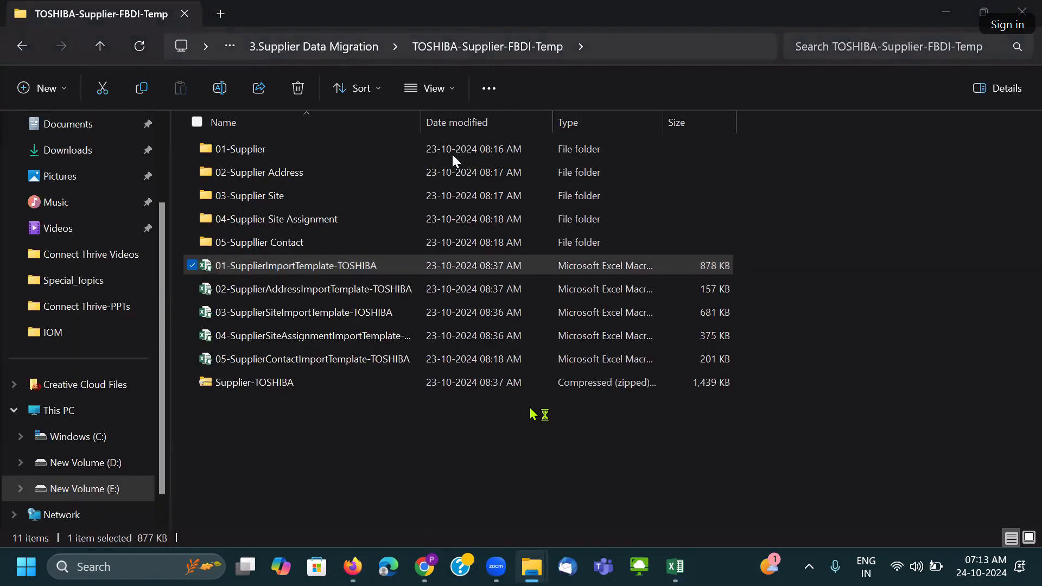
Copy the downloaded template from Downloads into the bank project folder.
{"action": "left_click", "coordinate": [115, 259]}
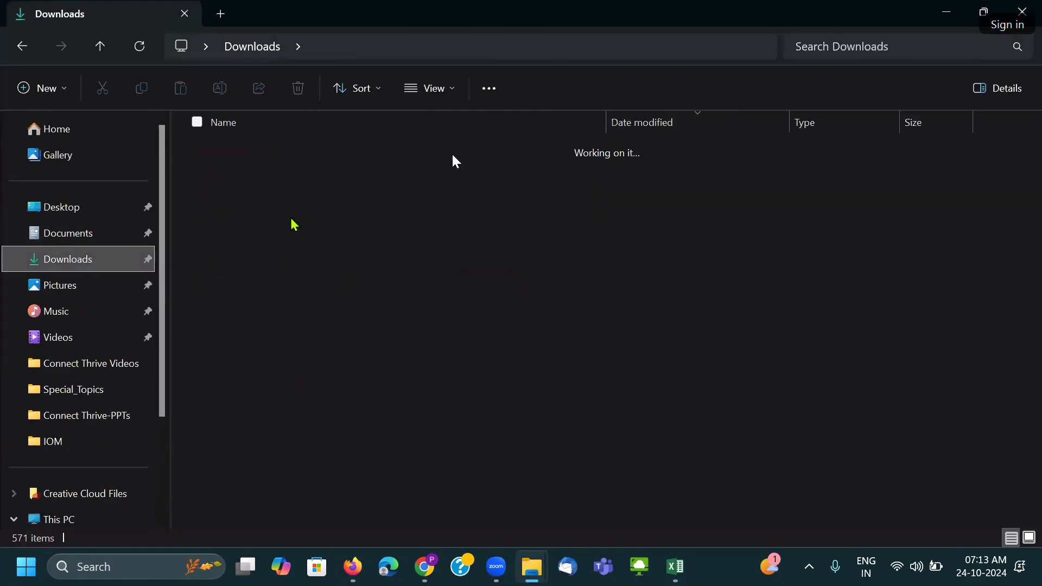
{"action": "left_click", "coordinate": [295, 173]}
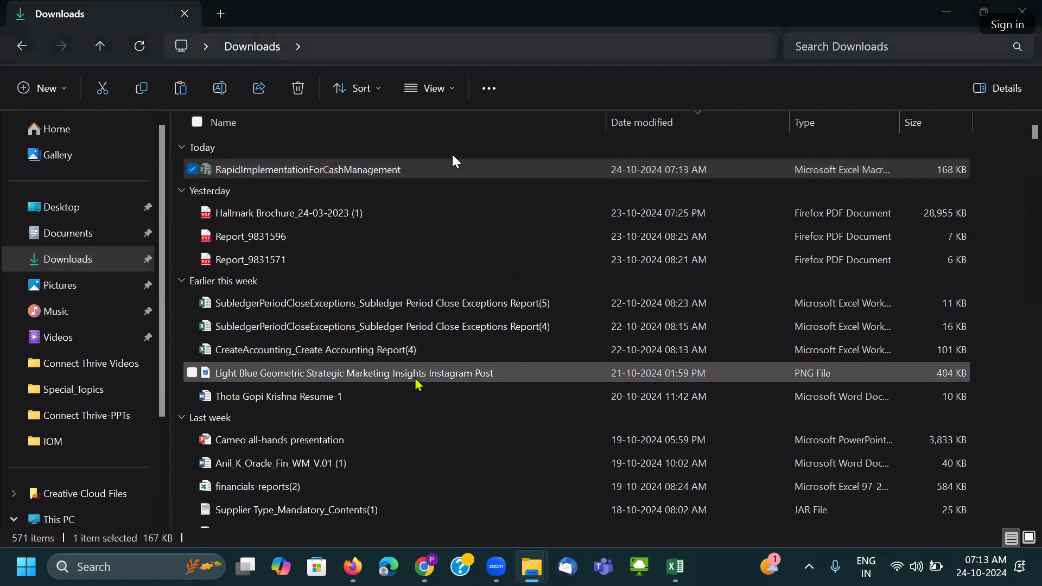
{"action": "key", "text": "alt+Tab"}
{"action": "key", "text": "Tab"}
{"action": "key", "text": "alt+Tab"}
{"action": "key", "text": "alt+Tab"}
{"action": "key", "text": "alt+Tab"}
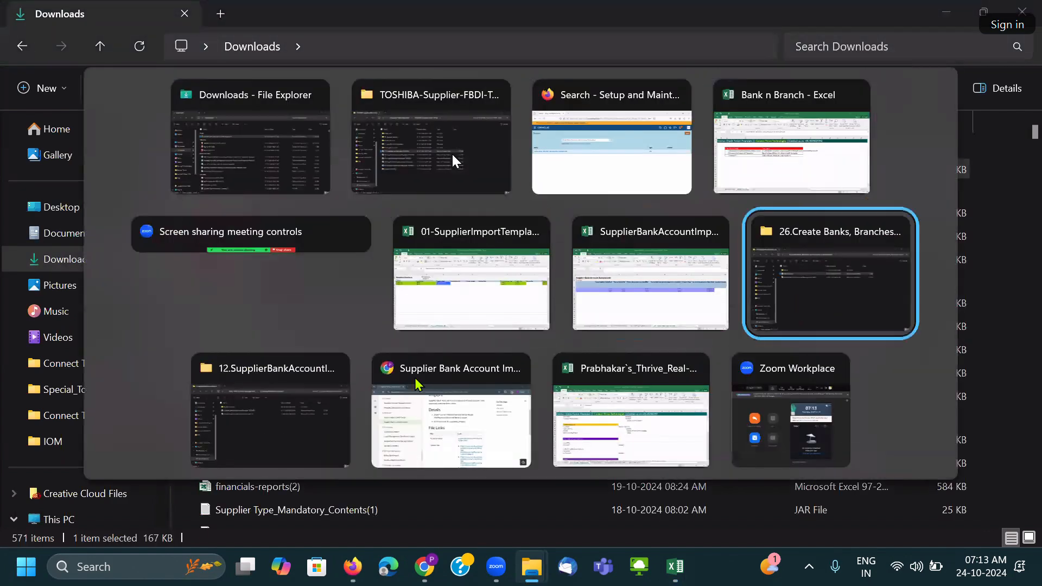
{"action": "key", "text": "ctrl+v"}
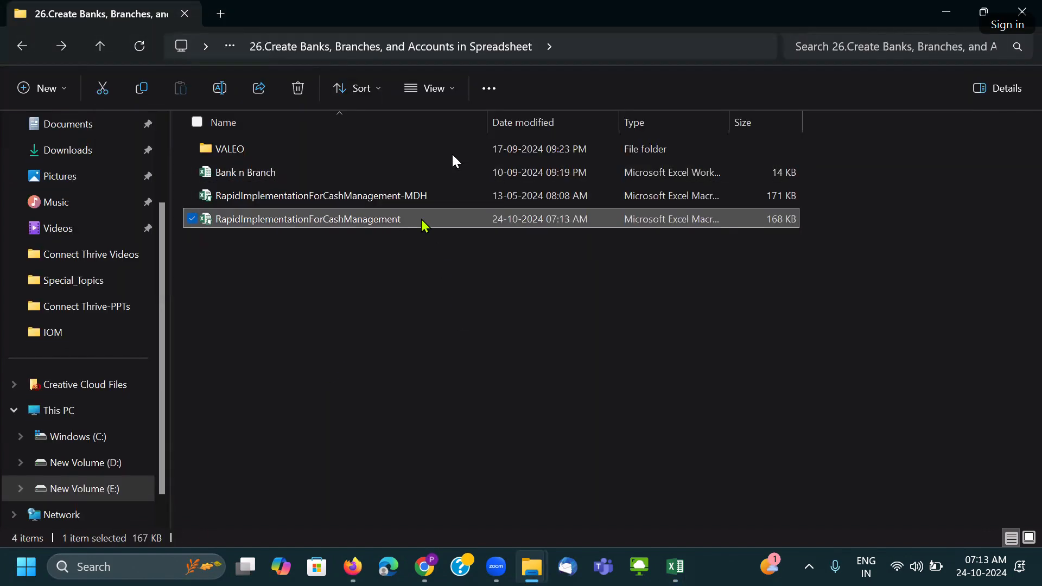
Rename the pasted file to RapidImplementationForCashManagement-TOSHIBA.
{"action": "key", "text": "F2"}
{"action": "left_click", "coordinate": [417, 218]}
{"action": "type", "text": "-"}
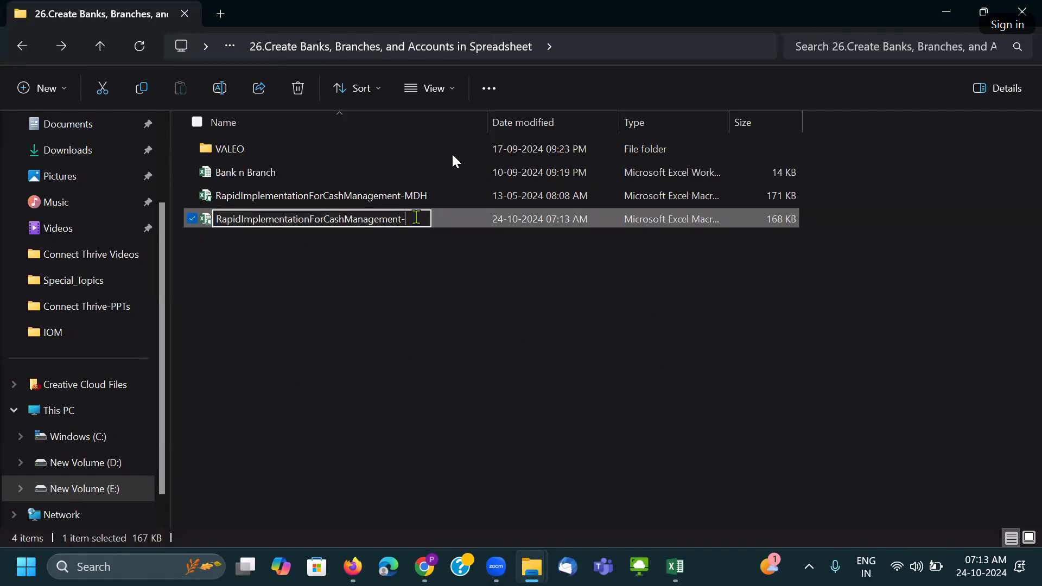
{"action": "type", "text": "TCSHIB"}
{"action": "key", "text": "Caps_Lock"}
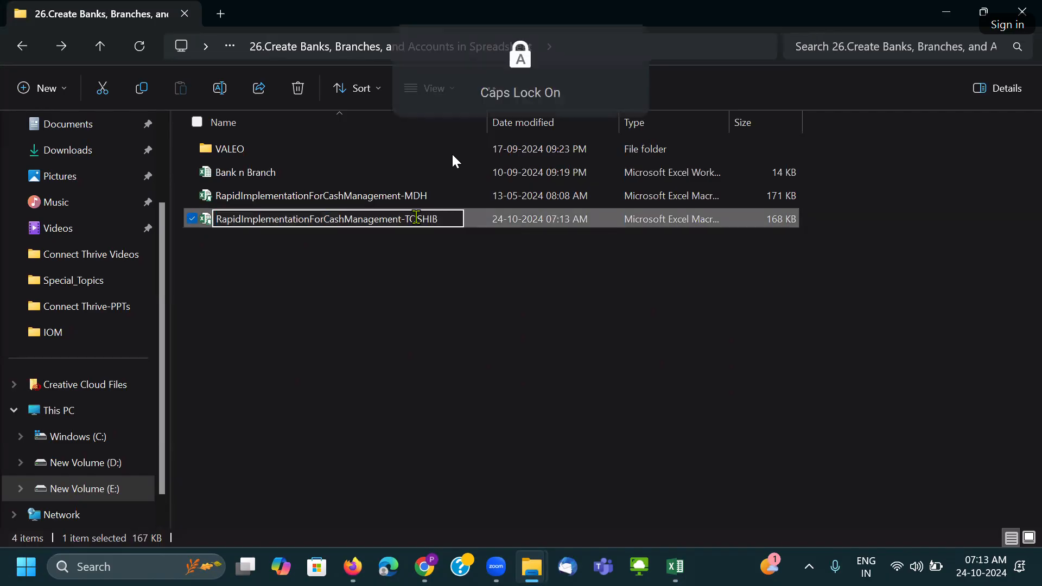
{"action": "key", "text": "Caps_Lock"}
{"action": "type", "text": "A"}
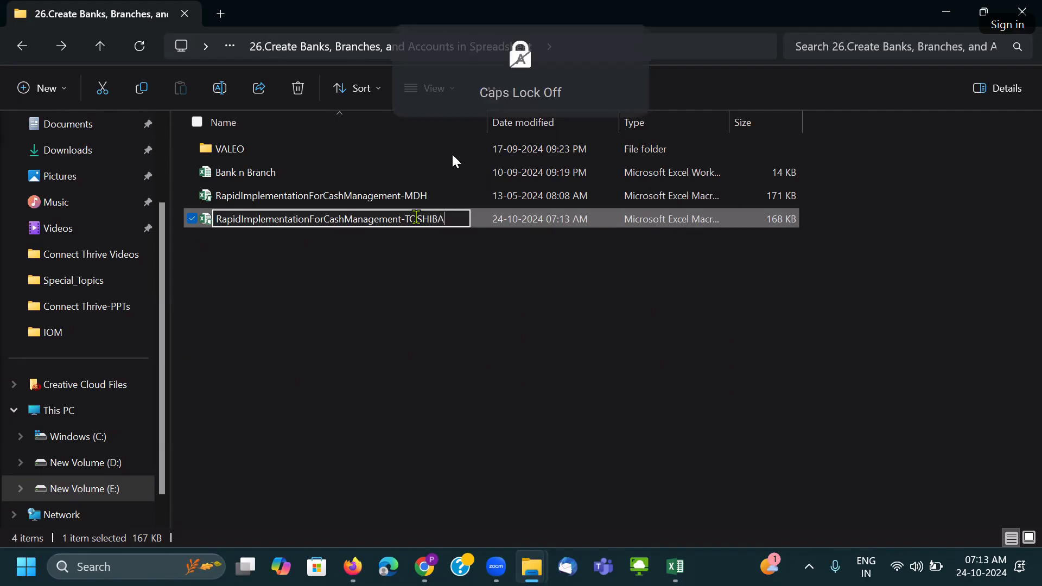
{"action": "key", "text": "Return"}
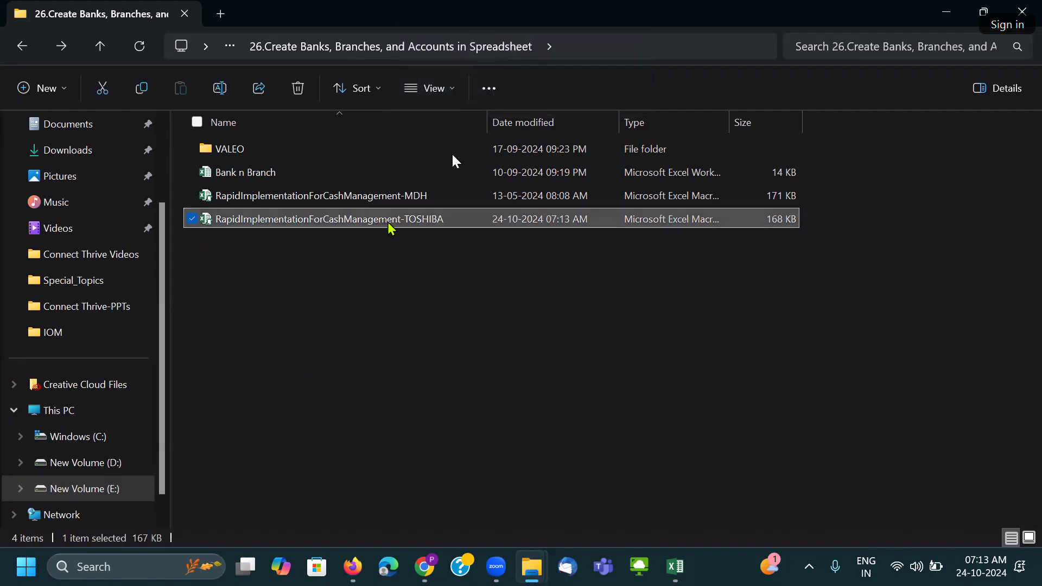
{"action": "left_click", "coordinate": [377, 243]}
{"action": "left_click", "coordinate": [379, 225]}
Open the TOSHIBA template in Excel, enable editing and show the Bank Account sheet.
{"action": "left_click", "coordinate": [384, 248]}
{"action": "double_click", "coordinate": [379, 218]}
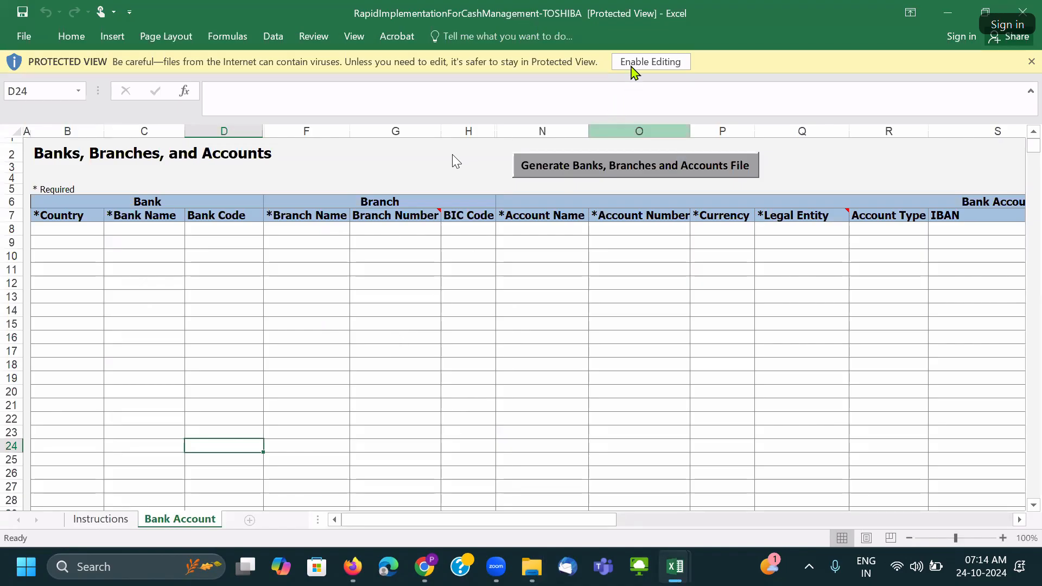
{"action": "left_click", "coordinate": [631, 66]}
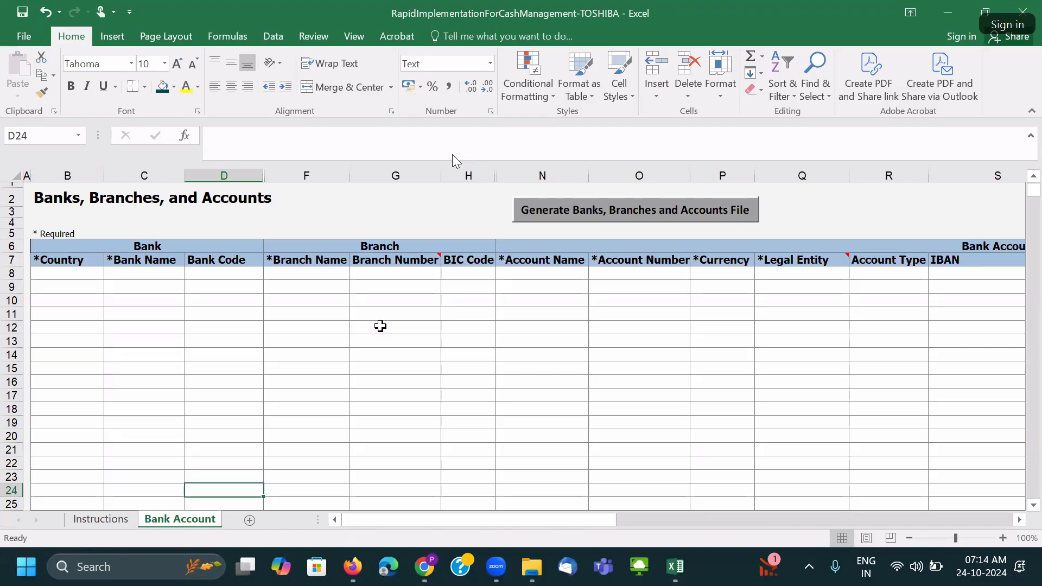
{"action": "left_click", "coordinate": [380, 326]}
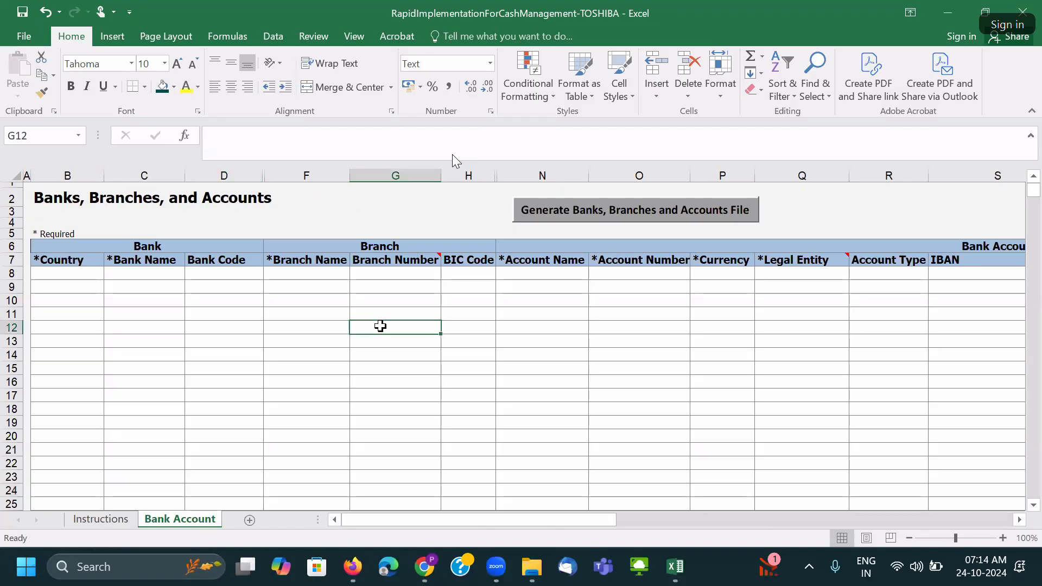
Point out the first Bank Name, Branch Name and BIC Code entry cells.
{"action": "left_click", "coordinate": [137, 274]}
{"action": "left_click", "coordinate": [302, 274]}
{"action": "left_click", "coordinate": [463, 272]}
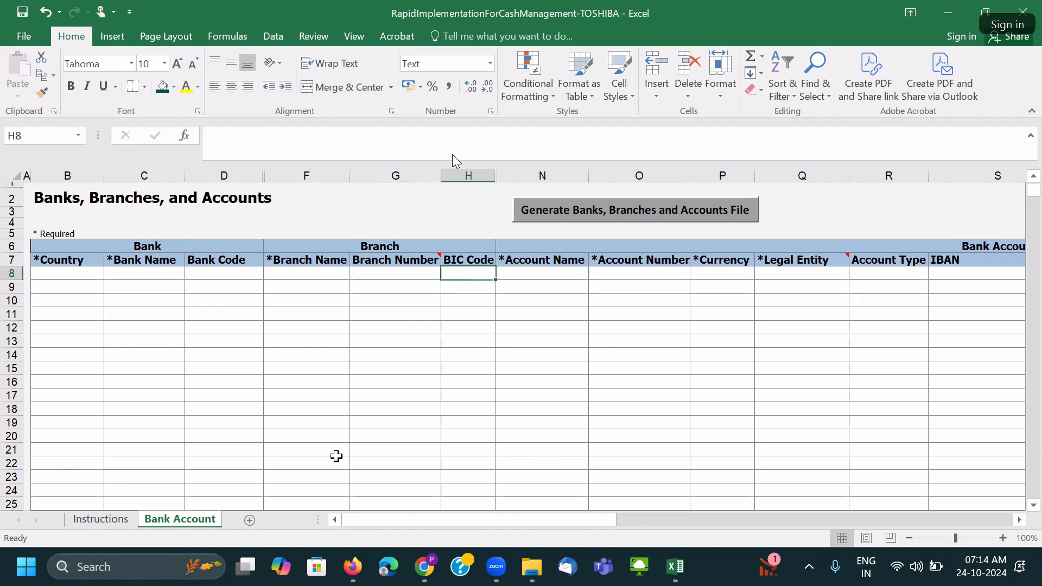
{"action": "mouse_move", "coordinate": [428, 573]}
{"action": "left_click", "coordinate": [435, 477]}
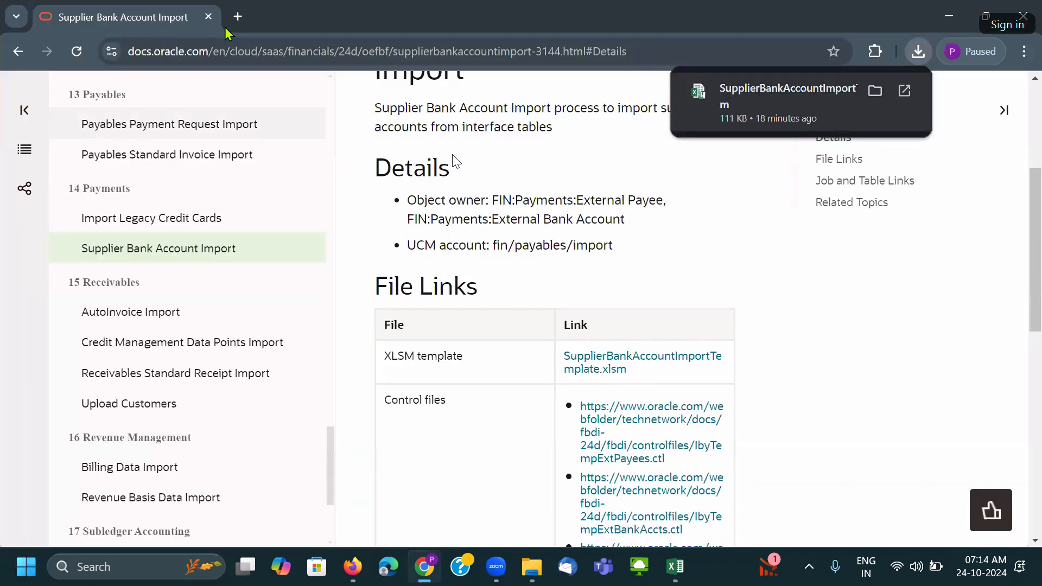
Search Google in a new tab for 'top bank in world'.
{"action": "left_click", "coordinate": [237, 16]}
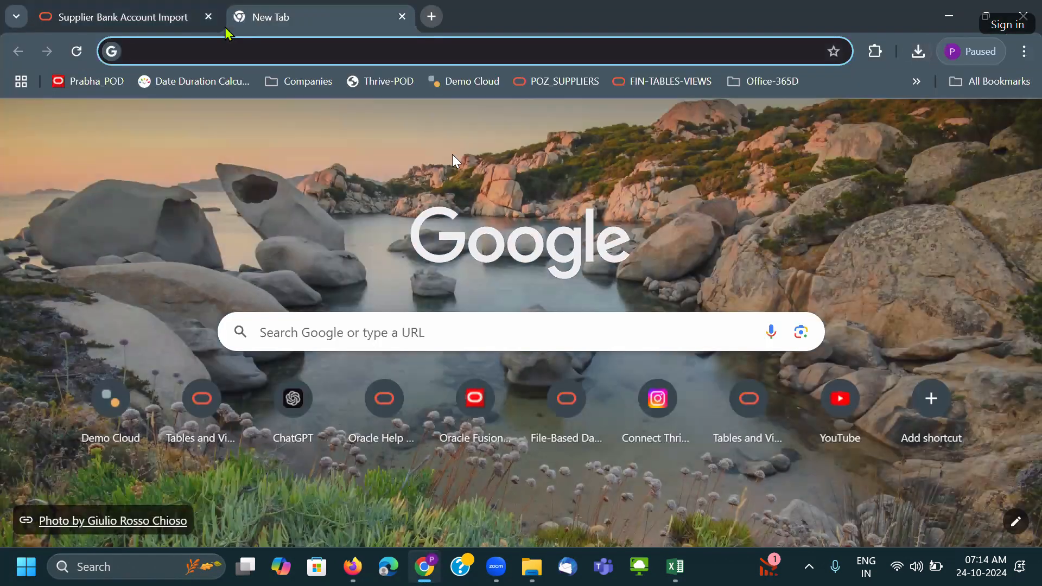
{"action": "type", "text": "Top"}
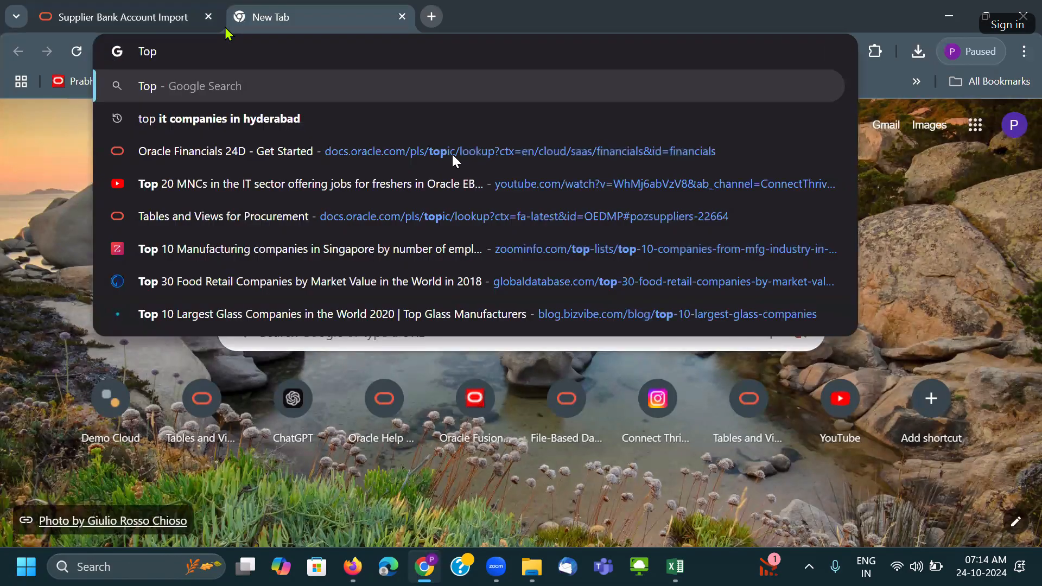
{"action": "type", "text": " Bank in"}
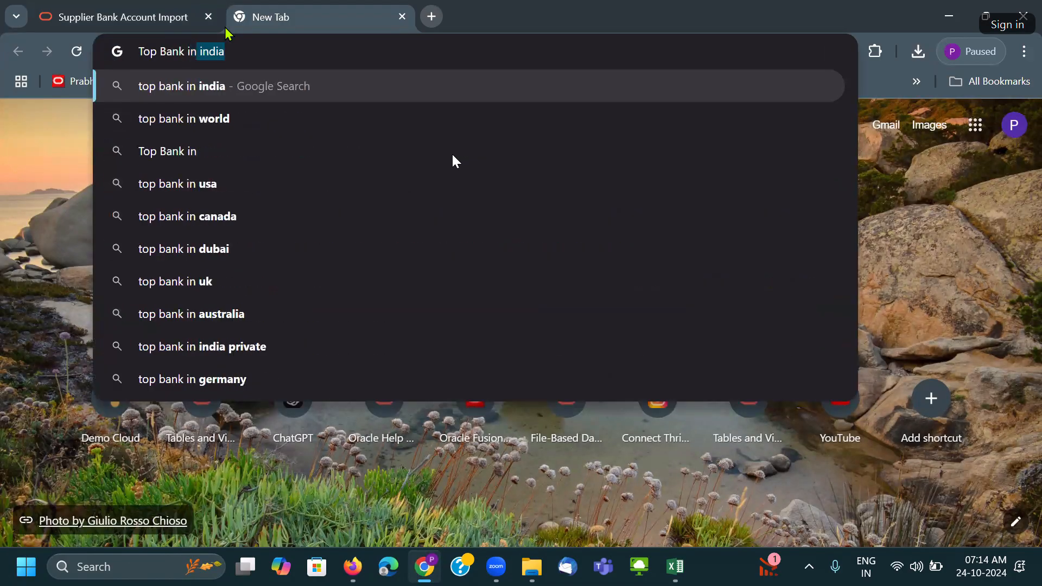
{"action": "key", "text": "Return"}
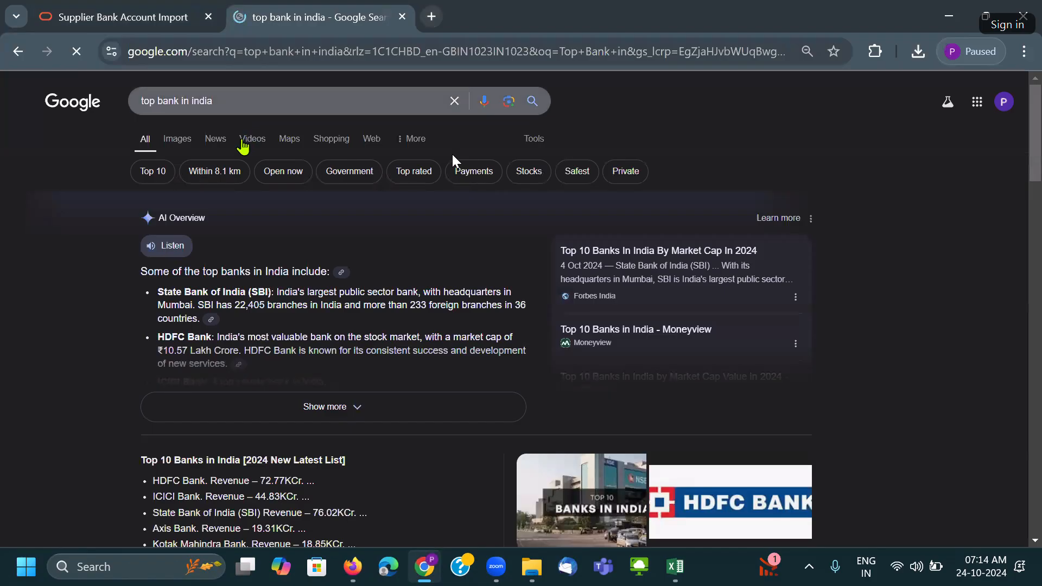
{"action": "double_click", "coordinate": [204, 101]}
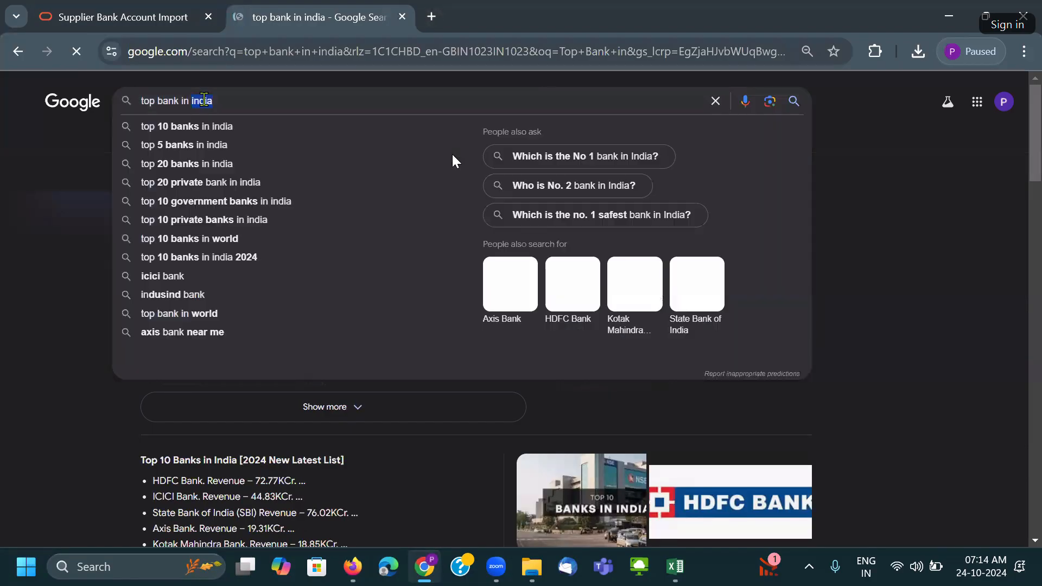
{"action": "key", "text": "BackSpace"}
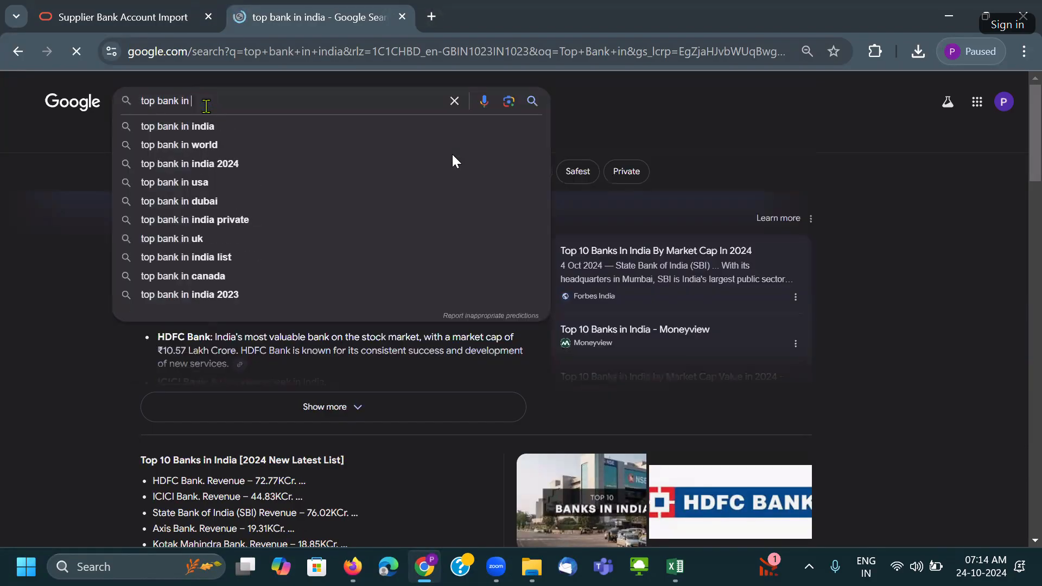
{"action": "left_click", "coordinate": [213, 143]}
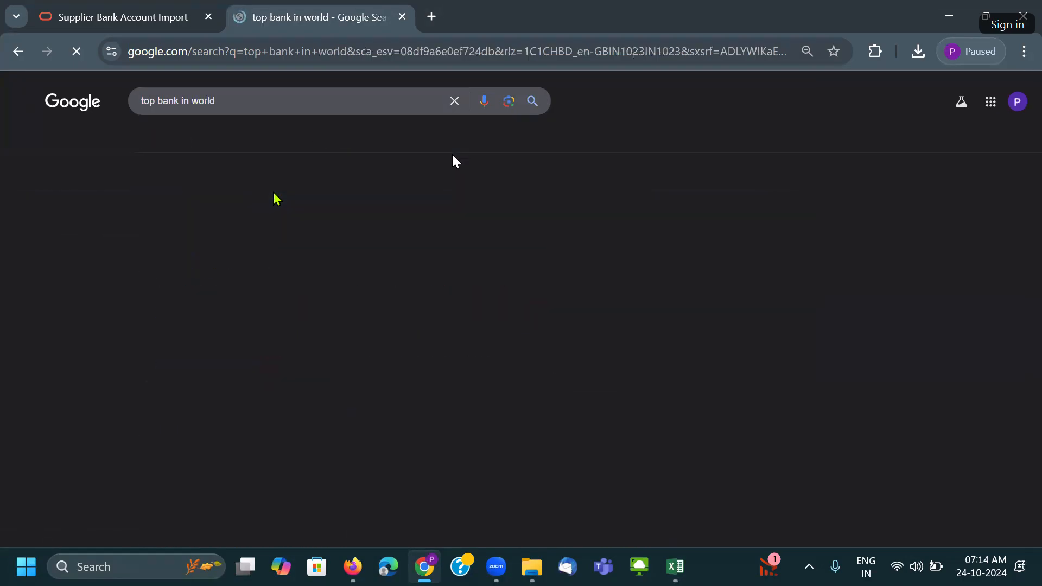
Expand the top banks list and open Wikipedia's List of largest banks.
{"action": "scroll", "coordinate": [290, 239], "scroll_direction": "down", "scroll_amount": 3}
{"action": "scroll", "coordinate": [290, 239], "scroll_direction": "down", "scroll_amount": 1}
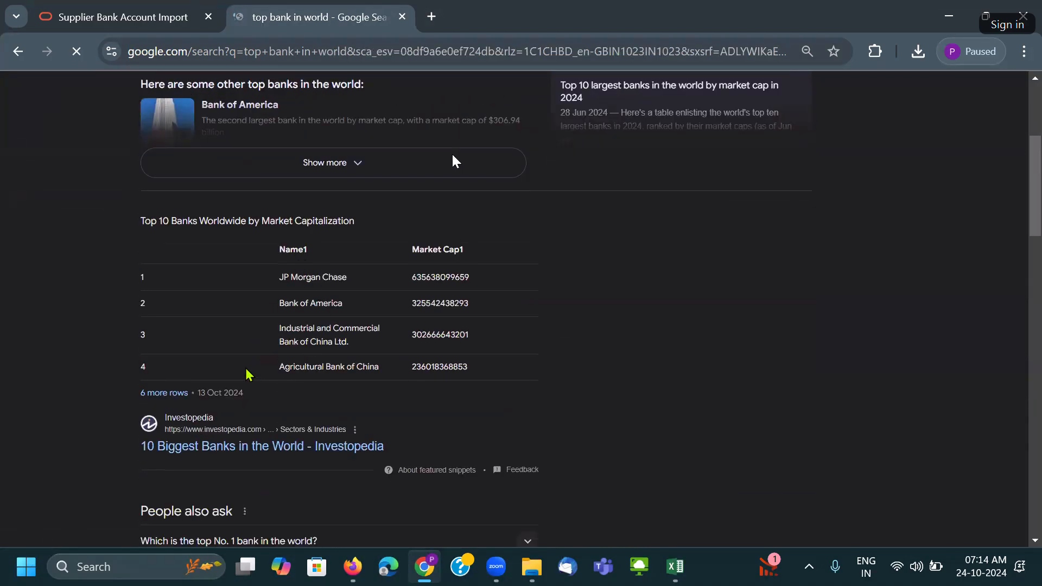
{"action": "left_click", "coordinate": [326, 172]}
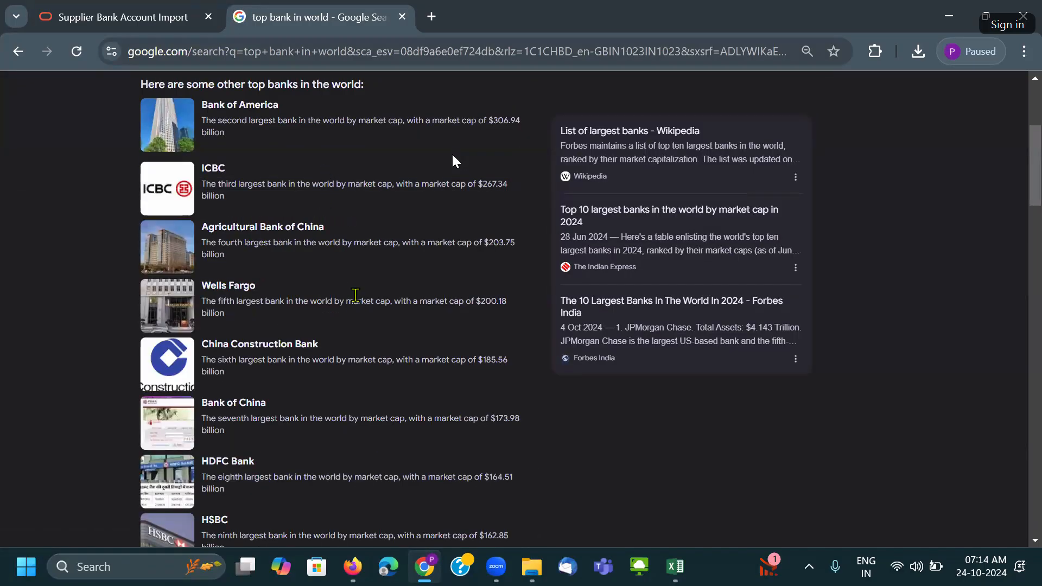
{"action": "scroll", "coordinate": [356, 295], "scroll_direction": "down", "scroll_amount": 2}
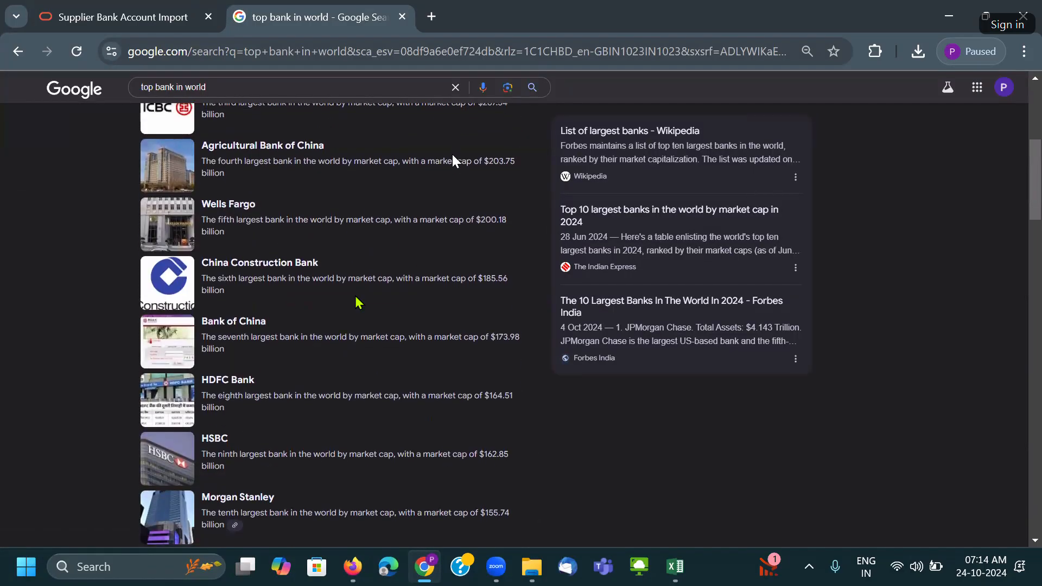
{"action": "scroll", "coordinate": [357, 300], "scroll_direction": "down", "scroll_amount": 8}
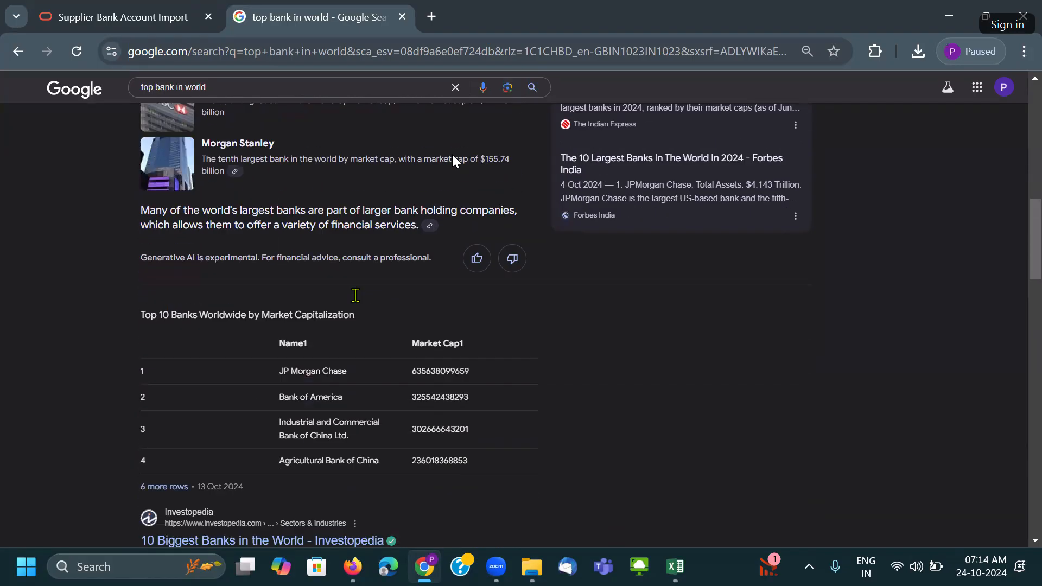
{"action": "scroll", "coordinate": [238, 388], "scroll_direction": "down", "scroll_amount": 6}
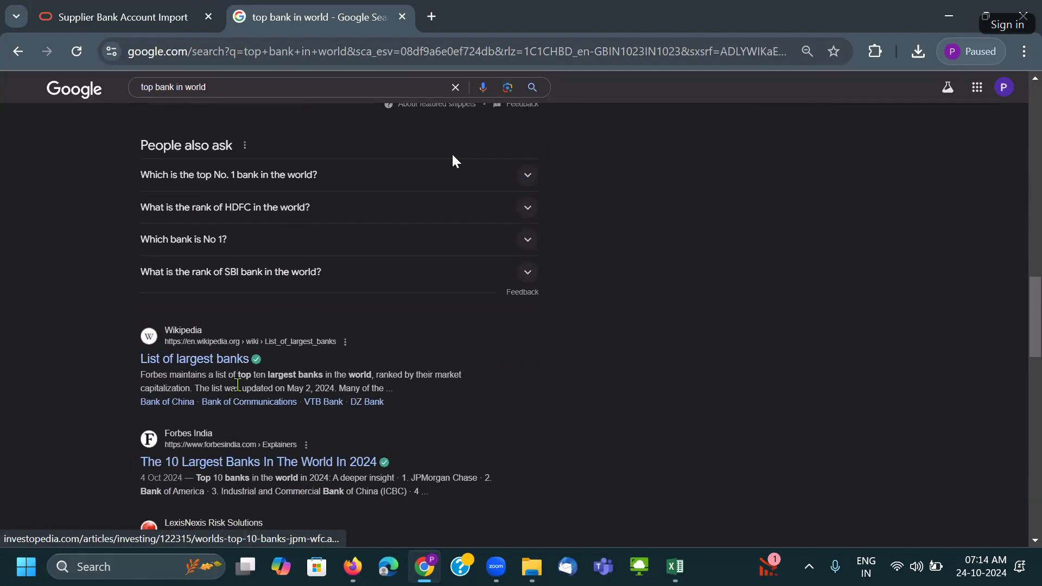
{"action": "left_click", "coordinate": [214, 360]}
Scroll the total-assets ranking down to the banks ranked in the 40s and 50s.
{"action": "scroll", "coordinate": [336, 283], "scroll_direction": "down", "scroll_amount": 15}
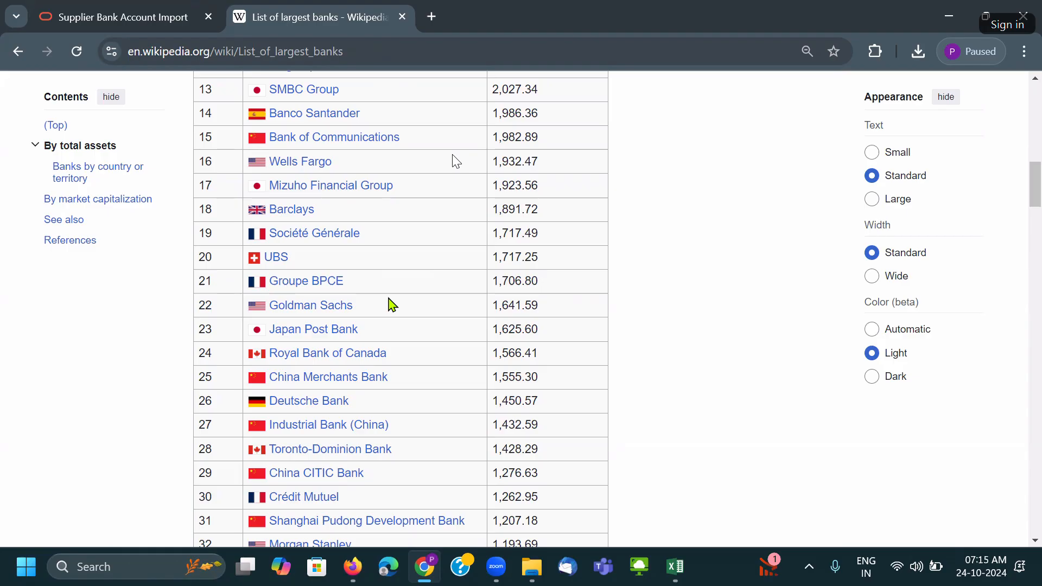
{"action": "scroll", "coordinate": [392, 305], "scroll_direction": "down", "scroll_amount": 9}
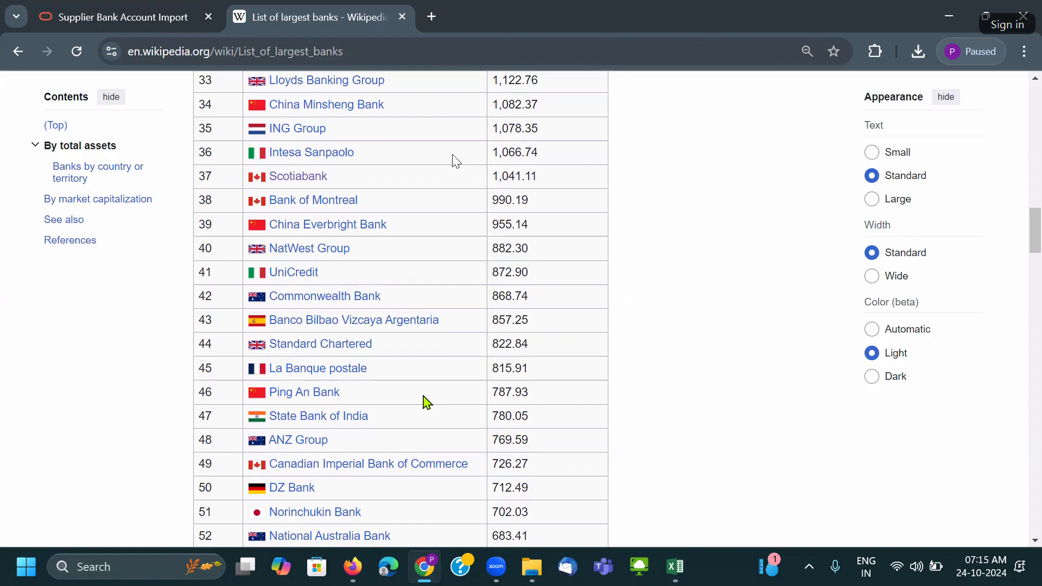
{"action": "scroll", "coordinate": [425, 409], "scroll_direction": "down", "scroll_amount": 1}
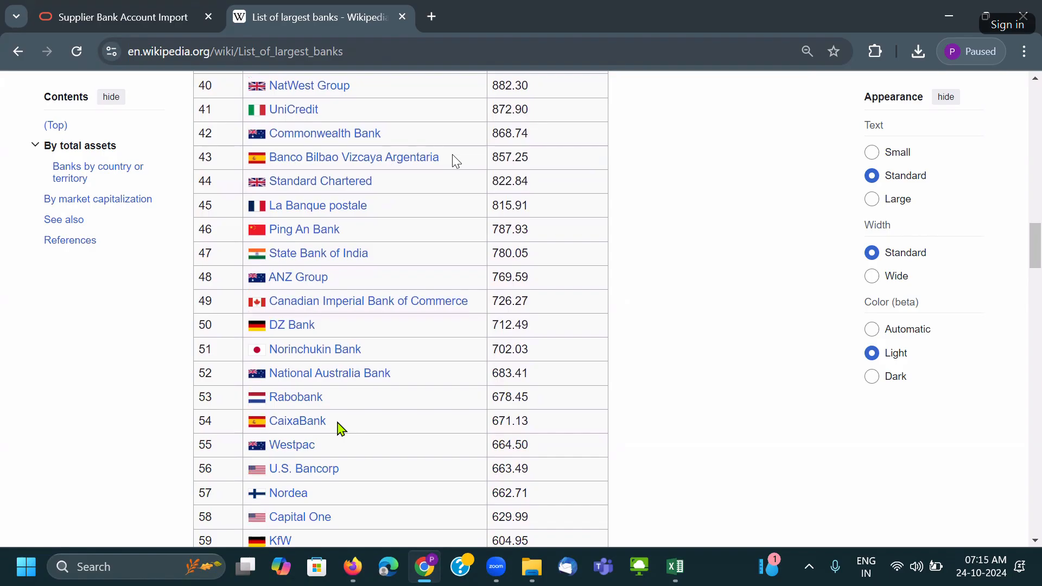
{"action": "scroll", "coordinate": [339, 429], "scroll_direction": "down", "scroll_amount": 1}
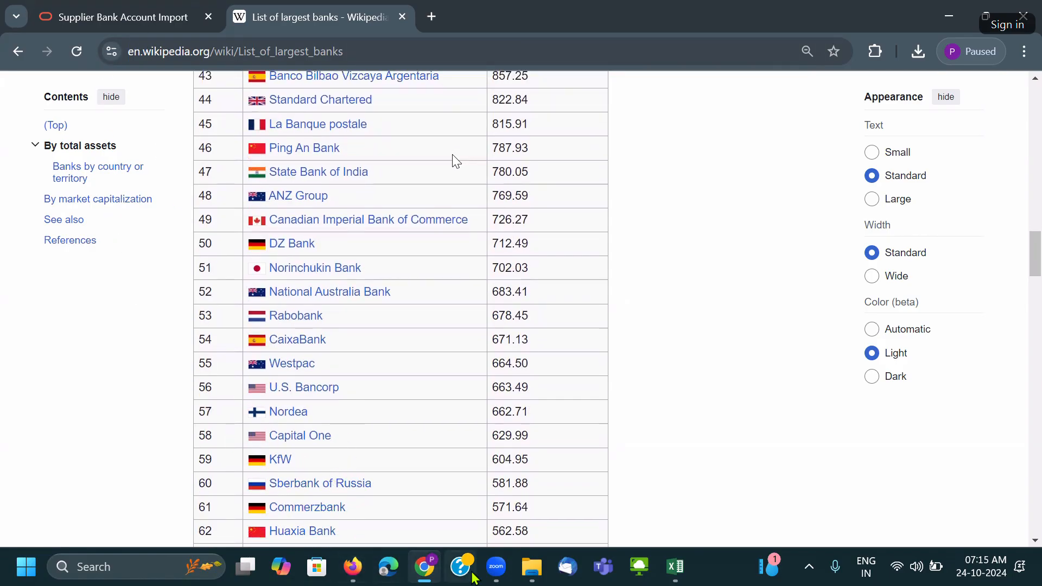
Load the Oracle Cloud address in a new tab and go to Setup and Maintenance.
{"action": "left_click", "coordinate": [353, 567]}
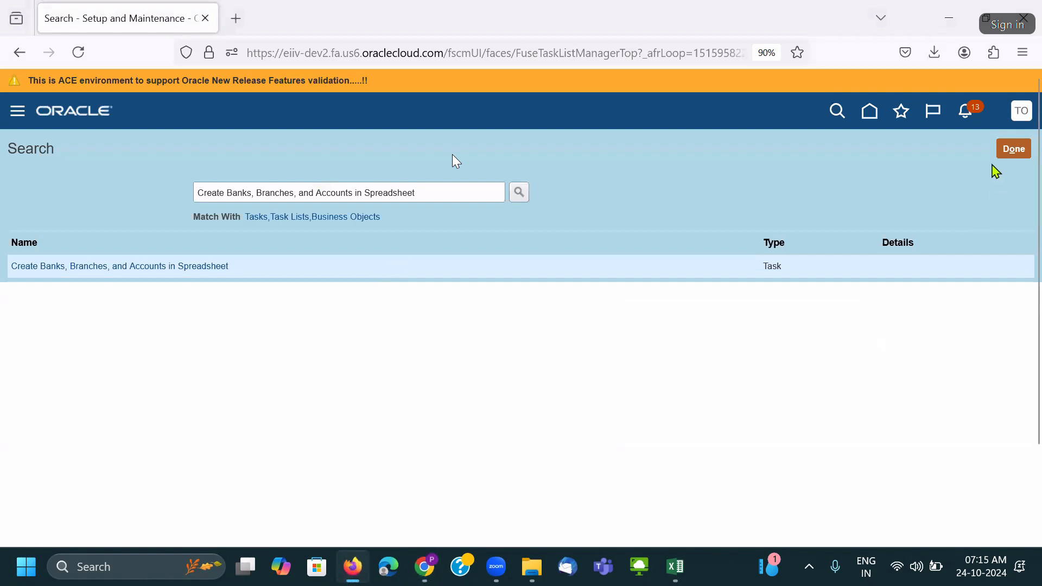
{"action": "left_click", "coordinate": [248, 25]}
{"action": "type", "text": "e"}
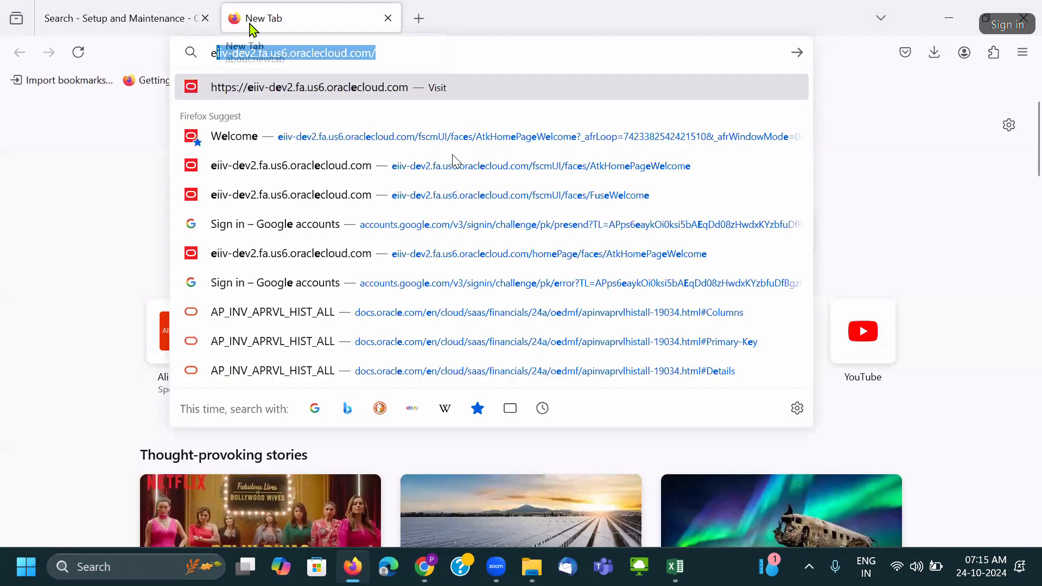
{"action": "key", "text": "Return"}
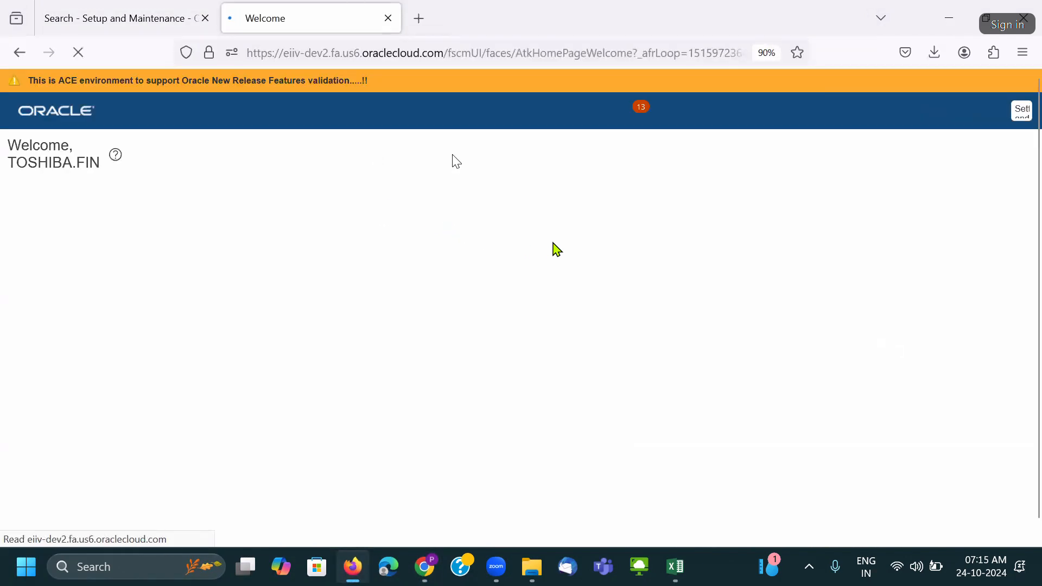
{"action": "left_click", "coordinate": [1022, 114]}
{"action": "left_click", "coordinate": [785, 335]}
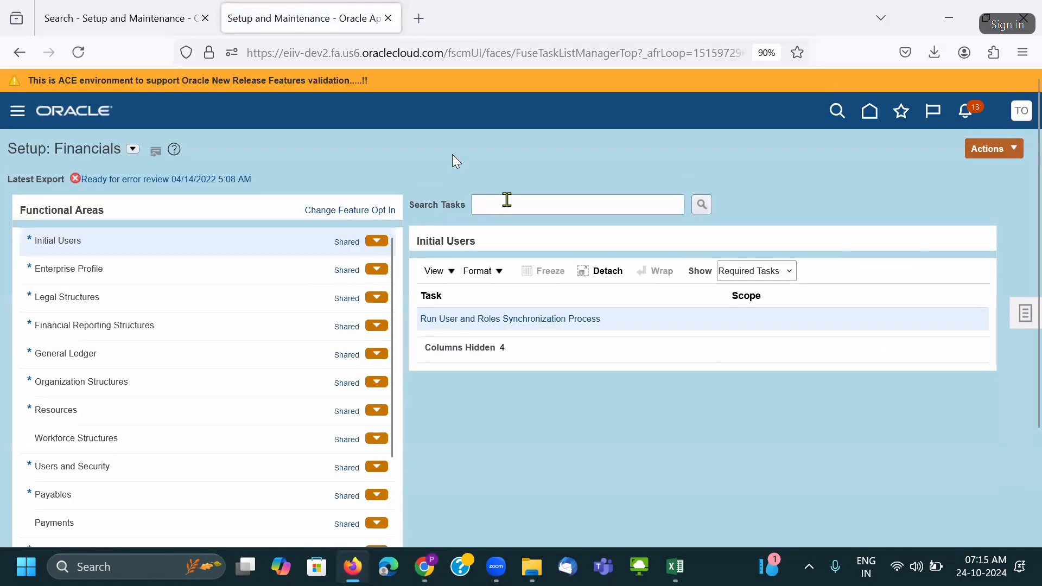
Search setup tasks for 'Bank' and open the Manage Banks task.
{"action": "left_click", "coordinate": [507, 200]}
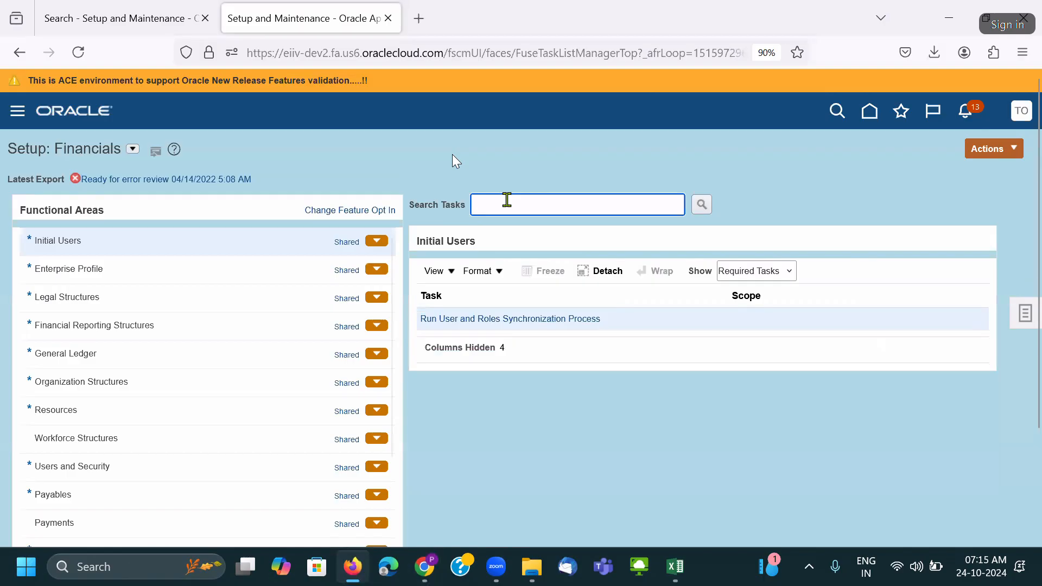
{"action": "type", "text": "Bank"}
{"action": "key", "text": "Return"}
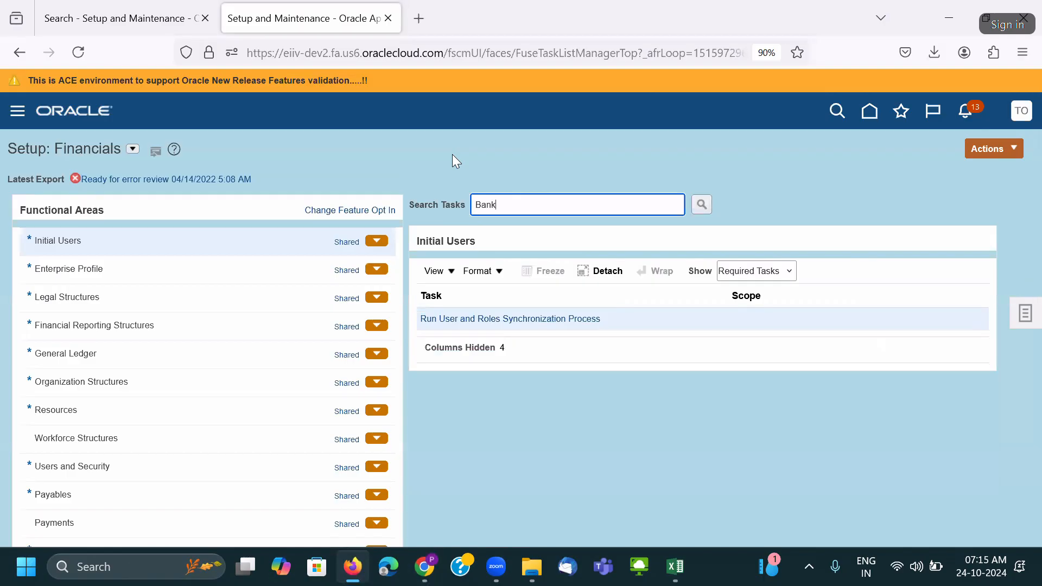
{"action": "left_click", "coordinate": [326, 363]}
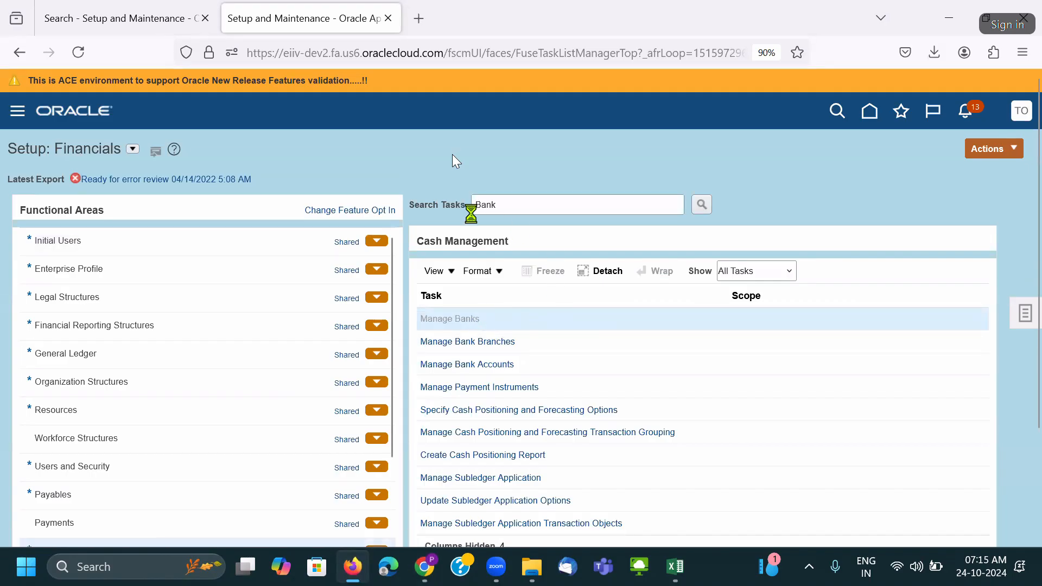
{"action": "key", "text": "alt+Tab"}
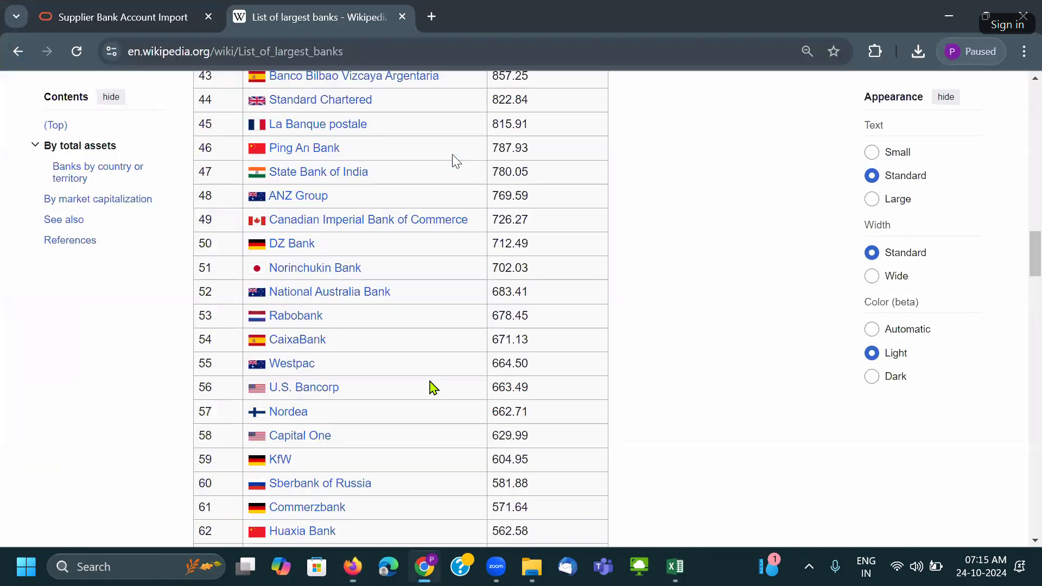
Filter Manage Banks by 'Capi' to check whether Capital One exists.
{"action": "key", "text": "alt+Tab"}
{"action": "left_click", "coordinate": [139, 215]}
{"action": "type", "text": "Capi"}
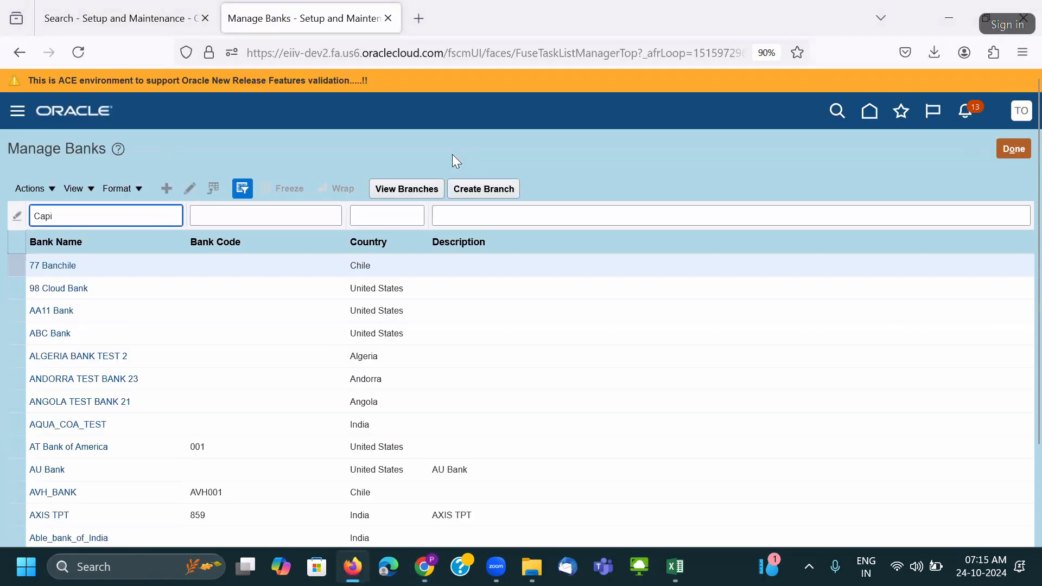
{"action": "key", "text": "Return"}
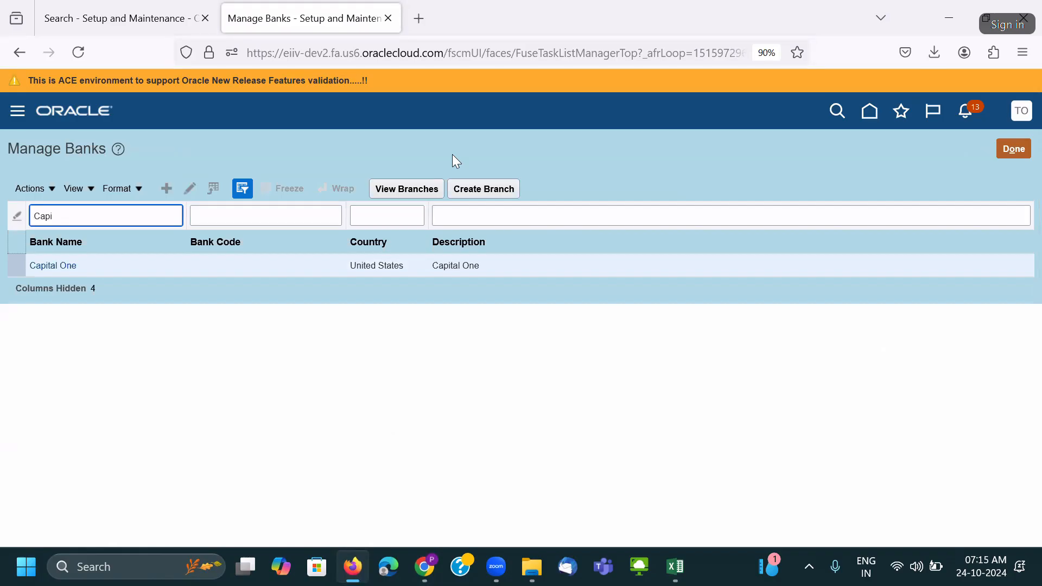
{"action": "key", "text": "alt+Tab"}
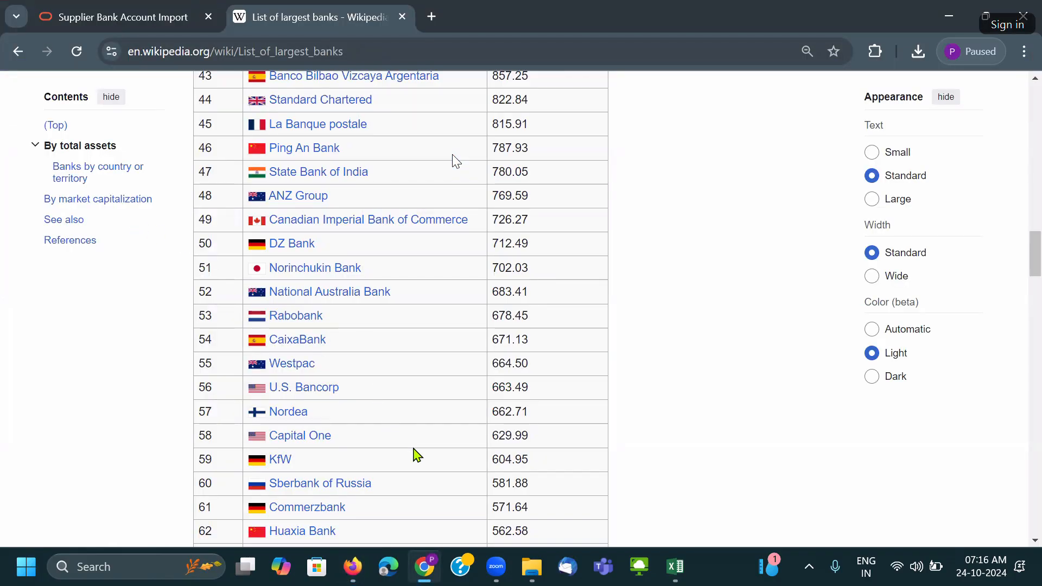
{"action": "scroll", "coordinate": [410, 471], "scroll_direction": "down", "scroll_amount": 3}
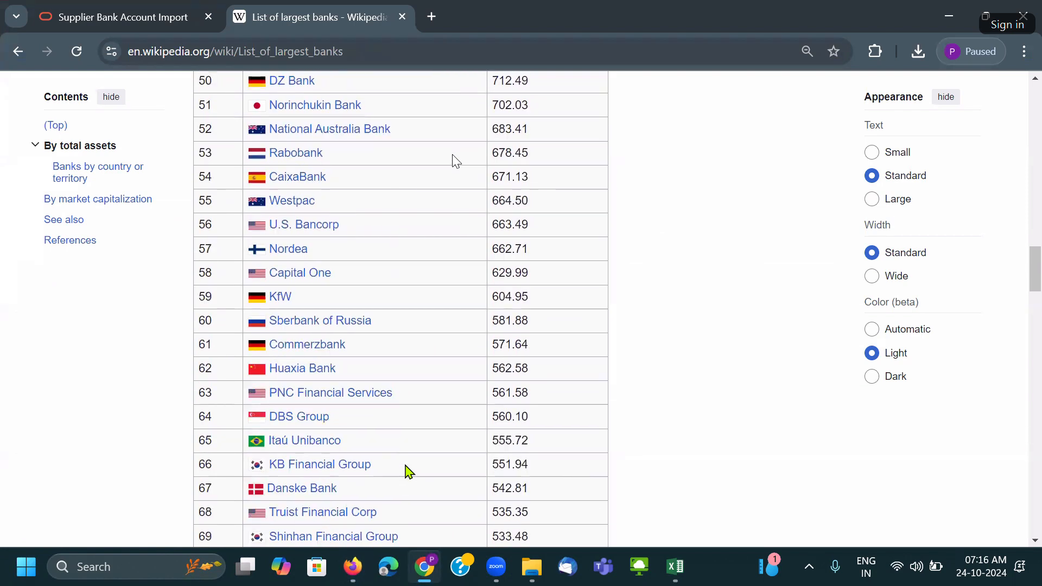
Filter existing banks by 'DB', finding DBS Bank Limited already defined.
{"action": "key", "text": "alt+Tab"}
{"action": "left_click_drag", "start_coordinate": [90, 220], "coordinate": [3, 212]}
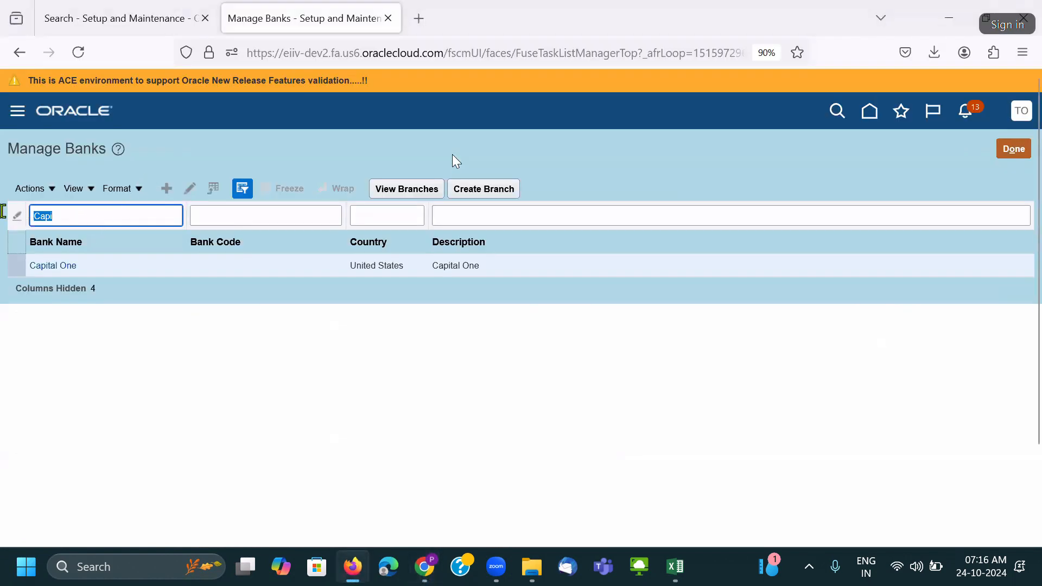
{"action": "type", "text": "DB"}
{"action": "key", "text": "Return"}
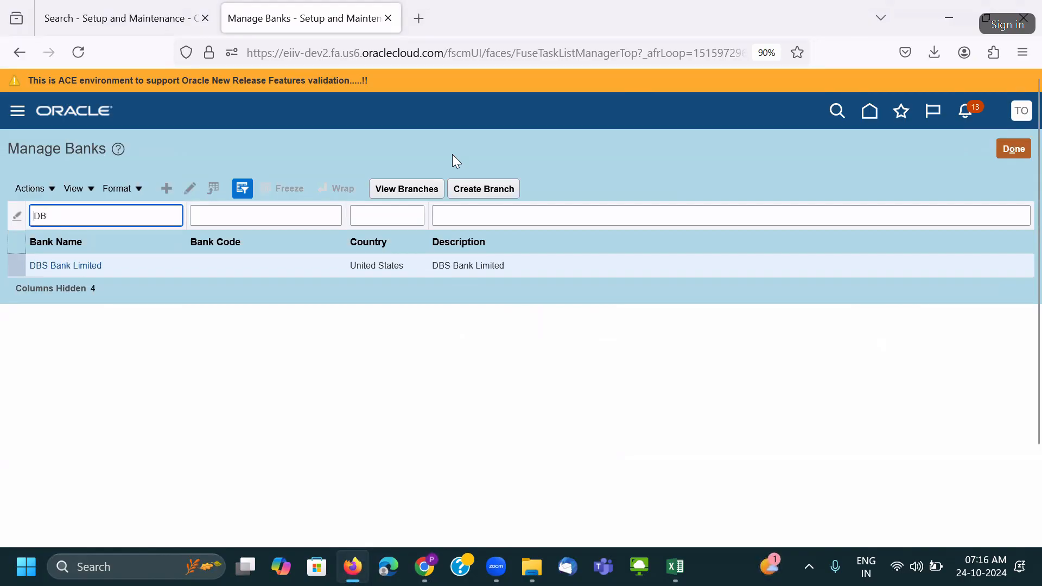
{"action": "key", "text": "alt+Tab"}
{"action": "scroll", "coordinate": [249, 332], "scroll_direction": "down", "scroll_amount": 2}
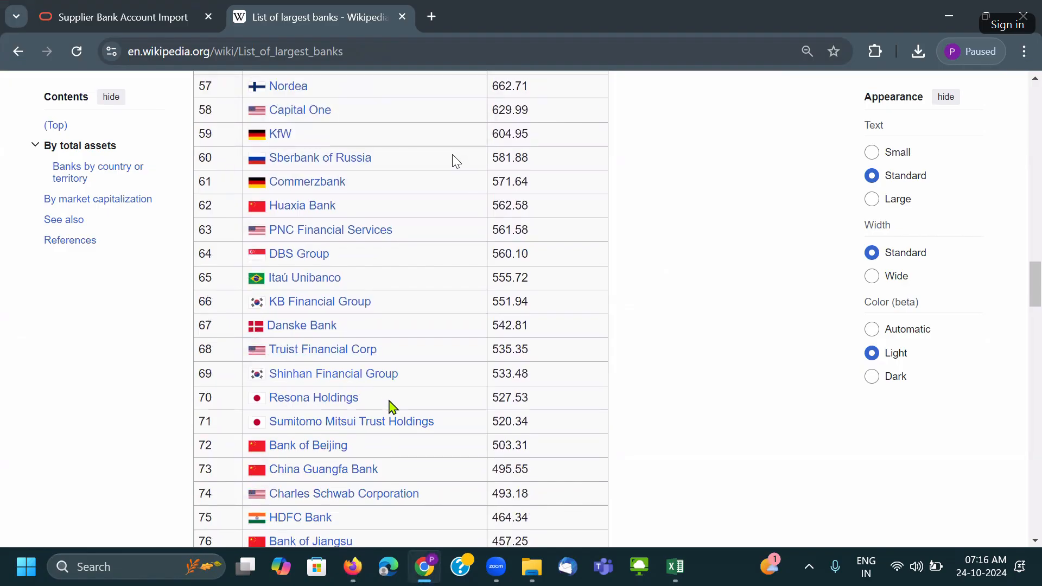
{"action": "key", "text": "alt+Tab"}
{"action": "key", "text": "alt+Tab"}
{"action": "key", "text": "alt+Tab"}
Filter by 'Res', then select Resona Holdings on Wikipedia as an unused bank.
{"action": "type", "text": "Res"}
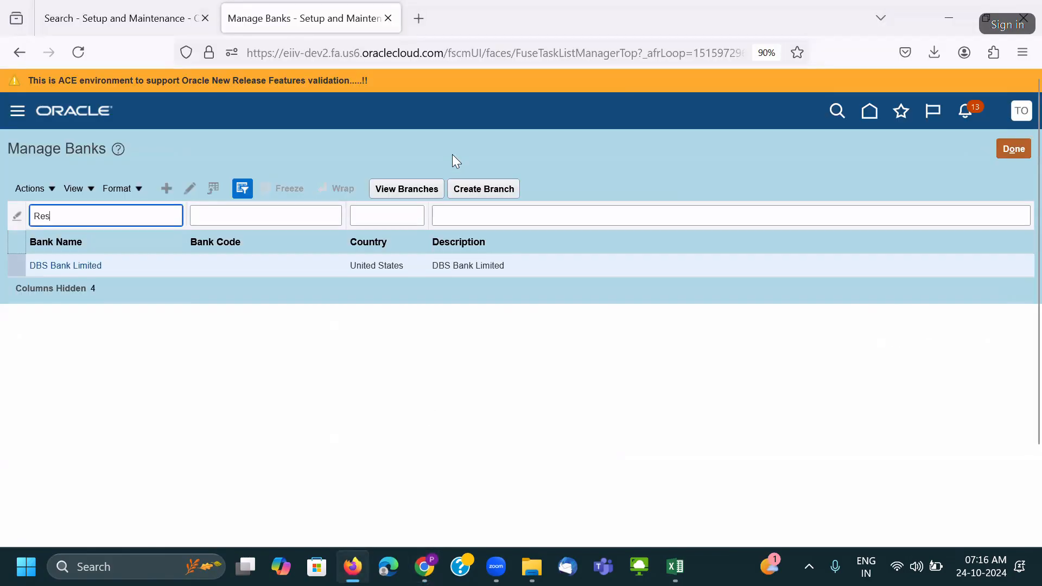
{"action": "key", "text": "Return"}
{"action": "key", "text": "alt+Tab"}
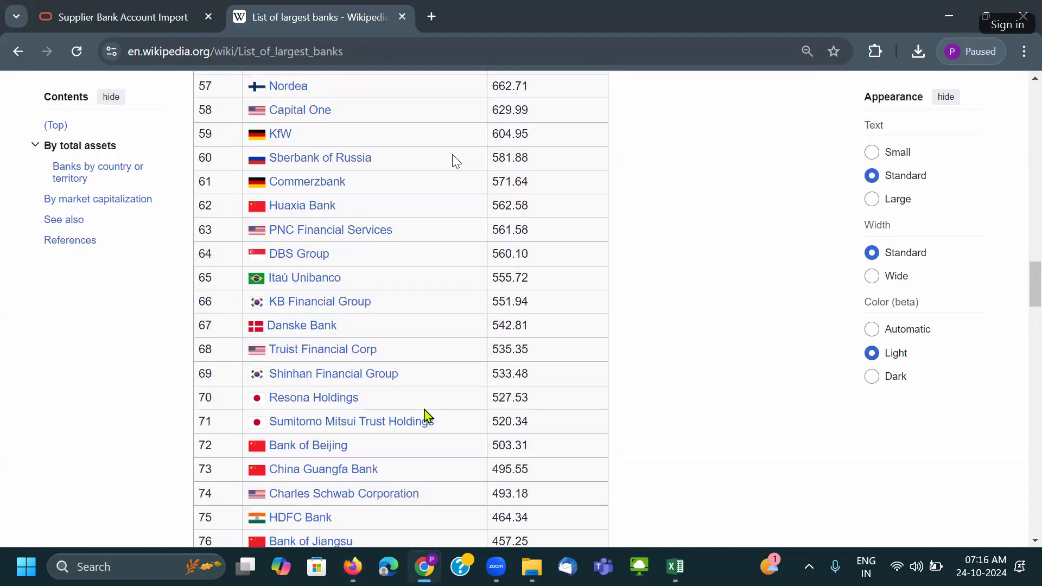
{"action": "left_click_drag", "start_coordinate": [380, 406], "coordinate": [289, 415]}
{"action": "key", "text": "ctrl+c"}
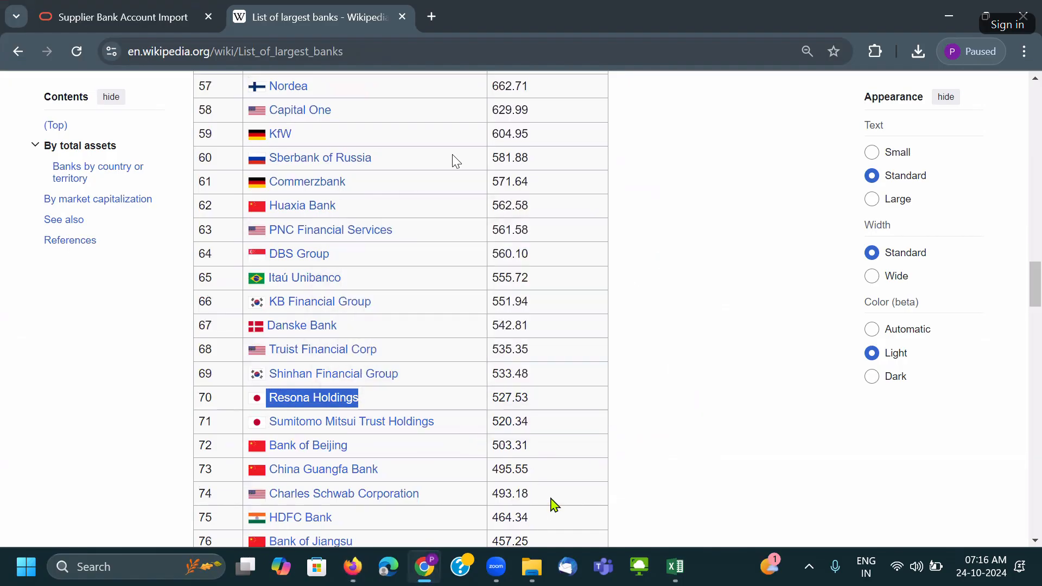
{"action": "key", "text": "super+r"}
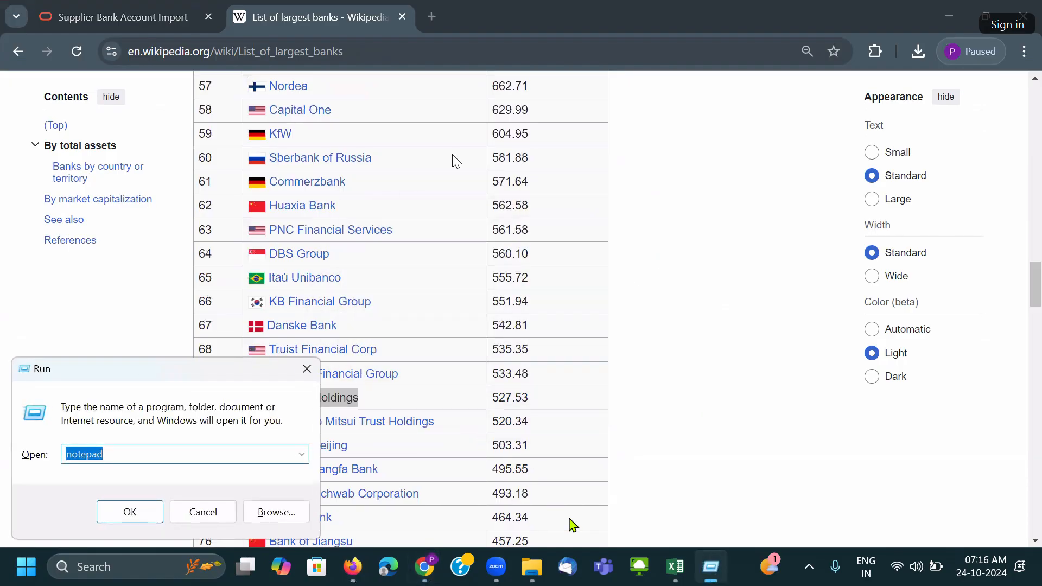
In Notepad, replace the old notes below the account codes with Resona Holdings.
{"action": "key", "text": "Return"}
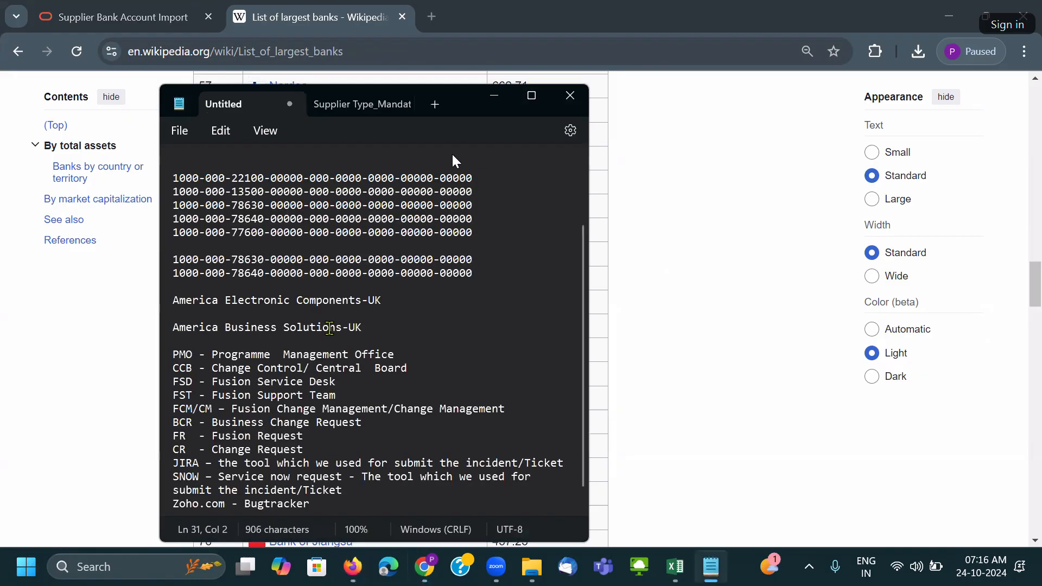
{"action": "left_click_drag", "start_coordinate": [356, 495], "coordinate": [158, 282]}
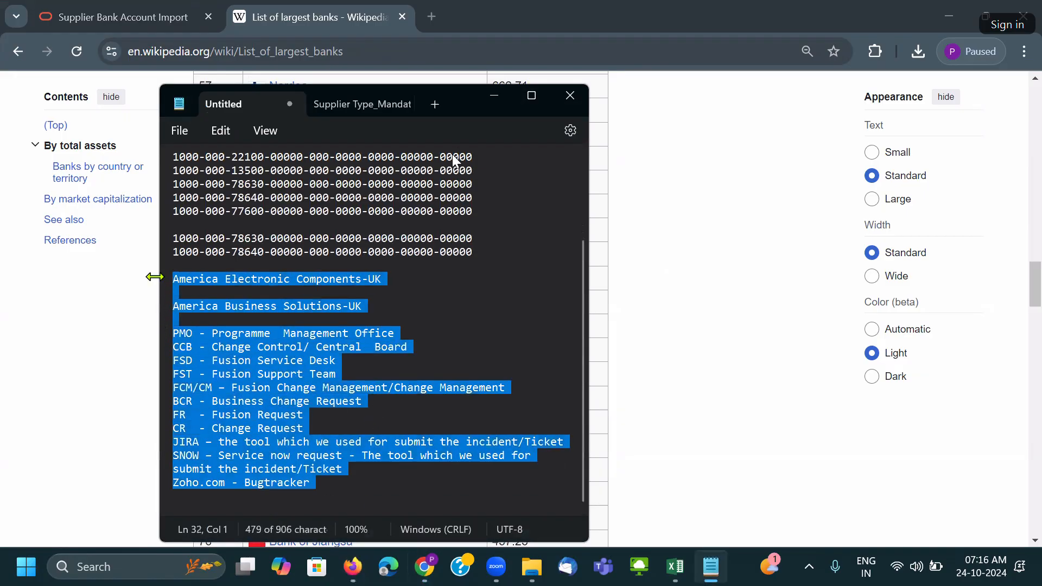
{"action": "key", "text": "Delete"}
{"action": "key", "text": "Return"}
{"action": "key", "text": "ctrl+v"}
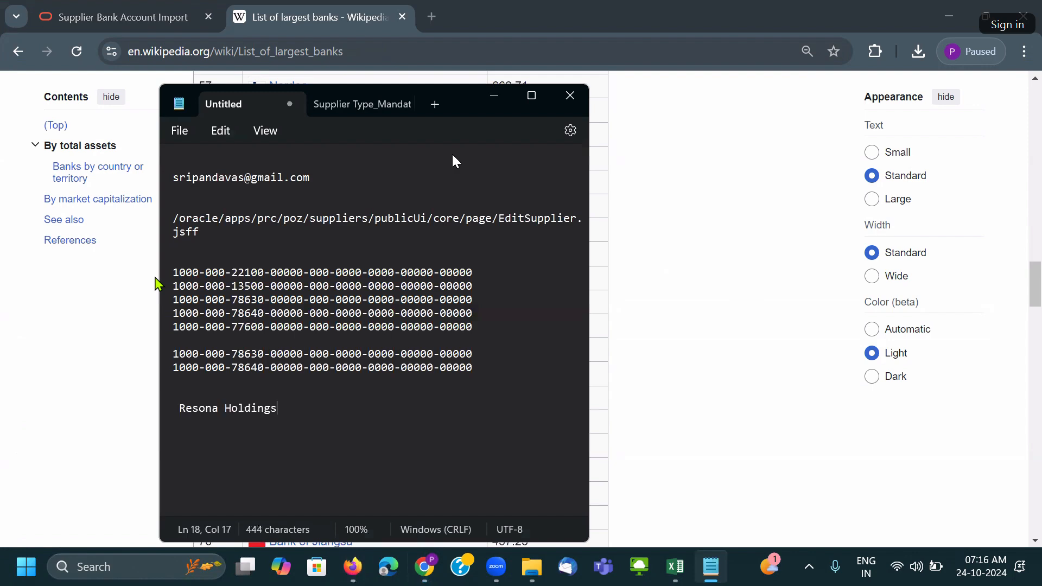
Filter Manage Banks by 'Comm' to confirm Commerzbank isn't already a bank.
{"action": "left_click", "coordinate": [40, 308]}
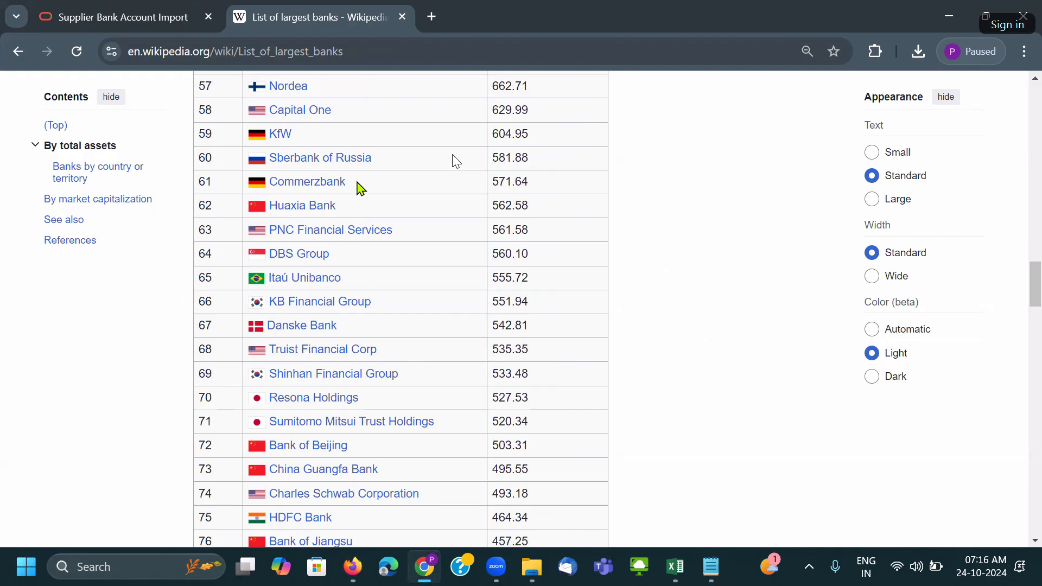
{"action": "key", "text": "alt+Tab"}
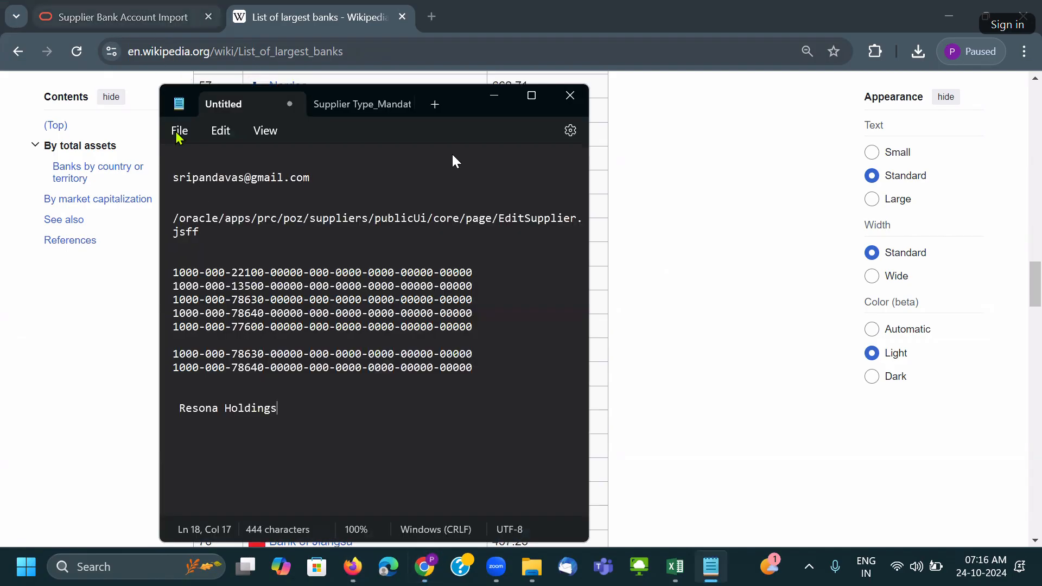
{"action": "key", "text": "alt+Tab"}
{"action": "key", "text": "Tab"}
{"action": "double_click", "coordinate": [133, 215]}
{"action": "type", "text": "Comm"}
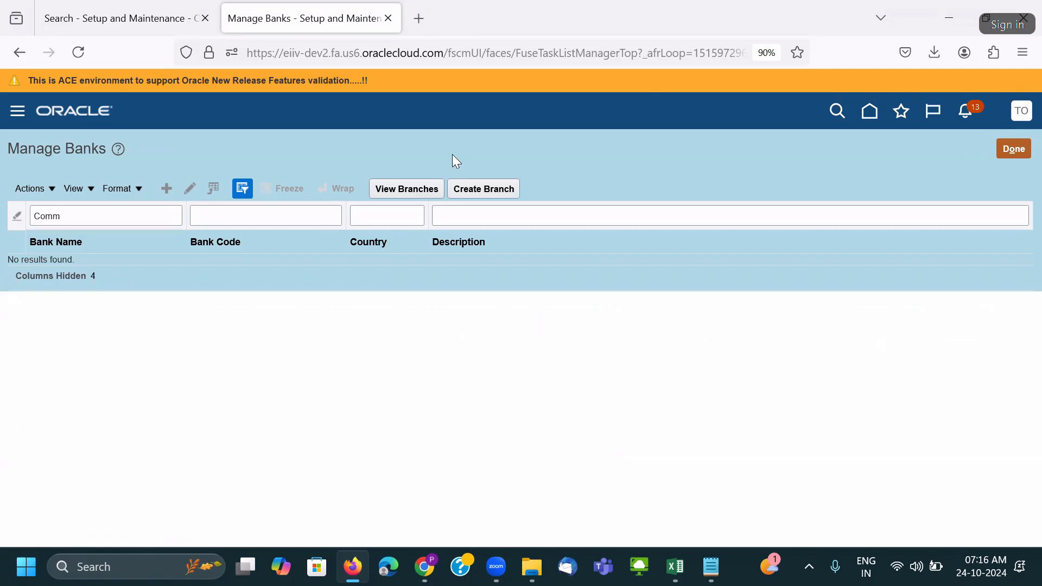
{"action": "key", "text": "alt+Tab"}
{"action": "key", "text": "alt+Tab"}
Add Commerzbank from Wikipedia row 61 on a new line below Resona Holdings.
{"action": "key", "text": "Tab"}
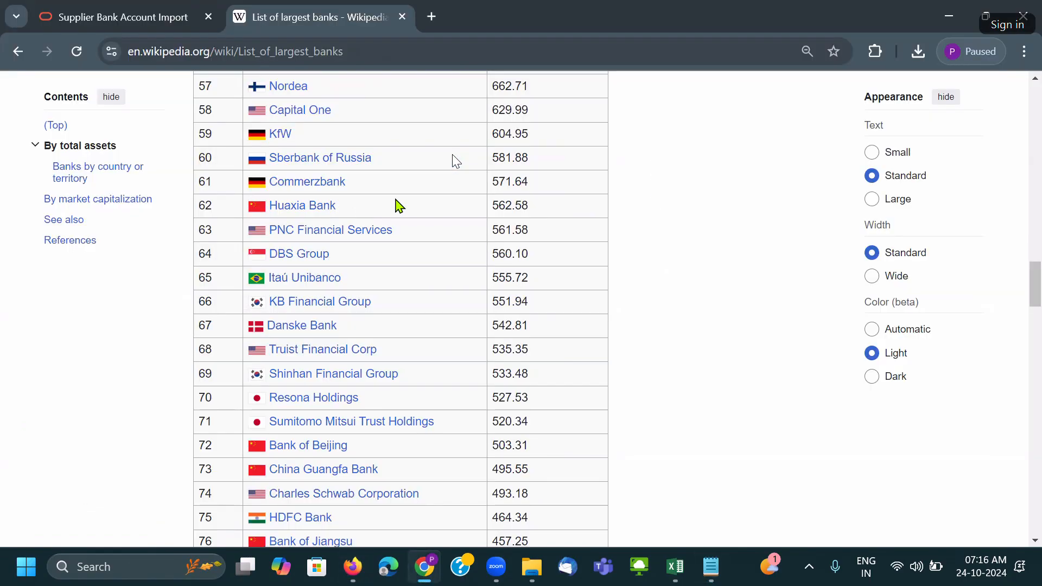
{"action": "left_click_drag", "start_coordinate": [361, 184], "coordinate": [268, 182]}
{"action": "key", "text": "ctrl+c"}
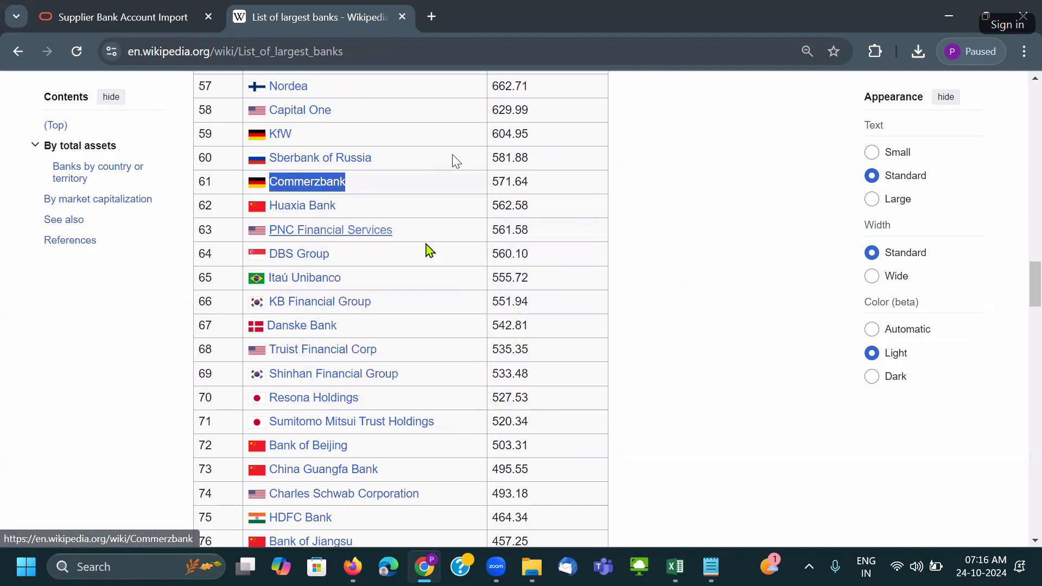
{"action": "key", "text": "alt+Tab"}
{"action": "key", "text": "Return"}
{"action": "key", "text": "ctrl+v"}
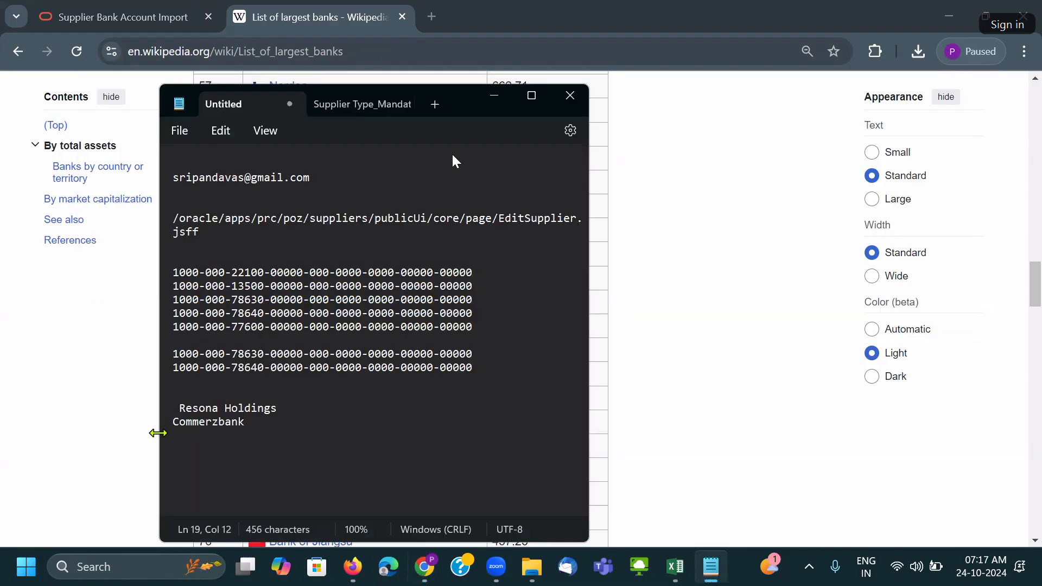
{"action": "left_click", "coordinate": [177, 419]}
{"action": "key", "text": "End"}
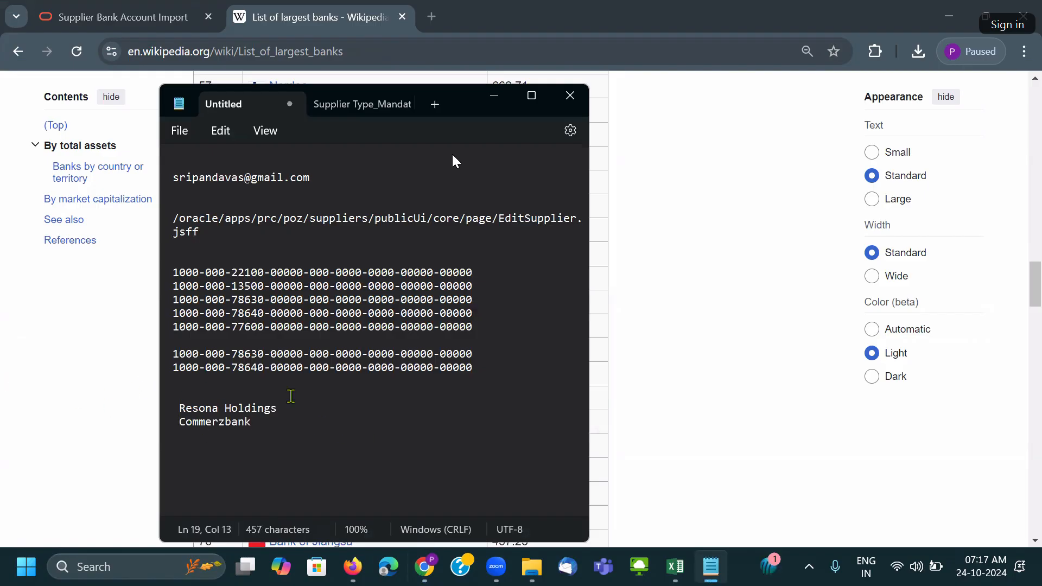
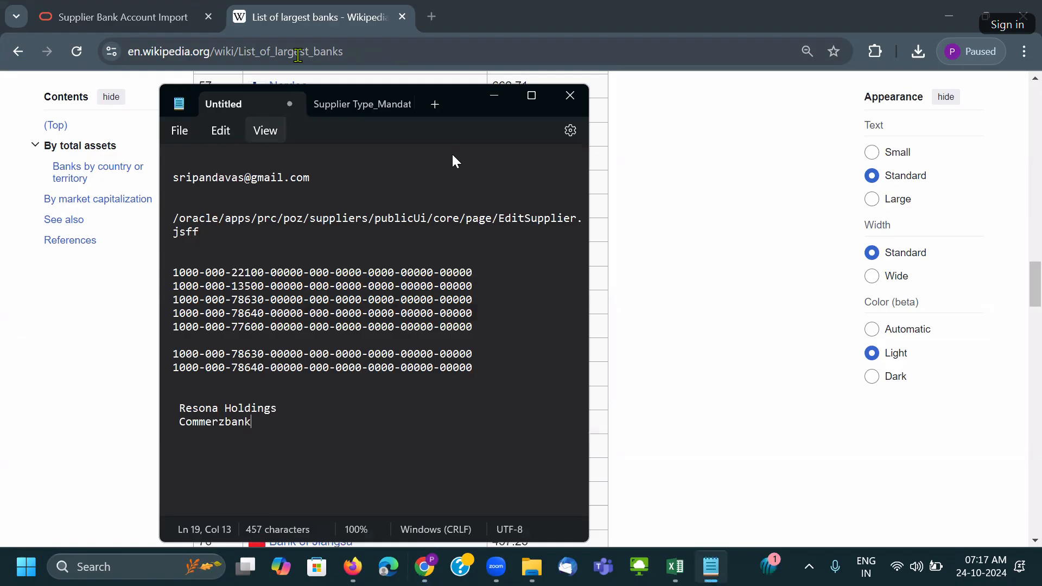
Return from Notepad to the bank account workbook and select Country cell B8.
{"action": "key", "text": "alt+Tab"}
{"action": "left_click", "coordinate": [71, 274]}
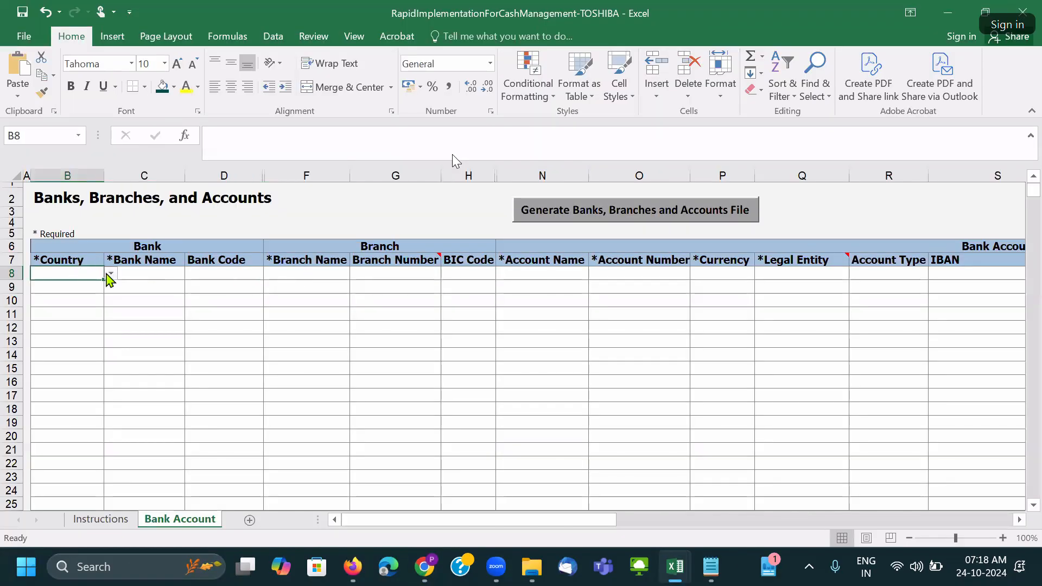
Set the Country in B8 and B9 to United States.
{"action": "left_click", "coordinate": [110, 273]}
{"action": "left_click_drag", "start_coordinate": [110, 297], "coordinate": [111, 358]}
{"action": "left_click", "coordinate": [85, 320]}
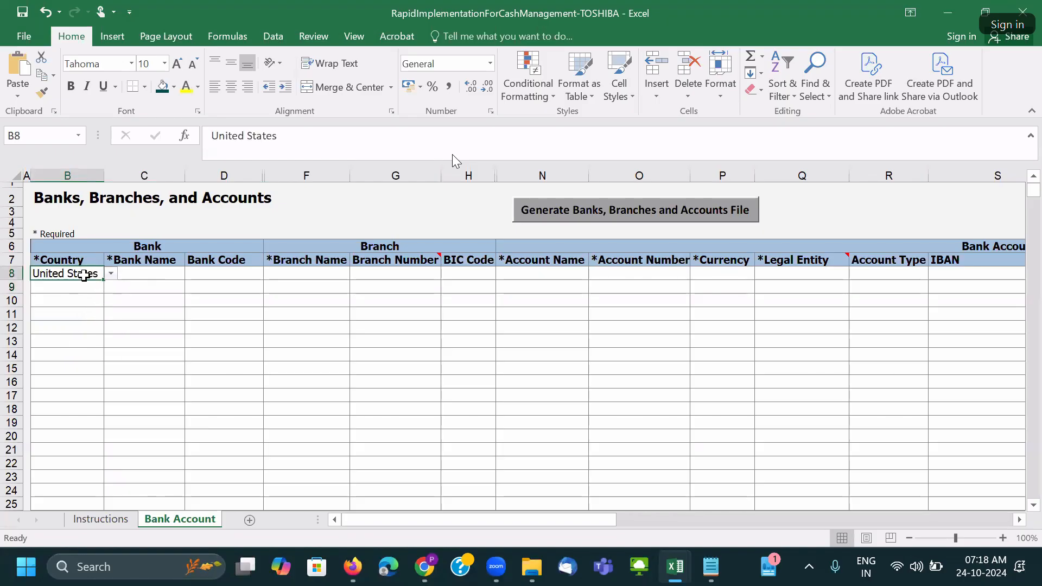
{"action": "key", "text": "ctrl+c"}
{"action": "key", "text": "Down"}
{"action": "key", "text": "ctrl+v"}
Paste bank names Resona Holdings and Commerzbank from Notepad into C8:C9 and autofit column C.
{"action": "left_click", "coordinate": [136, 275]}
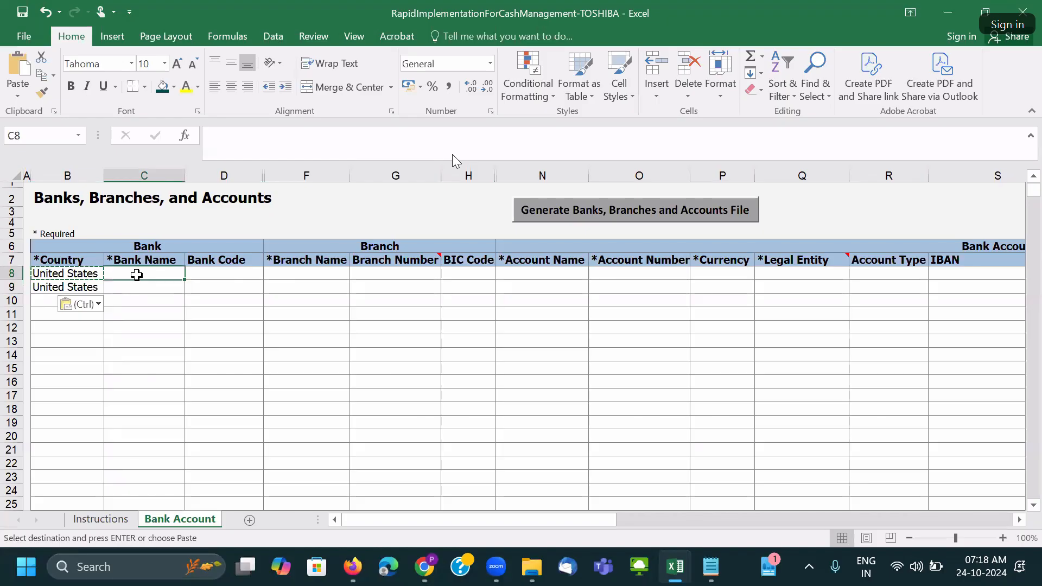
{"action": "left_click", "coordinate": [711, 566]}
{"action": "left_click_drag", "start_coordinate": [261, 423], "coordinate": [180, 409]}
{"action": "key", "text": "ctrl+c"}
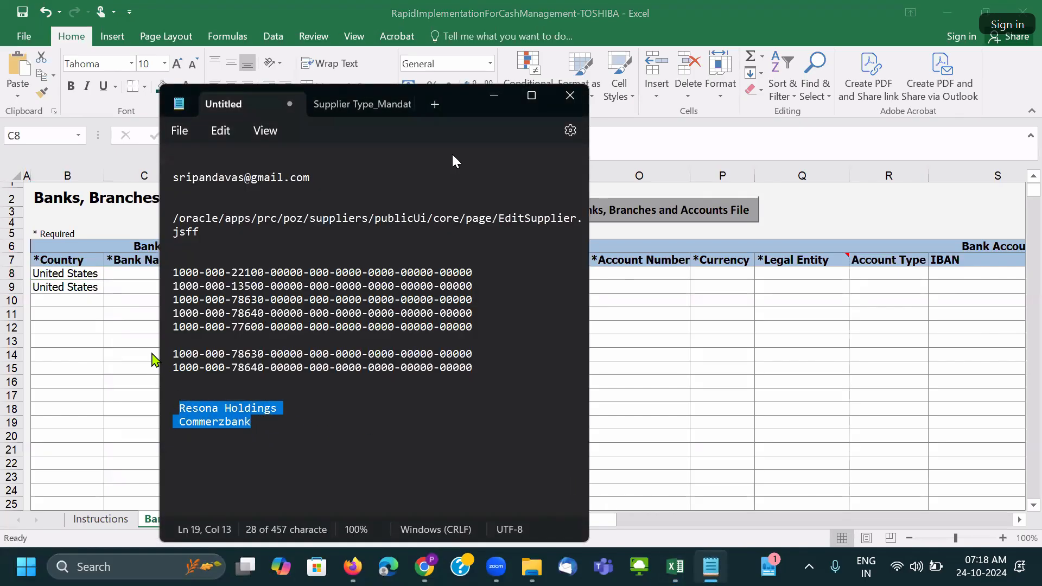
{"action": "left_click", "coordinate": [140, 275]}
{"action": "key", "text": "ctrl+v"}
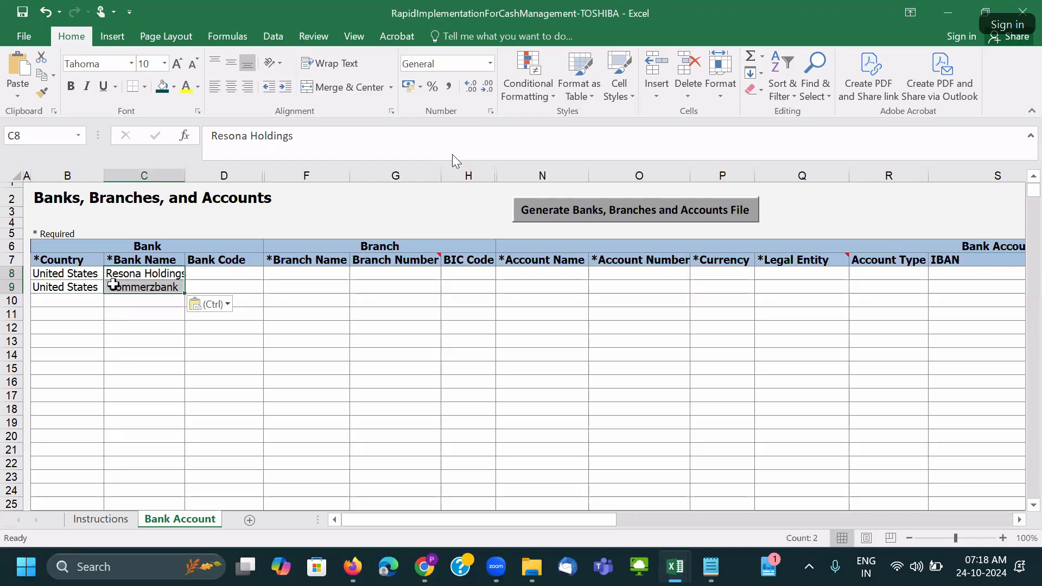
{"action": "left_click", "coordinate": [113, 284]}
{"action": "key", "text": "F2"}
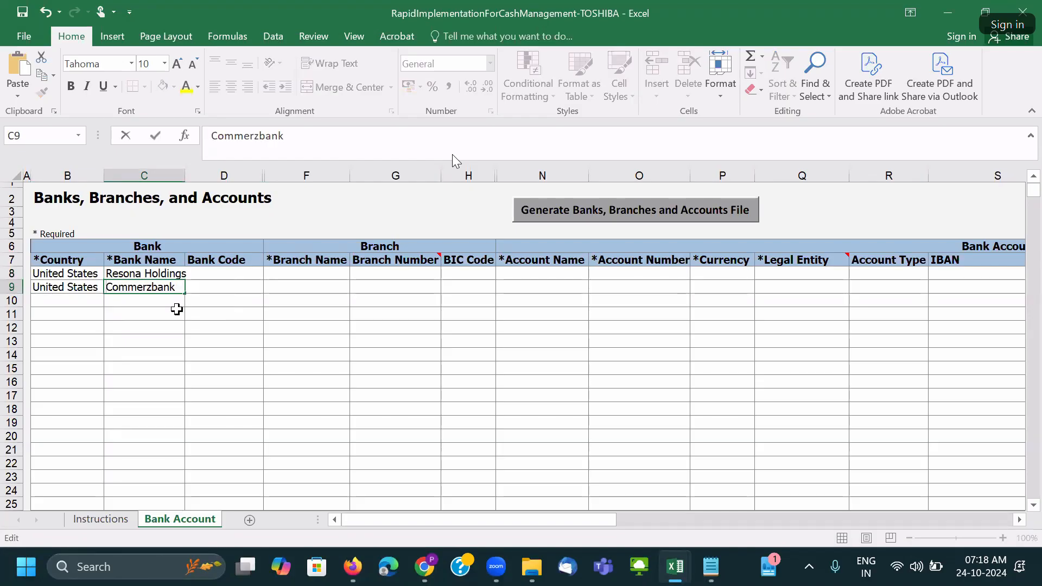
{"action": "left_click", "coordinate": [111, 274]}
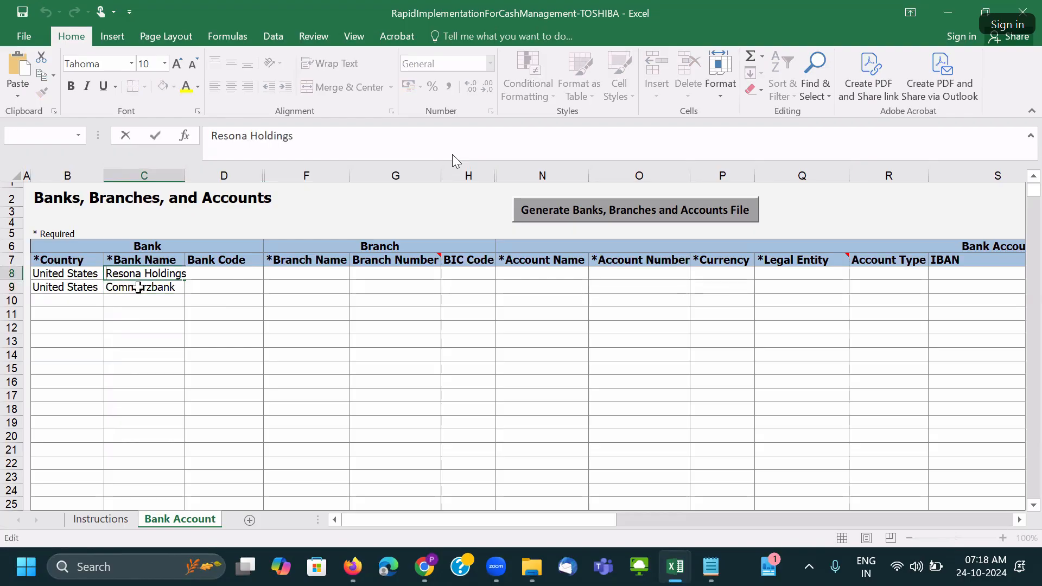
{"action": "double_click", "coordinate": [181, 182]}
Enter bank codes RH00010 in D8 and CB00011 in D9.
{"action": "left_click", "coordinate": [214, 273]}
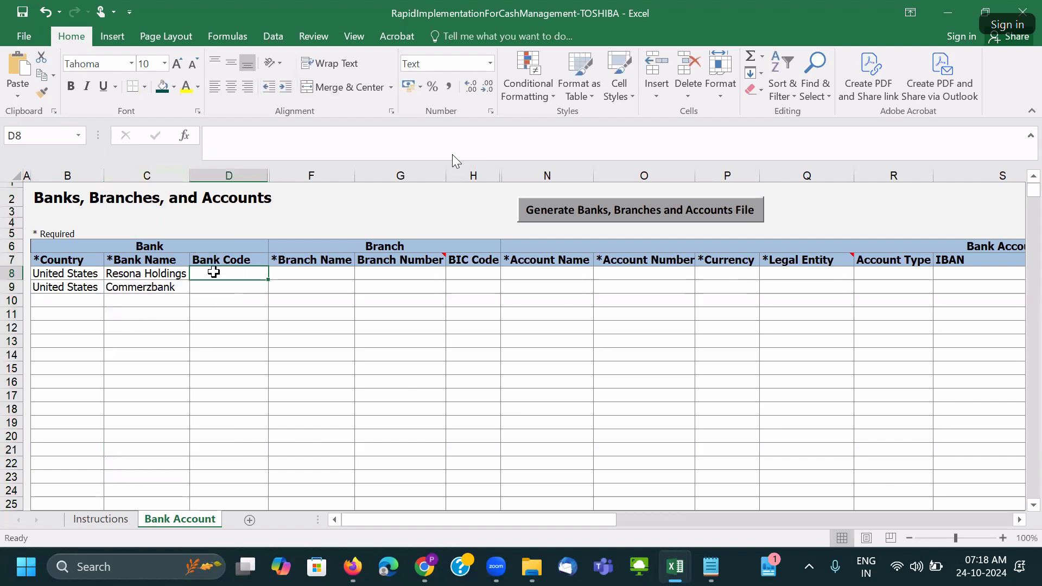
{"action": "type", "text": "RH"}
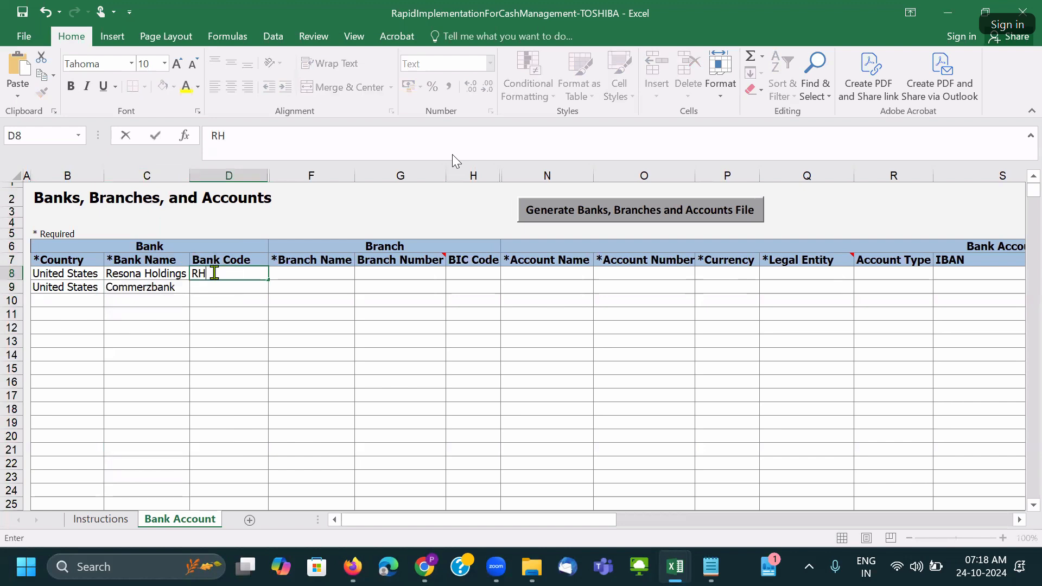
{"action": "type", "text": "00010"}
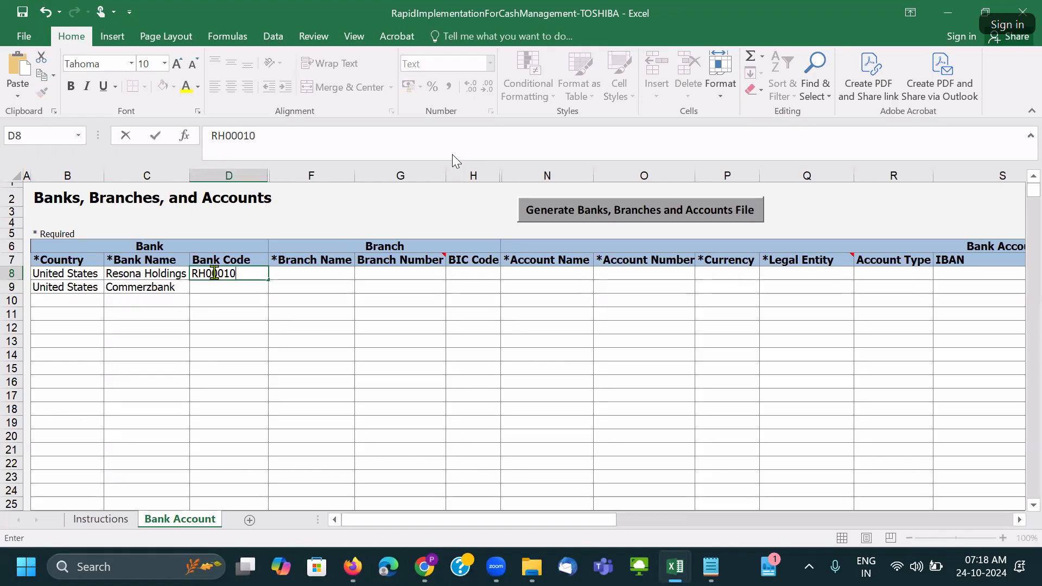
{"action": "left_click", "coordinate": [246, 285]}
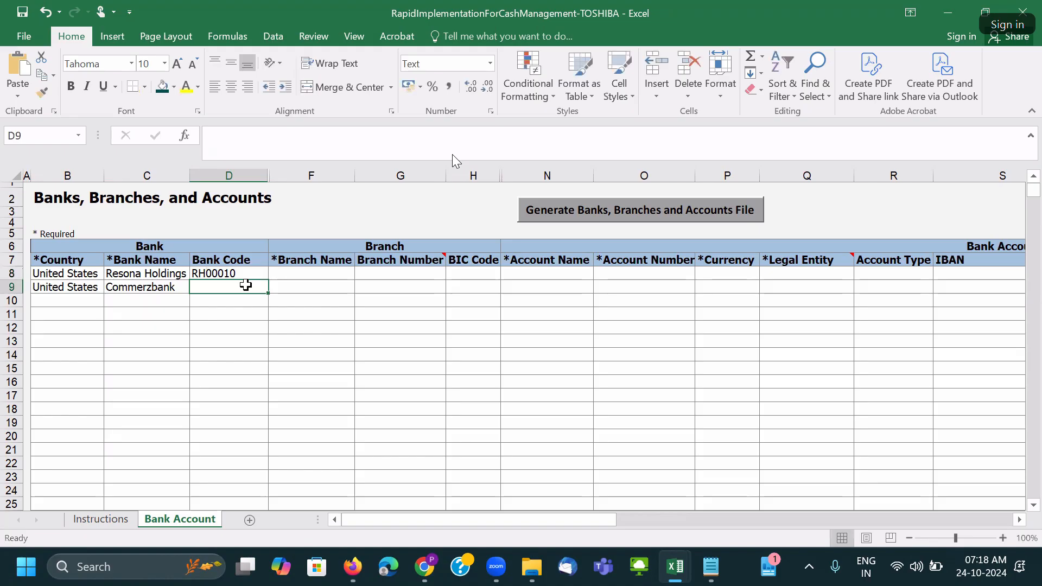
{"action": "type", "text": "CB"}
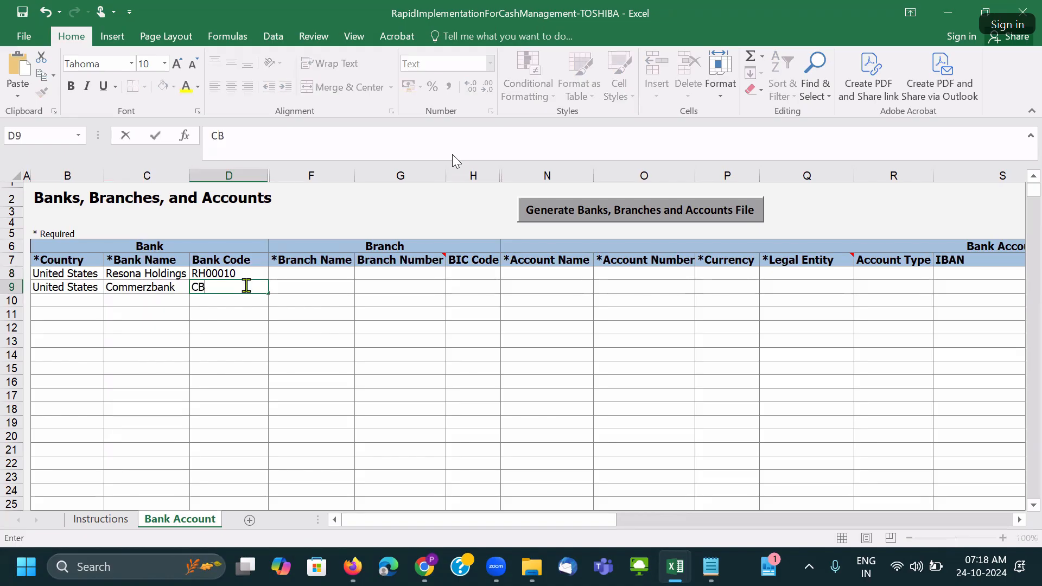
{"action": "type", "text": "00011"}
Copy the bank names from C8:C9 into Branch Name cells F8:F9 and autofit column F.
{"action": "left_click", "coordinate": [294, 273]}
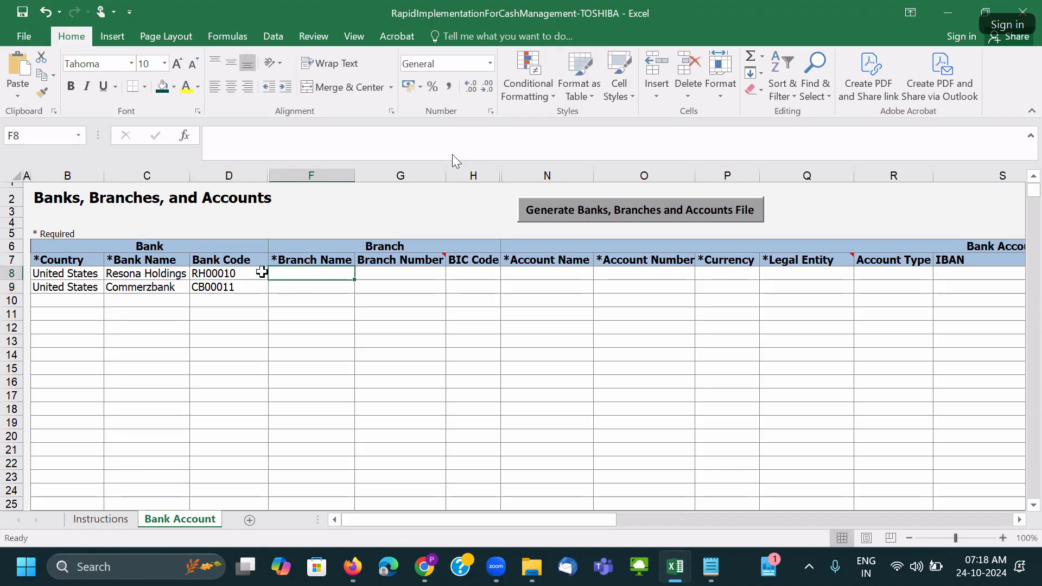
{"action": "left_click", "coordinate": [167, 272]}
{"action": "key", "text": "ctrl+c"}
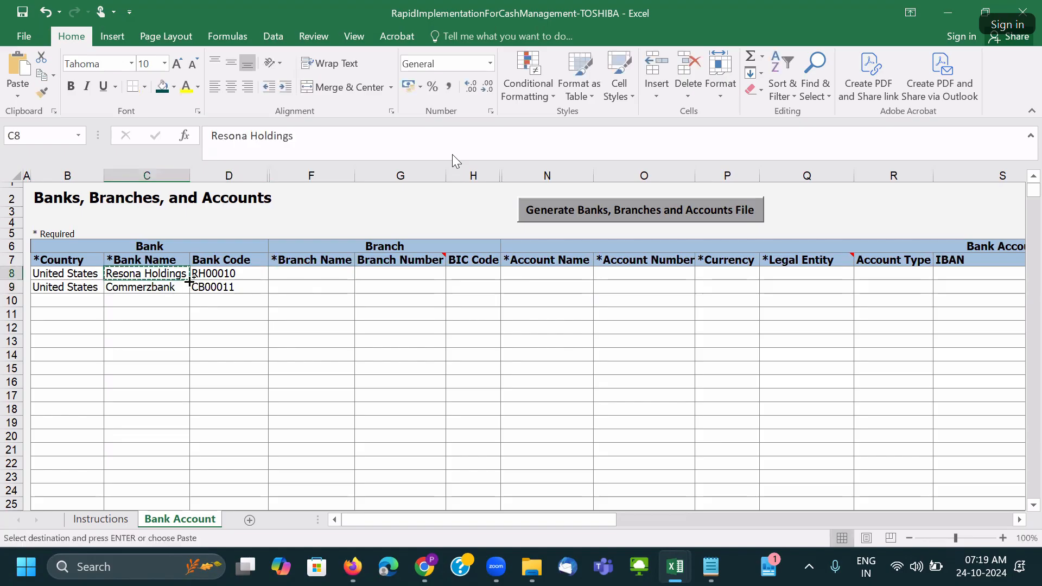
{"action": "left_click", "coordinate": [161, 288]}
{"action": "left_click_drag", "start_coordinate": [161, 274], "coordinate": [164, 287]}
{"action": "key", "text": "ctrl+c"}
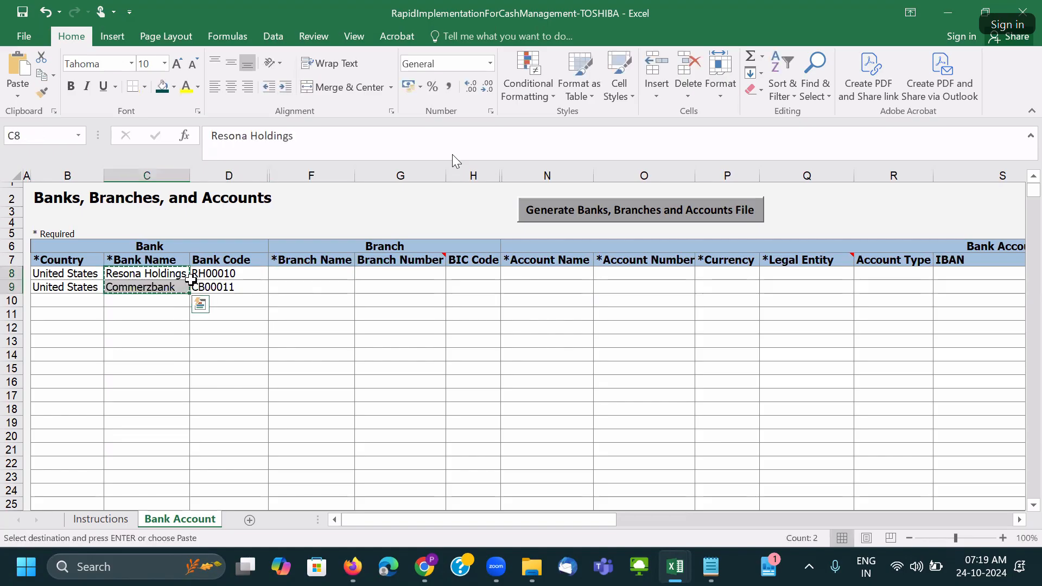
{"action": "left_click", "coordinate": [289, 269]}
{"action": "key", "text": "ctrl+v"}
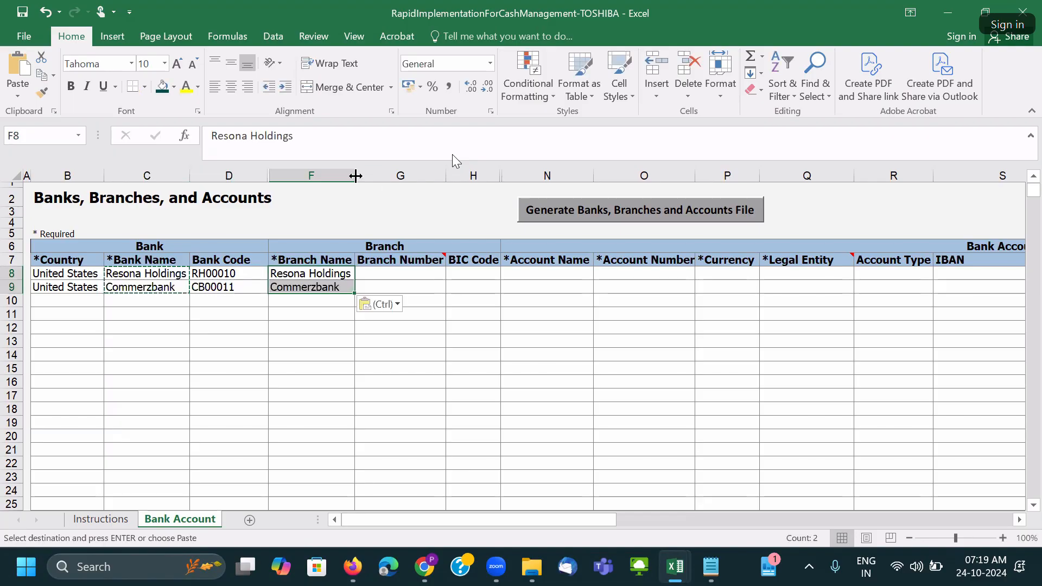
{"action": "double_click", "coordinate": [355, 175]}
{"action": "key", "text": "Escape"}
{"action": "key", "text": "ctrl+d"}
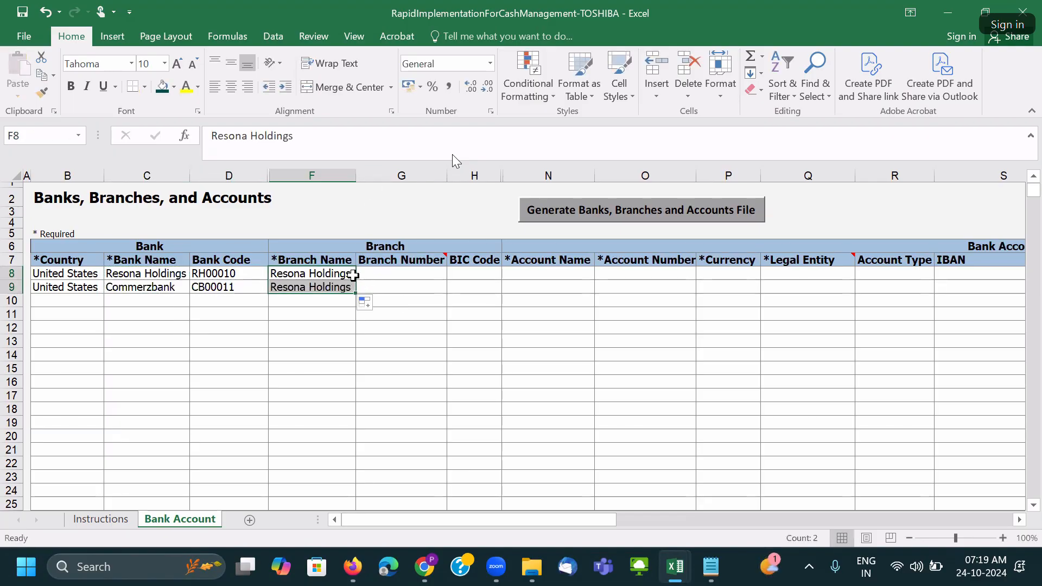
{"action": "key", "text": "ctrl+z"}
{"action": "left_click", "coordinate": [370, 295]}
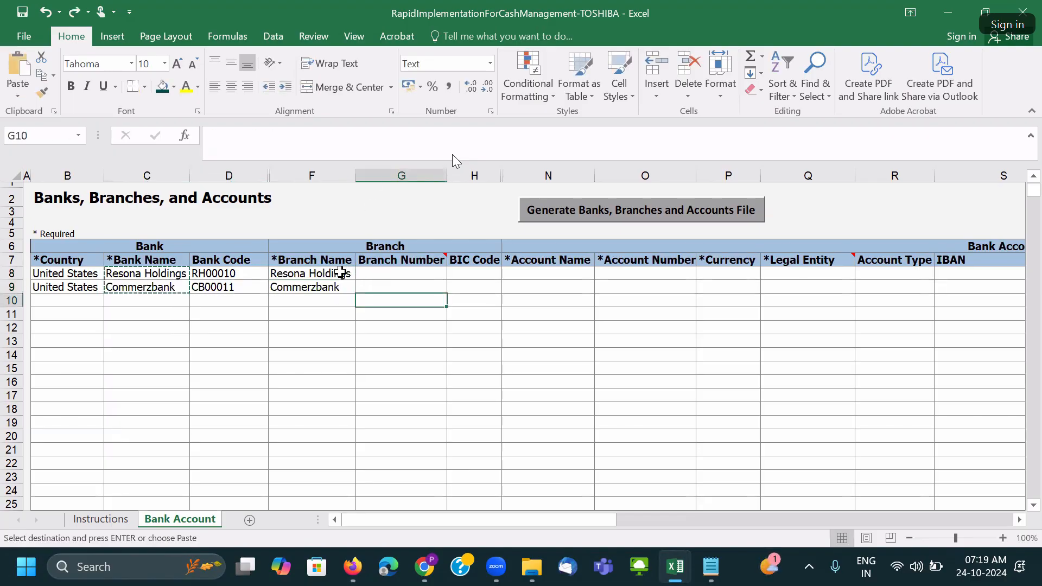
Append city suffixes to make Resona Holdings_New York and Commerzbank_Washington.
{"action": "left_click", "coordinate": [341, 274]}
{"action": "left_click", "coordinate": [338, 138]}
{"action": "type", "text": "_NY"}
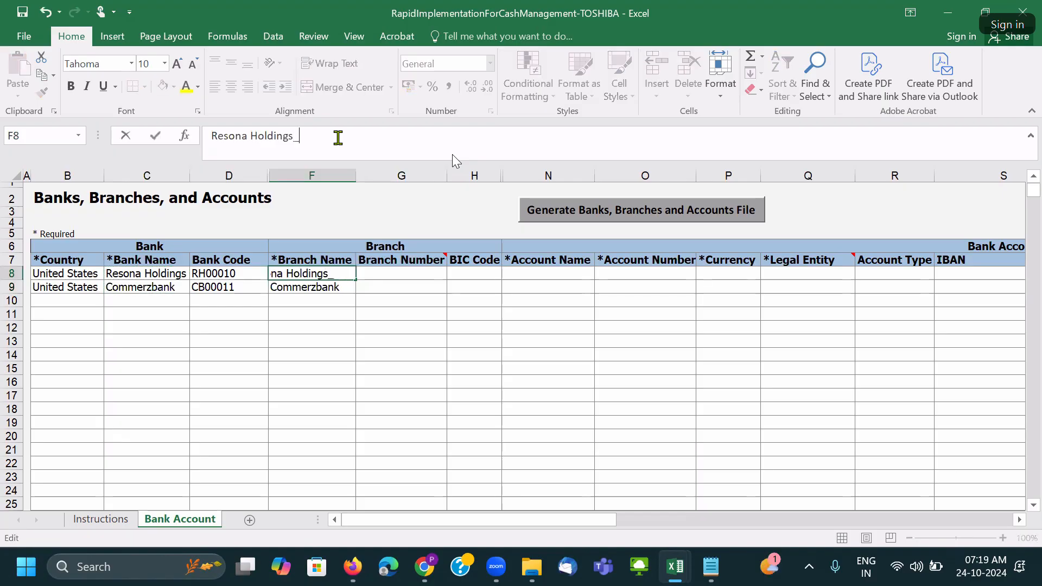
{"action": "left_click", "coordinate": [340, 286]}
{"action": "left_click", "coordinate": [345, 148]}
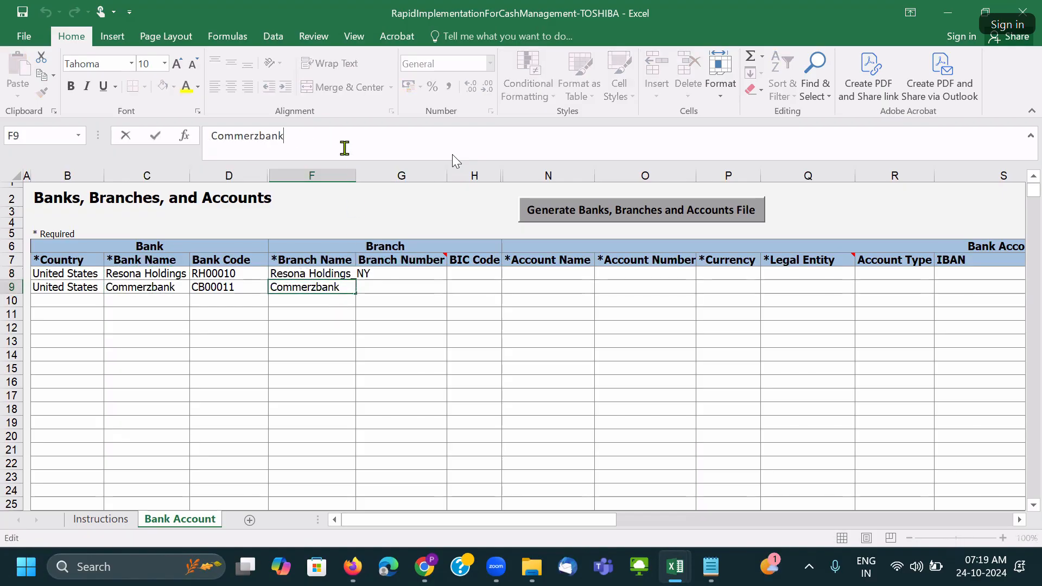
{"action": "type", "text": "_NY"}
{"action": "key", "text": "Tab"}
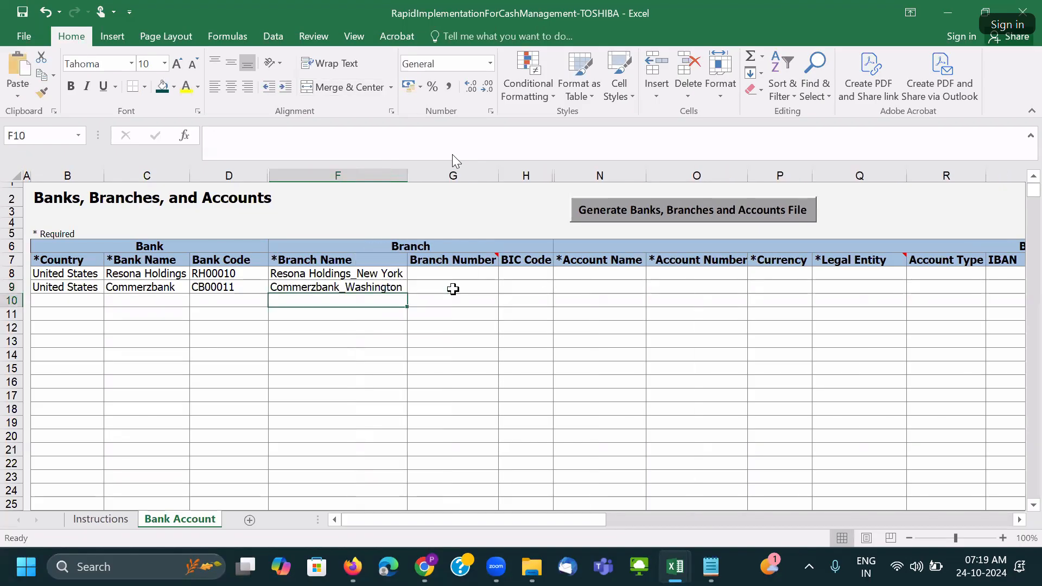
{"action": "left_click", "coordinate": [456, 270]}
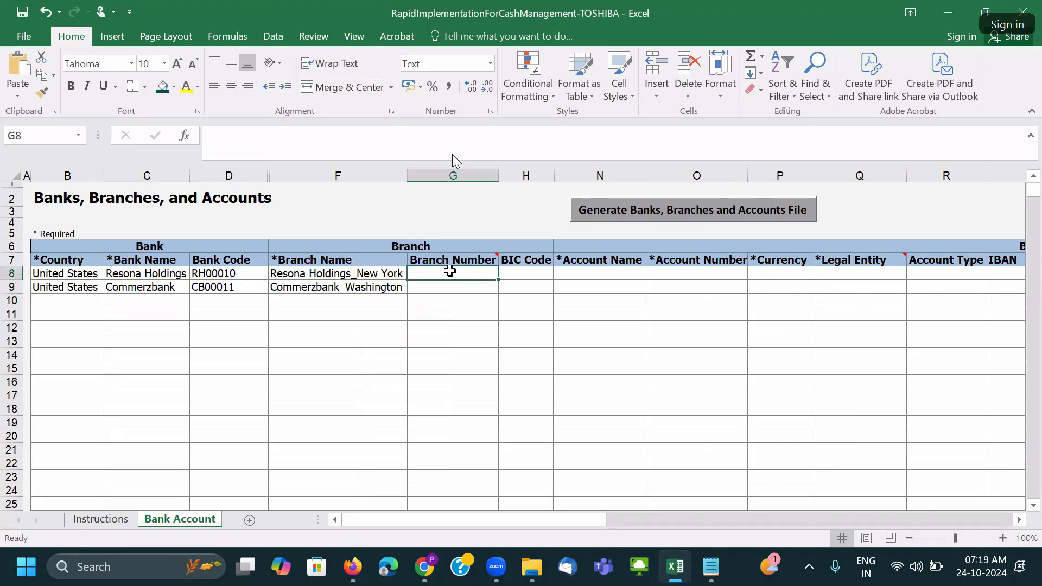
{"action": "left_click", "coordinate": [425, 565]}
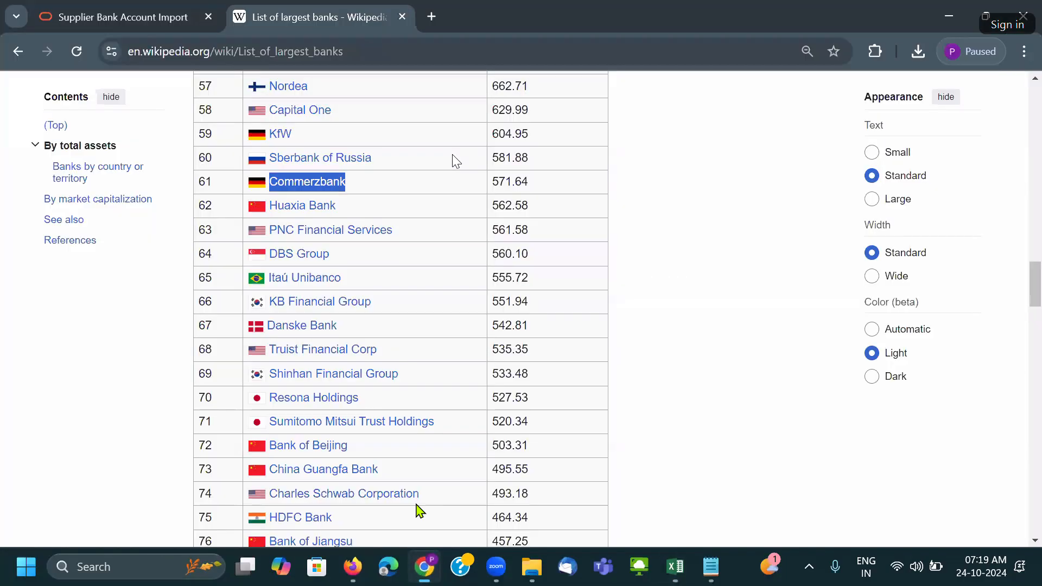
Search Google for HSBC's routing number and paste 022000020 into Branch Number G8.
{"action": "left_click", "coordinate": [439, 21]}
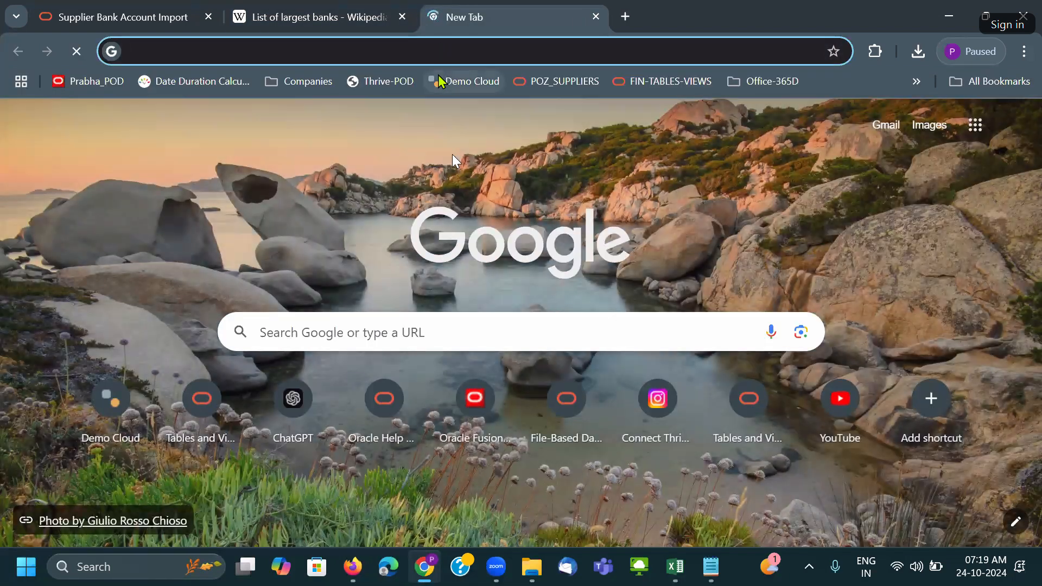
{"action": "type", "text": "hsbc r"}
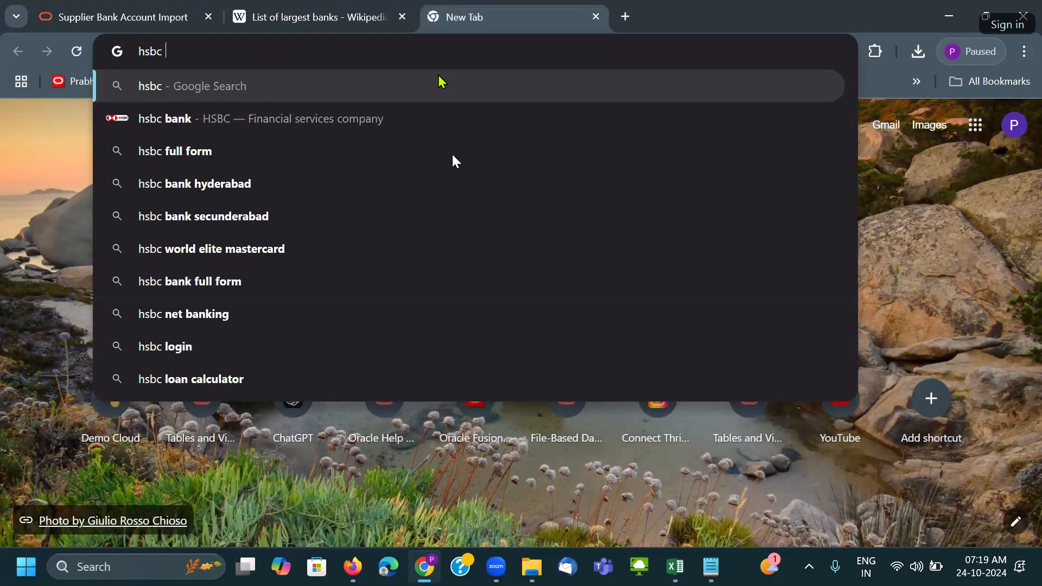
{"action": "type", "text": "out"}
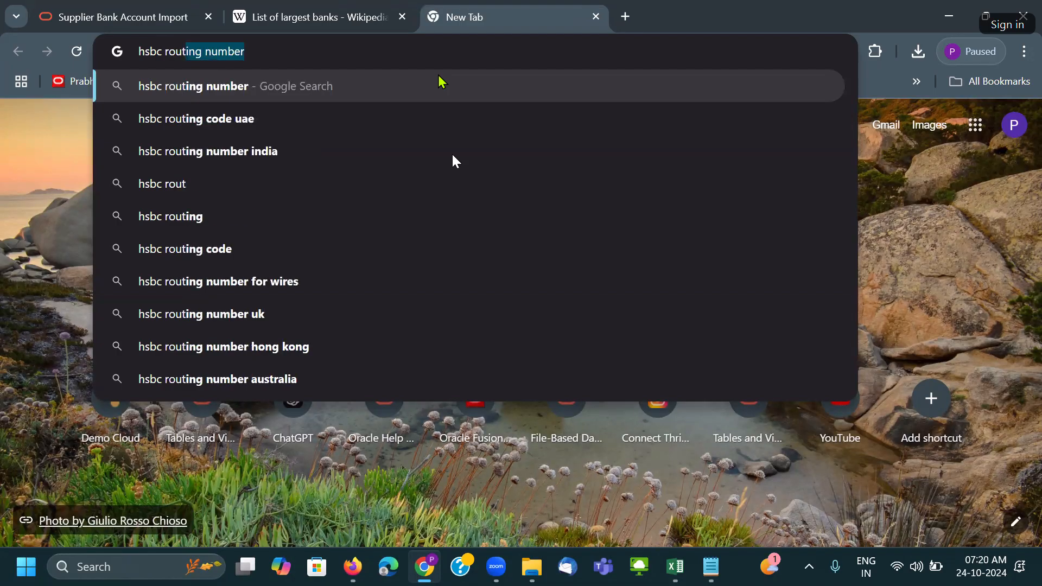
{"action": "key", "text": "Return"}
{"action": "scroll", "coordinate": [347, 315], "scroll_direction": "down", "scroll_amount": 4}
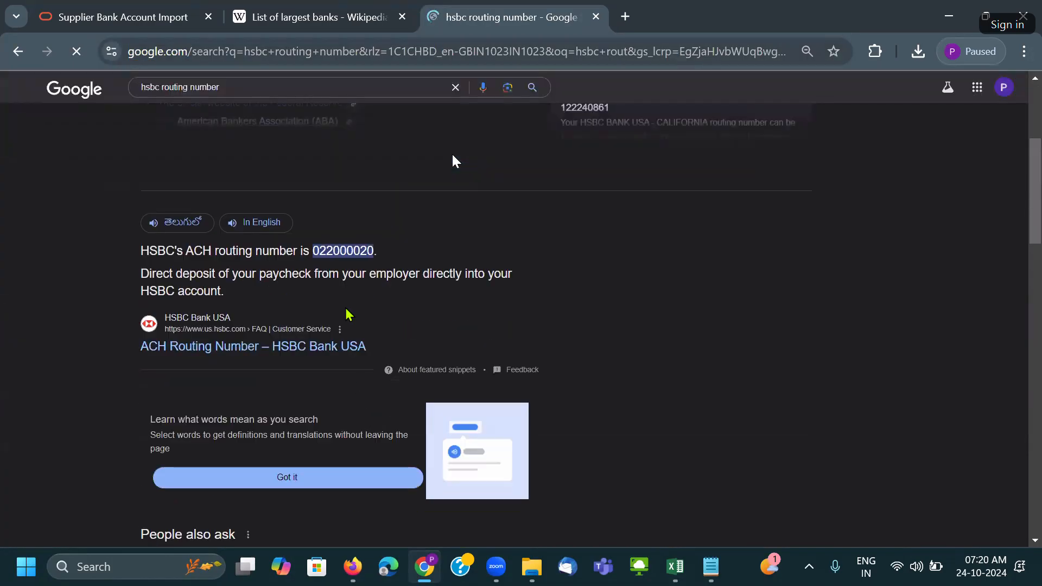
{"action": "double_click", "coordinate": [342, 251]}
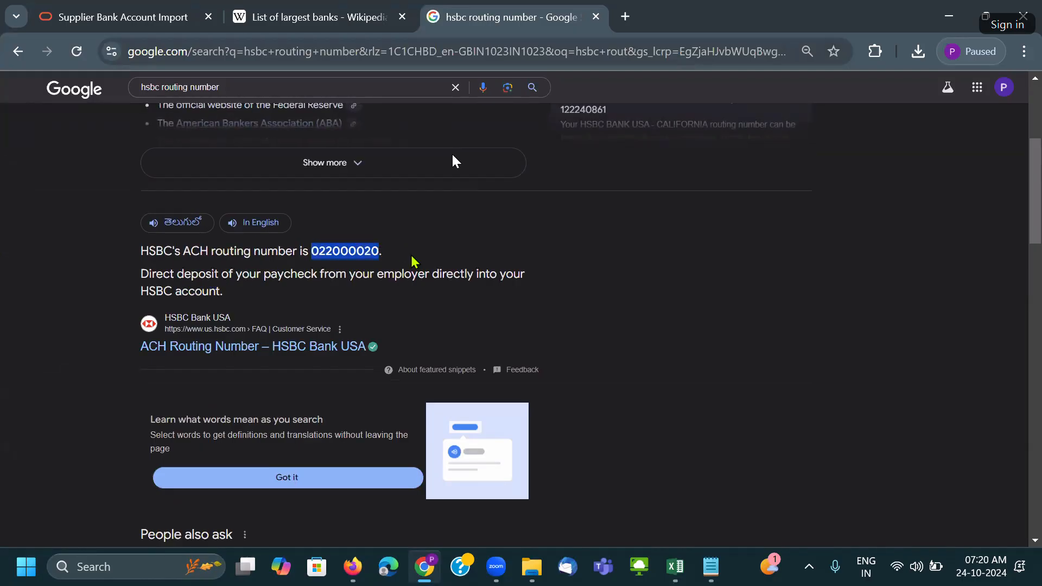
{"action": "key", "text": "alt+Tab"}
{"action": "double_click", "coordinate": [440, 275]}
{"action": "key", "text": "ctrl+v"}
Copy branch number 022000020 from G8 into G9 and move past BIC Code.
{"action": "key", "text": "Tab"}
{"action": "left_click", "coordinate": [457, 275]}
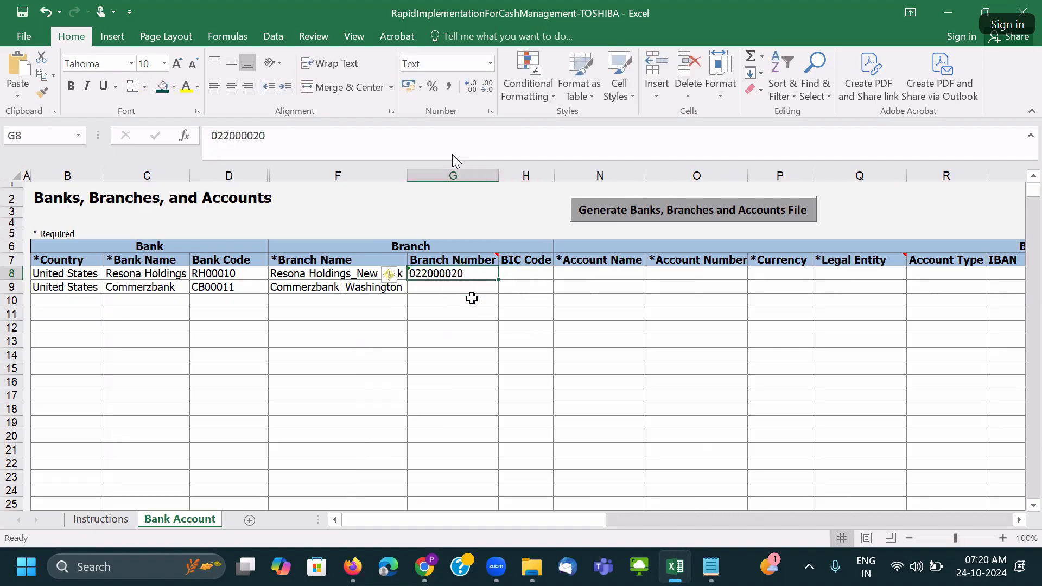
{"action": "key", "text": "ctrl+c"}
{"action": "left_click", "coordinate": [441, 287]}
{"action": "key", "text": "ctrl+v"}
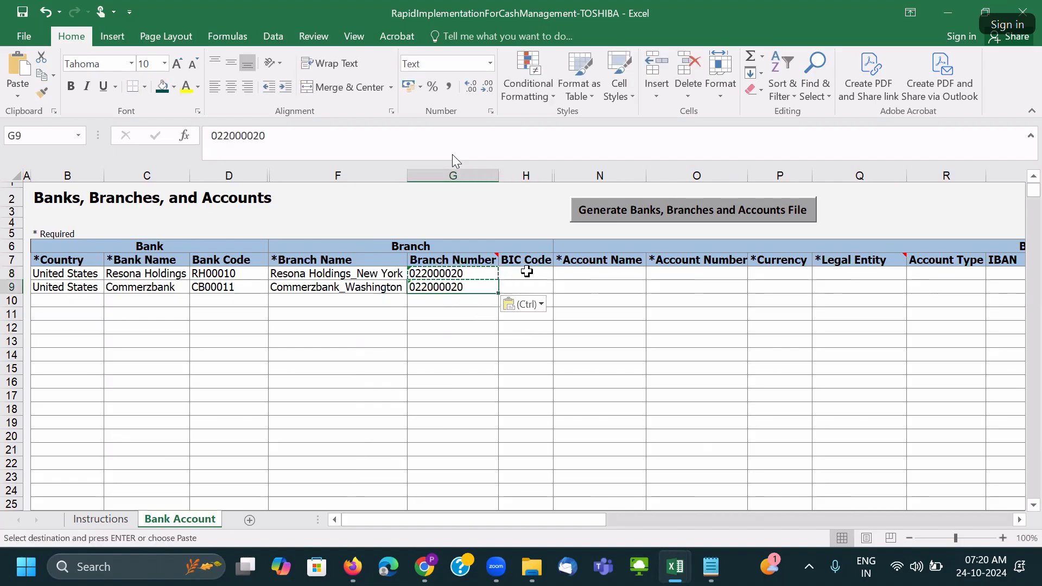
{"action": "left_click", "coordinate": [527, 273]}
{"action": "key", "text": "Tab"}
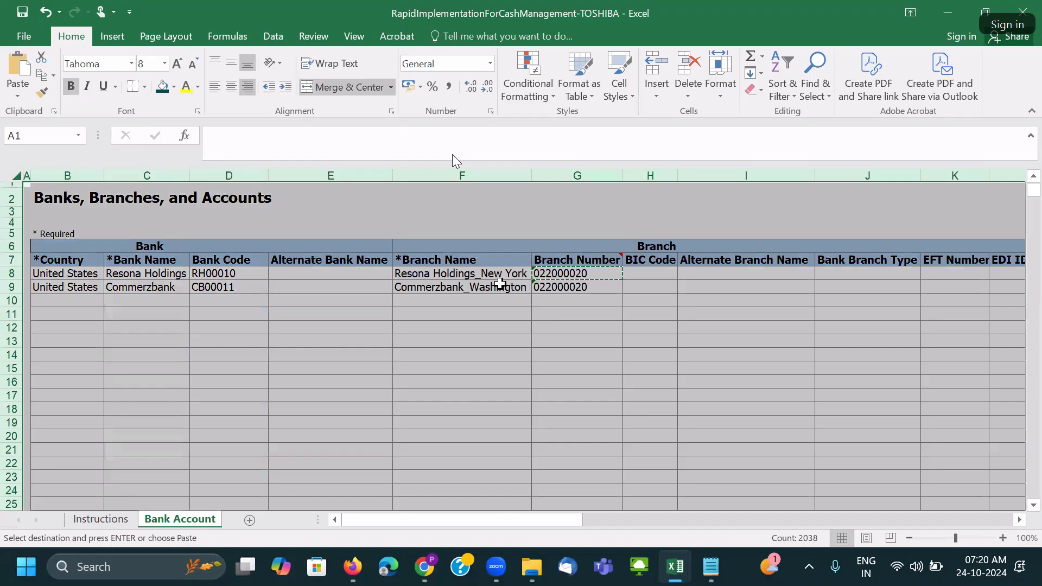
Reveal the hidden columns and set Bank Branch Type to OTHER in both rows.
{"action": "left_click", "coordinate": [500, 287]}
{"action": "key", "text": "Escape"}
{"action": "left_click", "coordinate": [510, 298]}
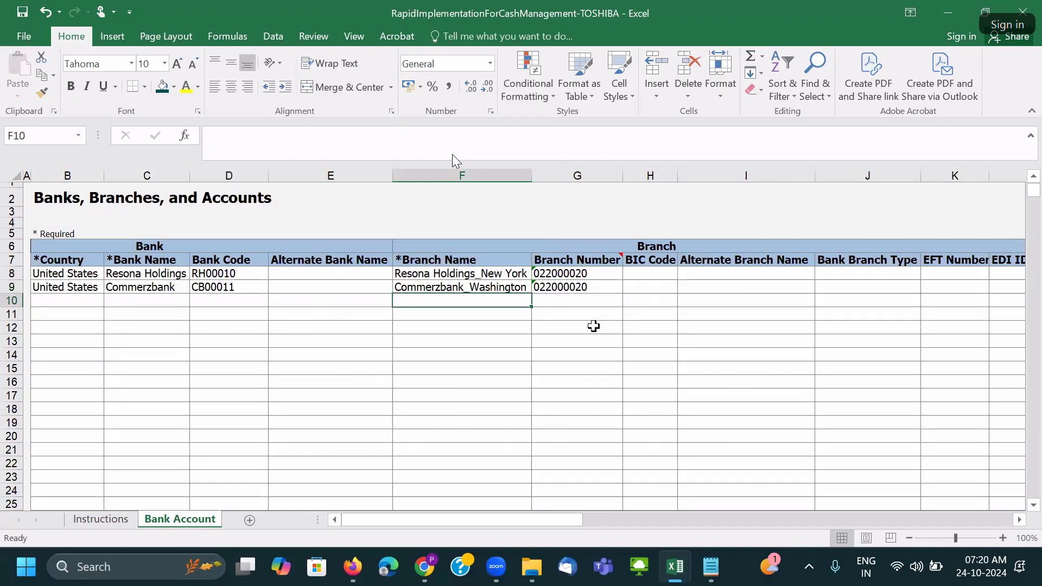
{"action": "scroll", "coordinate": [319, 302], "scroll_direction": "down", "scroll_amount": 1}
{"action": "left_click", "coordinate": [614, 261]}
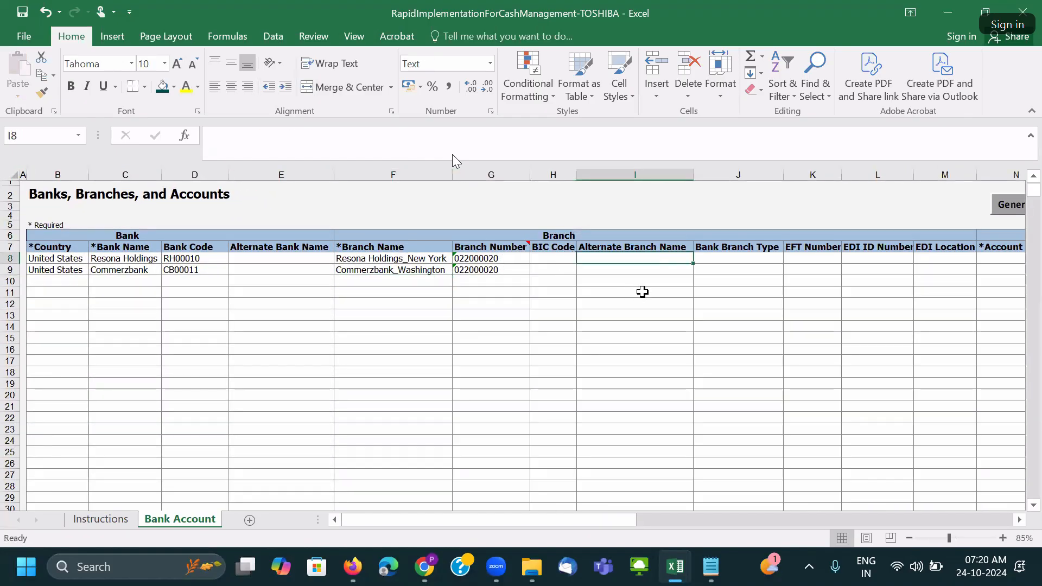
{"action": "key", "text": "Right"}
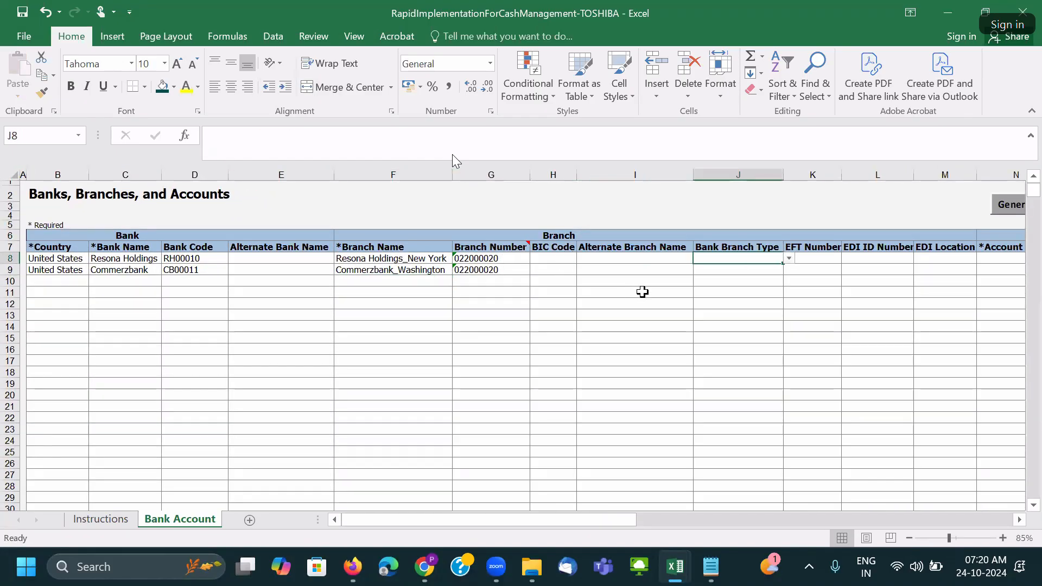
{"action": "left_click", "coordinate": [788, 259]}
{"action": "left_click", "coordinate": [759, 287]}
{"action": "key", "text": "ctrl+c"}
{"action": "left_click", "coordinate": [743, 269]}
{"action": "key", "text": "ctrl+v"}
Copy bank names Resona Holdings and Commerzbank into the two Account Name cells.
{"action": "left_click", "coordinate": [812, 259]}
{"action": "key", "text": "Right"}
{"action": "key", "text": "Right"}
{"action": "key", "text": "Right"}
{"action": "key", "text": "Right"}
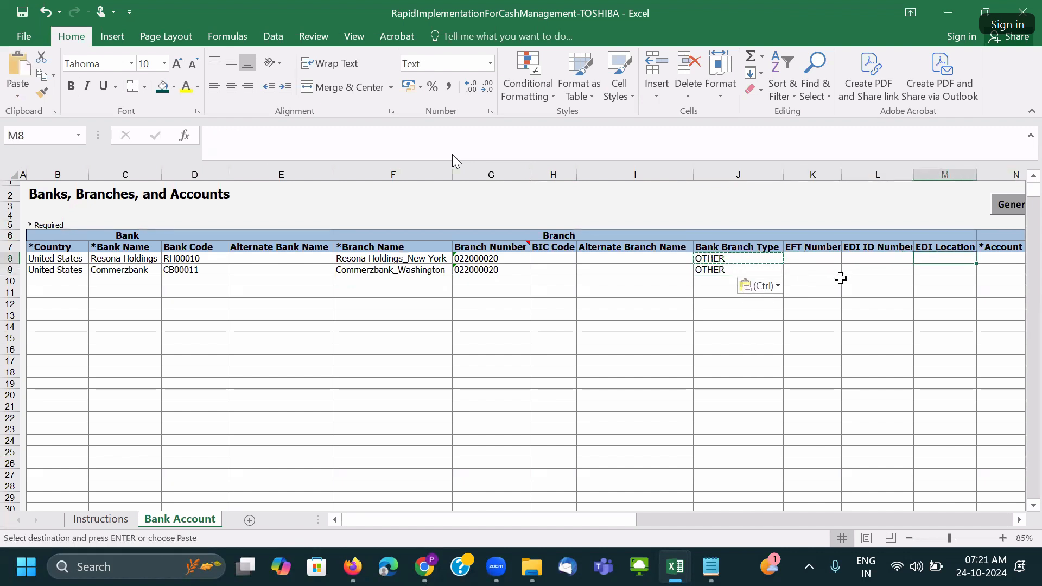
{"action": "key", "text": "Left"}
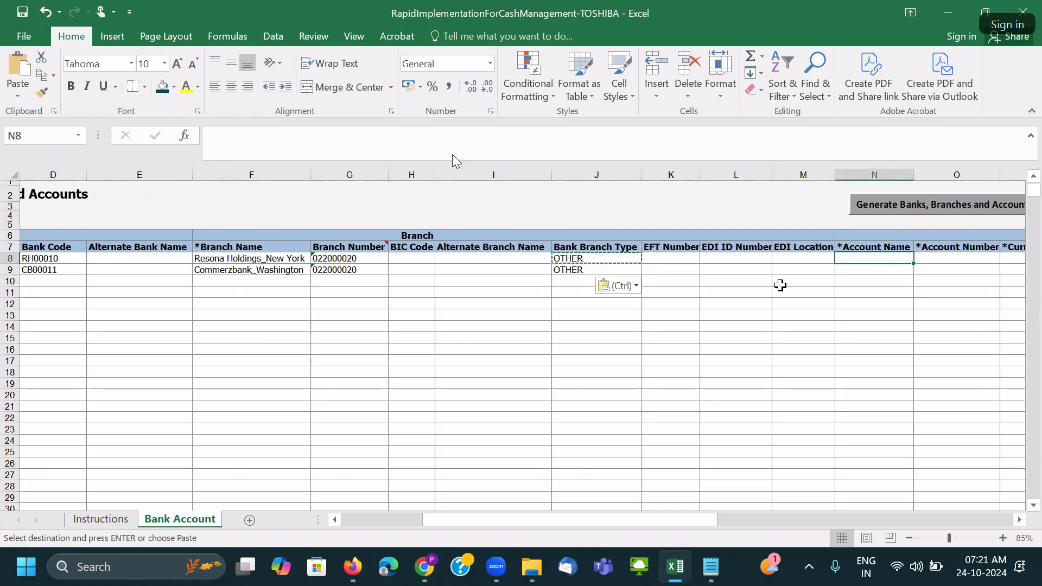
{"action": "type", "text": "TOSHIBA"}
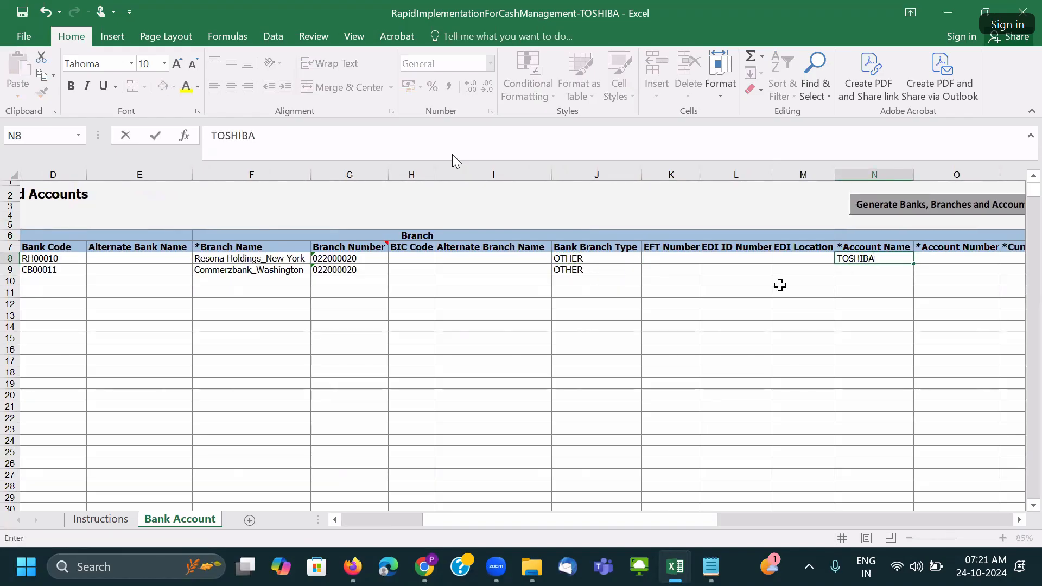
{"action": "left_click_drag", "start_coordinate": [212, 260], "coordinate": [214, 267]}
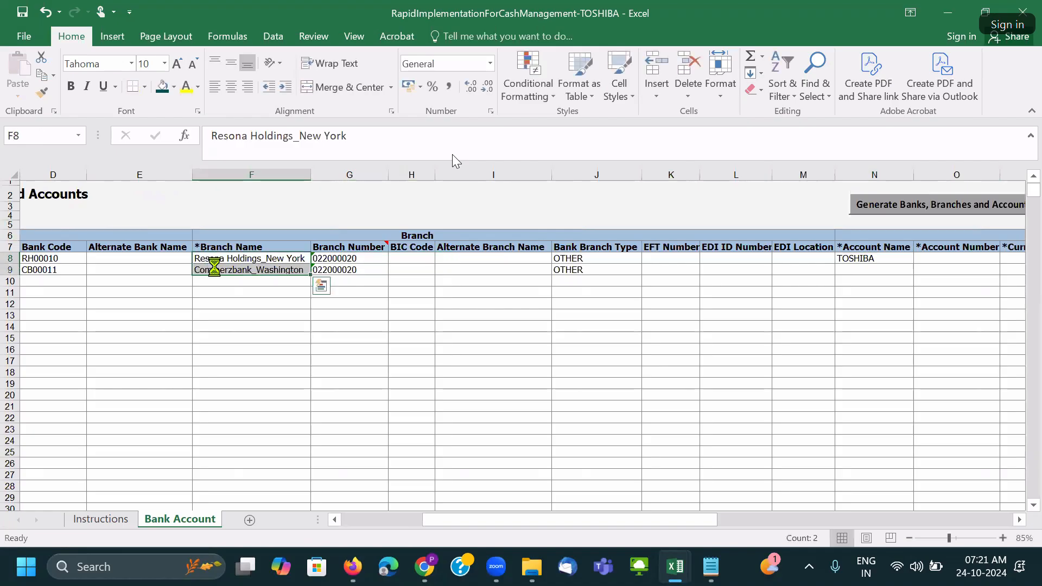
{"action": "key", "text": "ctrl+c"}
{"action": "left_click", "coordinate": [81, 259]}
{"action": "key", "text": "Left"}
{"action": "key", "text": "Left"}
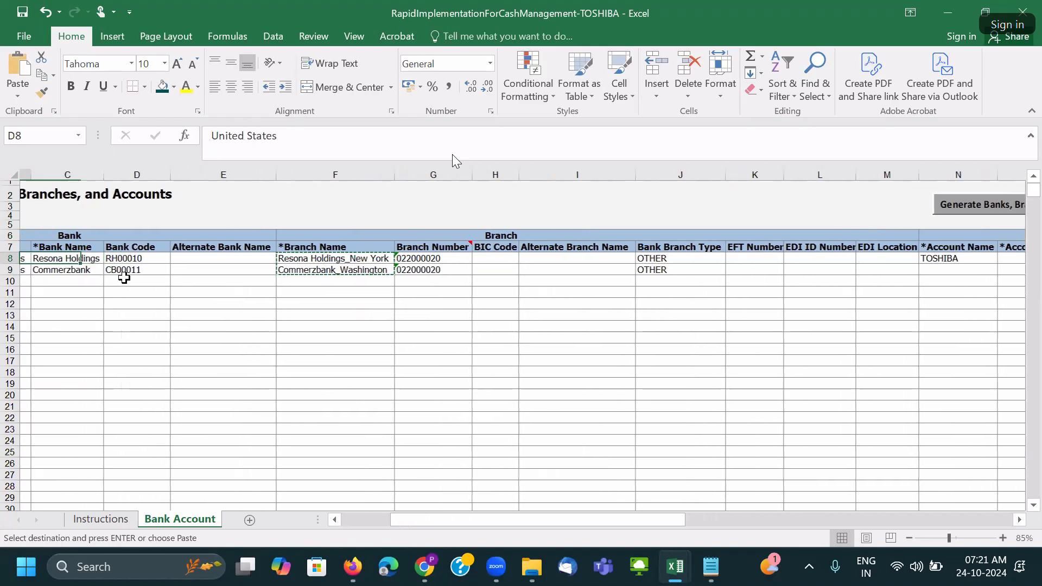
{"action": "left_click_drag", "start_coordinate": [118, 259], "coordinate": [120, 270]}
{"action": "key", "text": "ctrl+c"}
{"action": "left_click", "coordinate": [730, 260]}
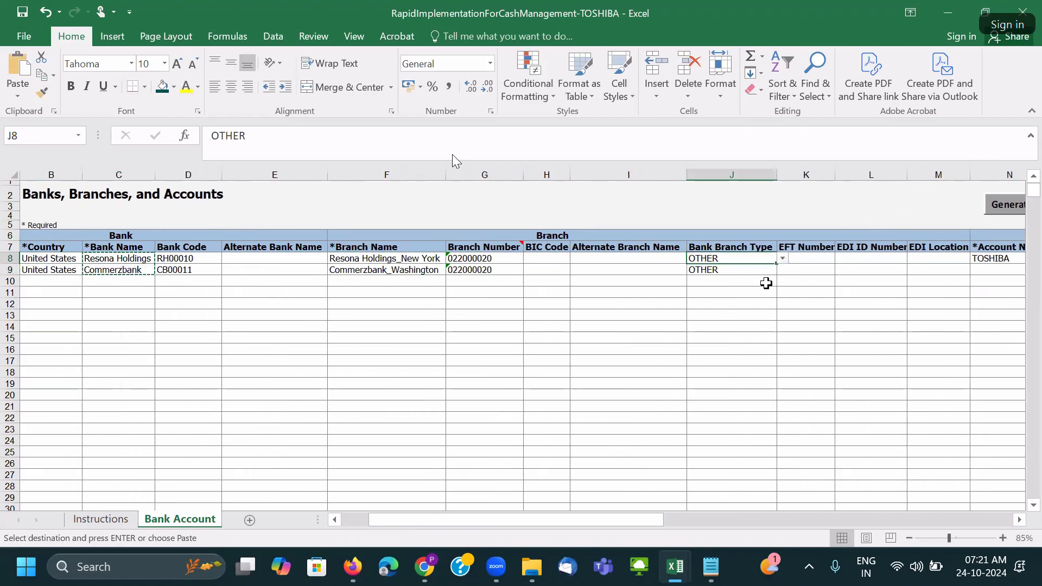
{"action": "key", "text": "Right"}
{"action": "key", "text": "Right"}
{"action": "key", "text": "Right"}
{"action": "key", "text": "Right"}
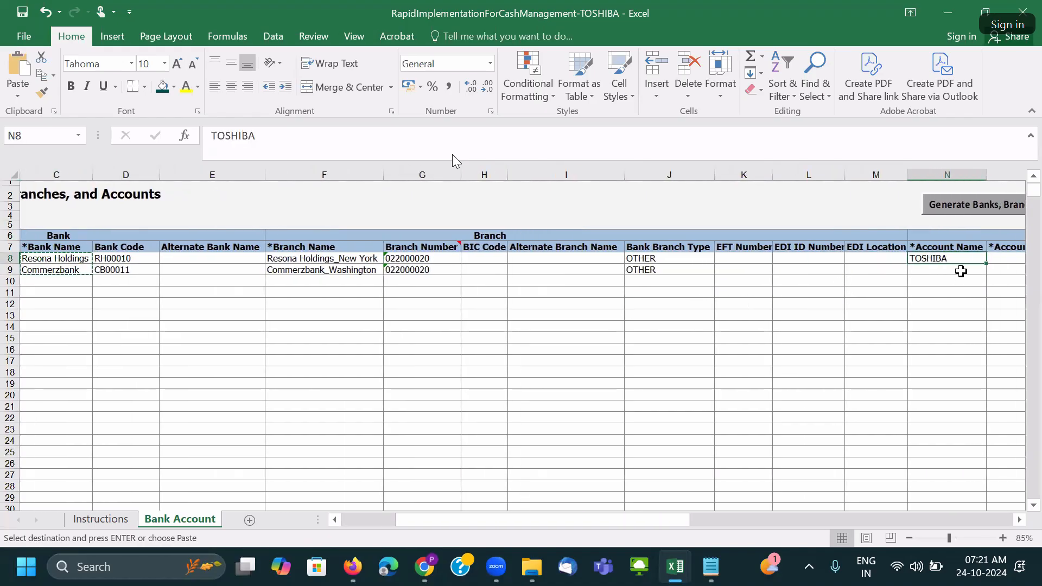
{"action": "key", "text": "ctrl+v"}
Prefix both account names with 'TOSHIBA - ' to read TOSHIBA - Resona Holdings and TOSHIBA - Commerzbank.
{"action": "left_click", "coordinate": [211, 136]}
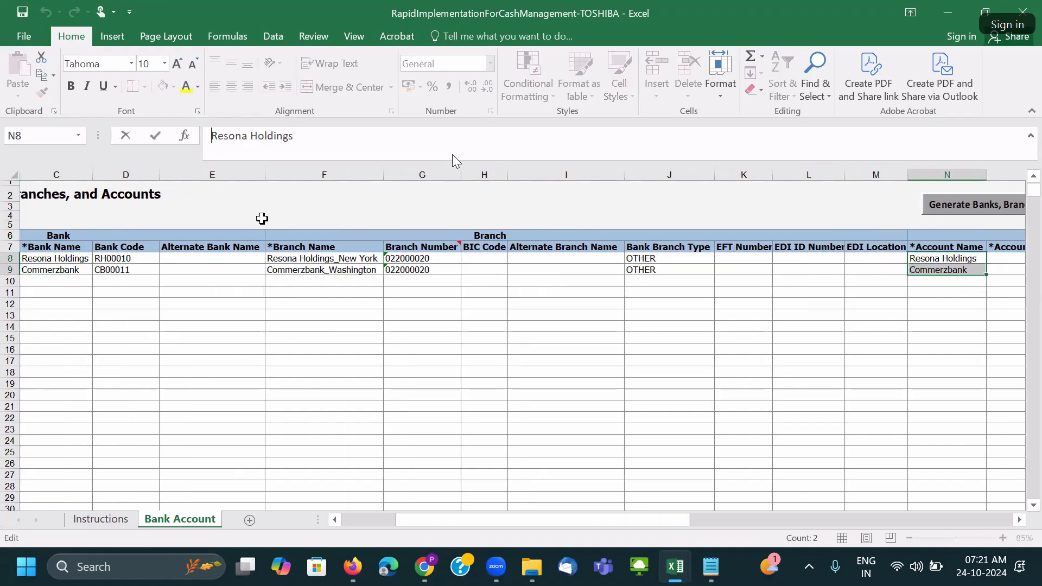
{"action": "type", "text": "TOSHIBA"}
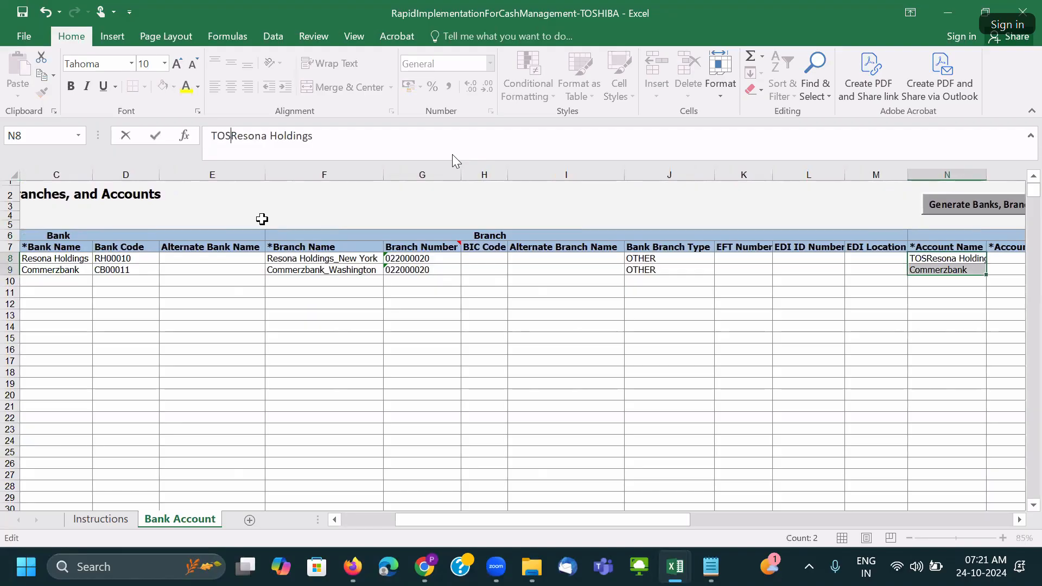
{"action": "type", "text": " -"}
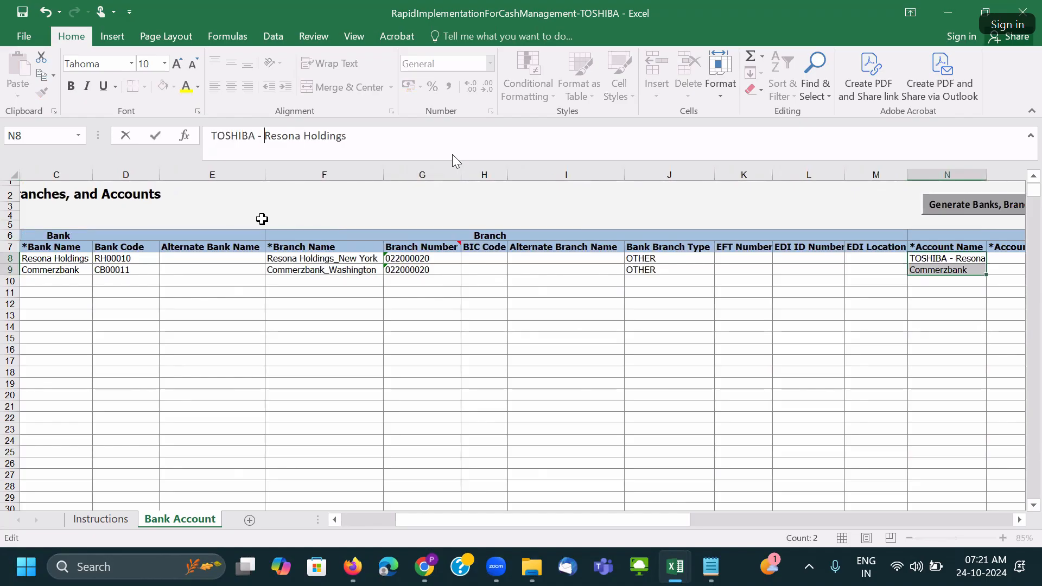
{"action": "left_click", "coordinate": [930, 273]}
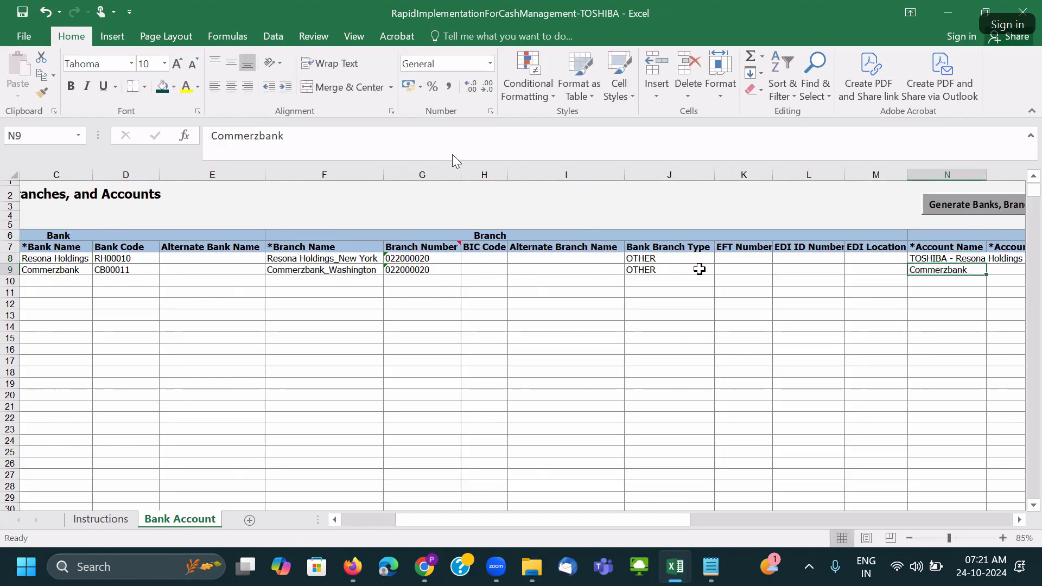
{"action": "left_click", "coordinate": [211, 136]}
{"action": "type", "text": "TOSHIBA -"}
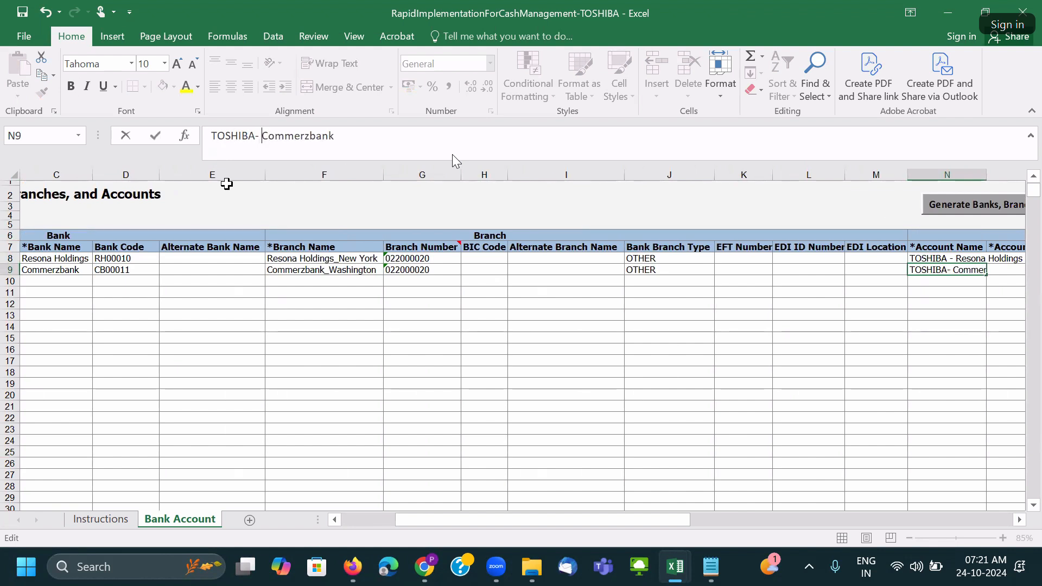
{"action": "key", "text": "Left"}
{"action": "key", "text": "Left"}
{"action": "key", "text": "Tab"}
{"action": "key", "text": "Tab"}
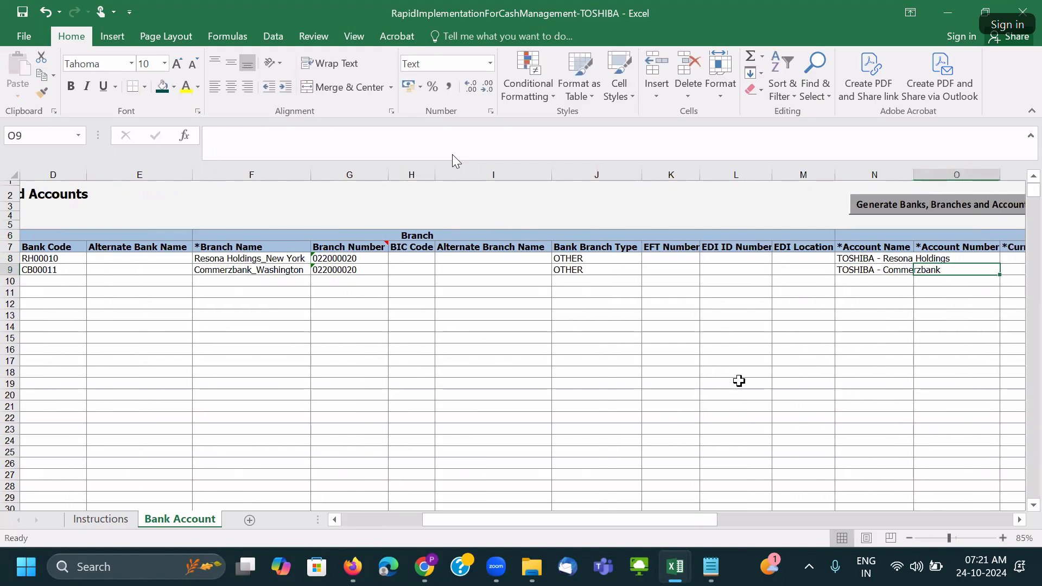
{"action": "left_click", "coordinate": [843, 259]}
{"action": "key", "text": "Tab"}
{"action": "key", "text": "Tab"}
{"action": "left_click", "coordinate": [815, 258]}
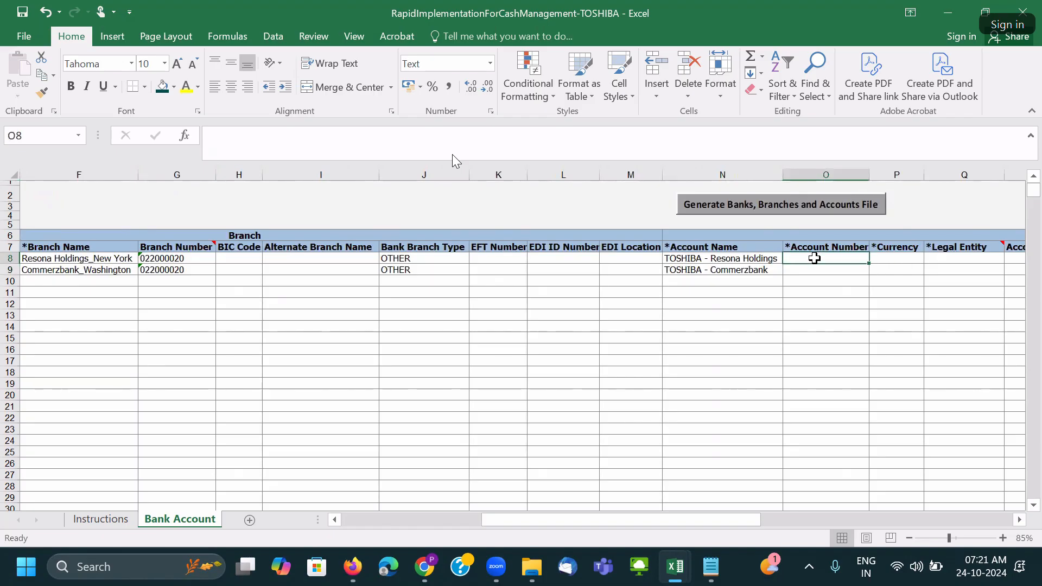
{"action": "type", "text": "4567898765445"}
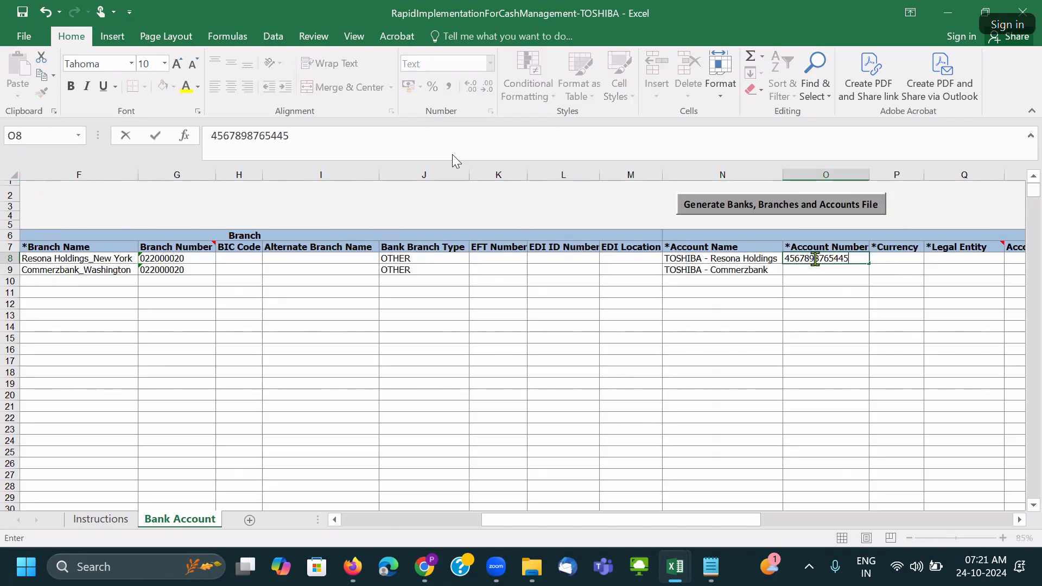
{"action": "left_click", "coordinate": [812, 271]}
{"action": "type", "text": "9"}
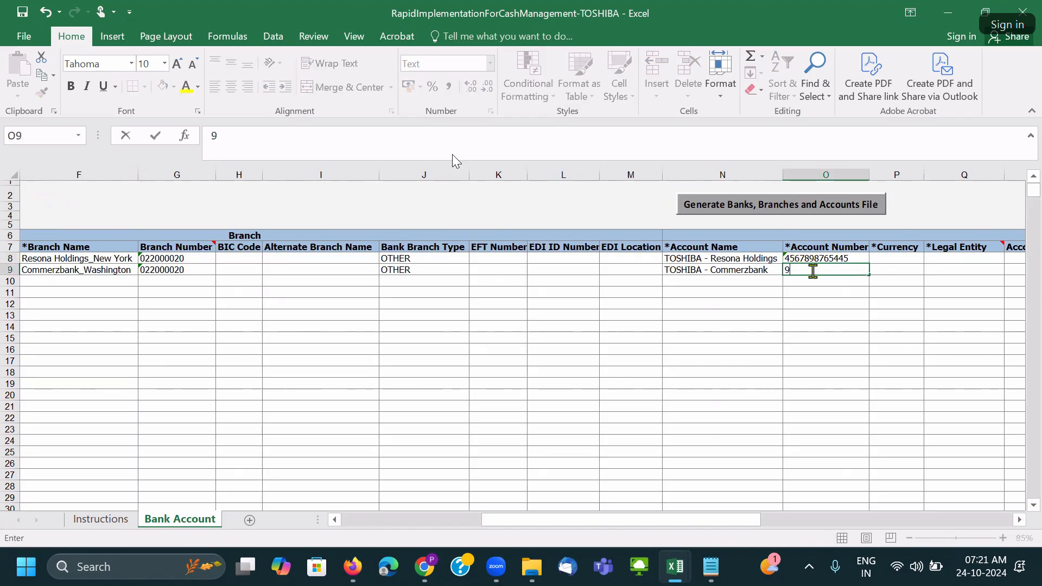
{"action": "type", "text": "876543245567"}
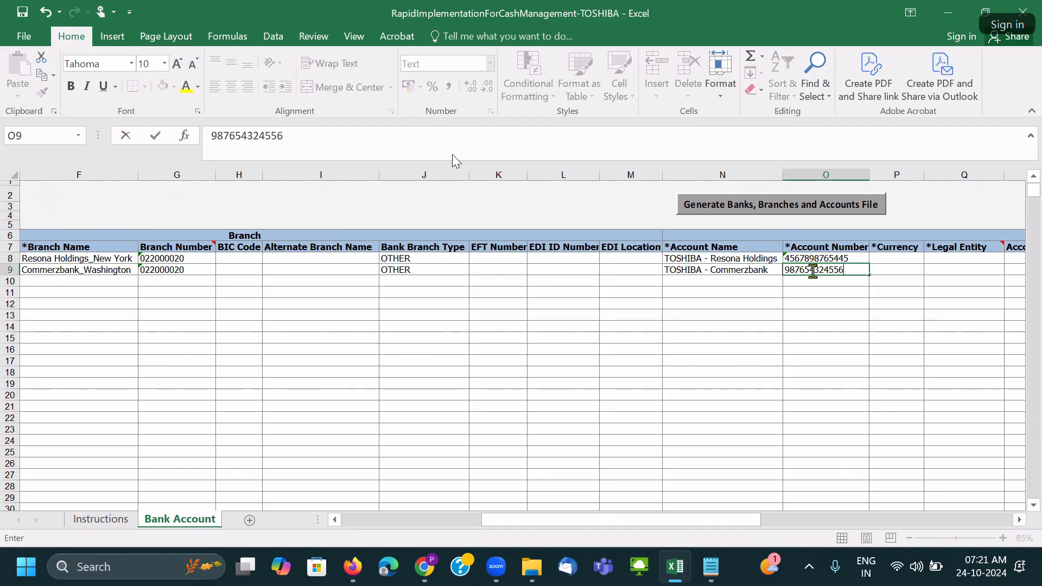
{"action": "key", "text": "Tab"}
Set Currency to USD for both rows.
{"action": "left_click", "coordinate": [930, 270]}
{"action": "left_click", "coordinate": [893, 279]}
{"action": "left_click", "coordinate": [922, 260]}
{"action": "left_click", "coordinate": [929, 259]}
{"action": "left_click", "coordinate": [874, 268]}
{"action": "key", "text": "Tab"}
{"action": "key", "text": "Tab"}
{"action": "key", "text": "Tab"}
{"action": "left_click", "coordinate": [778, 263]}
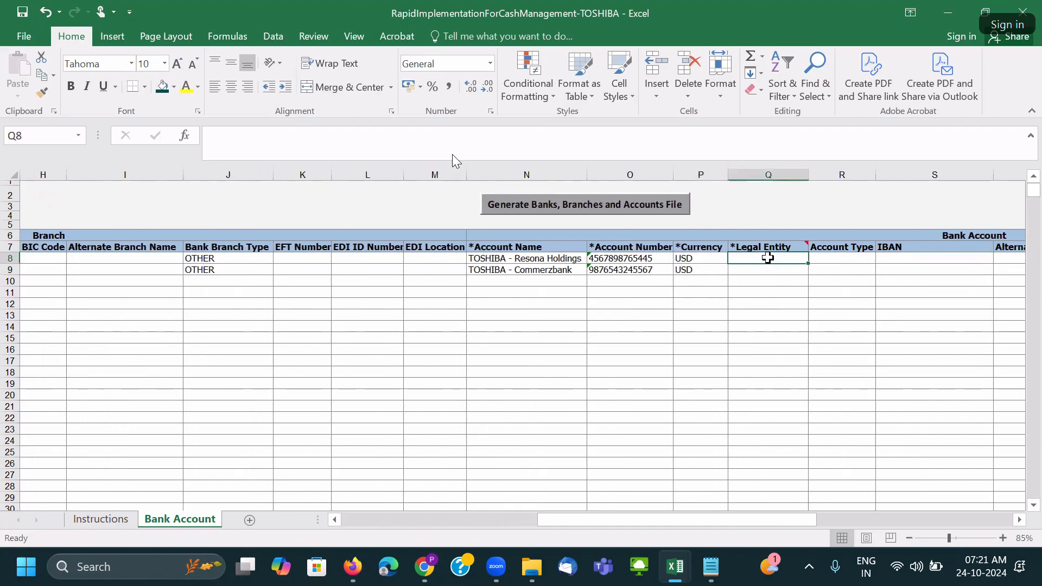
In Oracle Fusion, search Manage Bank Accounts for PNC and open the PNC BANK - TOSHIBA - US account.
{"action": "mouse_move", "coordinate": [434, 576]}
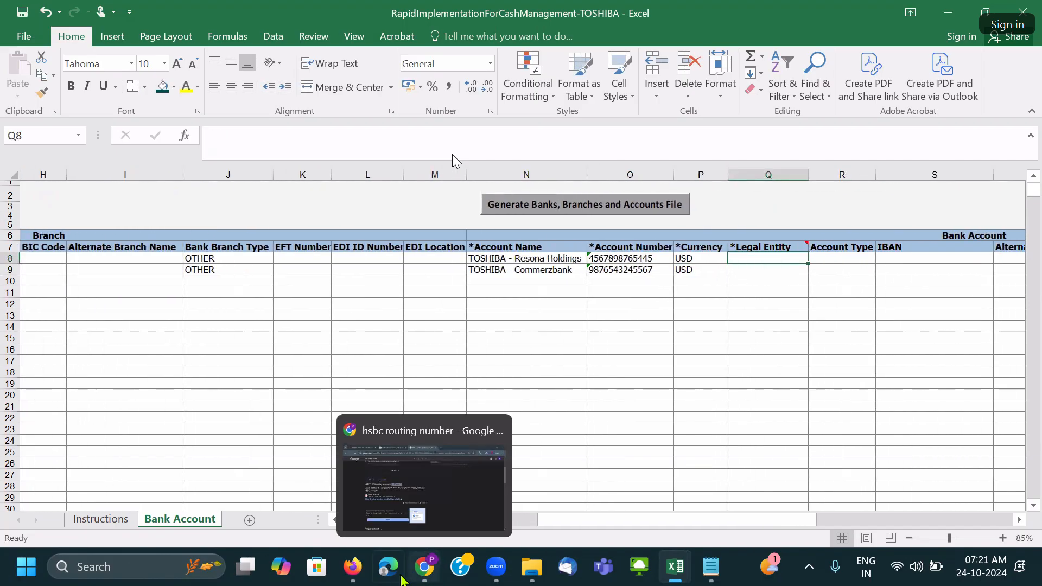
{"action": "mouse_move", "coordinate": [357, 572]}
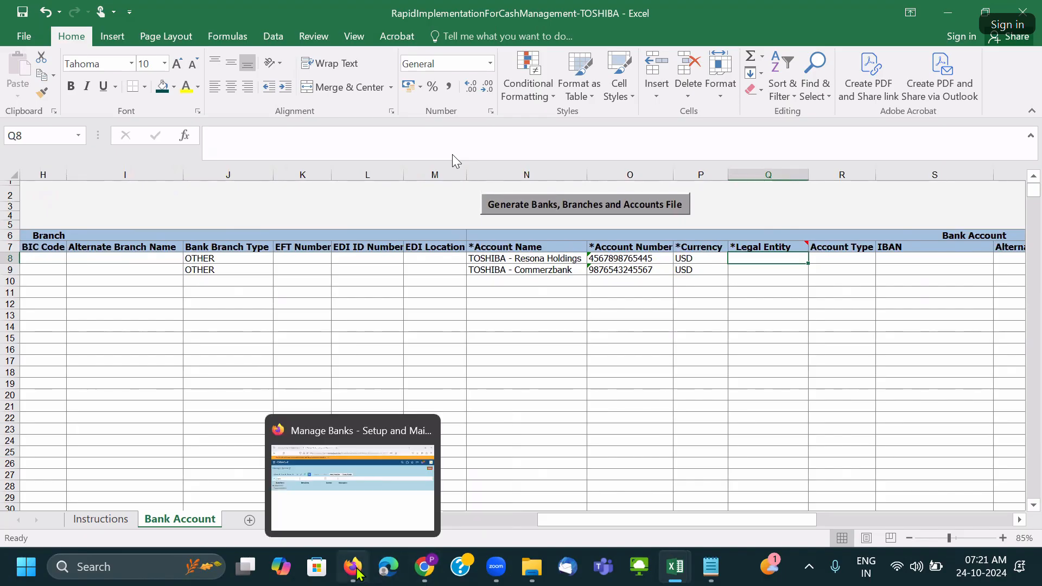
{"action": "left_click", "coordinate": [360, 477]}
{"action": "left_click", "coordinate": [1013, 150]}
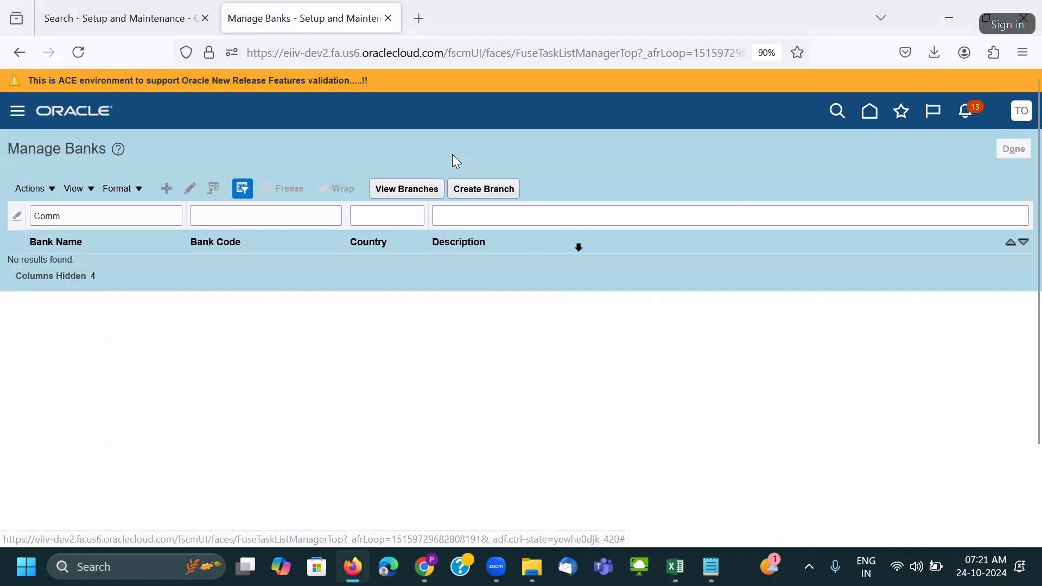
{"action": "left_click", "coordinate": [483, 364]}
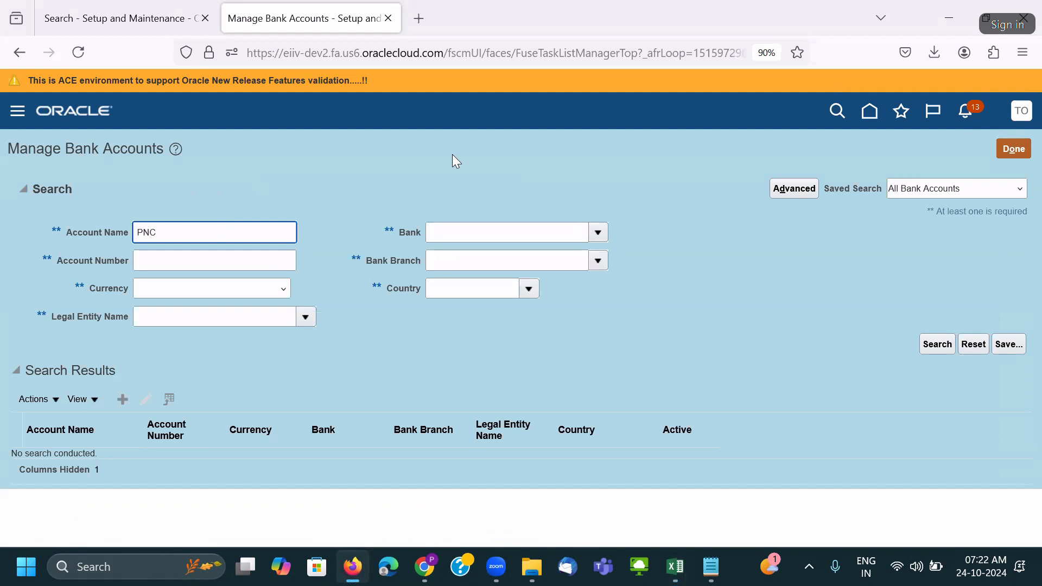
{"action": "key", "text": "Return"}
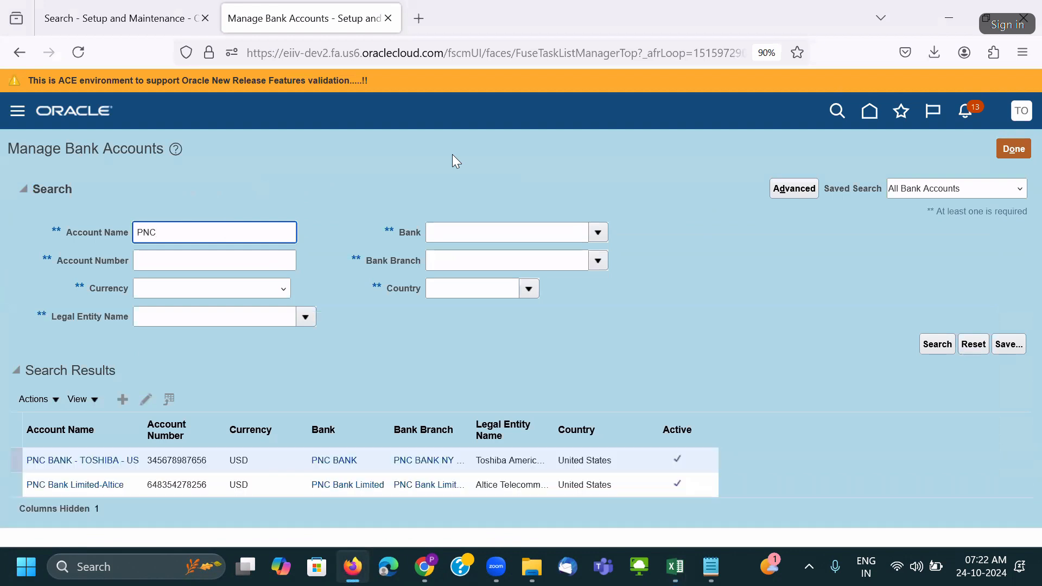
{"action": "left_click", "coordinate": [165, 459]}
{"action": "left_click", "coordinate": [145, 402]}
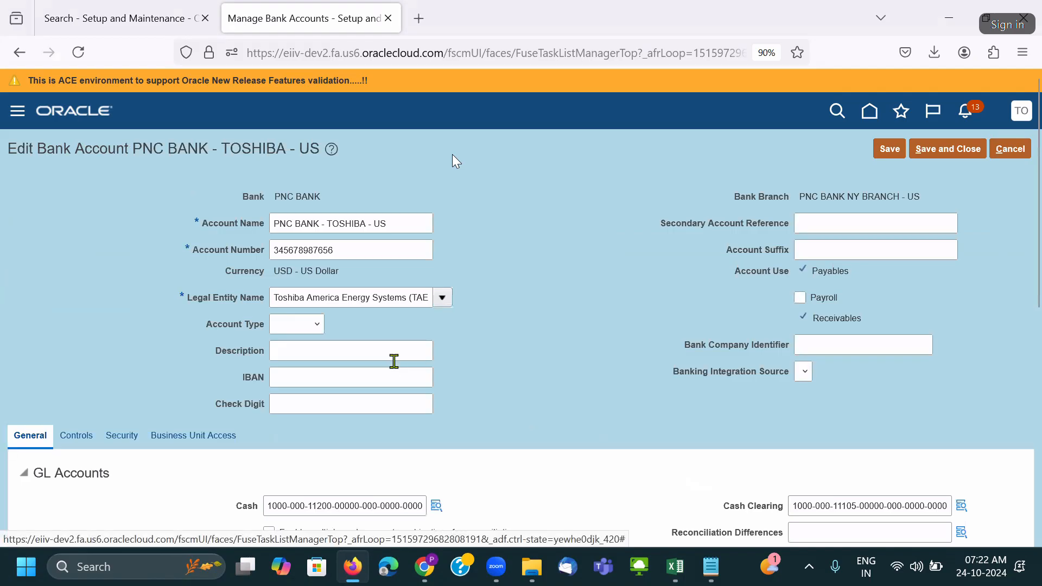
Copy legal entity Toshiba America Energy Systems (TAES) into both Excel Legal Entity cells.
{"action": "left_click", "coordinate": [369, 293]}
{"action": "key", "text": "ctrl+c"}
{"action": "key", "text": "alt+Tab"}
{"action": "key", "text": "ctrl+v"}
{"action": "left_click", "coordinate": [758, 272]}
{"action": "key", "text": "ctrl+v"}
Autofit the Legal Entity column and set both sample rows' Account Type to Other.
{"action": "double_click", "coordinate": [809, 175]}
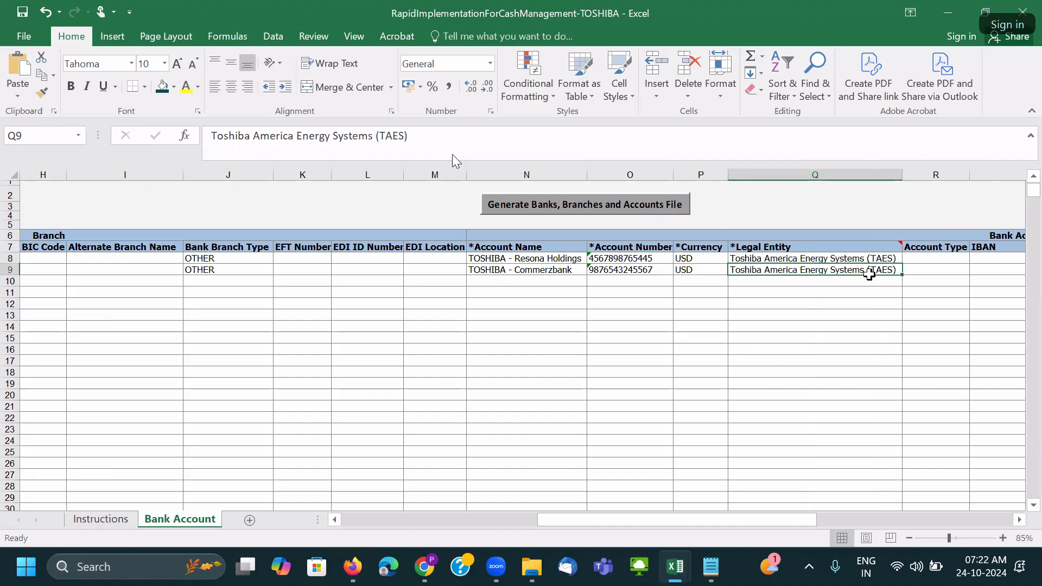
{"action": "key", "text": "Right"}
{"action": "key", "text": "Right"}
{"action": "left_click", "coordinate": [791, 257]}
{"action": "left_click", "coordinate": [812, 259]}
{"action": "left_click", "coordinate": [787, 279]}
{"action": "left_click", "coordinate": [791, 269]}
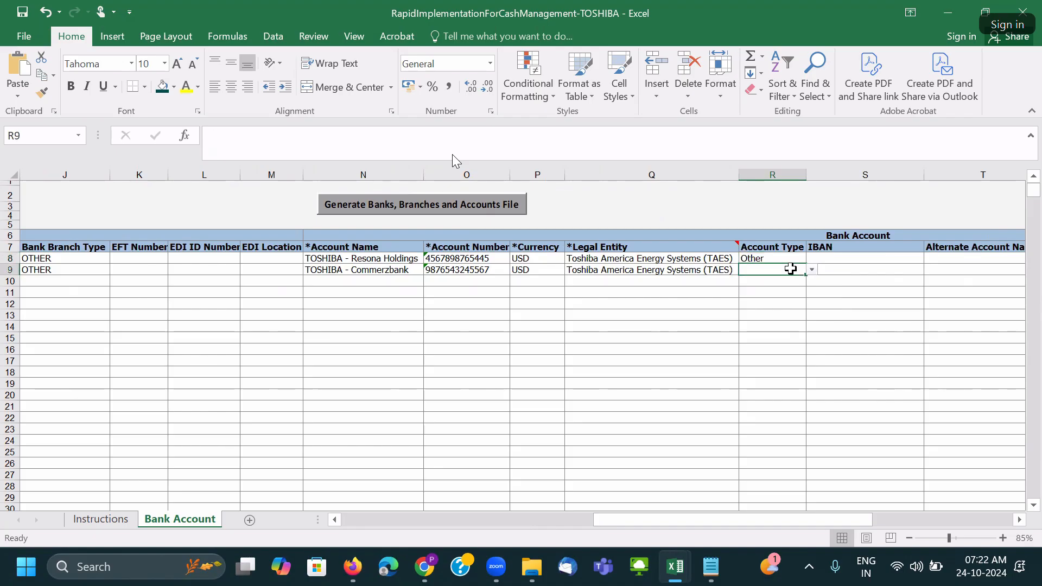
{"action": "left_click", "coordinate": [813, 274]}
{"action": "left_click", "coordinate": [786, 292]}
{"action": "key", "text": "Up"}
{"action": "key", "text": "Right"}
{"action": "key", "text": "Right"}
{"action": "key", "text": "Right"}
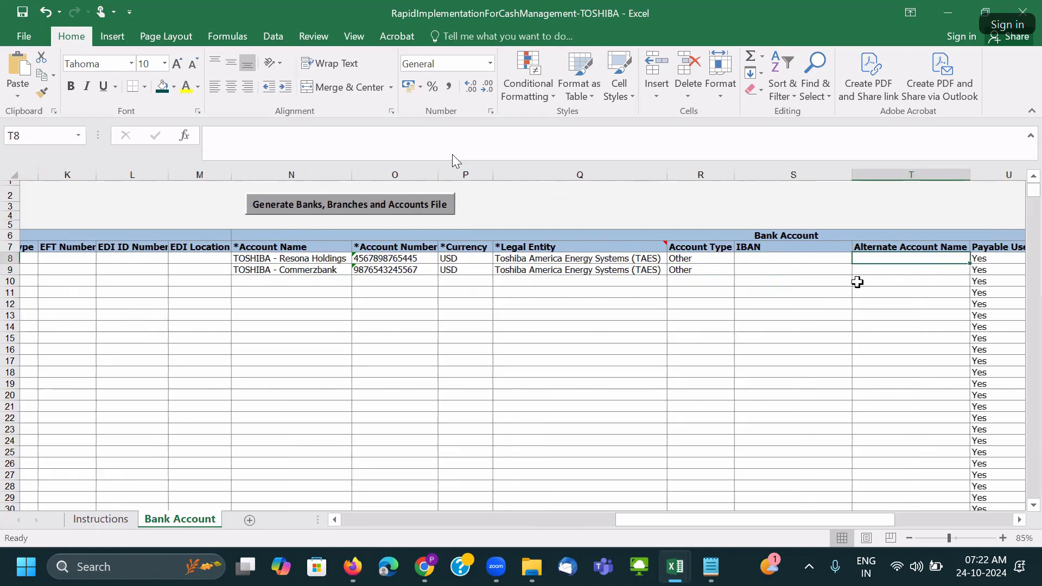
{"action": "key", "text": "Right"}
{"action": "key", "text": "Right"}
{"action": "key", "text": "Right"}
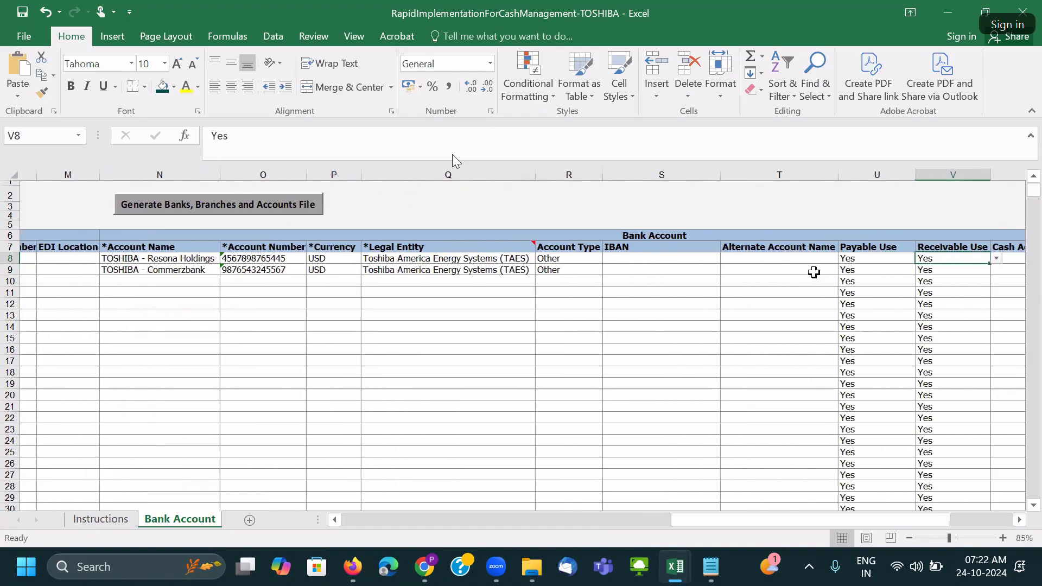
{"action": "key", "text": "Right"}
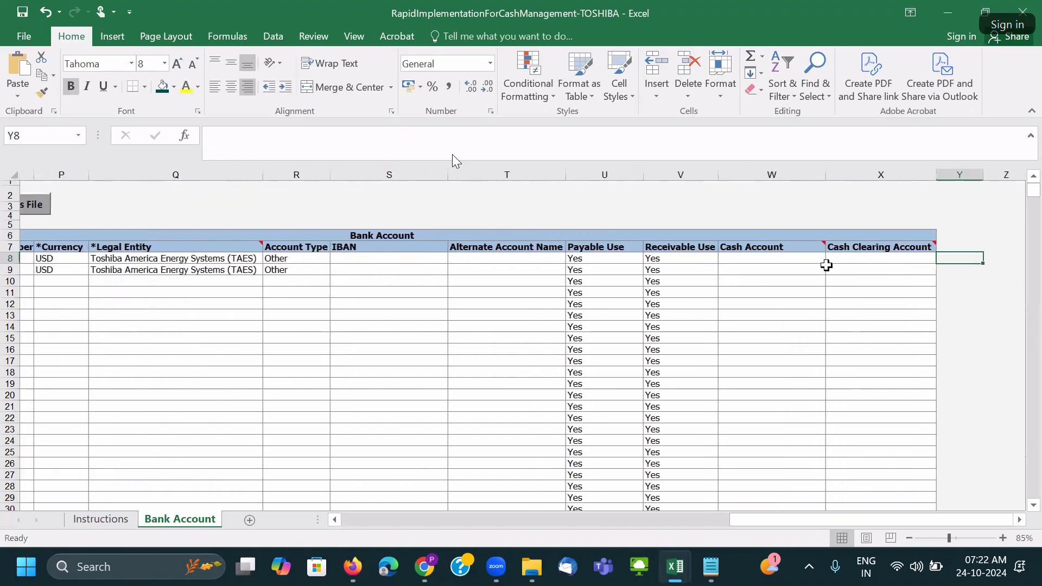
{"action": "key", "text": "alt+Tab"}
{"action": "scroll", "coordinate": [550, 402], "scroll_direction": "down", "scroll_amount": 3}
{"action": "triple_click", "coordinate": [375, 359]}
{"action": "key", "text": "ctrl+c"}
{"action": "key", "text": "alt+Tab"}
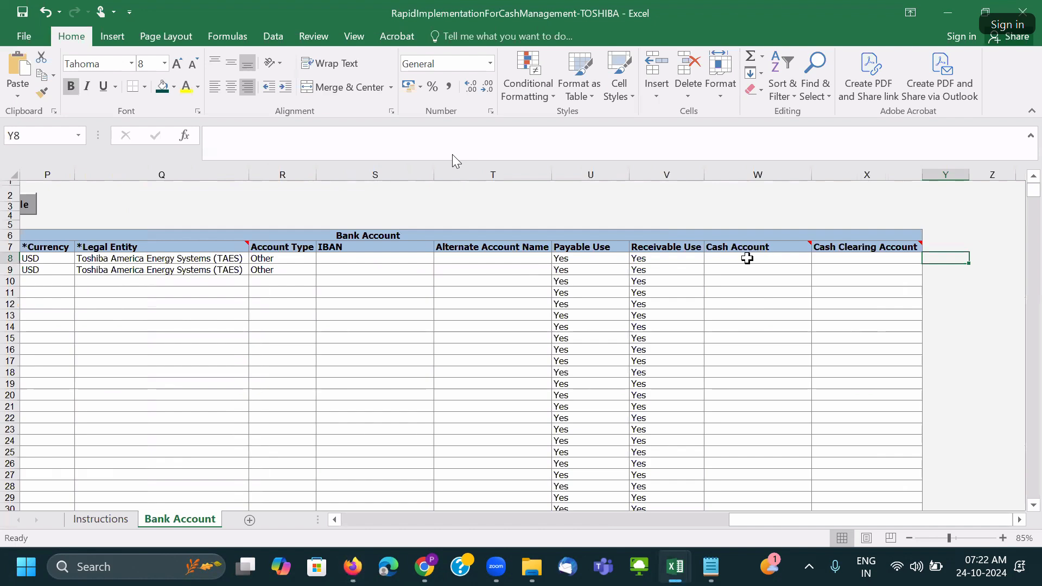
{"action": "key", "text": "Left"}
{"action": "key", "text": "Left"}
{"action": "key", "text": "ctrl+v"}
{"action": "key", "text": "Return"}
{"action": "key", "text": "ctrl+v"}
{"action": "key", "text": "alt+Tab"}
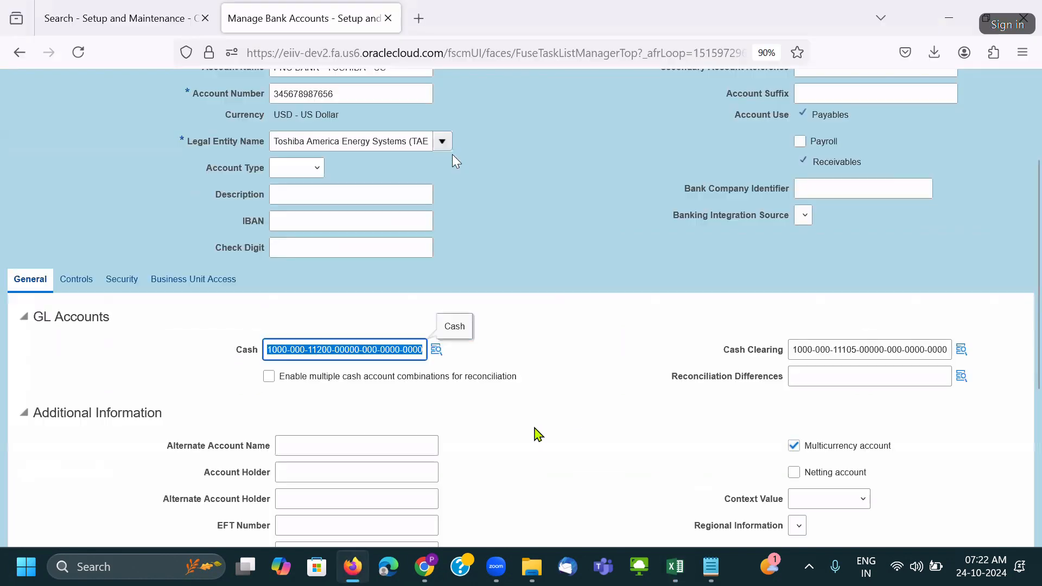
{"action": "triple_click", "coordinate": [897, 345]}
{"action": "key", "text": "ctrl+c"}
{"action": "key", "text": "alt+Tab"}
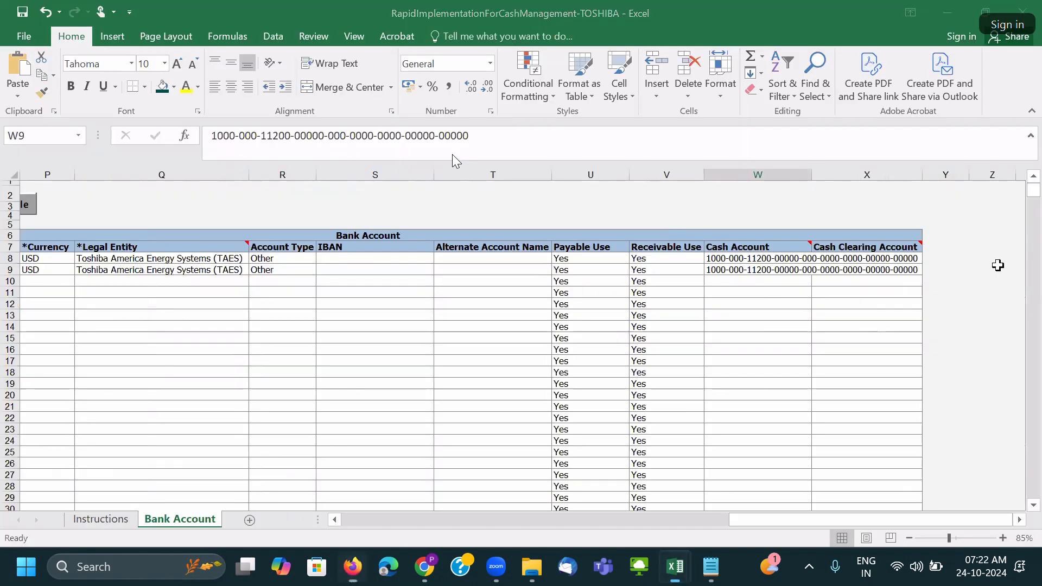
{"action": "left_click", "coordinate": [901, 257]}
{"action": "key", "text": "ctrl+v"}
{"action": "left_click", "coordinate": [881, 271]}
{"action": "key", "text": "ctrl+v"}
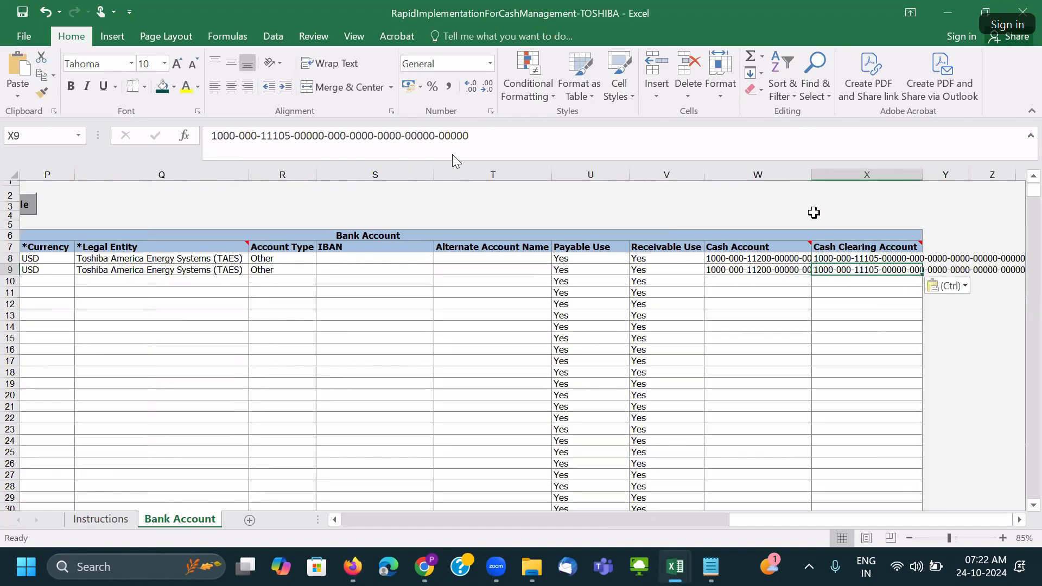
{"action": "double_click", "coordinate": [812, 174]}
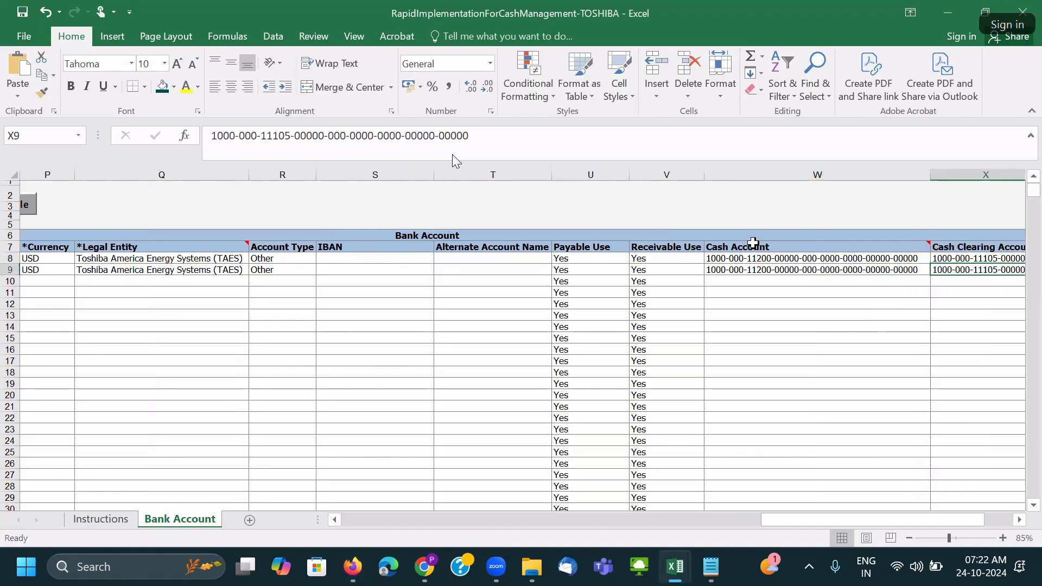
Autofit columns X, Q and N to show the clearing codes, legal entity and account names.
{"action": "scroll", "coordinate": [1003, 183], "scroll_direction": "down", "scroll_amount": 2}
{"action": "double_click", "coordinate": [995, 174]}
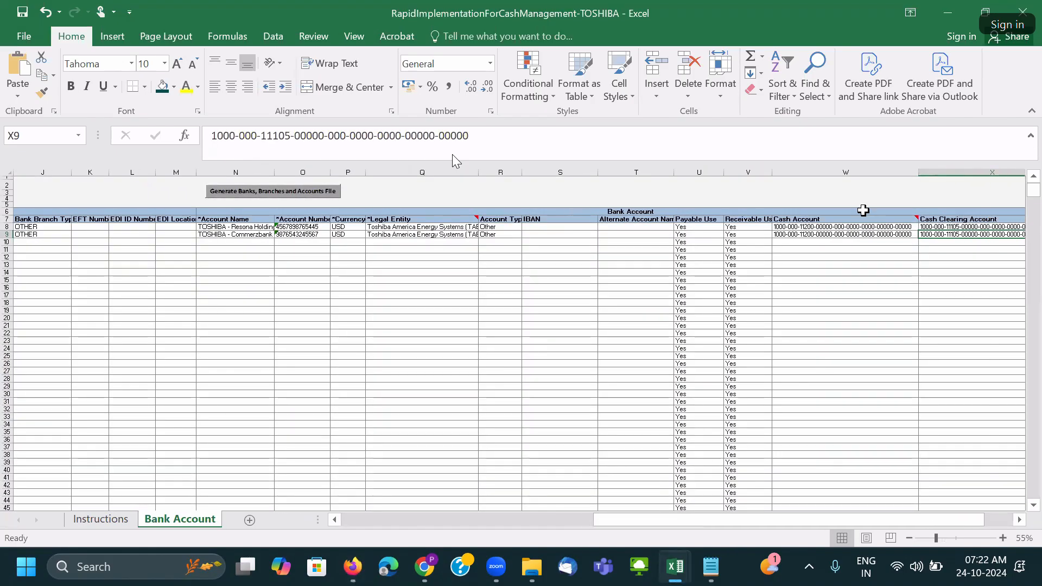
{"action": "left_click", "coordinate": [535, 235]}
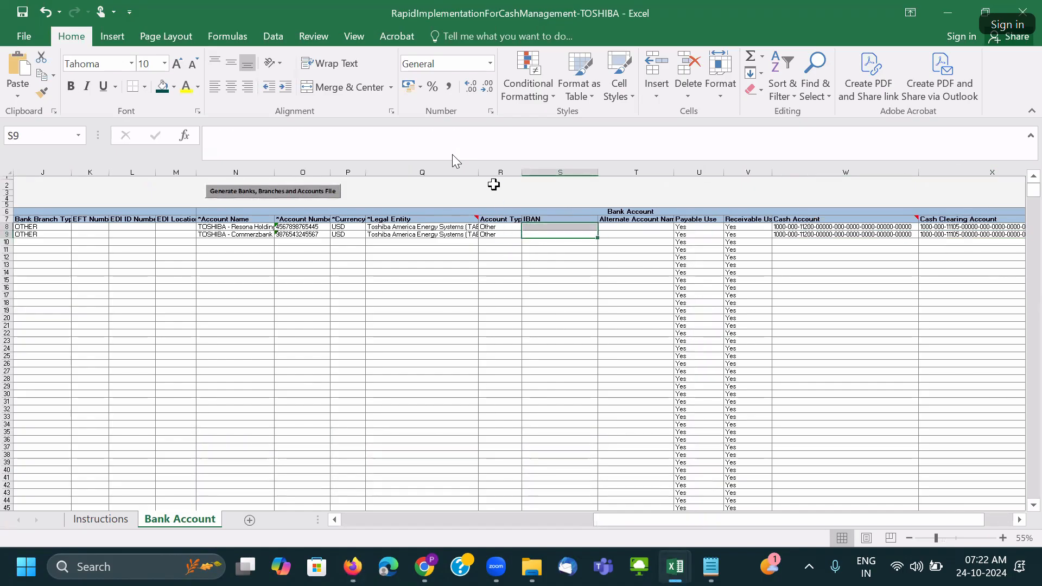
{"action": "double_click", "coordinate": [478, 172]}
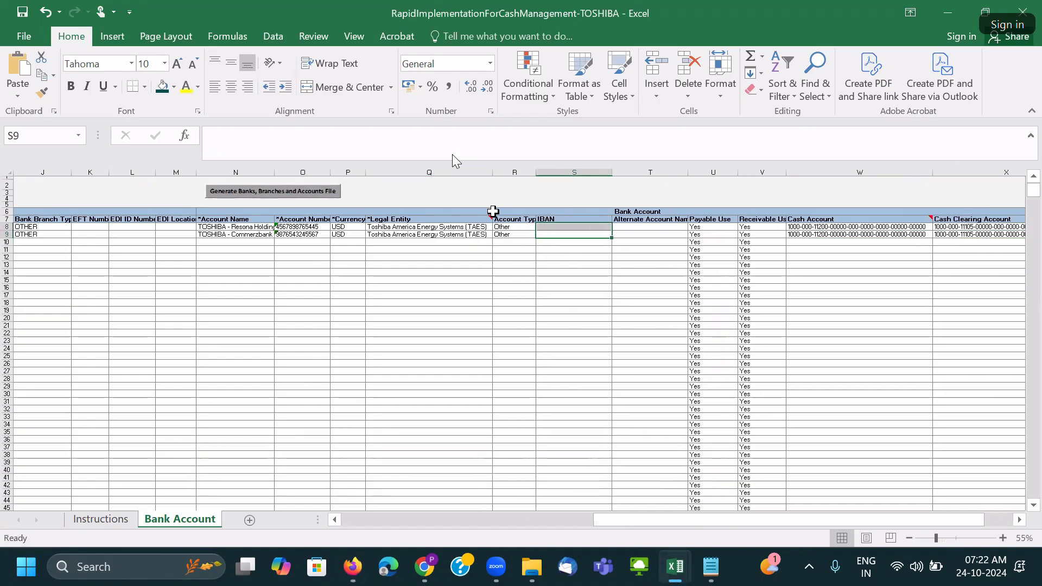
{"action": "left_click", "coordinate": [211, 227]}
{"action": "left_click", "coordinate": [212, 234]}
{"action": "left_click", "coordinate": [211, 228]}
{"action": "left_click", "coordinate": [212, 235]}
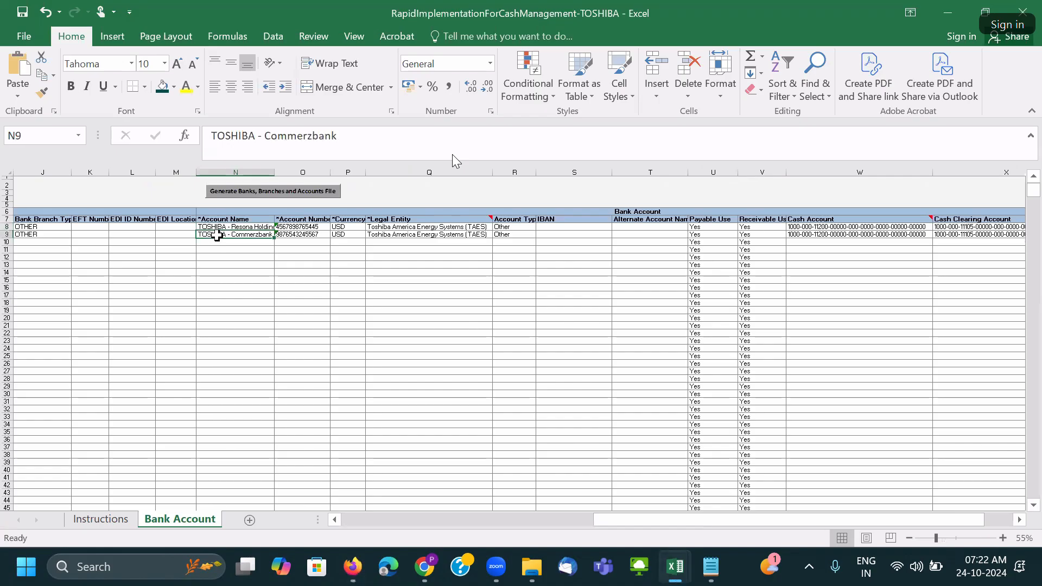
{"action": "double_click", "coordinate": [274, 173]}
Compare the workbook against the Oracle bank account page, then return to Excel.
{"action": "scroll", "coordinate": [450, 289], "scroll_direction": "up", "scroll_amount": 1, "text": "ctrl"}
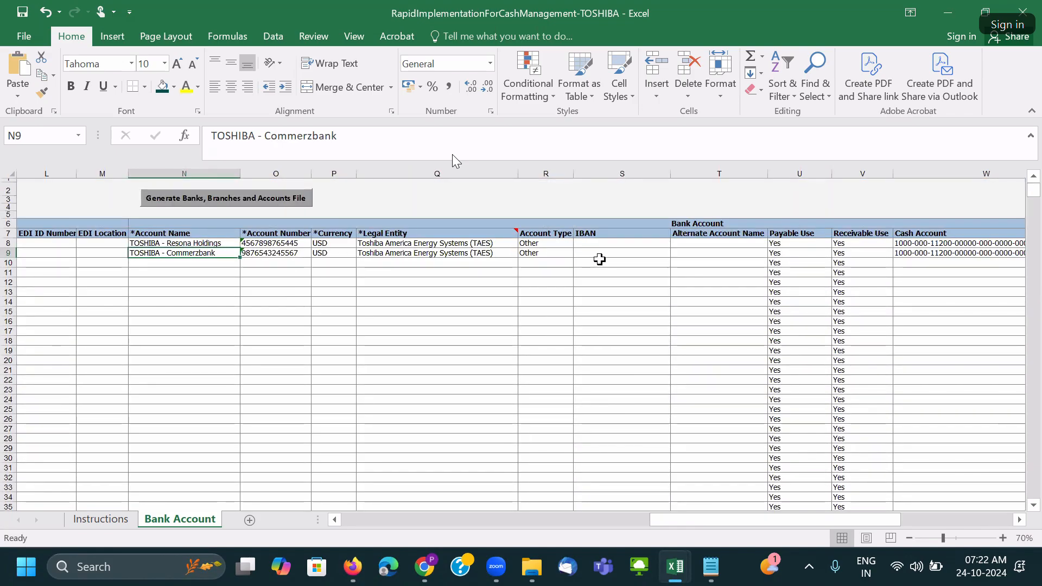
{"action": "key", "text": "alt+Tab"}
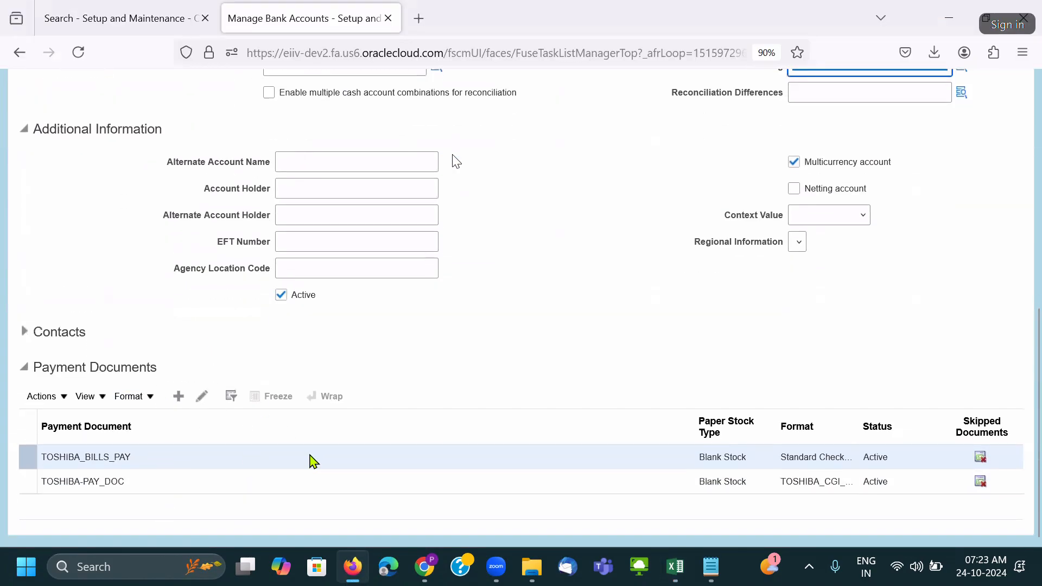
{"action": "scroll", "coordinate": [310, 455], "scroll_direction": "up", "scroll_amount": 4}
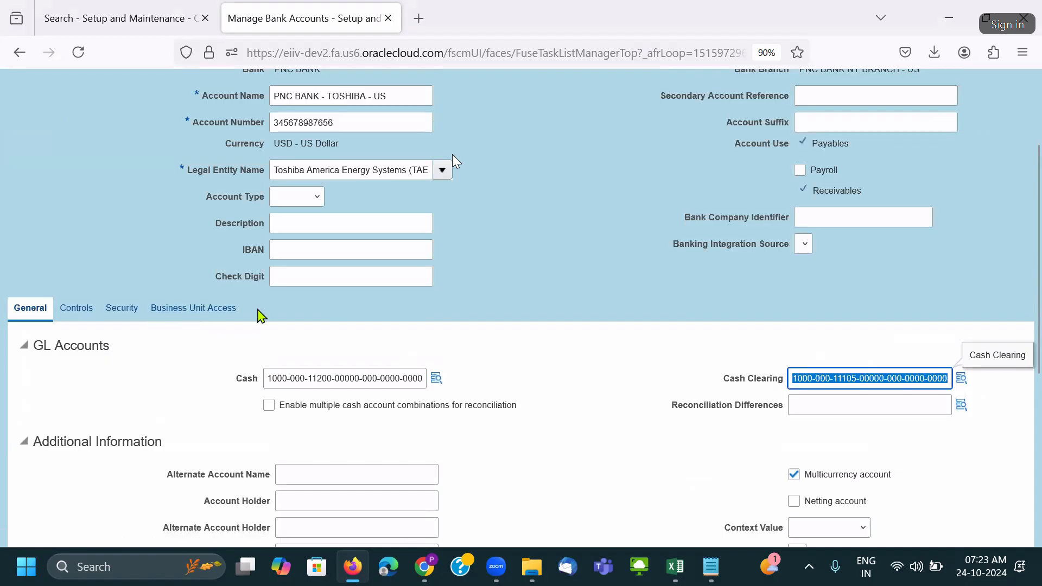
{"action": "key", "text": "alt+Tab"}
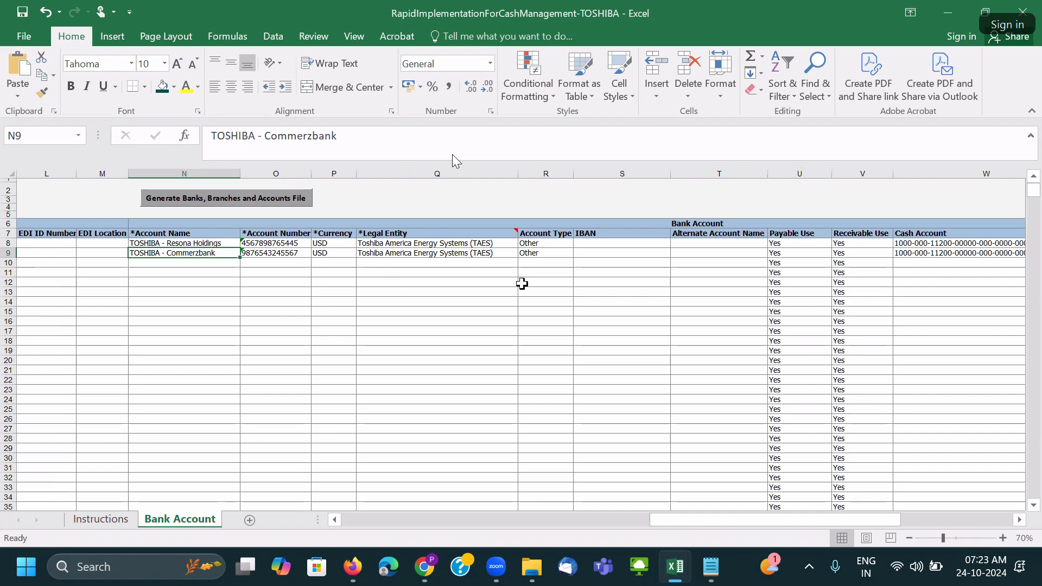
Try a purple fill on the bank cells B8:D9, then undo it.
{"action": "left_click_drag", "start_coordinate": [732, 521], "coordinate": [298, 530]}
{"action": "left_click", "coordinate": [228, 341]}
{"action": "left_click_drag", "start_coordinate": [40, 243], "coordinate": [162, 253]}
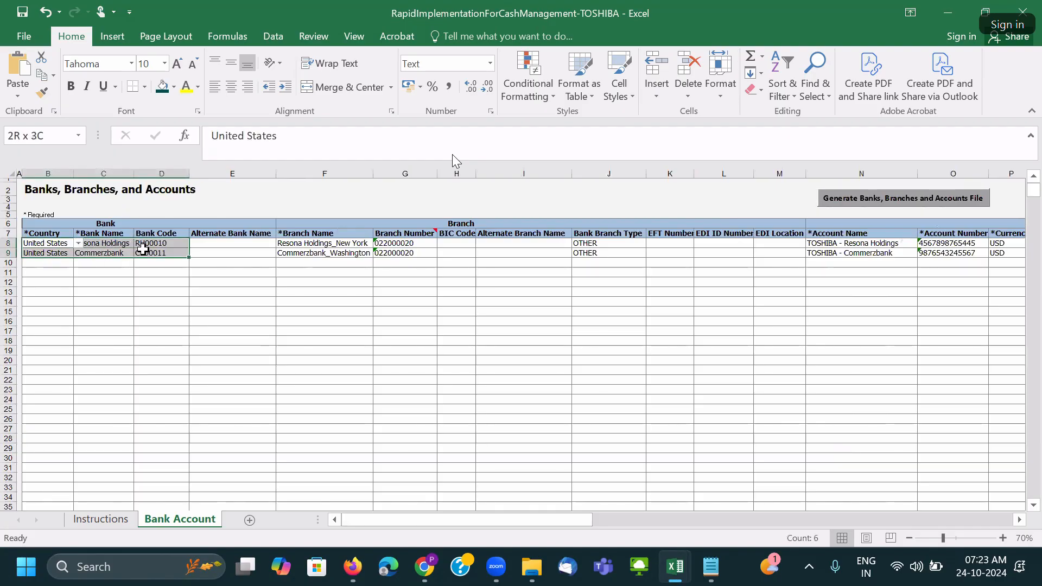
{"action": "left_click", "coordinate": [175, 87]}
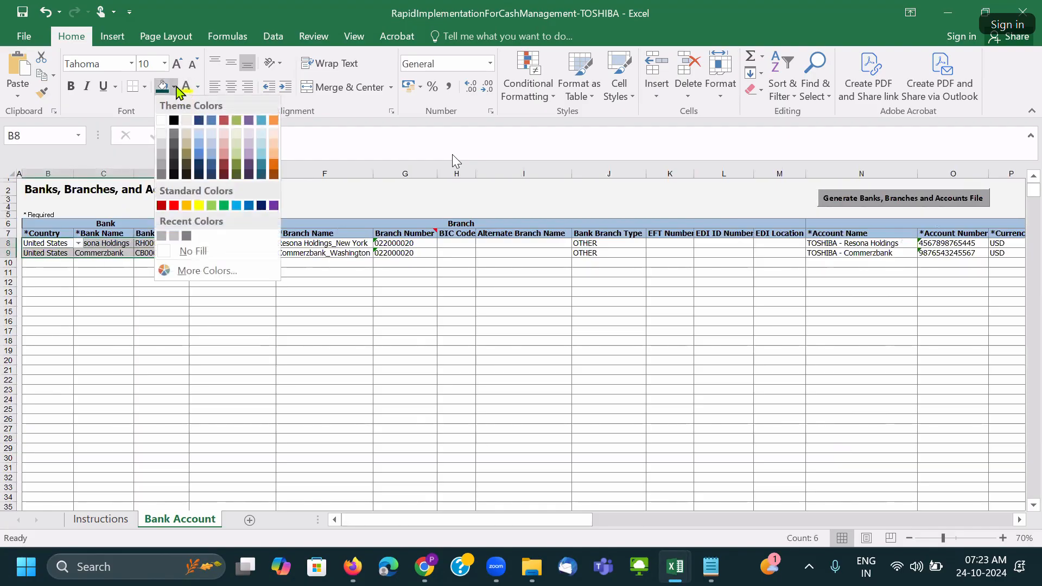
{"action": "left_click", "coordinate": [197, 272]}
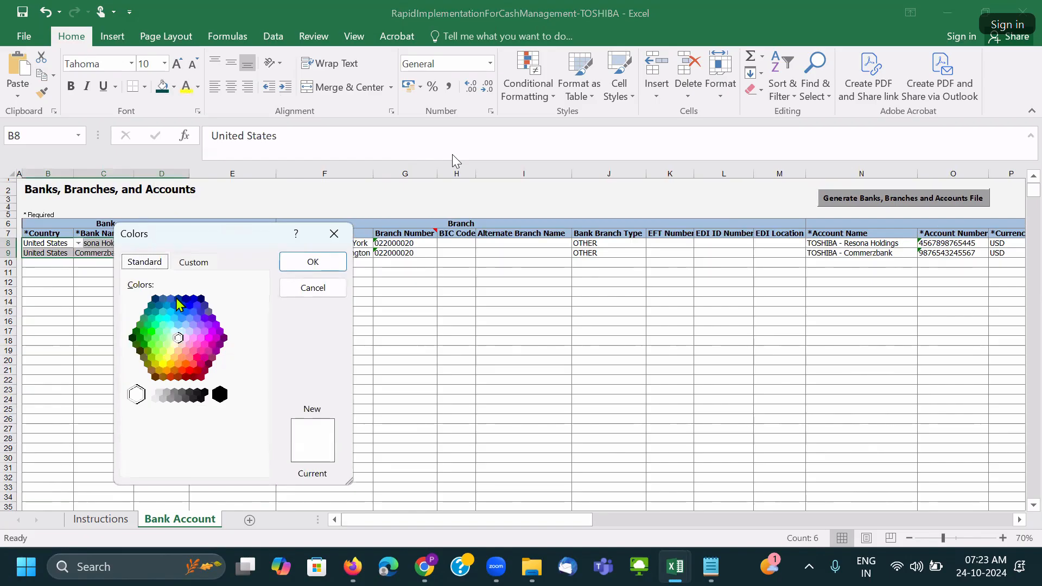
{"action": "left_click", "coordinate": [214, 319]}
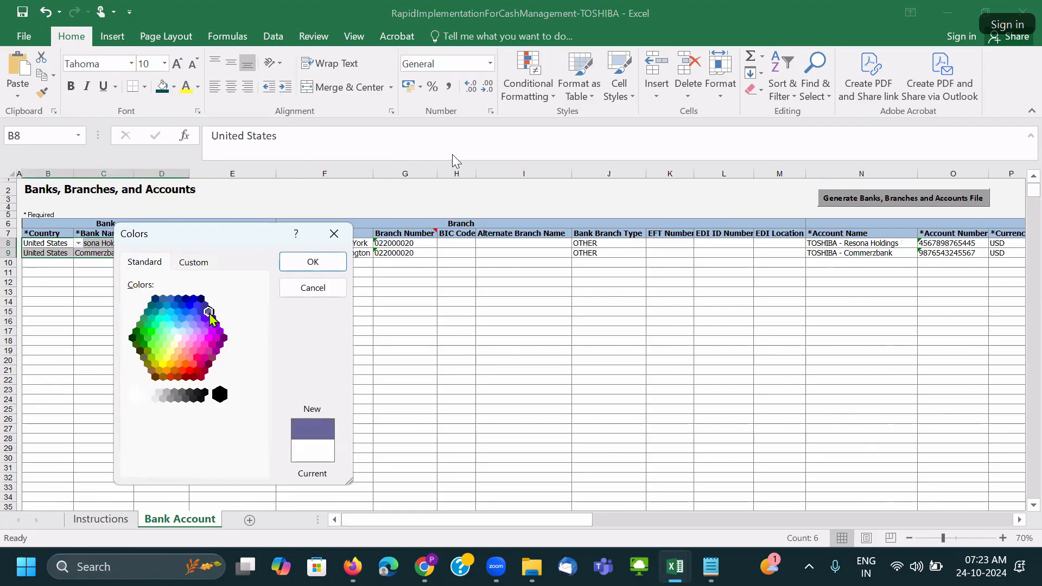
{"action": "left_click", "coordinate": [320, 266]}
{"action": "left_click", "coordinate": [359, 311]}
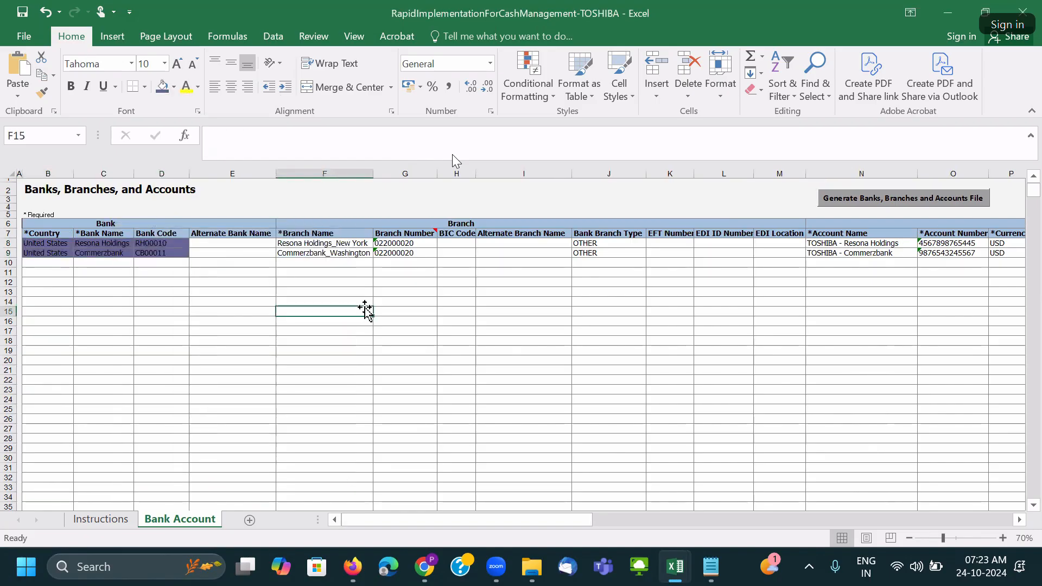
{"action": "key", "text": "ctrl+z"}
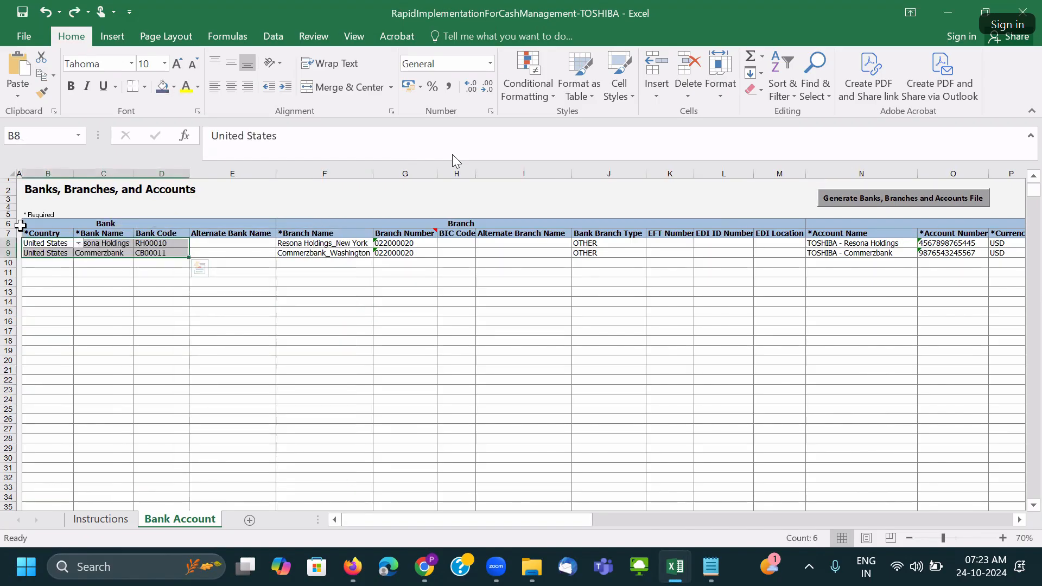
After trying green, fill B8:D9 with Red, Accent 2, Lighter 40%.
{"action": "left_click", "coordinate": [174, 87]}
{"action": "left_click", "coordinate": [181, 273]}
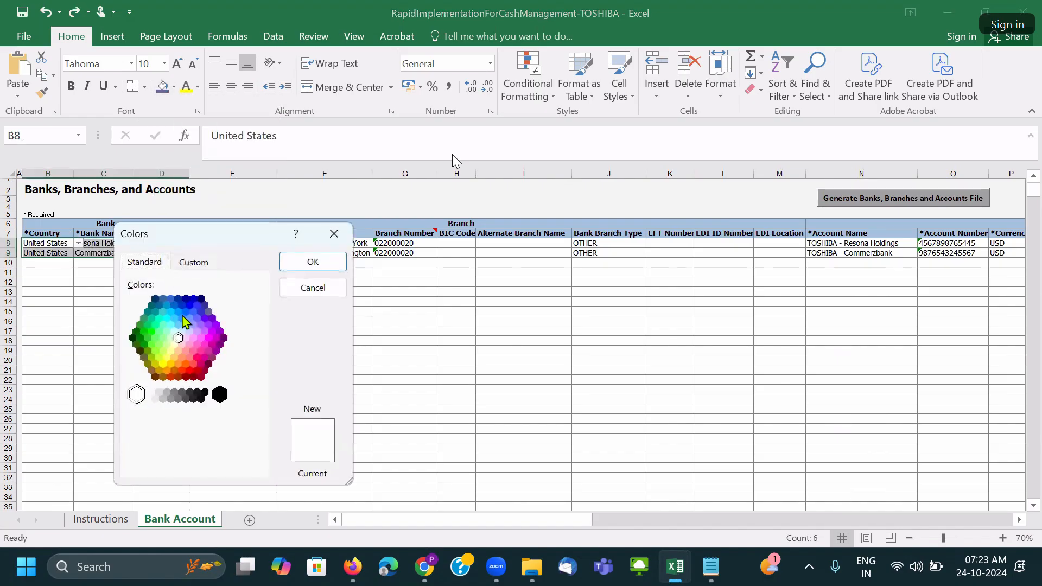
{"action": "left_click", "coordinate": [147, 349]}
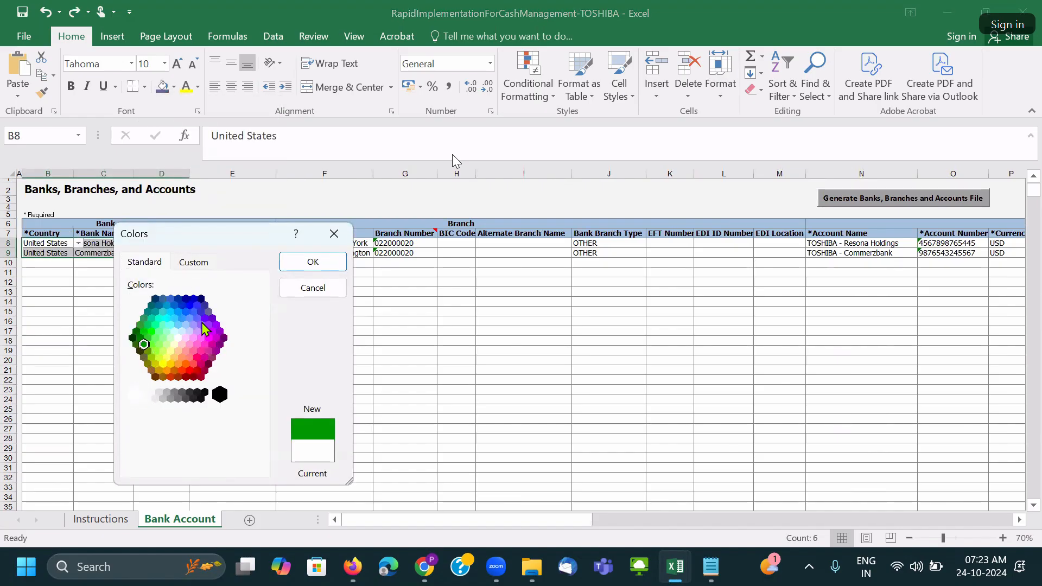
{"action": "left_click", "coordinate": [313, 262]}
{"action": "left_click", "coordinate": [245, 294]}
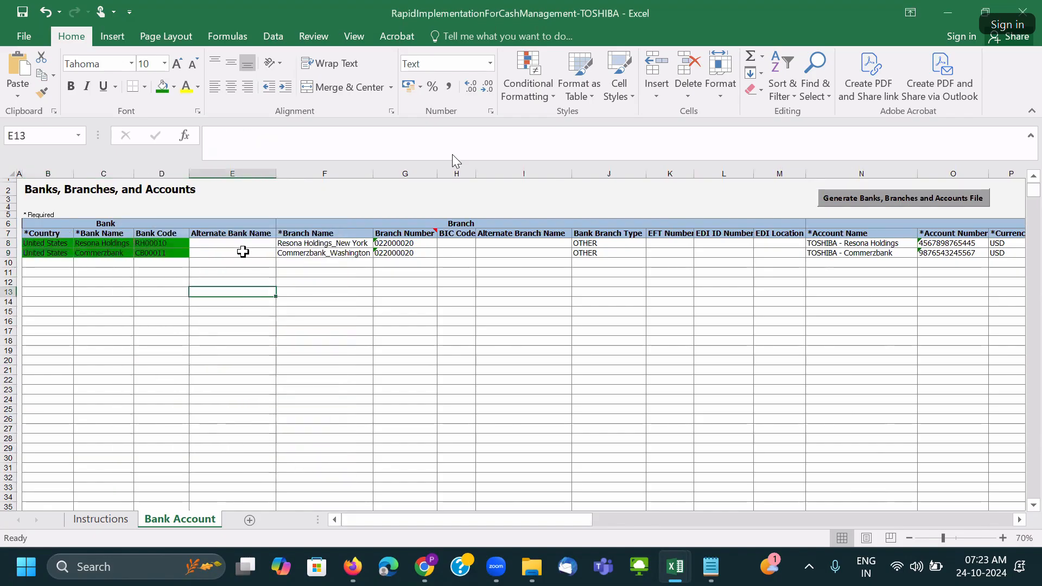
{"action": "left_click_drag", "start_coordinate": [46, 243], "coordinate": [179, 253]}
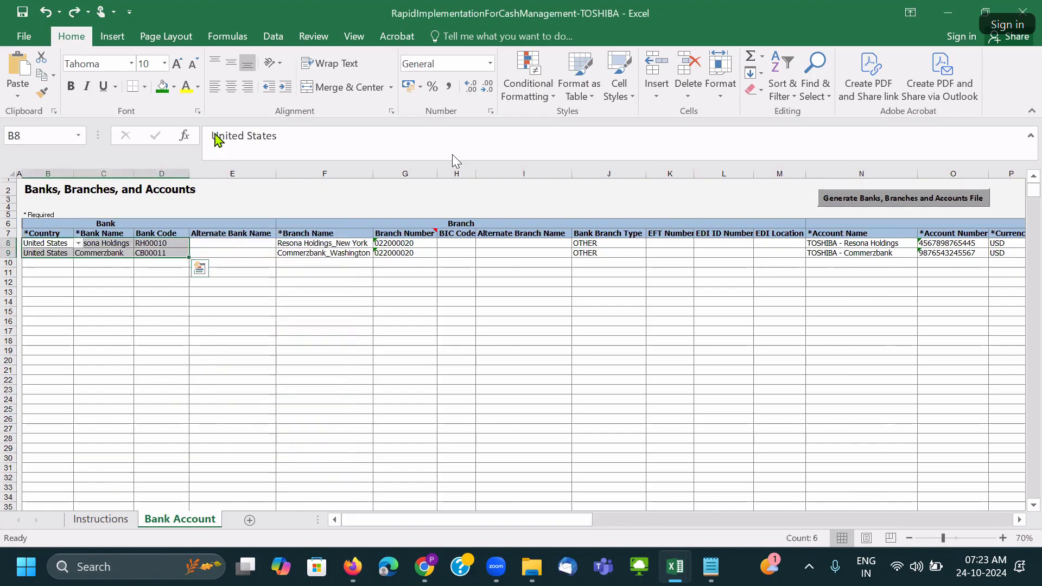
{"action": "left_click", "coordinate": [174, 87]}
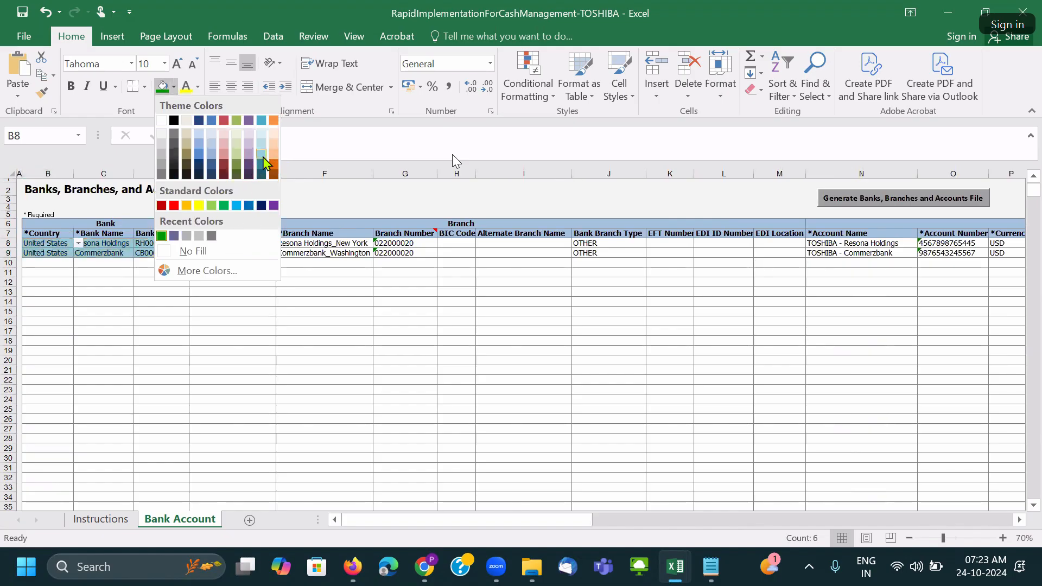
{"action": "left_click", "coordinate": [225, 161]}
{"action": "left_click", "coordinate": [300, 280]}
Fill F8:G9, J8:J9 and N8:O9 with the same light red, then select B8:G9.
{"action": "left_click_drag", "start_coordinate": [284, 242], "coordinate": [431, 256]}
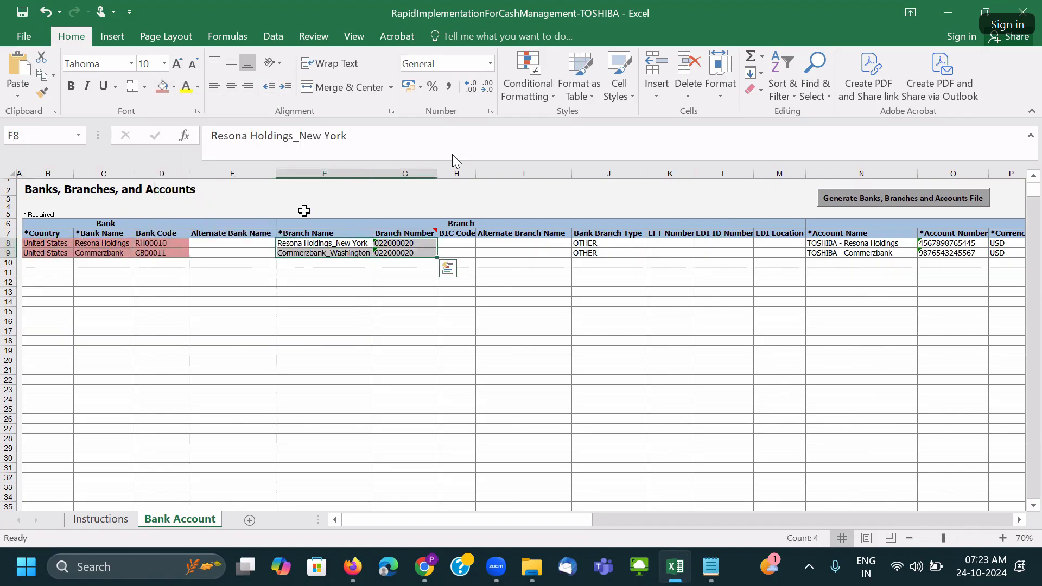
{"action": "left_click", "coordinate": [163, 87]}
{"action": "left_click_drag", "start_coordinate": [582, 245], "coordinate": [589, 252]}
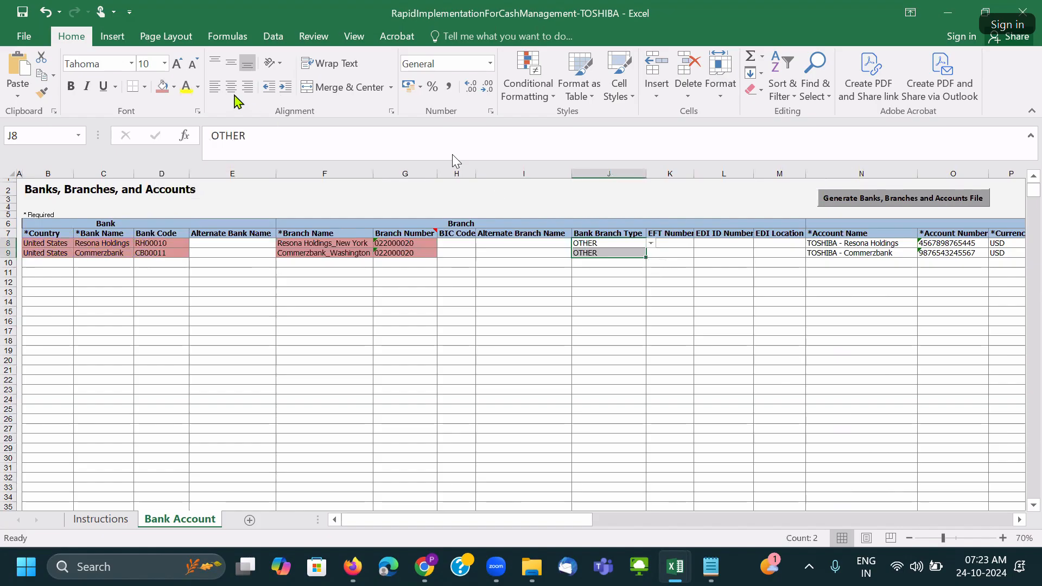
{"action": "left_click", "coordinate": [163, 87]}
{"action": "left_click_drag", "start_coordinate": [859, 244], "coordinate": [956, 255]}
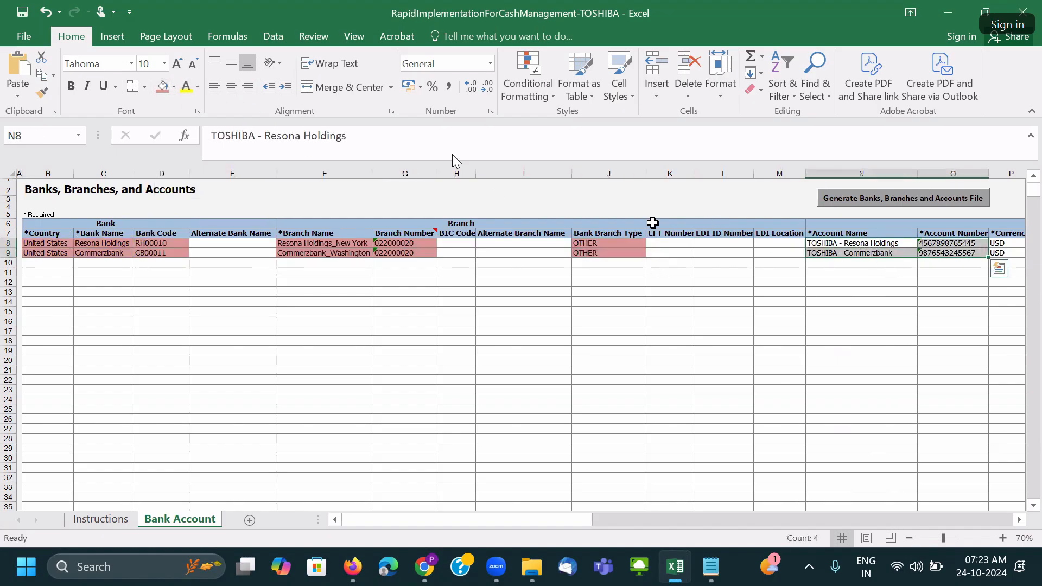
{"action": "left_click", "coordinate": [163, 86]}
{"action": "left_click", "coordinate": [388, 262]}
{"action": "left_click_drag", "start_coordinate": [60, 243], "coordinate": [396, 254]}
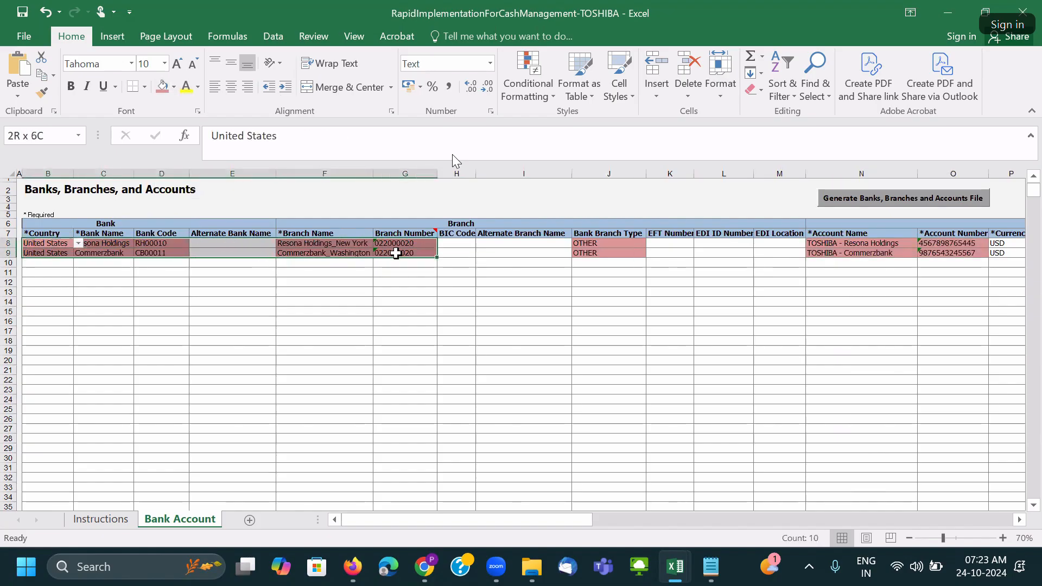
{"action": "left_click_drag", "start_coordinate": [395, 254], "coordinate": [395, 253]}
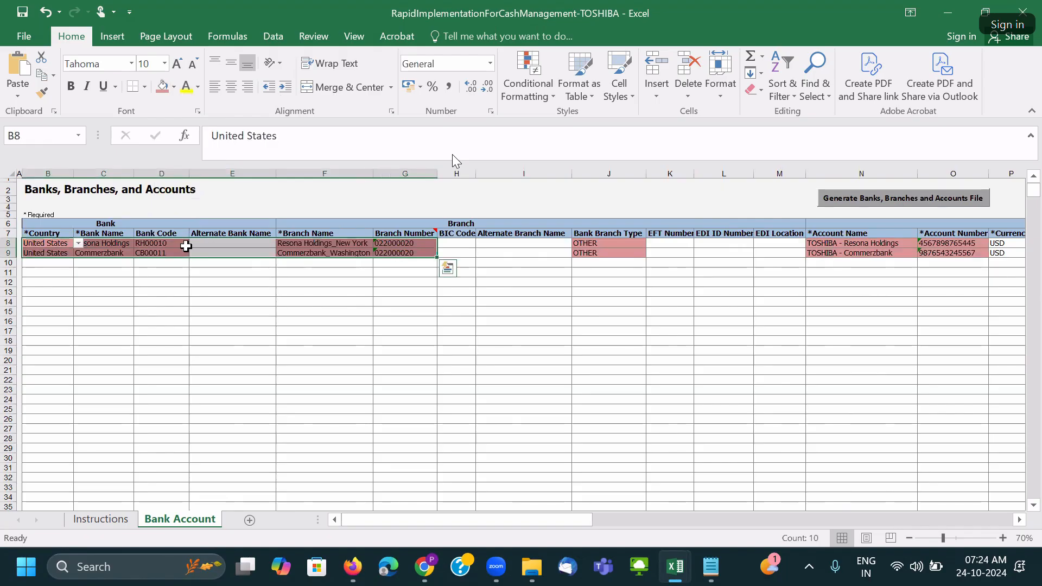
{"action": "left_click_drag", "start_coordinate": [46, 243], "coordinate": [431, 257]}
Switch to the RapidImplementationForCashManagement-TOSHIBA workbook and select B8:G9 on Bank Account.
{"action": "key", "text": "alt+Tab"}
{"action": "key", "text": "Tab"}
{"action": "key", "text": "Tab"}
{"action": "key", "text": "Tab"}
{"action": "key", "text": "Tab"}
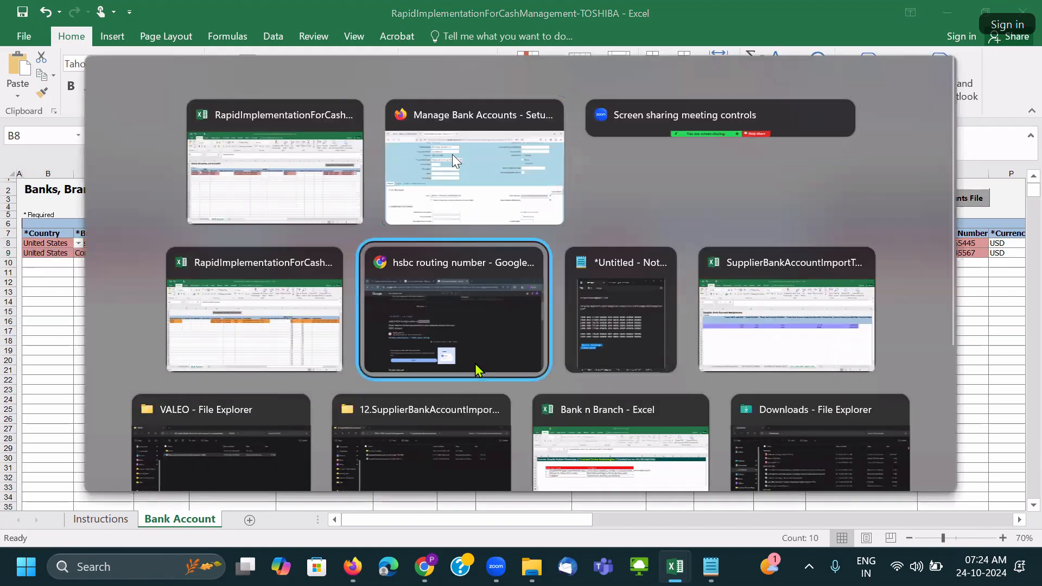
{"action": "key", "text": "Tab"}
{"action": "key", "text": "Tab"}
{"action": "key", "text": "Tab"}
{"action": "key", "text": "Tab"}
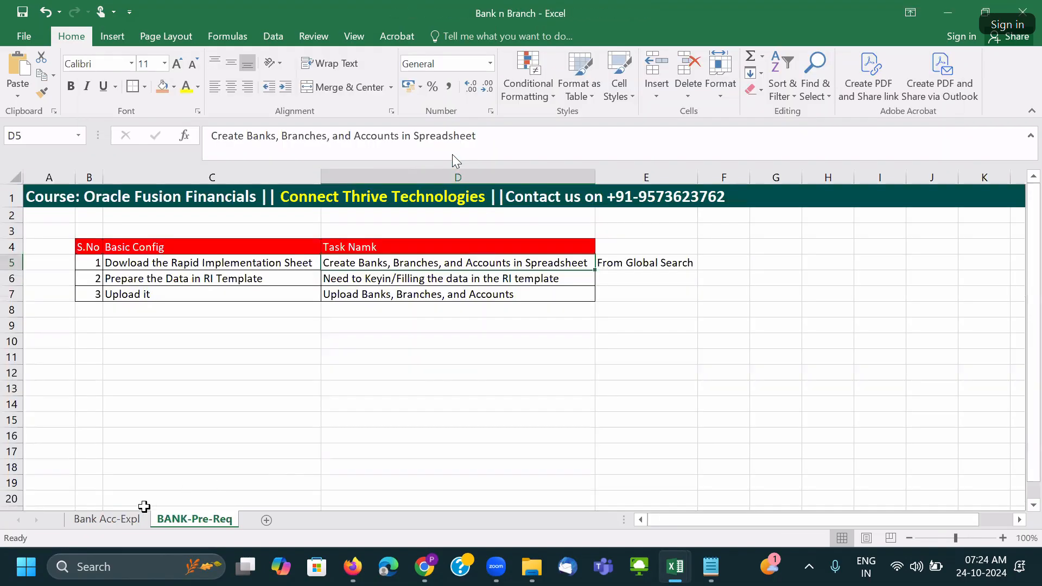
{"action": "key", "text": "ctrl+Page_Up"}
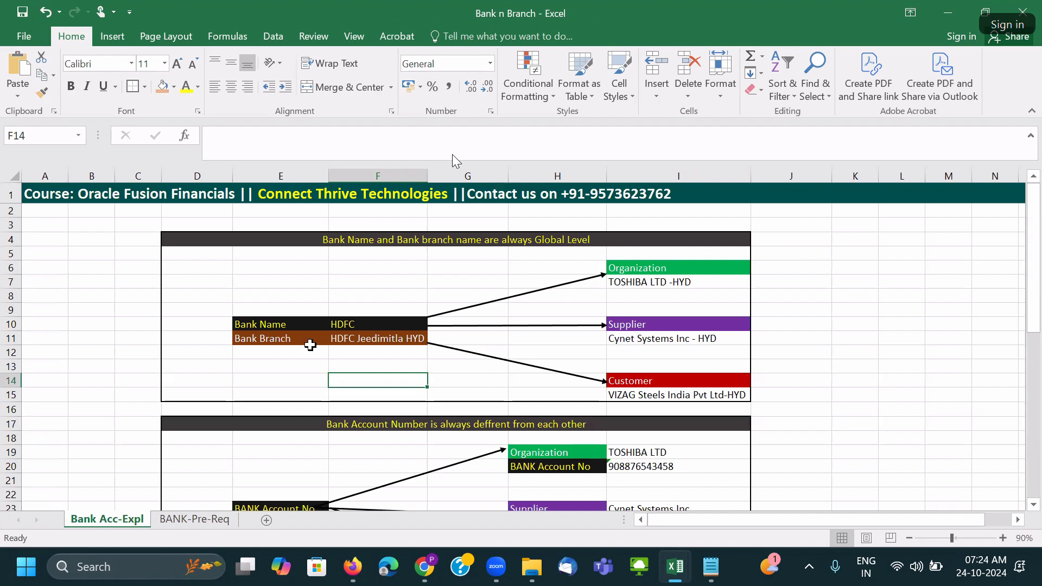
{"action": "left_click_drag", "start_coordinate": [673, 270], "coordinate": [680, 394]}
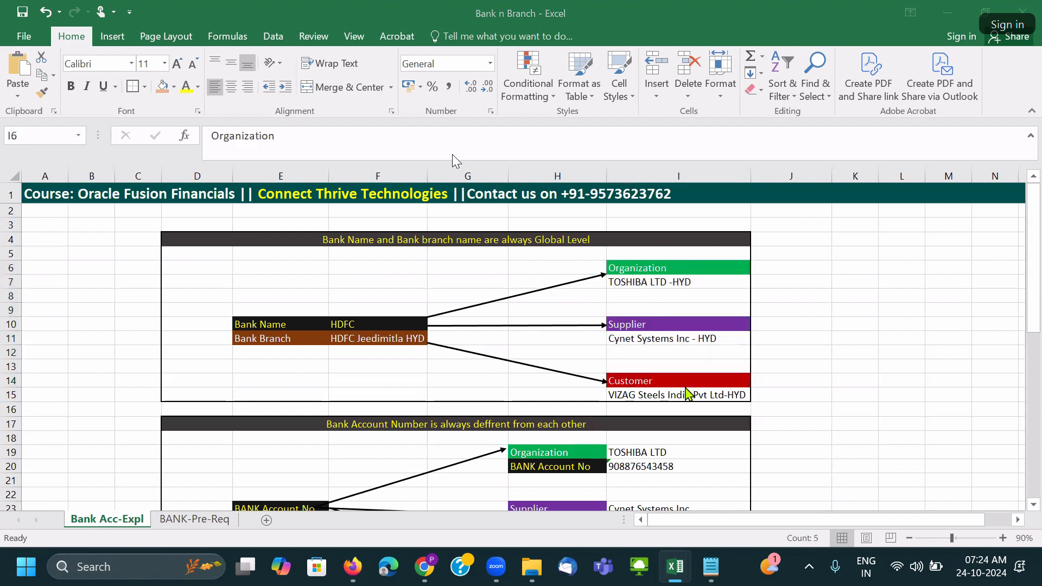
{"action": "key", "text": "alt+Tab"}
{"action": "left_click_drag", "start_coordinate": [35, 240], "coordinate": [418, 249]}
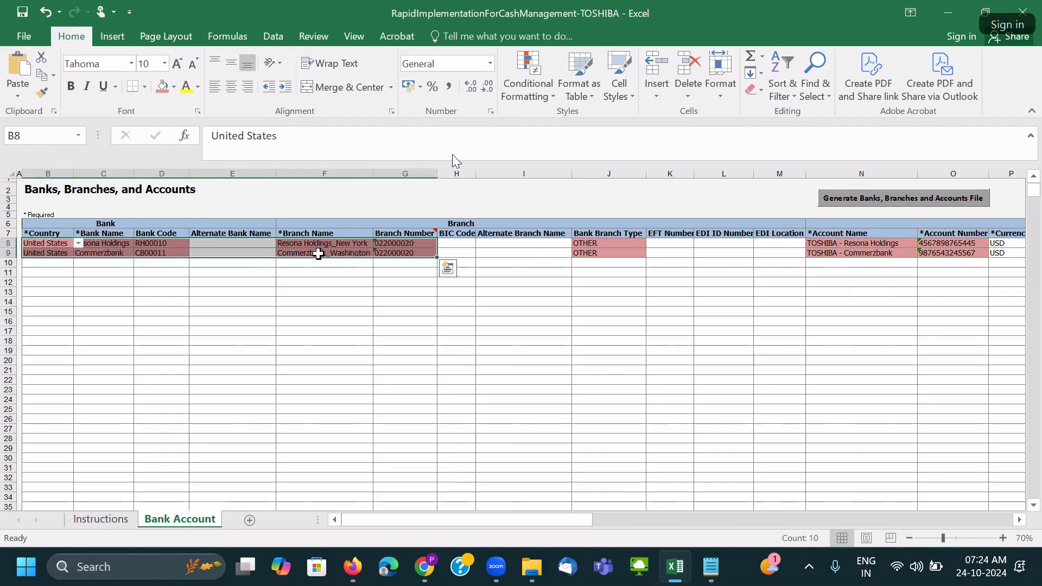
Fill Currency through Account Type (P8:R9) red.
{"action": "left_click", "coordinate": [649, 241]}
{"action": "left_click", "coordinate": [809, 245]}
{"action": "key", "text": "Right"}
{"action": "key", "text": "Right"}
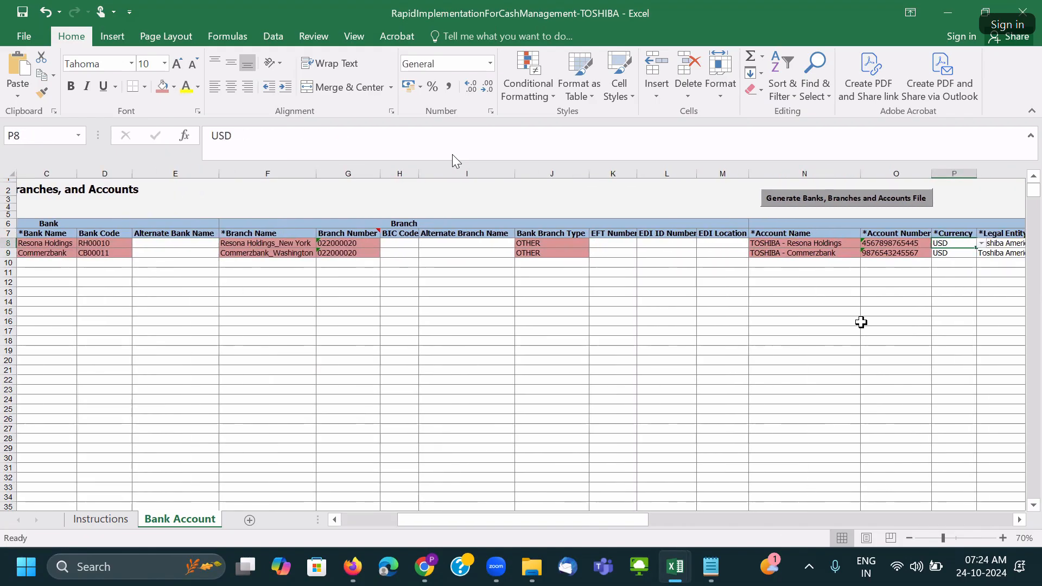
{"action": "key", "text": "Right"}
{"action": "key", "text": "Right"}
{"action": "key", "text": "Right"}
{"action": "key", "text": "Right"}
{"action": "left_click_drag", "start_coordinate": [412, 246], "coordinate": [458, 253]}
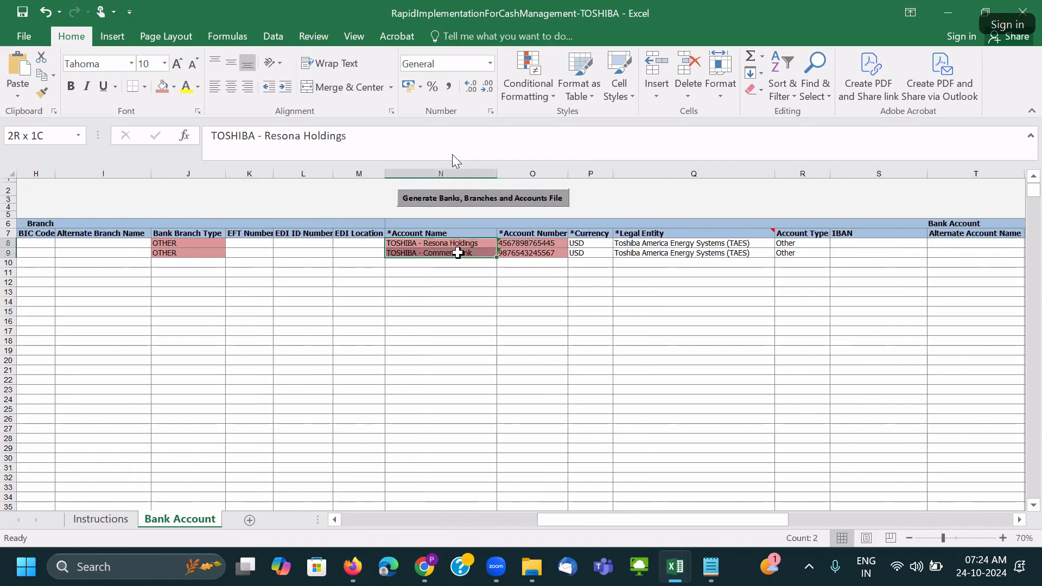
{"action": "left_click_drag", "start_coordinate": [588, 242], "coordinate": [786, 253]}
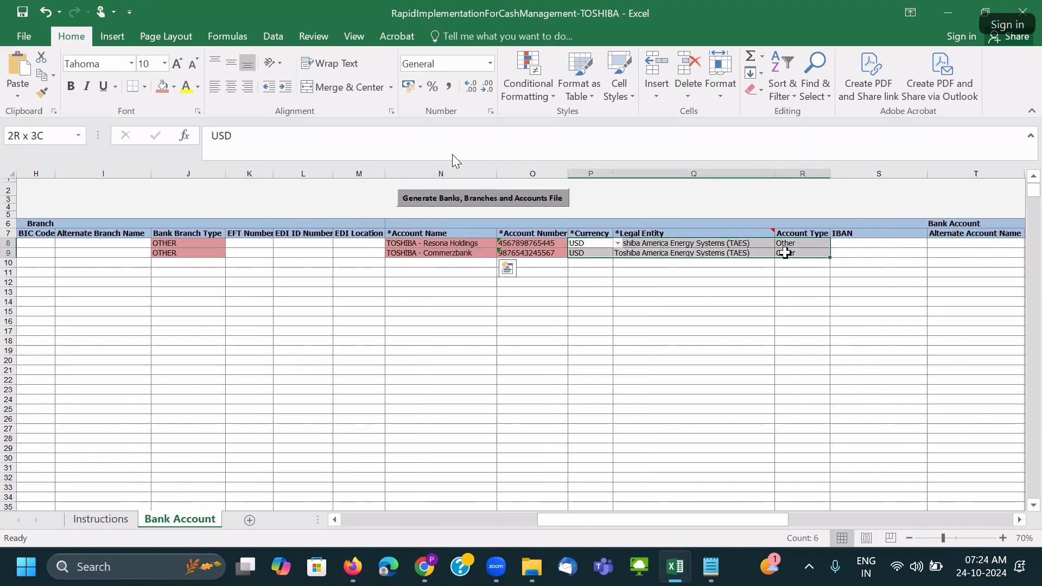
{"action": "left_click", "coordinate": [163, 87]}
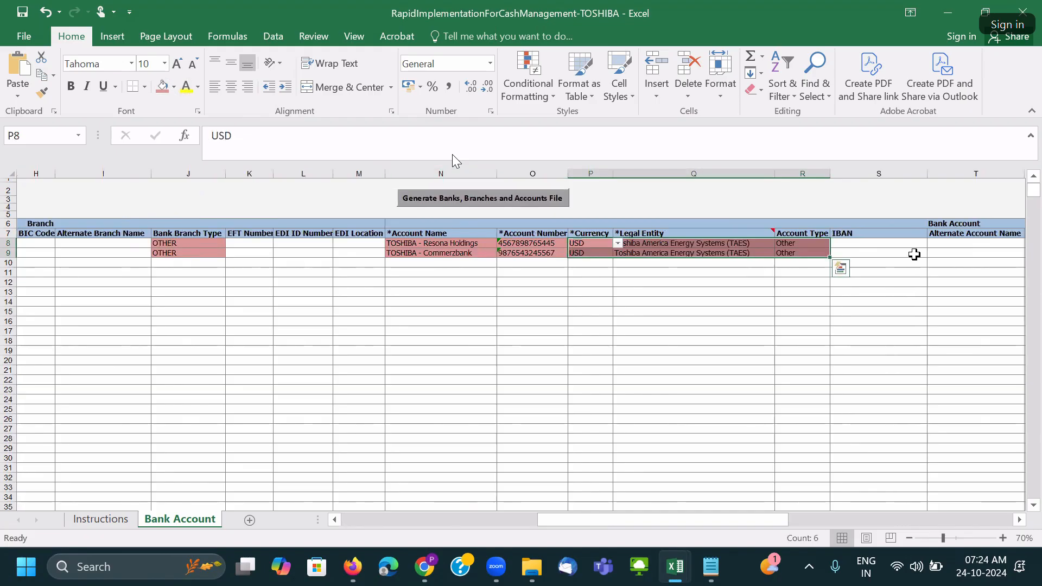
Fill Payable Use through Cash Clearing Account (U8:X9) red and scroll back to column A.
{"action": "key", "text": "Right"}
{"action": "key", "text": "Right"}
{"action": "key", "text": "Right"}
{"action": "key", "text": "Right"}
{"action": "key", "text": "Right"}
{"action": "key", "text": "Right"}
{"action": "key", "text": "Right"}
{"action": "key", "text": "Right"}
{"action": "key", "text": "Down"}
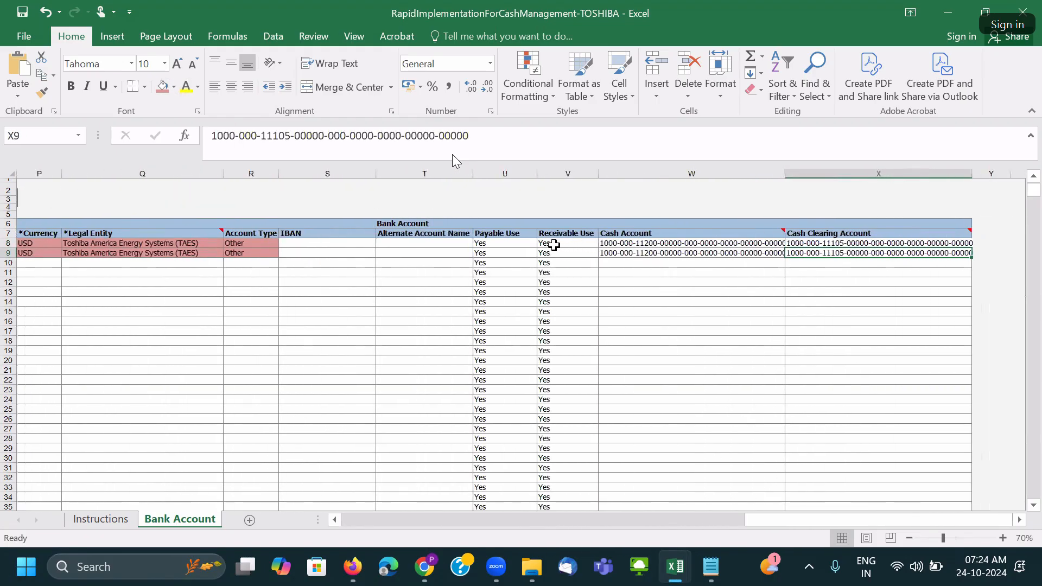
{"action": "left_click_drag", "start_coordinate": [499, 242], "coordinate": [874, 253]}
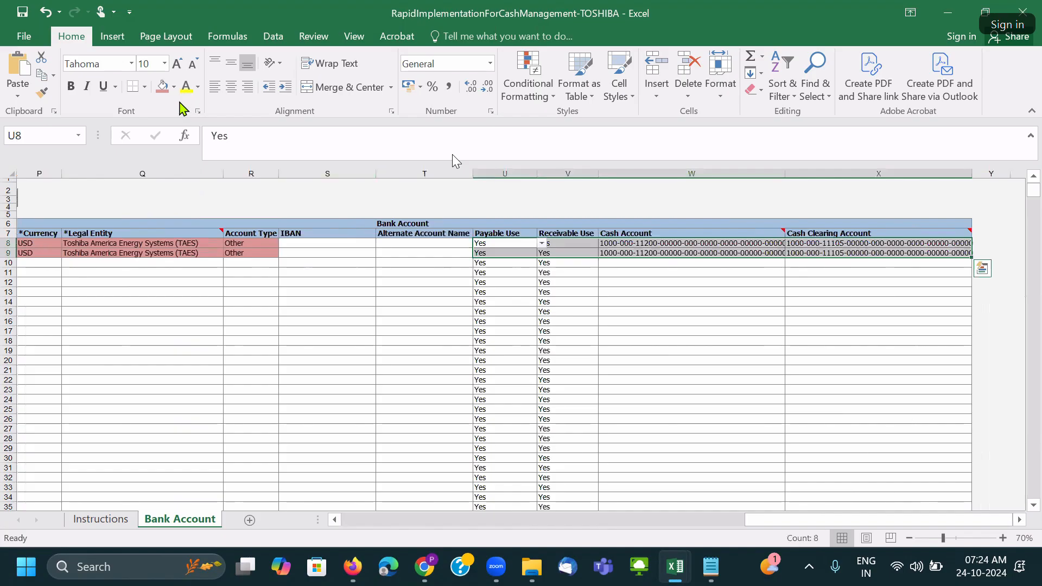
{"action": "left_click", "coordinate": [163, 87]}
{"action": "left_click", "coordinate": [439, 262]}
{"action": "left_click_drag", "start_coordinate": [852, 522], "coordinate": [401, 516]}
{"action": "left_click", "coordinate": [303, 360]}
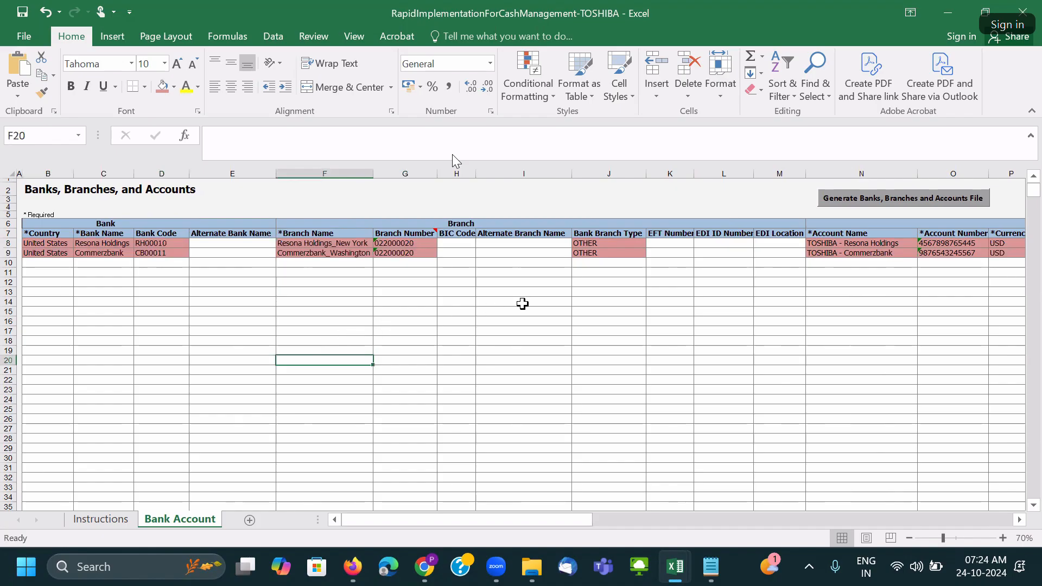
Review CB00011, Resona Holdings, Commerzbank and Commerzbank_Washington, then open the Instructions sheet.
{"action": "scroll", "coordinate": [496, 322], "scroll_direction": "up", "scroll_amount": 1, "text": "ctrl"}
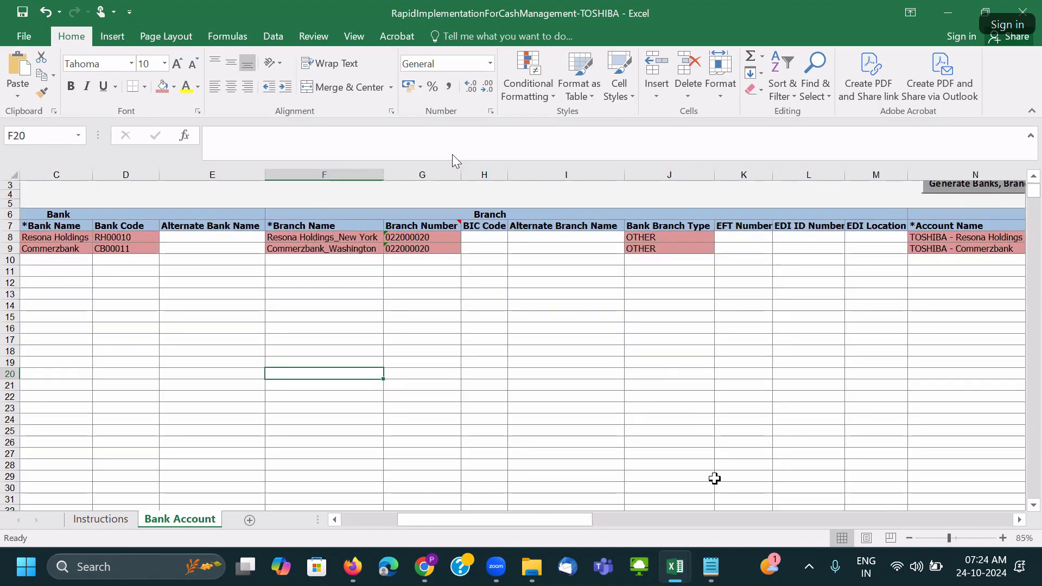
{"action": "left_click_drag", "start_coordinate": [505, 523], "coordinate": [293, 505]}
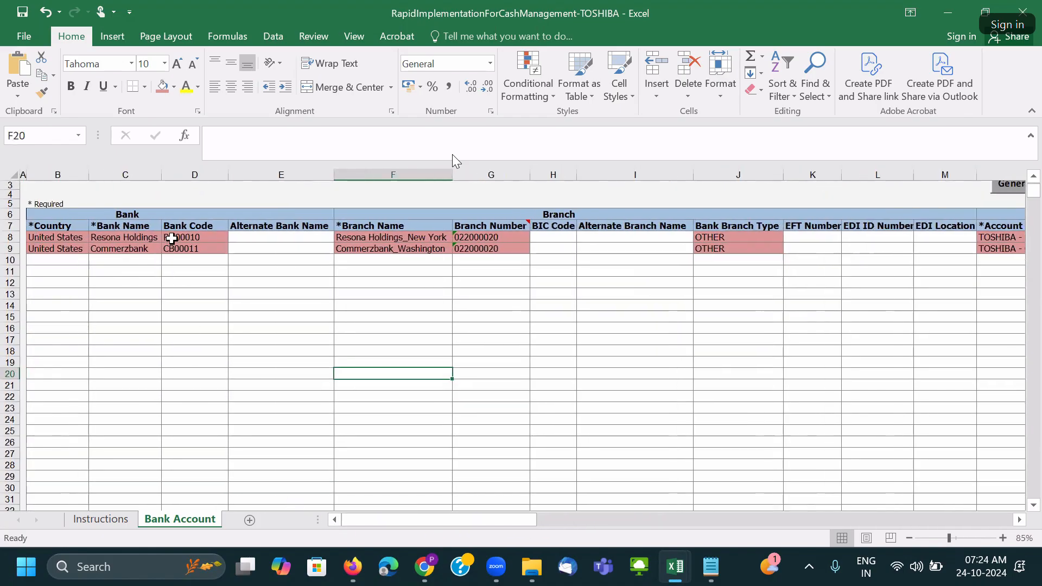
{"action": "left_click", "coordinate": [174, 249]}
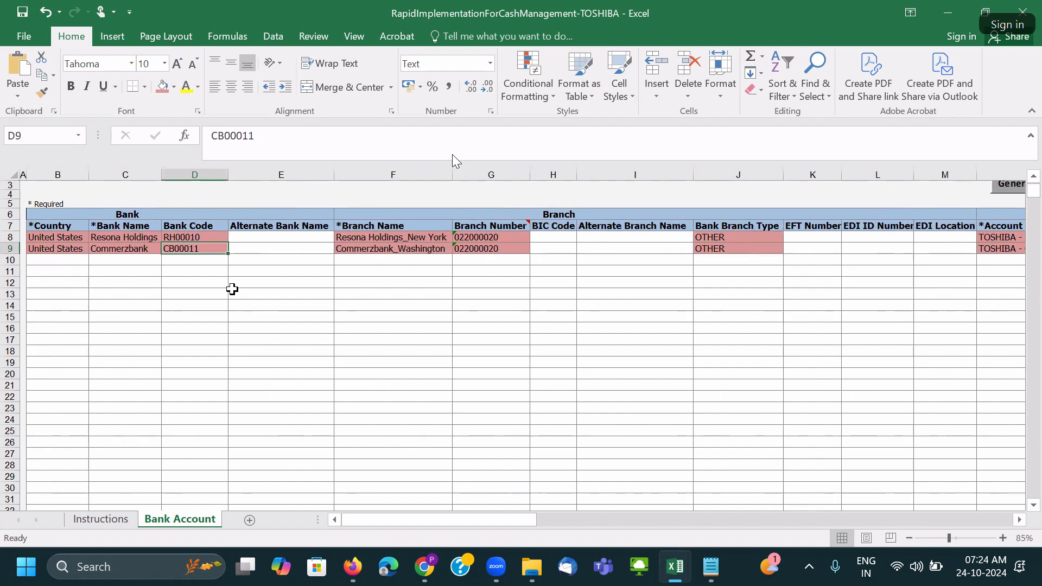
{"action": "left_click", "coordinate": [116, 240]}
{"action": "left_click", "coordinate": [393, 305]}
{"action": "left_click", "coordinate": [139, 248]}
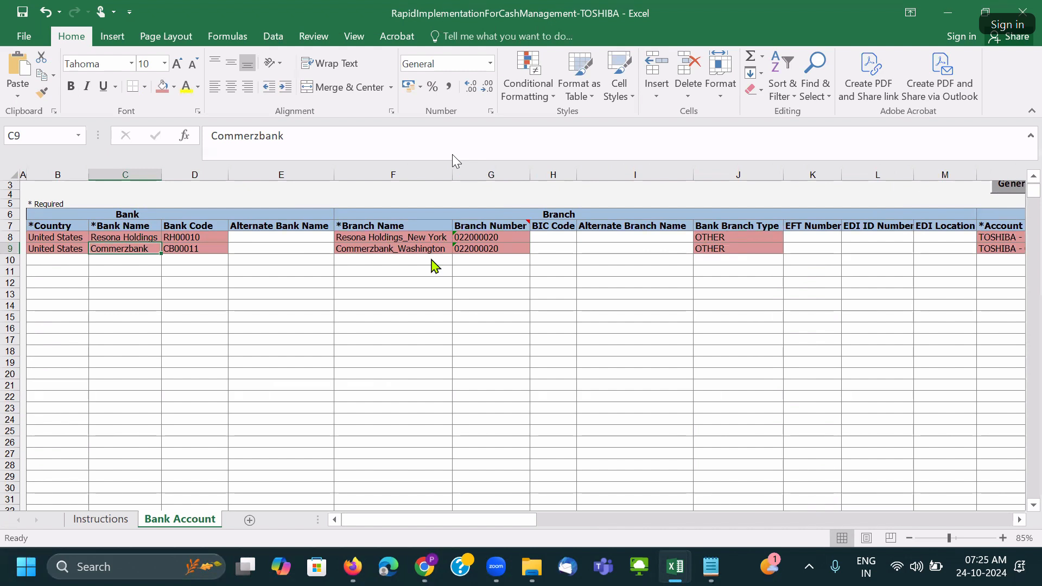
{"action": "key", "text": "Right"}
{"action": "key", "text": "Right"}
{"action": "key", "text": "Right"}
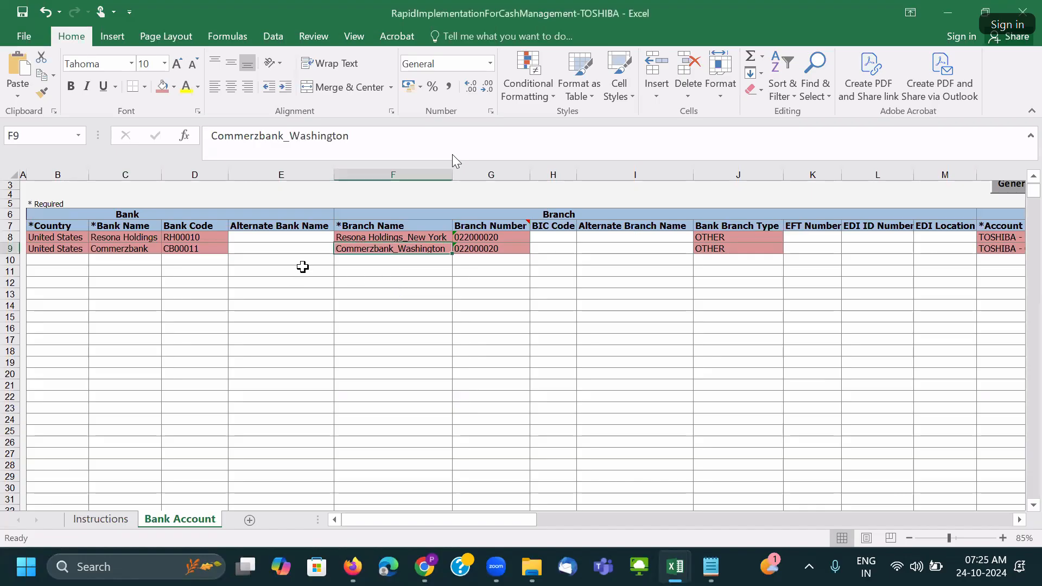
{"action": "left_click", "coordinate": [106, 519]}
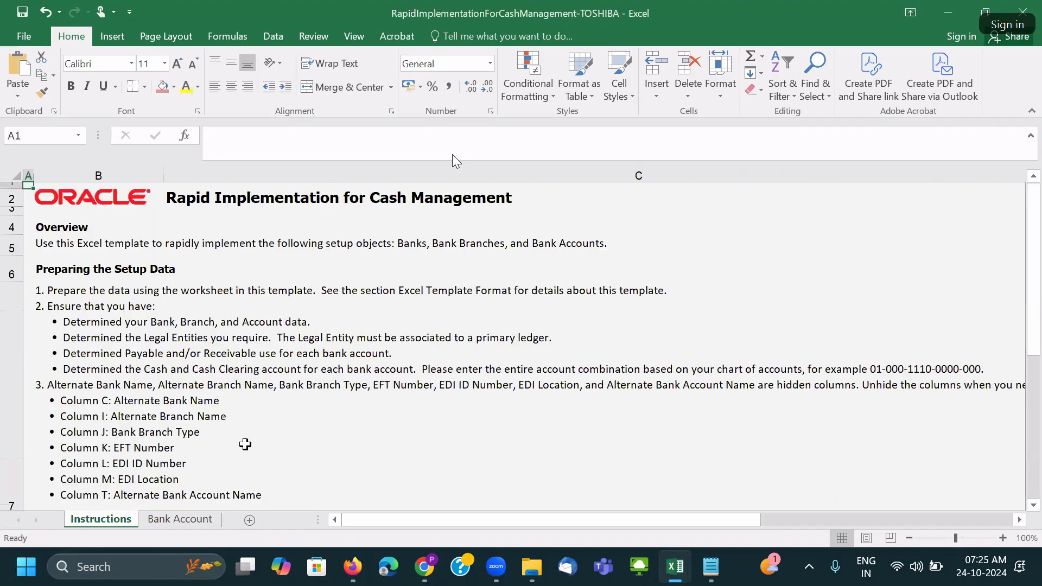
Scroll through the Instructions sheet, then go back to the Bank Account sheet's account columns.
{"action": "scroll", "coordinate": [319, 410], "scroll_direction": "down", "scroll_amount": 8}
{"action": "scroll", "coordinate": [320, 411], "scroll_direction": "up", "scroll_amount": 7}
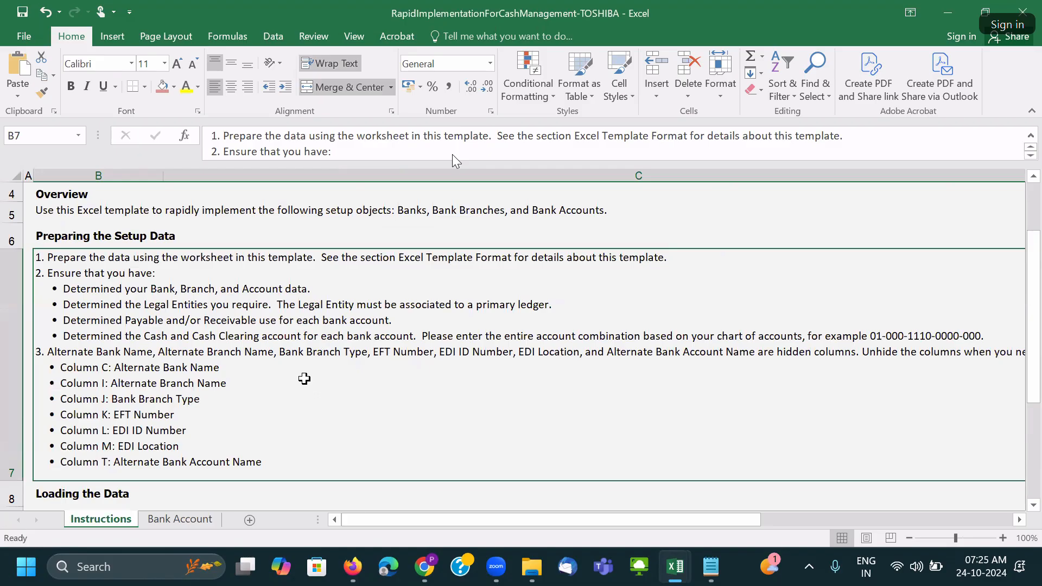
{"action": "scroll", "coordinate": [304, 378], "scroll_direction": "down", "scroll_amount": 1}
{"action": "scroll", "coordinate": [305, 378], "scroll_direction": "down", "scroll_amount": 4}
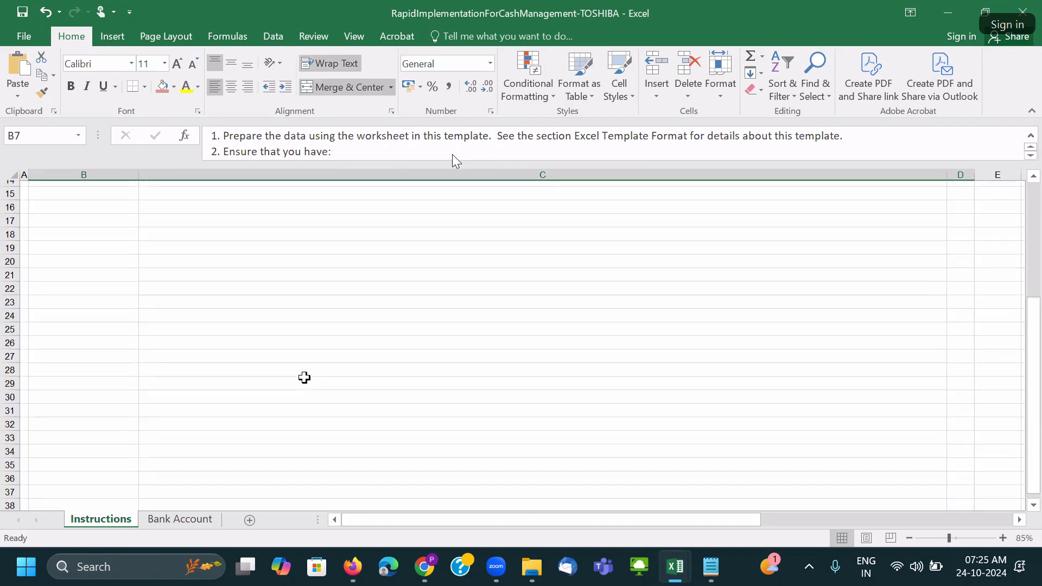
{"action": "scroll", "coordinate": [305, 378], "scroll_direction": "up", "scroll_amount": 3}
{"action": "scroll", "coordinate": [239, 396], "scroll_direction": "down", "scroll_amount": 5}
{"action": "scroll", "coordinate": [239, 396], "scroll_direction": "up", "scroll_amount": 5}
{"action": "left_click", "coordinate": [201, 520]}
{"action": "left_click", "coordinate": [450, 359]}
{"action": "scroll", "coordinate": [454, 361], "scroll_direction": "up", "scroll_amount": 2}
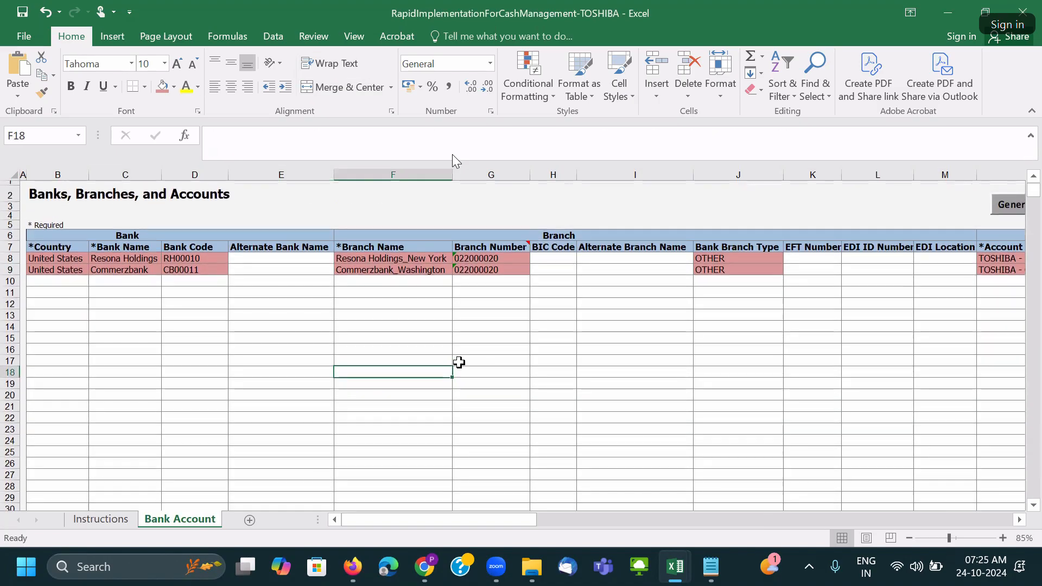
{"action": "scroll", "coordinate": [535, 524], "scroll_direction": "right", "scroll_amount": 1}
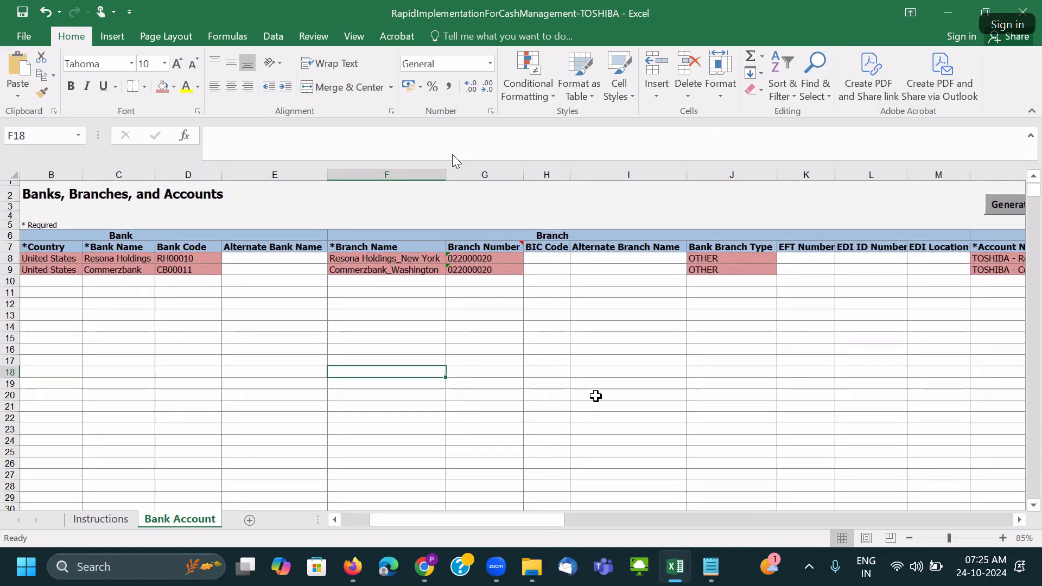
{"action": "left_click", "coordinate": [705, 395]}
{"action": "key", "text": "Right"}
{"action": "key", "text": "Right"}
{"action": "key", "text": "Right"}
{"action": "key", "text": "Right"}
{"action": "key", "text": "Right"}
{"action": "key", "text": "Right"}
{"action": "key", "text": "Right"}
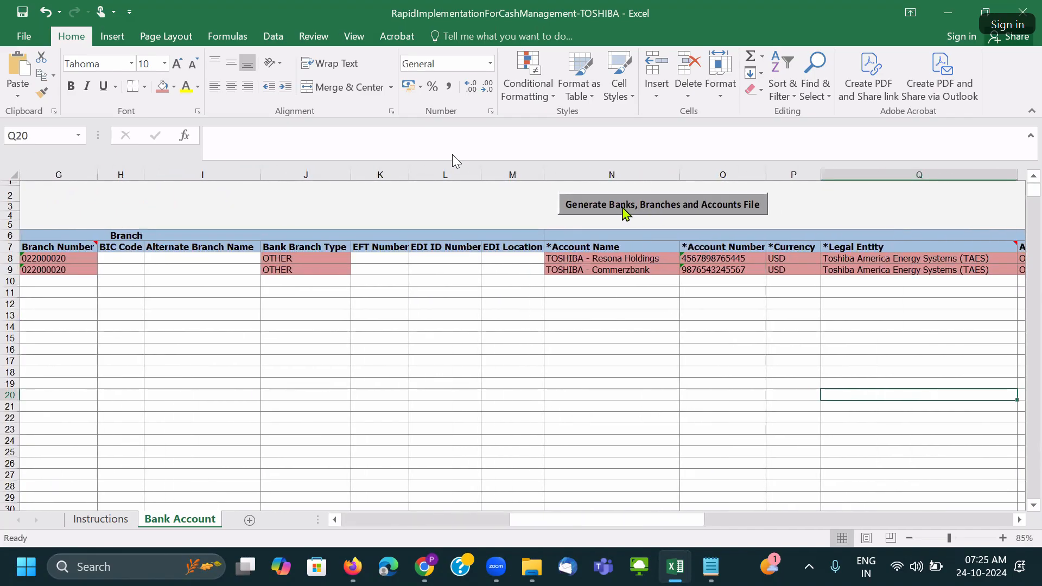
Check the account columns, including TOSHIBA - Commerzbank, then generate the banks, branches and accounts file.
{"action": "left_click", "coordinate": [734, 315]}
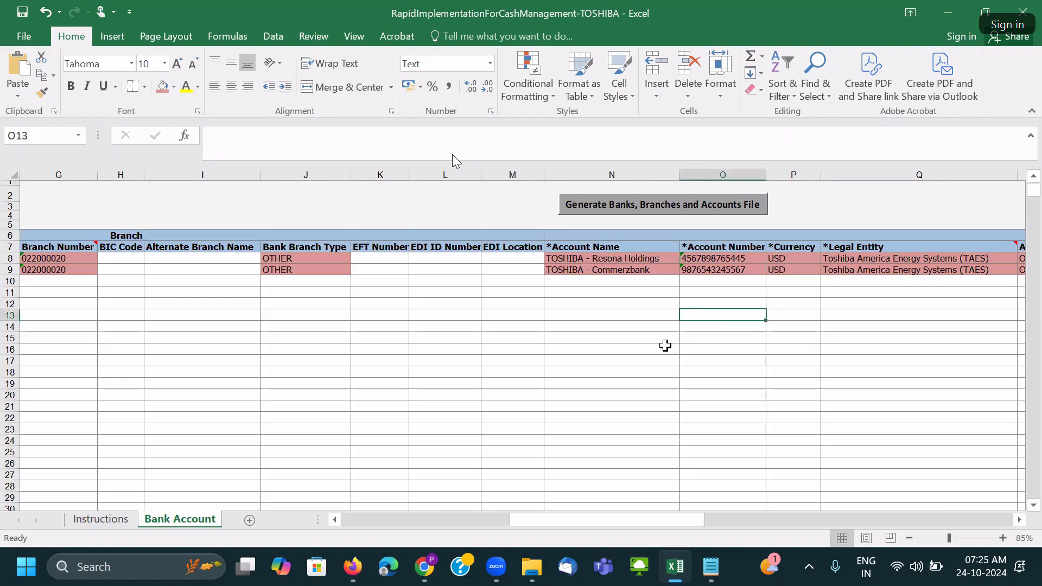
{"action": "left_click_drag", "start_coordinate": [687, 526], "coordinate": [936, 519]}
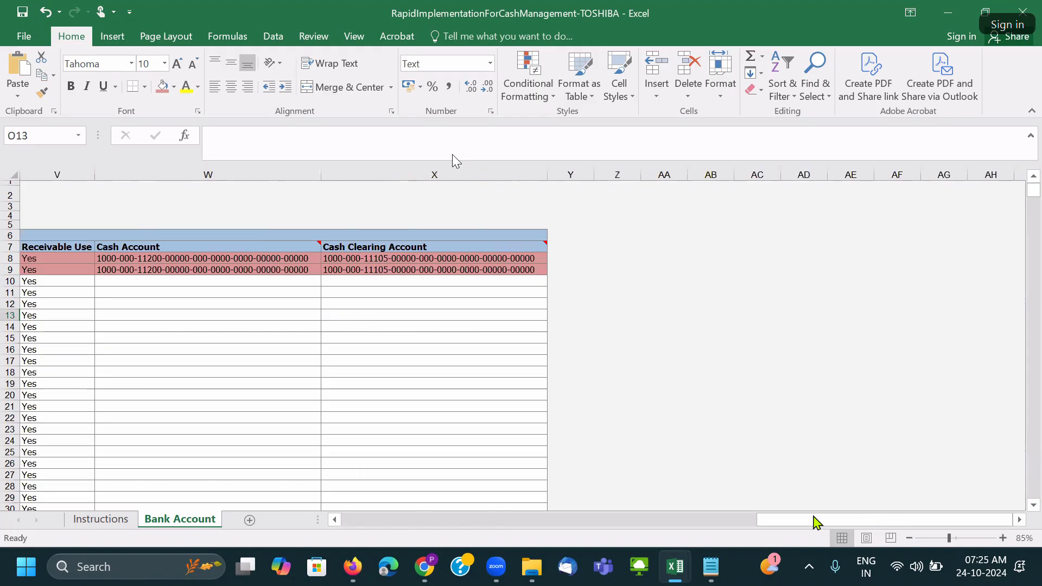
{"action": "left_click_drag", "start_coordinate": [794, 526], "coordinate": [546, 530]}
{"action": "left_click", "coordinate": [361, 271]}
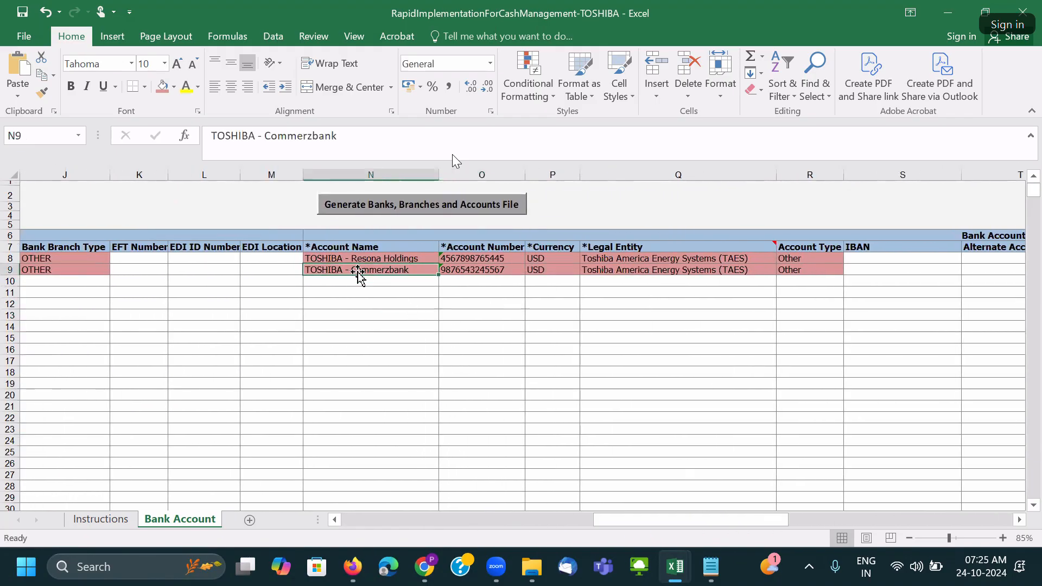
{"action": "left_click", "coordinate": [378, 207]}
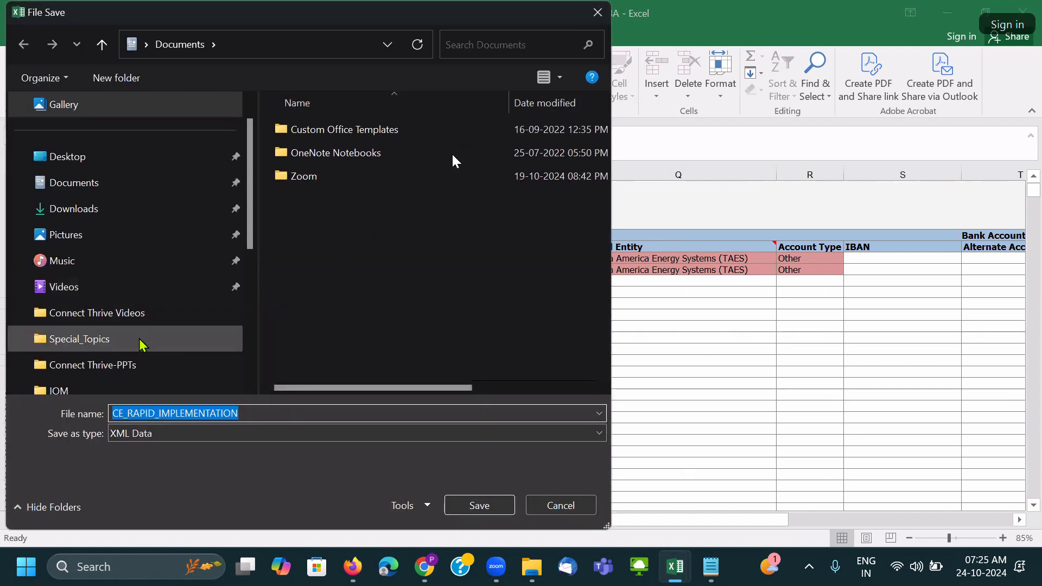
Browse the save dialog to the 26.Create Banks, Branches, and Accounts in Spreadsheet folder.
{"action": "left_click_drag", "start_coordinate": [252, 226], "coordinate": [252, 259]}
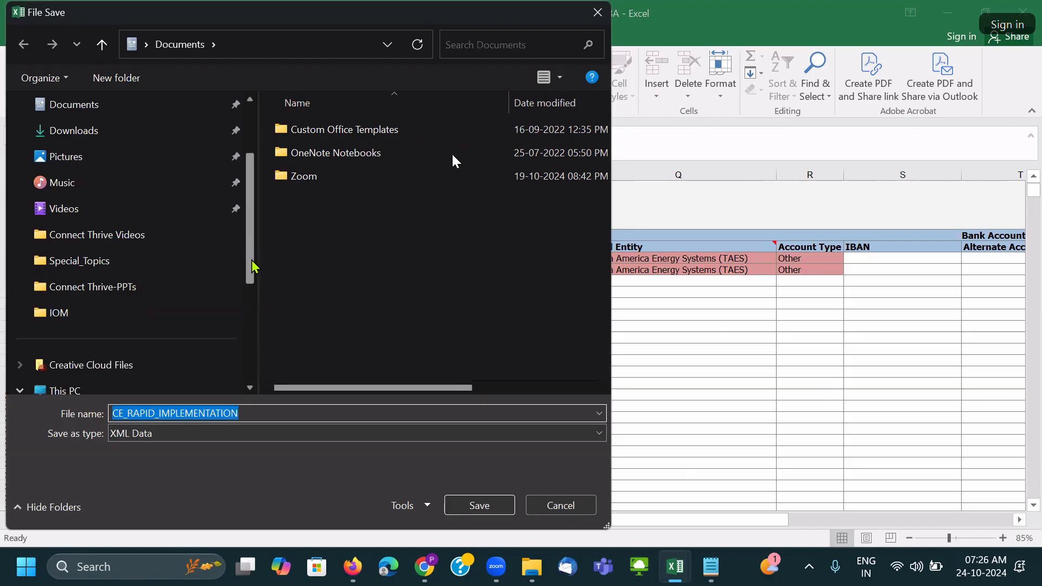
{"action": "left_click", "coordinate": [103, 314]}
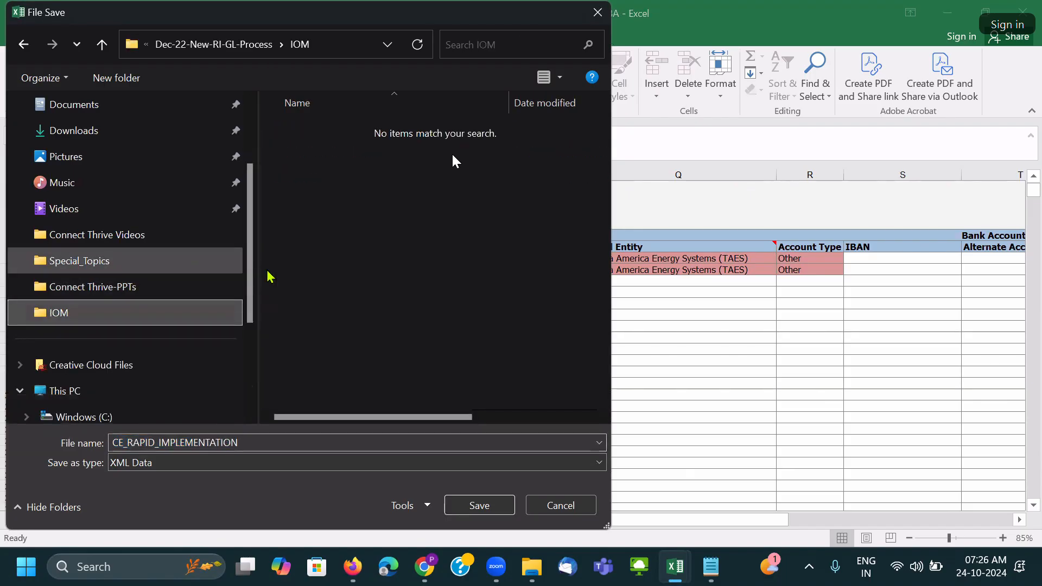
{"action": "left_click", "coordinate": [226, 44]}
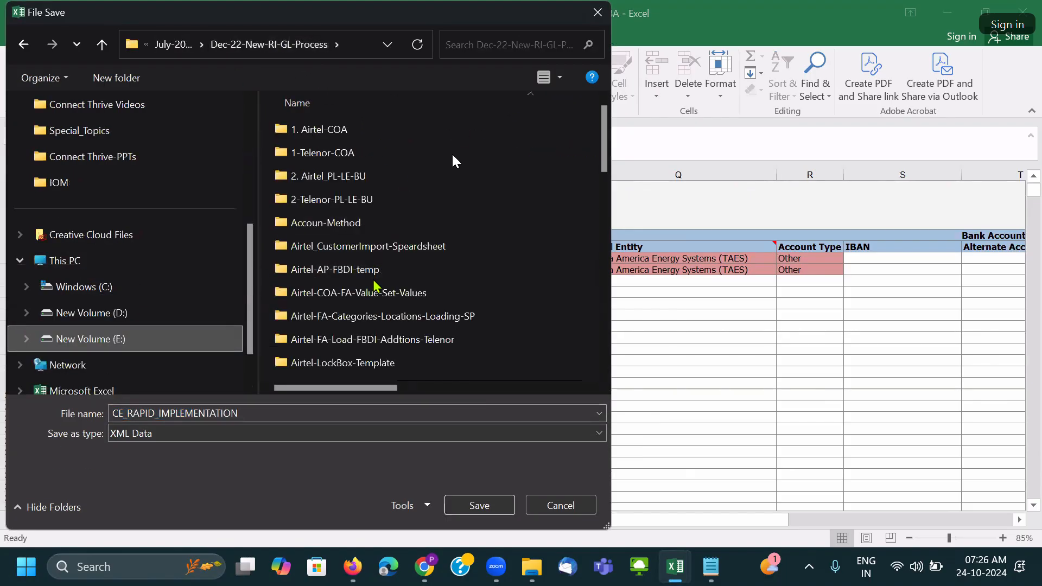
{"action": "scroll", "coordinate": [360, 260], "scroll_direction": "down", "scroll_amount": 5}
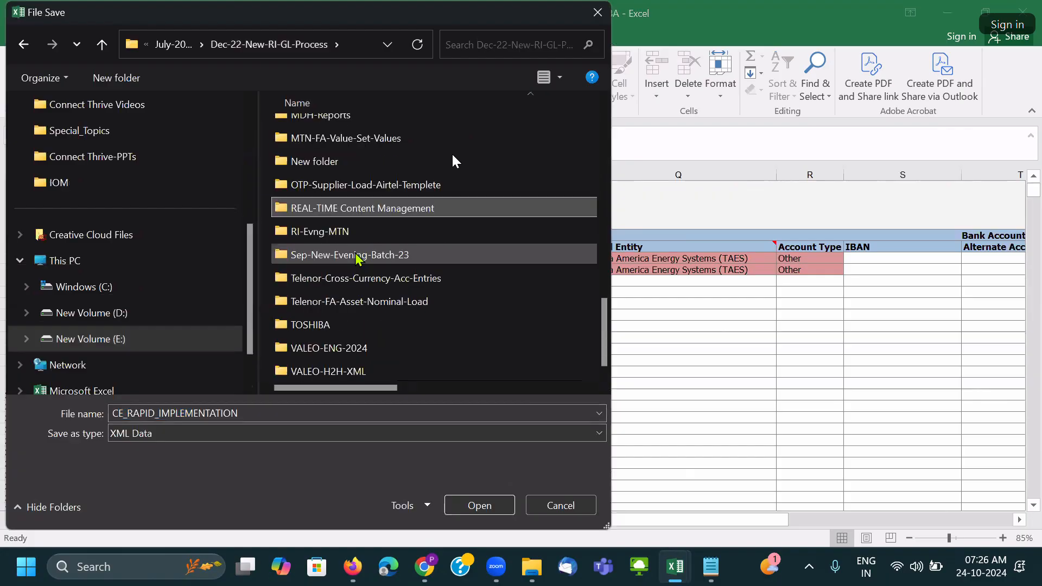
{"action": "double_click", "coordinate": [345, 209]}
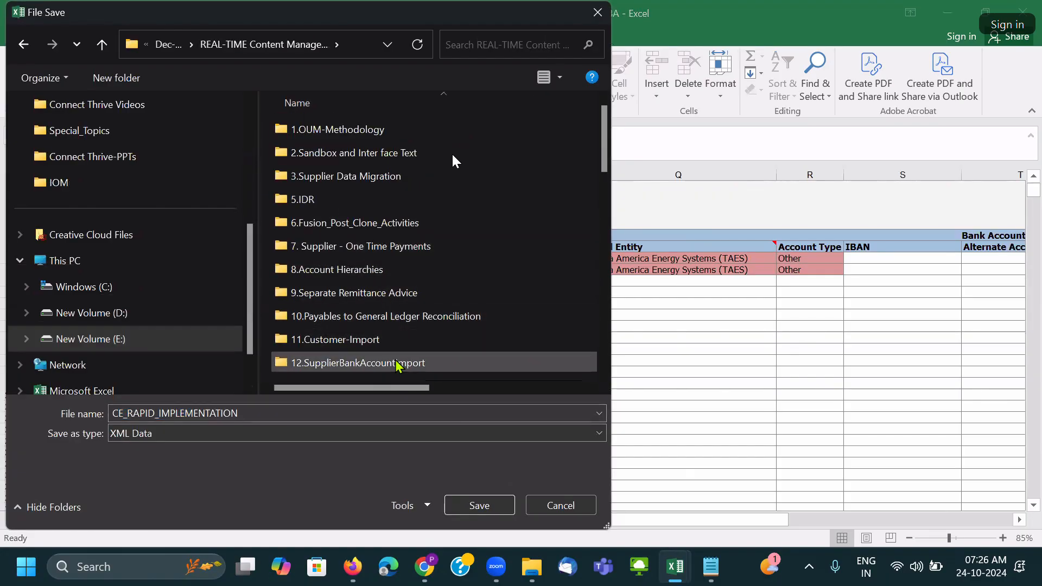
{"action": "scroll", "coordinate": [396, 363], "scroll_direction": "down", "scroll_amount": 3}
{"action": "scroll", "coordinate": [401, 320], "scroll_direction": "down", "scroll_amount": 3}
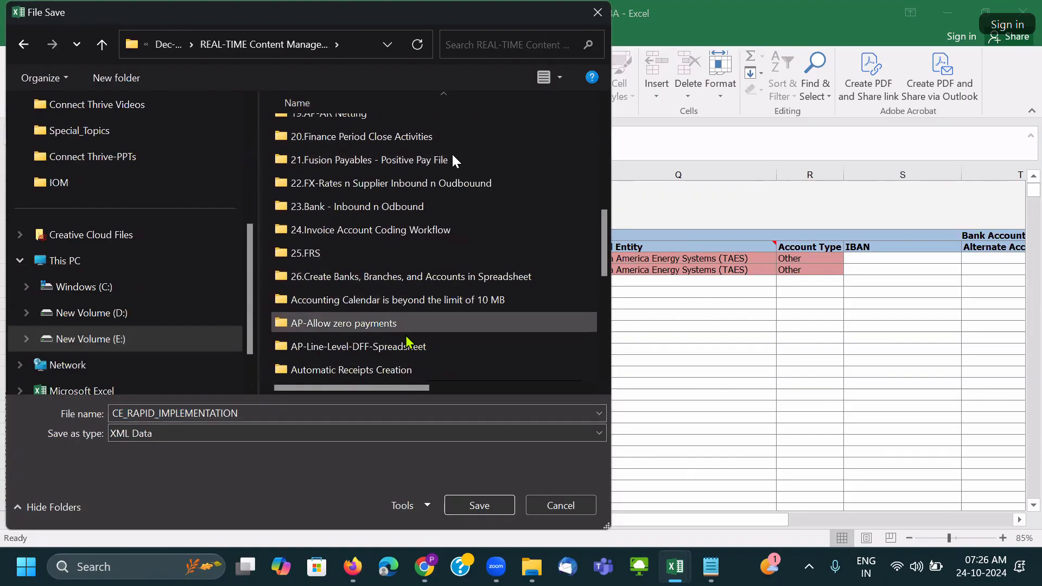
{"action": "double_click", "coordinate": [400, 282]}
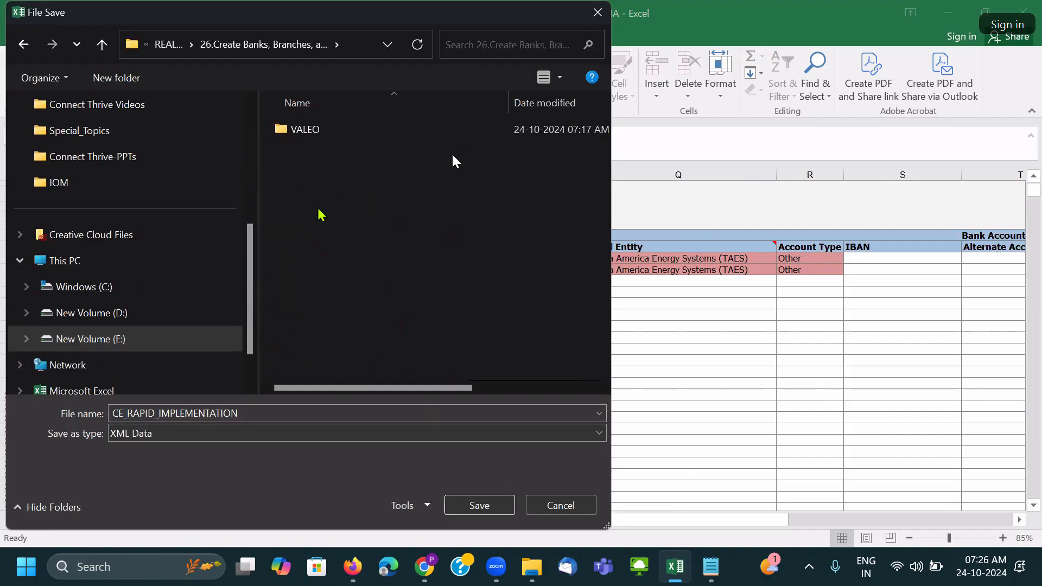
Create a TOSHIBA folder there and save CE_RAPID_IMPLEMENTATION into it.
{"action": "left_click", "coordinate": [116, 78]}
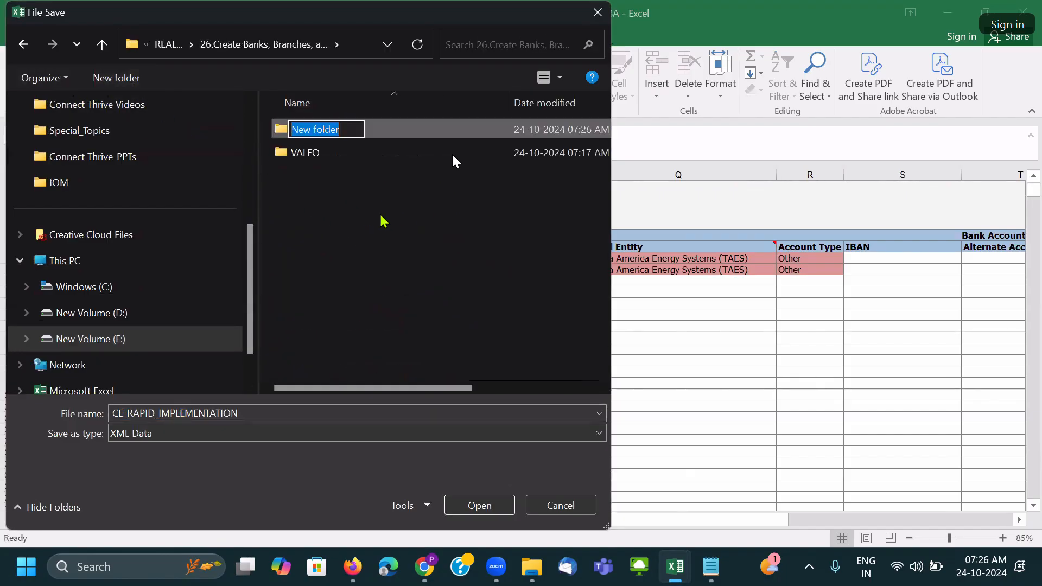
{"action": "type", "text": "TOSHIBA"}
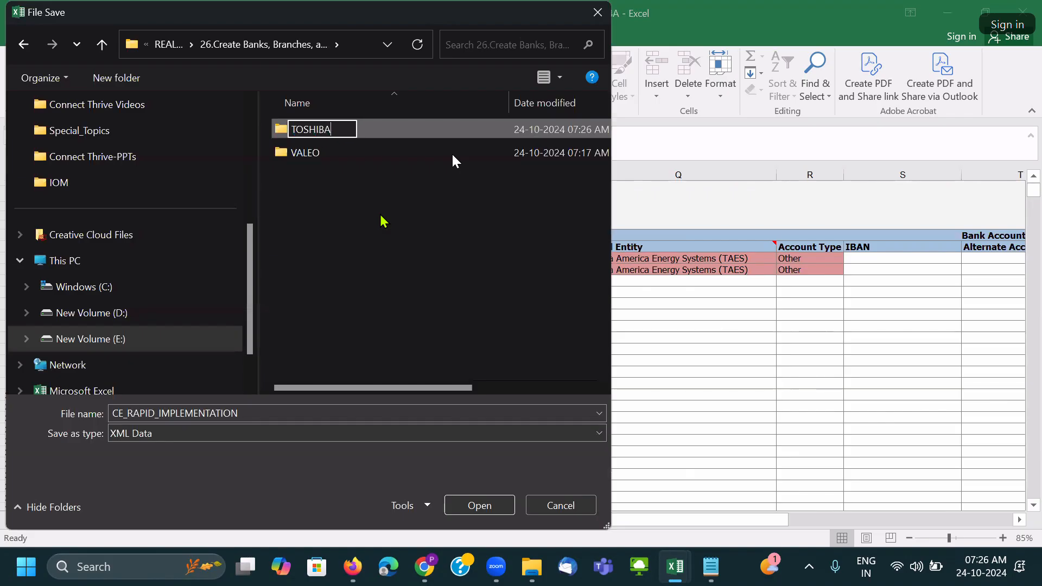
{"action": "key", "text": "Return"}
{"action": "key", "text": "Return"}
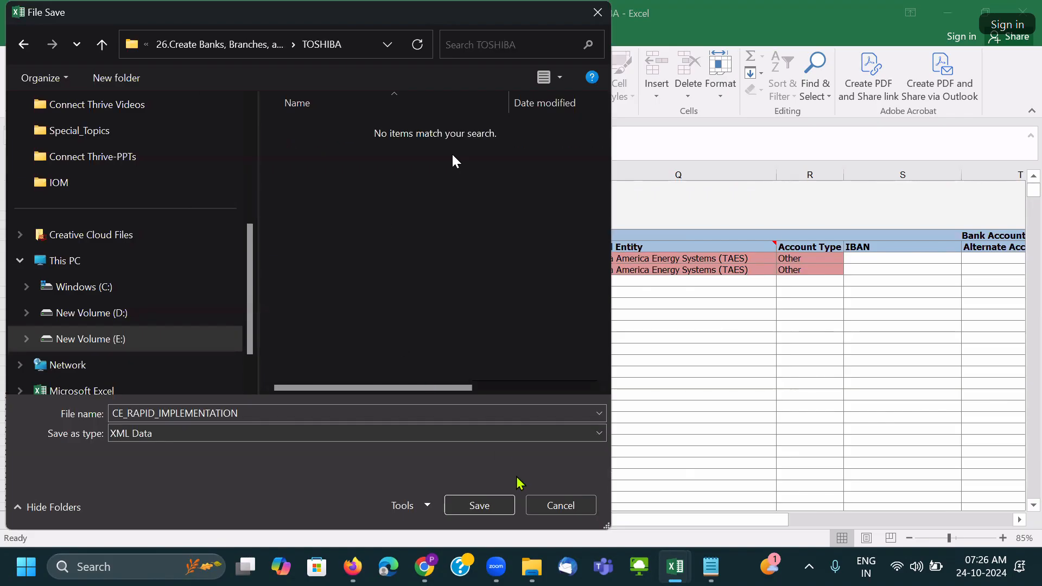
{"action": "left_click", "coordinate": [480, 505]}
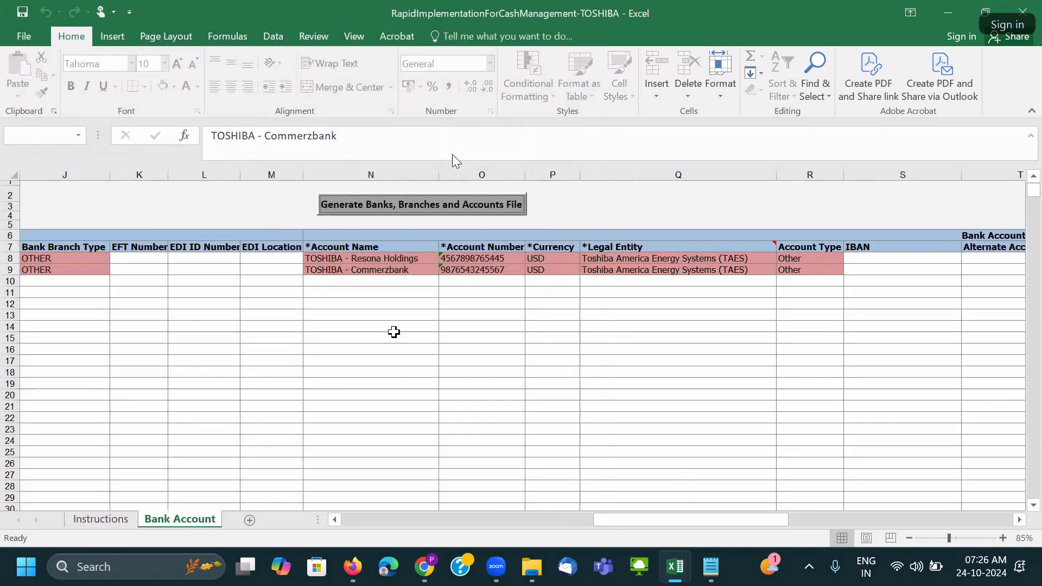
Copy the Upload Banks, Branches, and Accounts task name from cell D7 of the BANK-Pre-Req sheet.
{"action": "left_click", "coordinate": [390, 334]}
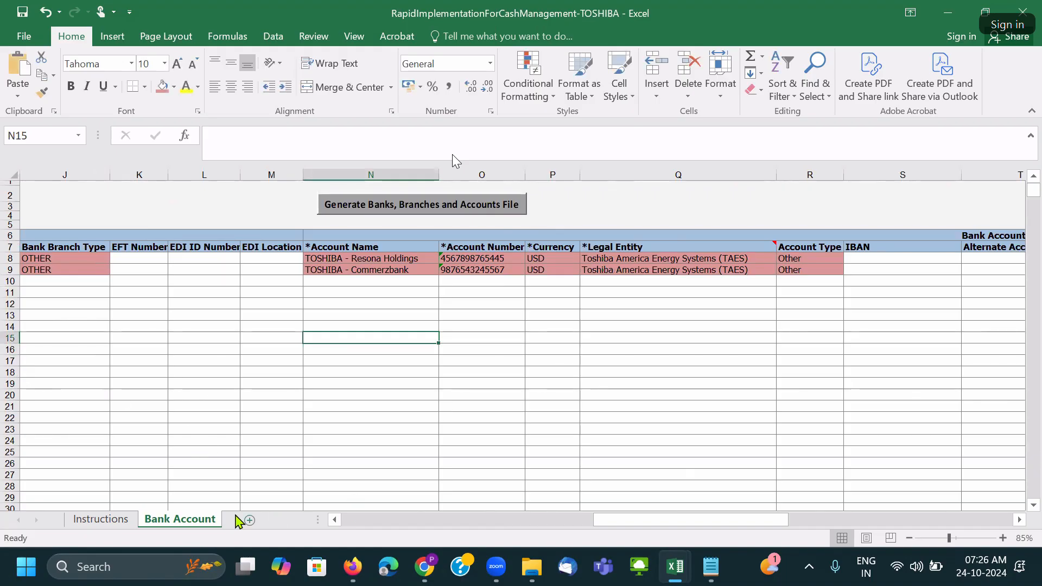
{"action": "key", "text": "alt+Tab"}
{"action": "key", "text": "alt+Tab"}
{"action": "key", "text": "alt+Tab"}
{"action": "key", "text": "alt+Tab"}
{"action": "key", "text": "alt+Tab"}
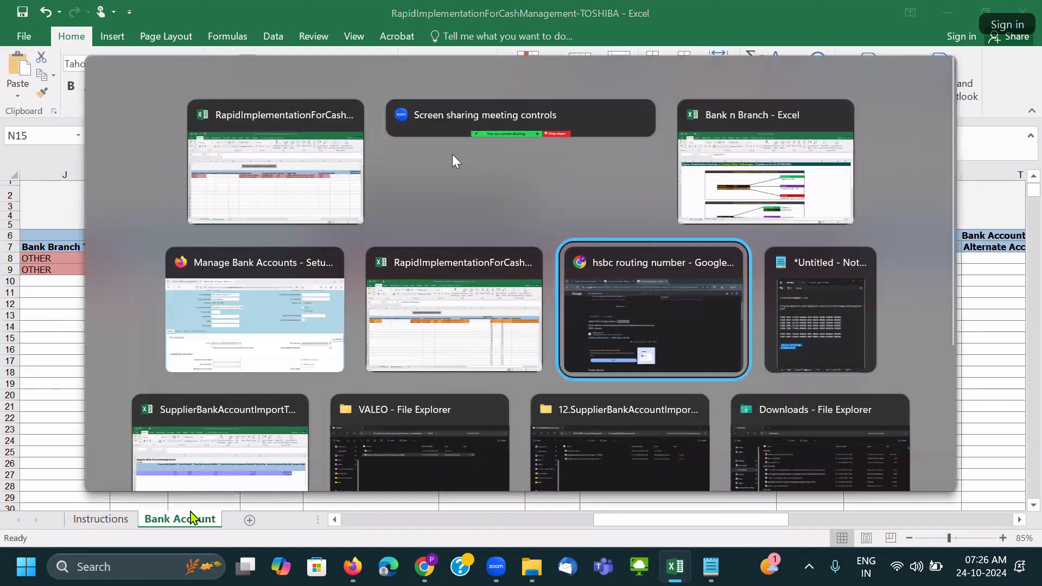
{"action": "key", "text": "alt+Tab"}
{"action": "key", "text": "alt+Tab"}
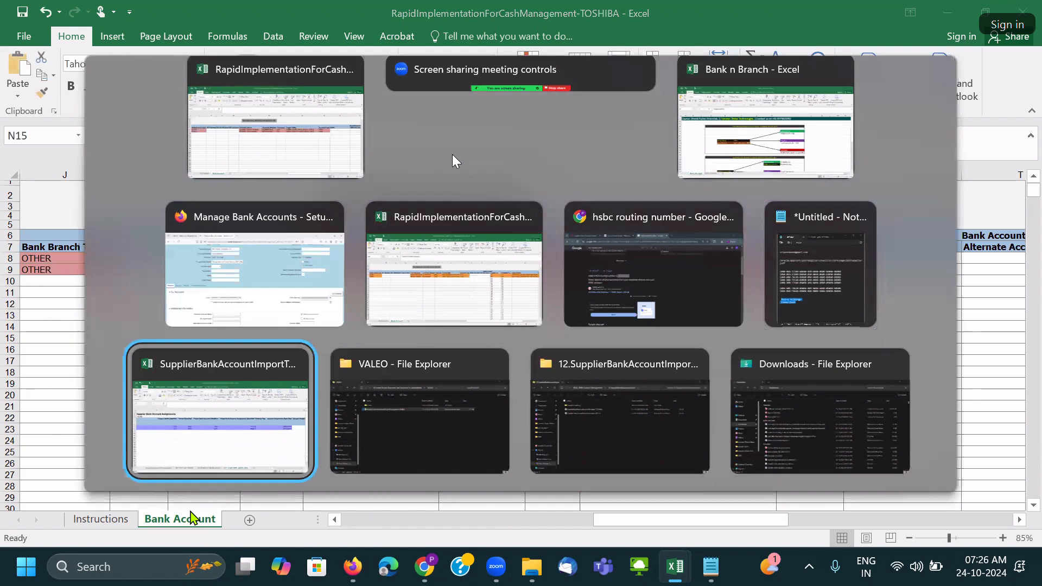
{"action": "key", "text": "alt+shift+Tab"}
{"action": "key", "text": "alt+shift+Tab"}
{"action": "key", "text": "alt+shift+Tab"}
{"action": "key", "text": "alt+shift+Tab"}
{"action": "key", "text": "alt+shift+Tab"}
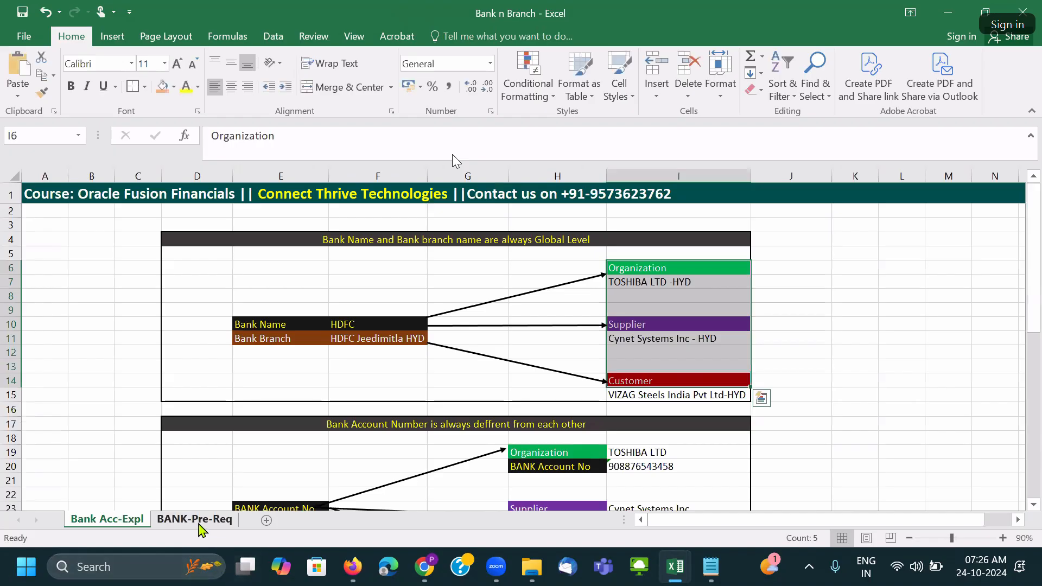
{"action": "left_click", "coordinate": [194, 519]}
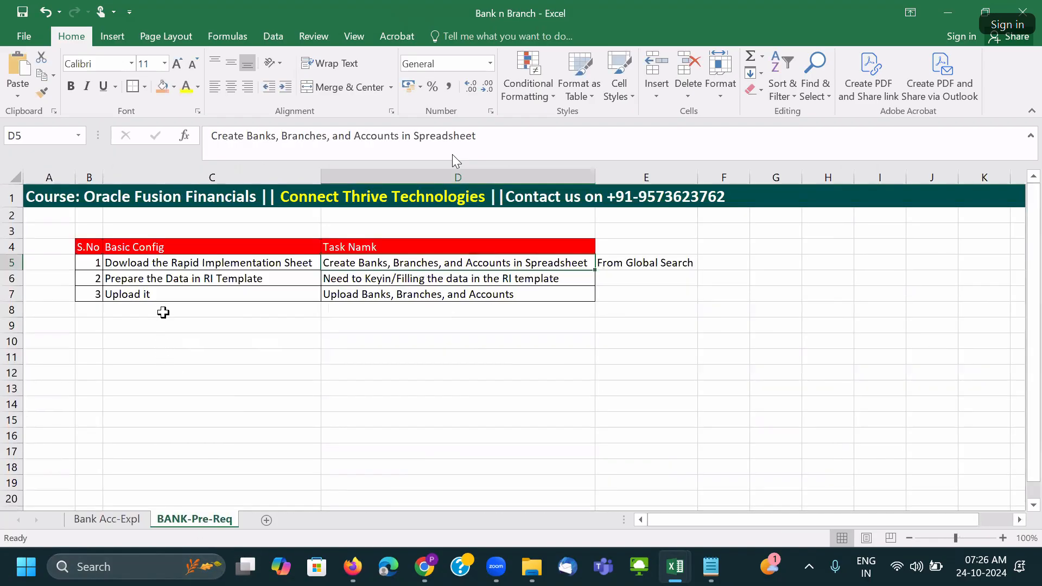
{"action": "left_click", "coordinate": [269, 294]}
{"action": "left_click", "coordinate": [353, 294]}
{"action": "key", "text": "ctrl+c"}
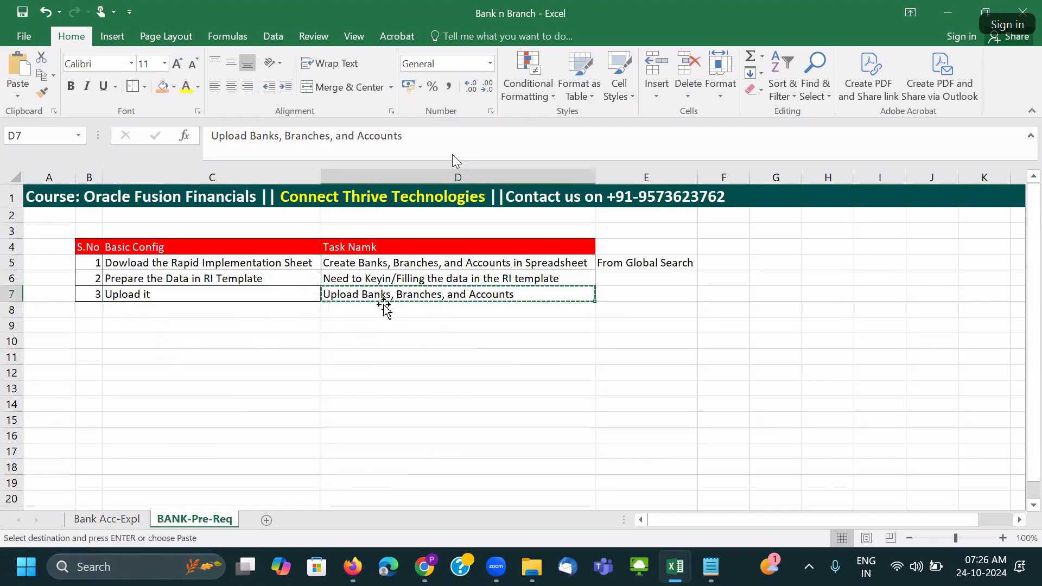
Return to the Setup and Maintenance tab in Firefox.
{"action": "key", "text": "alt+Tab"}
{"action": "key", "text": "alt+Tab"}
{"action": "key", "text": "alt+Tab"}
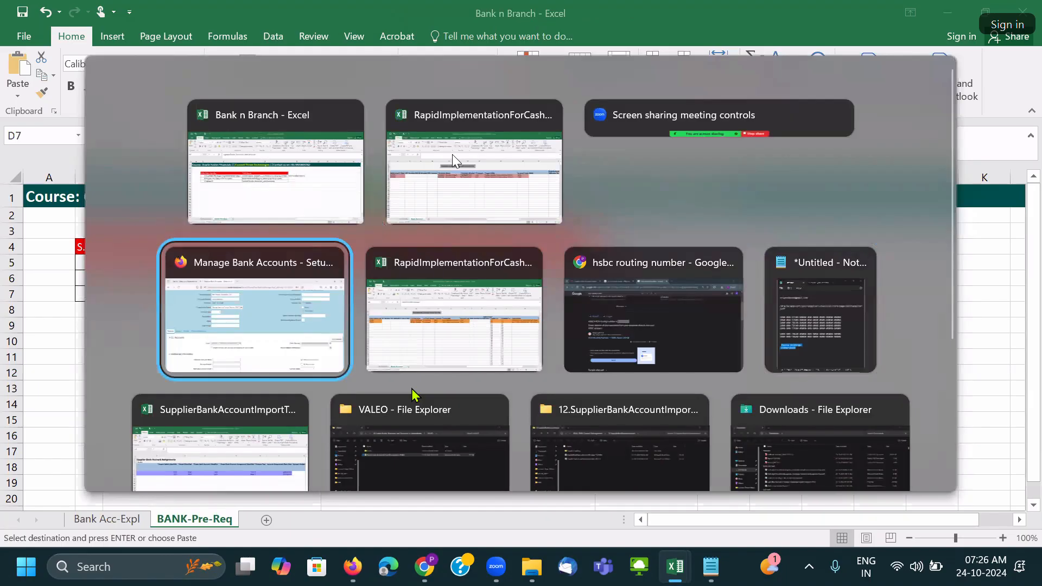
{"action": "key", "text": "alt+Tab"}
{"action": "key", "text": "alt+Tab"}
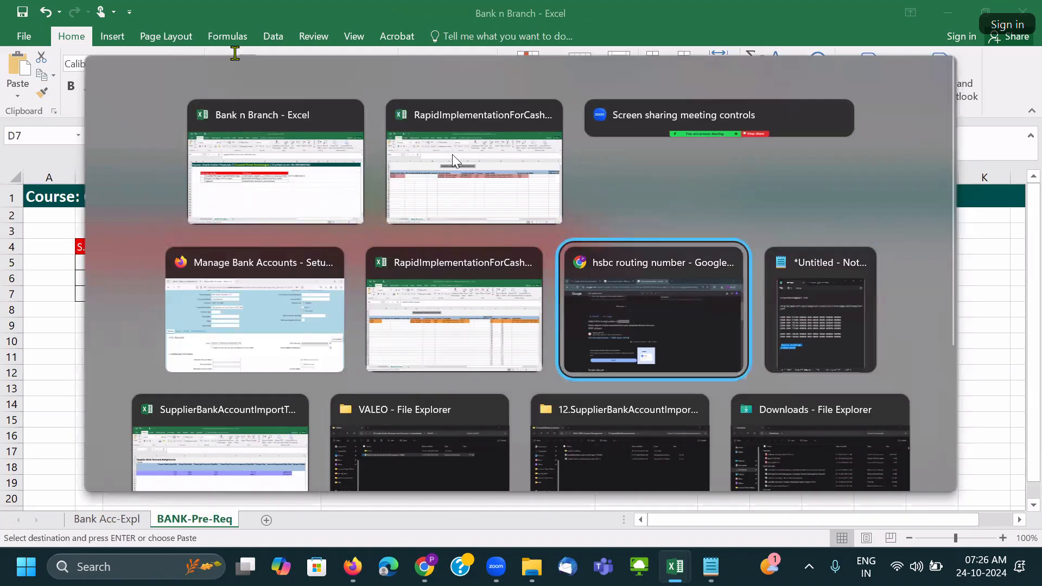
{"action": "key", "text": "ctrl+Tab"}
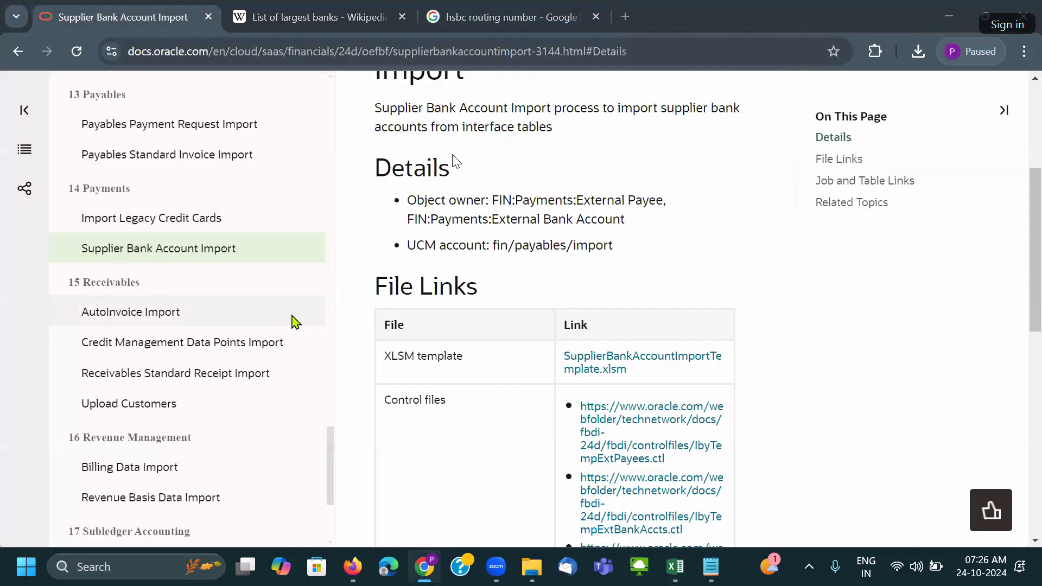
{"action": "key", "text": "alt+Tab"}
{"action": "key", "text": "alt+Tab"}
{"action": "key", "text": "alt+Tab"}
{"action": "key", "text": "alt+Tab"}
{"action": "left_click", "coordinate": [503, 308]}
{"action": "left_click", "coordinate": [96, 25]}
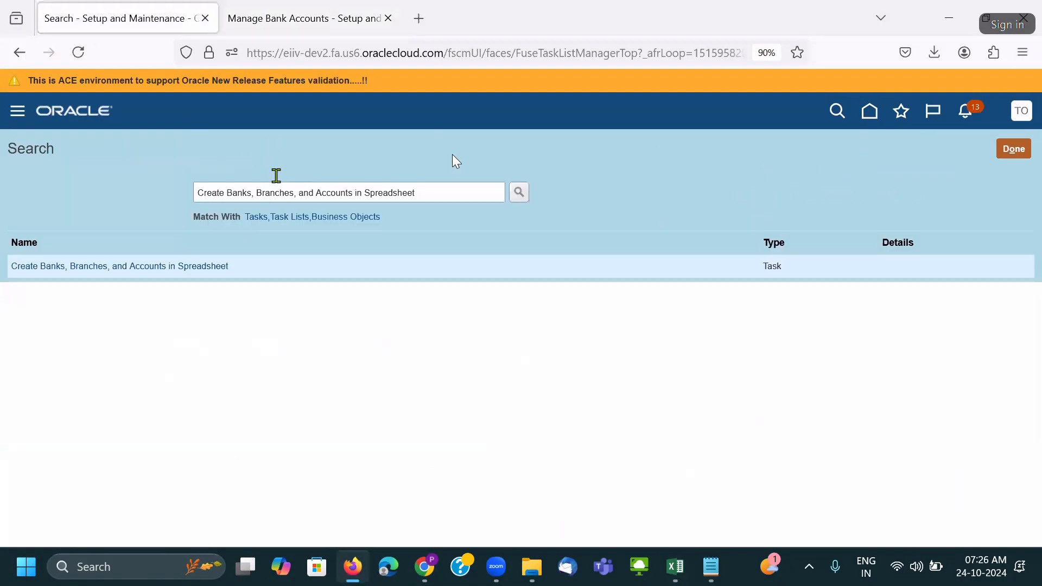
Replace the setup search with the pasted task name and open the Upload Banks, Branches, and Accounts task.
{"action": "left_click_drag", "start_coordinate": [425, 193], "coordinate": [53, 198]}
{"action": "key", "text": "ctrl+v"}
{"action": "key", "text": "Return"}
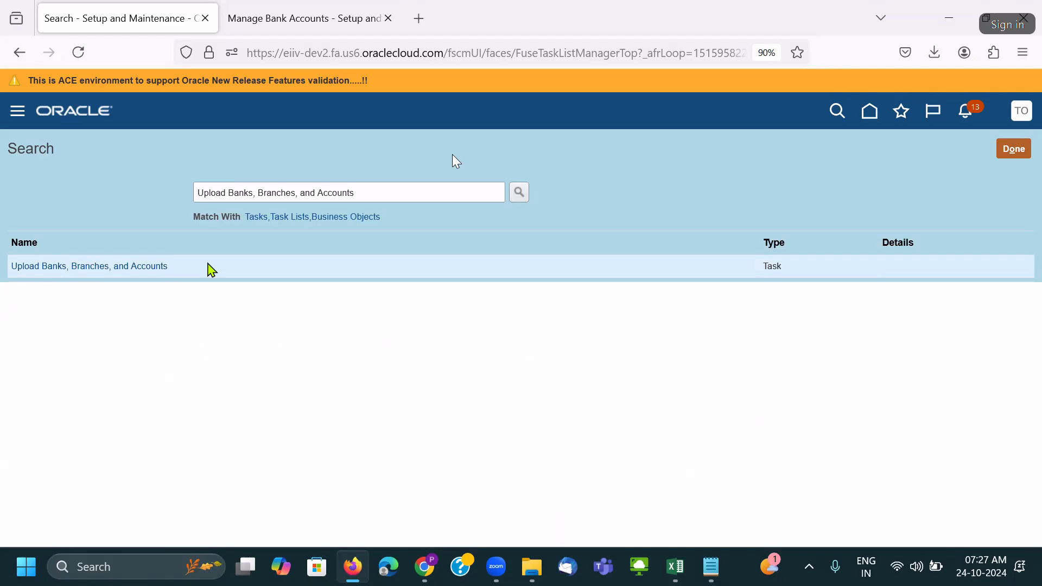
{"action": "left_click", "coordinate": [139, 266]}
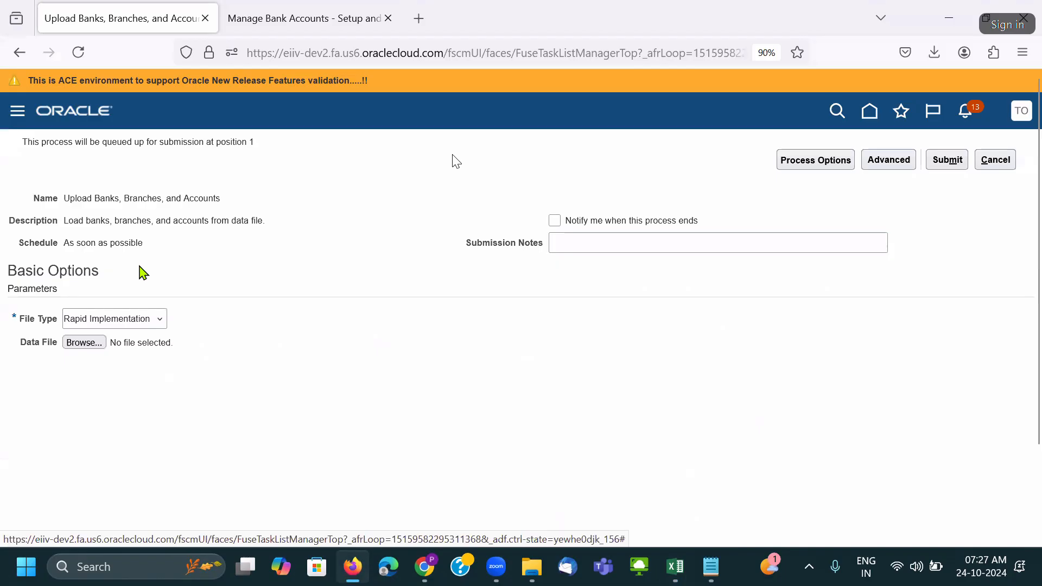
Submit the upload with File Type Rapid Implementation and data file CE_RAPID_IMPLEMENTATION.xml, acknowledging the confirmation.
{"action": "left_click", "coordinate": [142, 326]}
{"action": "left_click", "coordinate": [291, 324]}
{"action": "left_click", "coordinate": [100, 353]}
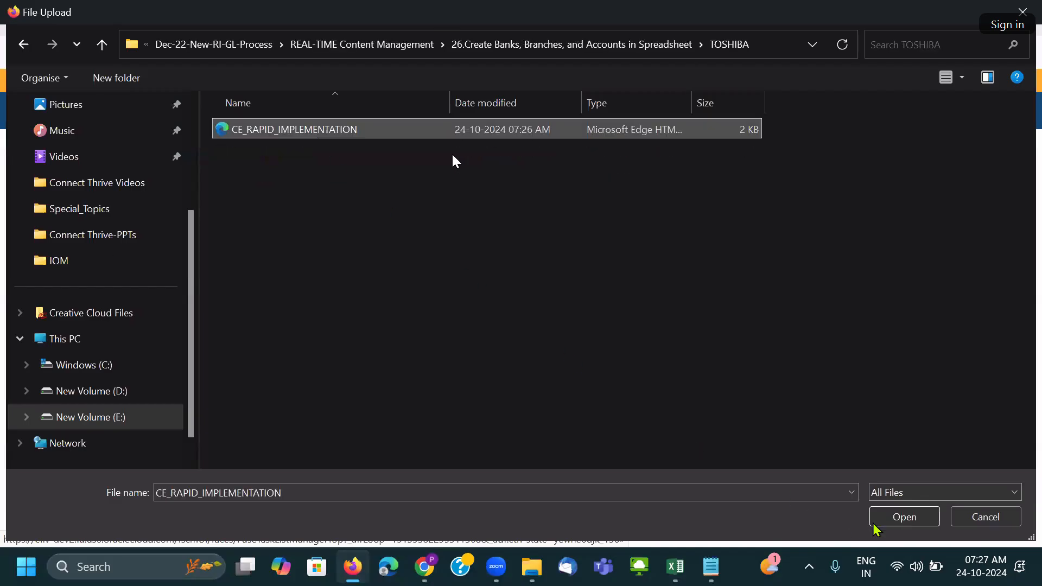
{"action": "left_click", "coordinate": [876, 519]}
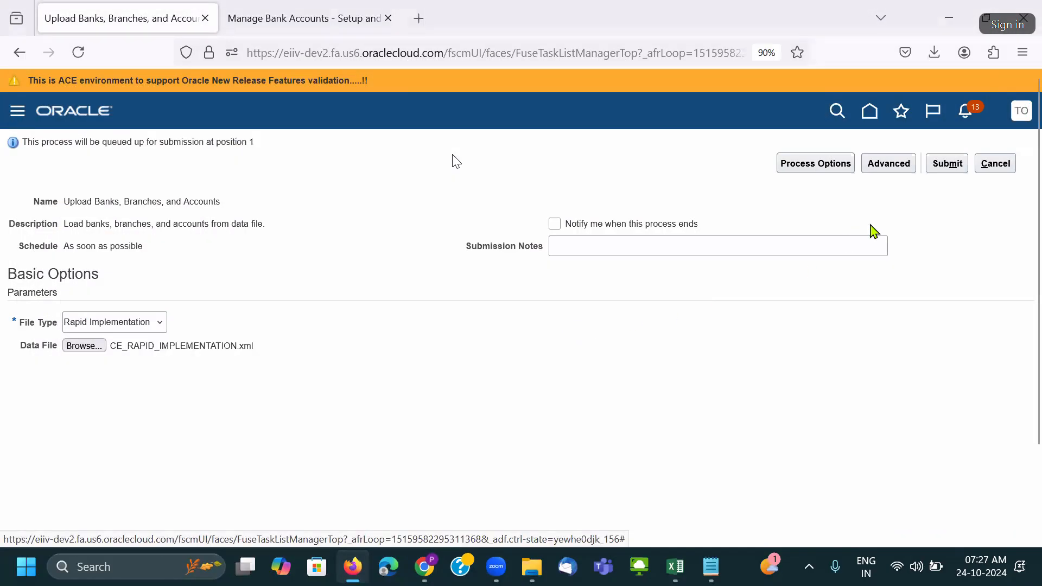
{"action": "left_click", "coordinate": [945, 165]}
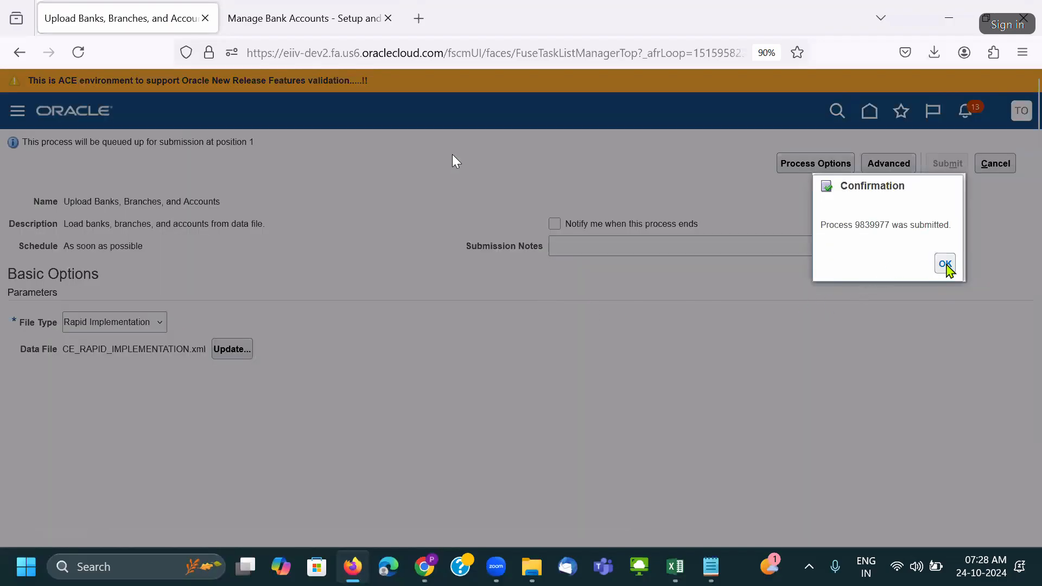
{"action": "left_click", "coordinate": [946, 265]}
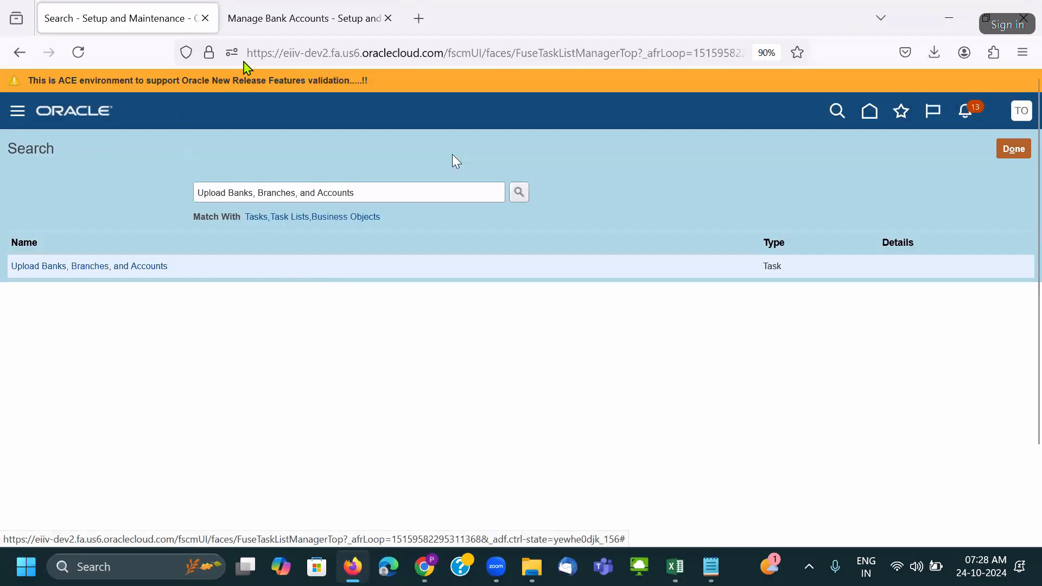
Open the Oracle home page in a new tab and go to Tools > Scheduled Processes.
{"action": "left_click", "coordinate": [295, 29]}
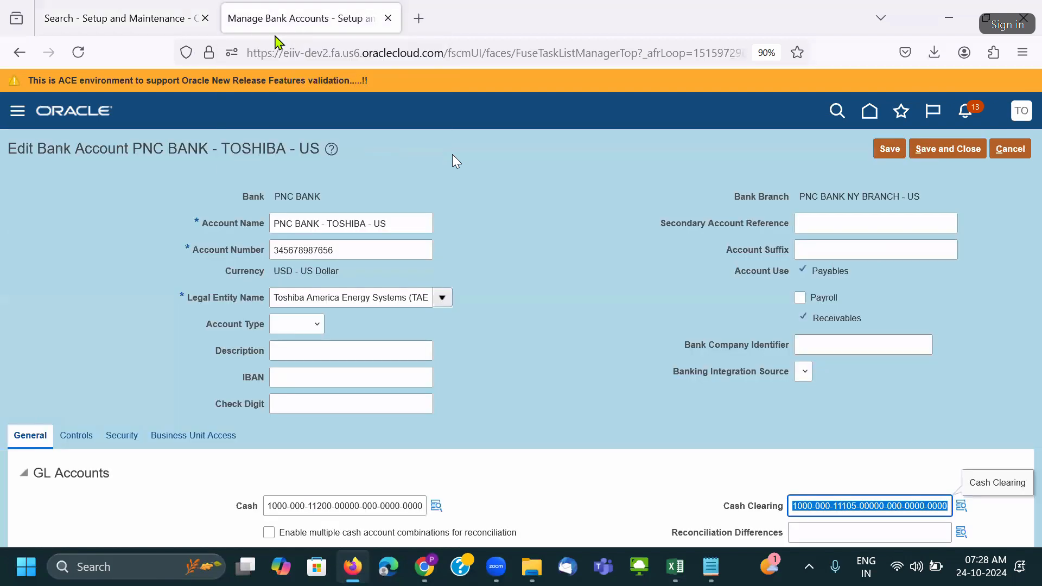
{"action": "left_click", "coordinate": [417, 24]}
{"action": "type", "text": "e"}
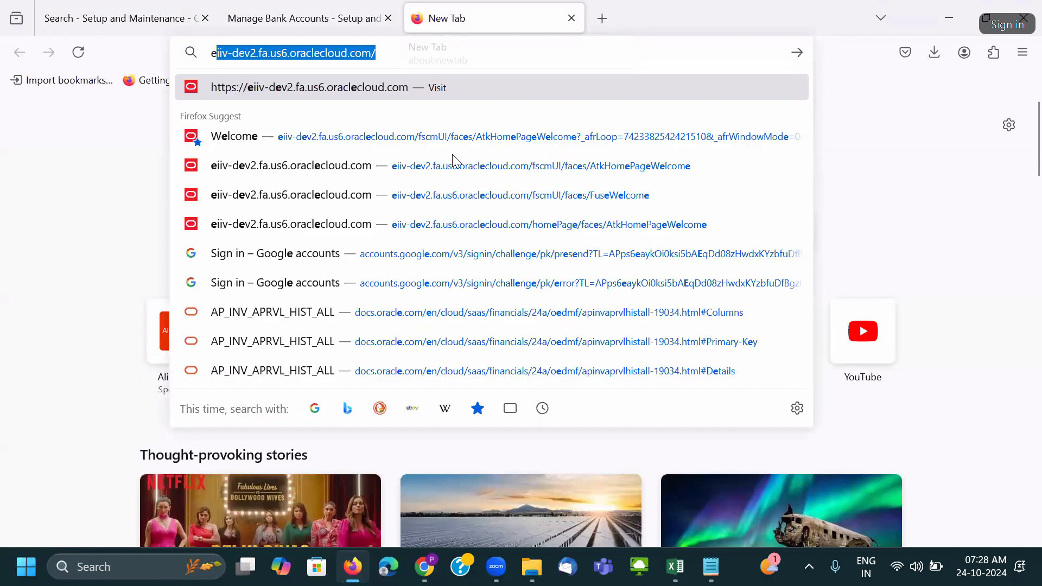
{"action": "key", "text": "Return"}
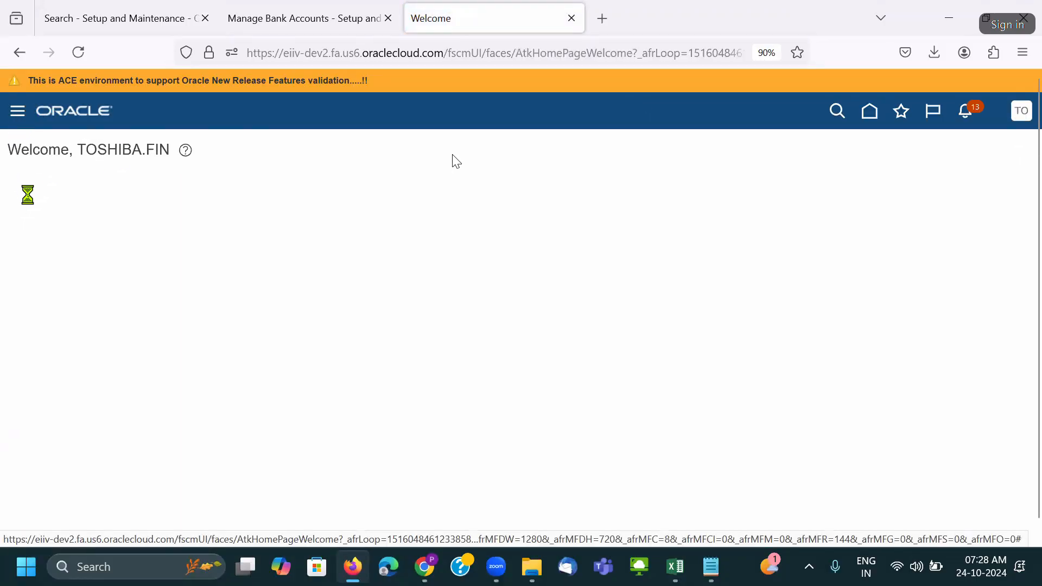
{"action": "scroll", "coordinate": [98, 315], "scroll_direction": "down", "scroll_amount": 8}
{"action": "left_click", "coordinate": [142, 417]}
{"action": "left_click", "coordinate": [438, 368]}
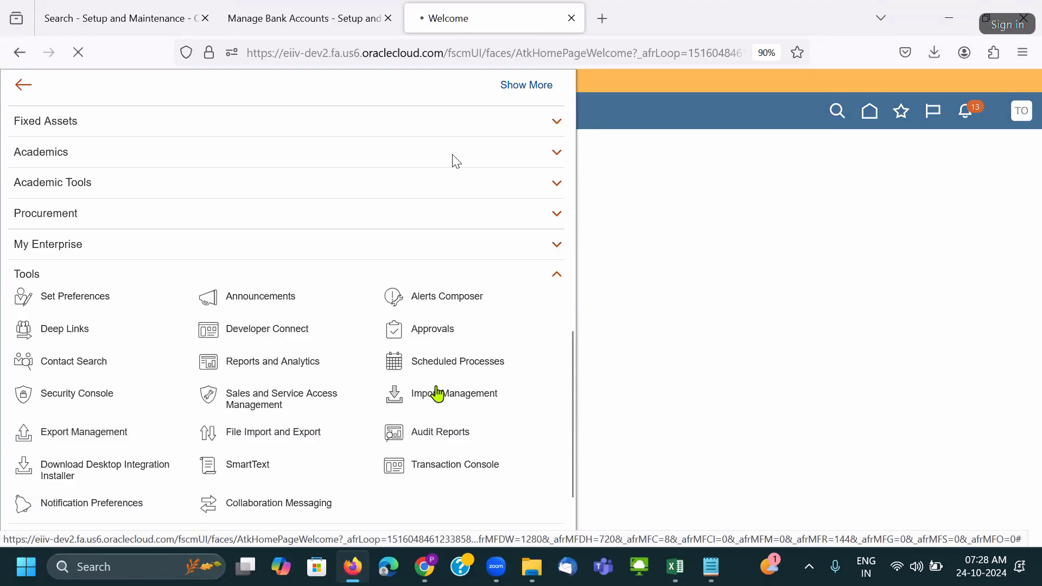
Refresh the list, select the Upload Banks, Branches, and Accounts process, and open its 9839977.log.
{"action": "left_click", "coordinate": [557, 293]}
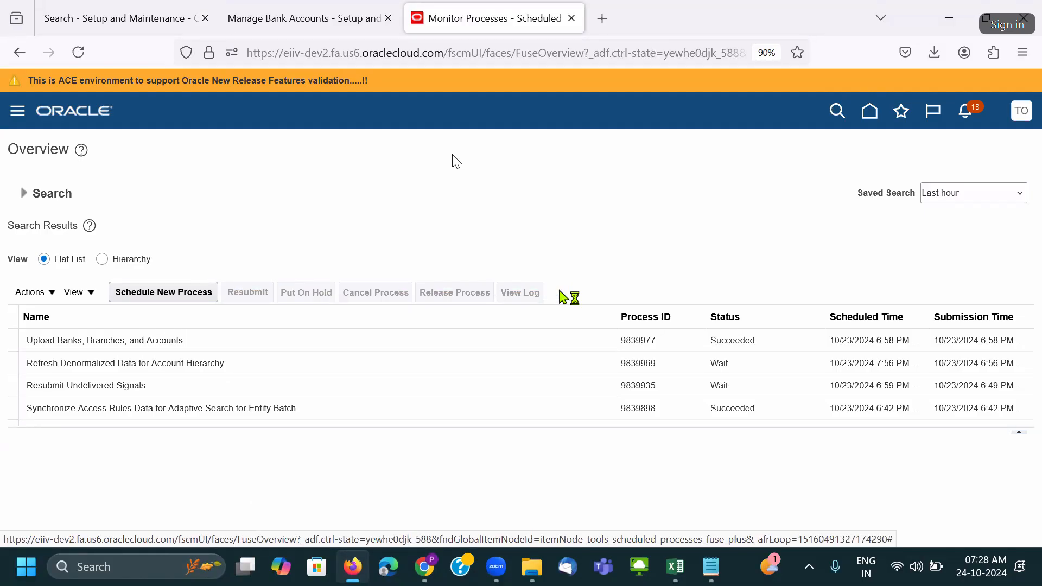
{"action": "left_click", "coordinate": [328, 348]}
{"action": "scroll", "coordinate": [500, 211], "scroll_direction": "down", "scroll_amount": 2}
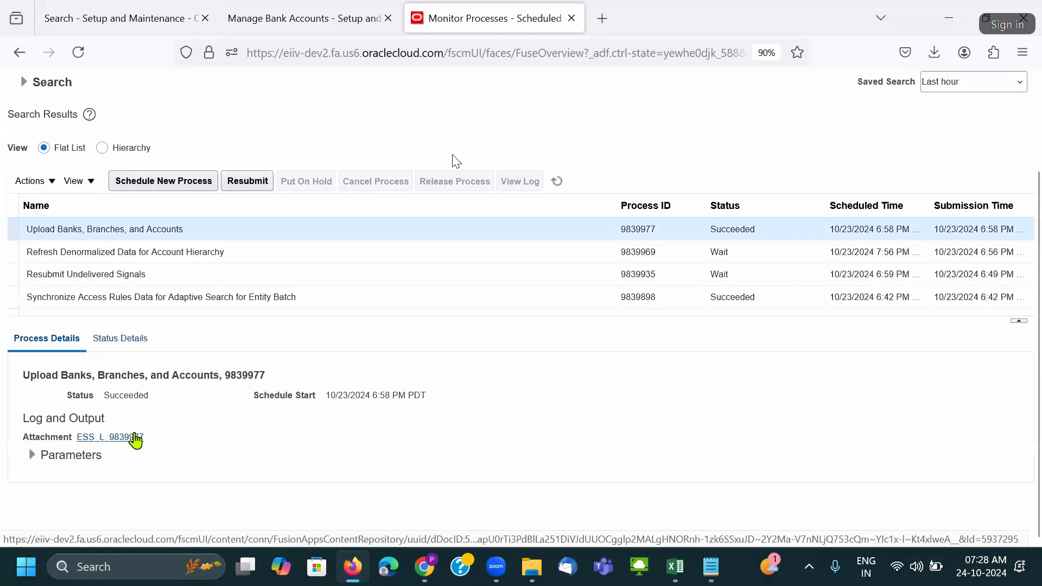
{"action": "left_click", "coordinate": [139, 436]}
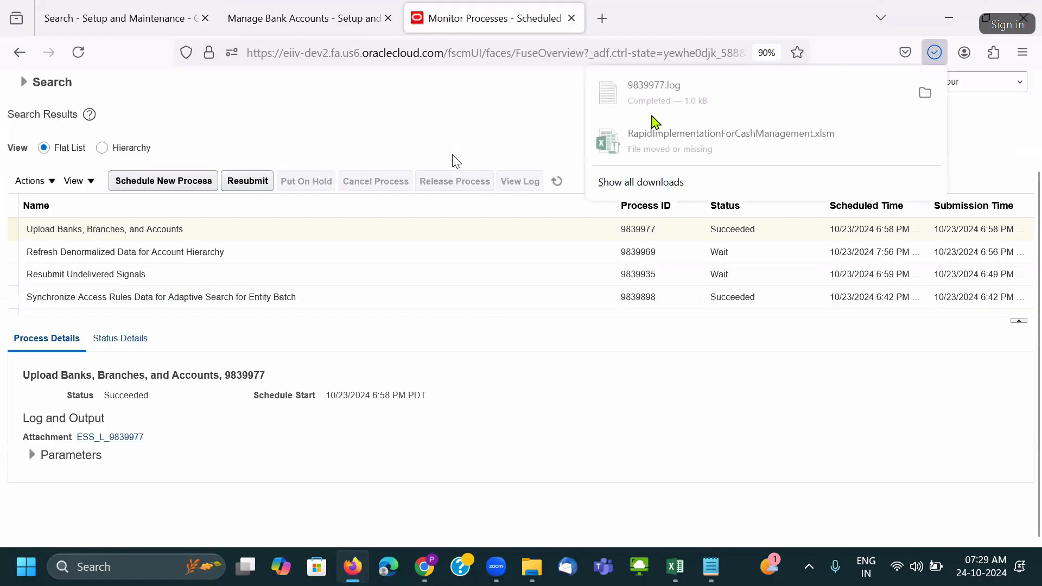
{"action": "left_click", "coordinate": [654, 103]}
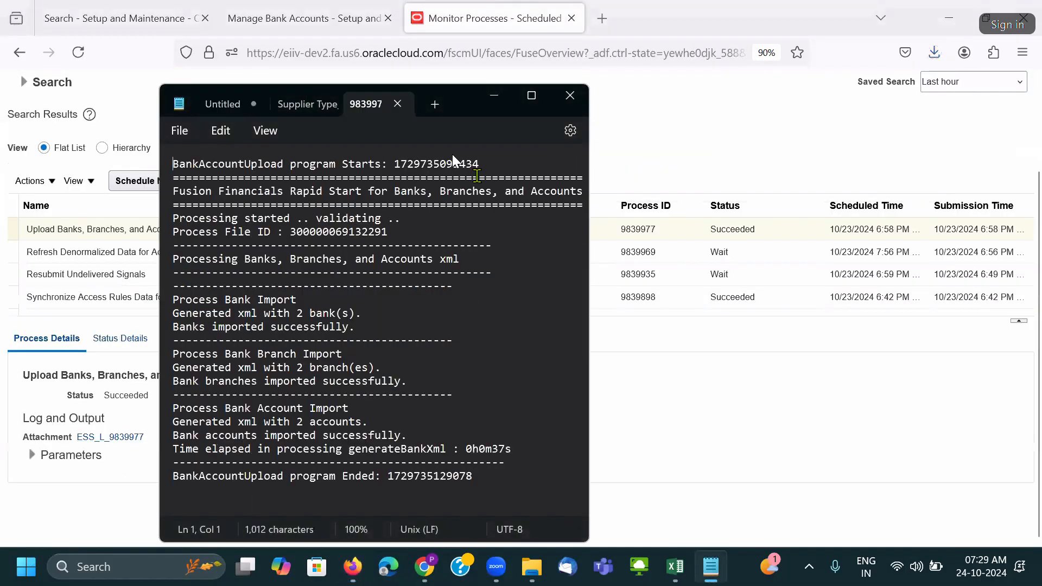
Maximize the log and highlight the banks, branches and accounts success lines and the count of 2.
{"action": "left_click", "coordinate": [533, 98]}
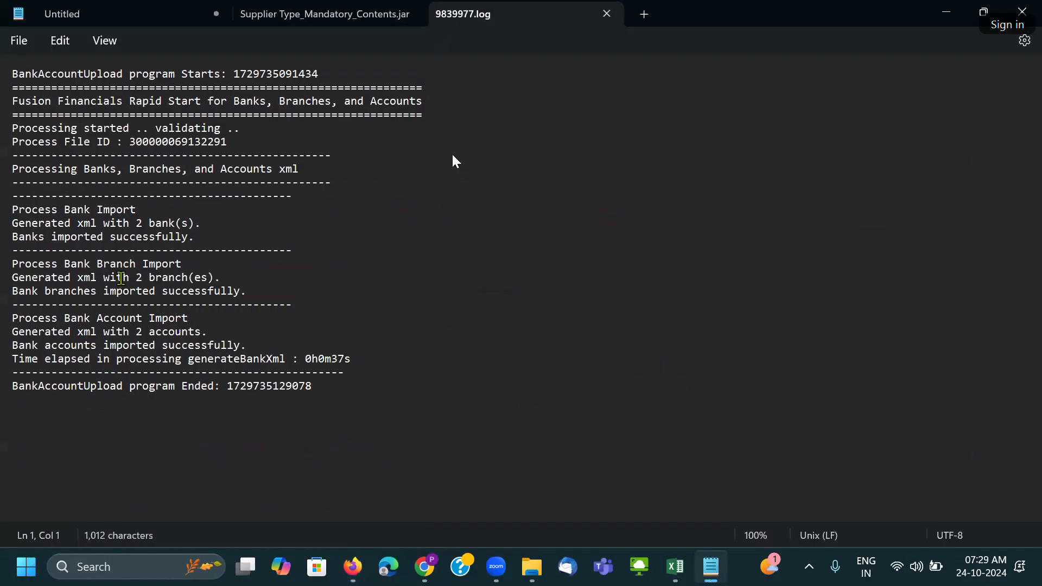
{"action": "left_click_drag", "start_coordinate": [222, 278], "coordinate": [149, 278]}
{"action": "left_click_drag", "start_coordinate": [12, 293], "coordinate": [285, 301]}
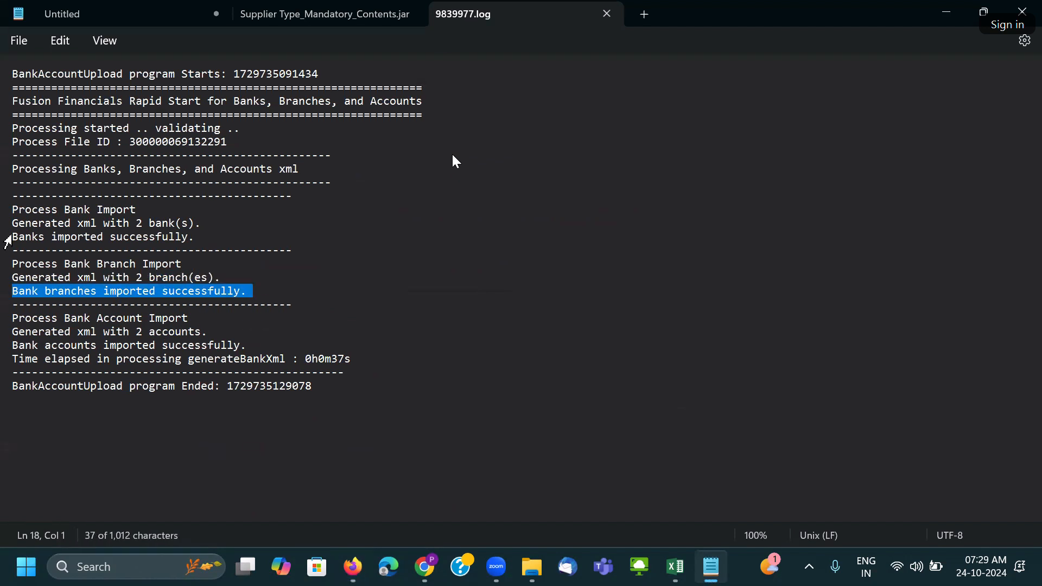
{"action": "left_click_drag", "start_coordinate": [16, 237], "coordinate": [207, 250]}
{"action": "left_click_drag", "start_coordinate": [13, 296], "coordinate": [260, 305]}
{"action": "left_click_drag", "start_coordinate": [13, 346], "coordinate": [360, 357]}
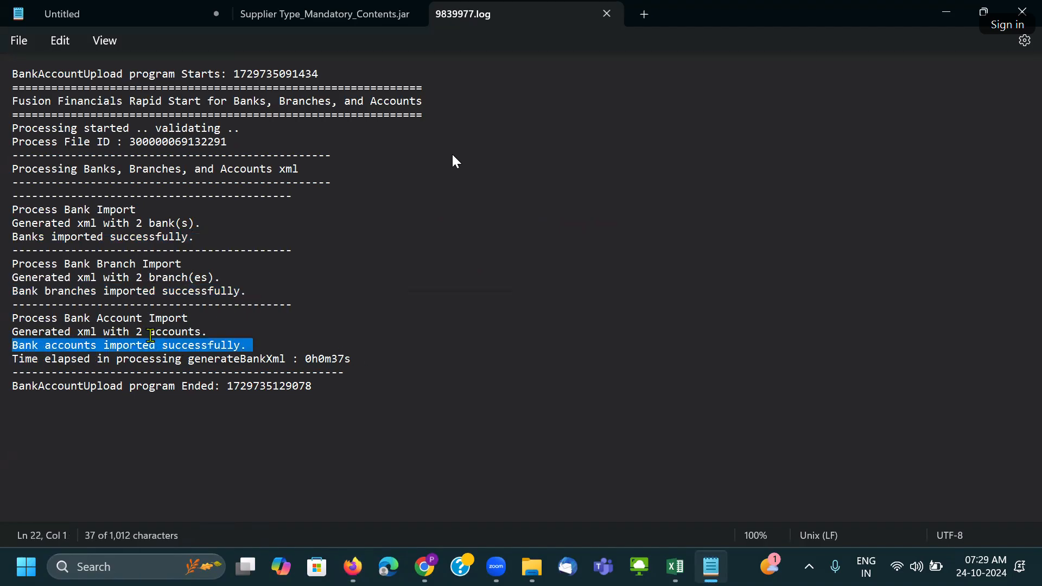
{"action": "left_click_drag", "start_coordinate": [135, 333], "coordinate": [146, 333]}
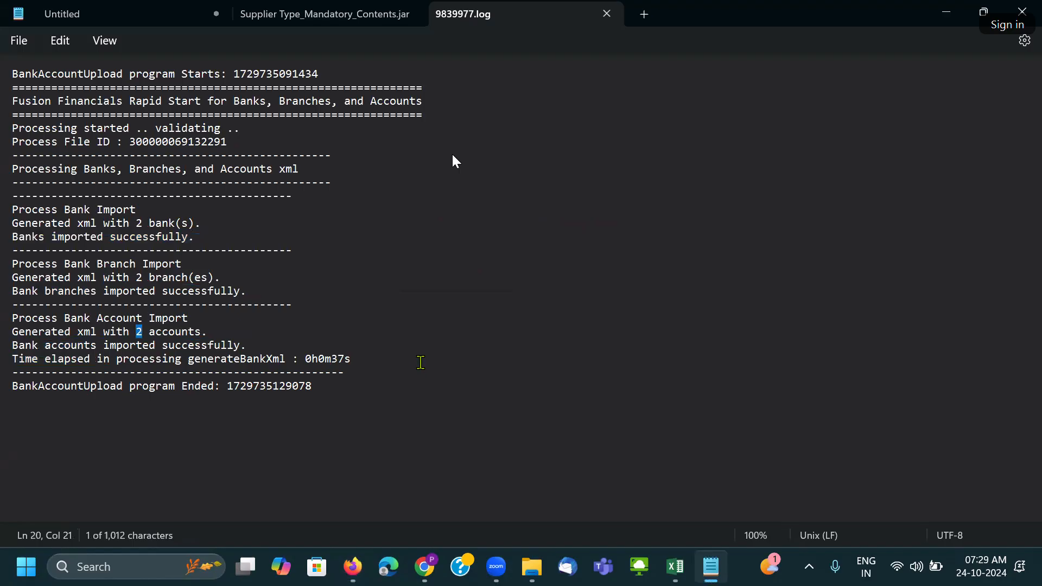
{"action": "key", "text": "alt+Tab"}
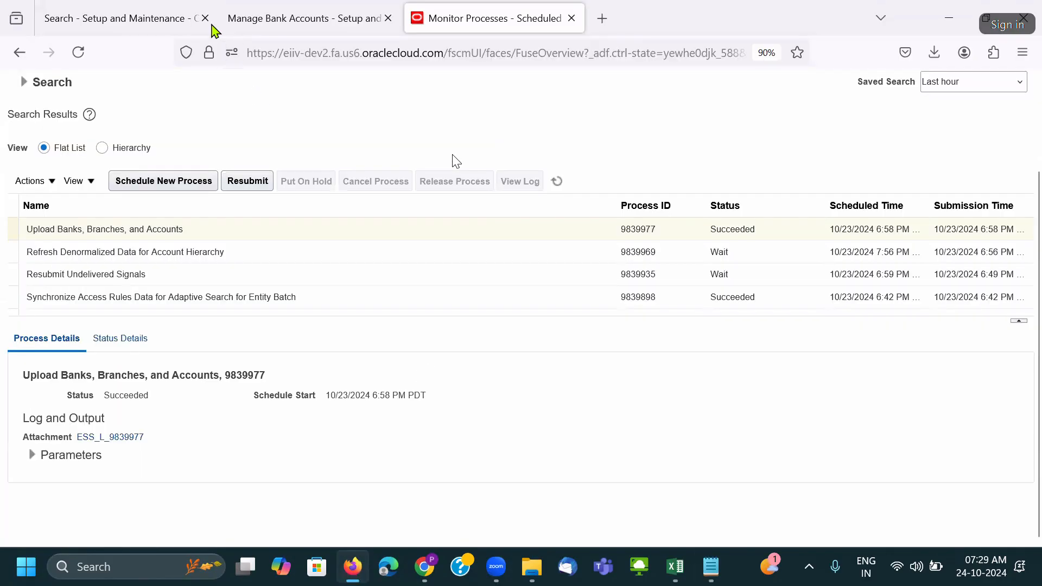
Cancel the PNC BANK account edit and search the setup tasks for 'Bank'.
{"action": "left_click", "coordinate": [214, 25]}
{"action": "left_click", "coordinate": [1015, 152]}
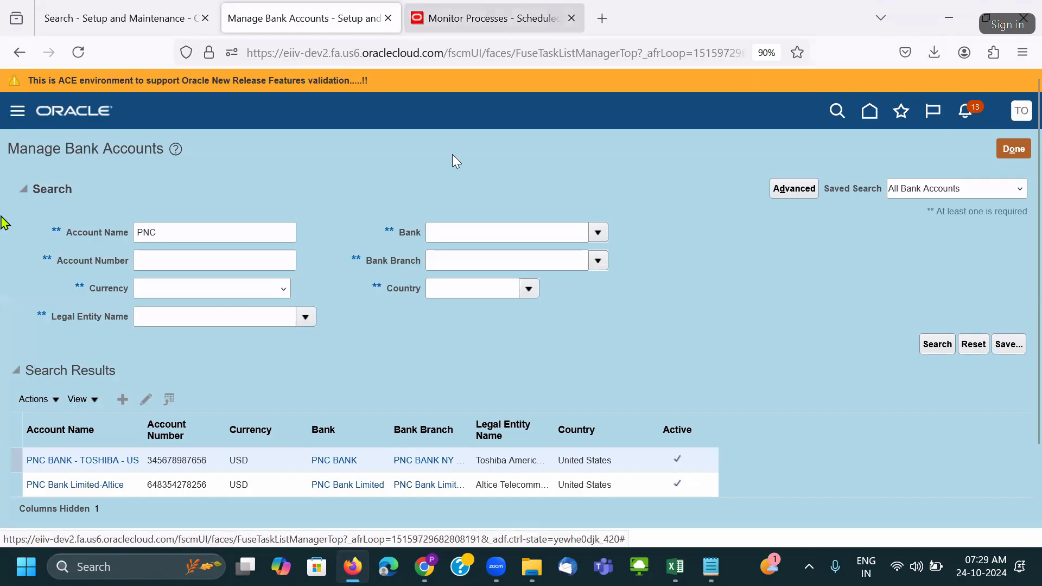
{"action": "left_click", "coordinate": [389, 20]}
{"action": "double_click", "coordinate": [224, 194]}
{"action": "key", "text": "ctrl+a"}
{"action": "type", "text": "Bank"}
{"action": "key", "text": "Return"}
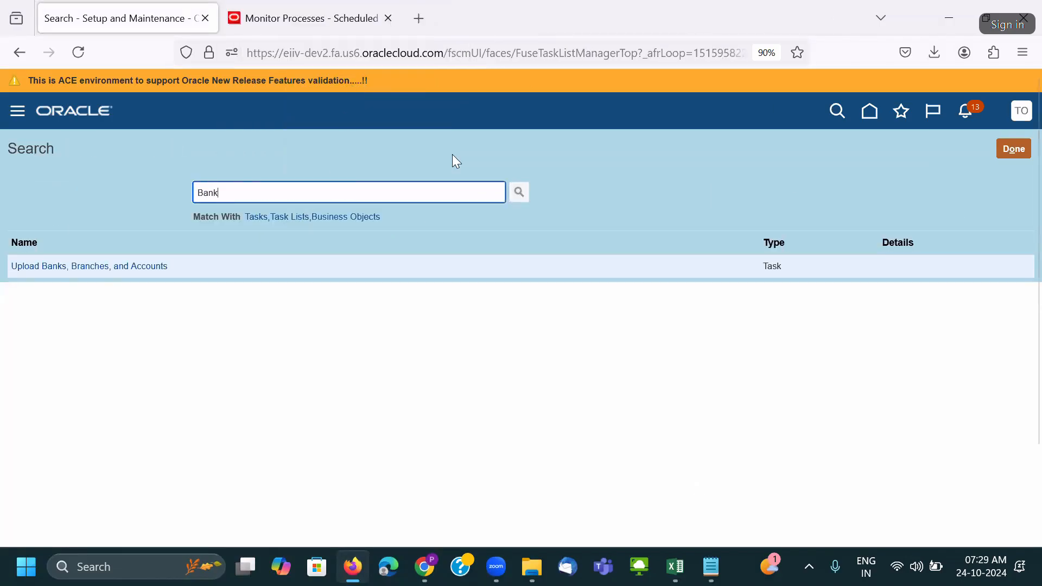
Open the Manage Banks task from the search results.
{"action": "left_click", "coordinate": [56, 267]}
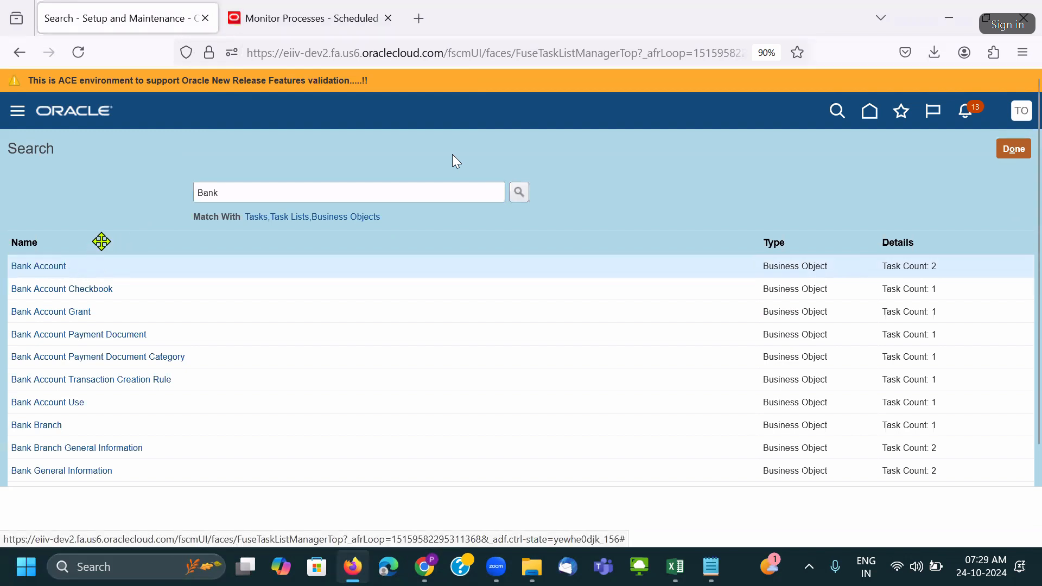
{"action": "scroll", "coordinate": [76, 434], "scroll_direction": "down", "scroll_amount": 3}
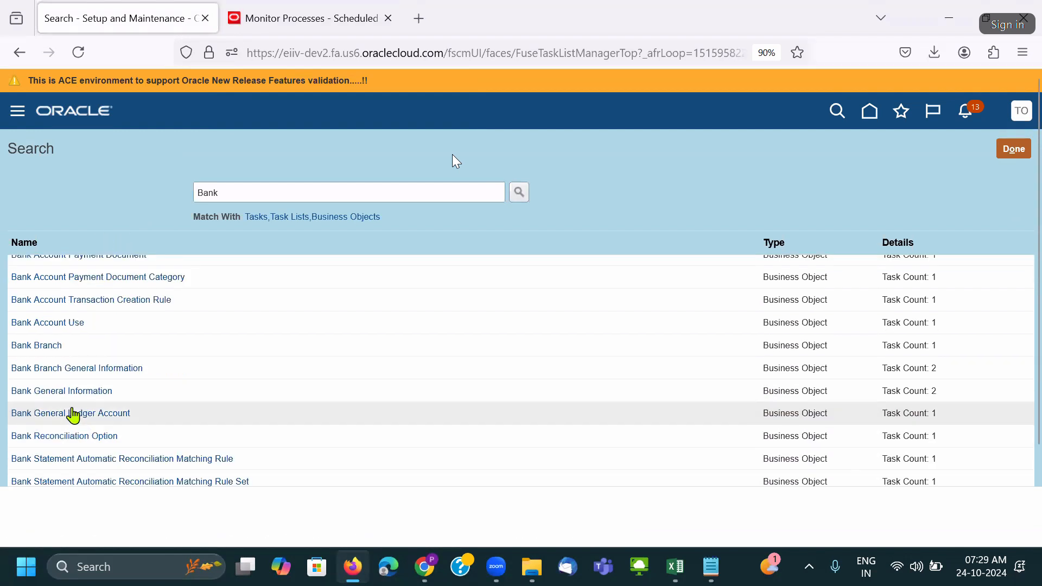
{"action": "scroll", "coordinate": [72, 412], "scroll_direction": "down", "scroll_amount": 3}
{"action": "scroll", "coordinate": [70, 399], "scroll_direction": "down", "scroll_amount": 3}
{"action": "scroll", "coordinate": [71, 404], "scroll_direction": "down", "scroll_amount": 3}
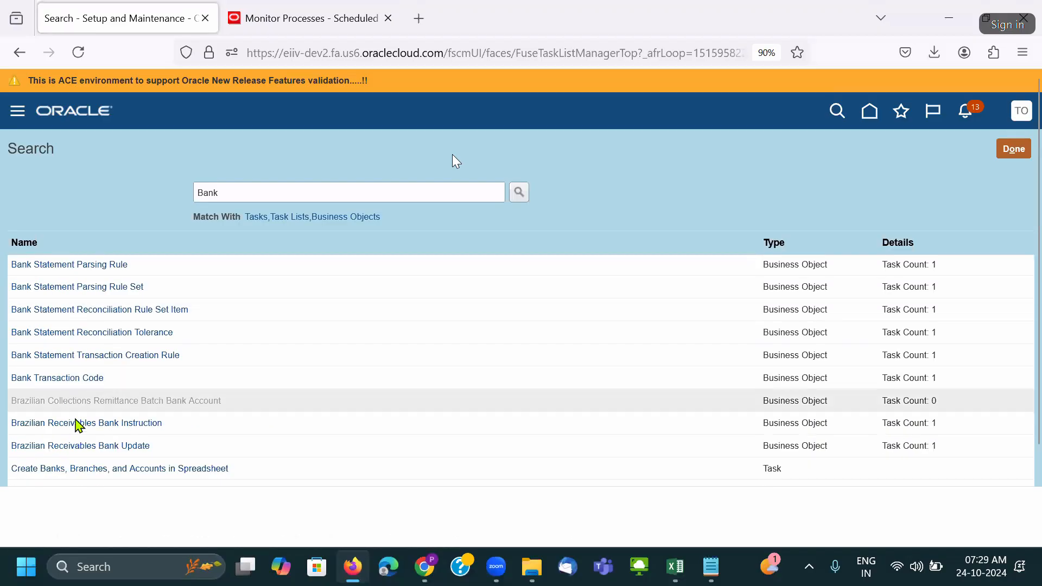
{"action": "scroll", "coordinate": [95, 423], "scroll_direction": "down", "scroll_amount": 5}
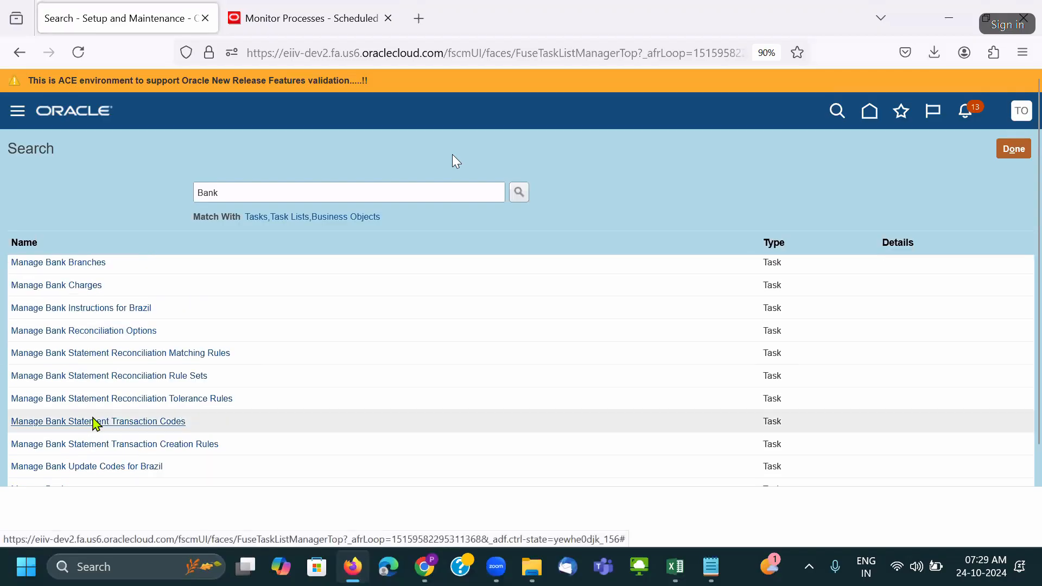
{"action": "scroll", "coordinate": [93, 423], "scroll_direction": "down", "scroll_amount": 6}
{"action": "left_click", "coordinate": [47, 329]}
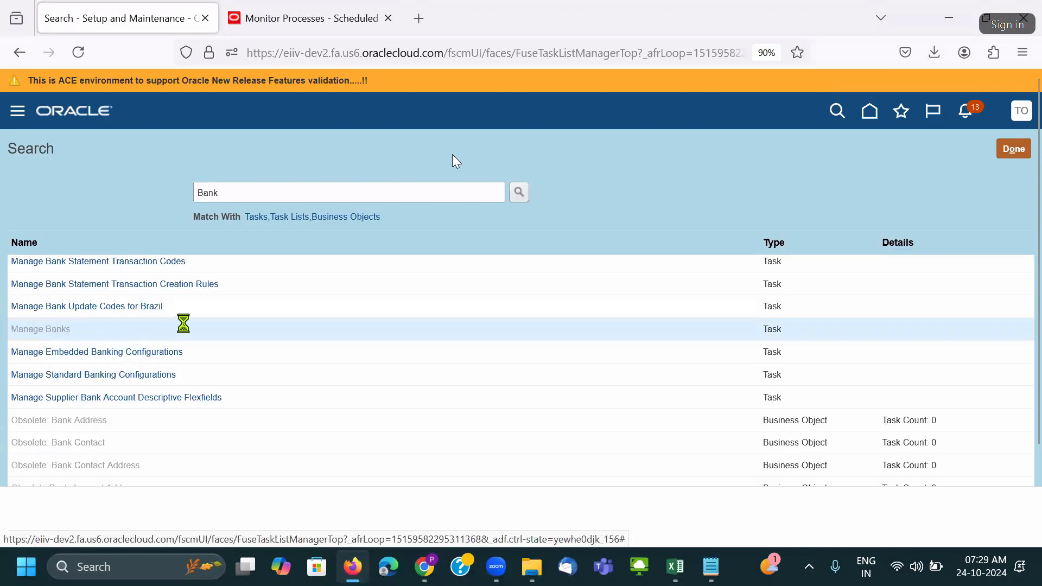
Filter the banks by Resona Holdings, taken from cell C8 of the workbook.
{"action": "left_click", "coordinate": [150, 216]}
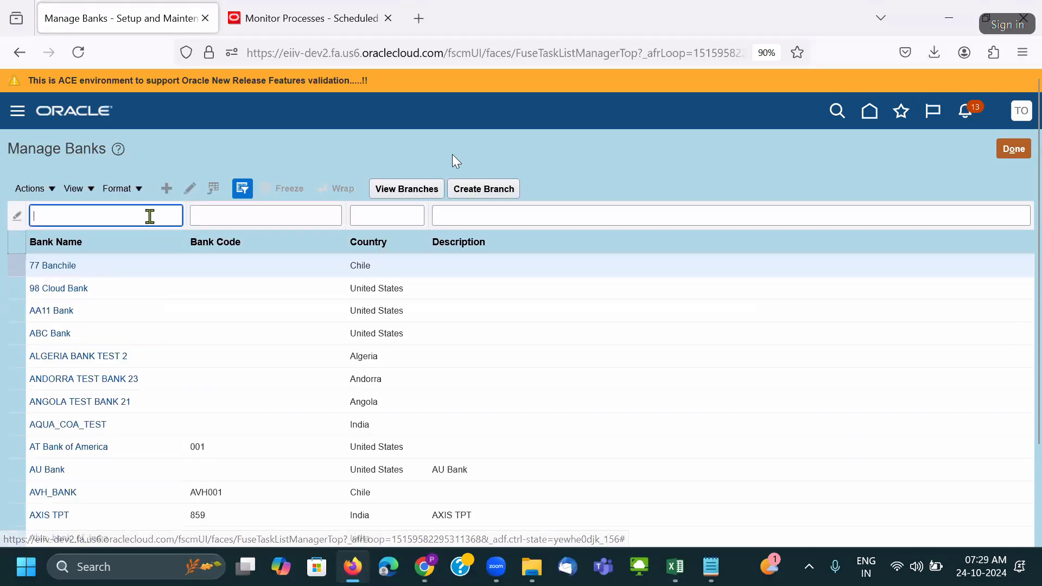
{"action": "key", "text": "alt+Tab"}
{"action": "key", "text": "alt+Tab"}
{"action": "key", "text": "alt+Tab"}
{"action": "key", "text": "alt+Tab"}
{"action": "key", "text": "alt+Tab"}
{"action": "key", "text": "alt+Tab"}
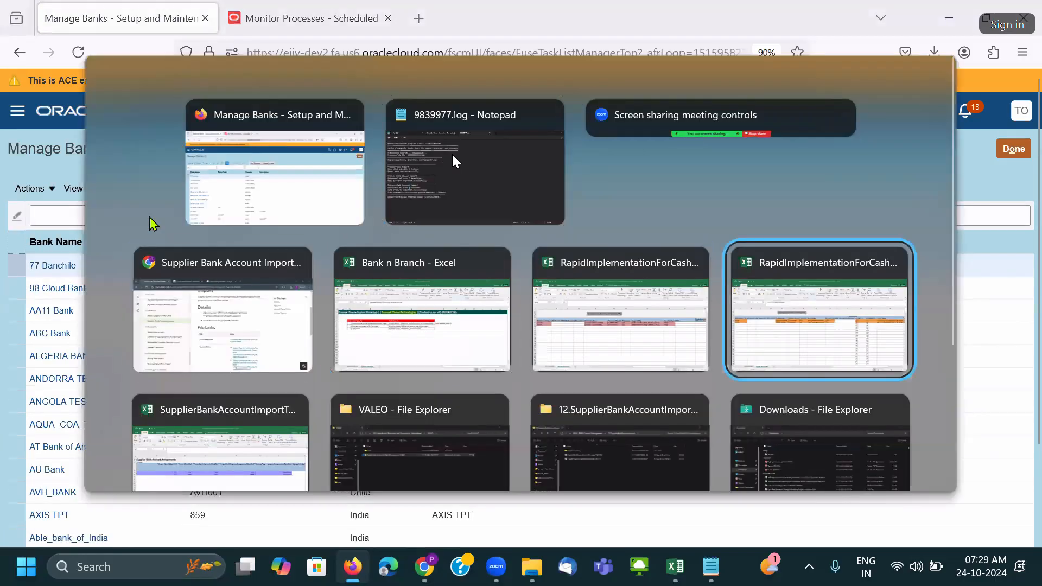
{"action": "key", "text": "alt+shift+Tab"}
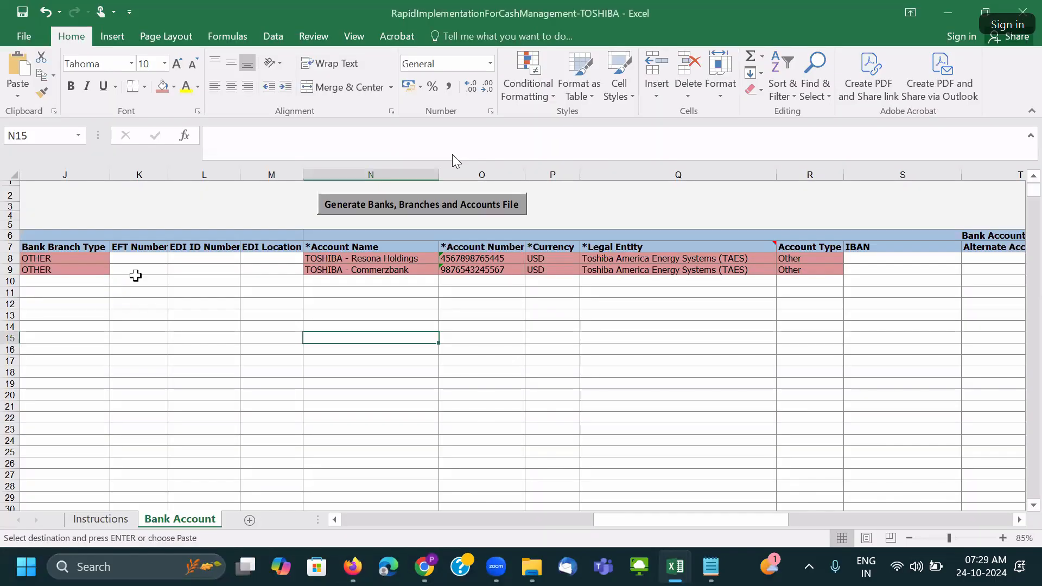
{"action": "left_click", "coordinate": [106, 281]}
{"action": "left_click_drag", "start_coordinate": [698, 525], "coordinate": [377, 530]}
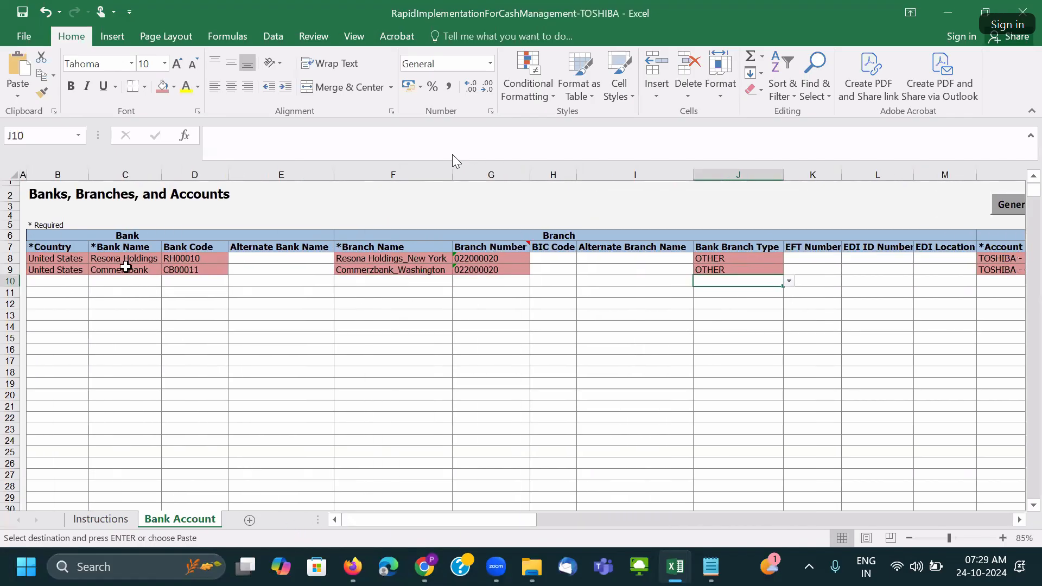
{"action": "left_click", "coordinate": [125, 259]}
{"action": "key", "text": "alt+Tab"}
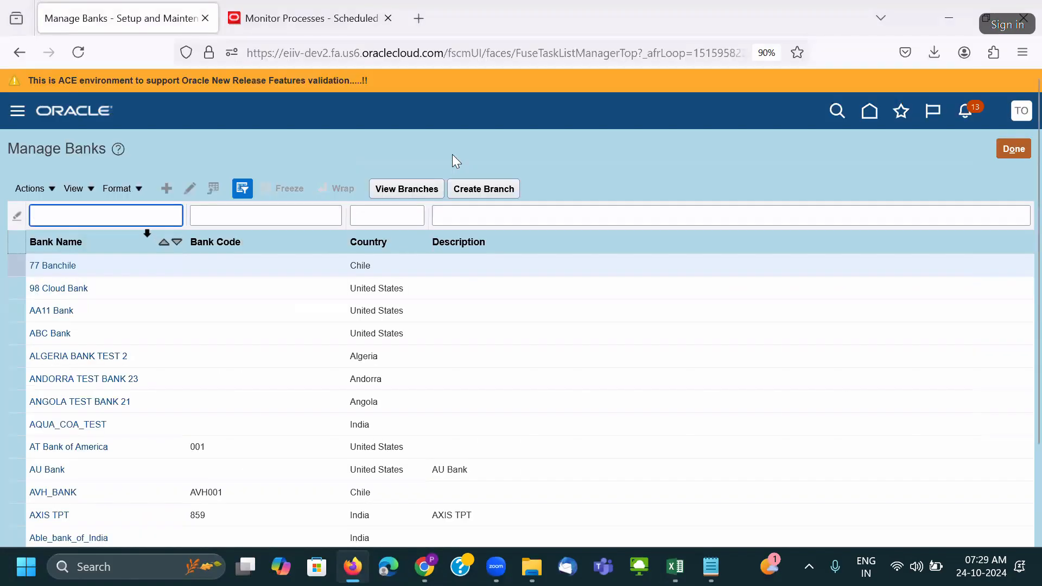
{"action": "type", "text": "Resona Holdings"}
{"action": "key", "text": "Return"}
Check the Resona Holdings bank name and code, then show its branches.
{"action": "left_click", "coordinate": [175, 274]}
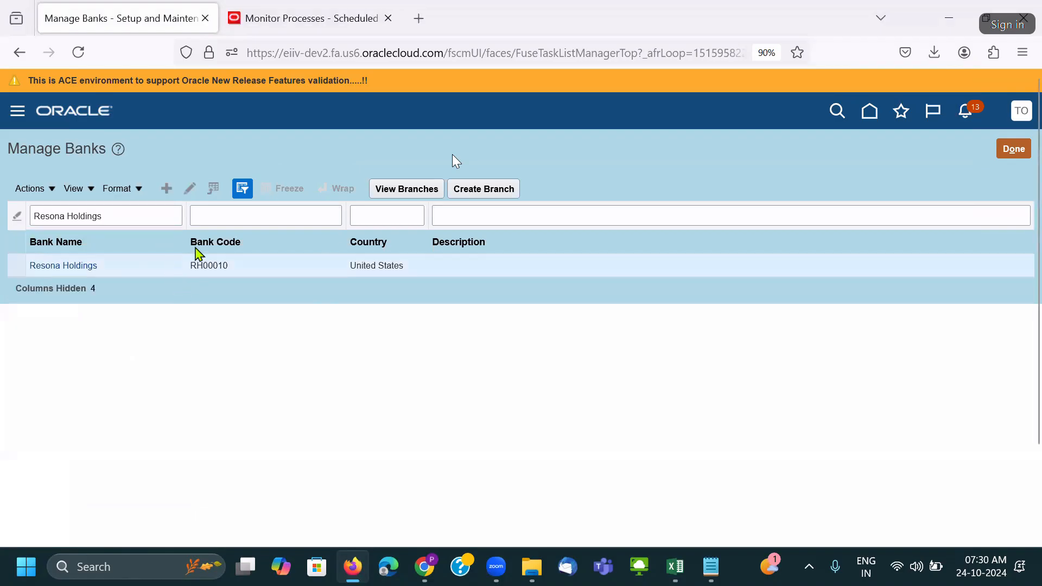
{"action": "left_click", "coordinate": [191, 189]}
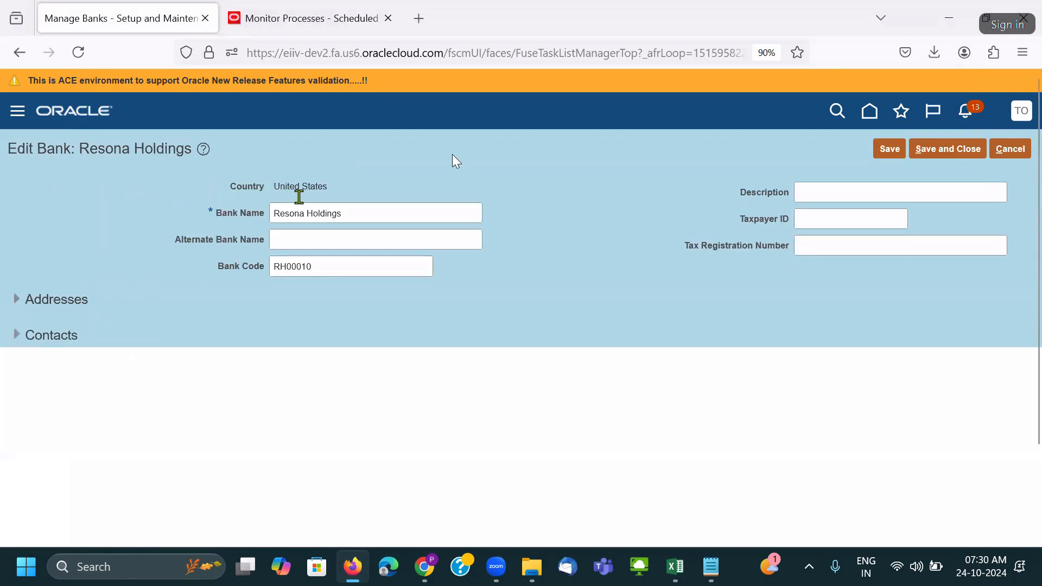
{"action": "triple_click", "coordinate": [345, 211]}
{"action": "left_click_drag", "start_coordinate": [302, 267], "coordinate": [264, 274]}
{"action": "left_click", "coordinate": [1010, 151]}
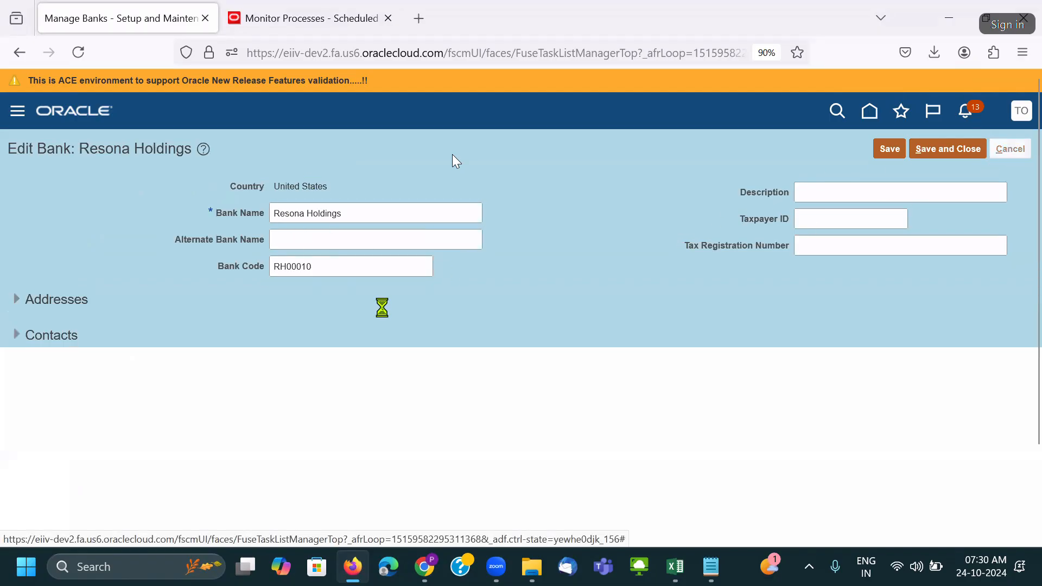
{"action": "left_click", "coordinate": [387, 193]}
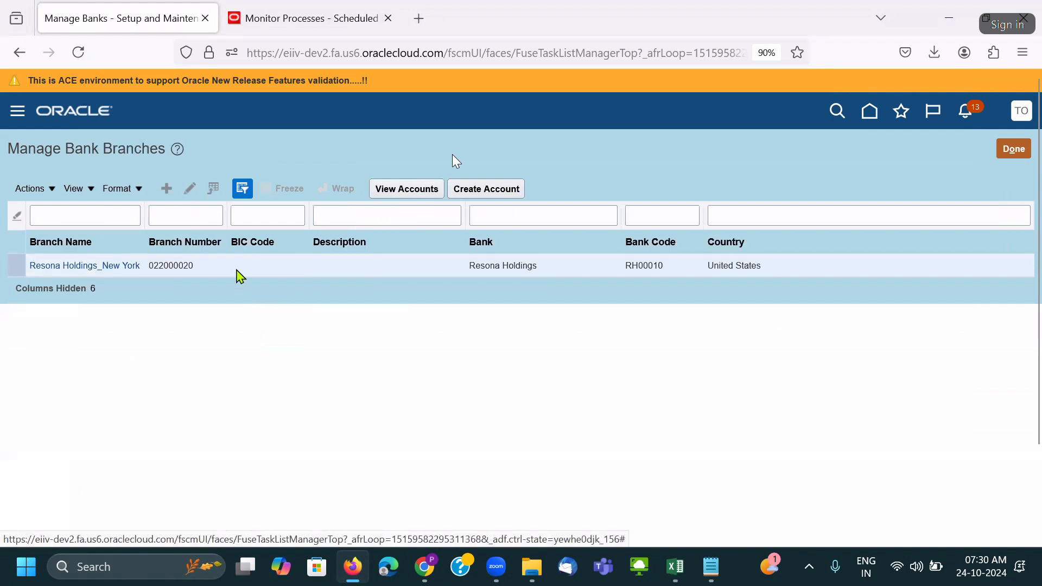
Compare the Resona Holdings_New York branch against cells G8 and J8 (type OTHER), discarding changes.
{"action": "key", "text": "alt+Tab"}
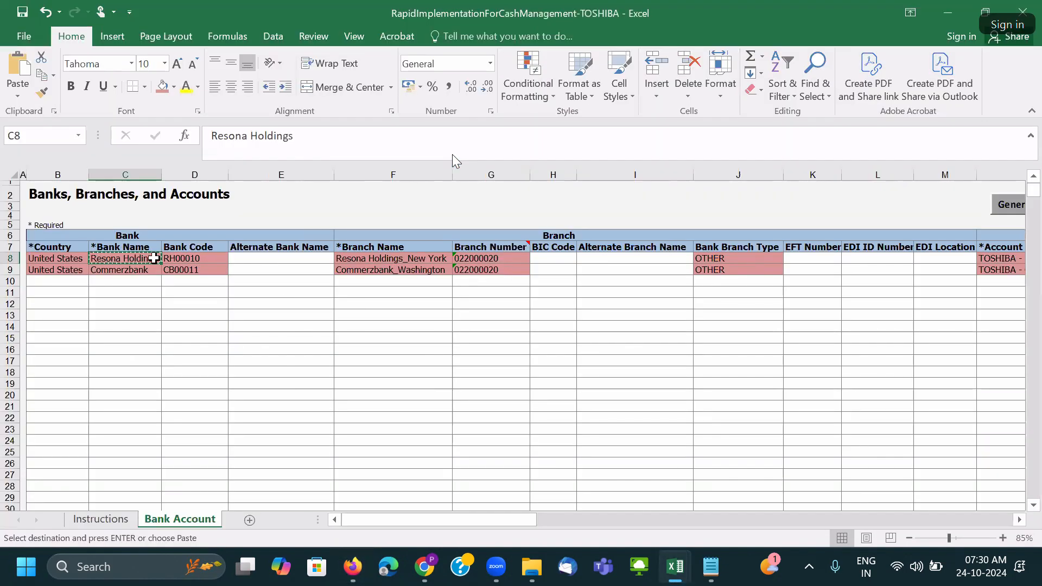
{"action": "left_click_drag", "start_coordinate": [349, 258], "coordinate": [489, 258]}
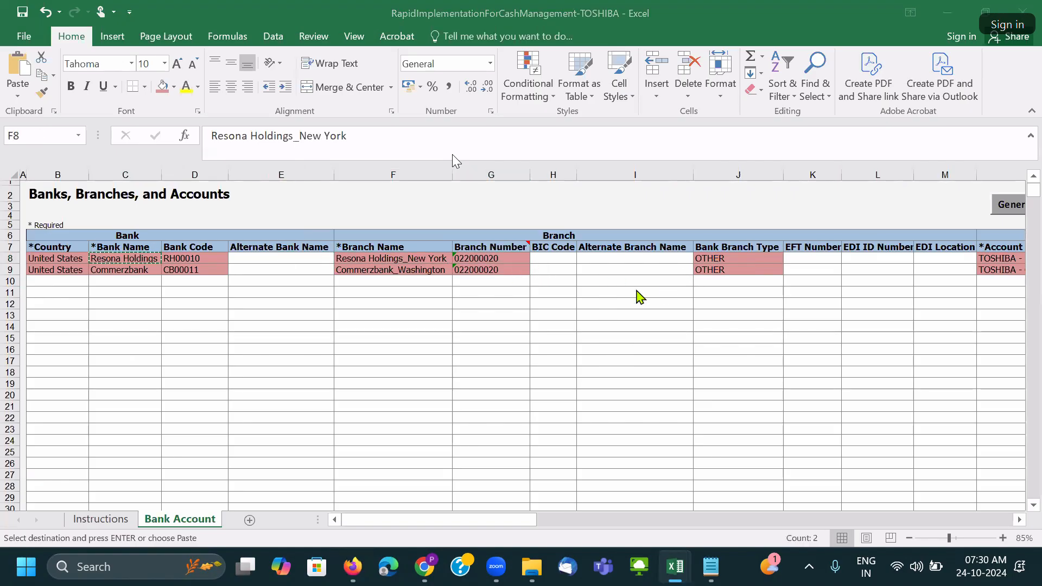
{"action": "key", "text": "alt+Tab"}
{"action": "left_click", "coordinate": [189, 190]}
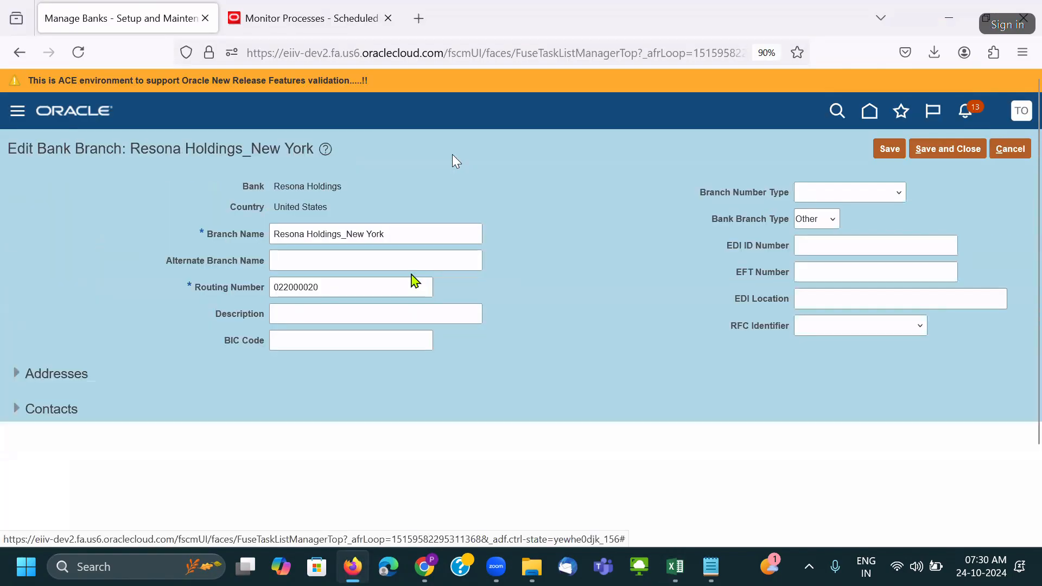
{"action": "double_click", "coordinate": [305, 189]}
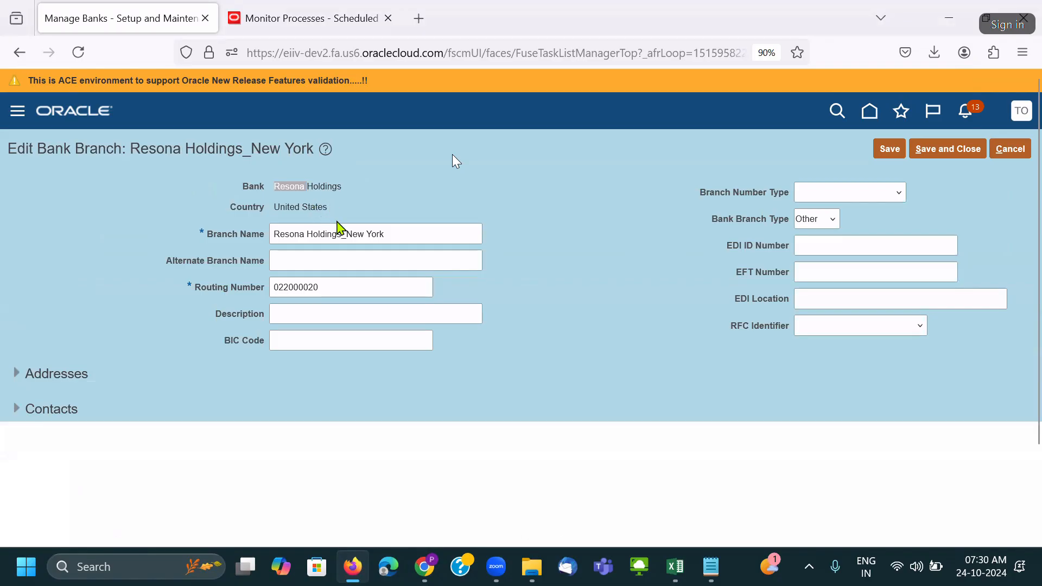
{"action": "key", "text": "alt+Tab"}
{"action": "key", "text": "alt+Tab"}
{"action": "key", "text": "alt+Tab"}
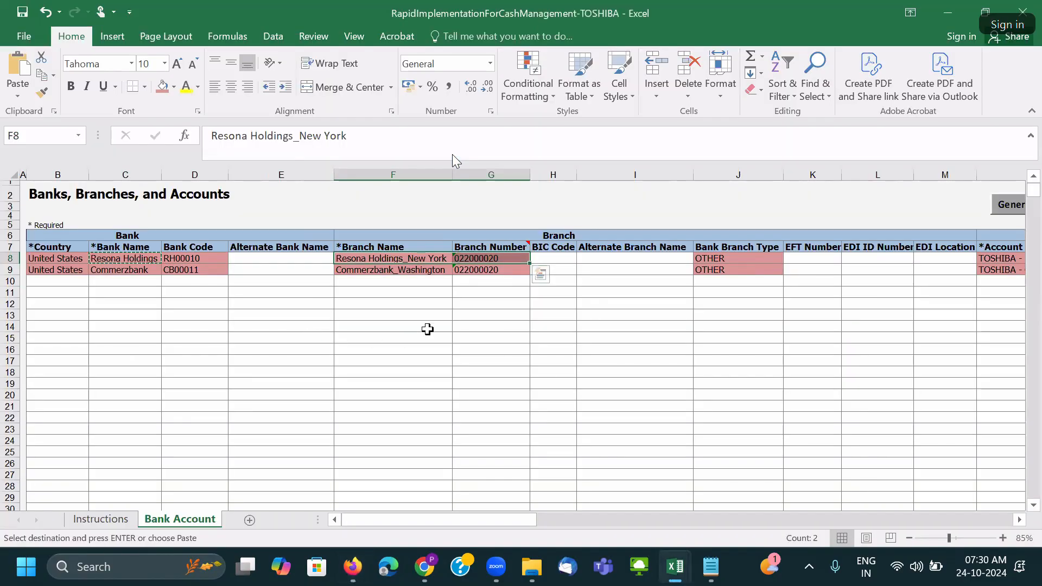
{"action": "left_click", "coordinate": [478, 260]}
{"action": "left_click", "coordinate": [717, 259]}
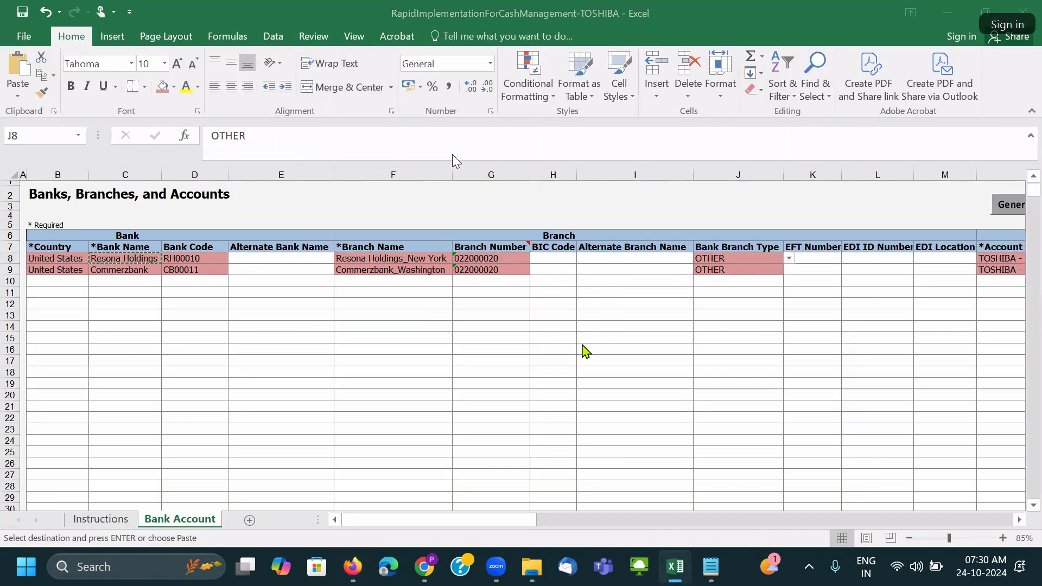
{"action": "key", "text": "alt+Tab"}
{"action": "left_click", "coordinate": [1008, 155]}
{"action": "left_click", "coordinate": [706, 329]}
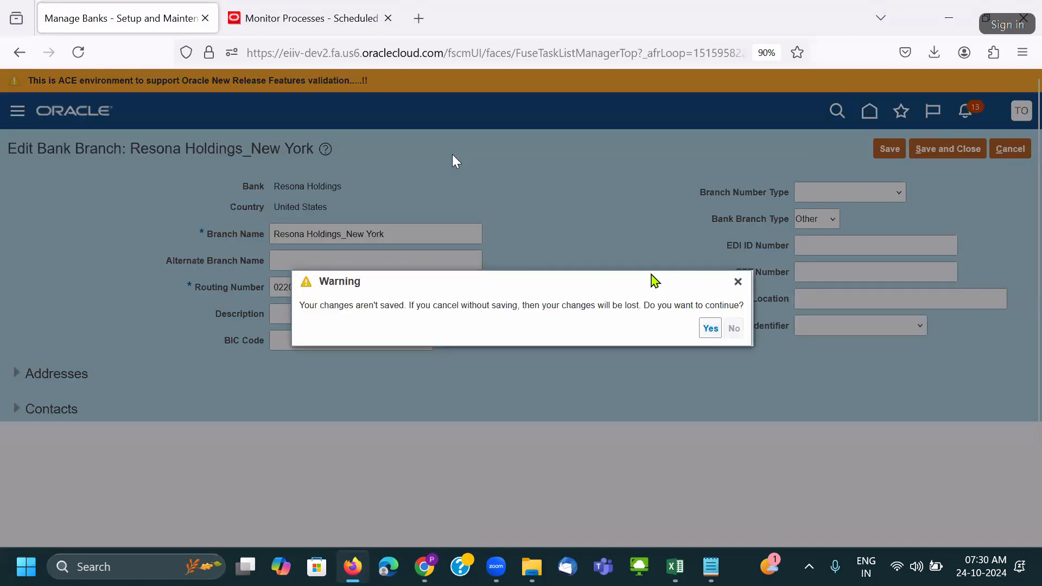
{"action": "left_click", "coordinate": [421, 191]}
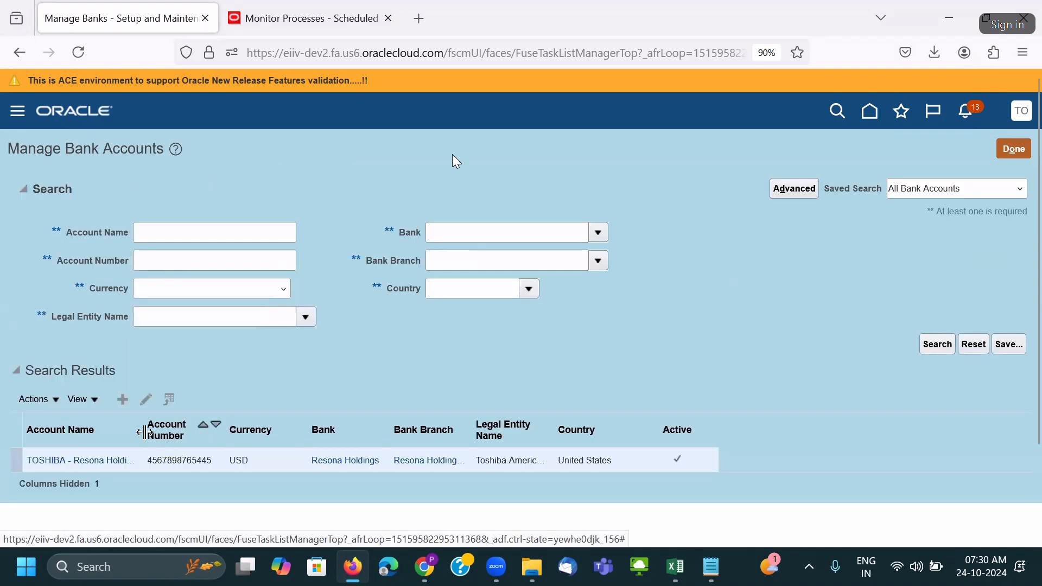
Open the TOSHIBA - Resona Holdings account and check its bank and branch names.
{"action": "left_click_drag", "start_coordinate": [144, 432], "coordinate": [171, 432]}
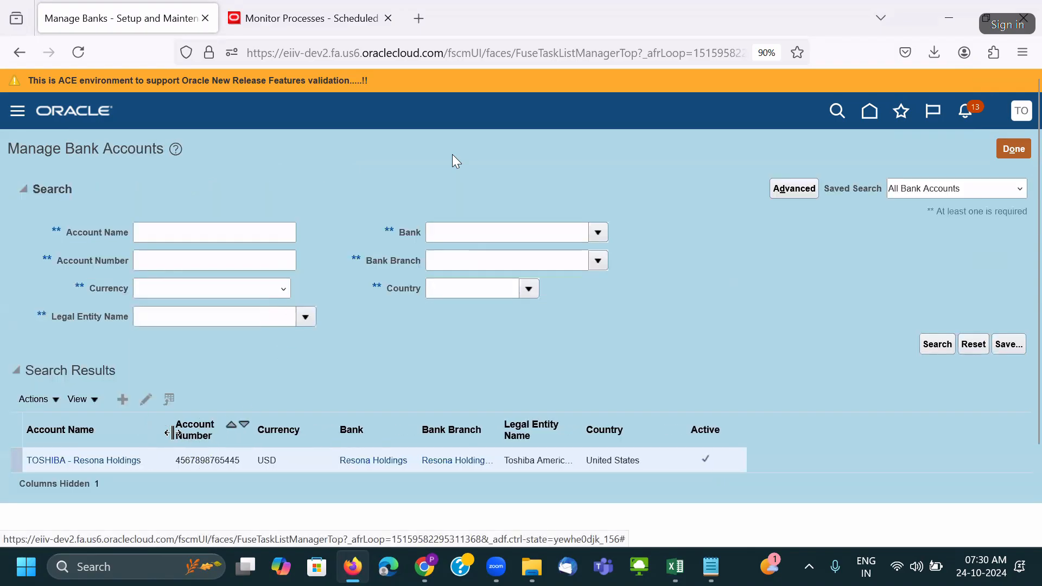
{"action": "left_click", "coordinate": [145, 400]}
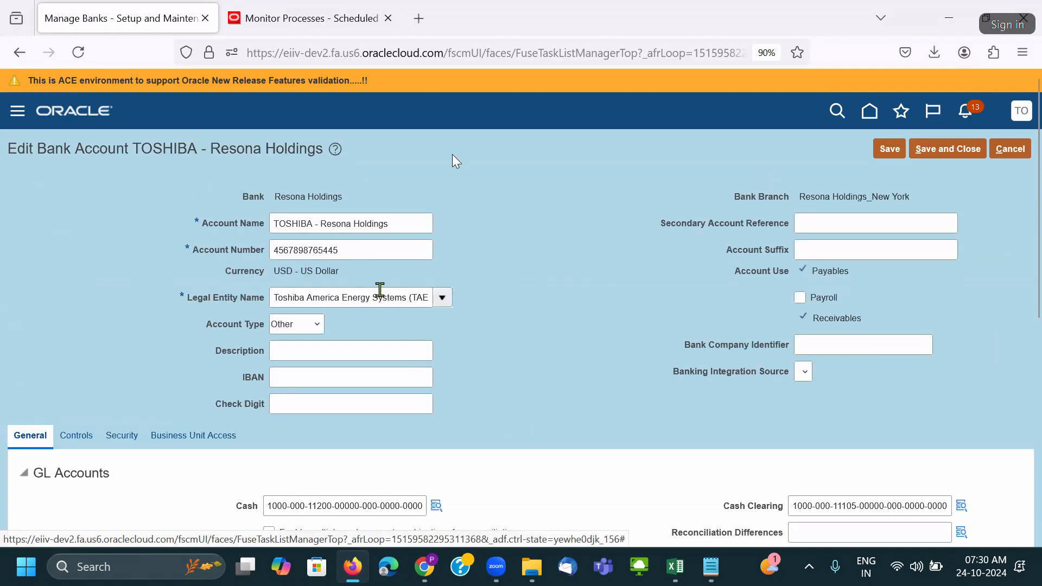
{"action": "triple_click", "coordinate": [282, 194]}
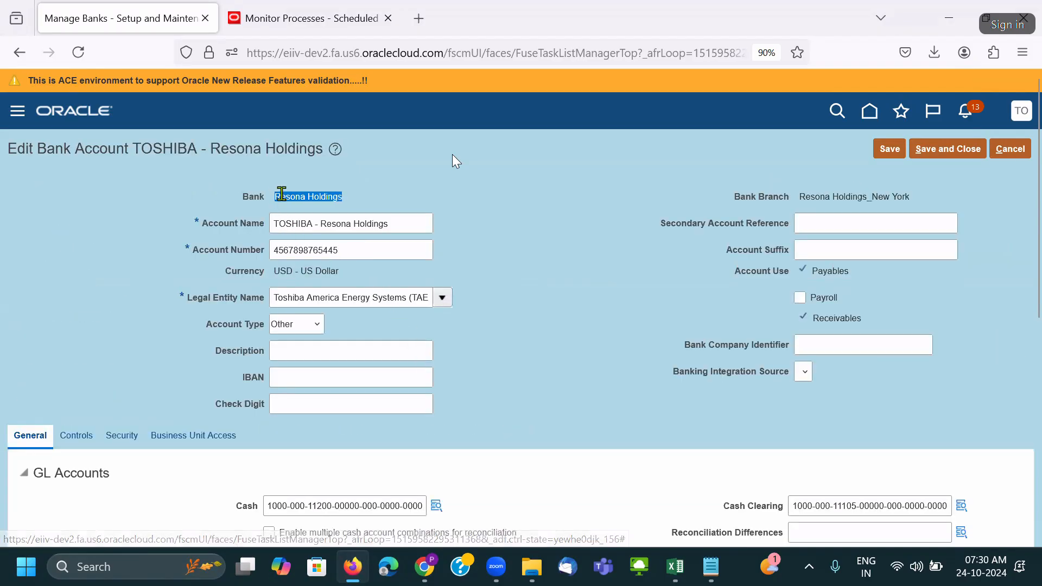
{"action": "triple_click", "coordinate": [854, 197]}
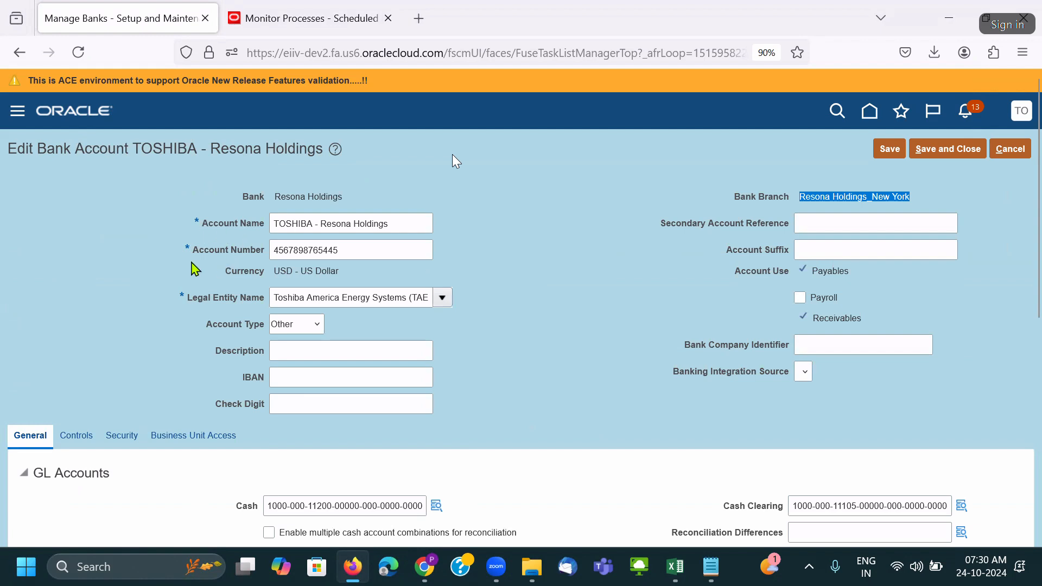
{"action": "scroll", "coordinate": [378, 341], "scroll_direction": "down", "scroll_amount": 4}
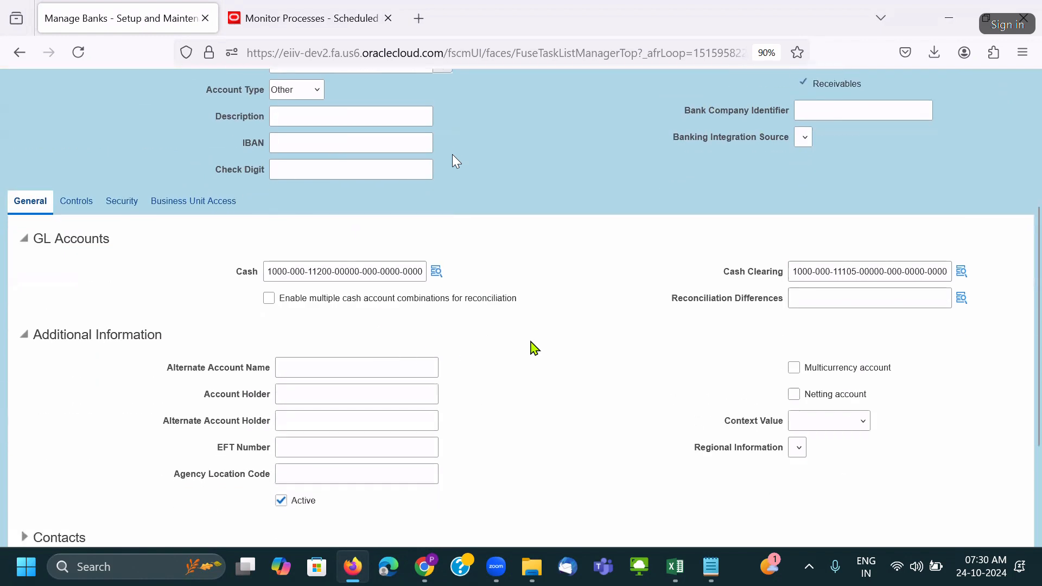
{"action": "scroll", "coordinate": [818, 335], "scroll_direction": "down", "scroll_amount": 3}
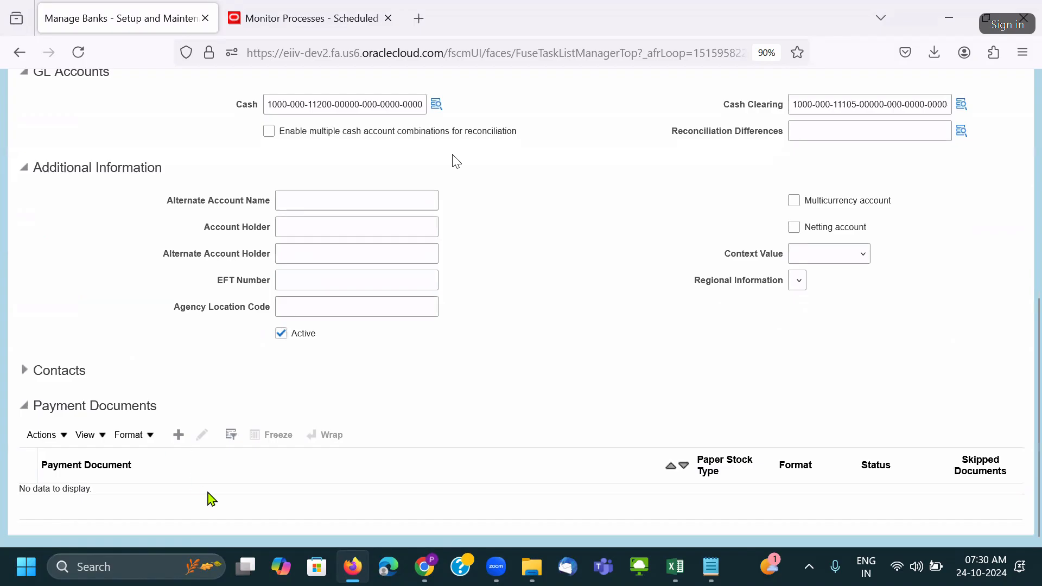
{"action": "scroll", "coordinate": [221, 387], "scroll_direction": "up", "scroll_amount": 7}
Review business unit access for Toshiba Energy Systems US BU, then leave the account without saving.
{"action": "left_click", "coordinate": [209, 422]}
{"action": "scroll", "coordinate": [290, 412], "scroll_direction": "down", "scroll_amount": 3}
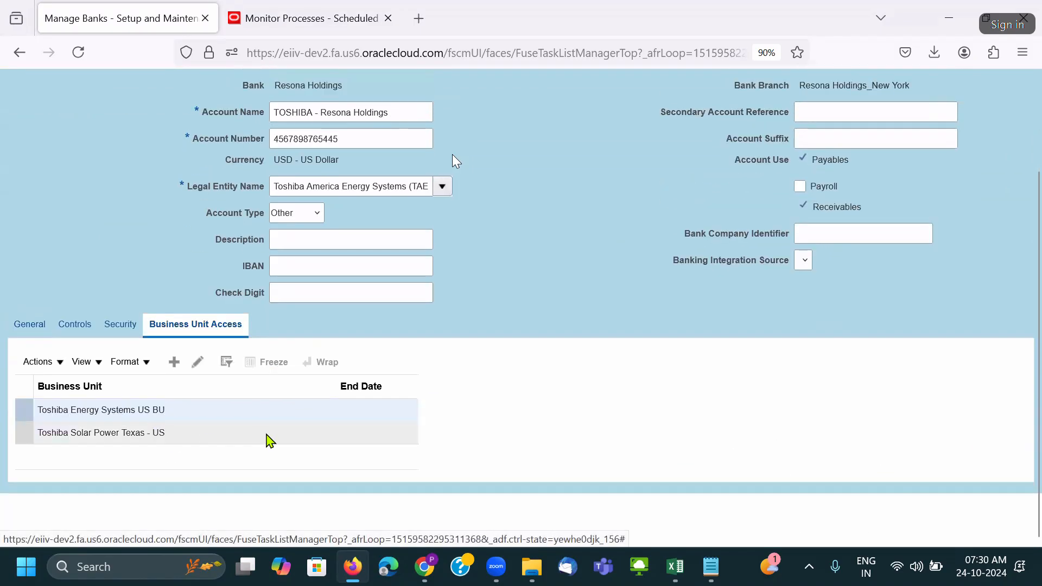
{"action": "left_click", "coordinate": [313, 182]}
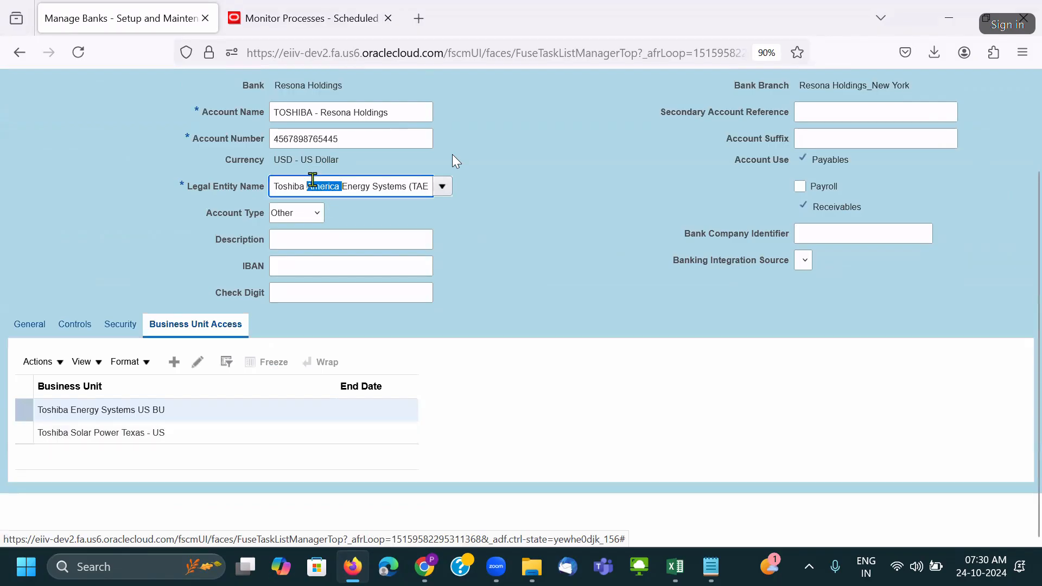
{"action": "triple_click", "coordinate": [313, 181]}
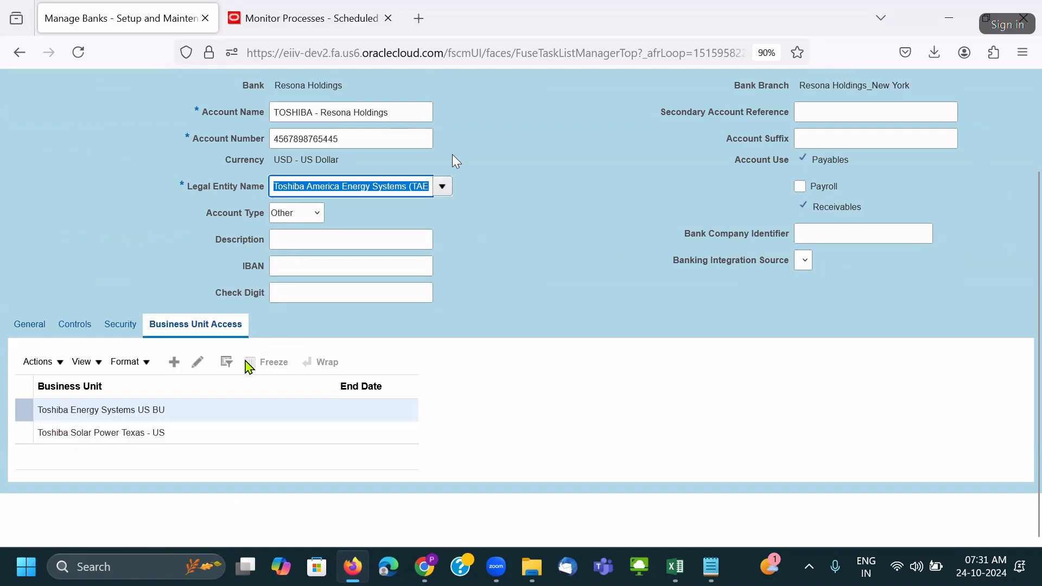
{"action": "left_click", "coordinate": [197, 361]}
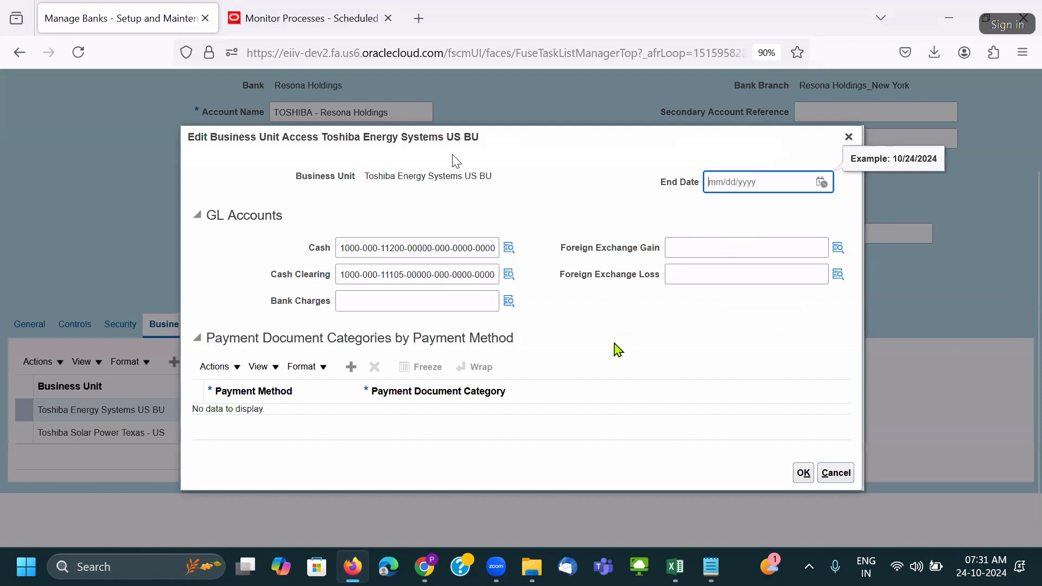
{"action": "left_click", "coordinate": [849, 136]}
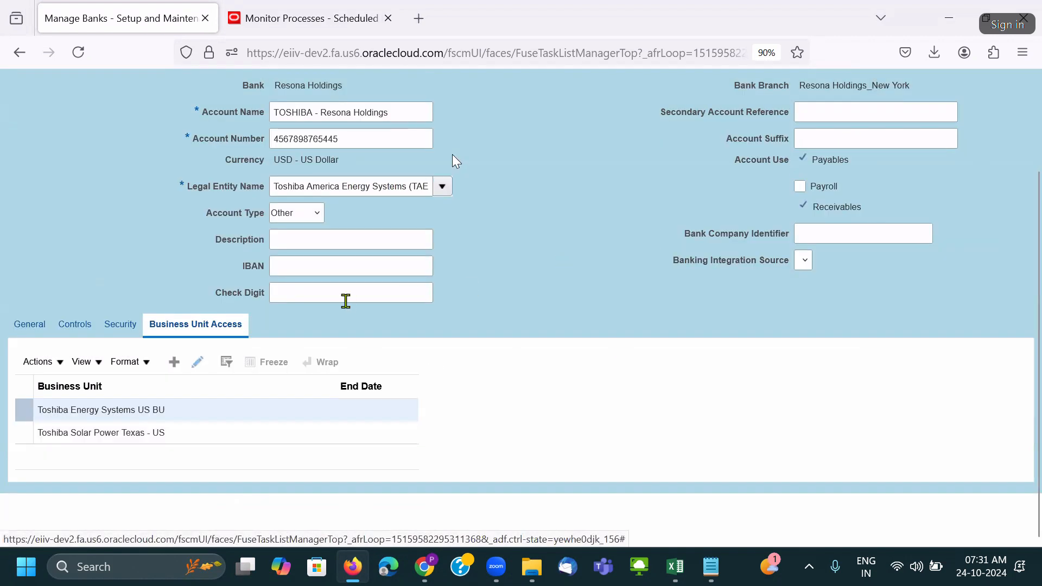
{"action": "left_click", "coordinate": [30, 331]}
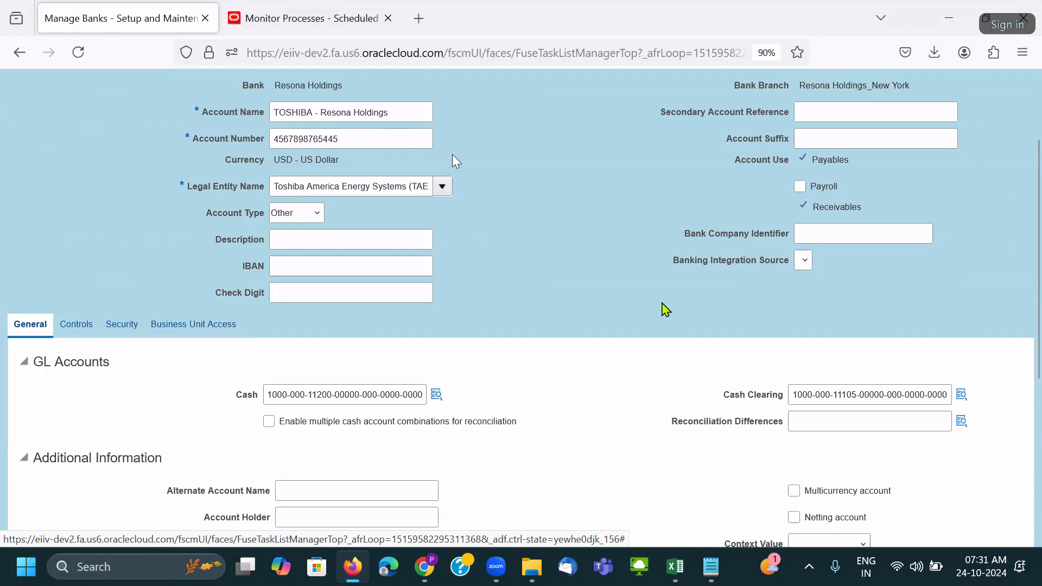
{"action": "scroll", "coordinate": [706, 313], "scroll_direction": "up", "scroll_amount": 3}
{"action": "left_click", "coordinate": [1014, 149]}
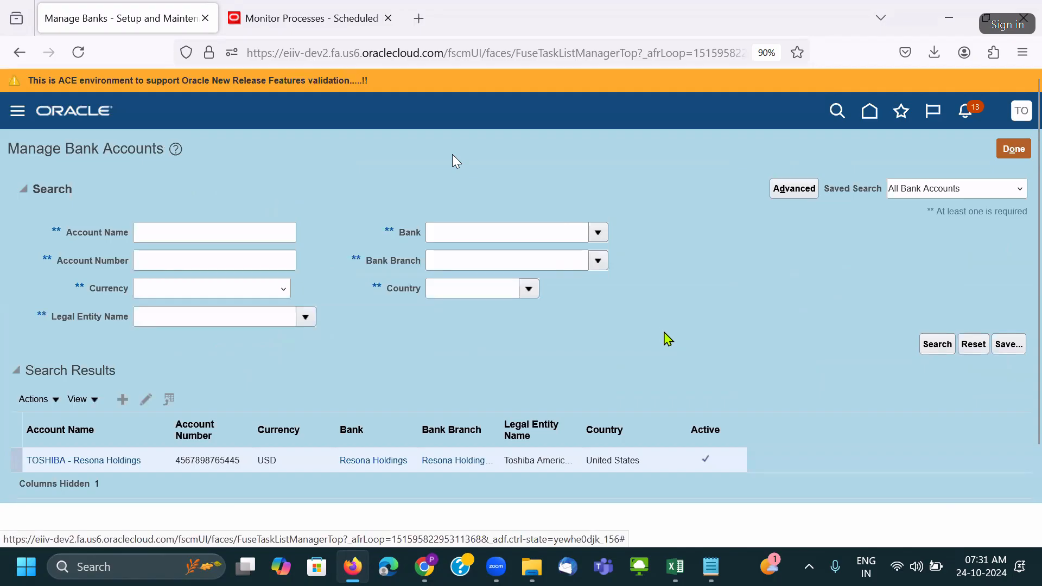
{"action": "left_click", "coordinate": [1011, 153]}
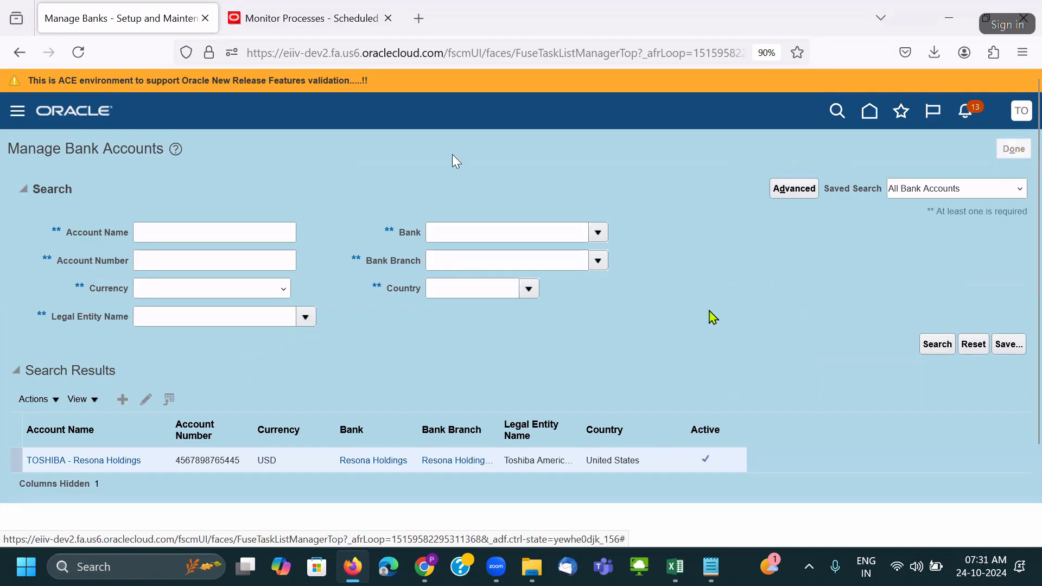
Filter banks by Commerzbank from the workbook and view its Commerzbank_Washington branch and TOSHIBA - Commerzbank account.
{"action": "left_click", "coordinate": [1014, 150]}
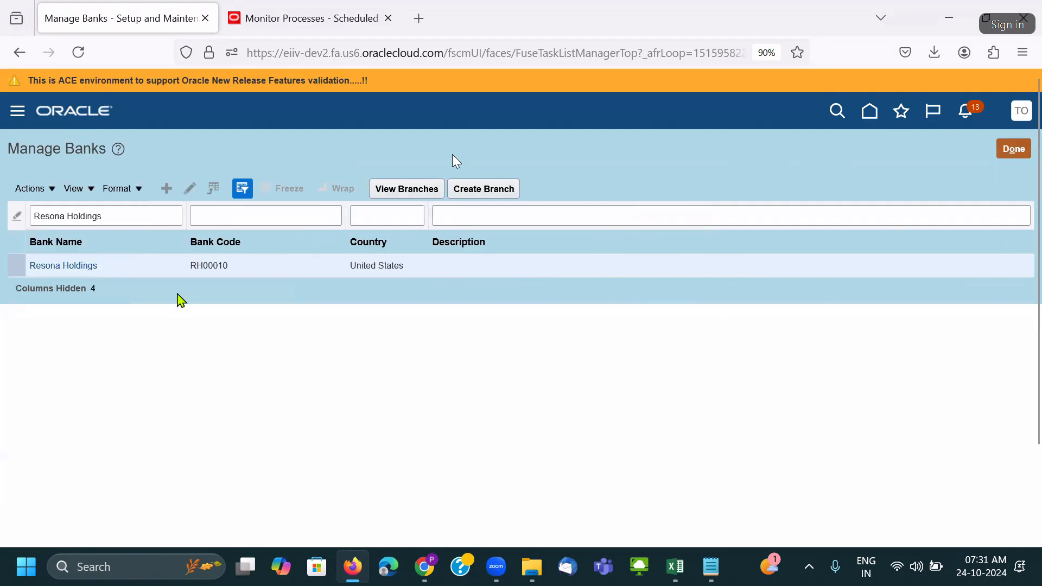
{"action": "key", "text": "alt+Tab"}
{"action": "left_click", "coordinate": [157, 270]}
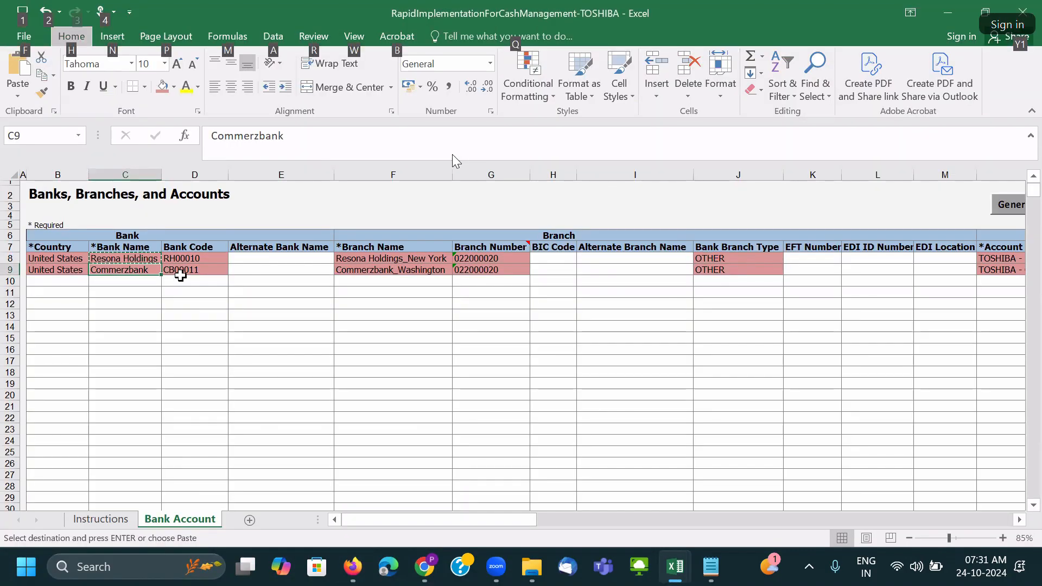
{"action": "key", "text": "alt+Tab"}
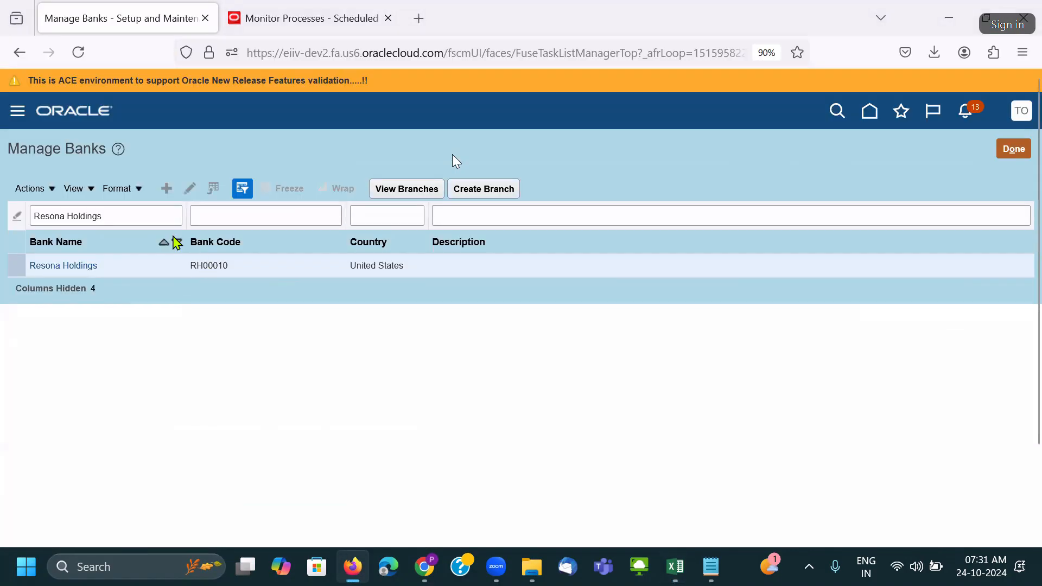
{"action": "left_click_drag", "start_coordinate": [162, 220], "coordinate": [19, 205]}
{"action": "type", "text": "Commerzbank"}
{"action": "key", "text": "Return"}
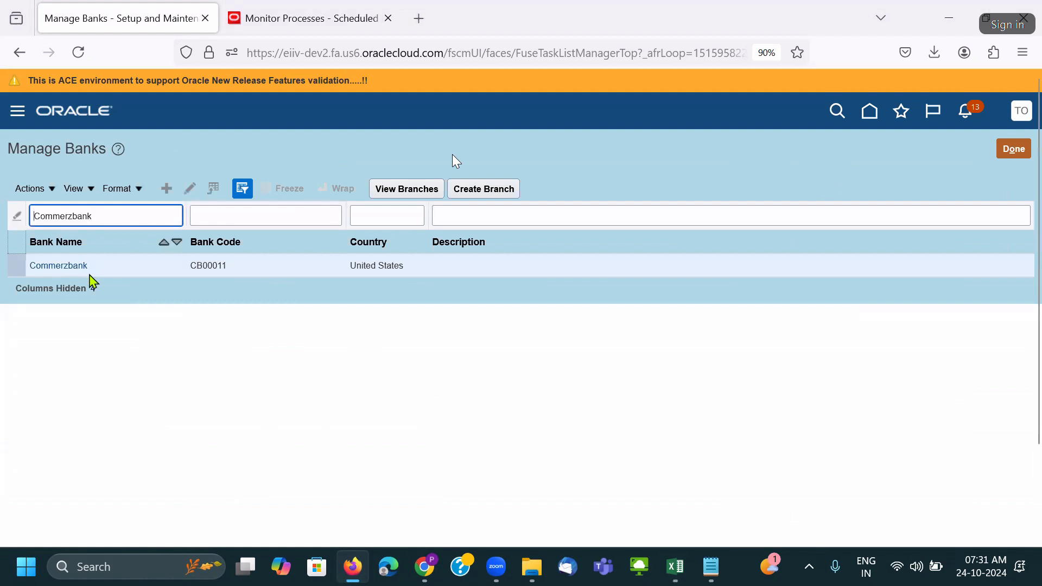
{"action": "left_click", "coordinate": [402, 190]}
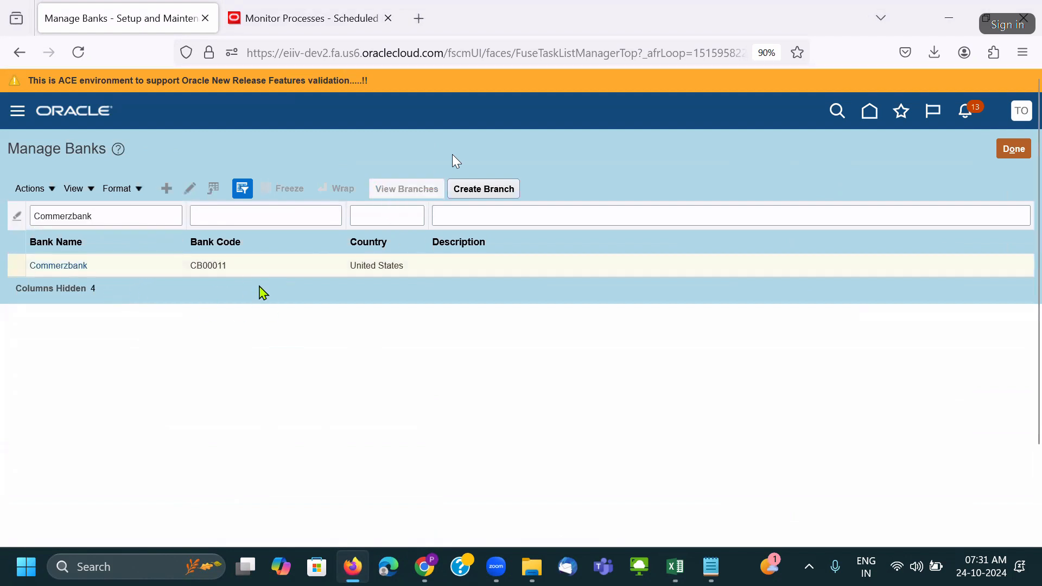
{"action": "left_click", "coordinate": [421, 190]}
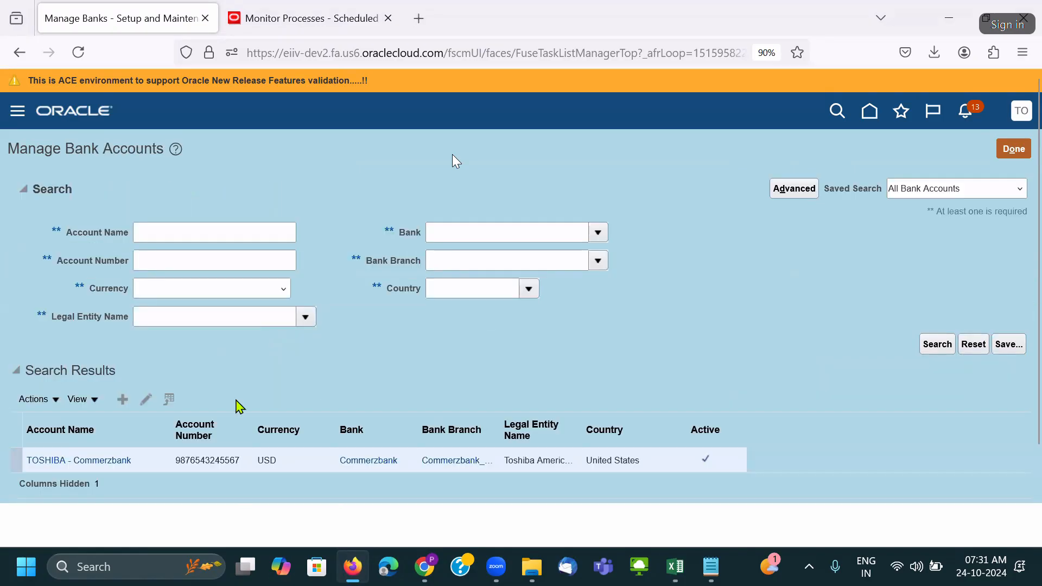
{"action": "left_click", "coordinate": [1010, 148]}
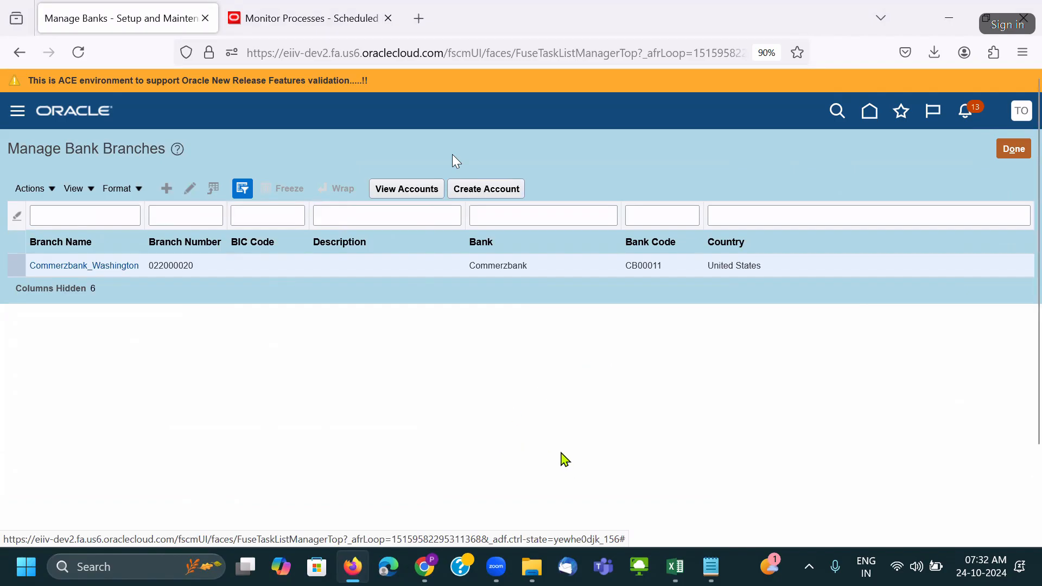
{"action": "mouse_move", "coordinate": [674, 571]}
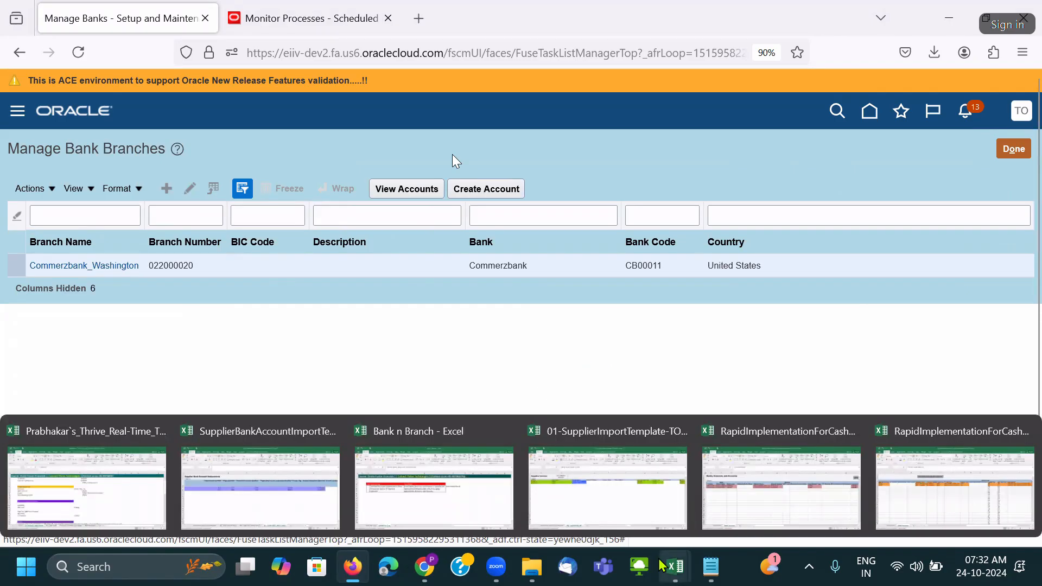
Select the supplier names Cynet Systems Inc and VIZAG Steels India Pvt Ltd in cells C5:C6.
{"action": "left_click", "coordinate": [626, 498]}
{"action": "left_click", "coordinate": [355, 308]}
{"action": "left_click_drag", "start_coordinate": [327, 230], "coordinate": [338, 251]}
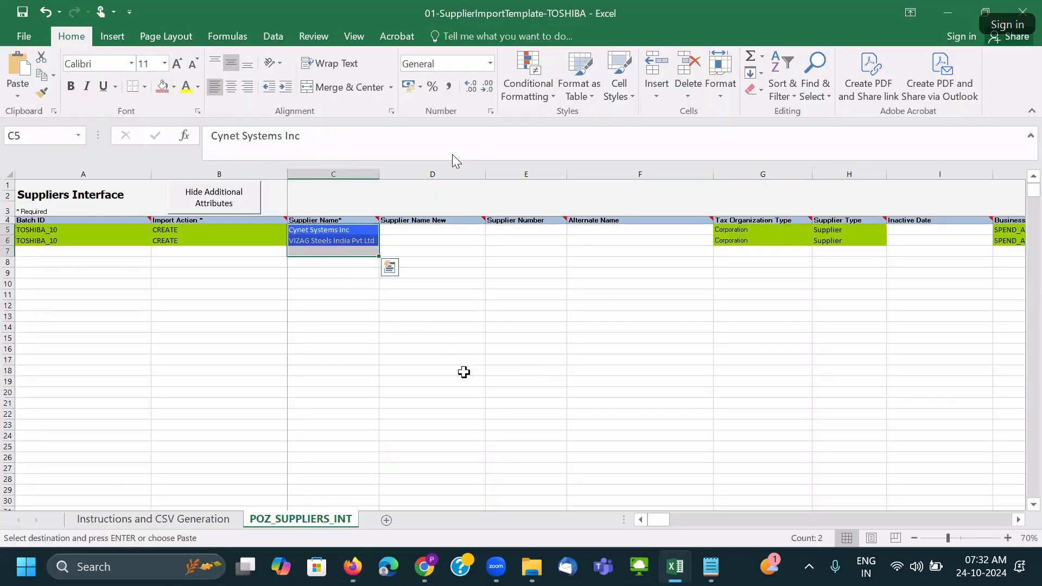
{"action": "scroll", "coordinate": [473, 380], "scroll_direction": "up", "scroll_amount": 2}
{"action": "left_click", "coordinate": [426, 350]}
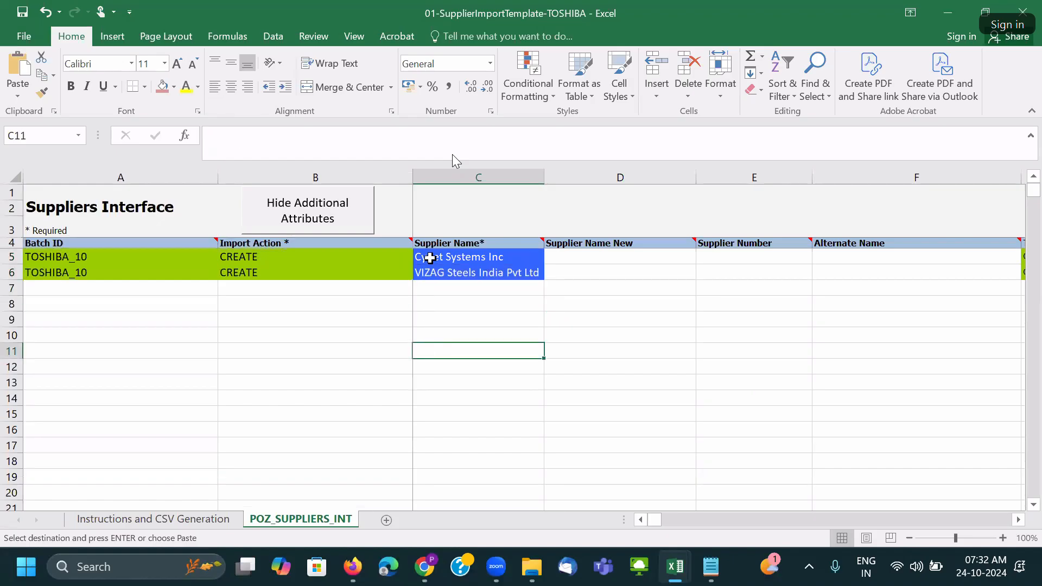
{"action": "left_click_drag", "start_coordinate": [430, 257], "coordinate": [434, 268]}
{"action": "key", "text": "ctrl+v"}
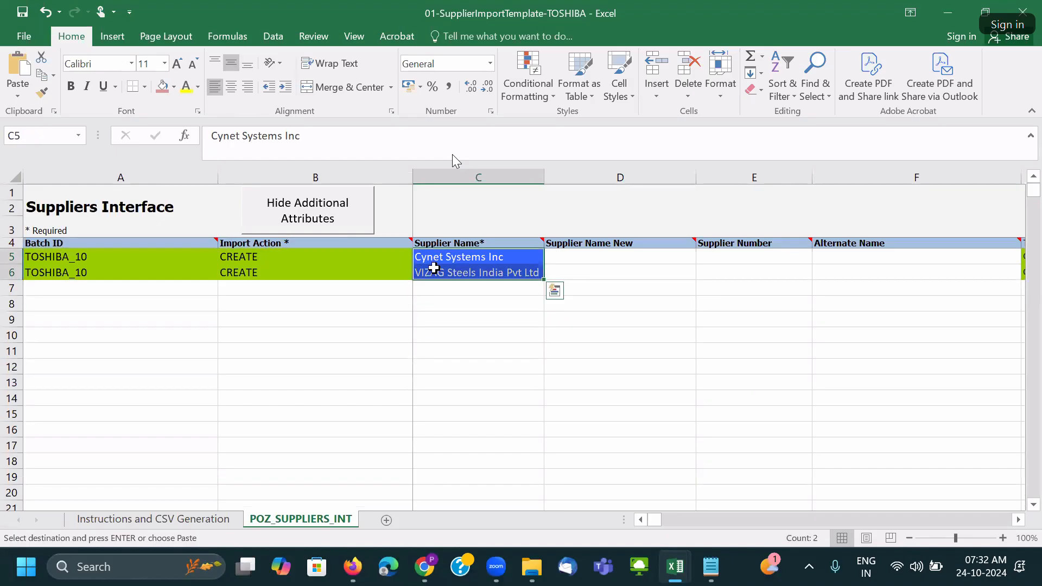
{"action": "left_click", "coordinate": [456, 318]}
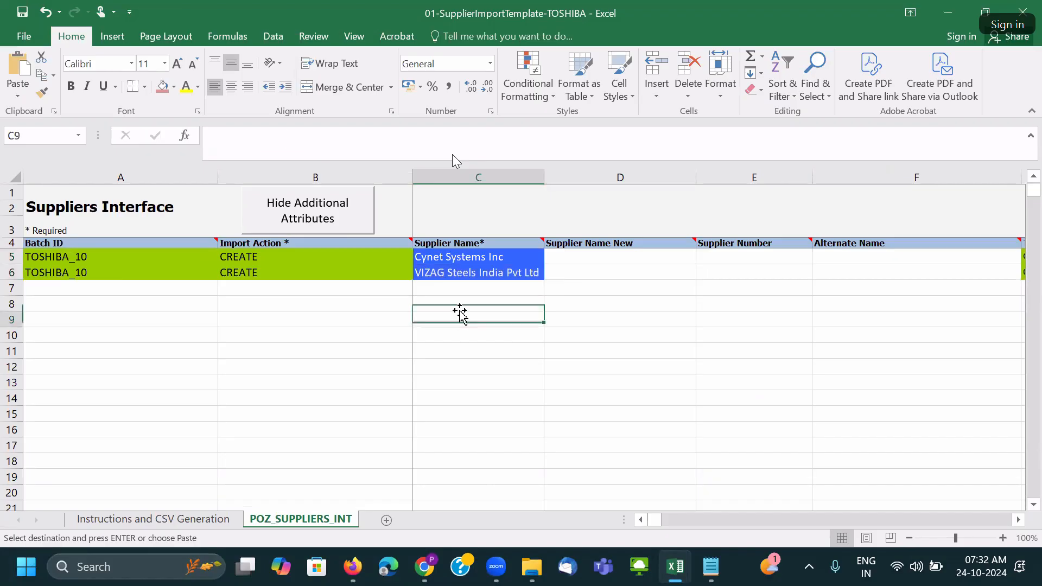
{"action": "left_click_drag", "start_coordinate": [465, 257], "coordinate": [454, 271]}
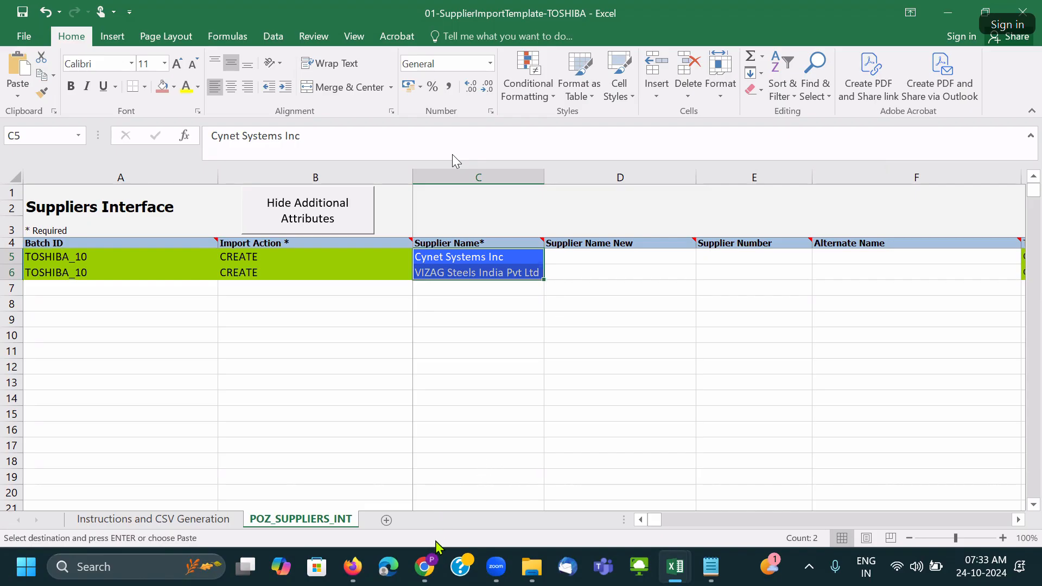
{"action": "mouse_move", "coordinate": [433, 566]}
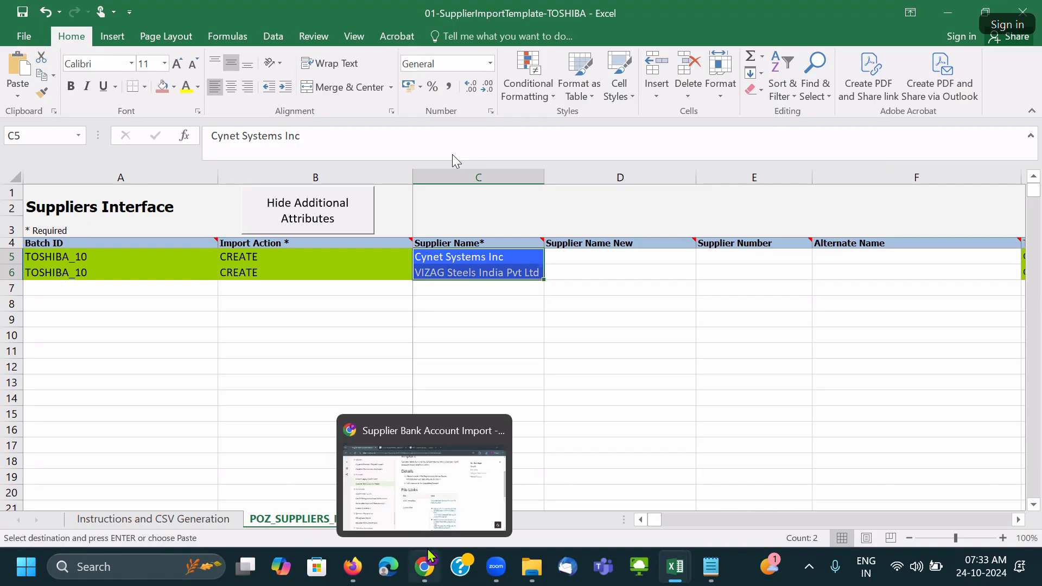
{"action": "mouse_move", "coordinate": [352, 567]}
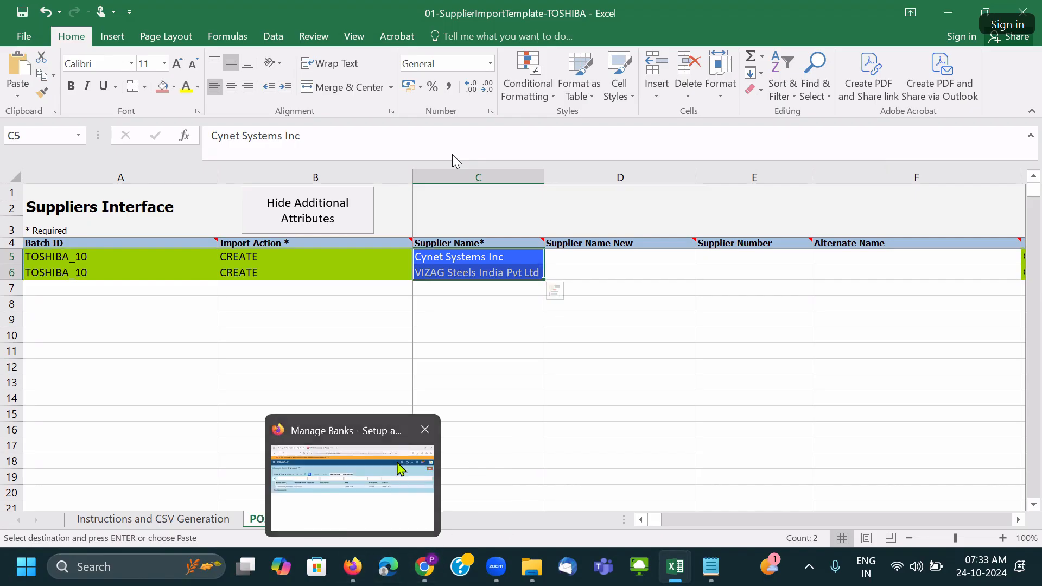
{"action": "left_click", "coordinate": [400, 468]}
Go to the home page and page the category strip across to the Procurement apps.
{"action": "left_click", "coordinate": [875, 121]}
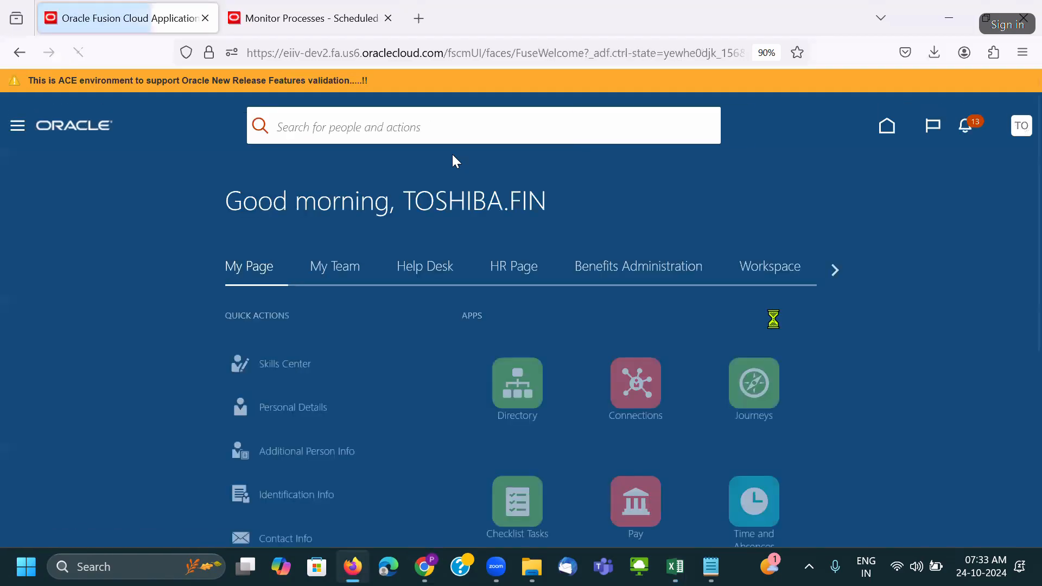
{"action": "left_click", "coordinate": [836, 271]}
{"action": "left_click", "coordinate": [836, 271]}
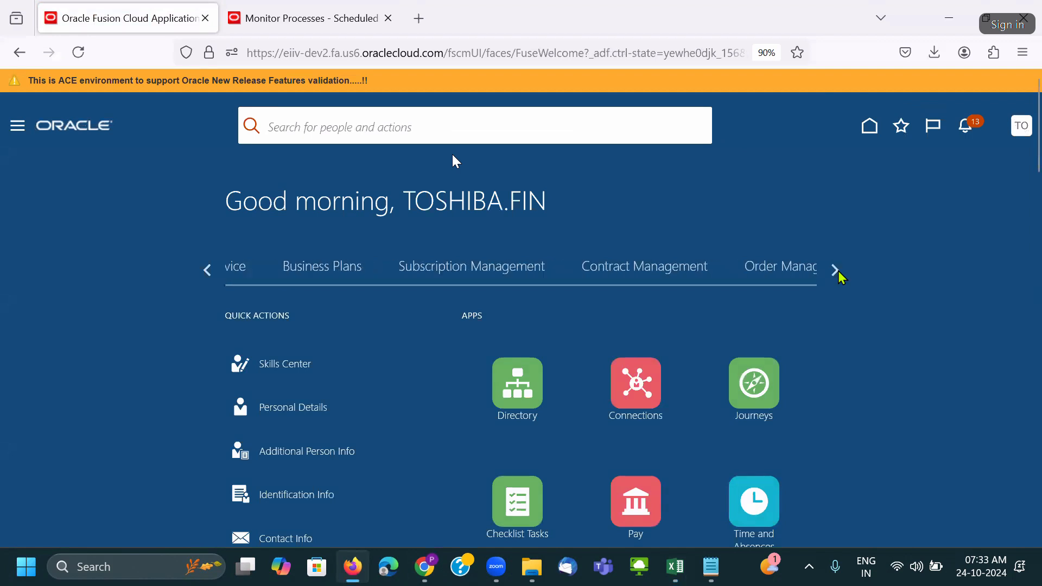
{"action": "left_click", "coordinate": [836, 271]}
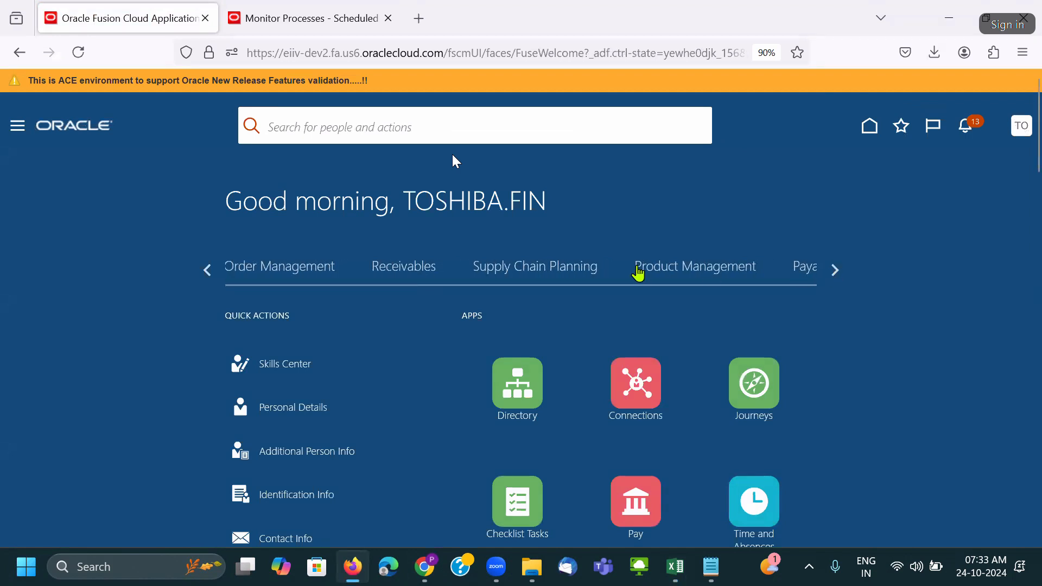
{"action": "left_click", "coordinate": [835, 270]}
{"action": "left_click", "coordinate": [836, 271]}
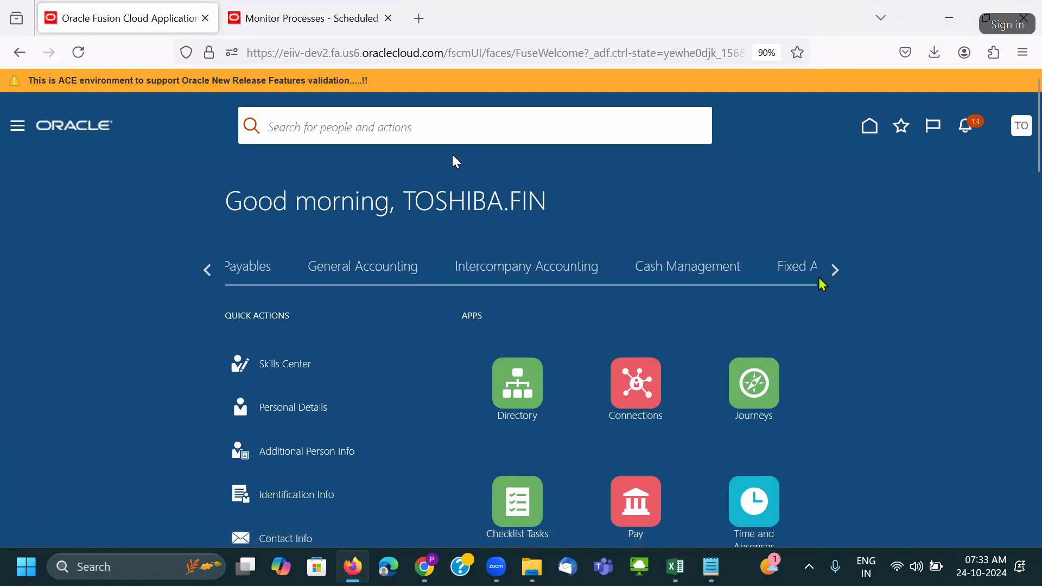
{"action": "left_click", "coordinate": [836, 270]}
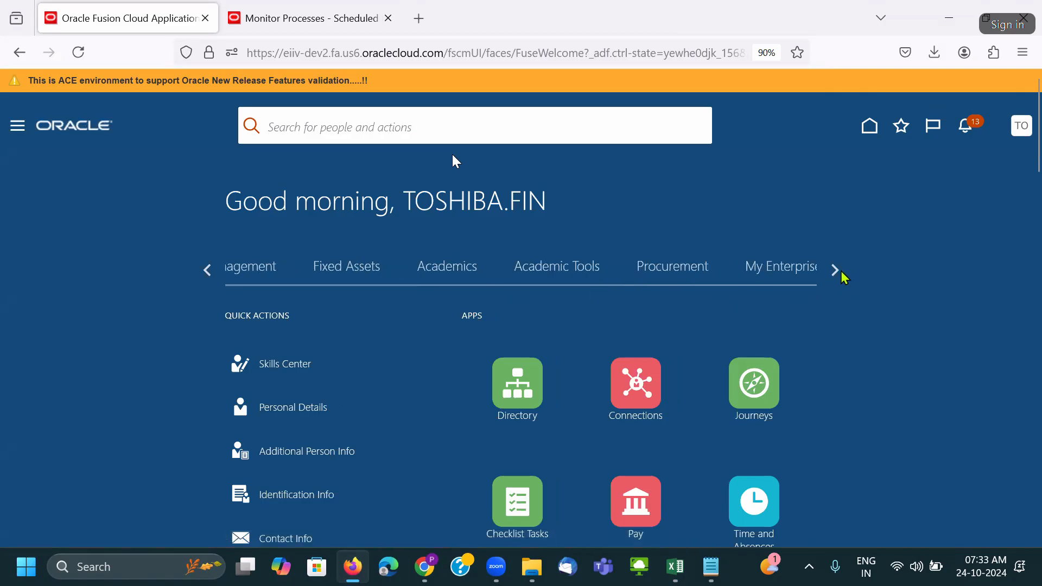
{"action": "left_click", "coordinate": [578, 274]}
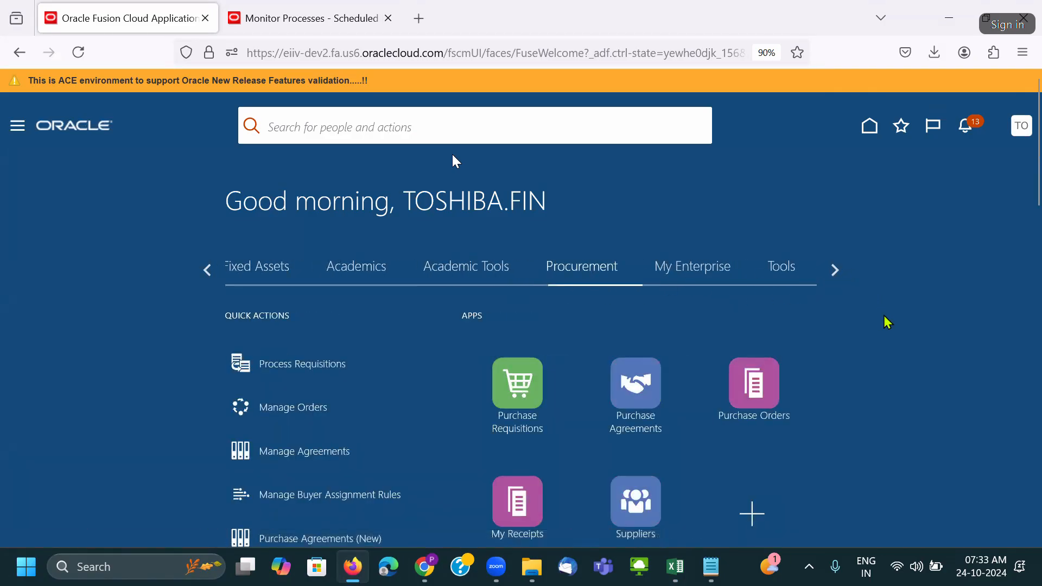
{"action": "scroll", "coordinate": [889, 323], "scroll_direction": "down", "scroll_amount": 2}
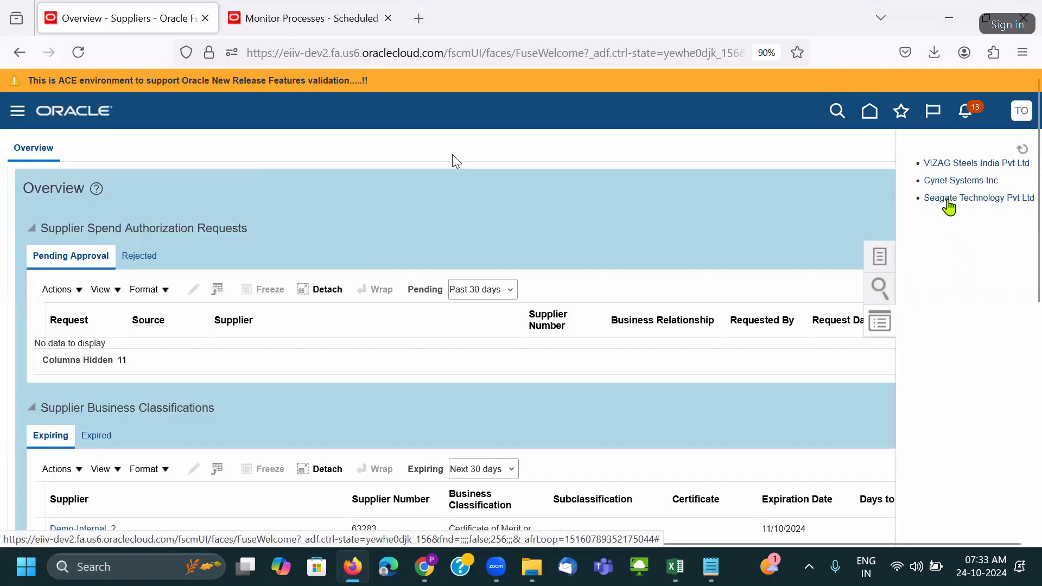
Check that VIZAG Steels India Pvt Ltd's only site, VIZAG Steels_DC_SITE, serves Purchasing and Pay, then show recent suppliers.
{"action": "left_click", "coordinate": [948, 164]}
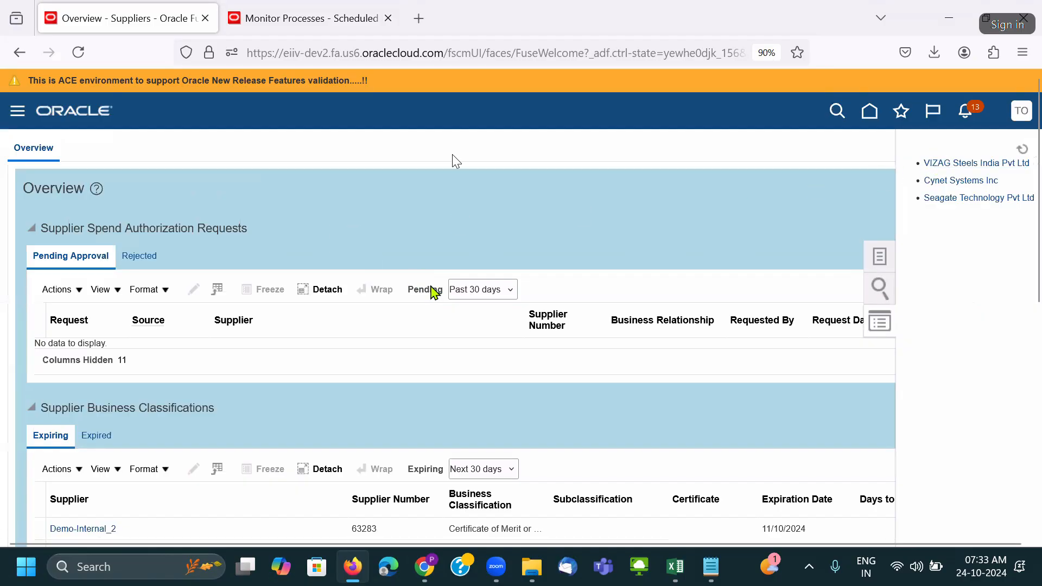
{"action": "left_click", "coordinate": [175, 233]}
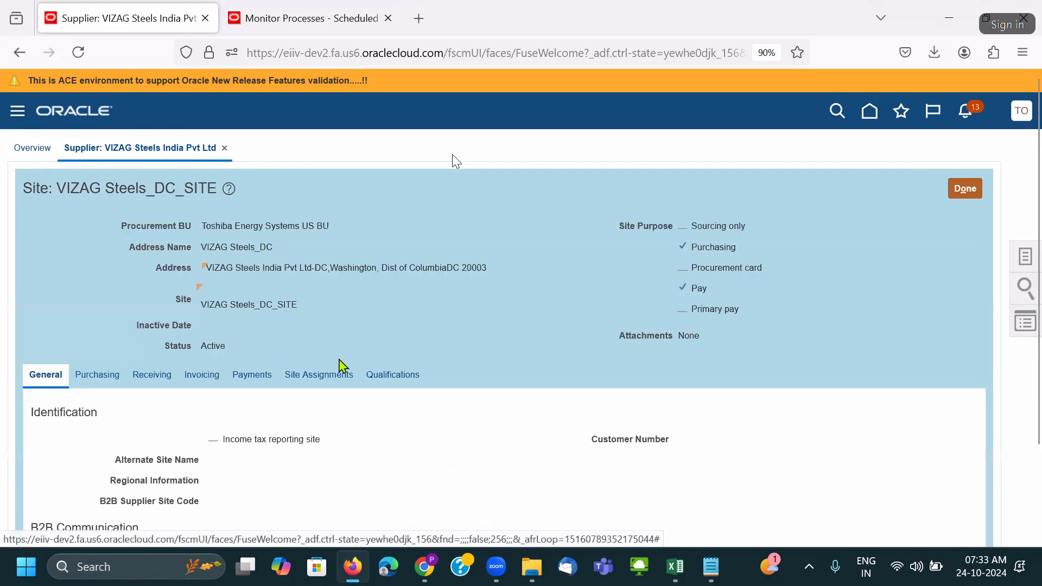
{"action": "left_click", "coordinate": [342, 381]}
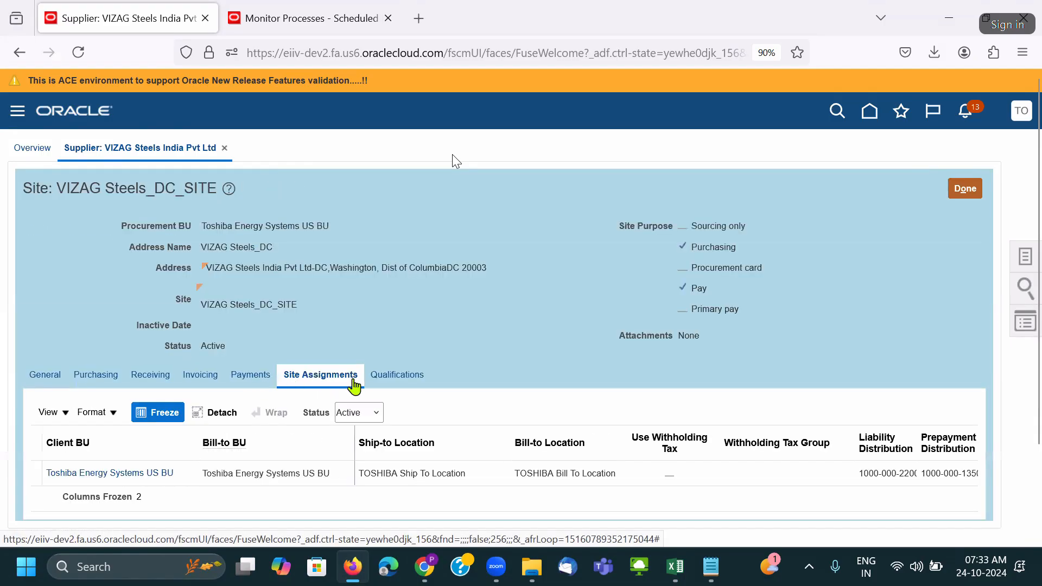
{"action": "left_click", "coordinate": [253, 380]}
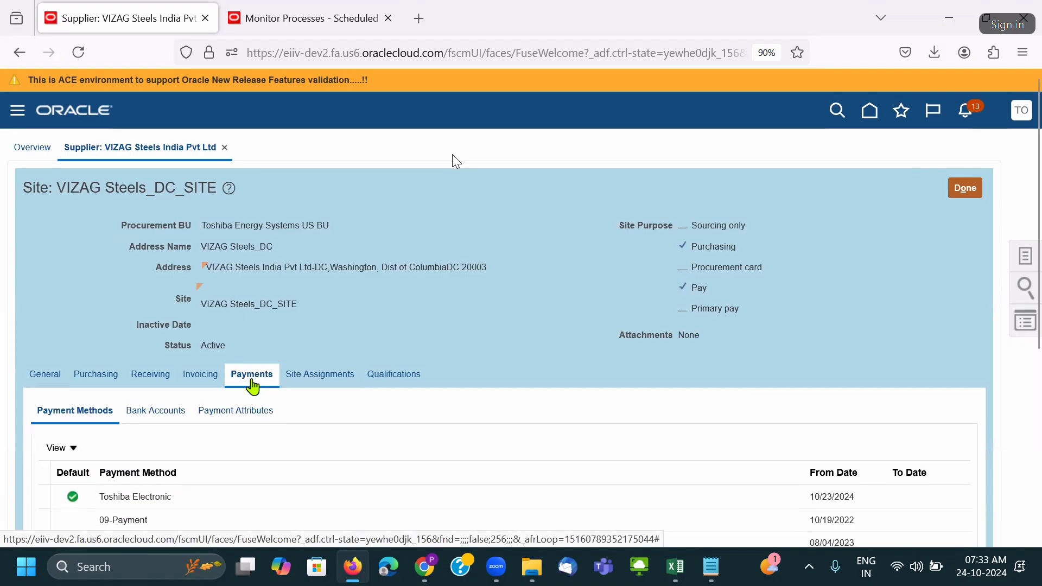
{"action": "scroll", "coordinate": [214, 360], "scroll_direction": "down", "scroll_amount": 2}
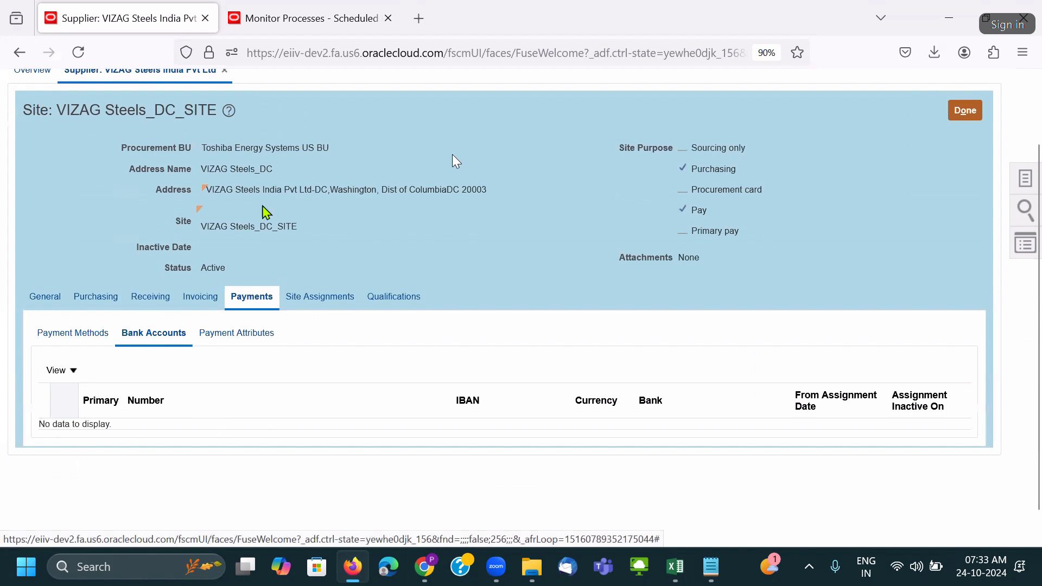
{"action": "scroll", "coordinate": [213, 123], "scroll_direction": "up", "scroll_amount": 2}
{"action": "left_click", "coordinate": [973, 189]}
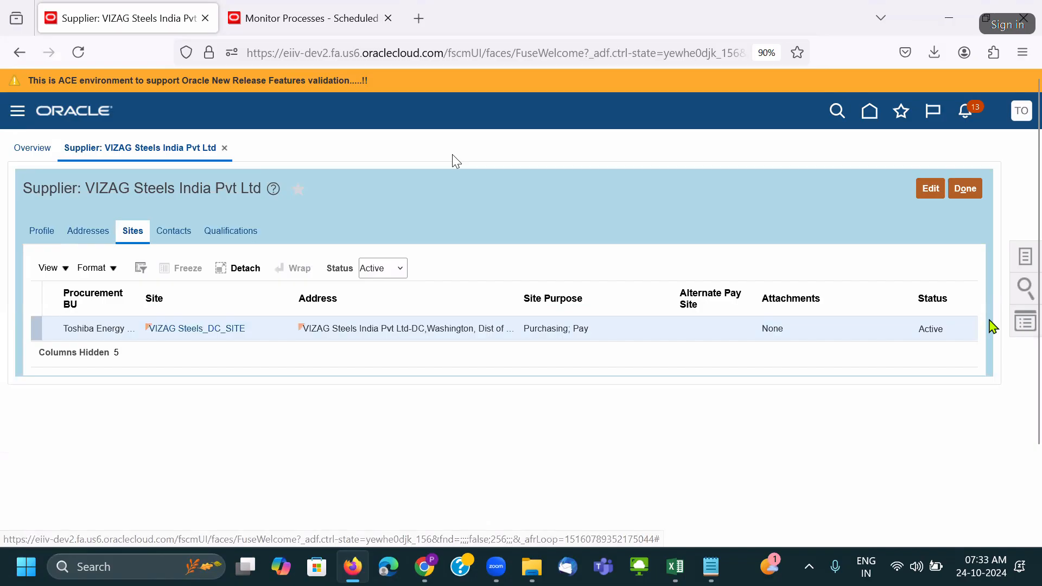
{"action": "left_click", "coordinate": [1021, 324]}
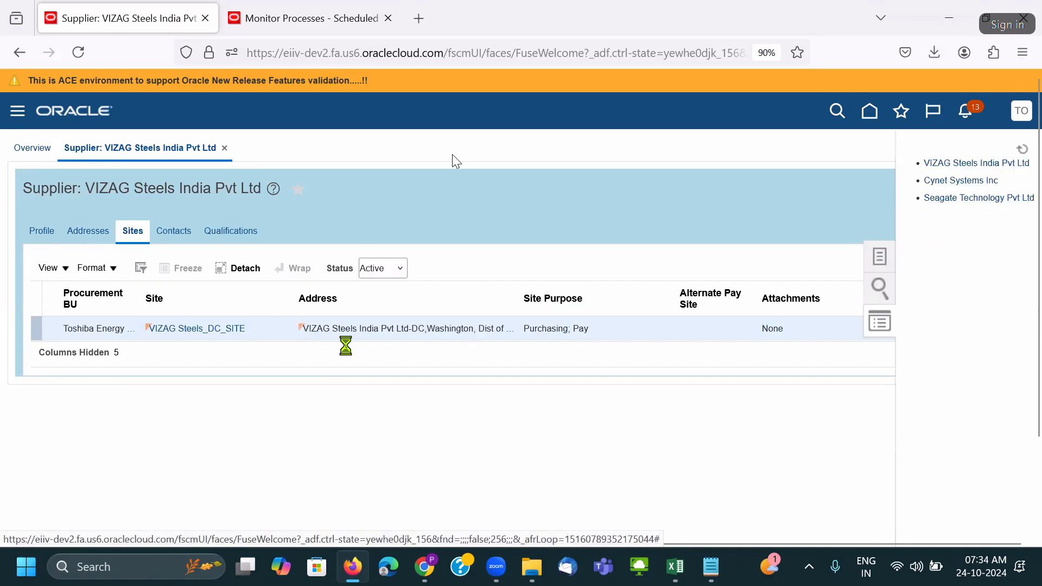
Confirm Cynet Systems Inc's Cynet_NY_SITE has no bank accounts, then return to the 12.SupplierBankAccountImport folder.
{"action": "left_click", "coordinate": [133, 233]}
{"action": "left_click", "coordinate": [190, 329]}
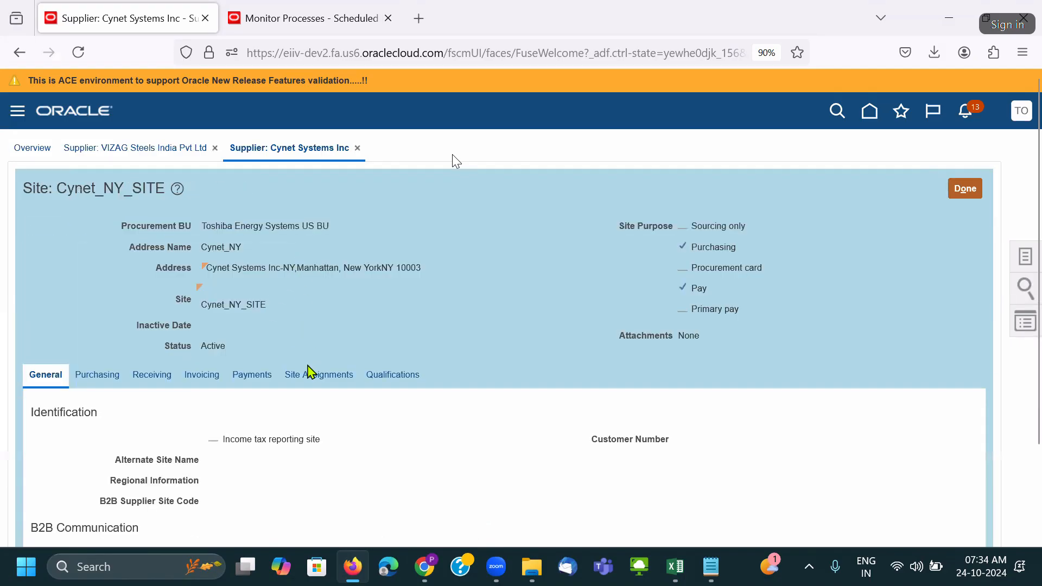
{"action": "left_click", "coordinate": [264, 379]}
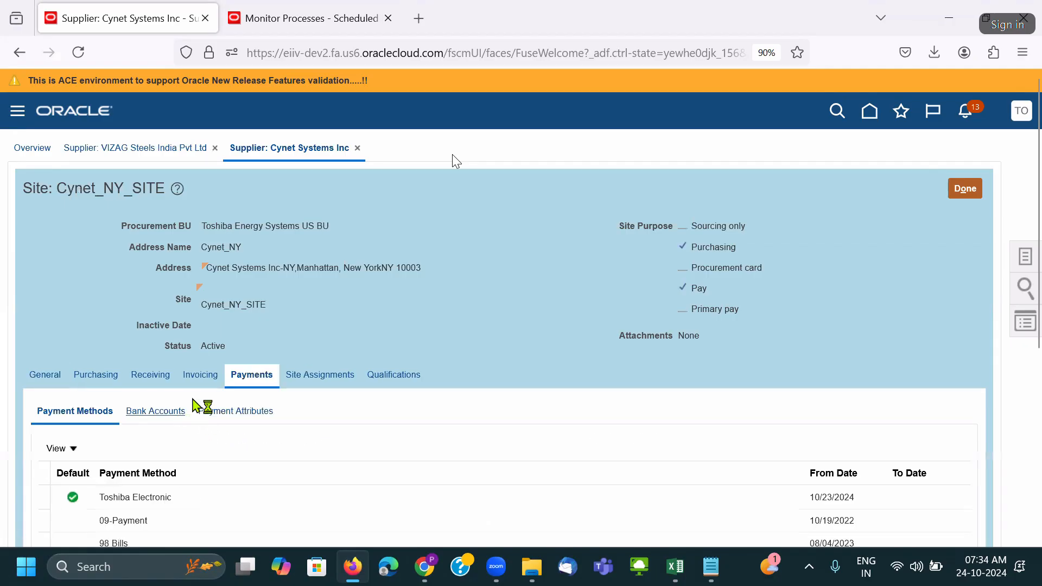
{"action": "left_click", "coordinate": [182, 411]}
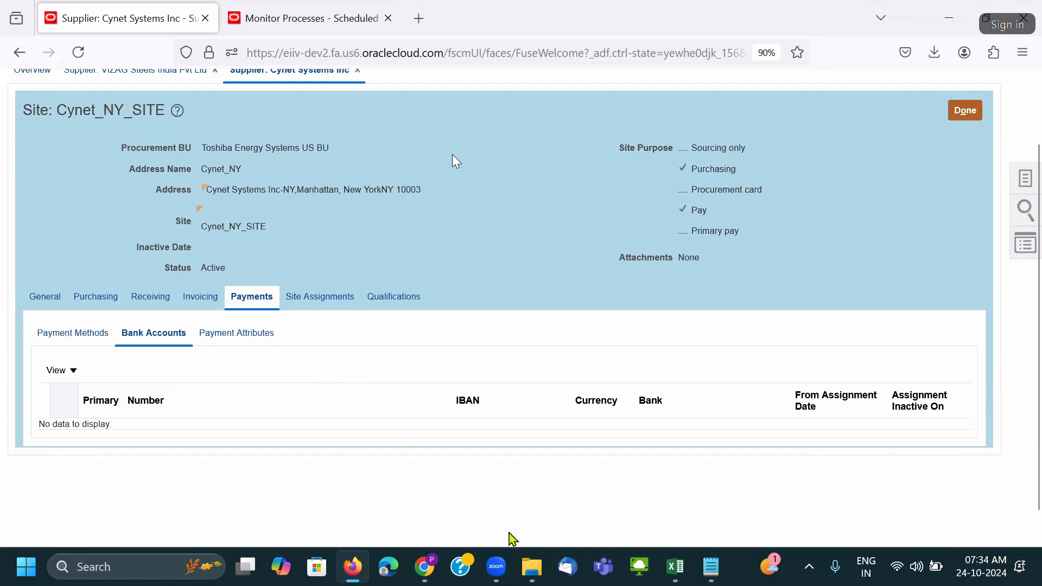
{"action": "mouse_move", "coordinate": [532, 564]}
{"action": "left_click", "coordinate": [455, 472]}
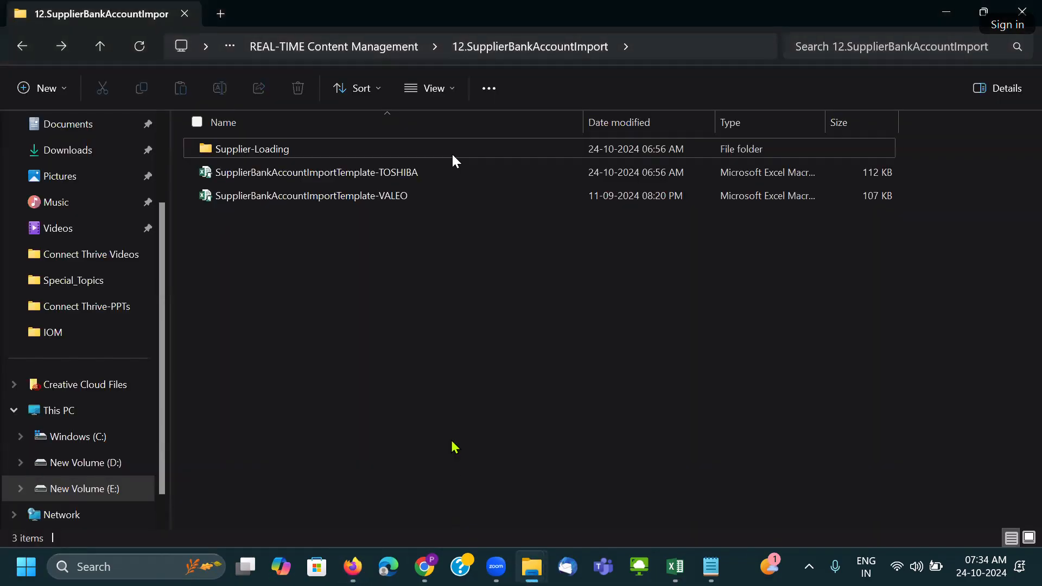
Open the SupplierBankAccountImportTemplate-TOSHIBA workbook from the 12.SupplierBankAccountImport folder.
{"action": "double_click", "coordinate": [398, 177]}
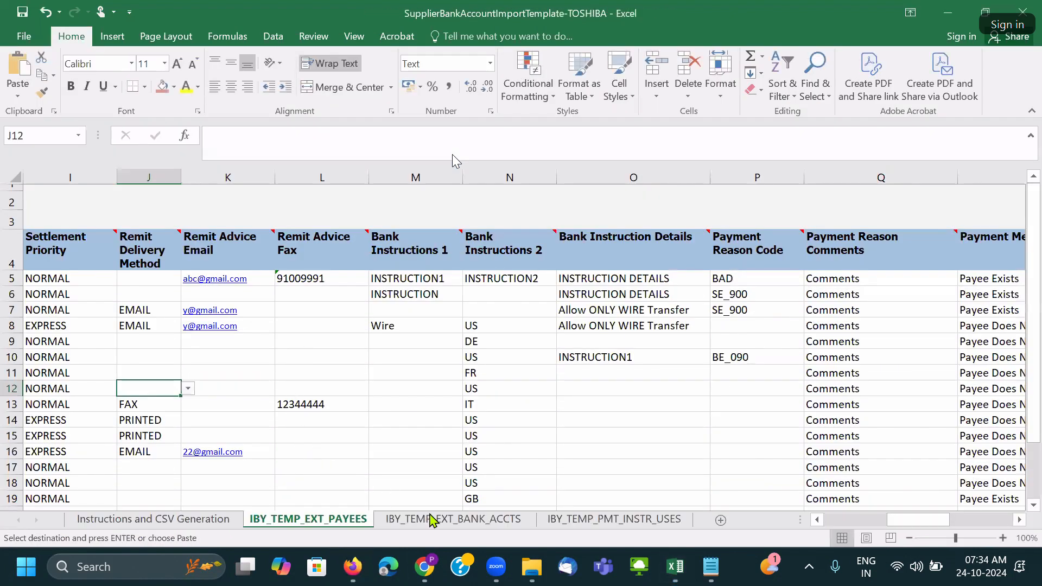
Look over the IBY_TEMP_EXT_BANK_ACCTS and IBY_TEMP_PMT_INSTR_USES sheets, then return to IBY_TEMP_EXT_PAYEES.
{"action": "left_click", "coordinate": [432, 520]}
{"action": "left_click", "coordinate": [614, 521]}
{"action": "left_click", "coordinate": [300, 520]}
{"action": "left_click", "coordinate": [9, 310]}
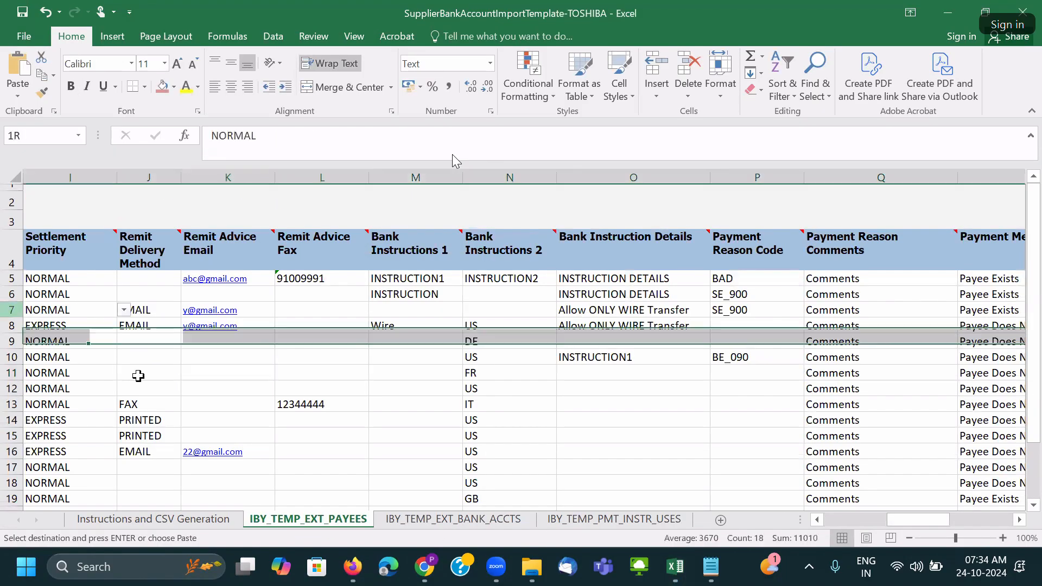
{"action": "left_click_drag", "start_coordinate": [894, 523], "coordinate": [781, 523]}
{"action": "left_click", "coordinate": [212, 385]}
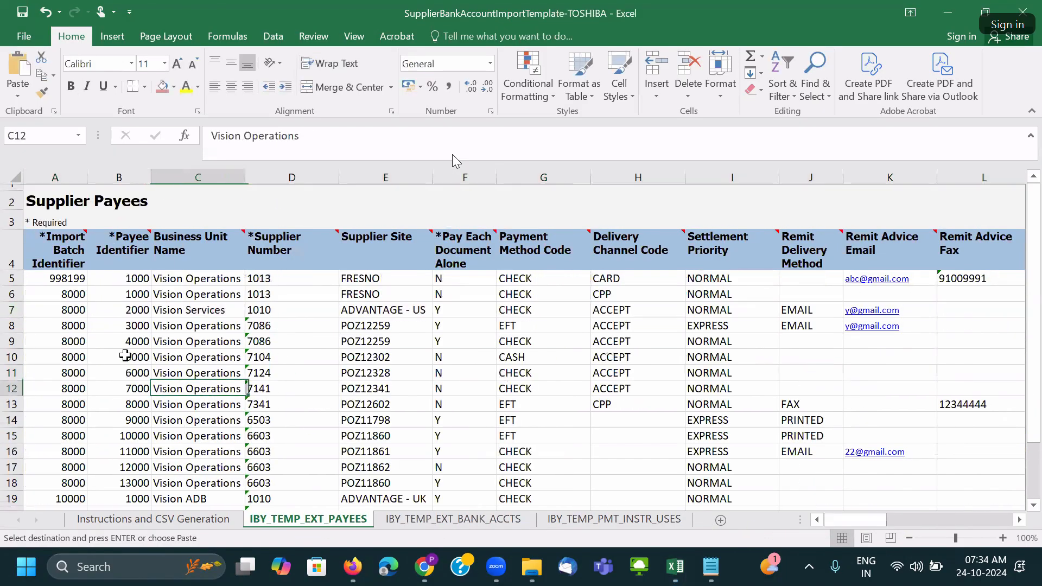
Delete payee rows 7 through 23, then select row 7 on IBY_TEMP_EXT_BANK_ACCTS.
{"action": "left_click", "coordinate": [11, 308]}
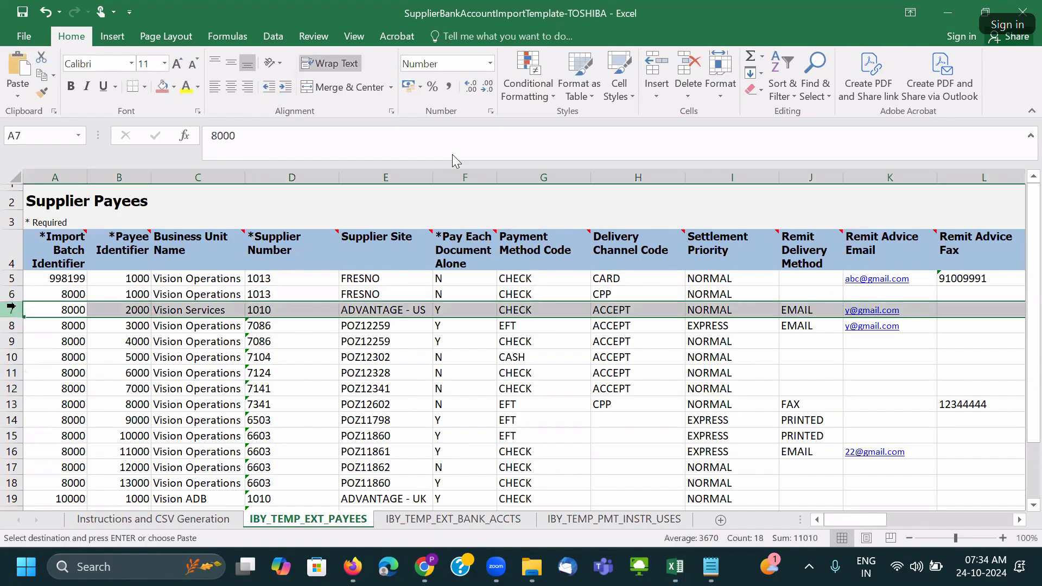
{"action": "key", "text": "ctrl+shift+Down"}
{"action": "scroll", "coordinate": [167, 338], "scroll_direction": "down", "scroll_amount": 4}
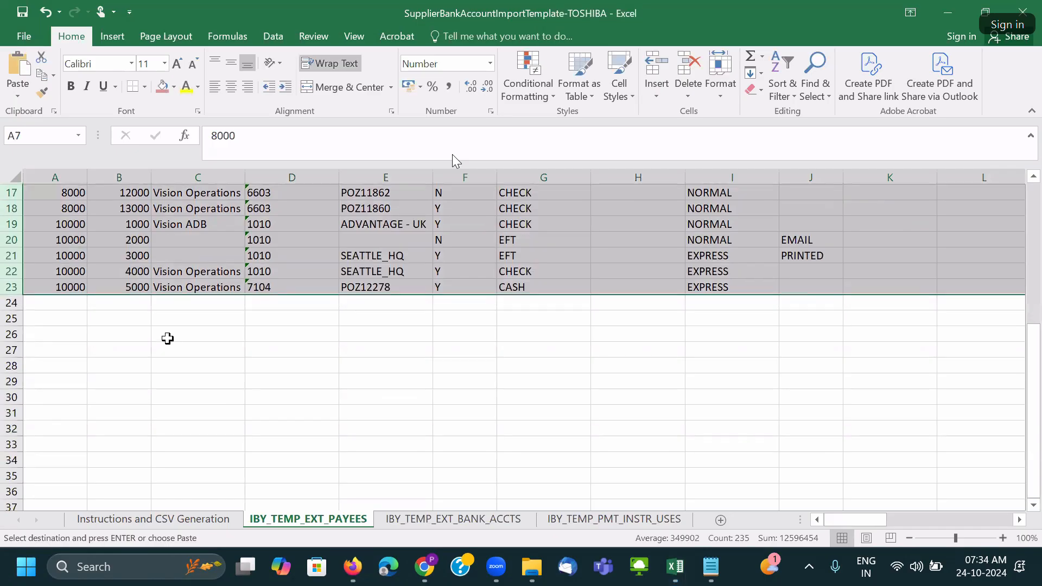
{"action": "scroll", "coordinate": [167, 338], "scroll_direction": "up", "scroll_amount": 3}
{"action": "right_click", "coordinate": [12, 258]}
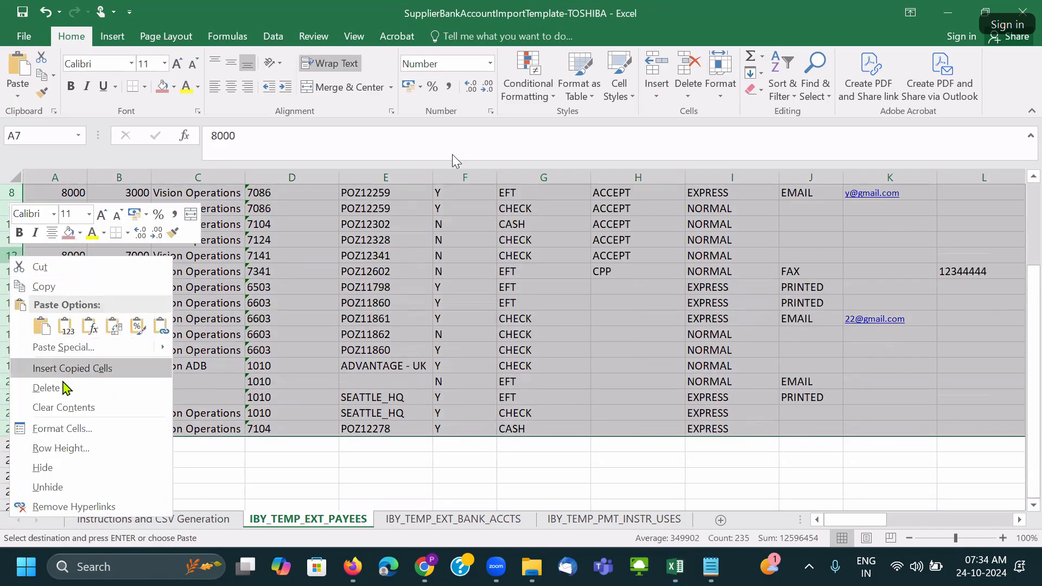
{"action": "left_click", "coordinate": [65, 387]}
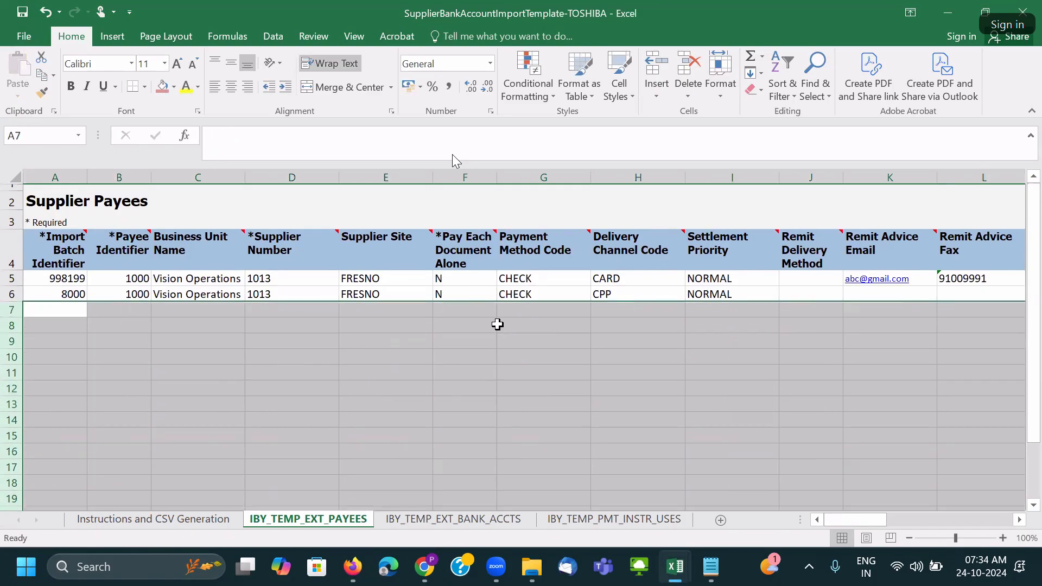
{"action": "left_click", "coordinate": [417, 518]}
{"action": "left_click", "coordinate": [18, 322]}
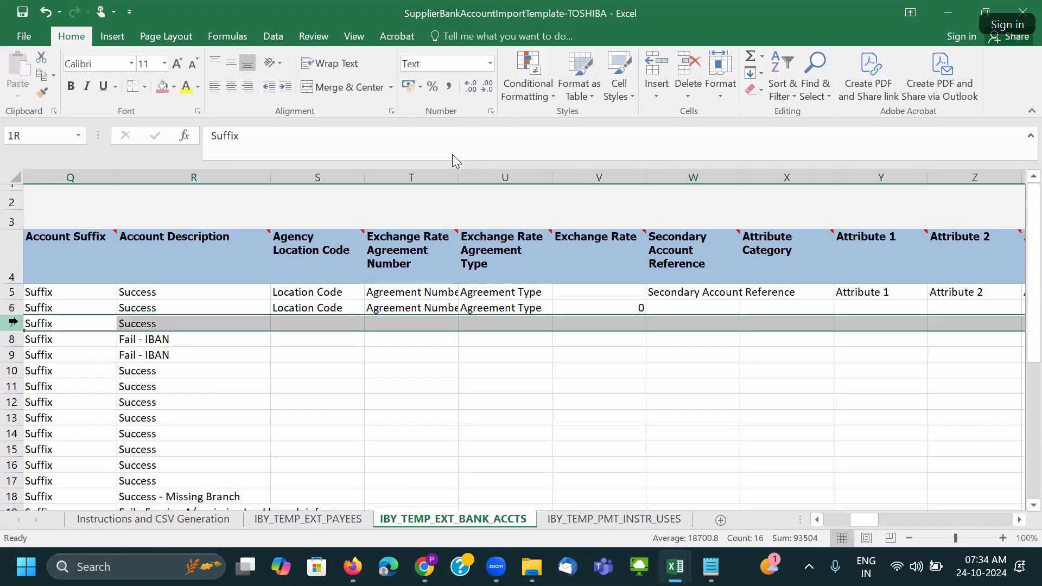
Delete the extra bank account rows below the two samples, including leftover rows 7 to 9.
{"action": "key", "text": "ctrl+shift+Down"}
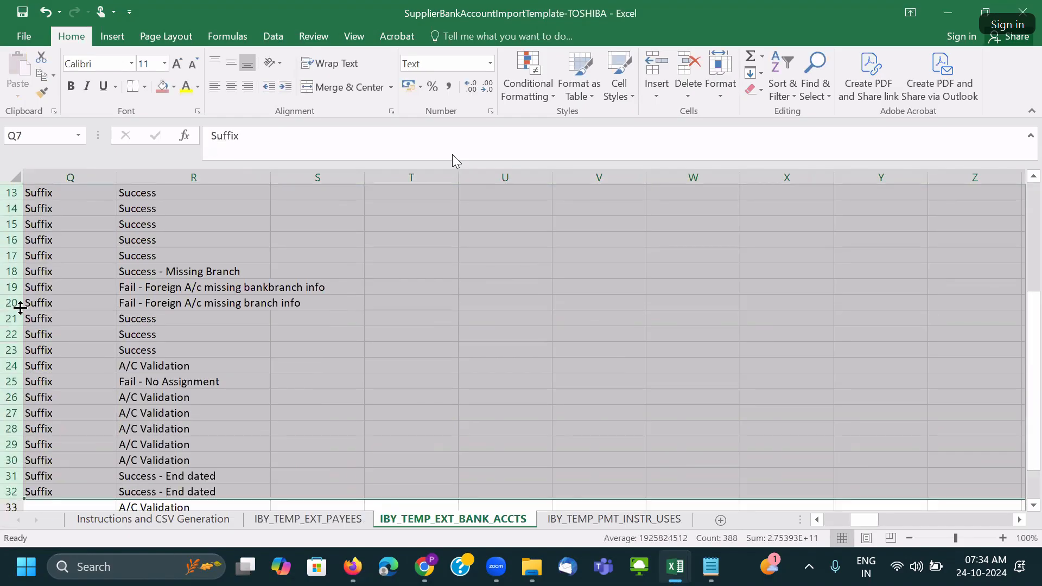
{"action": "right_click", "coordinate": [12, 287]}
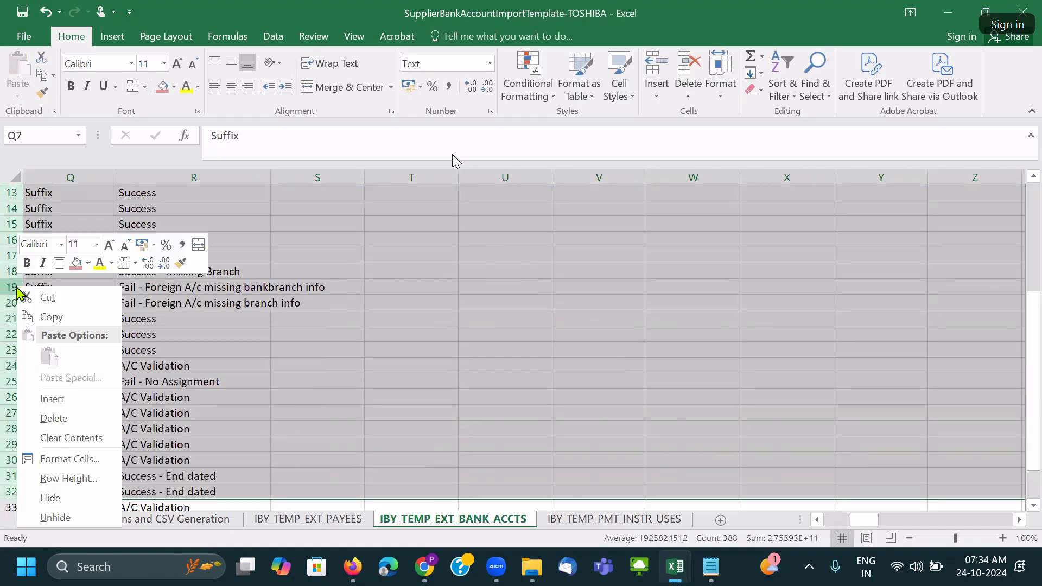
{"action": "left_click", "coordinate": [65, 417]}
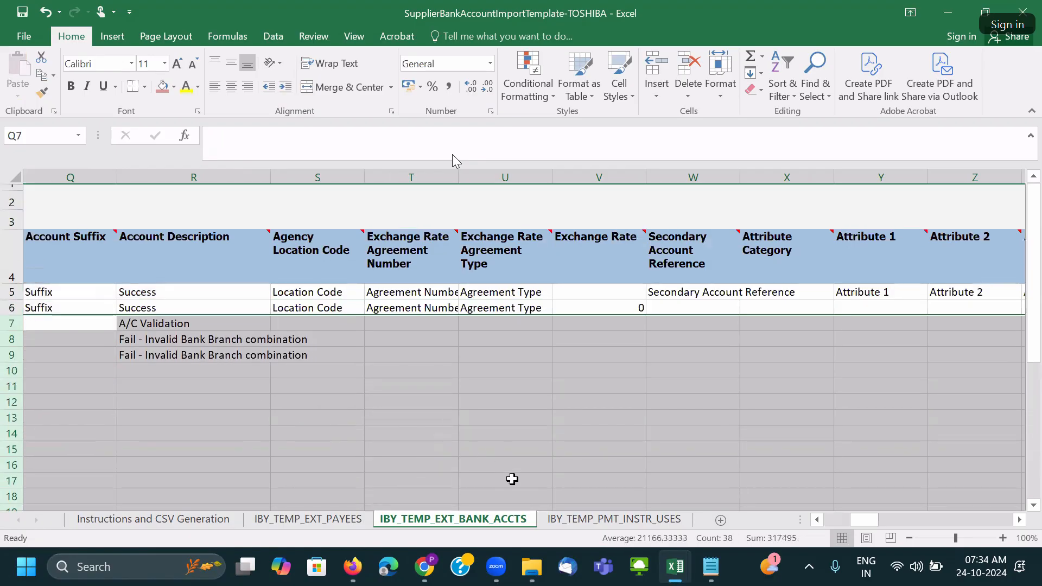
{"action": "right_click", "coordinate": [7, 321]}
{"action": "left_click", "coordinate": [38, 208]}
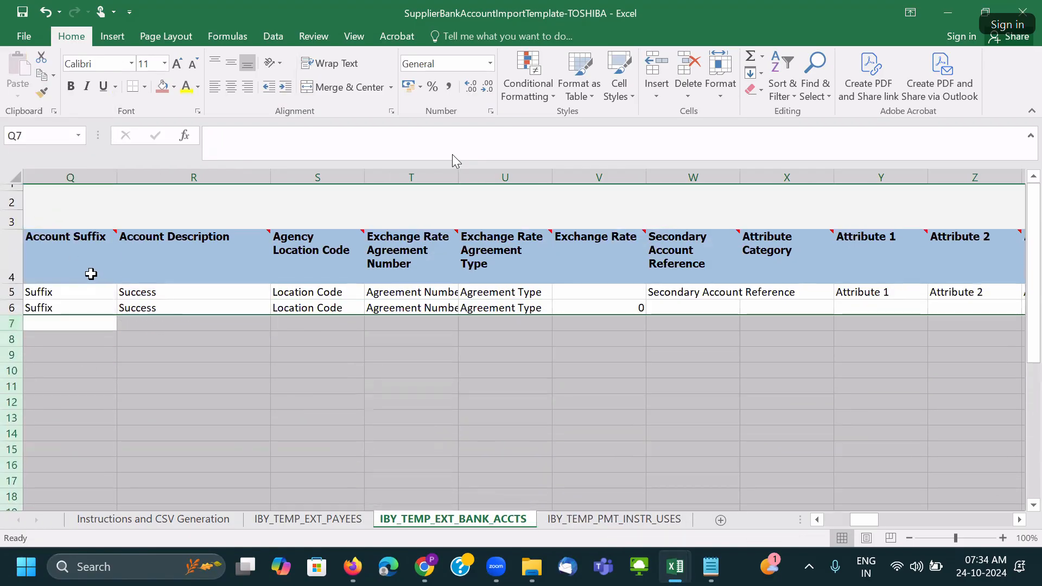
Verify nothing remains below the sample rows, then move on to IBY_TEMP_PMT_INSTR_USES.
{"action": "left_click", "coordinate": [11, 323]}
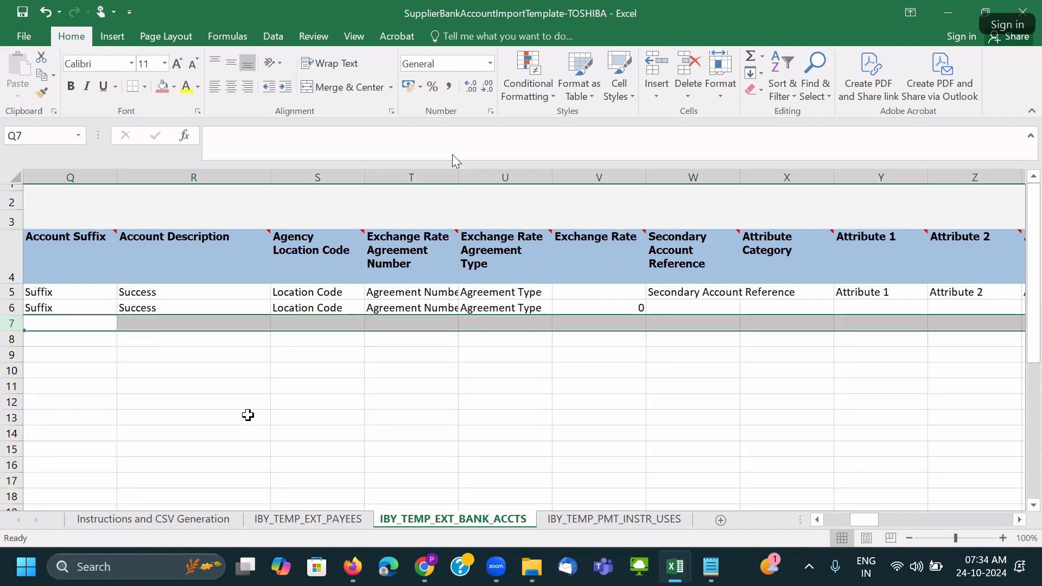
{"action": "key", "text": "ctrl+shift+Down"}
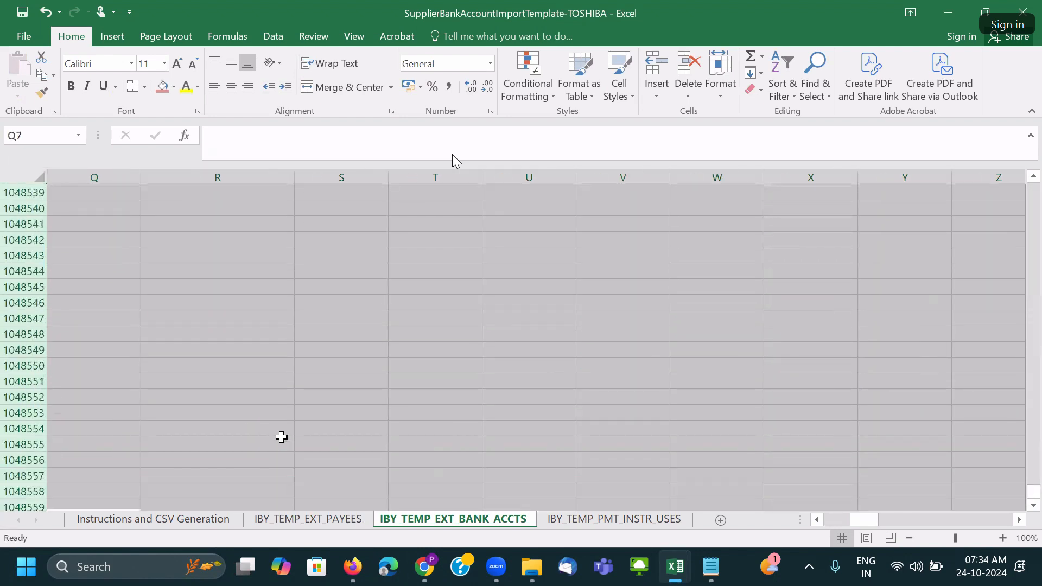
{"action": "key", "text": "ctrl+Home"}
{"action": "left_click", "coordinate": [363, 428]}
{"action": "left_click", "coordinate": [628, 520]}
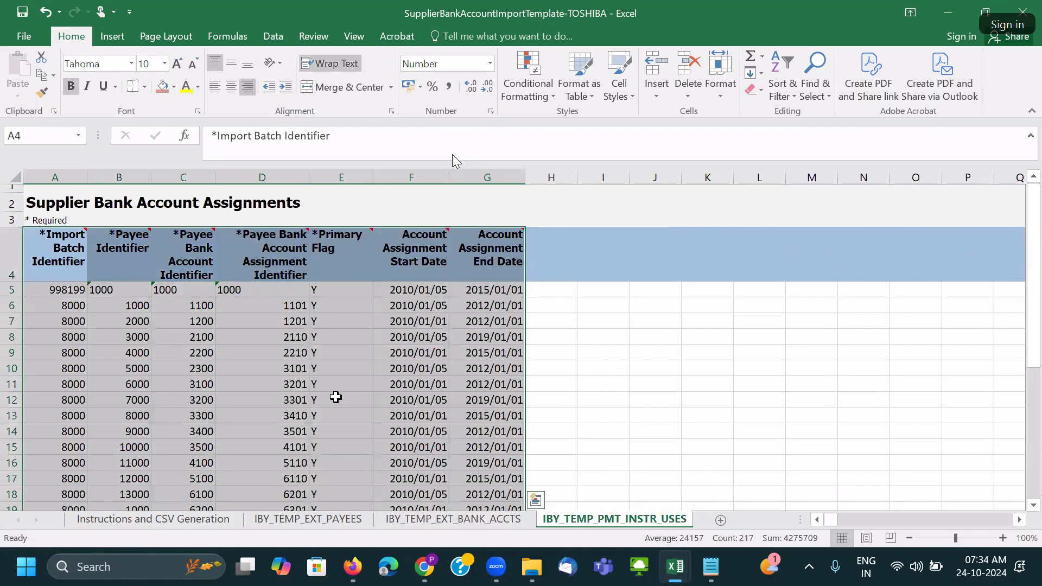
Delete assignment rows 7–34 on IBY_TEMP_PMT_INSTR_USES, then go back to IBY_TEMP_EXT_BANK_ACCTS.
{"action": "left_click", "coordinate": [336, 398]}
{"action": "left_click", "coordinate": [12, 320]}
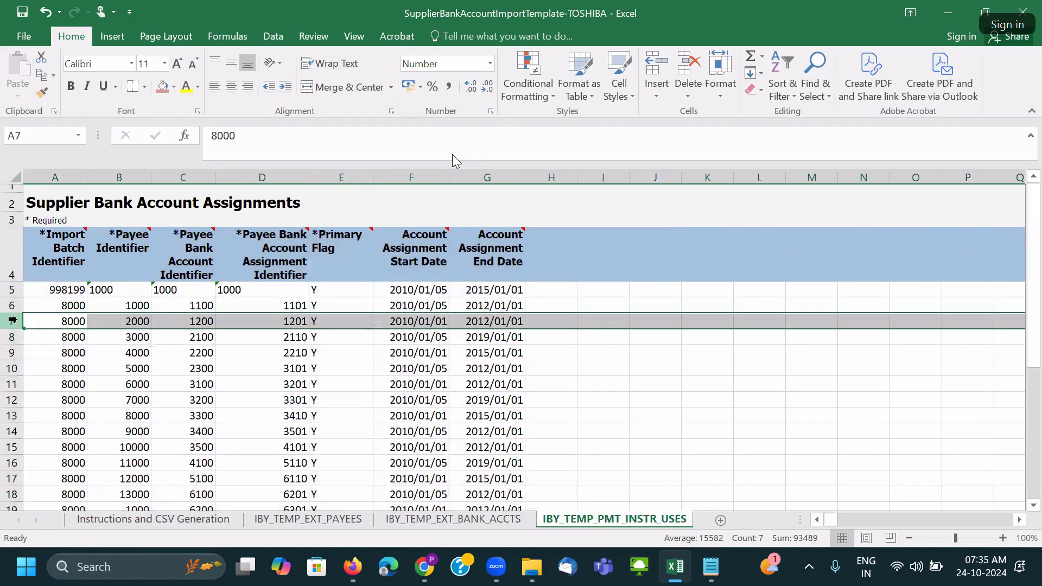
{"action": "key", "text": "ctrl+shift+Down"}
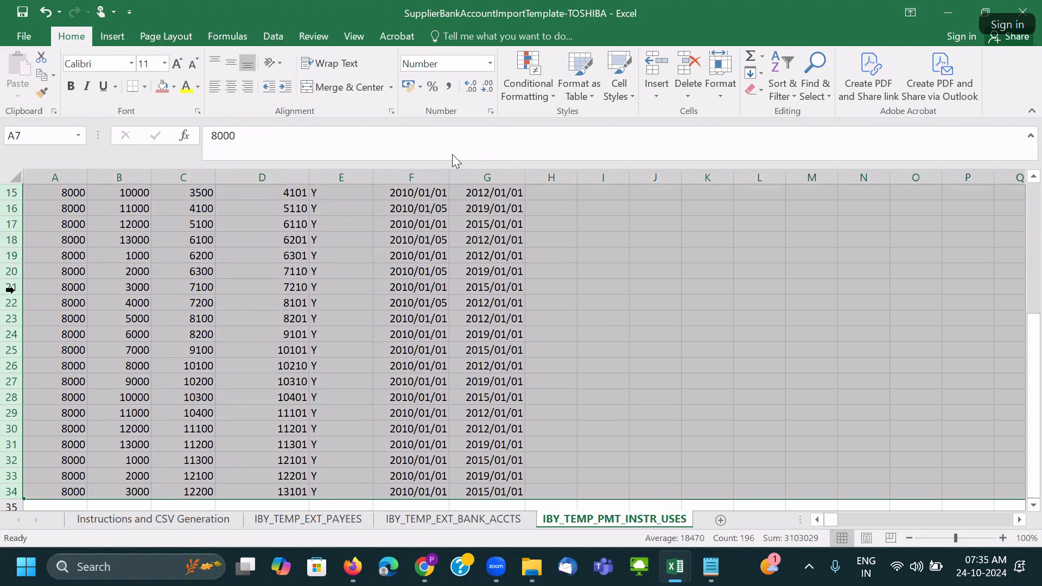
{"action": "scroll", "coordinate": [14, 283], "scroll_direction": "down", "scroll_amount": 2}
{"action": "right_click", "coordinate": [13, 275]}
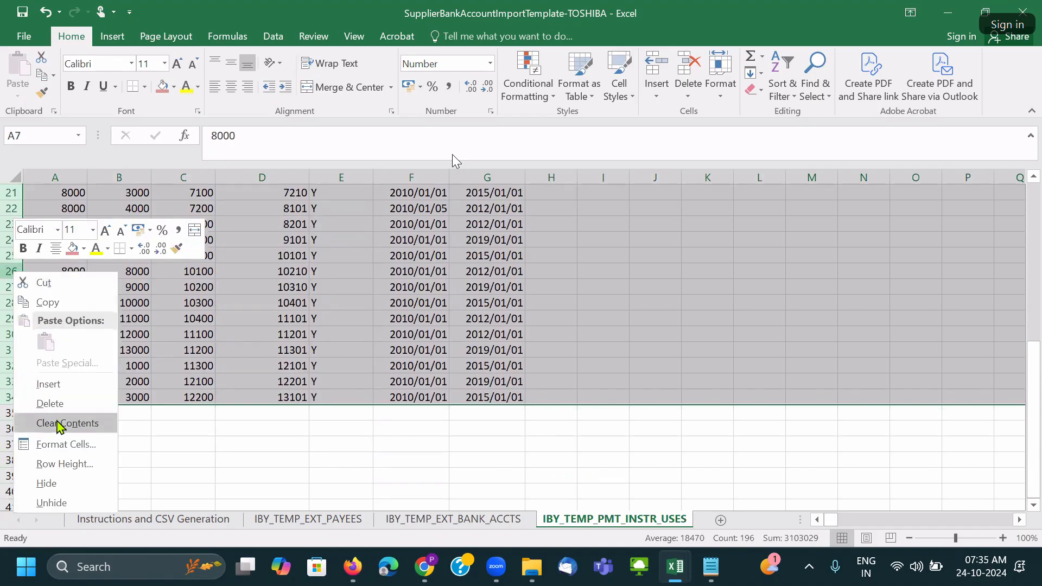
{"action": "left_click", "coordinate": [59, 404]}
{"action": "left_click", "coordinate": [341, 366]}
{"action": "scroll", "coordinate": [486, 376], "scroll_direction": "down", "scroll_amount": 8, "text": "ctrl"}
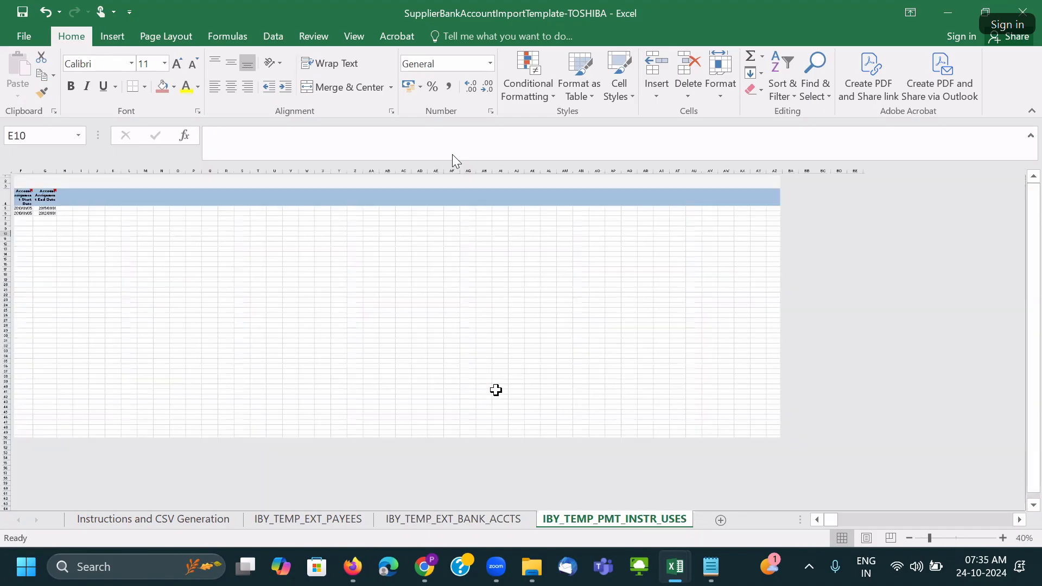
{"action": "scroll", "coordinate": [496, 389], "scroll_direction": "up", "scroll_amount": 5, "text": "ctrl"}
{"action": "left_click", "coordinate": [502, 523]}
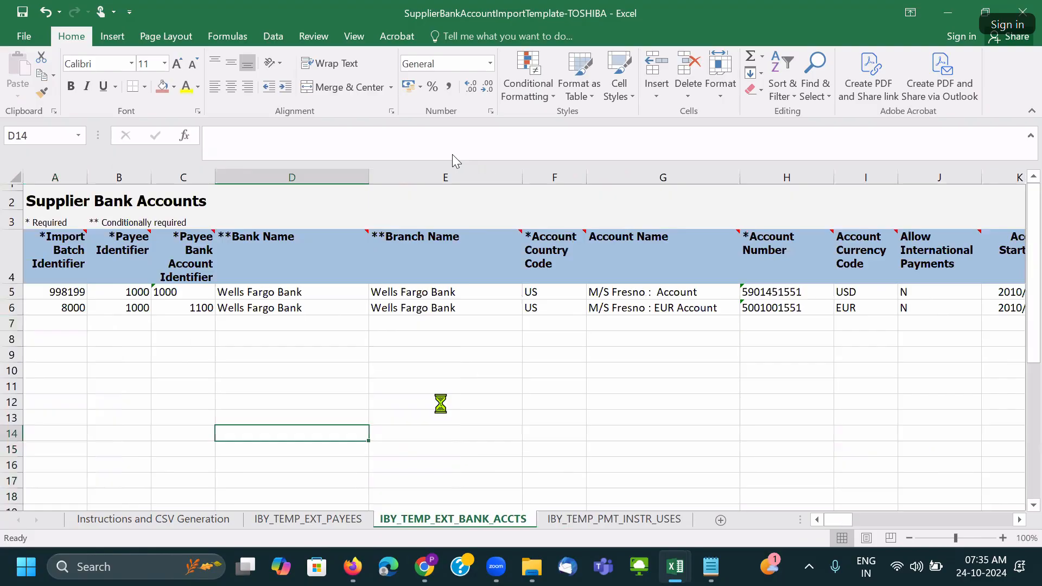
Review each trimmed sheet, then select A7 on IBY_TEMP_EXT_PAYEES below sample batches 998199 and 8000.
{"action": "scroll", "coordinate": [441, 403], "scroll_direction": "down", "scroll_amount": 3, "text": "ctrl"}
{"action": "scroll", "coordinate": [440, 403], "scroll_direction": "down", "scroll_amount": 3, "text": "ctrl"}
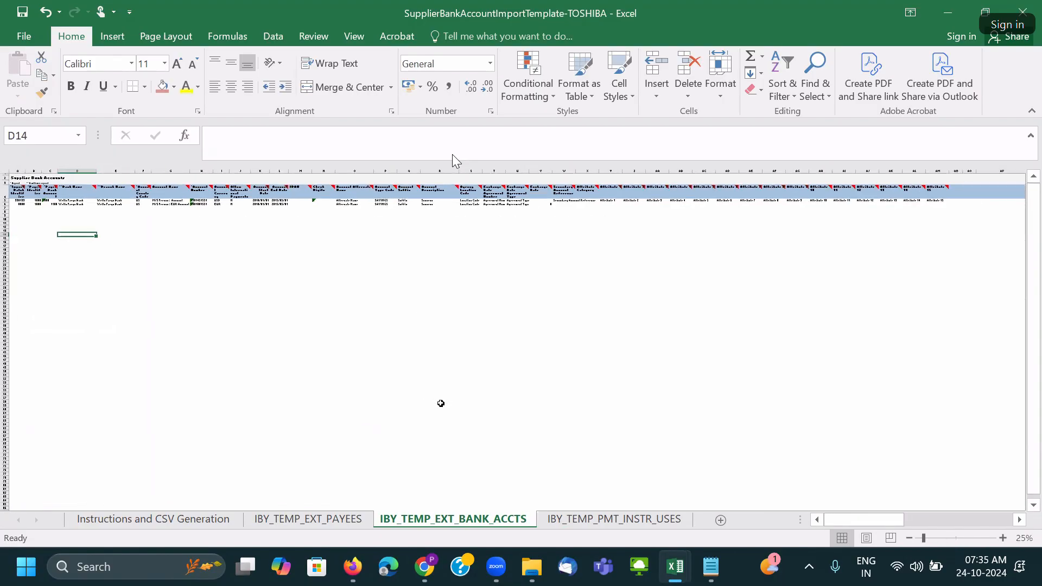
{"action": "scroll", "coordinate": [441, 404], "scroll_direction": "up", "scroll_amount": 3, "text": "ctrl"}
{"action": "scroll", "coordinate": [355, 402], "scroll_direction": "down", "scroll_amount": 3}
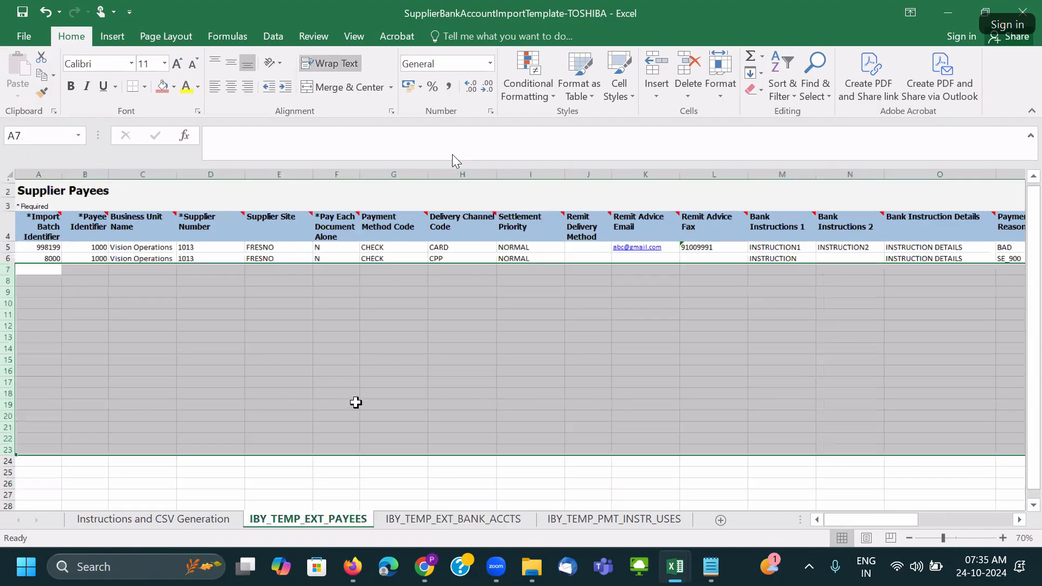
{"action": "left_click", "coordinate": [352, 377]}
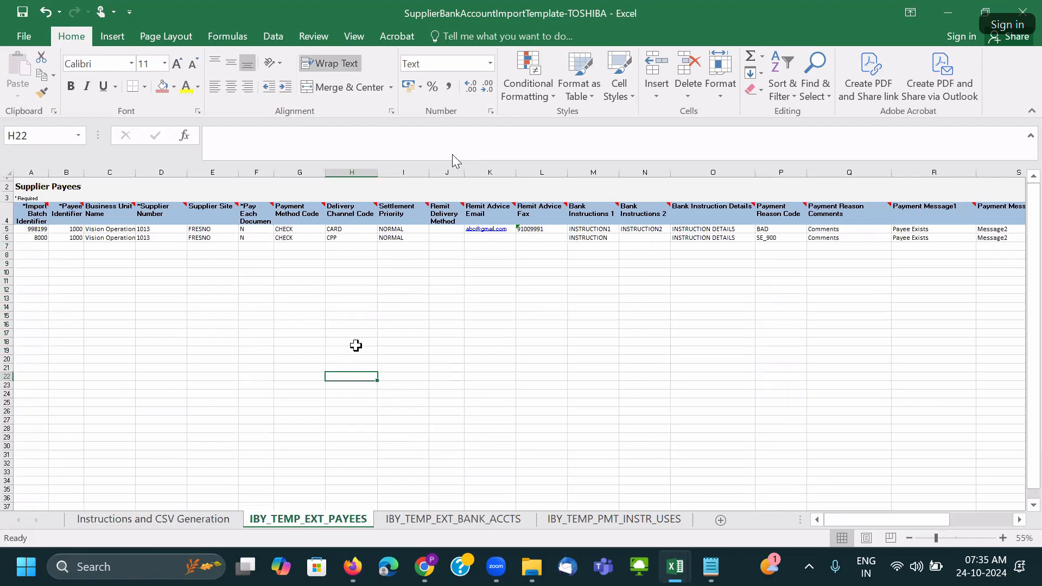
{"action": "scroll", "coordinate": [356, 346], "scroll_direction": "up", "scroll_amount": 3}
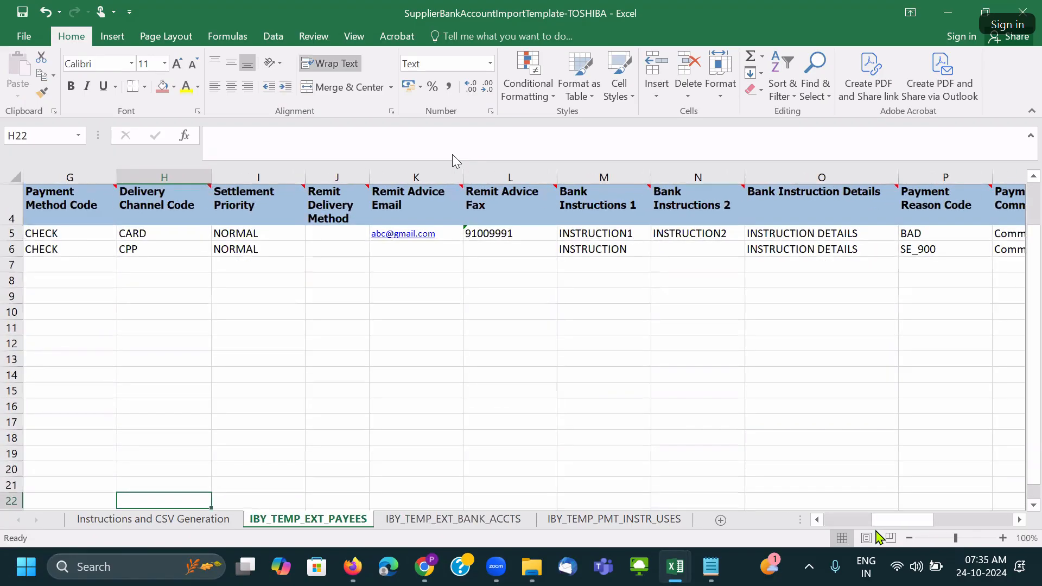
{"action": "left_click", "coordinate": [868, 524]}
{"action": "left_click", "coordinate": [332, 380]}
{"action": "scroll", "coordinate": [342, 396], "scroll_direction": "up", "scroll_amount": 1}
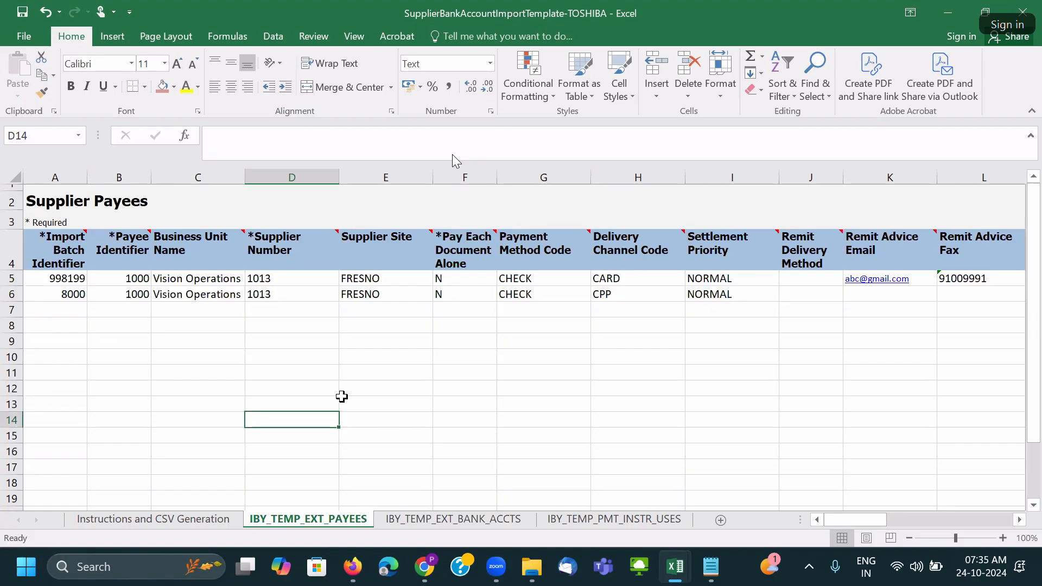
{"action": "left_click", "coordinate": [84, 316]}
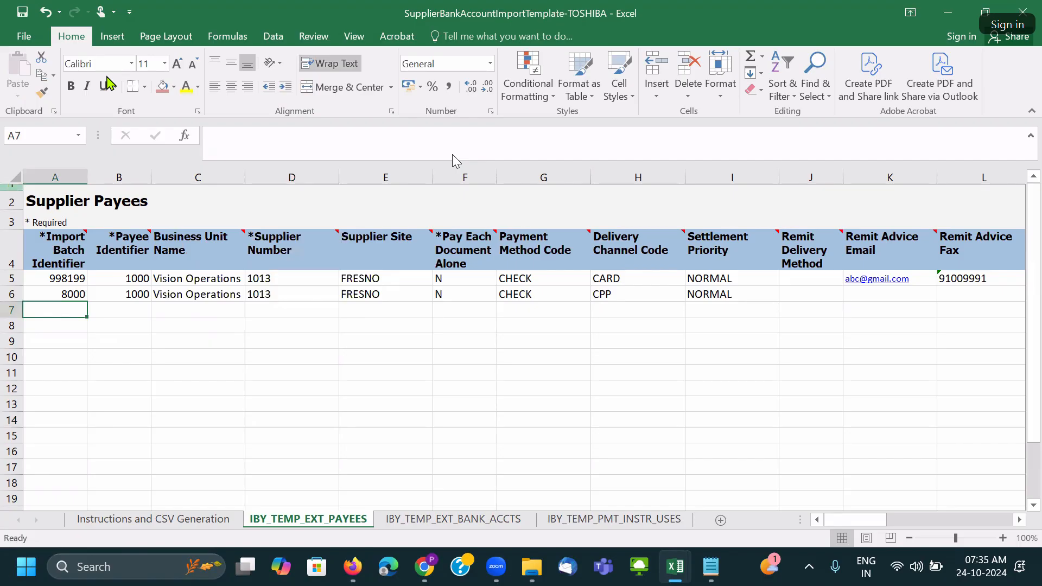
Enter batch IDs 11 and 33 with payee IDs 22 and 44 in rows 7 and 8.
{"action": "left_click", "coordinate": [64, 310]}
{"action": "type", "text": "11"}
{"action": "key", "text": "Tab"}
{"action": "type", "text": "22"}
{"action": "left_click", "coordinate": [47, 329]}
{"action": "type", "text": "33"}
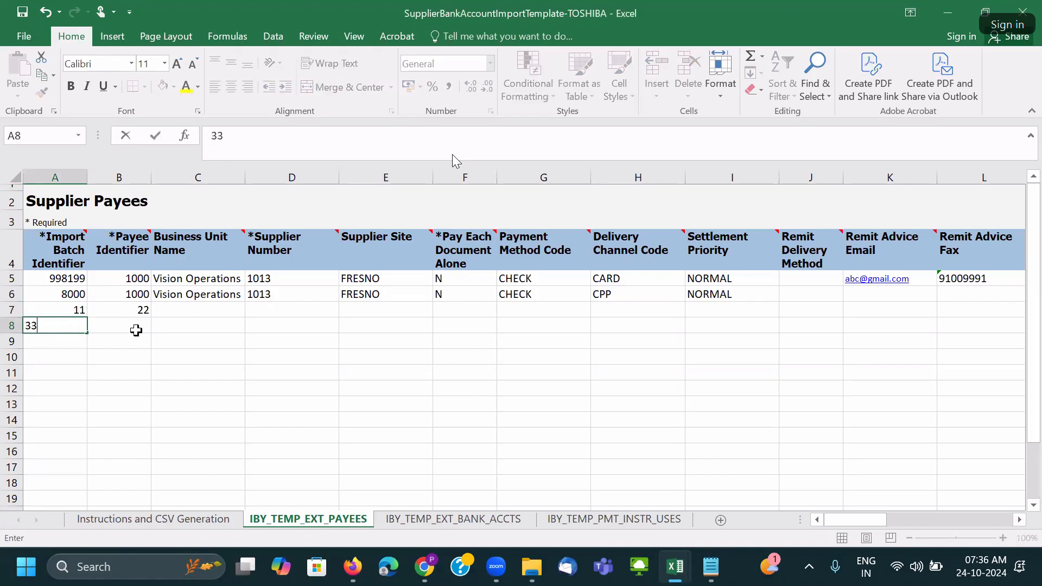
{"action": "left_click", "coordinate": [138, 323]}
{"action": "type", "text": "44"}
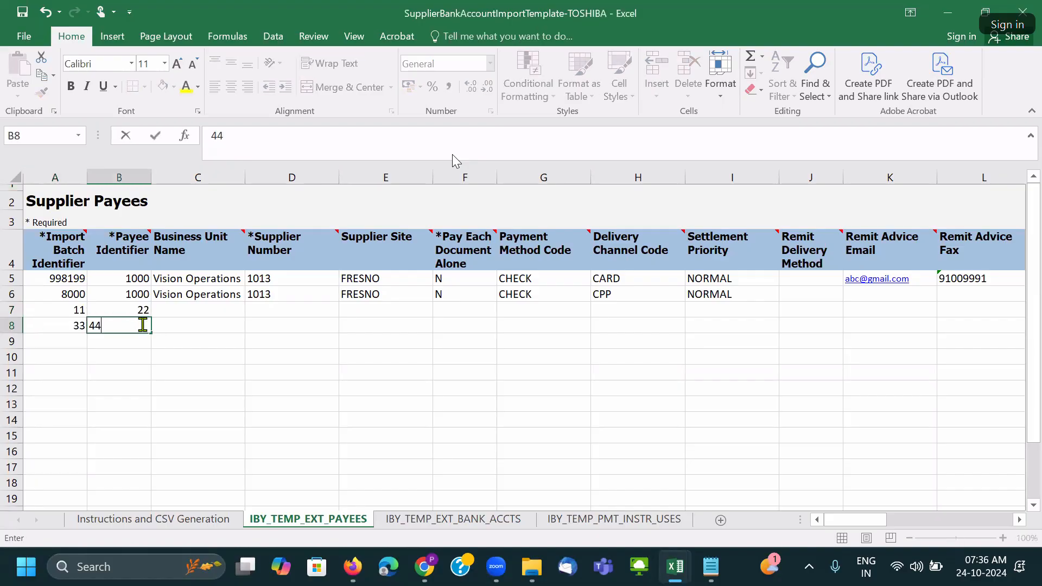
{"action": "left_click", "coordinate": [186, 324]}
Copy the Procurement BU Toshiba Energy Systems US BU from the Cynet site page into C7.
{"action": "left_click", "coordinate": [176, 292]}
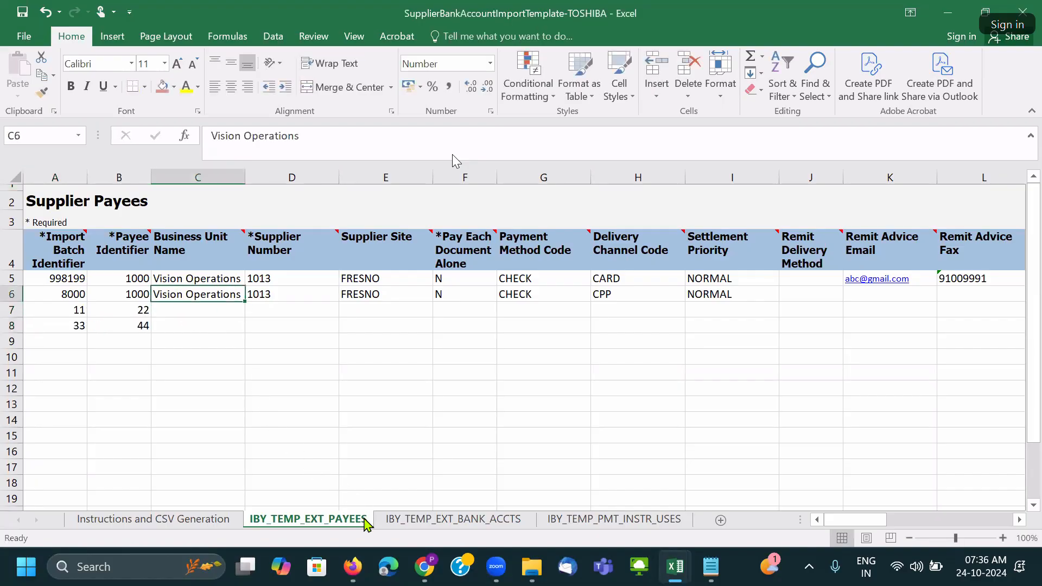
{"action": "mouse_move", "coordinate": [353, 566]}
{"action": "left_click", "coordinate": [358, 494]}
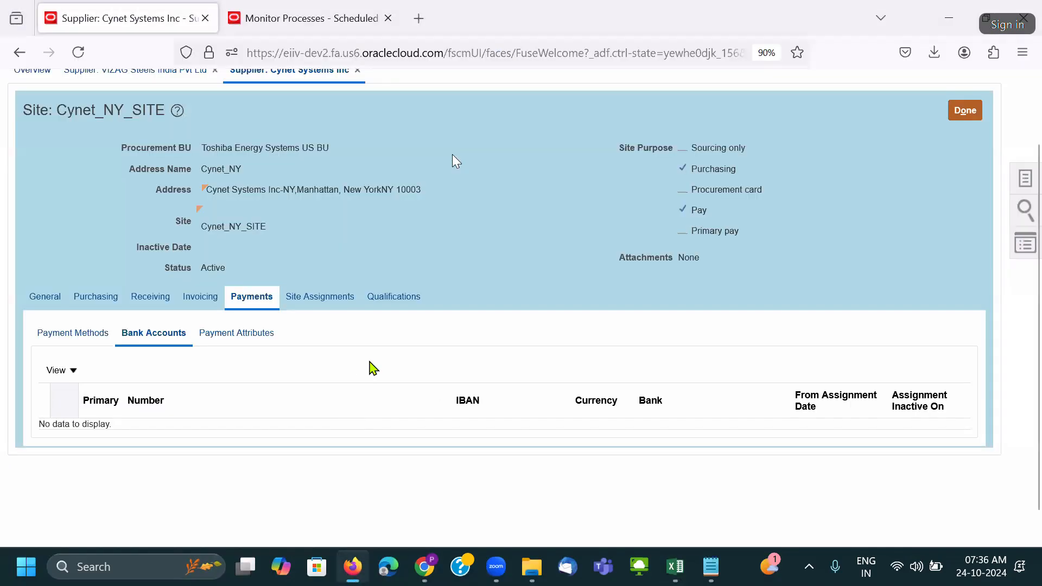
{"action": "triple_click", "coordinate": [261, 145]}
{"action": "key", "text": "ctrl+c"}
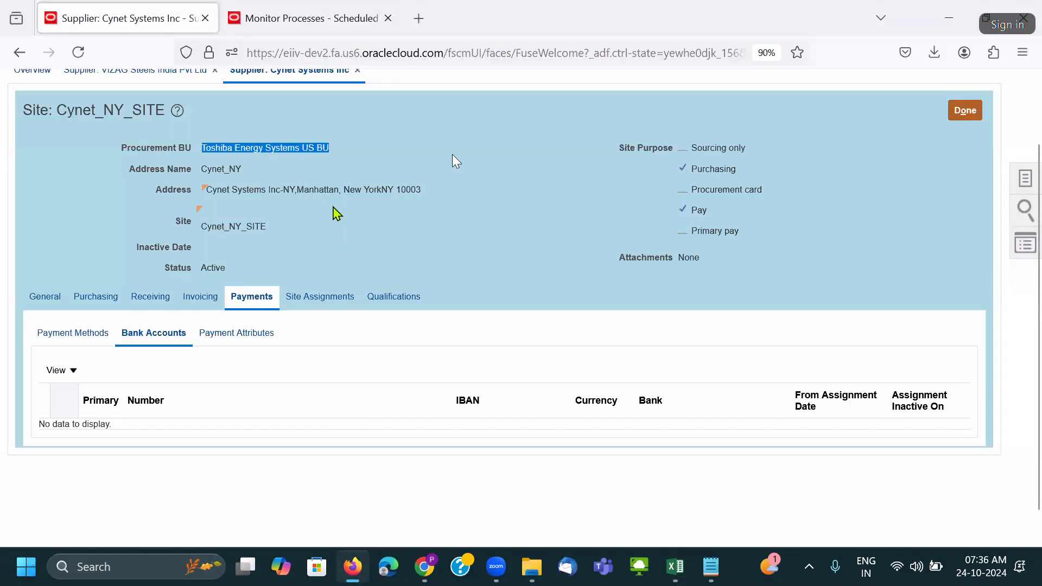
{"action": "key", "text": "alt+Tab"}
{"action": "left_click", "coordinate": [186, 314]}
{"action": "key", "text": "ctrl+v"}
{"action": "key", "text": "Tab"}
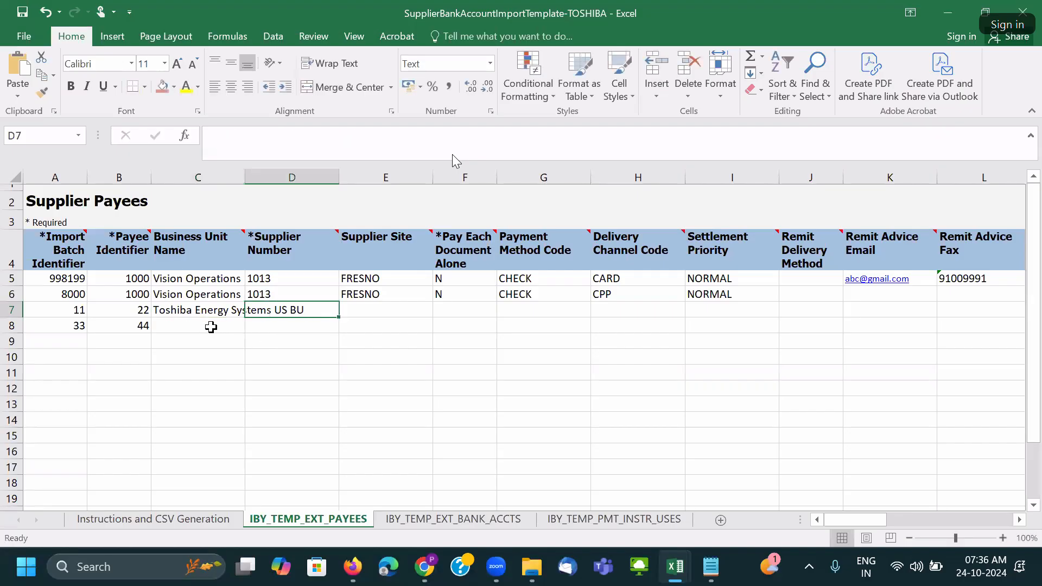
Copy the business unit into C8 and fit column C to its contents.
{"action": "left_click", "coordinate": [200, 314]}
{"action": "key", "text": "ctrl+c"}
{"action": "left_click", "coordinate": [191, 326]}
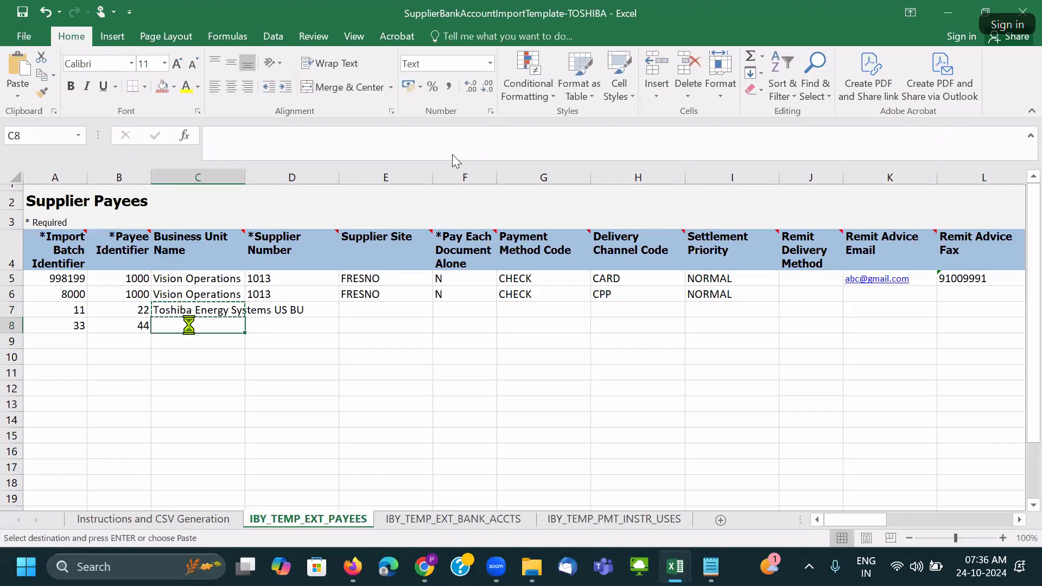
{"action": "key", "text": "ctrl+v"}
{"action": "double_click", "coordinate": [245, 177]}
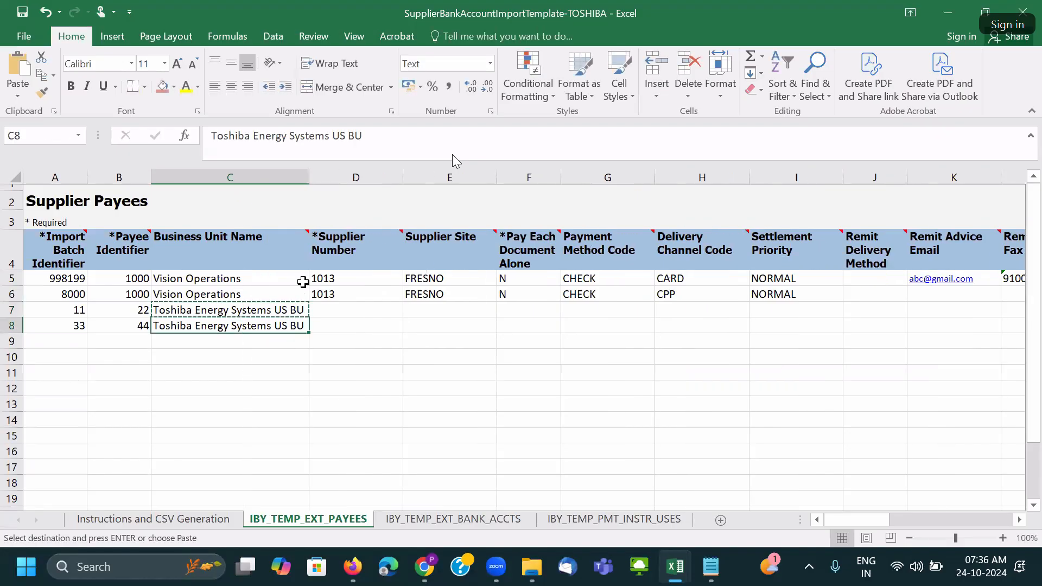
{"action": "left_click", "coordinate": [333, 310]}
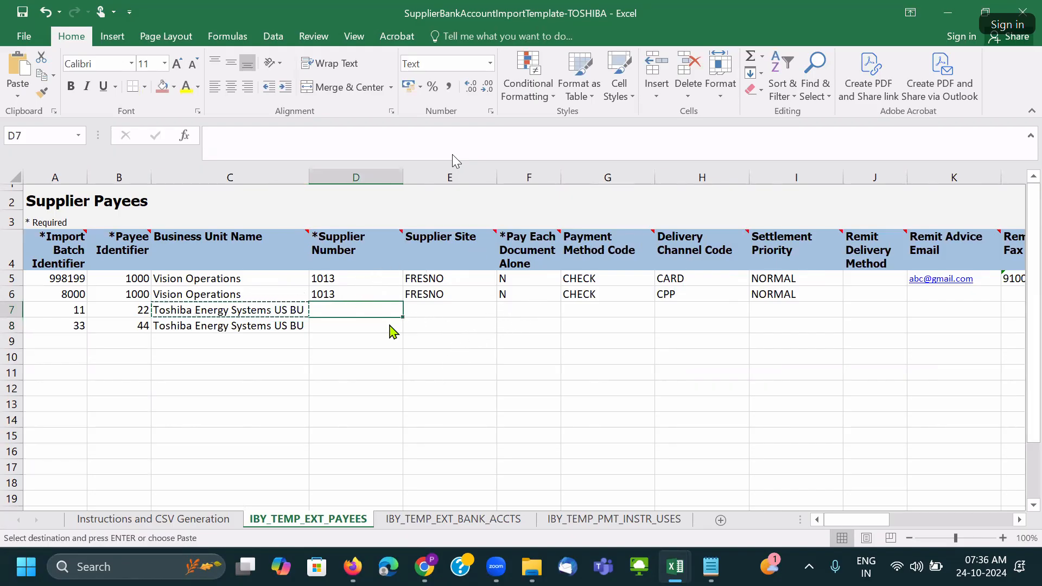
{"action": "key", "text": "alt+Tab"}
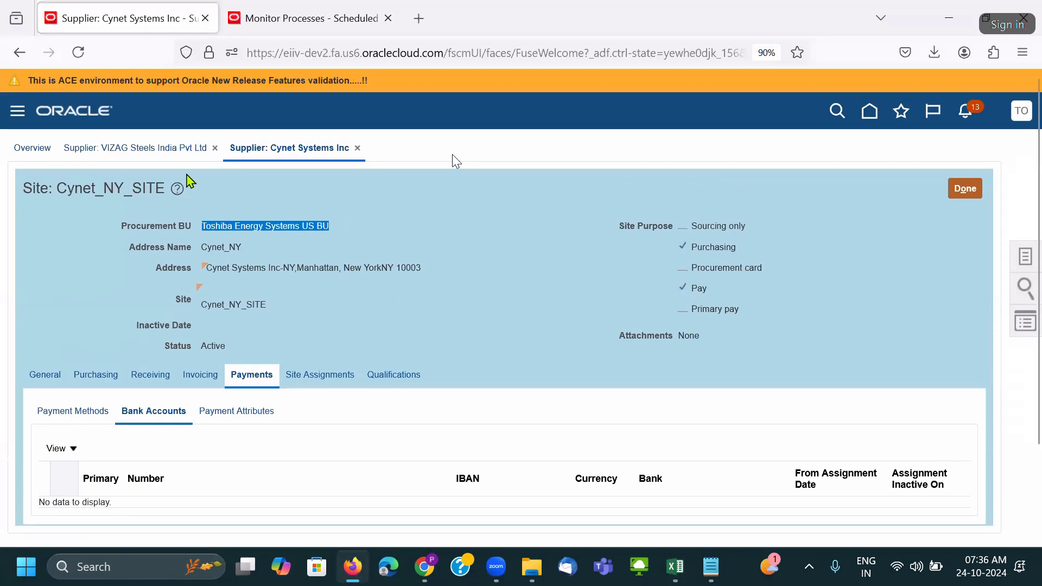
Copy Cynet's supplier number 600087 from its Oracle profile into D7.
{"action": "left_click", "coordinate": [967, 193]}
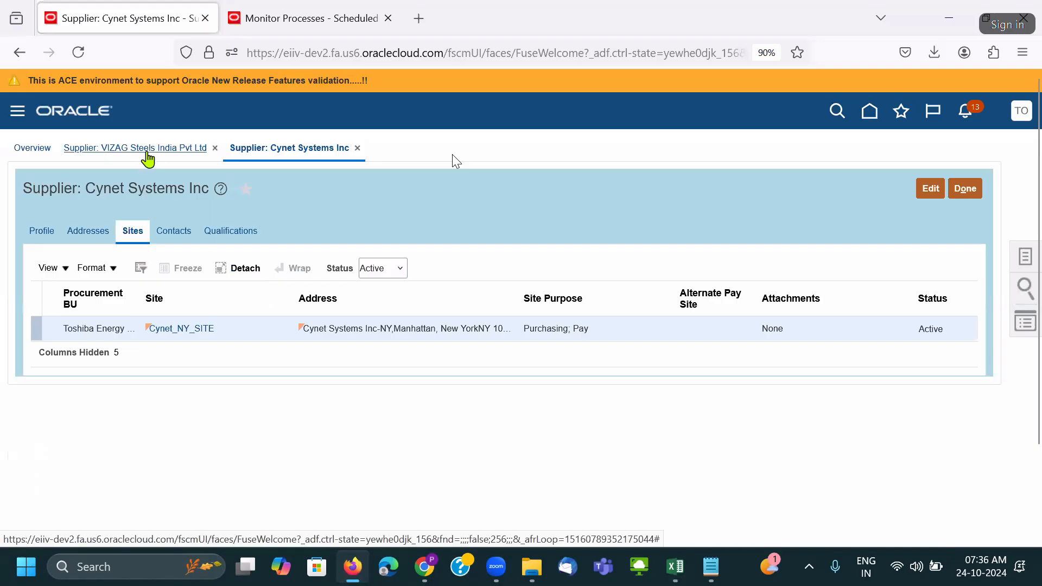
{"action": "left_click", "coordinate": [43, 232]}
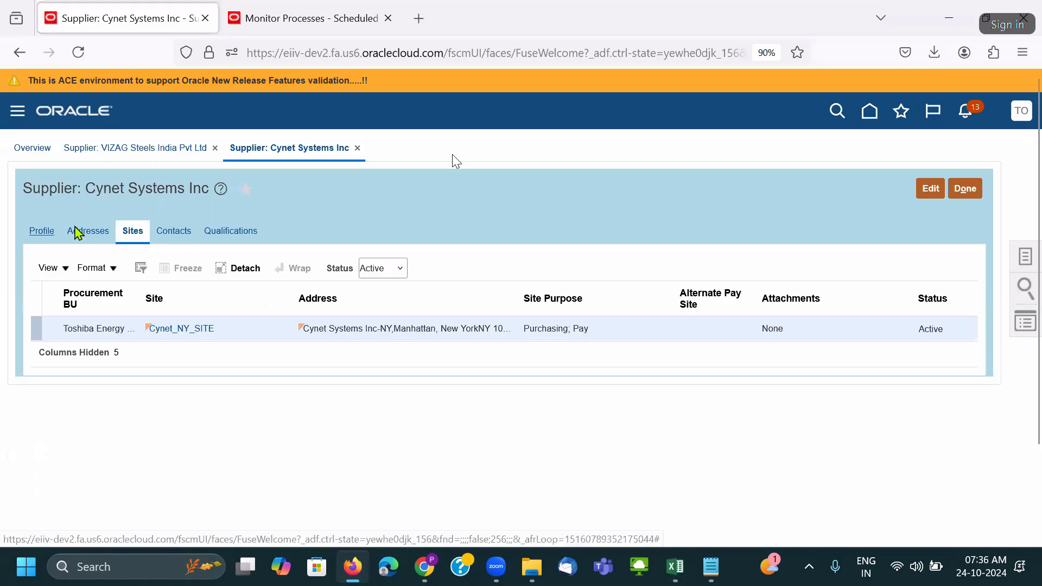
{"action": "double_click", "coordinate": [201, 322]}
{"action": "key", "text": "alt+Tab"}
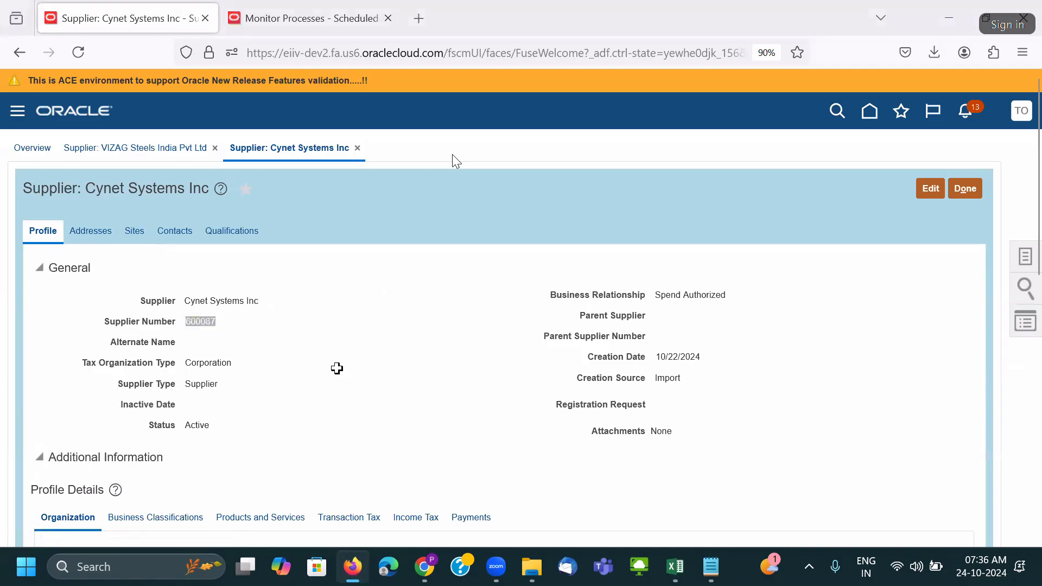
{"action": "double_click", "coordinate": [343, 310]}
{"action": "key", "text": "ctrl+v"}
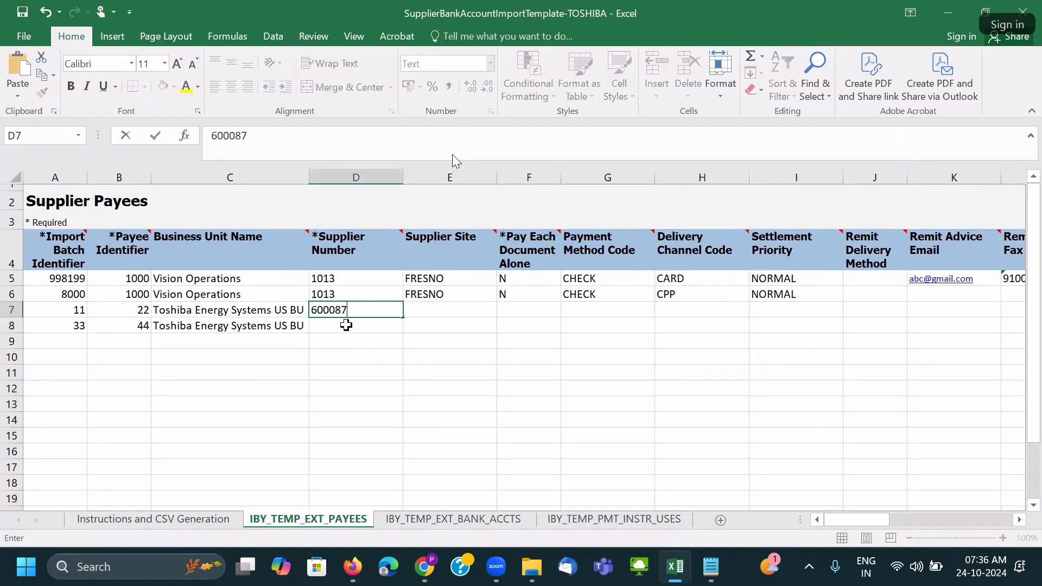
{"action": "left_click", "coordinate": [372, 329]}
Enter VIZAG's supplier number 600088 in D8 and verify it on VIZAG's Oracle profile.
{"action": "left_click", "coordinate": [359, 310]}
{"action": "key", "text": "ctrl+c"}
{"action": "left_click", "coordinate": [348, 326]}
{"action": "key", "text": "ctrl+v"}
{"action": "double_click", "coordinate": [355, 326]}
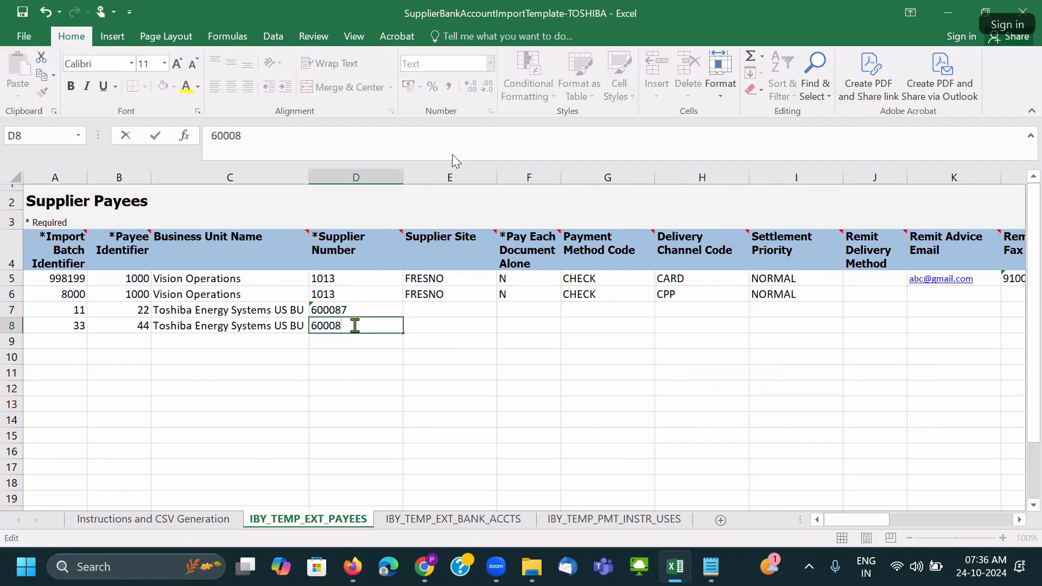
{"action": "key", "text": "Tab"}
{"action": "key", "text": "alt+Tab"}
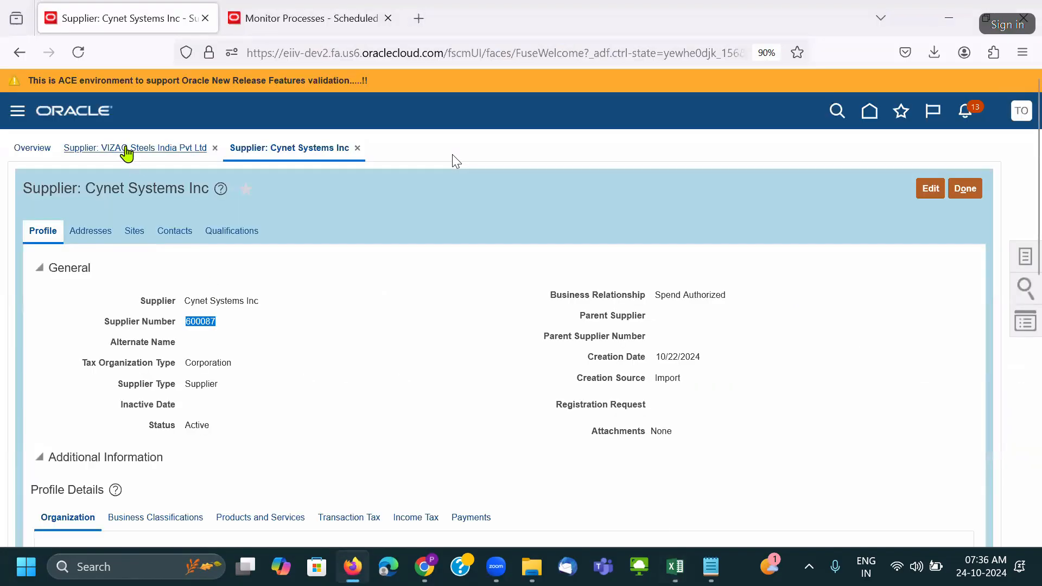
{"action": "left_click", "coordinate": [165, 154]}
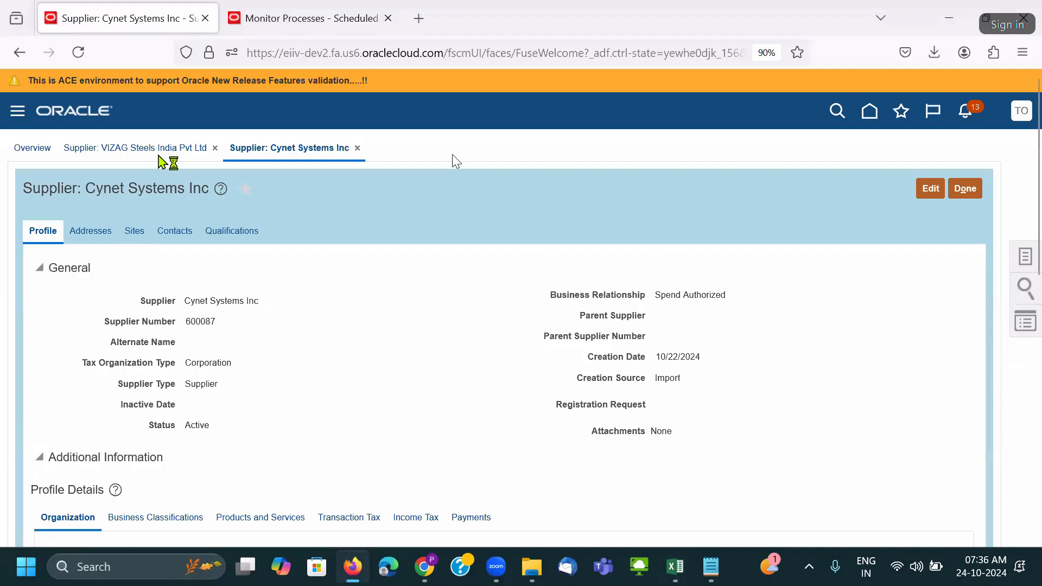
{"action": "left_click", "coordinate": [56, 242]}
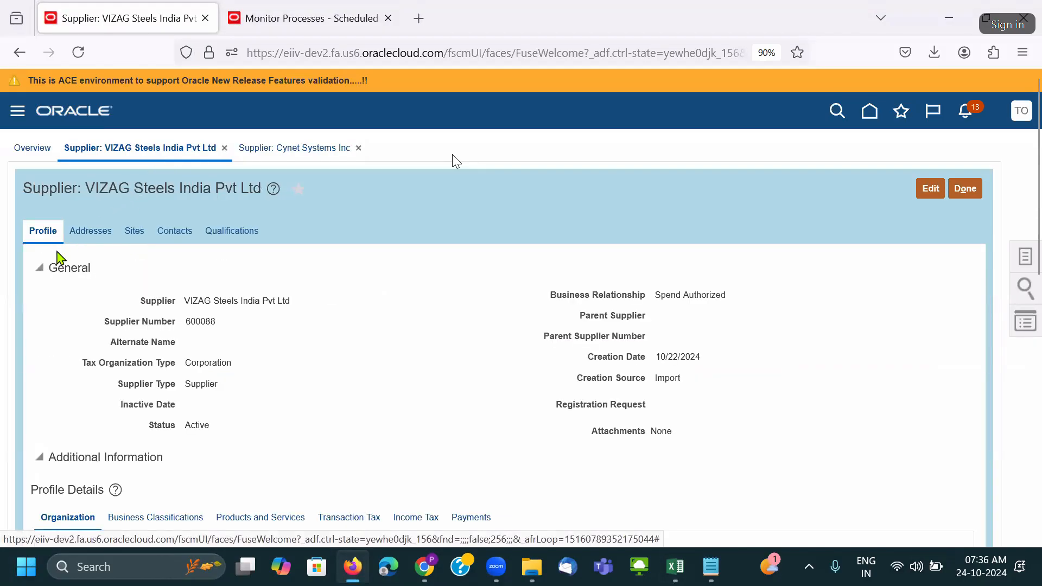
{"action": "double_click", "coordinate": [216, 325]}
{"action": "key", "text": "alt+Tab"}
{"action": "key", "text": "alt+Tab"}
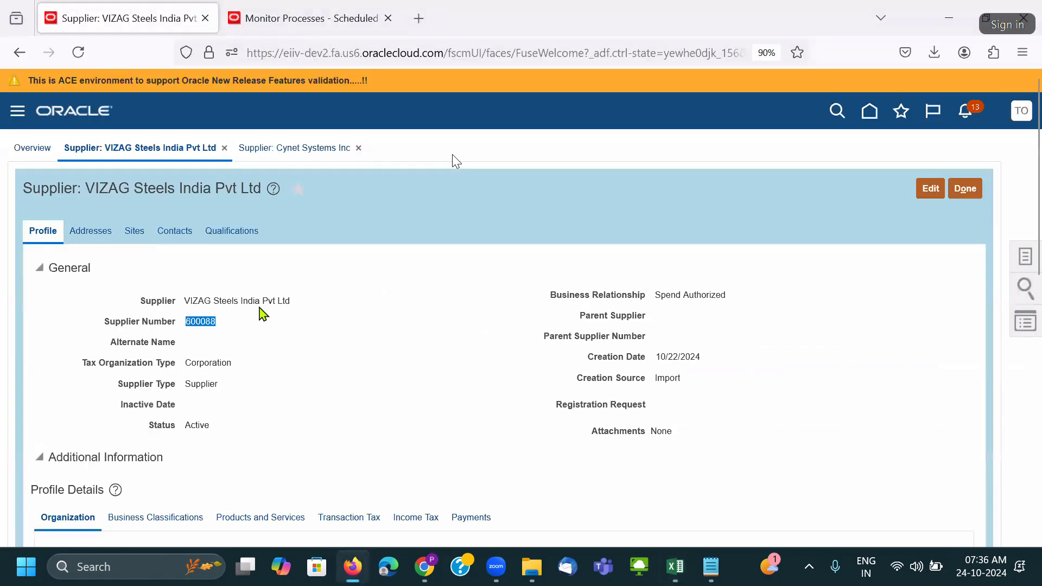
Copy the VIZAG site name VIZAG Steels_DC_SITE into E8.
{"action": "left_click", "coordinate": [136, 234]}
{"action": "left_click_drag", "start_coordinate": [246, 328], "coordinate": [225, 360]}
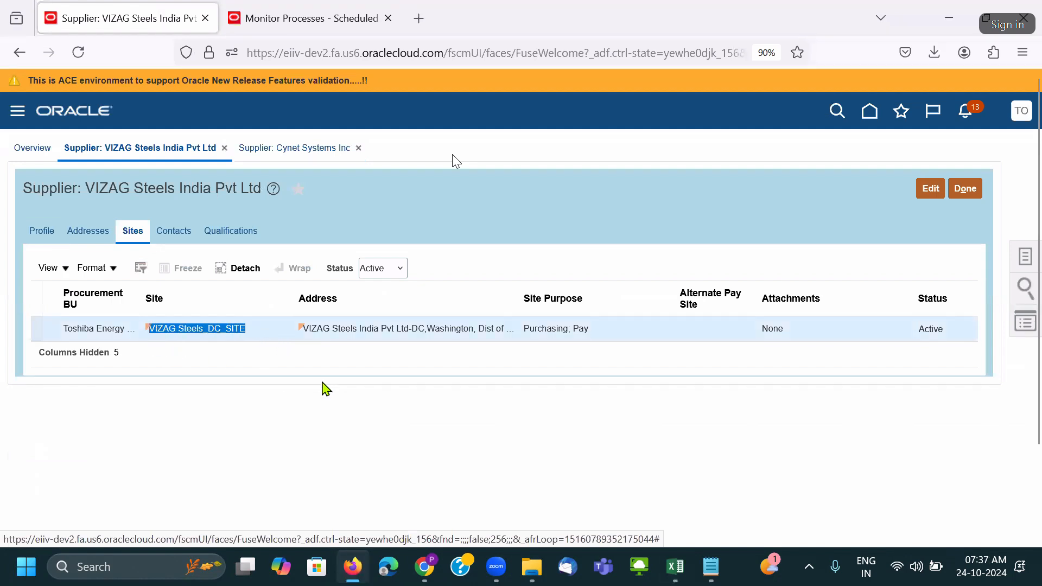
{"action": "key", "text": "alt+Tab"}
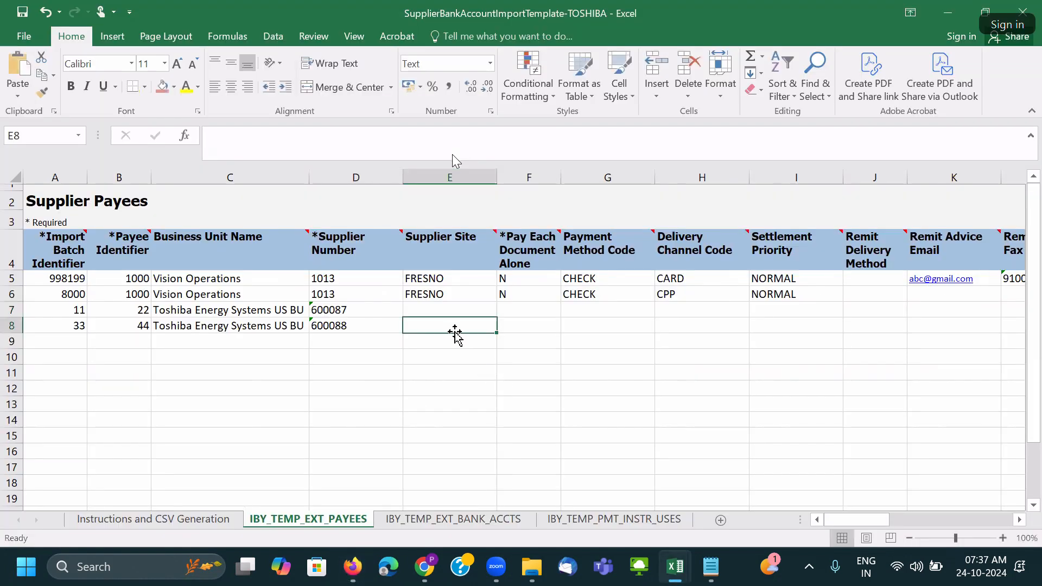
{"action": "double_click", "coordinate": [456, 328]}
{"action": "key", "text": "ctrl+v"}
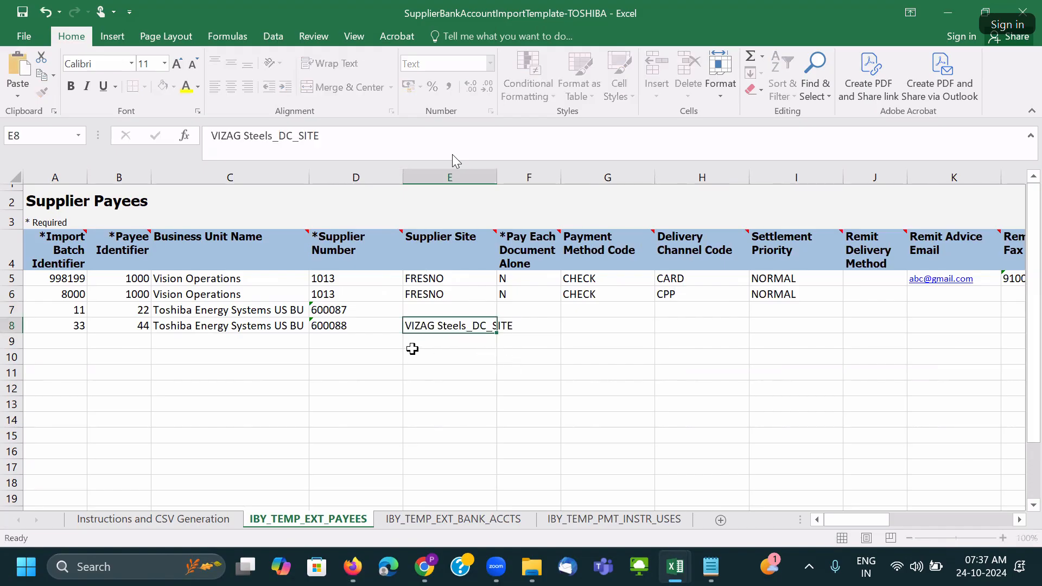
Copy the Cynet site name Cynet_NY_SITE into E7.
{"action": "key", "text": "alt+Tab"}
{"action": "left_click", "coordinate": [263, 162]}
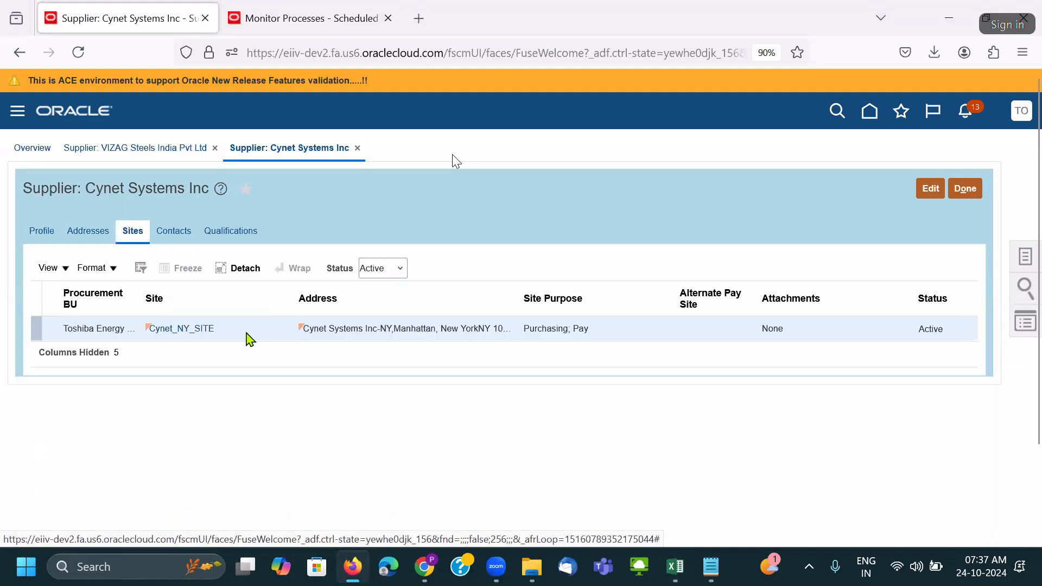
{"action": "double_click", "coordinate": [181, 328]}
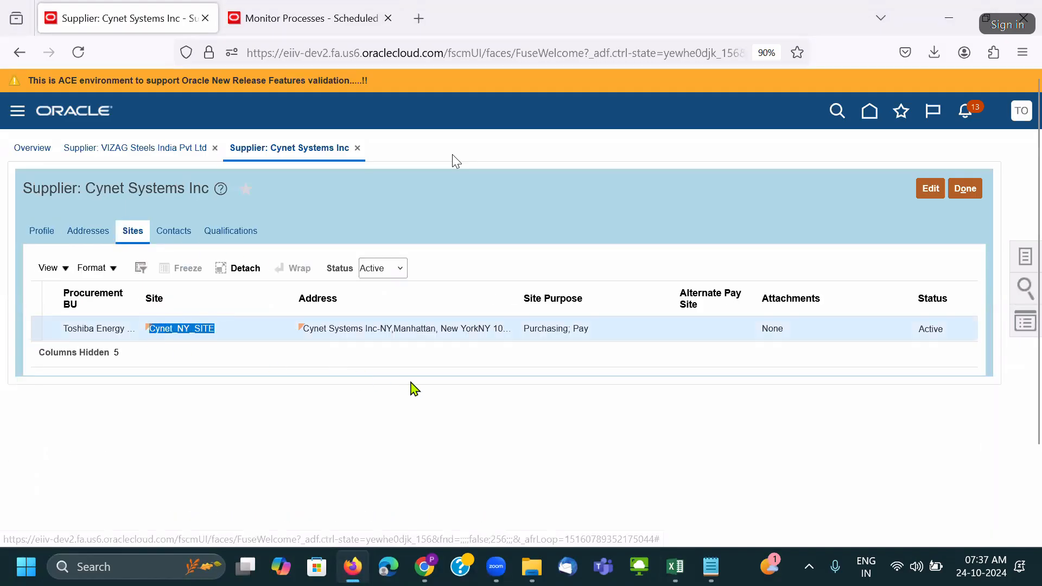
{"action": "key", "text": "alt+Tab"}
{"action": "left_click", "coordinate": [431, 309]}
{"action": "key", "text": "ctrl+v"}
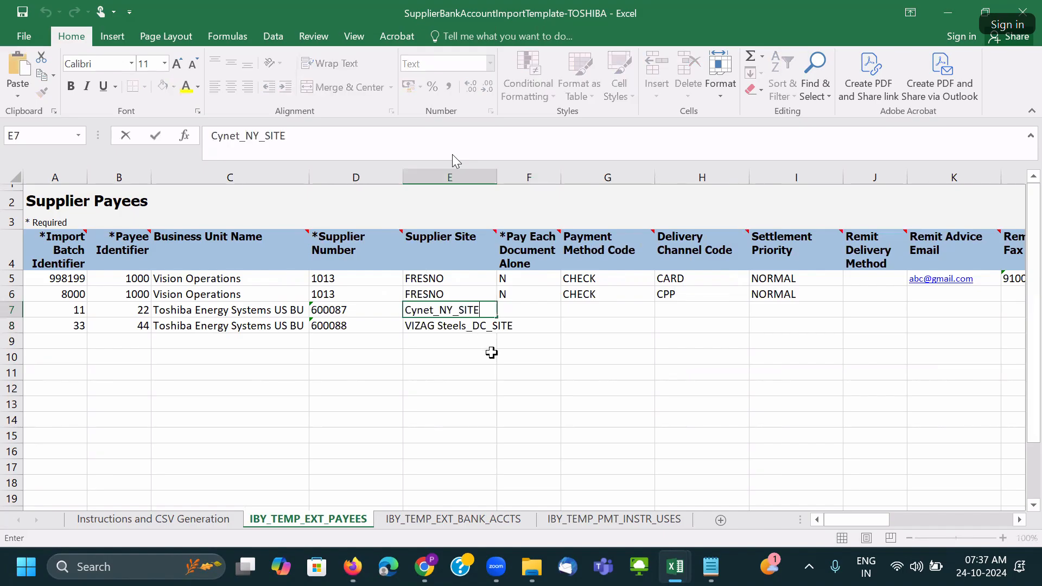
{"action": "key", "text": "Tab"}
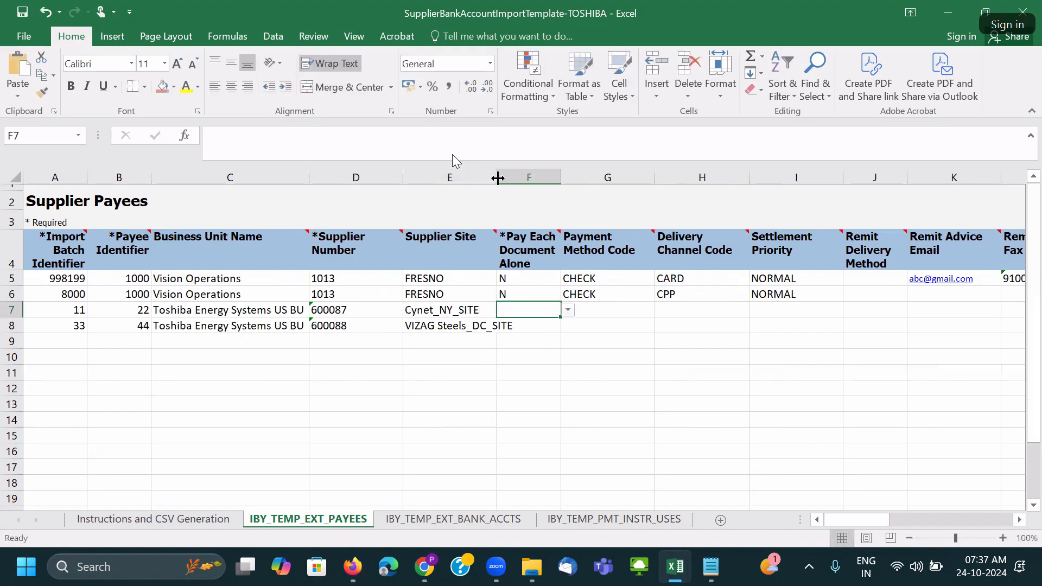
{"action": "left_click_drag", "start_coordinate": [498, 178], "coordinate": [516, 178]}
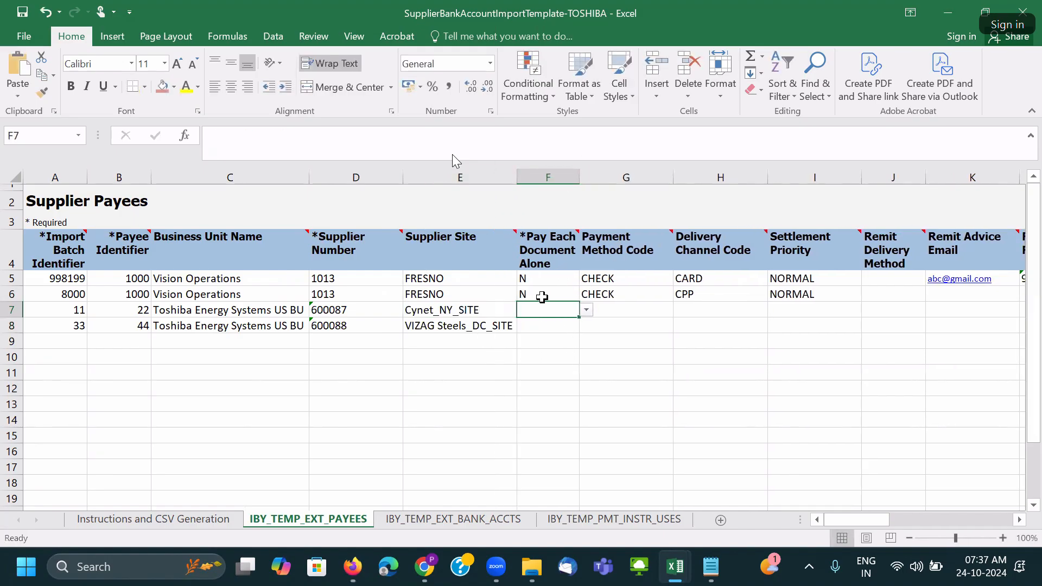
{"action": "left_click", "coordinate": [542, 297]}
{"action": "key", "text": "ctrl+c"}
{"action": "left_click", "coordinate": [543, 309]}
{"action": "key", "text": "ctrl+v"}
{"action": "left_click", "coordinate": [542, 328]}
{"action": "left_click", "coordinate": [525, 325]}
{"action": "left_click", "coordinate": [525, 326]}
{"action": "key", "text": "ctrl+v"}
{"action": "left_click", "coordinate": [650, 315]}
{"action": "left_click", "coordinate": [630, 298]}
{"action": "key", "text": "ctrl+c"}
{"action": "left_click", "coordinate": [609, 314]}
{"action": "key", "text": "ctrl+v"}
{"action": "left_click", "coordinate": [600, 326]}
{"action": "key", "text": "ctrl+v"}
{"action": "left_click", "coordinate": [643, 310]}
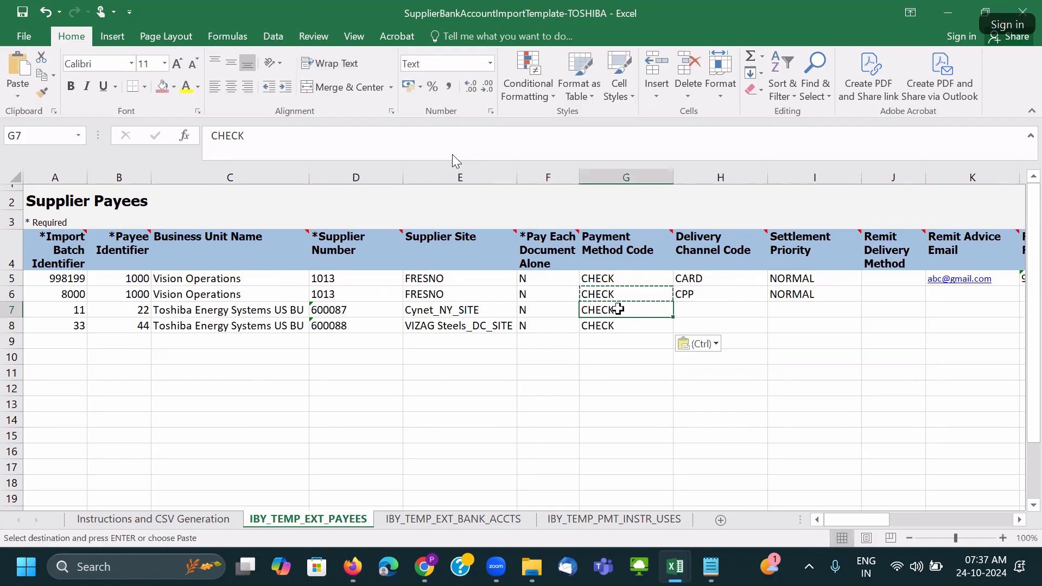
{"action": "left_click_drag", "start_coordinate": [614, 311], "coordinate": [616, 324]}
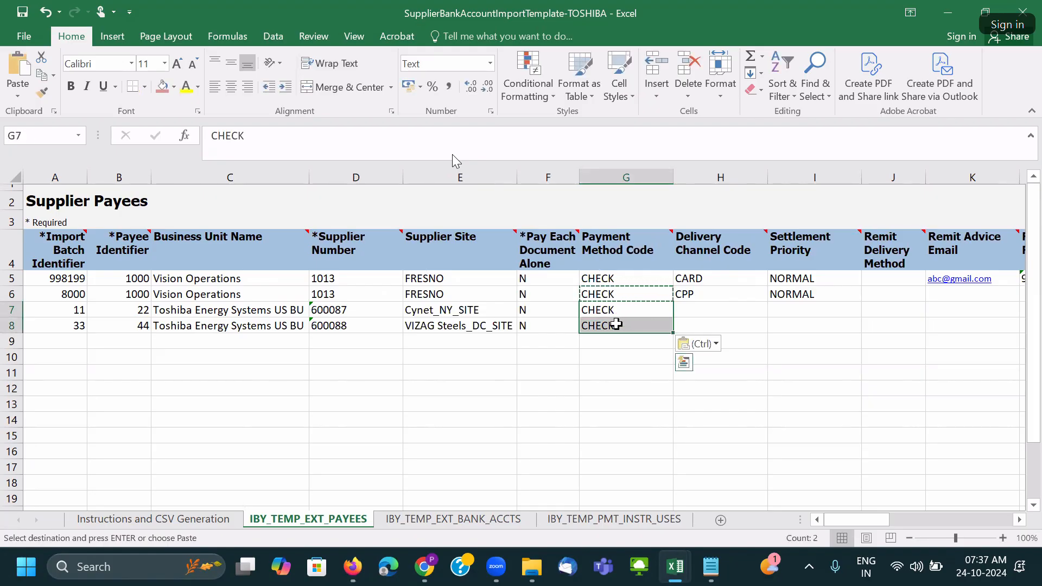
{"action": "key", "text": "Delete"}
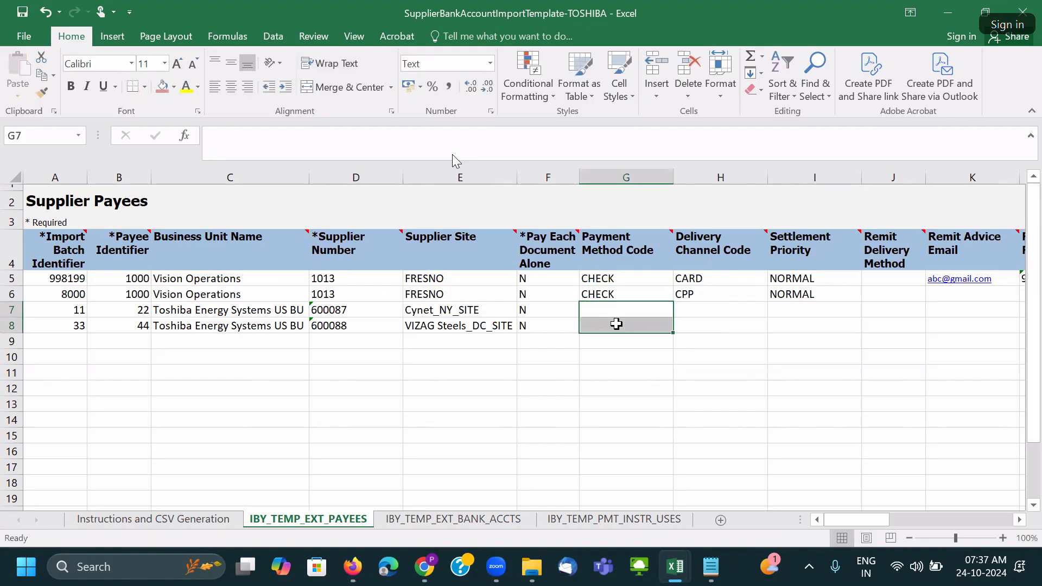
{"action": "left_click", "coordinate": [718, 310]}
{"action": "key", "text": "Right"}
{"action": "key", "text": "Right"}
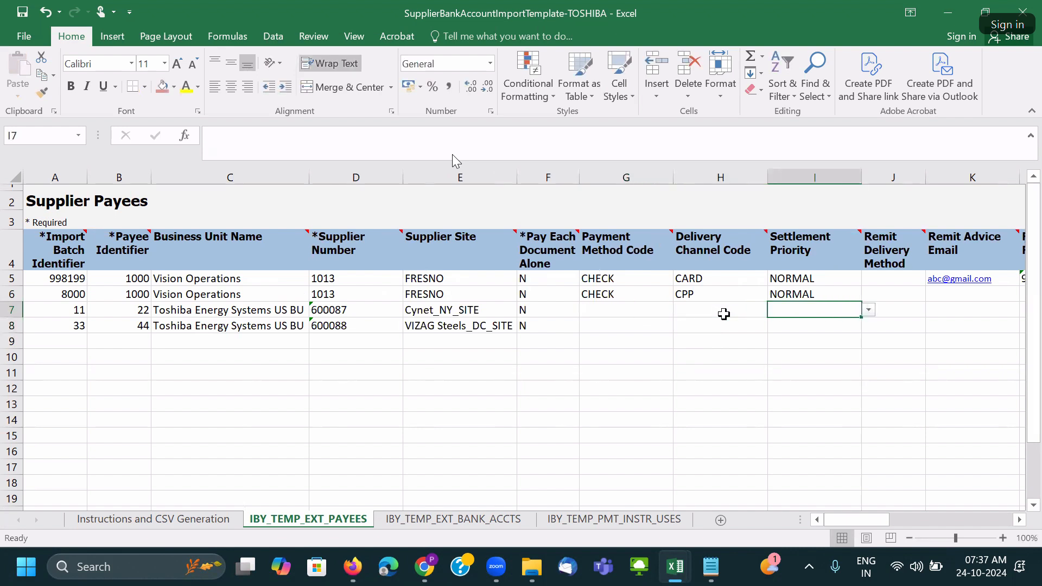
{"action": "key", "text": "Right"}
{"action": "key", "text": "Right"}
{"action": "key", "text": "Right"}
{"action": "key", "text": "Right"}
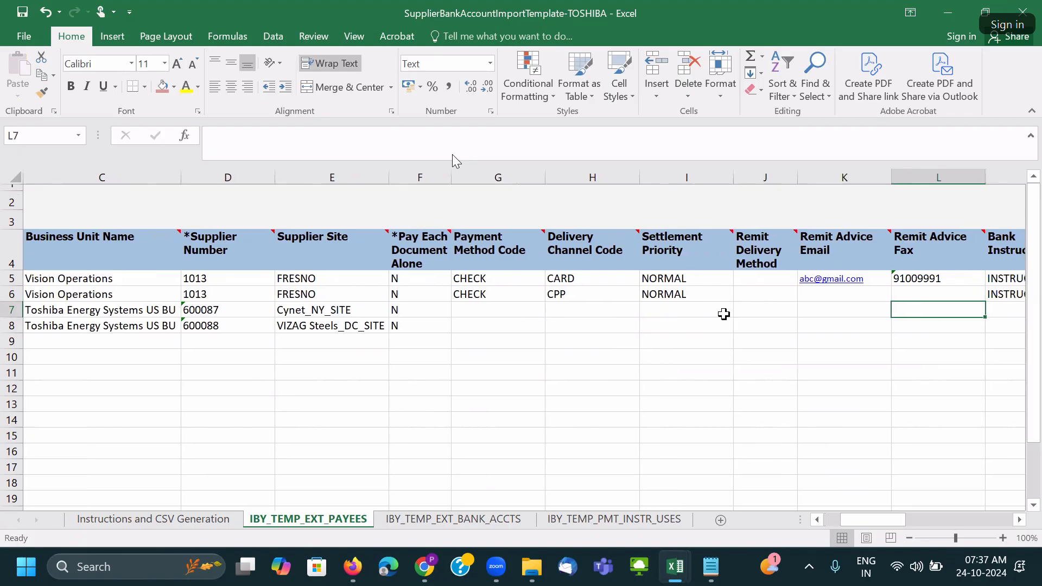
{"action": "key", "text": "Right"}
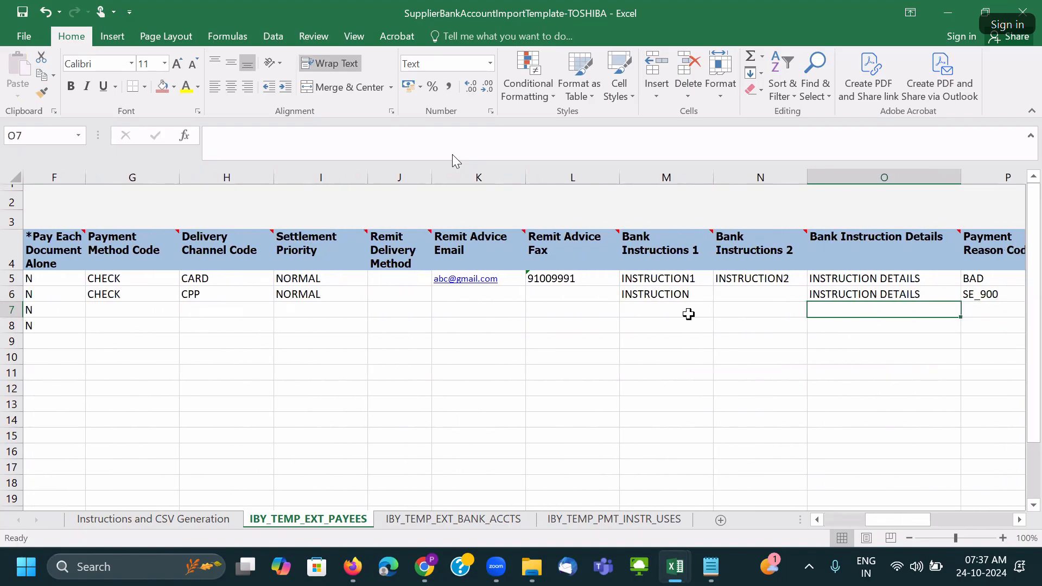
{"action": "left_click", "coordinate": [645, 309]}
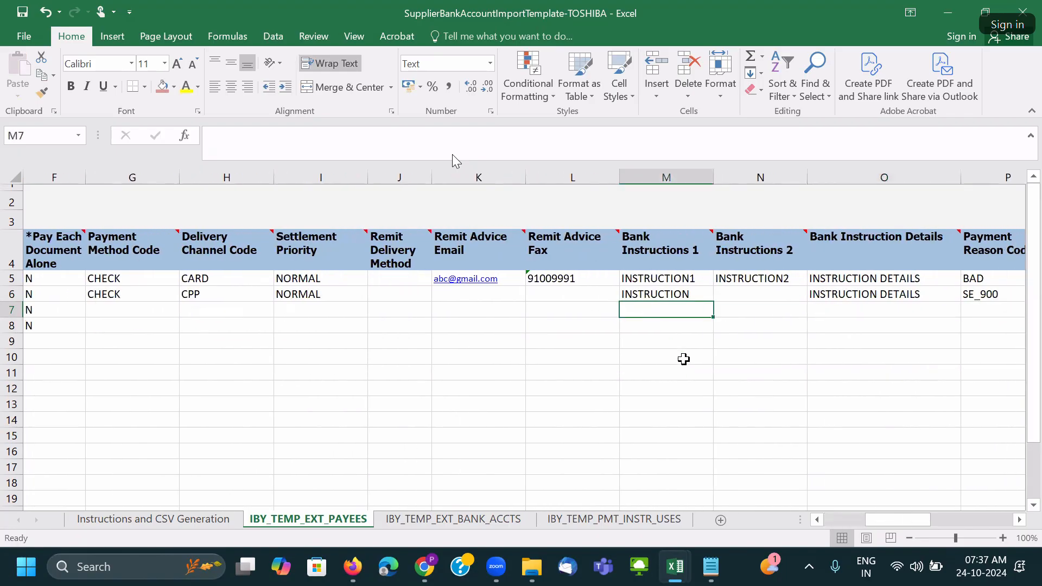
{"action": "key", "text": "Right"}
{"action": "key", "text": "Right"}
{"action": "key", "text": "Right"}
{"action": "key", "text": "Right"}
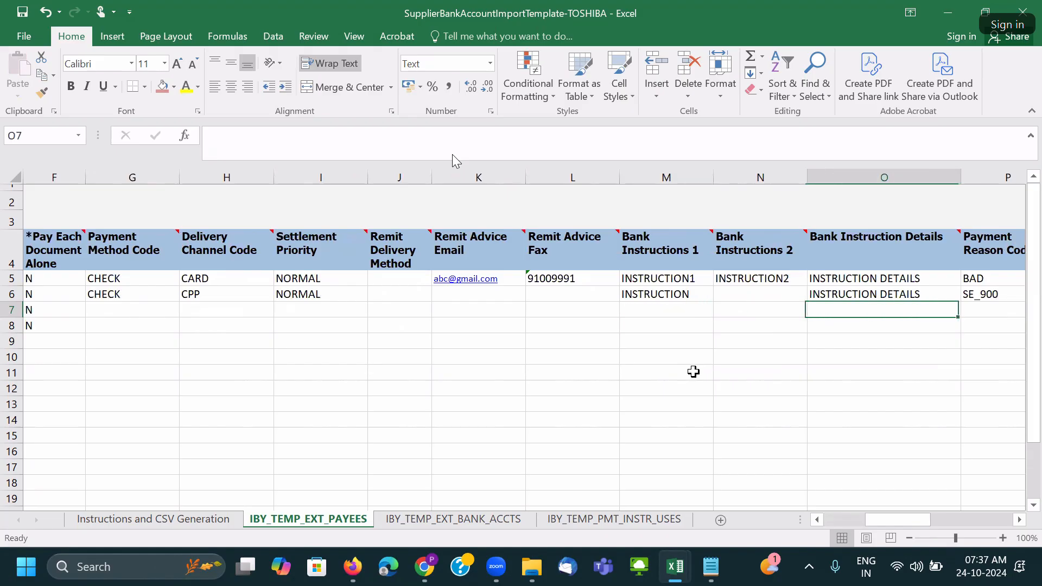
{"action": "key", "text": "Right"}
{"action": "key", "text": "Right"}
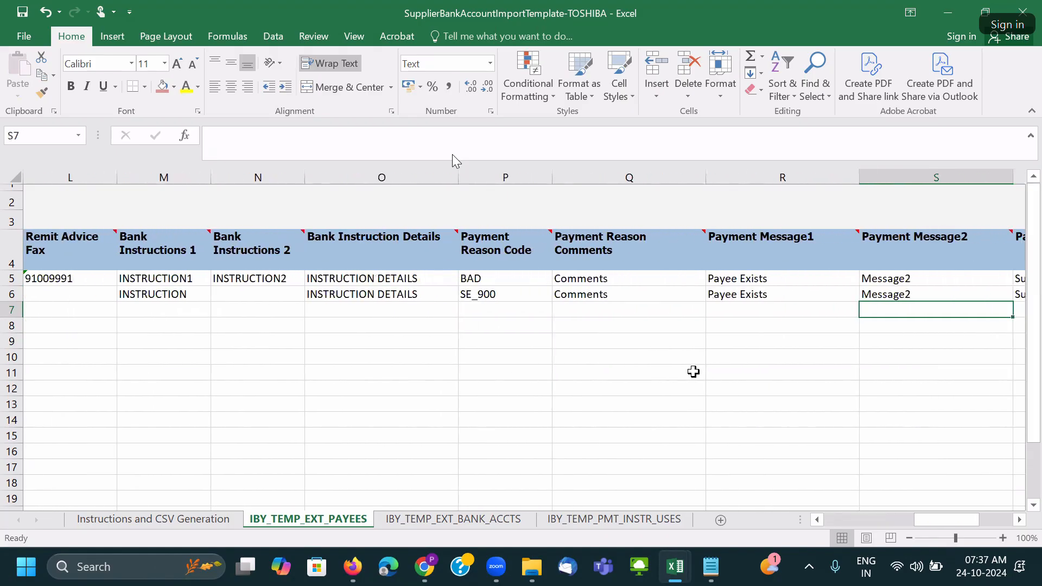
{"action": "key", "text": "Right"}
{"action": "key", "text": "Right"}
{"action": "key", "text": "Right"}
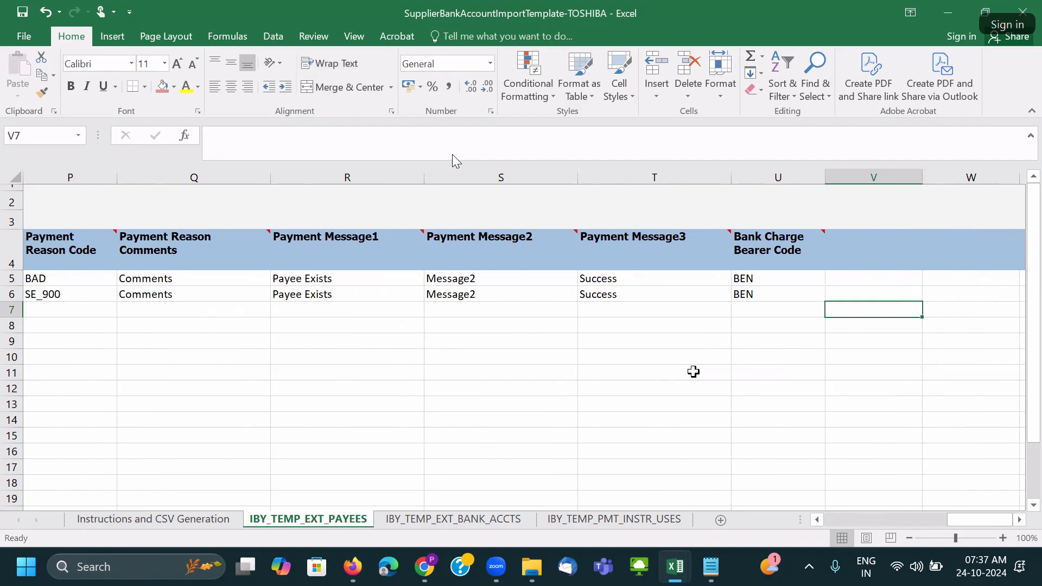
{"action": "key", "text": "Left"}
{"action": "key", "text": "Left"}
{"action": "key", "text": "Left"}
{"action": "key", "text": "Left"}
{"action": "key", "text": "Left"}
{"action": "key", "text": "Left"}
{"action": "key", "text": "Left"}
{"action": "key", "text": "Left"}
{"action": "key", "text": "Left"}
{"action": "key", "text": "Left"}
{"action": "key", "text": "Left"}
{"action": "key", "text": "Left"}
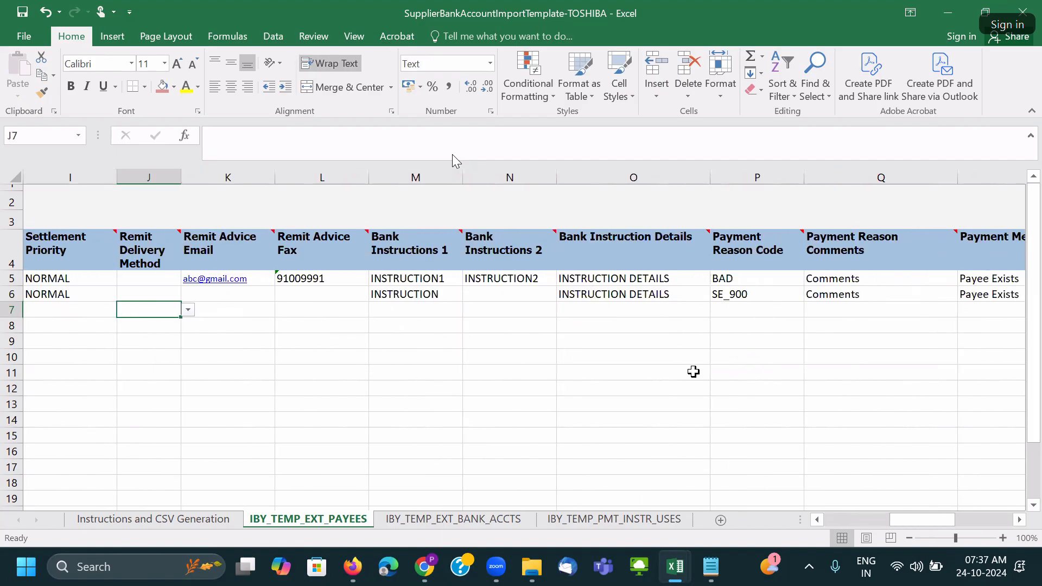
{"action": "key", "text": "Right"}
{"action": "key", "text": "Right"}
{"action": "key", "text": "Right"}
{"action": "key", "text": "Left"}
{"action": "key", "text": "Right"}
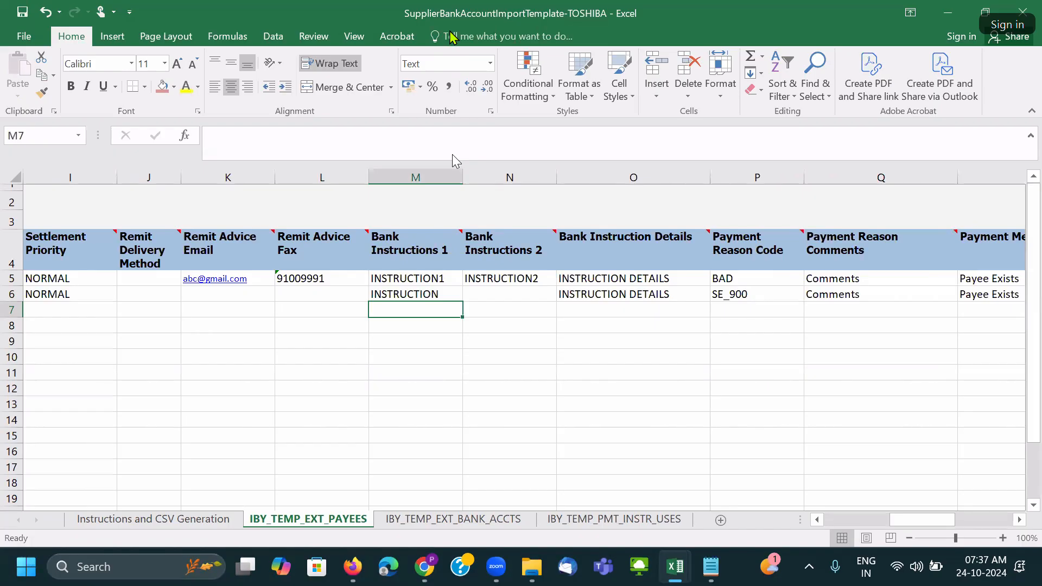
{"action": "key", "text": "Left"}
{"action": "key", "text": "Left"}
{"action": "key", "text": "Left"}
{"action": "key", "text": "Left"}
{"action": "key", "text": "Left"}
{"action": "key", "text": "Left"}
{"action": "key", "text": "Left"}
{"action": "key", "text": "Left"}
{"action": "key", "text": "Left"}
{"action": "key", "text": "Left"}
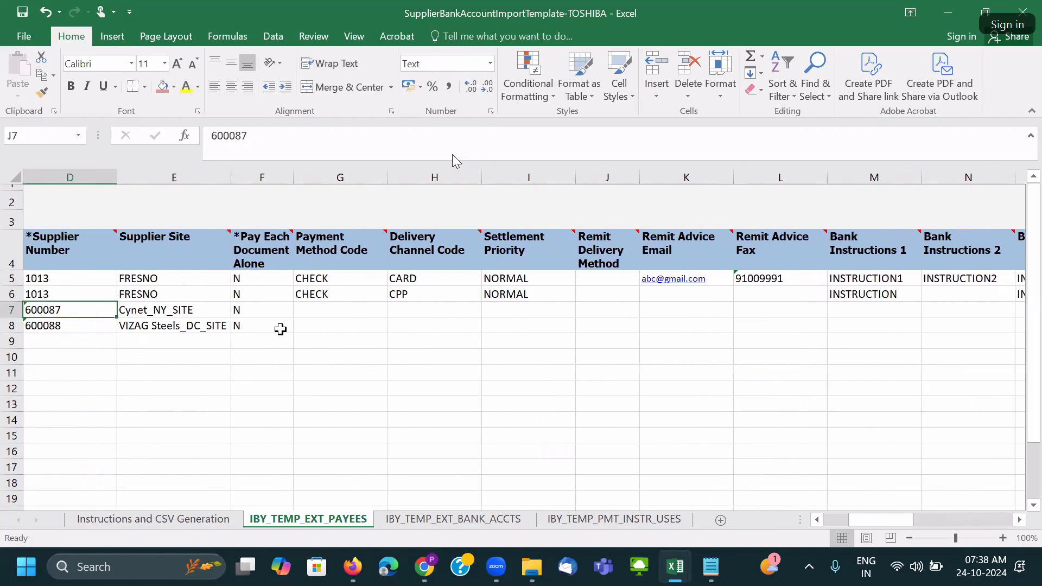
{"action": "key", "text": "Right"}
{"action": "key", "text": "Right"}
{"action": "key", "text": "Right"}
{"action": "key", "text": "Right"}
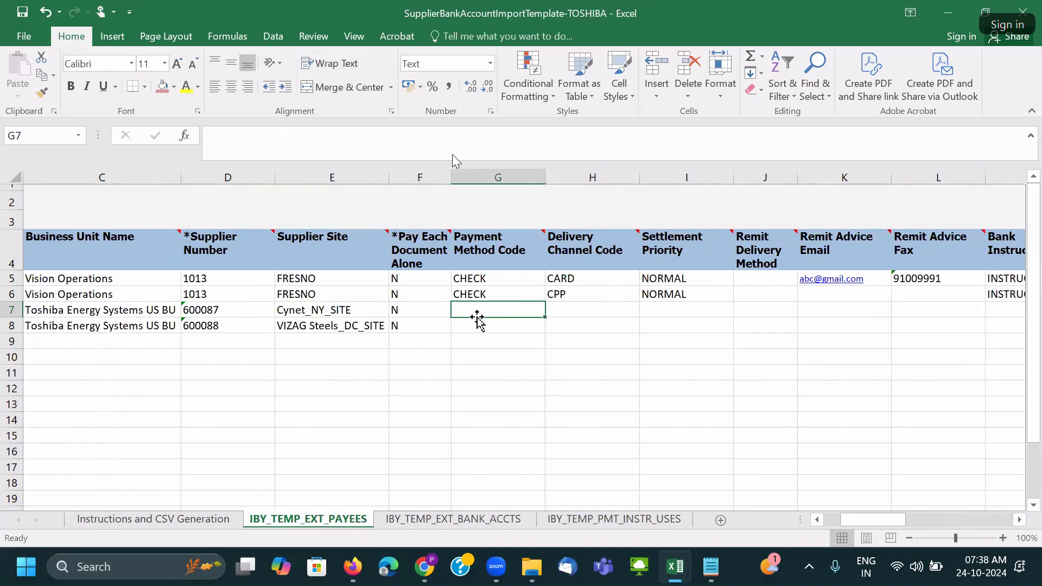
{"action": "type", "text": "TOSHIBA_EFT"}
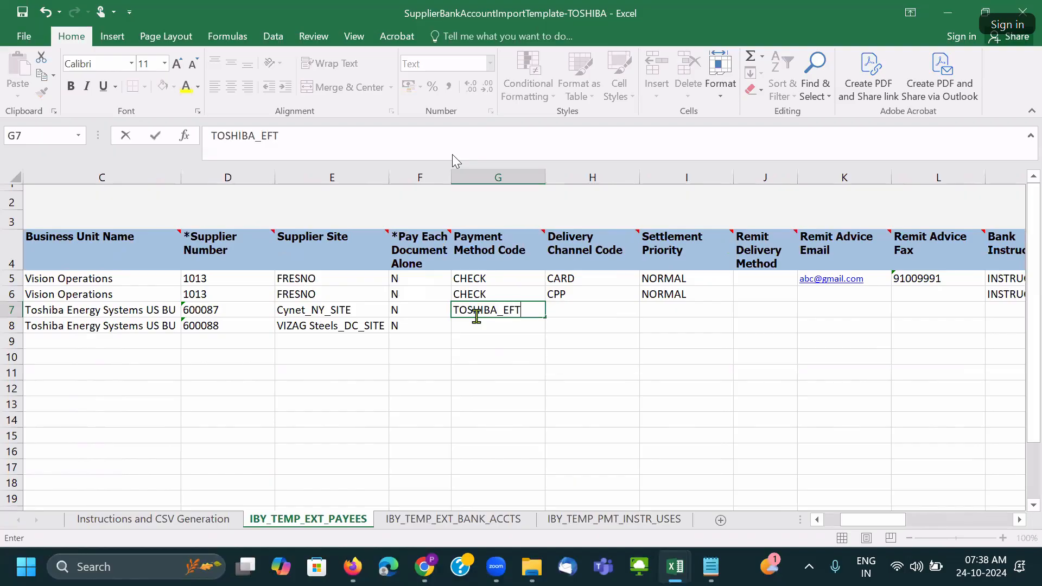
Copy both suppliers' TOSHIBA_EFT payment method from the supplier import workbook into G7:G8.
{"action": "key", "text": "Tab"}
{"action": "key", "text": "Left"}
{"action": "key", "text": "alt+Tab"}
{"action": "key", "text": "alt+Tab"}
{"action": "key", "text": "alt+Tab"}
{"action": "key", "text": "alt+Tab"}
{"action": "key", "text": "Right"}
{"action": "key", "text": "Right"}
{"action": "key", "text": "Right"}
{"action": "key", "text": "Right"}
{"action": "key", "text": "Right"}
{"action": "key", "text": "Right"}
{"action": "key", "text": "Right"}
{"action": "key", "text": "Right"}
{"action": "key", "text": "Right"}
{"action": "key", "text": "Right"}
{"action": "key", "text": "Right"}
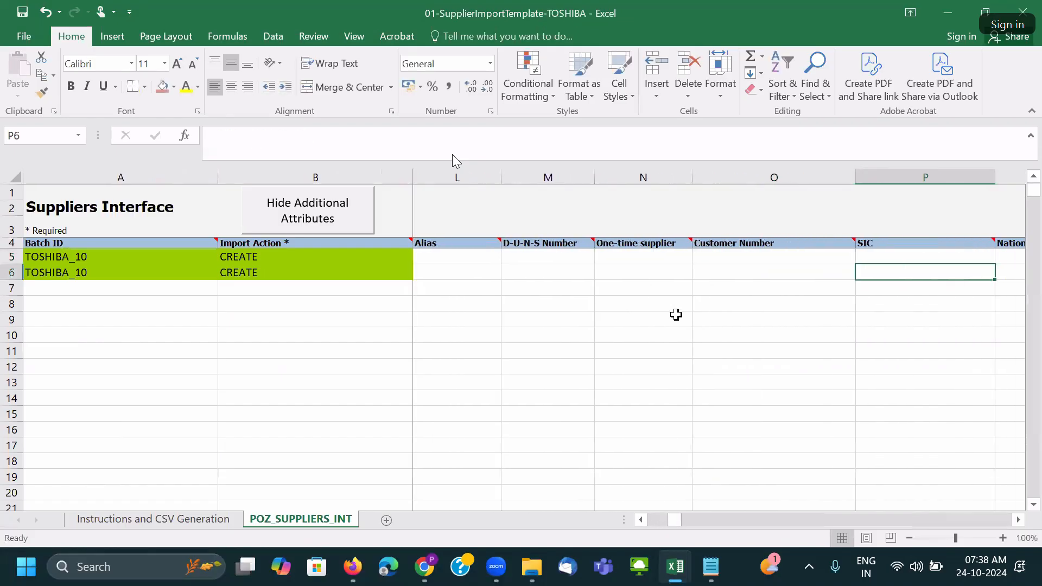
{"action": "key", "text": "Right"}
{"action": "key", "text": "Right"}
{"action": "key", "text": "Right"}
{"action": "key", "text": "Right"}
{"action": "key", "text": "Right"}
{"action": "key", "text": "Right"}
{"action": "key", "text": "Right"}
{"action": "key", "text": "Right"}
{"action": "key", "text": "Right"}
{"action": "key", "text": "Right"}
{"action": "key", "text": "Right"}
{"action": "key", "text": "Right"}
{"action": "key", "text": "Right"}
{"action": "key", "text": "Right"}
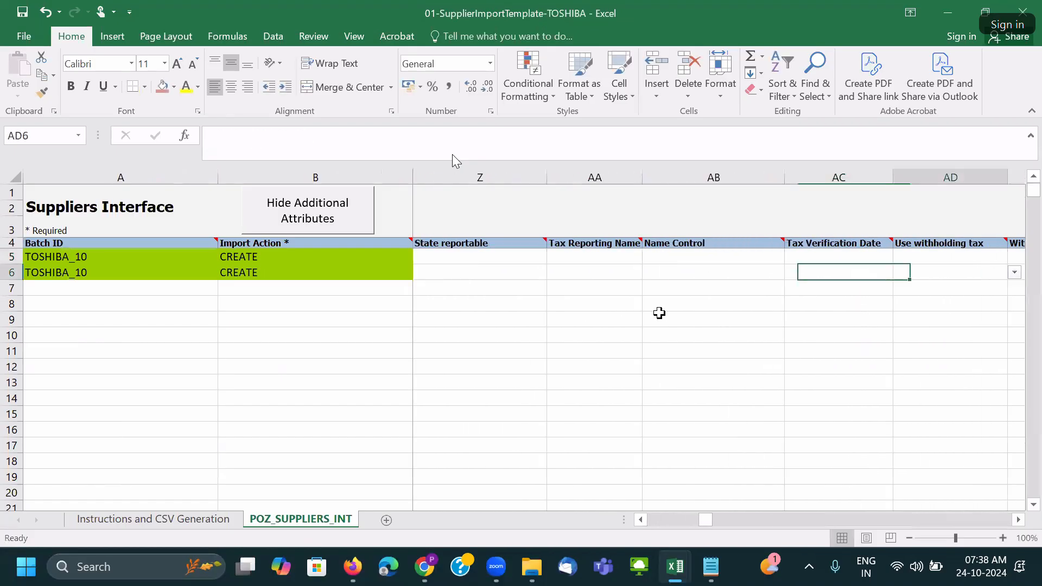
{"action": "key", "text": "Right"}
{"action": "key", "text": "Right"}
{"action": "key", "text": "Right"}
{"action": "key", "text": "Right"}
{"action": "key", "text": "Right"}
{"action": "left_click_drag", "start_coordinate": [826, 263], "coordinate": [826, 270]}
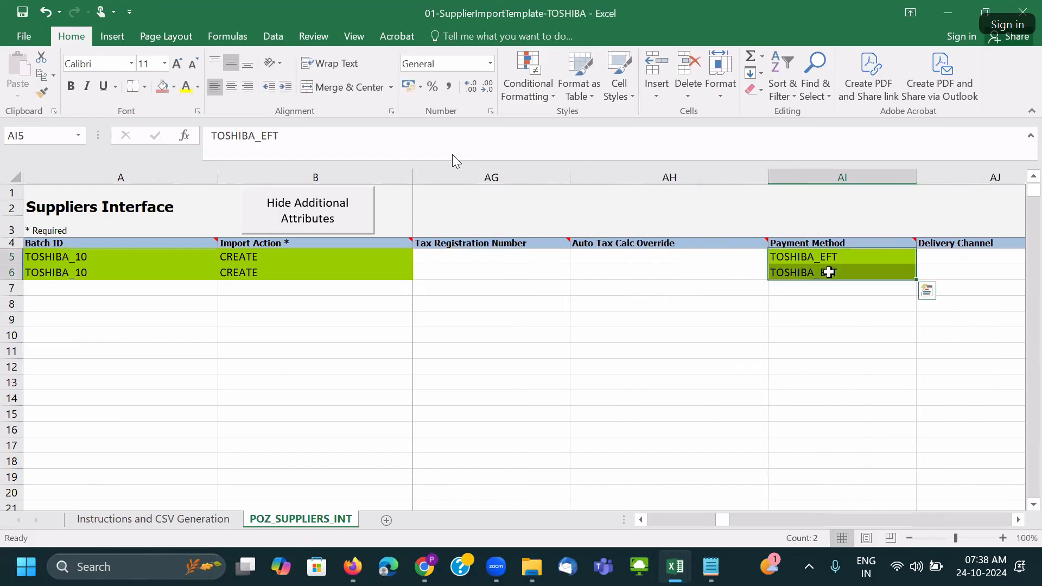
{"action": "key", "text": "ctrl+c"}
{"action": "key", "text": "alt+Tab"}
{"action": "key", "text": "ctrl+v"}
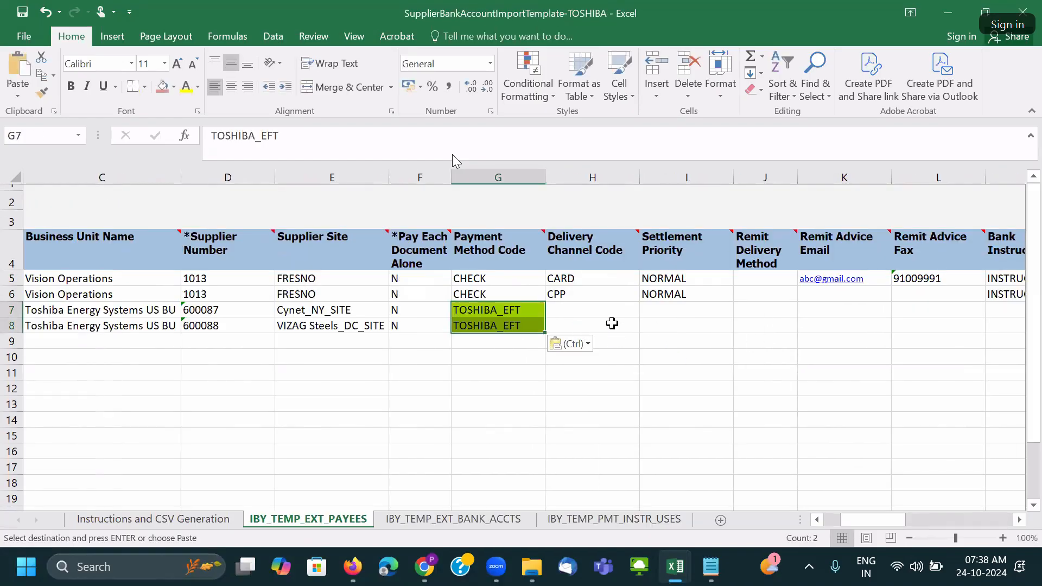
Compare row 7's Delivery Channel and Settlement Priority against VIZAG's supplier workbook columns.
{"action": "left_click", "coordinate": [592, 309]}
{"action": "left_click", "coordinate": [711, 307]}
{"action": "key", "text": "alt+Tab"}
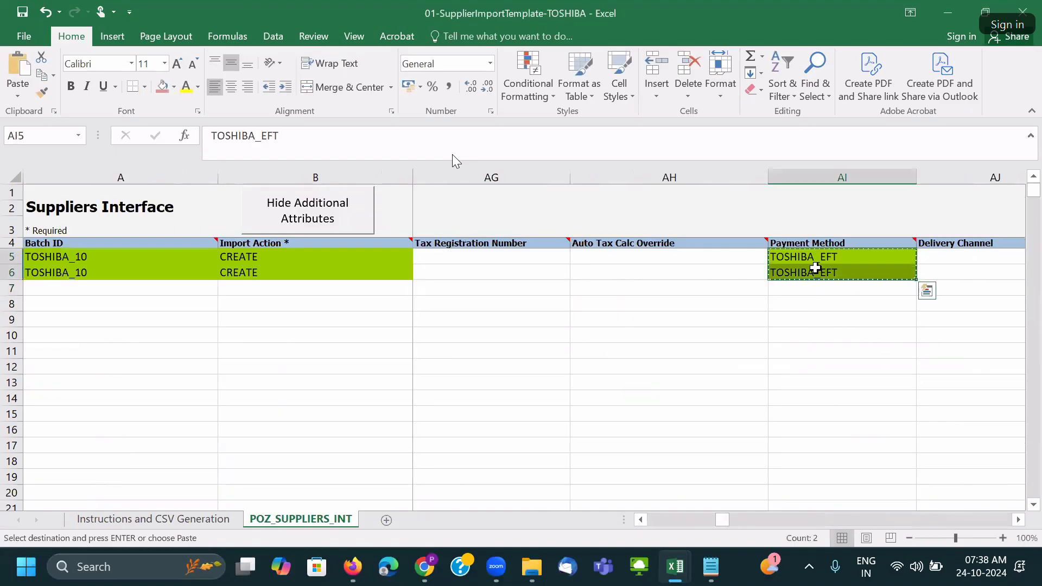
{"action": "left_click", "coordinate": [815, 270]}
{"action": "key", "text": "Right"}
{"action": "key", "text": "Right"}
{"action": "key", "text": "Right"}
{"action": "key", "text": "Right"}
{"action": "key", "text": "Right"}
{"action": "key", "text": "Right"}
{"action": "key", "text": "Right"}
{"action": "key", "text": "Right"}
{"action": "key", "text": "Right"}
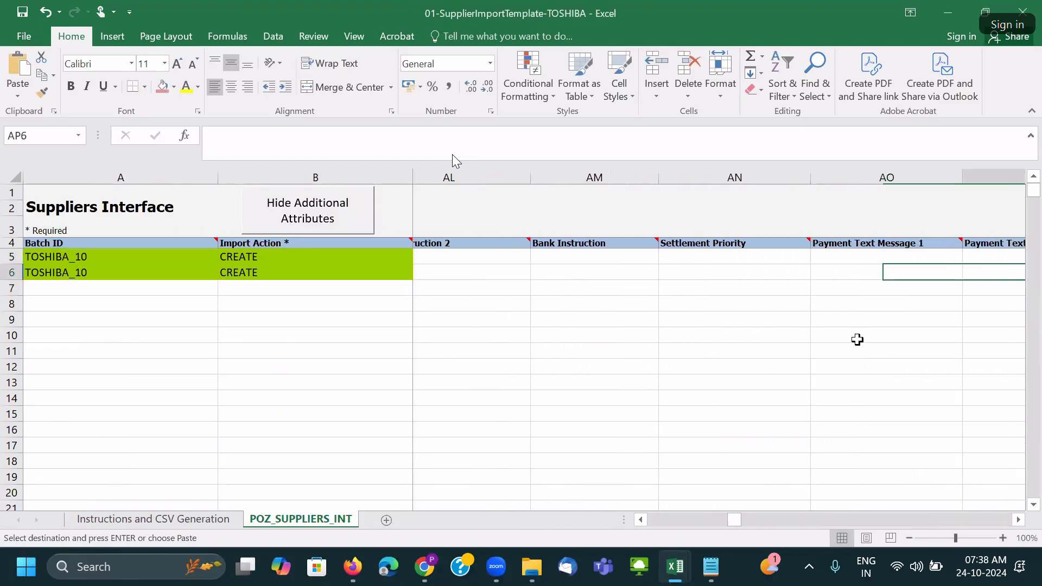
{"action": "key", "text": "Right"}
{"action": "key", "text": "Right"}
{"action": "key", "text": "Right"}
{"action": "key", "text": "Right"}
{"action": "key", "text": "Right"}
{"action": "key", "text": "Right"}
{"action": "key", "text": "Right"}
{"action": "key", "text": "Right"}
{"action": "key", "text": "Right"}
{"action": "key", "text": "Right"}
{"action": "key", "text": "Right"}
{"action": "key", "text": "Right"}
{"action": "key", "text": "Right"}
{"action": "key", "text": "Right"}
{"action": "key", "text": "Right"}
{"action": "key", "text": "Right"}
{"action": "key", "text": "Right"}
{"action": "key", "text": "Right"}
{"action": "key", "text": "Right"}
{"action": "key", "text": "Right"}
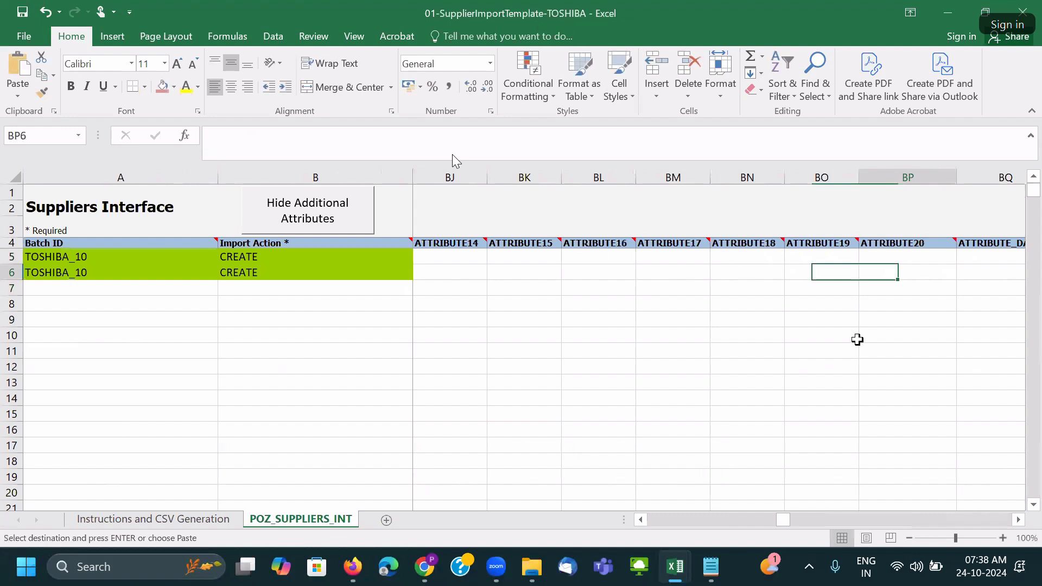
{"action": "key", "text": "Right"}
{"action": "key", "text": "Right"}
{"action": "key", "text": "Right"}
{"action": "key", "text": "Right"}
{"action": "key", "text": "Right"}
{"action": "key", "text": "Right"}
{"action": "key", "text": "Right"}
{"action": "key", "text": "Right"}
{"action": "key", "text": "Right"}
{"action": "key", "text": "Right"}
{"action": "key", "text": "Right"}
{"action": "key", "text": "Right"}
{"action": "key", "text": "Right"}
{"action": "key", "text": "Right"}
{"action": "key", "text": "Right"}
{"action": "key", "text": "Right"}
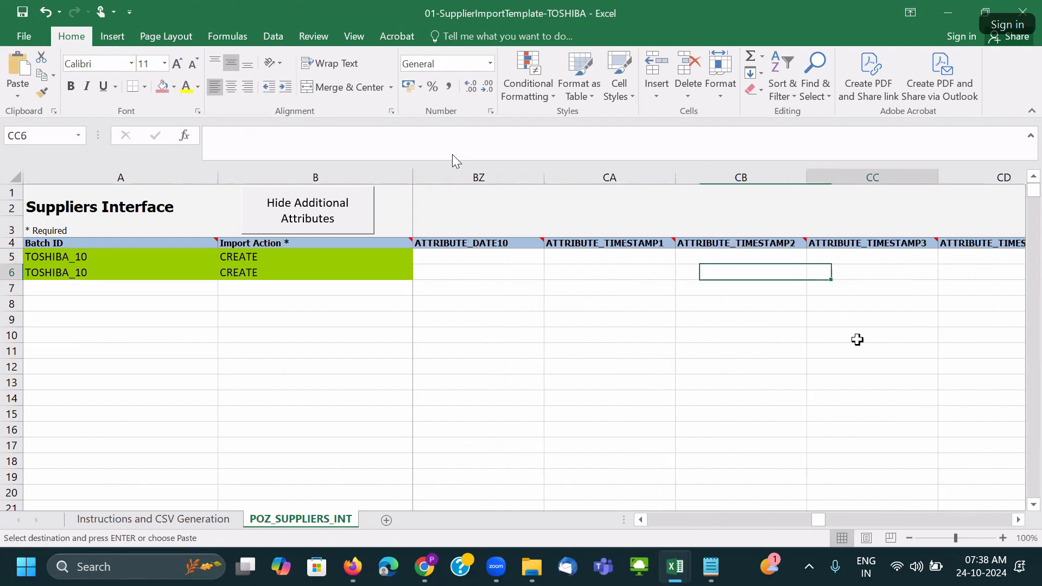
{"action": "key", "text": "Left"}
{"action": "key", "text": "Left"}
{"action": "key", "text": "Left"}
{"action": "key", "text": "Left"}
{"action": "key", "text": "Left"}
{"action": "key", "text": "Left"}
{"action": "key", "text": "Left"}
{"action": "key", "text": "Left"}
{"action": "key", "text": "Left"}
{"action": "key", "text": "Left"}
{"action": "key", "text": "Left"}
{"action": "key", "text": "Left"}
{"action": "key", "text": "Left"}
{"action": "key", "text": "Left"}
{"action": "key", "text": "Left"}
{"action": "key", "text": "Left"}
{"action": "key", "text": "Left"}
{"action": "key", "text": "Left"}
{"action": "key", "text": "Left"}
{"action": "key", "text": "Left"}
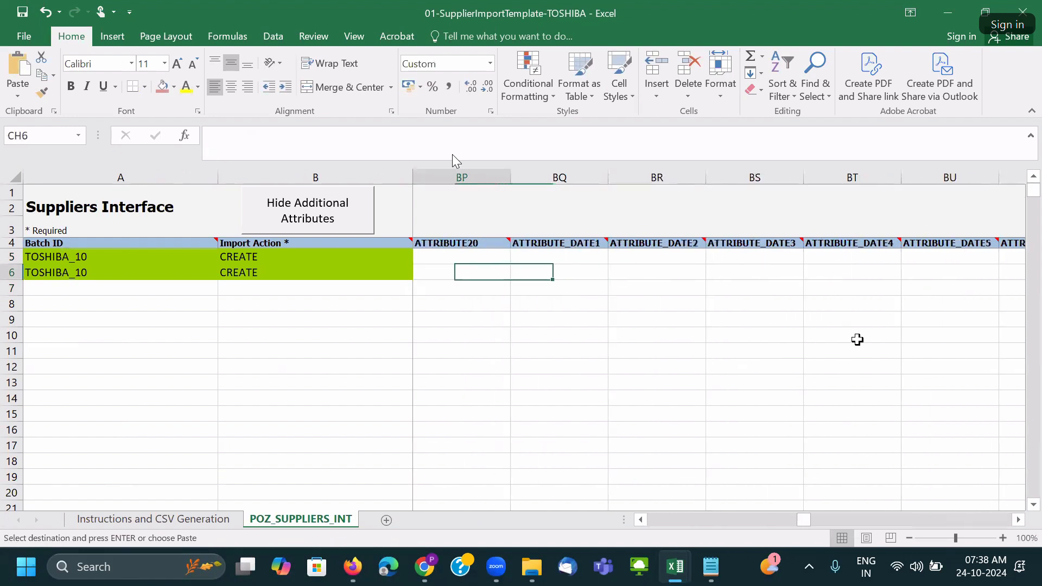
{"action": "key", "text": "Left"}
{"action": "key", "text": "Left"}
{"action": "key", "text": "Left"}
{"action": "key", "text": "Left"}
{"action": "key", "text": "Left"}
{"action": "key", "text": "Left"}
{"action": "key", "text": "Left"}
{"action": "key", "text": "Left"}
{"action": "key", "text": "Left"}
{"action": "key", "text": "Left"}
{"action": "key", "text": "Left"}
{"action": "key", "text": "Left"}
{"action": "key", "text": "Left"}
{"action": "key", "text": "Left"}
{"action": "key", "text": "Left"}
{"action": "key", "text": "Left"}
{"action": "key", "text": "Left"}
{"action": "key", "text": "Left"}
{"action": "key", "text": "Left"}
{"action": "key", "text": "Left"}
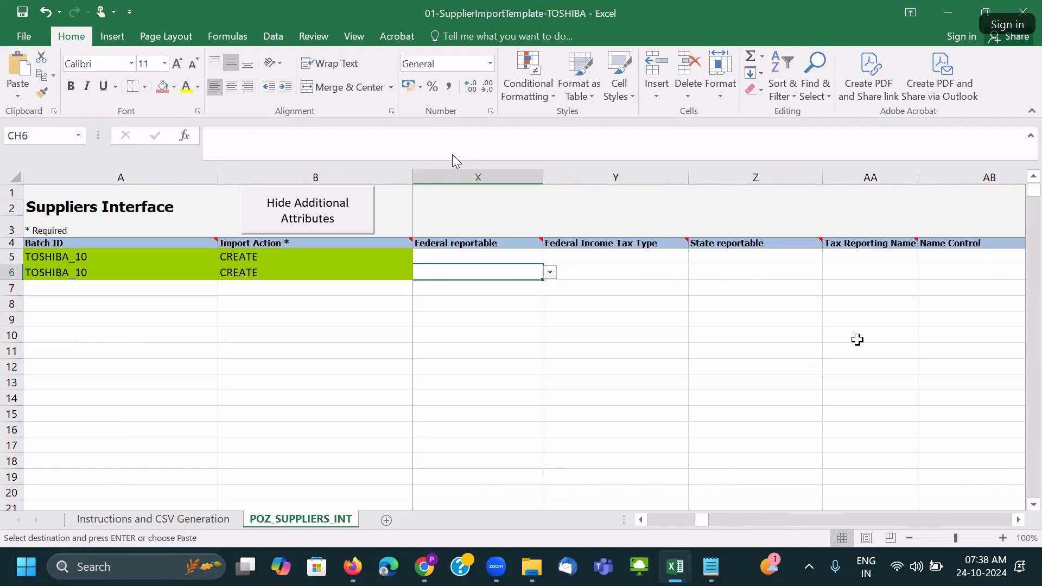
{"action": "key", "text": "Left"}
{"action": "key", "text": "Left"}
{"action": "key", "text": "Left"}
{"action": "key", "text": "Left"}
{"action": "key", "text": "Left"}
{"action": "key", "text": "Left"}
{"action": "key", "text": "Left"}
{"action": "key", "text": "Left"}
{"action": "key", "text": "Left"}
{"action": "key", "text": "Left"}
{"action": "key", "text": "Left"}
{"action": "key", "text": "Left"}
{"action": "key", "text": "Left"}
{"action": "key", "text": "Left"}
{"action": "key", "text": "Left"}
{"action": "key", "text": "Left"}
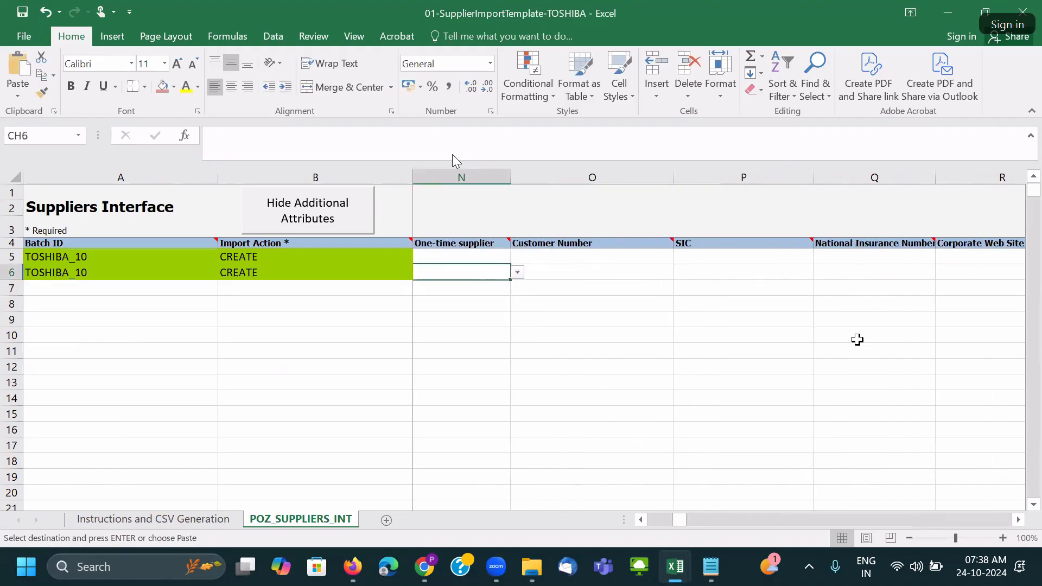
{"action": "key", "text": "Left"}
{"action": "key", "text": "Left"}
{"action": "key", "text": "Left"}
{"action": "key", "text": "Left"}
{"action": "key", "text": "Left"}
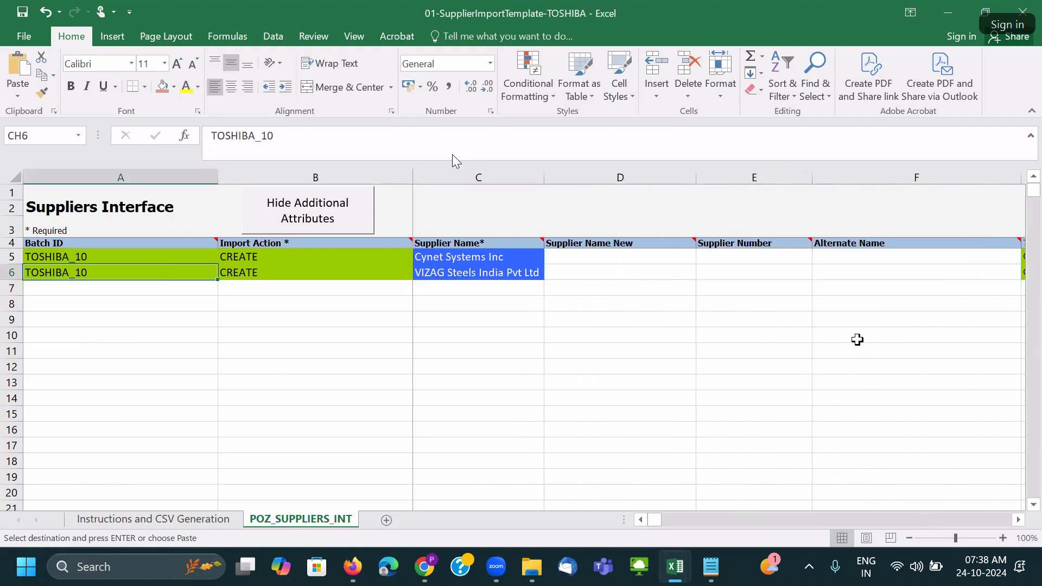
{"action": "key", "text": "Right"}
{"action": "key", "text": "alt+Tab"}
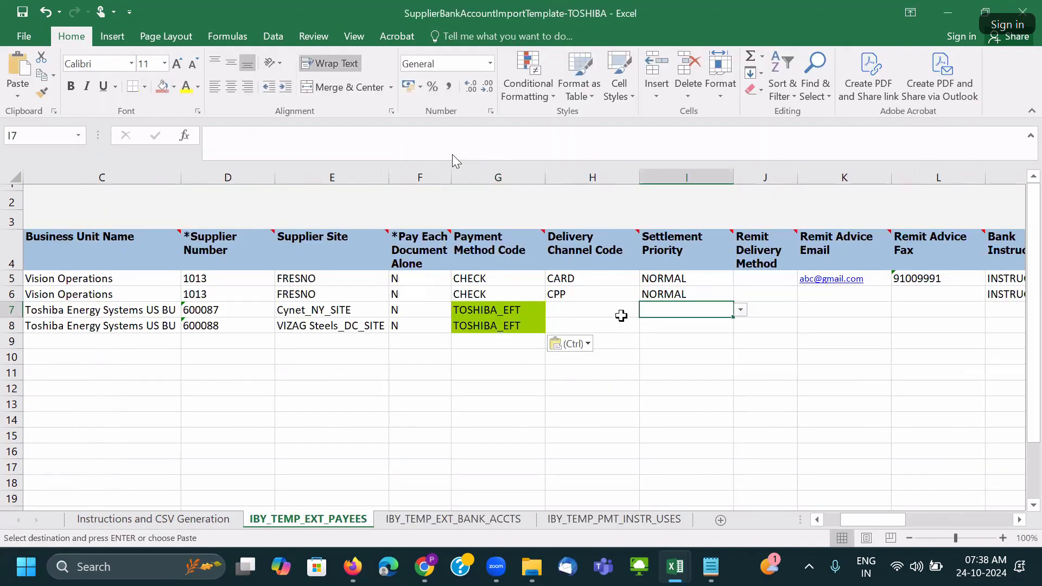
{"action": "left_click", "coordinate": [614, 310]}
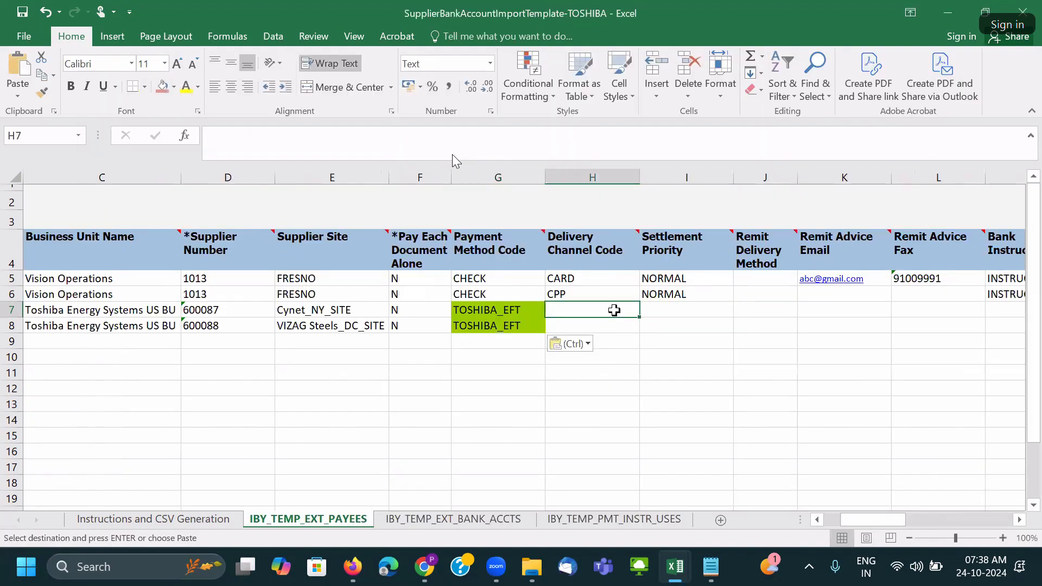
Set Remit Delivery Method to EMAIL for payee rows 7 and 8.
{"action": "key", "text": "Right"}
{"action": "key", "text": "Right"}
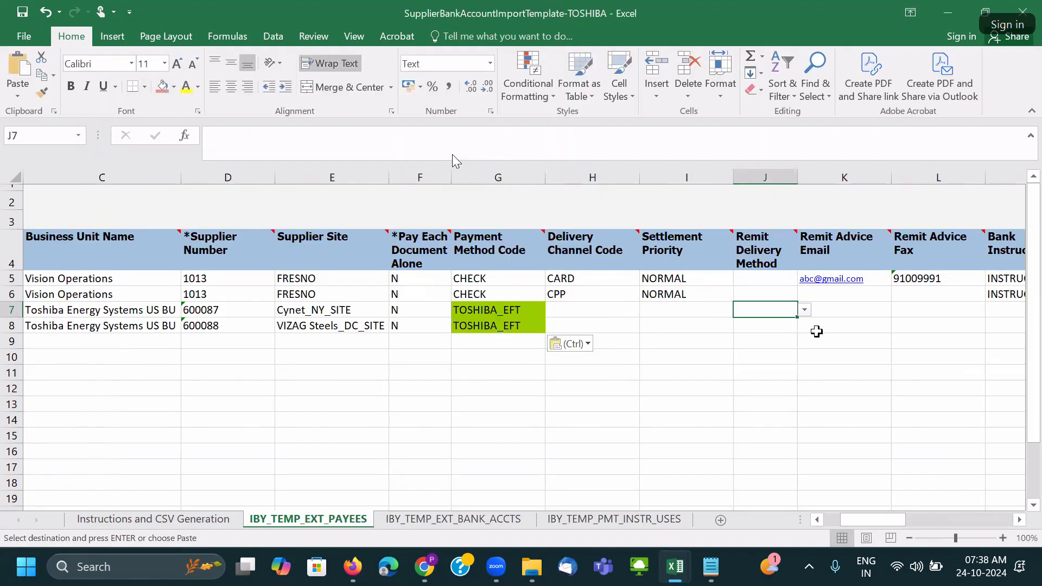
{"action": "left_click", "coordinate": [810, 308]}
{"action": "left_click", "coordinate": [770, 325]}
{"action": "left_click", "coordinate": [780, 325]}
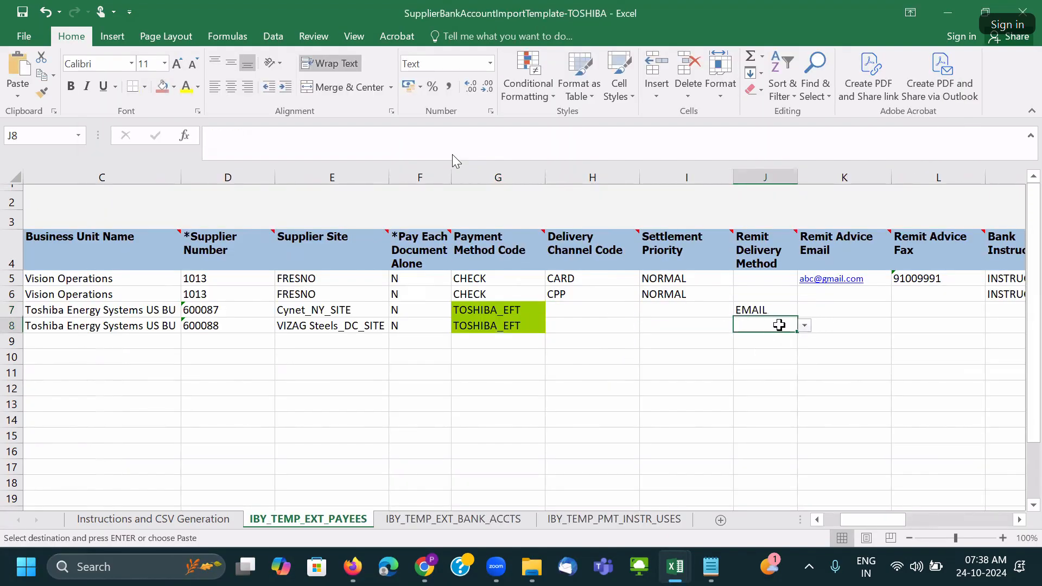
{"action": "left_click", "coordinate": [805, 326]}
{"action": "left_click", "coordinate": [793, 339]}
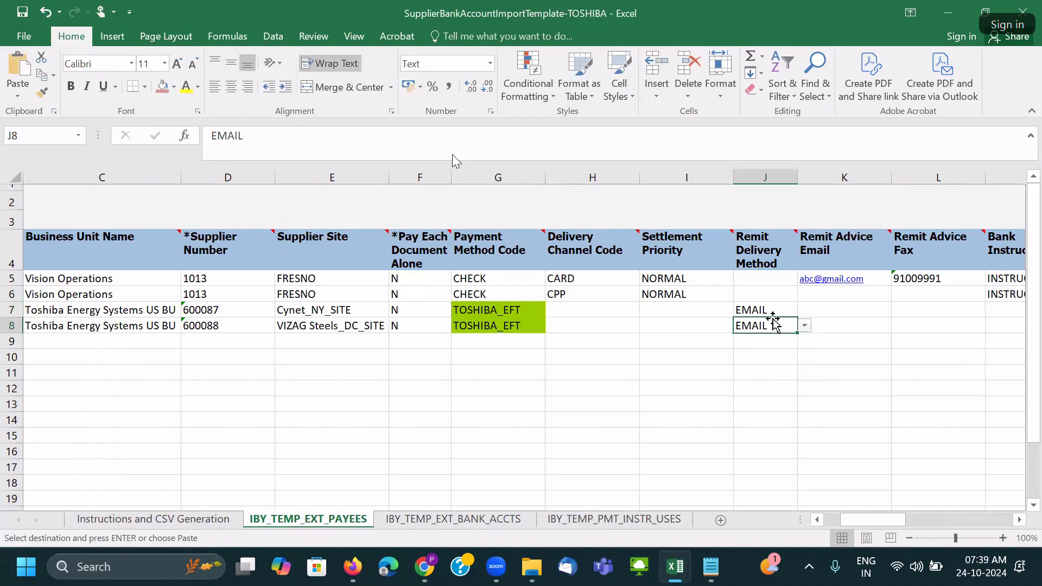
Open 03-SupplierSiteImportTemplate-TOSHIBA on its POZ_SUPPLIER_SITES_INT sheet.
{"action": "mouse_move", "coordinate": [535, 578]}
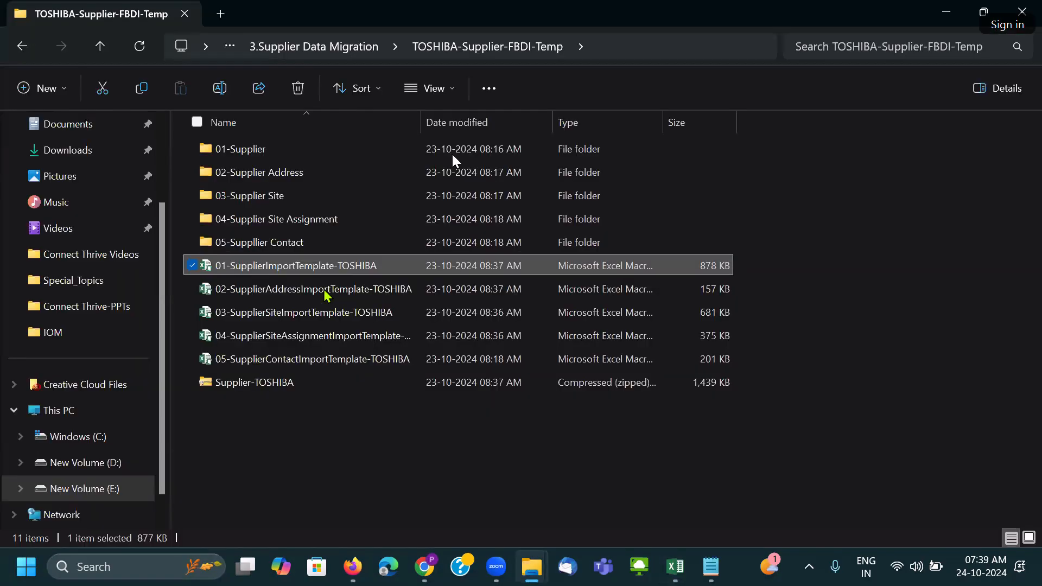
{"action": "left_click", "coordinate": [673, 488]}
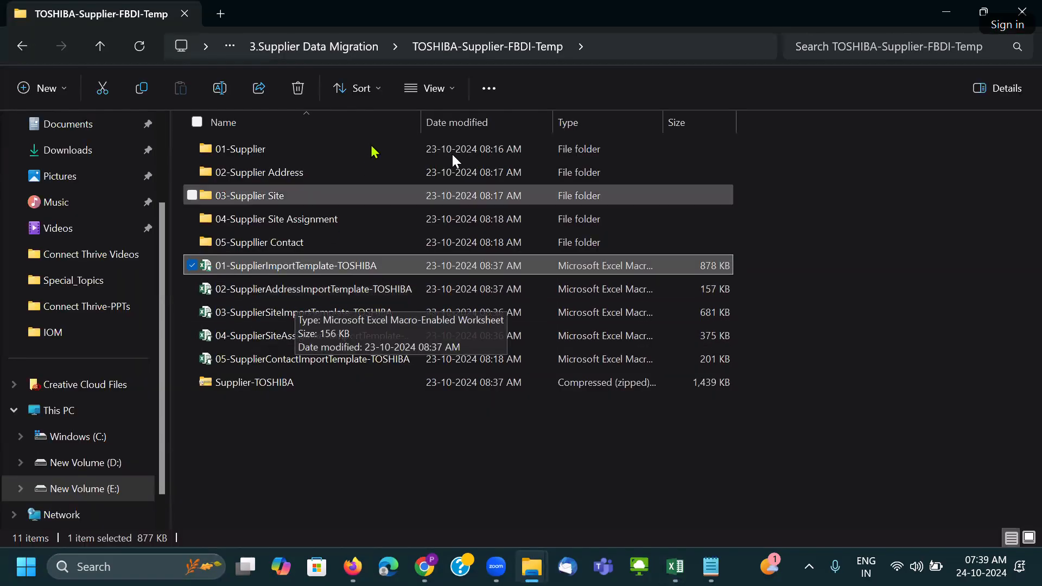
{"action": "left_click_drag", "start_coordinate": [472, 131], "coordinate": [497, 129]}
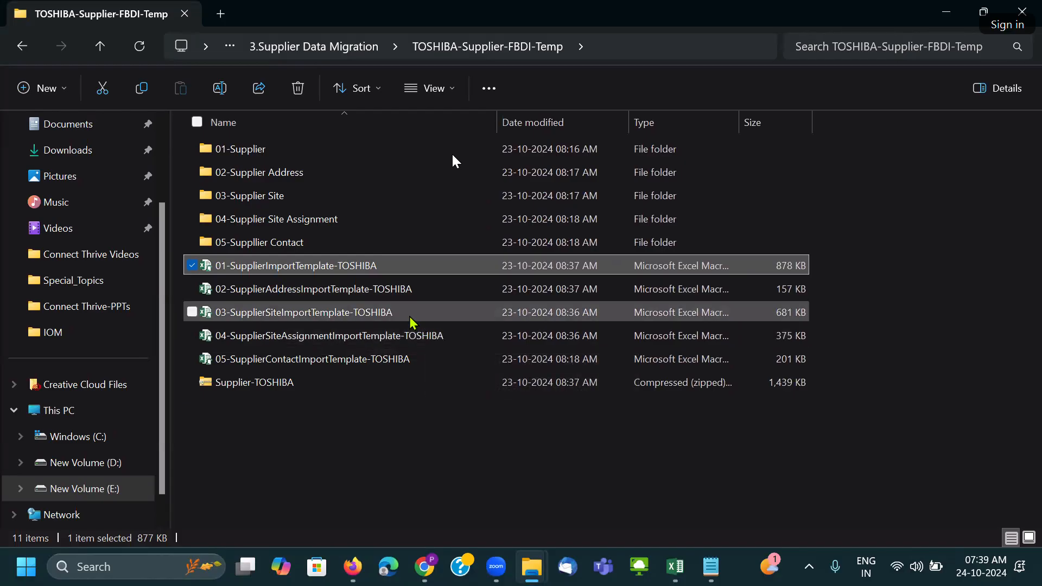
{"action": "double_click", "coordinate": [412, 321]}
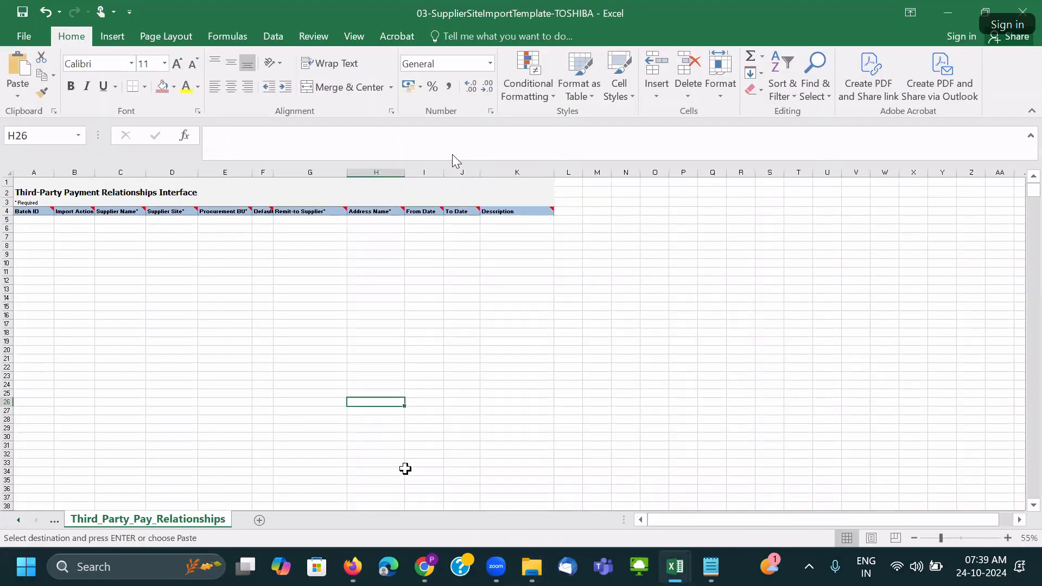
{"action": "left_click", "coordinate": [55, 522]}
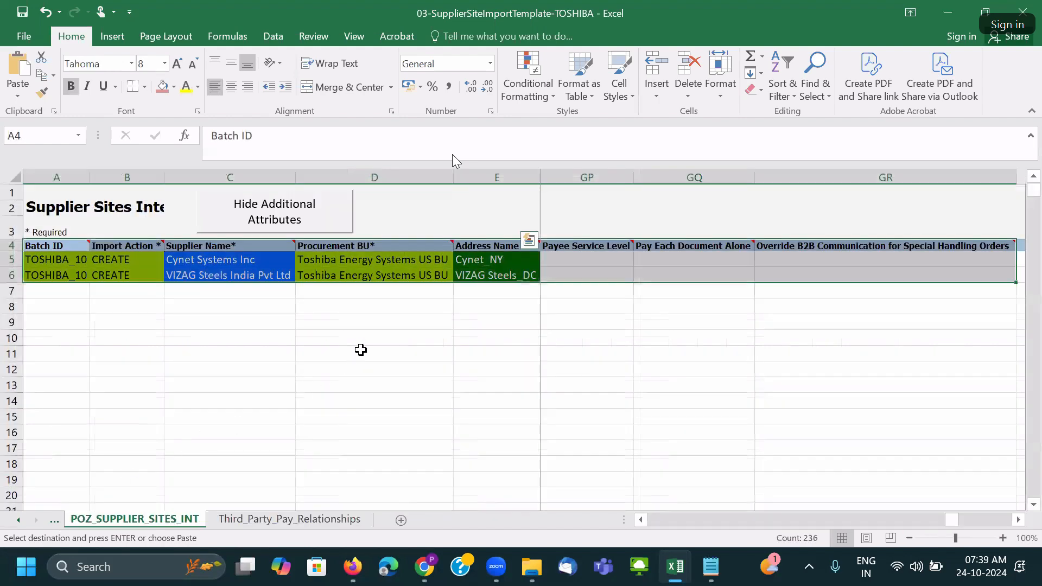
Locate the Cynet site row's communication method and e-mail columns.
{"action": "left_click", "coordinate": [354, 357]}
{"action": "left_click", "coordinate": [386, 258]}
{"action": "key", "text": "Right"}
{"action": "key", "text": "Right"}
{"action": "key", "text": "Right"}
{"action": "key", "text": "Right"}
{"action": "key", "text": "Right"}
{"action": "key", "text": "Right"}
{"action": "key", "text": "Right"}
{"action": "key", "text": "Right"}
{"action": "key", "text": "Right"}
{"action": "key", "text": "Right"}
{"action": "key", "text": "Right"}
{"action": "key", "text": "Right"}
{"action": "key", "text": "Right"}
{"action": "key", "text": "Right"}
{"action": "key", "text": "Right"}
{"action": "key", "text": "Right"}
{"action": "key", "text": "Right"}
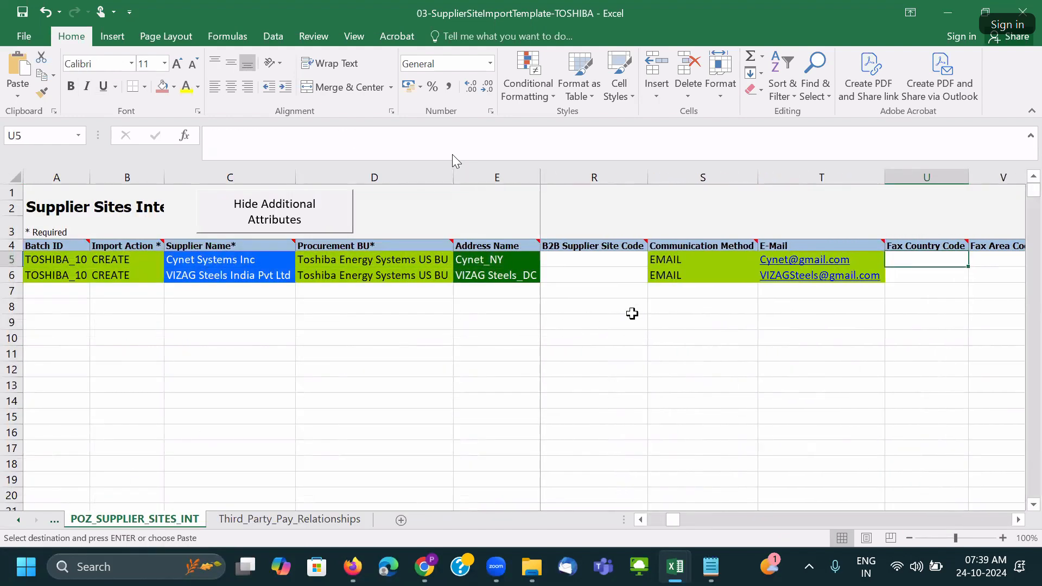
{"action": "left_click", "coordinate": [726, 261]}
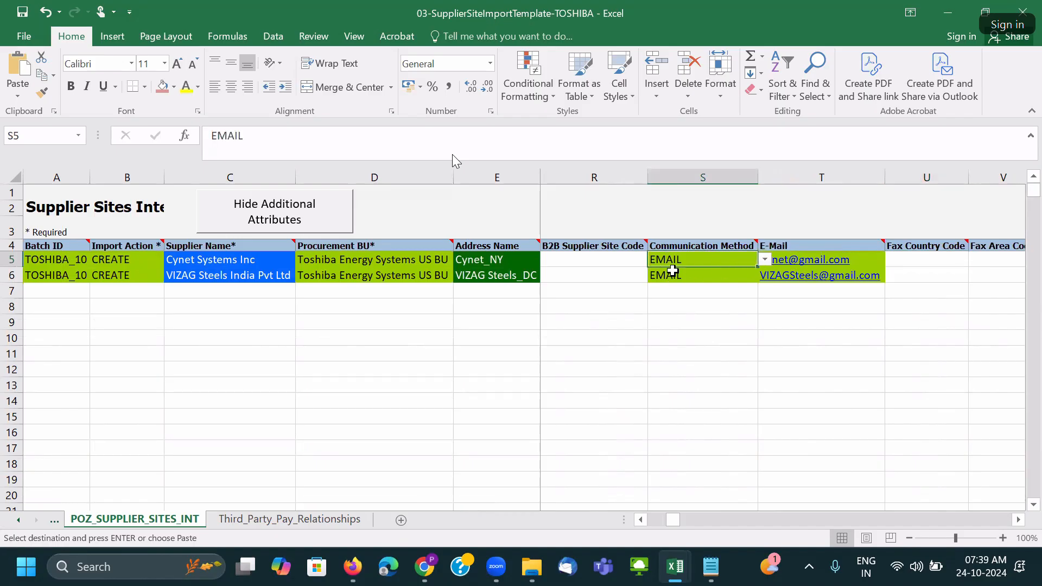
{"action": "key", "text": "Right"}
{"action": "left_click_drag", "start_coordinate": [886, 264], "coordinate": [918, 283]}
{"action": "key", "text": "Escape"}
Paste both suppliers' communication method and e-mail values into the remit columns at row 7.
{"action": "left_click_drag", "start_coordinate": [671, 263], "coordinate": [766, 274]}
{"action": "key", "text": "ctrl+c"}
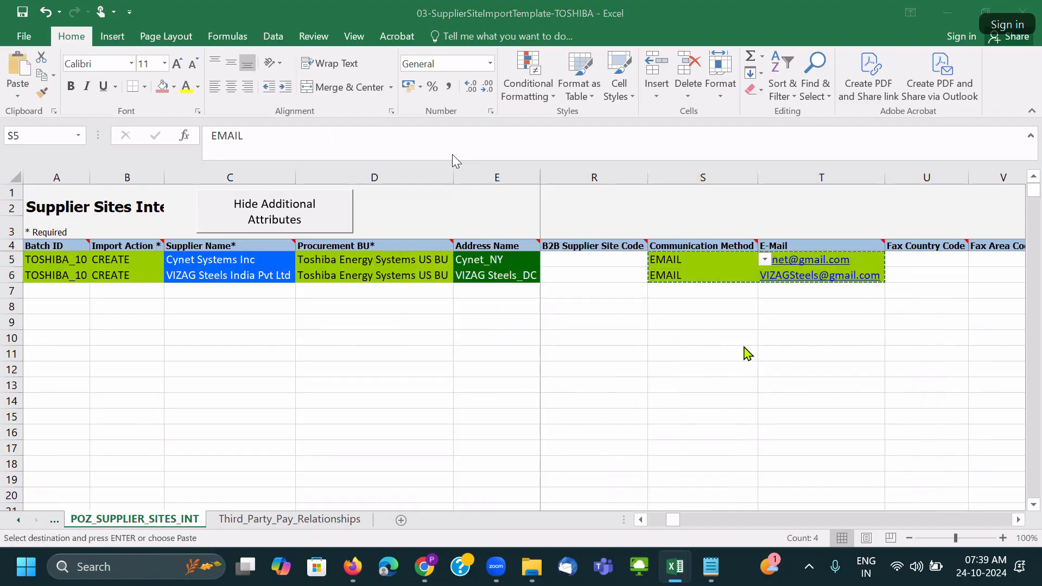
{"action": "key", "text": "alt+Tab"}
{"action": "left_click", "coordinate": [764, 310]}
{"action": "key", "text": "ctrl+v"}
{"action": "key", "text": "Right"}
{"action": "key", "text": "Right"}
{"action": "key", "text": "Right"}
{"action": "key", "text": "Right"}
{"action": "key", "text": "Right"}
{"action": "key", "text": "Right"}
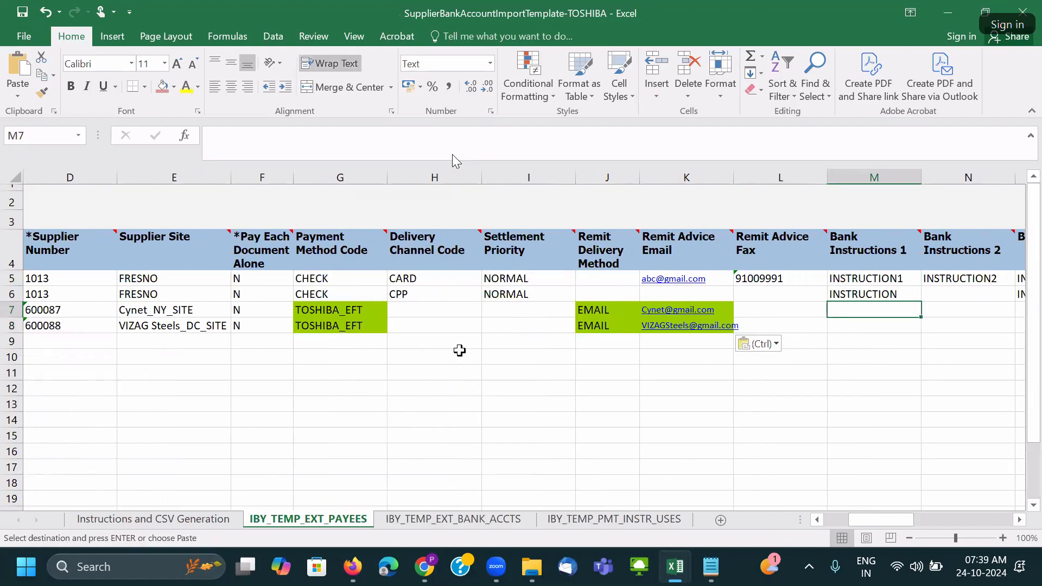
{"action": "key", "text": "Right"}
{"action": "key", "text": "Right"}
{"action": "key", "text": "Right"}
{"action": "key", "text": "Right"}
{"action": "key", "text": "Right"}
{"action": "key", "text": "Right"}
{"action": "key", "text": "Right"}
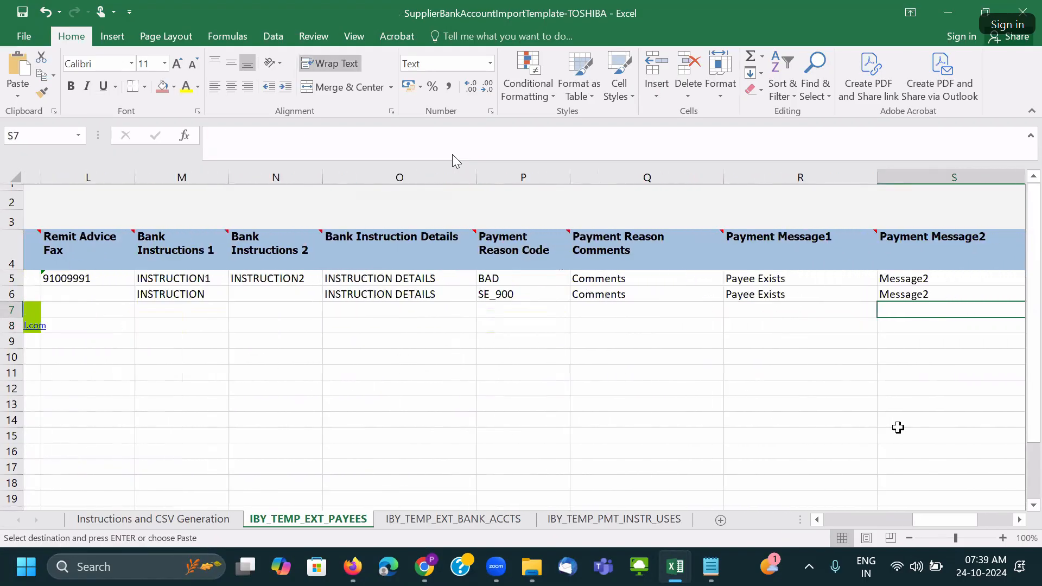
Delete the two Vision Operations sample payee rows.
{"action": "left_click_drag", "start_coordinate": [993, 520], "coordinate": [791, 521]}
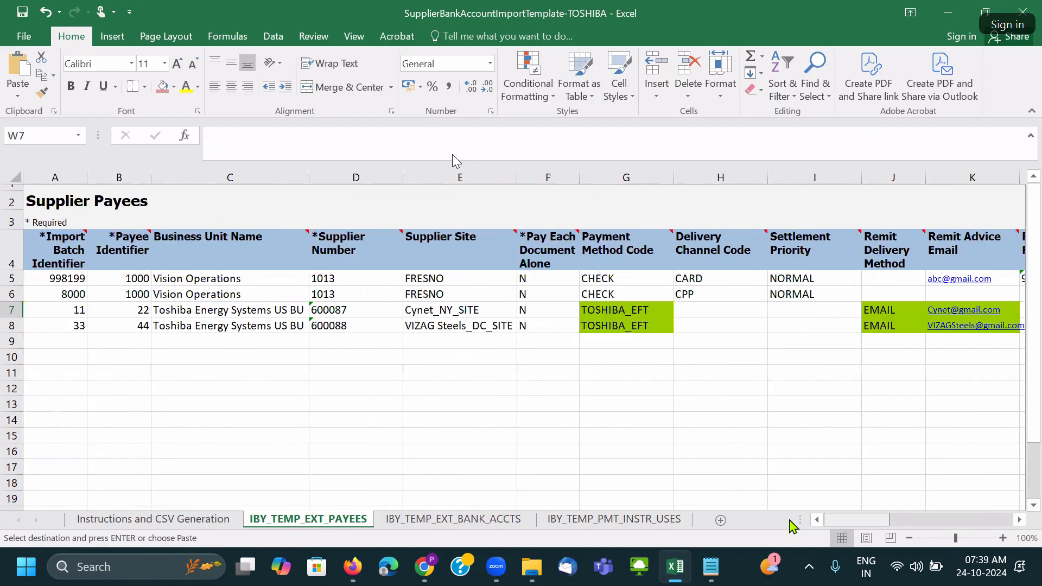
{"action": "left_click_drag", "start_coordinate": [12, 278], "coordinate": [11, 294]}
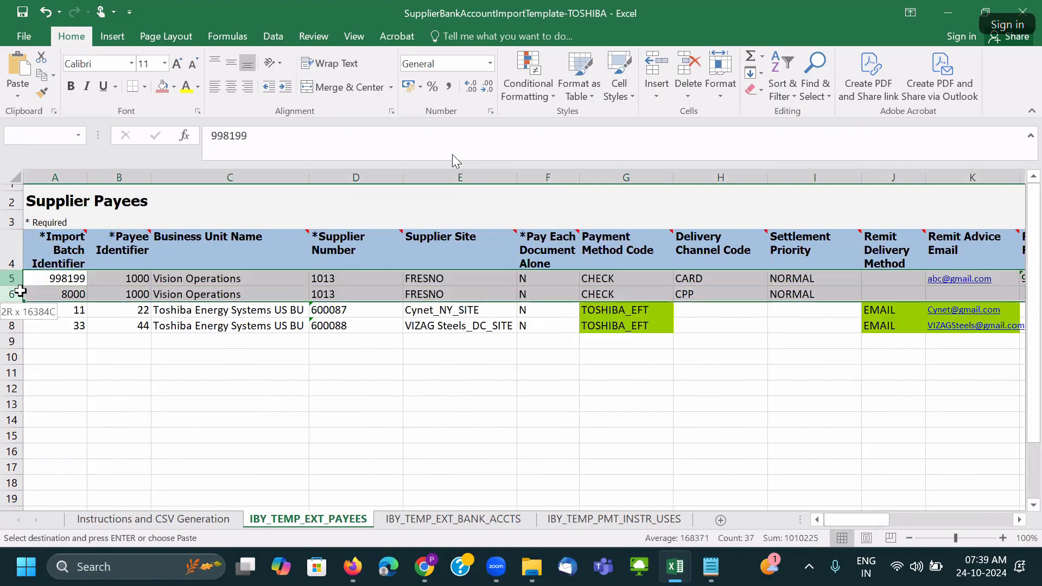
{"action": "right_click", "coordinate": [12, 294]}
{"action": "left_click", "coordinate": [63, 164]}
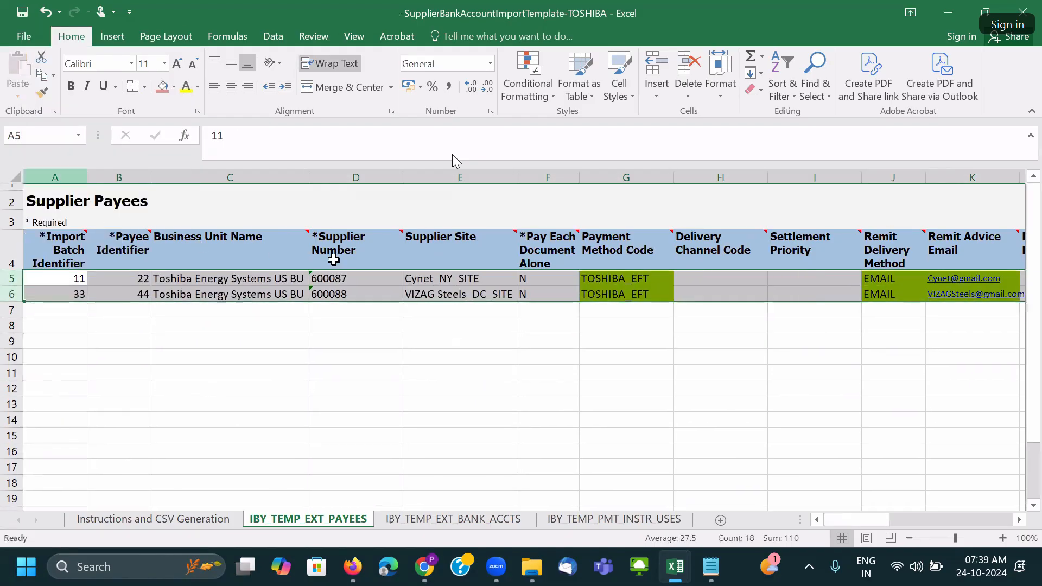
Autofit all columns and align the payee rows left and middle.
{"action": "left_click", "coordinate": [291, 290]}
{"action": "left_click", "coordinate": [16, 177]}
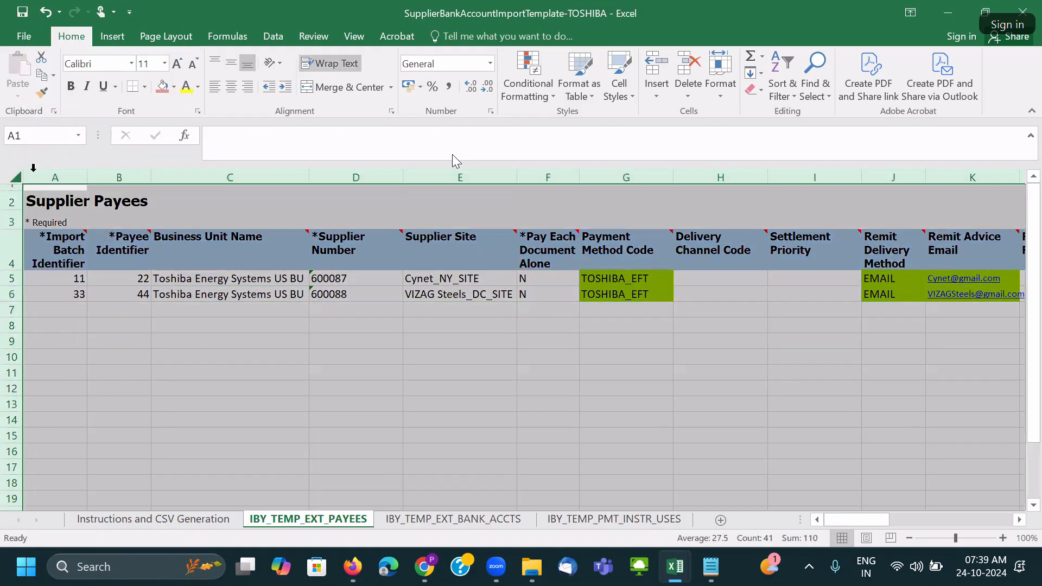
{"action": "double_click", "coordinate": [86, 170]}
{"action": "left_click", "coordinate": [215, 87]}
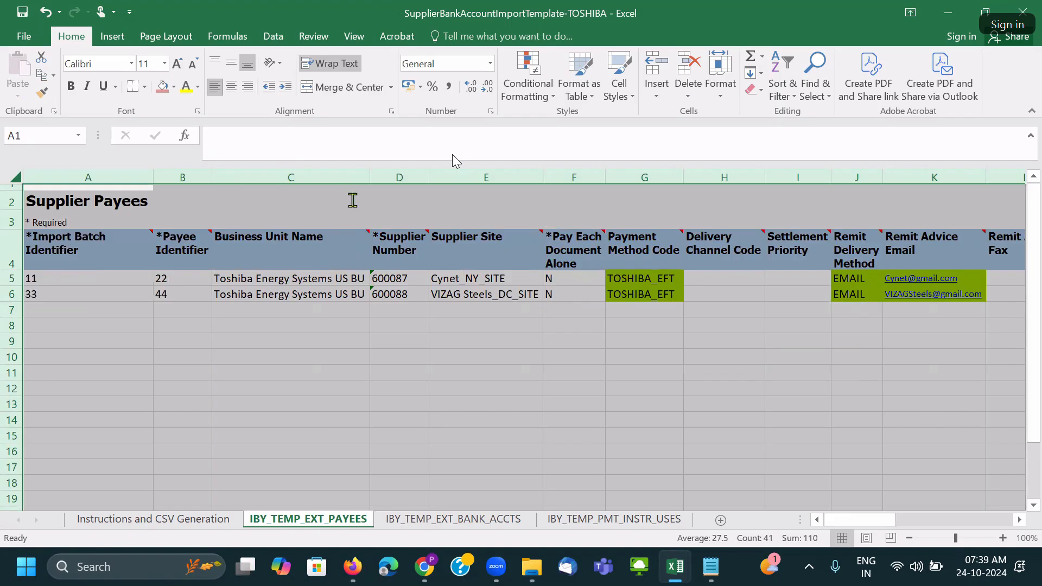
{"action": "left_click_drag", "start_coordinate": [14, 279], "coordinate": [14, 294]}
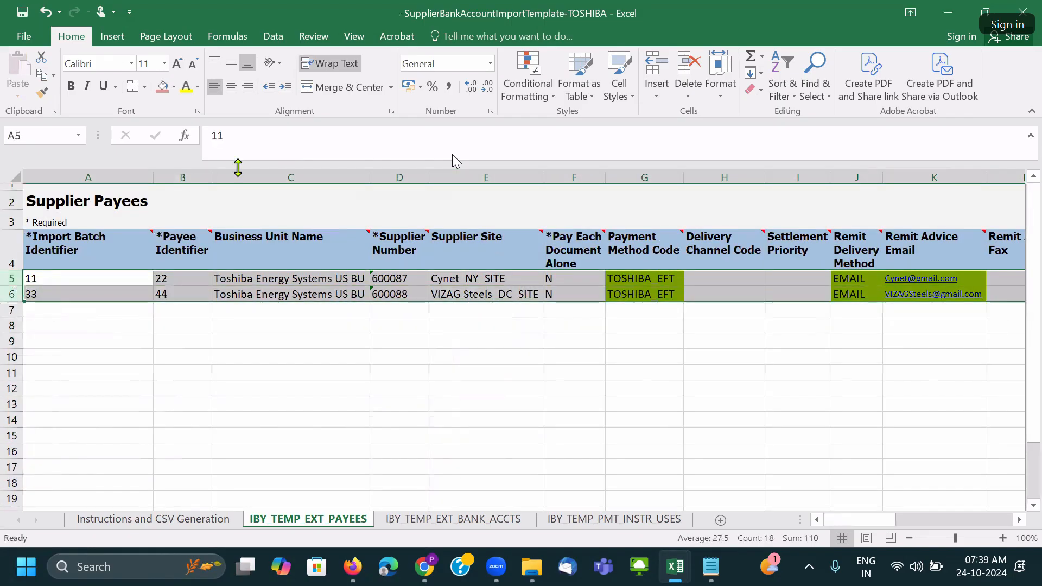
{"action": "left_click", "coordinate": [215, 86]}
{"action": "left_click", "coordinate": [231, 63]}
{"action": "left_click", "coordinate": [215, 87]}
{"action": "left_click", "coordinate": [426, 293]}
Shade the Toshiba identifier, supplier, payment and remit cells red.
{"action": "left_click_drag", "start_coordinate": [90, 281], "coordinate": [506, 296]}
{"action": "left_click", "coordinate": [166, 92]}
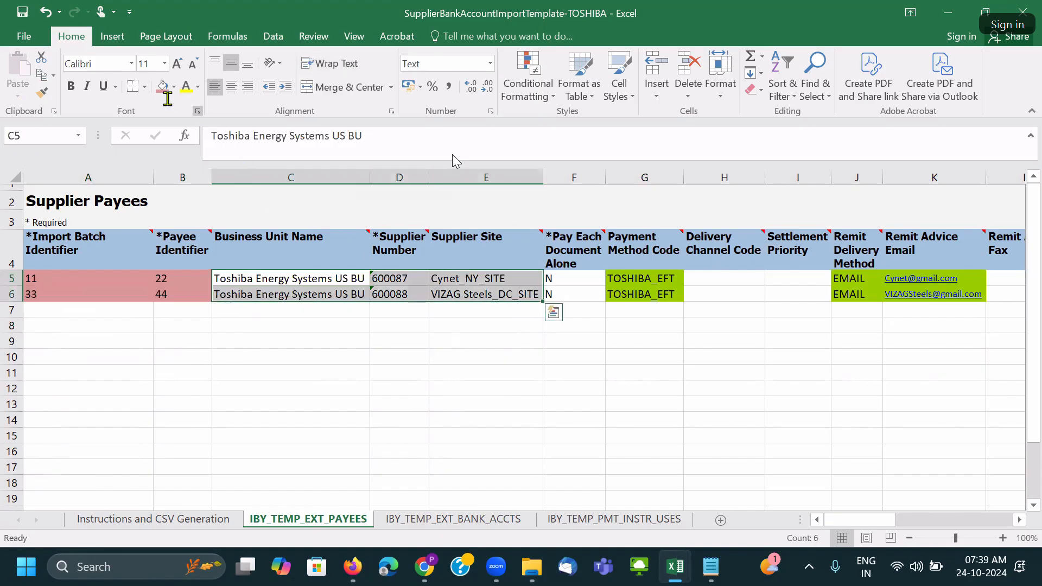
{"action": "left_click", "coordinate": [165, 90]}
{"action": "left_click_drag", "start_coordinate": [577, 284], "coordinate": [617, 293]}
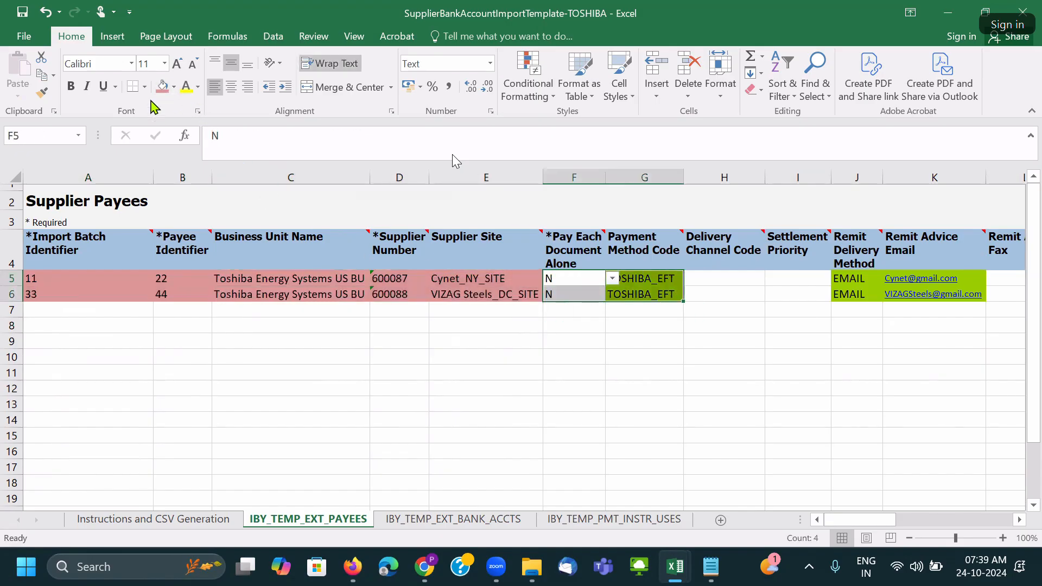
{"action": "left_click", "coordinate": [164, 87]}
{"action": "left_click_drag", "start_coordinate": [855, 282], "coordinate": [934, 294]}
{"action": "left_click", "coordinate": [163, 87]}
{"action": "left_click", "coordinate": [399, 341]}
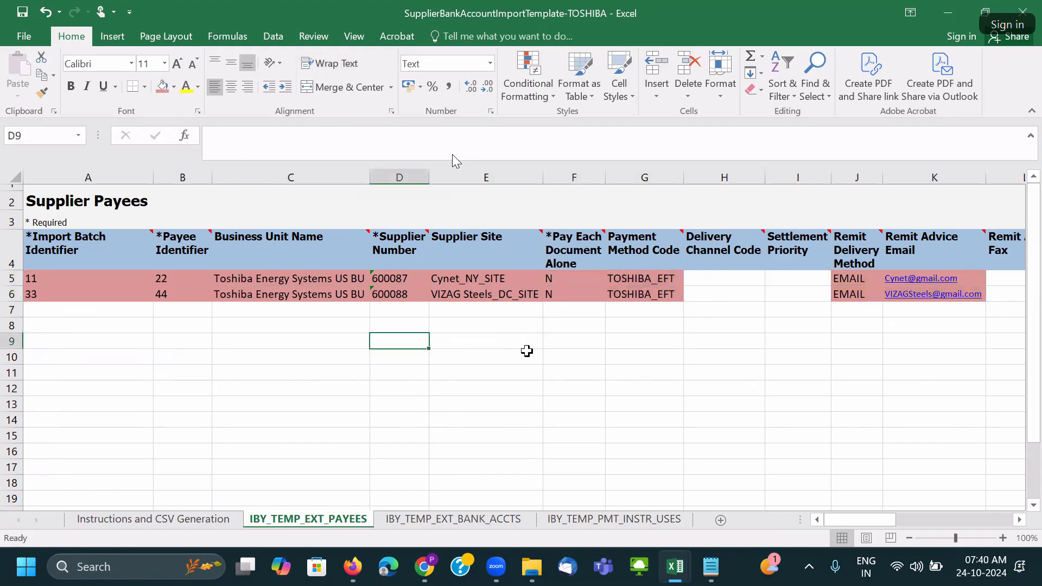
Save the workbook and switch to the IBY_TEMP_EXT_BANK_ACCTS sheet.
{"action": "key", "text": "ctrl+s"}
{"action": "left_click", "coordinate": [496, 326]}
{"action": "left_click", "coordinate": [466, 357]}
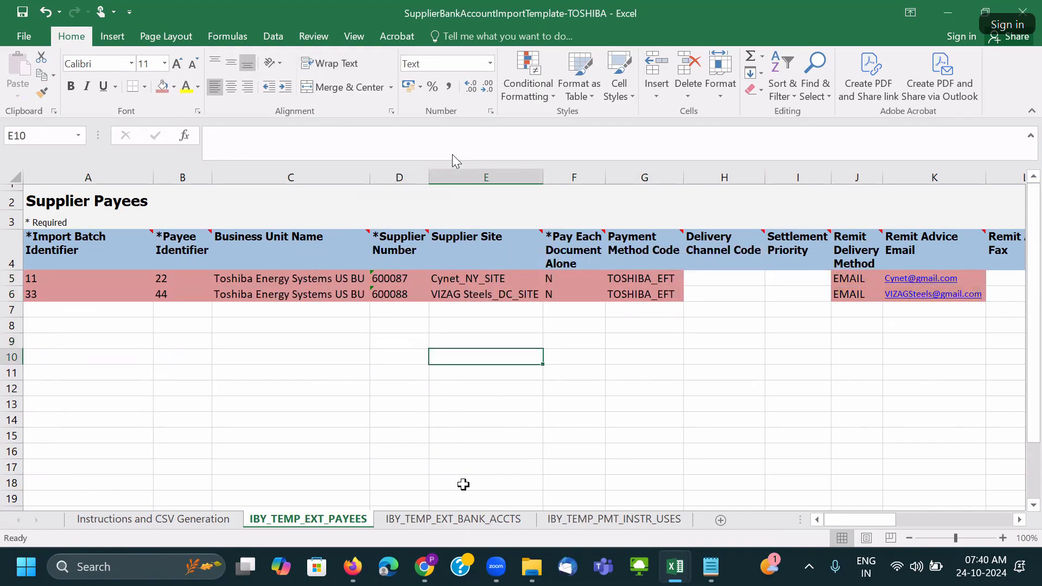
{"action": "left_click", "coordinate": [463, 519]}
{"action": "left_click", "coordinate": [256, 312]}
{"action": "scroll", "coordinate": [368, 361], "scroll_direction": "up", "scroll_amount": 1}
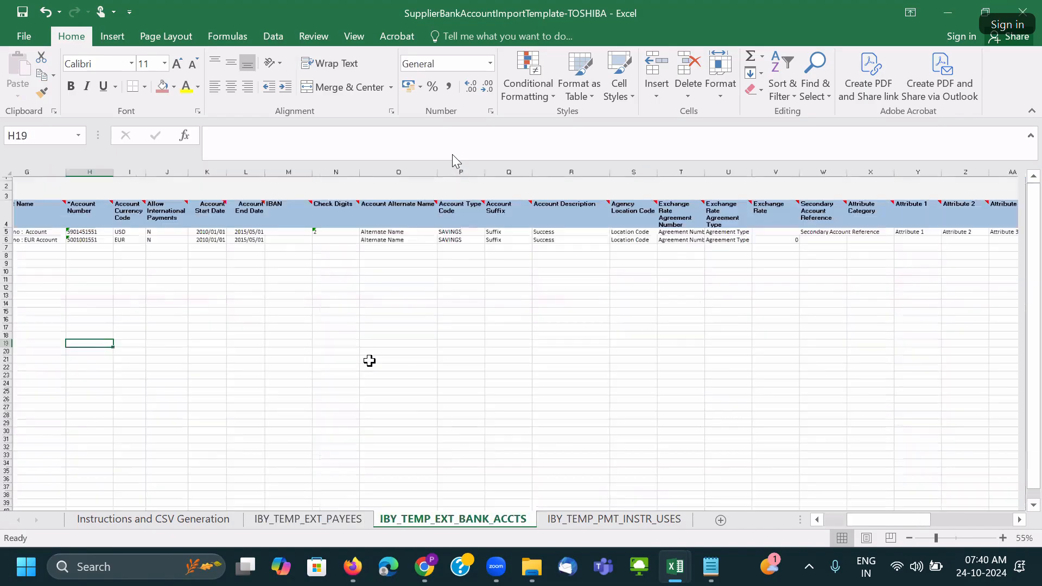
Copy the batch and payee identifiers from IBY_TEMP_EXT_PAYEES into new bank-account rows 7–8.
{"action": "left_click_drag", "start_coordinate": [869, 521], "coordinate": [760, 524]}
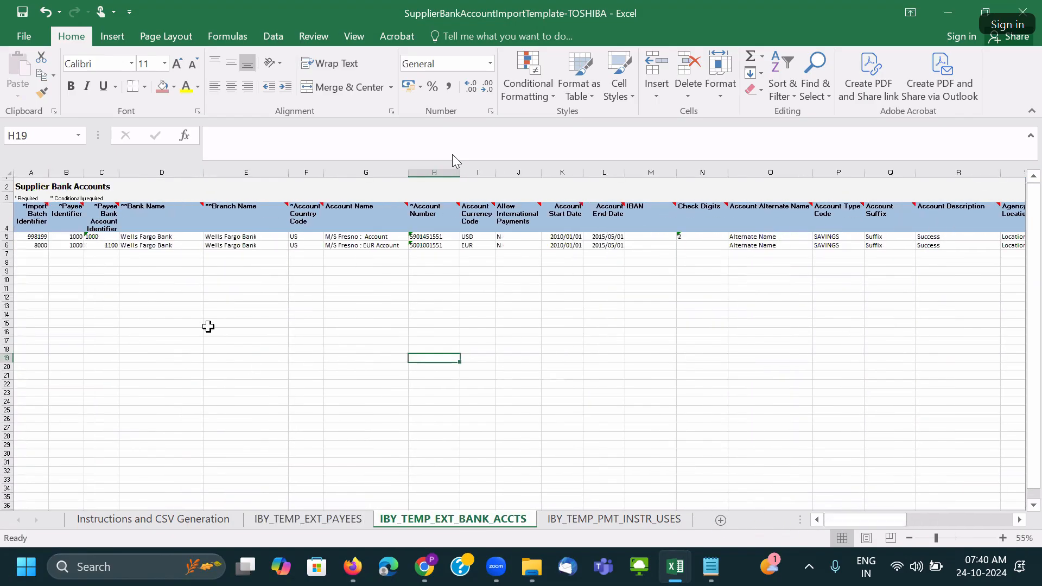
{"action": "left_click", "coordinate": [148, 279]}
{"action": "scroll", "coordinate": [337, 349], "scroll_direction": "up", "scroll_amount": 1}
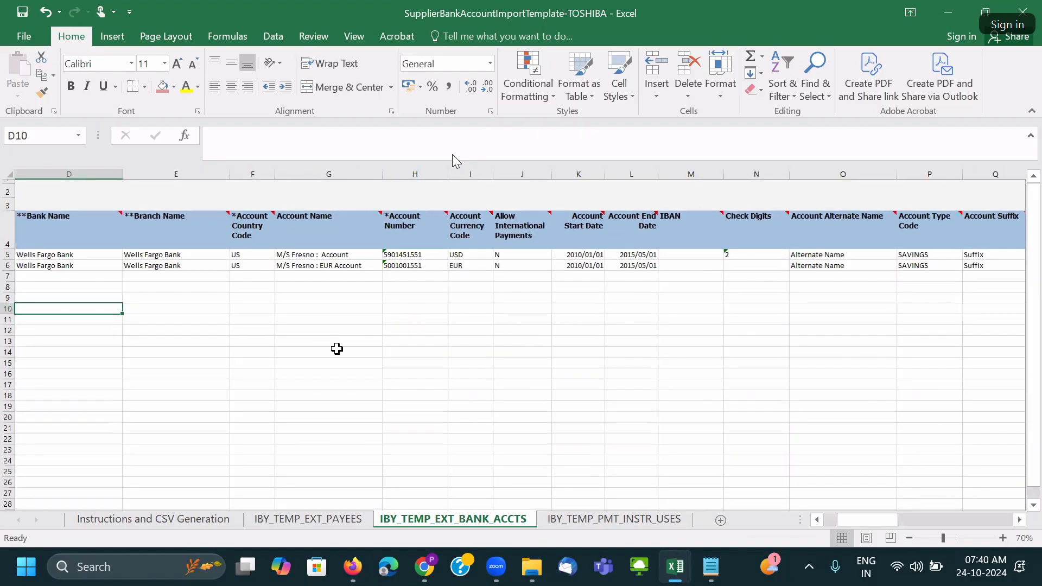
{"action": "left_click_drag", "start_coordinate": [888, 523], "coordinate": [735, 520]}
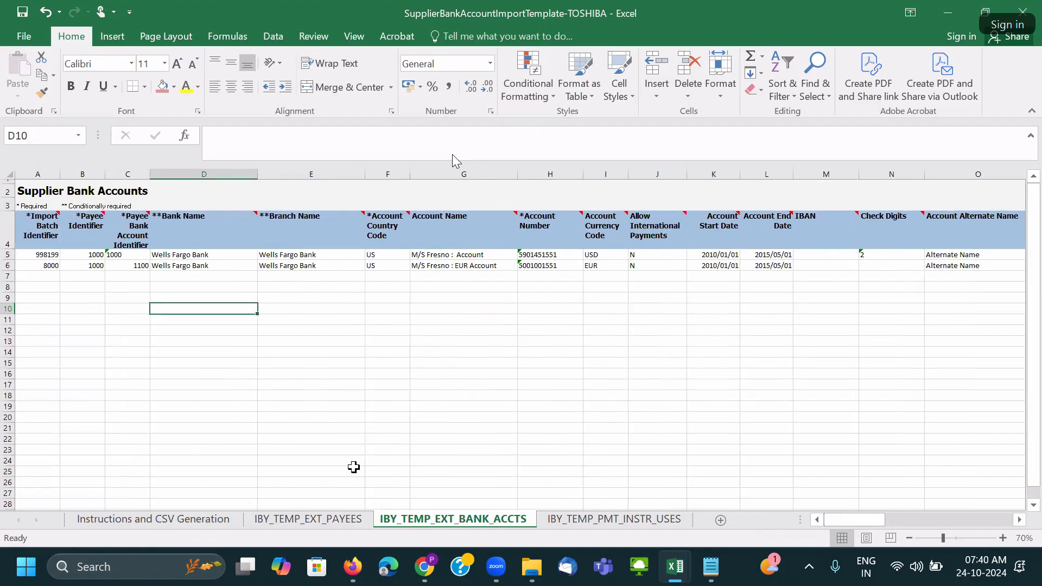
{"action": "left_click", "coordinate": [305, 520]}
{"action": "left_click_drag", "start_coordinate": [60, 281], "coordinate": [163, 293]}
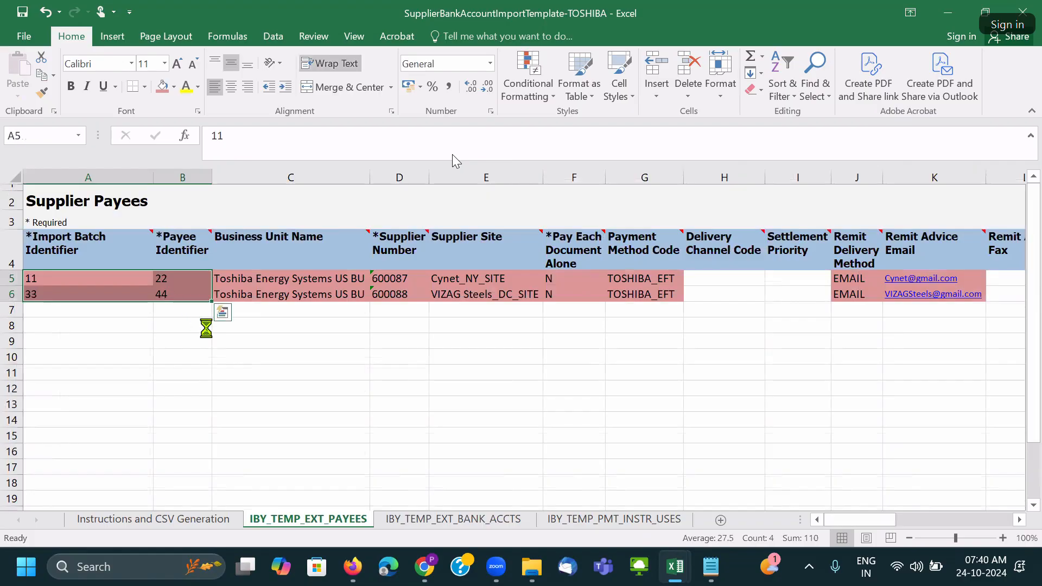
{"action": "key", "text": "ctrl+c"}
{"action": "key", "text": "ctrl+Page_Down"}
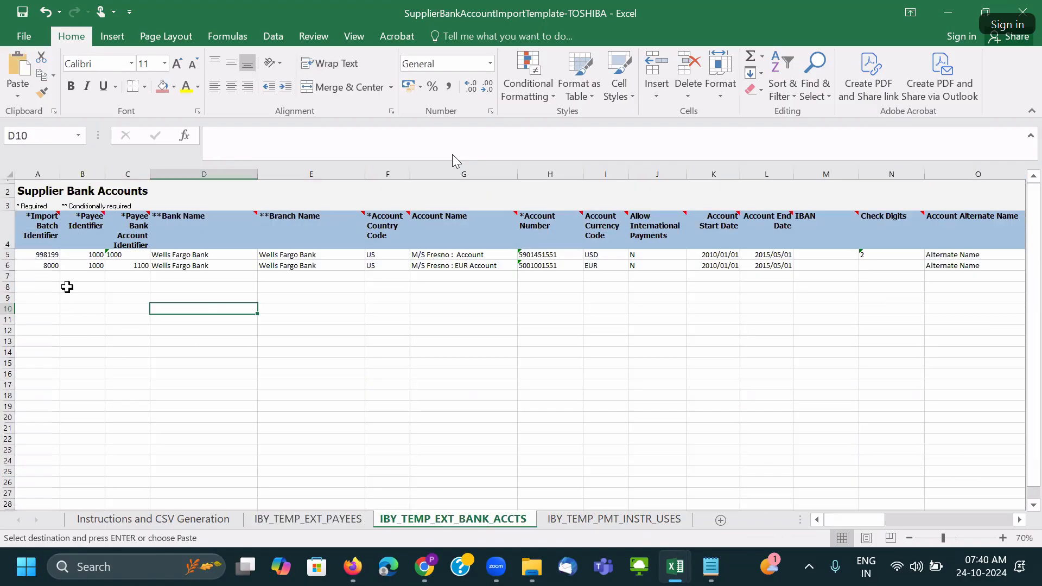
{"action": "left_click", "coordinate": [38, 276]}
{"action": "key", "text": "ctrl+v"}
Enter payee bank account identifiers 55 and 66 for the two new rows.
{"action": "left_click", "coordinate": [131, 277]}
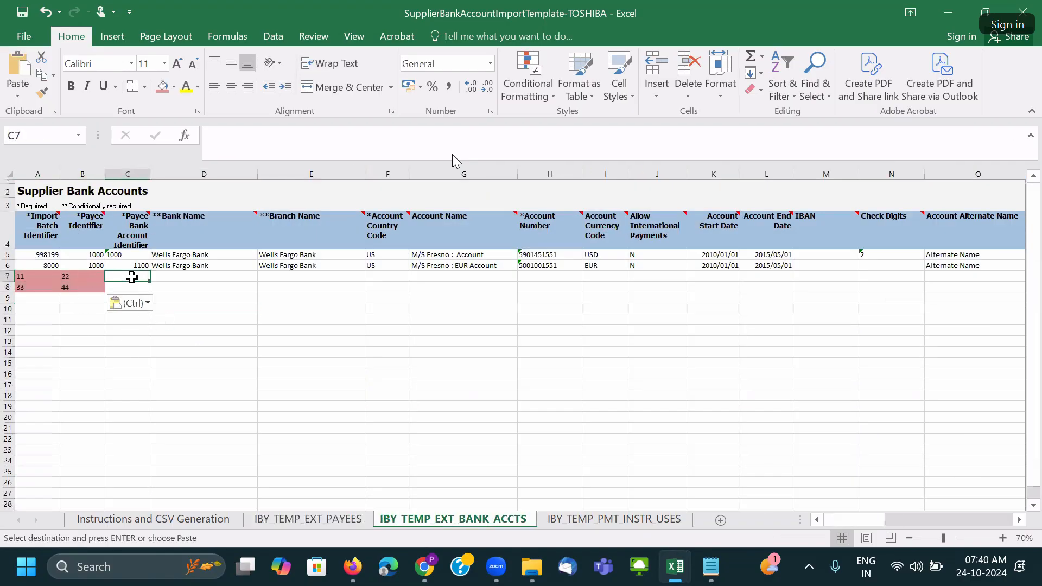
{"action": "type", "text": "55"}
{"action": "left_click", "coordinate": [122, 287]}
{"action": "type", "text": "66"}
{"action": "left_click", "coordinate": [182, 278]}
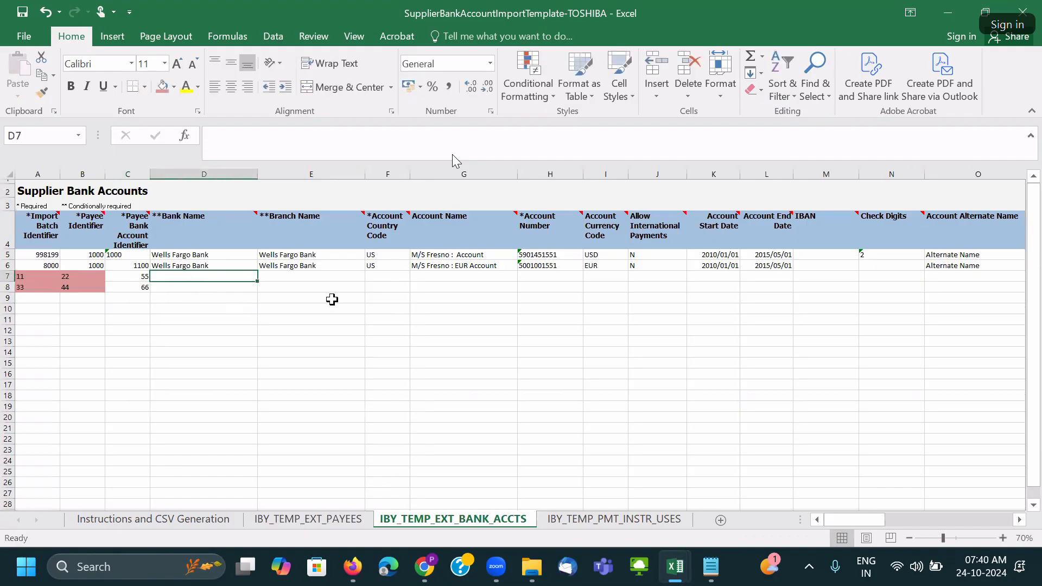
Check the Cynet supplier site value, then bring up the Cynet Systems Inc supplier page in Firefox.
{"action": "left_click", "coordinate": [307, 519]}
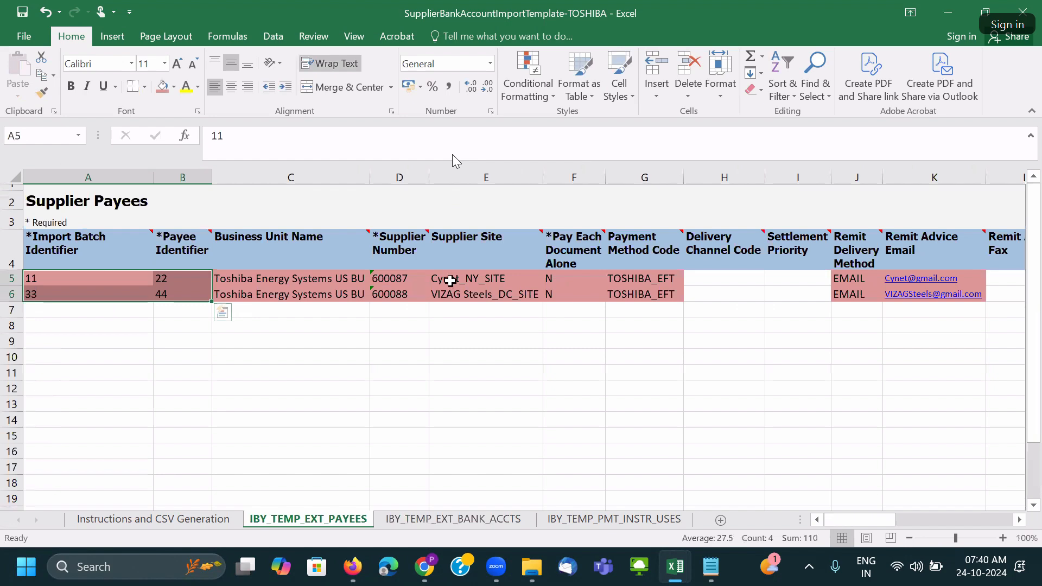
{"action": "left_click", "coordinate": [491, 279]}
{"action": "key", "text": "alt+Tab"}
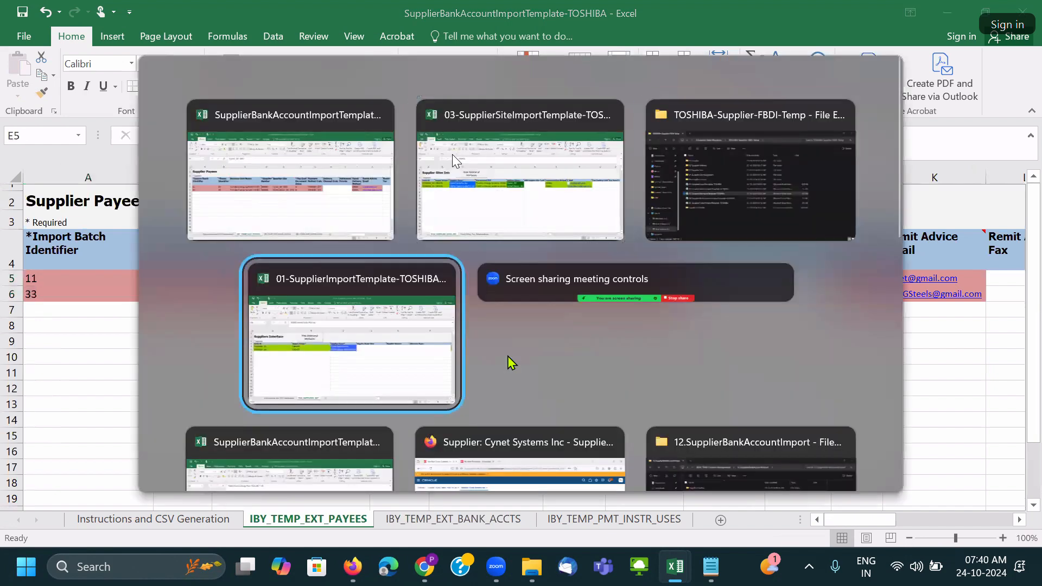
{"action": "key", "text": "alt+Tab"}
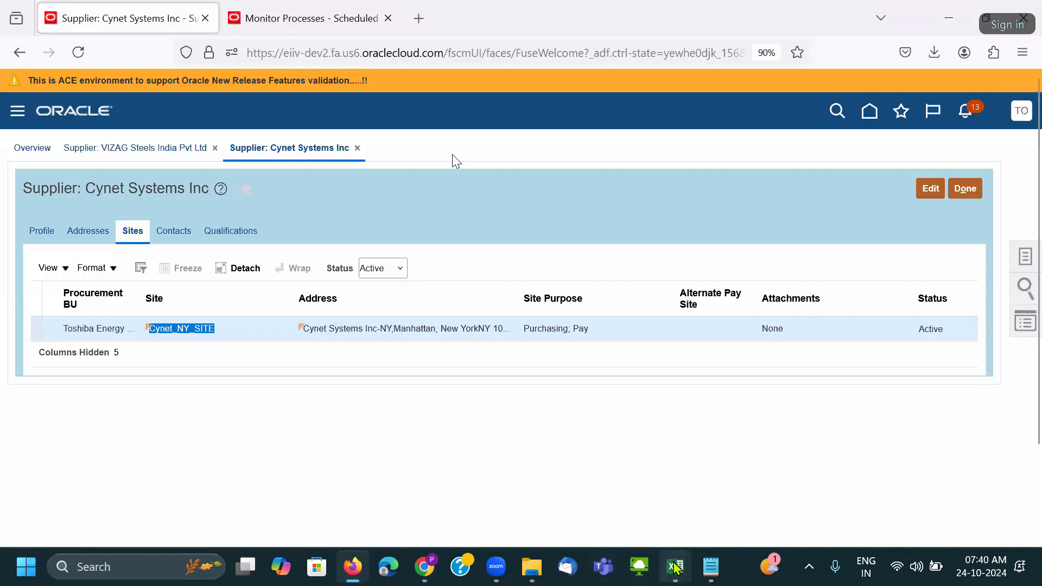
{"action": "left_click", "coordinate": [676, 567]}
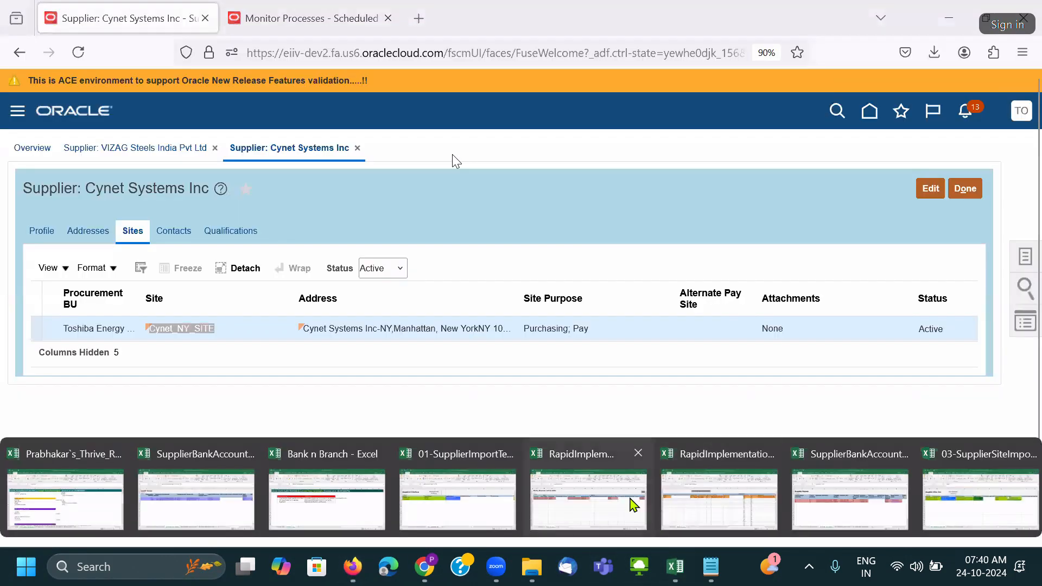
Paste bank names Resona Holdings and Commerzbank from the cash management workbook into D7:D8.
{"action": "left_click", "coordinate": [584, 497]}
{"action": "left_click_drag", "start_coordinate": [121, 255], "coordinate": [121, 269]}
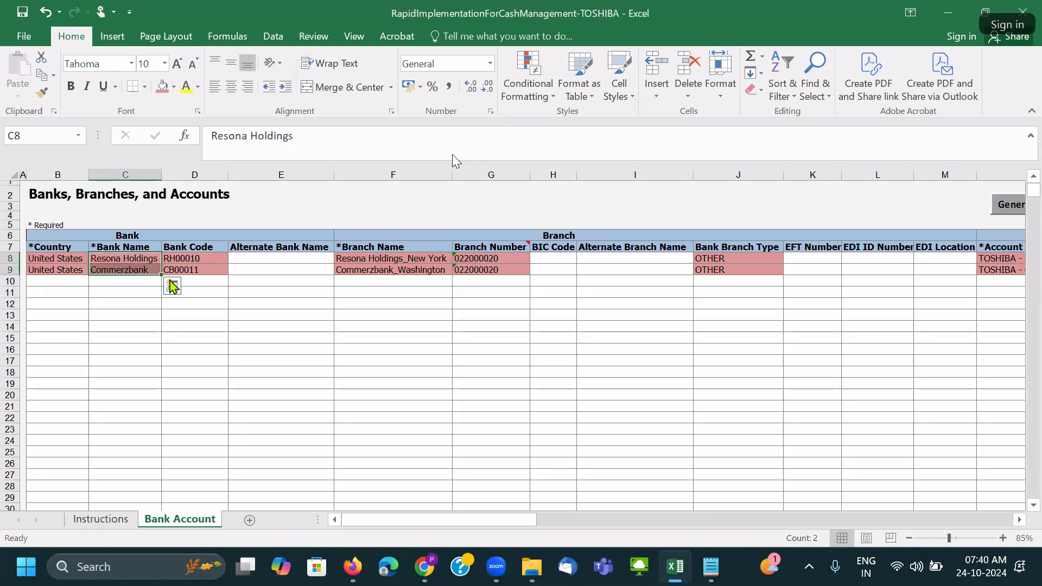
{"action": "key", "text": "ctrl+c"}
{"action": "key", "text": "alt+Tab"}
{"action": "key", "text": "alt+Tab"}
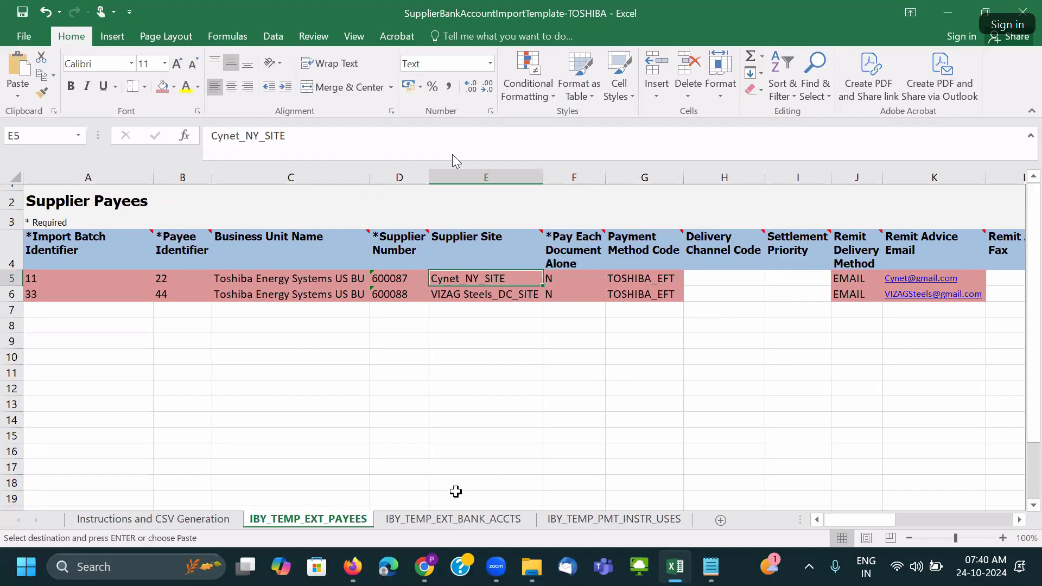
{"action": "left_click", "coordinate": [441, 520]}
{"action": "key", "text": "ctrl+v"}
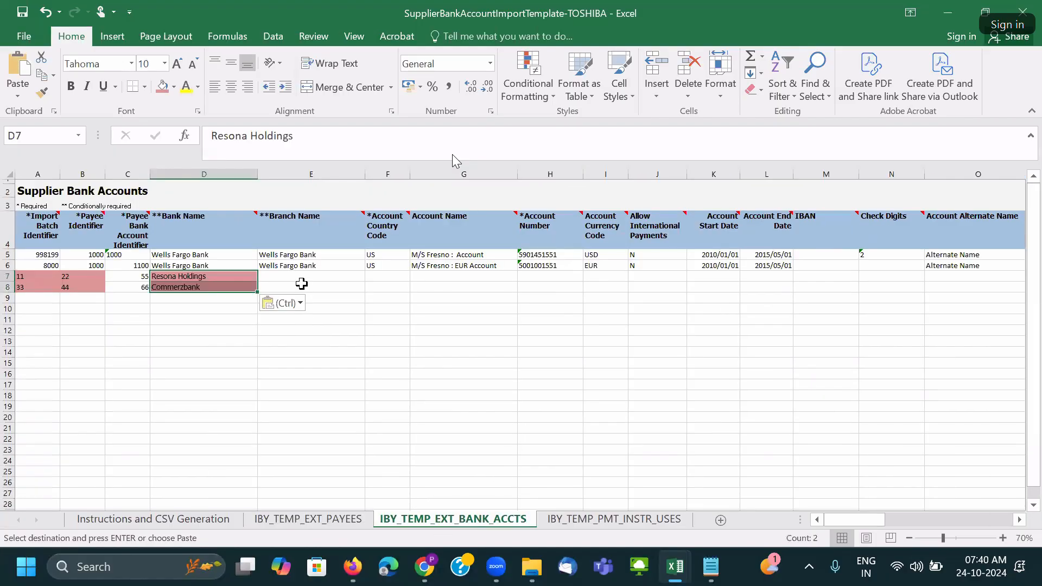
Paste branch names Resona Holdings_New York and Commerzbank_Washington into E7:E8.
{"action": "left_click", "coordinate": [297, 277]}
{"action": "key", "text": "alt+Tab"}
{"action": "left_click_drag", "start_coordinate": [372, 259], "coordinate": [374, 270]}
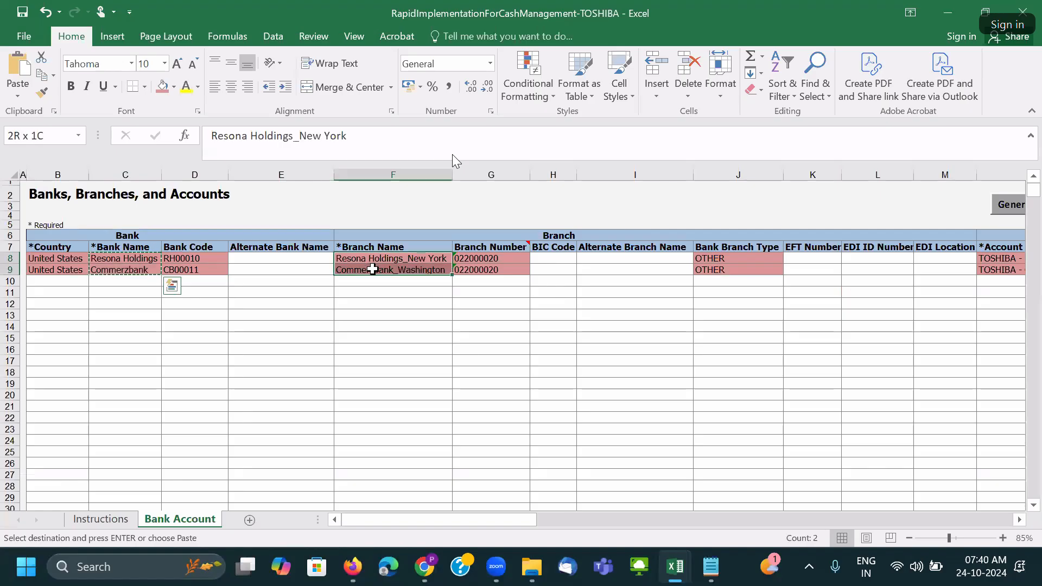
{"action": "key", "text": "ctrl+c"}
{"action": "key", "text": "alt+Tab"}
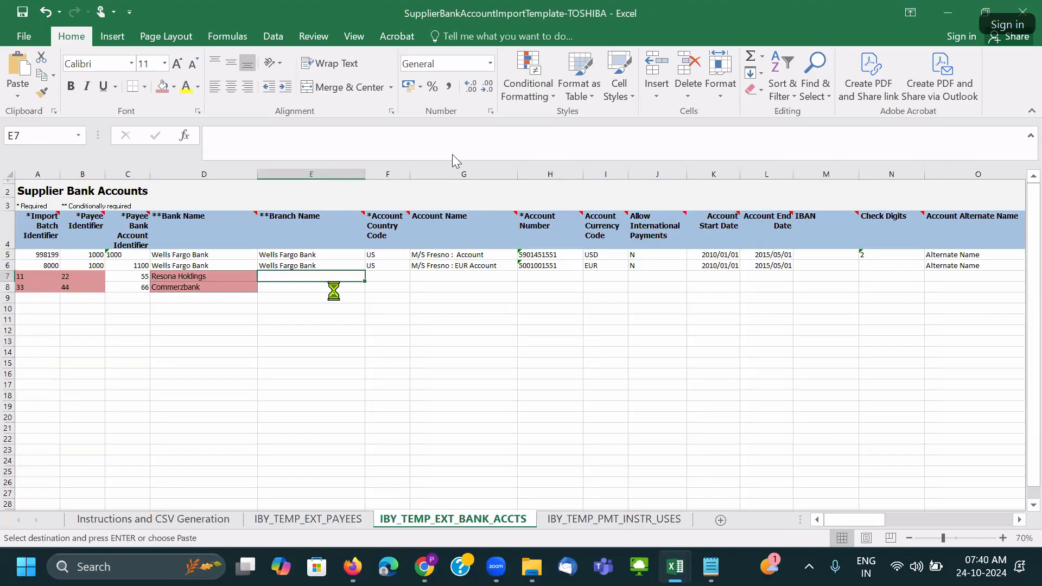
{"action": "key", "text": "ctrl+v"}
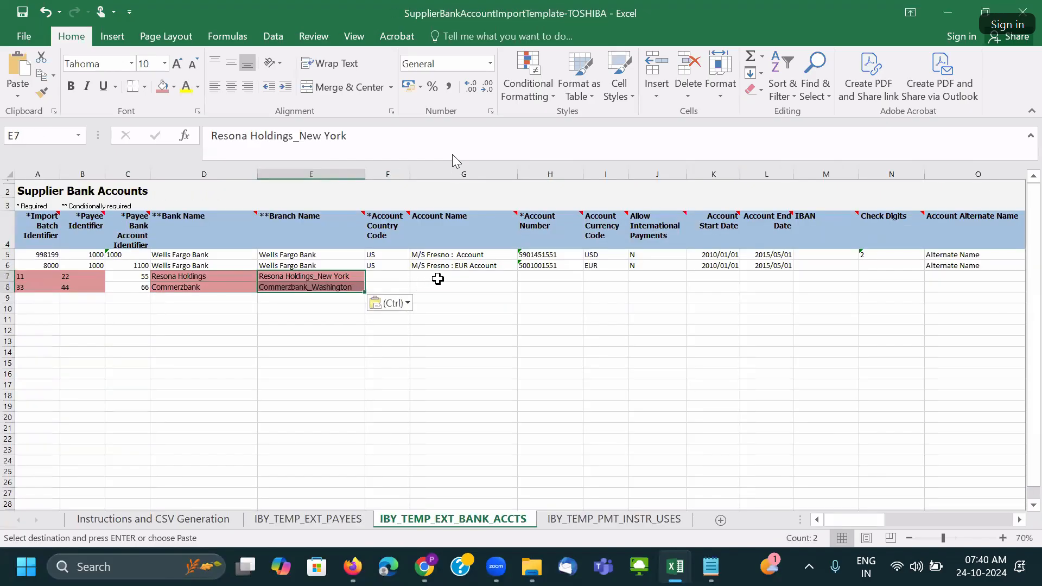
{"action": "left_click", "coordinate": [439, 278]}
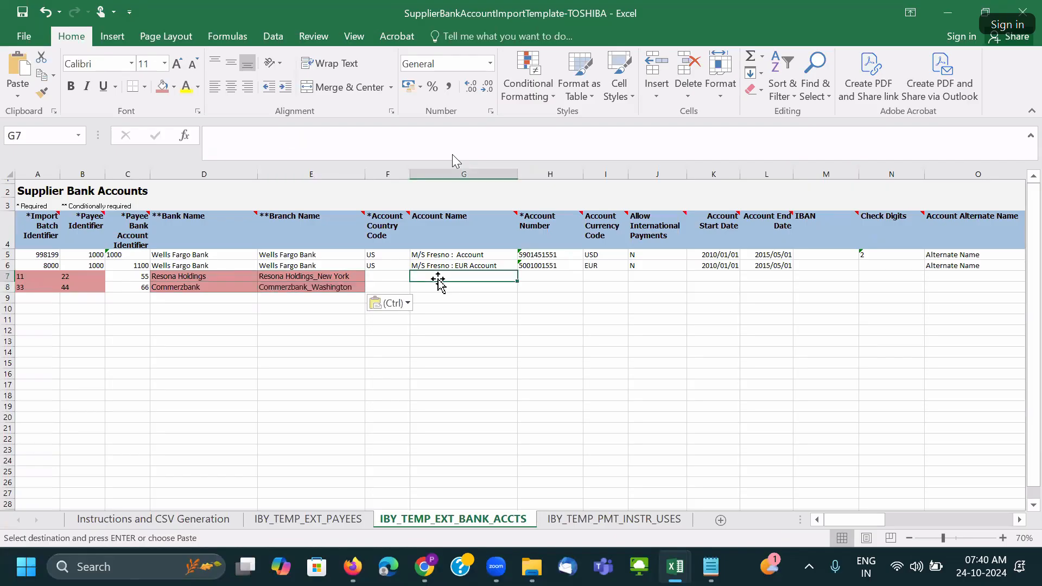
Copy country code US from F6 into F7 and F8.
{"action": "left_click", "coordinate": [389, 266]}
{"action": "key", "text": "ctrl+c"}
{"action": "left_click", "coordinate": [389, 276]}
{"action": "key", "text": "ctrl+v"}
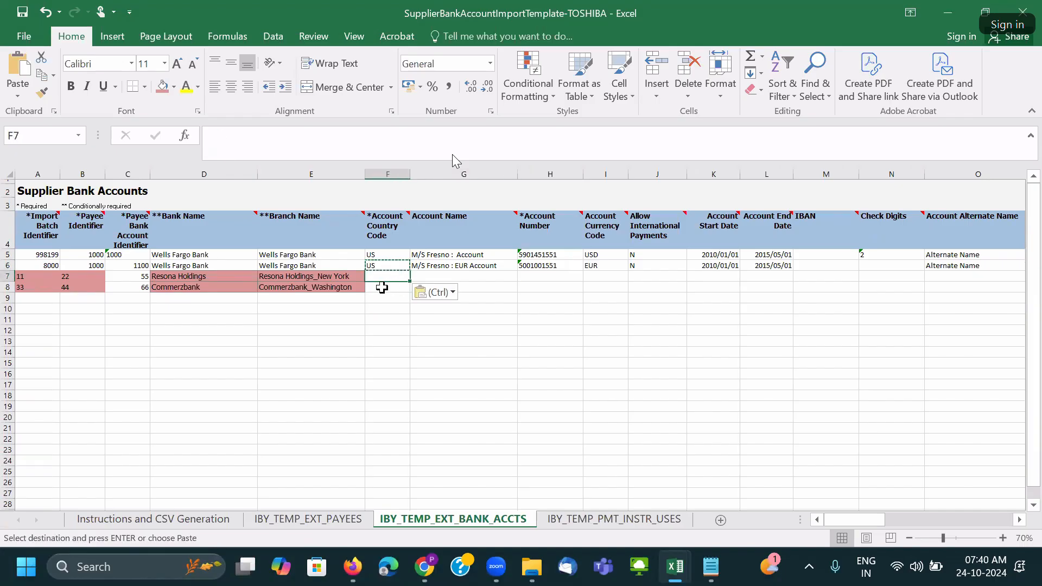
{"action": "left_click", "coordinate": [391, 285]}
{"action": "key", "text": "ctrl+v"}
{"action": "left_click", "coordinate": [492, 277]}
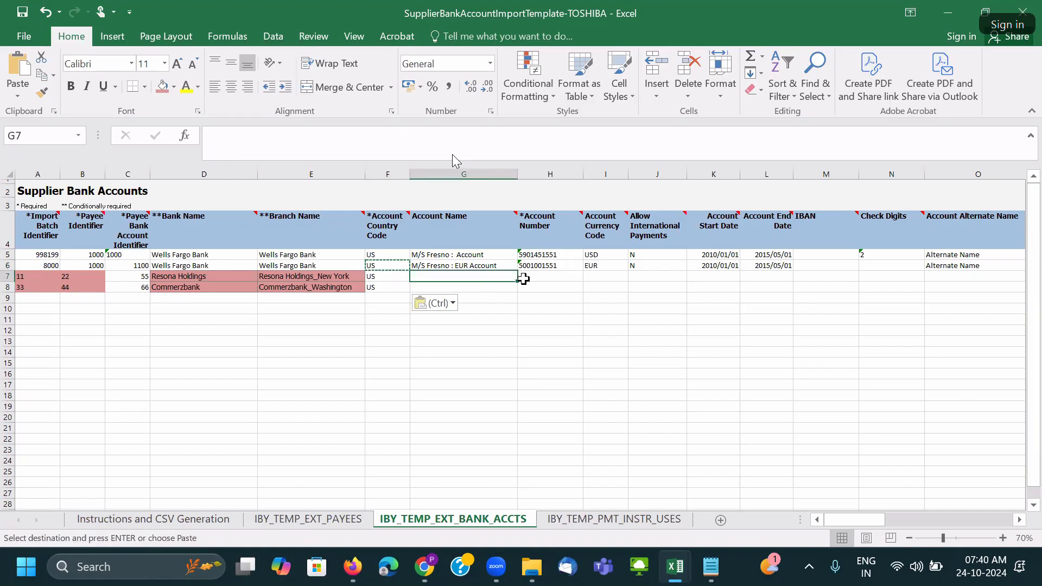
{"action": "key", "text": "alt+Tab"}
{"action": "key", "text": "alt+Tab"}
{"action": "key", "text": "alt+Tab"}
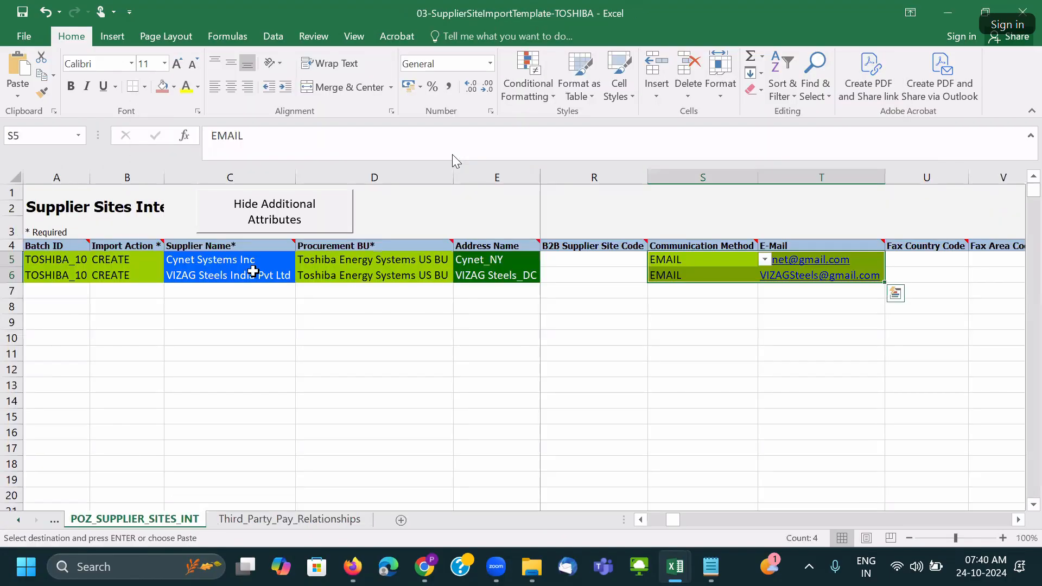
Paste the Cynet Systems and VIZAG Steels supplier names as account names in G7:G8.
{"action": "left_click_drag", "start_coordinate": [253, 262], "coordinate": [252, 275]}
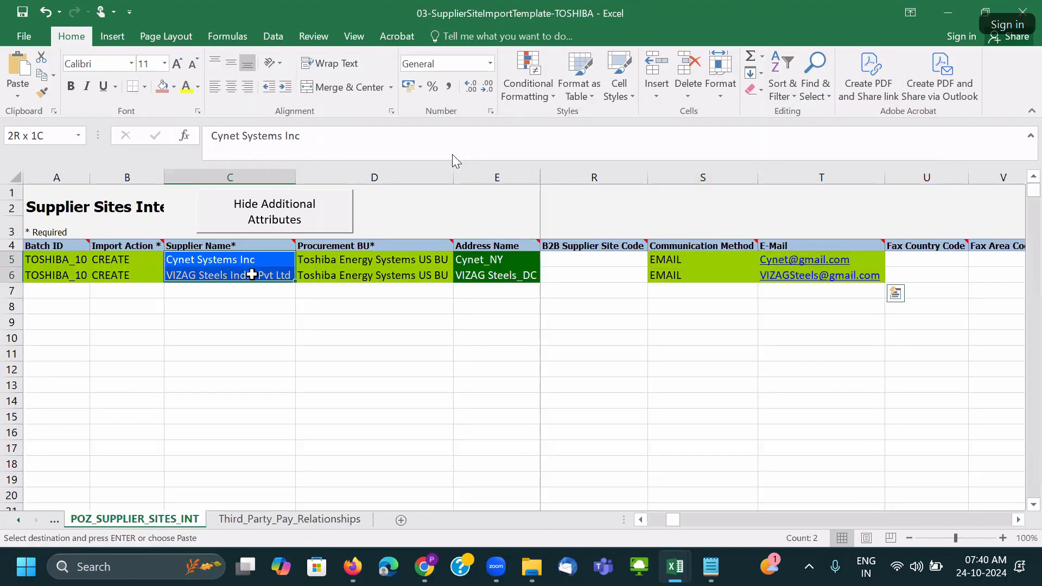
{"action": "key", "text": "ctrl+c"}
{"action": "key", "text": "alt+Tab"}
{"action": "key", "text": "ctrl+v"}
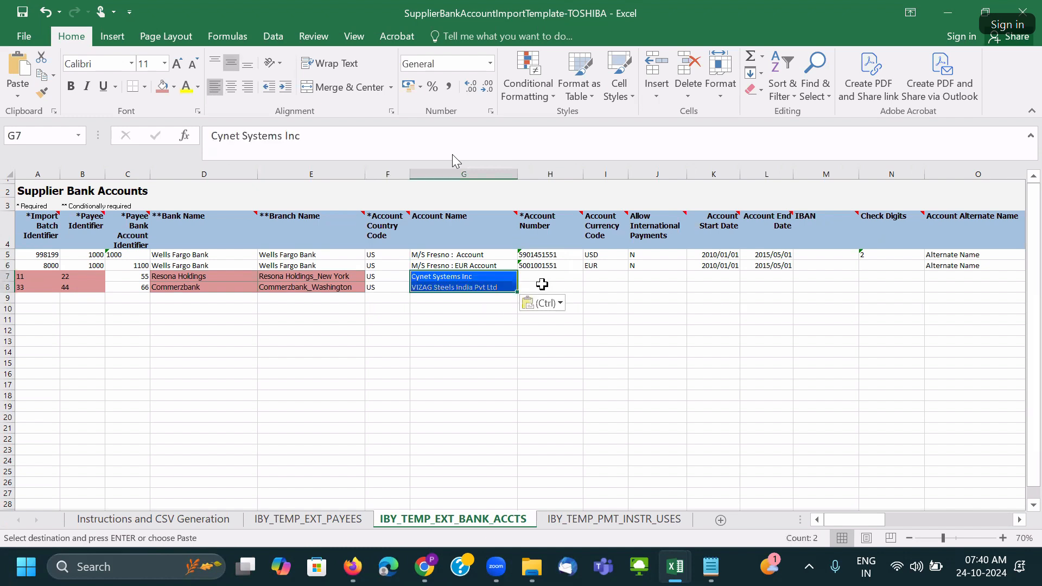
{"action": "left_click", "coordinate": [542, 277]}
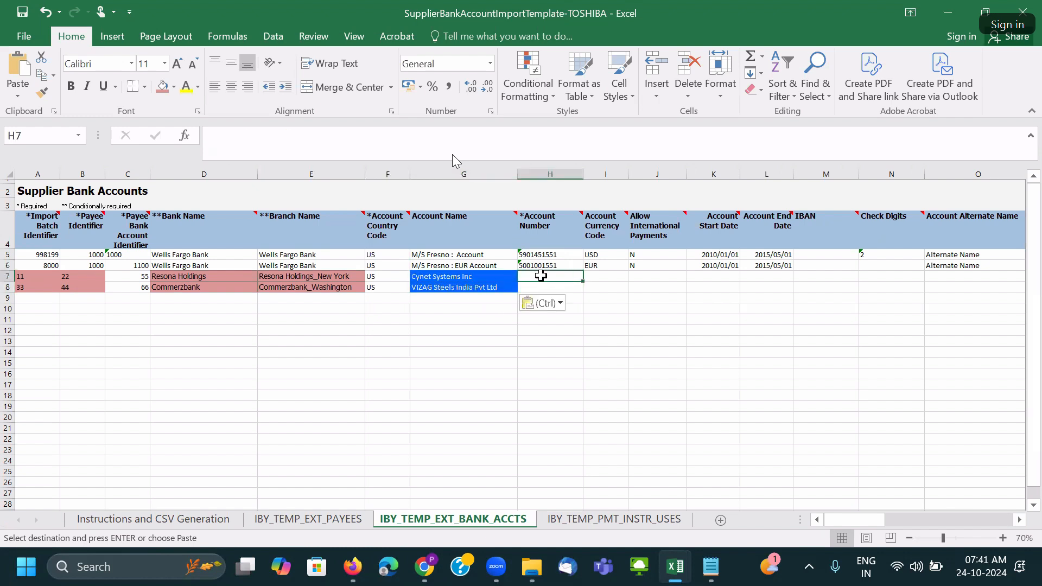
Paste the sample account numbers into H7:H8 and edit them for each supplier.
{"action": "left_click_drag", "start_coordinate": [544, 255], "coordinate": [540, 265]}
{"action": "key", "text": "ctrl+c"}
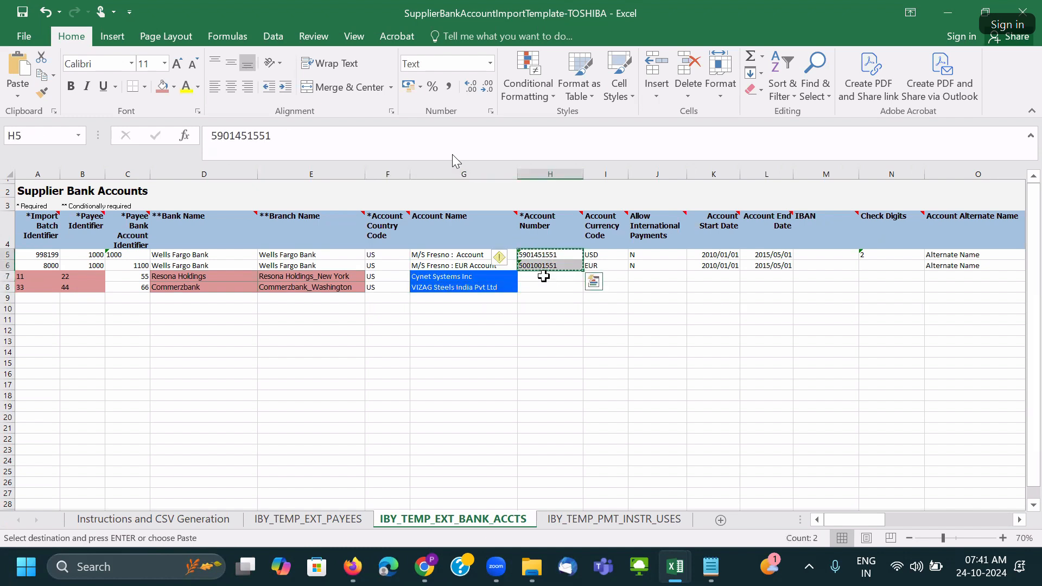
{"action": "left_click", "coordinate": [566, 280]}
{"action": "key", "text": "ctrl+v"}
{"action": "double_click", "coordinate": [566, 275]}
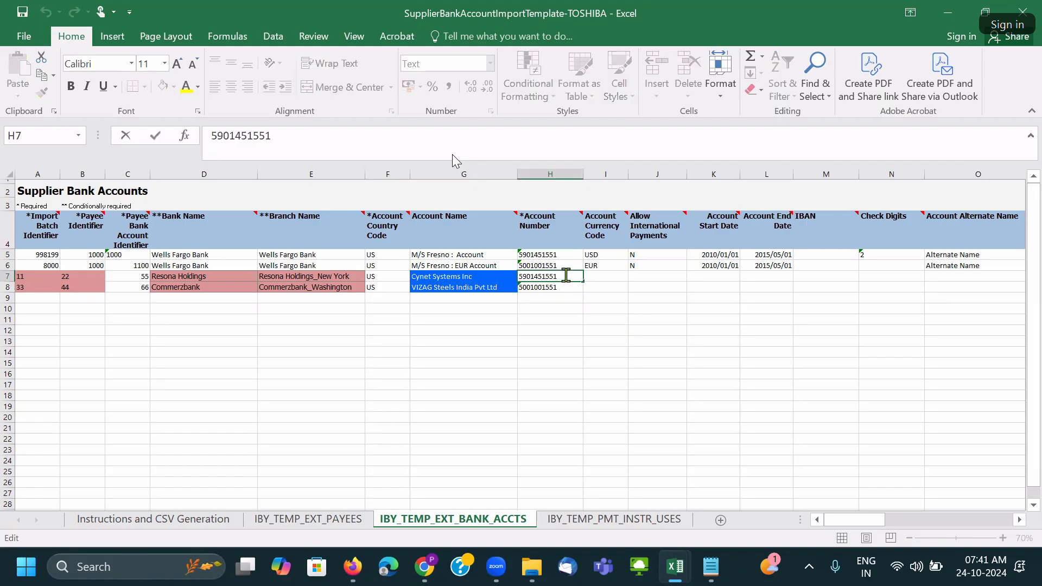
{"action": "double_click", "coordinate": [564, 286]}
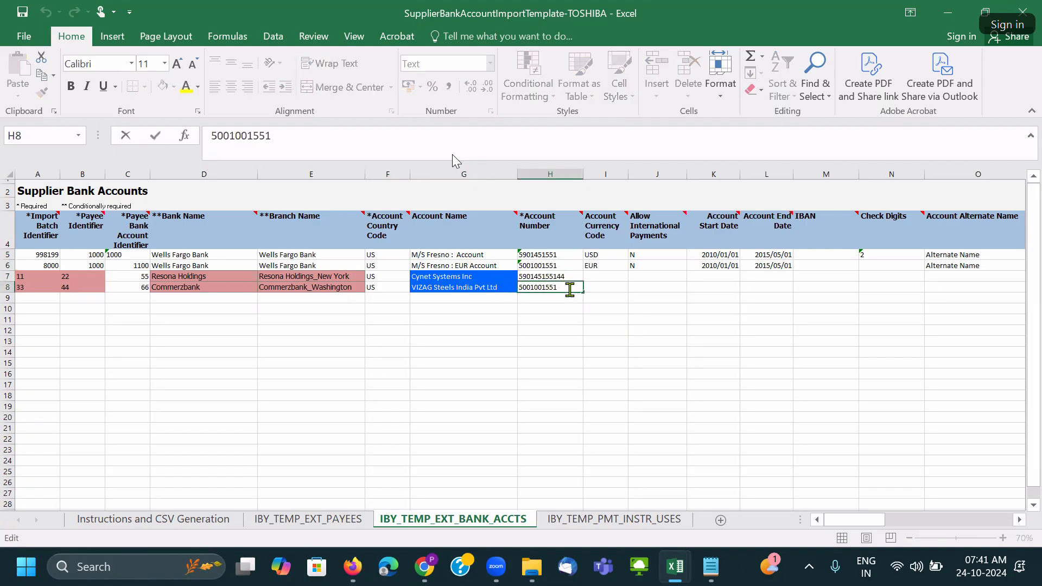
{"action": "left_click", "coordinate": [602, 284]}
Set currency USD in I7 and I8.
{"action": "left_click_drag", "start_coordinate": [597, 255], "coordinate": [598, 266]}
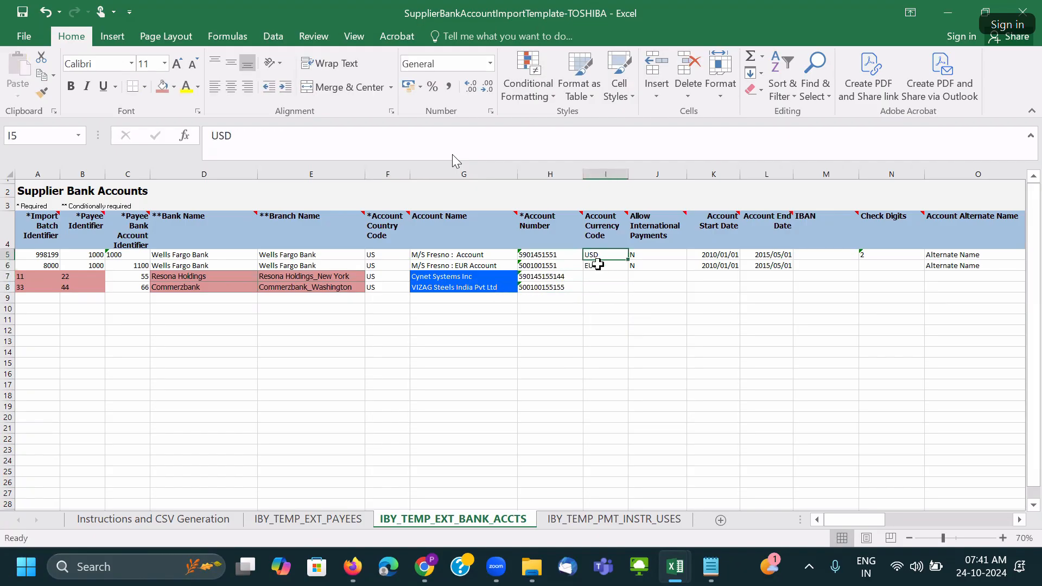
{"action": "key", "text": "ctrl+c"}
{"action": "left_click", "coordinate": [599, 275]}
{"action": "key", "text": "ctrl+v"}
{"action": "left_click", "coordinate": [602, 286]}
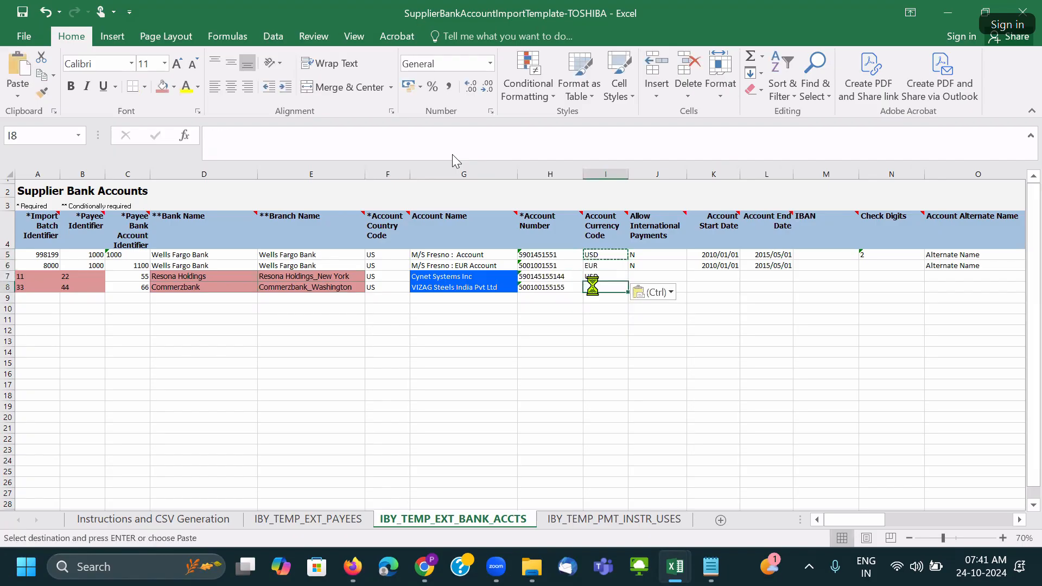
{"action": "key", "text": "ctrl+v"}
Set international payments to Y for both rows in J7:J8.
{"action": "left_click", "coordinate": [661, 274]}
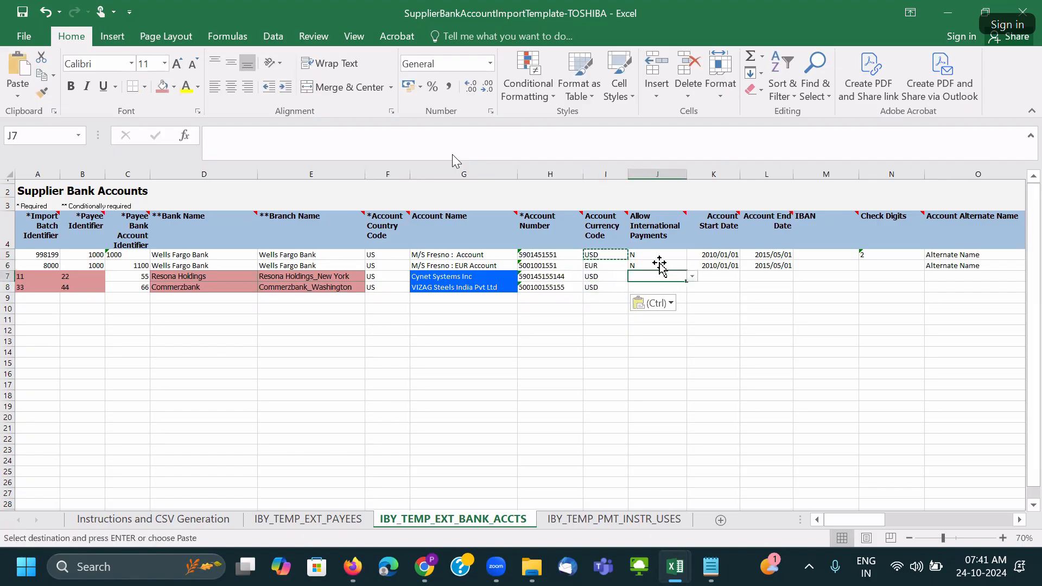
{"action": "left_click", "coordinate": [692, 276]}
{"action": "left_click", "coordinate": [674, 291]}
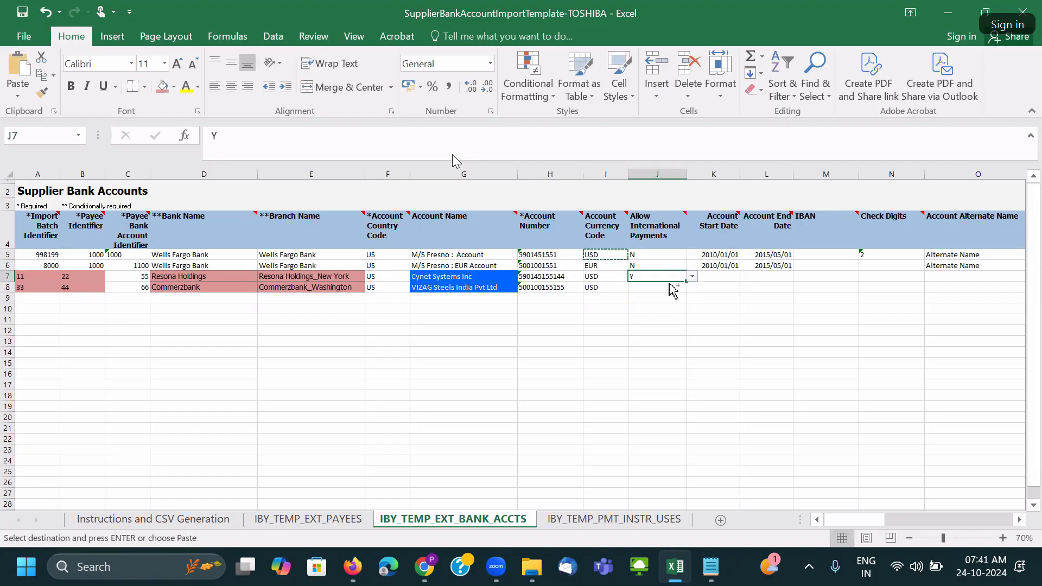
{"action": "left_click", "coordinate": [655, 288]}
{"action": "key", "text": "ctrl+v"}
Paste start date 2010/01/01 into K7:K8.
{"action": "left_click", "coordinate": [716, 288]}
{"action": "left_click", "coordinate": [716, 269]}
{"action": "left_click_drag", "start_coordinate": [707, 268], "coordinate": [709, 253]}
{"action": "key", "text": "ctrl+c"}
{"action": "left_click", "coordinate": [715, 278]}
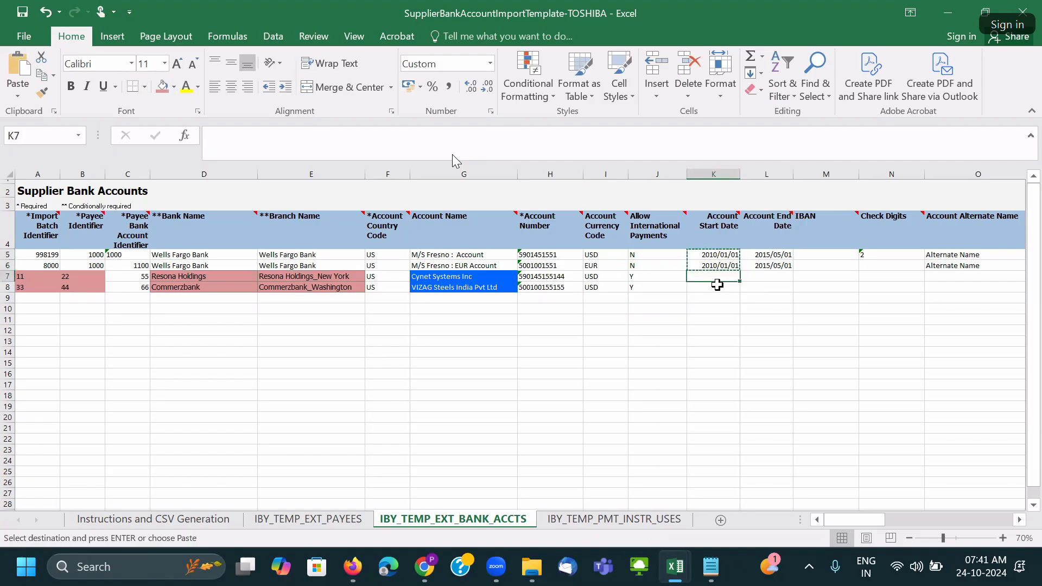
{"action": "key", "text": "ctrl+v"}
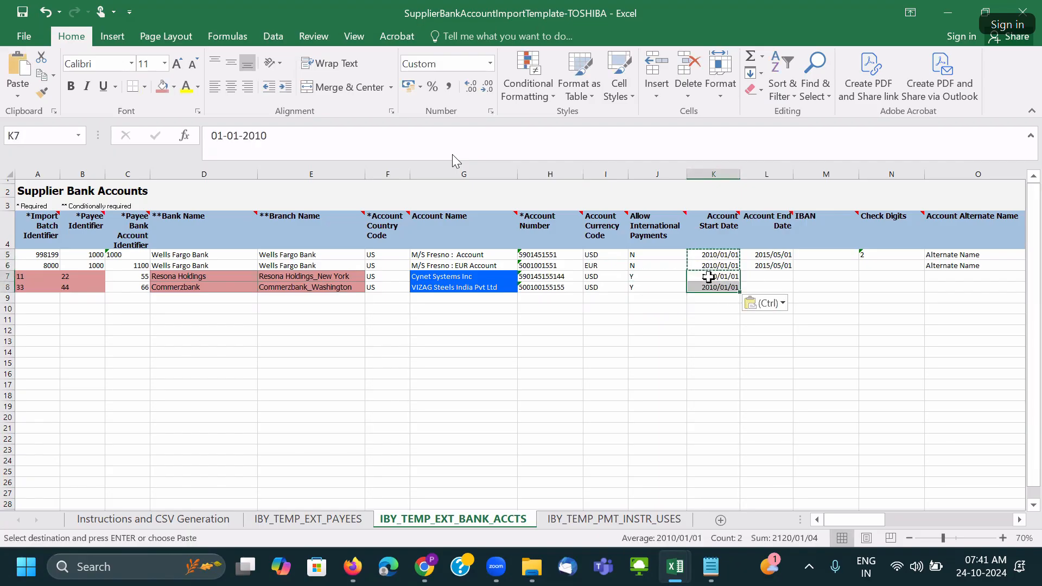
{"action": "left_click", "coordinate": [771, 275]}
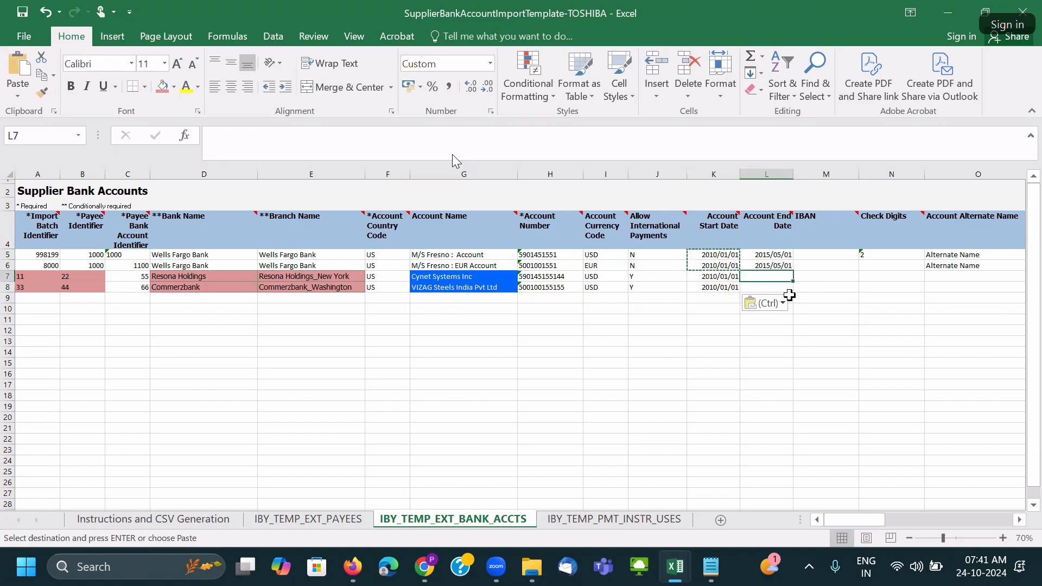
{"action": "key", "text": "Right"}
{"action": "key", "text": "Right"}
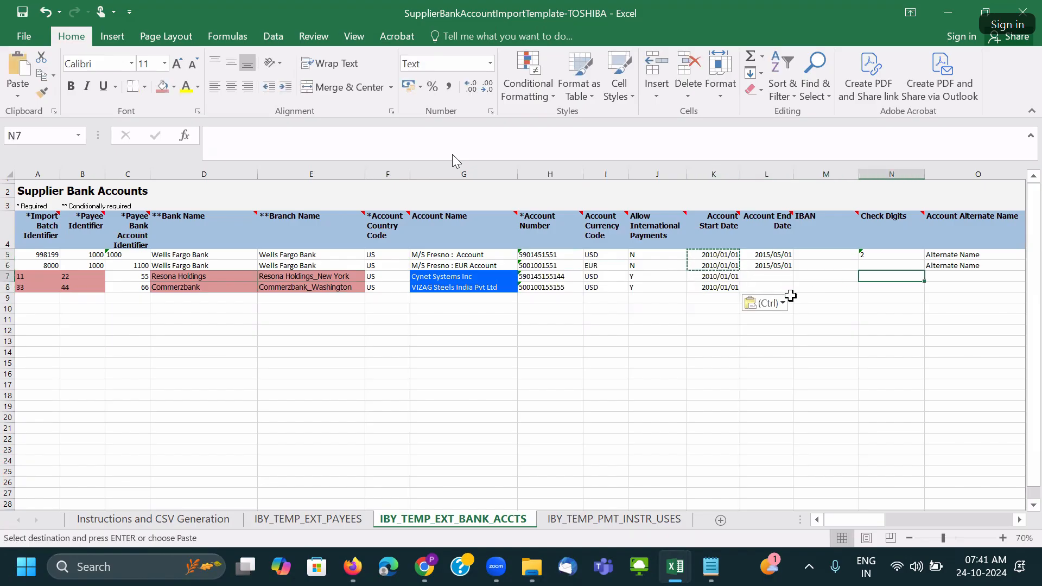
Paste the two account names into Account Alternate Name, O7:O8.
{"action": "key", "text": "Right"}
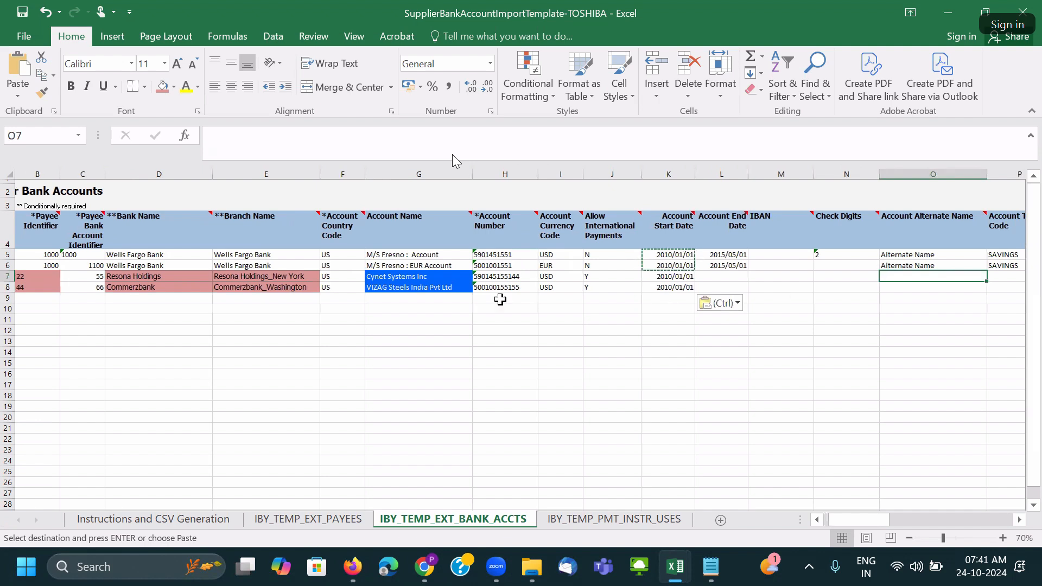
{"action": "left_click_drag", "start_coordinate": [438, 279], "coordinate": [437, 287]}
{"action": "key", "text": "ctrl+c"}
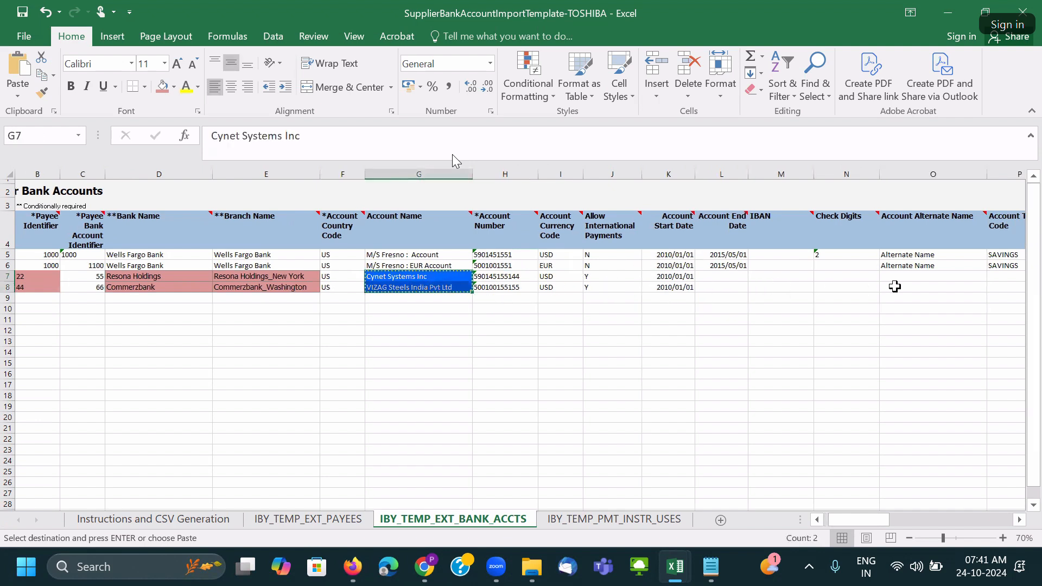
{"action": "left_click", "coordinate": [899, 279]}
{"action": "key", "text": "ctrl+v"}
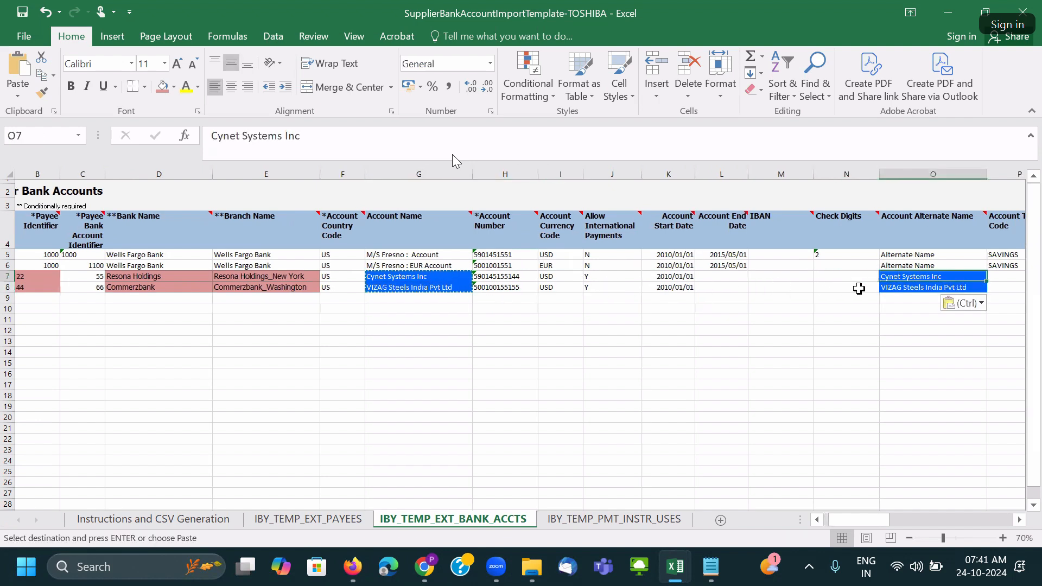
Clear the SAVINGS account type from P7:P8, leaving Account Type Code blank.
{"action": "scroll", "coordinate": [838, 287], "scroll_direction": "right", "scroll_amount": 2}
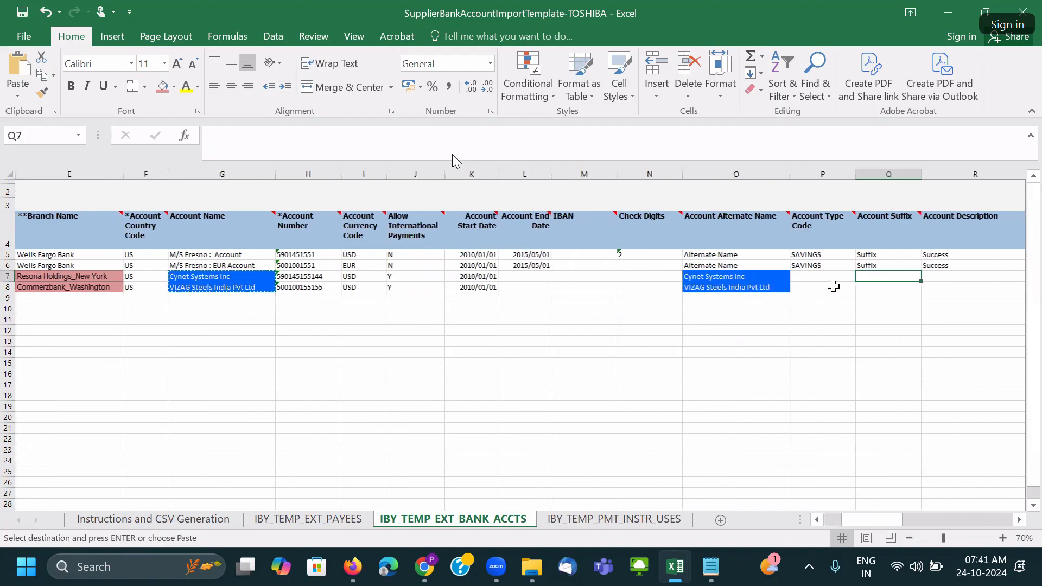
{"action": "left_click", "coordinate": [813, 263]}
{"action": "key", "text": "ctrl+c"}
{"action": "left_click", "coordinate": [824, 277]}
{"action": "key", "text": "ctrl+v"}
{"action": "left_click", "coordinate": [817, 288]}
{"action": "key", "text": "ctrl+v"}
{"action": "left_click", "coordinate": [865, 278]}
{"action": "left_click_drag", "start_coordinate": [827, 279], "coordinate": [831, 291]}
{"action": "key", "text": "Delete"}
{"action": "key", "text": "Tab"}
{"action": "key", "text": "Tab"}
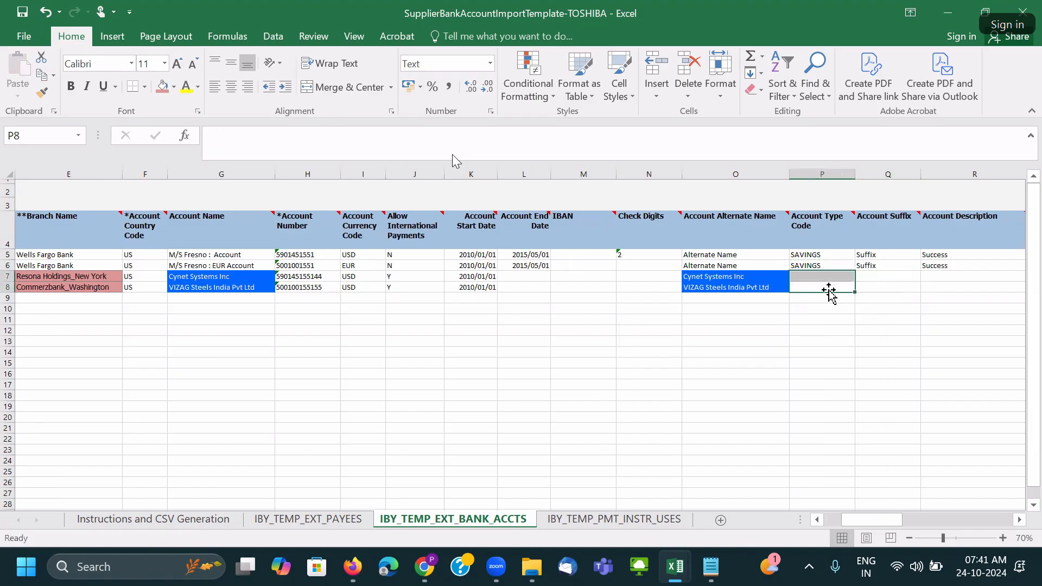
{"action": "left_click", "coordinate": [874, 289]}
{"action": "key", "text": "Tab"}
{"action": "key", "text": "Tab"}
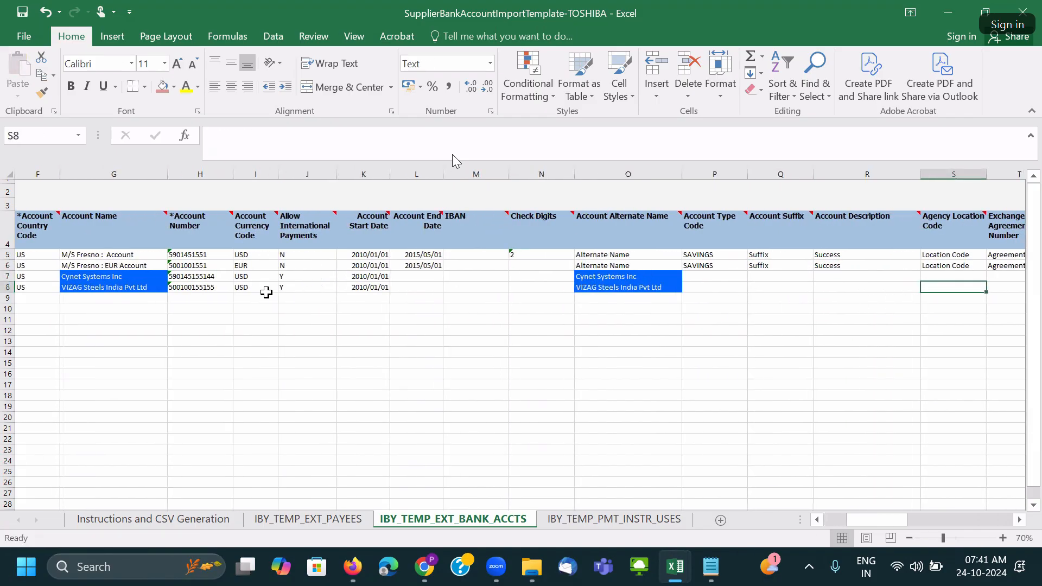
Paste the account names from G7:G8 into Account Description and review the remaining columns.
{"action": "left_click_drag", "start_coordinate": [108, 282], "coordinate": [108, 286]}
{"action": "key", "text": "ctrl+c"}
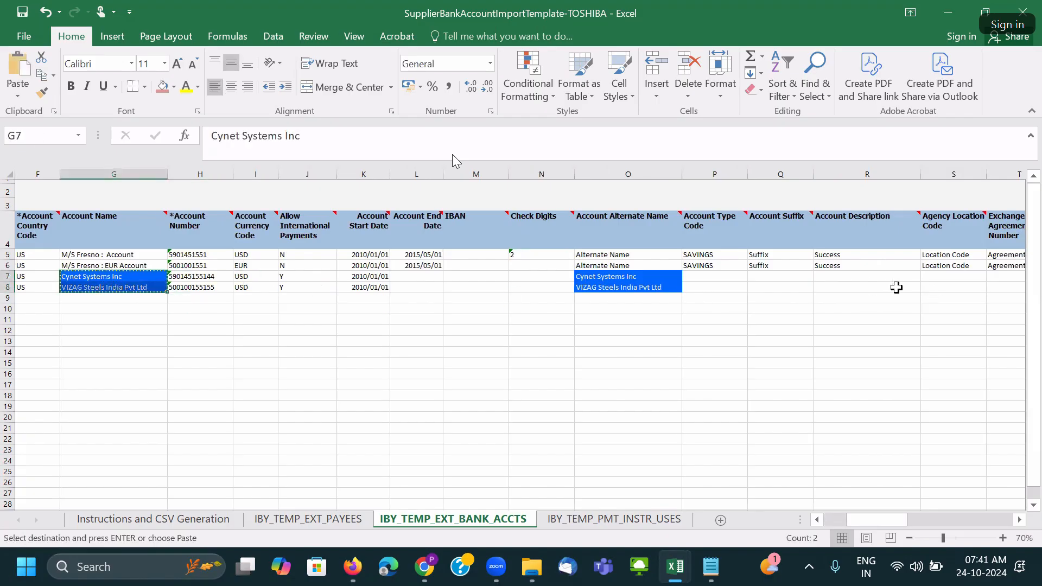
{"action": "left_click", "coordinate": [858, 276]}
{"action": "key", "text": "ctrl+v"}
{"action": "key", "text": "Right"}
{"action": "key", "text": "Right"}
{"action": "key", "text": "Right"}
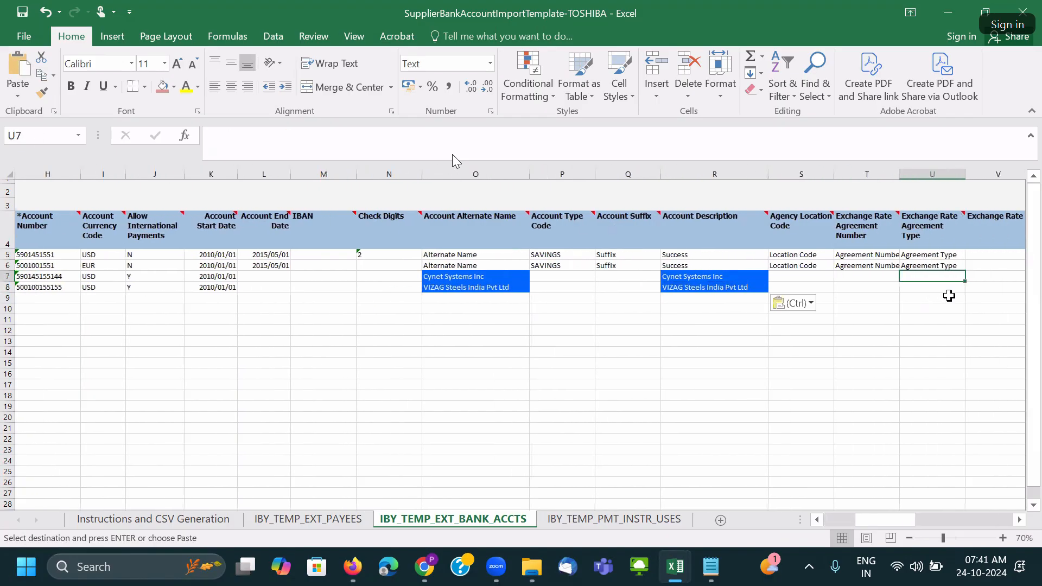
{"action": "key", "text": "Right"}
{"action": "key", "text": "Right"}
{"action": "key", "text": "Right"}
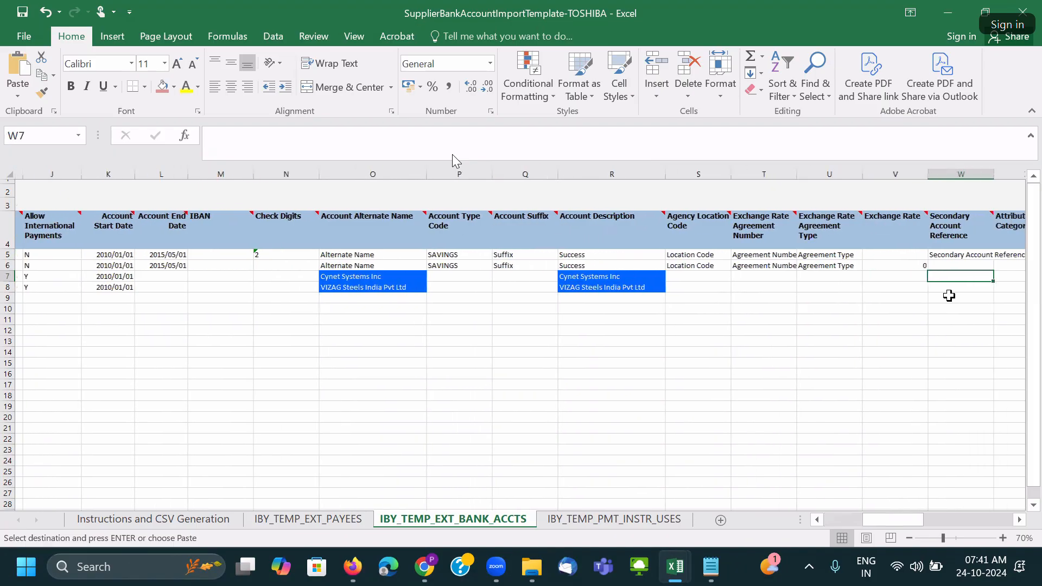
{"action": "key", "text": "Right"}
{"action": "key", "text": "Right"}
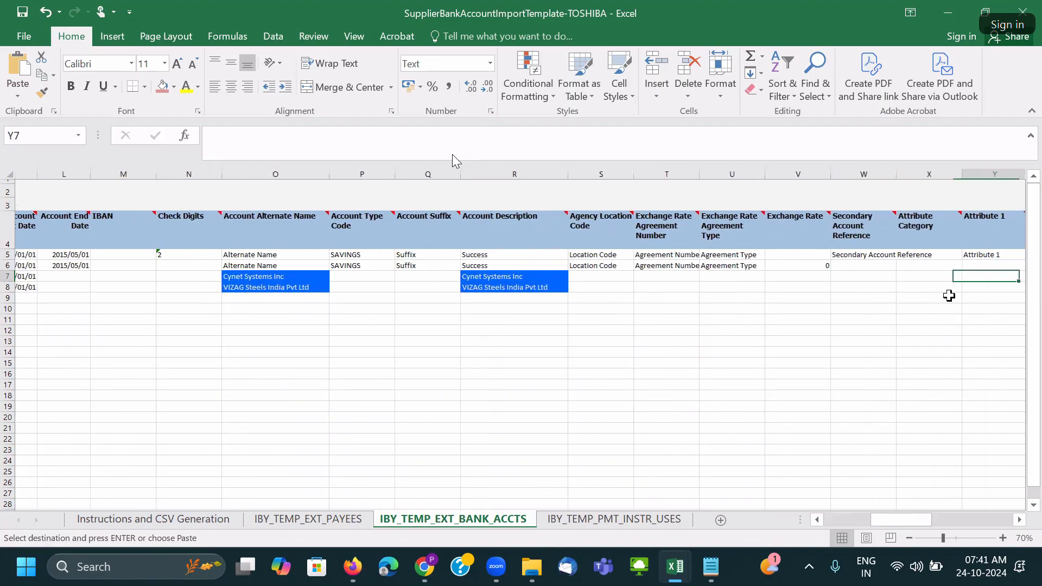
Delete sample rows 5 and 6 (Wells Fargo) from the IBY_TEMP_EXT_BANK_ACCTS sheet.
{"action": "key", "text": "Right"}
{"action": "key", "text": "Right"}
{"action": "key", "text": "Right"}
{"action": "key", "text": "Right"}
{"action": "key", "text": "Right"}
{"action": "key", "text": "Right"}
{"action": "key", "text": "Right"}
{"action": "key", "text": "Right"}
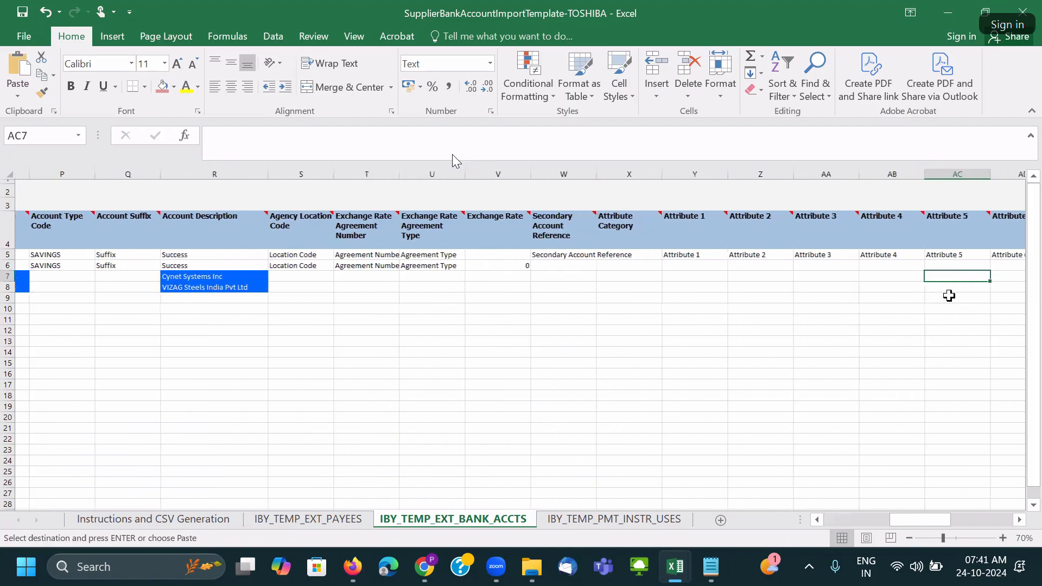
{"action": "key", "text": "Right"}
{"action": "key", "text": "Right"}
{"action": "key", "text": "Right"}
{"action": "key", "text": "Right"}
{"action": "key", "text": "Right"}
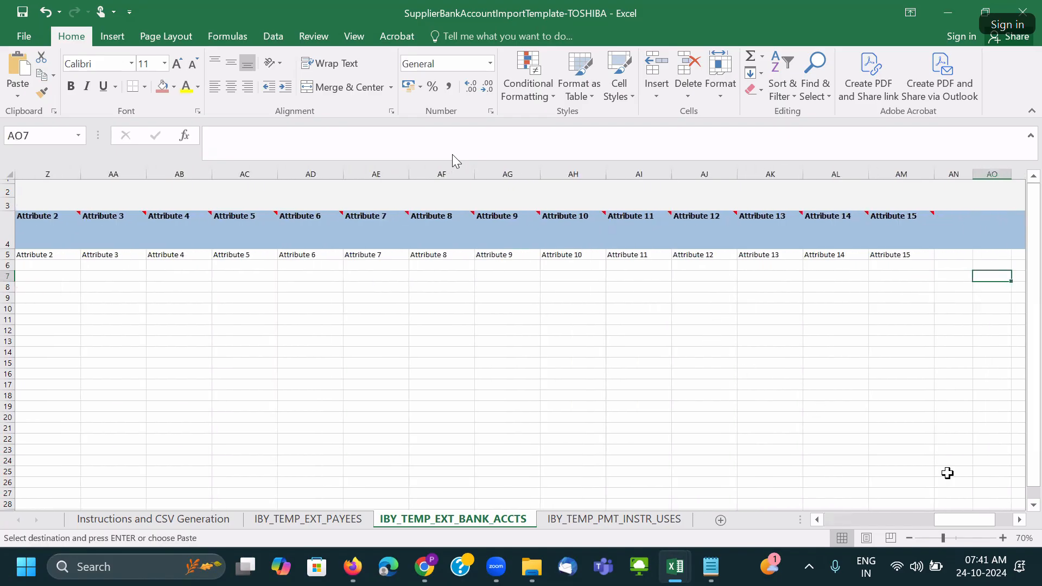
{"action": "left_click_drag", "start_coordinate": [965, 519], "coordinate": [688, 537]}
{"action": "left_click", "coordinate": [92, 297]}
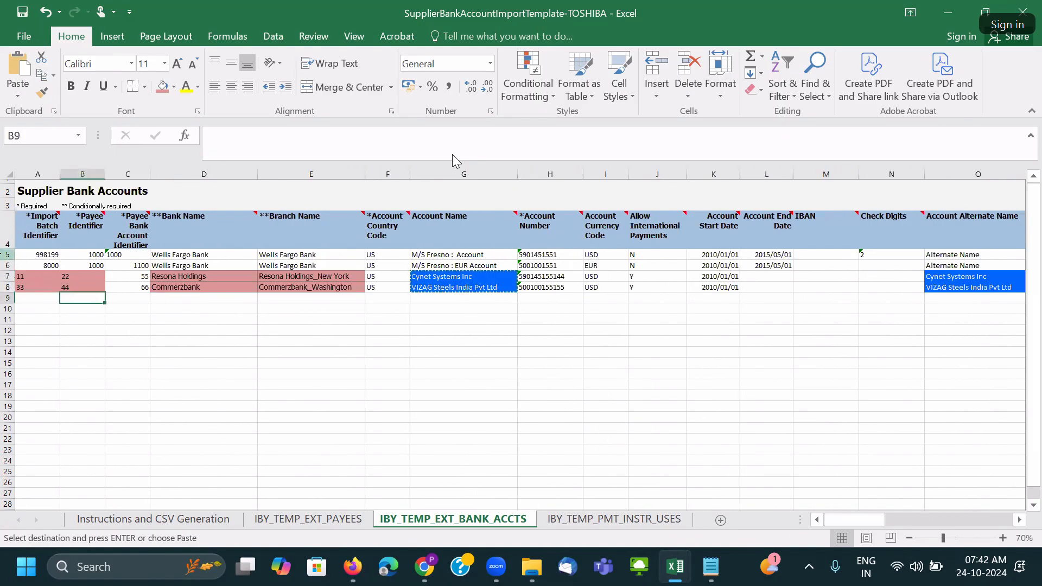
{"action": "left_click_drag", "start_coordinate": [2, 253], "coordinate": [6, 265]}
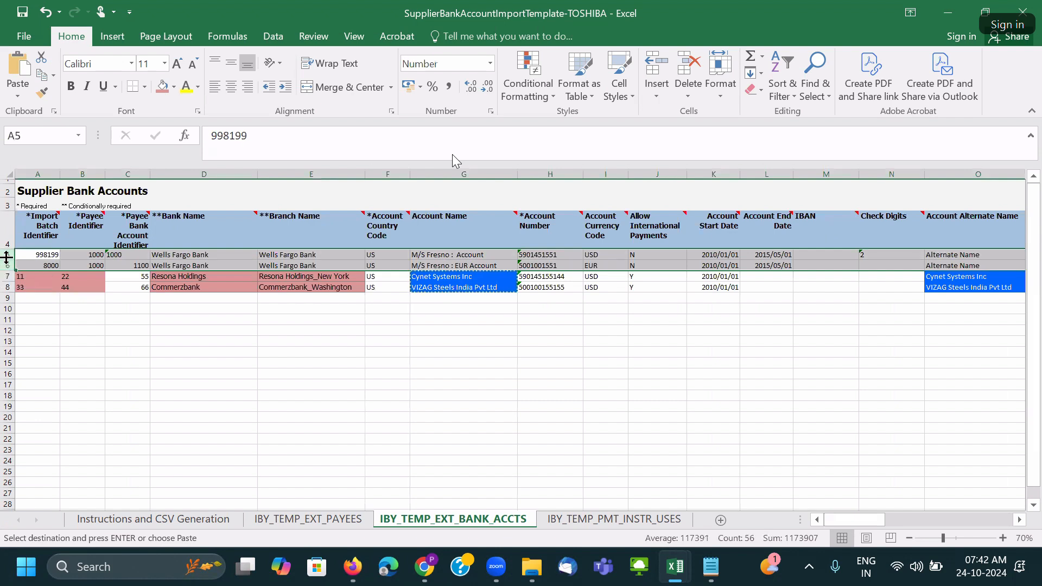
{"action": "left_click", "coordinate": [250, 287]}
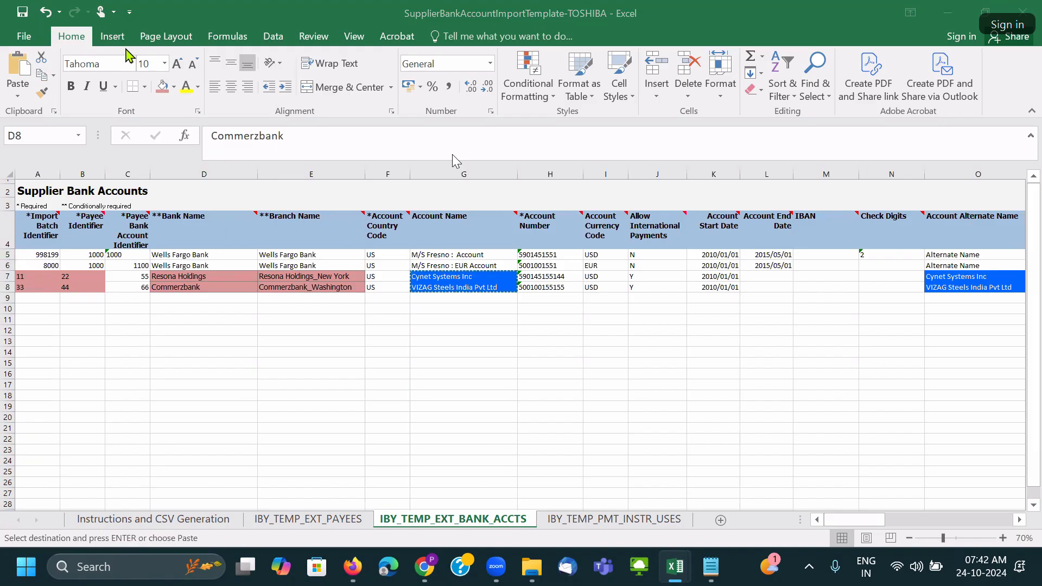
{"action": "left_click_drag", "start_coordinate": [7, 255], "coordinate": [7, 264]}
{"action": "right_click", "coordinate": [7, 263]}
{"action": "left_click", "coordinate": [61, 402]}
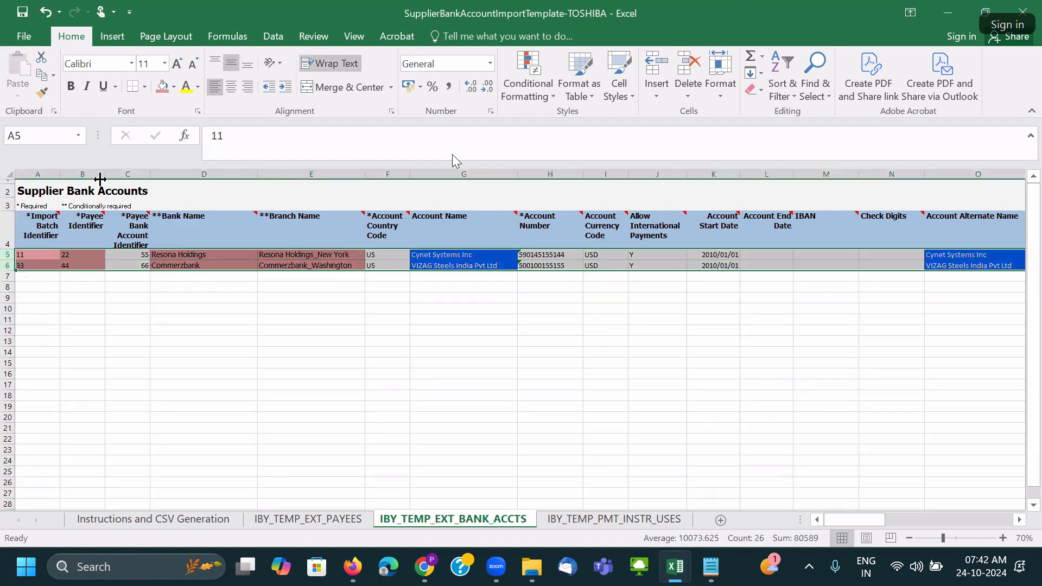
Left-align the rows and shade F5:F6 and H5:K6 pink.
{"action": "left_click", "coordinate": [215, 87]}
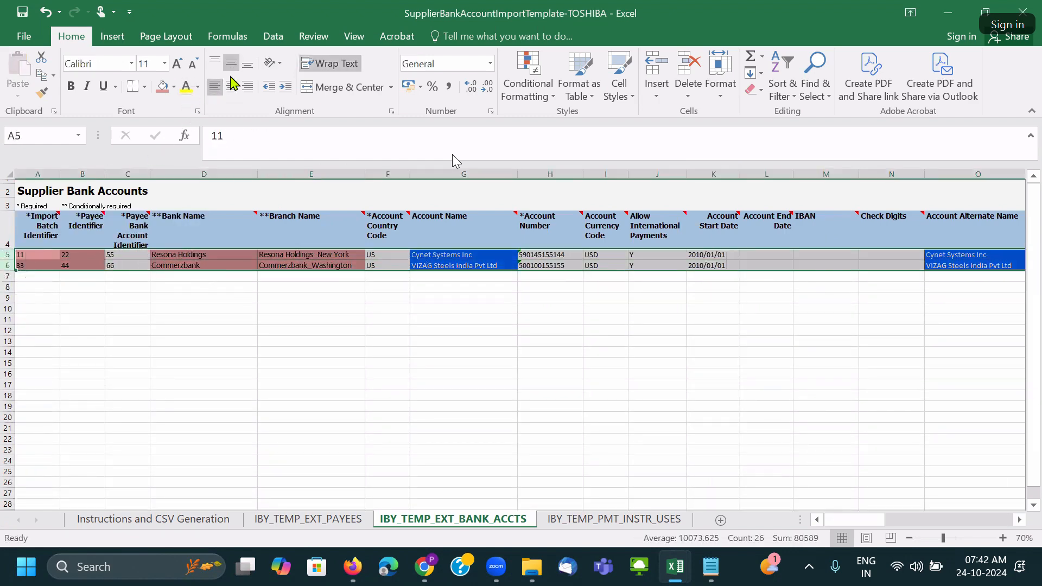
{"action": "left_click", "coordinate": [386, 268]}
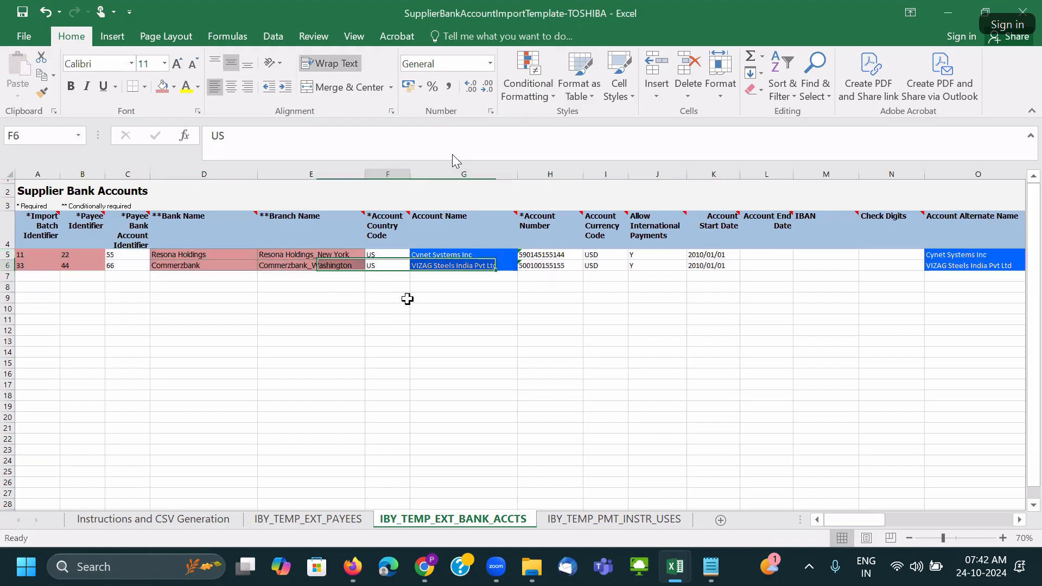
{"action": "scroll", "coordinate": [413, 298], "scroll_direction": "up", "scroll_amount": 1}
{"action": "left_click_drag", "start_coordinate": [364, 274], "coordinate": [365, 287]}
{"action": "left_click", "coordinate": [163, 86]}
{"action": "left_click_drag", "start_coordinate": [540, 275], "coordinate": [760, 288]}
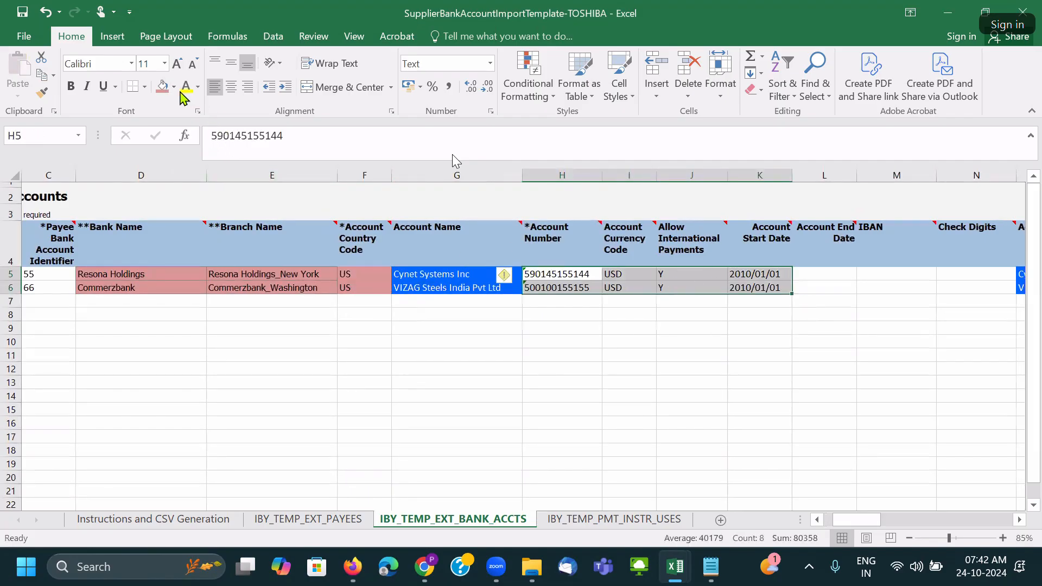
{"action": "left_click", "coordinate": [163, 87]}
Review row 5's remaining columns and save the workbook, accepting the personal information warning.
{"action": "left_click", "coordinate": [817, 280]}
{"action": "key", "text": "Right"}
{"action": "key", "text": "Right"}
{"action": "key", "text": "Right"}
{"action": "key", "text": "Right"}
{"action": "key", "text": "Right"}
{"action": "key", "text": "Right"}
{"action": "key", "text": "Right"}
{"action": "key", "text": "Right"}
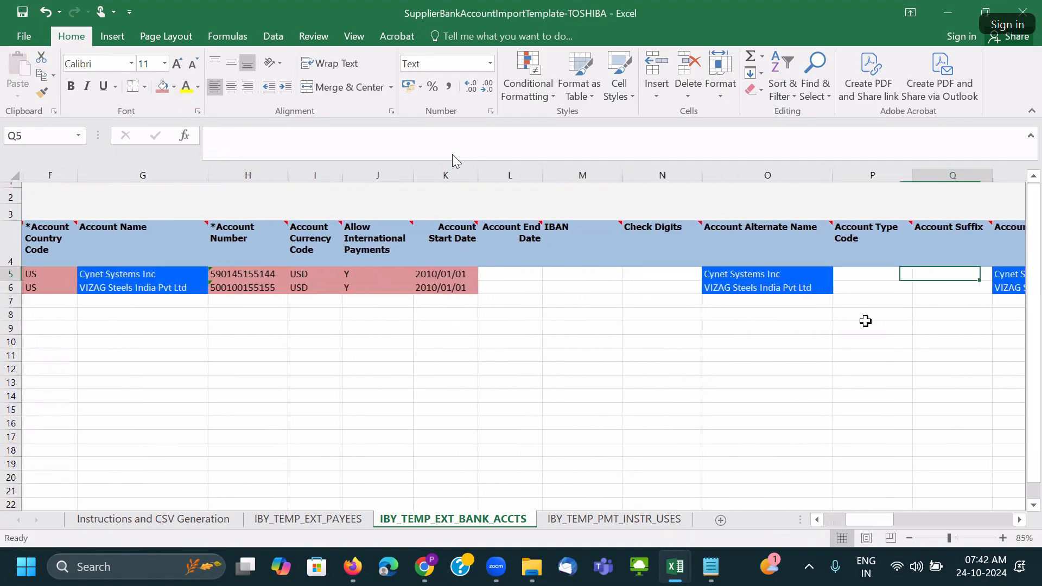
{"action": "key", "text": "Right"}
{"action": "key", "text": "Right"}
{"action": "key", "text": "Right"}
{"action": "key", "text": "Right"}
{"action": "key", "text": "Right"}
{"action": "key", "text": "Right"}
{"action": "key", "text": "Right"}
{"action": "key", "text": "Right"}
{"action": "key", "text": "Right"}
{"action": "key", "text": "Right"}
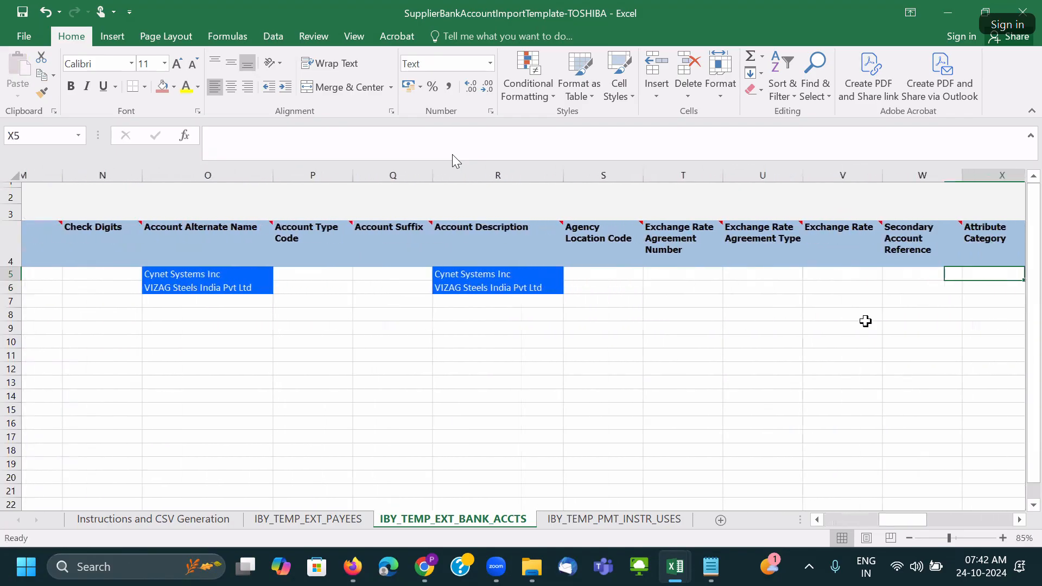
{"action": "key", "text": "Right"}
{"action": "key", "text": "Right"}
{"action": "key", "text": "Right"}
{"action": "key", "text": "Right"}
{"action": "key", "text": "Right"}
{"action": "key", "text": "Right"}
{"action": "key", "text": "Right"}
{"action": "key", "text": "Right"}
{"action": "key", "text": "Right"}
{"action": "key", "text": "Right"}
{"action": "key", "text": "Right"}
{"action": "key", "text": "Right"}
{"action": "key", "text": "Right"}
{"action": "key", "text": "Right"}
{"action": "key", "text": "Right"}
{"action": "key", "text": "Right"}
{"action": "key", "text": "Right"}
{"action": "key", "text": "Right"}
{"action": "key", "text": "Right"}
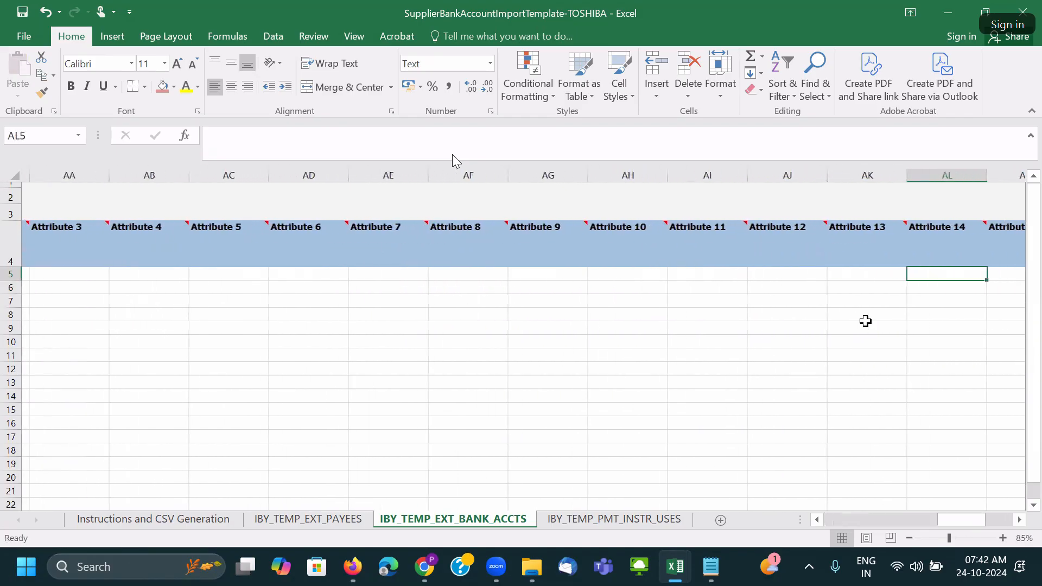
{"action": "key", "text": "ctrl+Home"}
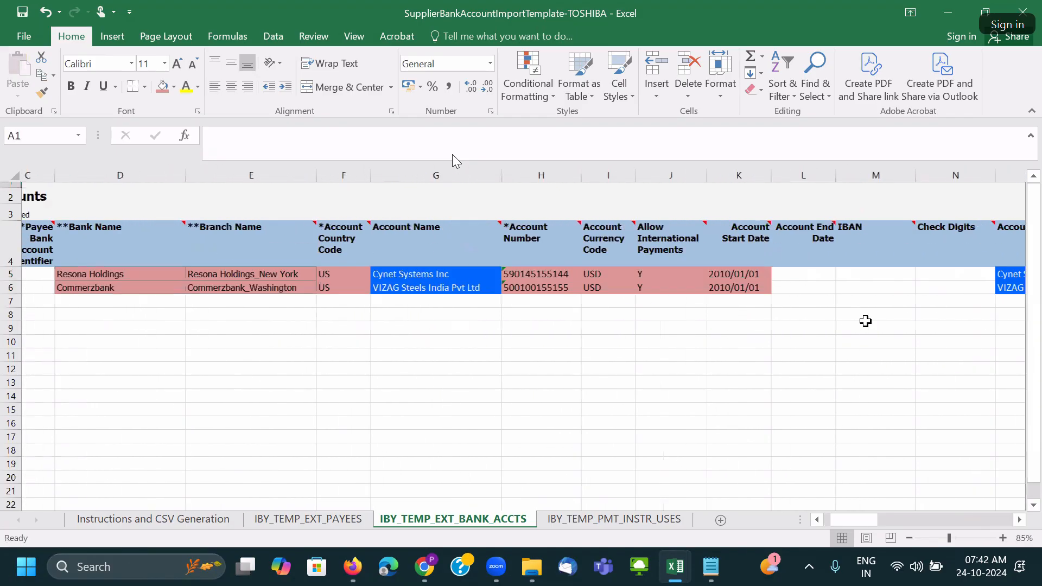
{"action": "key", "text": "ctrl+s"}
{"action": "left_click", "coordinate": [497, 326]}
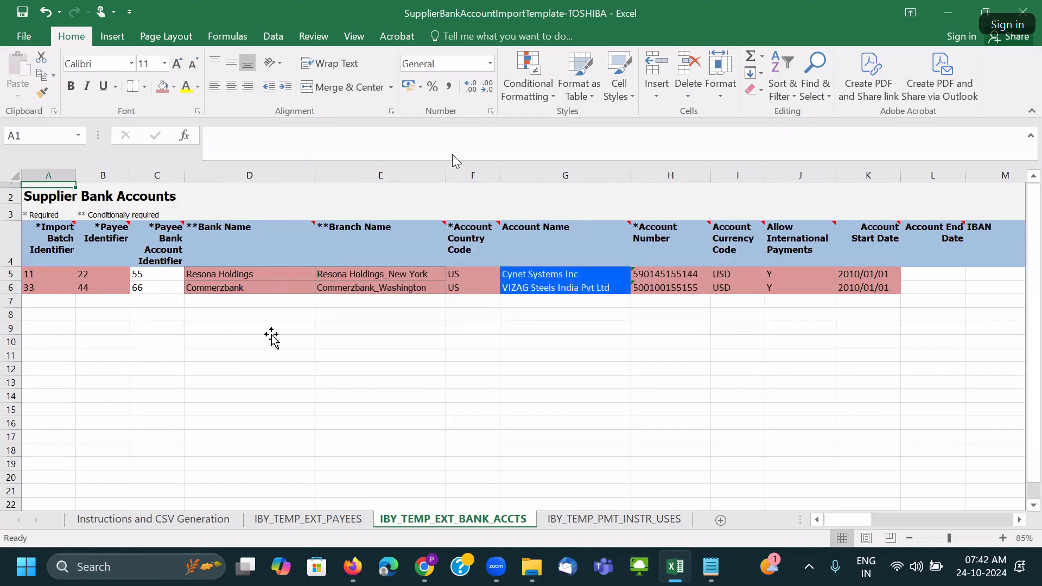
Verify identifiers 11, 22, 33, 55 and 66 in rows 5–6.
{"action": "left_click", "coordinate": [260, 330]}
{"action": "left_click", "coordinate": [161, 278]}
{"action": "left_click", "coordinate": [158, 289]}
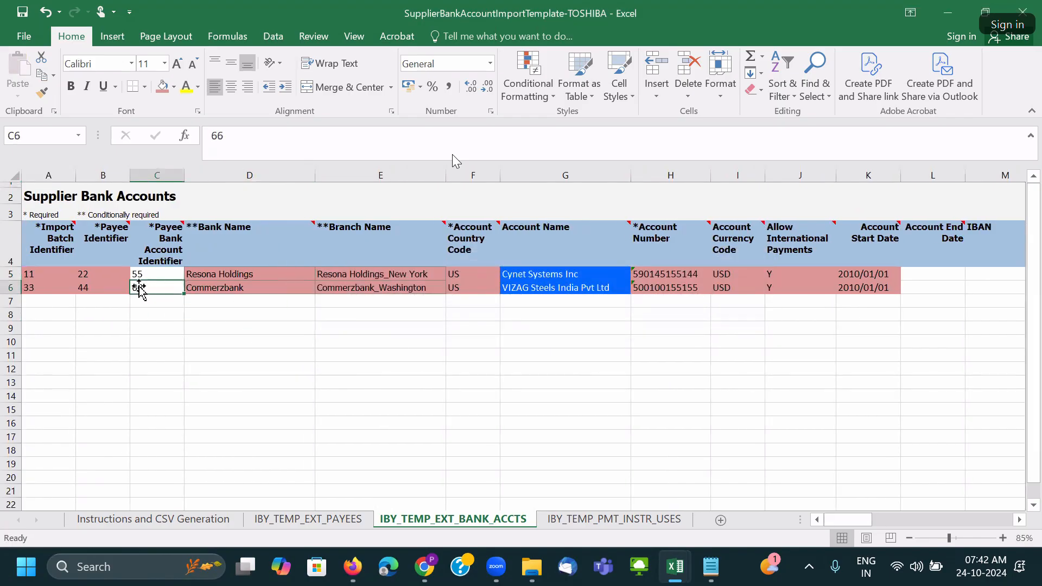
{"action": "mouse_move", "coordinate": [85, 250]}
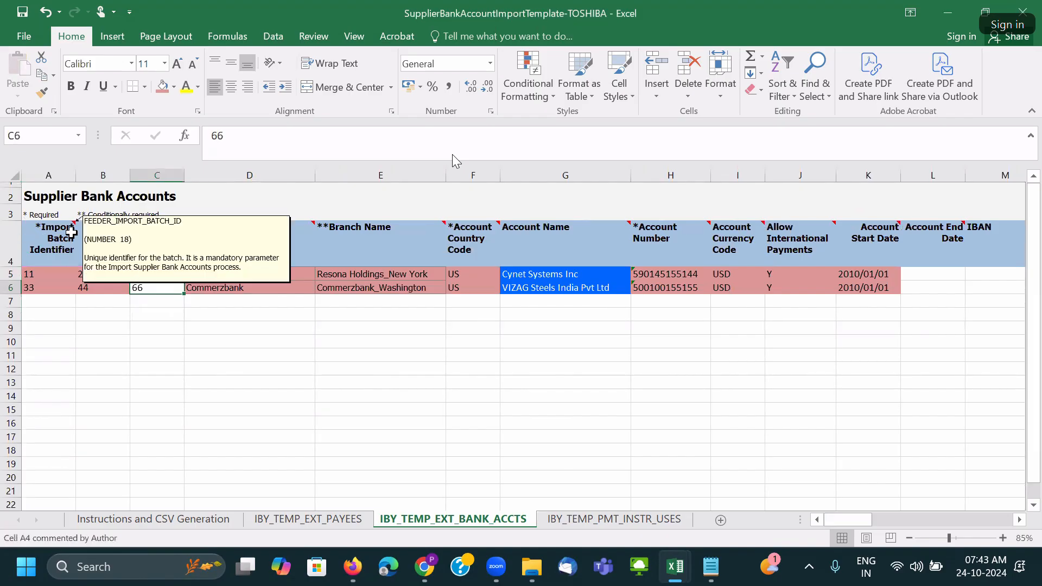
{"action": "left_click", "coordinate": [54, 273]}
{"action": "left_click", "coordinate": [92, 273]}
{"action": "left_click", "coordinate": [69, 288]}
{"action": "left_click", "coordinate": [142, 276]}
{"action": "left_click", "coordinate": [141, 288]}
Save the workbook again and switch to the IBY_TEMP_PMT_INSTR_USES sheet.
{"action": "left_click_drag", "start_coordinate": [221, 275], "coordinate": [224, 289]}
{"action": "key", "text": "ctrl+s"}
{"action": "key", "text": "Return"}
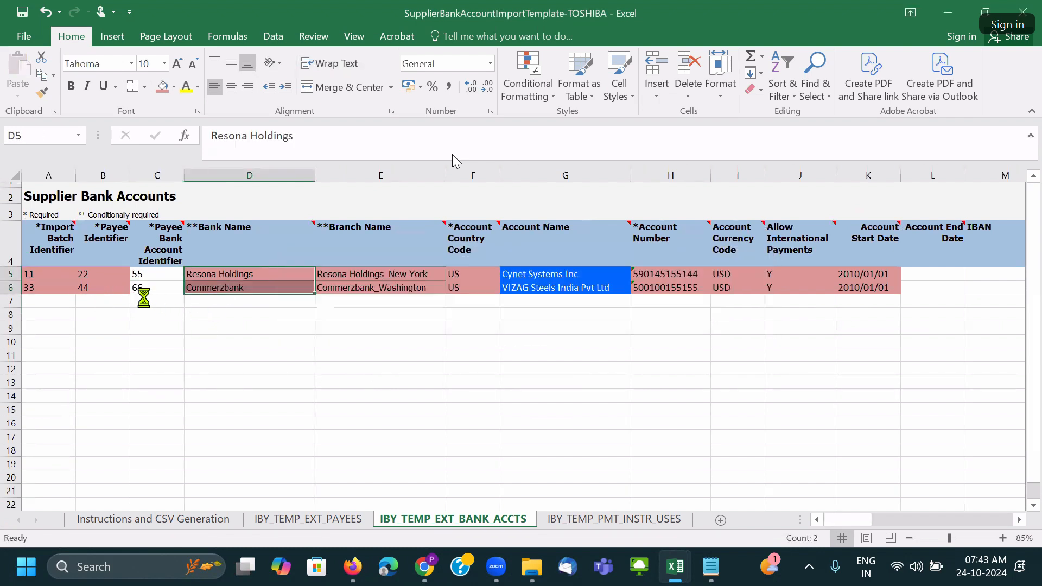
{"action": "left_click", "coordinate": [362, 287]}
{"action": "key", "text": "Right"}
{"action": "key", "text": "Right"}
{"action": "key", "text": "Right"}
{"action": "key", "text": "Right"}
{"action": "key", "text": "Right"}
{"action": "key", "text": "Right"}
{"action": "key", "text": "Right"}
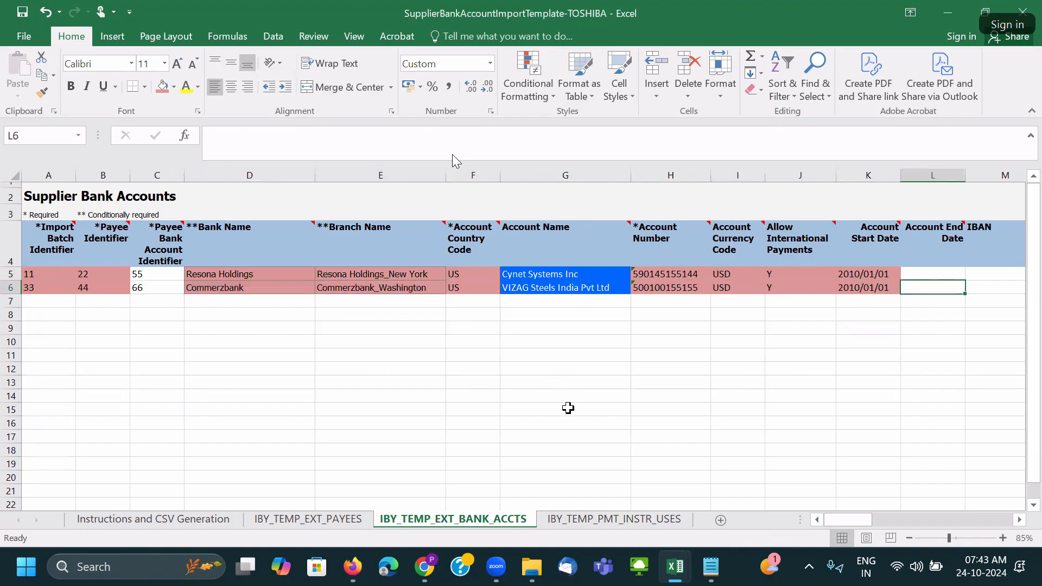
{"action": "left_click", "coordinate": [593, 522]}
{"action": "left_click", "coordinate": [343, 339]}
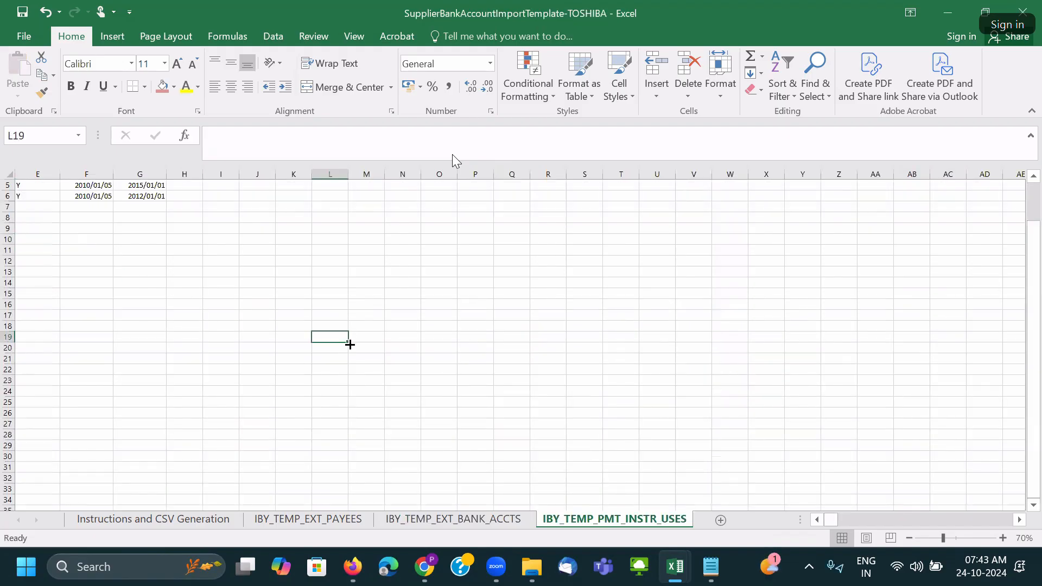
Copy the batch, payee and account identifiers A5:C6 from IBY_TEMP_EXT_BANK_ACCTS into assignment rows 7–8.
{"action": "key", "text": "ctrl+Home"}
{"action": "scroll", "coordinate": [349, 344], "scroll_direction": "up", "scroll_amount": 1, "text": "ctrl"}
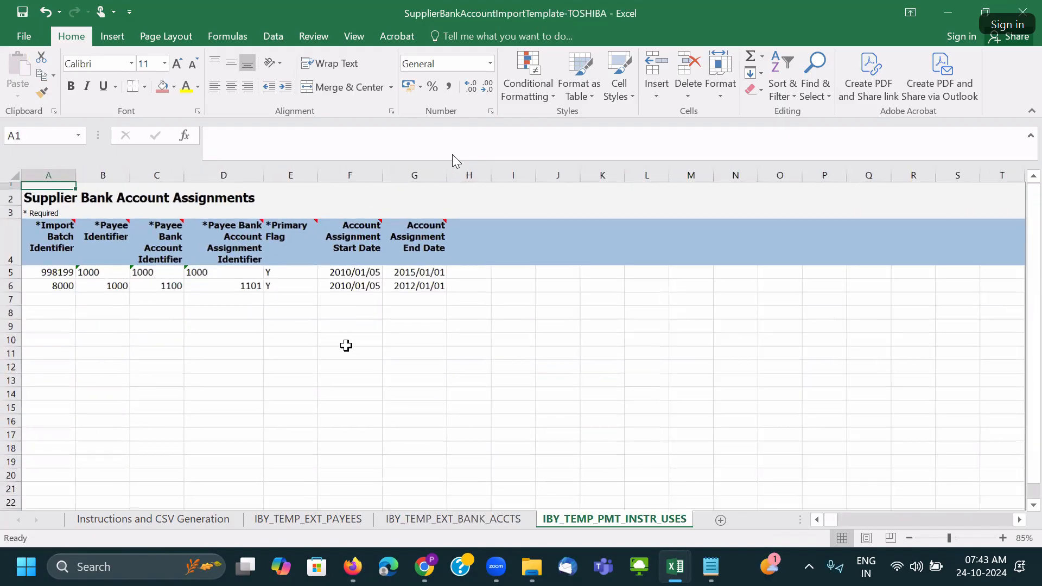
{"action": "left_click", "coordinate": [489, 518]}
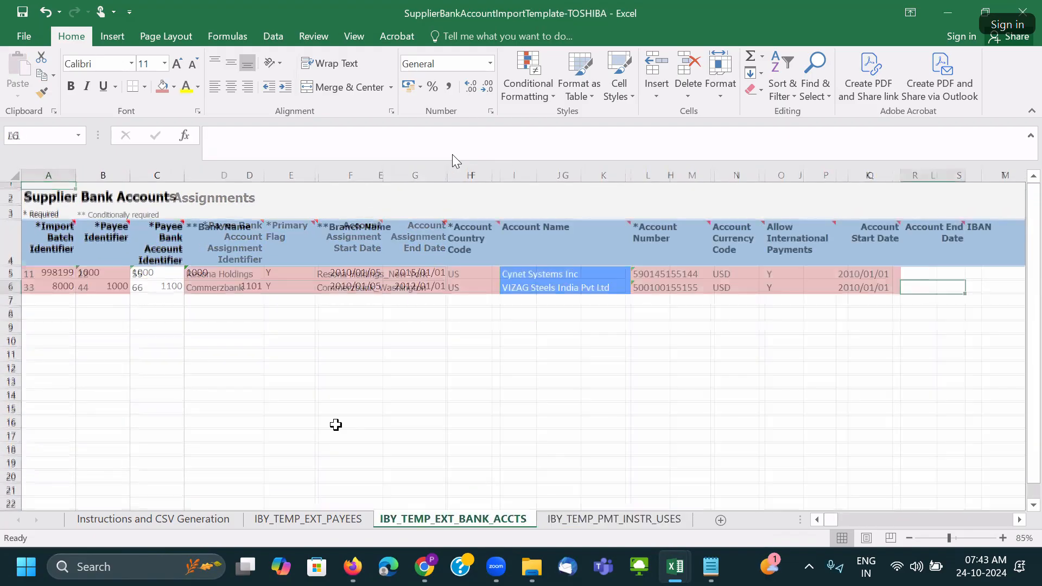
{"action": "scroll", "coordinate": [138, 331], "scroll_direction": "up", "scroll_amount": 1, "text": "ctrl"}
{"action": "left_click_drag", "start_coordinate": [43, 273], "coordinate": [157, 288]}
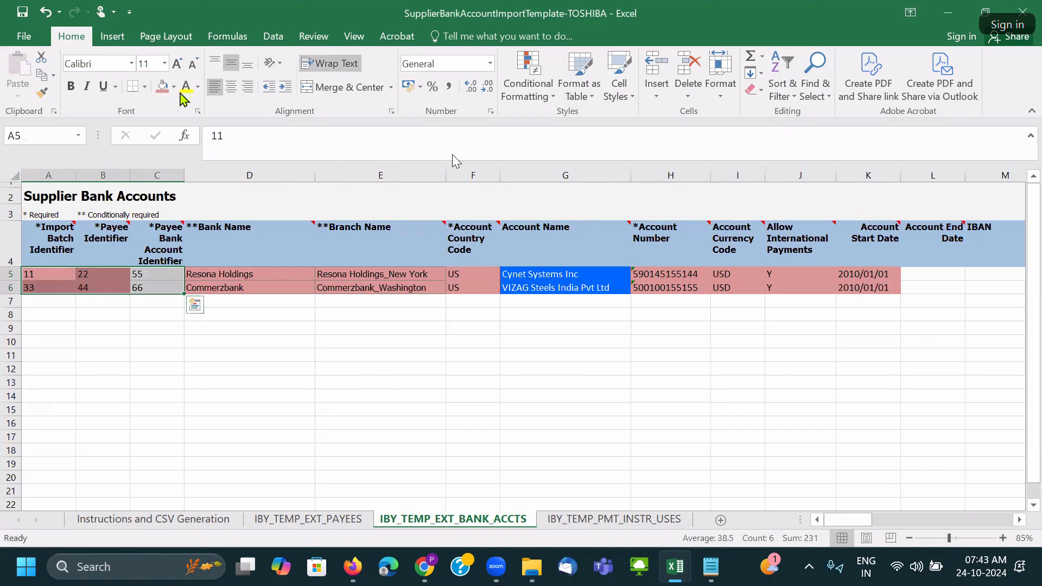
{"action": "key", "text": "ctrl+c"}
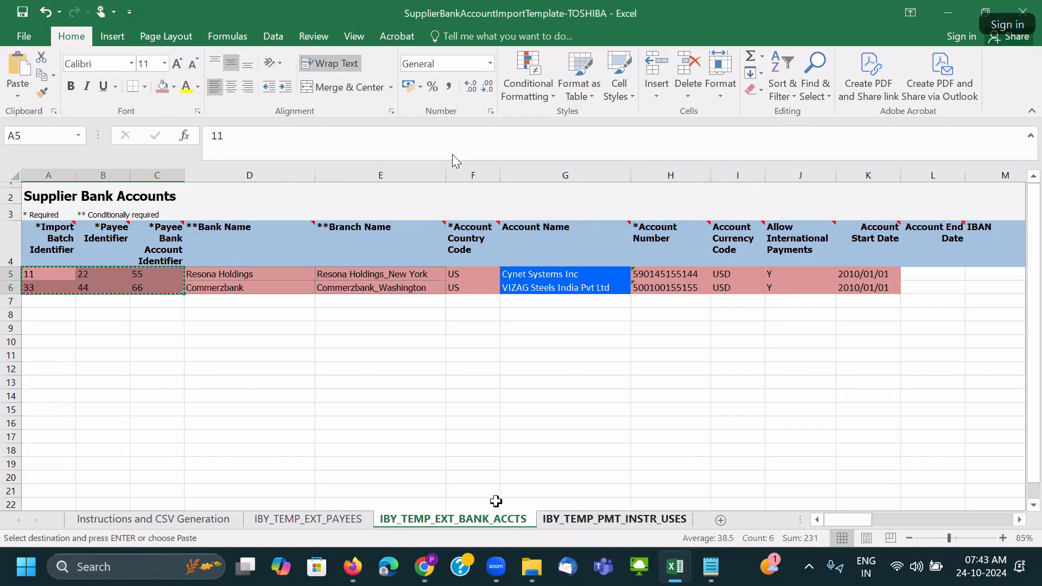
{"action": "left_click", "coordinate": [592, 520]}
{"action": "left_click", "coordinate": [42, 298]}
{"action": "key", "text": "ctrl+v"}
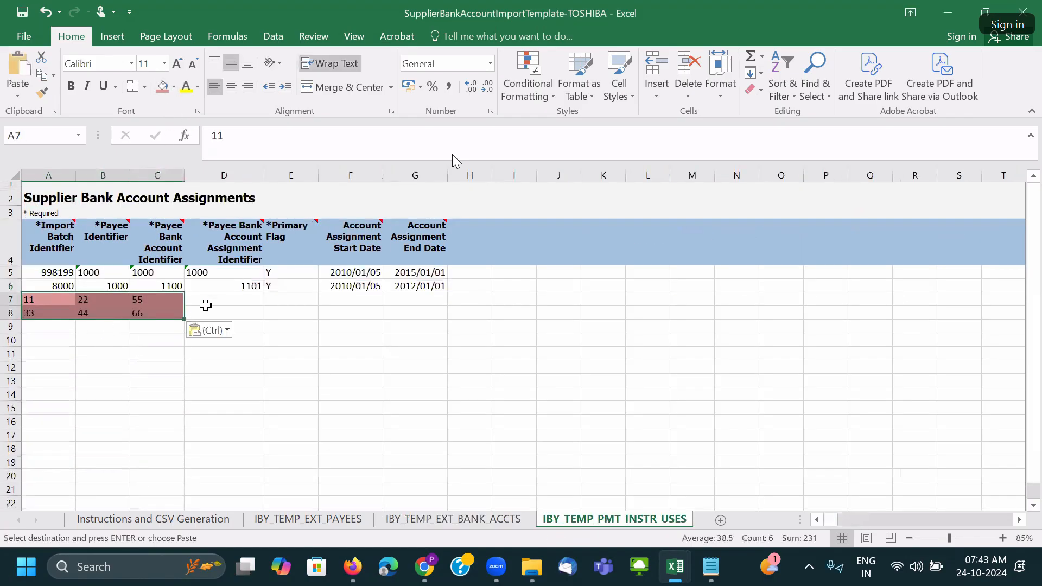
Enter assignment identifiers 77 and 88 in D7:D8 and give row 7 Primary Flag Y.
{"action": "left_click", "coordinate": [227, 296]}
{"action": "type", "text": "77"}
{"action": "key", "text": "Return"}
{"action": "type", "text": "88"}
{"action": "left_click", "coordinate": [299, 274]}
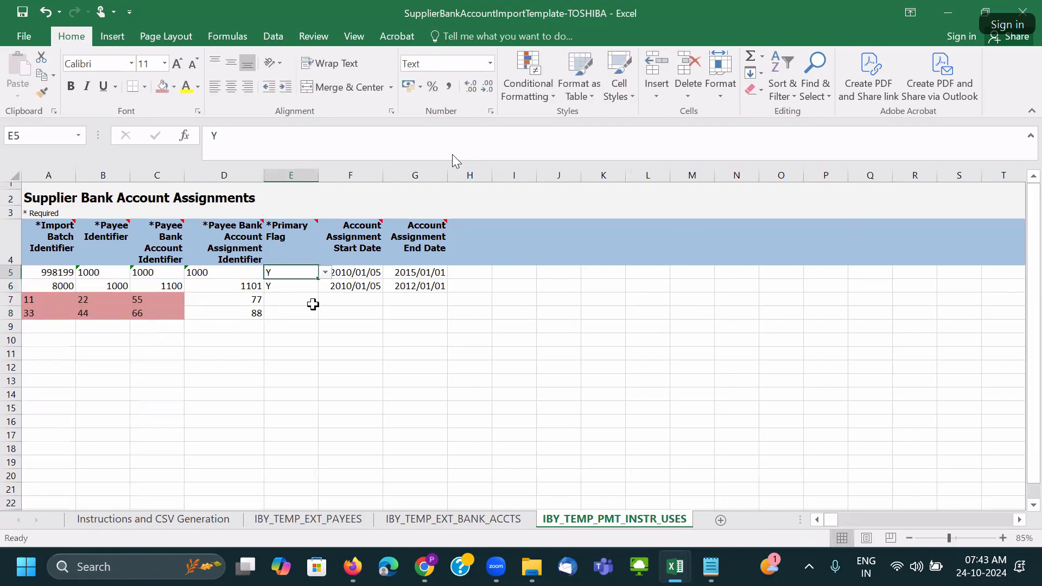
{"action": "key", "text": "ctrl+c"}
{"action": "left_click", "coordinate": [302, 301]}
{"action": "key", "text": "ctrl+v"}
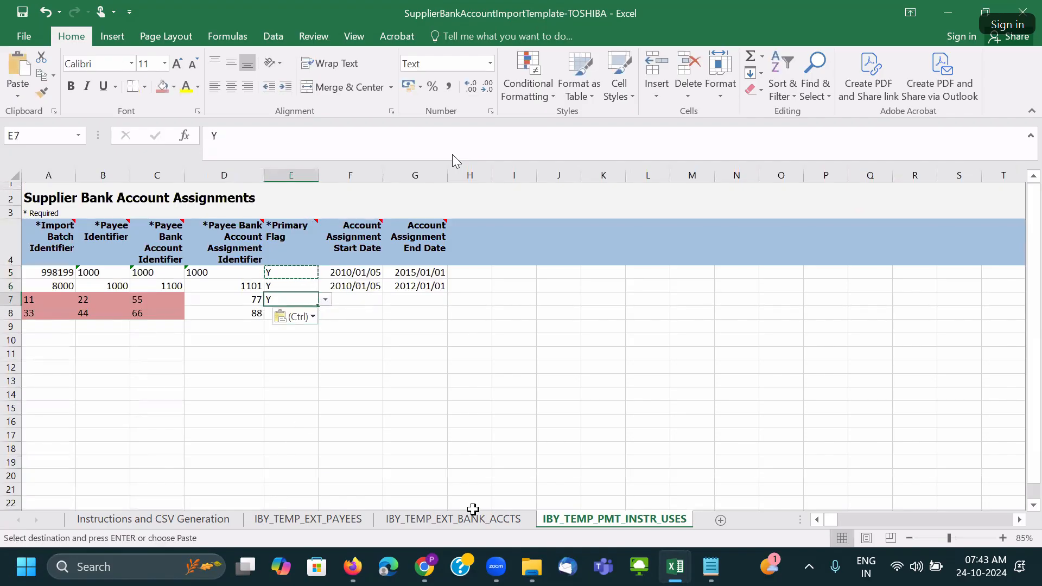
{"action": "left_click", "coordinate": [453, 520]}
{"action": "left_click_drag", "start_coordinate": [852, 274], "coordinate": [857, 288]}
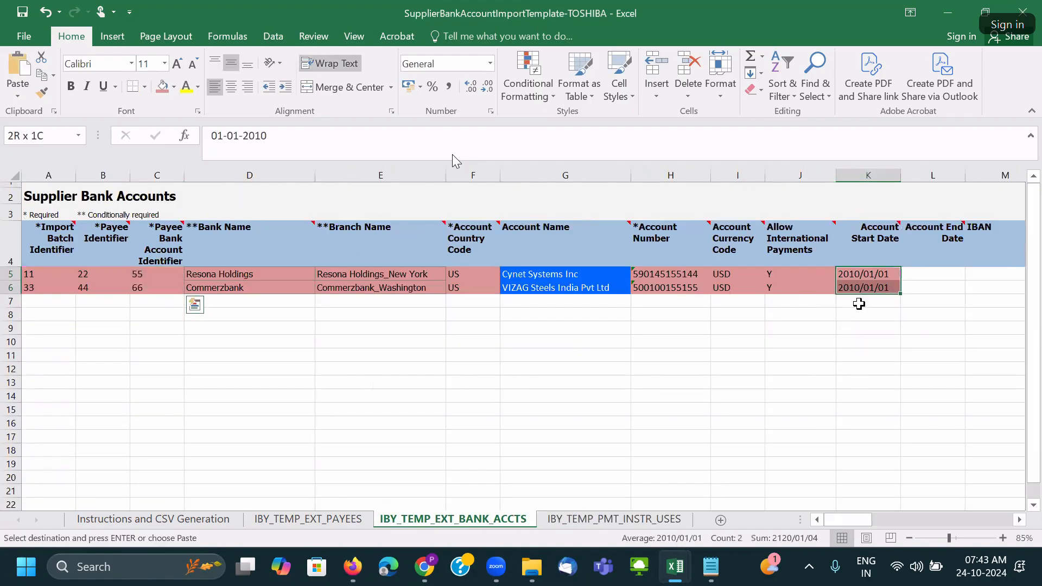
Set both bank account start dates in K5:K6 to 2000/01/01.
{"action": "double_click", "coordinate": [852, 275]}
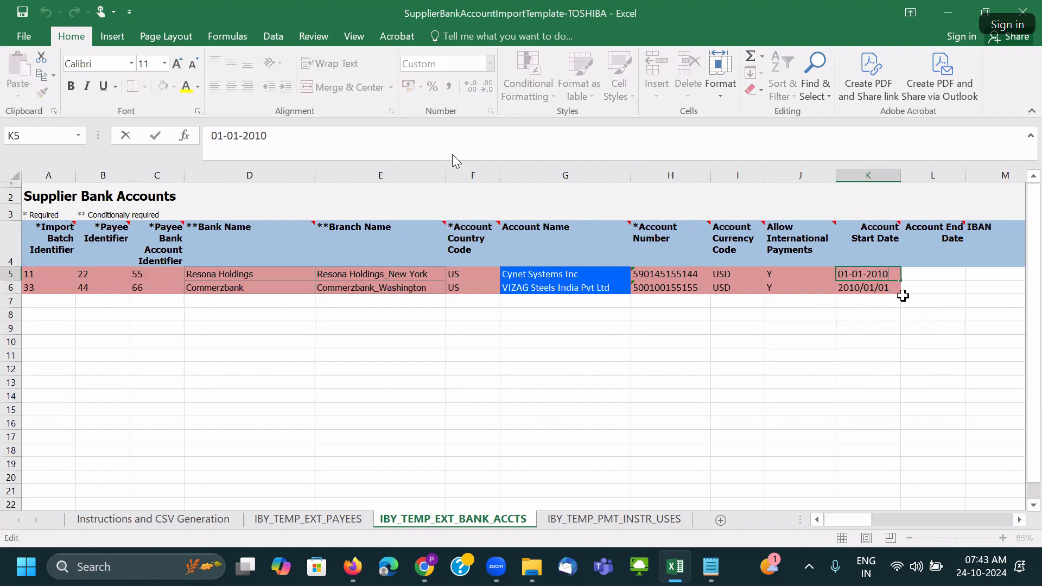
{"action": "key", "text": "BackSpace"}
{"action": "type", "text": "0"}
{"action": "key", "text": "Tab"}
{"action": "left_click", "coordinate": [887, 275]}
{"action": "key", "text": "ctrl+c"}
{"action": "left_click", "coordinate": [889, 290]}
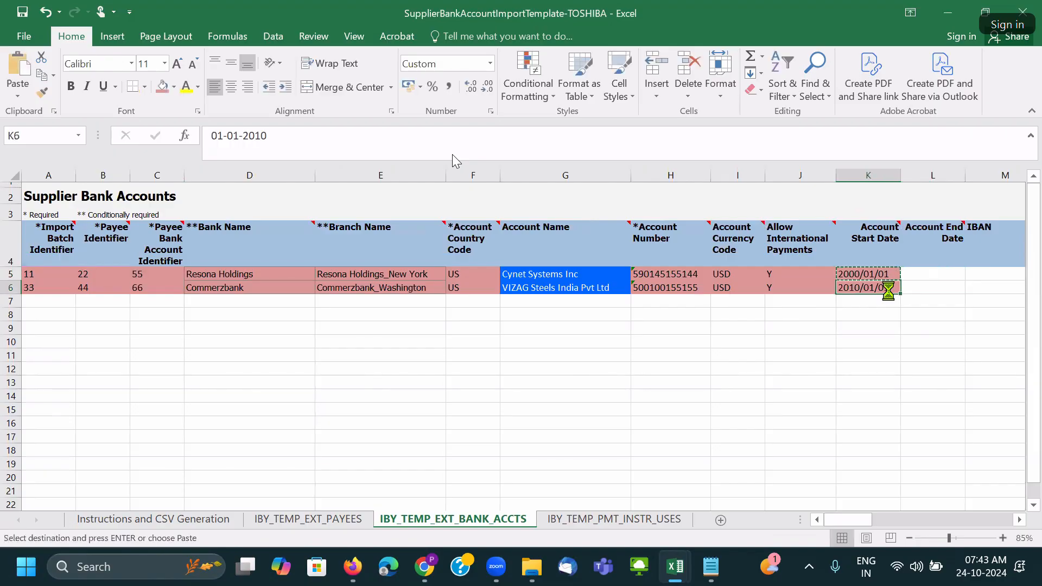
{"action": "key", "text": "ctrl+v"}
Give assignment rows 7–8 start date 2000/01/01 and row 8 Primary Flag Y.
{"action": "left_click_drag", "start_coordinate": [879, 272], "coordinate": [881, 287]}
{"action": "left_click", "coordinate": [586, 522]}
{"action": "left_click_drag", "start_coordinate": [346, 308], "coordinate": [352, 305]}
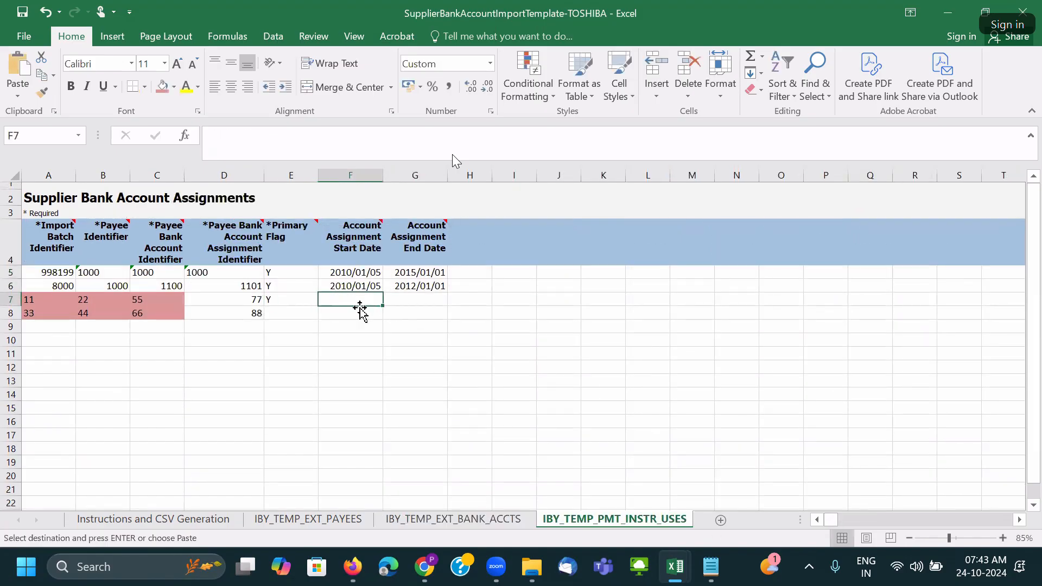
{"action": "key", "text": "ctrl+v"}
{"action": "left_click", "coordinate": [278, 301]}
{"action": "key", "text": "ctrl+c"}
{"action": "left_click", "coordinate": [287, 314]}
{"action": "key", "text": "ctrl+v"}
Delete sample rows 5 and 6 from the IBY_TEMP_PMT_INSTR_USES sheet.
{"action": "left_click_drag", "start_coordinate": [10, 272], "coordinate": [5, 279]}
{"action": "right_click", "coordinate": [6, 279]}
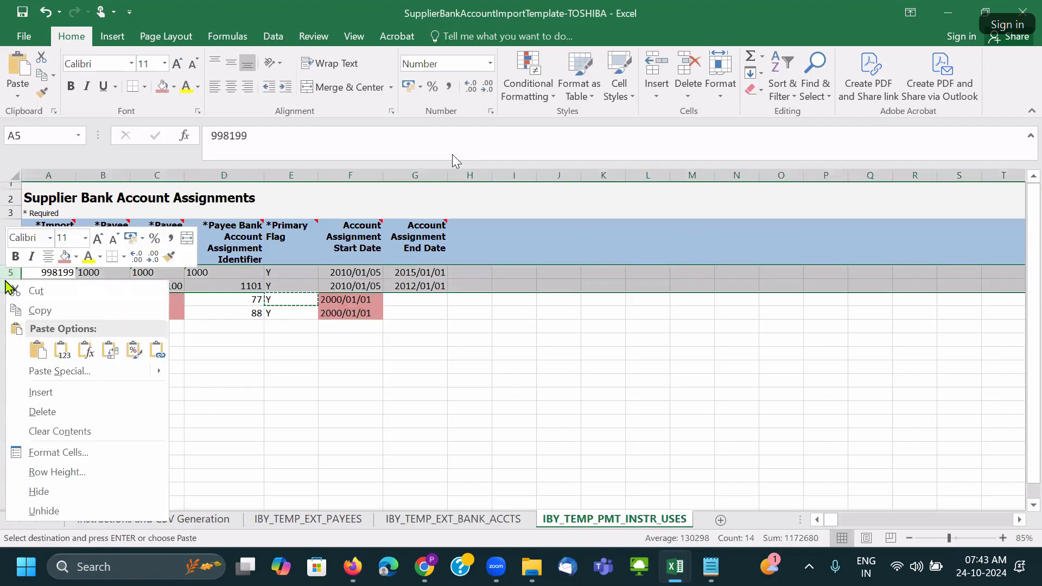
{"action": "left_click", "coordinate": [76, 408]}
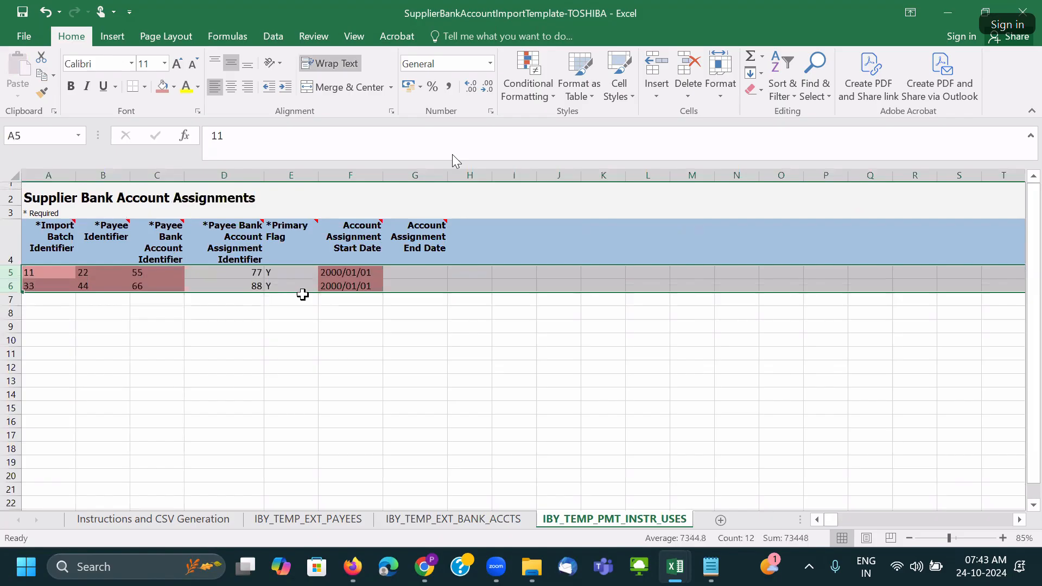
Fill the identifier and flag cells pink, left-align both assignment rows, and save the workbook.
{"action": "left_click", "coordinate": [232, 278]}
{"action": "left_click_drag", "start_coordinate": [239, 272], "coordinate": [273, 284]}
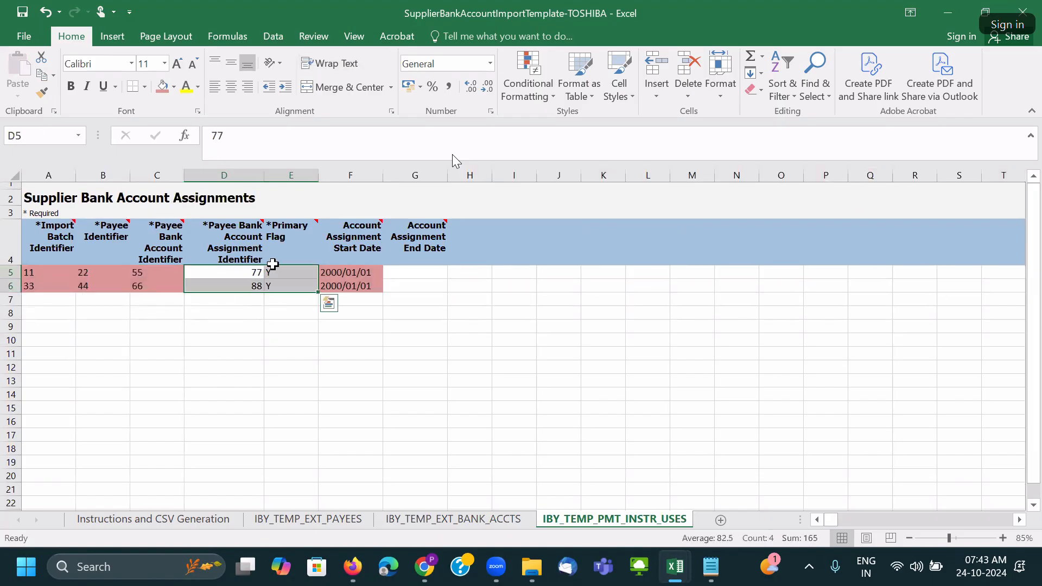
{"action": "left_click", "coordinate": [163, 87]}
{"action": "left_click_drag", "start_coordinate": [37, 271], "coordinate": [435, 286]}
{"action": "left_click", "coordinate": [215, 87]}
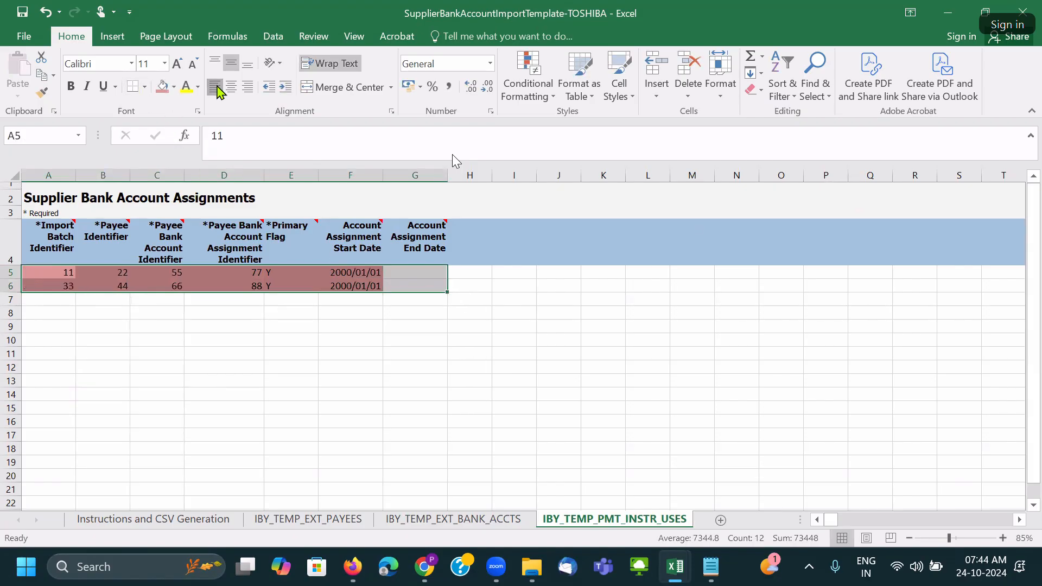
{"action": "left_click", "coordinate": [425, 334]}
{"action": "key", "text": "ctrl+s"}
{"action": "left_click", "coordinate": [493, 326]}
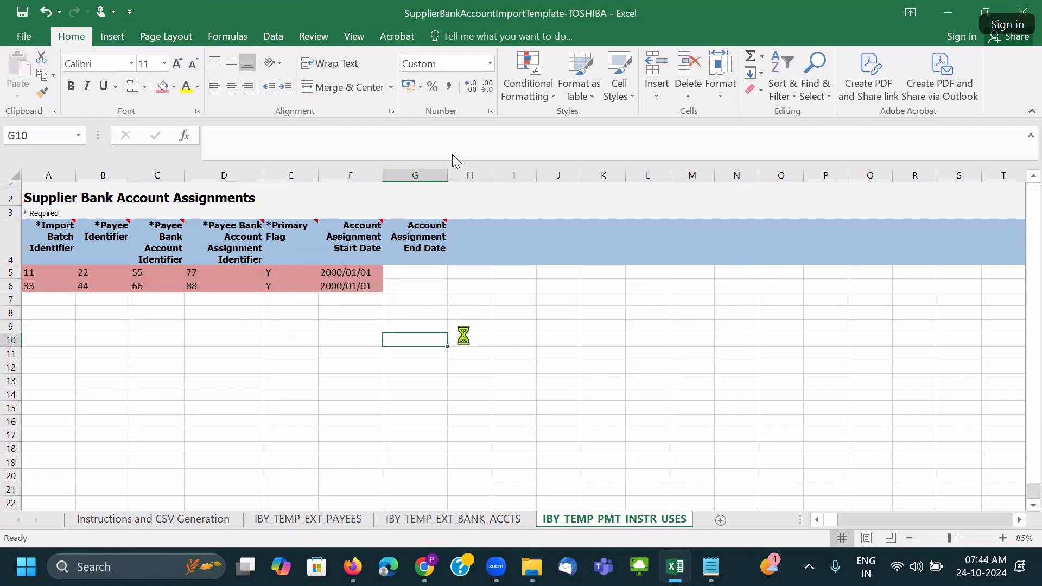
{"action": "key", "text": "ctrl+s"}
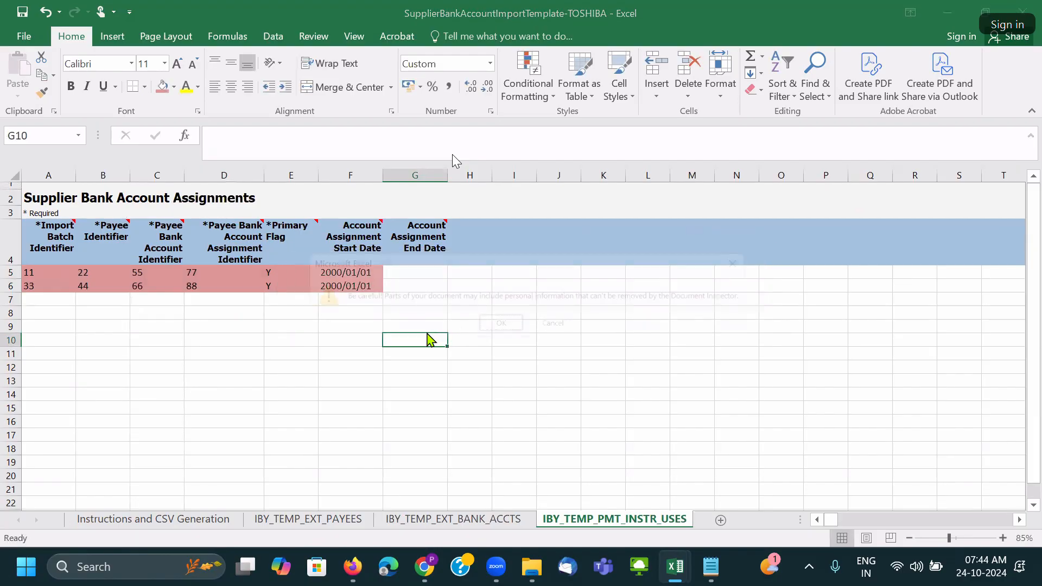
{"action": "left_click", "coordinate": [498, 327]}
{"action": "left_click", "coordinate": [475, 378]}
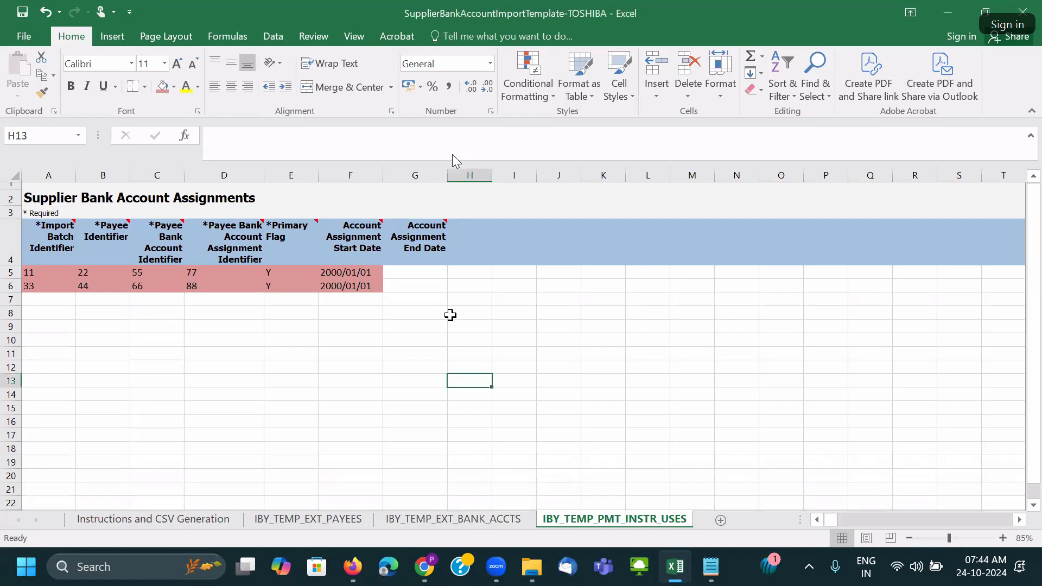
Change both assignment start dates to 2024/01/01.
{"action": "left_click", "coordinate": [511, 327]}
{"action": "left_click", "coordinate": [352, 273]}
{"action": "double_click", "coordinate": [352, 272]}
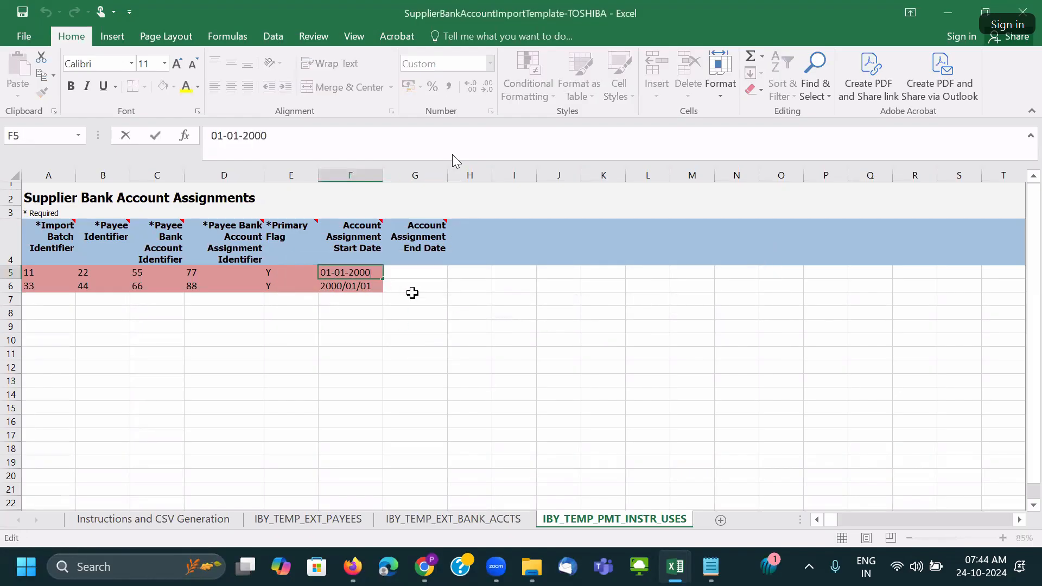
{"action": "key", "text": "BackSpace"}
{"action": "key", "text": "BackSpace"}
{"action": "type", "text": "24"}
{"action": "key", "text": "Tab"}
{"action": "key", "text": "shift+Tab"}
{"action": "key", "text": "ctrl+c"}
{"action": "left_click", "coordinate": [368, 285]}
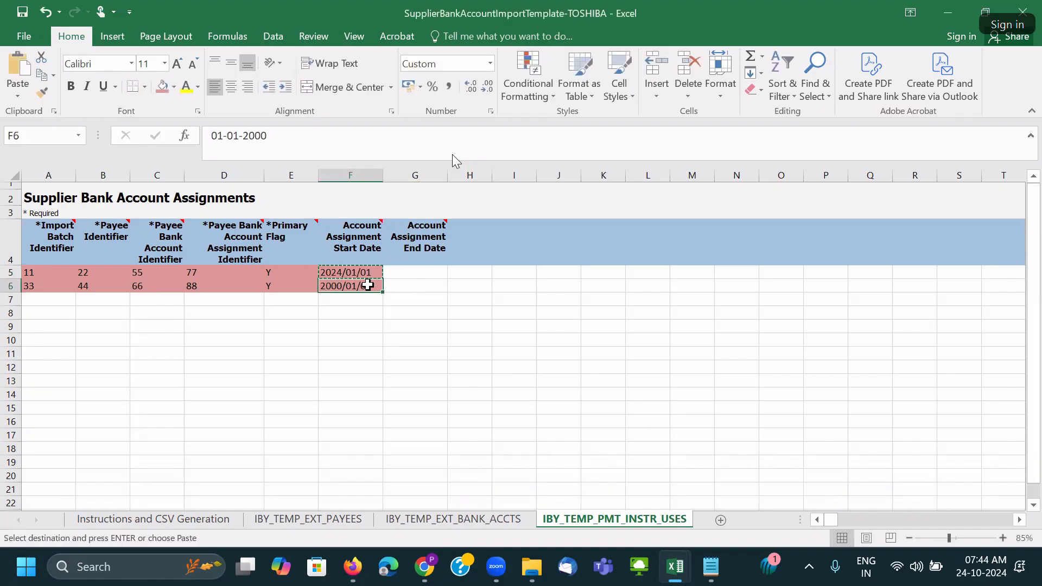
{"action": "key", "text": "ctrl+v"}
Set both bank account start dates to 2024/01/01 and save the workbook.
{"action": "left_click", "coordinate": [453, 519]}
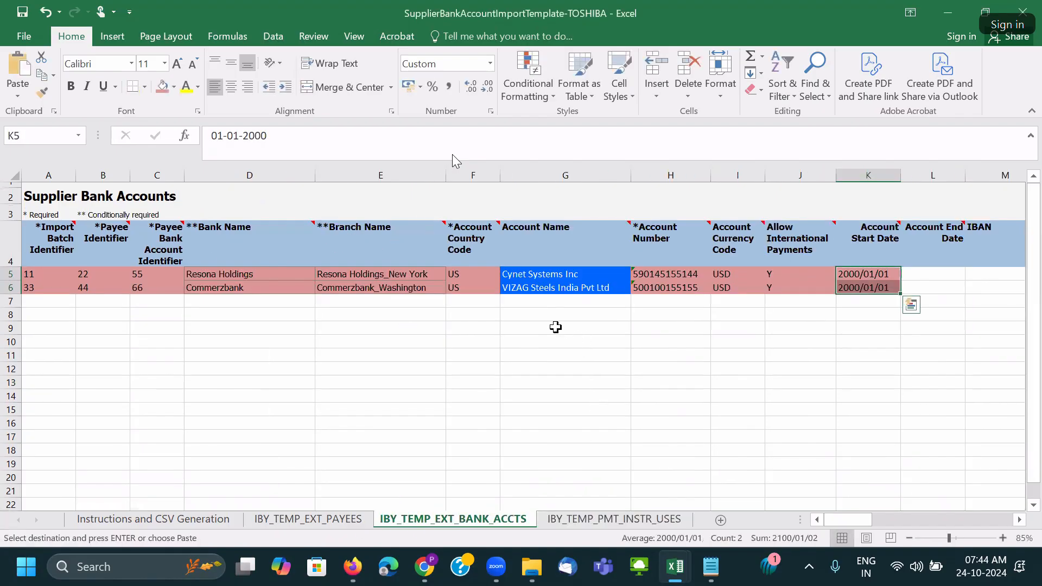
{"action": "left_click", "coordinate": [856, 276]}
{"action": "key", "text": "ctrl+v"}
{"action": "key", "text": "ctrl+c"}
{"action": "left_click", "coordinate": [852, 291]}
{"action": "key", "text": "ctrl+v"}
{"action": "key", "text": "ctrl+s"}
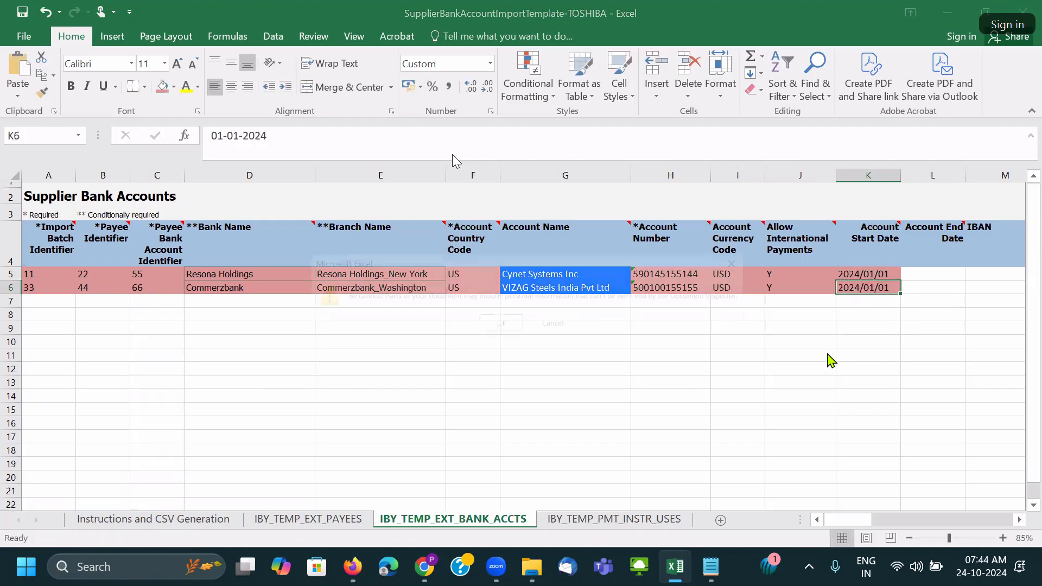
{"action": "left_click", "coordinate": [495, 326]}
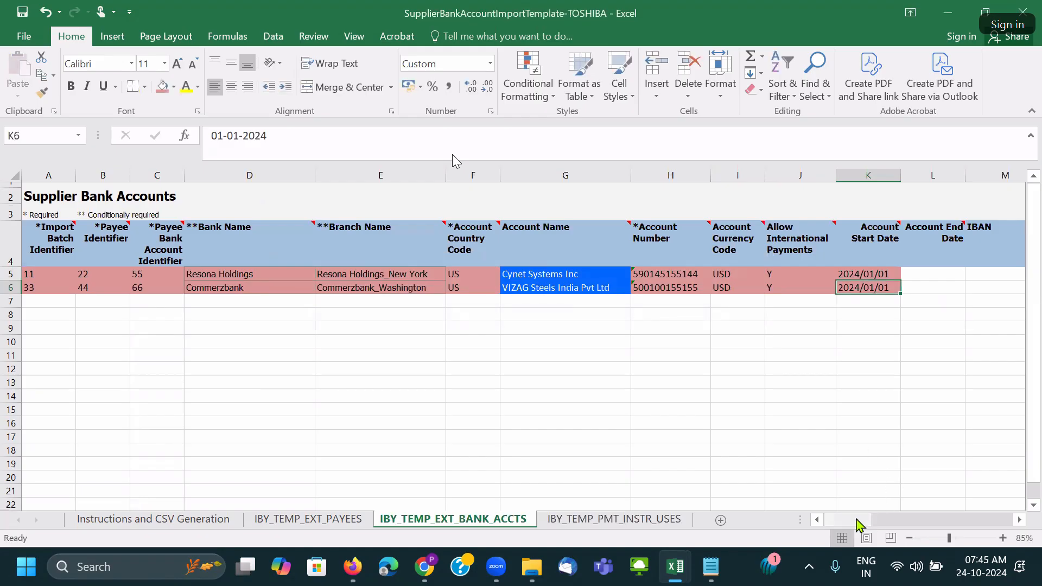
Review the remaining bank account header columns and resave the workbook from the IBY_TEMP_EXT_PAYEES sheet.
{"action": "left_click", "coordinate": [674, 260]}
{"action": "key", "text": "Right"}
{"action": "key", "text": "Right"}
{"action": "key", "text": "Right"}
{"action": "key", "text": "Right"}
{"action": "key", "text": "Right"}
{"action": "key", "text": "Right"}
{"action": "key", "text": "Right"}
{"action": "key", "text": "Right"}
{"action": "key", "text": "Right"}
{"action": "key", "text": "Right"}
{"action": "key", "text": "Right"}
{"action": "key", "text": "Right"}
{"action": "key", "text": "Right"}
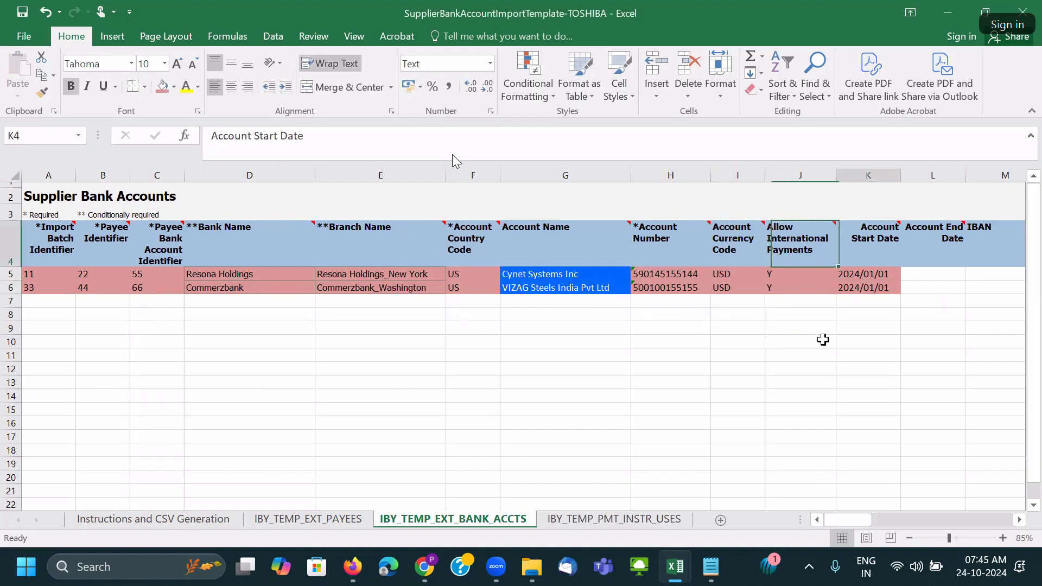
{"action": "key", "text": "Right"}
{"action": "key", "text": "Right"}
{"action": "key", "text": "Right"}
{"action": "key", "text": "Right"}
{"action": "key", "text": "Right"}
{"action": "key", "text": "Right"}
{"action": "key", "text": "Right"}
{"action": "key", "text": "Right"}
{"action": "key", "text": "Right"}
{"action": "key", "text": "Right"}
{"action": "key", "text": "Right"}
{"action": "key", "text": "Right"}
{"action": "key", "text": "Right"}
{"action": "key", "text": "Right"}
{"action": "key", "text": "Right"}
{"action": "key", "text": "Right"}
{"action": "key", "text": "Right"}
{"action": "key", "text": "Right"}
{"action": "key", "text": "Right"}
{"action": "key", "text": "Right"}
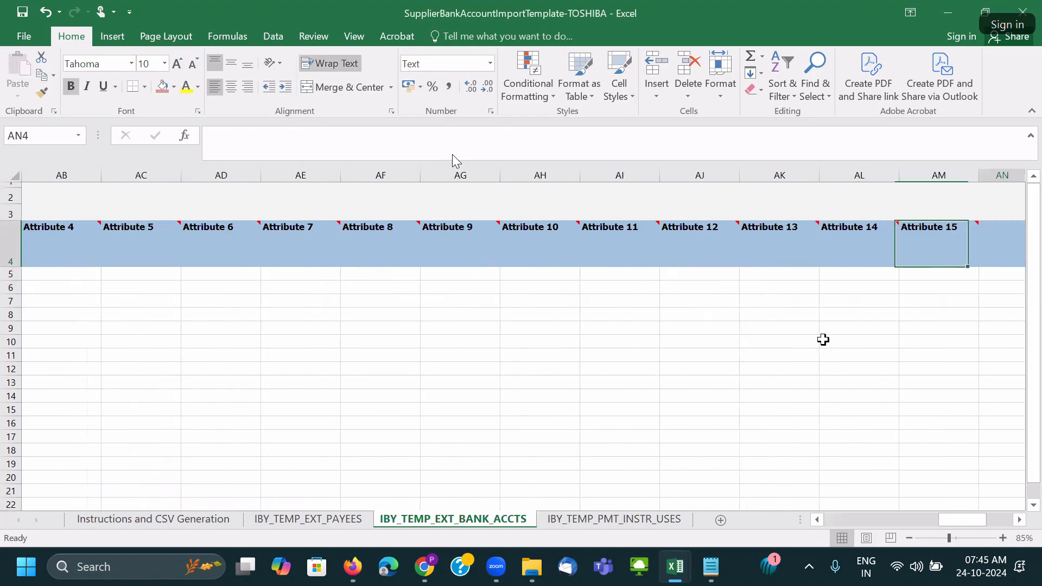
{"action": "left_click", "coordinate": [281, 519]}
{"action": "left_click", "coordinate": [394, 404]}
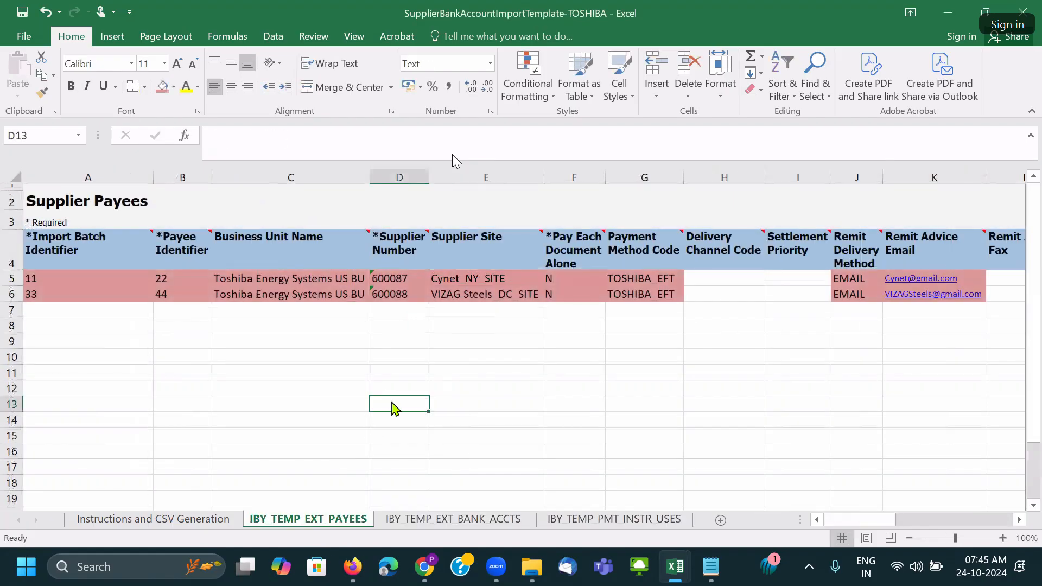
{"action": "key", "text": "ctrl+s"}
{"action": "left_click", "coordinate": [505, 331]}
{"action": "left_click", "coordinate": [471, 375]}
{"action": "key", "text": "ctrl+Home"}
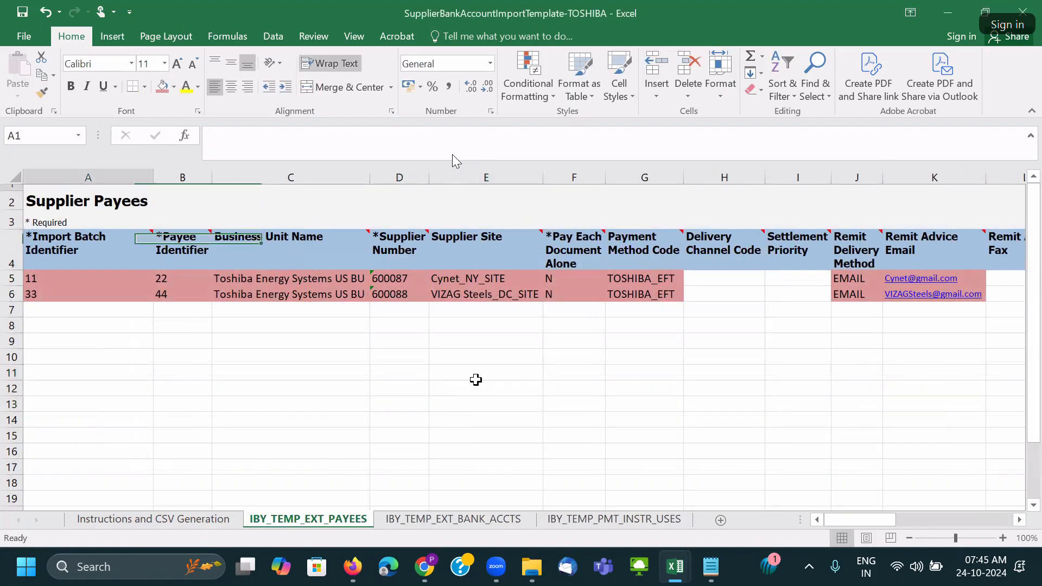
{"action": "key", "text": "ctrl+s"}
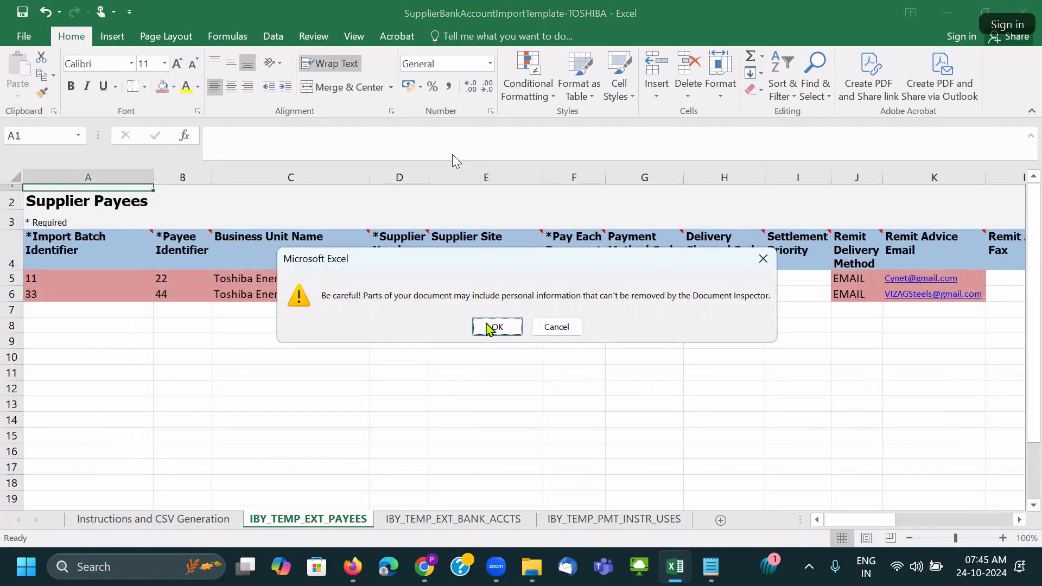
{"action": "left_click", "coordinate": [491, 327]}
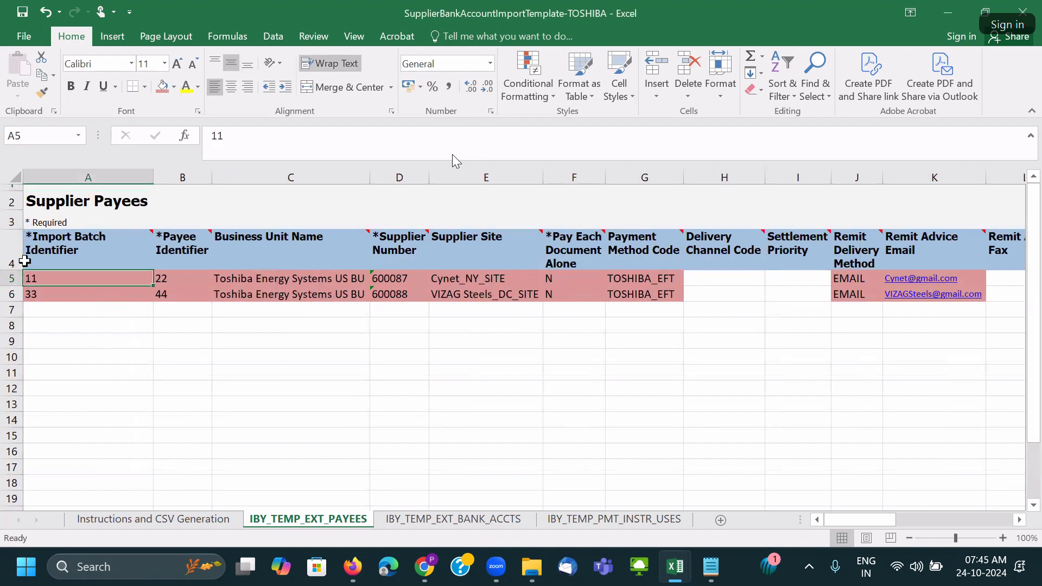
Select each data sheet whole and auto-fit the column widths on IBY_TEMP_PMT_INSTR_USES.
{"action": "left_click", "coordinate": [16, 178]}
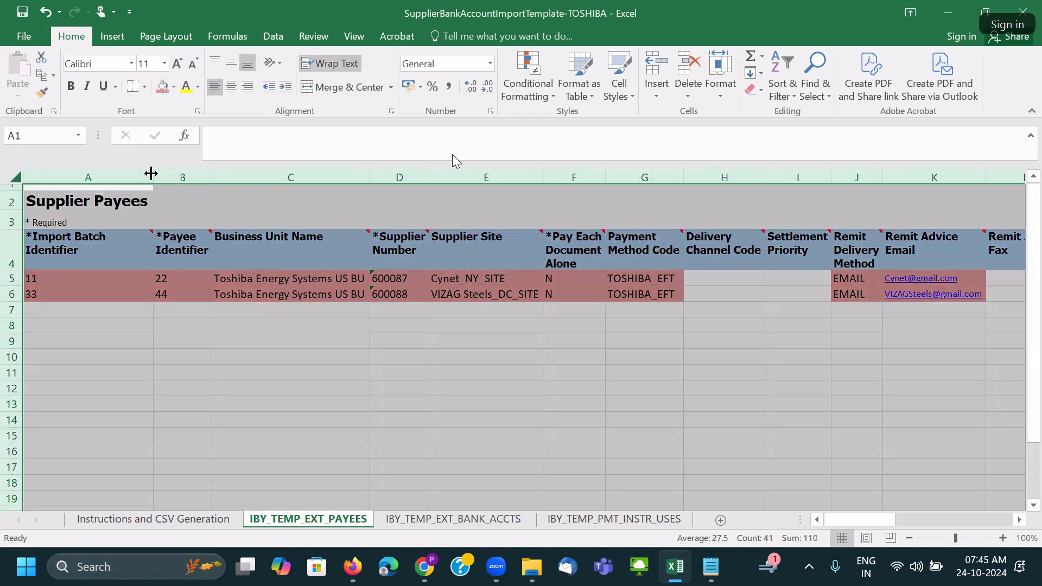
{"action": "left_click", "coordinate": [392, 520]}
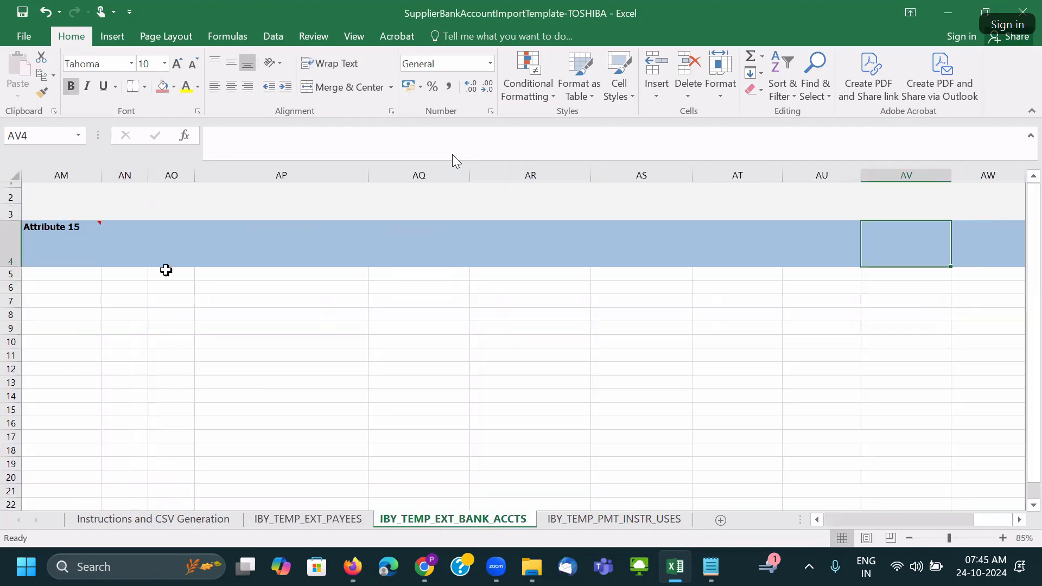
{"action": "left_click", "coordinate": [15, 177]}
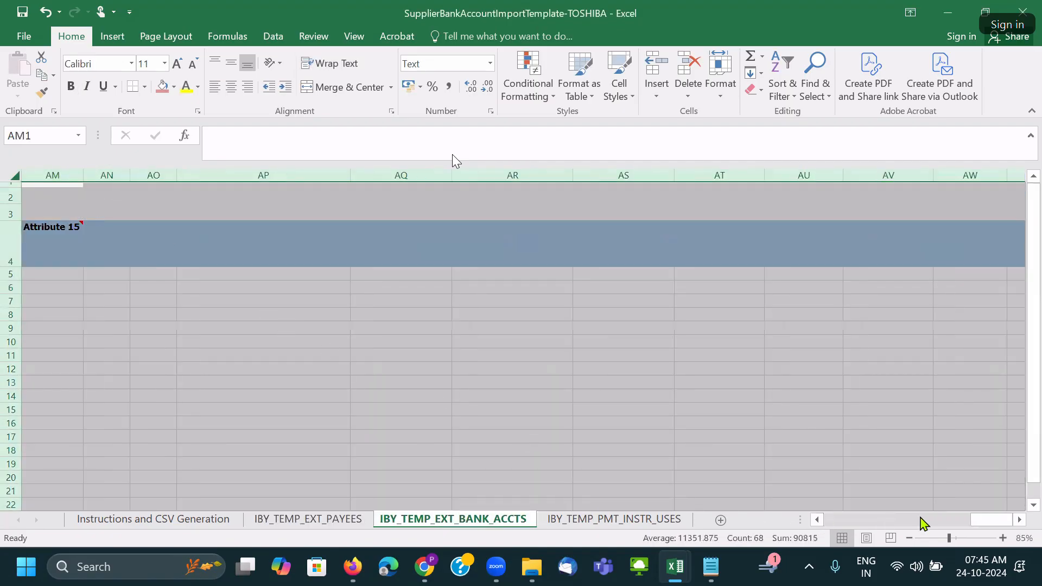
{"action": "left_click_drag", "start_coordinate": [1003, 520], "coordinate": [950, 519]}
{"action": "left_click_drag", "start_coordinate": [723, 529], "coordinate": [582, 525]}
{"action": "left_click", "coordinate": [489, 343]}
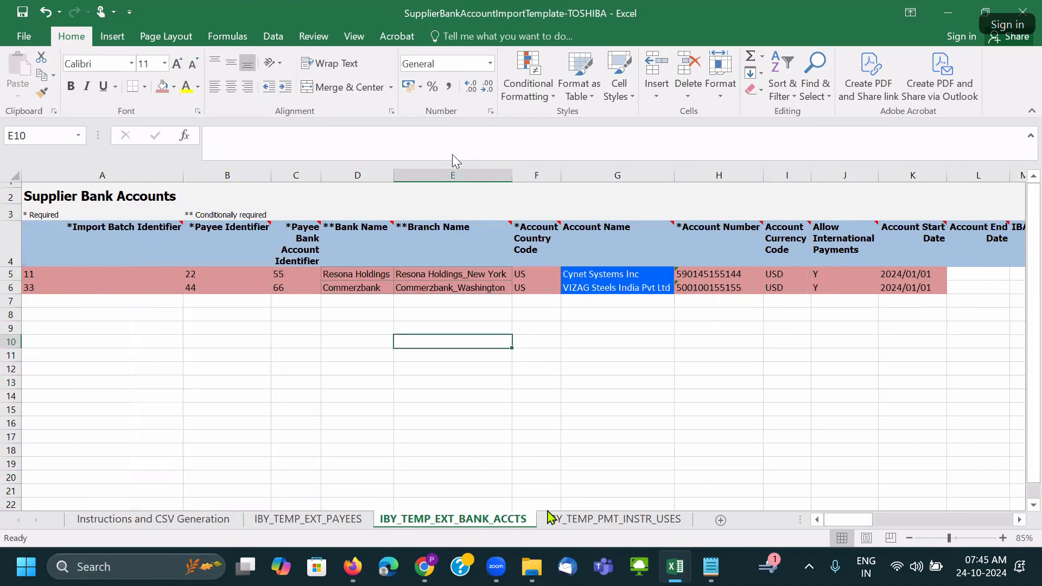
{"action": "left_click", "coordinate": [579, 524]}
{"action": "left_click", "coordinate": [14, 176]}
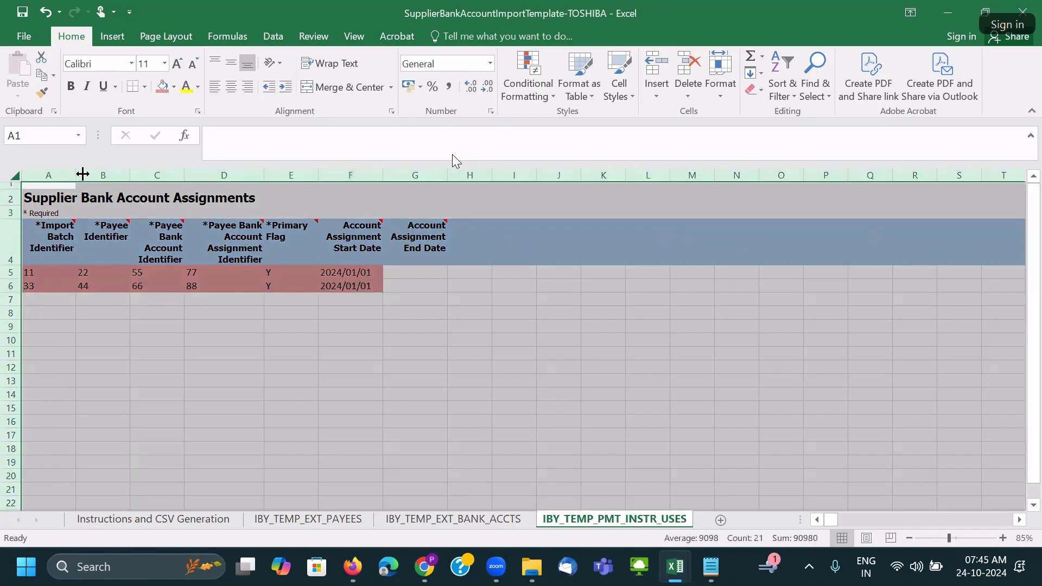
{"action": "double_click", "coordinate": [76, 168]}
{"action": "left_click", "coordinate": [301, 286]}
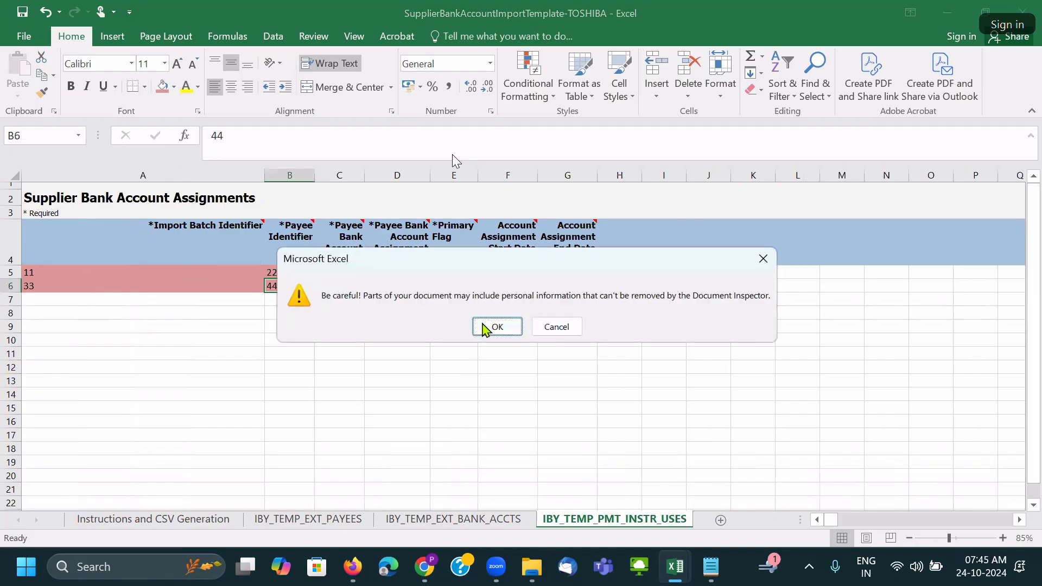
{"action": "left_click", "coordinate": [485, 327]}
On the Instructions and CSV Generation sheet, run Generate CSV File.
{"action": "left_click", "coordinate": [456, 381]}
{"action": "left_click", "coordinate": [206, 519]}
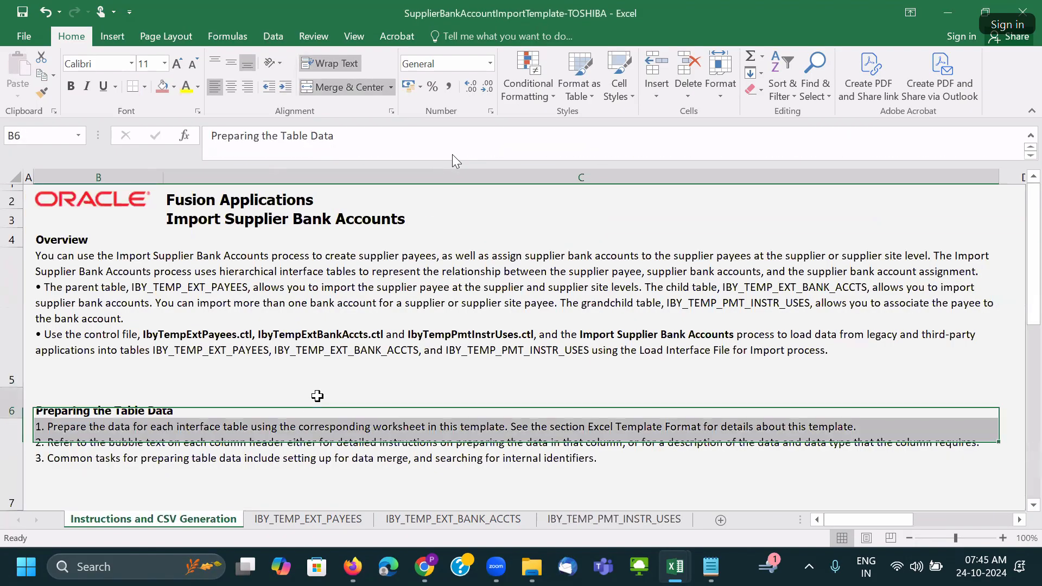
{"action": "scroll", "coordinate": [316, 398], "scroll_direction": "down", "scroll_amount": 5}
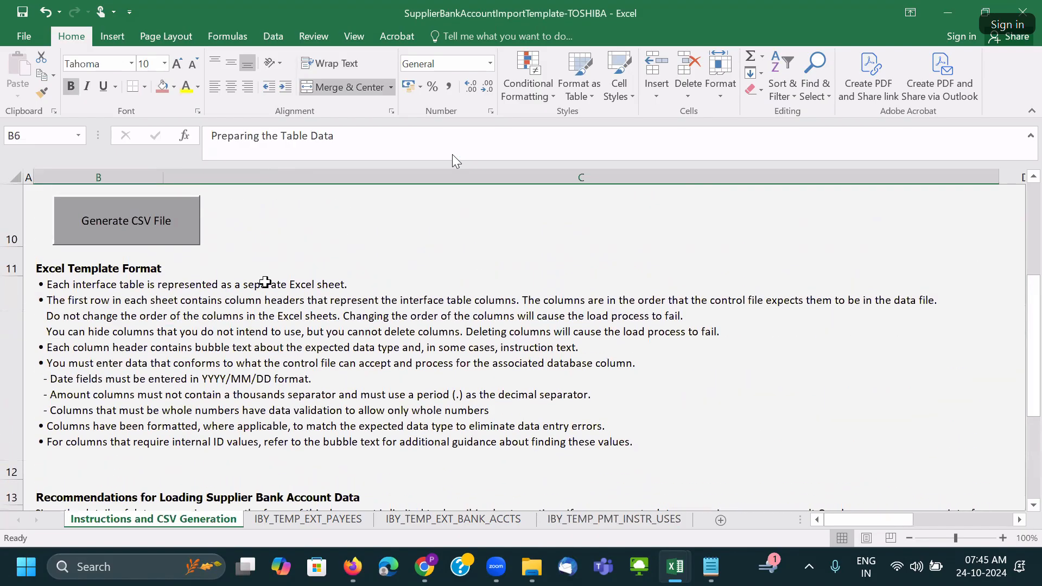
{"action": "scroll", "coordinate": [271, 298], "scroll_direction": "up", "scroll_amount": 3}
{"action": "left_click", "coordinate": [294, 385]}
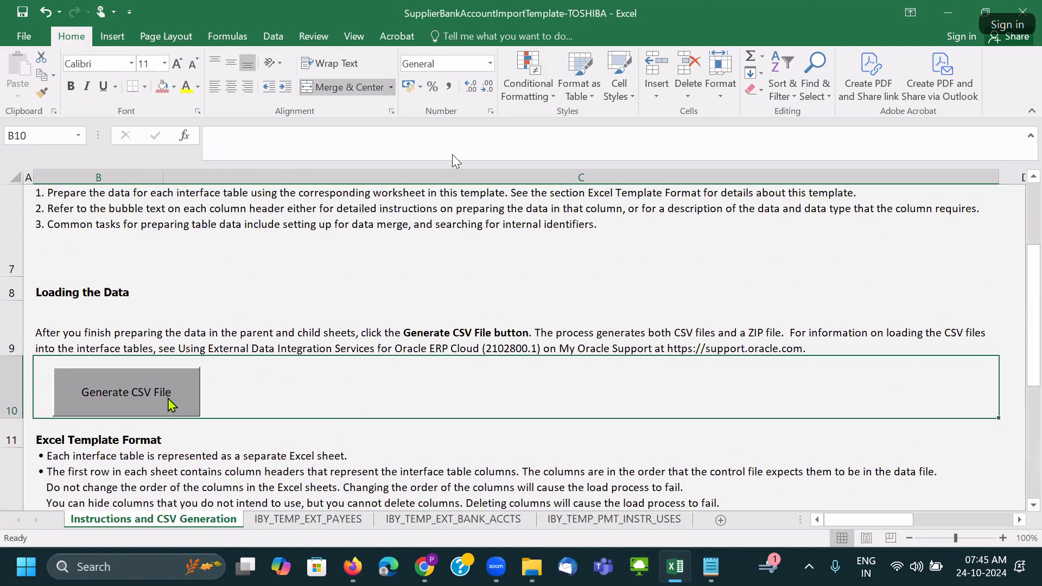
{"action": "left_click", "coordinate": [172, 405]}
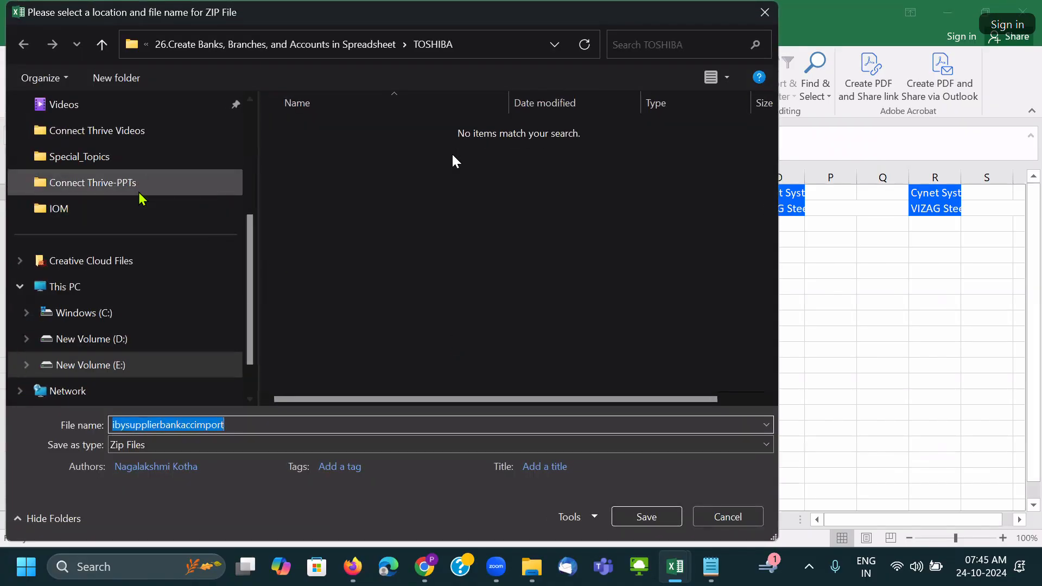
Create a Toshiba-Loading folder under 12.SupplierBankAccountImport and save the generated ZIP into it.
{"action": "left_click", "coordinate": [385, 211]}
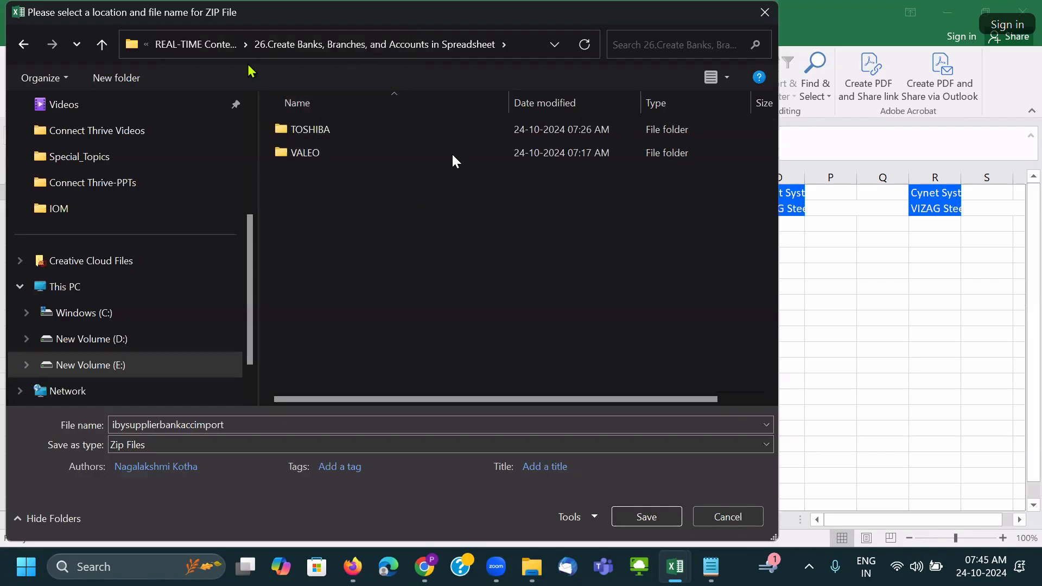
{"action": "left_click", "coordinate": [226, 46]}
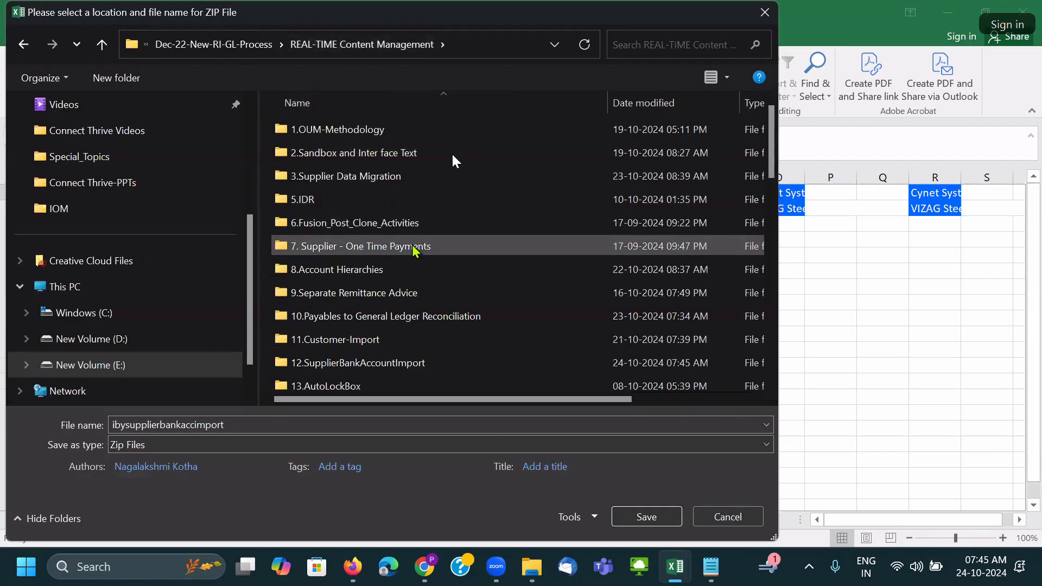
{"action": "scroll", "coordinate": [434, 259], "scroll_direction": "down", "scroll_amount": 3}
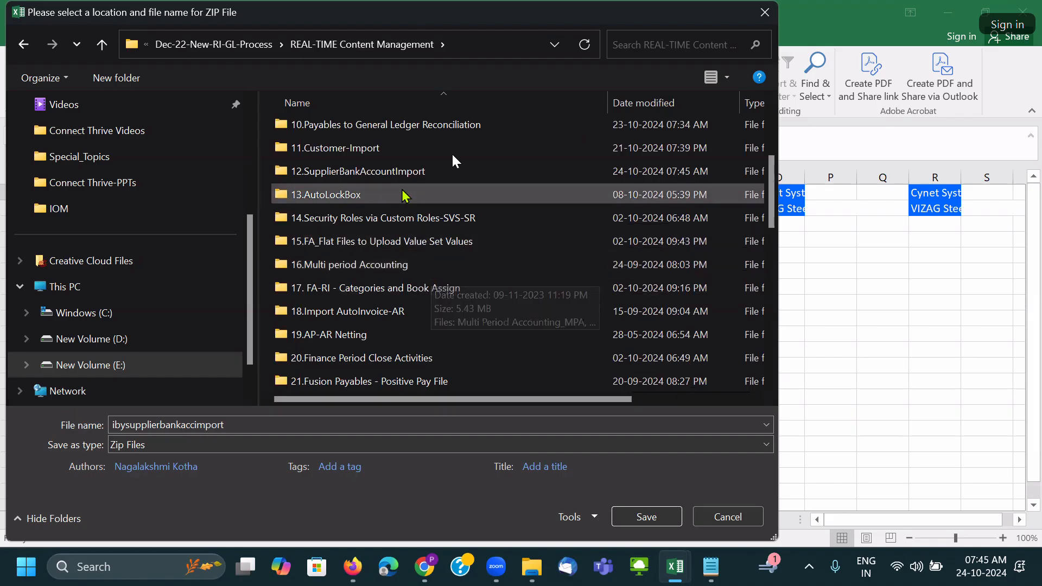
{"action": "double_click", "coordinate": [402, 171]}
{"action": "double_click", "coordinate": [350, 136]}
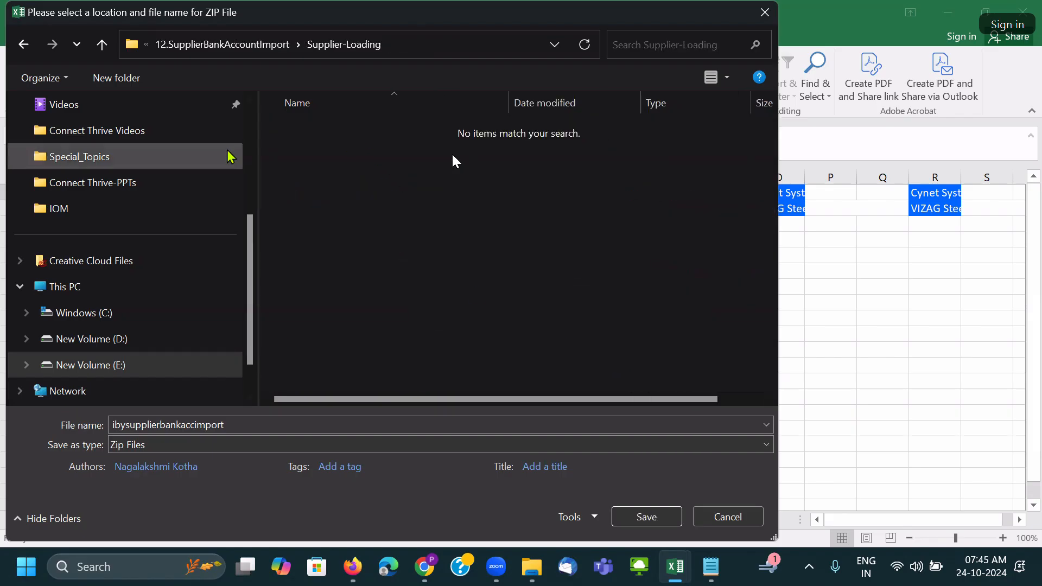
{"action": "left_click", "coordinate": [102, 44]}
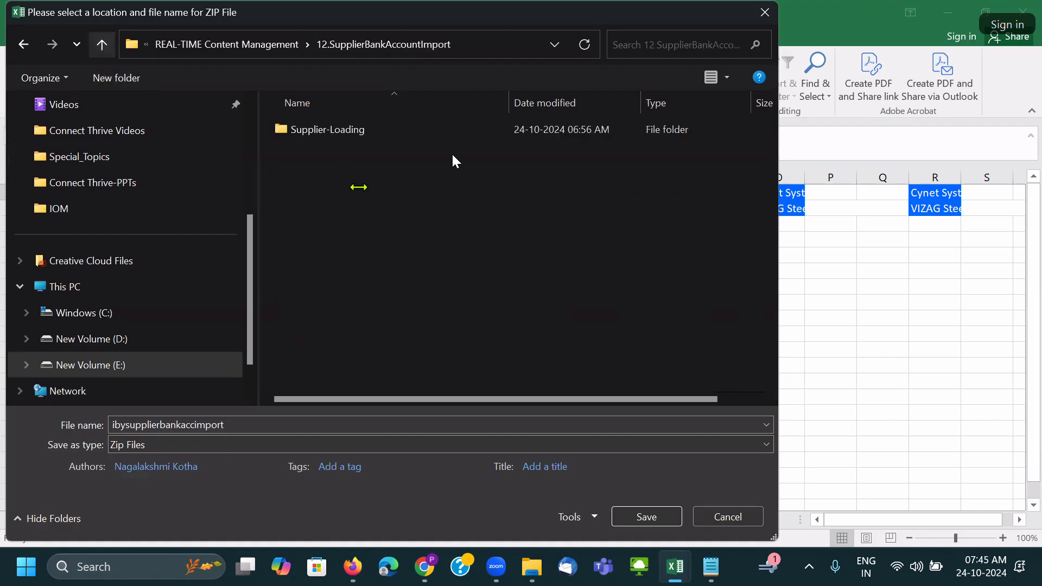
{"action": "left_click", "coordinate": [116, 78]}
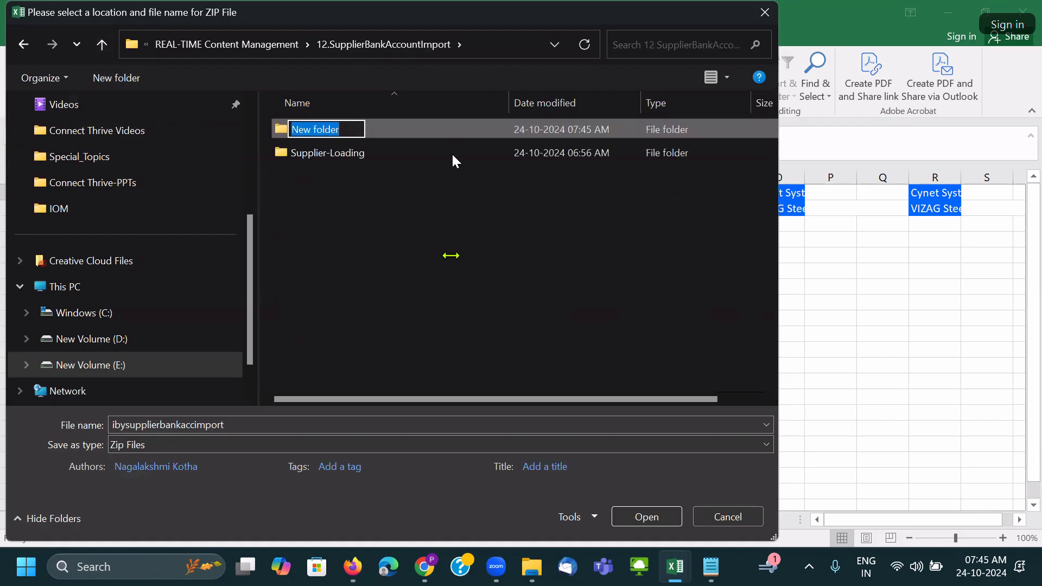
{"action": "type", "text": "T"}
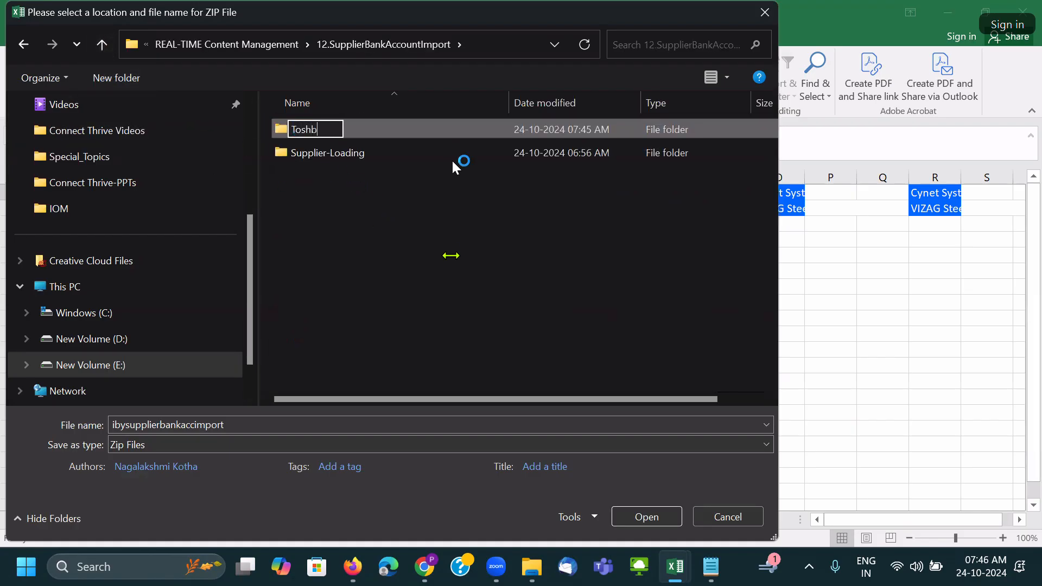
{"action": "type", "text": "oshiba-Loa"}
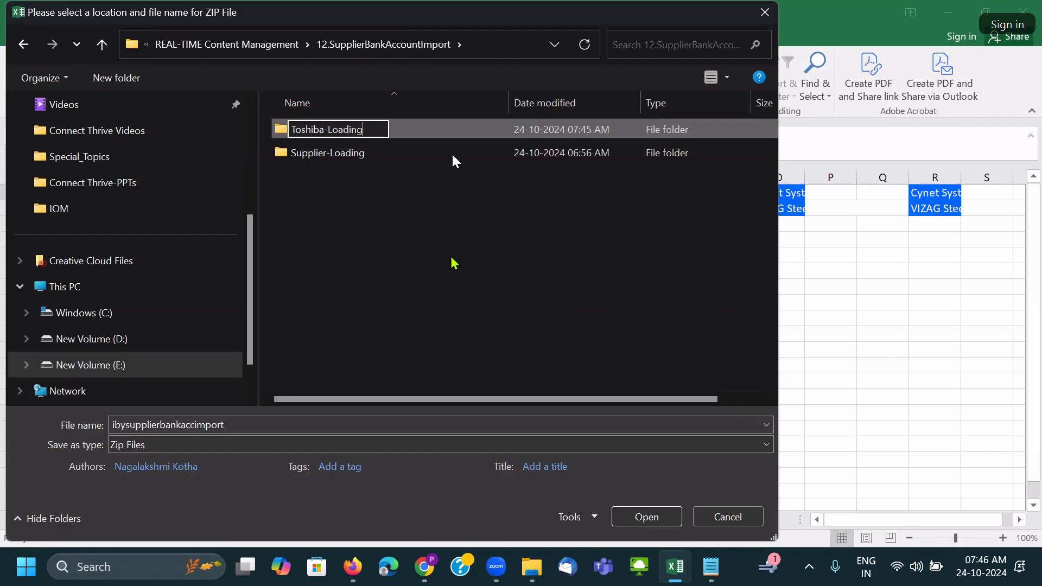
{"action": "type", "text": "ding"}
{"action": "key", "text": "Return"}
{"action": "left_click", "coordinate": [634, 518]}
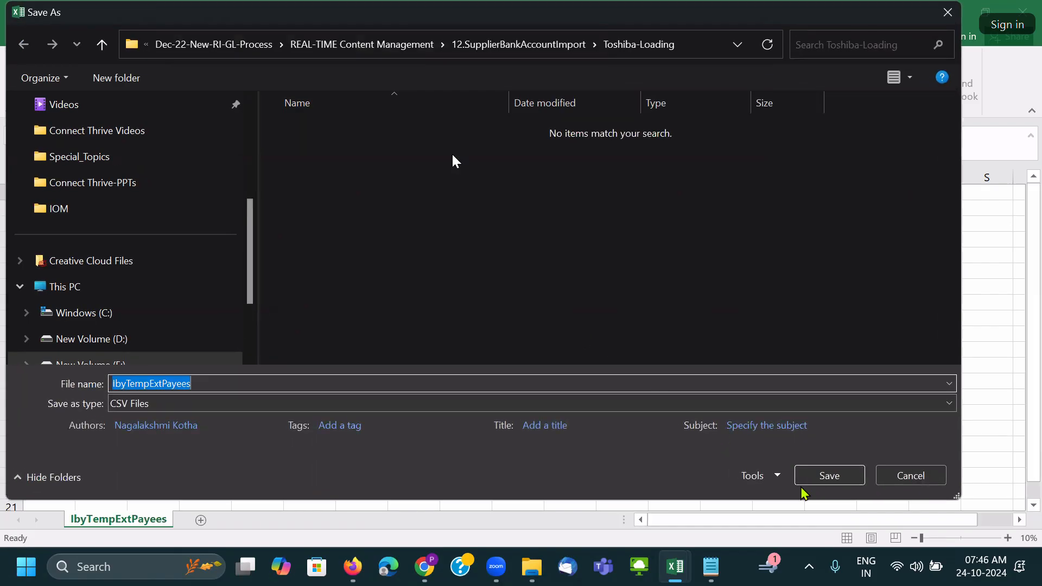
Save the IbyTempExtPayees, IbyTempExtBankAccts and IbyTempPmtInstrUses CSVs, then acknowledge the completion message.
{"action": "left_click", "coordinate": [814, 471]}
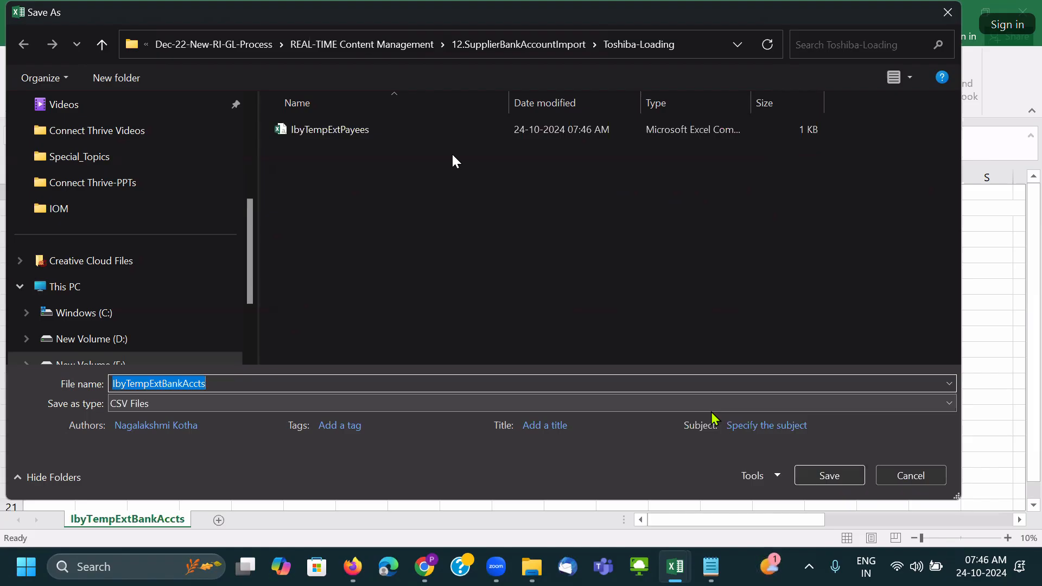
{"action": "left_click", "coordinate": [831, 477]}
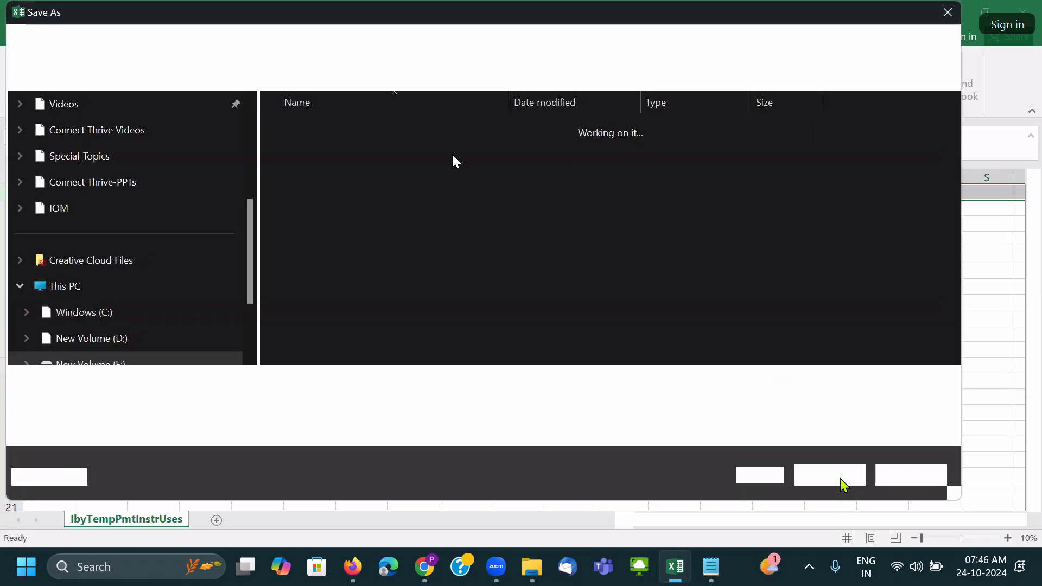
{"action": "left_click", "coordinate": [841, 479]}
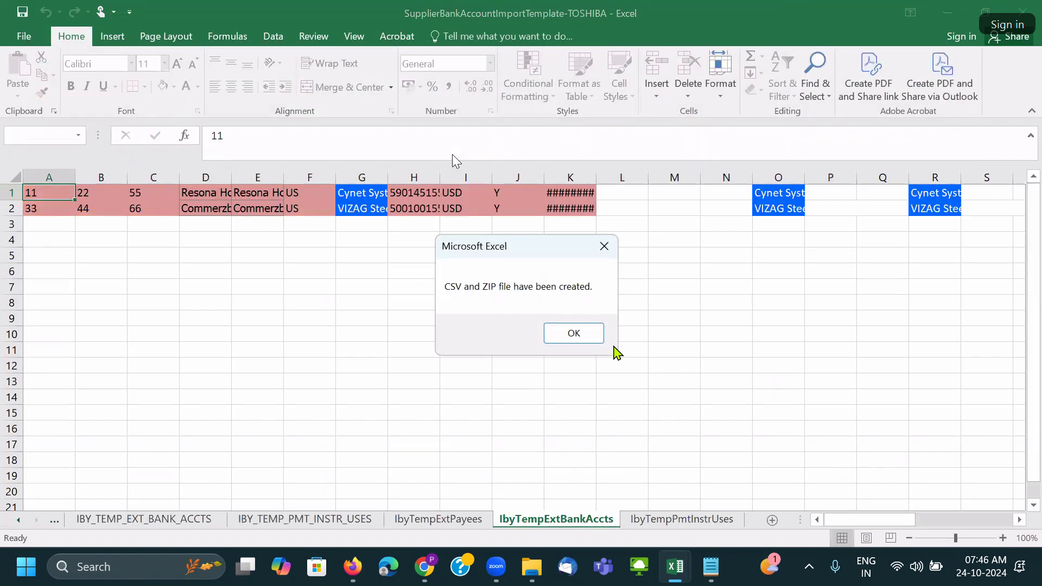
{"action": "left_click", "coordinate": [574, 334]}
{"action": "left_click", "coordinate": [573, 379]}
Delete the empty Supplier-Loading folder and confirm Toshiba-Loading holds the ibysupplierbankaccimport ZIP.
{"action": "mouse_move", "coordinate": [524, 570]}
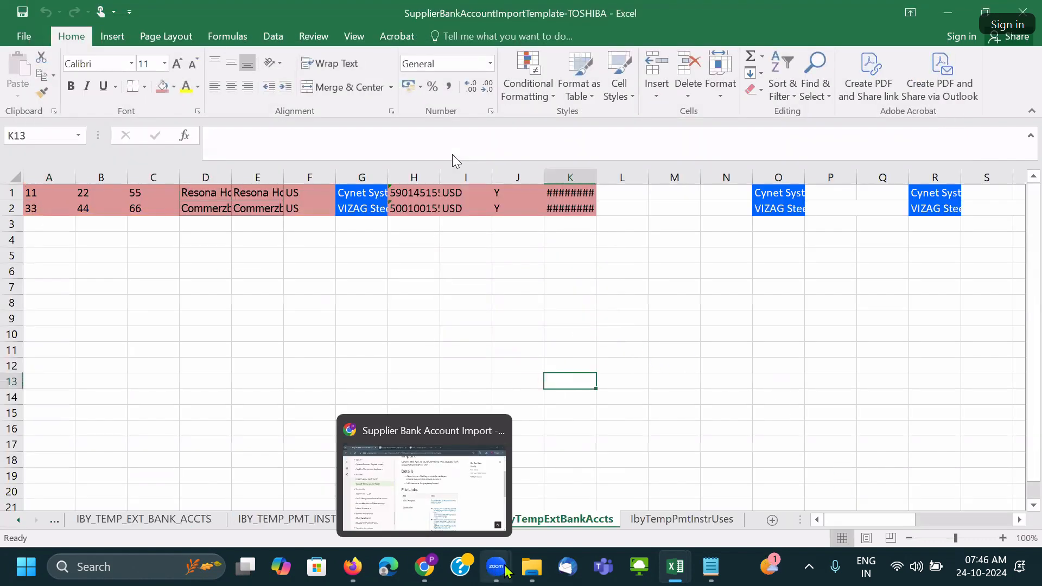
{"action": "left_click", "coordinate": [465, 516]}
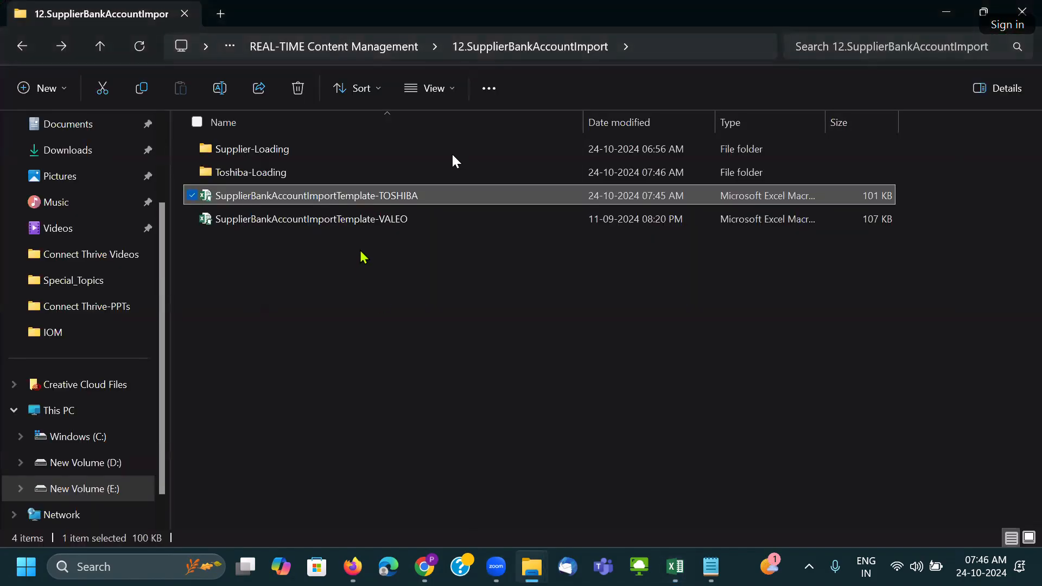
{"action": "double_click", "coordinate": [286, 155]}
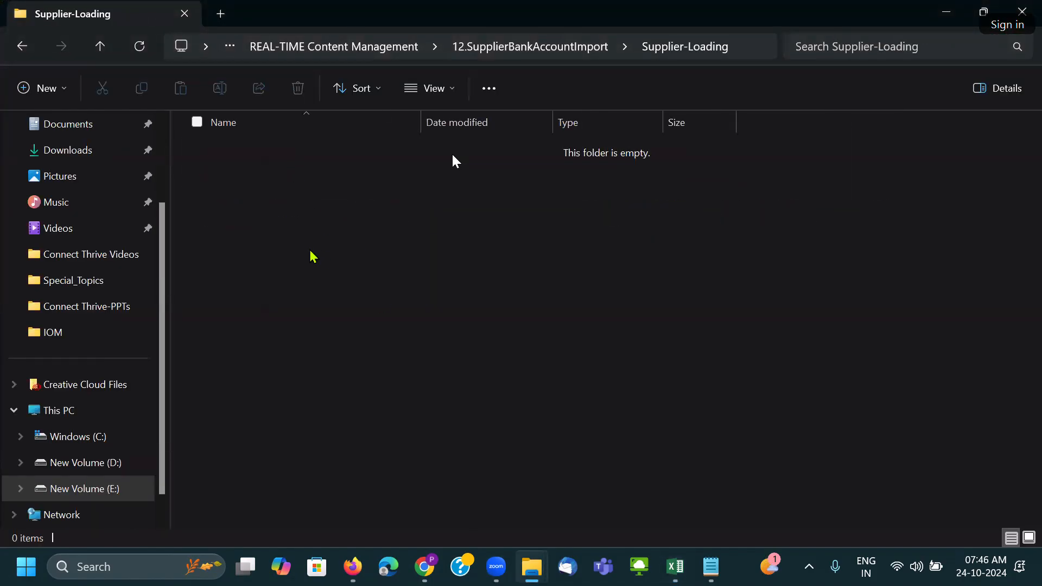
{"action": "key", "text": "alt+Left"}
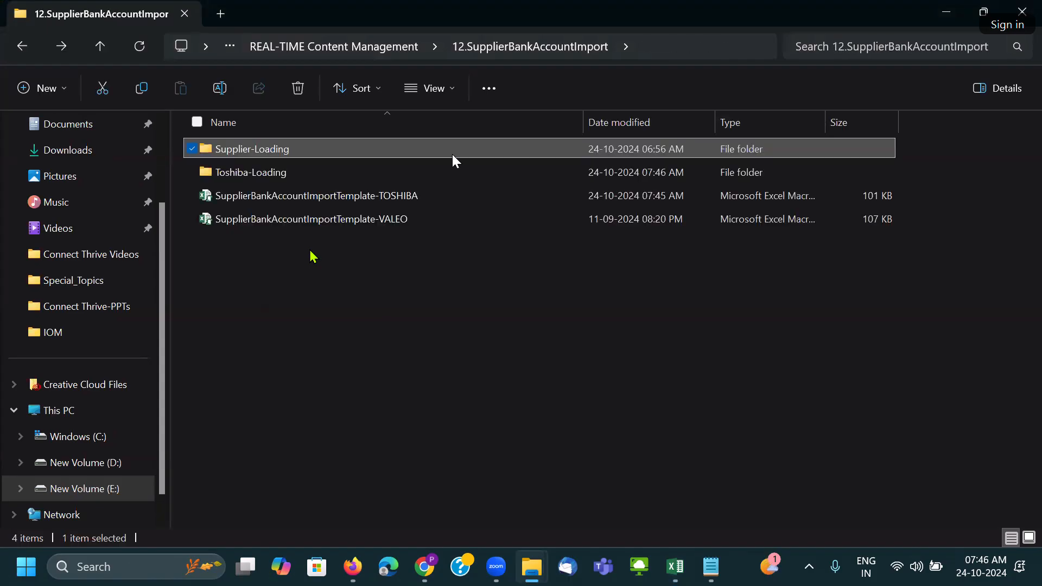
{"action": "key", "text": "Delete"}
{"action": "double_click", "coordinate": [272, 148]}
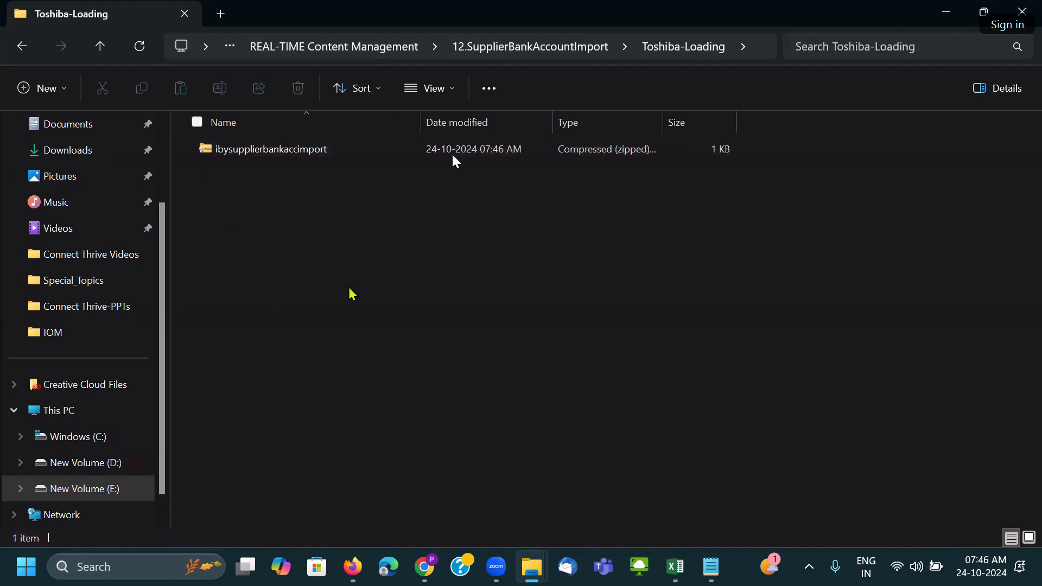
{"action": "key", "text": "alt+Left"}
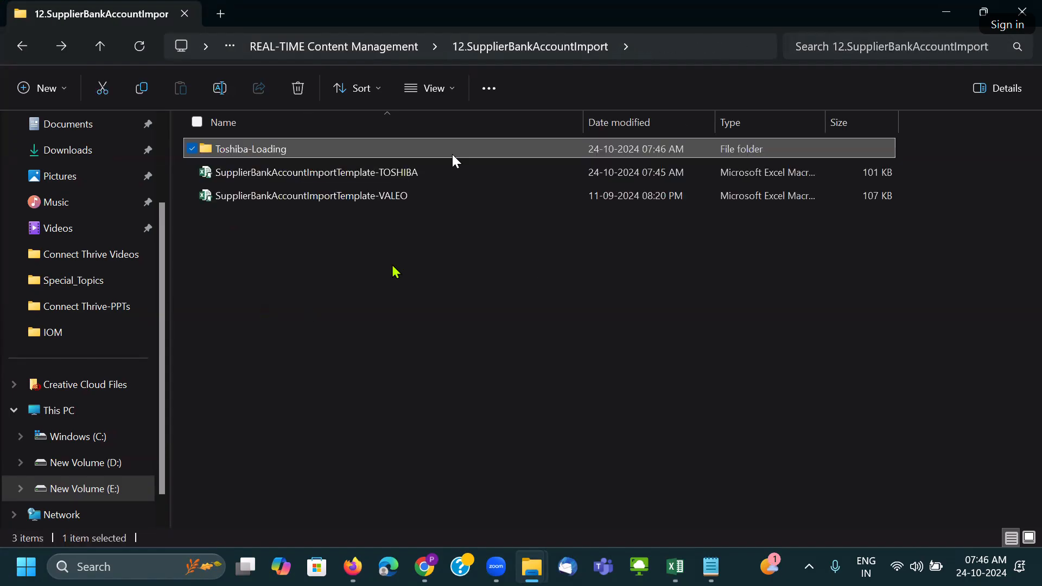
Reload the Monitor Processes page in Firefox and open the Navigator menu.
{"action": "left_click", "coordinate": [331, 471]}
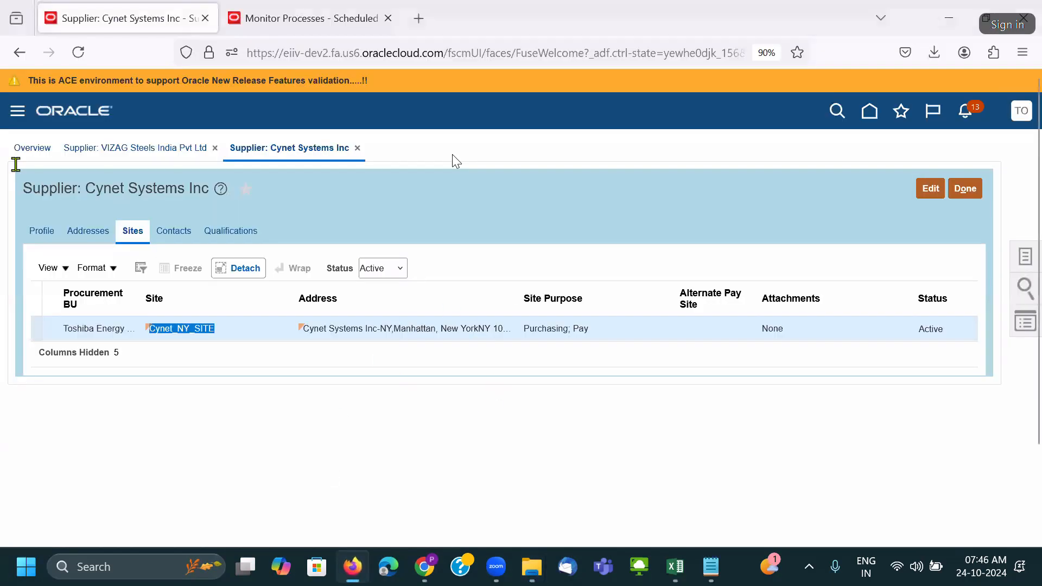
{"action": "left_click", "coordinate": [243, 24]}
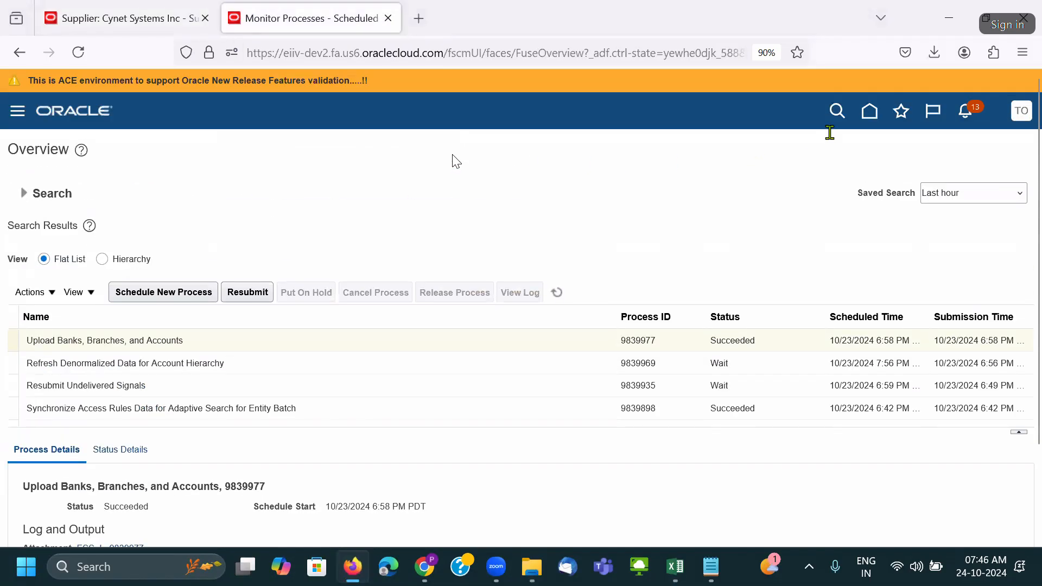
{"action": "left_click", "coordinate": [870, 111]}
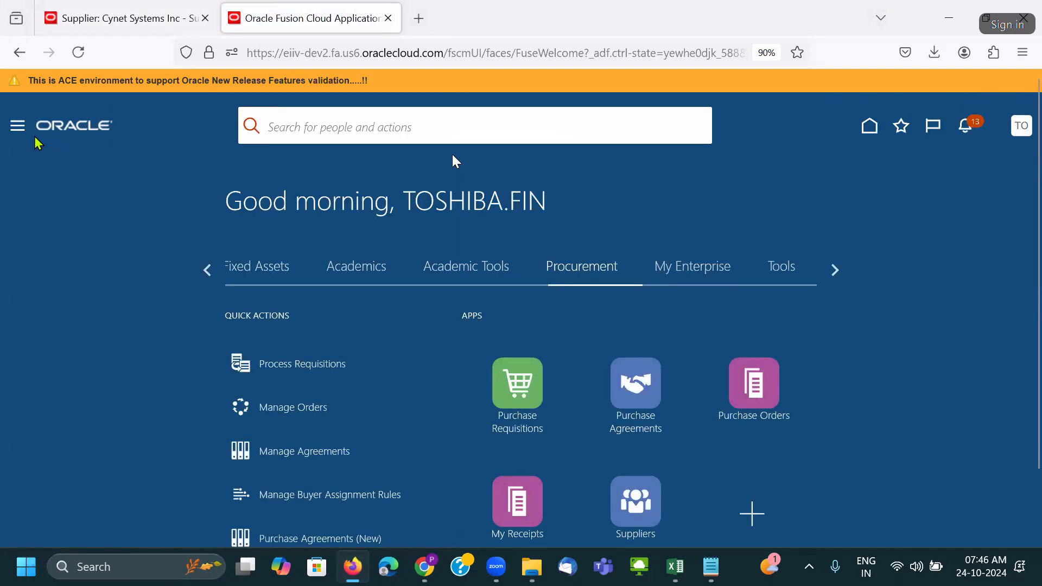
{"action": "left_click", "coordinate": [18, 128]}
{"action": "scroll", "coordinate": [153, 354], "scroll_direction": "down", "scroll_amount": 8}
{"action": "scroll", "coordinate": [202, 423], "scroll_direction": "down", "scroll_amount": 5}
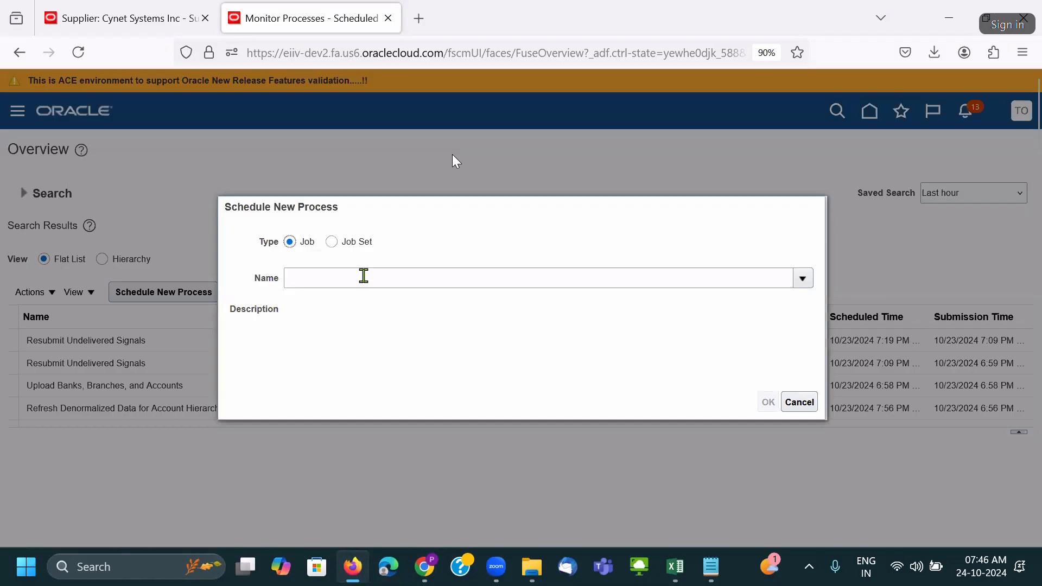
Choose the Load Interface File for Import job and open its parameters.
{"action": "left_click", "coordinate": [364, 276]}
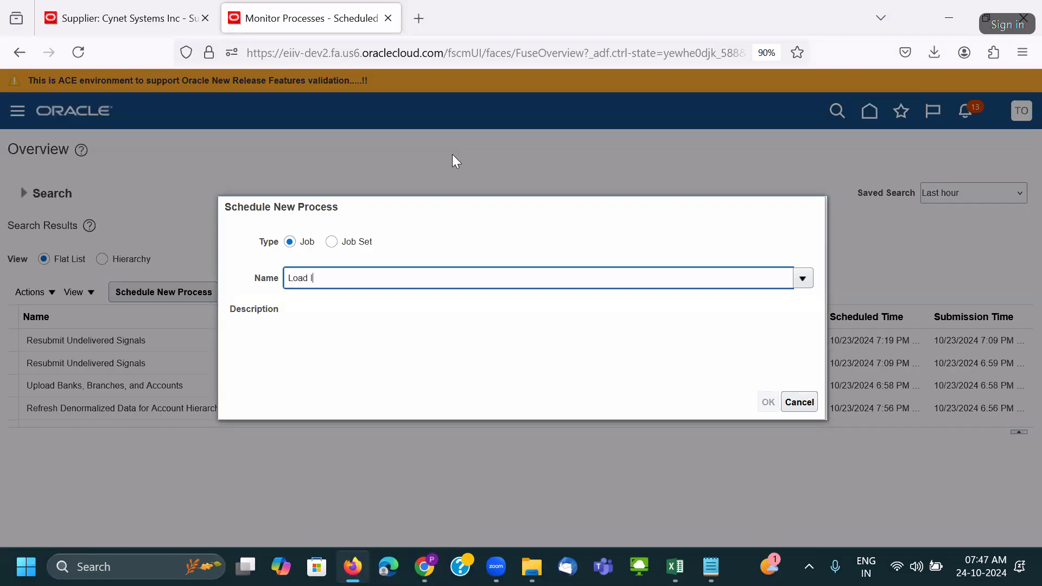
{"action": "key", "text": "Tab"}
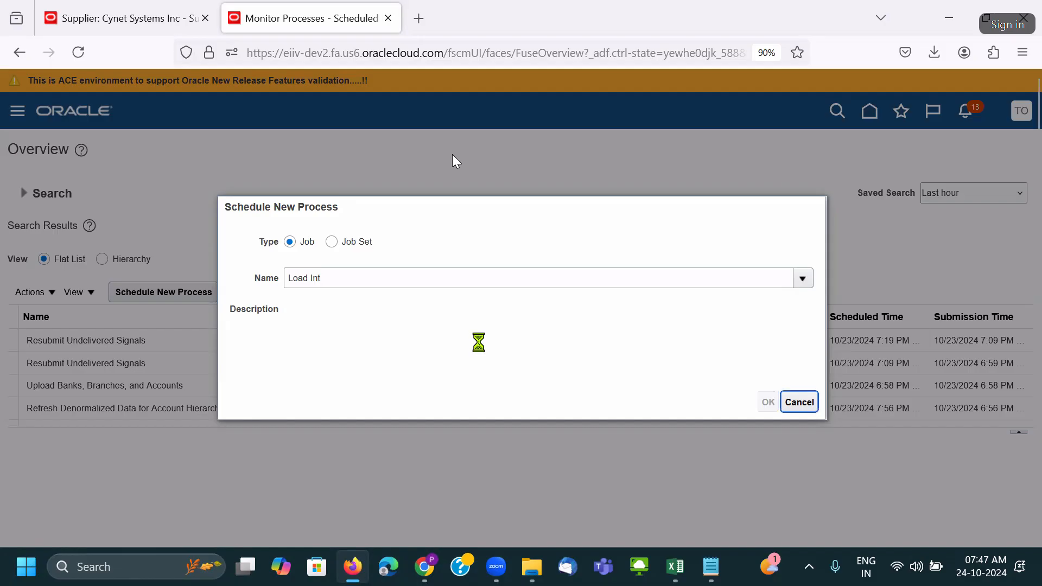
{"action": "left_click", "coordinate": [768, 403]}
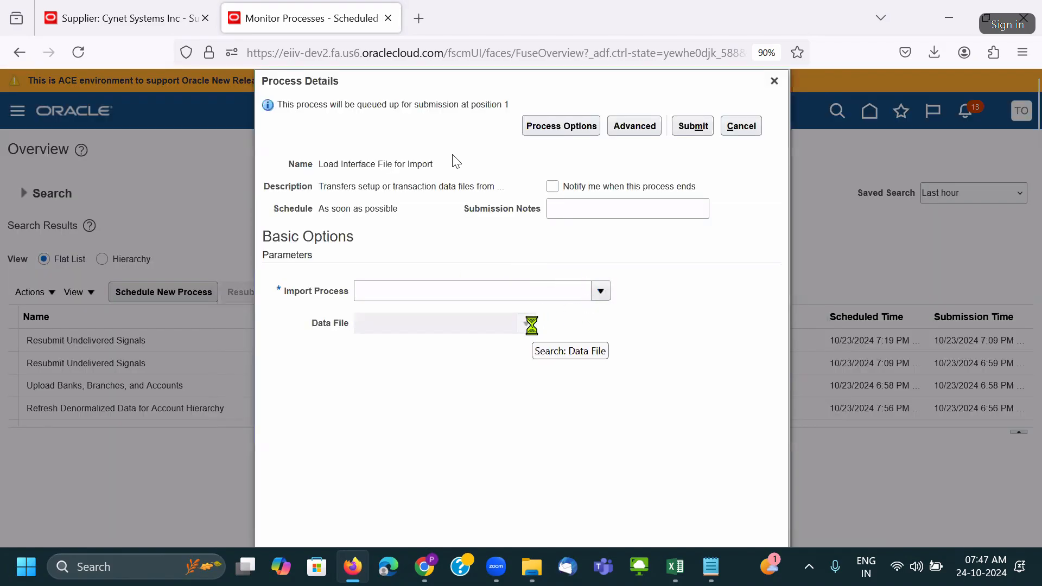
Scroll through the full list of available import processes.
{"action": "scroll", "coordinate": [414, 425], "scroll_direction": "down", "scroll_amount": 3}
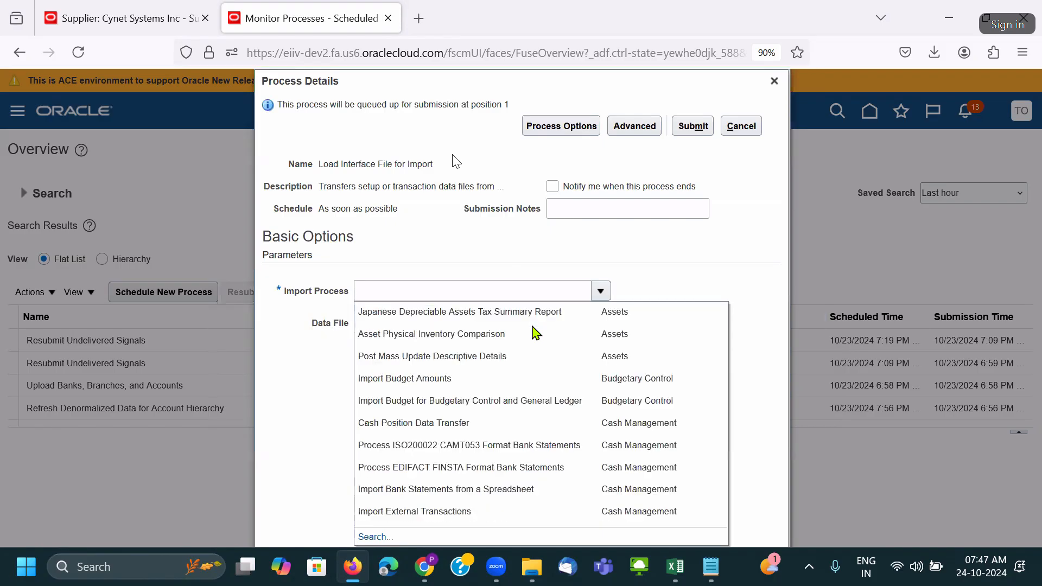
{"action": "scroll", "coordinate": [461, 425], "scroll_direction": "down", "scroll_amount": 3}
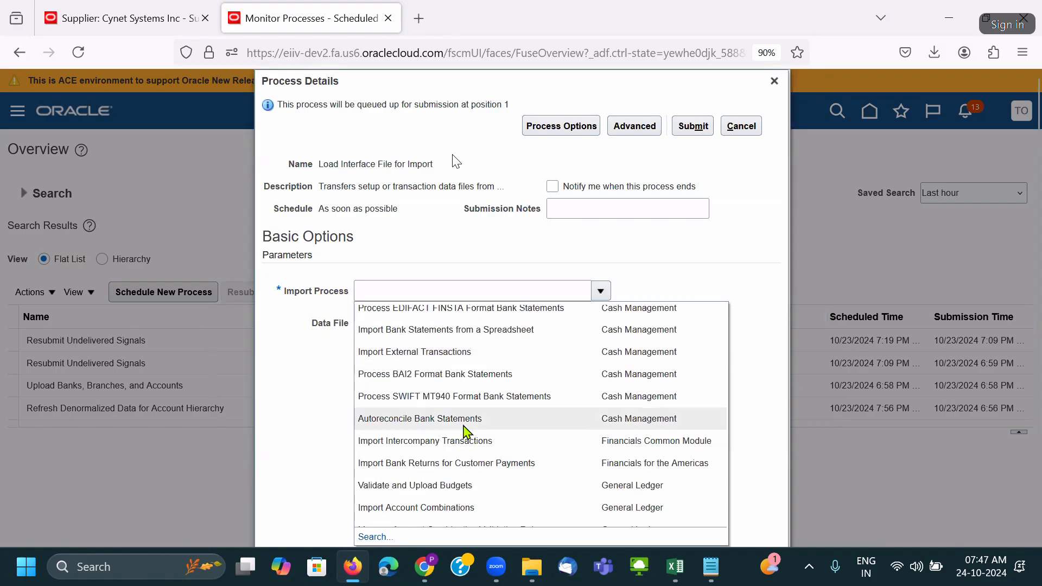
{"action": "scroll", "coordinate": [464, 429], "scroll_direction": "down", "scroll_amount": 3}
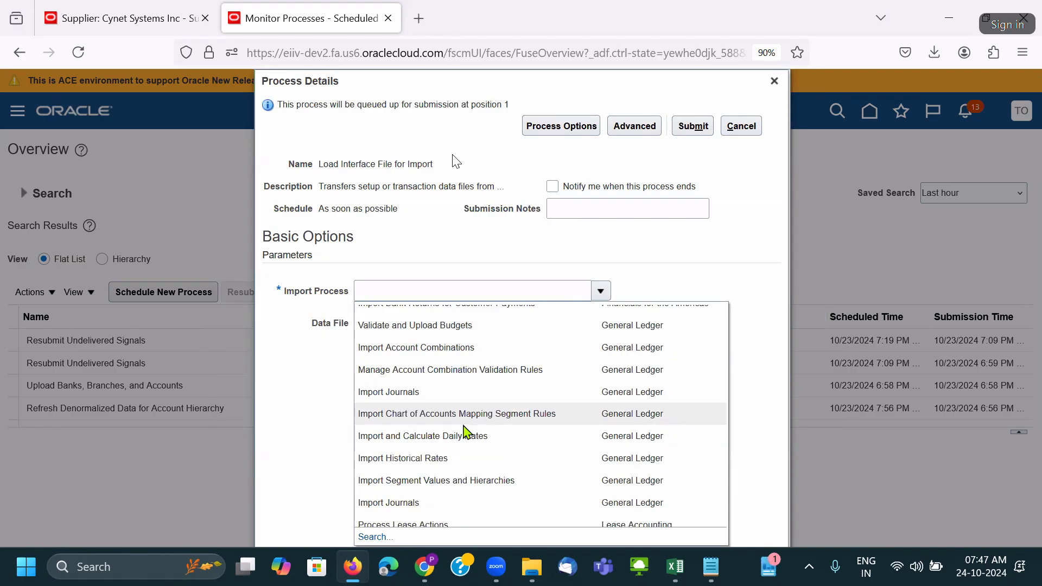
{"action": "scroll", "coordinate": [465, 433], "scroll_direction": "down", "scroll_amount": 8}
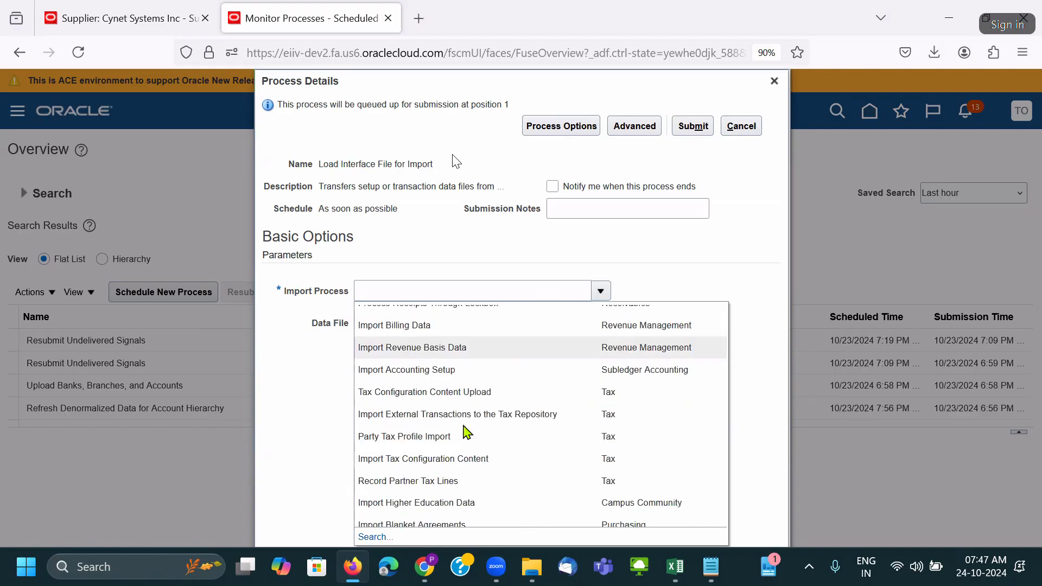
{"action": "scroll", "coordinate": [462, 426], "scroll_direction": "down", "scroll_amount": 3}
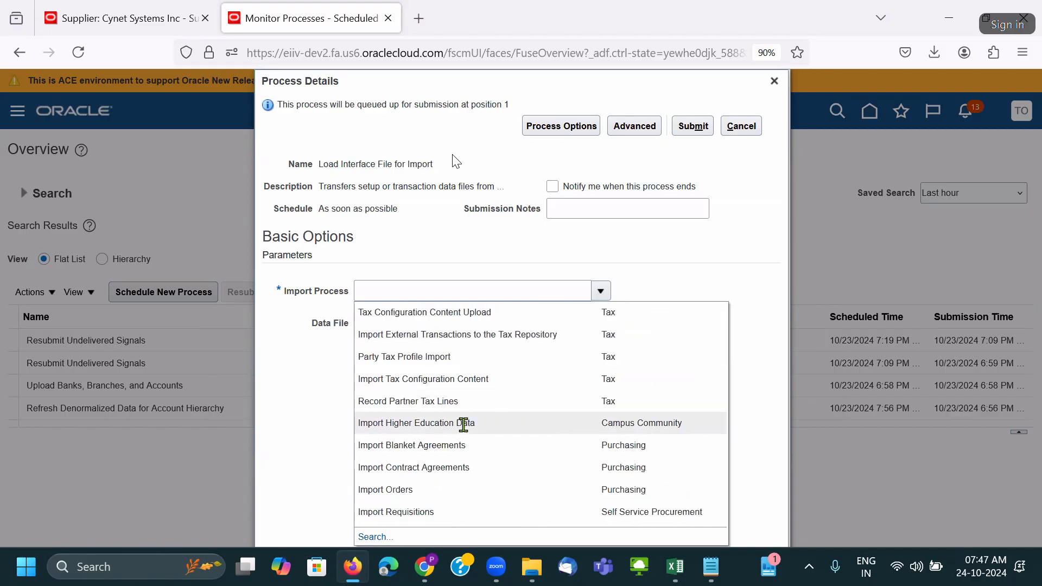
{"action": "scroll", "coordinate": [464, 424], "scroll_direction": "down", "scroll_amount": 2}
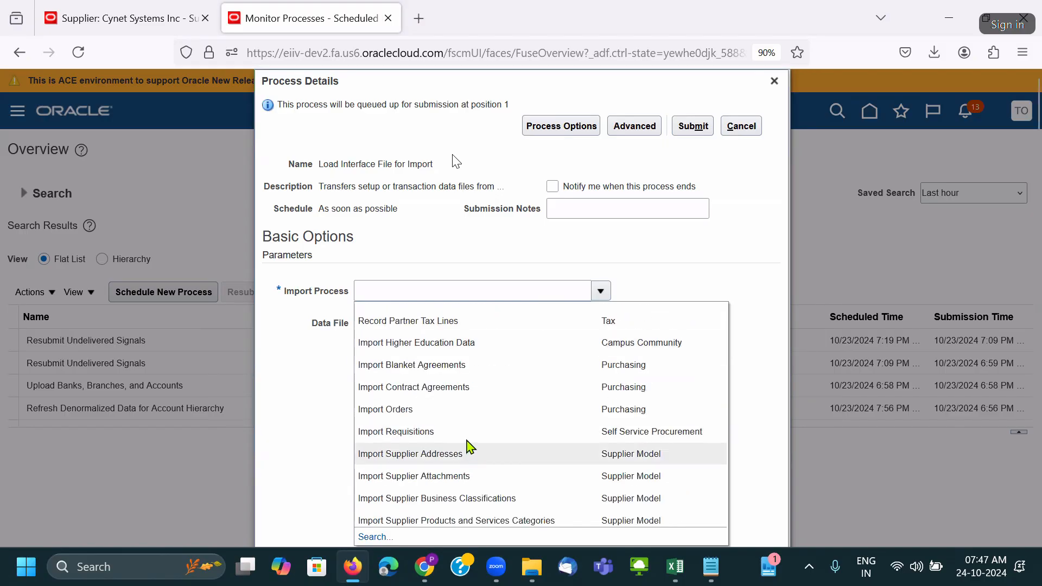
{"action": "scroll", "coordinate": [478, 498], "scroll_direction": "down", "scroll_amount": 2}
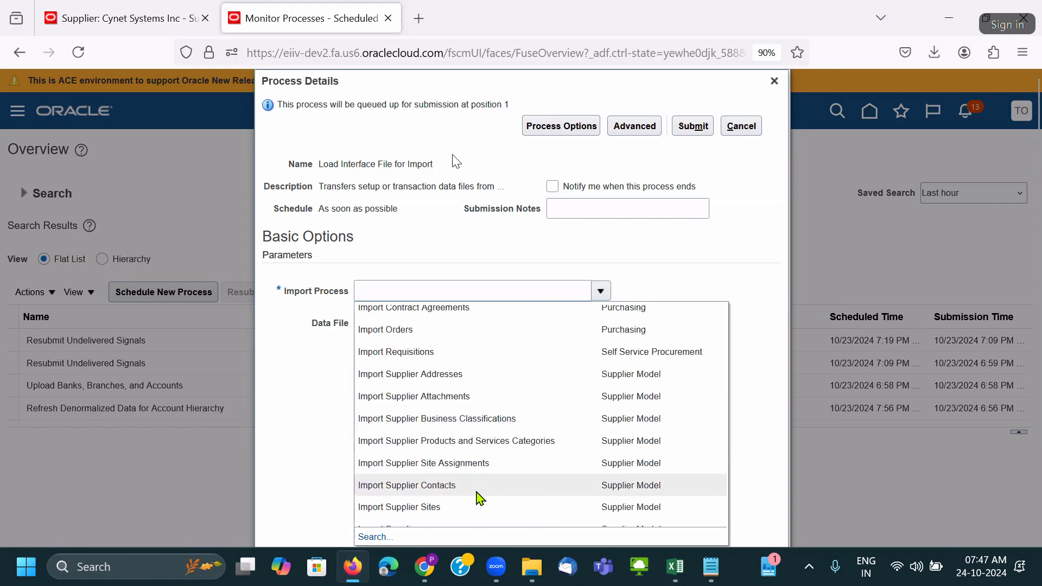
{"action": "scroll", "coordinate": [481, 498], "scroll_direction": "down", "scroll_amount": 5}
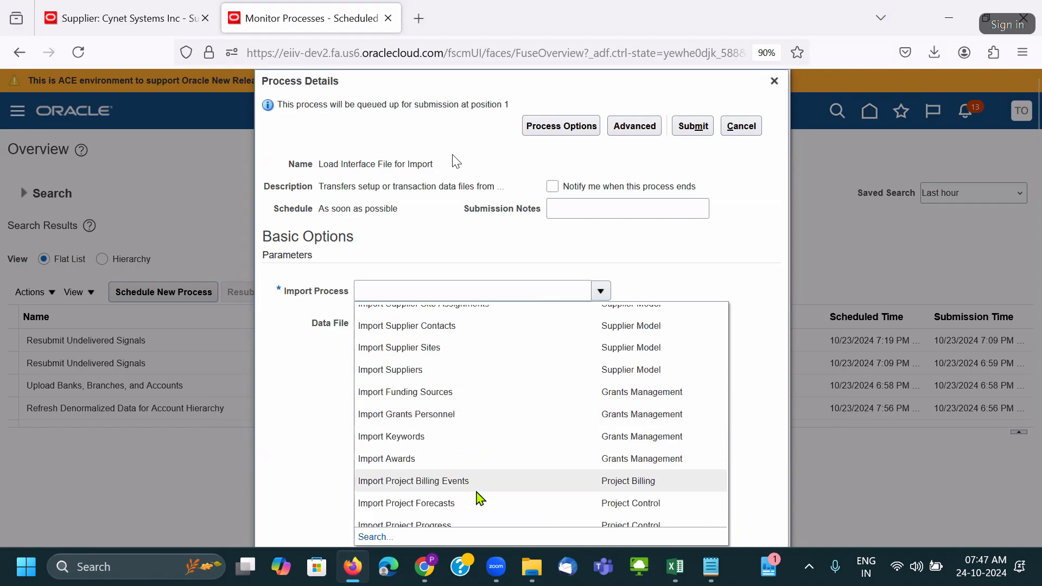
{"action": "scroll", "coordinate": [476, 493], "scroll_direction": "down", "scroll_amount": 2}
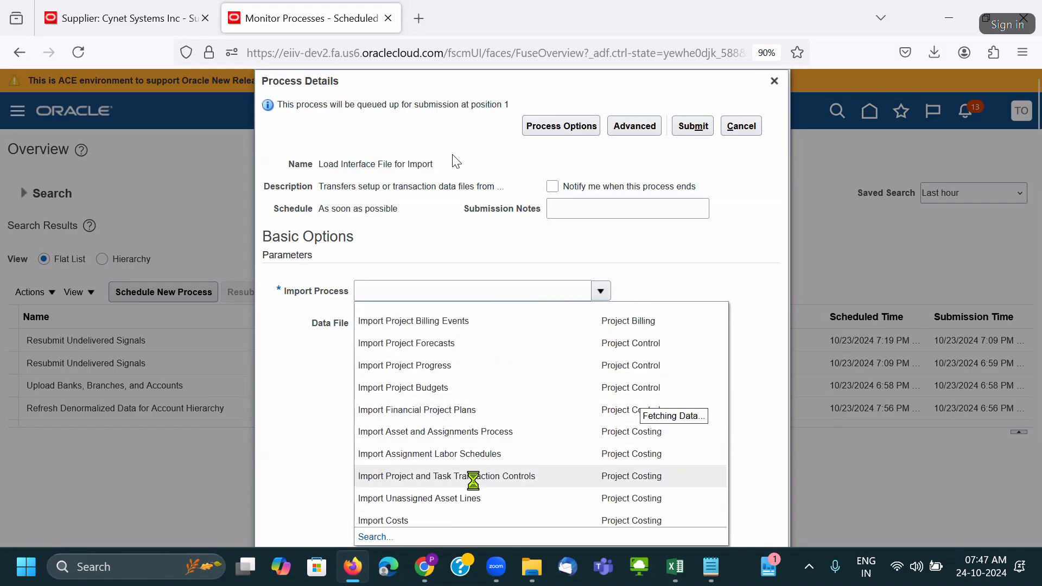
{"action": "scroll", "coordinate": [474, 481], "scroll_direction": "down", "scroll_amount": 6}
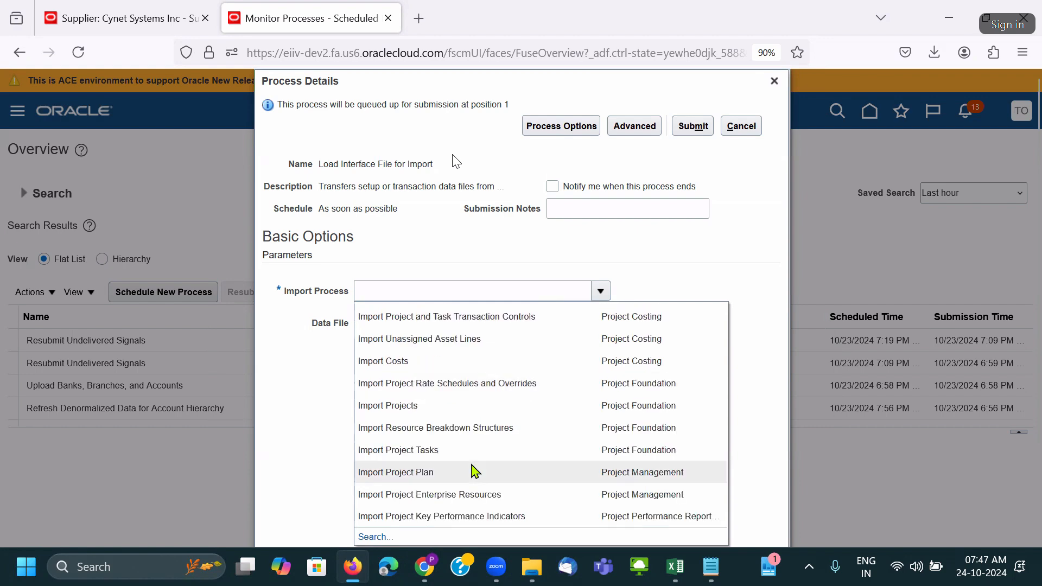
{"action": "scroll", "coordinate": [473, 468], "scroll_direction": "down", "scroll_amount": 3}
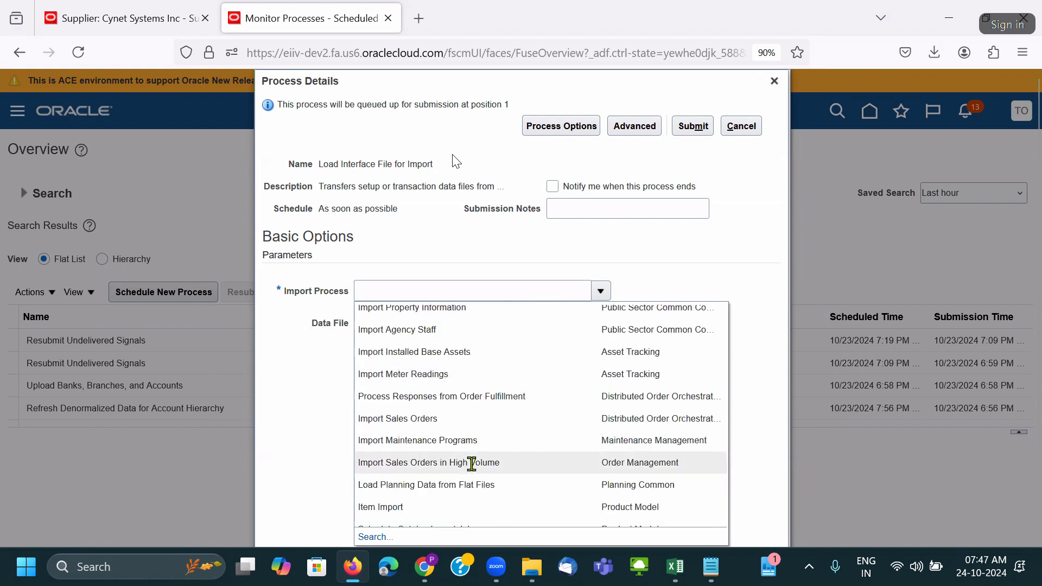
{"action": "scroll", "coordinate": [472, 467], "scroll_direction": "down", "scroll_amount": 4}
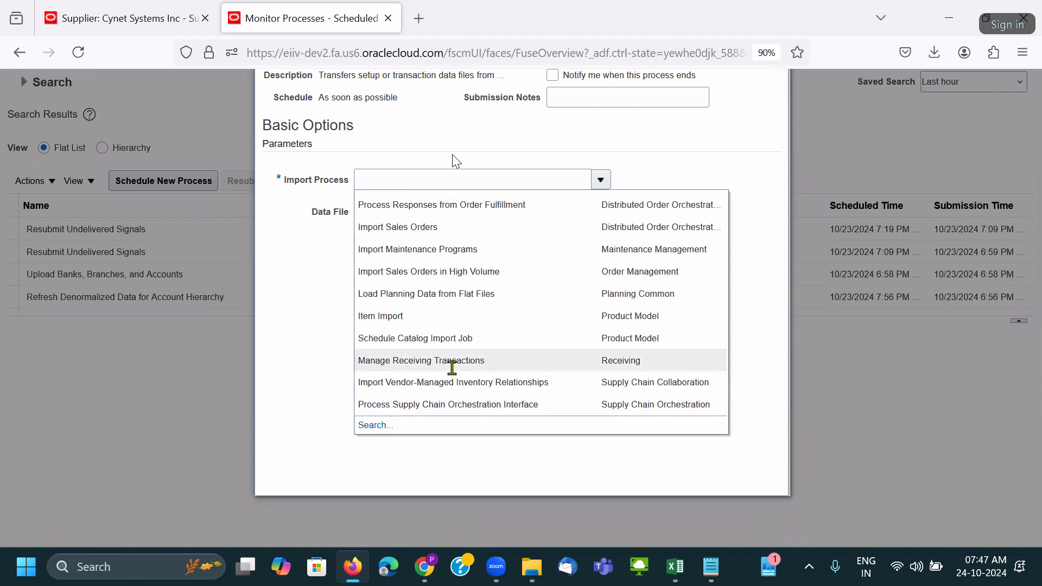
{"action": "scroll", "coordinate": [453, 372], "scroll_direction": "up", "scroll_amount": 7}
{"action": "scroll", "coordinate": [454, 373], "scroll_direction": "up", "scroll_amount": 10}
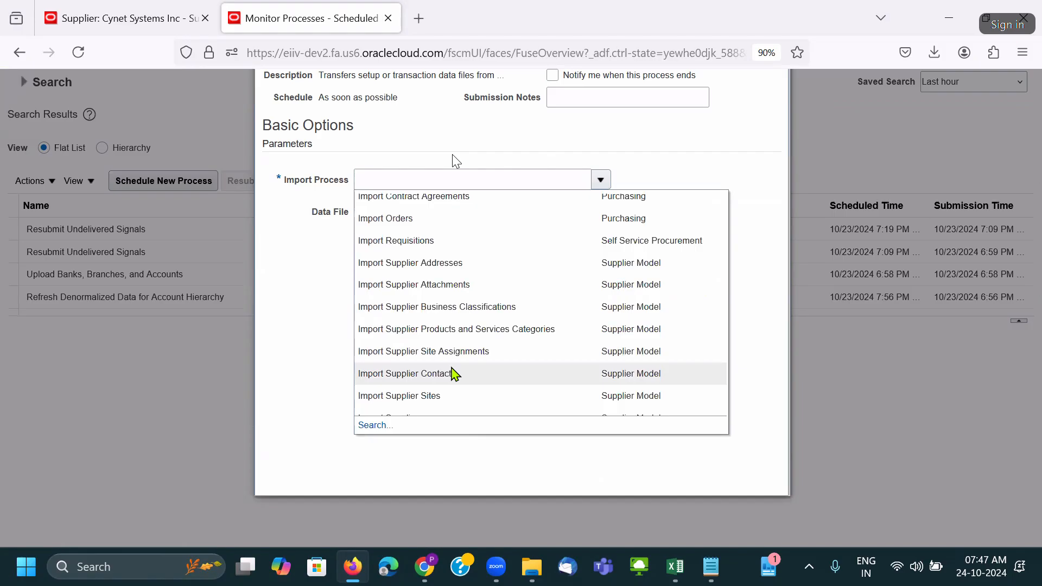
{"action": "scroll", "coordinate": [455, 373], "scroll_direction": "down", "scroll_amount": 2}
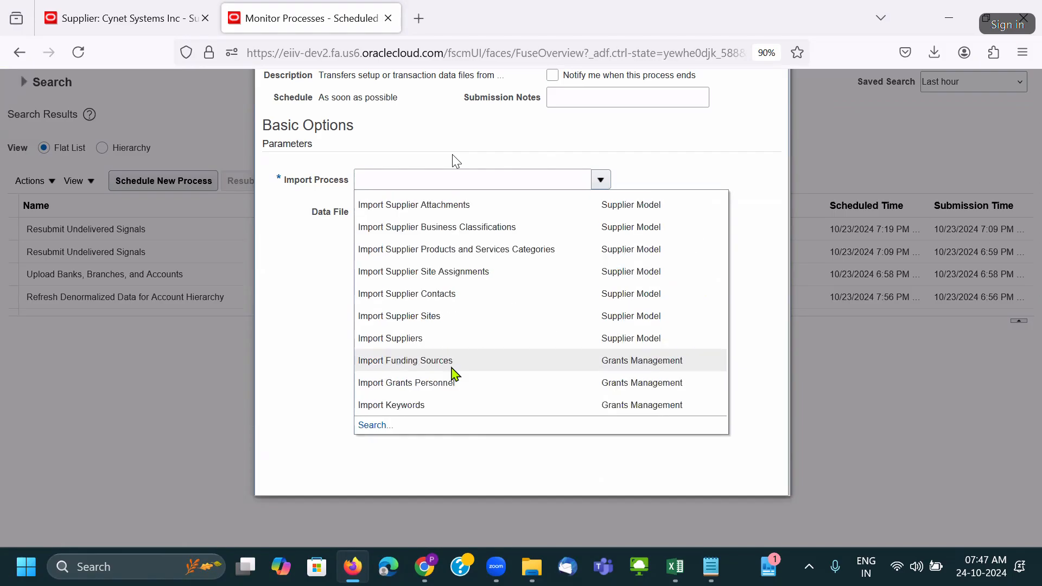
{"action": "scroll", "coordinate": [454, 372], "scroll_direction": "up", "scroll_amount": 3}
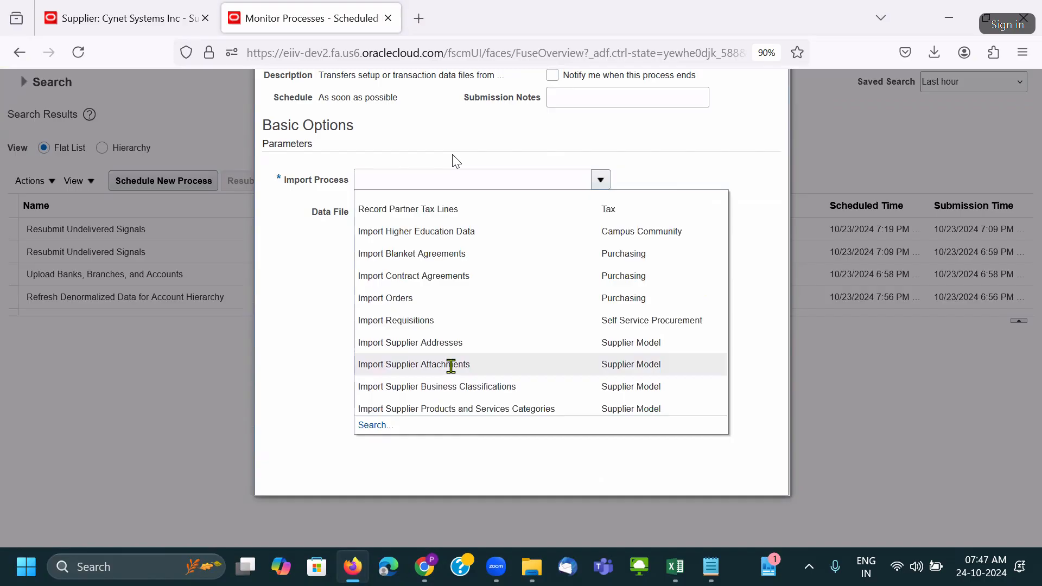
{"action": "scroll", "coordinate": [454, 358], "scroll_direction": "up", "scroll_amount": 2}
{"action": "scroll", "coordinate": [453, 352], "scroll_direction": "up", "scroll_amount": 2}
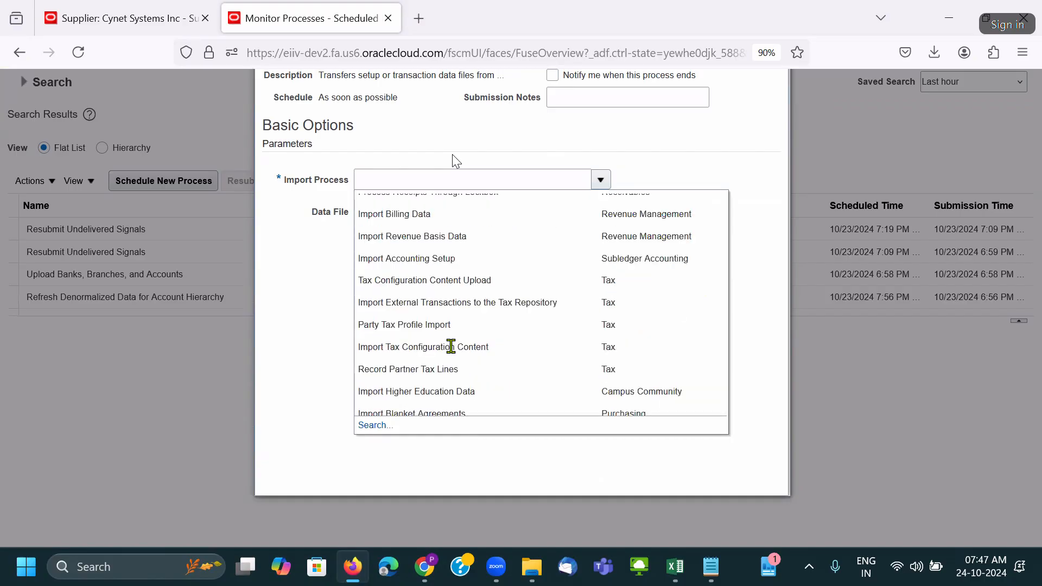
{"action": "scroll", "coordinate": [451, 350], "scroll_direction": "up", "scroll_amount": 2}
{"action": "scroll", "coordinate": [453, 353], "scroll_direction": "up", "scroll_amount": 2}
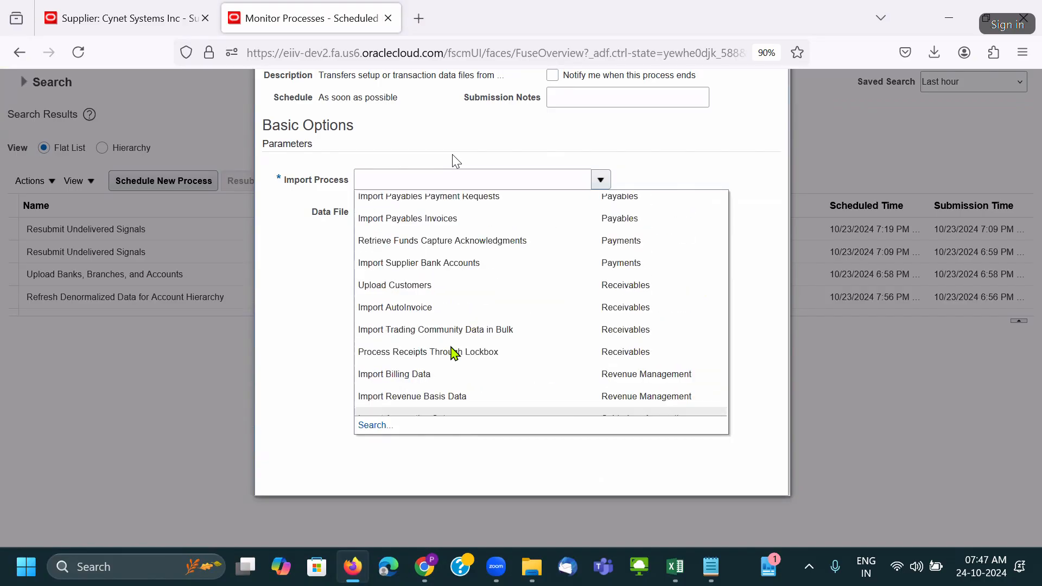
{"action": "scroll", "coordinate": [454, 353], "scroll_direction": "up", "scroll_amount": 4}
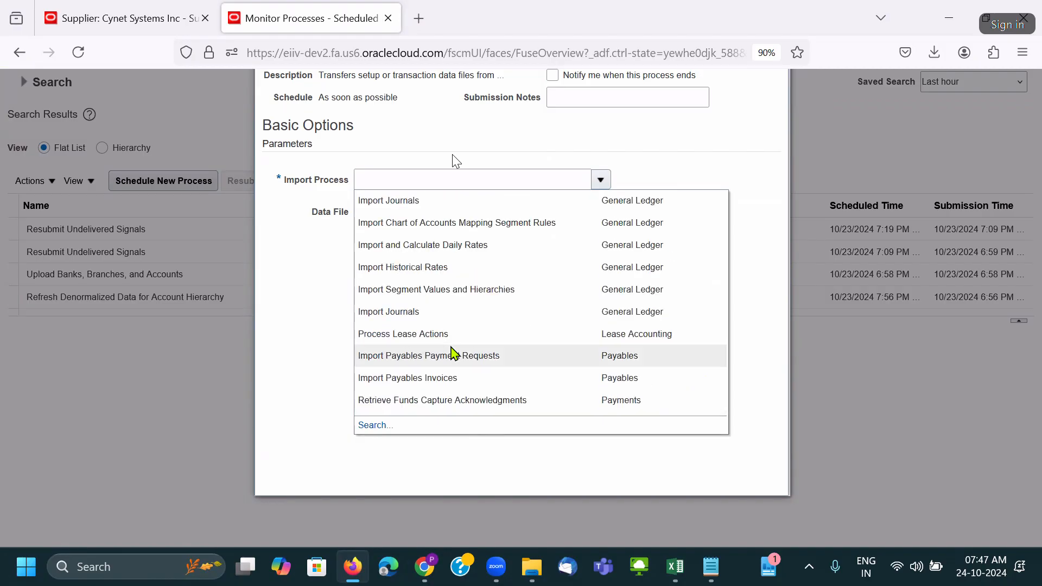
{"action": "scroll", "coordinate": [453, 352], "scroll_direction": "up", "scroll_amount": 2}
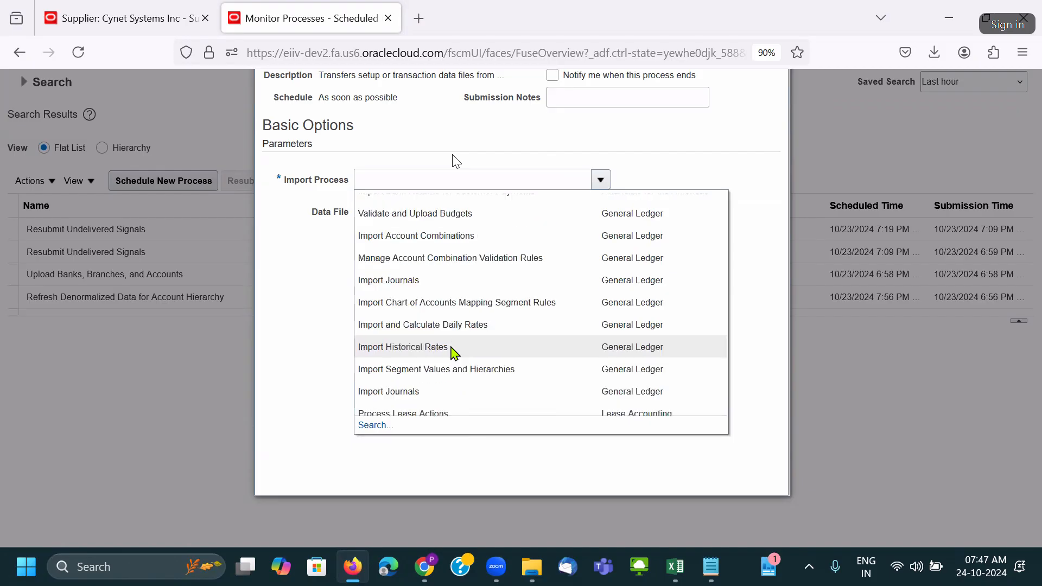
{"action": "scroll", "coordinate": [453, 353], "scroll_direction": "up", "scroll_amount": 5}
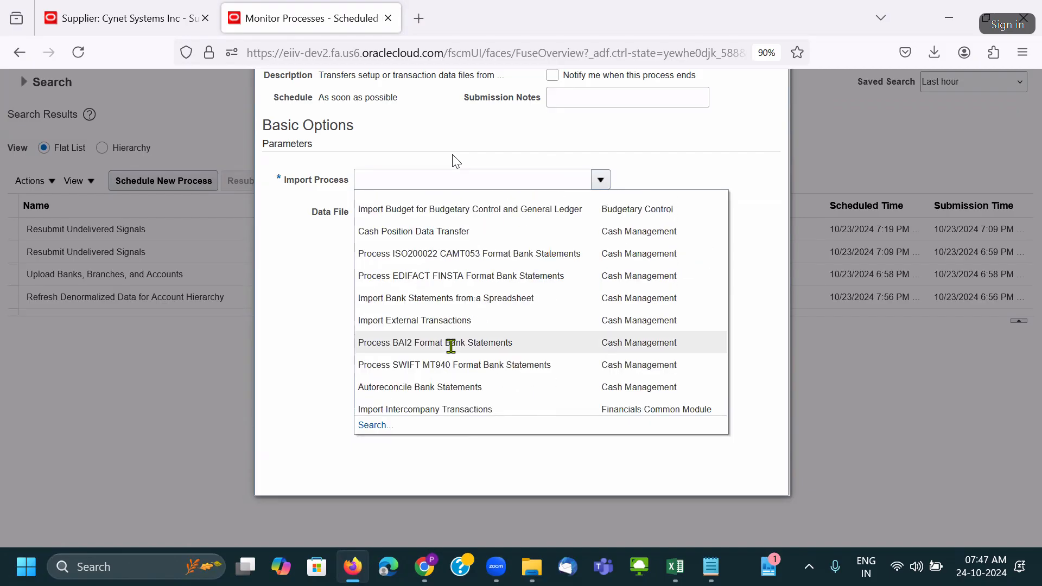
Search import processes with the Contains operator for 'Import Su'.
{"action": "left_click", "coordinate": [381, 426]}
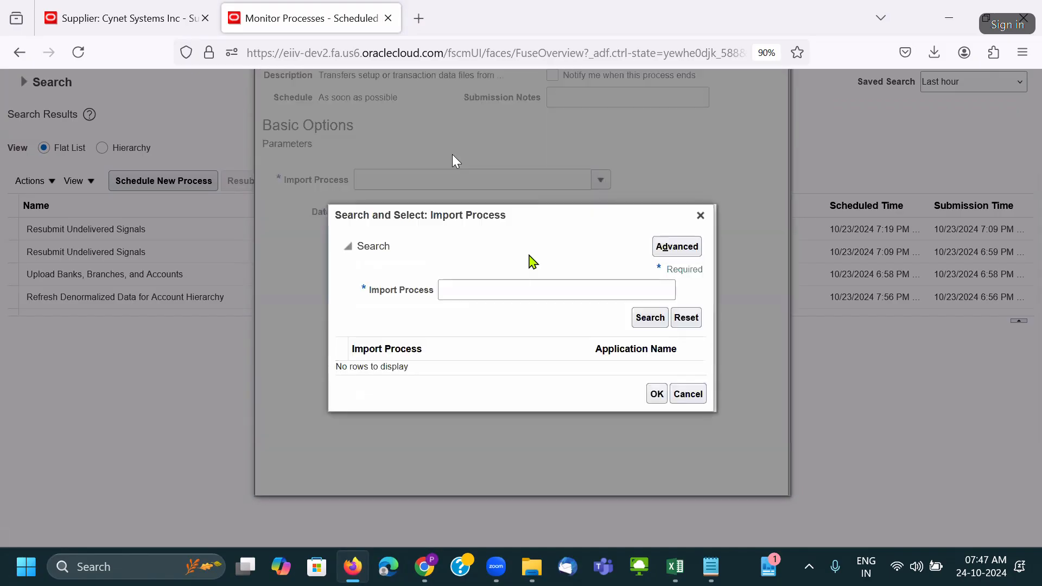
{"action": "left_click", "coordinate": [677, 247]}
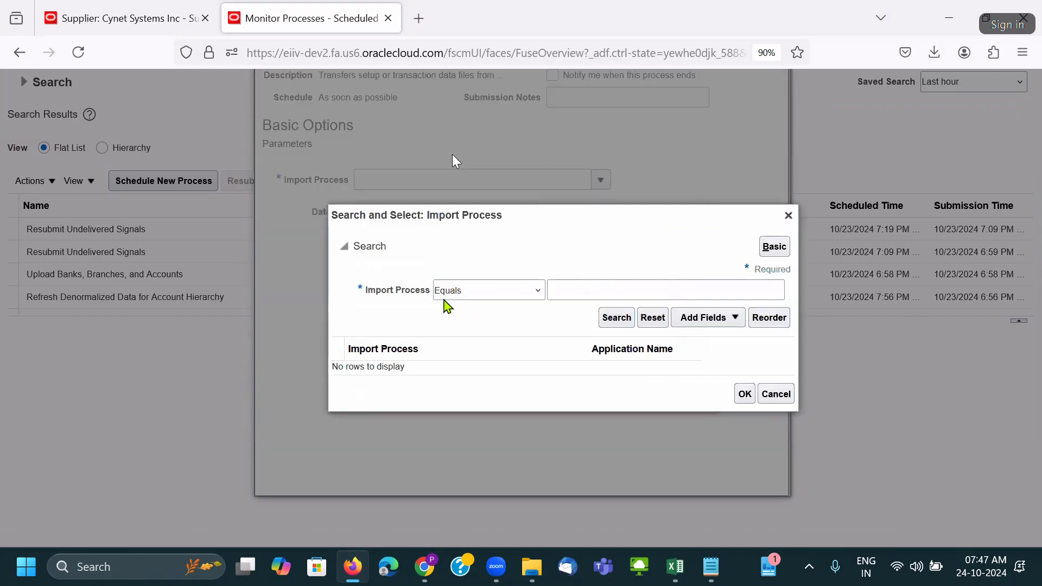
{"action": "left_click", "coordinate": [442, 295]}
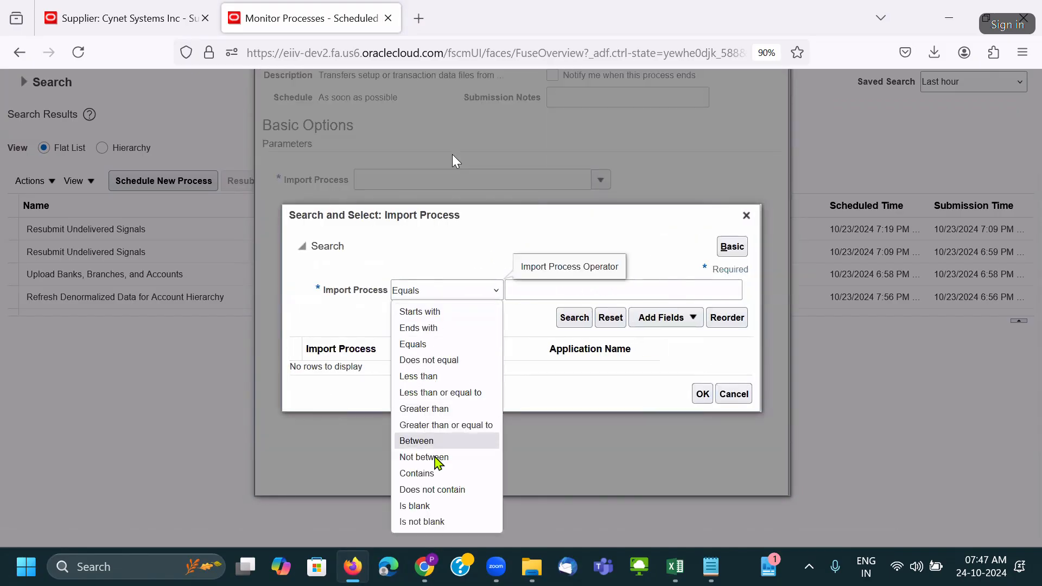
{"action": "left_click", "coordinate": [436, 472]}
{"action": "left_click", "coordinate": [531, 291]}
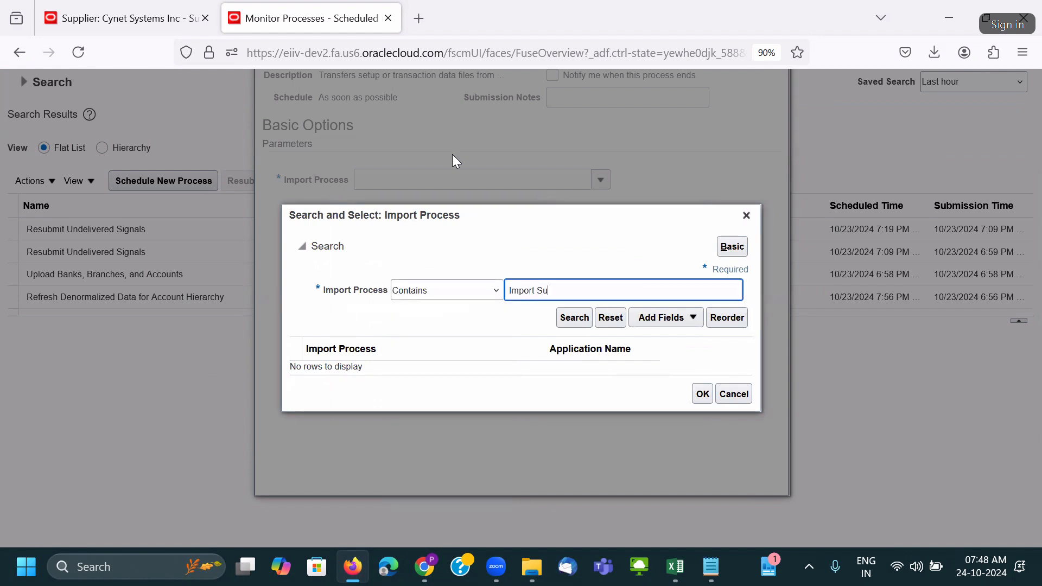
{"action": "key", "text": "Return"}
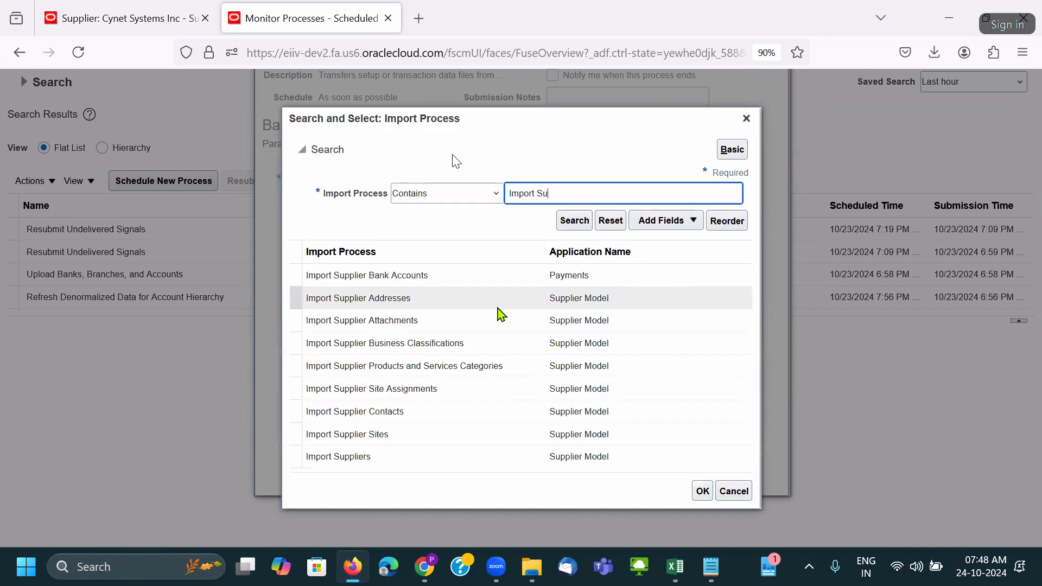
Set Import Supplier Bank Accounts as the import process and start uploading a new data file.
{"action": "left_click", "coordinate": [453, 278]}
{"action": "double_click", "coordinate": [453, 278]}
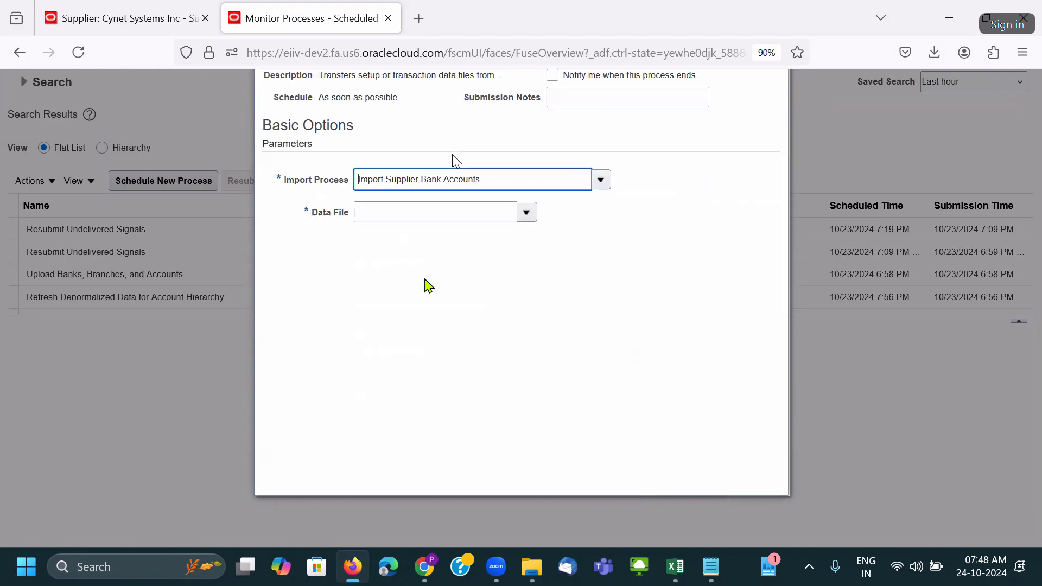
{"action": "left_click", "coordinate": [522, 219]}
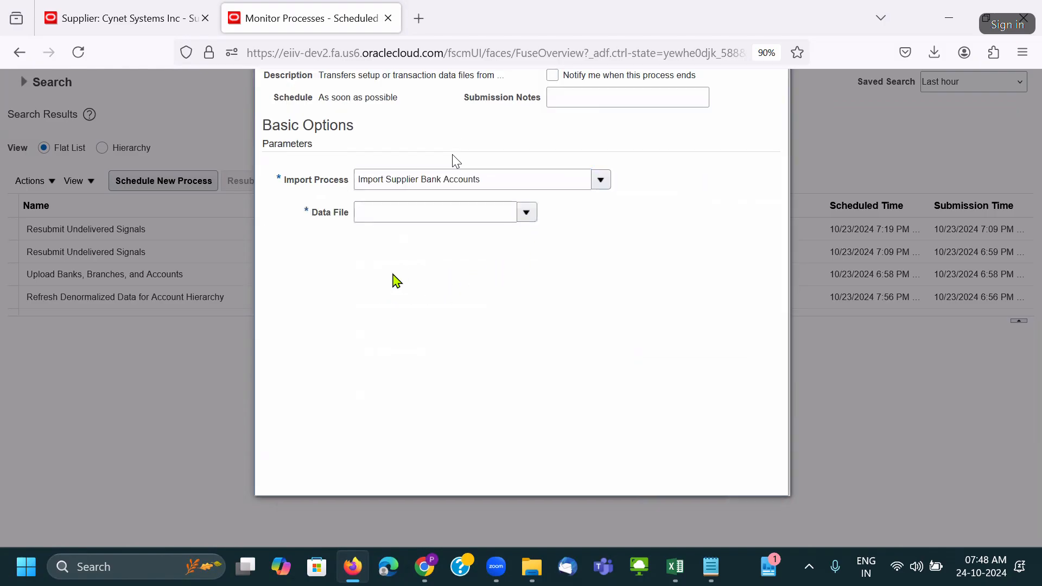
{"action": "left_click", "coordinate": [368, 476]}
Browse for the upload file starting from the REAL-TIME Content Management folder.
{"action": "left_click", "coordinate": [467, 308]}
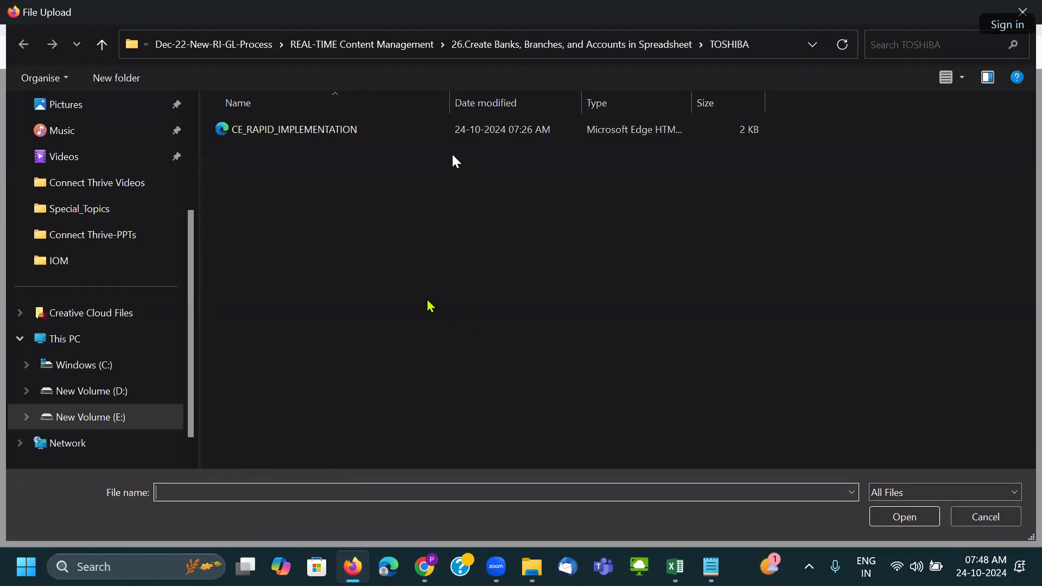
{"action": "left_click", "coordinate": [396, 45]}
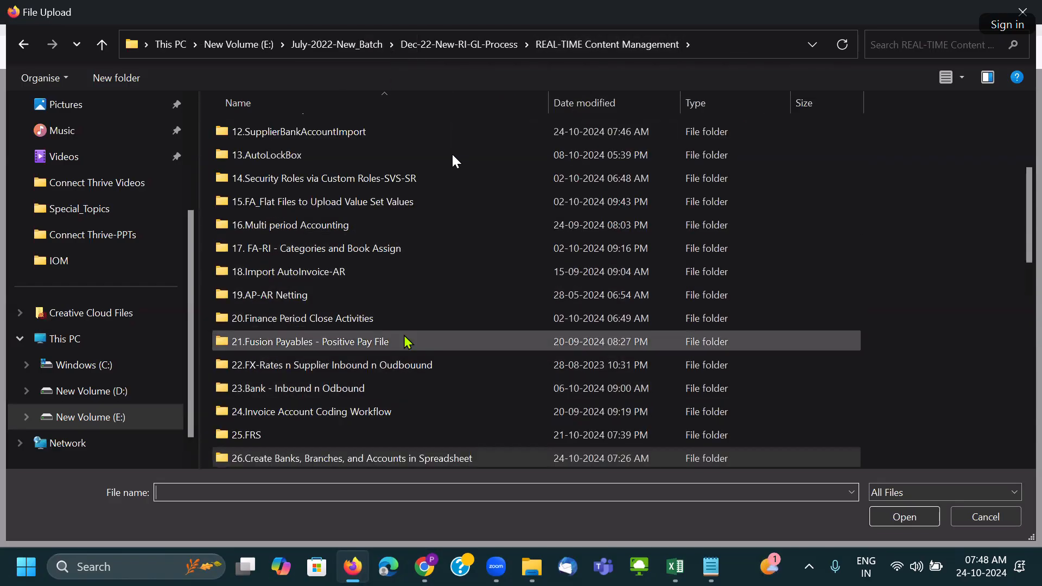
{"action": "scroll", "coordinate": [392, 276], "scroll_direction": "down", "scroll_amount": 3}
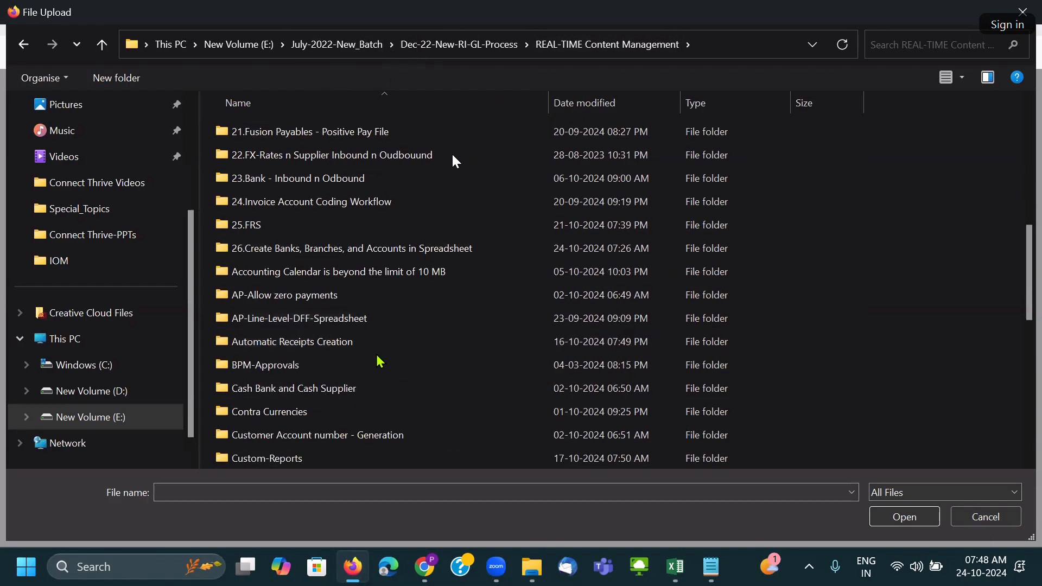
{"action": "scroll", "coordinate": [351, 331], "scroll_direction": "down", "scroll_amount": 4}
{"action": "scroll", "coordinate": [347, 324], "scroll_direction": "up", "scroll_amount": 5}
{"action": "scroll", "coordinate": [352, 317], "scroll_direction": "down", "scroll_amount": 2}
{"action": "scroll", "coordinate": [355, 321], "scroll_direction": "down", "scroll_amount": 1}
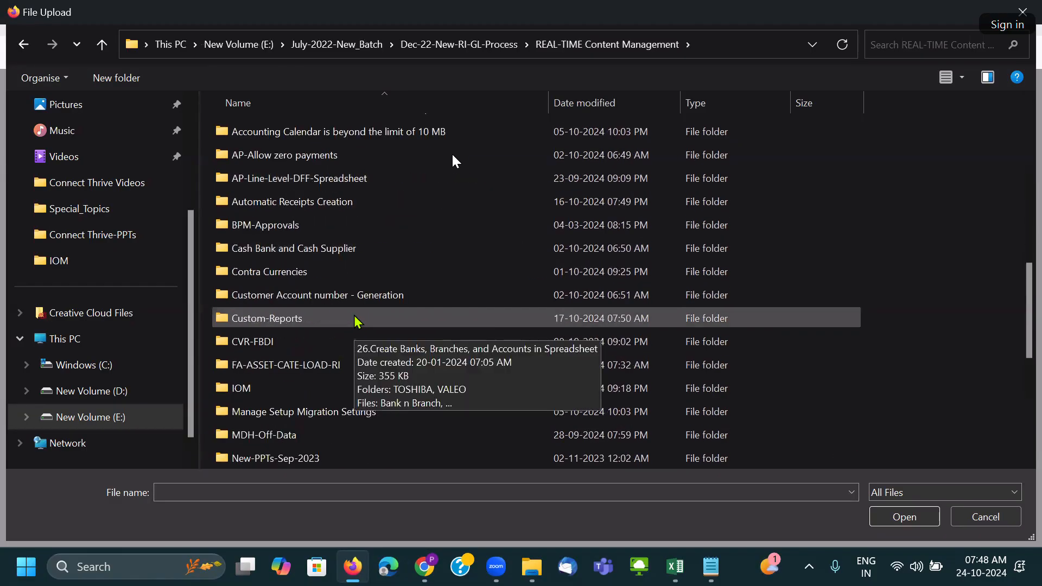
{"action": "scroll", "coordinate": [357, 321], "scroll_direction": "up", "scroll_amount": 2}
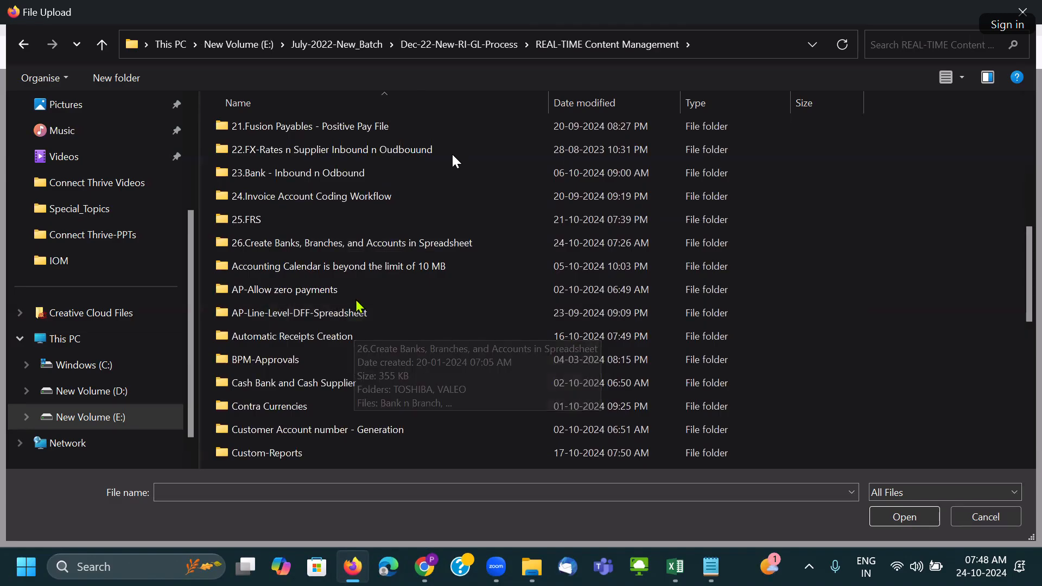
{"action": "scroll", "coordinate": [357, 313], "scroll_direction": "up", "scroll_amount": 2}
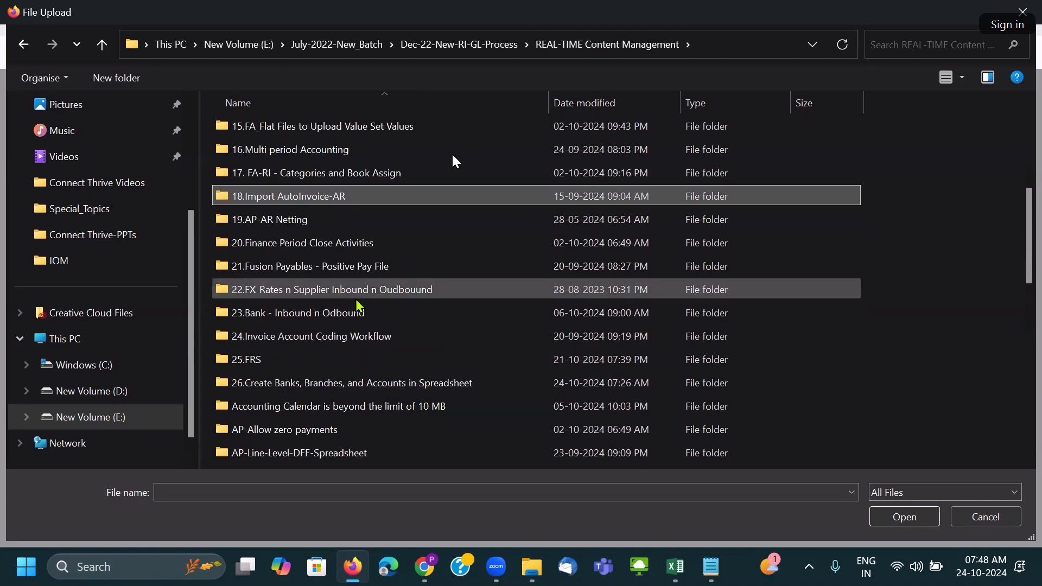
{"action": "scroll", "coordinate": [357, 299], "scroll_direction": "down", "scroll_amount": 2}
{"action": "scroll", "coordinate": [359, 324], "scroll_direction": "down", "scroll_amount": 2}
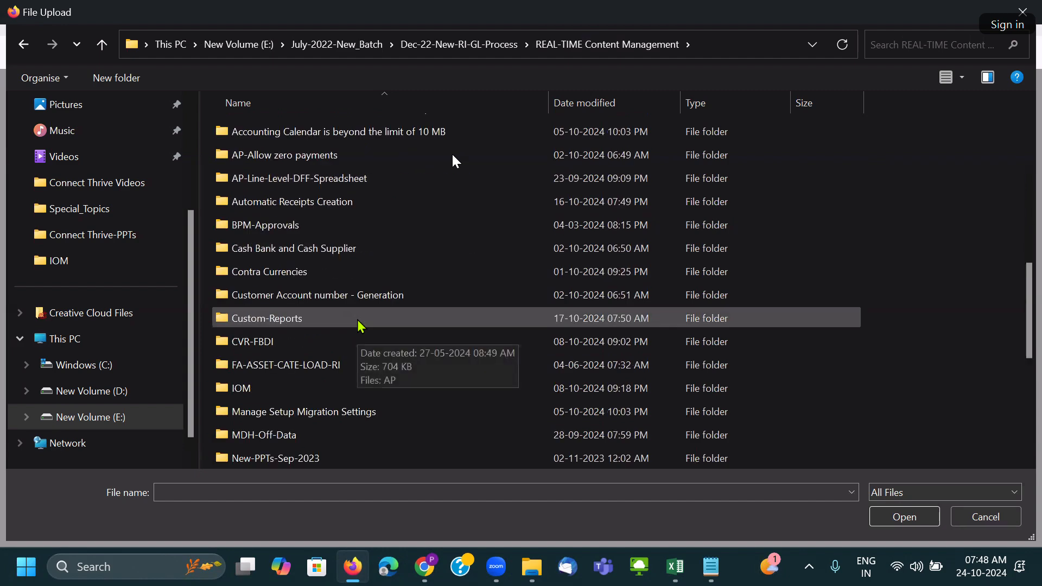
{"action": "scroll", "coordinate": [361, 326], "scroll_direction": "down", "scroll_amount": 1}
{"action": "scroll", "coordinate": [371, 370], "scroll_direction": "down", "scroll_amount": 3}
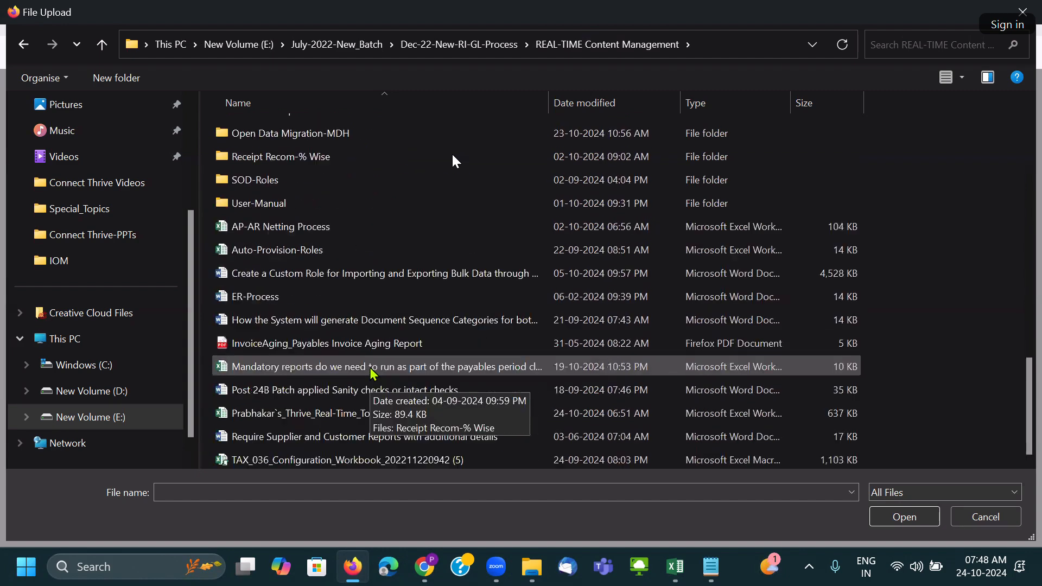
{"action": "scroll", "coordinate": [382, 345], "scroll_direction": "up", "scroll_amount": 15}
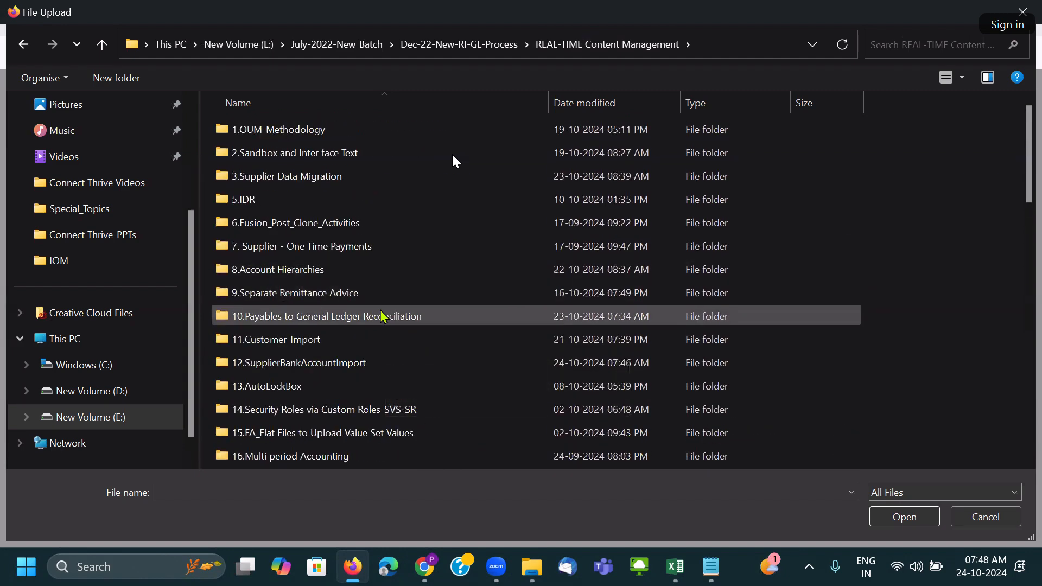
Upload ibysupplierbankaccimport.zip from 12.SupplierBankAccountImport\Toshiba-Loading.
{"action": "double_click", "coordinate": [384, 364]}
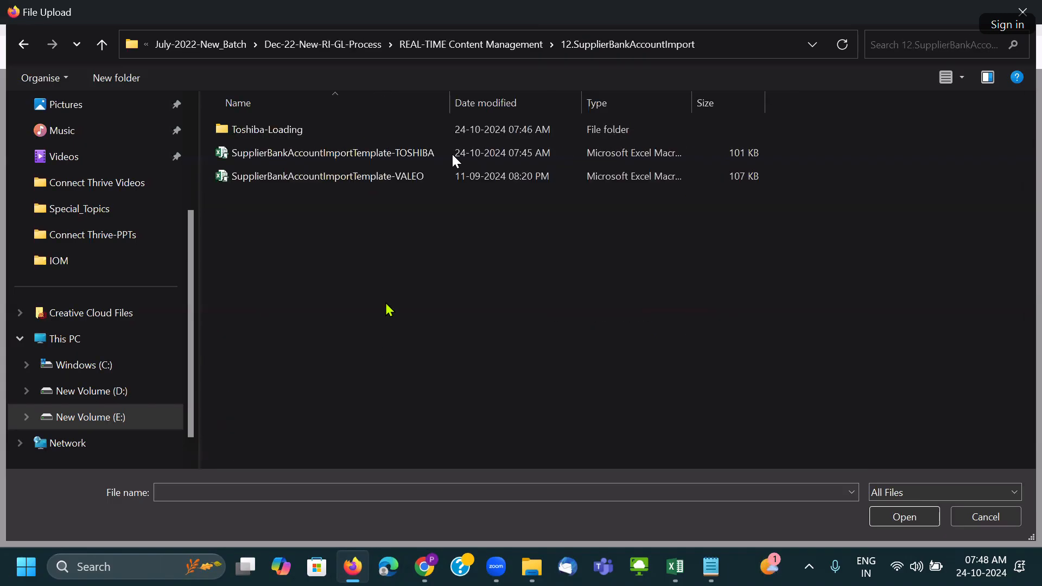
{"action": "double_click", "coordinate": [329, 130]}
{"action": "left_click", "coordinate": [331, 134]}
{"action": "left_click", "coordinate": [879, 510]}
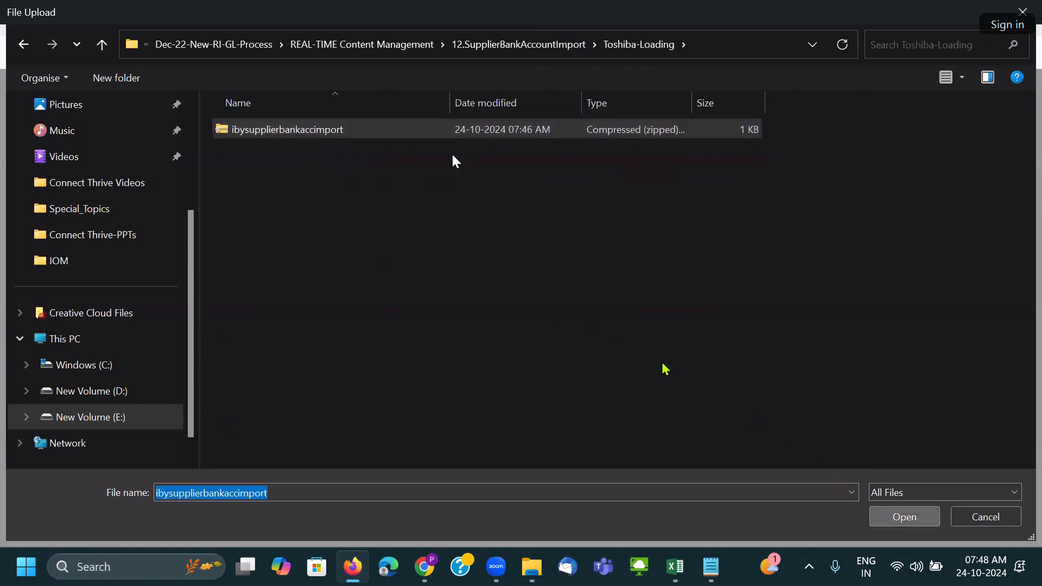
{"action": "left_click", "coordinate": [553, 330]}
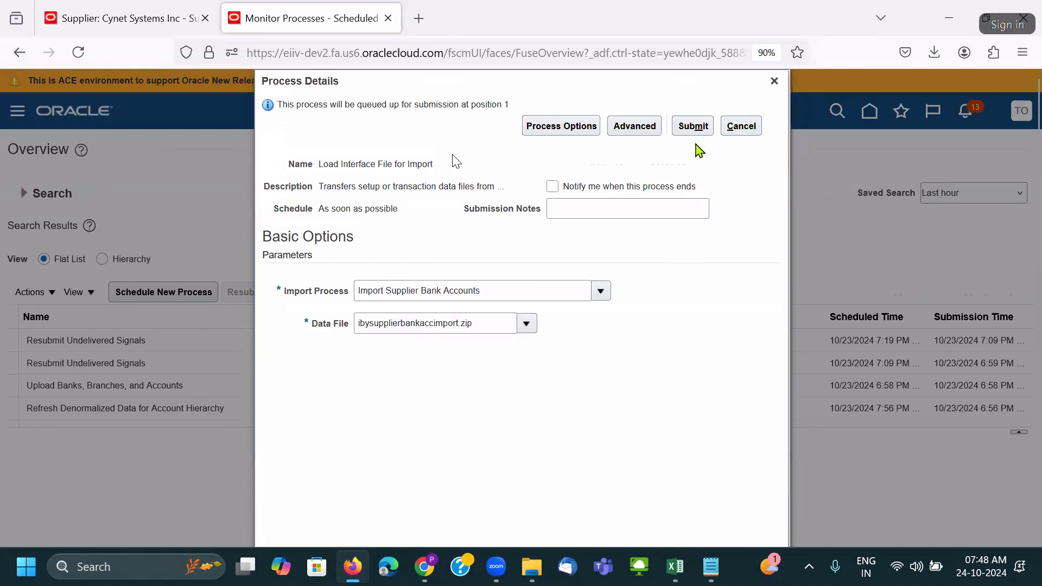
Submit the job and refresh until Transfer File 9840092 and Load File to Interface runs show Succeeded.
{"action": "left_click", "coordinate": [694, 126]}
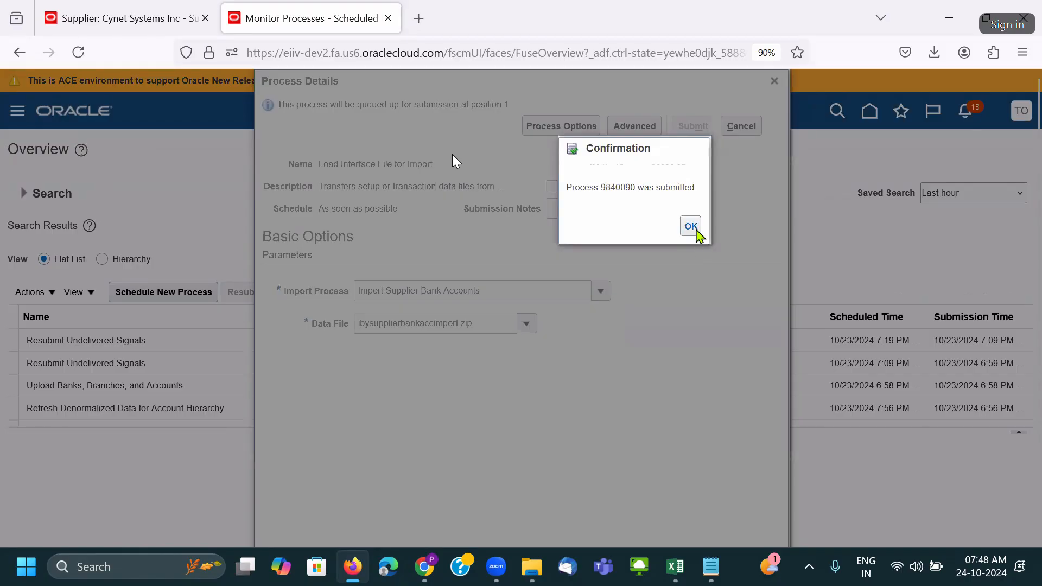
{"action": "left_click", "coordinate": [695, 229]}
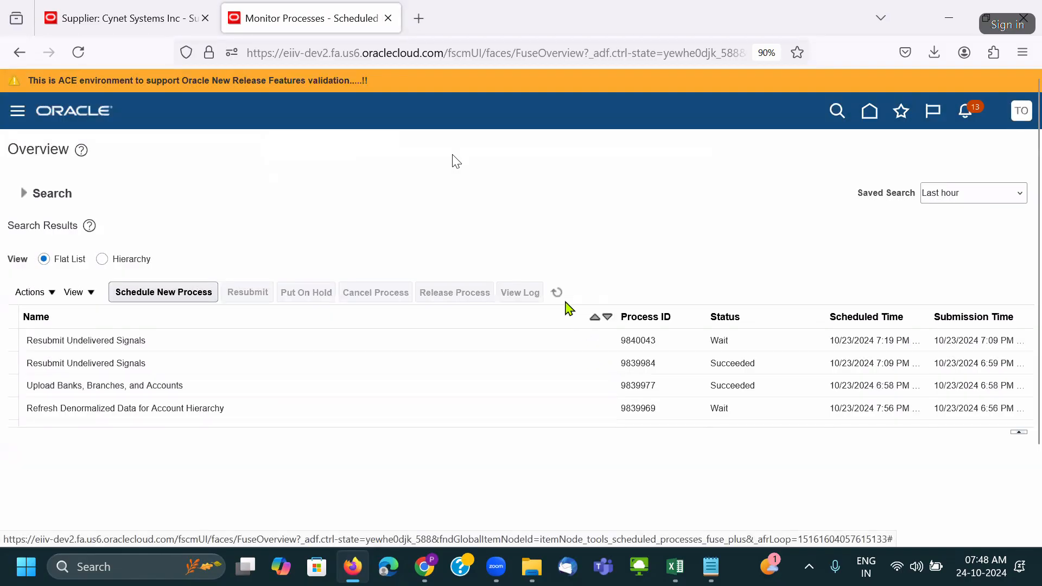
{"action": "left_click", "coordinate": [559, 294]}
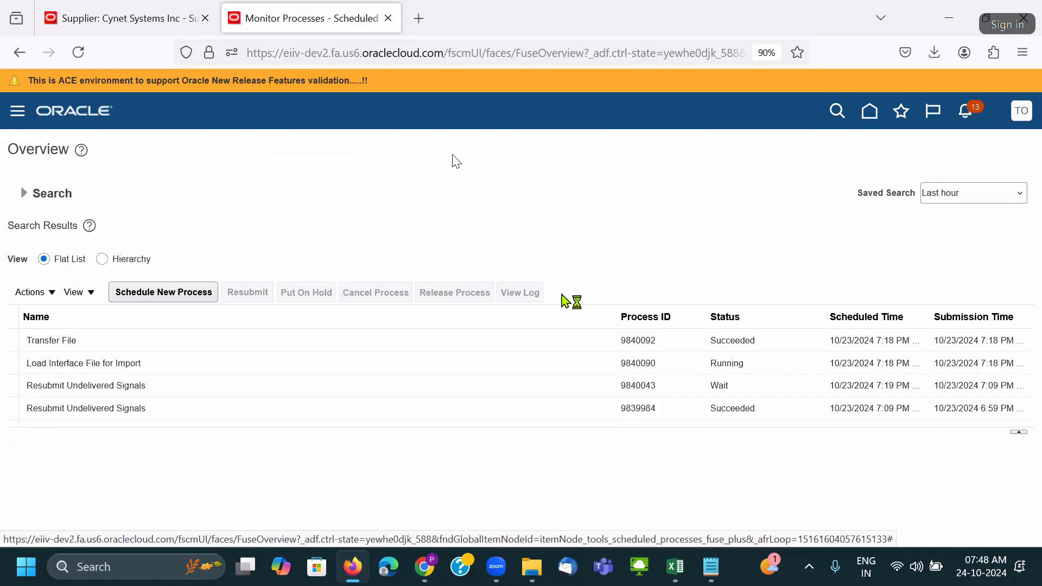
{"action": "left_click", "coordinate": [559, 293]}
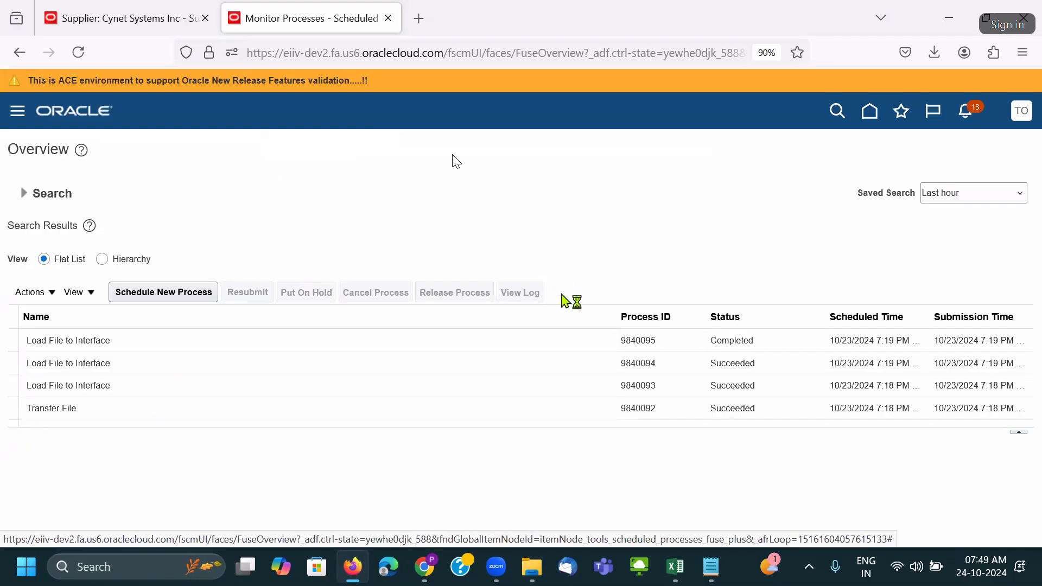
{"action": "left_click", "coordinate": [562, 295]}
{"action": "left_click", "coordinate": [175, 296]}
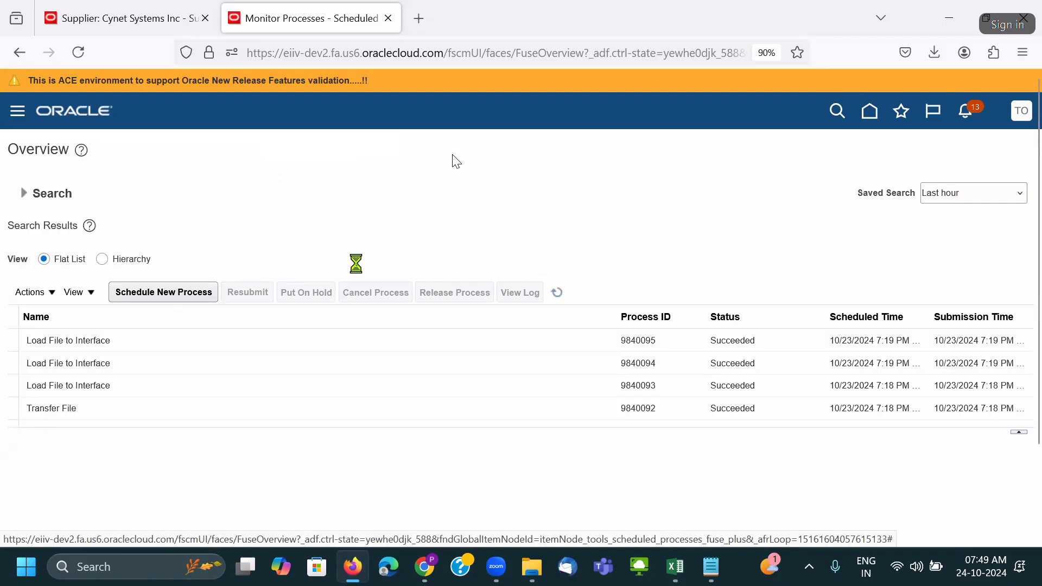
Submit Import Supplier Bank Accounts with feeder batch 11.
{"action": "left_click_drag", "start_coordinate": [440, 279], "coordinate": [28, 292]}
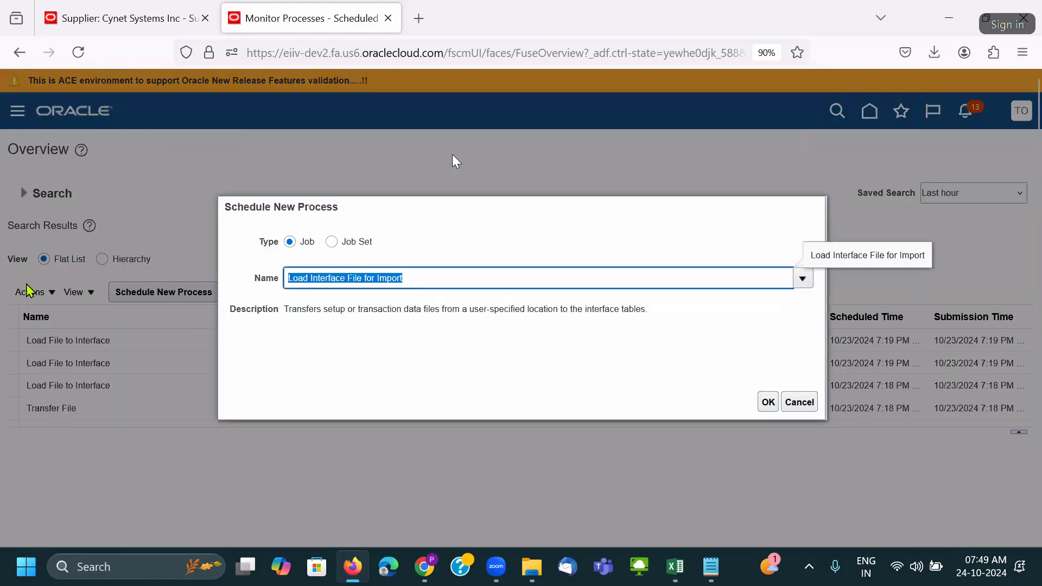
{"action": "type", "text": "Import Supp"}
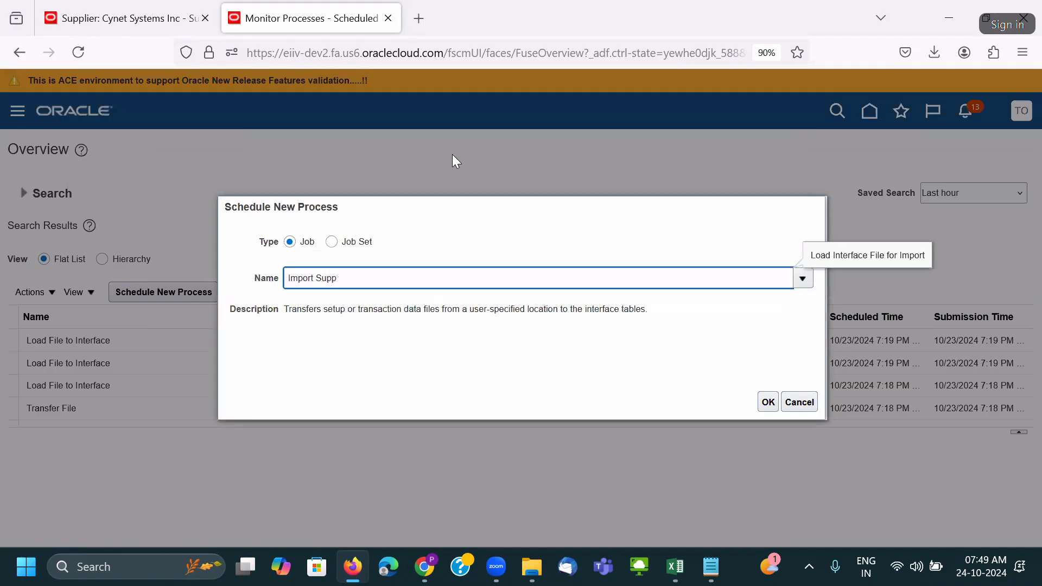
{"action": "key", "text": "Tab"}
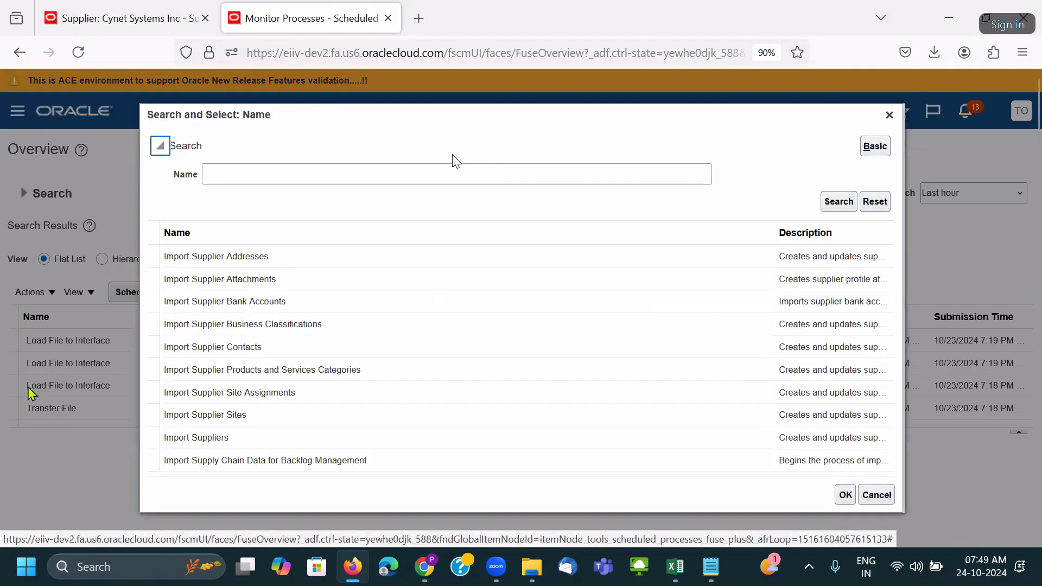
{"action": "double_click", "coordinate": [307, 303]}
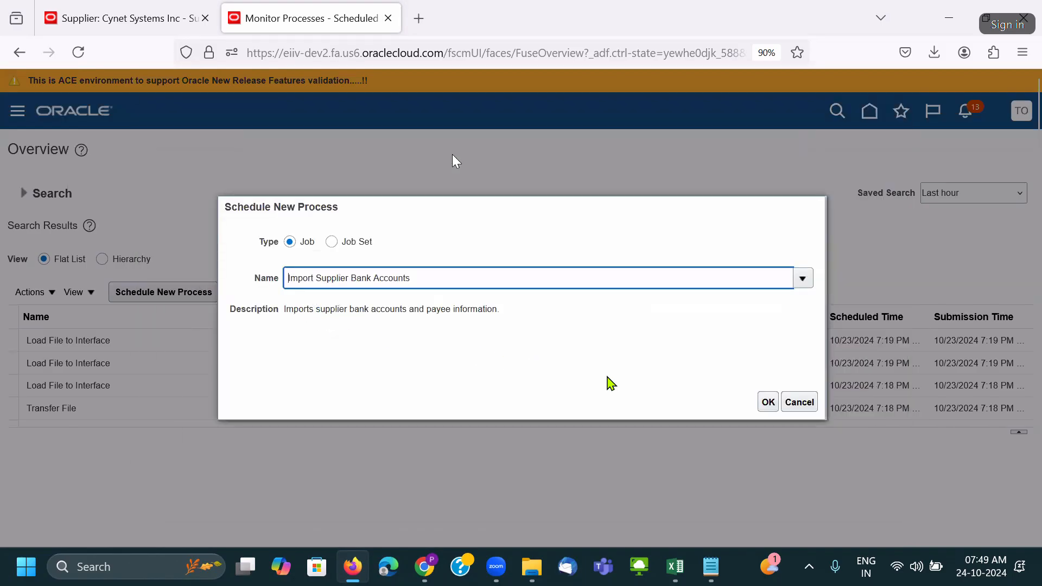
{"action": "left_click", "coordinate": [769, 402]}
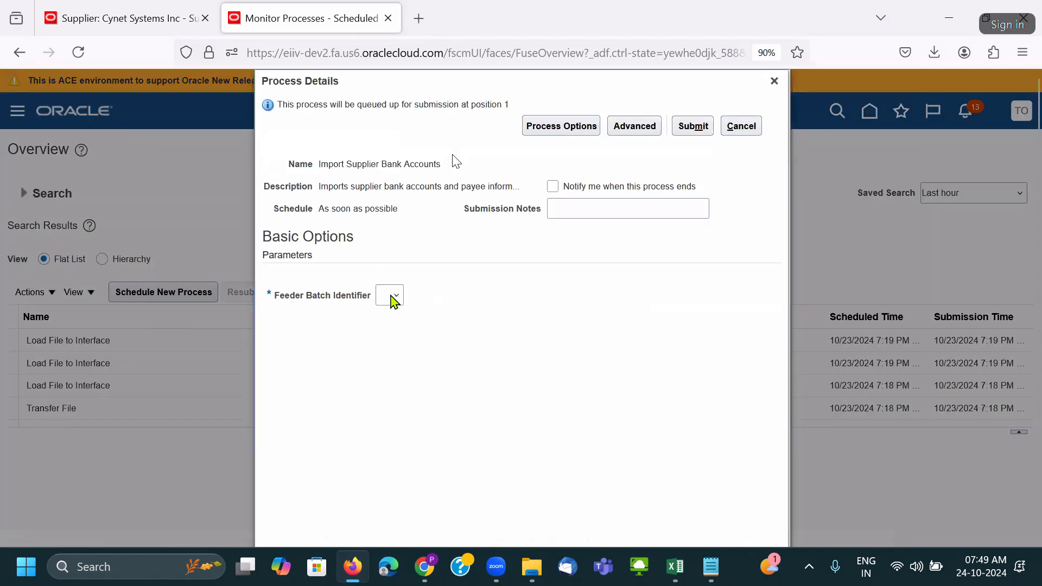
{"action": "left_click", "coordinate": [391, 296]}
{"action": "left_click", "coordinate": [392, 334]}
{"action": "left_click", "coordinate": [698, 129]}
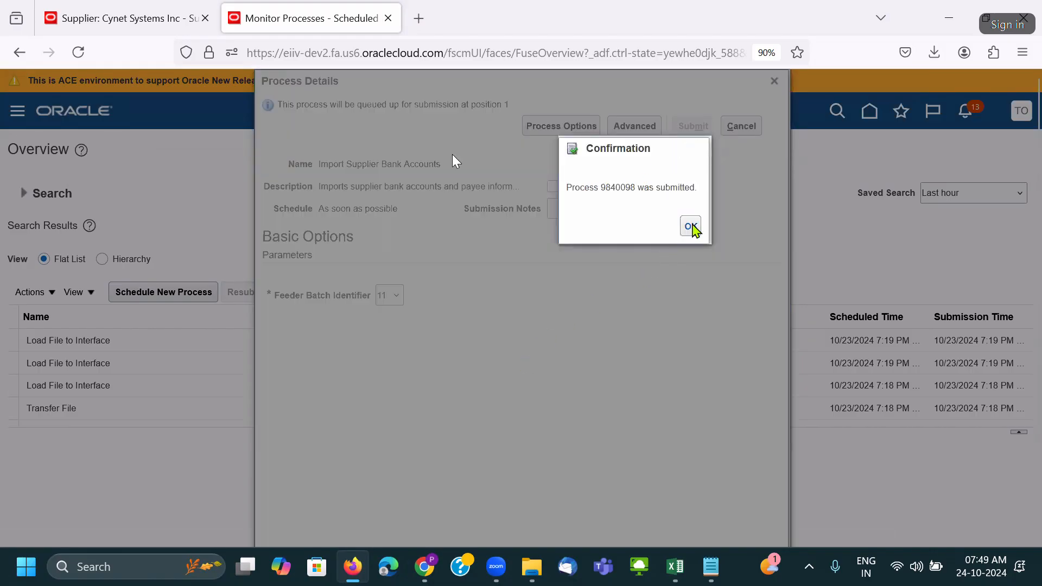
{"action": "left_click", "coordinate": [691, 227]}
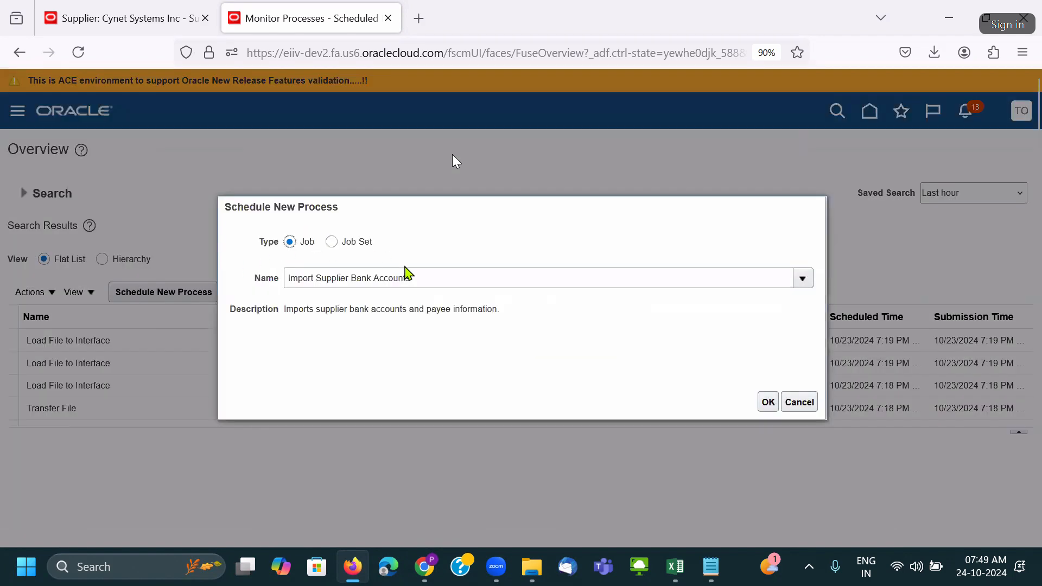
Submit a second Import Supplier Bank Accounts run with feeder batch 33.
{"action": "left_click", "coordinate": [769, 402]}
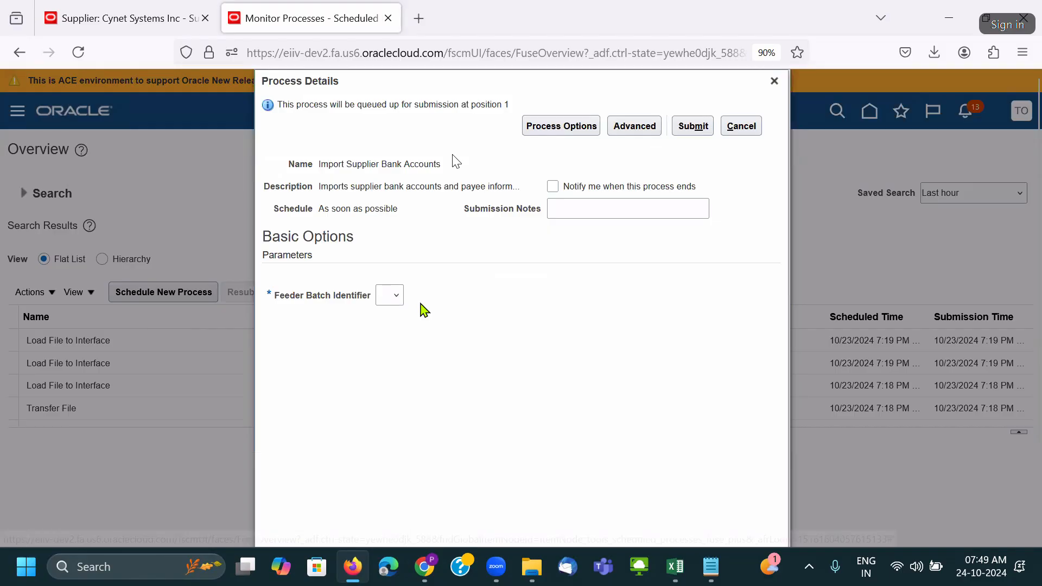
{"action": "left_click", "coordinate": [399, 301]}
{"action": "left_click", "coordinate": [403, 336]}
{"action": "left_click", "coordinate": [693, 127]}
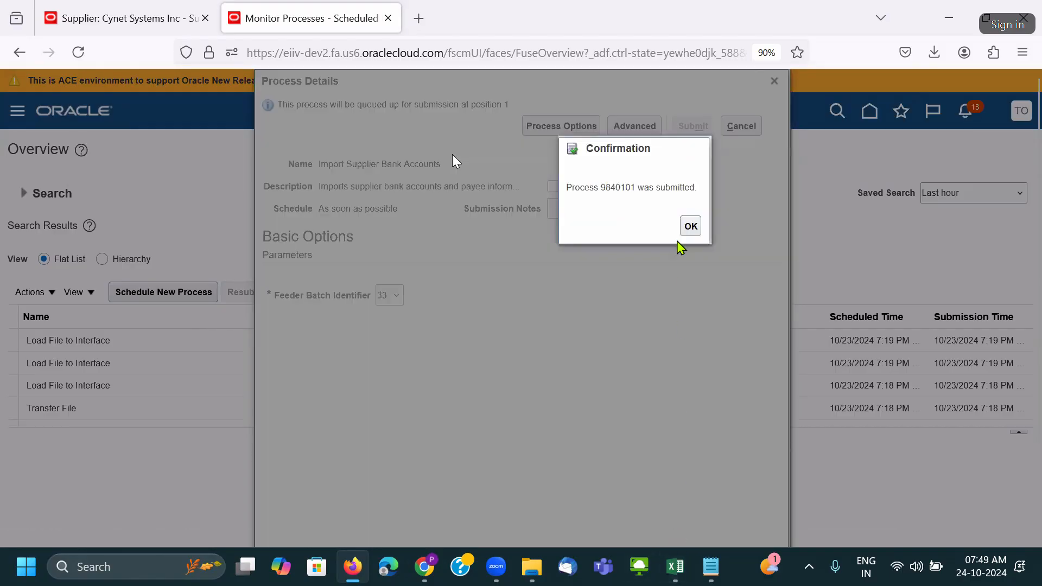
{"action": "left_click", "coordinate": [689, 228]}
{"action": "mouse_move", "coordinate": [675, 566]}
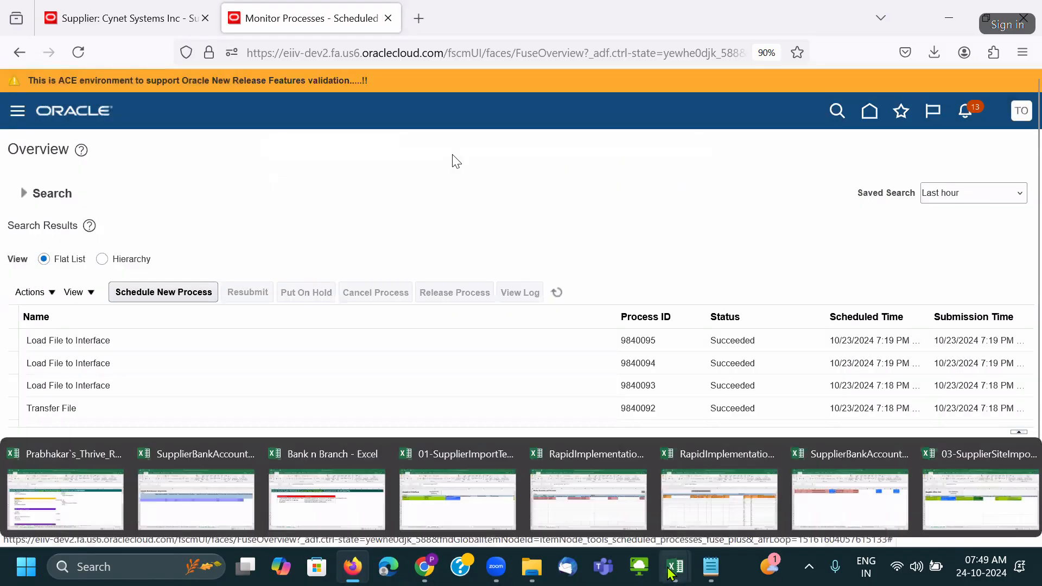
{"action": "left_click", "coordinate": [839, 508]}
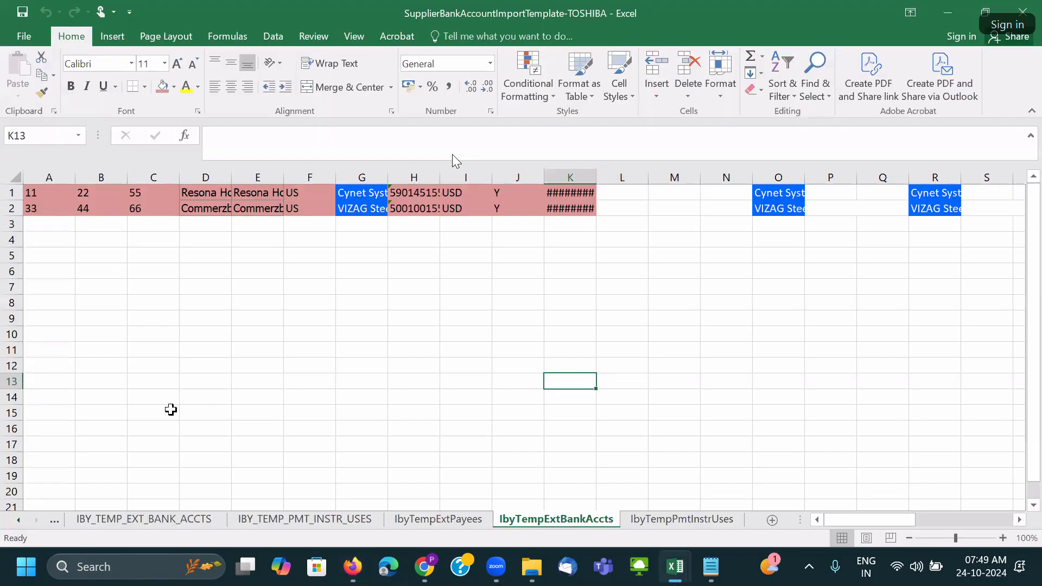
{"action": "left_click", "coordinate": [163, 520]}
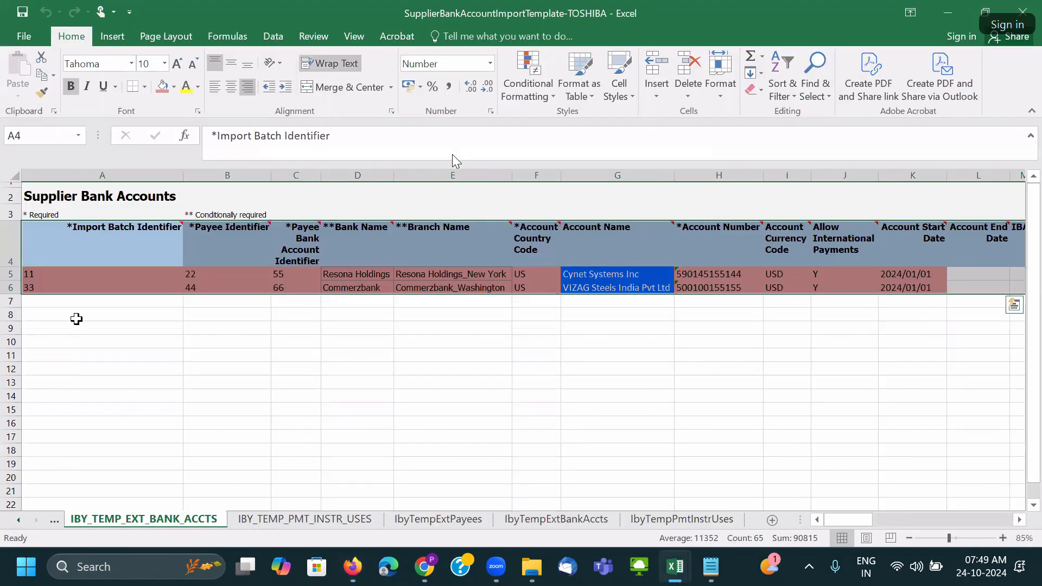
{"action": "left_click", "coordinate": [41, 275]}
{"action": "left_click", "coordinate": [40, 284]}
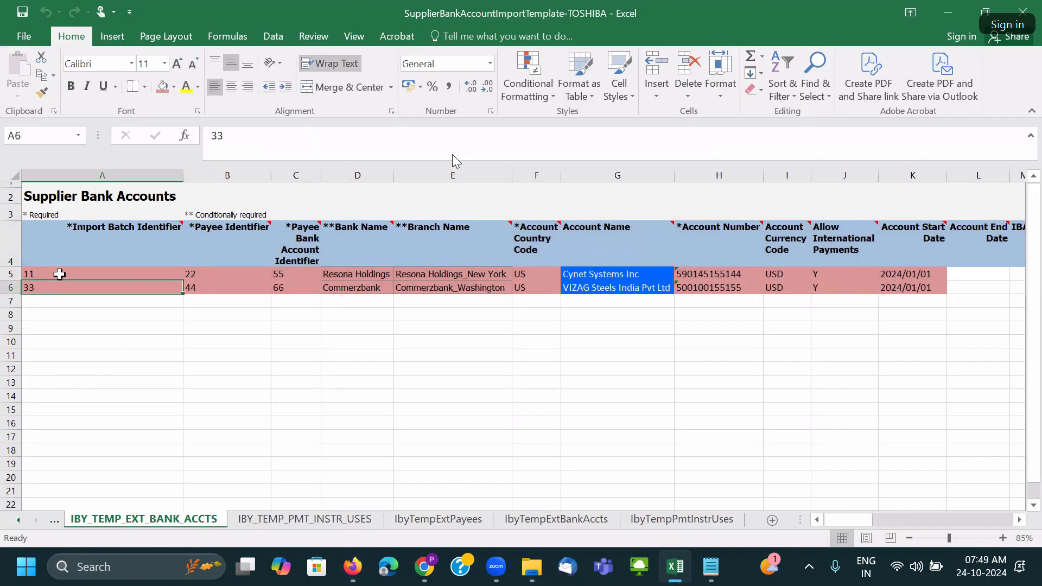
{"action": "left_click", "coordinate": [124, 228]}
{"action": "left_click_drag", "start_coordinate": [41, 274], "coordinate": [43, 289]}
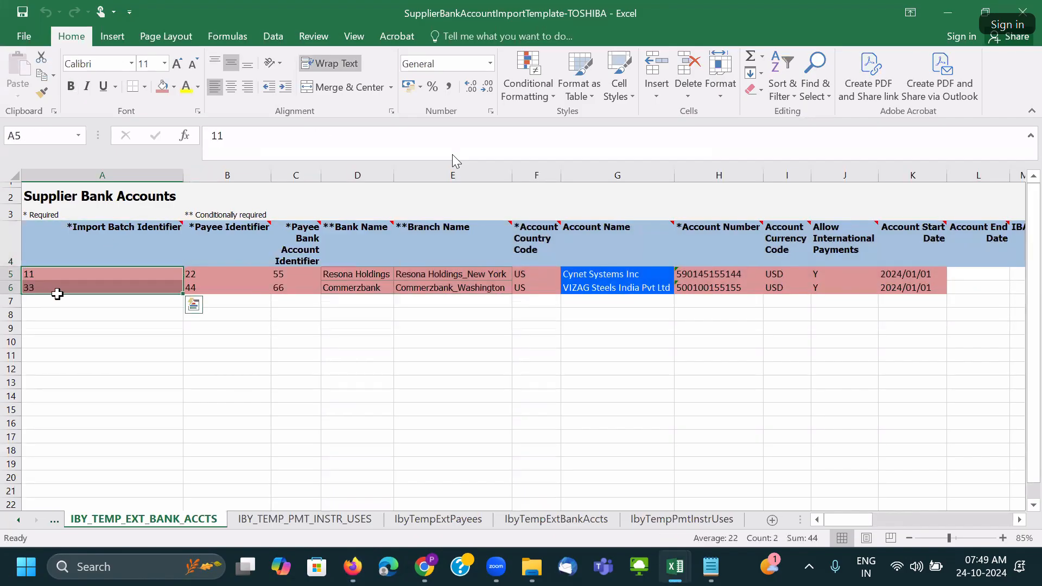
{"action": "key", "text": "alt+Tab"}
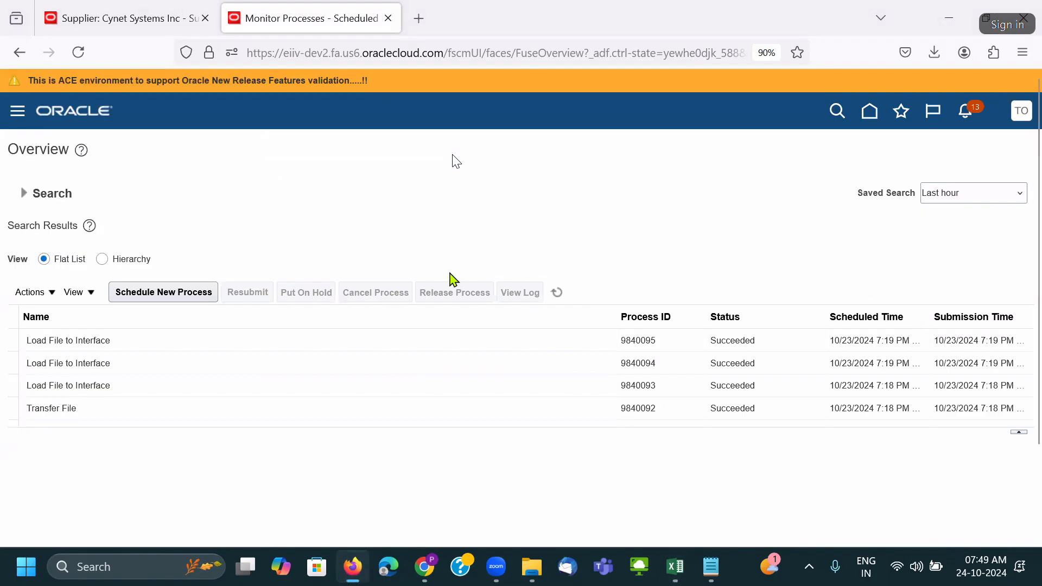
Refresh the process list, select run 9840098, and download and open its 9840098.txt output.
{"action": "left_click", "coordinate": [558, 294]}
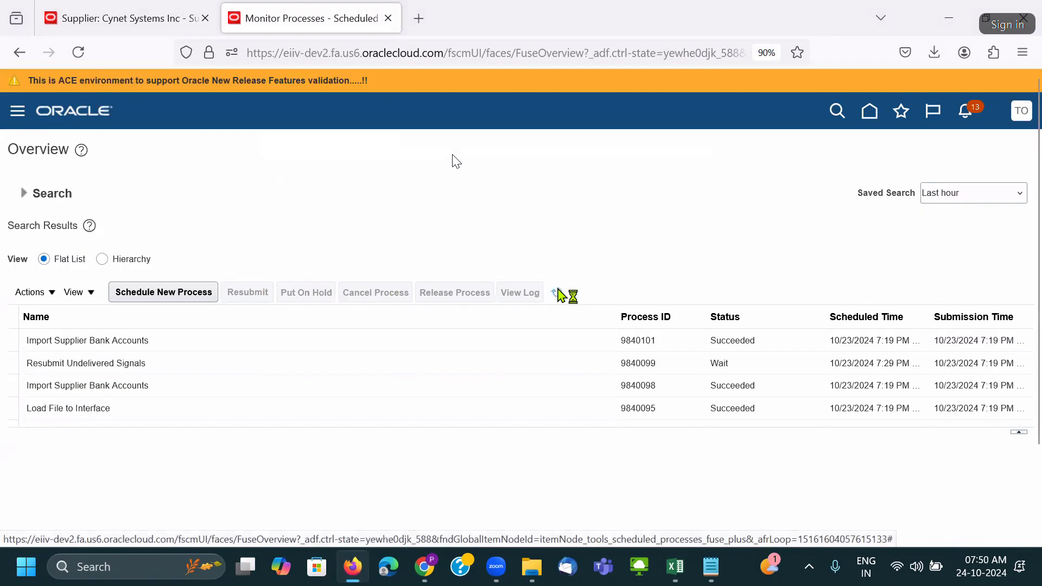
{"action": "left_click", "coordinate": [558, 291]}
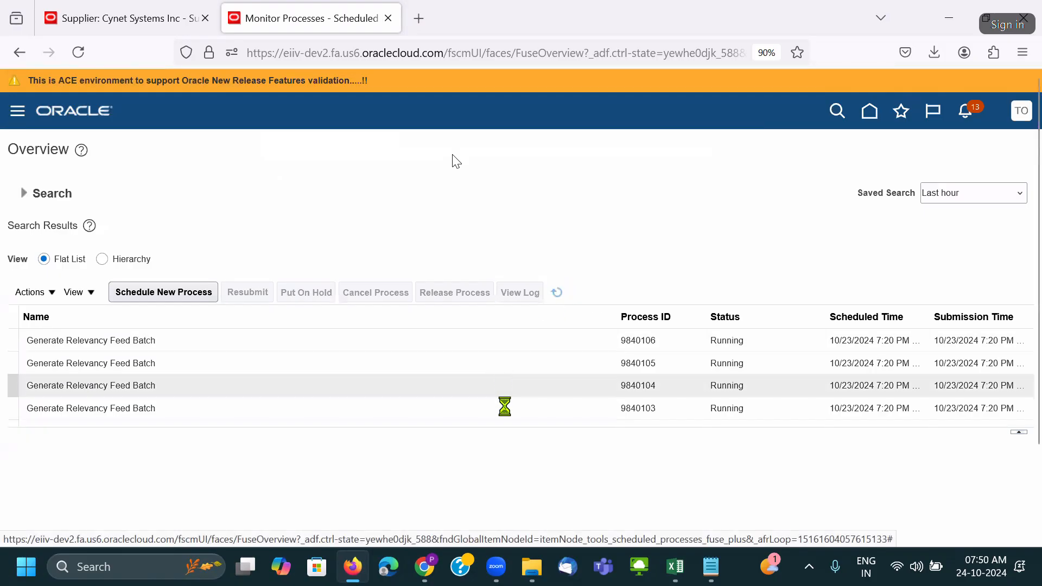
{"action": "left_click_drag", "start_coordinate": [503, 435], "coordinate": [507, 490]}
{"action": "scroll", "coordinate": [467, 388], "scroll_direction": "down", "scroll_amount": 3}
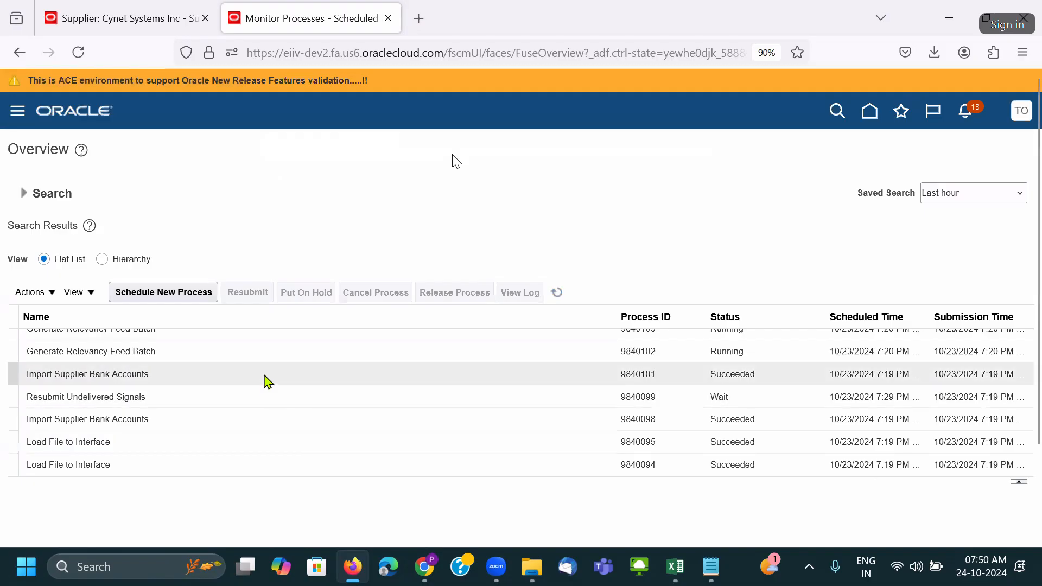
{"action": "left_click", "coordinate": [279, 422]}
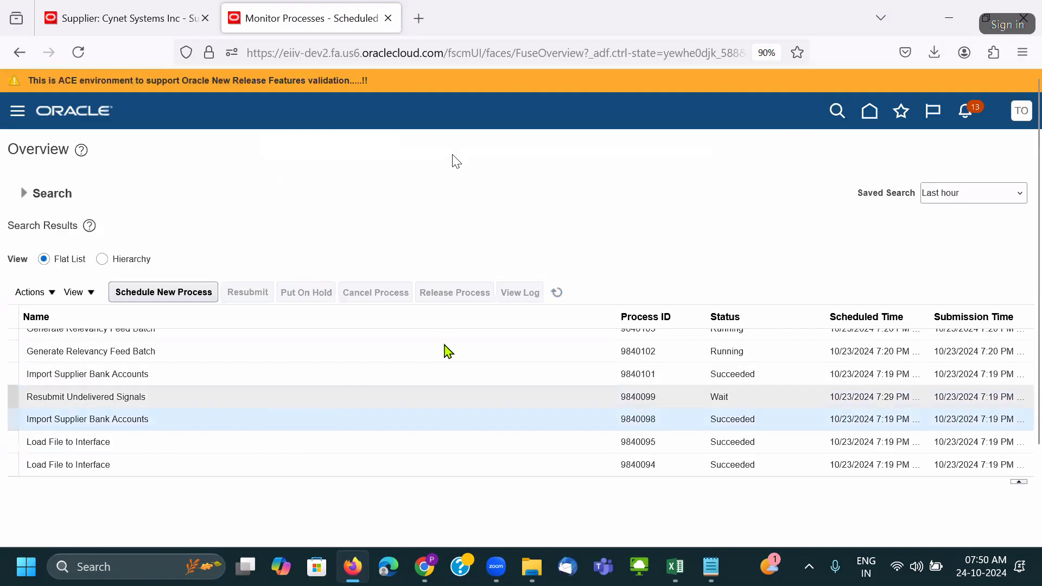
{"action": "scroll", "coordinate": [478, 251], "scroll_direction": "down", "scroll_amount": 2}
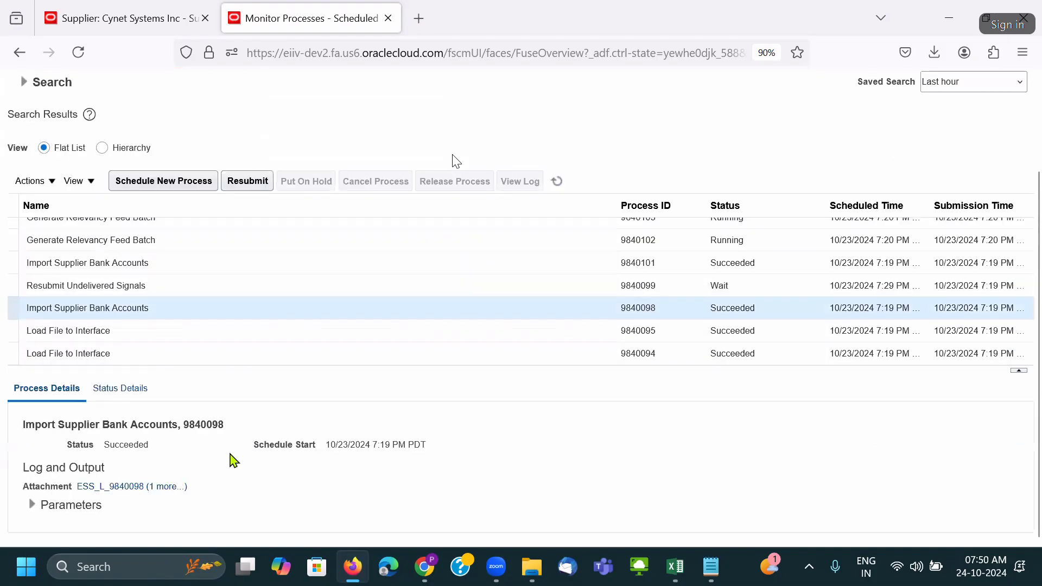
{"action": "left_click", "coordinate": [172, 487]}
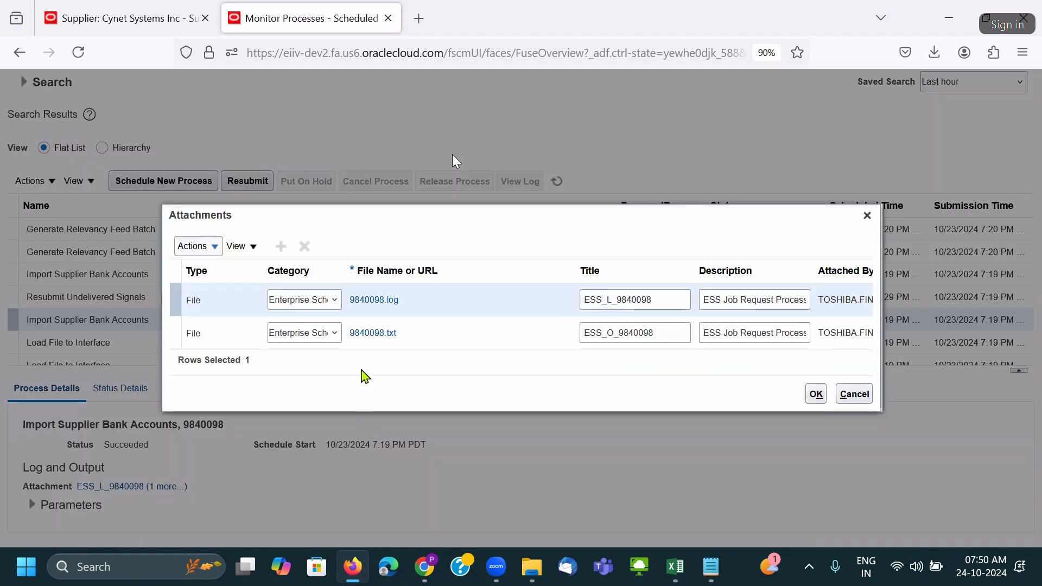
{"action": "left_click", "coordinate": [369, 334]}
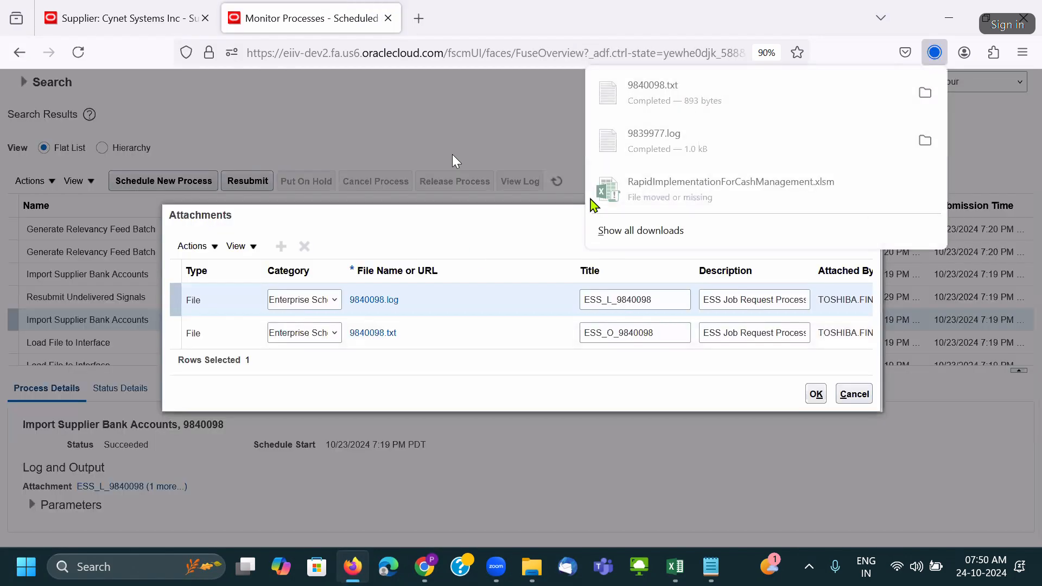
{"action": "left_click", "coordinate": [646, 101]}
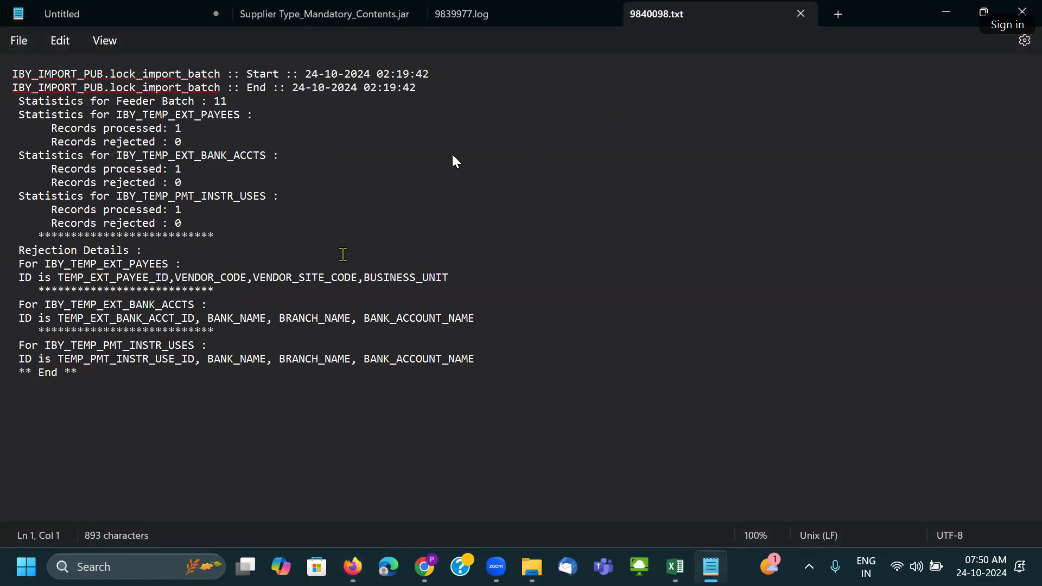
Highlight the 'Records processed: 1' counts for bank accounts, payees and instrument uses, then return to the browser.
{"action": "left_click_drag", "start_coordinate": [194, 171], "coordinate": [162, 172]}
{"action": "left_click_drag", "start_coordinate": [183, 129], "coordinate": [168, 129]}
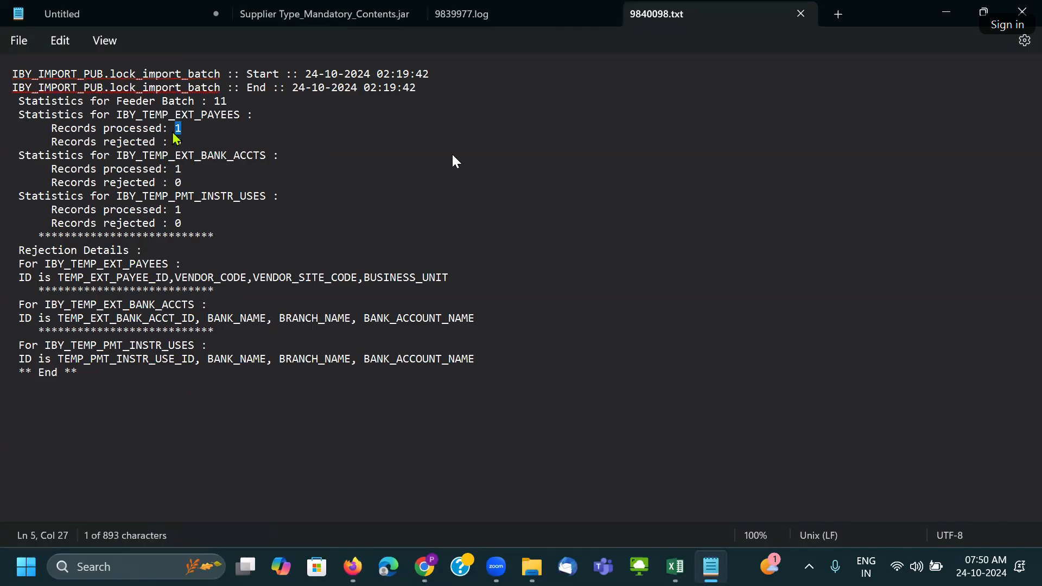
{"action": "left_click_drag", "start_coordinate": [191, 209], "coordinate": [148, 209]}
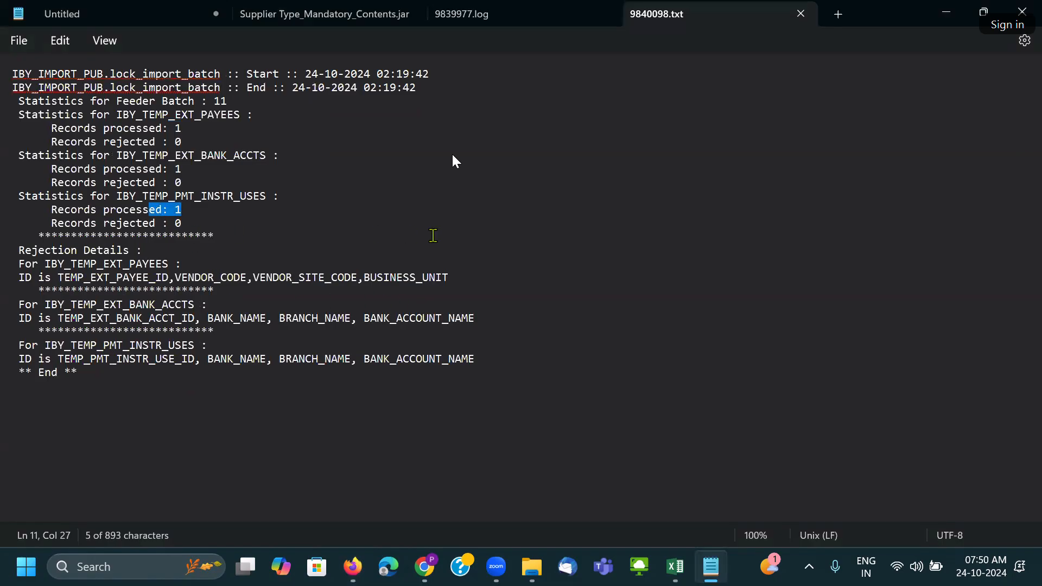
{"action": "key", "text": "alt+Tab"}
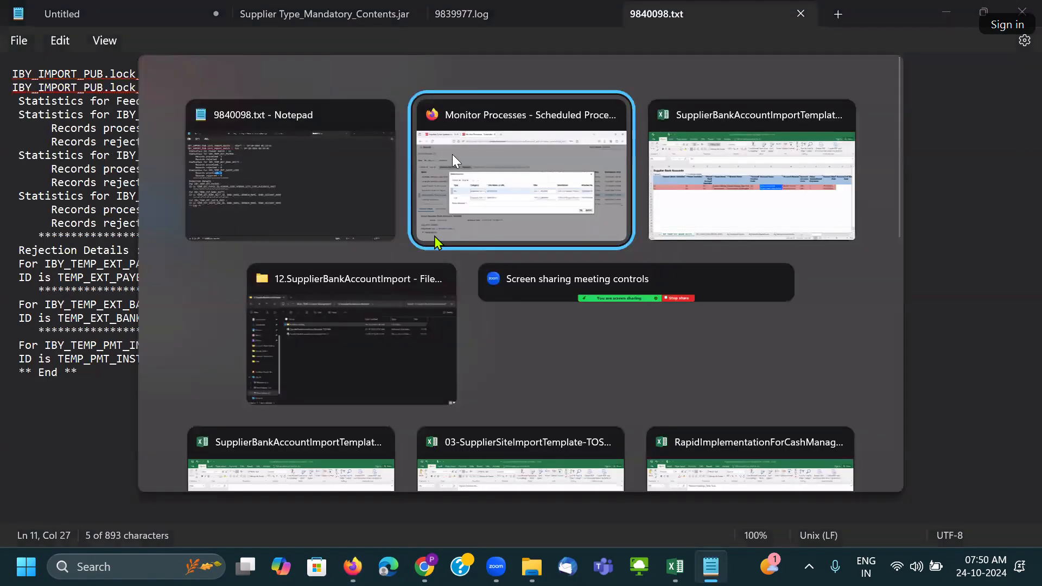
{"action": "left_click", "coordinate": [867, 215]}
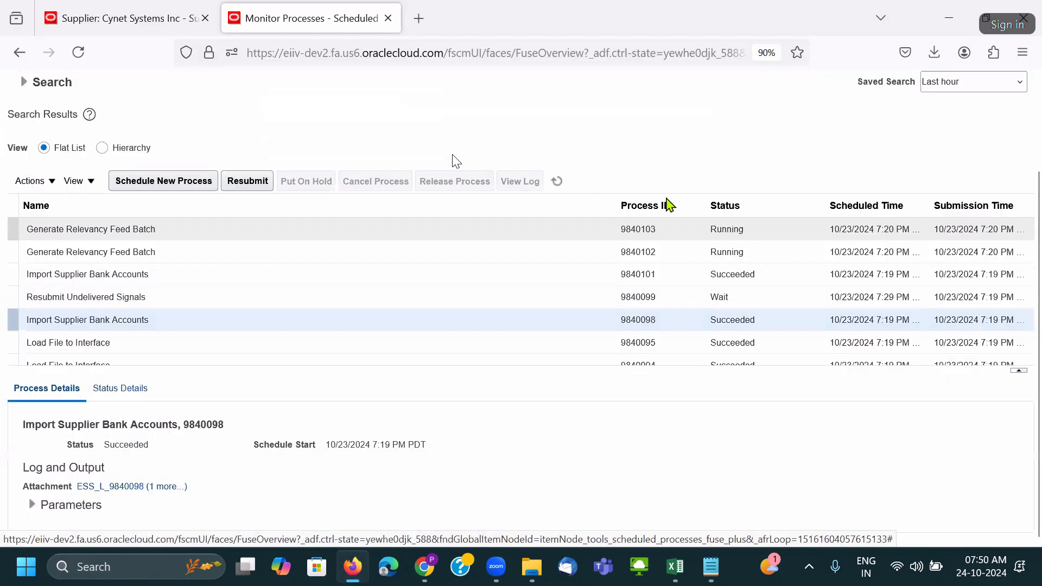
Review Cynet_NY_SITE's imported Resona Holdings account: country, number, bank, New York branch, description.
{"action": "left_click", "coordinate": [117, 23]}
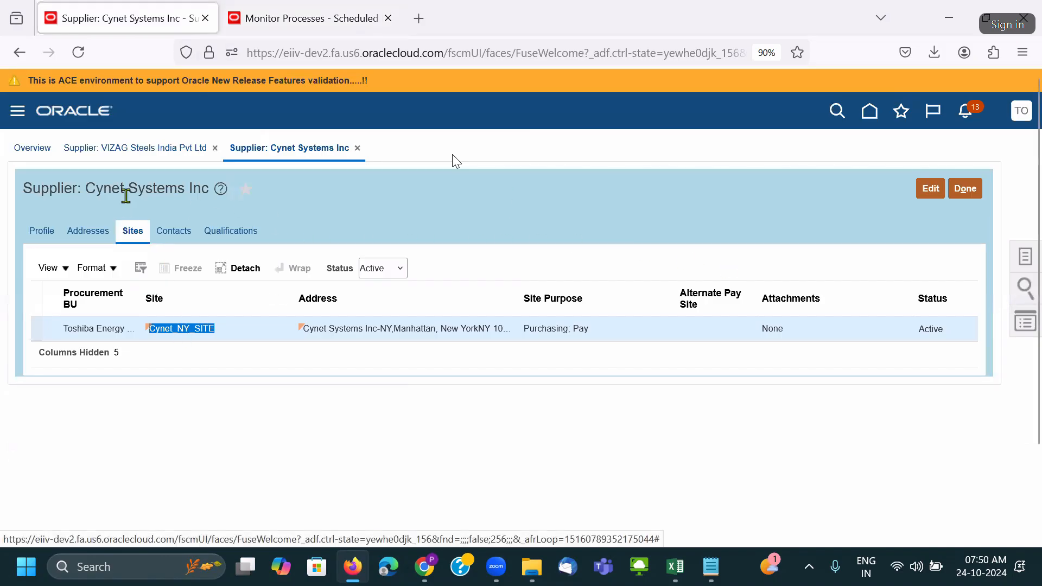
{"action": "left_click", "coordinate": [198, 329]}
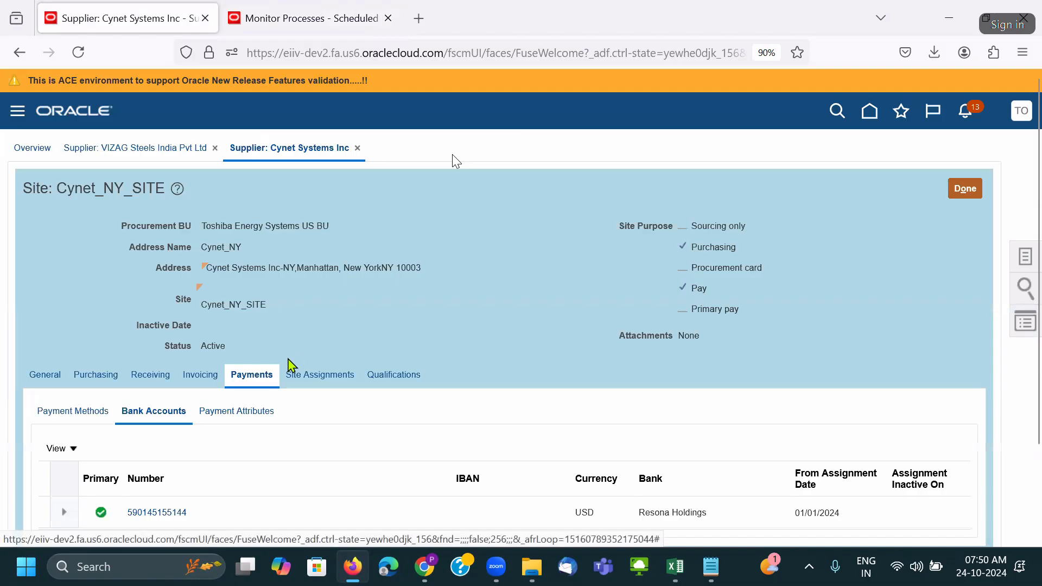
{"action": "scroll", "coordinate": [233, 396], "scroll_direction": "down", "scroll_amount": 3}
{"action": "left_click", "coordinate": [179, 403]}
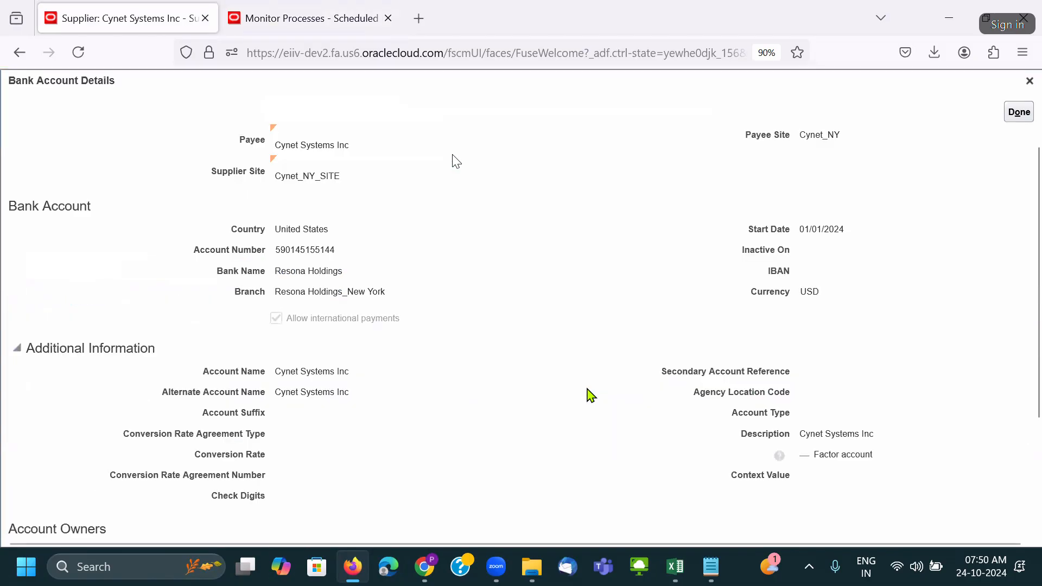
{"action": "double_click", "coordinate": [300, 231]}
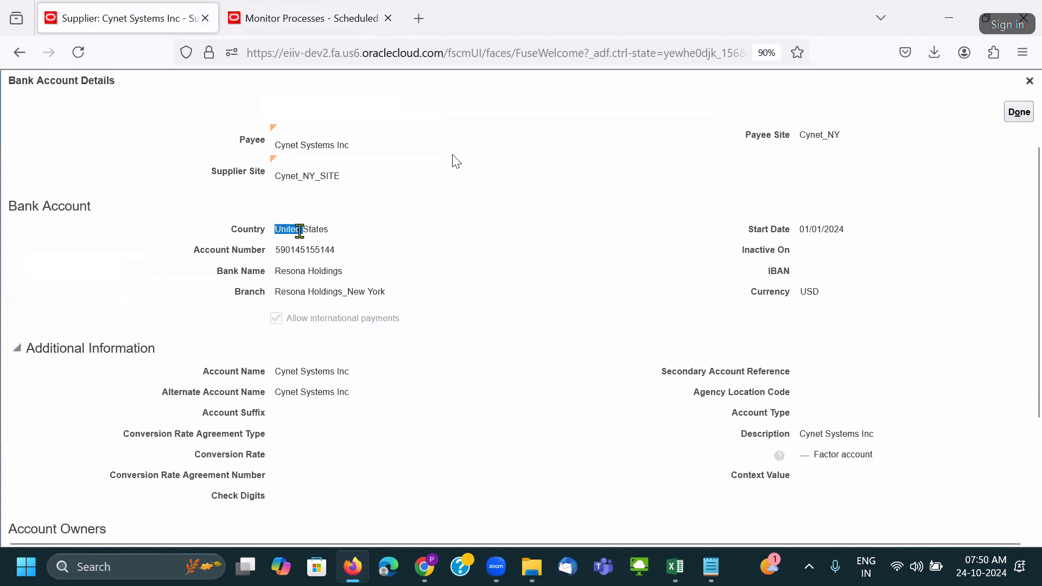
{"action": "double_click", "coordinate": [305, 250]}
{"action": "triple_click", "coordinate": [303, 272]}
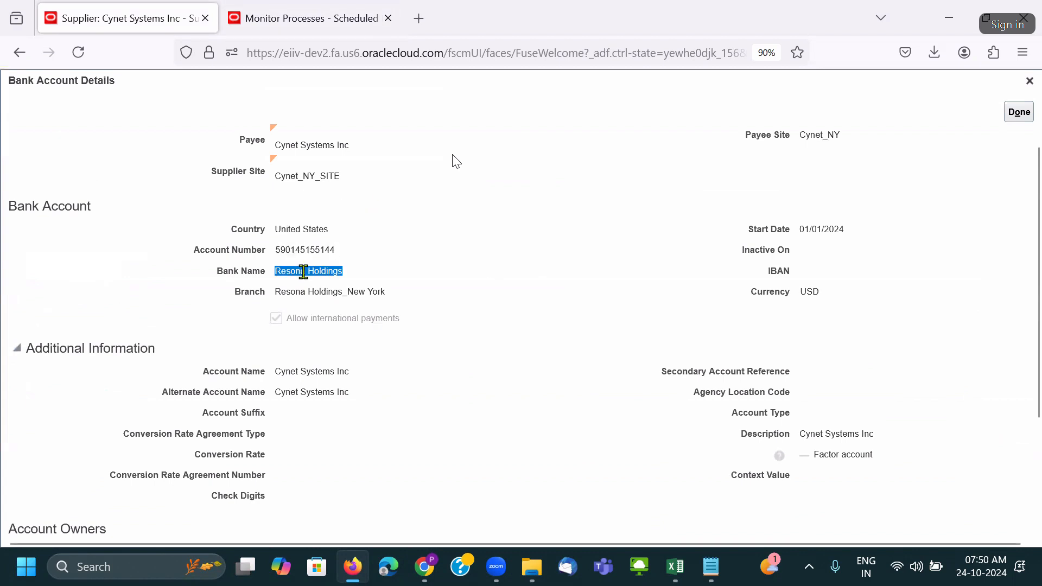
{"action": "triple_click", "coordinate": [315, 296]}
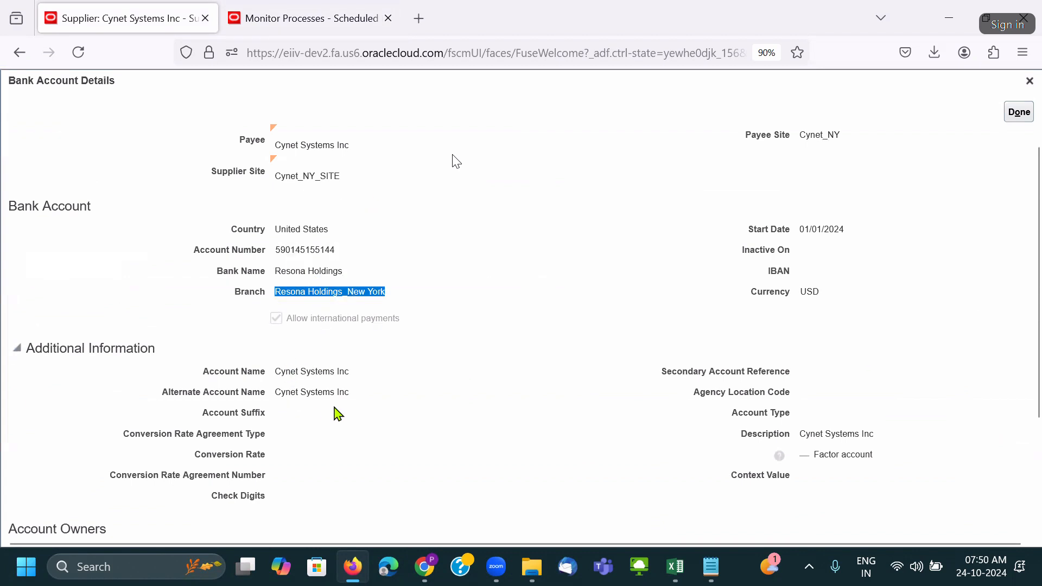
{"action": "triple_click", "coordinate": [809, 436]}
{"action": "left_click", "coordinate": [807, 224]}
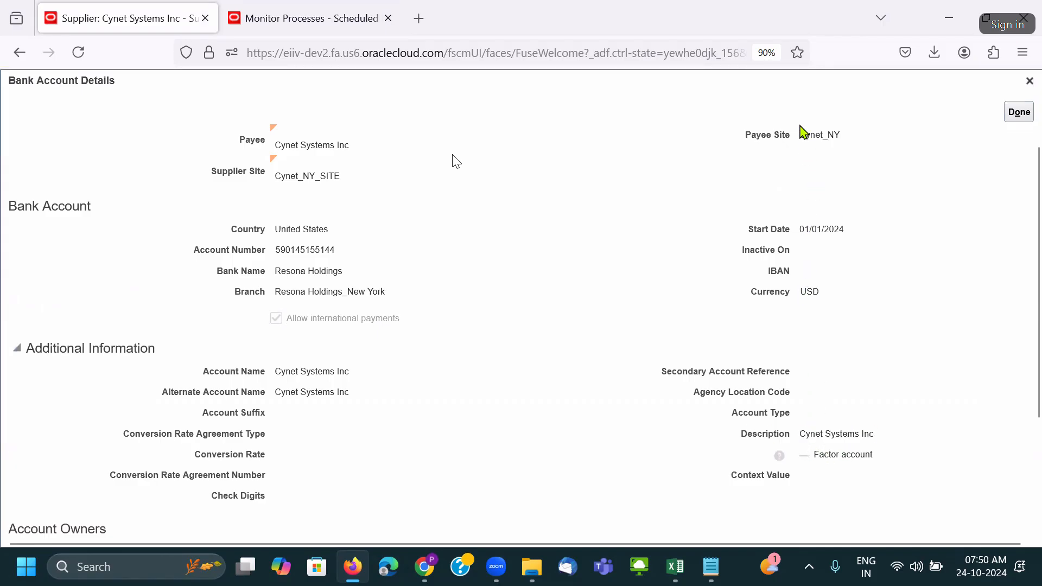
{"action": "scroll", "coordinate": [380, 370], "scroll_direction": "down", "scroll_amount": 3}
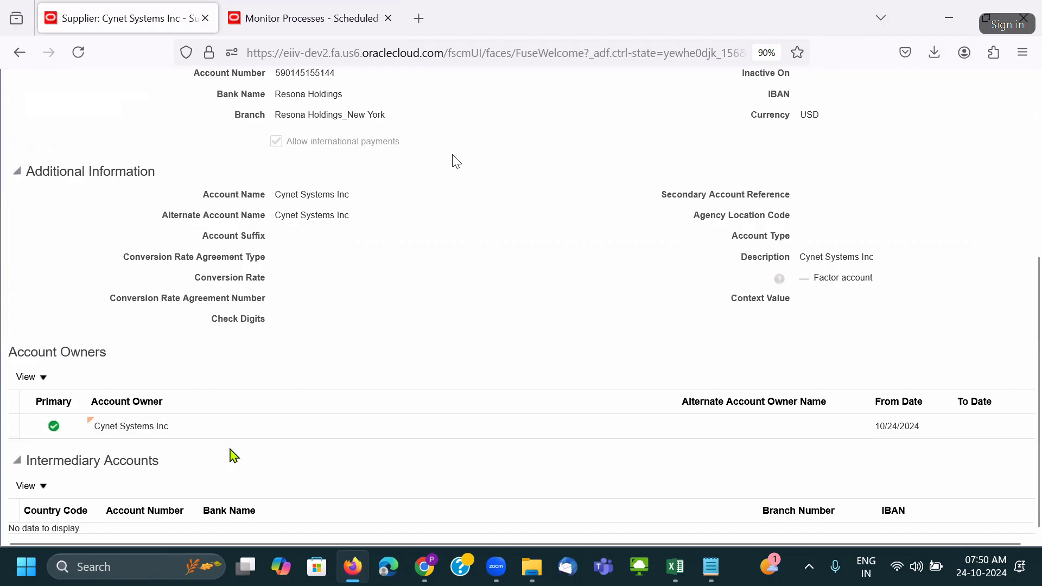
{"action": "scroll", "coordinate": [644, 416], "scroll_direction": "up", "scroll_amount": 5}
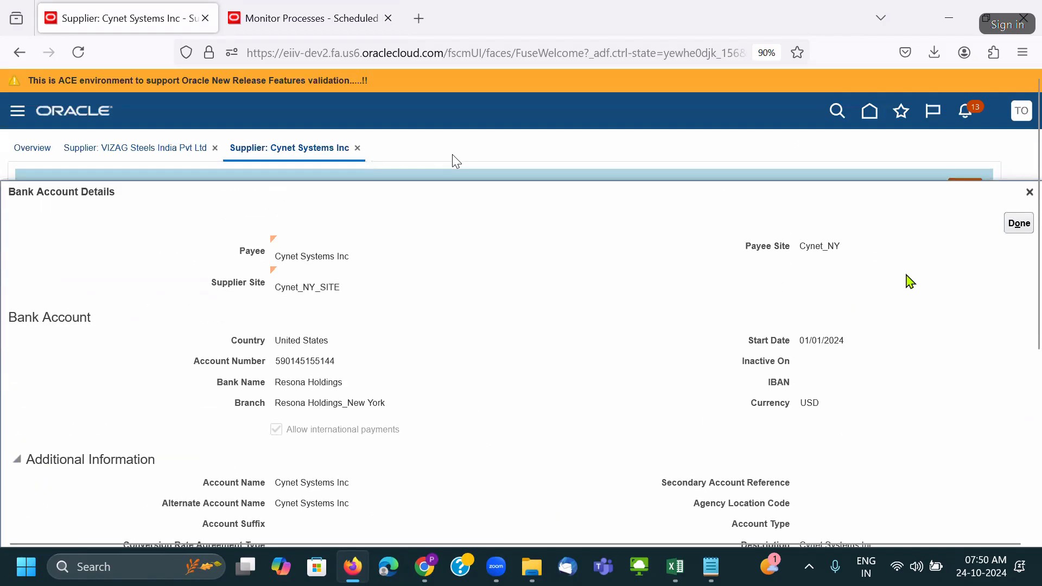
{"action": "left_click", "coordinate": [1015, 224]}
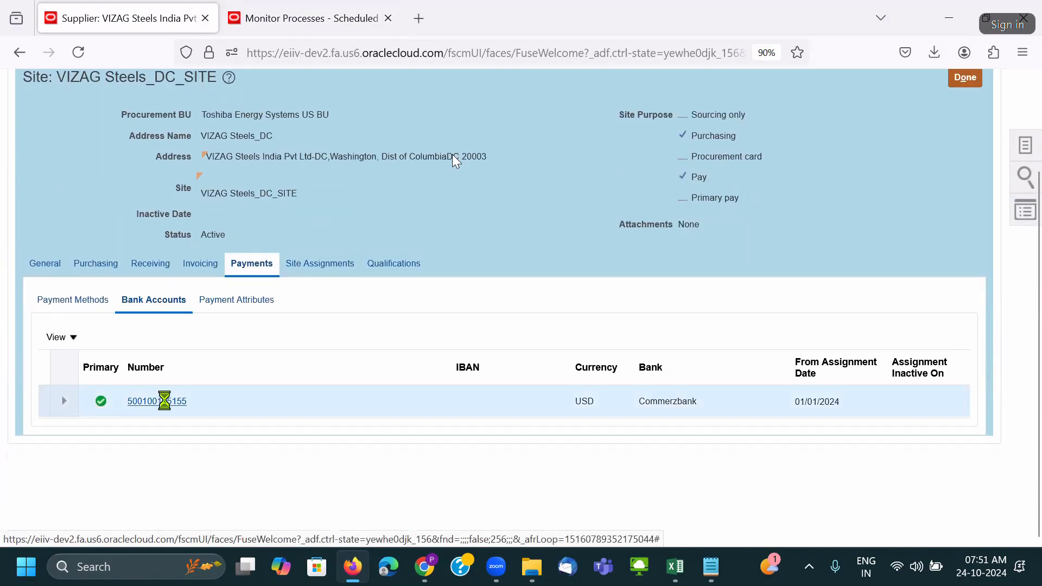
Review the imported Commerzbank USD account on VIZAG Steels_DC_SITE, starting 01/01/2024.
{"action": "left_click", "coordinate": [164, 402]}
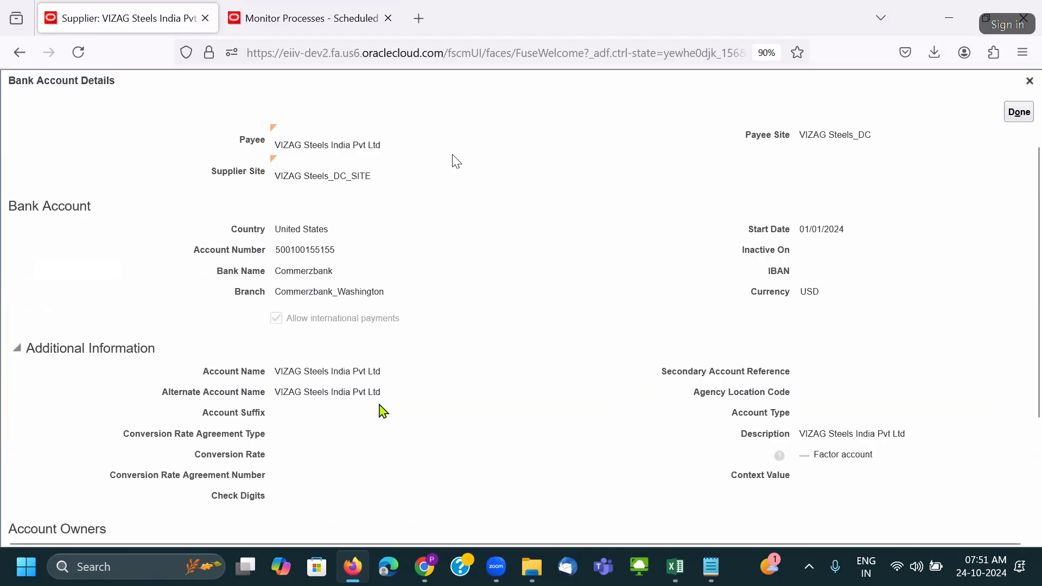
{"action": "scroll", "coordinate": [839, 450], "scroll_direction": "down", "scroll_amount": 3}
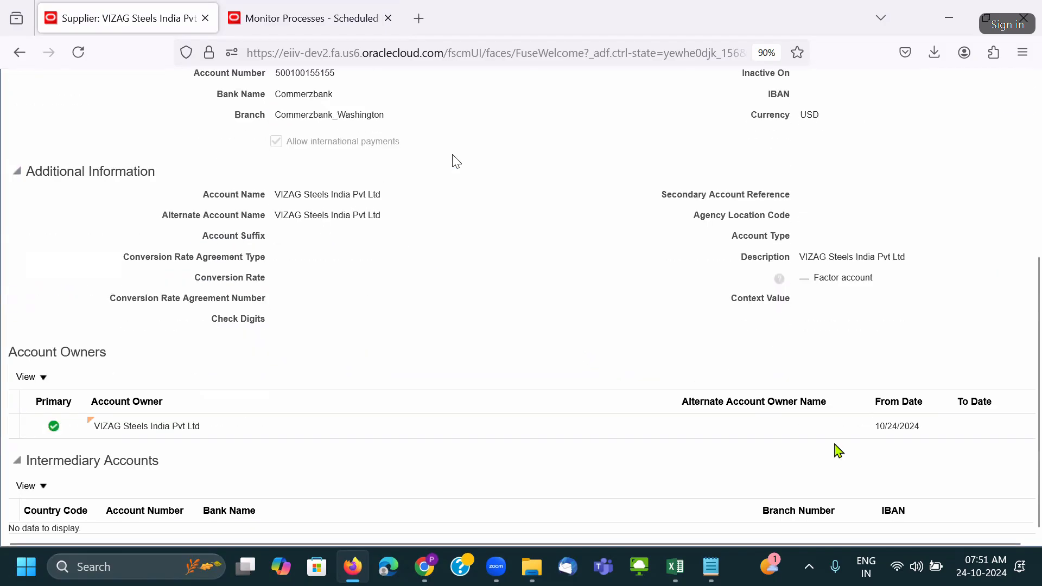
{"action": "scroll", "coordinate": [838, 451], "scroll_direction": "up", "scroll_amount": 5}
{"action": "left_click", "coordinate": [1013, 229]}
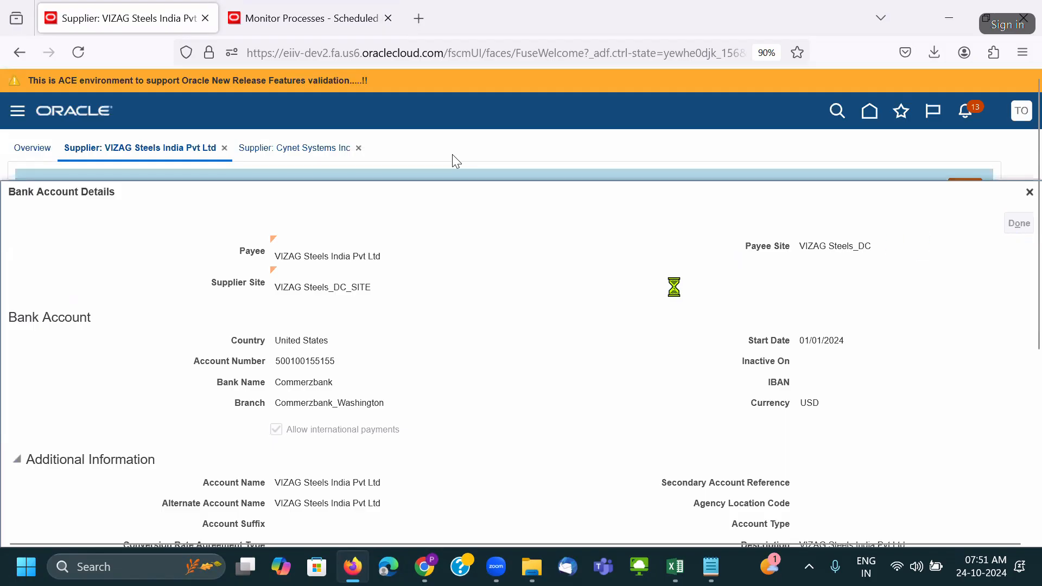
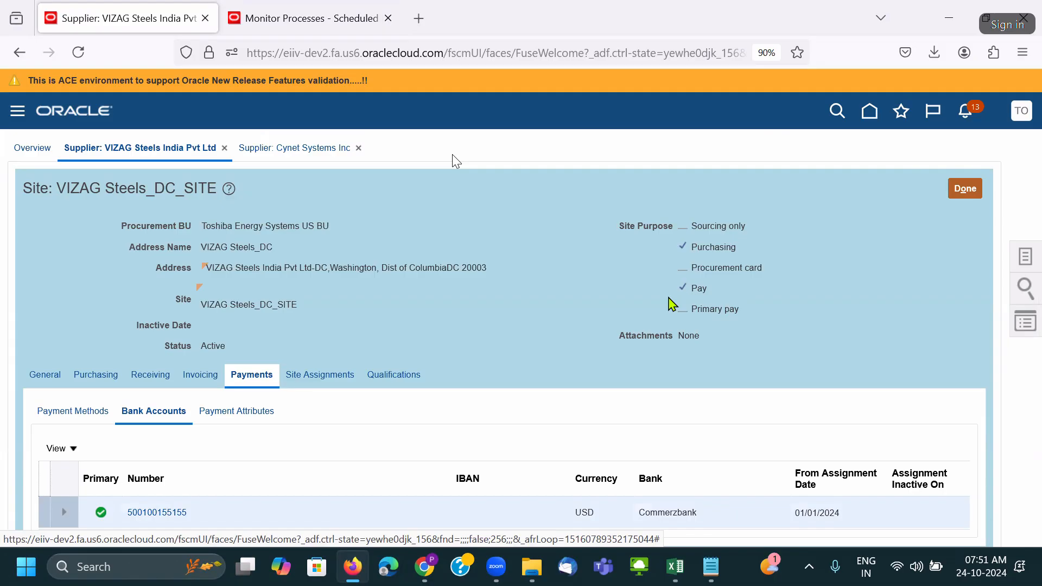
Close the VIZAG Steels site and supplier, then finish the Cynet_NY_SITE site and Cynet Systems supplier.
{"action": "left_click", "coordinate": [964, 190]}
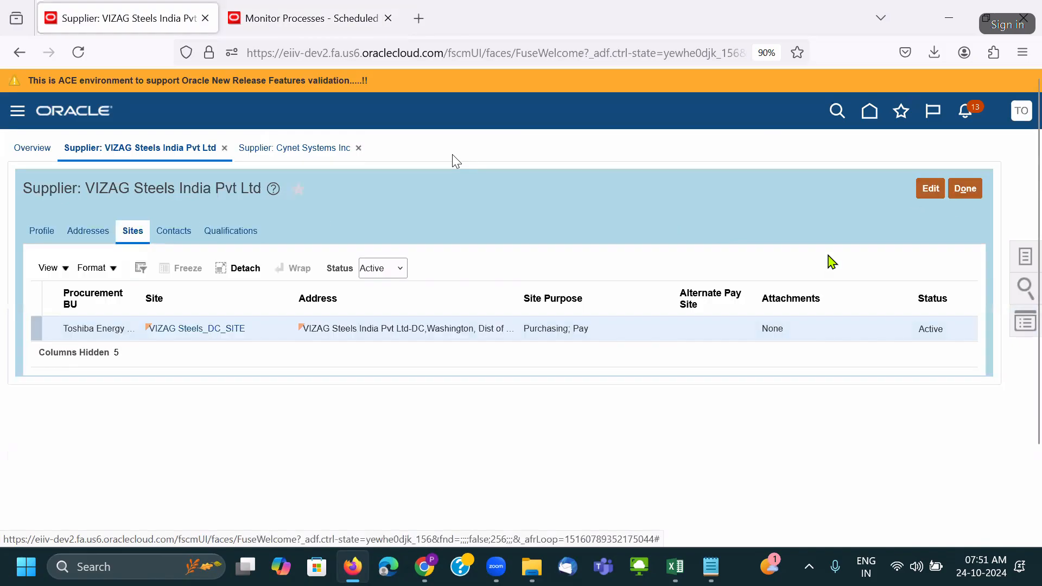
{"action": "left_click", "coordinate": [963, 191]}
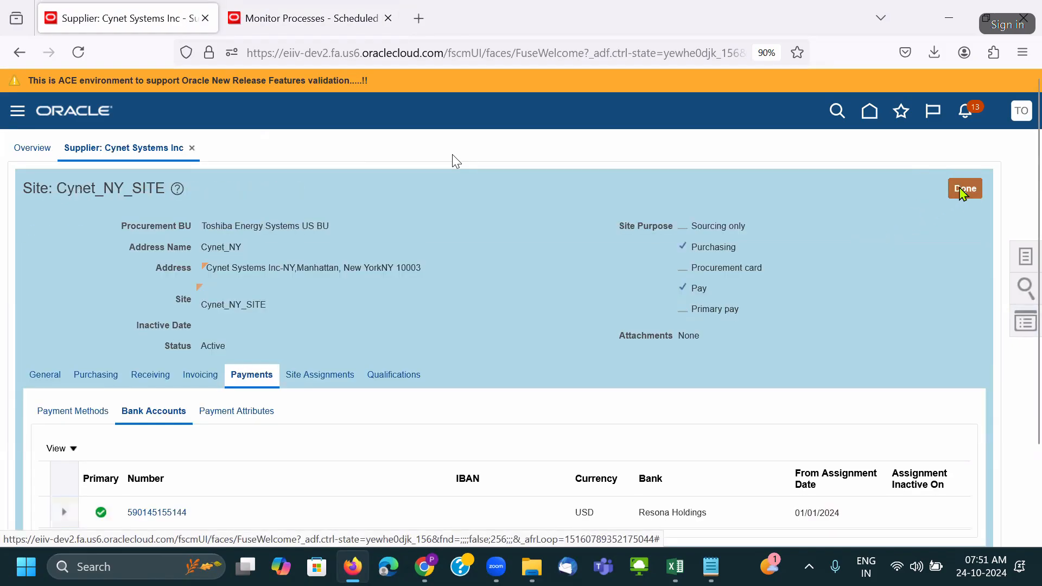
{"action": "left_click", "coordinate": [967, 190]}
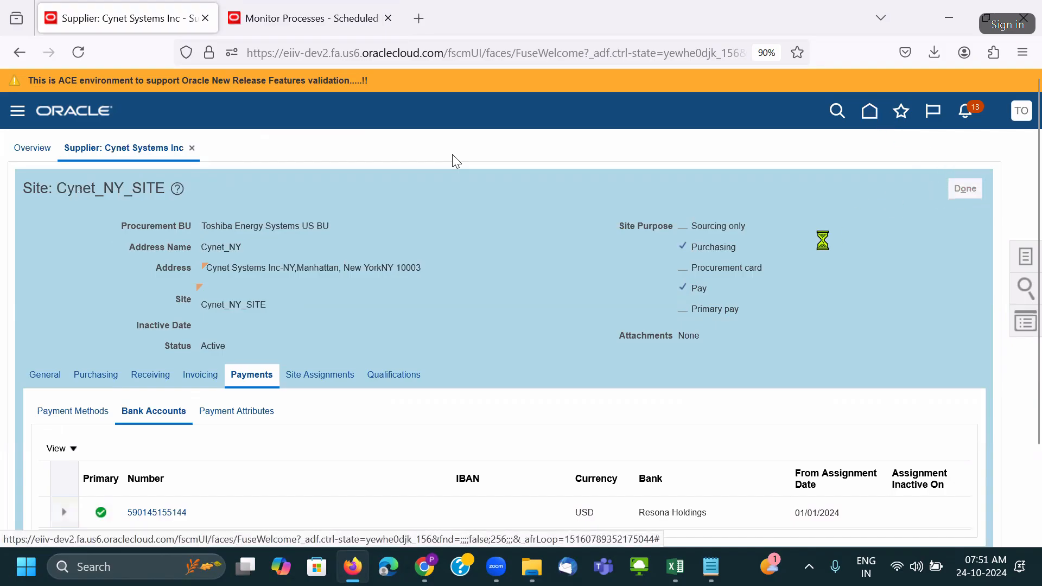
{"action": "left_click", "coordinate": [965, 191]}
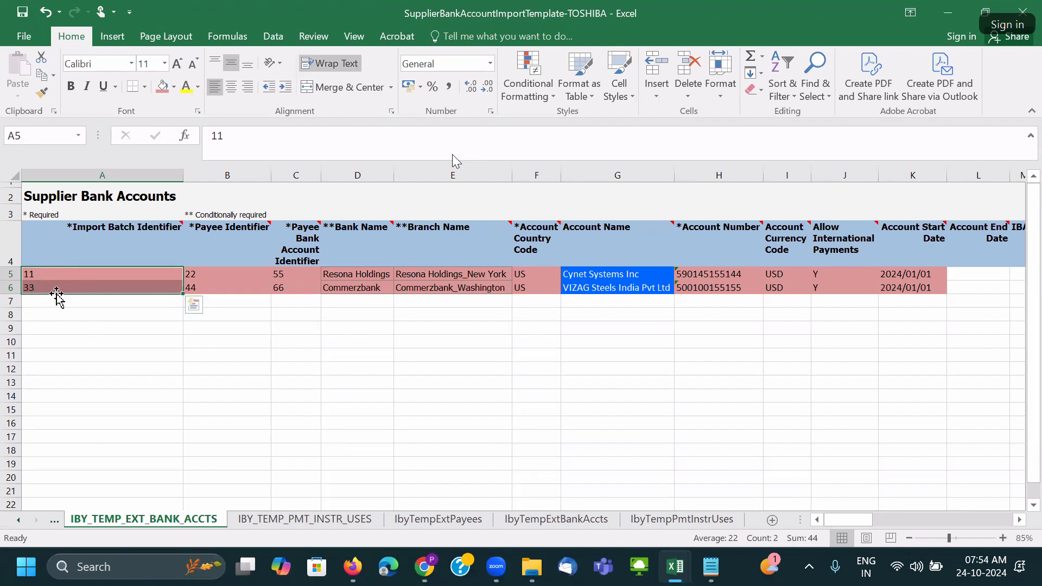
Move batch identifier 33 from A6 to A7, then undo to restore it.
{"action": "left_click", "coordinate": [334, 286]}
{"action": "left_click_drag", "start_coordinate": [334, 274], "coordinate": [332, 288]}
{"action": "left_click", "coordinate": [76, 278]}
{"action": "left_click", "coordinate": [54, 286]}
{"action": "left_click_drag", "start_coordinate": [52, 282], "coordinate": [69, 312]}
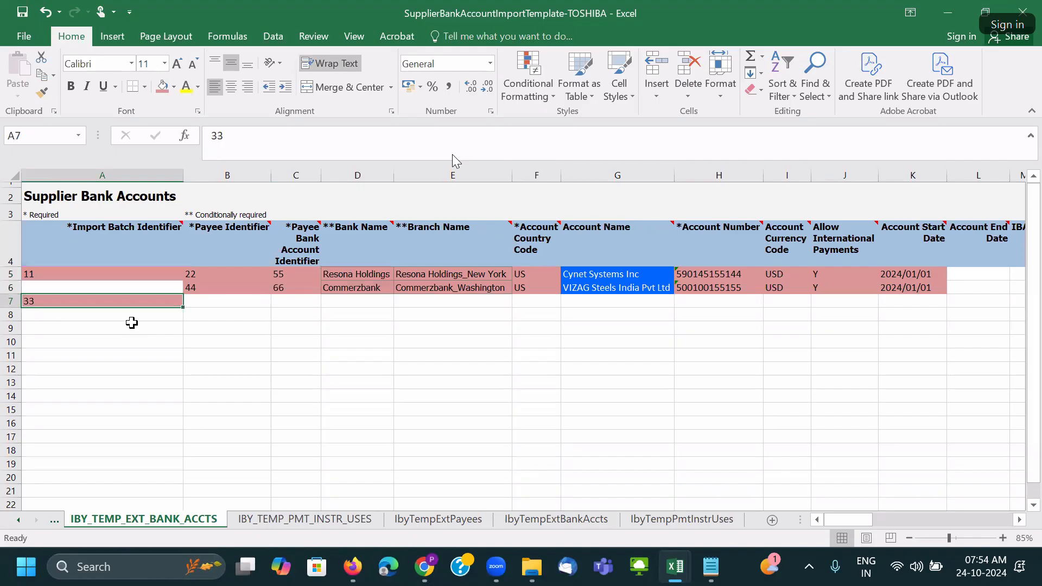
{"action": "key", "text": "ctrl+z"}
Save the bank account template workbook, accepting the personal-information warning.
{"action": "left_click", "coordinate": [107, 303]}
{"action": "left_click_drag", "start_coordinate": [42, 272], "coordinate": [59, 408]}
{"action": "left_click_drag", "start_coordinate": [188, 274], "coordinate": [287, 287]}
{"action": "left_click_drag", "start_coordinate": [29, 275], "coordinate": [44, 354]}
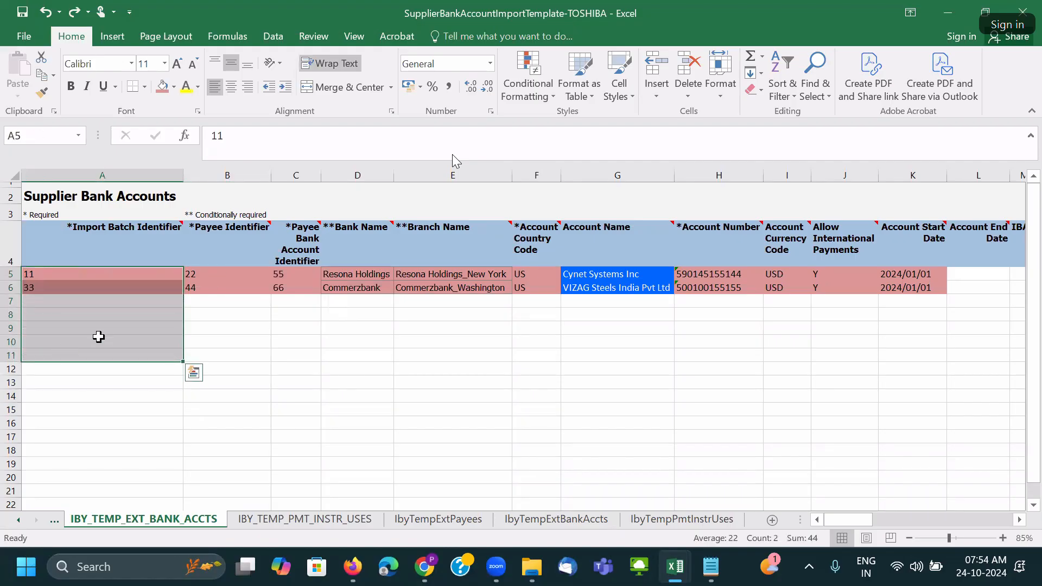
{"action": "left_click", "coordinate": [51, 274]}
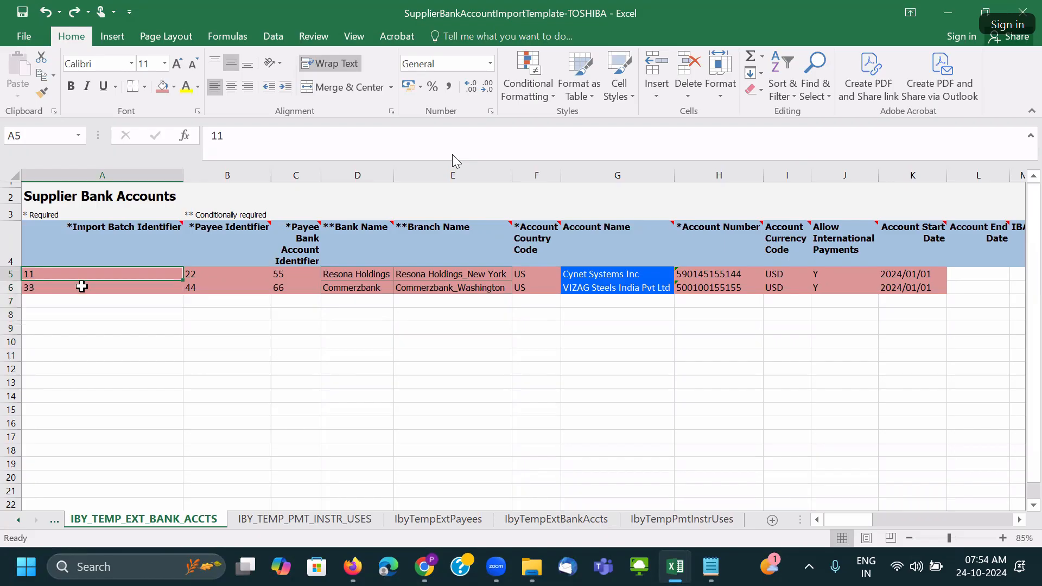
{"action": "key", "text": "ctrl+s"}
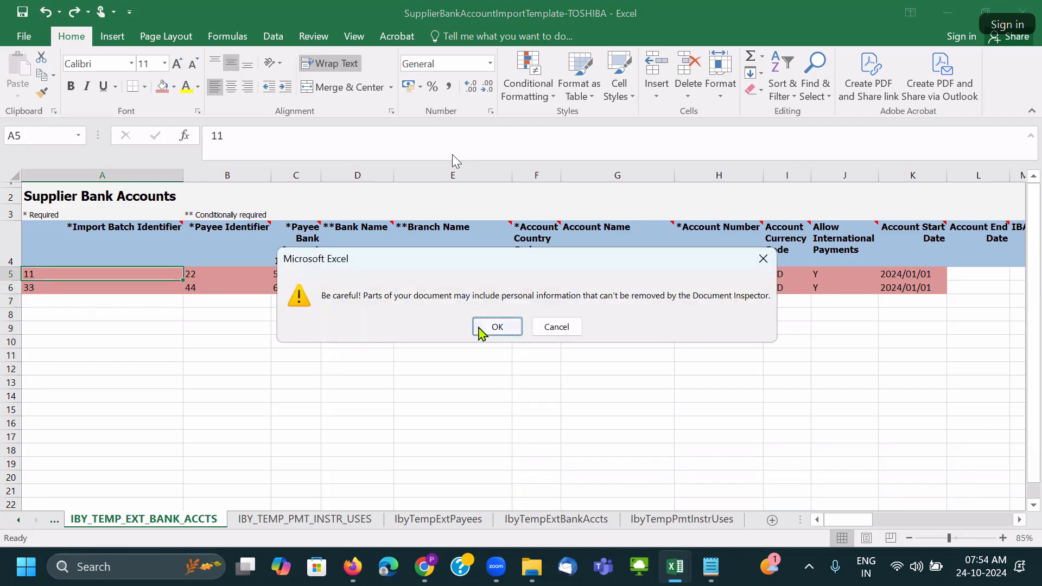
{"action": "left_click", "coordinate": [492, 327]}
Check the batch identifiers 11 and 33 and bank names, then return to the Oracle documentation.
{"action": "left_click", "coordinate": [144, 341]}
{"action": "left_click_drag", "start_coordinate": [58, 274], "coordinate": [311, 290]}
{"action": "left_click", "coordinate": [72, 273]}
{"action": "left_click", "coordinate": [44, 291]}
{"action": "left_click", "coordinate": [43, 275]}
{"action": "left_click_drag", "start_coordinate": [43, 285], "coordinate": [43, 288]}
{"action": "left_click_drag", "start_coordinate": [355, 274], "coordinate": [334, 430]}
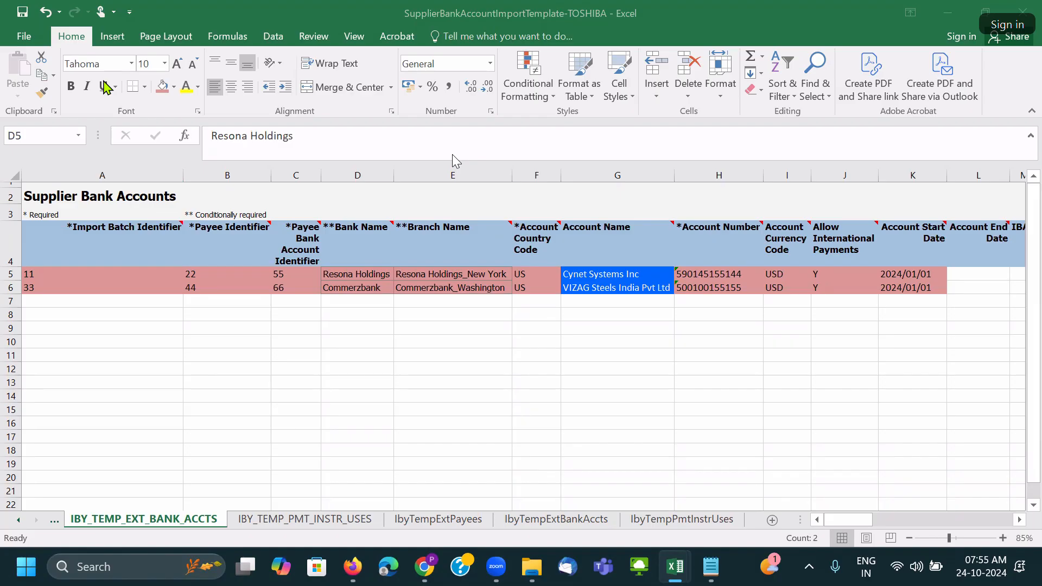
{"action": "left_click", "coordinate": [538, 315]}
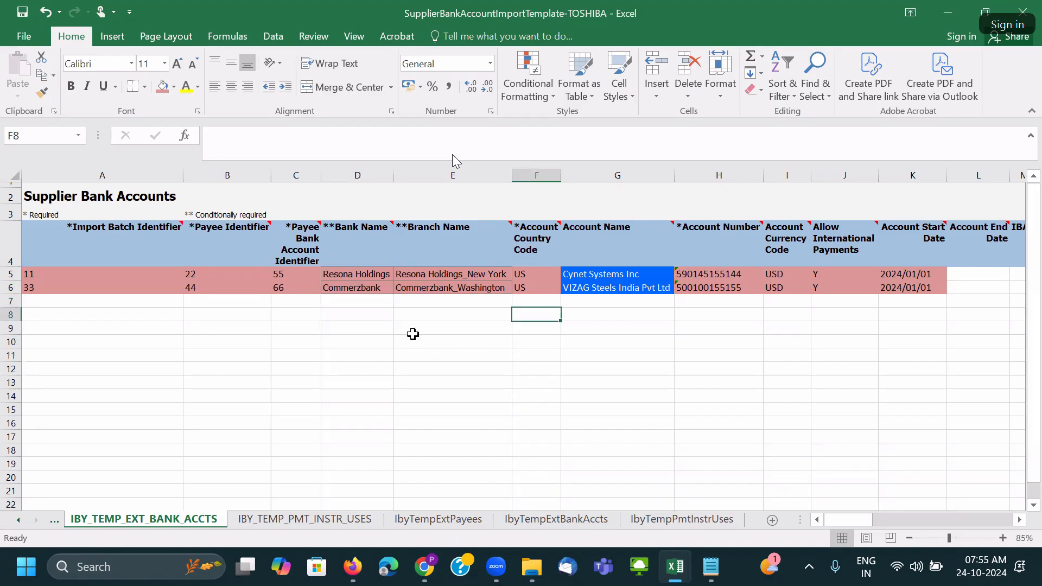
{"action": "left_click", "coordinate": [425, 566]}
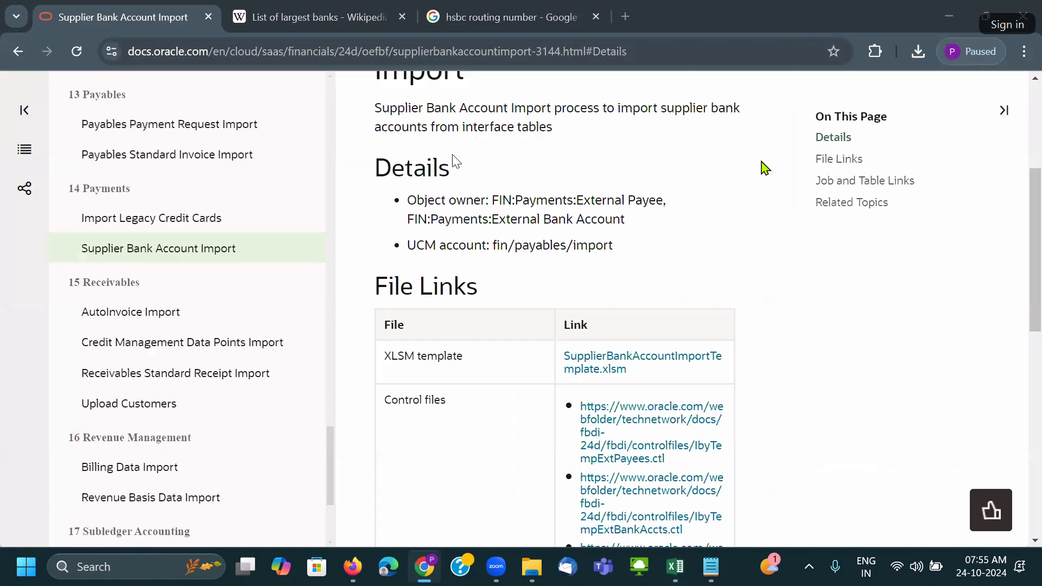
In a new tab, open docs.oracle.com and the Financials 24D FBDI for Financials book from All Books.
{"action": "left_click", "coordinate": [625, 16]}
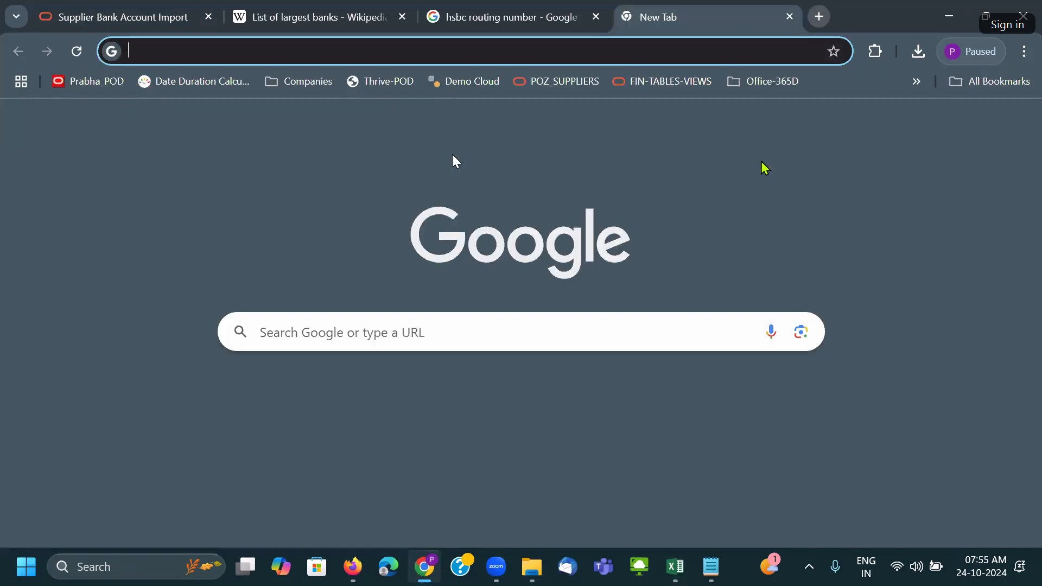
{"action": "type", "text": "do"}
{"action": "key", "text": "Return"}
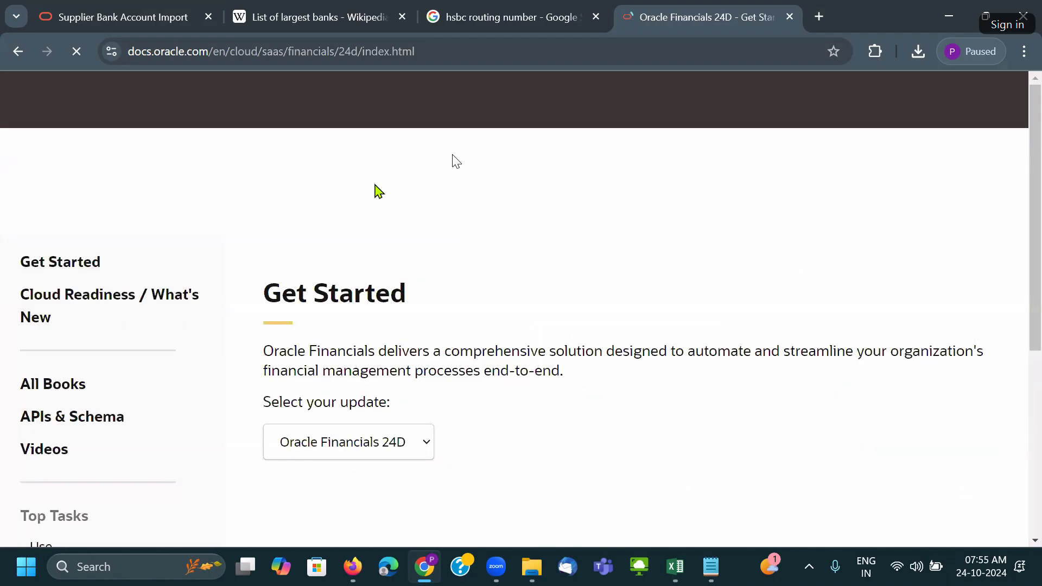
{"action": "left_click", "coordinate": [44, 385]}
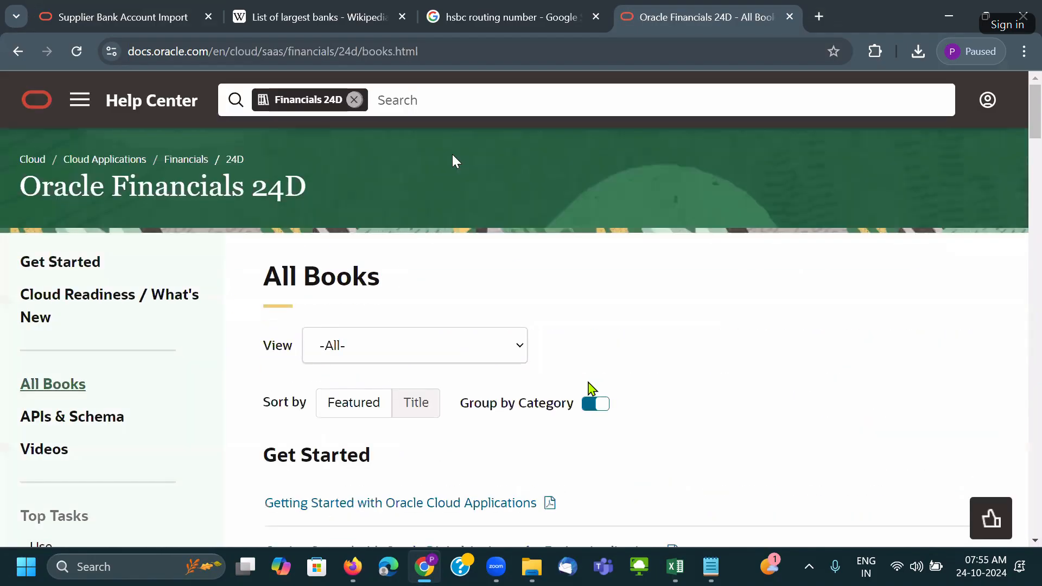
{"action": "scroll", "coordinate": [593, 347], "scroll_direction": "down", "scroll_amount": 10}
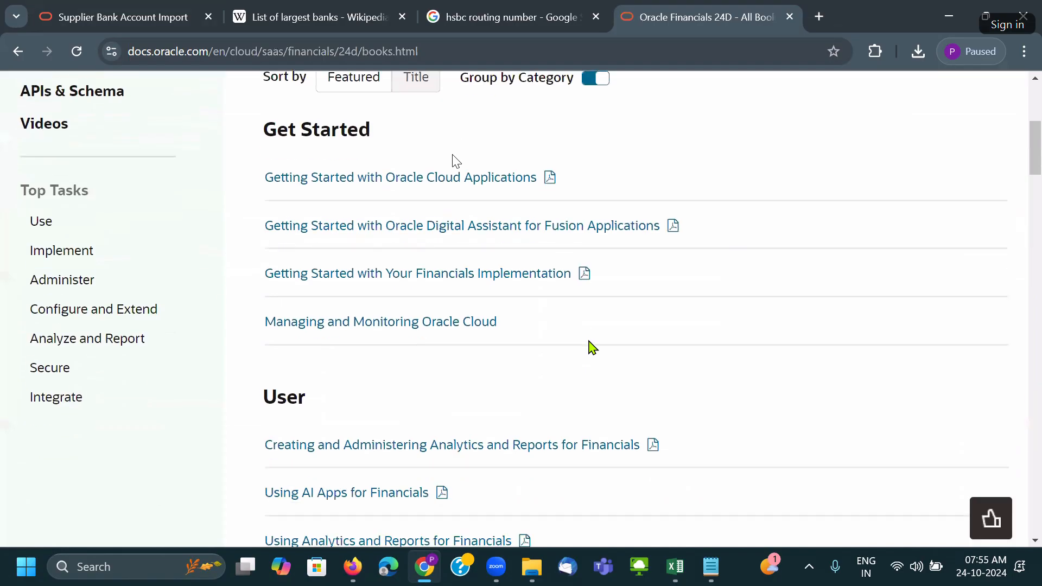
{"action": "scroll", "coordinate": [593, 347], "scroll_direction": "down", "scroll_amount": 20}
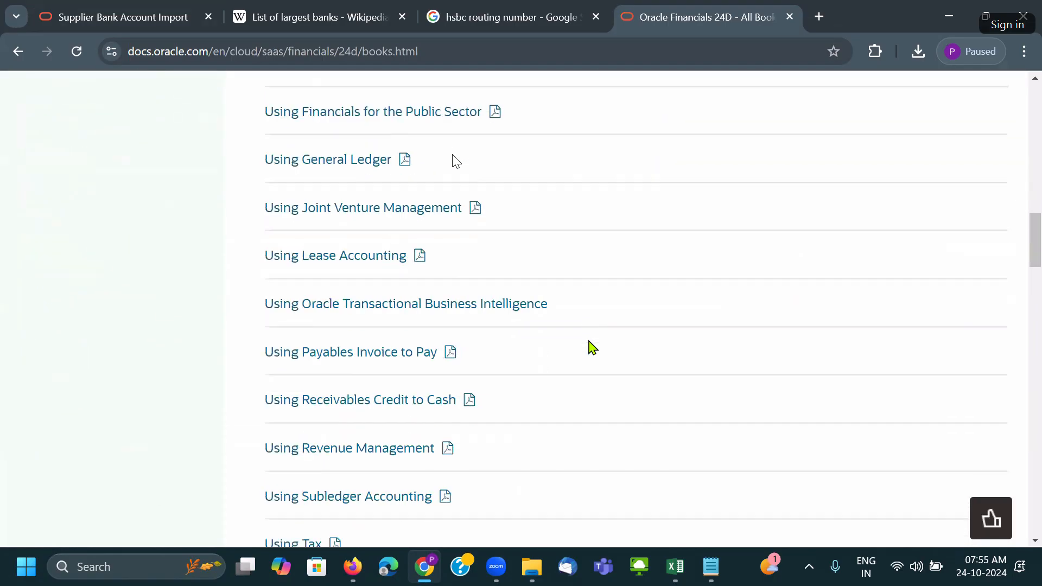
{"action": "scroll", "coordinate": [496, 275], "scroll_direction": "up", "scroll_amount": 2}
{"action": "scroll", "coordinate": [466, 263], "scroll_direction": "down", "scroll_amount": 3}
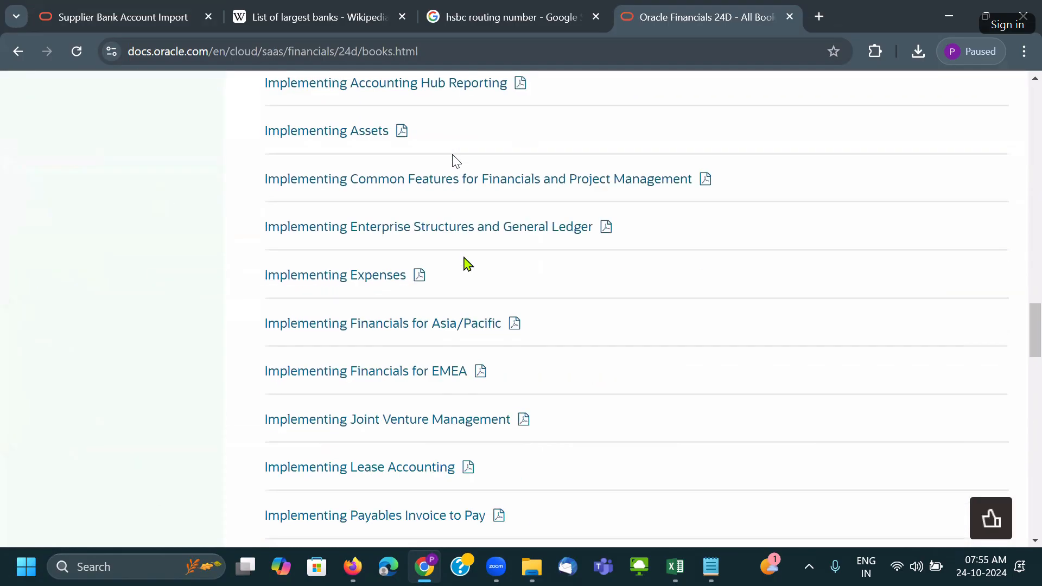
{"action": "scroll", "coordinate": [449, 251], "scroll_direction": "up", "scroll_amount": 4}
{"action": "left_click", "coordinate": [406, 232]}
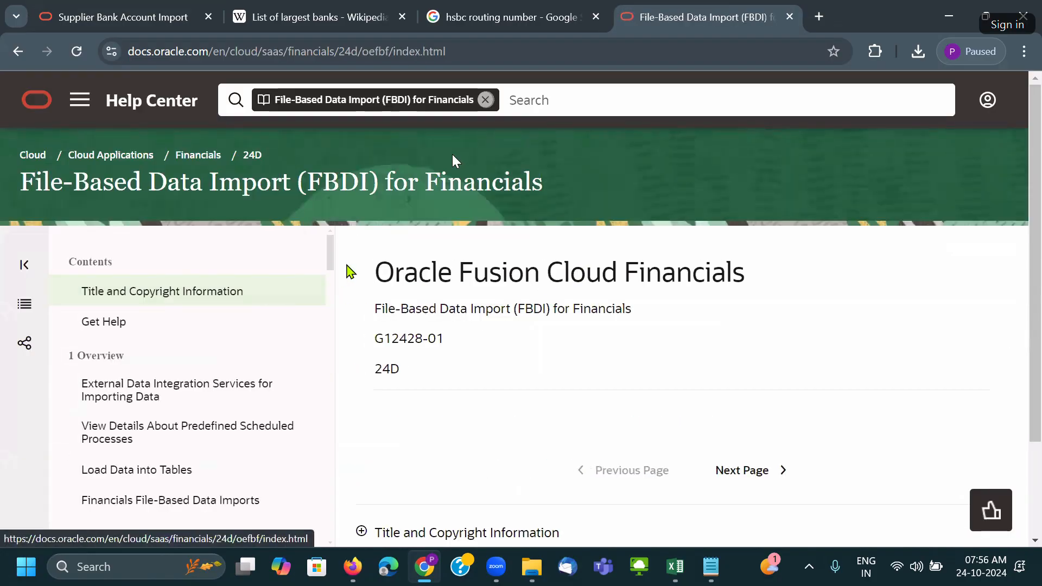
Go back to the Financials 24D books and open the Analyze and Report task page.
{"action": "left_click", "coordinate": [22, 55]}
{"action": "scroll", "coordinate": [481, 263], "scroll_direction": "up", "scroll_amount": 15}
{"action": "scroll", "coordinate": [481, 263], "scroll_direction": "up", "scroll_amount": 6}
{"action": "scroll", "coordinate": [361, 326], "scroll_direction": "down", "scroll_amount": 4}
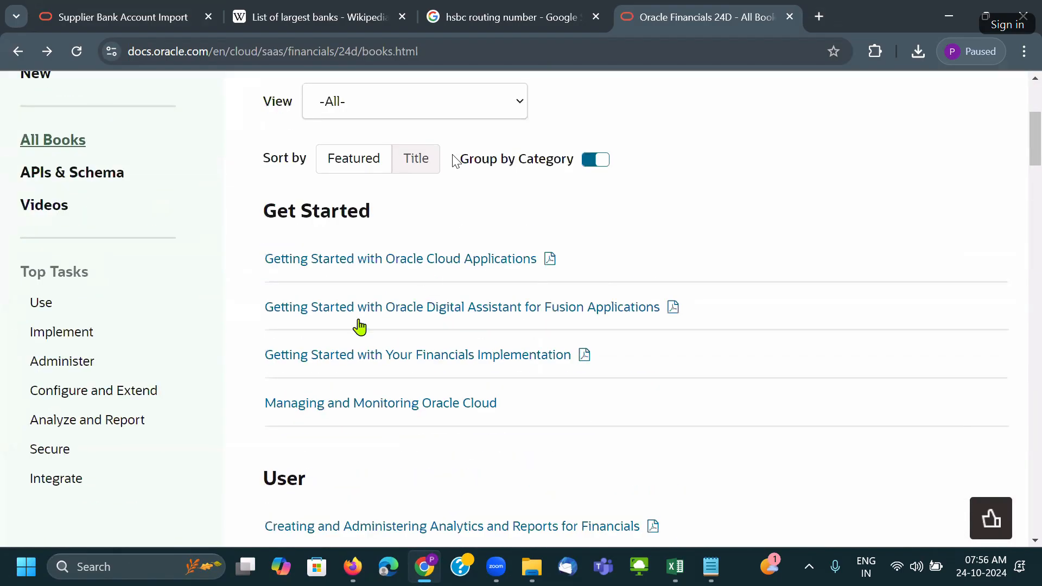
{"action": "left_click", "coordinate": [115, 429]}
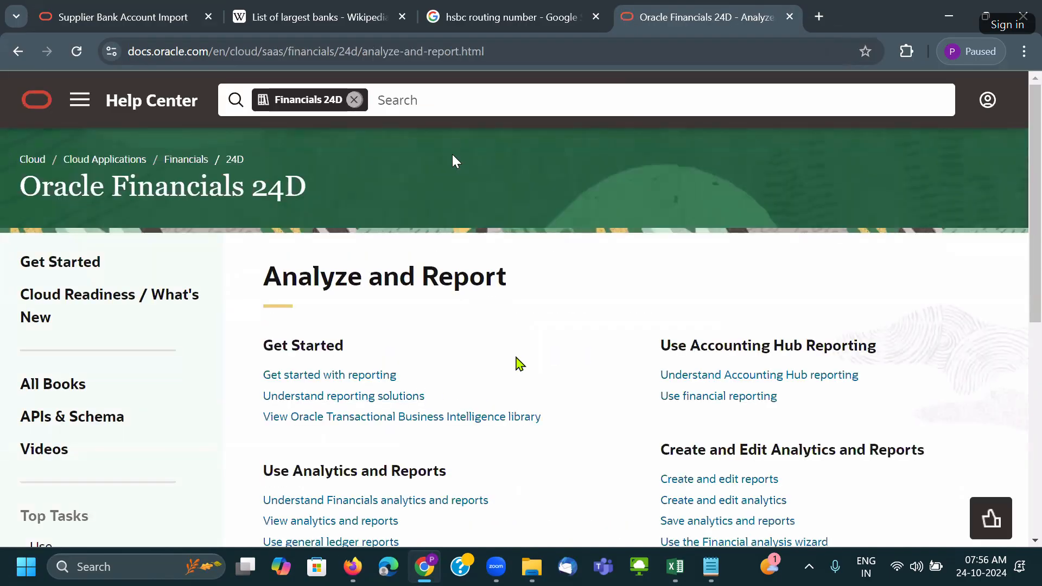
Open the Use payables reports topic in a new background tab.
{"action": "scroll", "coordinate": [520, 364], "scroll_direction": "down", "scroll_amount": 3}
{"action": "scroll", "coordinate": [517, 358], "scroll_direction": "down", "scroll_amount": 4}
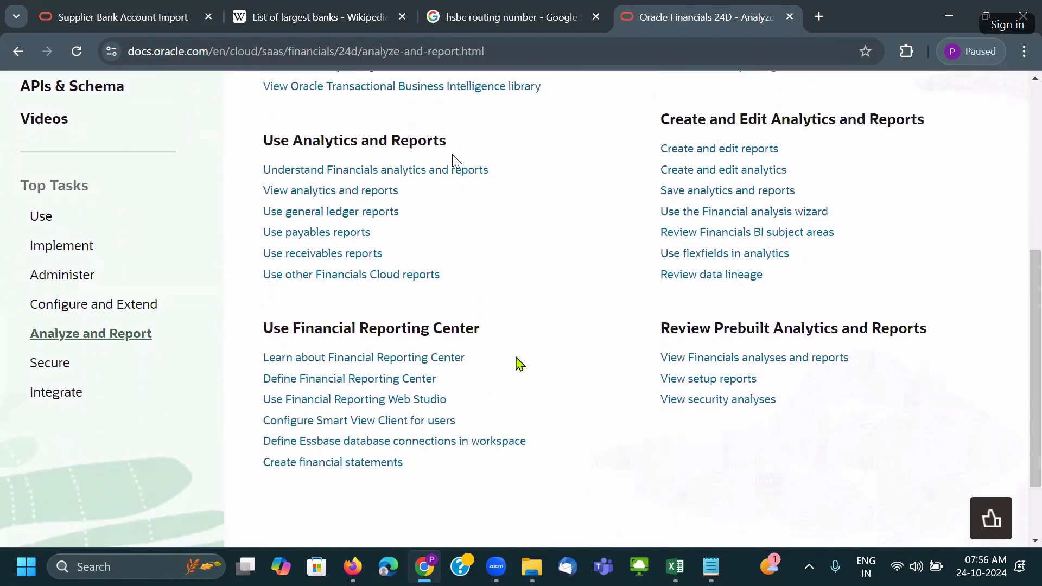
{"action": "scroll", "coordinate": [360, 219], "scroll_direction": "up", "scroll_amount": 1}
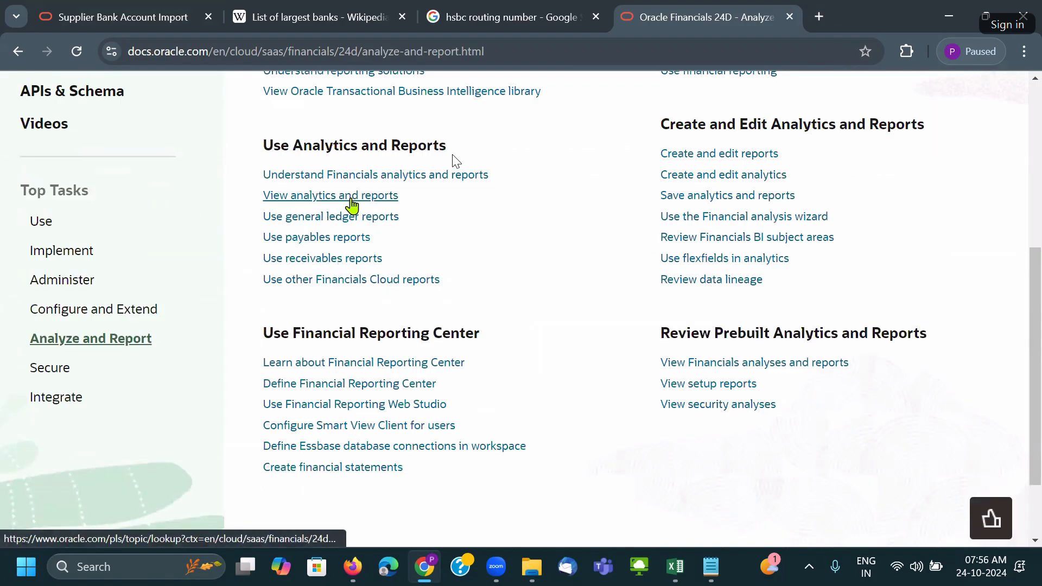
{"action": "right_click", "coordinate": [344, 239]}
{"action": "left_click", "coordinate": [375, 261]}
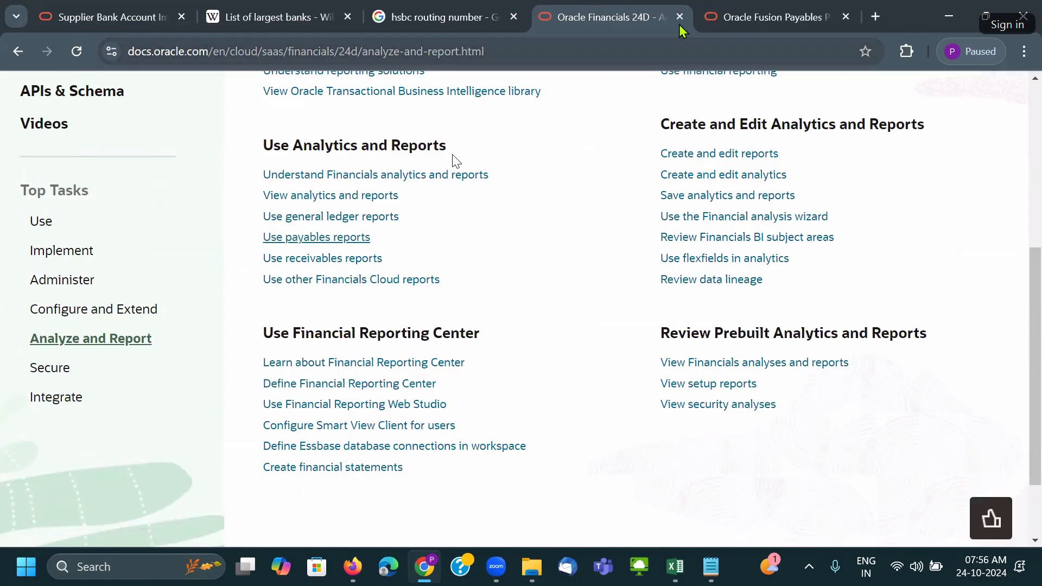
Switch to the payables reports tab and hide the page outline to widen its tables.
{"action": "left_click", "coordinate": [745, 20]}
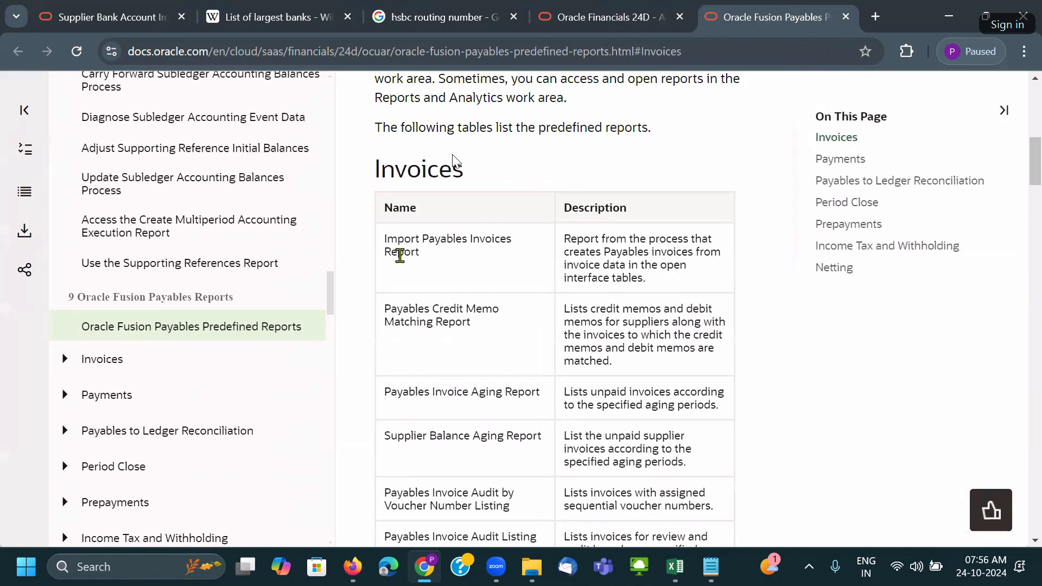
{"action": "left_click", "coordinate": [1003, 111]}
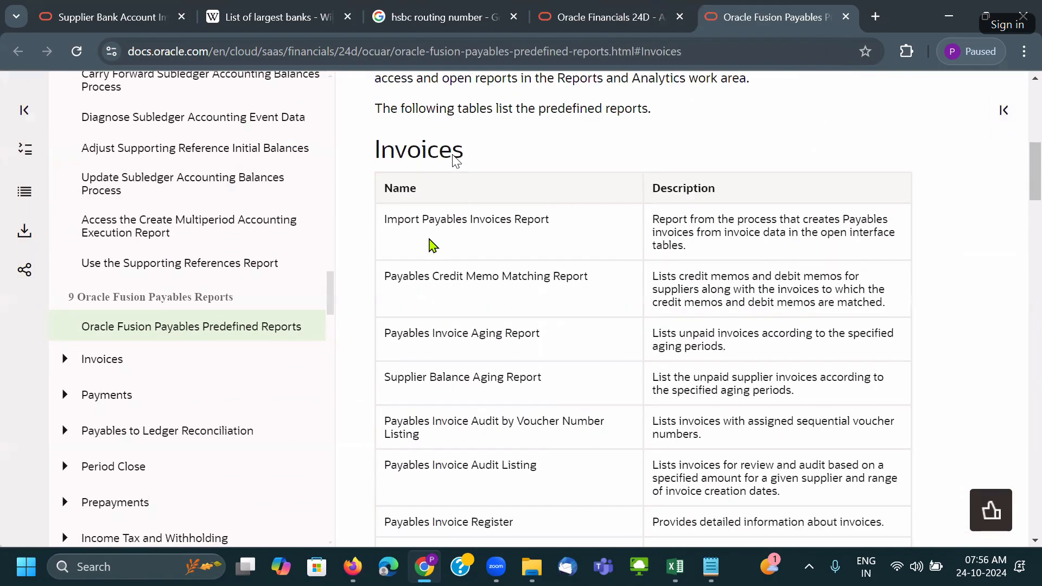
{"action": "scroll", "coordinate": [481, 255], "scroll_direction": "down", "scroll_amount": 7}
{"action": "scroll", "coordinate": [481, 250], "scroll_direction": "down", "scroll_amount": 14}
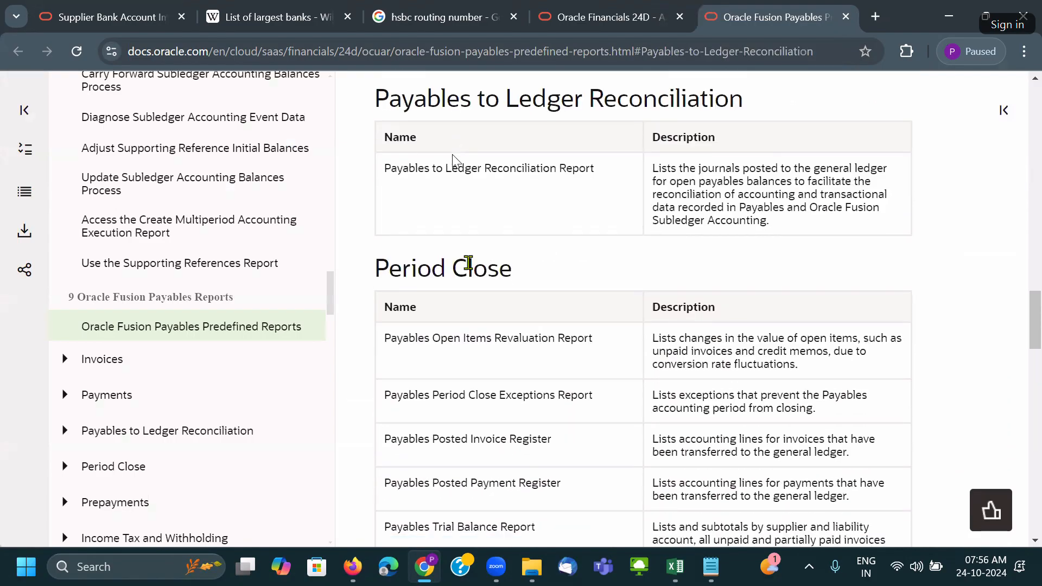
{"action": "scroll", "coordinate": [481, 258], "scroll_direction": "down", "scroll_amount": 3}
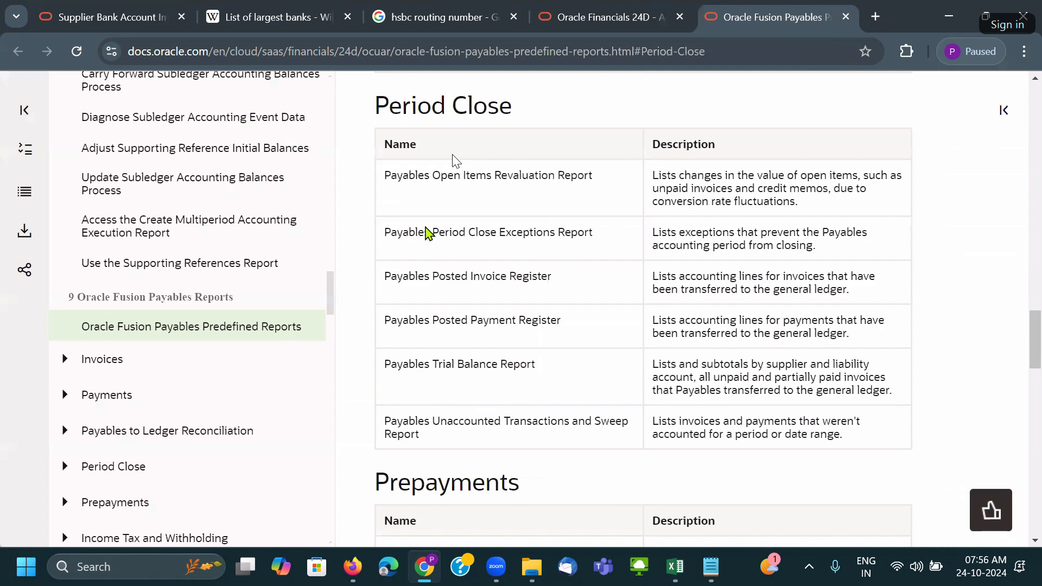
{"action": "left_click_drag", "start_coordinate": [387, 174], "coordinate": [507, 315]}
{"action": "scroll", "coordinate": [463, 307], "scroll_direction": "down", "scroll_amount": 5}
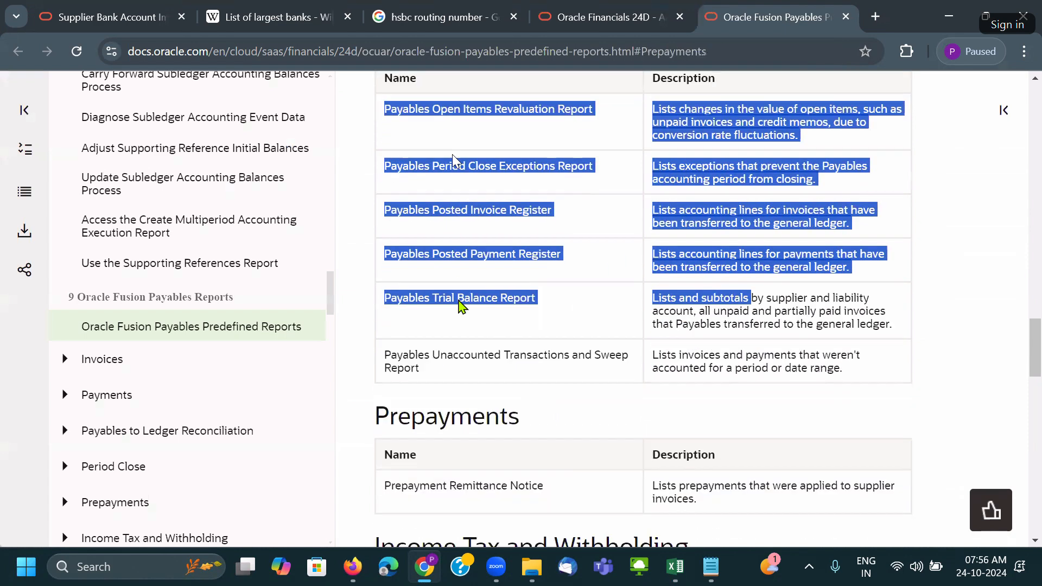
Highlight Prepayment and the list of payables report areas while reading the overview.
{"action": "double_click", "coordinate": [415, 308]}
{"action": "scroll", "coordinate": [543, 304], "scroll_direction": "down", "scroll_amount": 3}
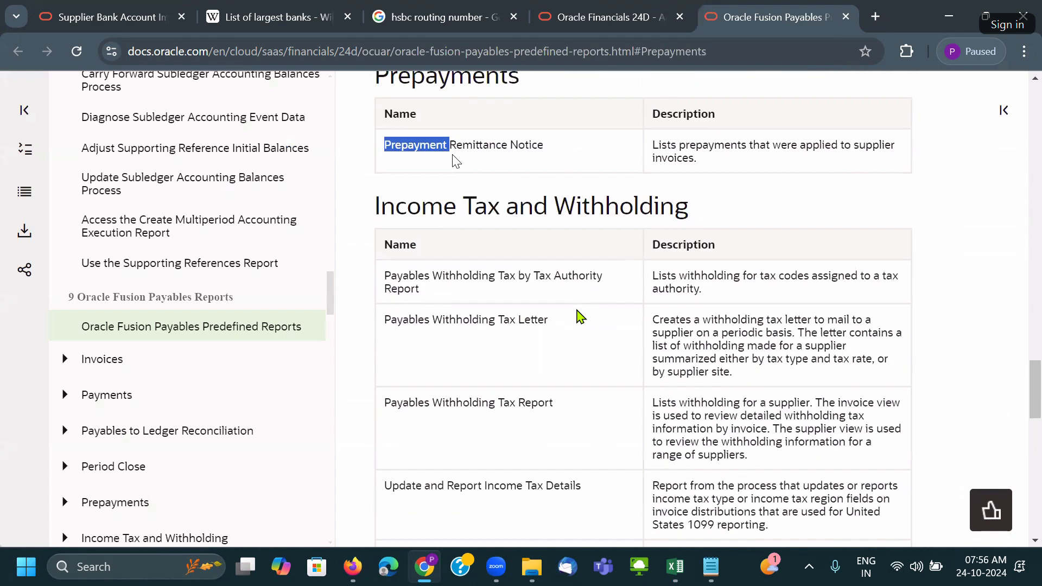
{"action": "left_click_drag", "start_coordinate": [381, 267], "coordinate": [525, 276]}
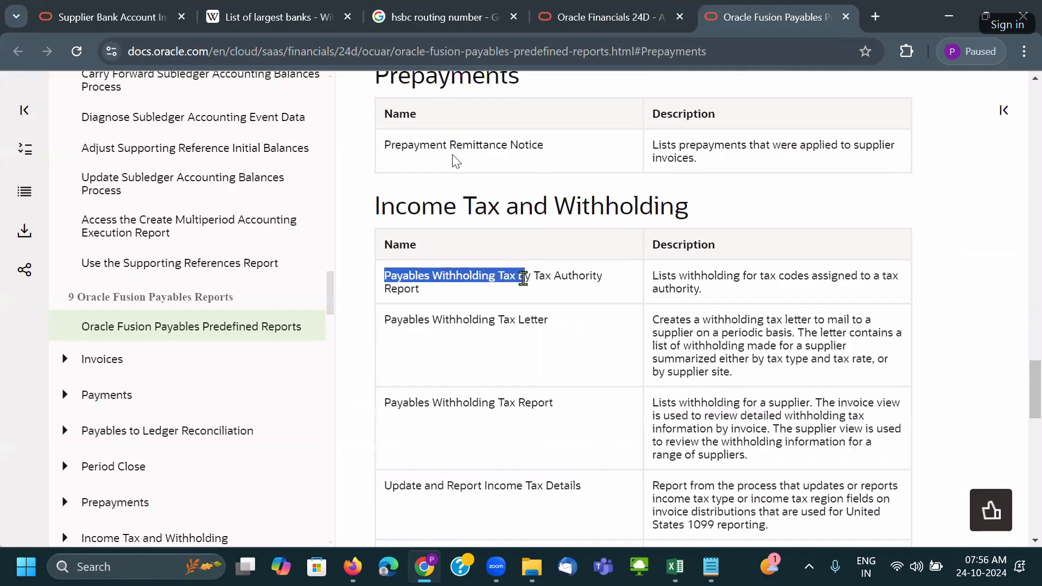
{"action": "scroll", "coordinate": [526, 283], "scroll_direction": "down", "scroll_amount": 8}
{"action": "scroll", "coordinate": [526, 289], "scroll_direction": "down", "scroll_amount": 8}
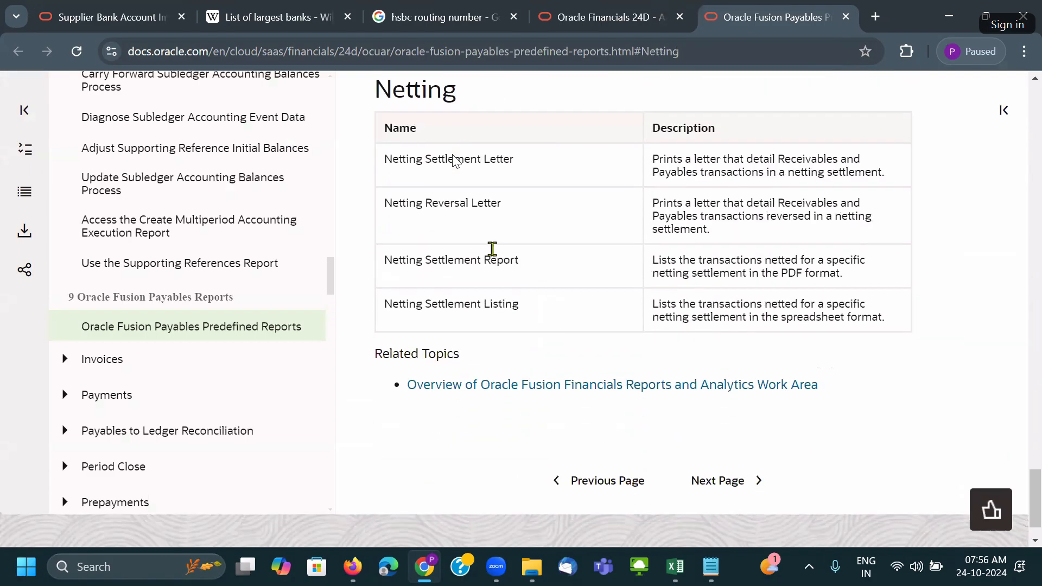
{"action": "scroll", "coordinate": [500, 319], "scroll_direction": "up", "scroll_amount": 20}
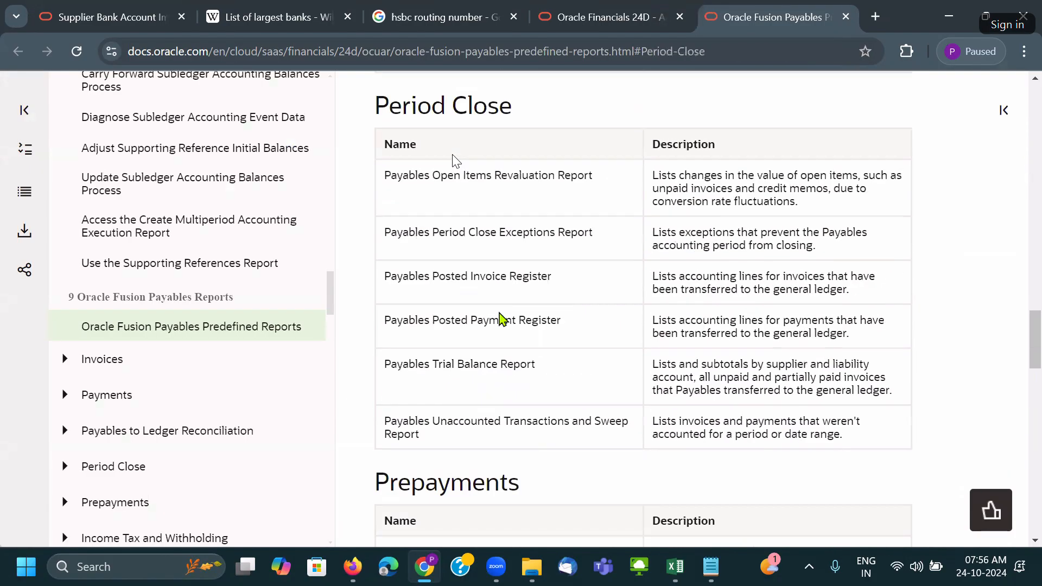
{"action": "scroll", "coordinate": [499, 312], "scroll_direction": "up", "scroll_amount": 4}
{"action": "scroll", "coordinate": [498, 318], "scroll_direction": "down", "scroll_amount": 7}
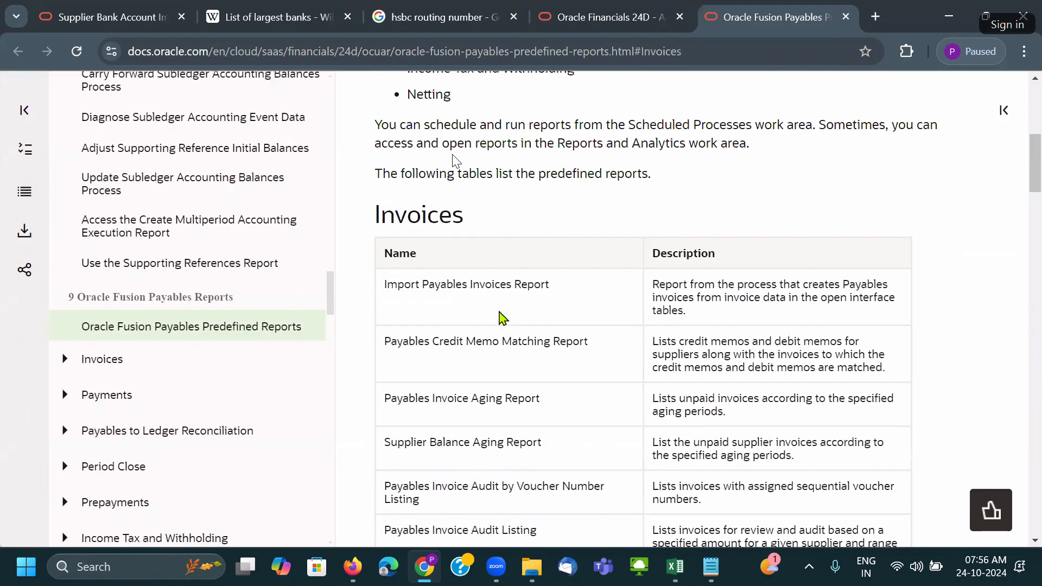
{"action": "scroll", "coordinate": [494, 294], "scroll_direction": "up", "scroll_amount": 4}
{"action": "left_click_drag", "start_coordinate": [466, 334], "coordinate": [407, 188]}
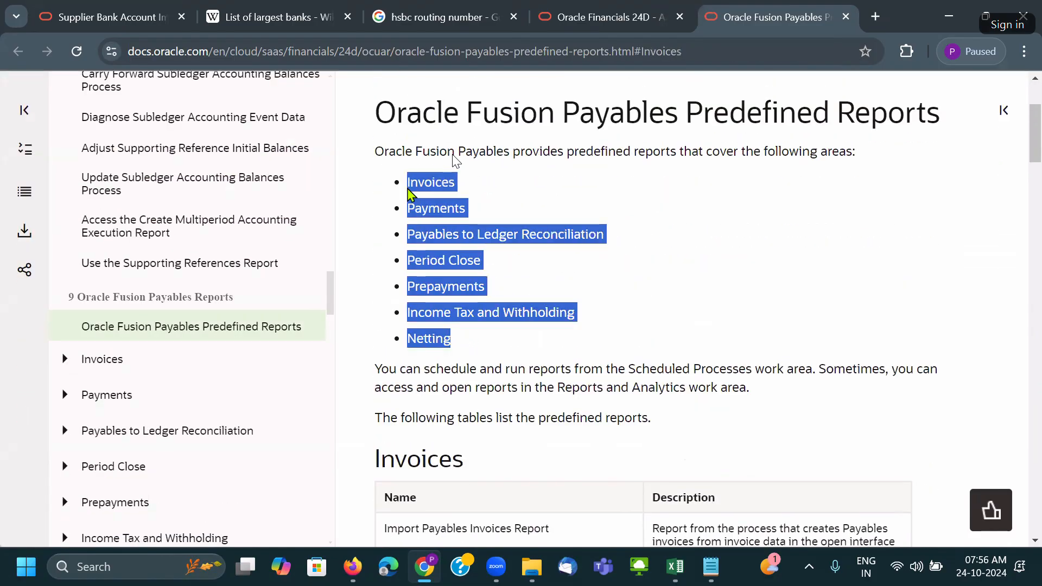
{"action": "scroll", "coordinate": [401, 289], "scroll_direction": "down", "scroll_amount": 3}
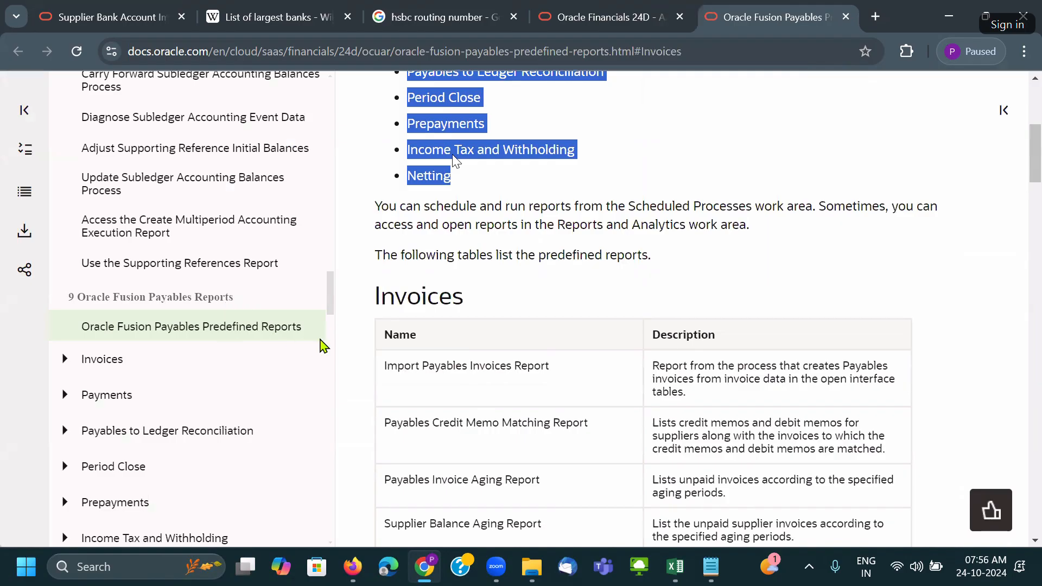
Expand Invoices and read the Import Payables Invoices and Credit Memo Matching report topics.
{"action": "left_click", "coordinate": [104, 360]}
{"action": "scroll", "coordinate": [239, 388], "scroll_direction": "down", "scroll_amount": 2}
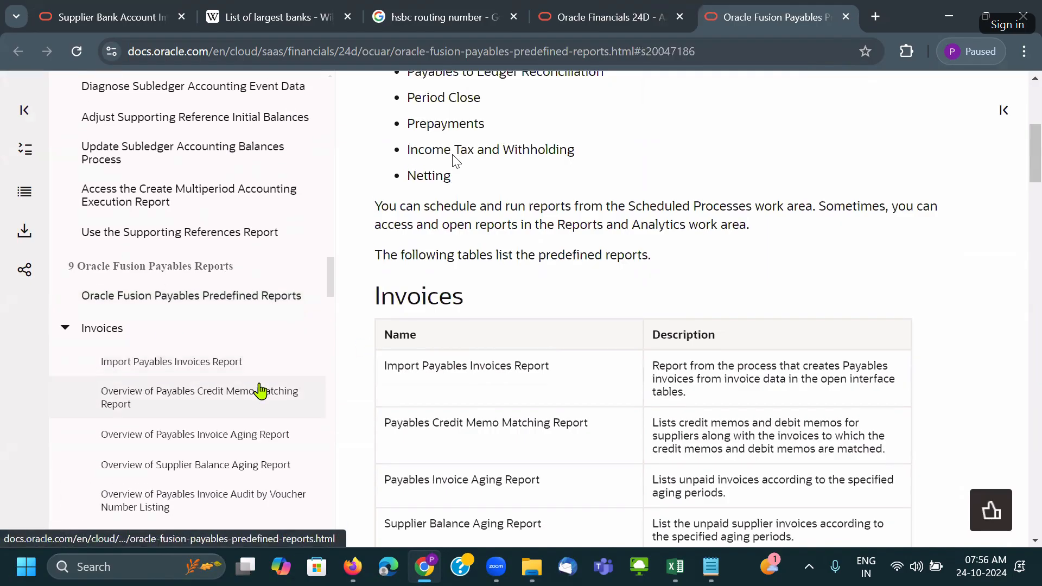
{"action": "left_click", "coordinate": [183, 288]}
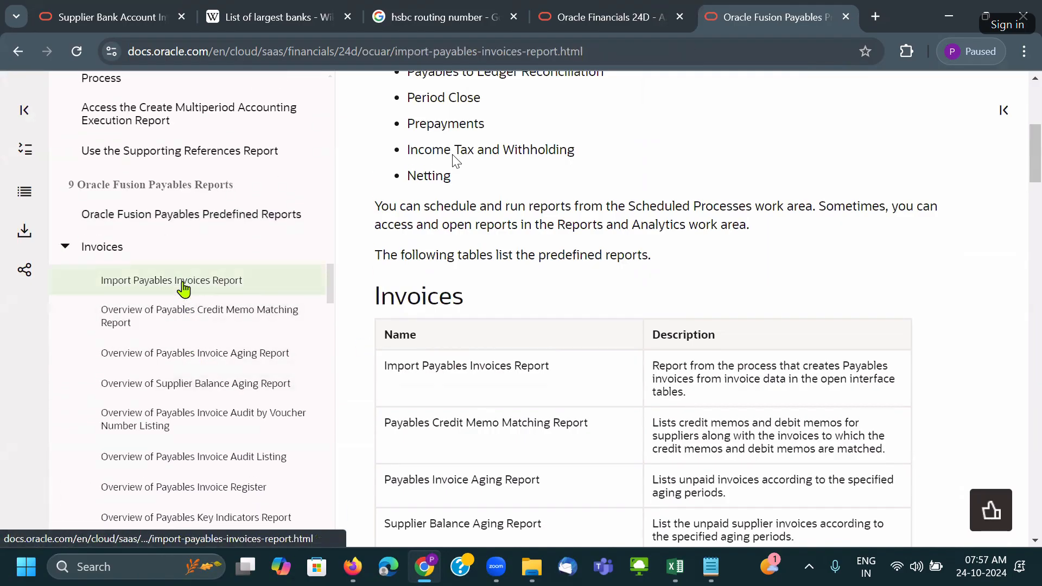
{"action": "scroll", "coordinate": [477, 344], "scroll_direction": "down", "scroll_amount": 4}
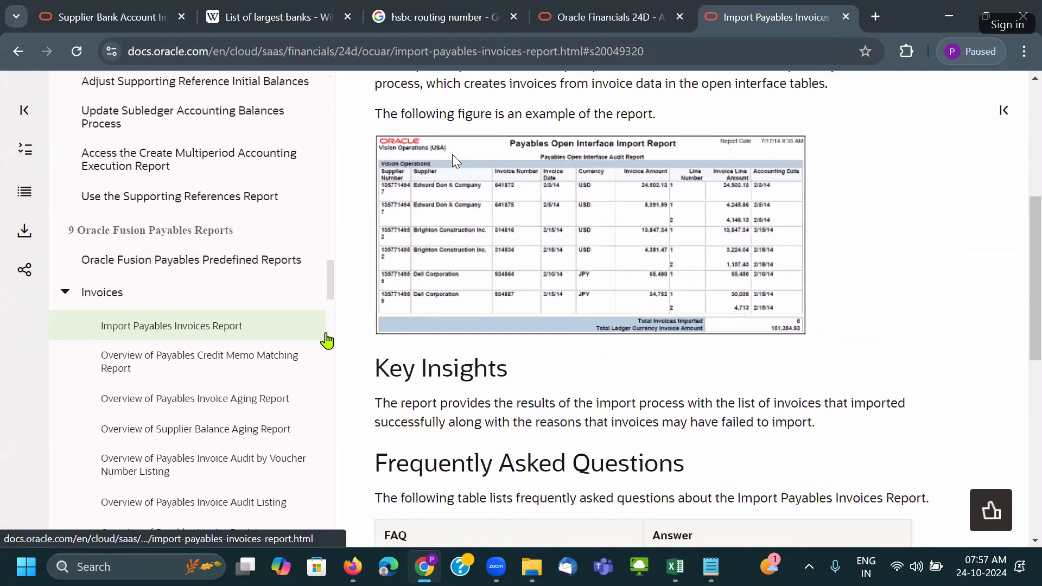
{"action": "scroll", "coordinate": [499, 309], "scroll_direction": "up", "scroll_amount": 1}
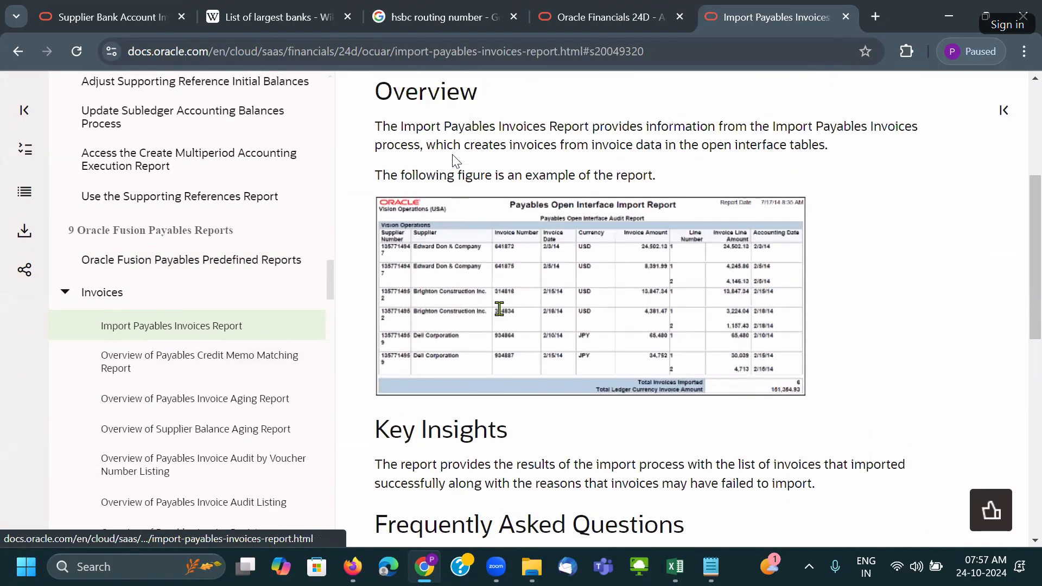
{"action": "scroll", "coordinate": [499, 308], "scroll_direction": "up", "scroll_amount": 4}
{"action": "scroll", "coordinate": [380, 321], "scroll_direction": "down", "scroll_amount": 6}
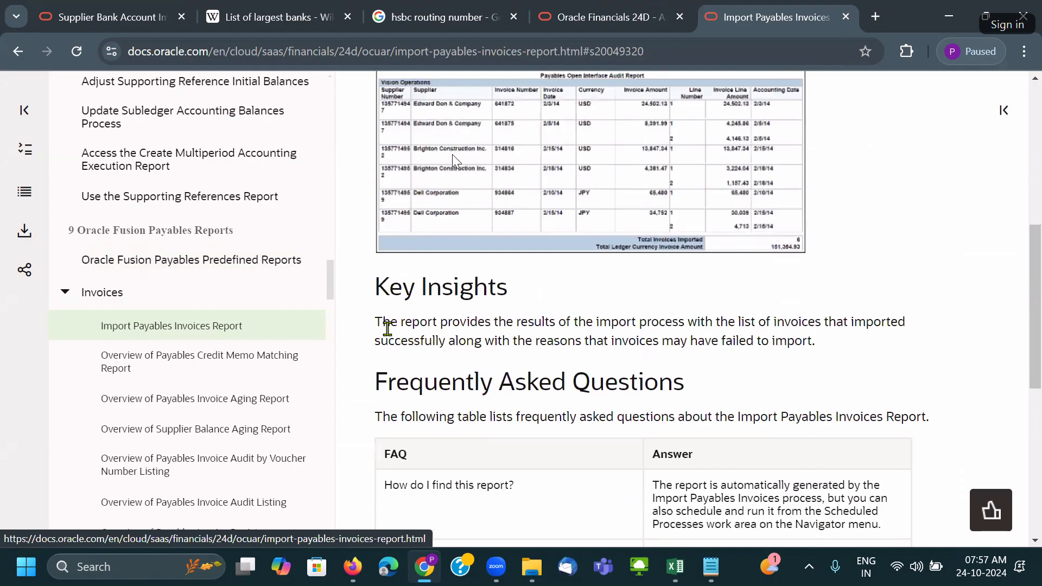
{"action": "left_click", "coordinate": [209, 377]}
Expand Payments and Netting Reports, read the Netting Settlement Letter, then open Oracle Payments Predefined Reports.
{"action": "scroll", "coordinate": [177, 390], "scroll_direction": "down", "scroll_amount": 10}
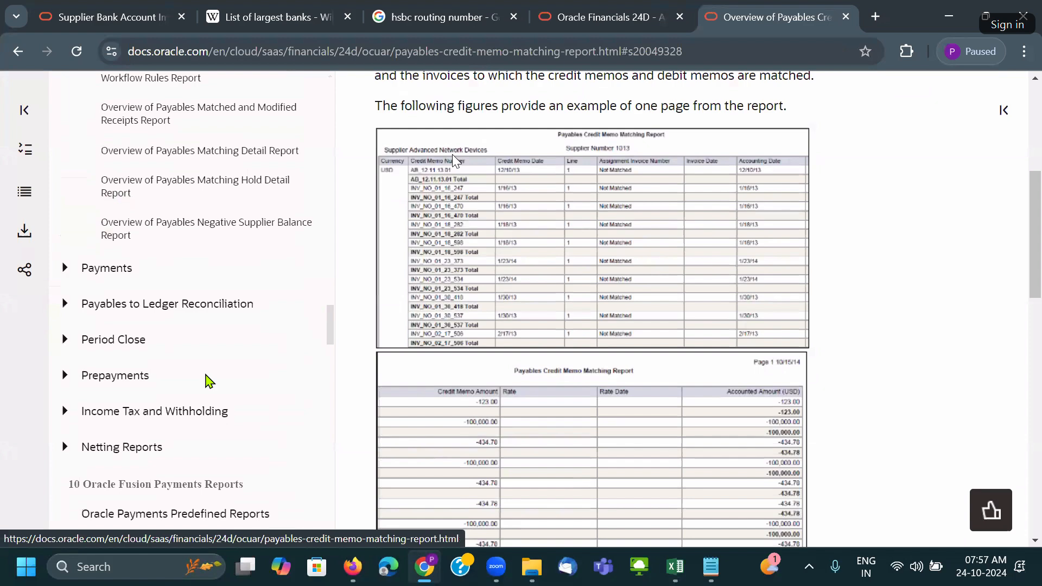
{"action": "scroll", "coordinate": [179, 326], "scroll_direction": "down", "scroll_amount": 4}
{"action": "left_click", "coordinate": [87, 135]}
{"action": "scroll", "coordinate": [163, 283], "scroll_direction": "up", "scroll_amount": 1}
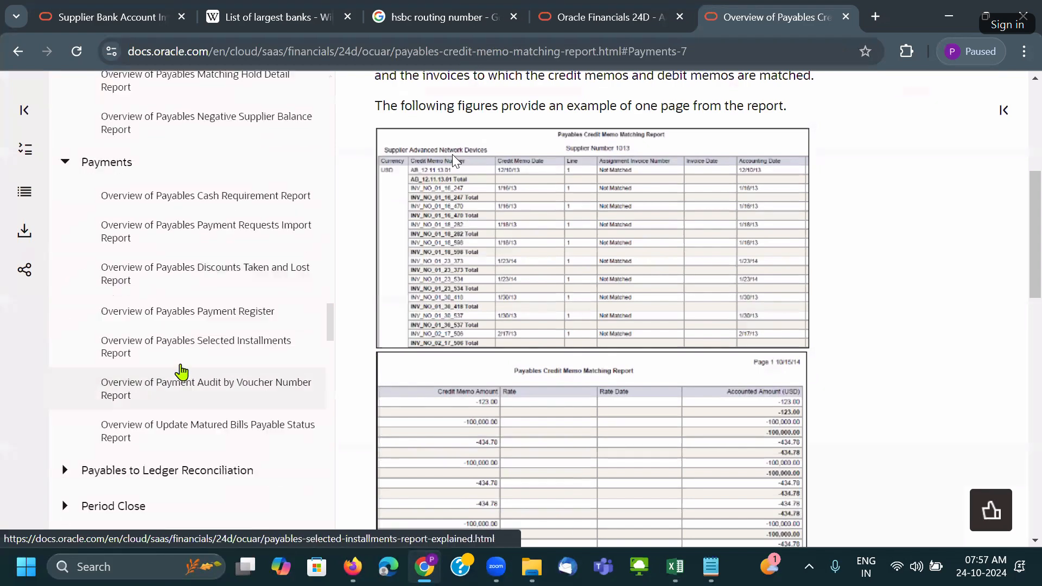
{"action": "scroll", "coordinate": [182, 358], "scroll_direction": "down", "scroll_amount": 7}
{"action": "left_click", "coordinate": [150, 297]}
{"action": "scroll", "coordinate": [157, 315], "scroll_direction": "up", "scroll_amount": 1}
{"action": "left_click", "coordinate": [163, 362]}
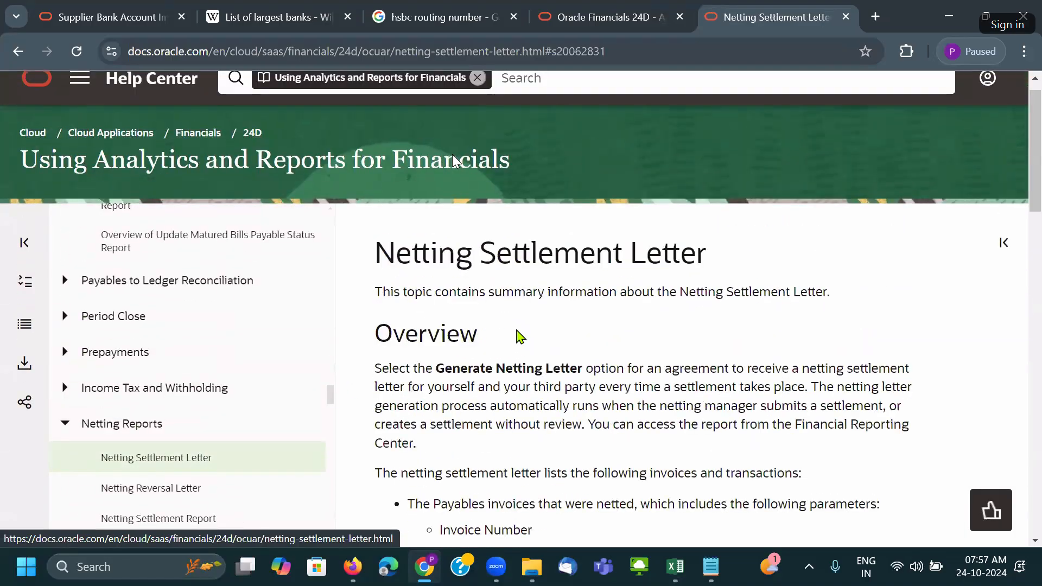
{"action": "scroll", "coordinate": [520, 336], "scroll_direction": "down", "scroll_amount": 20}
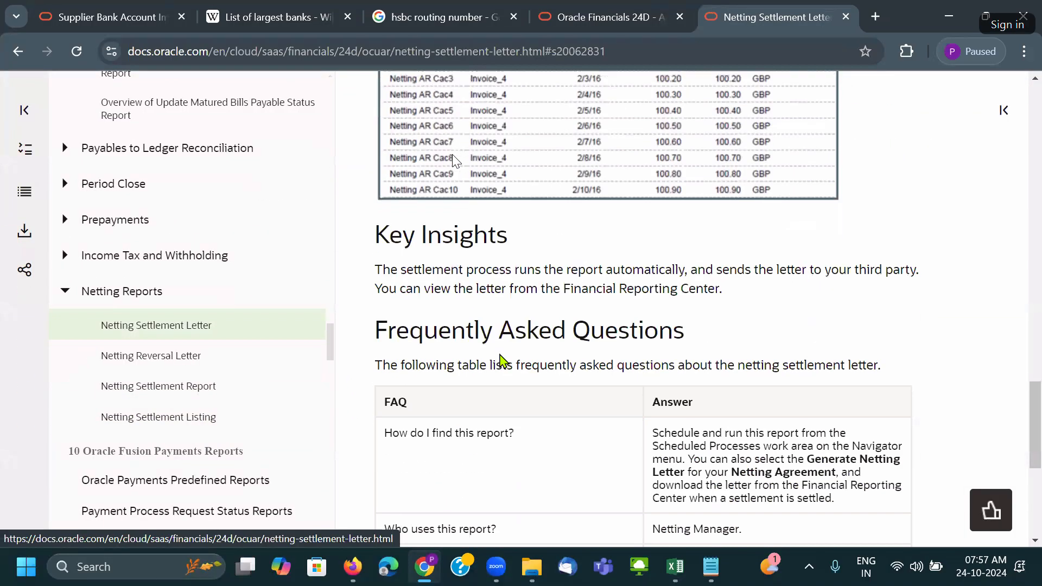
{"action": "scroll", "coordinate": [503, 361], "scroll_direction": "down", "scroll_amount": 5}
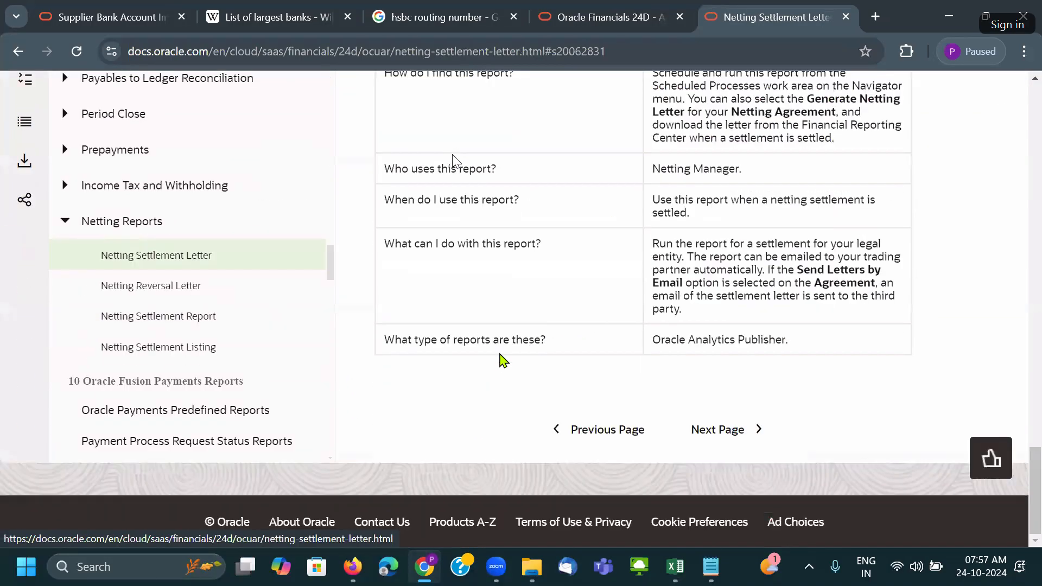
{"action": "left_click", "coordinate": [278, 428]}
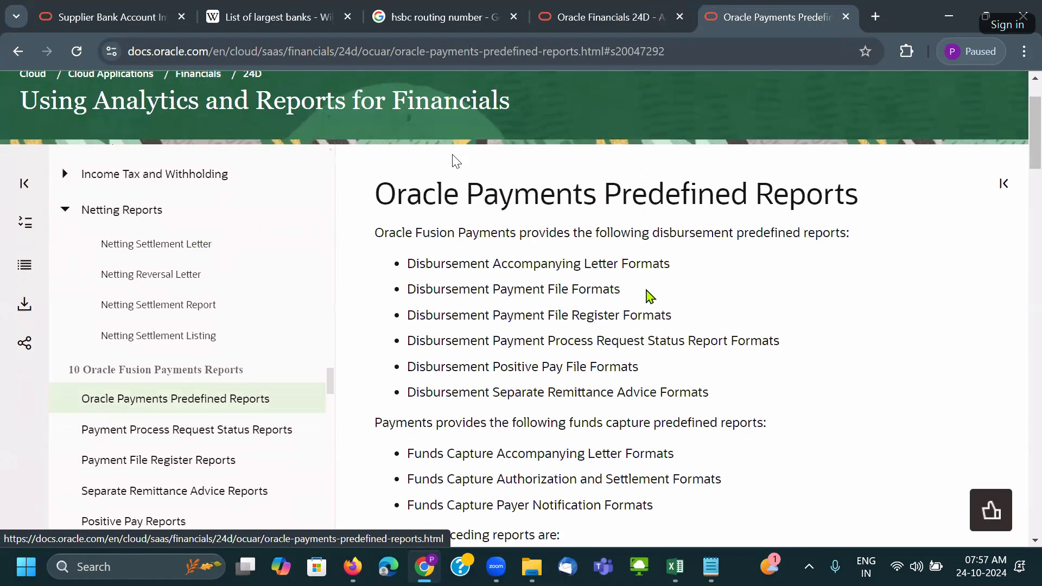
Highlight the Disbursement Accompanying Letter and Payment File Formats and payment process request status lines.
{"action": "left_click_drag", "start_coordinate": [408, 263], "coordinate": [687, 277]}
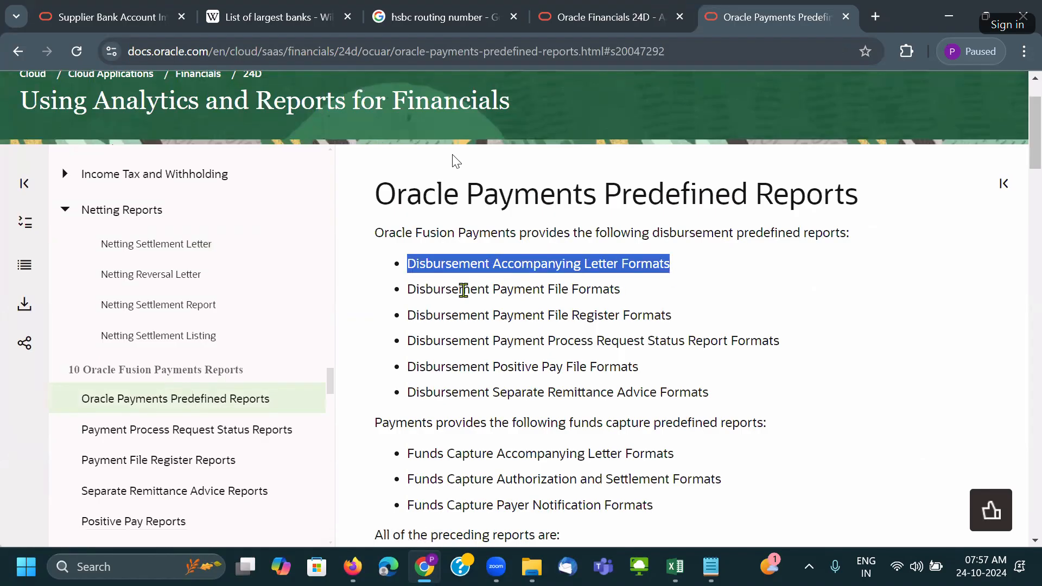
{"action": "left_click_drag", "start_coordinate": [408, 290], "coordinate": [722, 295]}
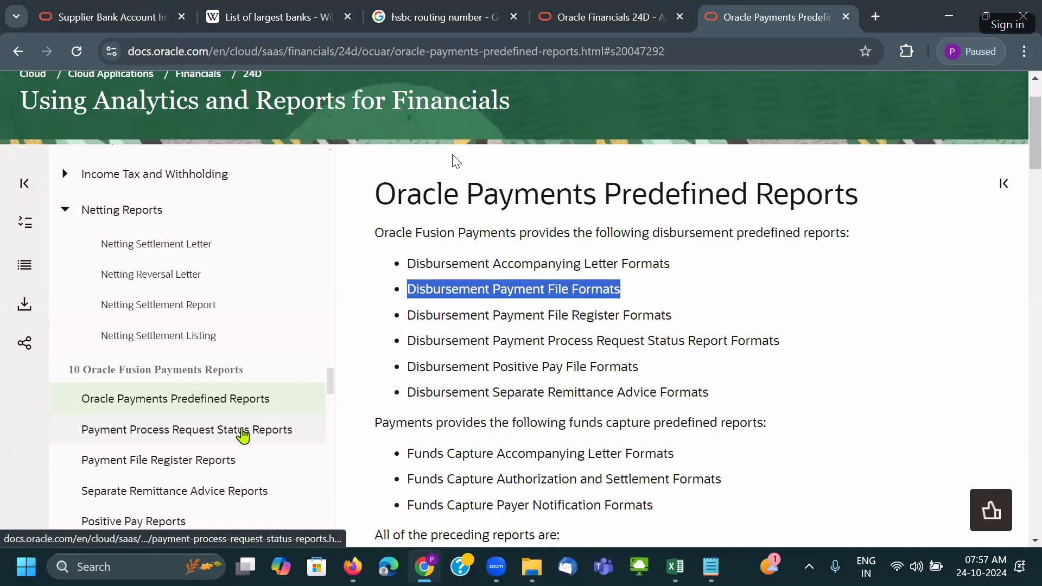
{"action": "left_click_drag", "start_coordinate": [408, 340], "coordinate": [632, 355]}
{"action": "scroll", "coordinate": [631, 356], "scroll_direction": "down", "scroll_amount": 15}
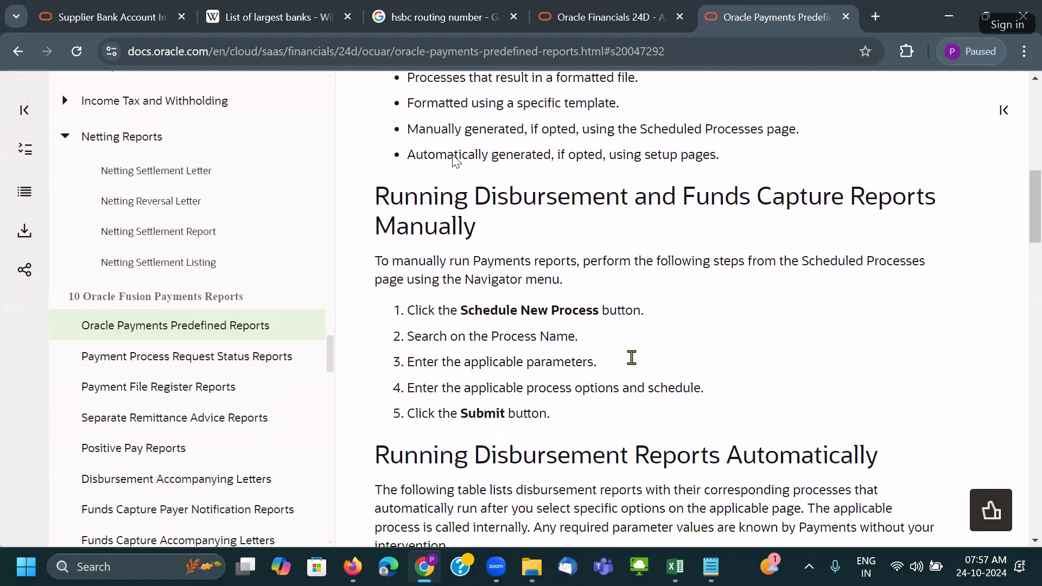
{"action": "scroll", "coordinate": [633, 360], "scroll_direction": "down", "scroll_amount": 2}
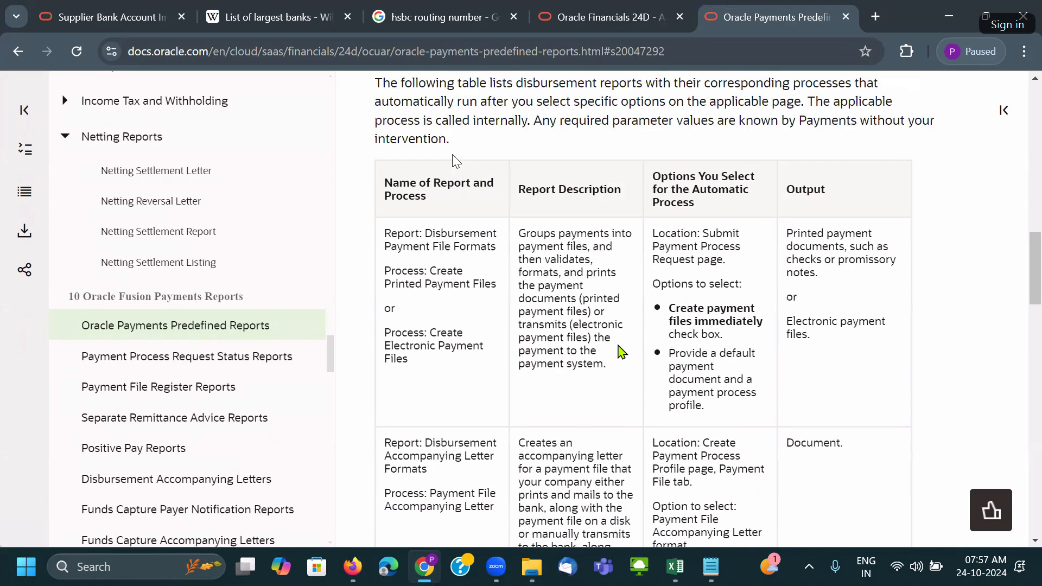
Highlight the printed and electronic payment file process names, then return to the Financials 24D tab.
{"action": "left_click_drag", "start_coordinate": [427, 234], "coordinate": [417, 283]}
{"action": "left_click_drag", "start_coordinate": [416, 283], "coordinate": [480, 284]}
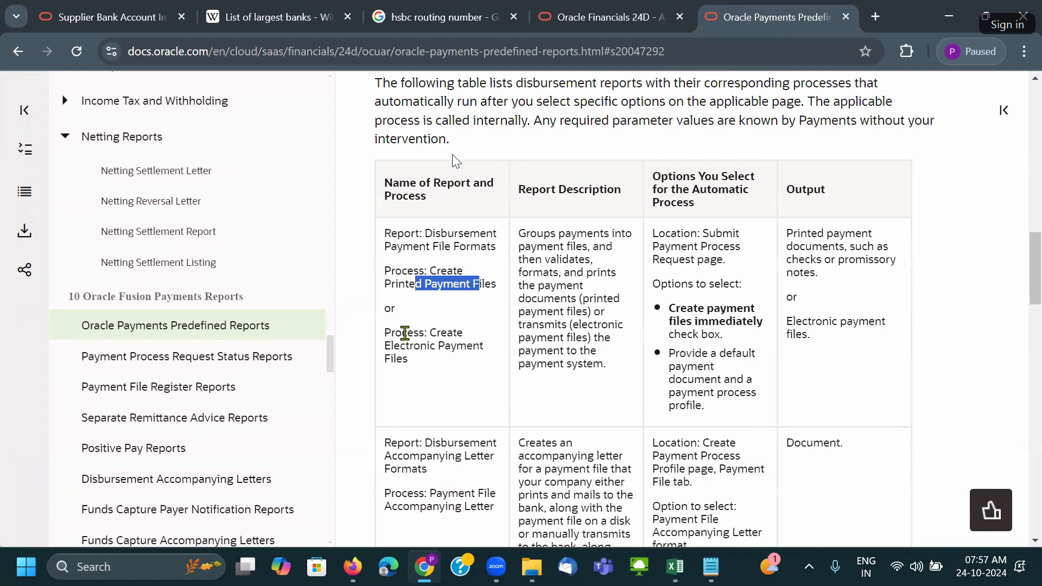
{"action": "left_click_drag", "start_coordinate": [403, 333], "coordinate": [464, 346]}
{"action": "left_click", "coordinate": [601, 329]}
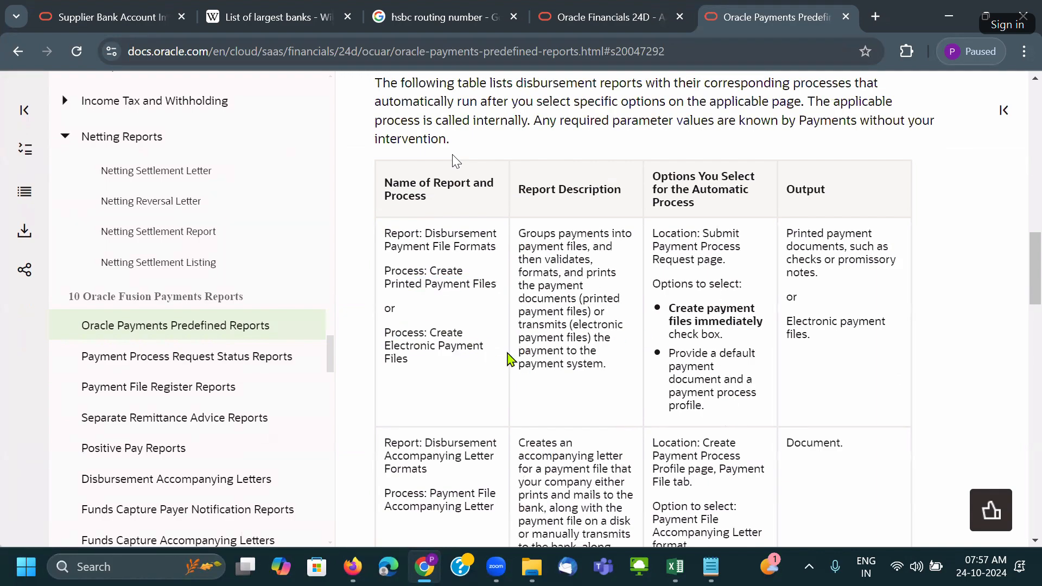
{"action": "scroll", "coordinate": [435, 266], "scroll_direction": "down", "scroll_amount": 5}
{"action": "scroll", "coordinate": [576, 237], "scroll_direction": "down", "scroll_amount": 10}
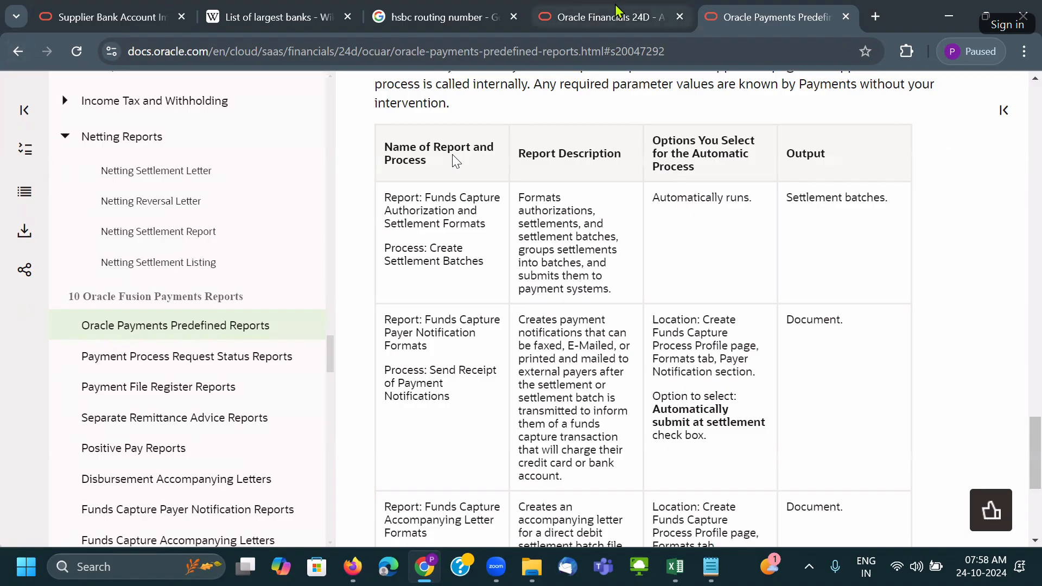
{"action": "left_click", "coordinate": [580, 18]}
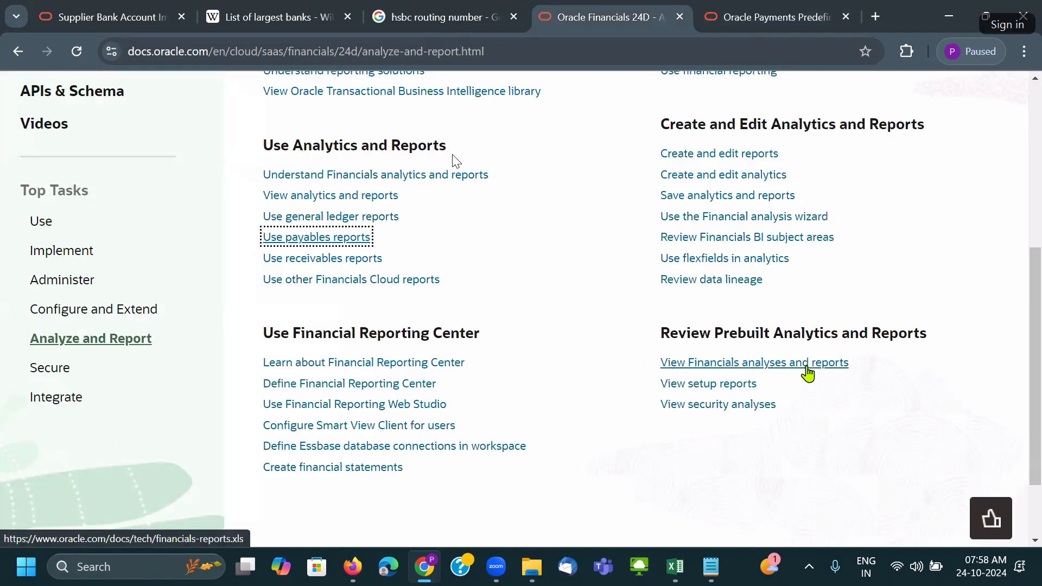
Download financials-reports.xls via View Financials analyses and reports and enable editing in Excel.
{"action": "left_click", "coordinate": [763, 367]}
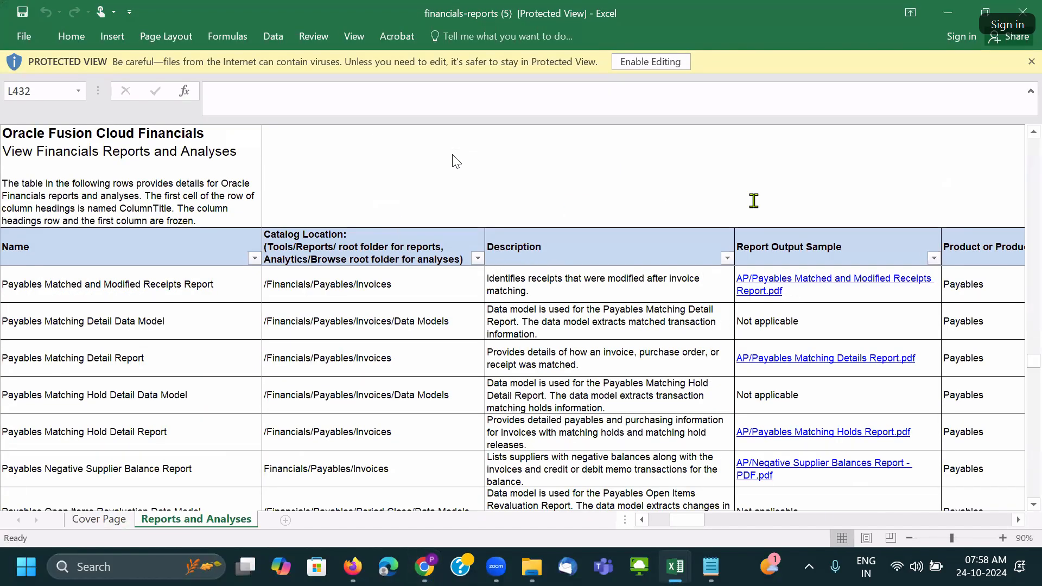
{"action": "left_click", "coordinate": [653, 64]}
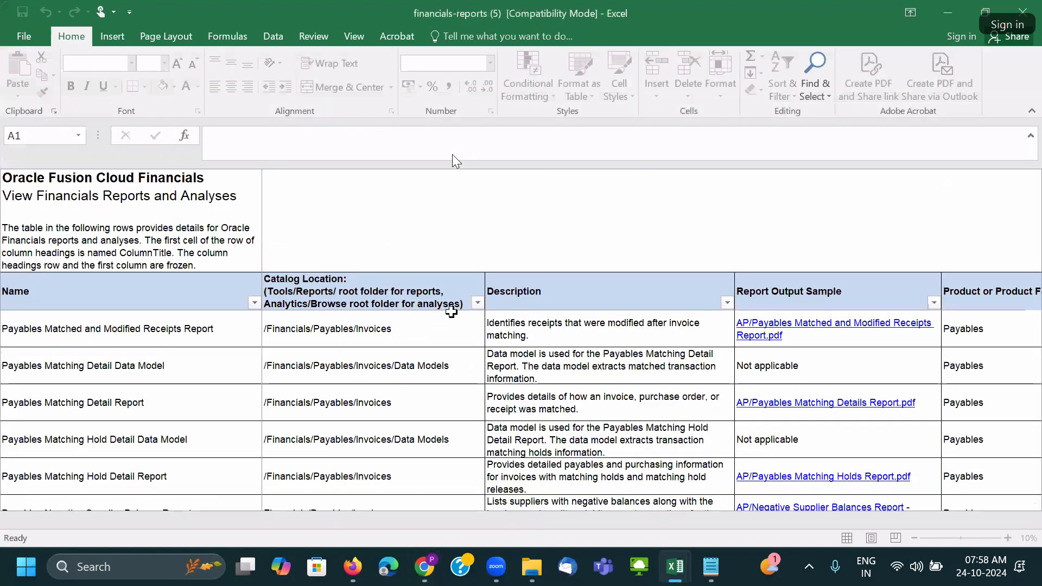
{"action": "left_click", "coordinate": [477, 303]}
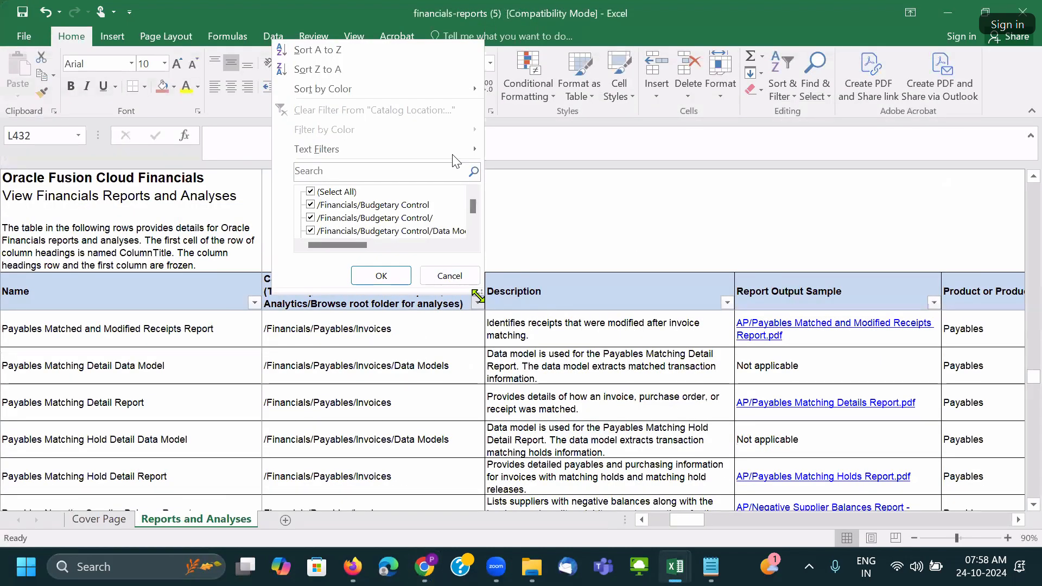
Enlarge the Catalog Location filter list, clear all values, and uncheck results matching '/Fin'.
{"action": "left_click_drag", "start_coordinate": [479, 293], "coordinate": [559, 497]}
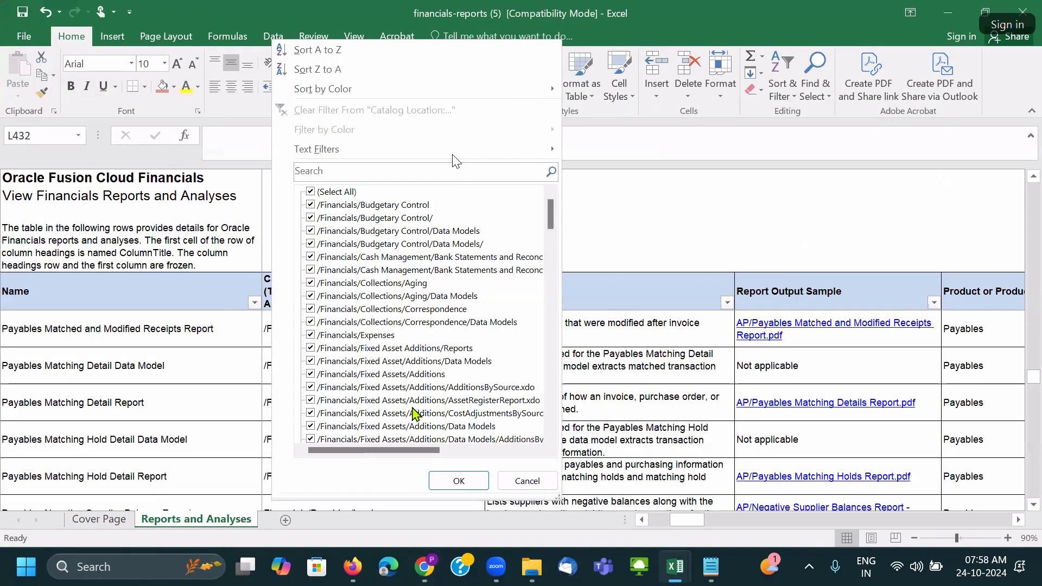
{"action": "left_click_drag", "start_coordinate": [554, 225], "coordinate": [537, 167]}
{"action": "left_click", "coordinate": [352, 192]}
{"action": "left_click", "coordinate": [356, 174]}
{"action": "type", "text": "/Fin"}
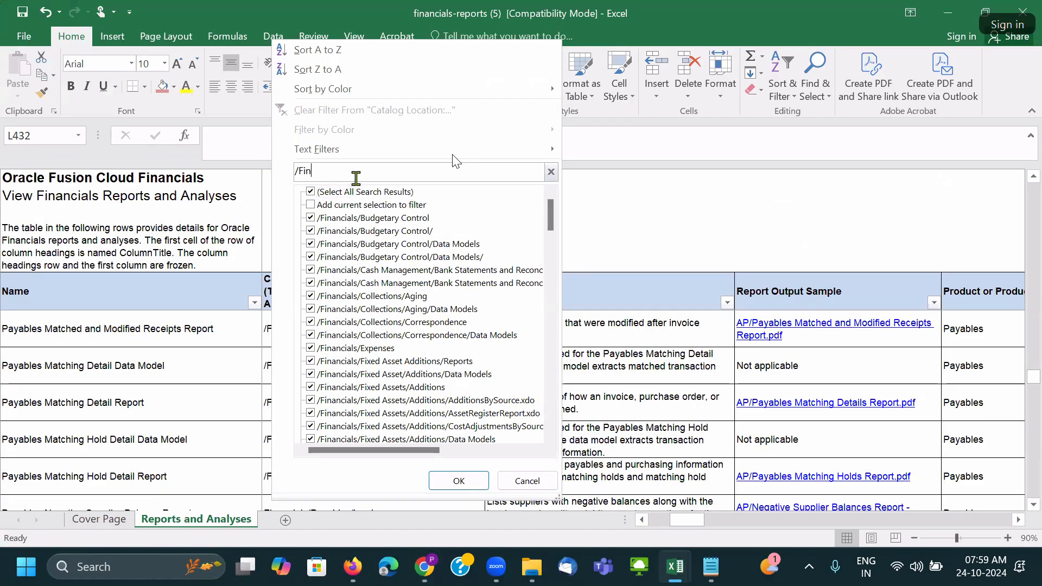
{"action": "left_click", "coordinate": [369, 193]}
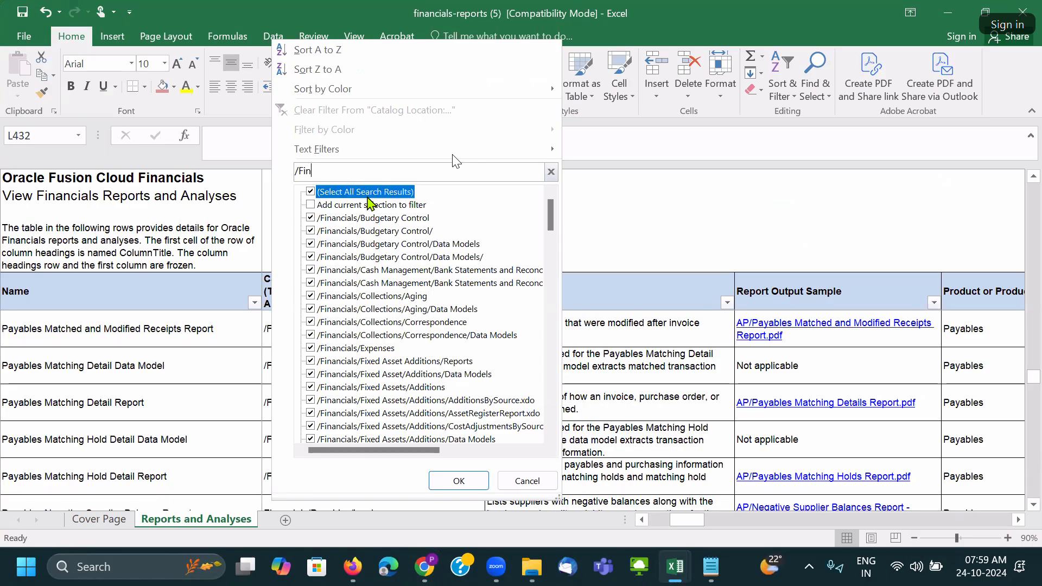
Tick /Financials/Payables while leaving the Income Tax and Korea withholding locations excluded.
{"action": "scroll", "coordinate": [445, 299], "scroll_direction": "down", "scroll_amount": 10}
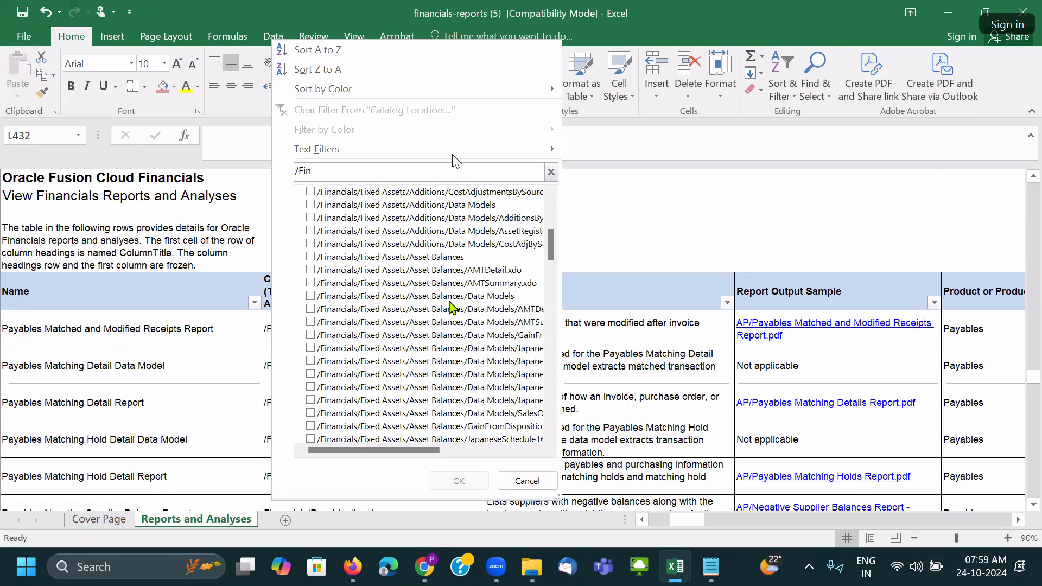
{"action": "scroll", "coordinate": [451, 308], "scroll_direction": "down", "scroll_amount": 4}
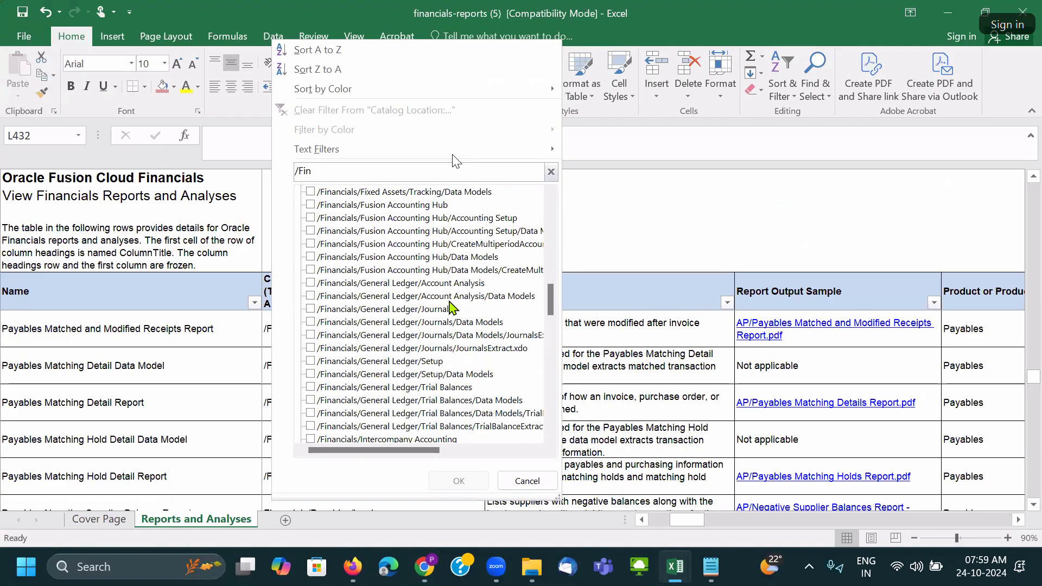
{"action": "scroll", "coordinate": [453, 309], "scroll_direction": "down", "scroll_amount": 3}
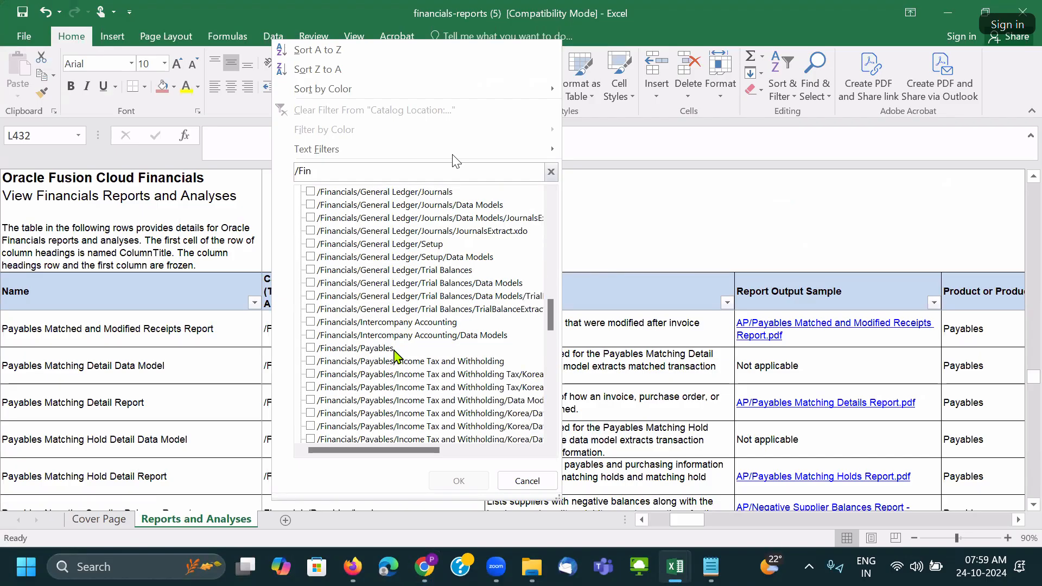
{"action": "left_click", "coordinate": [390, 362]}
{"action": "left_click", "coordinate": [390, 375]}
{"action": "left_click", "coordinate": [391, 387]}
{"action": "left_click", "coordinate": [392, 400]}
{"action": "left_click", "coordinate": [394, 426]}
{"action": "scroll", "coordinate": [407, 405], "scroll_direction": "down", "scroll_amount": 3}
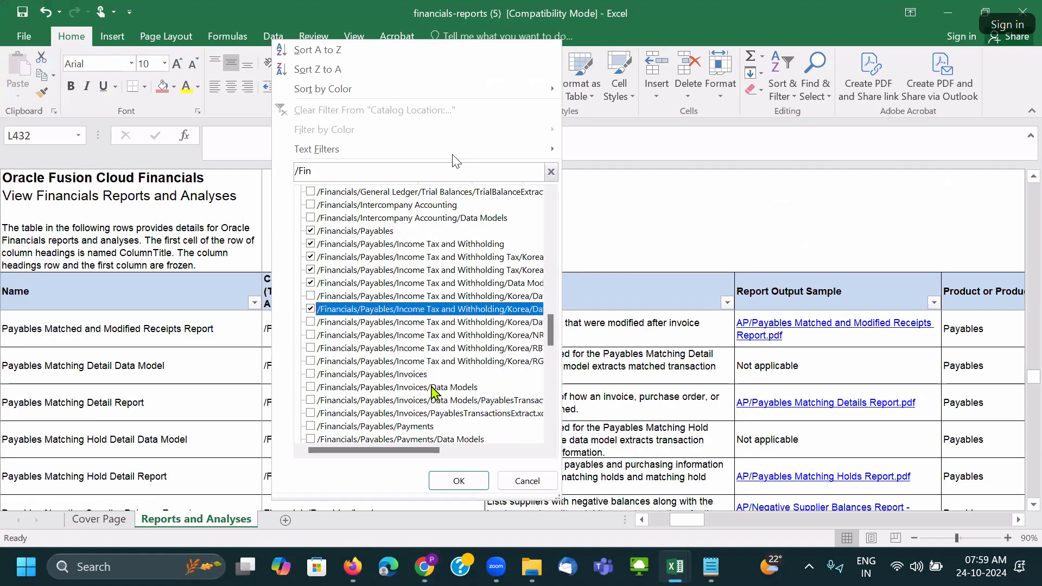
{"action": "left_click", "coordinate": [337, 282]}
{"action": "left_click", "coordinate": [341, 257]}
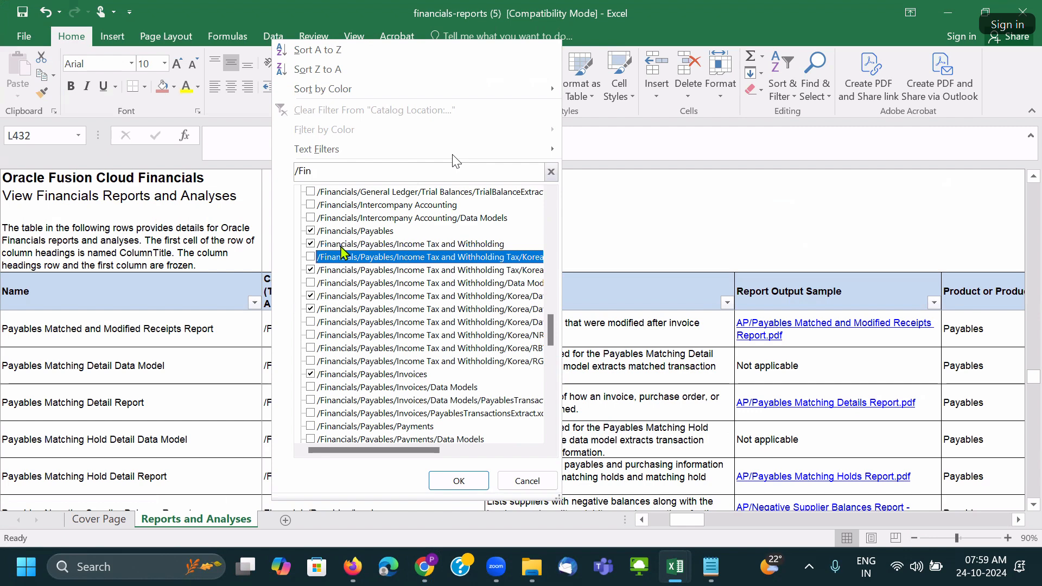
{"action": "left_click", "coordinate": [342, 247]}
{"action": "left_click", "coordinate": [354, 296]}
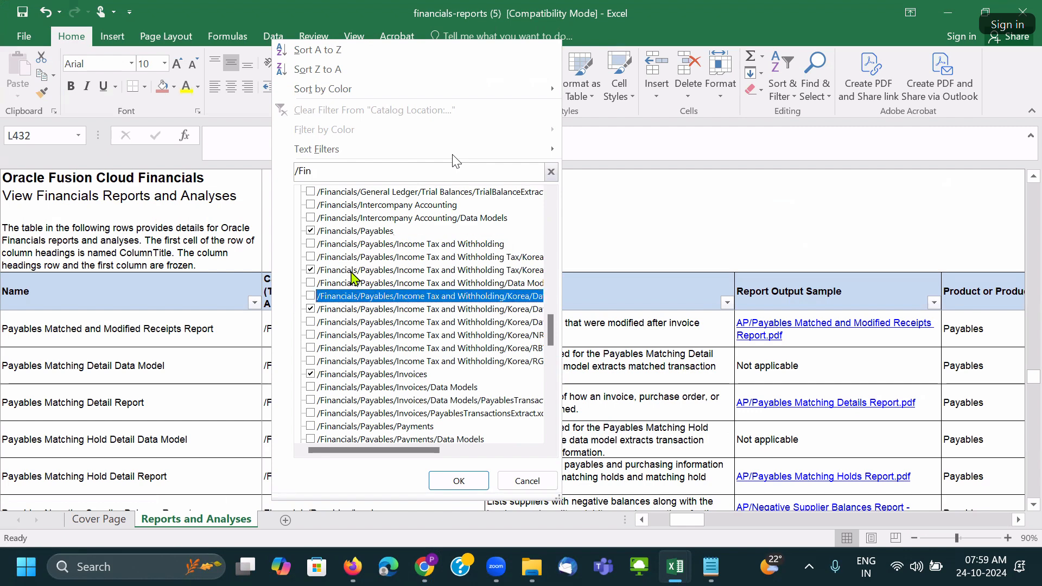
{"action": "left_click", "coordinate": [353, 308]}
{"action": "left_click", "coordinate": [348, 270]}
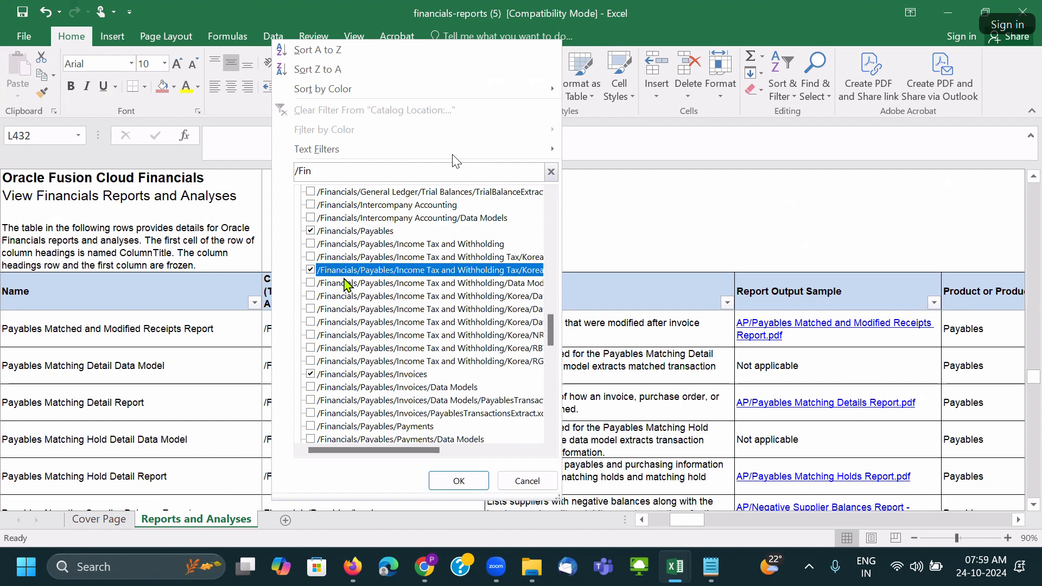
Include the Invoices, Payments, Period Close and Prepayments locations and apply, showing 65 of 591 records.
{"action": "left_click", "coordinate": [356, 387]}
{"action": "left_click", "coordinate": [356, 400]}
{"action": "left_click", "coordinate": [356, 413]}
{"action": "scroll", "coordinate": [406, 377], "scroll_direction": "down", "scroll_amount": 5}
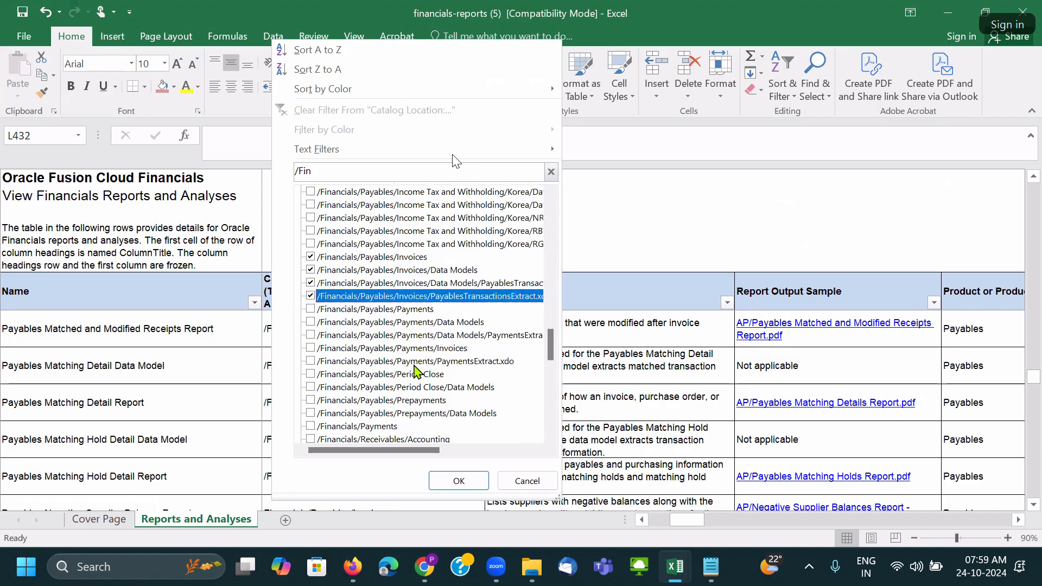
{"action": "left_click", "coordinate": [379, 231]}
{"action": "left_click", "coordinate": [380, 245]}
{"action": "left_click", "coordinate": [381, 258]}
{"action": "left_click", "coordinate": [382, 270]}
{"action": "left_click", "coordinate": [381, 283]}
{"action": "left_click", "coordinate": [378, 298]}
{"action": "left_click", "coordinate": [377, 310]}
{"action": "left_click", "coordinate": [375, 324]}
{"action": "left_click", "coordinate": [372, 335]}
{"action": "left_click", "coordinate": [369, 350]}
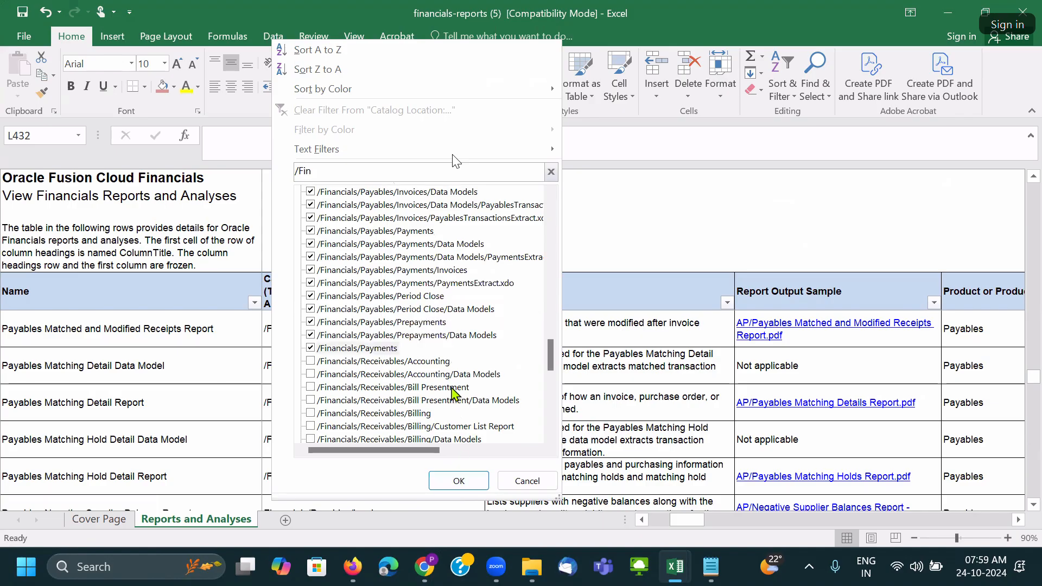
{"action": "left_click", "coordinate": [477, 481]}
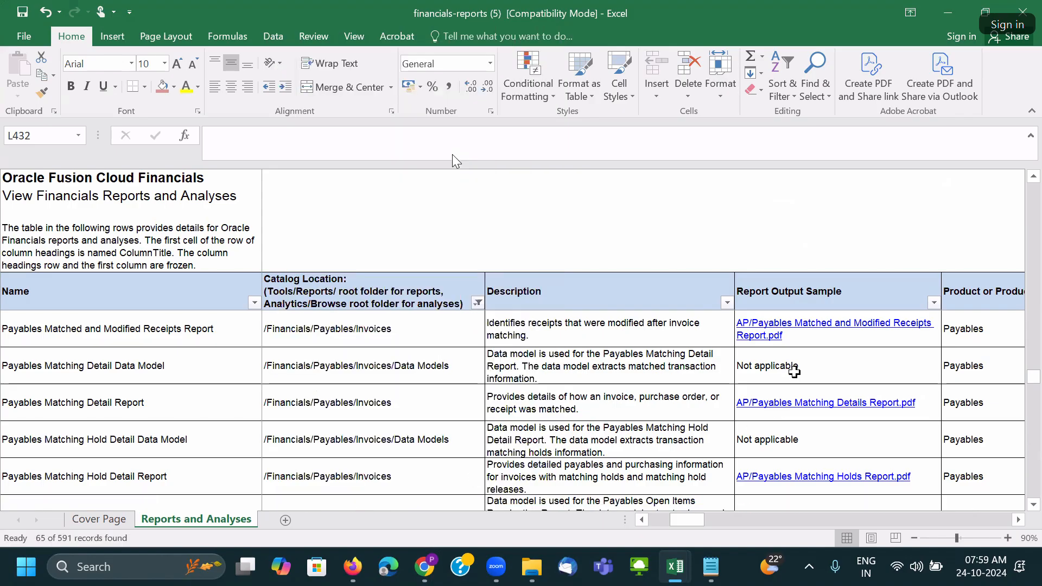
Open the Payables Matched and Modified Receipts Report sample PDF and scroll through it.
{"action": "left_click", "coordinate": [796, 322]}
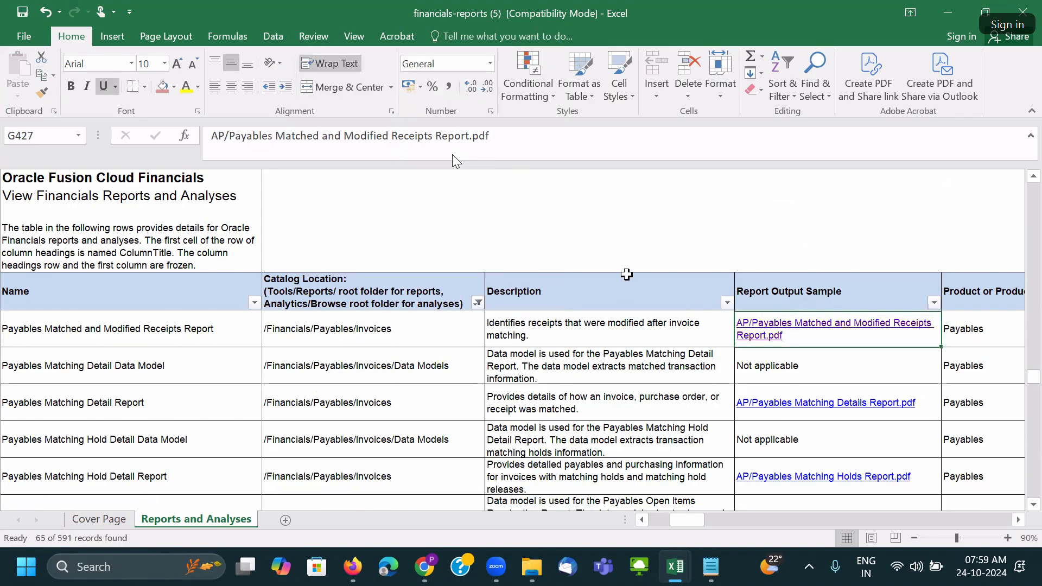
{"action": "left_click", "coordinate": [584, 403]}
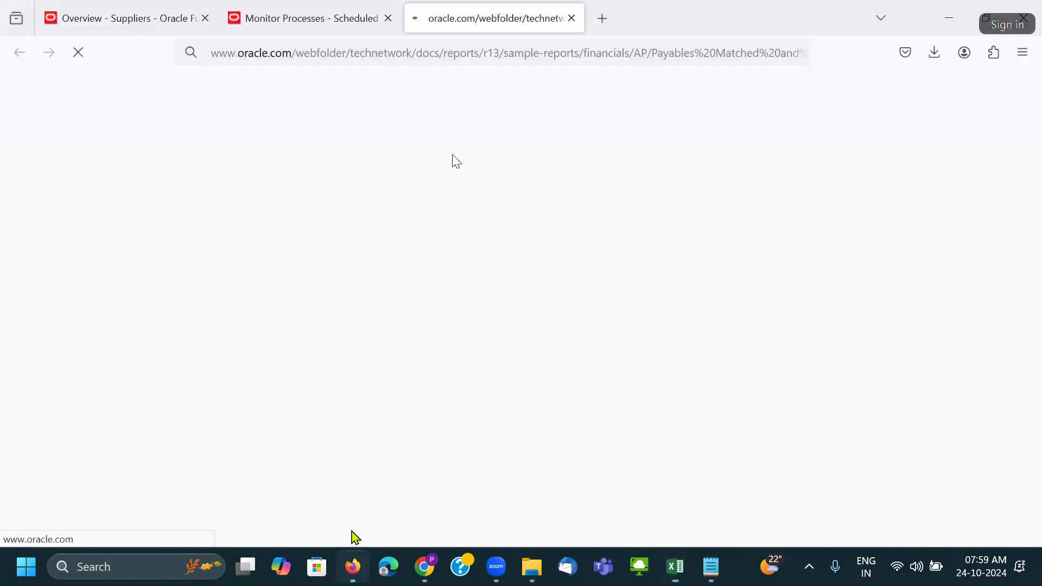
{"action": "scroll", "coordinate": [526, 326], "scroll_direction": "down", "scroll_amount": 20}
{"action": "scroll", "coordinate": [531, 327], "scroll_direction": "down", "scroll_amount": 20}
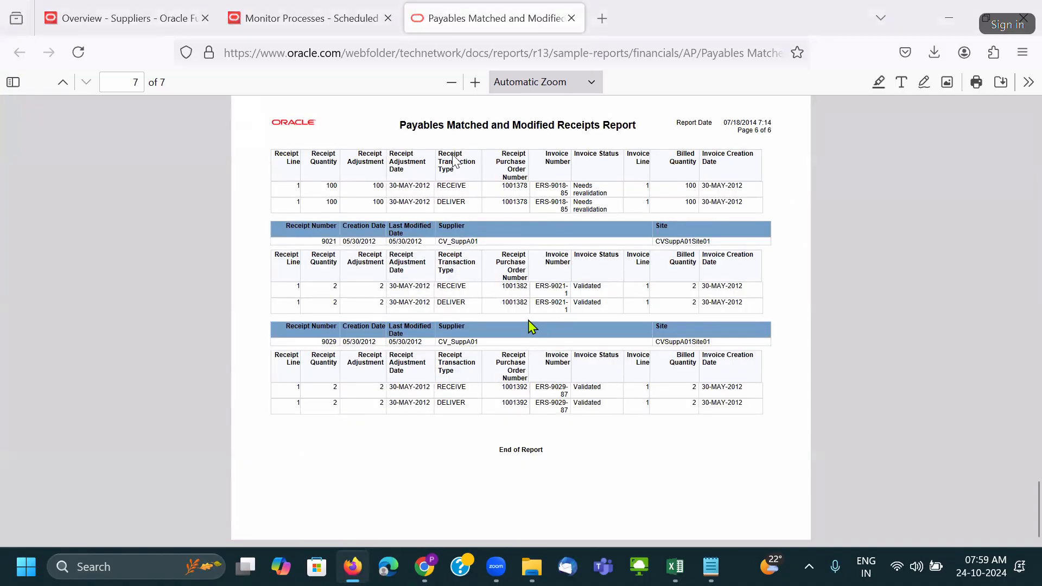
{"action": "key", "text": "alt+Tab"}
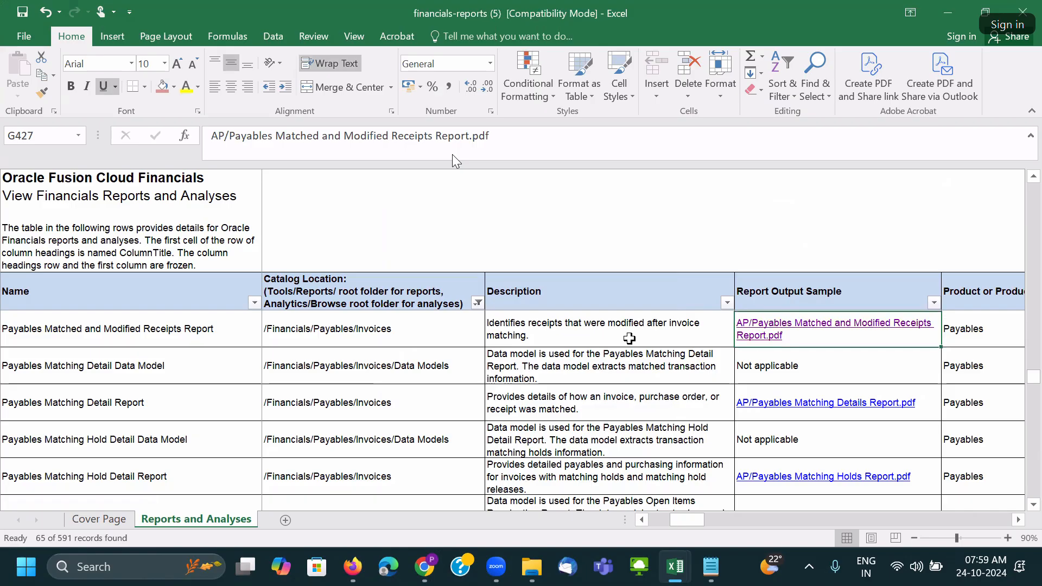
From Monitor Processes, start a new process schedule for Import Supplier Bank Accounts.
{"action": "left_click", "coordinate": [353, 567]}
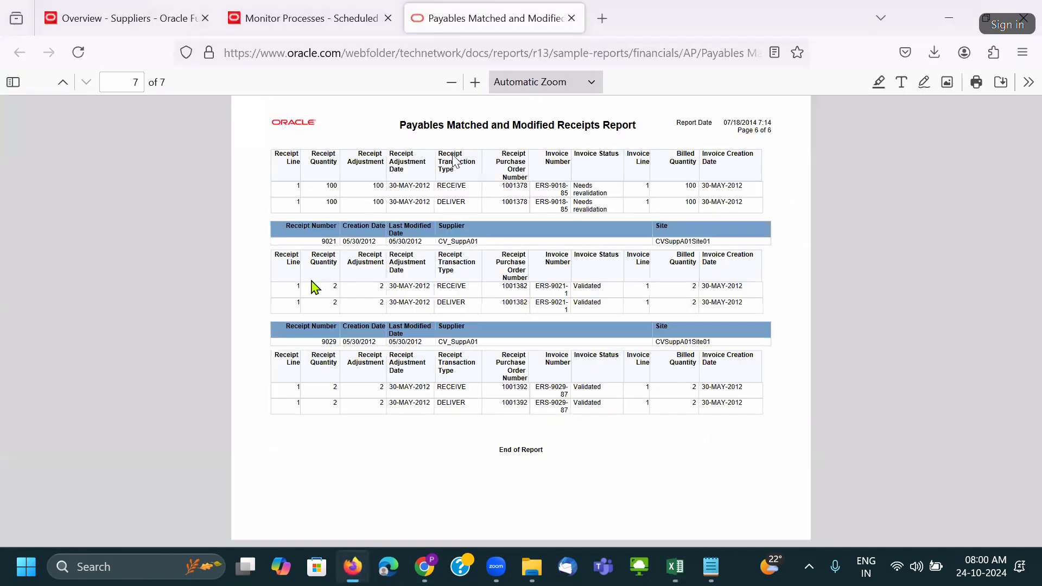
{"action": "left_click", "coordinate": [145, 18]}
{"action": "left_click", "coordinate": [304, 19]}
{"action": "left_click", "coordinate": [213, 187]}
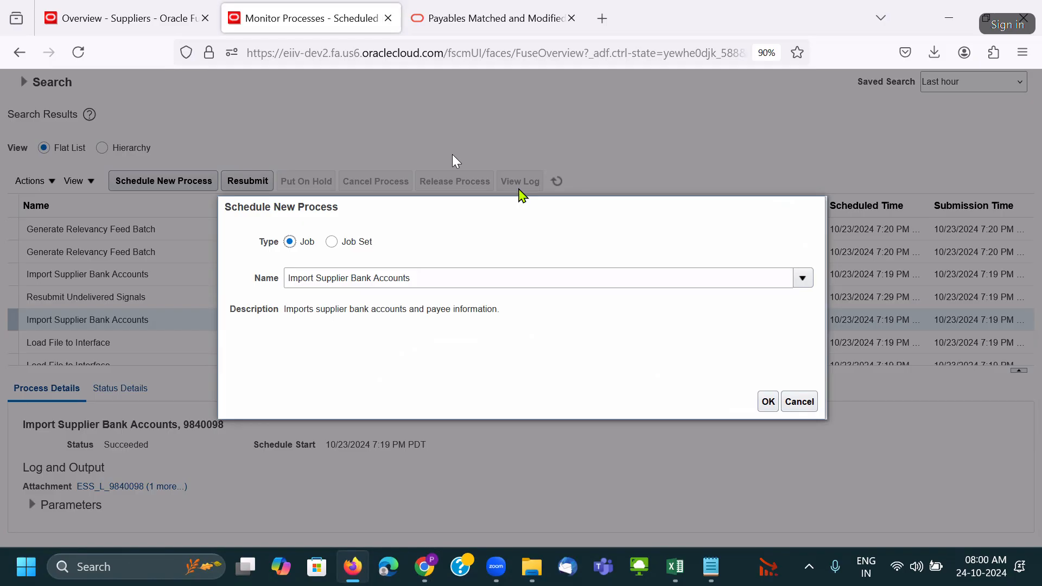
{"action": "key", "text": "alt+Tab"}
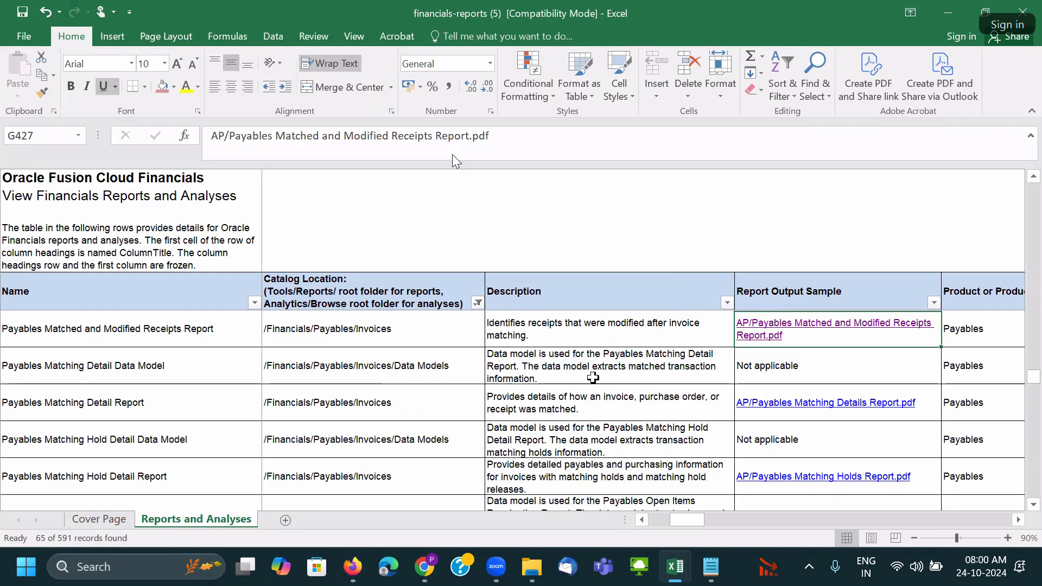
Open the AP/Positive Pay File.txt sample from the reports workbook.
{"action": "left_click", "coordinate": [376, 331]}
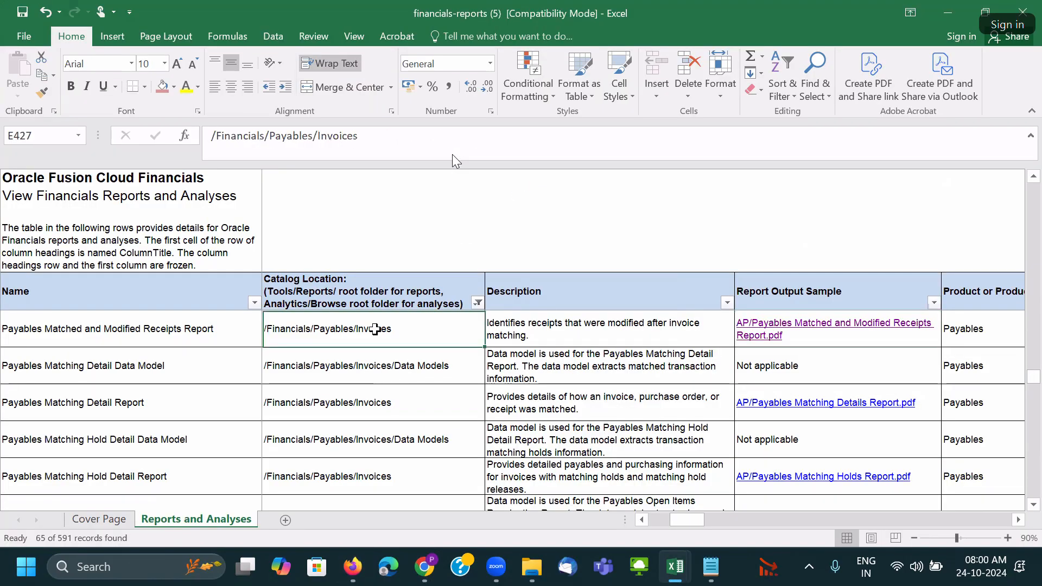
{"action": "key", "text": "ctrl+shift+Down"}
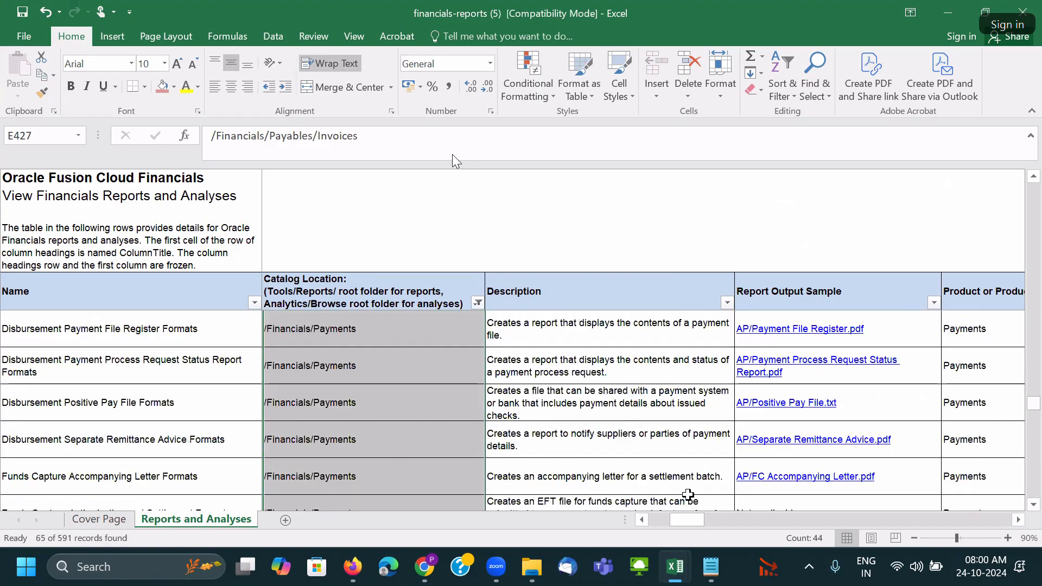
{"action": "left_click", "coordinate": [106, 397]}
{"action": "left_click", "coordinate": [782, 402]}
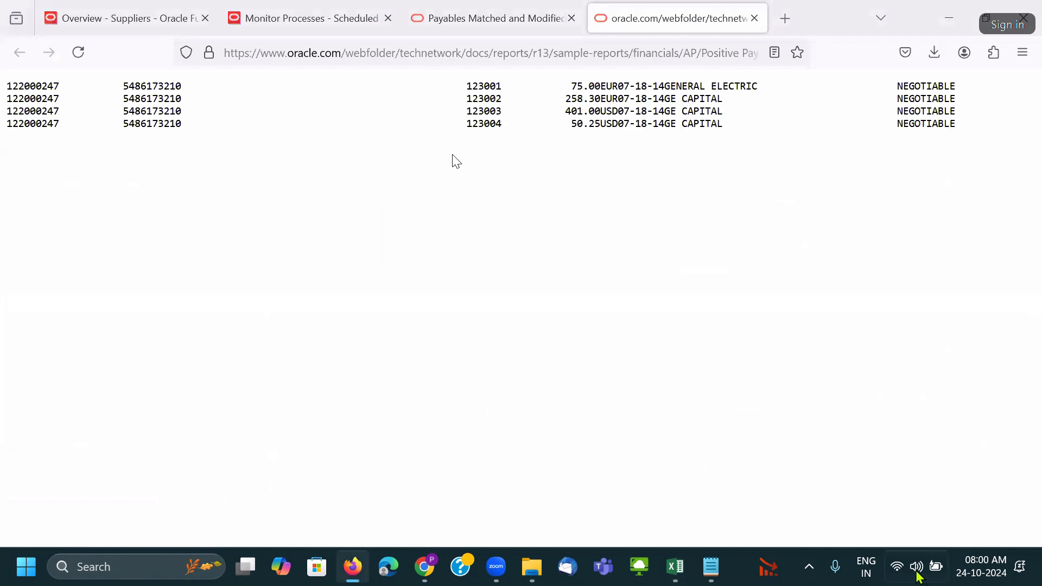
{"action": "key", "text": "alt+Tab"}
Open the AP/Separate Remittance Advice.pdf sample and scroll to its bank account details.
{"action": "left_click", "coordinate": [835, 441]}
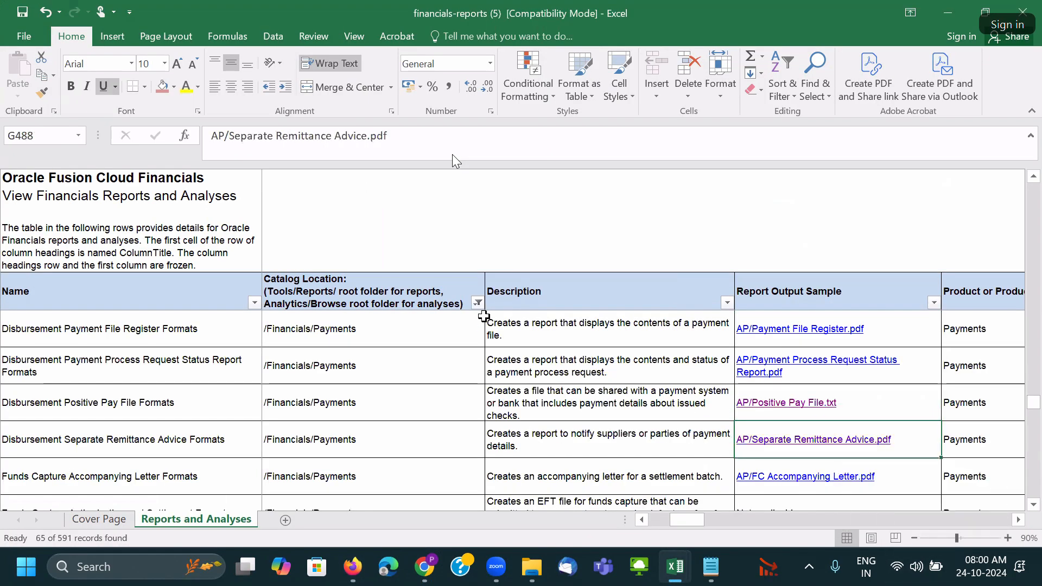
{"action": "left_click", "coordinate": [584, 401]}
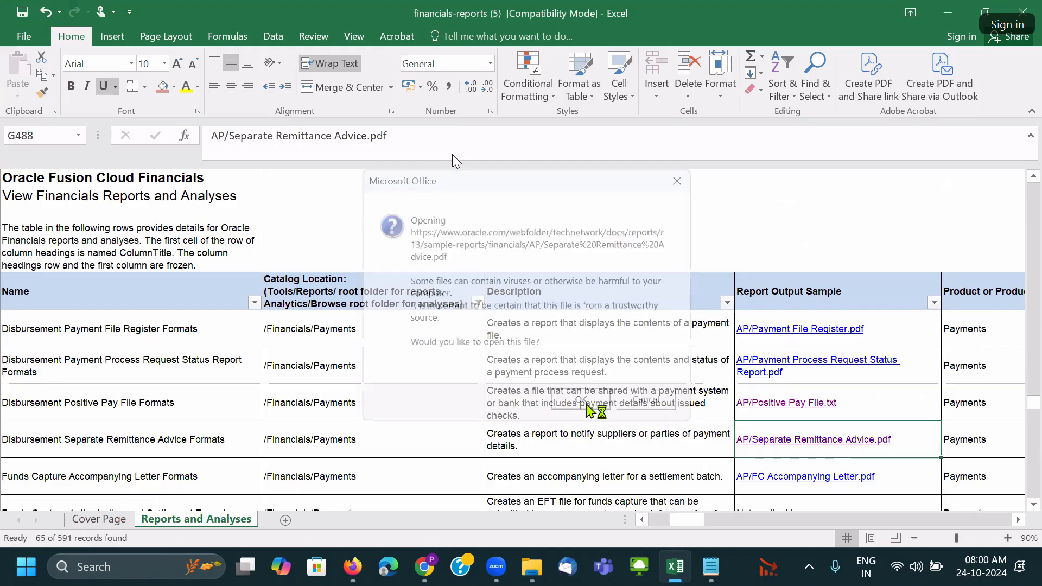
{"action": "scroll", "coordinate": [576, 374], "scroll_direction": "down", "scroll_amount": 10}
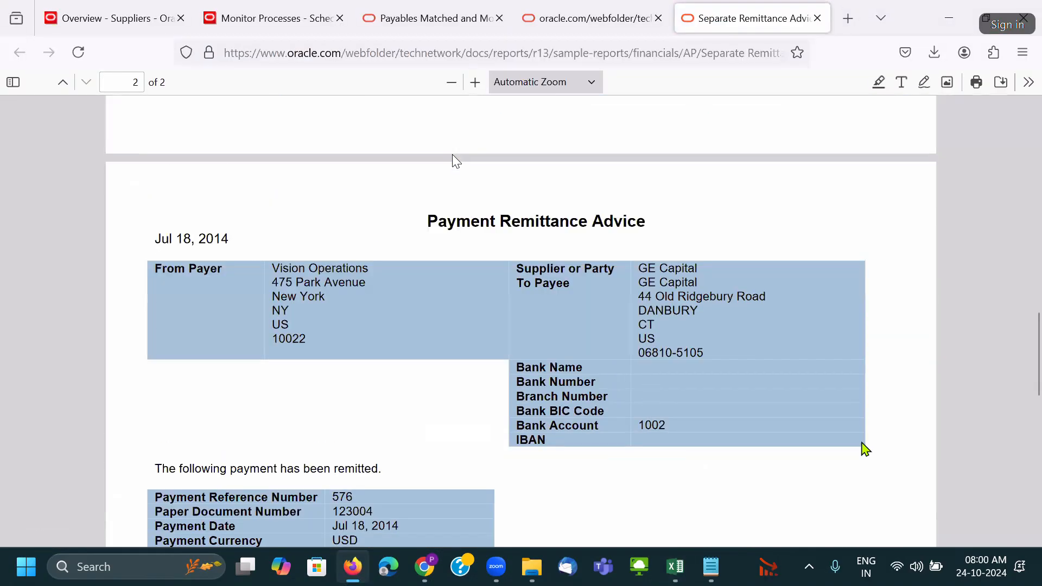
{"action": "key", "text": "alt+Tab"}
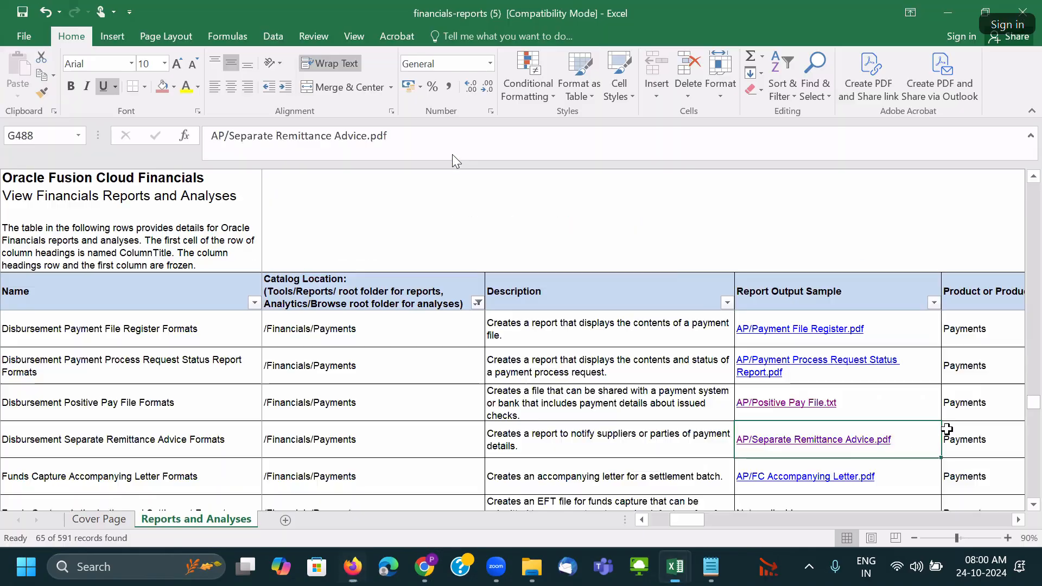
Open the Payment Process Request Status Report sample PDF and scroll through it.
{"action": "left_click", "coordinate": [834, 363]}
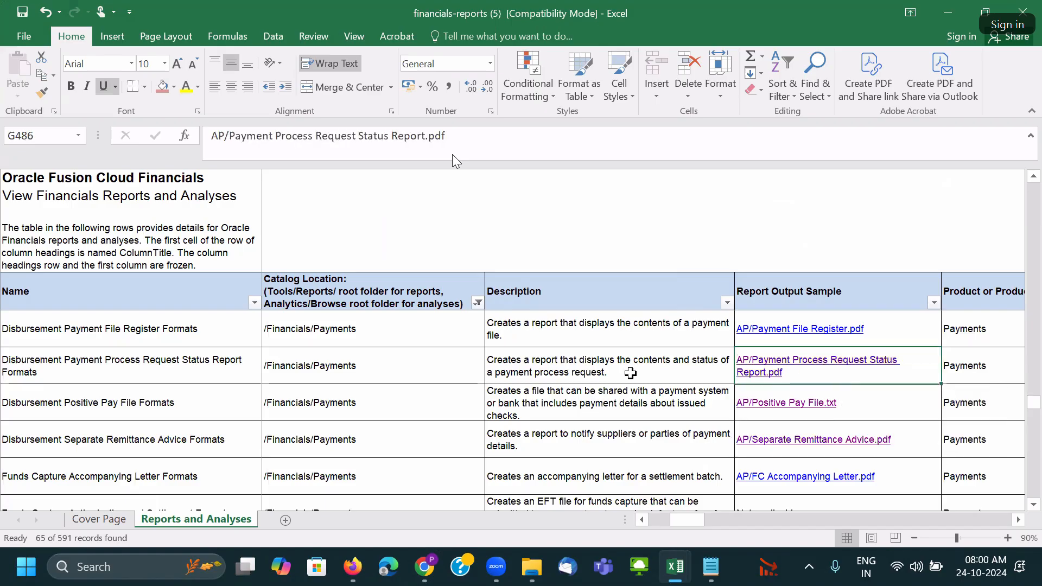
{"action": "left_click", "coordinate": [604, 401]}
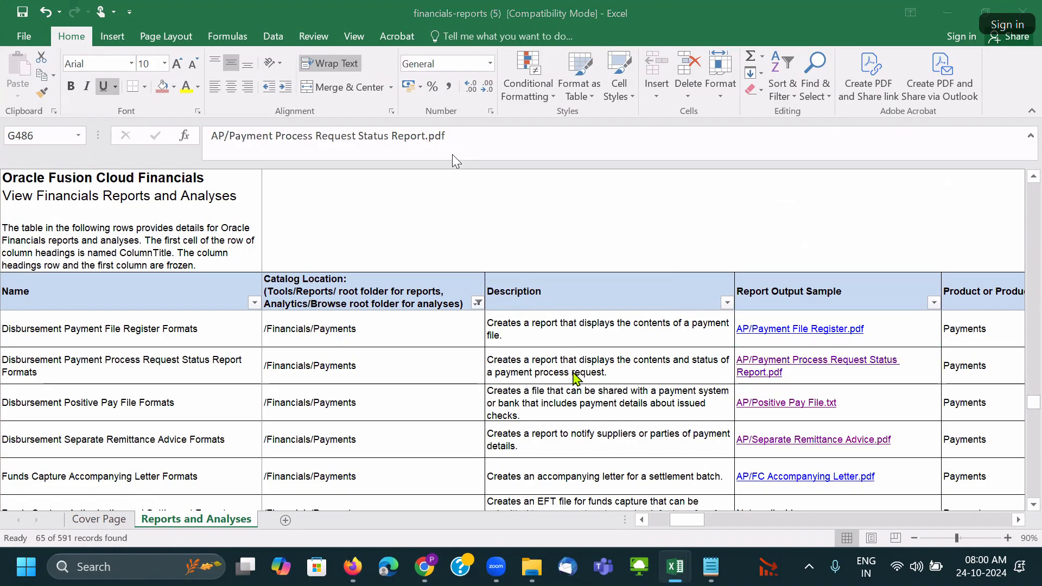
{"action": "key", "text": "alt+Tab"}
{"action": "scroll", "coordinate": [559, 362], "scroll_direction": "down", "scroll_amount": 10}
{"action": "scroll", "coordinate": [557, 359], "scroll_direction": "down", "scroll_amount": 3}
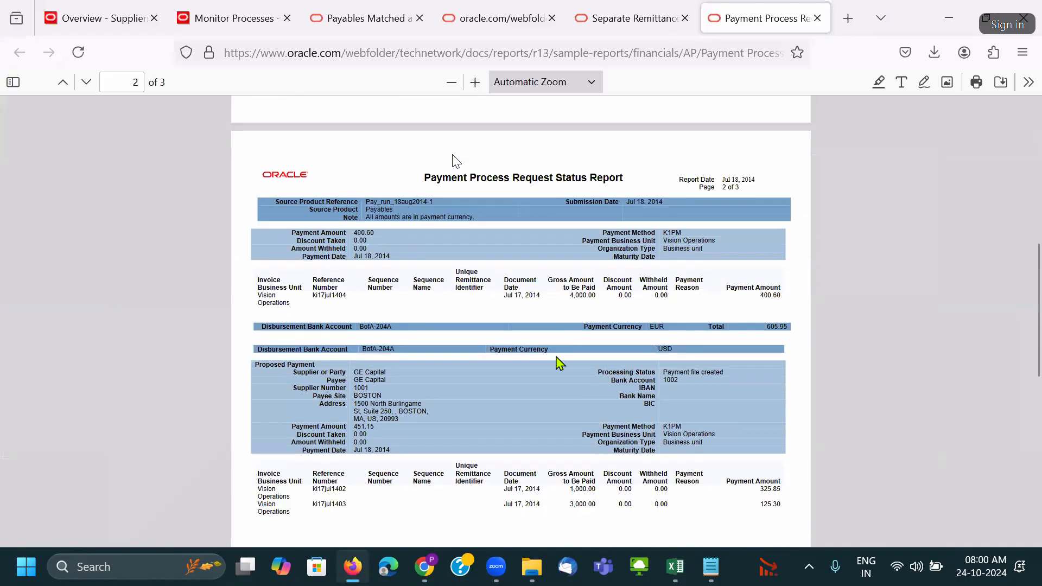
{"action": "scroll", "coordinate": [570, 390], "scroll_direction": "up", "scroll_amount": 2}
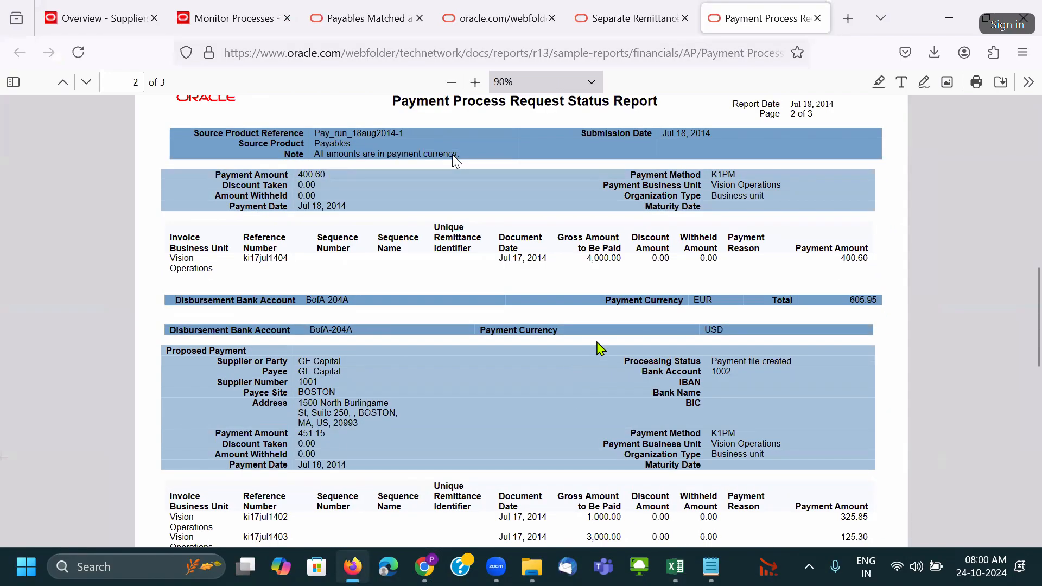
{"action": "scroll", "coordinate": [600, 348], "scroll_direction": "down", "scroll_amount": 3}
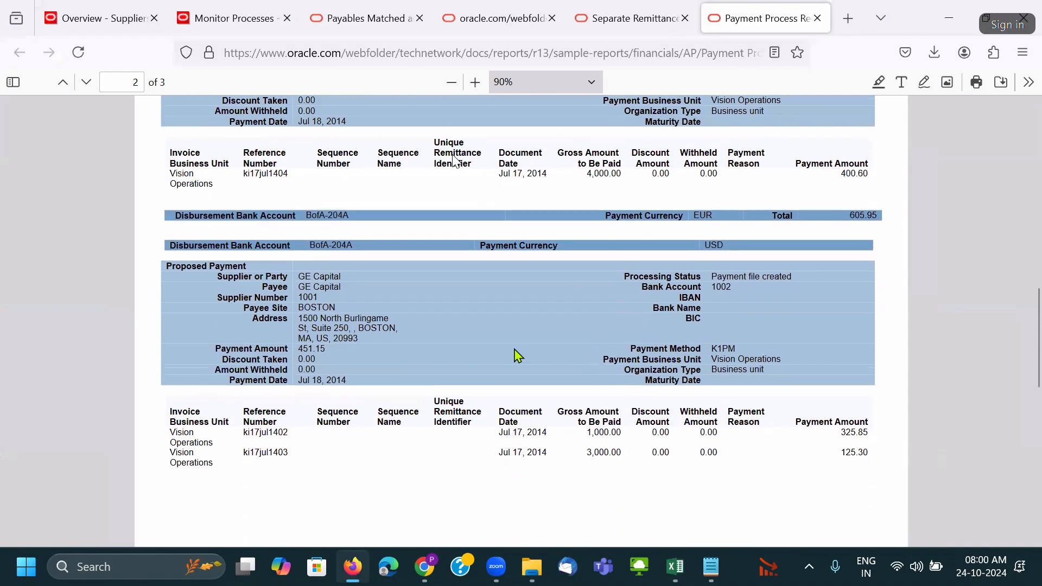
{"action": "key", "text": "alt+Tab"}
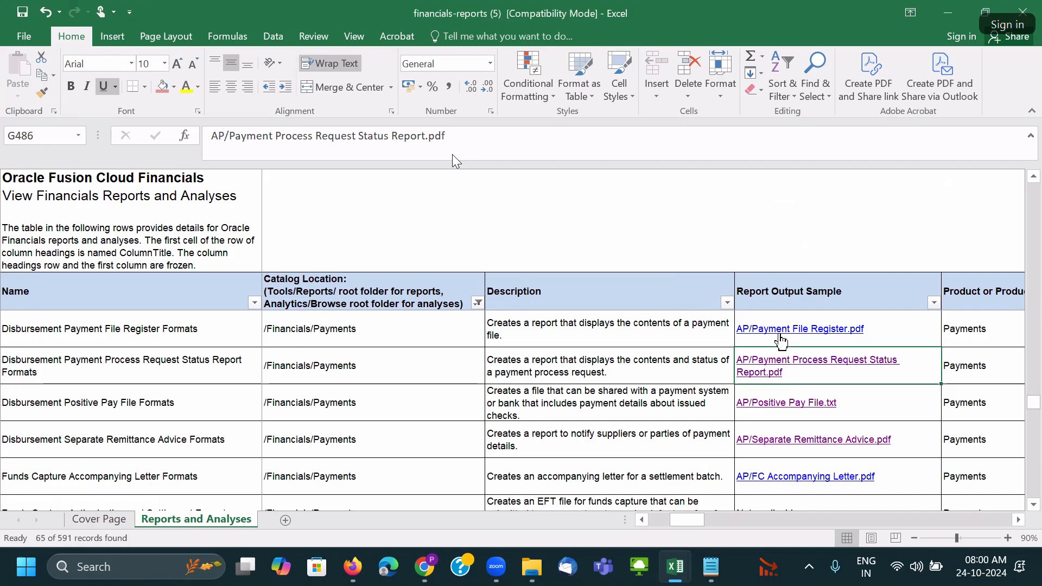
Open the Payment File Register sample and read to its 451.25 USD End of Report total.
{"action": "left_click", "coordinate": [779, 330]}
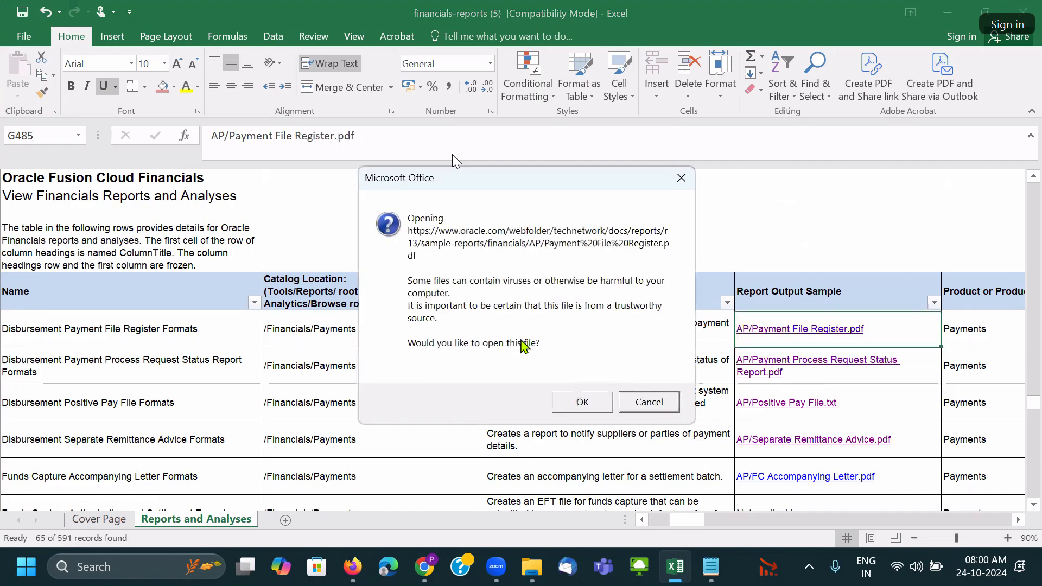
{"action": "left_click", "coordinate": [561, 402]}
{"action": "scroll", "coordinate": [540, 335], "scroll_direction": "down", "scroll_amount": 1}
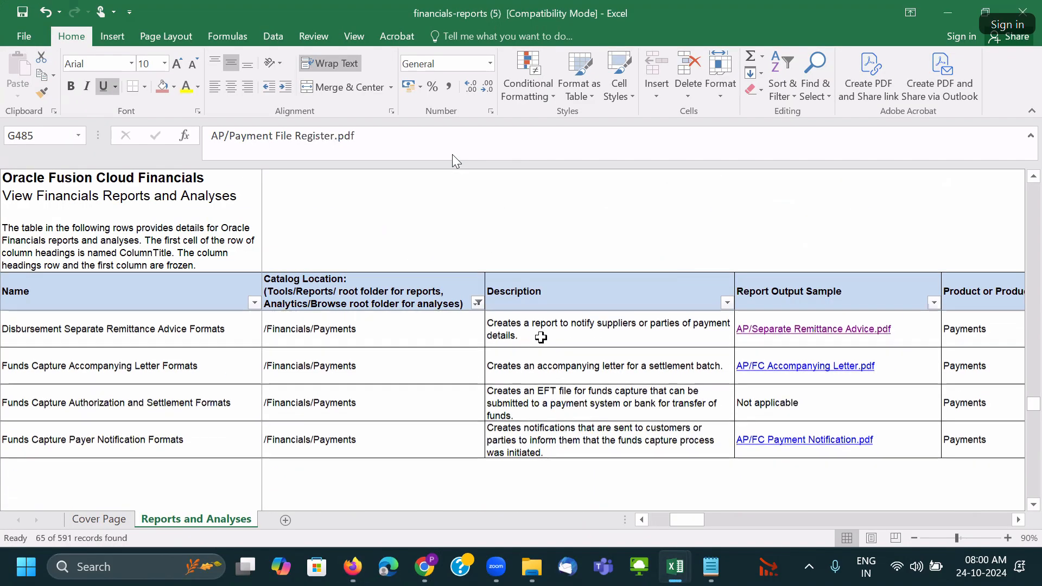
{"action": "key", "text": "alt+Tab"}
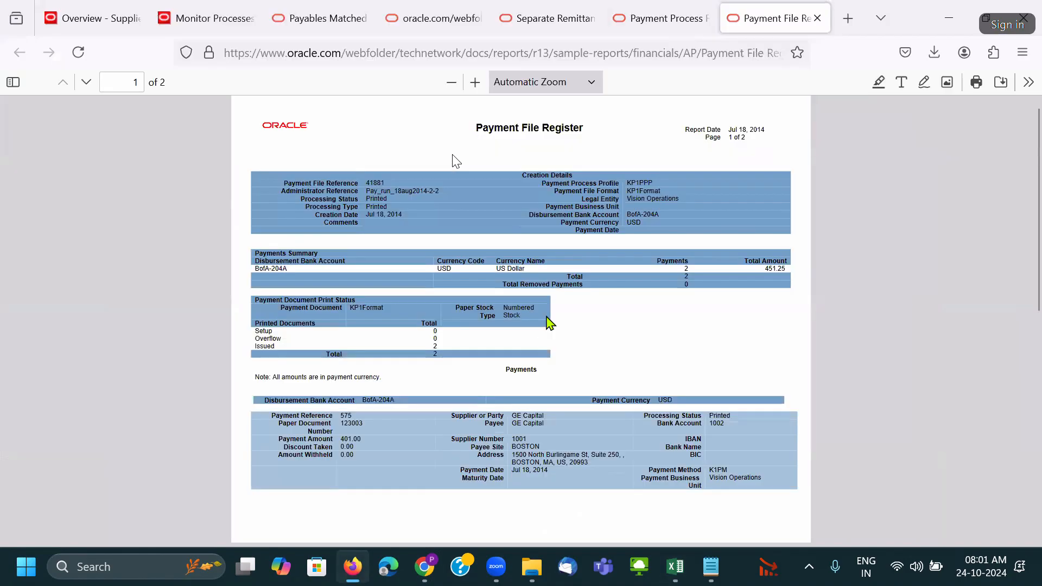
{"action": "scroll", "coordinate": [524, 362], "scroll_direction": "up", "scroll_amount": 1, "text": "ctrl"}
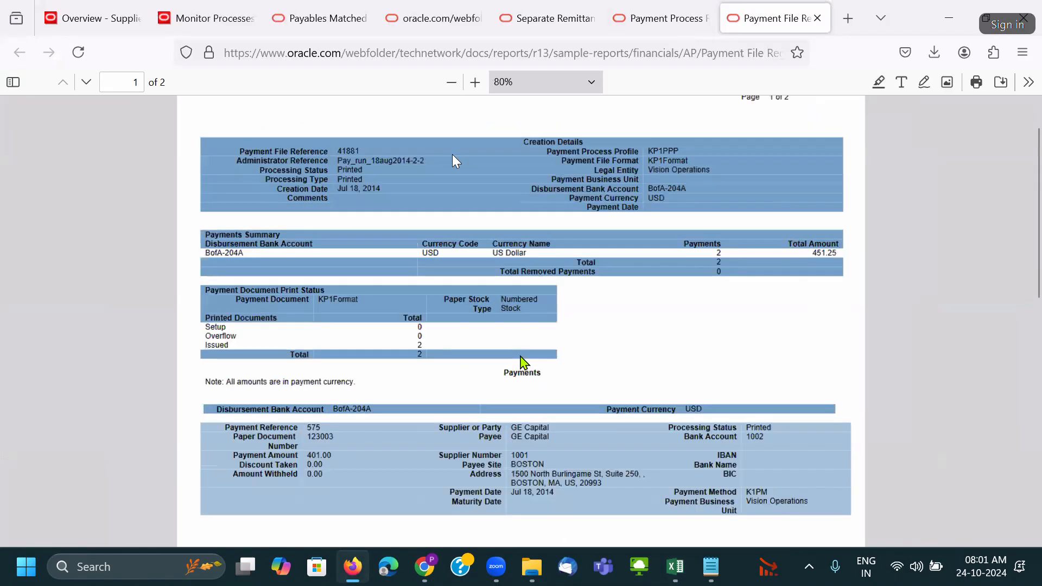
{"action": "scroll", "coordinate": [520, 355], "scroll_direction": "down", "scroll_amount": 1}
{"action": "scroll", "coordinate": [521, 360], "scroll_direction": "down", "scroll_amount": 10}
{"action": "scroll", "coordinate": [521, 361], "scroll_direction": "up", "scroll_amount": 5}
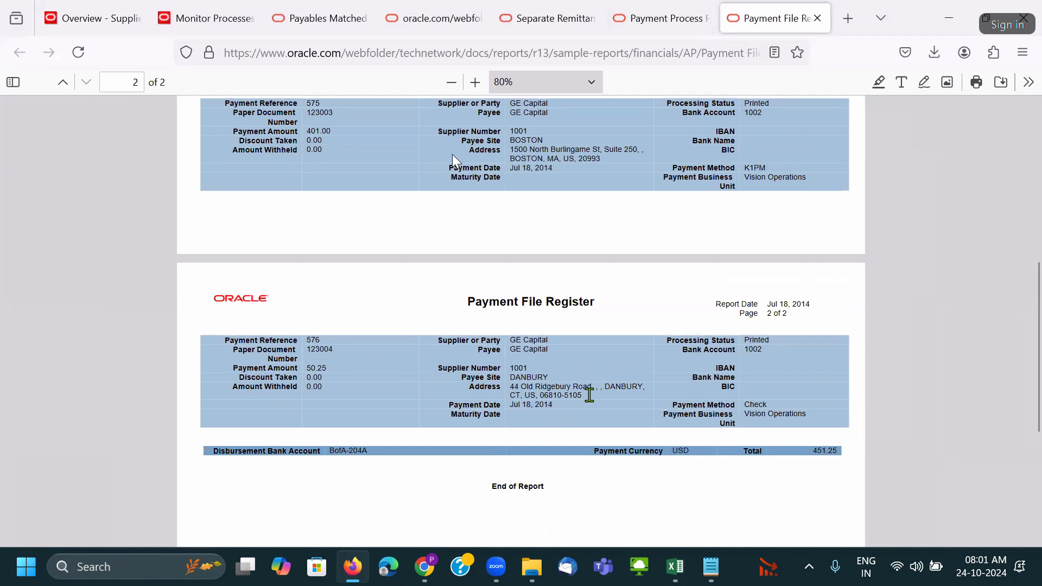
{"action": "scroll", "coordinate": [446, 353], "scroll_direction": "down", "scroll_amount": 3}
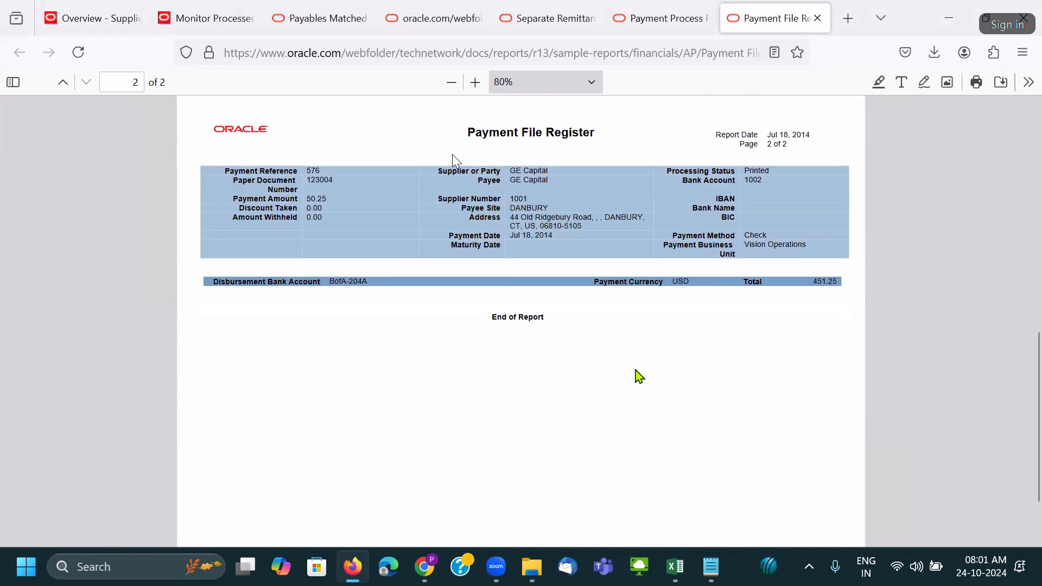
{"action": "key", "text": "alt+Tab"}
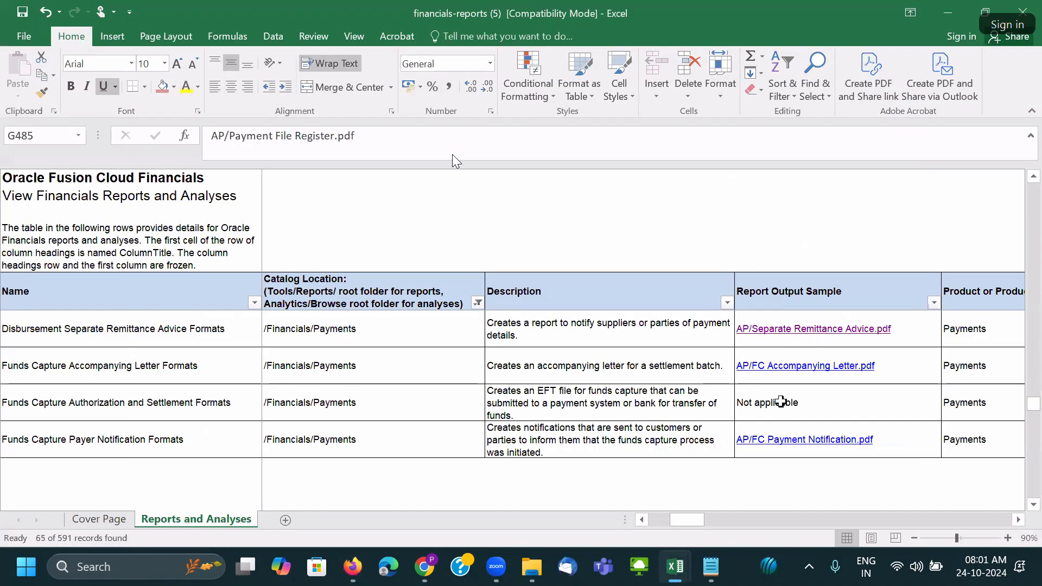
Open the AP/FC Accompanying Letter.pdf sample and glance over it.
{"action": "left_click", "coordinate": [788, 368]}
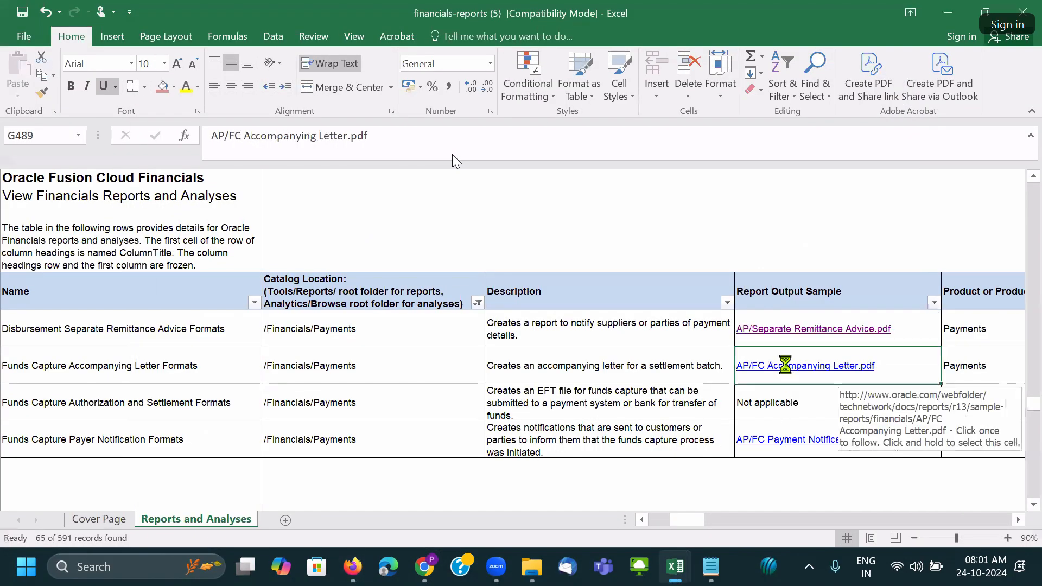
{"action": "left_click", "coordinate": [570, 405]}
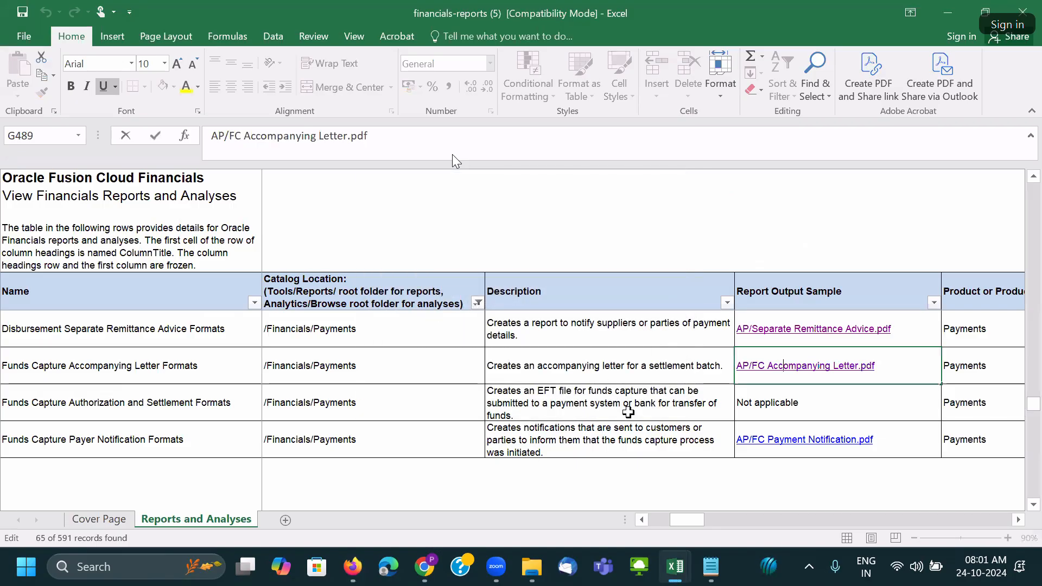
{"action": "key", "text": "alt+Tab"}
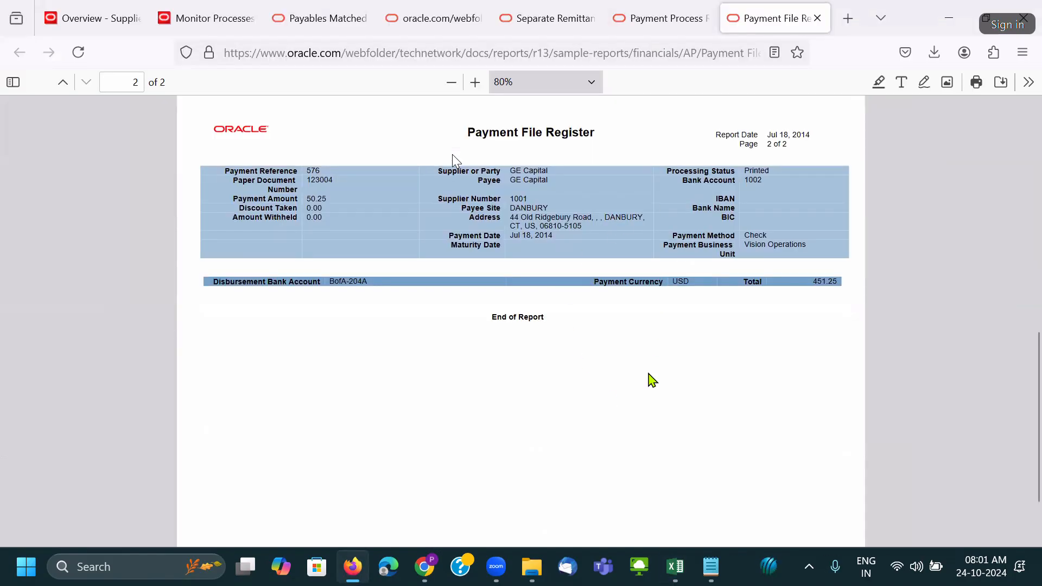
{"action": "scroll", "coordinate": [654, 392], "scroll_direction": "up", "scroll_amount": 8}
{"action": "scroll", "coordinate": [659, 373], "scroll_direction": "down", "scroll_amount": 9}
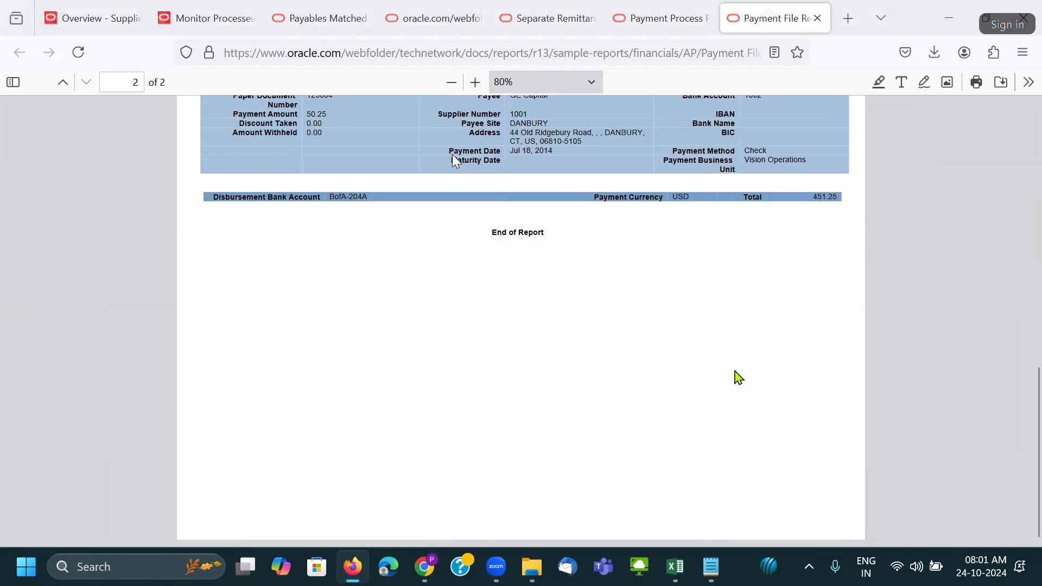
{"action": "key", "text": "alt+Tab"}
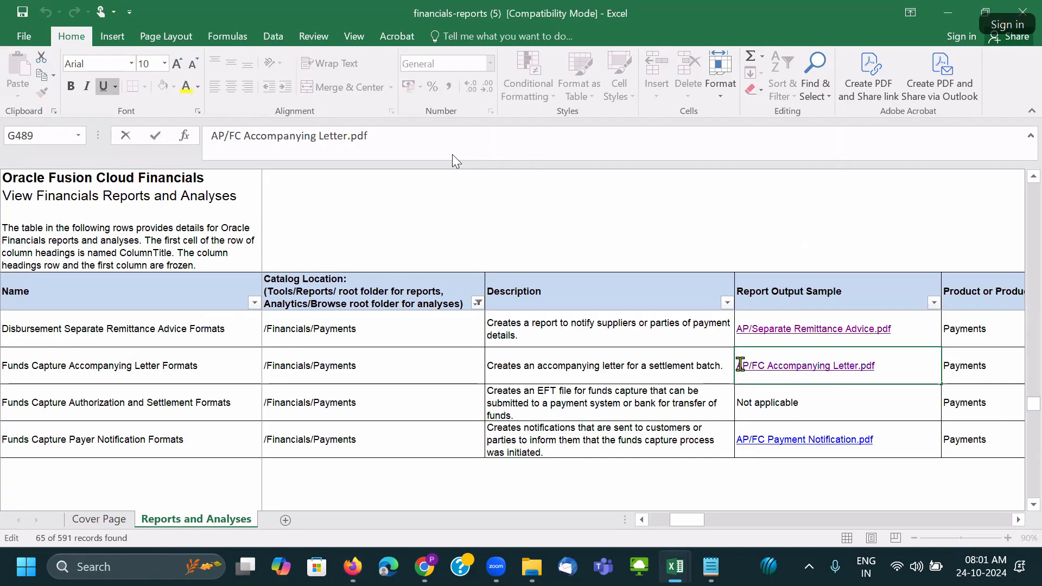
Reopen the Accompanying Letter, review the 563.28 EUR Combined Direct Debit Order, then close it.
{"action": "left_click", "coordinate": [793, 391]}
{"action": "left_click", "coordinate": [787, 366]}
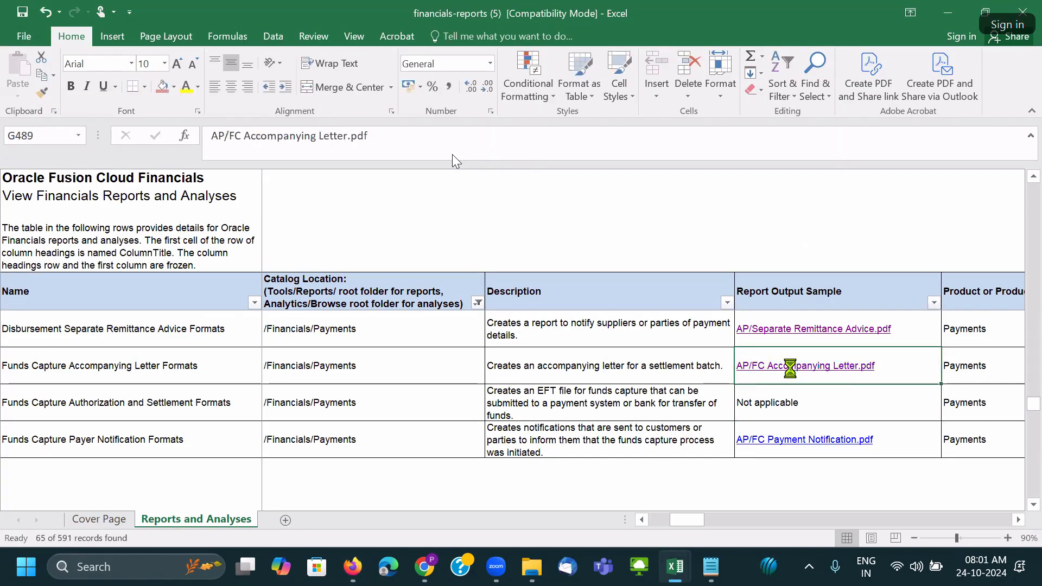
{"action": "left_click", "coordinate": [594, 402]}
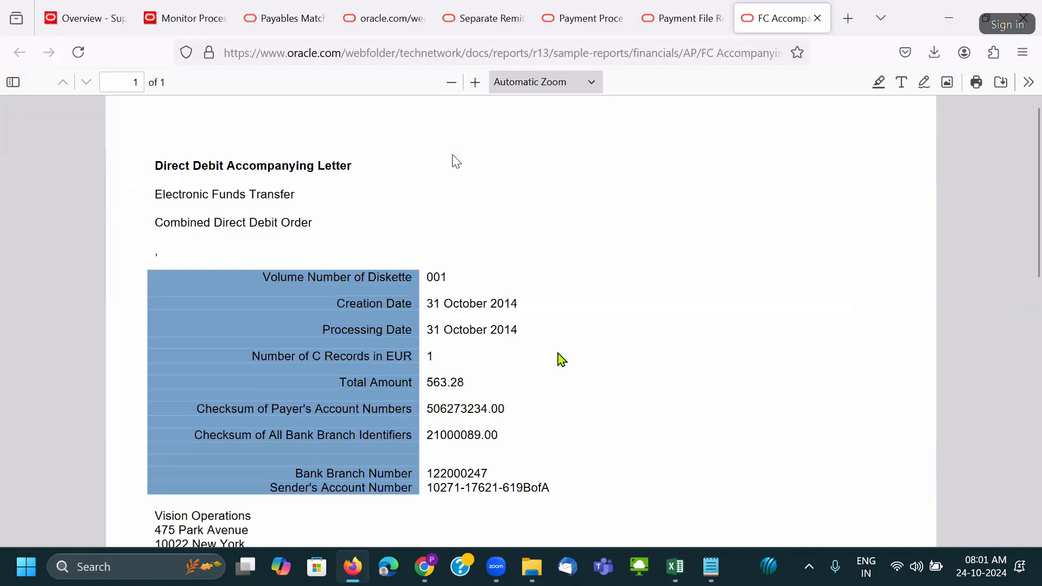
{"action": "scroll", "coordinate": [559, 354], "scroll_direction": "down", "scroll_amount": 1}
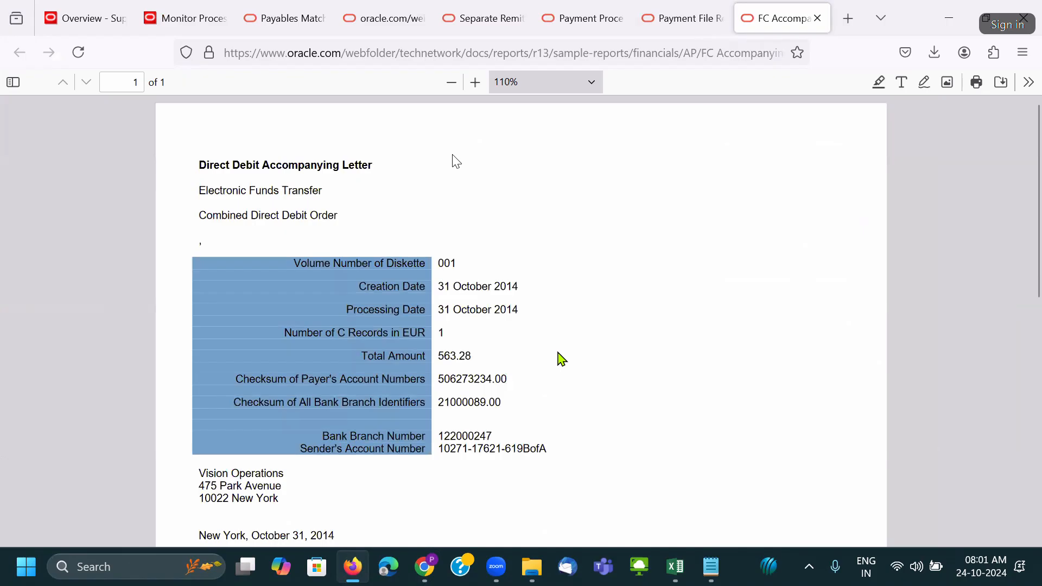
{"action": "scroll", "coordinate": [562, 358], "scroll_direction": "down", "scroll_amount": 10}
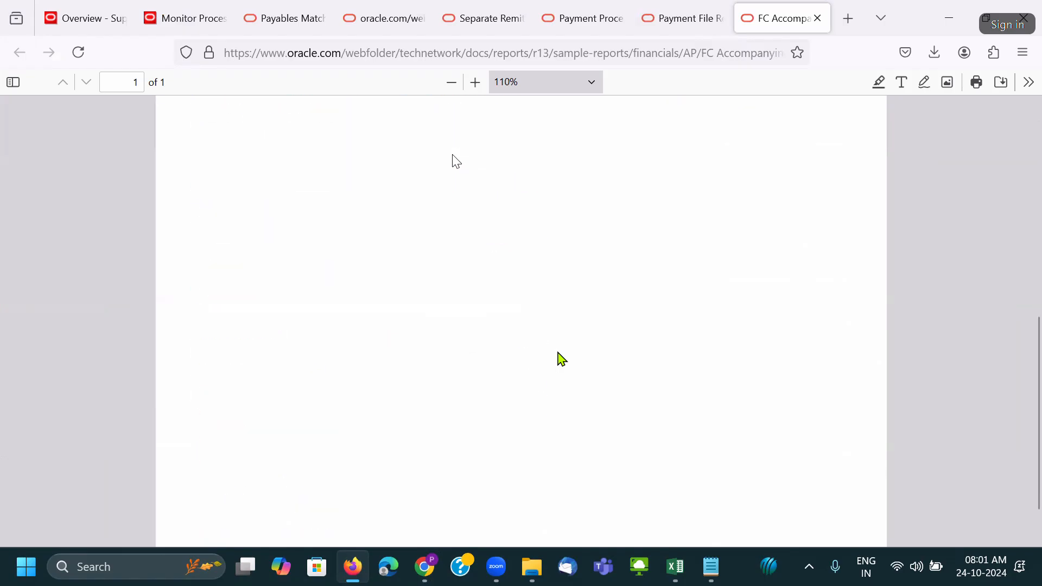
{"action": "scroll", "coordinate": [562, 359], "scroll_direction": "up", "scroll_amount": 5}
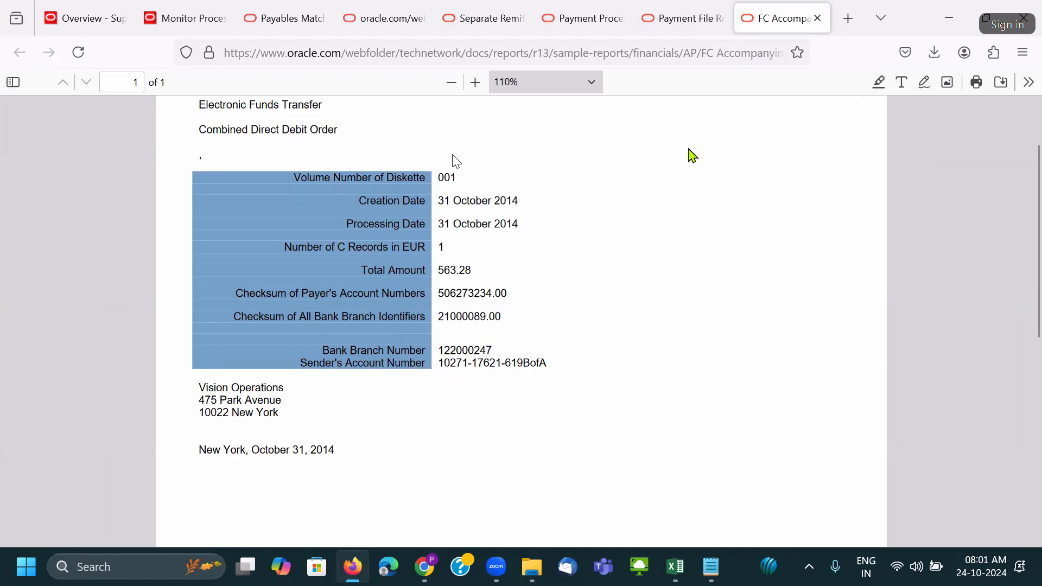
{"action": "left_click", "coordinate": [818, 18]}
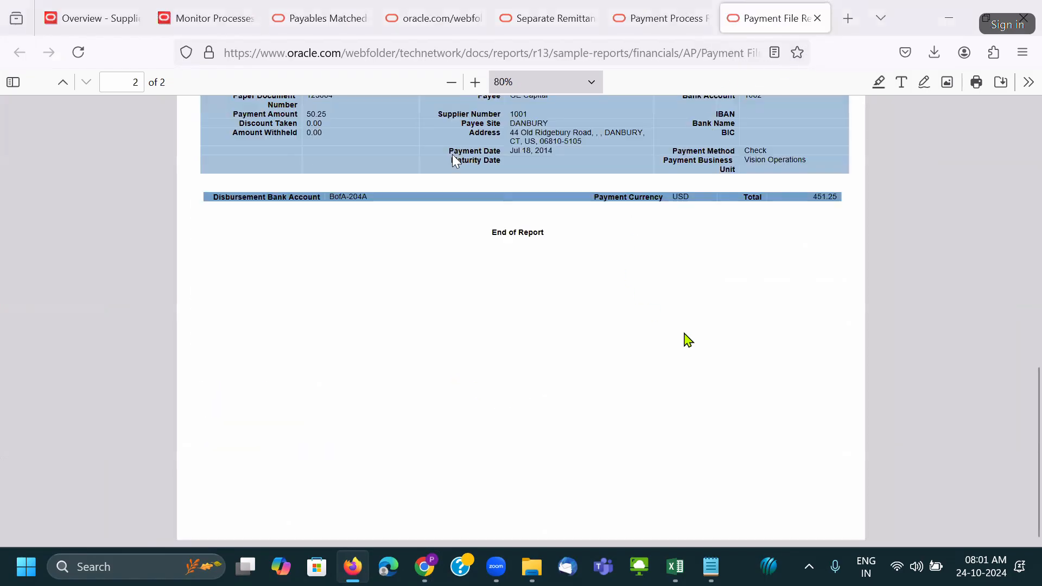
{"action": "key", "text": "alt+Tab"}
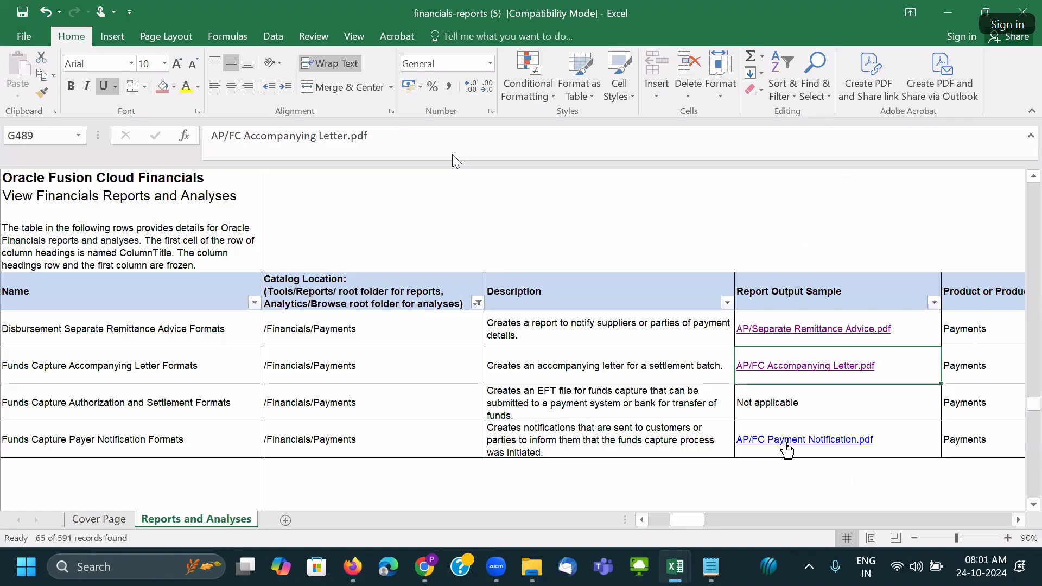
{"action": "left_click", "coordinate": [786, 441], "text": "ctrl"}
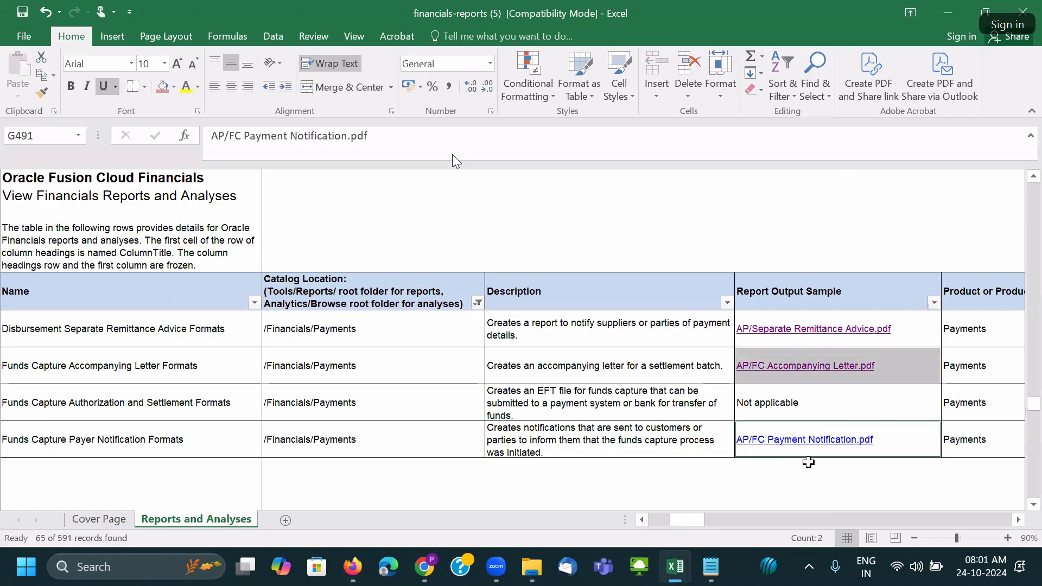
Review both pages of the FC Payment Notification sample, with its masked card number, then close it.
{"action": "left_click", "coordinate": [803, 440]}
{"action": "left_click", "coordinate": [805, 445]}
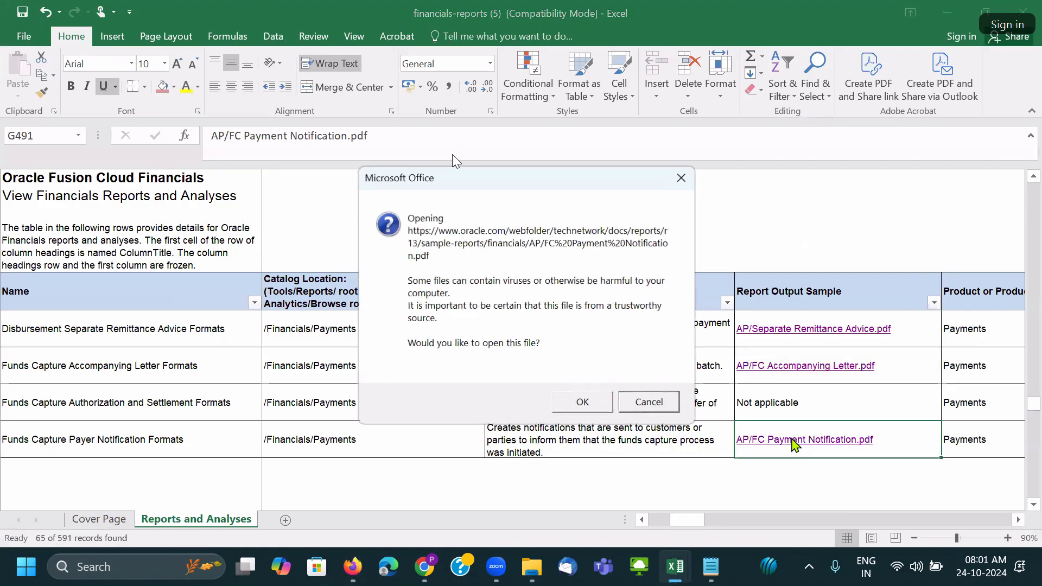
{"action": "left_click", "coordinate": [589, 401]}
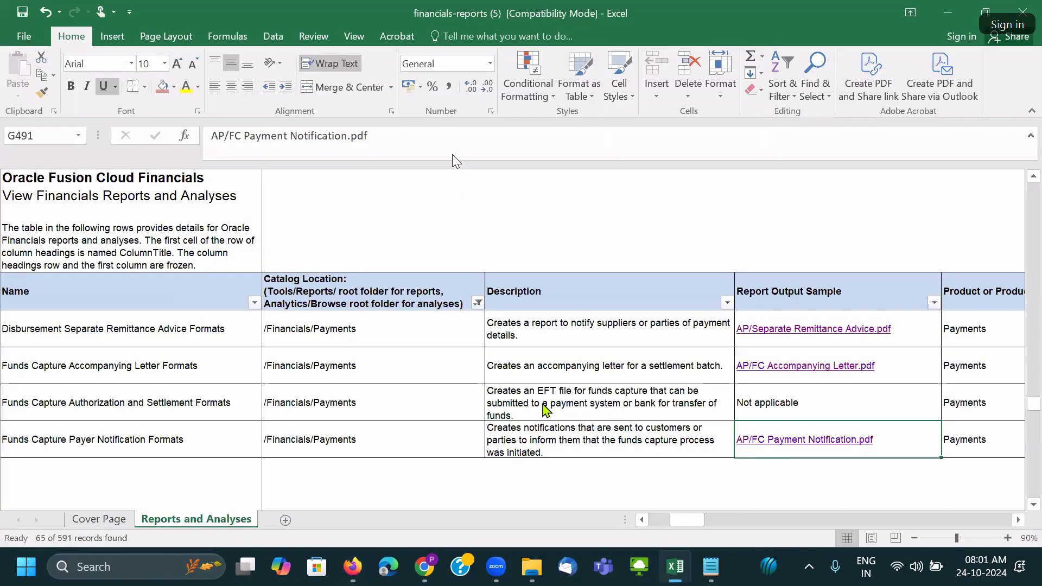
{"action": "scroll", "coordinate": [545, 407], "scroll_direction": "down", "scroll_amount": 3}
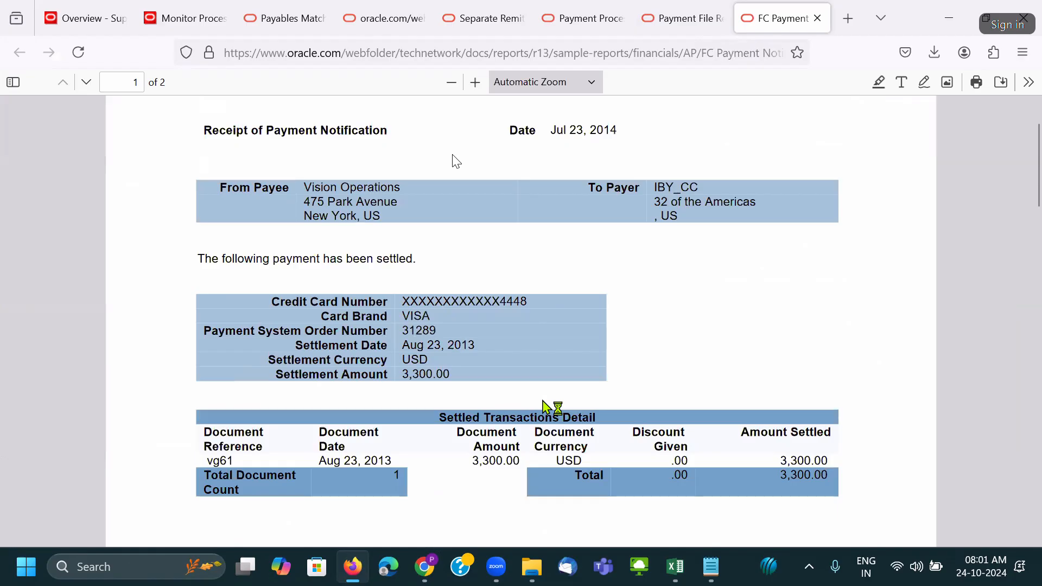
{"action": "scroll", "coordinate": [545, 407], "scroll_direction": "down", "scroll_amount": 6}
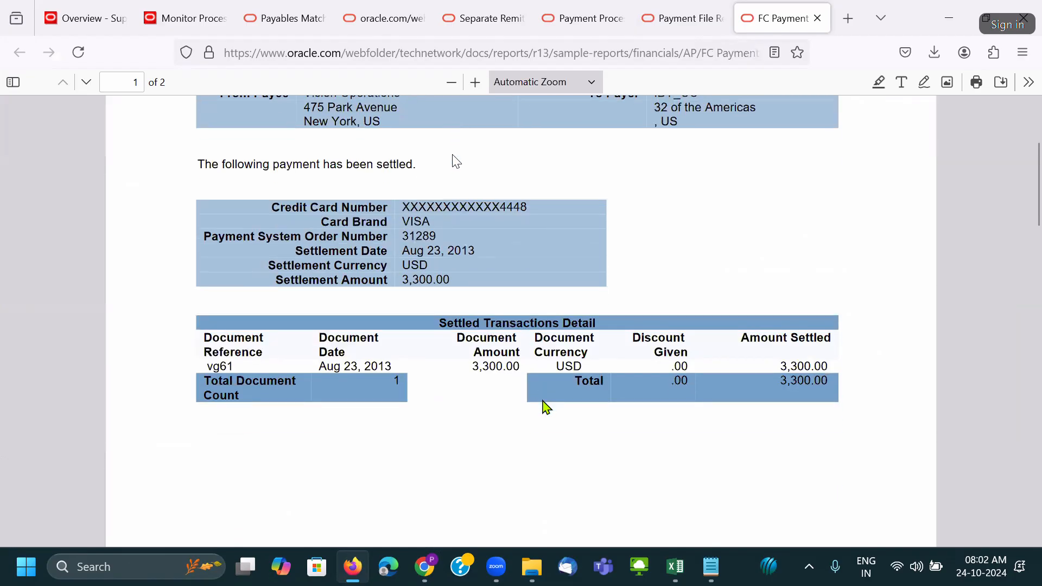
{"action": "scroll", "coordinate": [546, 407], "scroll_direction": "down", "scroll_amount": 20}
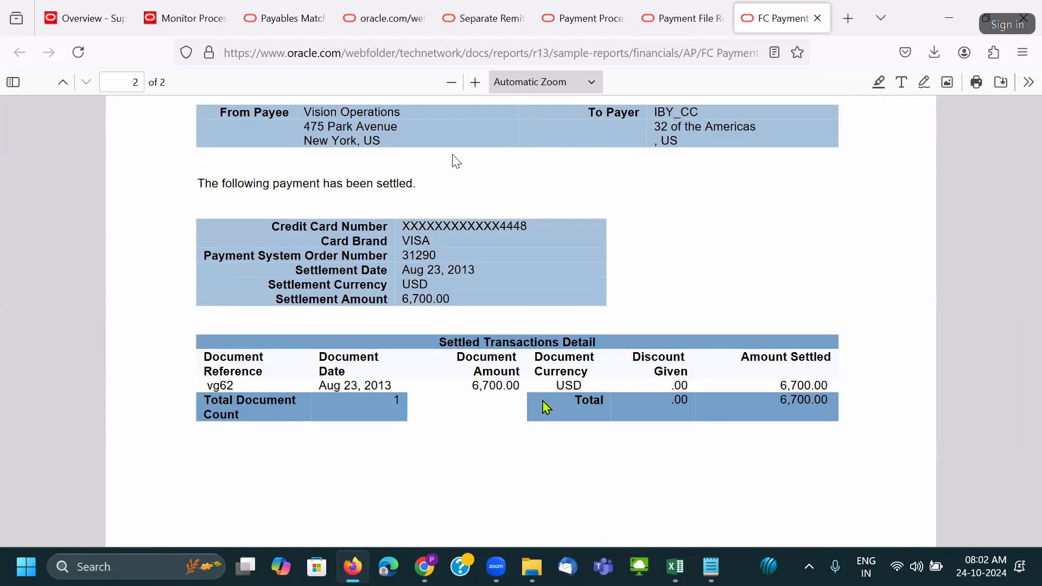
{"action": "scroll", "coordinate": [546, 407], "scroll_direction": "down", "scroll_amount": 10}
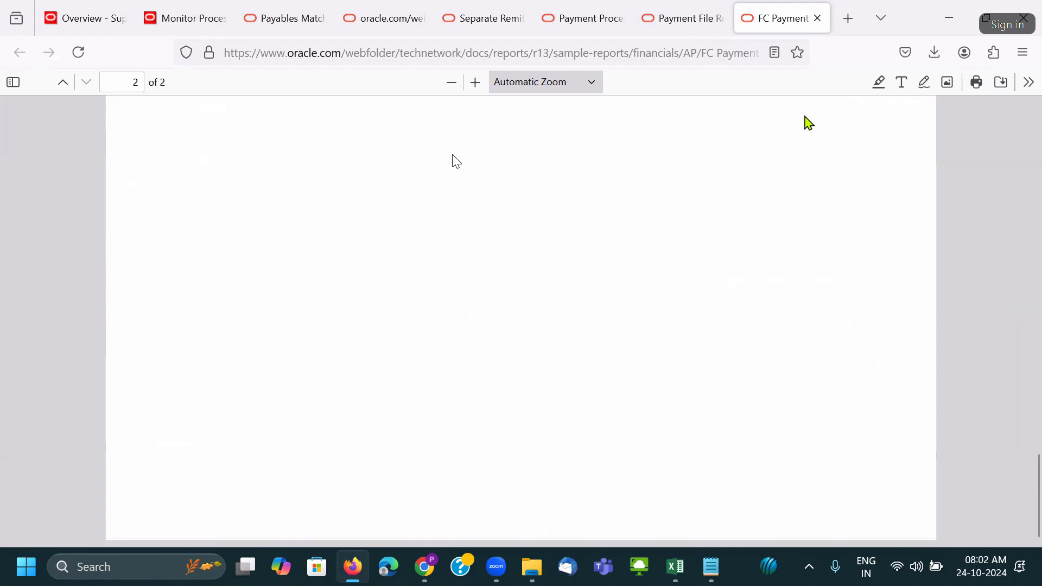
{"action": "left_click", "coordinate": [818, 18]}
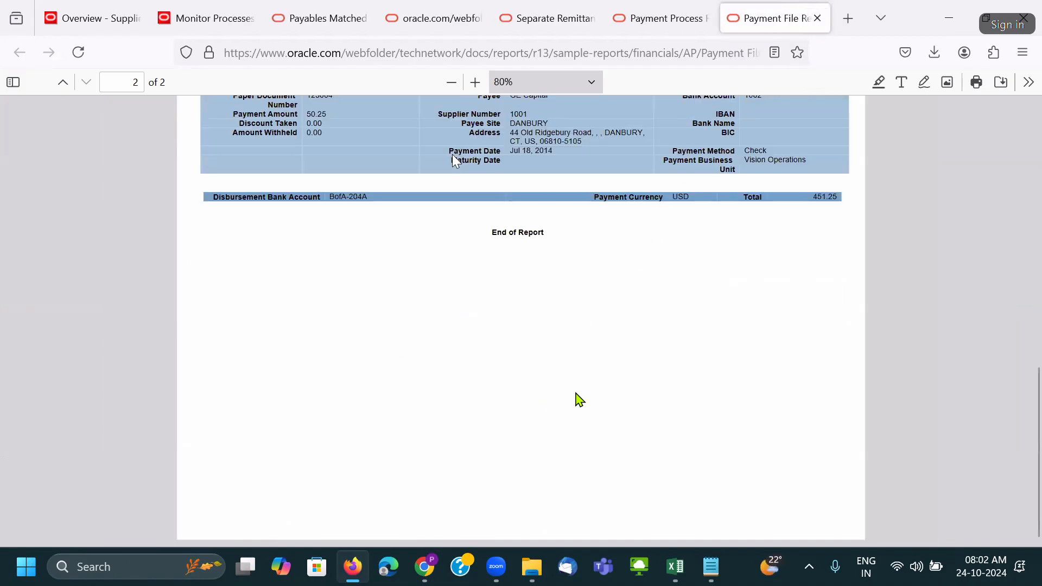
{"action": "key", "text": "alt+Tab"}
{"action": "left_click", "coordinate": [829, 415]}
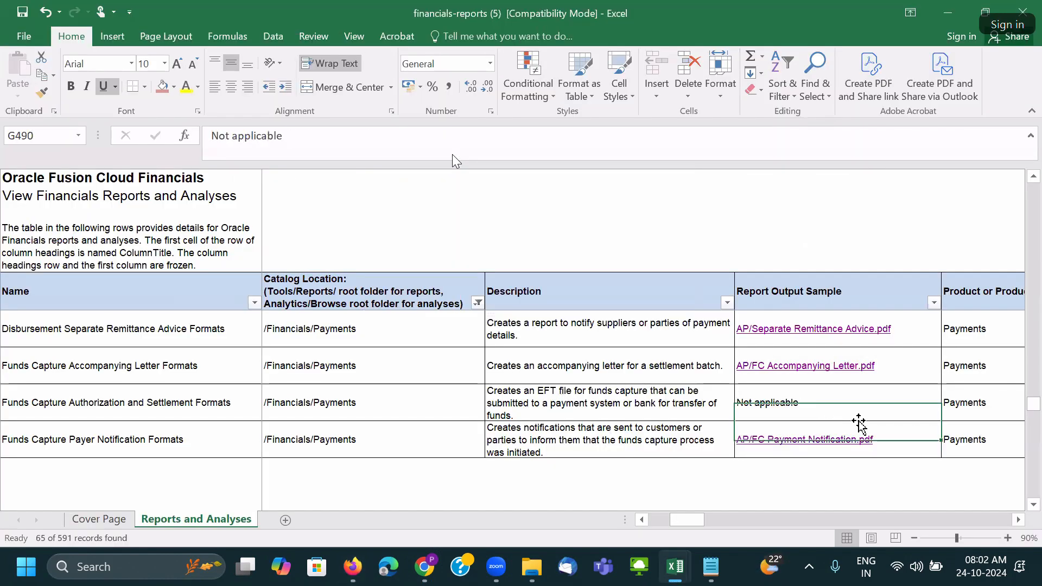
Scroll through the other Disbursement report rows, then bring the Firefox Payment File Register sample forward.
{"action": "scroll", "coordinate": [863, 421], "scroll_direction": "up", "scroll_amount": 5}
{"action": "scroll", "coordinate": [864, 422], "scroll_direction": "down", "scroll_amount": 1}
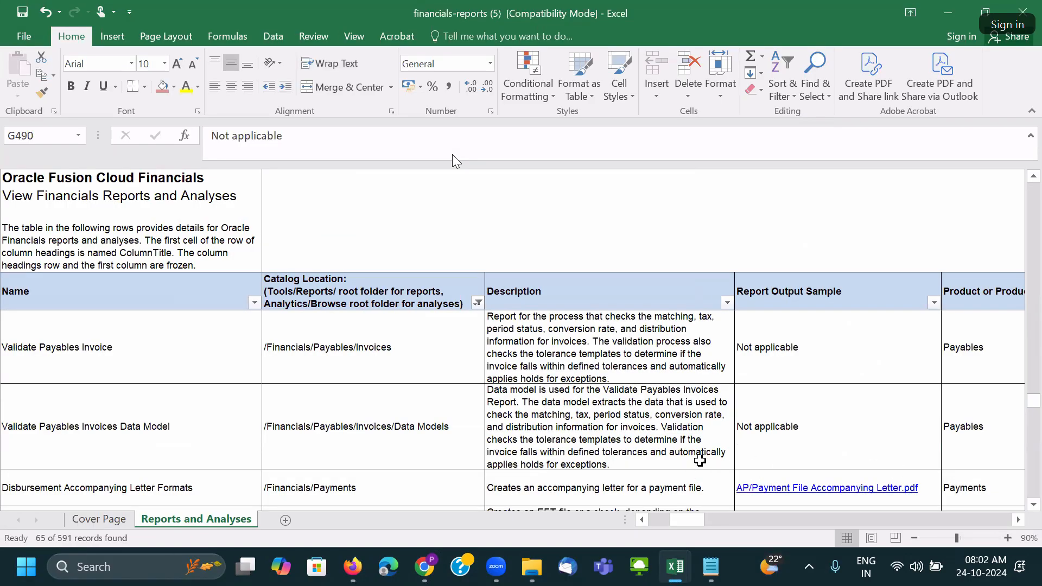
{"action": "scroll", "coordinate": [706, 453], "scroll_direction": "down", "scroll_amount": 1}
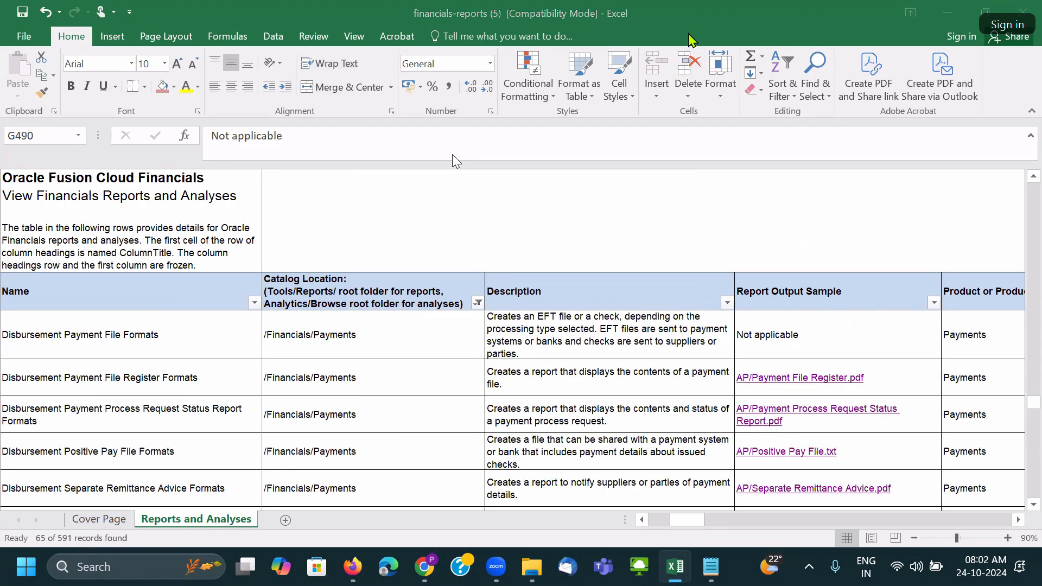
{"action": "key", "text": "alt+Tab"}
{"action": "key", "text": "alt+Tab"}
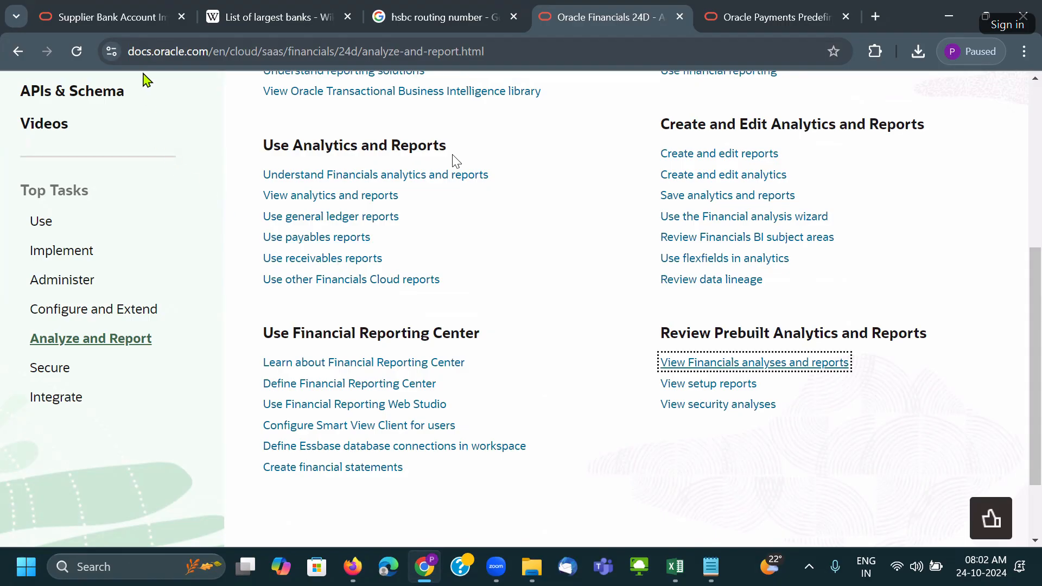
{"action": "left_click", "coordinate": [348, 577]}
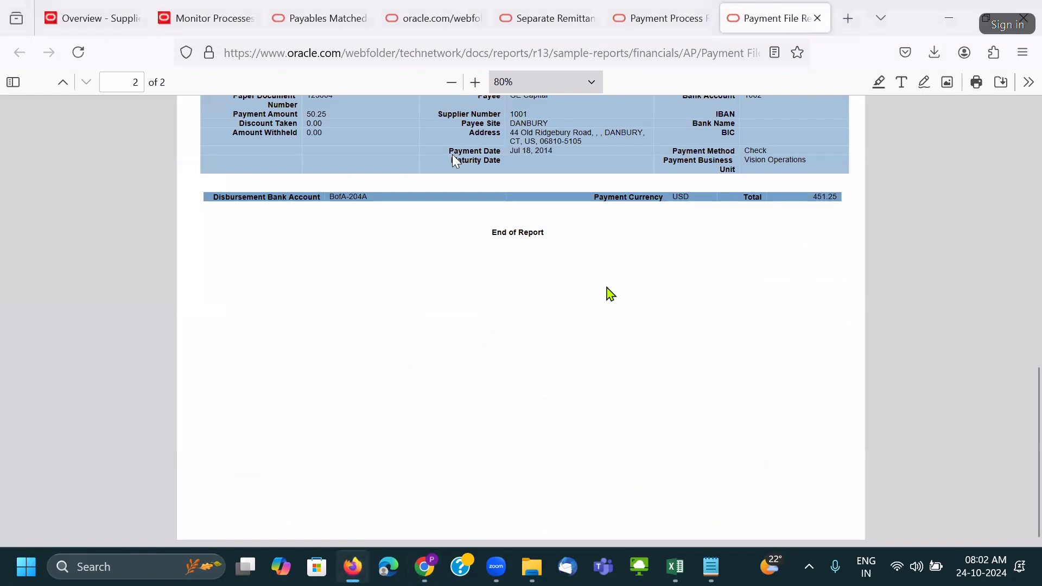
Go to Setup and Maintenance from the user menu on the Overview page.
{"action": "left_click", "coordinate": [148, 25]}
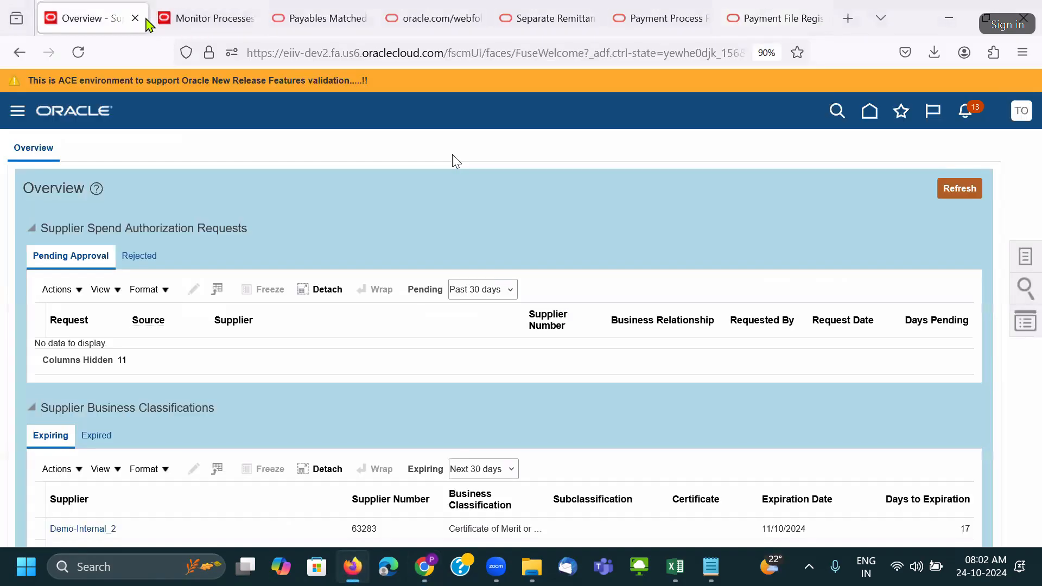
{"action": "left_click", "coordinate": [1022, 110]}
{"action": "left_click", "coordinate": [791, 335]}
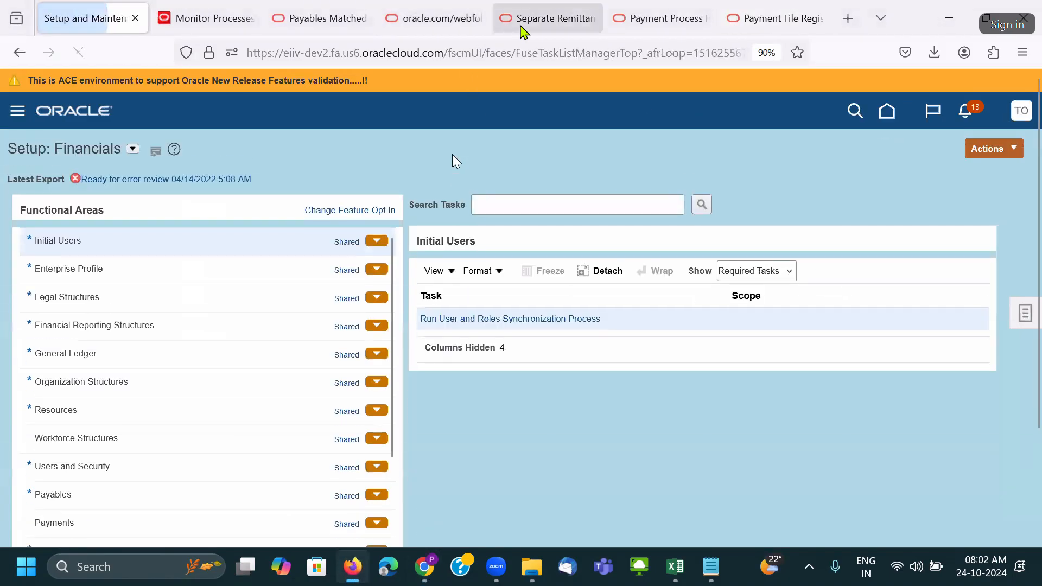
Close the Positive Pay, Separate Remittance, Payment Process and Payment File Register sample tabs.
{"action": "left_click", "coordinate": [464, 19]}
{"action": "left_click", "coordinate": [478, 19]}
{"action": "left_click", "coordinate": [477, 19]}
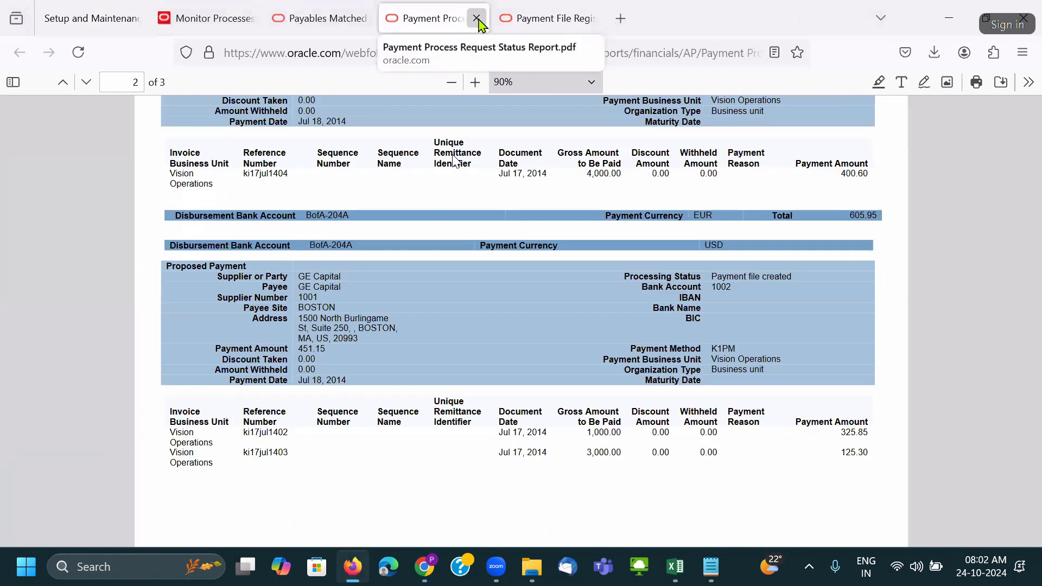
{"action": "left_click", "coordinate": [477, 19]}
{"action": "left_click", "coordinate": [477, 19]}
{"action": "left_click", "coordinate": [477, 19]}
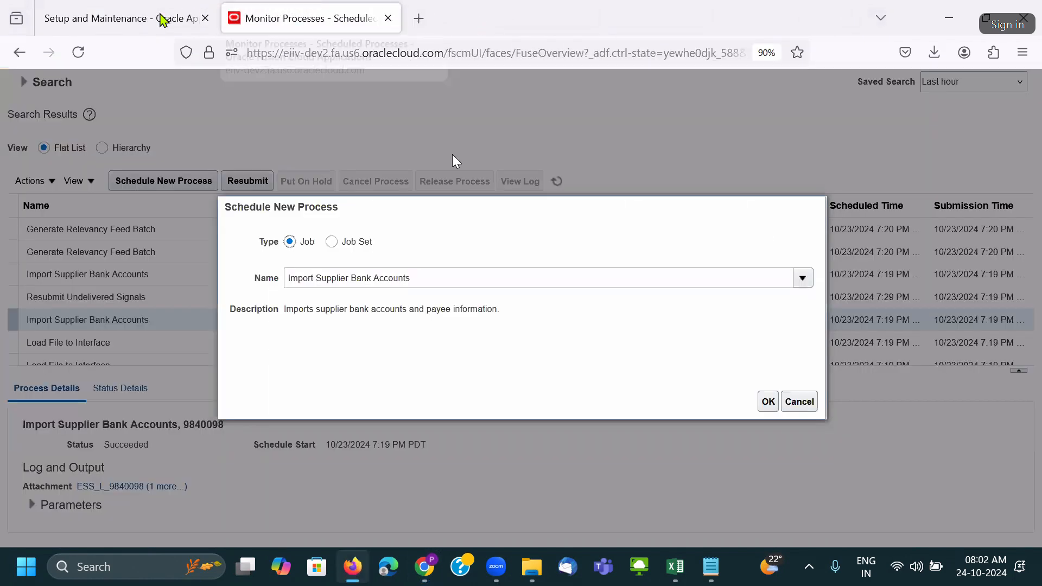
Close the last sample PDF and open Manage Common Options for Payables and Procurement.
{"action": "left_click", "coordinate": [158, 19]}
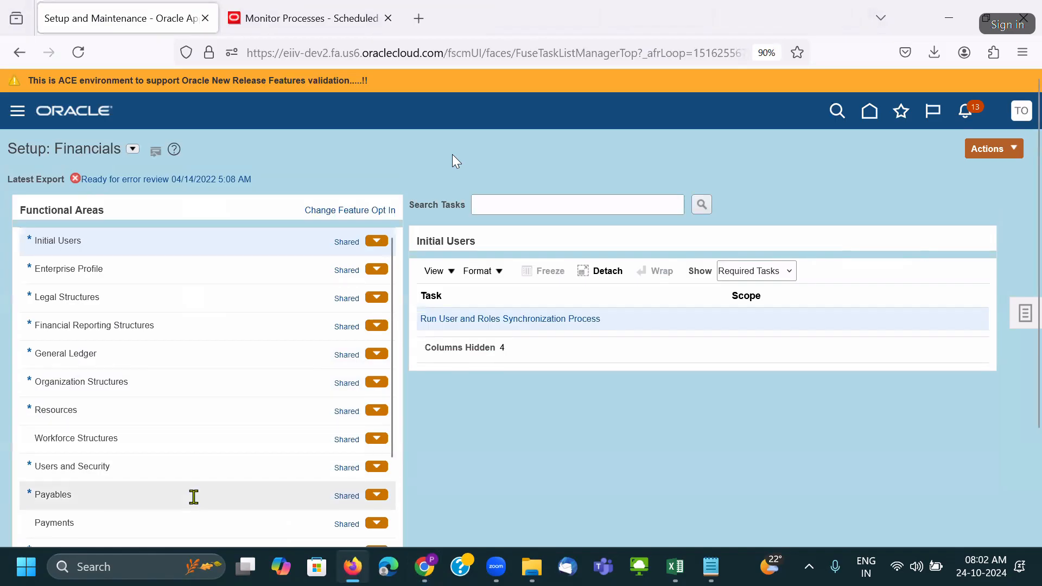
{"action": "scroll", "coordinate": [195, 483], "scroll_direction": "down", "scroll_amount": 3}
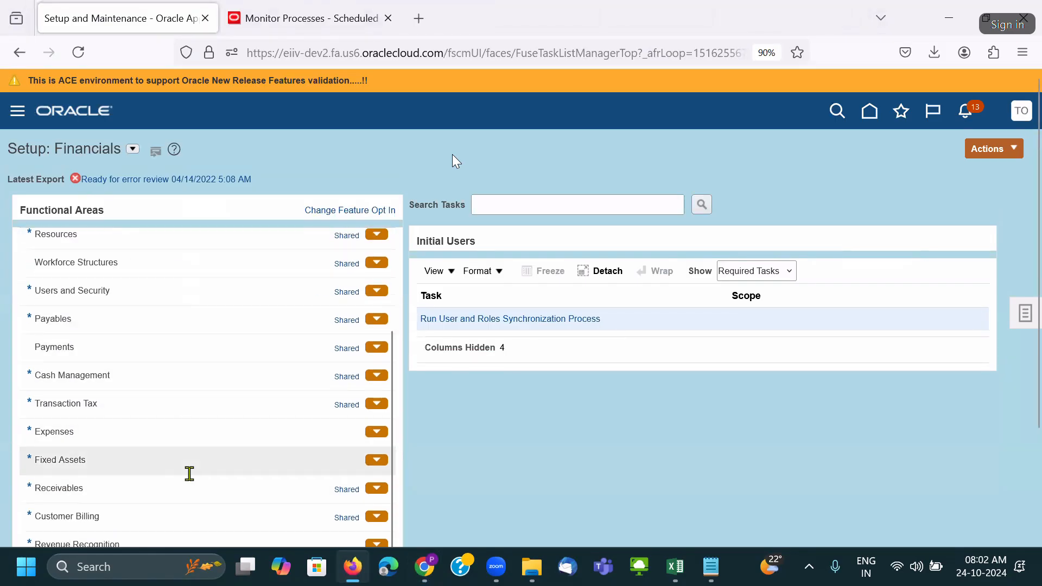
{"action": "scroll", "coordinate": [188, 441], "scroll_direction": "up", "scroll_amount": 1}
{"action": "left_click", "coordinate": [183, 374]}
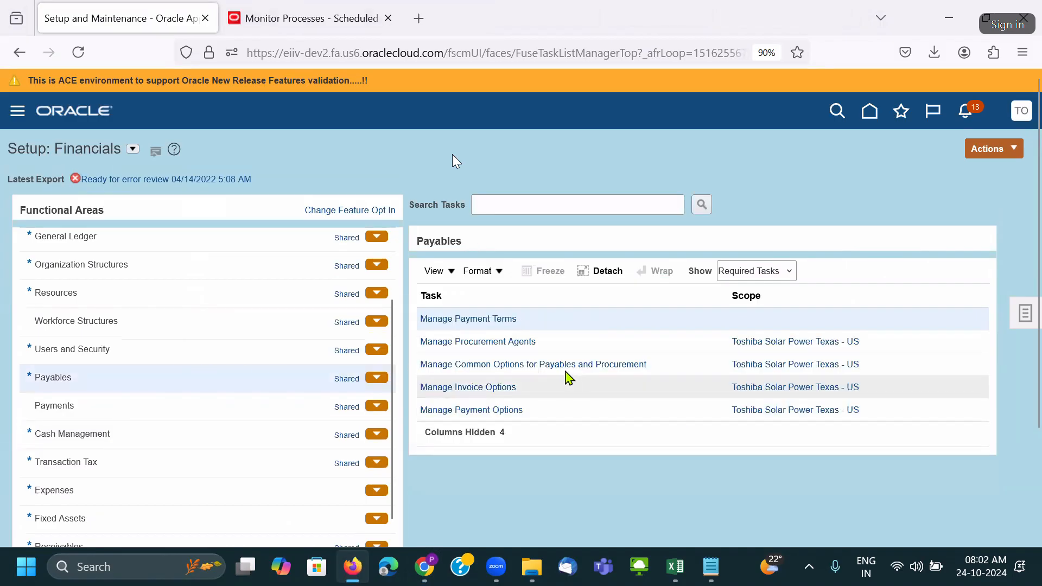
{"action": "left_click", "coordinate": [559, 364]}
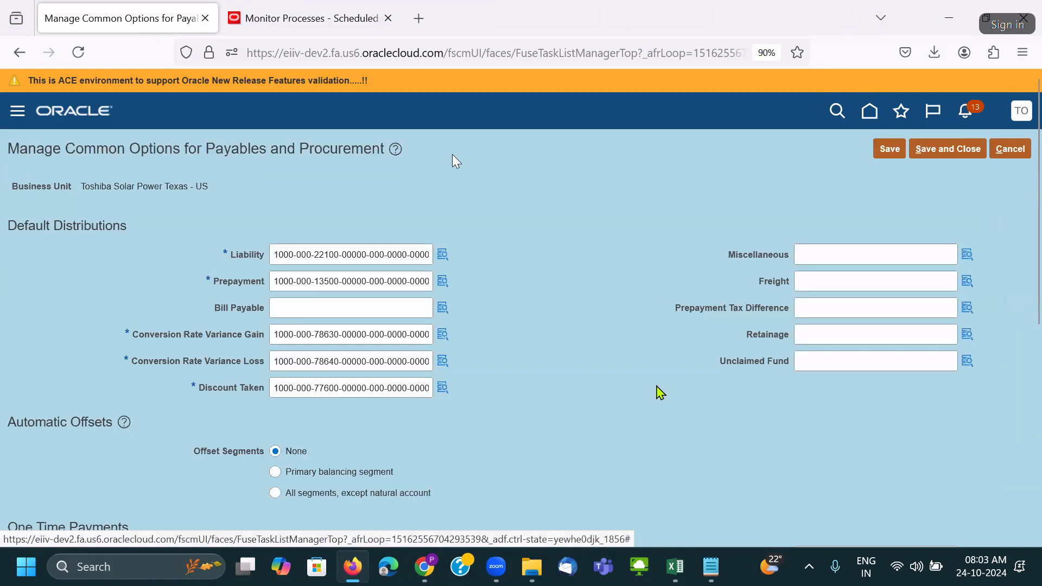
Review the One Time Payments section, highlighting its heading and the Liability and Expense labels.
{"action": "scroll", "coordinate": [656, 389], "scroll_direction": "down", "scroll_amount": 6}
{"action": "scroll", "coordinate": [659, 391], "scroll_direction": "up", "scroll_amount": 6}
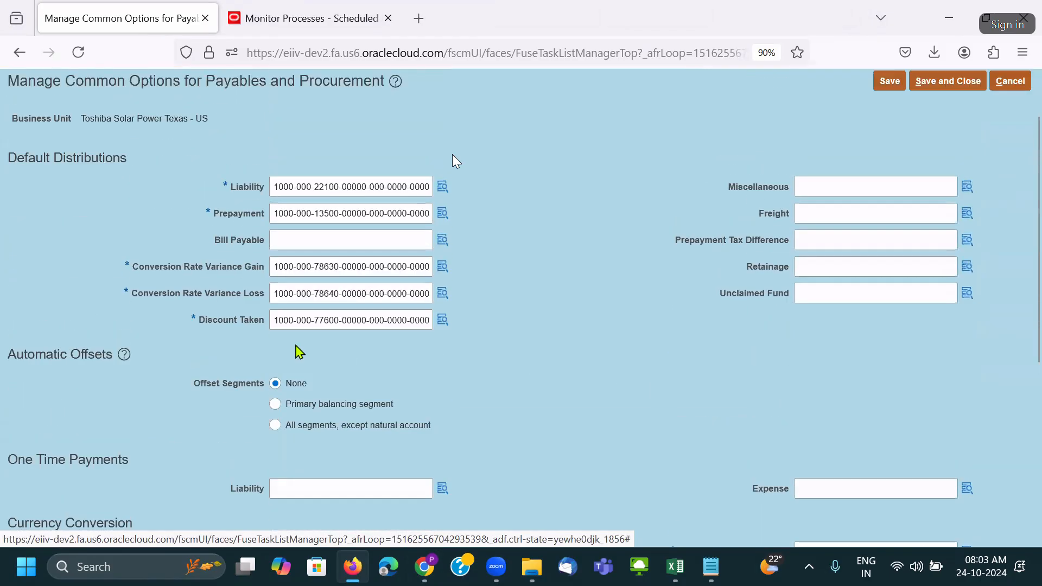
{"action": "scroll", "coordinate": [121, 412], "scroll_direction": "down", "scroll_amount": 2}
{"action": "left_click_drag", "start_coordinate": [135, 387], "coordinate": [7, 383]}
{"action": "left_click", "coordinate": [232, 418]}
{"action": "left_click_drag", "start_coordinate": [234, 418], "coordinate": [268, 415]}
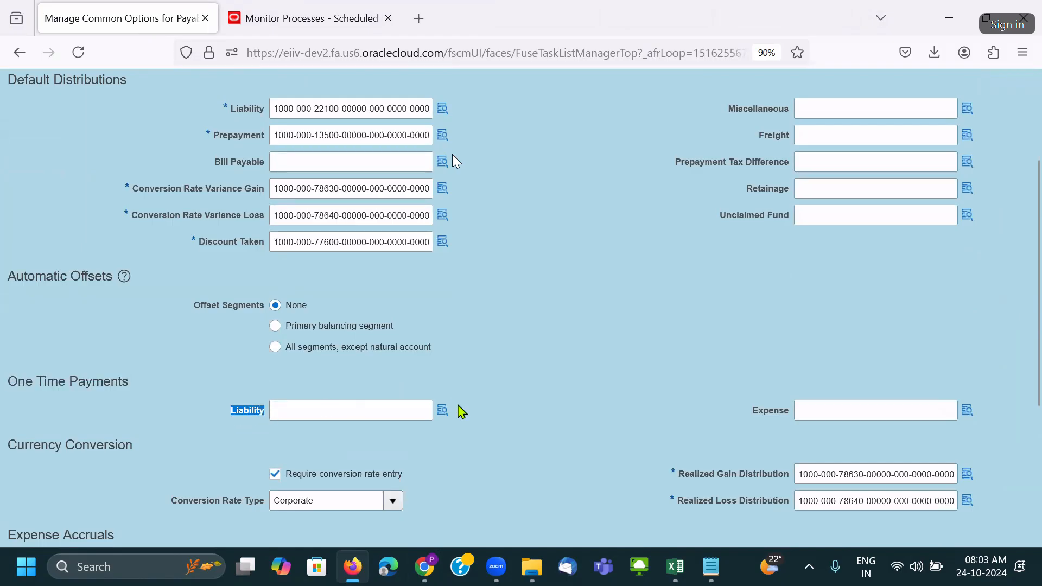
{"action": "left_click_drag", "start_coordinate": [754, 411], "coordinate": [787, 416]}
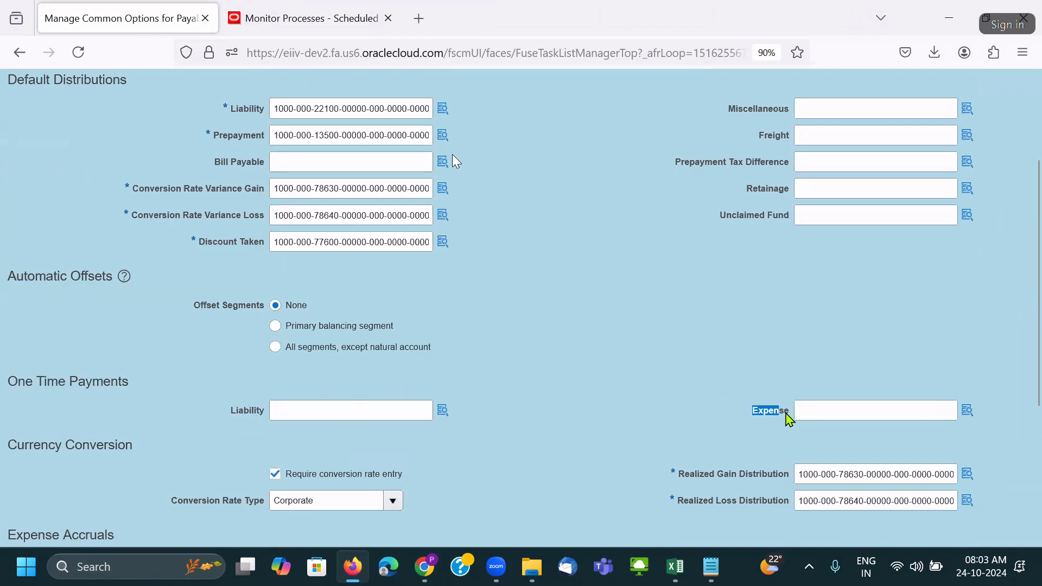
{"action": "triple_click", "coordinate": [39, 384]}
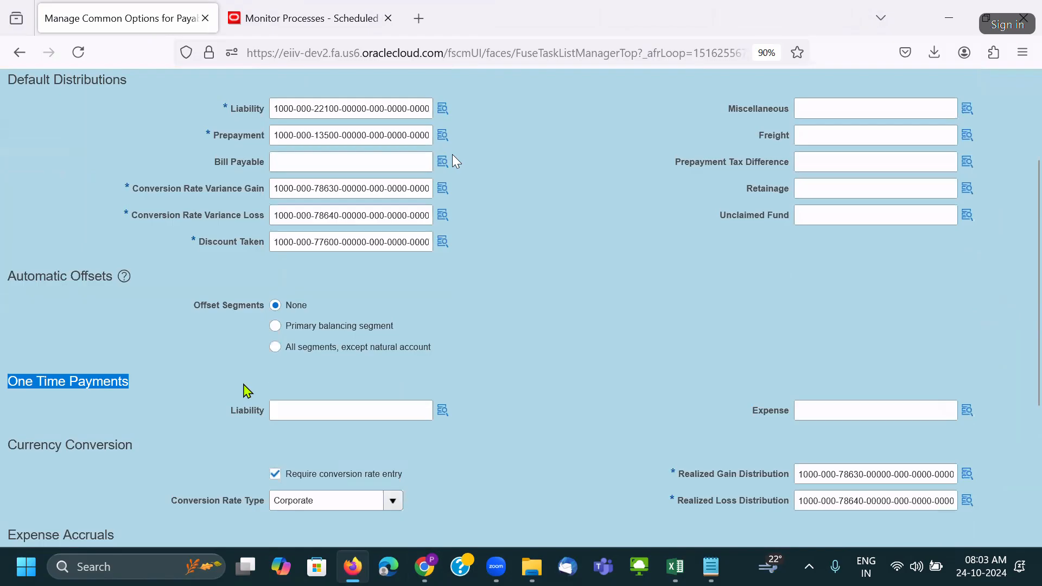
{"action": "left_click", "coordinate": [181, 414]}
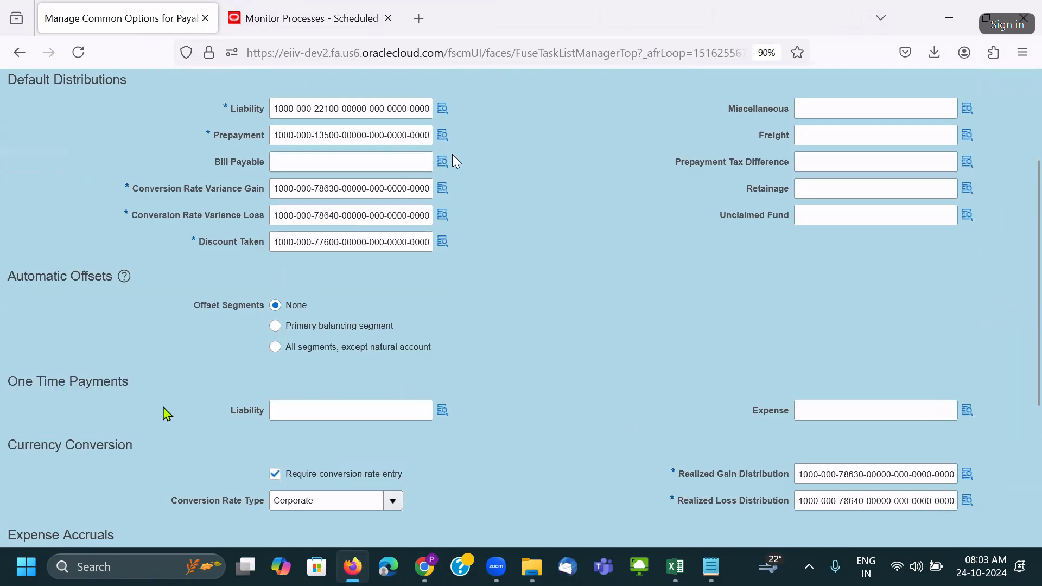
{"action": "left_click_drag", "start_coordinate": [37, 381], "coordinate": [242, 389]}
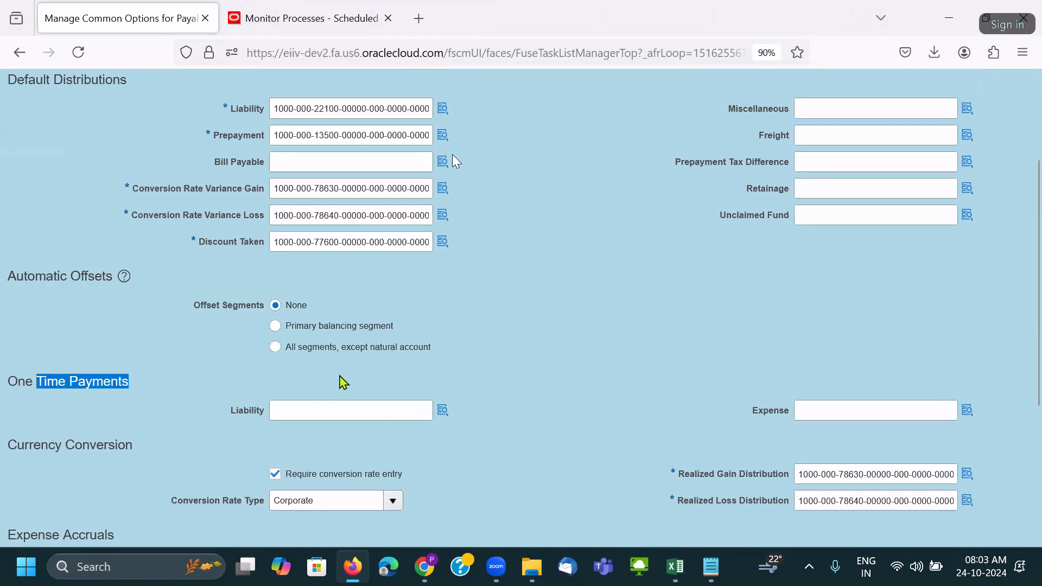
{"action": "triple_click", "coordinate": [88, 381]}
Cancel out of the common options page without saving.
{"action": "scroll", "coordinate": [345, 430], "scroll_direction": "up", "scroll_amount": 5}
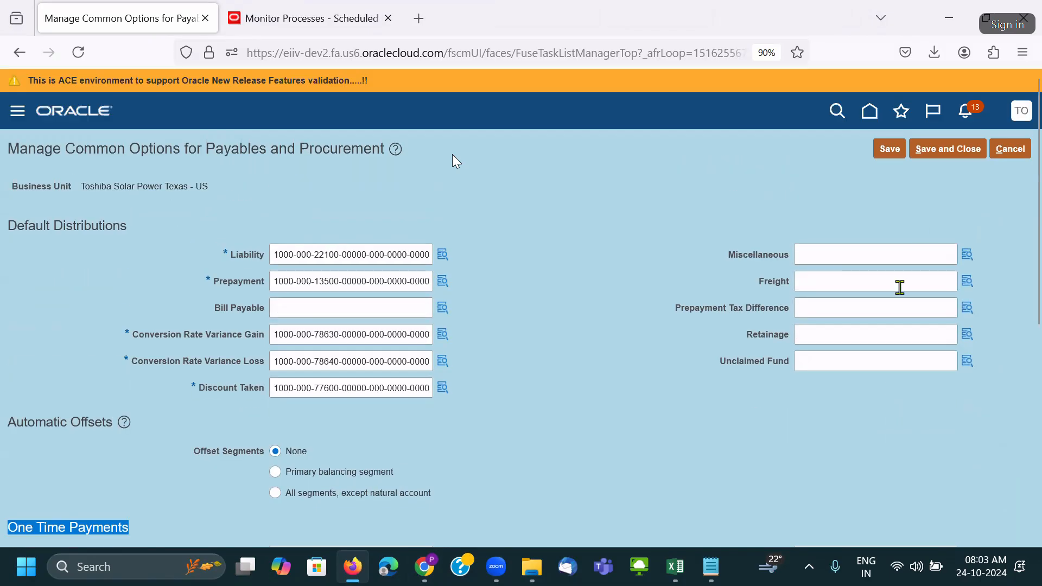
{"action": "left_click", "coordinate": [1007, 152]}
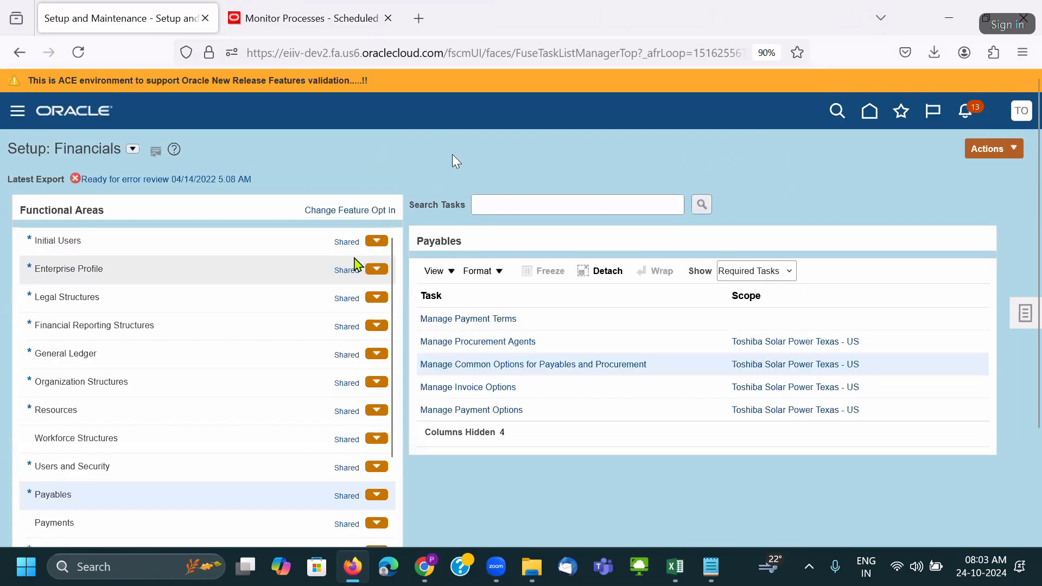
{"action": "left_click", "coordinate": [350, 211]}
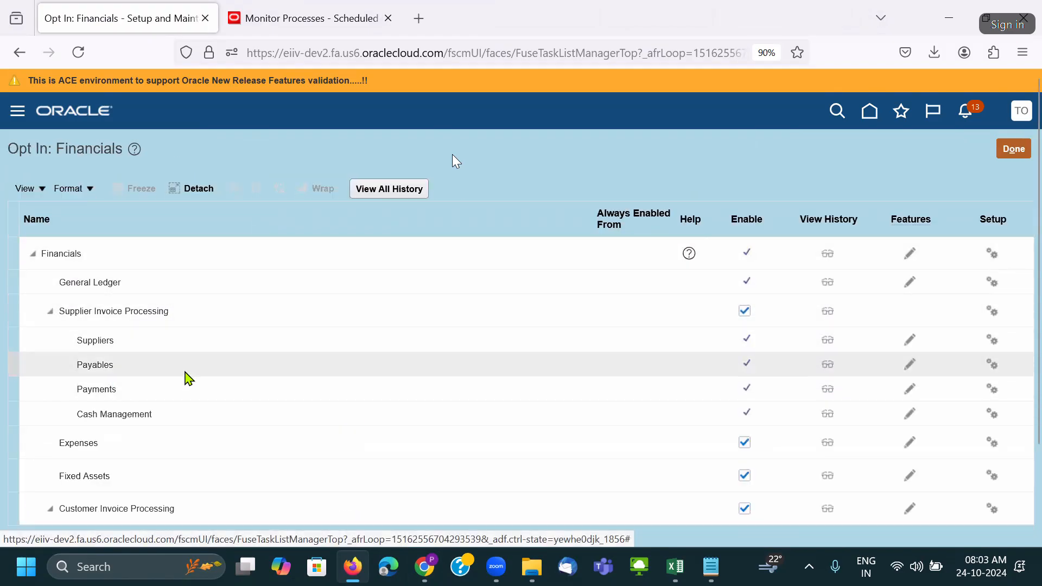
In Edit Features: Payables, uncheck One Time Payments and click Done.
{"action": "left_click", "coordinate": [911, 364]}
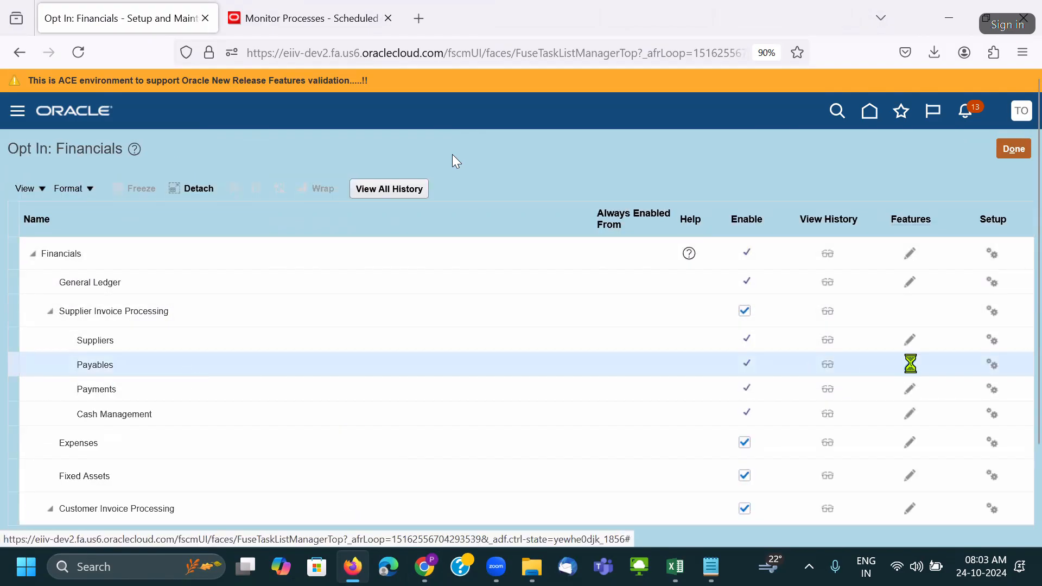
{"action": "scroll", "coordinate": [270, 349], "scroll_direction": "down", "scroll_amount": 2}
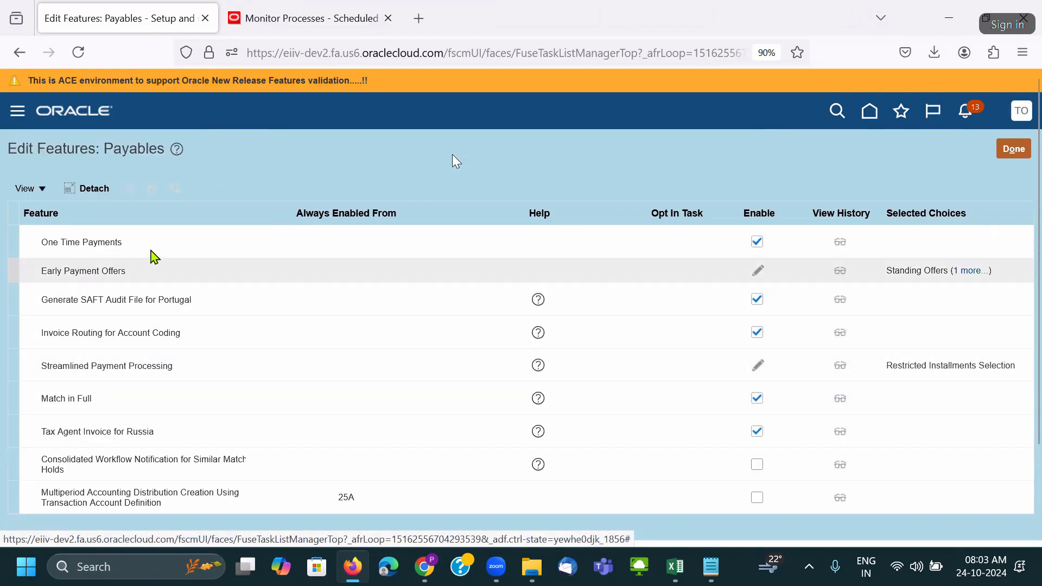
{"action": "left_click", "coordinate": [198, 242]}
{"action": "left_click", "coordinate": [757, 240]}
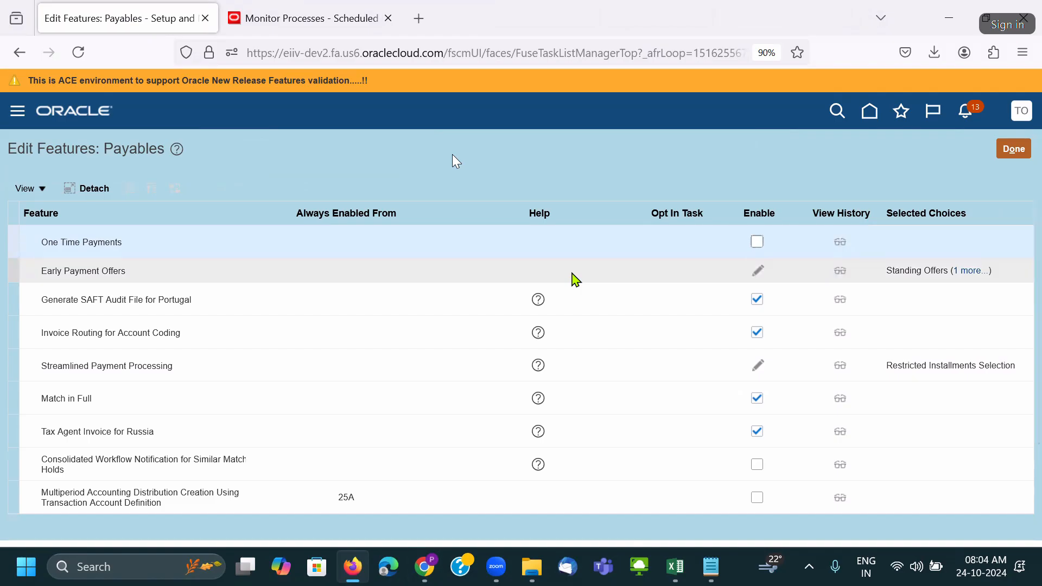
{"action": "left_click", "coordinate": [1011, 150]}
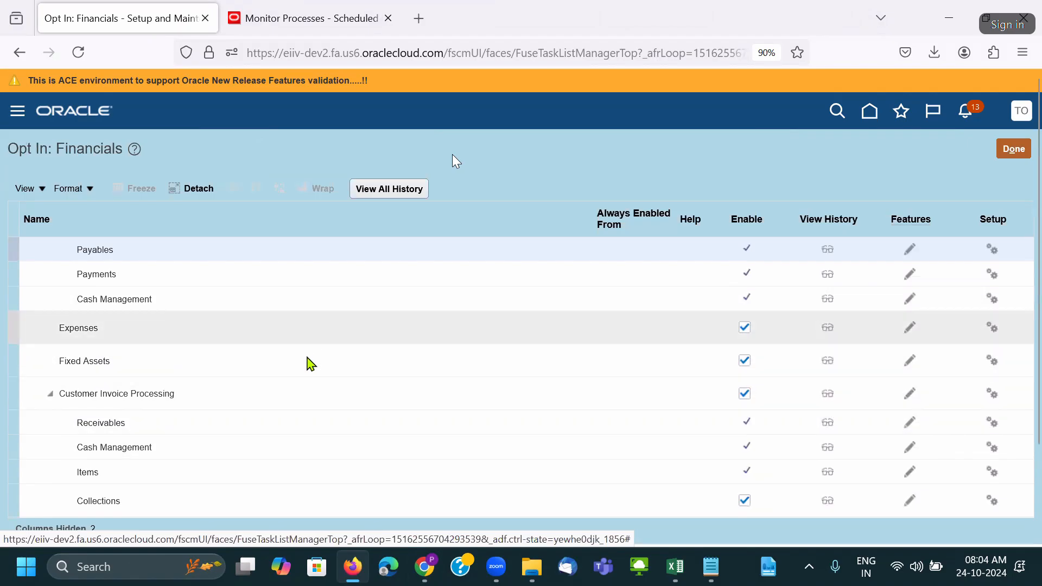
{"action": "left_click", "coordinate": [551, 363]}
{"action": "left_click", "coordinate": [910, 361]}
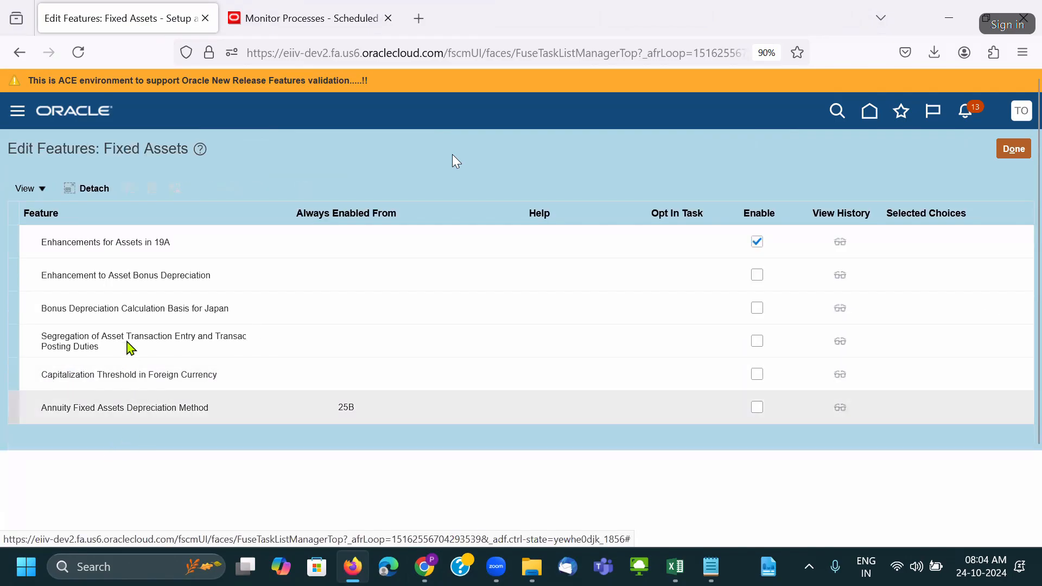
{"action": "left_click", "coordinate": [120, 310]}
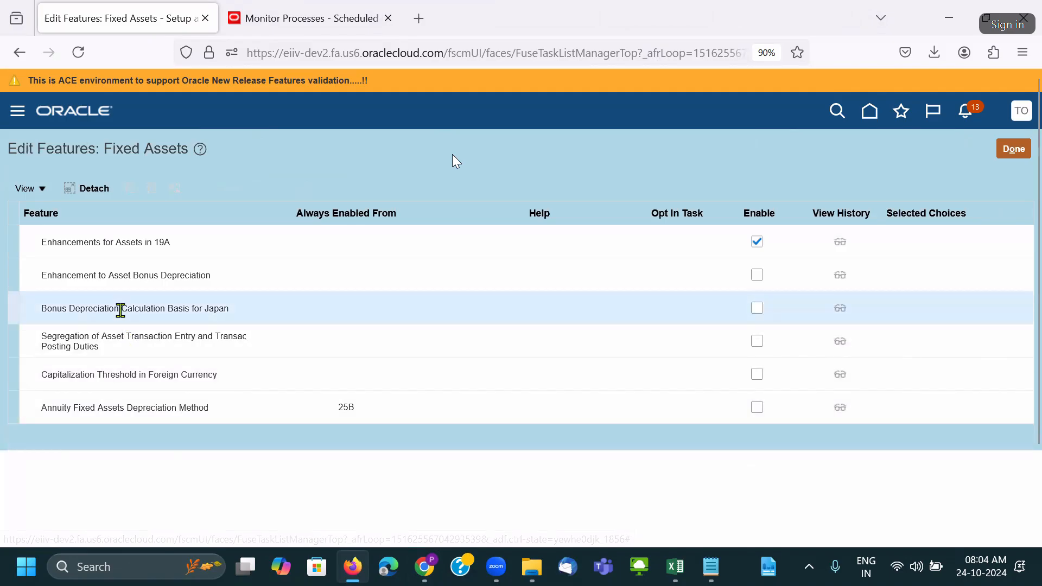
{"action": "left_click", "coordinate": [150, 277]}
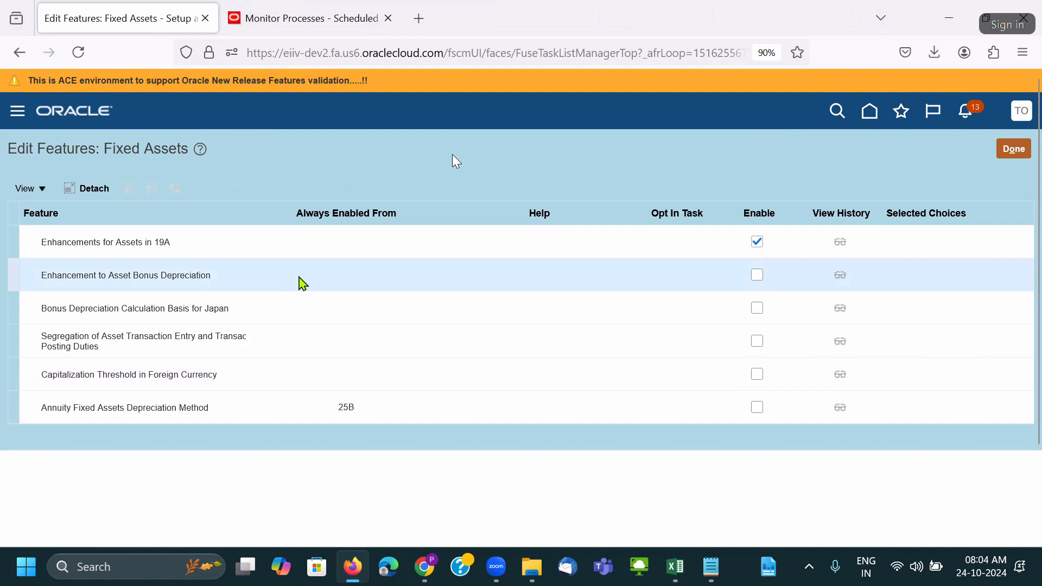
{"action": "double_click", "coordinate": [185, 275]}
{"action": "left_click", "coordinate": [108, 277]}
{"action": "triple_click", "coordinate": [109, 278]}
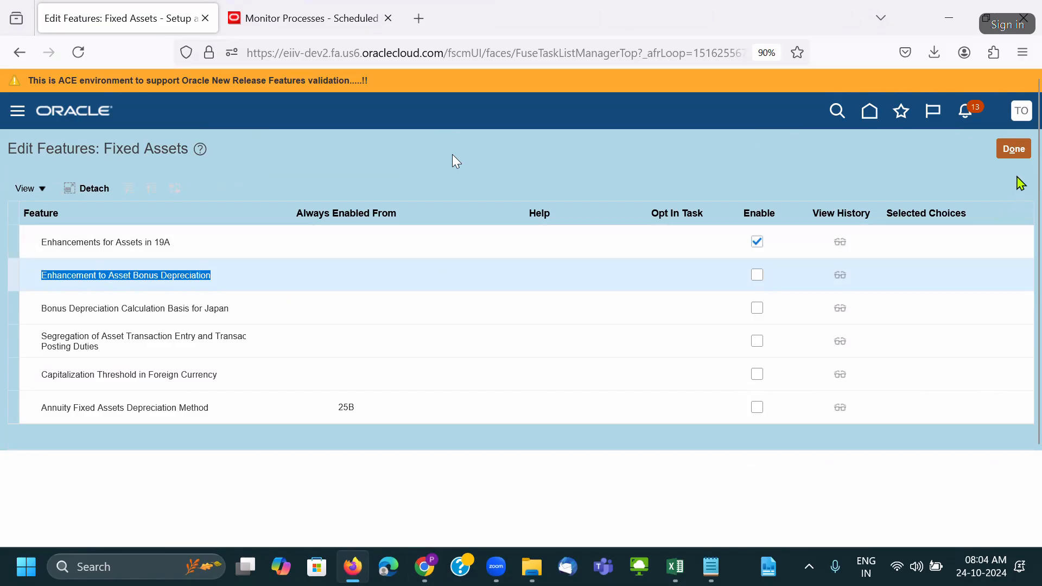
{"action": "left_click", "coordinate": [1014, 150]}
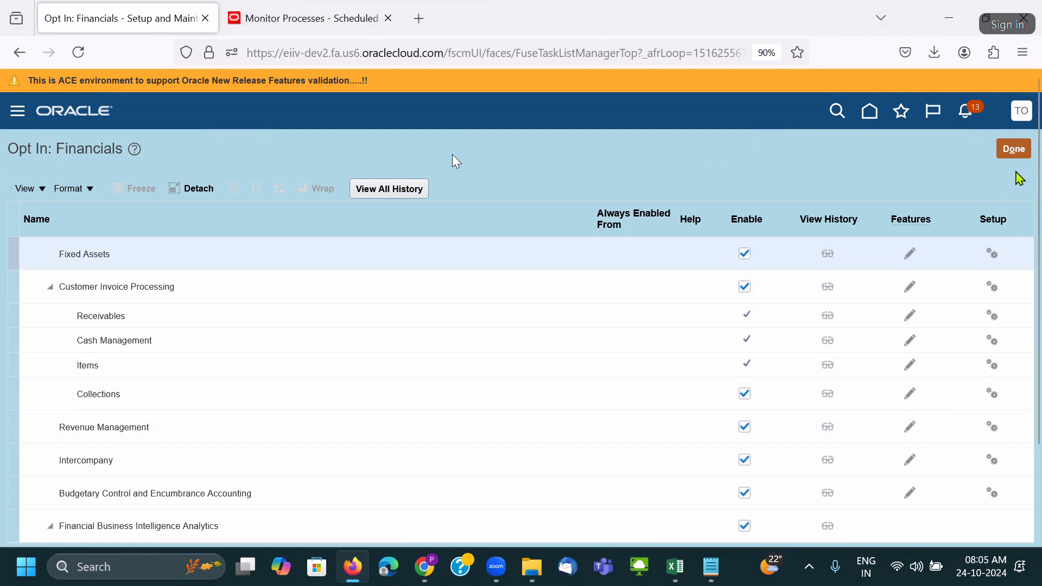
{"action": "left_click", "coordinate": [1014, 153]}
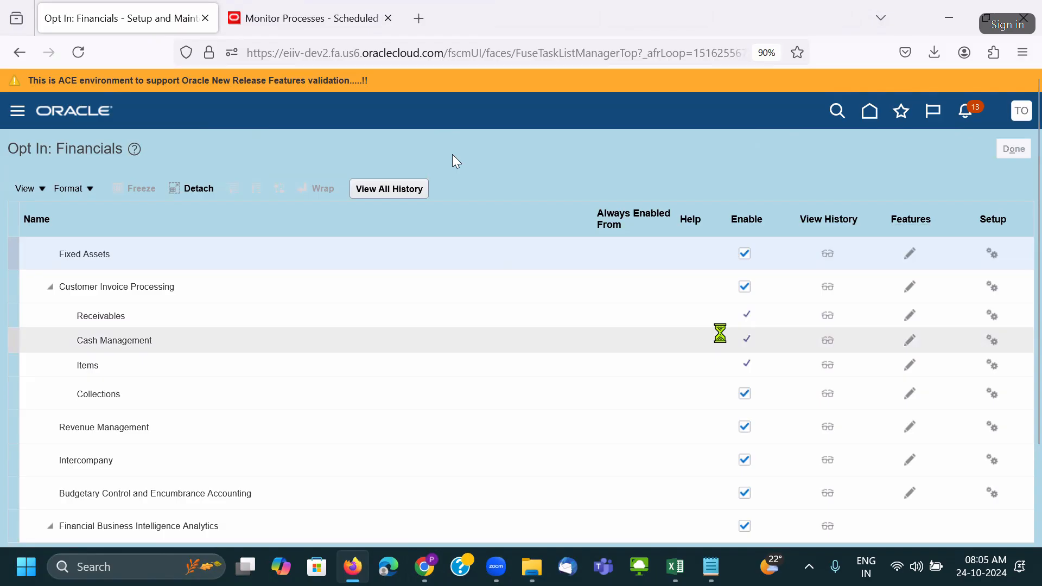
Close the Monitor Processes tab and reopen Manage Common Options for Payables and Procurement.
{"action": "left_click", "coordinate": [388, 19]}
{"action": "left_click", "coordinate": [991, 255]}
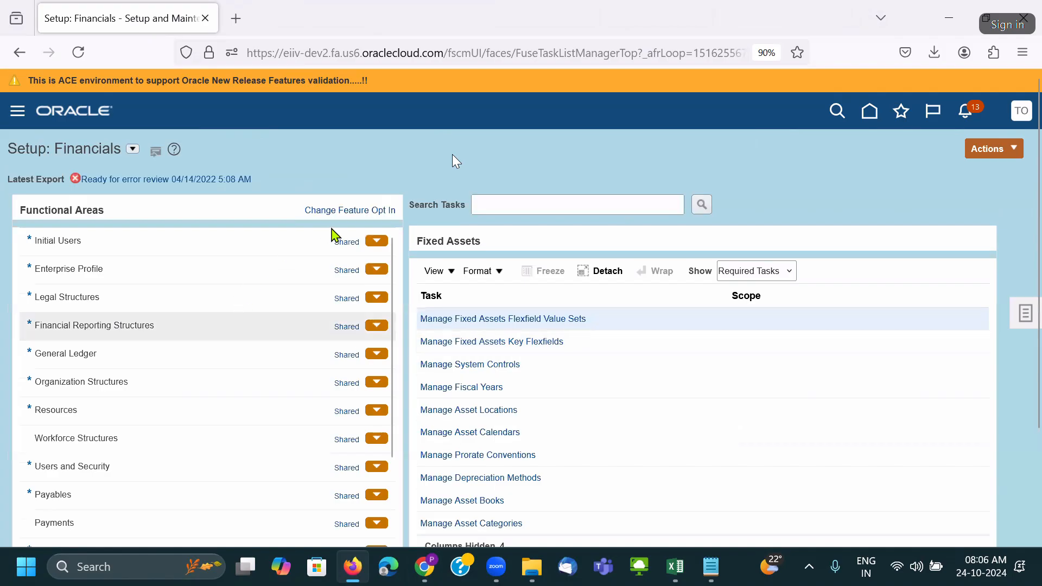
{"action": "left_click", "coordinate": [217, 492]}
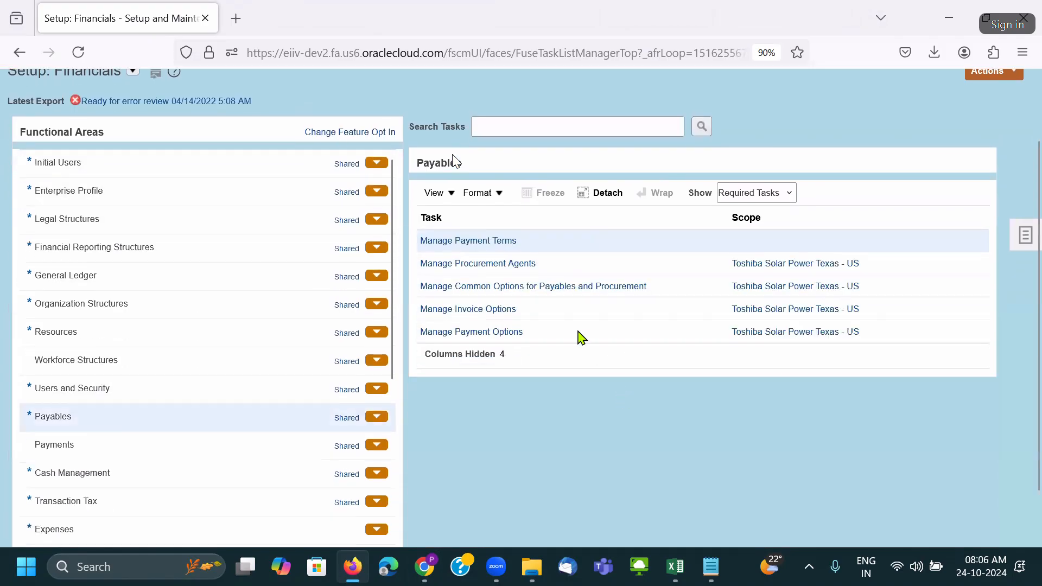
{"action": "left_click", "coordinate": [523, 288]}
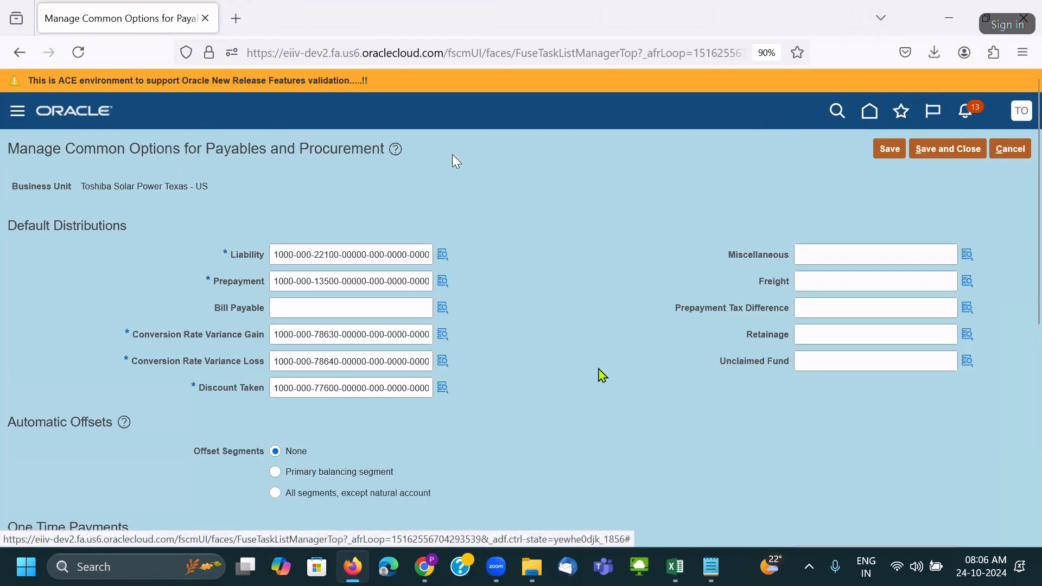
Recheck the One Time Payments section, cancel without saving, and sign out.
{"action": "scroll", "coordinate": [598, 369], "scroll_direction": "down", "scroll_amount": 5}
{"action": "triple_click", "coordinate": [83, 300]}
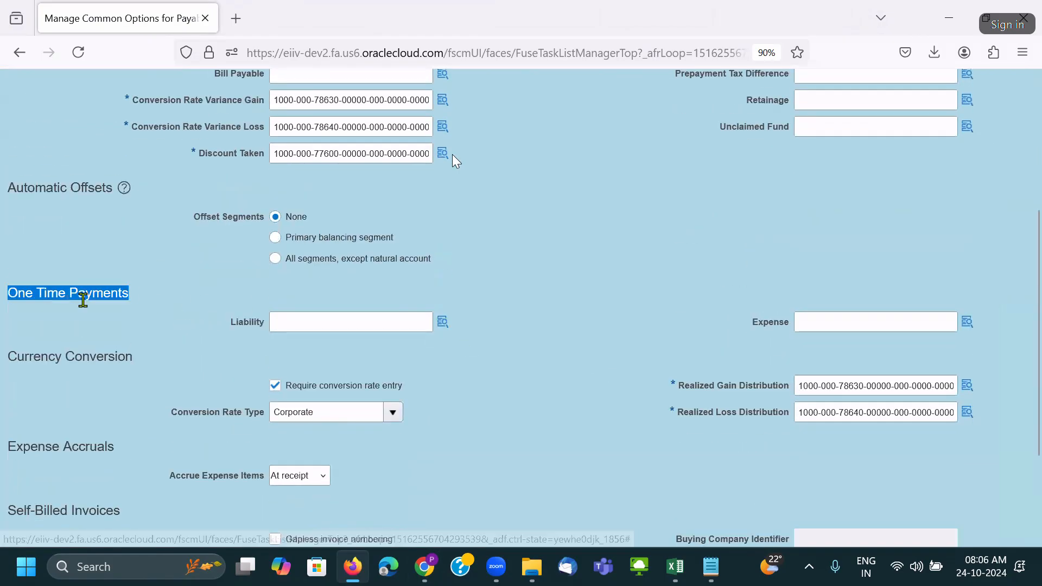
{"action": "scroll", "coordinate": [877, 295], "scroll_direction": "up", "scroll_amount": 5}
{"action": "left_click", "coordinate": [1010, 148]}
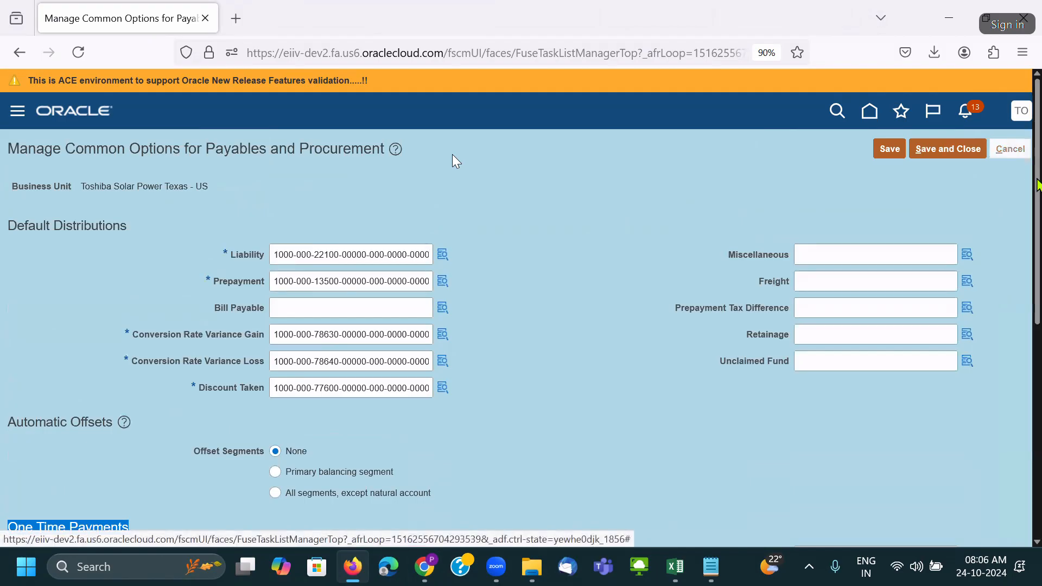
{"action": "left_click", "coordinate": [1019, 118]}
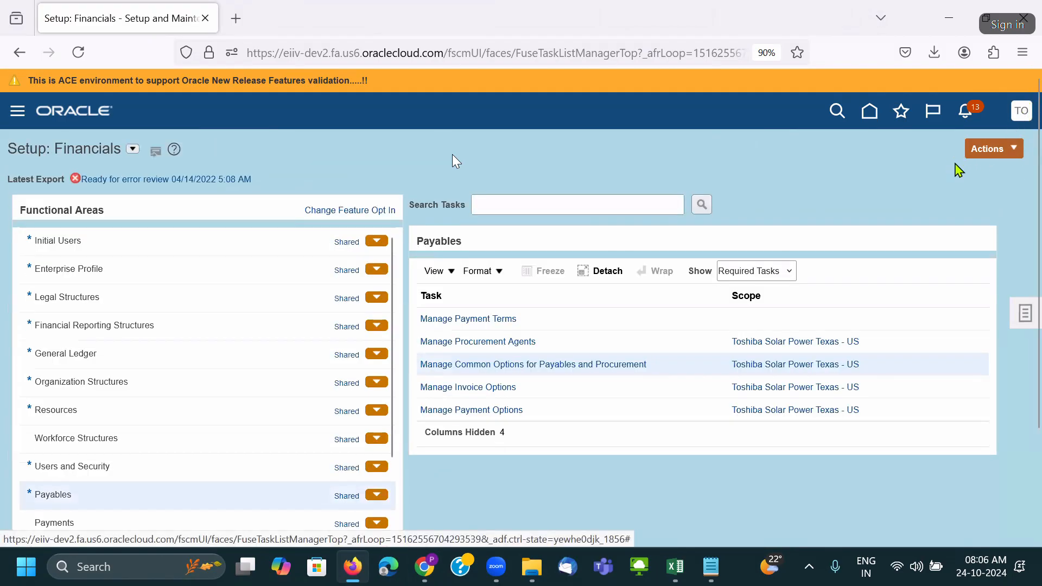
{"action": "left_click", "coordinate": [986, 147]}
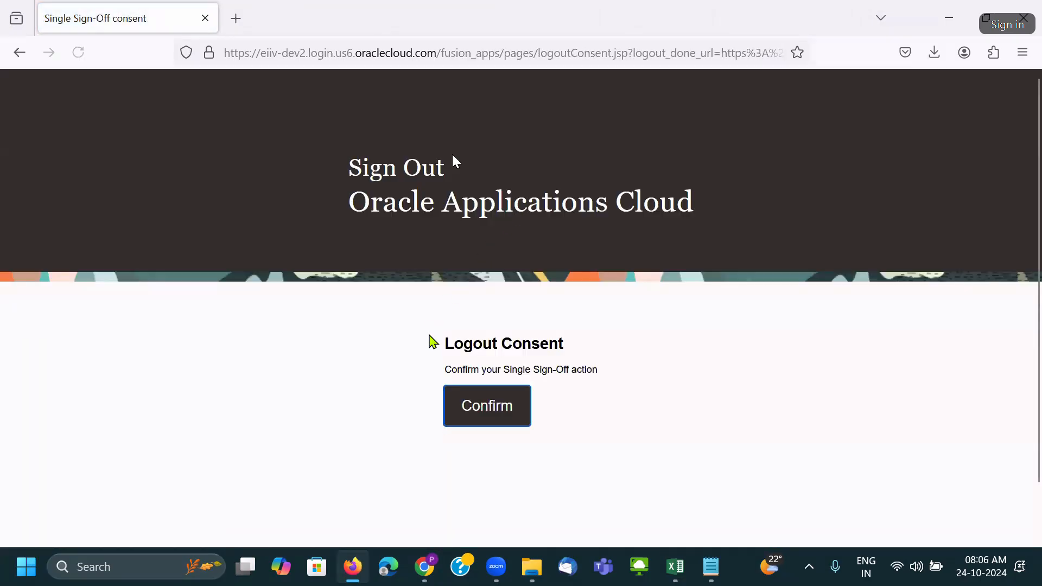
Confirm sign-out, sign back in with a saved login, and go to Setup and Maintenance.
{"action": "left_click", "coordinate": [504, 411]}
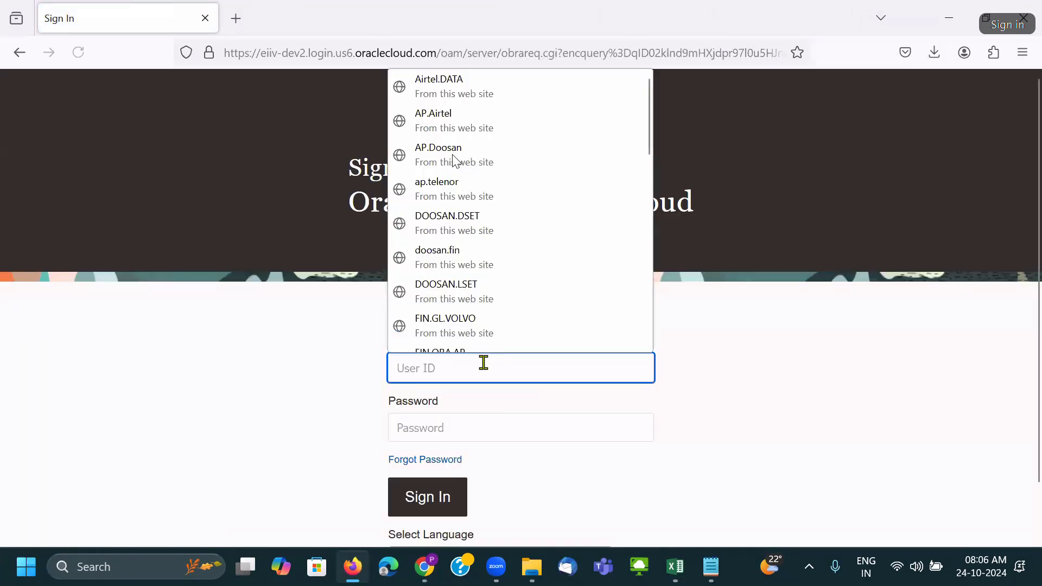
{"action": "type", "text": "t"}
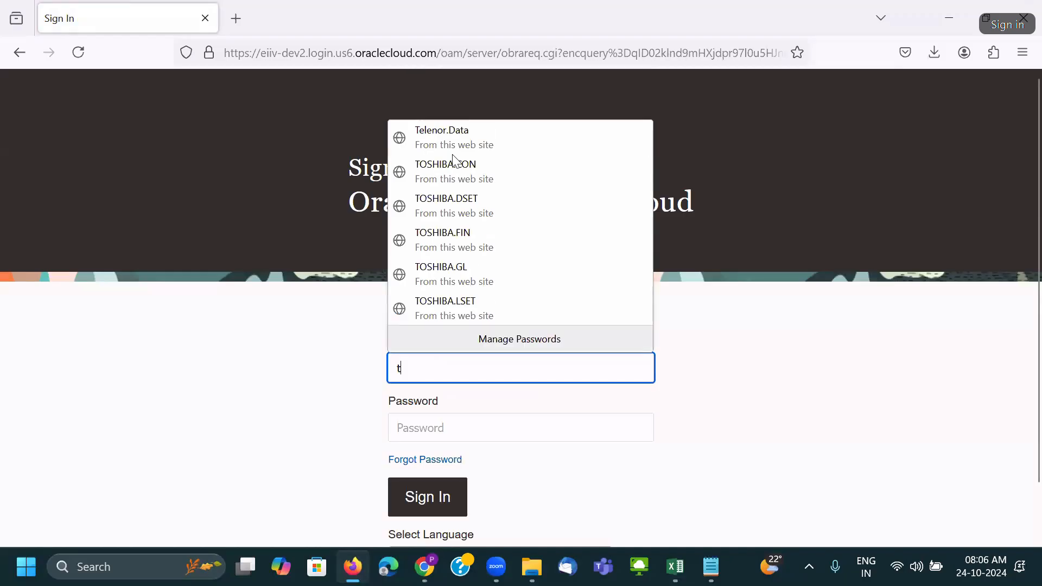
{"action": "left_click", "coordinate": [482, 244]}
{"action": "left_click", "coordinate": [459, 492]}
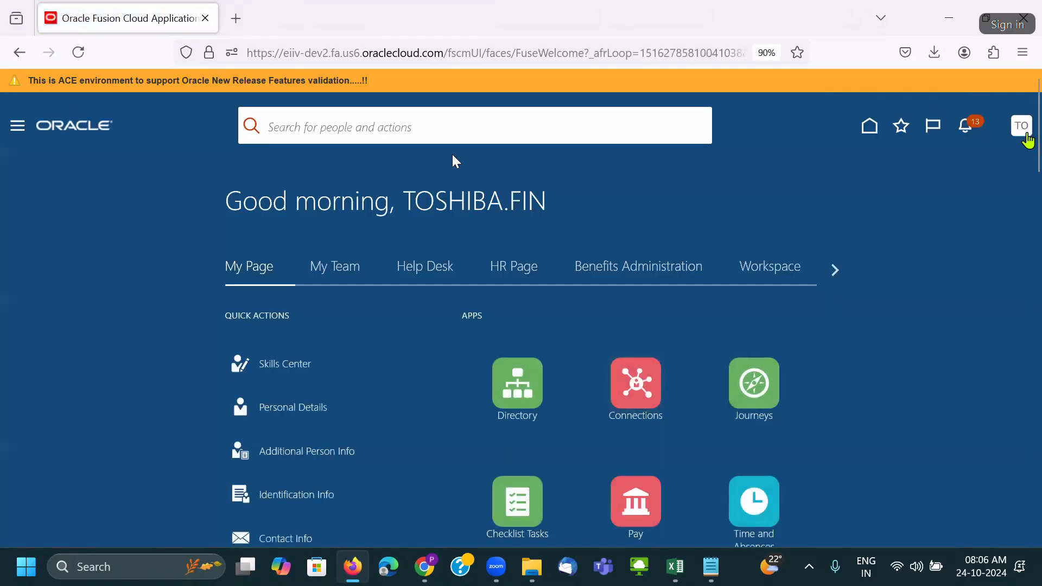
{"action": "left_click", "coordinate": [794, 351]}
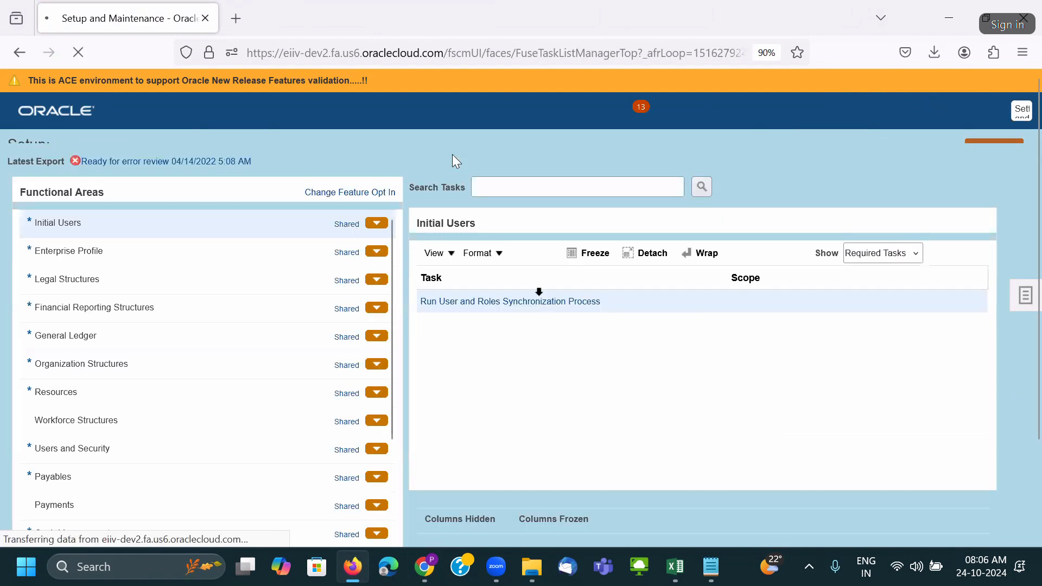
Review the Payables and Procurement common options without saving, then open the Financials feature opt-in.
{"action": "scroll", "coordinate": [189, 444], "scroll_direction": "down", "scroll_amount": 2}
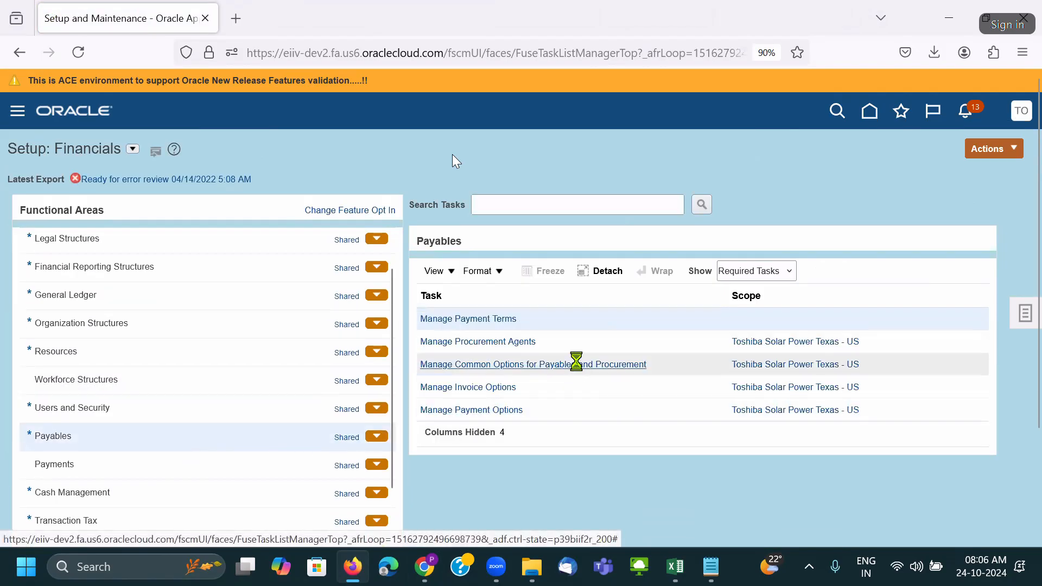
{"action": "left_click", "coordinate": [577, 363]}
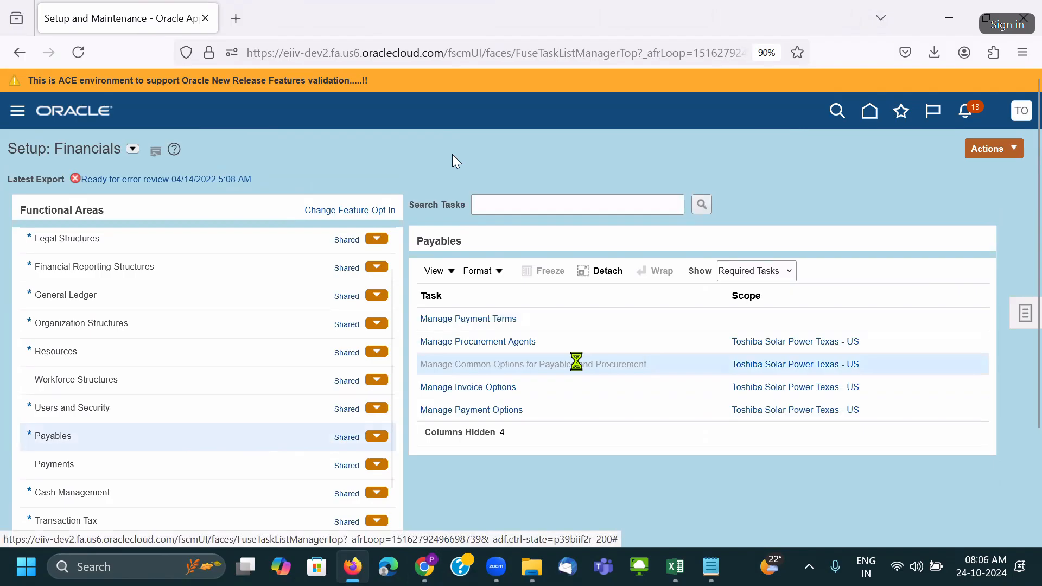
{"action": "scroll", "coordinate": [404, 317], "scroll_direction": "down", "scroll_amount": 5}
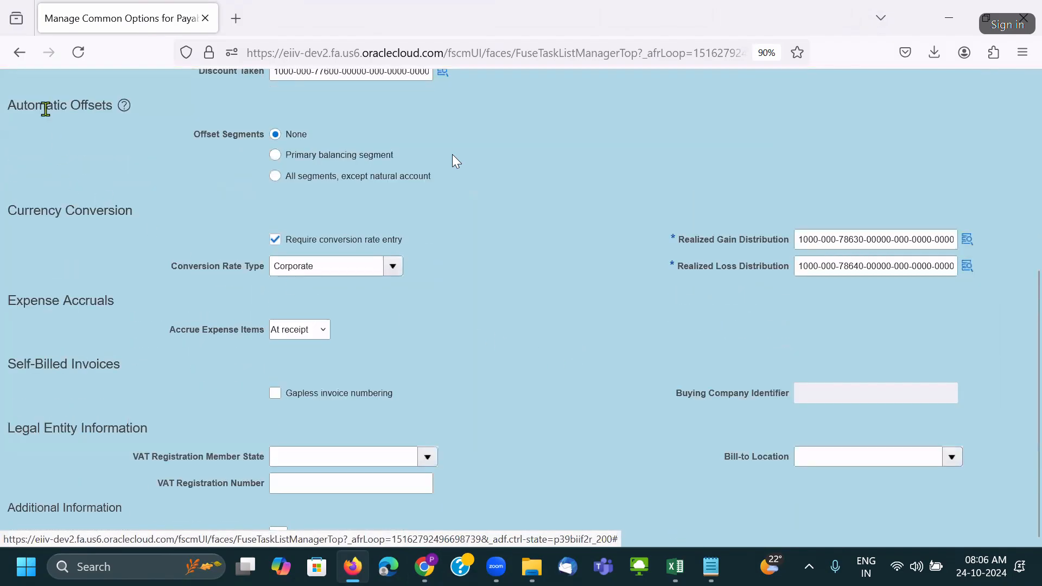
{"action": "scroll", "coordinate": [125, 305], "scroll_direction": "up", "scroll_amount": 5}
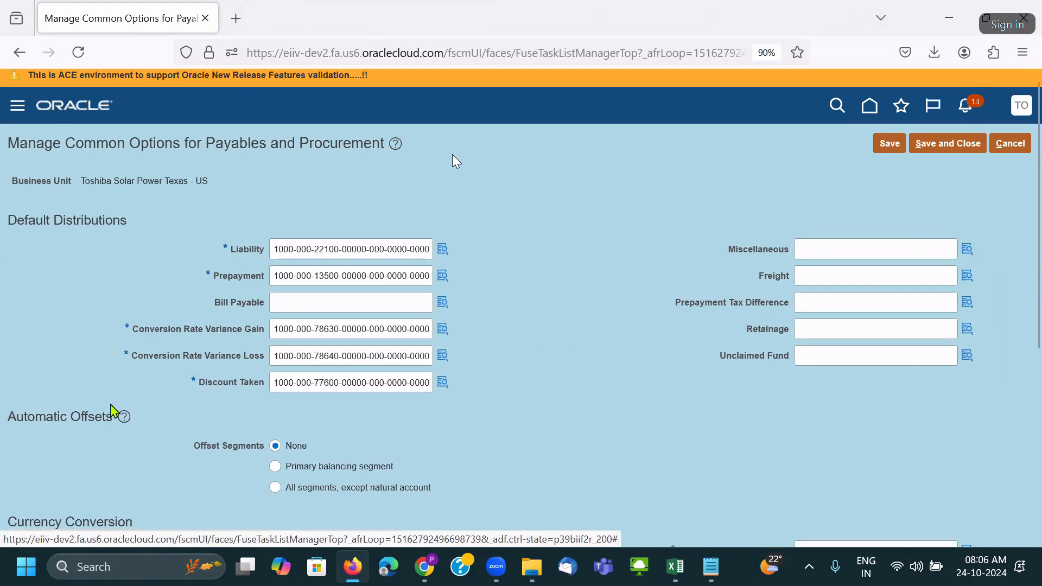
{"action": "scroll", "coordinate": [129, 289], "scroll_direction": "down", "scroll_amount": 5}
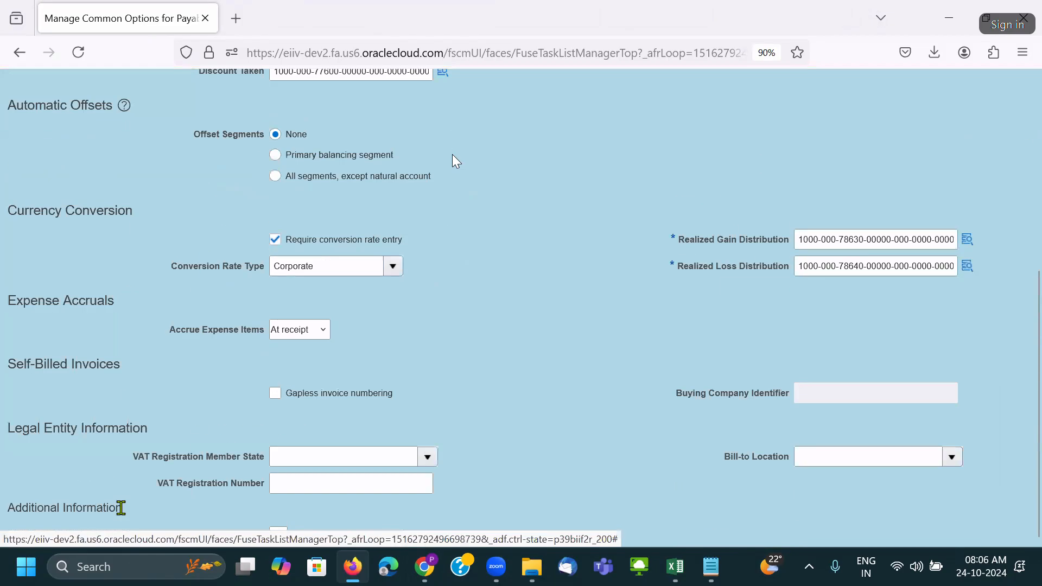
{"action": "left_click_drag", "start_coordinate": [24, 211], "coordinate": [133, 212]}
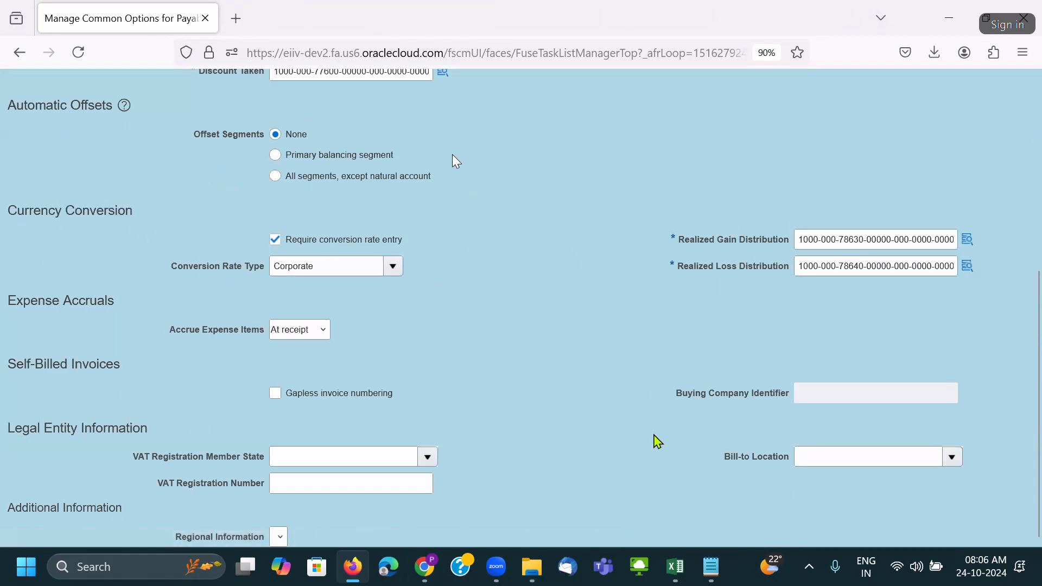
{"action": "scroll", "coordinate": [654, 440], "scroll_direction": "up", "scroll_amount": 5}
{"action": "left_click", "coordinate": [1011, 151]}
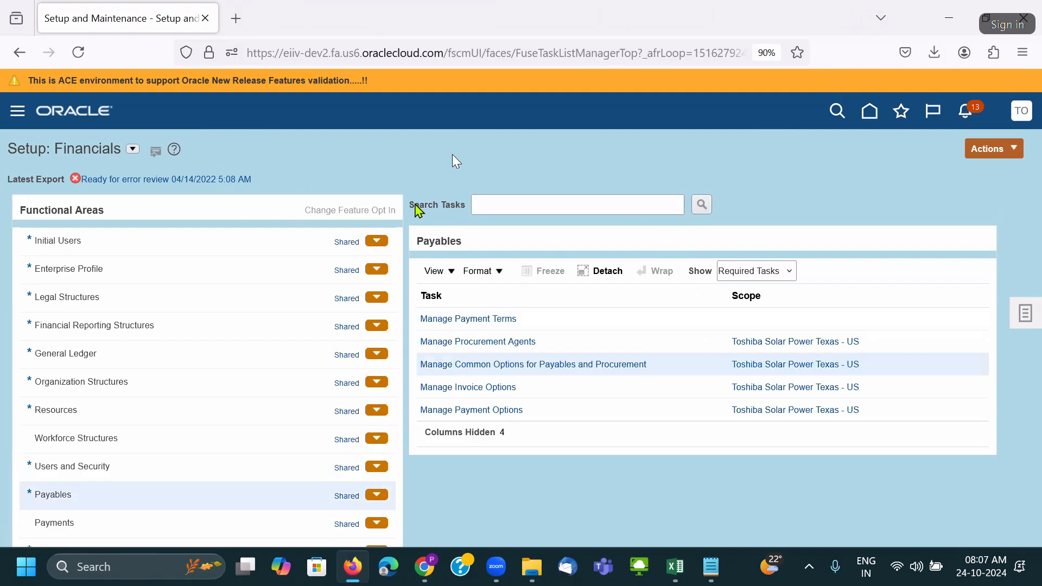
{"action": "left_click", "coordinate": [381, 210]}
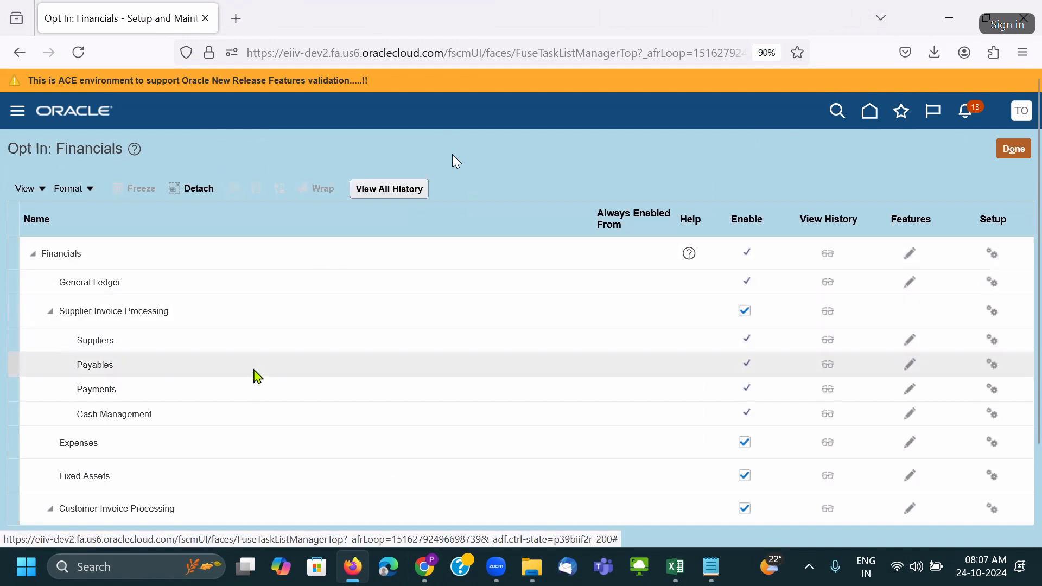
Enable the One Time Payments feature under Payables Features and save the opt-in choices.
{"action": "left_click", "coordinate": [910, 364]}
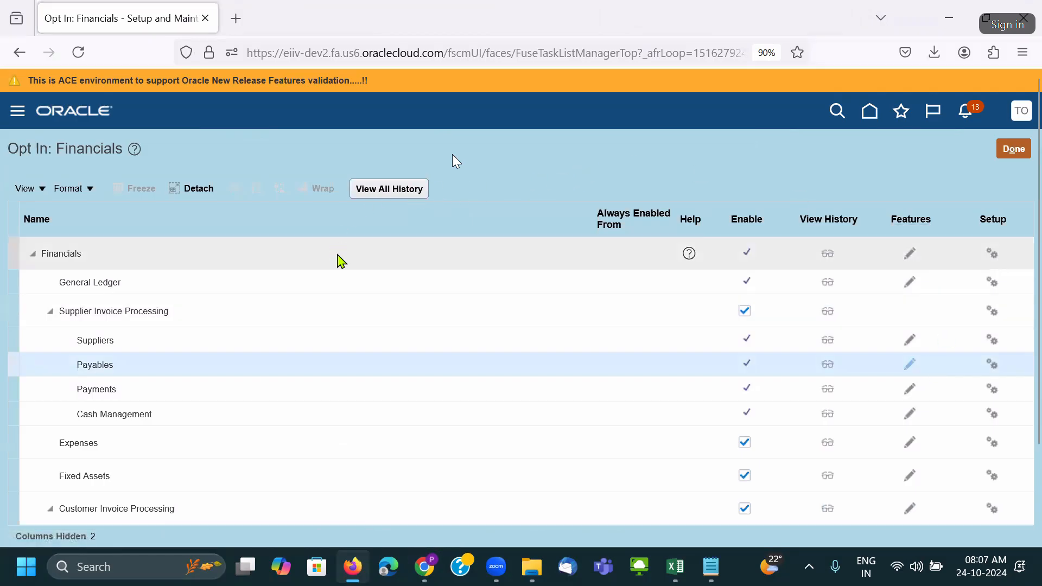
{"action": "left_click", "coordinate": [757, 242]}
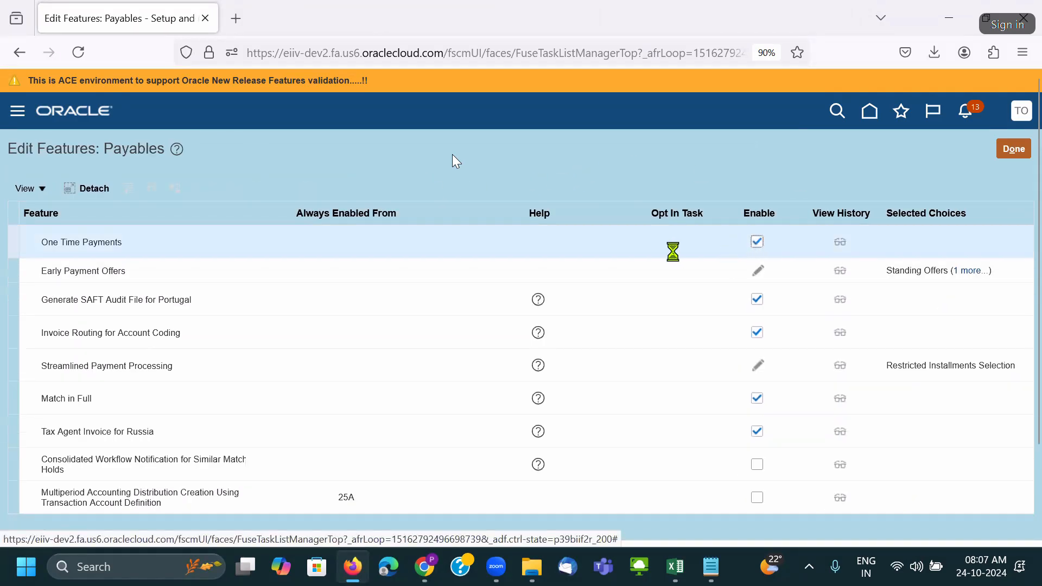
{"action": "left_click", "coordinate": [1015, 148]}
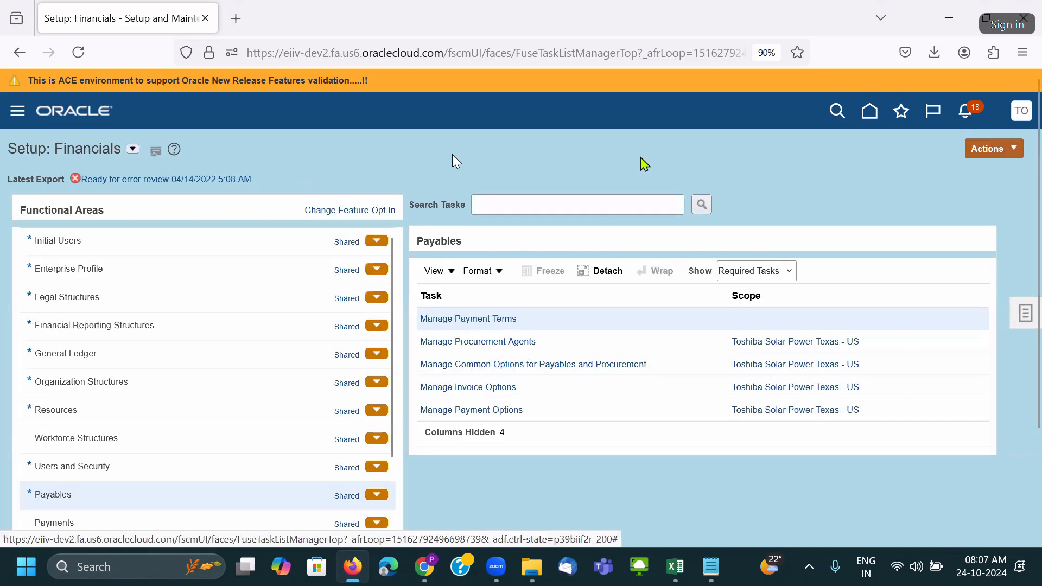
{"action": "left_click", "coordinate": [573, 364]}
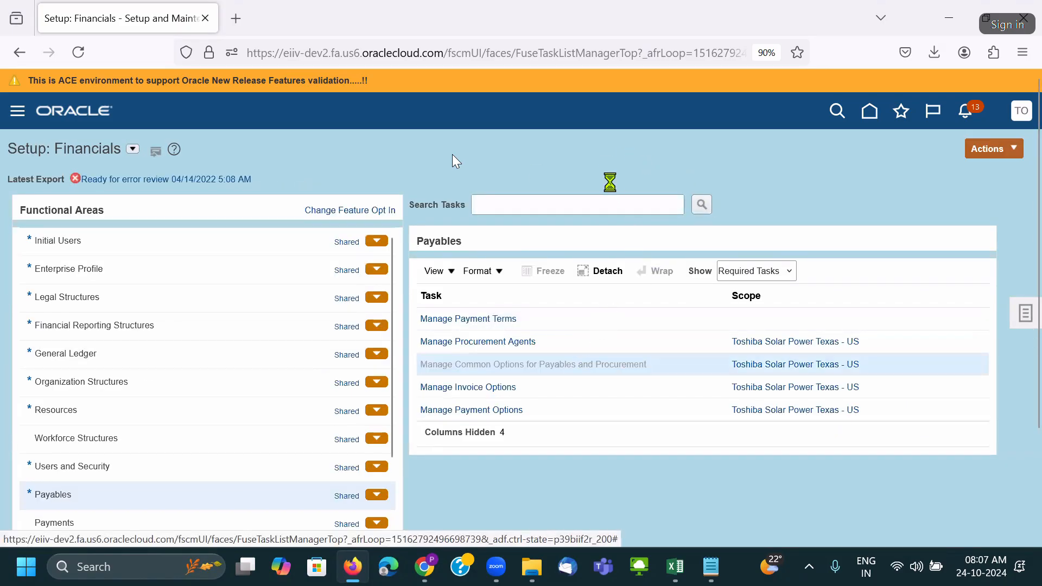
Close the common options form without saving and sign out of the application.
{"action": "scroll", "coordinate": [610, 186], "scroll_direction": "down", "scroll_amount": 5}
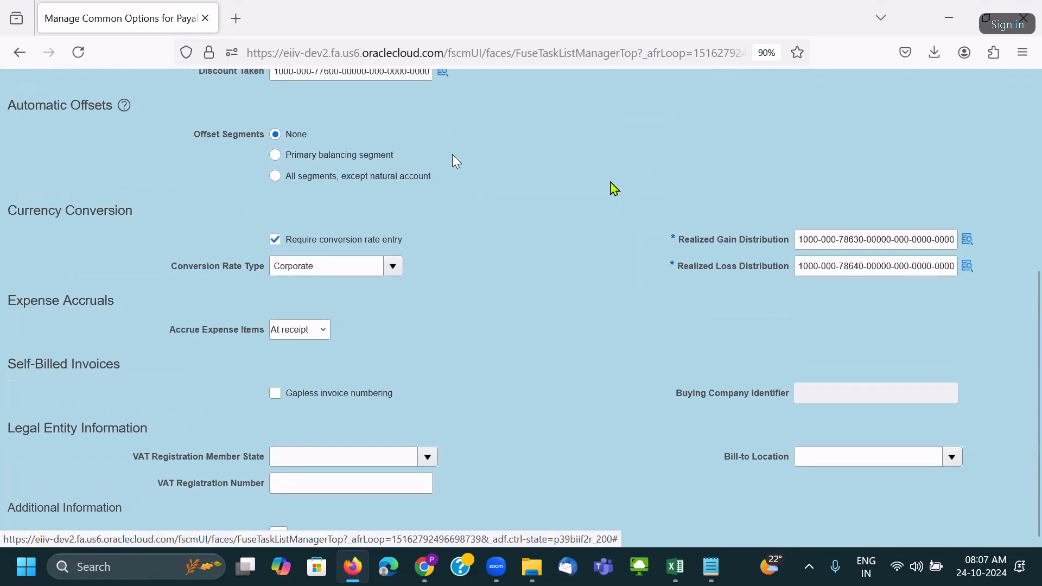
{"action": "scroll", "coordinate": [216, 365], "scroll_direction": "up", "scroll_amount": 5}
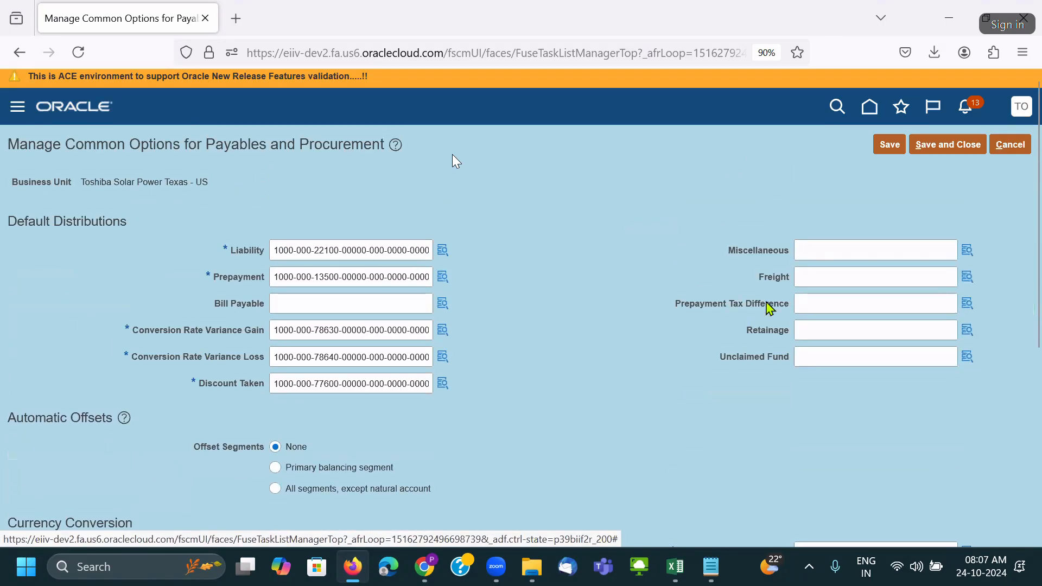
{"action": "left_click", "coordinate": [1010, 152]}
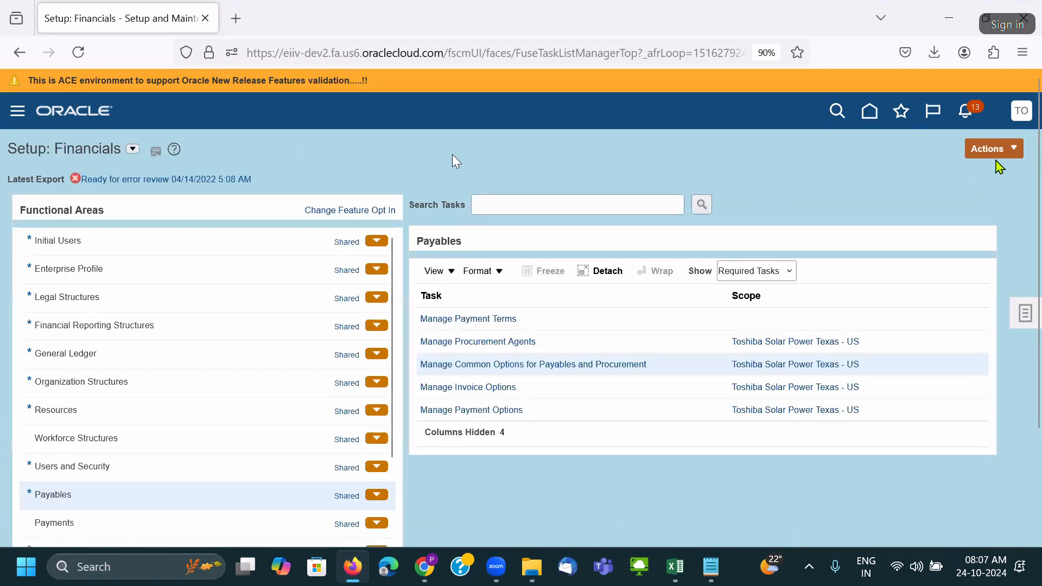
{"action": "left_click", "coordinate": [1013, 117]}
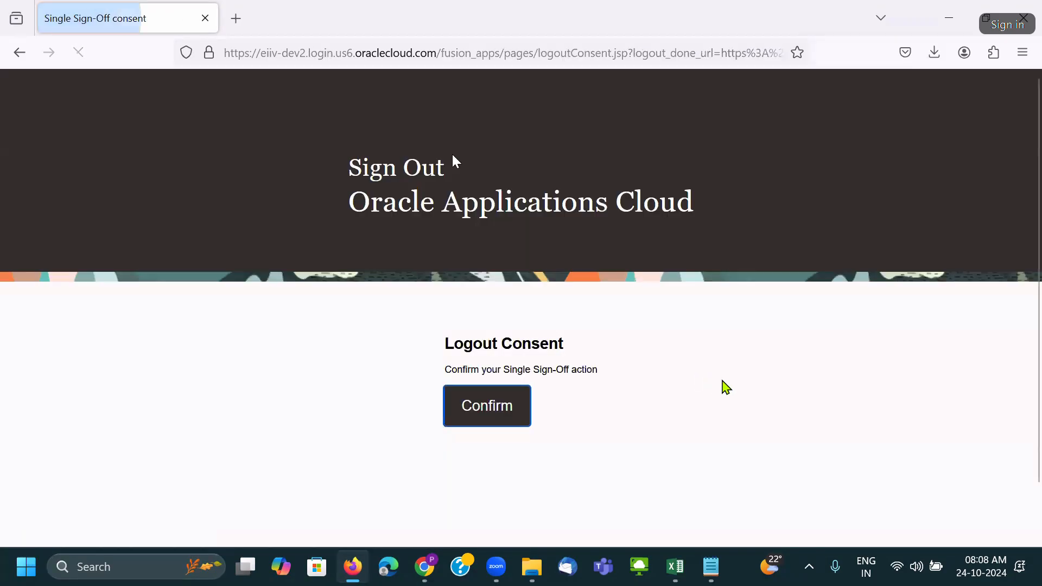
{"action": "left_click", "coordinate": [516, 406]}
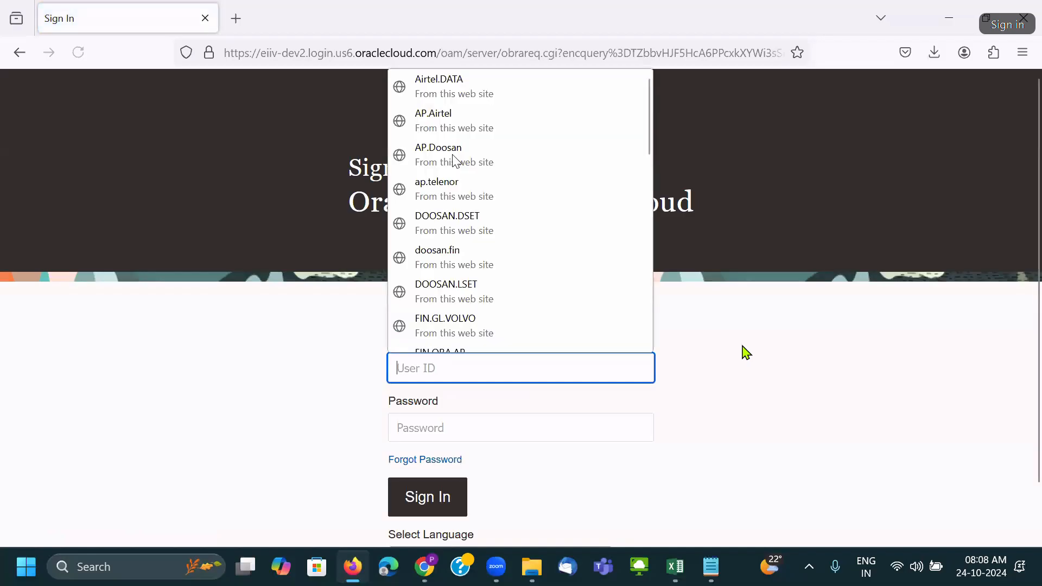
Sign back in under a different saved user account.
{"action": "type", "text": "to"}
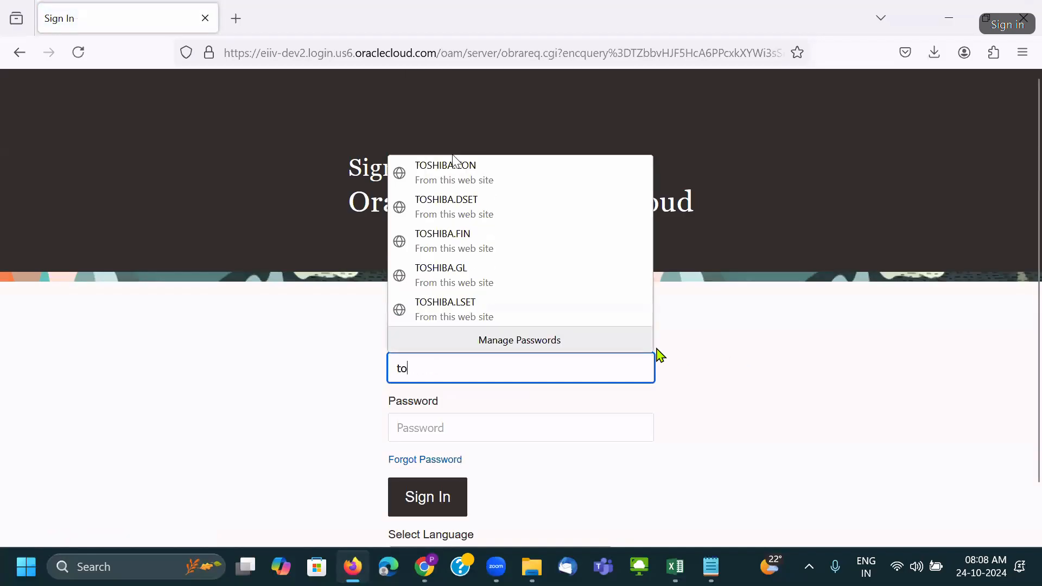
{"action": "left_click", "coordinate": [484, 210]}
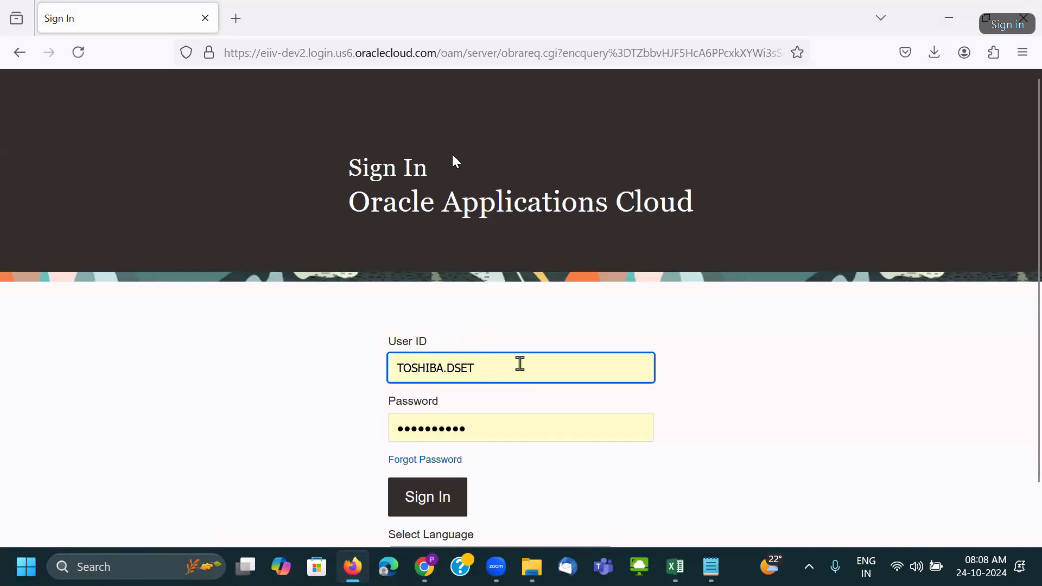
{"action": "left_click", "coordinate": [519, 364]}
{"action": "key", "text": "ctrl+a"}
{"action": "type", "text": "to"}
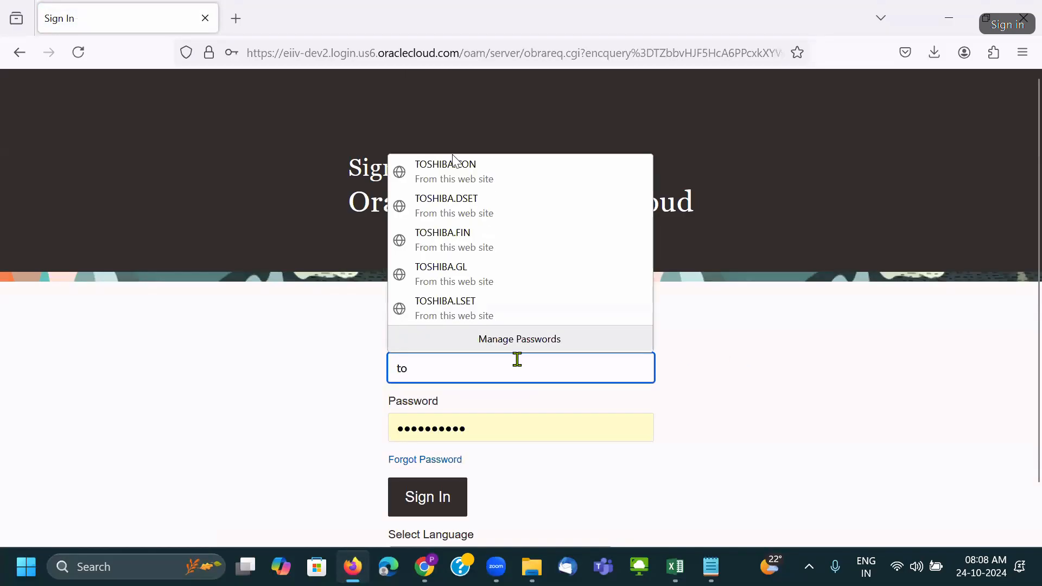
{"action": "left_click", "coordinate": [504, 243]}
{"action": "left_click", "coordinate": [466, 498]}
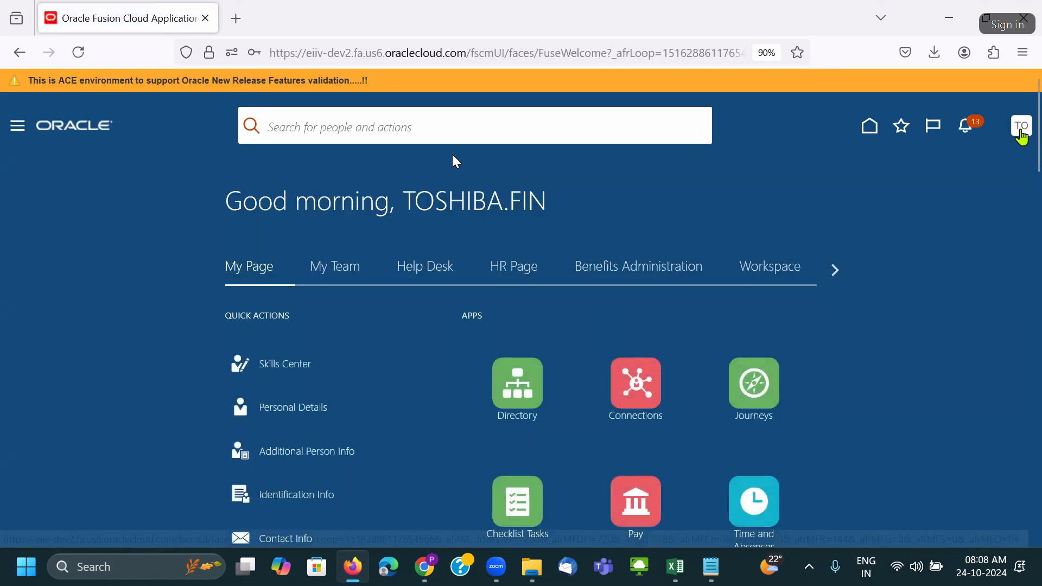
Confirm Payables common options now include a One Time Payments section, cancel, and return home.
{"action": "left_click", "coordinate": [796, 348]}
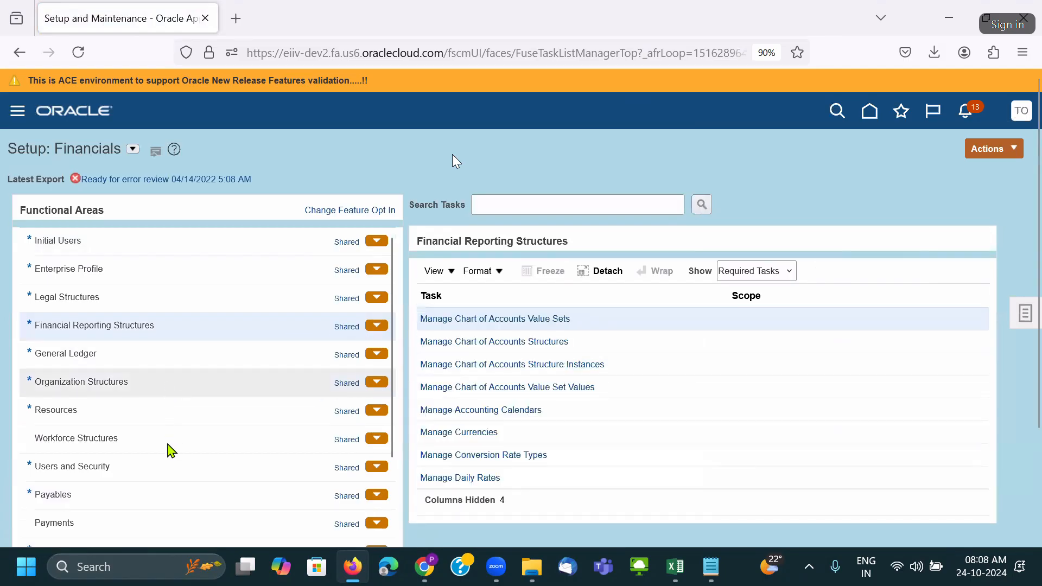
{"action": "left_click", "coordinate": [255, 491]}
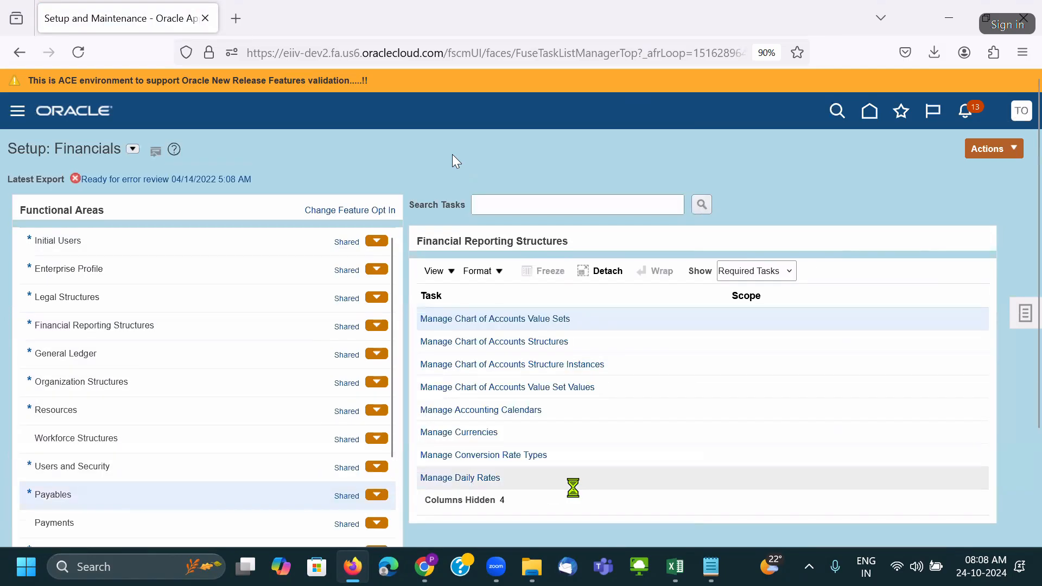
{"action": "left_click", "coordinate": [635, 365]}
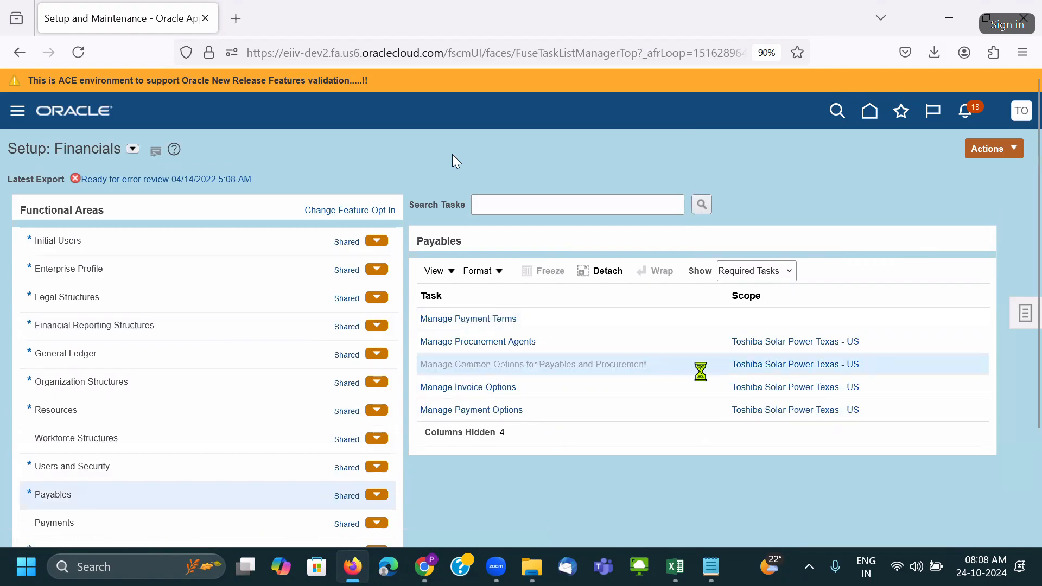
{"action": "scroll", "coordinate": [703, 375], "scroll_direction": "down", "scroll_amount": 5}
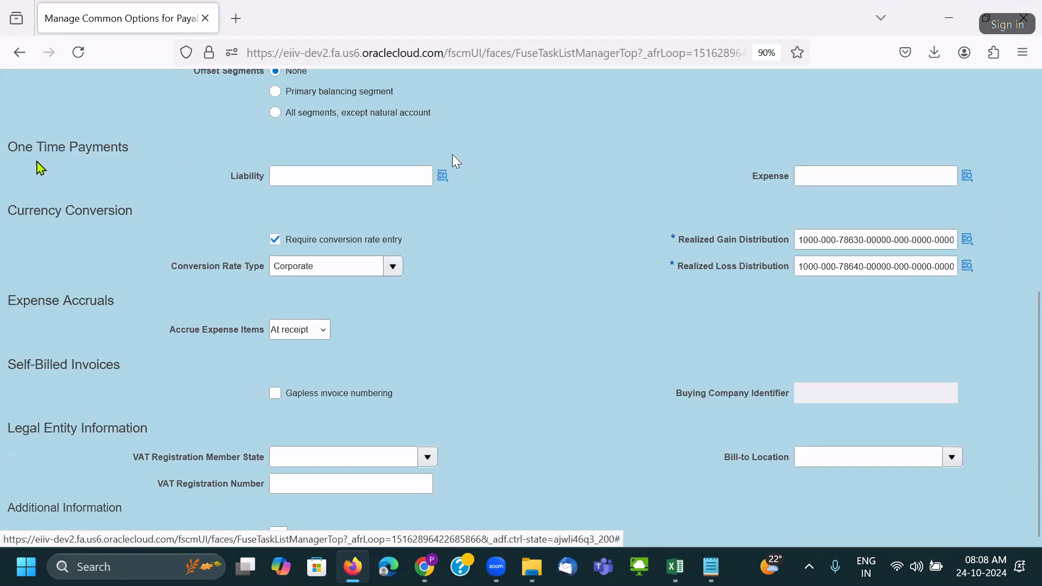
{"action": "left_click_drag", "start_coordinate": [212, 152], "coordinate": [19, 148]}
{"action": "left_click", "coordinate": [583, 279]}
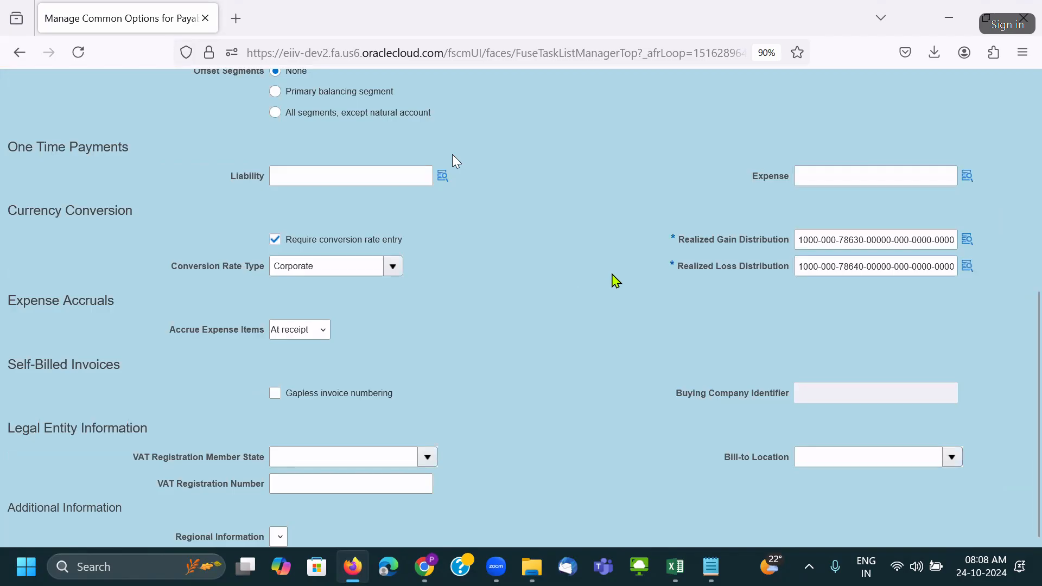
{"action": "scroll", "coordinate": [840, 318], "scroll_direction": "up", "scroll_amount": 10}
{"action": "left_click", "coordinate": [1012, 152]}
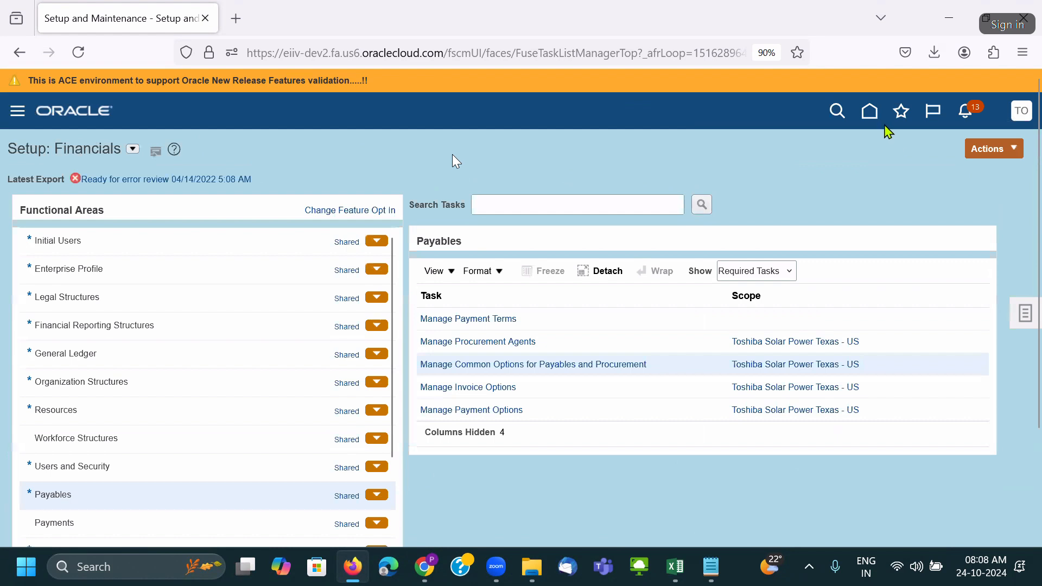
{"action": "left_click", "coordinate": [869, 119]}
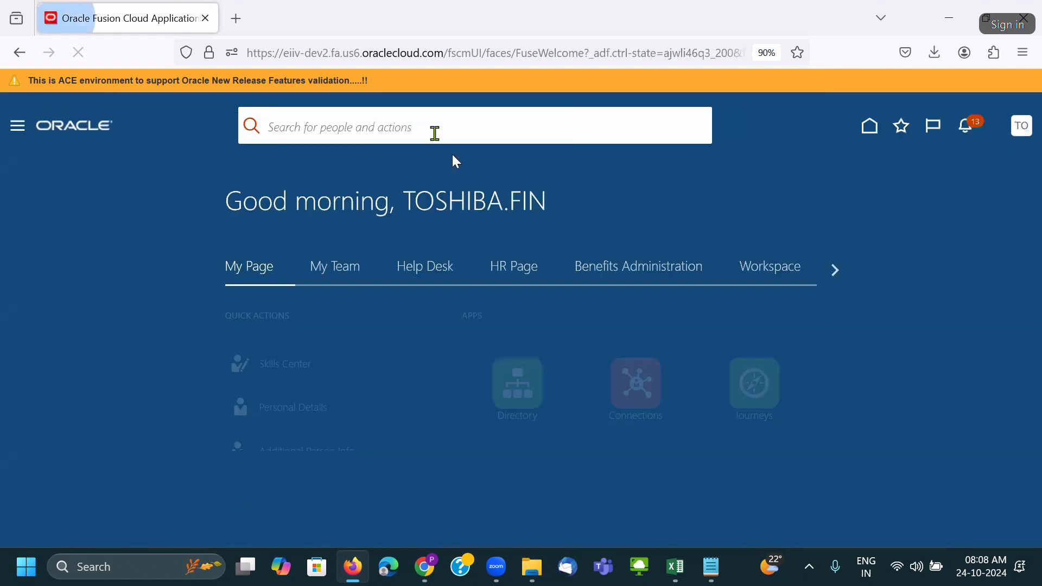
Go to the Procurement home tab's Suppliers overview and open the Cynet Systems Inc supplier record.
{"action": "left_click", "coordinate": [834, 271]}
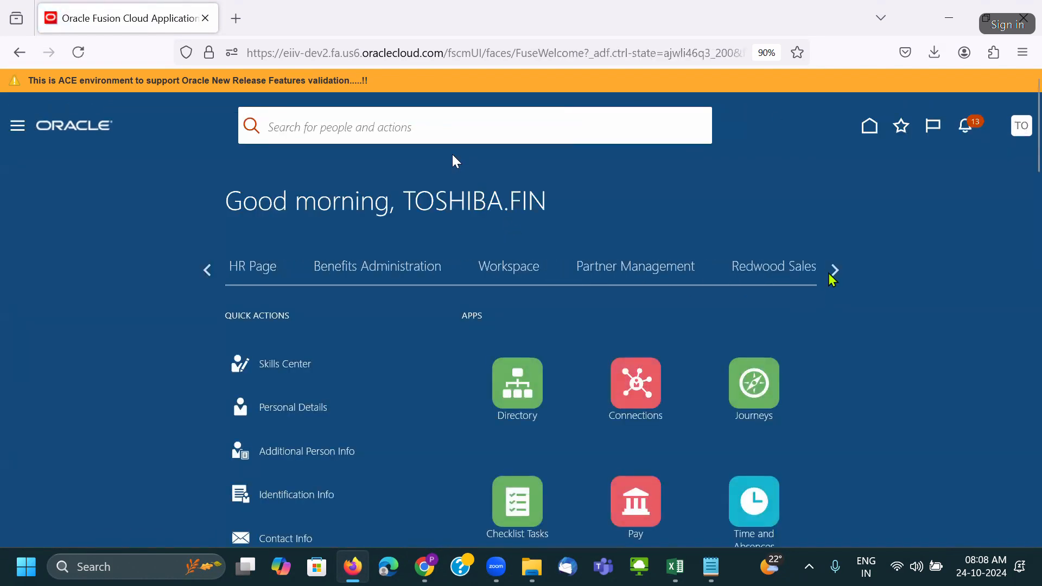
{"action": "left_click", "coordinate": [830, 272]}
{"action": "left_click", "coordinate": [831, 272]}
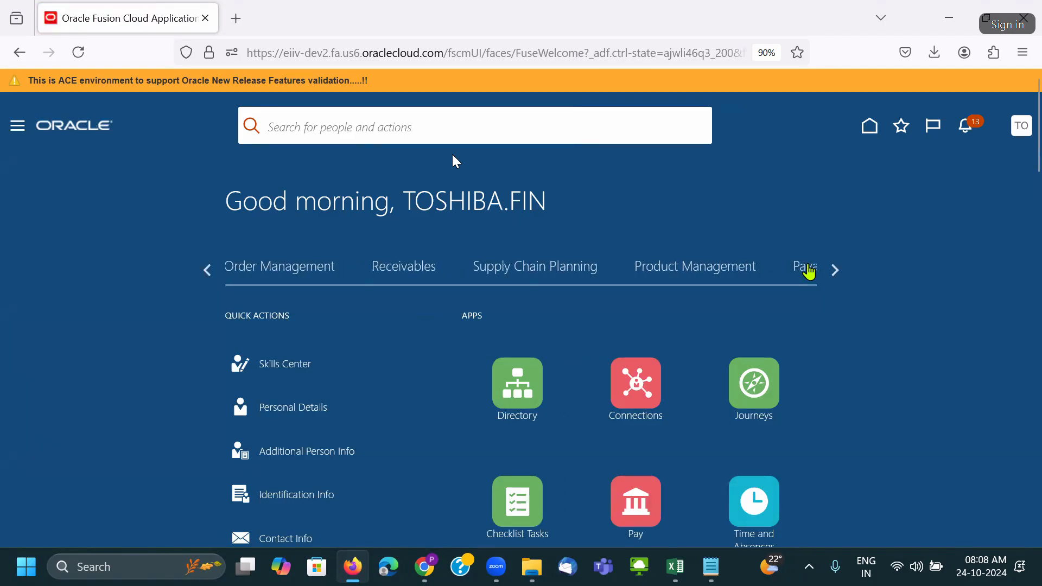
{"action": "left_click", "coordinate": [809, 271]}
{"action": "left_click", "coordinate": [834, 271]}
{"action": "left_click", "coordinate": [836, 272]}
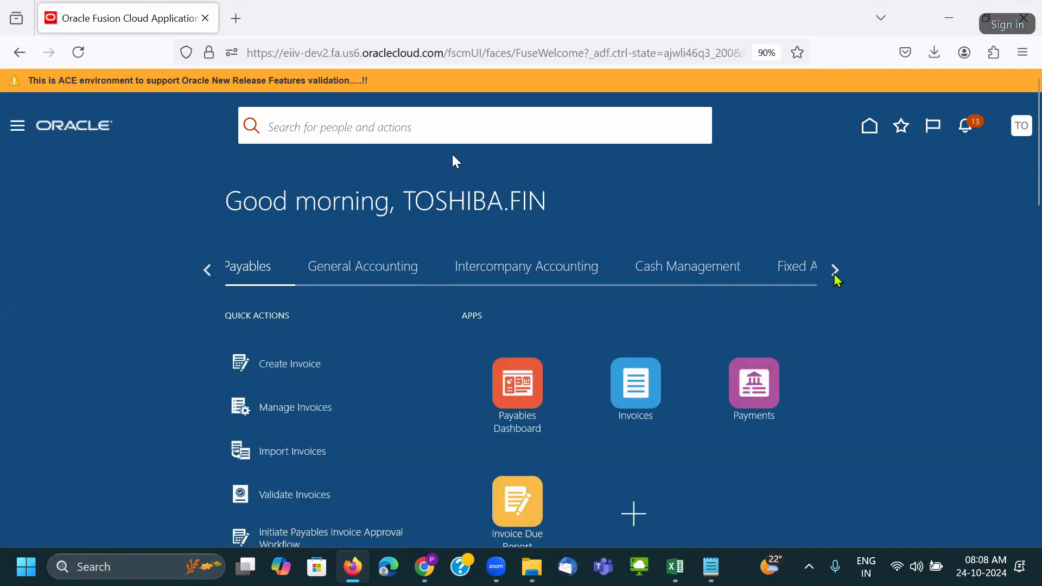
{"action": "left_click", "coordinate": [835, 274]}
{"action": "left_click", "coordinate": [614, 274]}
{"action": "scroll", "coordinate": [833, 312], "scroll_direction": "down", "scroll_amount": 2}
{"action": "left_click", "coordinate": [836, 190]}
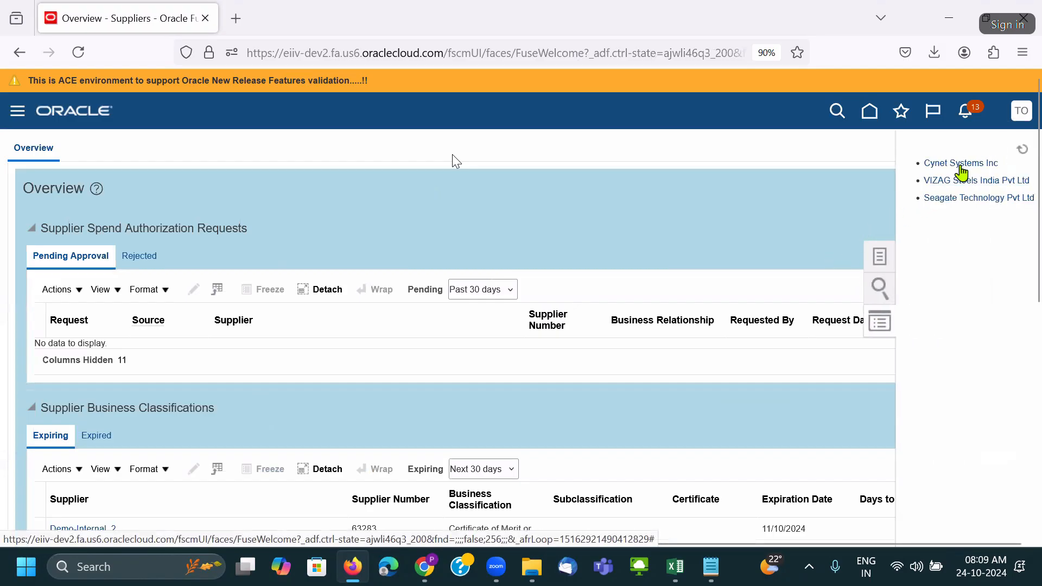
{"action": "left_click", "coordinate": [961, 164]}
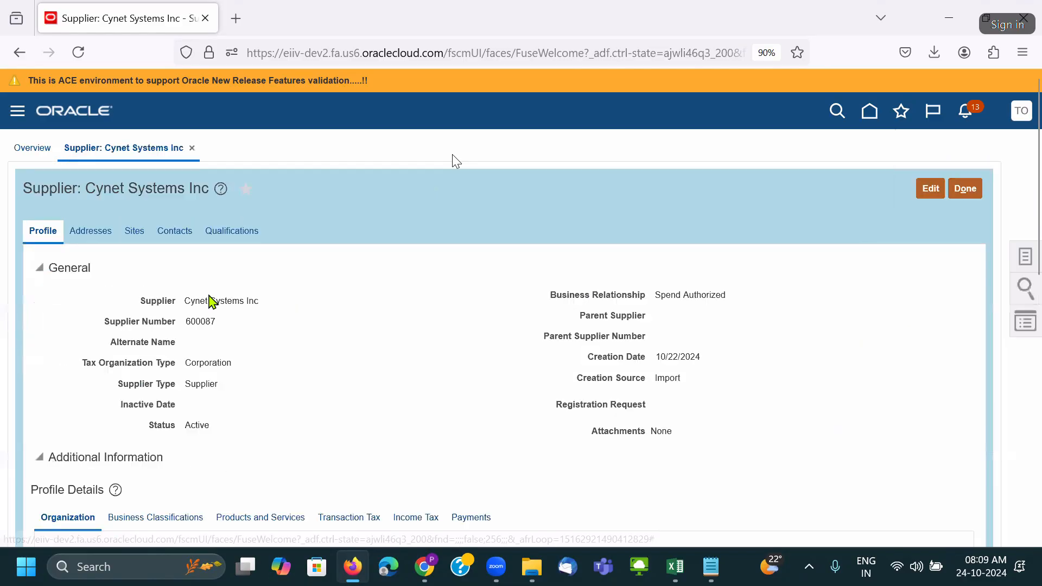
Check the full bank account number under Cynet_NY_SITE Payments > Bank Accounts, then open Setup and Maintenance.
{"action": "scroll", "coordinate": [212, 249], "scroll_direction": "down", "scroll_amount": 2}
{"action": "left_click", "coordinate": [201, 252]}
{"action": "left_click", "coordinate": [265, 383]}
{"action": "scroll", "coordinate": [340, 352], "scroll_direction": "down", "scroll_amount": 2}
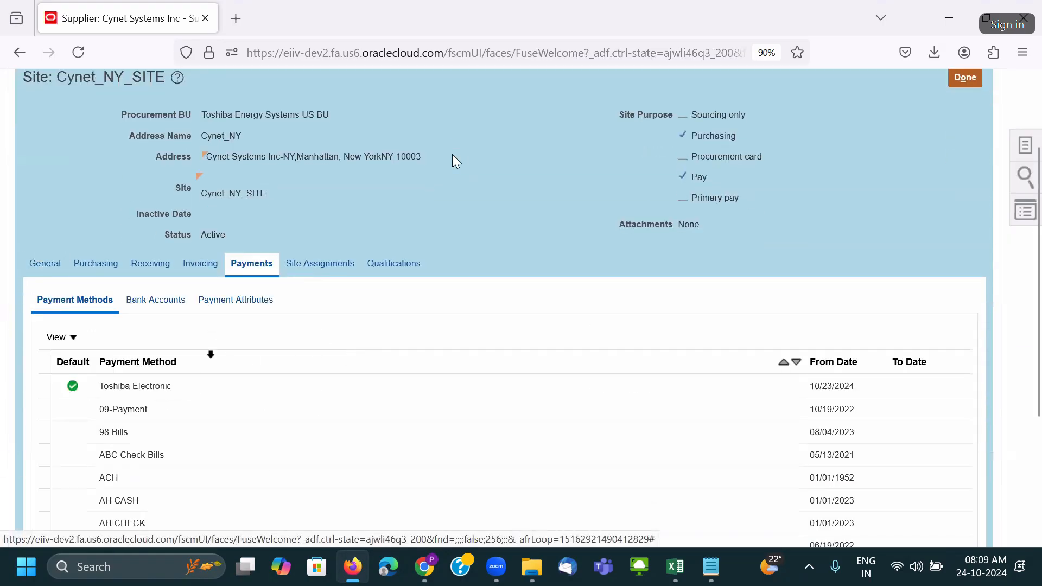
{"action": "left_click", "coordinate": [163, 304]}
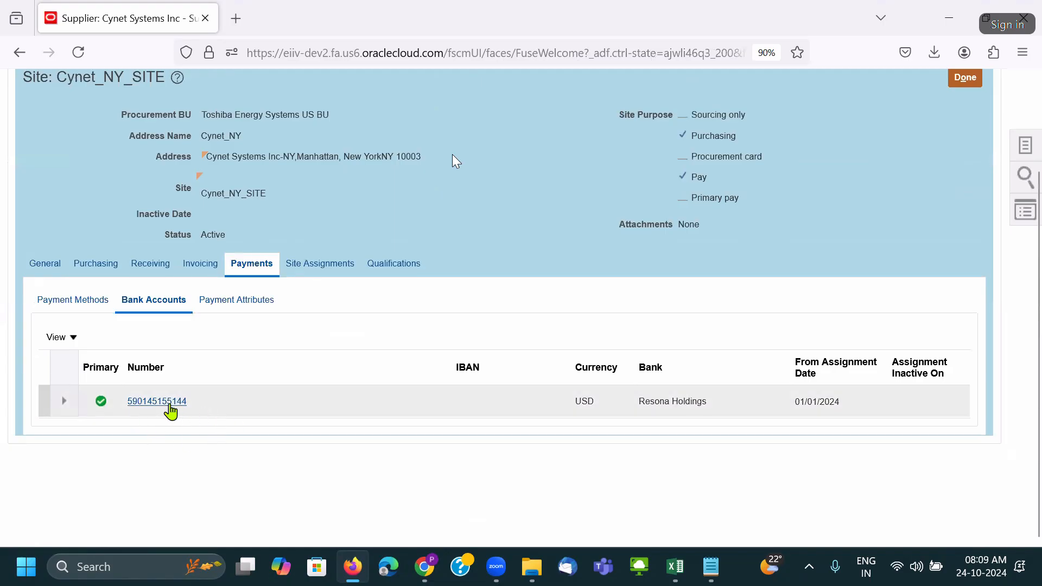
{"action": "left_click", "coordinate": [206, 410]}
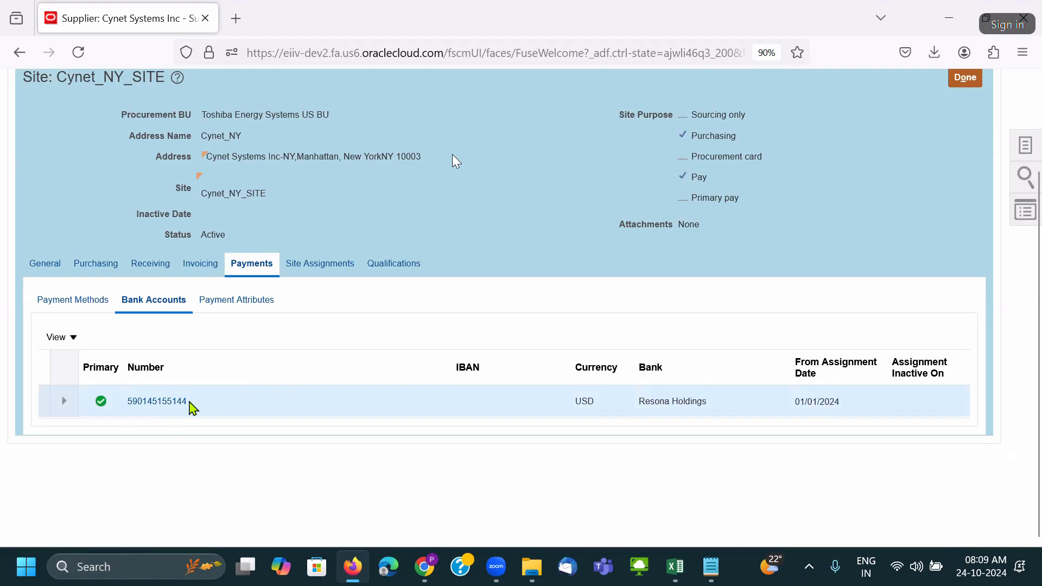
{"action": "left_click", "coordinate": [962, 80]}
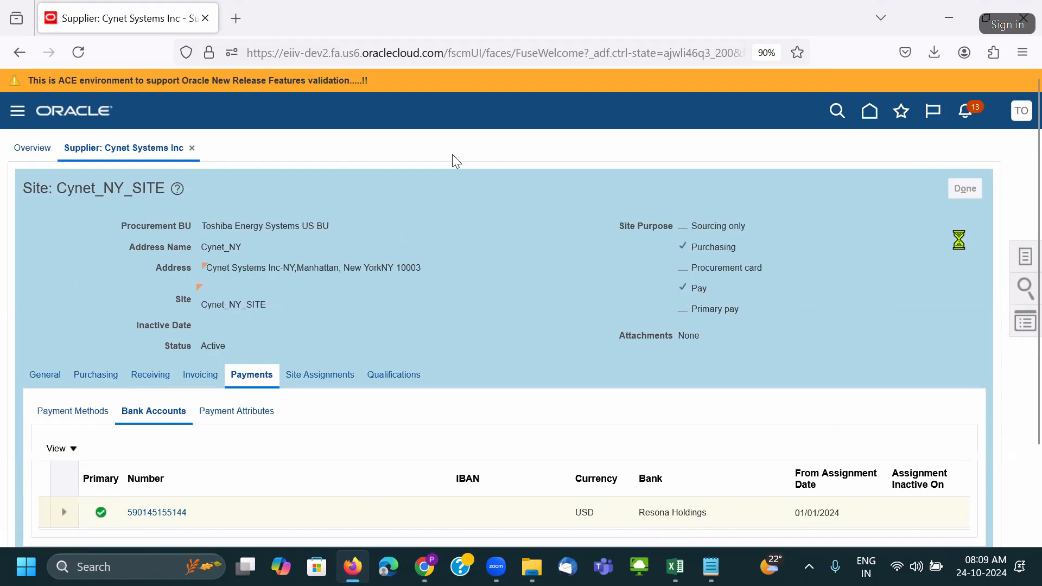
{"action": "left_click", "coordinate": [765, 339]}
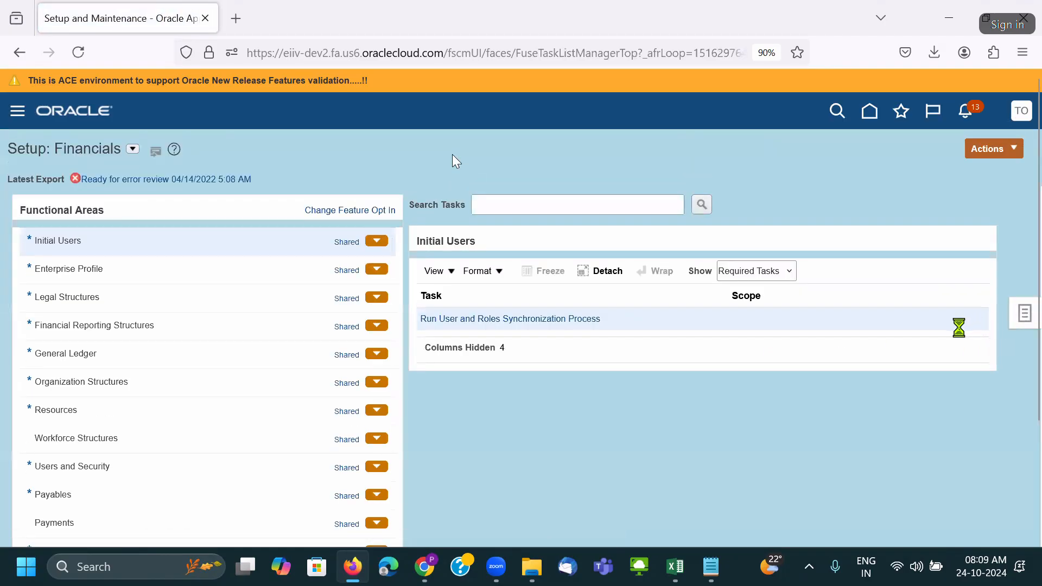
Search setup tasks for 'Manage Sys%Sec' and open Manage System Security Options.
{"action": "left_click", "coordinate": [960, 328]}
{"action": "left_click", "coordinate": [912, 345]}
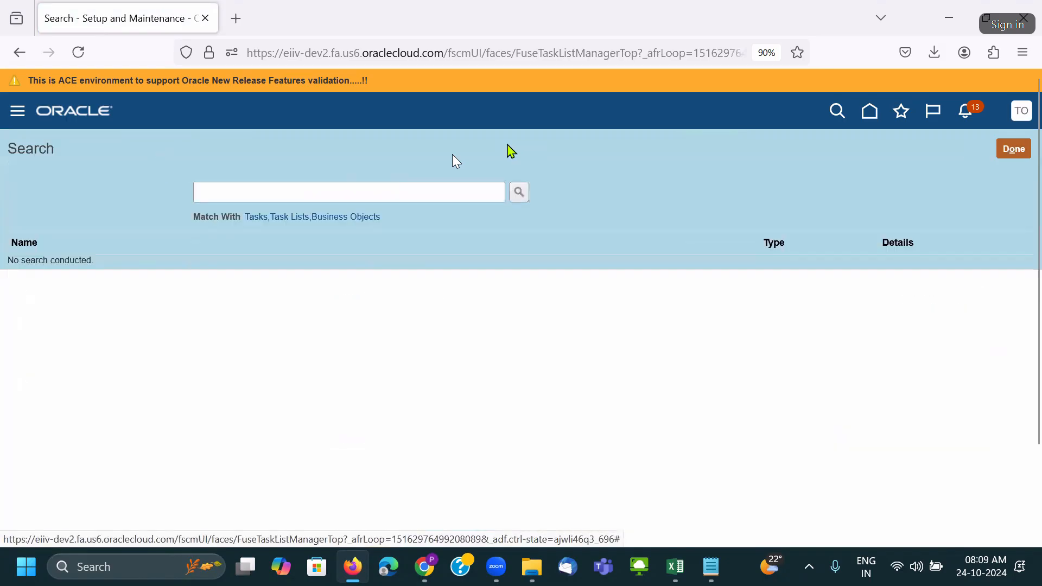
{"action": "left_click", "coordinate": [460, 188]}
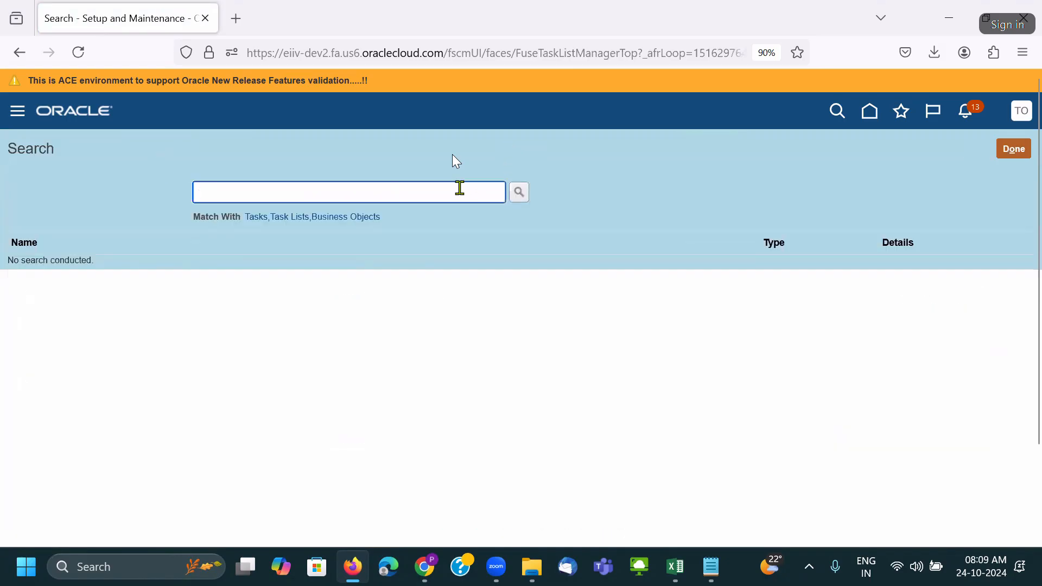
{"action": "type", "text": "Manage Sys"}
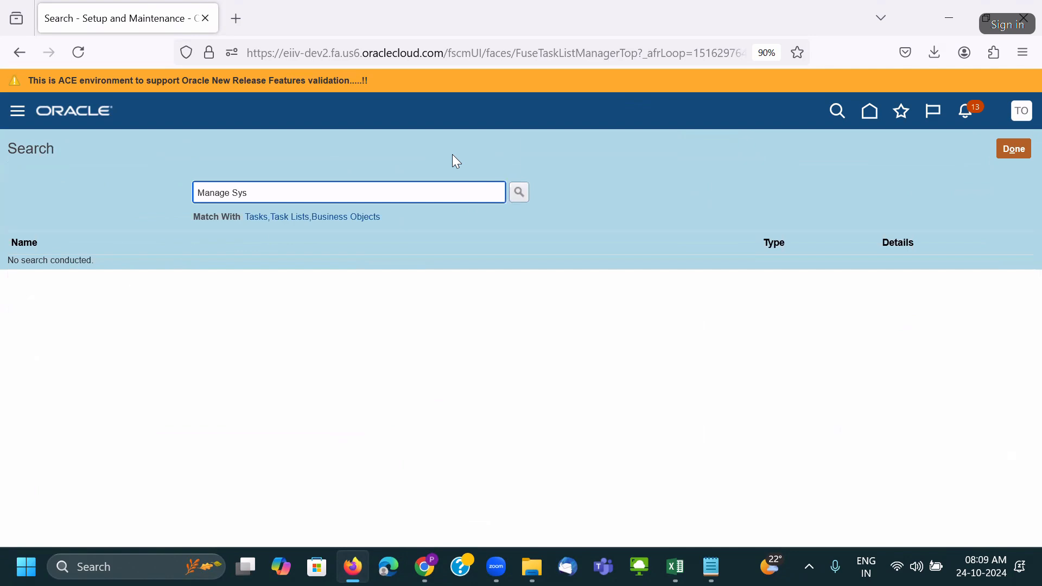
{"action": "type", "text": "%Sec"}
{"action": "key", "text": "Return"}
{"action": "left_click", "coordinate": [87, 266]}
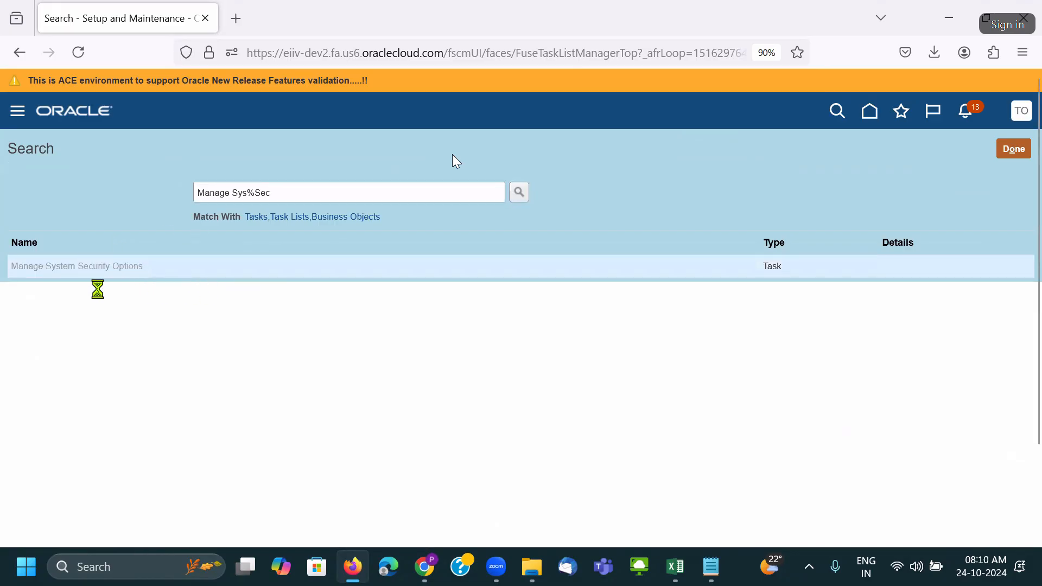
{"action": "scroll", "coordinate": [741, 361], "scroll_direction": "down", "scroll_amount": 4}
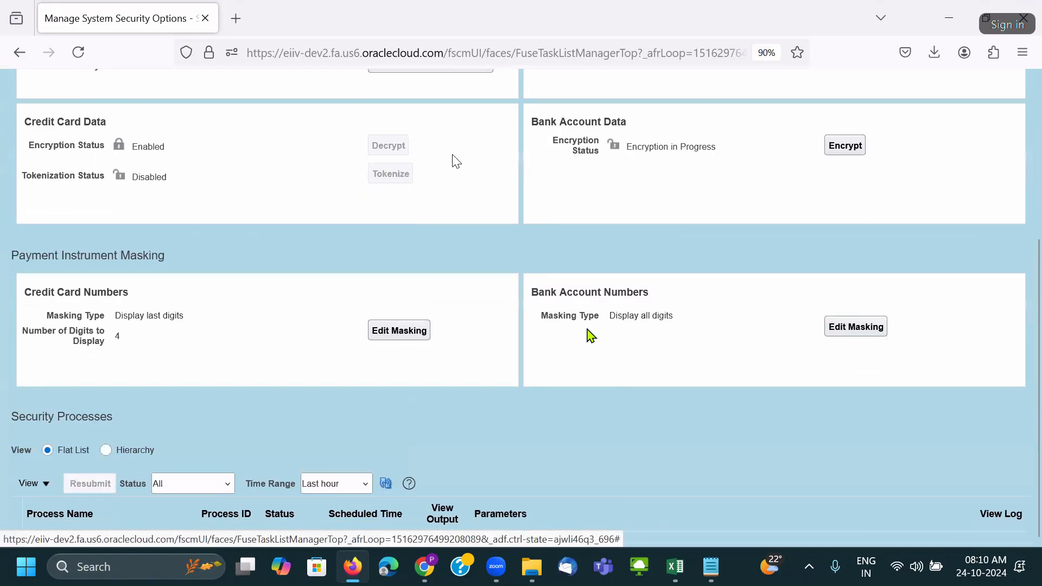
Change Bank Account Numbers masking from Display all digits to Display last 4 digits.
{"action": "left_click_drag", "start_coordinate": [532, 299], "coordinate": [687, 305]}
{"action": "left_click", "coordinate": [687, 305]}
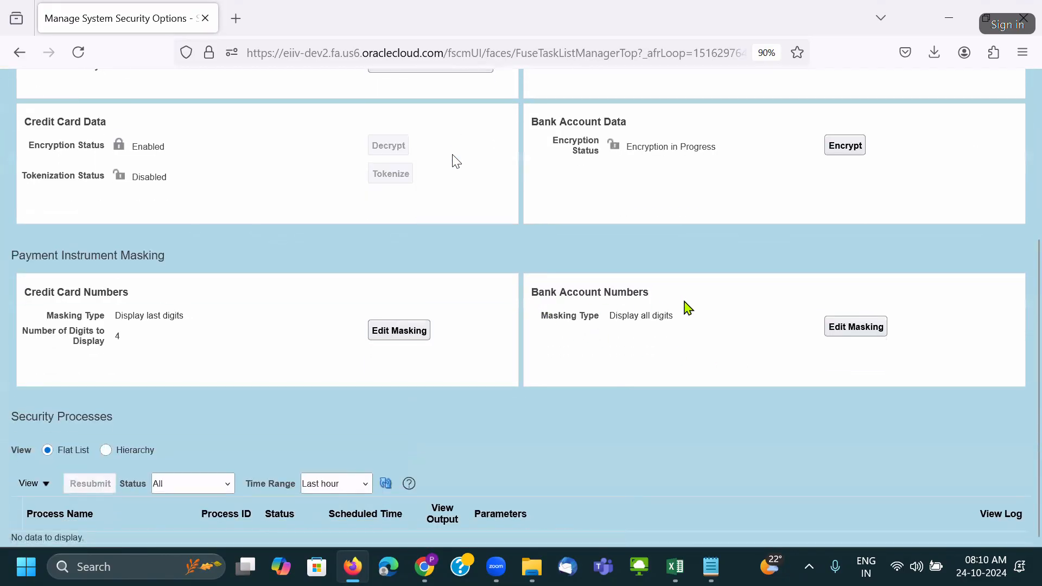
{"action": "left_click_drag", "start_coordinate": [632, 318], "coordinate": [691, 330]}
{"action": "left_click", "coordinate": [701, 331]}
{"action": "left_click", "coordinate": [854, 327]}
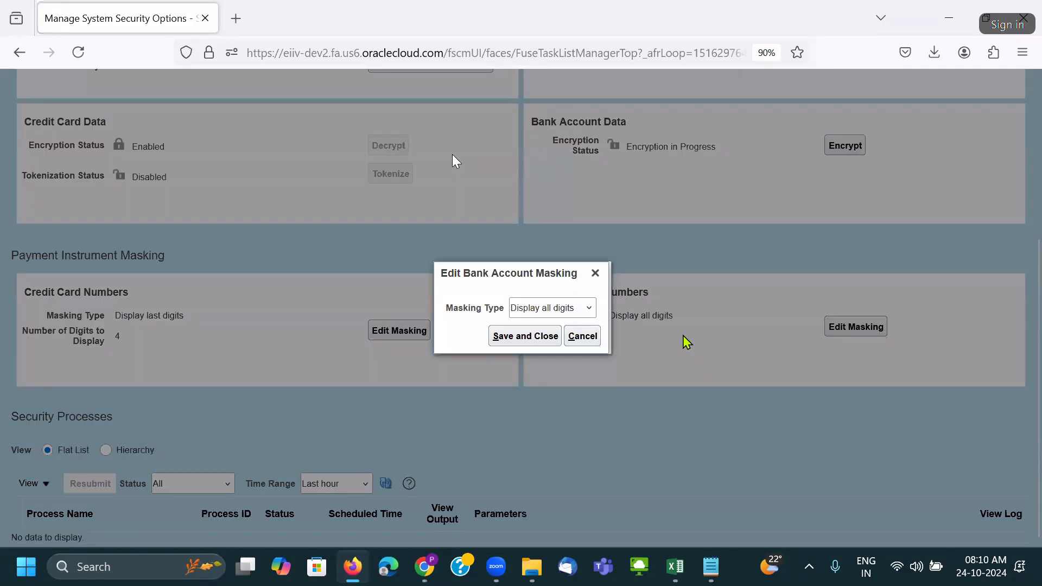
{"action": "left_click", "coordinate": [569, 308]}
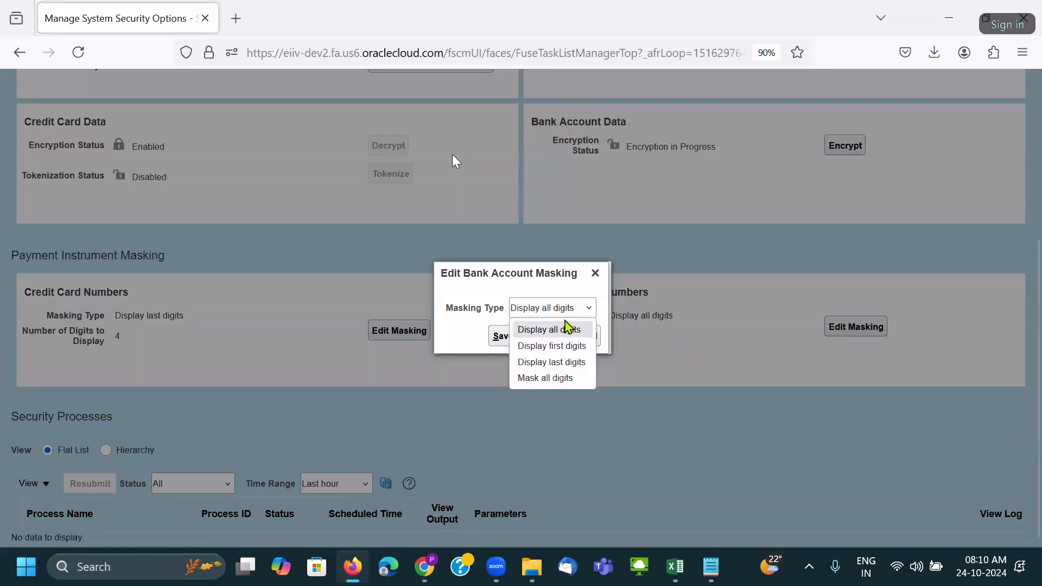
{"action": "left_click", "coordinate": [570, 363]}
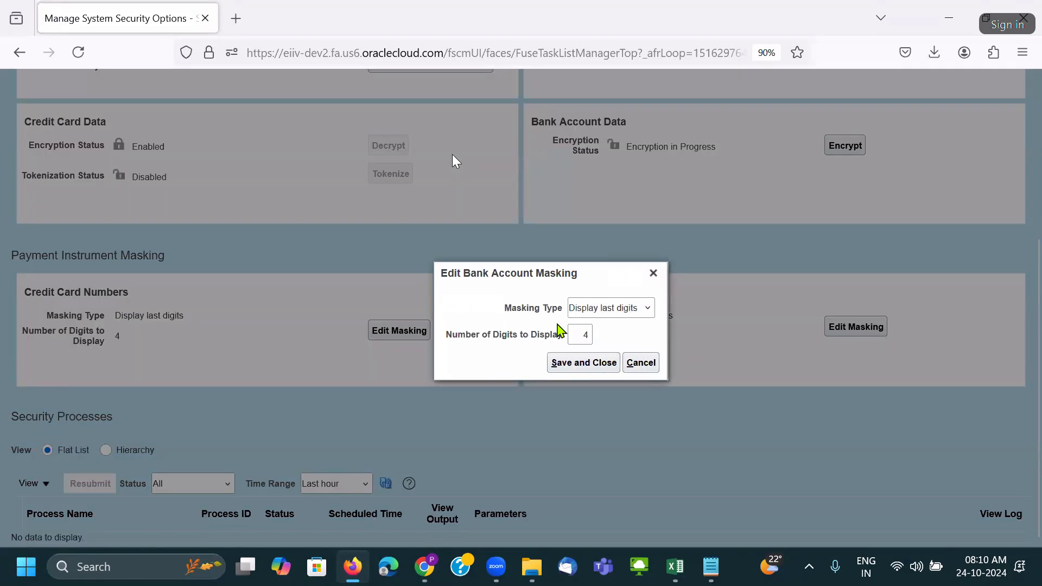
{"action": "double_click", "coordinate": [552, 320]}
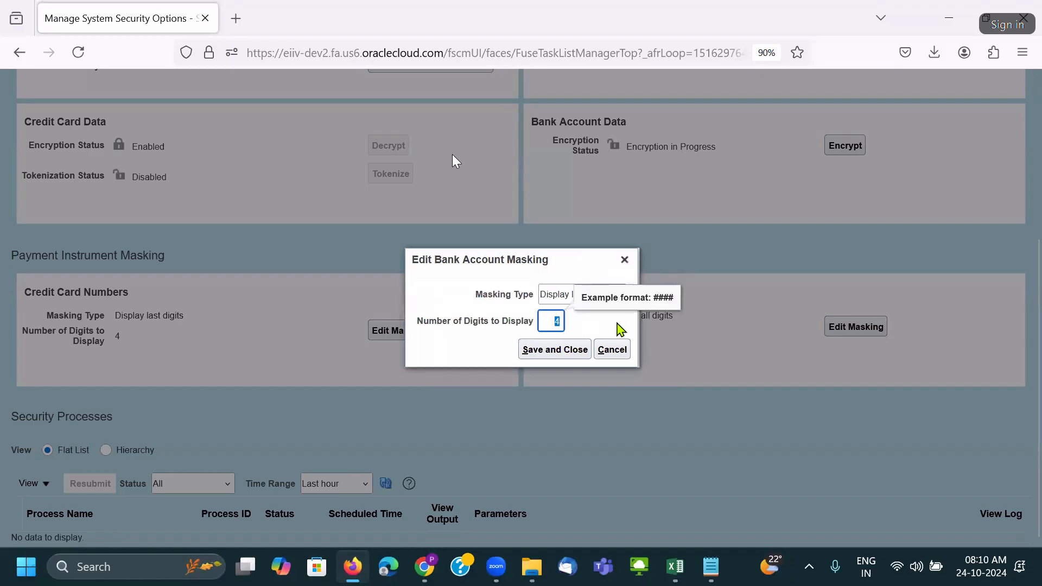
{"action": "type", "text": "2"}
{"action": "left_click", "coordinate": [461, 355]}
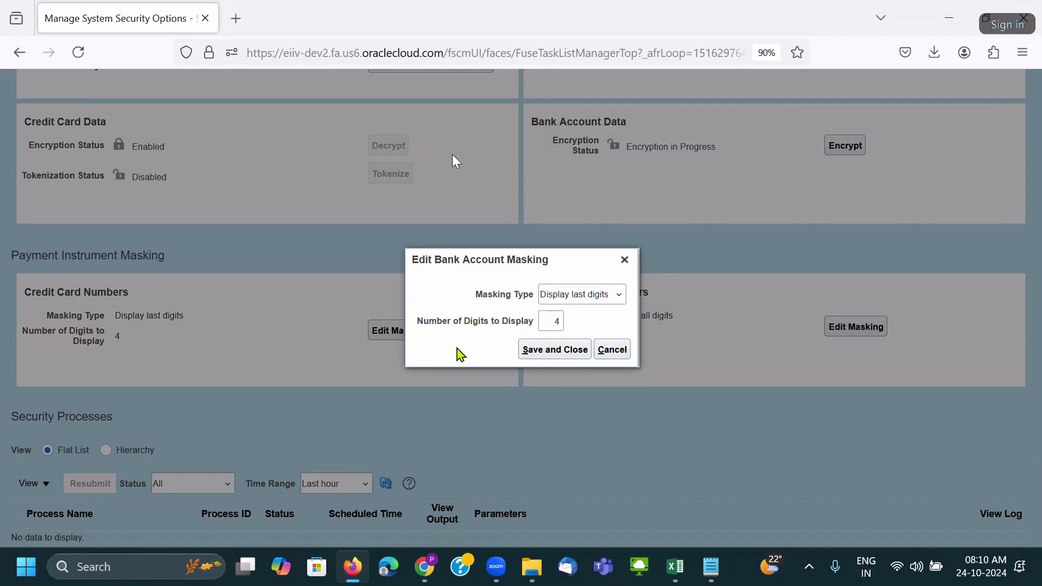
Save the new masking and submit the masking update process.
{"action": "left_click", "coordinate": [547, 354]}
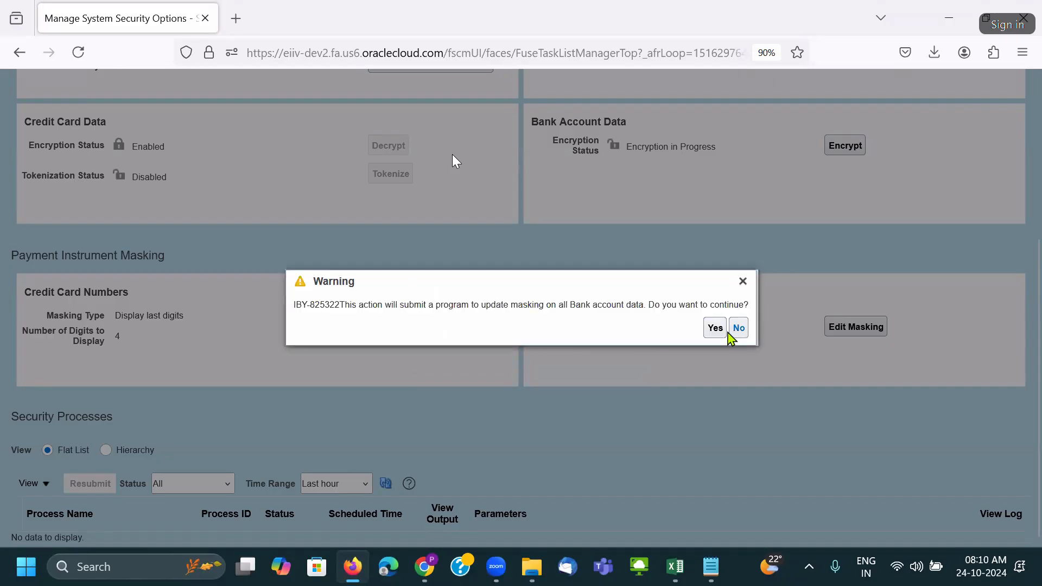
{"action": "left_click", "coordinate": [725, 329]}
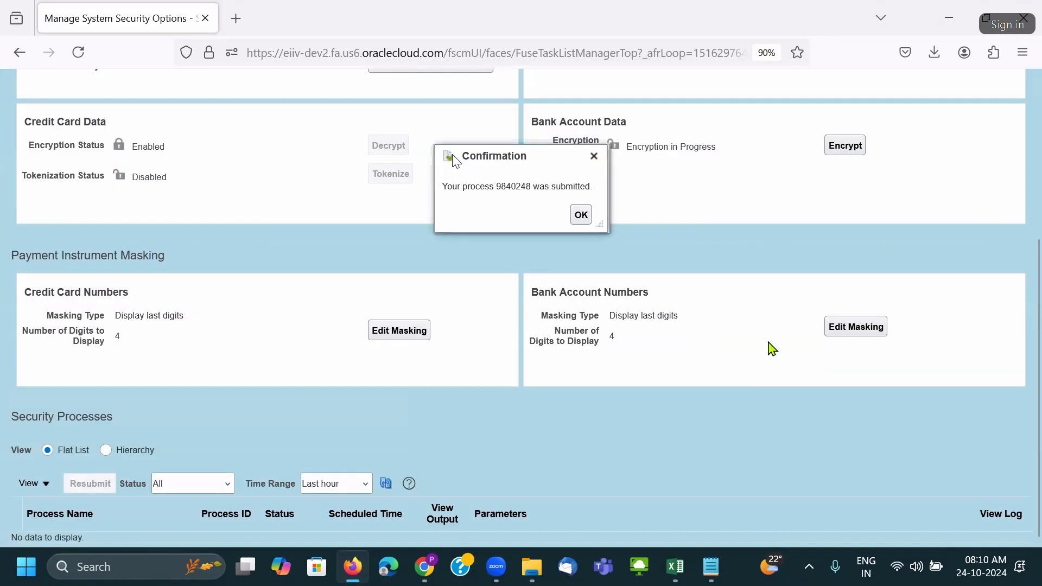
{"action": "left_click", "coordinate": [583, 216]}
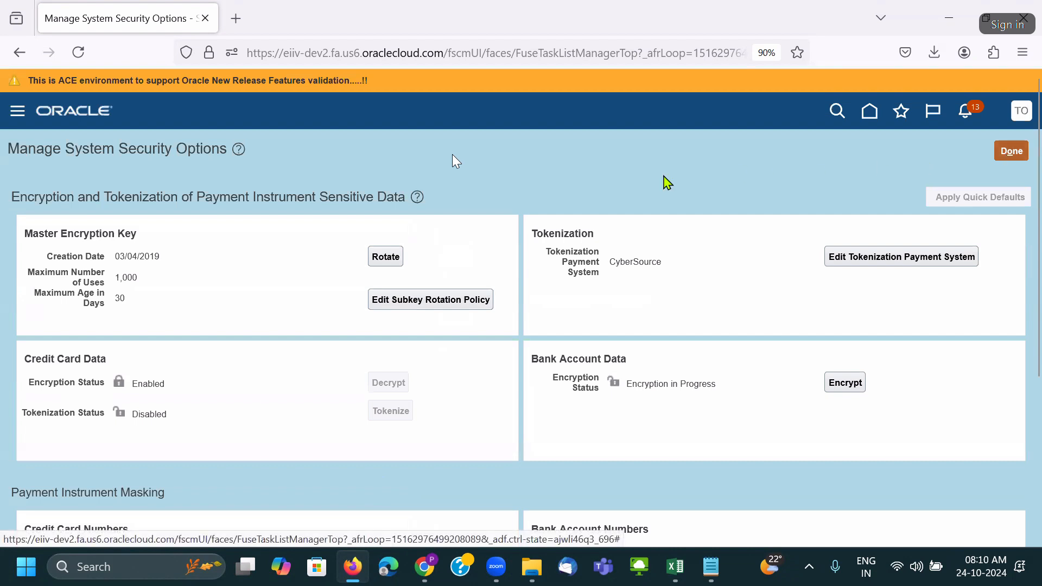
Refresh the Security Processes list to check the masking process status.
{"action": "double_click", "coordinate": [540, 233]}
{"action": "double_click", "coordinate": [581, 358]}
{"action": "left_click_drag", "start_coordinate": [30, 233], "coordinate": [175, 239]}
{"action": "left_click_drag", "start_coordinate": [32, 355], "coordinate": [180, 368]}
{"action": "scroll", "coordinate": [181, 368], "scroll_direction": "down", "scroll_amount": 1}
{"action": "scroll", "coordinate": [181, 368], "scroll_direction": "down", "scroll_amount": 3}
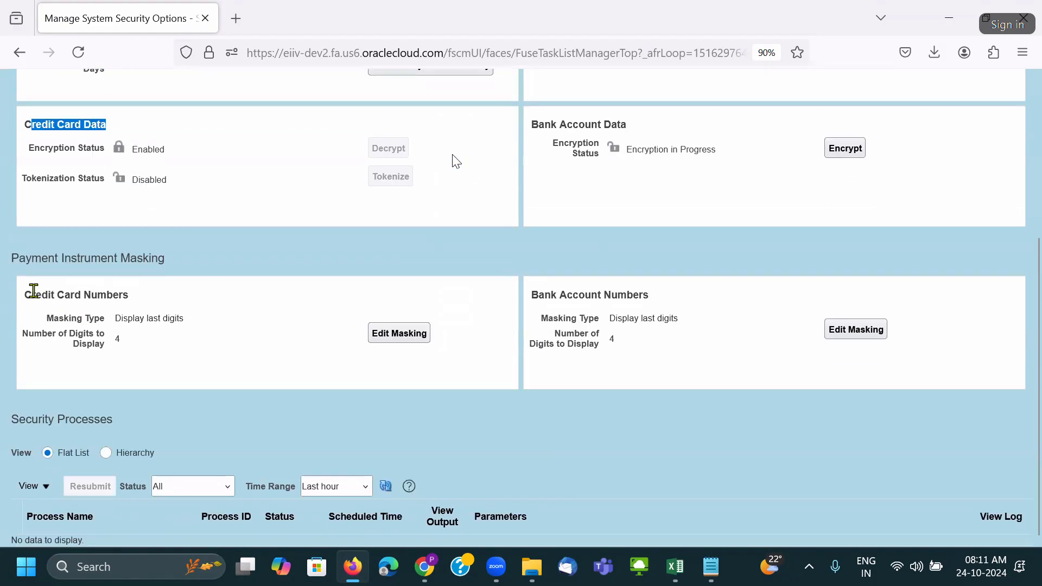
{"action": "left_click_drag", "start_coordinate": [30, 294], "coordinate": [223, 302]}
{"action": "scroll", "coordinate": [263, 347], "scroll_direction": "down", "scroll_amount": 1}
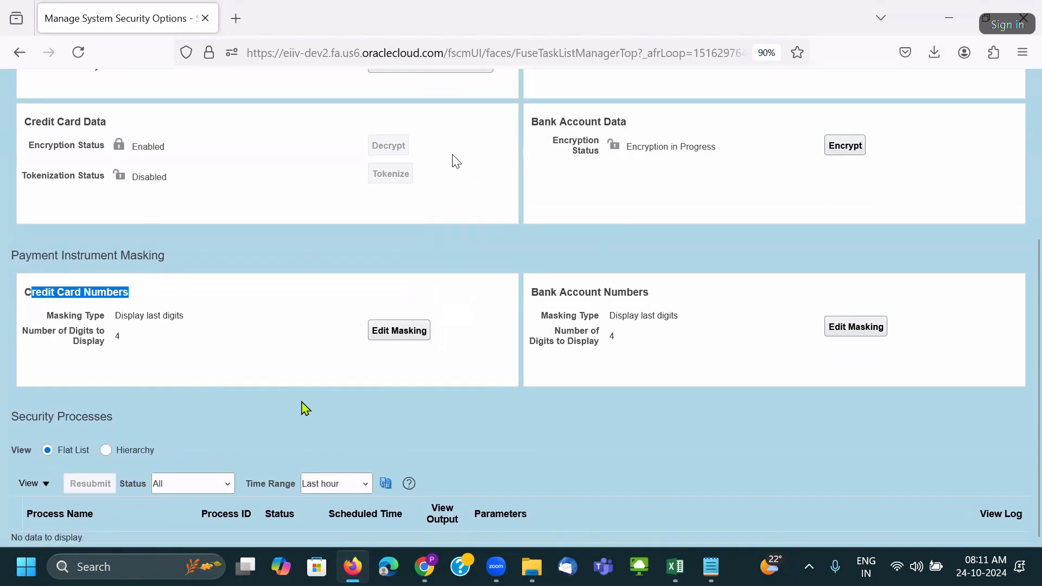
{"action": "left_click", "coordinate": [387, 485]}
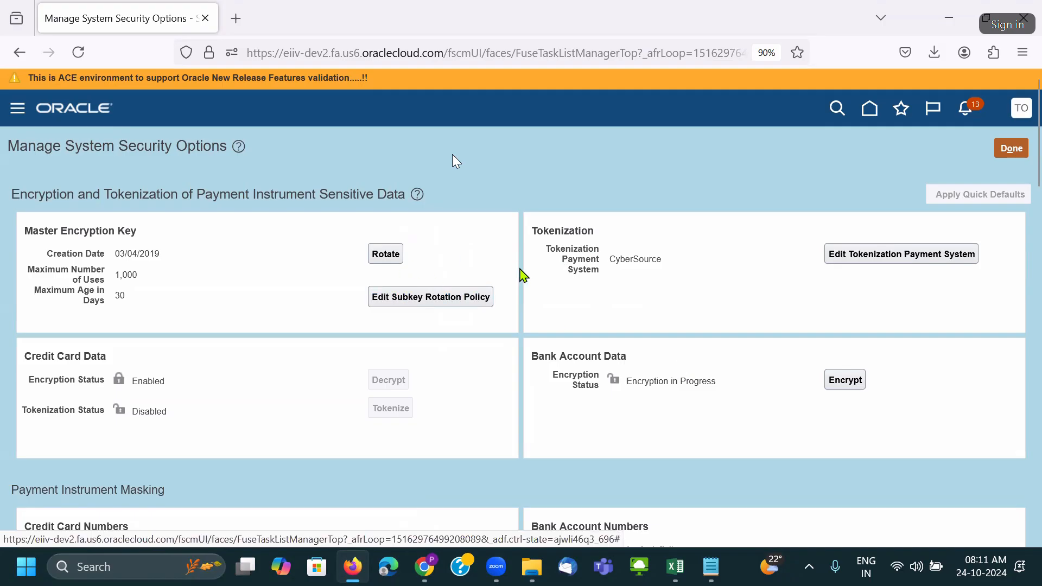
{"action": "scroll", "coordinate": [490, 250], "scroll_direction": "down", "scroll_amount": 4}
{"action": "scroll", "coordinate": [482, 410], "scroll_direction": "down", "scroll_amount": 5}
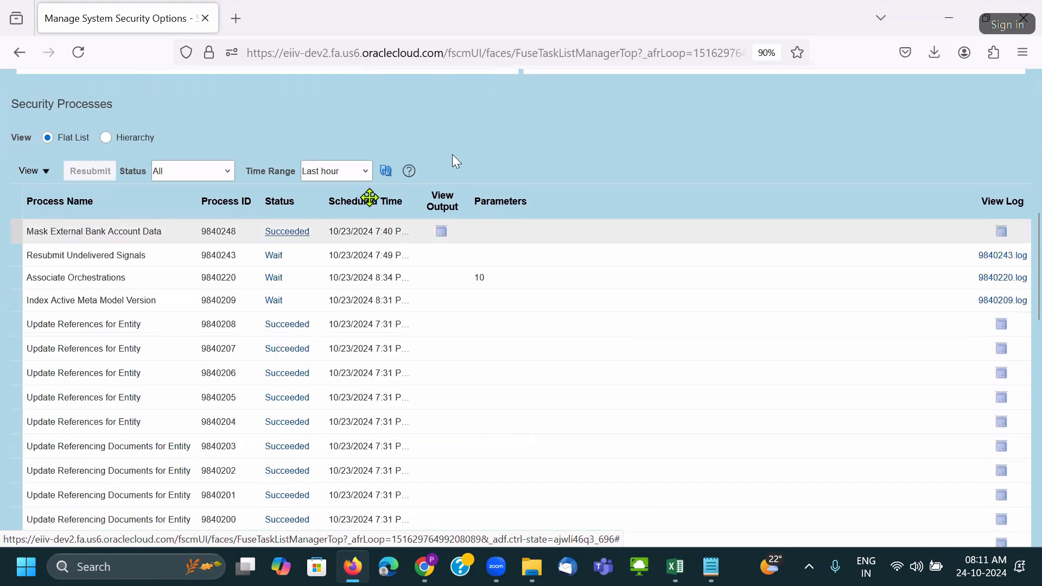
{"action": "left_click", "coordinate": [386, 170]}
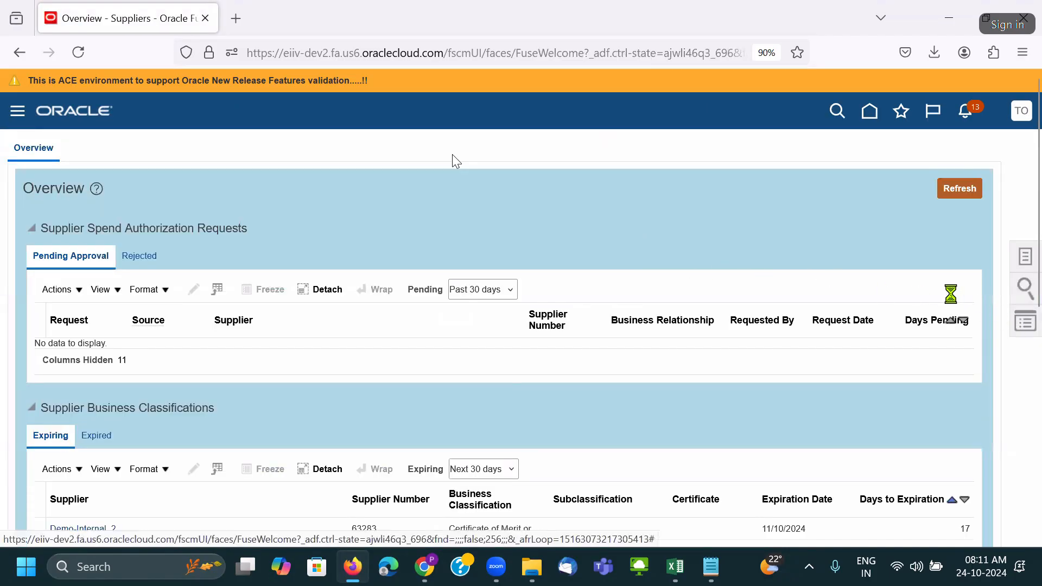
Verify Cynet Systems Inc's site bank account number is now masked, then go to Setup and Maintenance.
{"action": "left_click", "coordinate": [933, 163]}
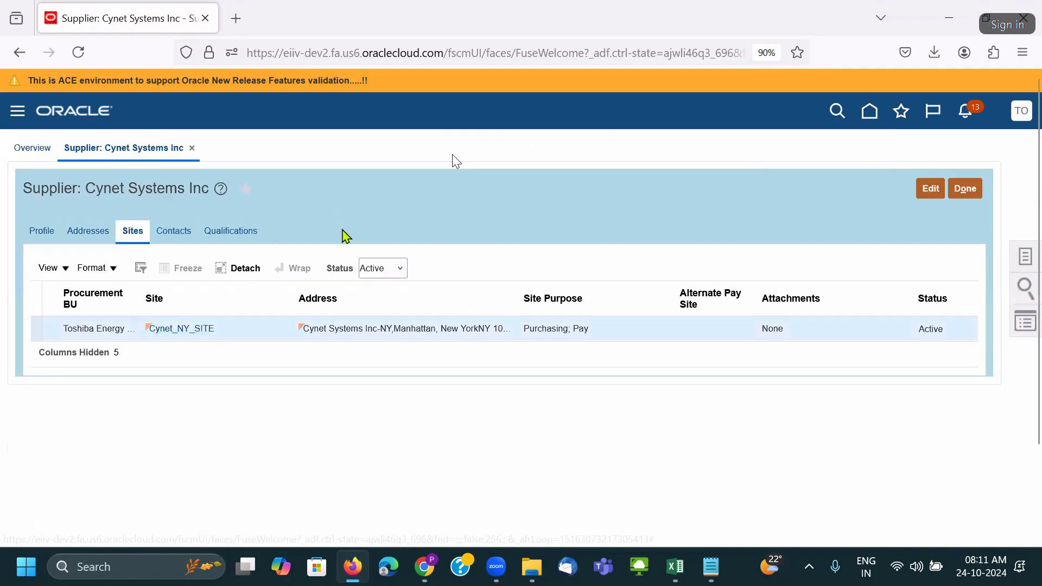
{"action": "scroll", "coordinate": [261, 355], "scroll_direction": "down", "scroll_amount": 2}
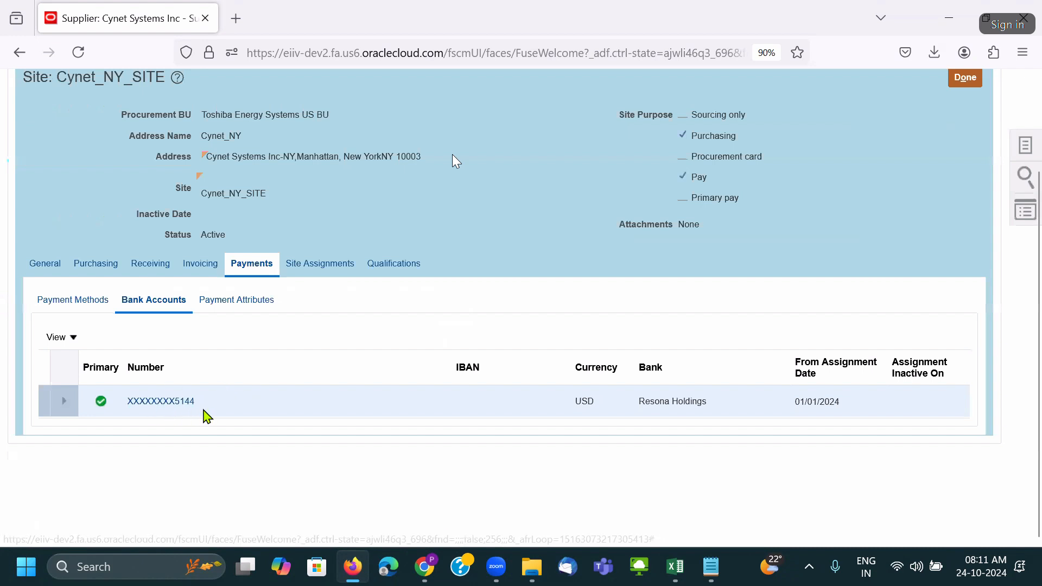
{"action": "left_click", "coordinate": [163, 402]}
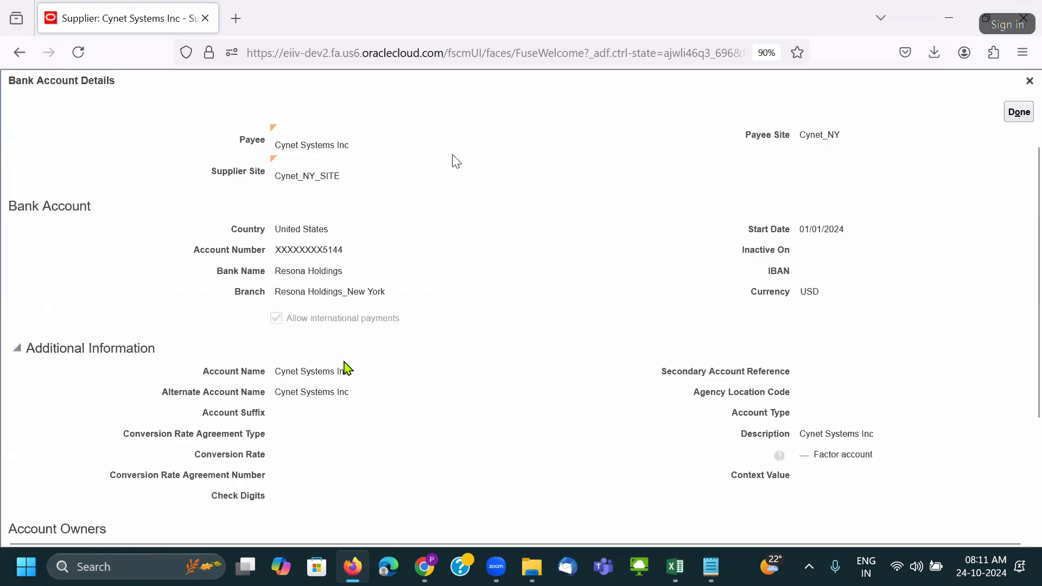
{"action": "double_click", "coordinate": [302, 250]}
{"action": "left_click", "coordinate": [1019, 111]}
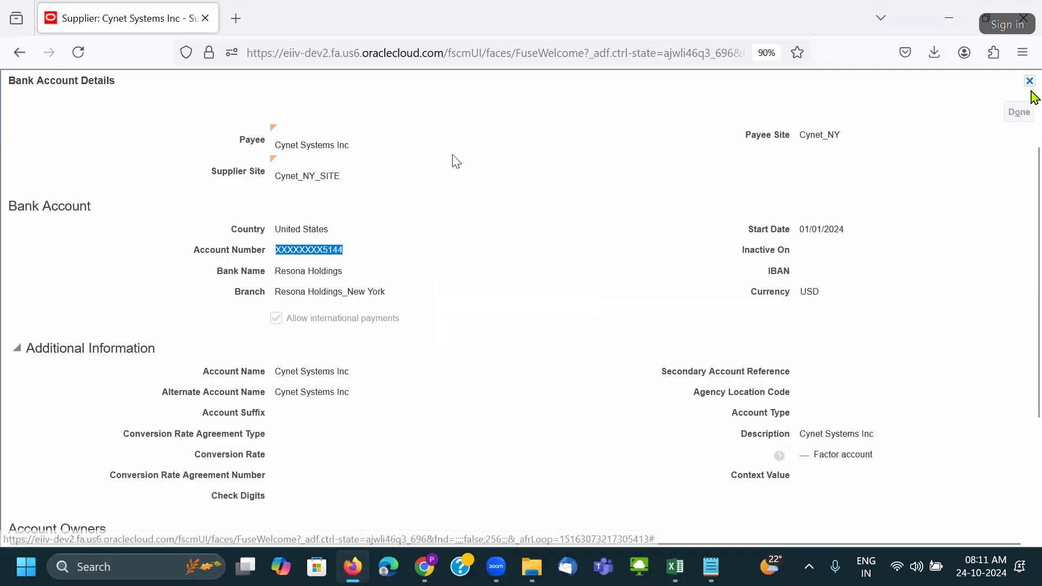
{"action": "scroll", "coordinate": [869, 280], "scroll_direction": "up", "scroll_amount": 2}
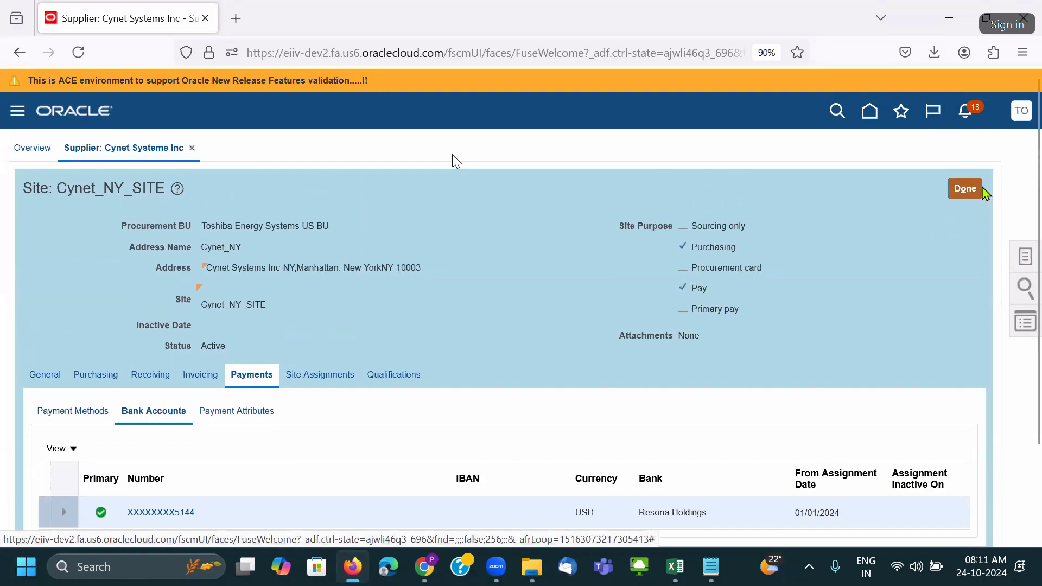
{"action": "left_click", "coordinate": [1021, 111]}
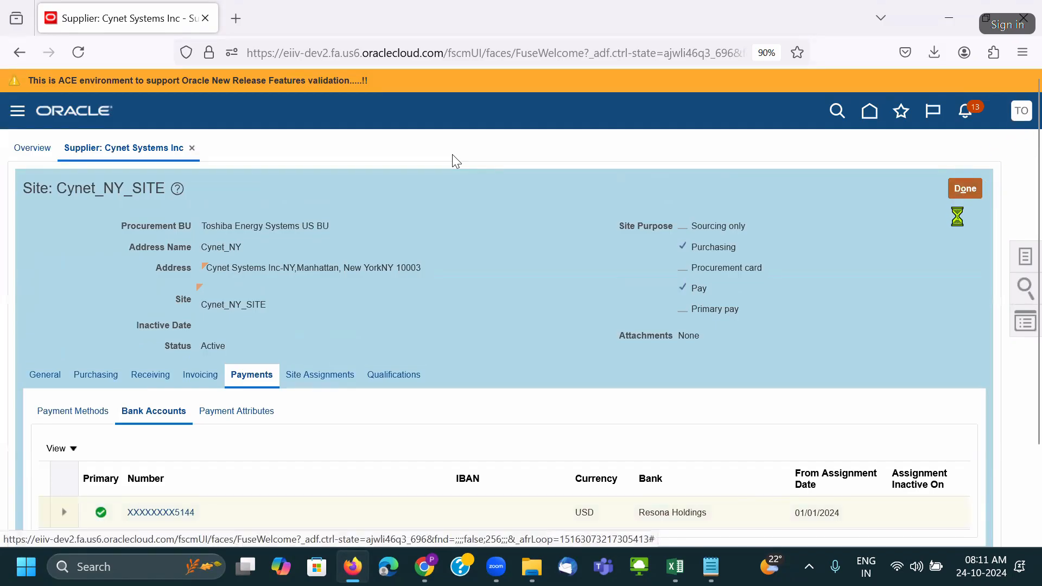
{"action": "left_click", "coordinate": [772, 335]}
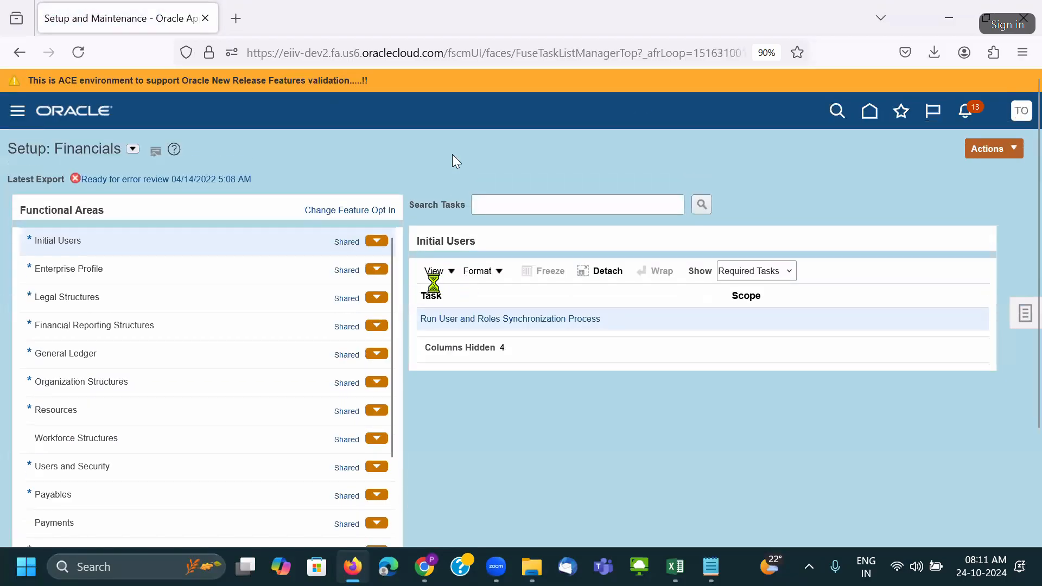
Search the setup tasks for 'bank' and open Manage Bank Accounts under Cash Management.
{"action": "left_click", "coordinate": [510, 196]}
{"action": "type", "text": "bank"}
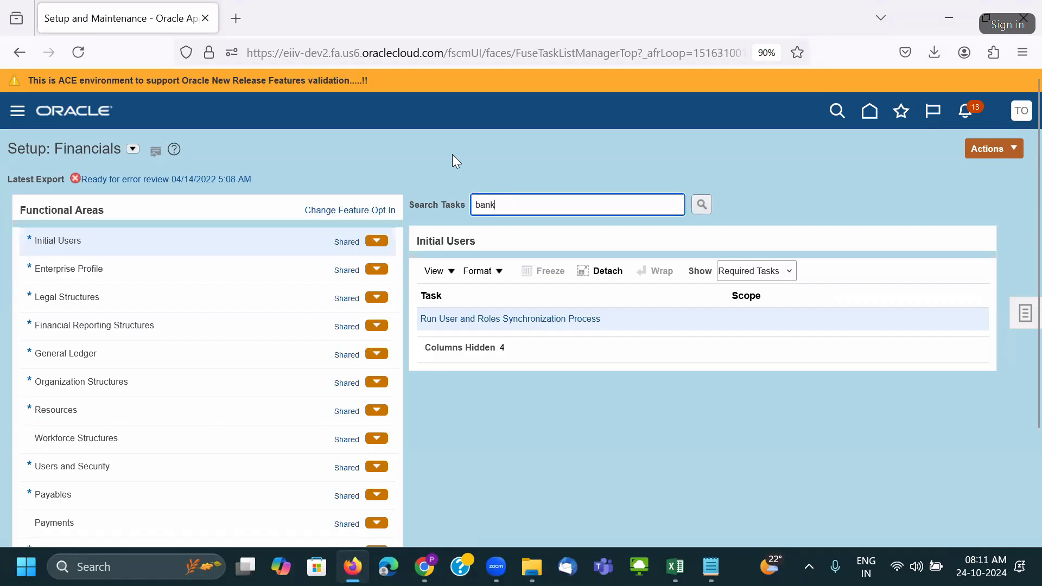
{"action": "key", "text": "Return"}
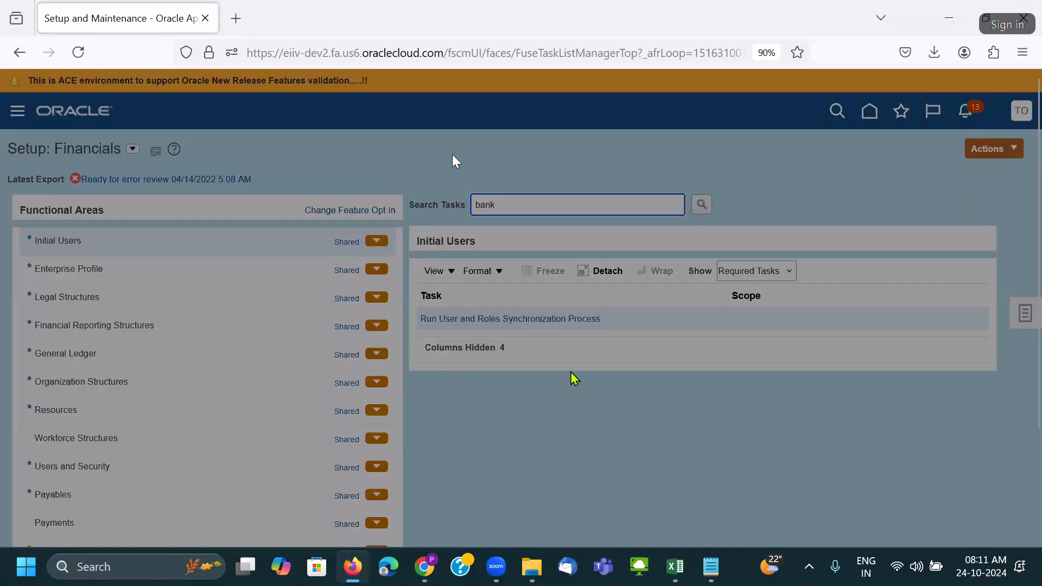
{"action": "left_click", "coordinate": [333, 362]}
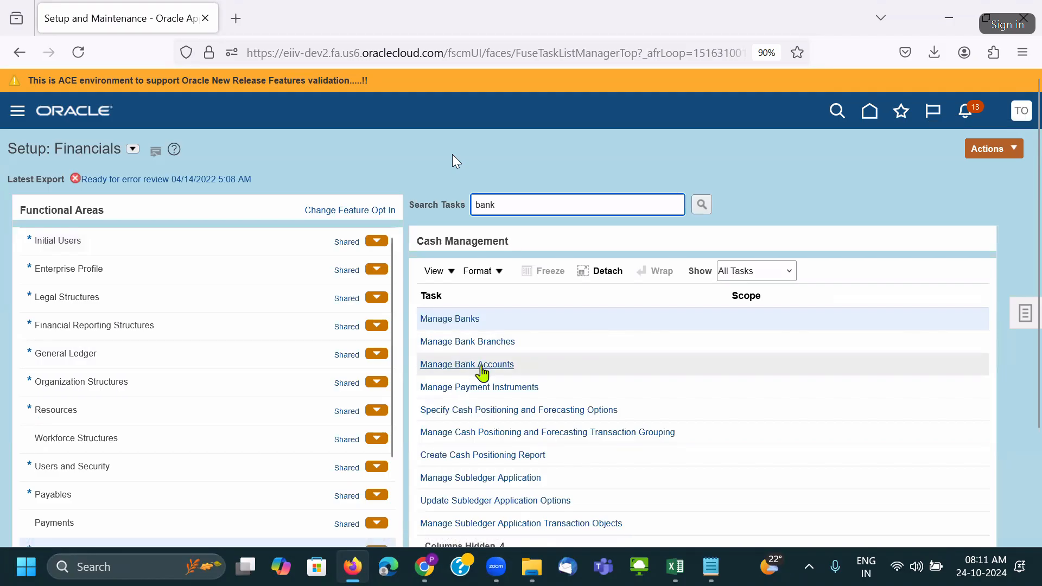
{"action": "left_click", "coordinate": [479, 362]}
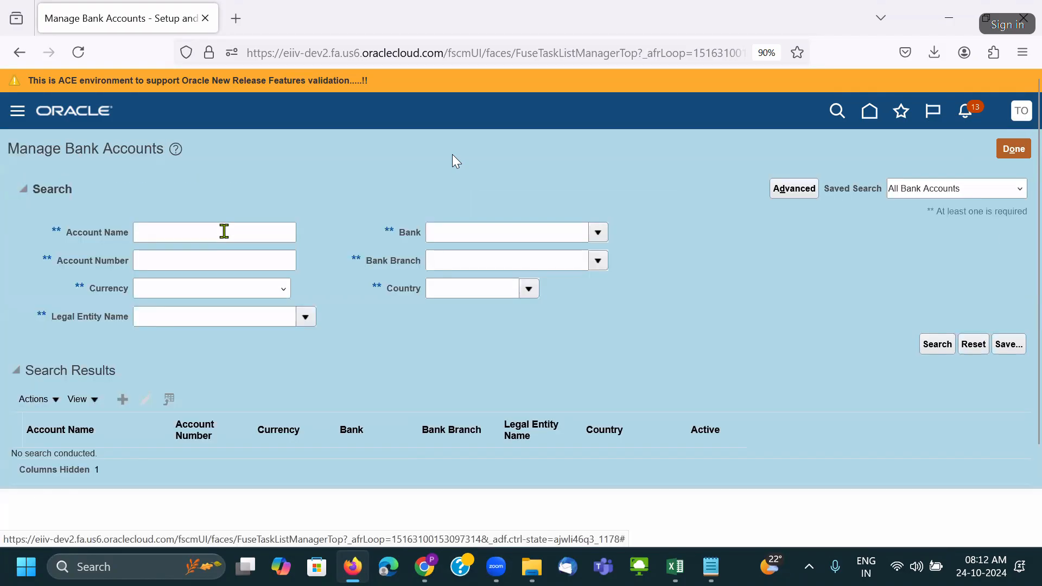
Search account name 'PNC', inspect the PNC BANK - TOSHIBA - US account number, then cancel without saving.
{"action": "left_click", "coordinate": [224, 231]}
{"action": "type", "text": "PNC"}
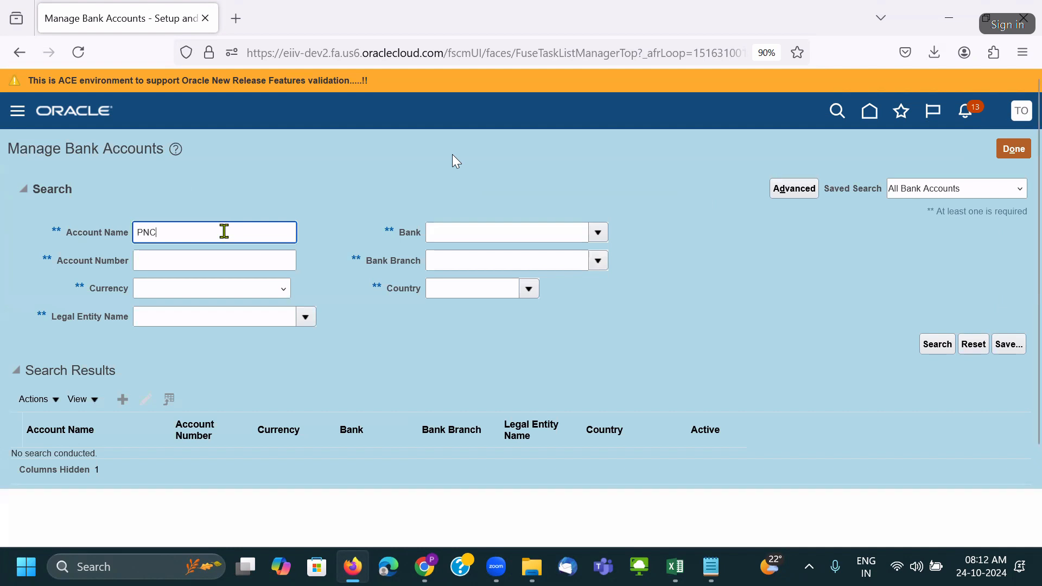
{"action": "key", "text": "Return"}
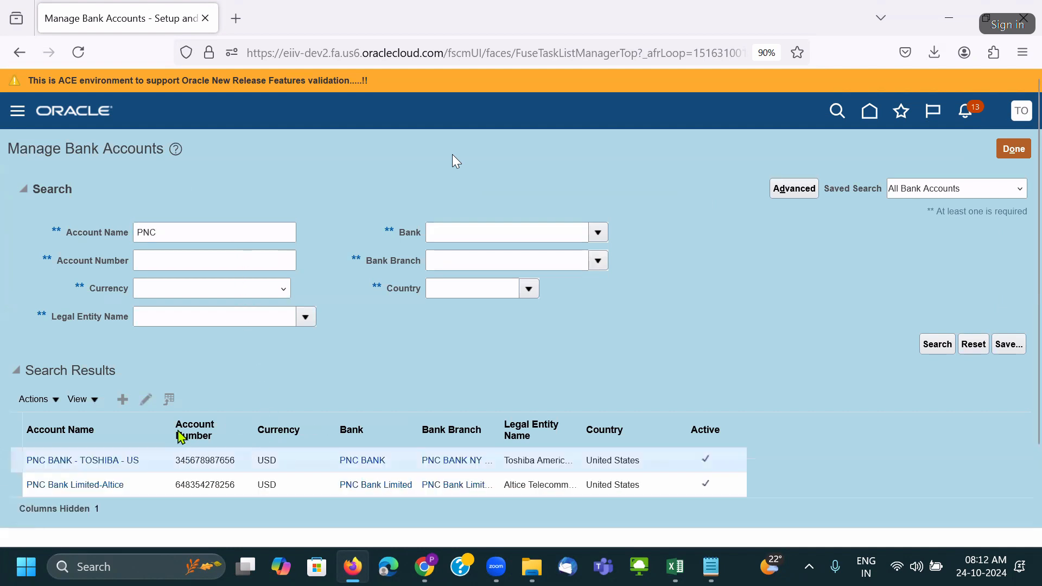
{"action": "left_click", "coordinate": [146, 400]}
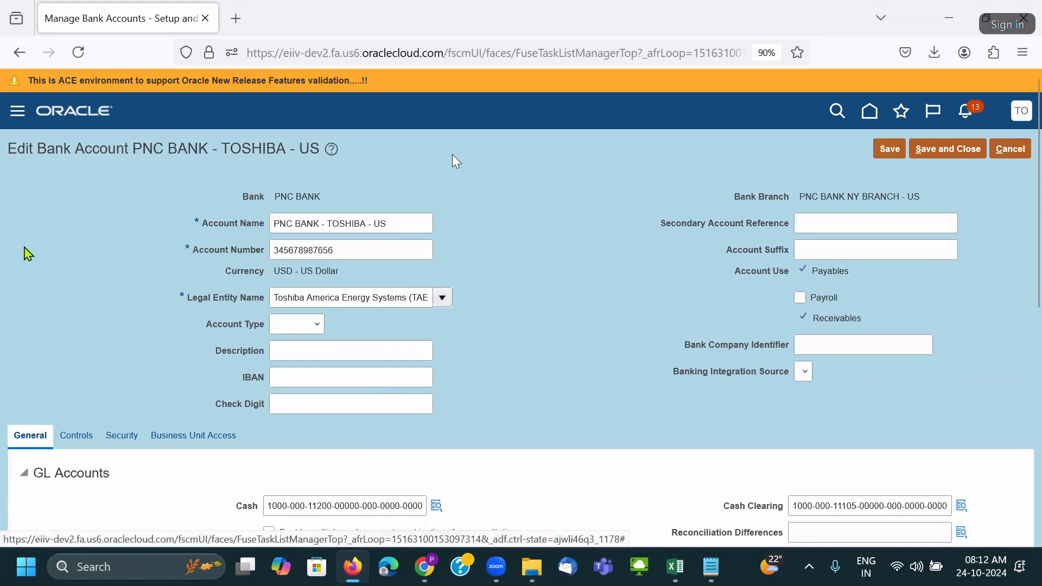
{"action": "left_click_drag", "start_coordinate": [30, 247], "coordinate": [354, 251]}
{"action": "double_click", "coordinate": [353, 250]}
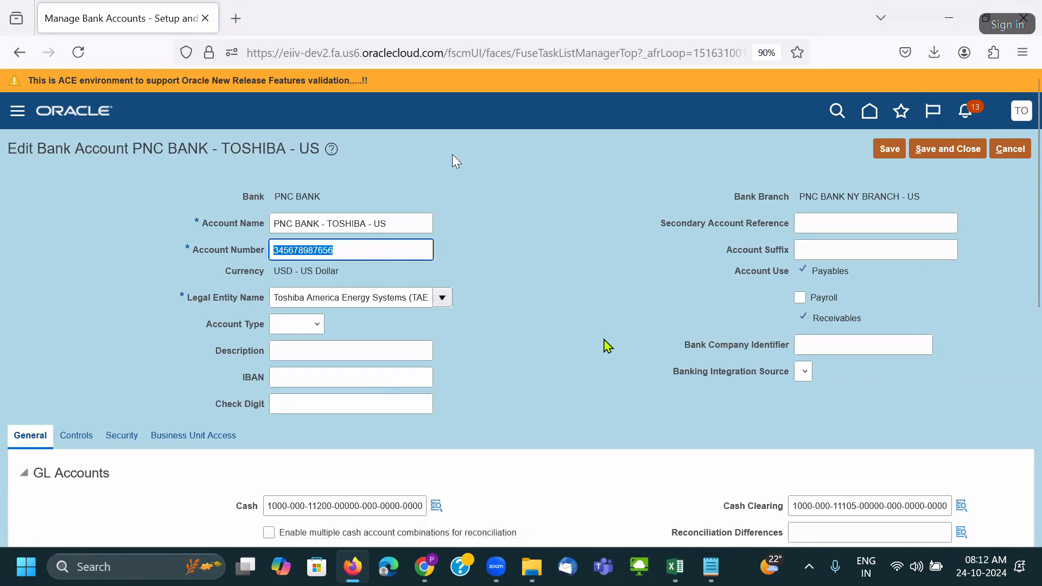
{"action": "key", "text": "alt+Tab"}
{"action": "key", "text": "alt+Tab"}
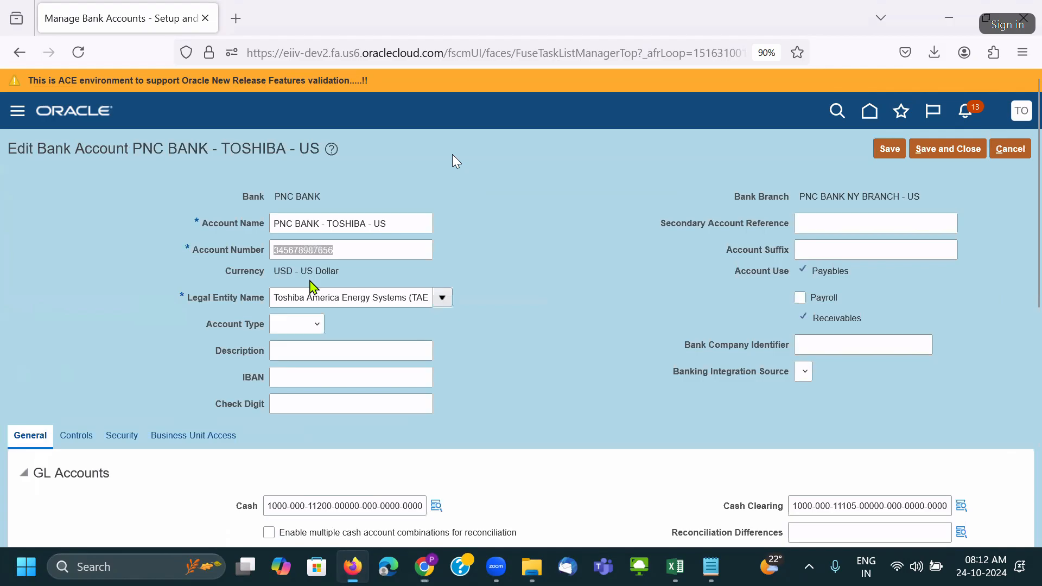
{"action": "left_click", "coordinate": [1010, 149]}
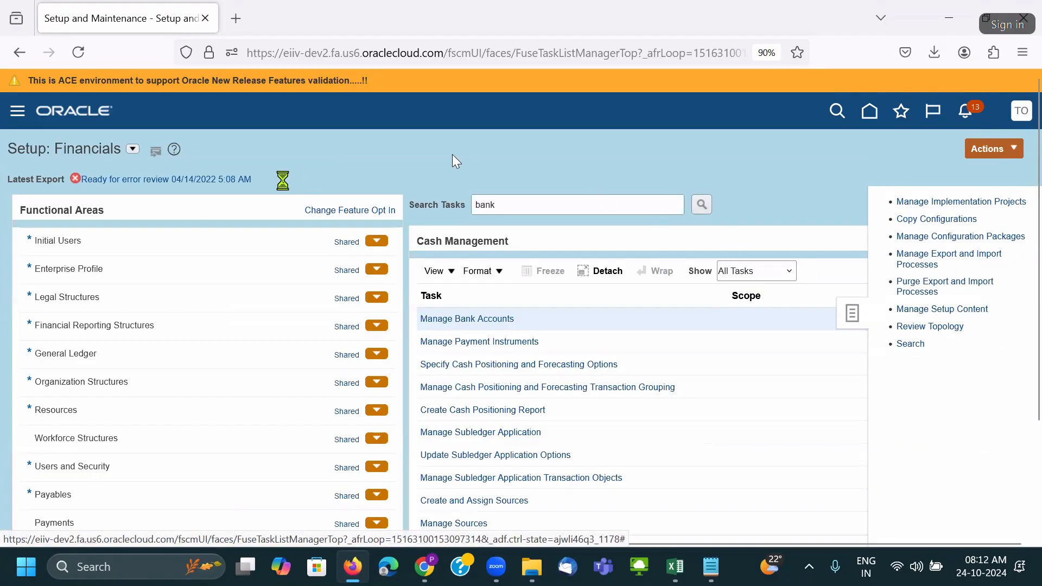
Search setup tasks for 'Manage Sys%Se' and open Manage System Security Options.
{"action": "left_click", "coordinate": [255, 197]}
{"action": "type", "text": "M"}
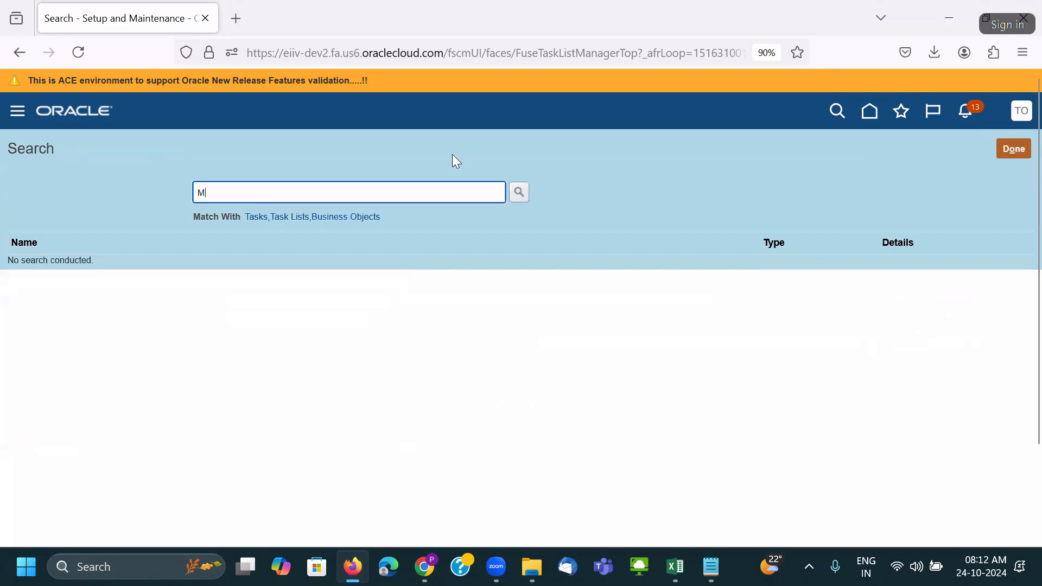
{"action": "type", "text": "anage "}
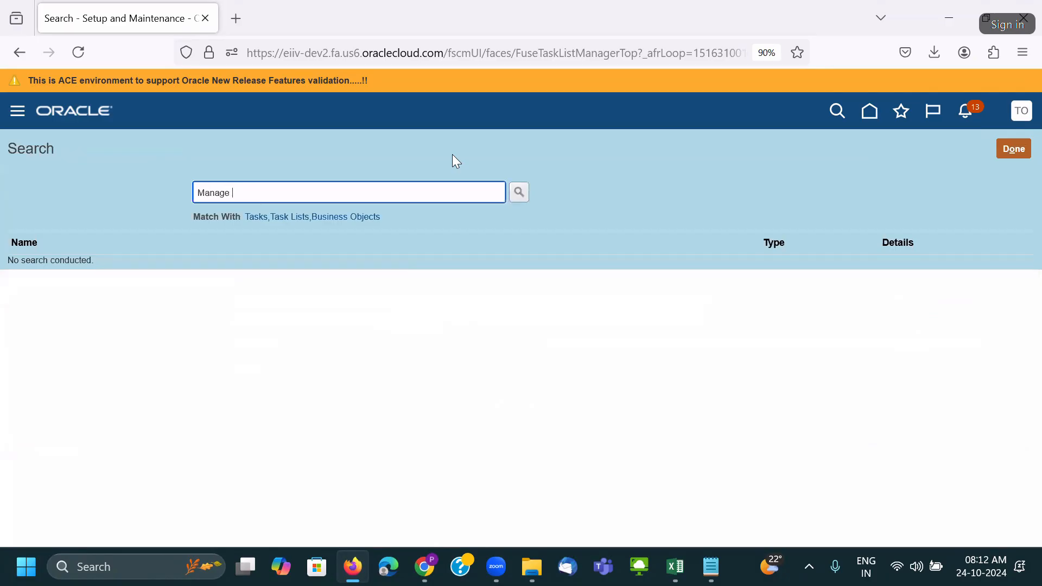
{"action": "type", "text": "Sys%Se"}
{"action": "key", "text": "Return"}
{"action": "left_click", "coordinate": [51, 267]}
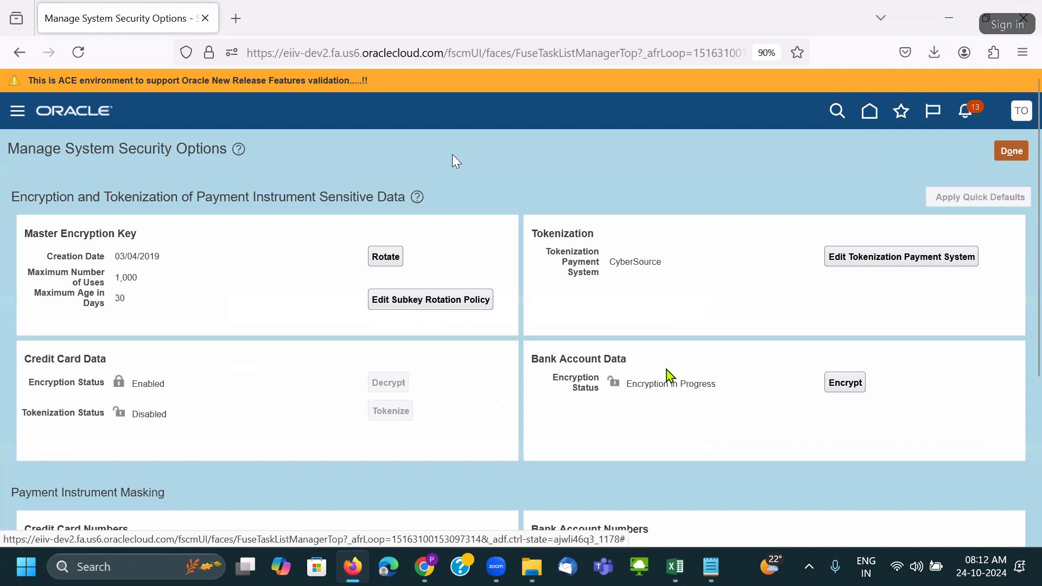
Encrypt all bank account data, confirm with Yes, and dismiss the submitted confirmation.
{"action": "scroll", "coordinate": [670, 375], "scroll_direction": "down", "scroll_amount": 3}
{"action": "scroll", "coordinate": [671, 375], "scroll_direction": "down", "scroll_amount": 2}
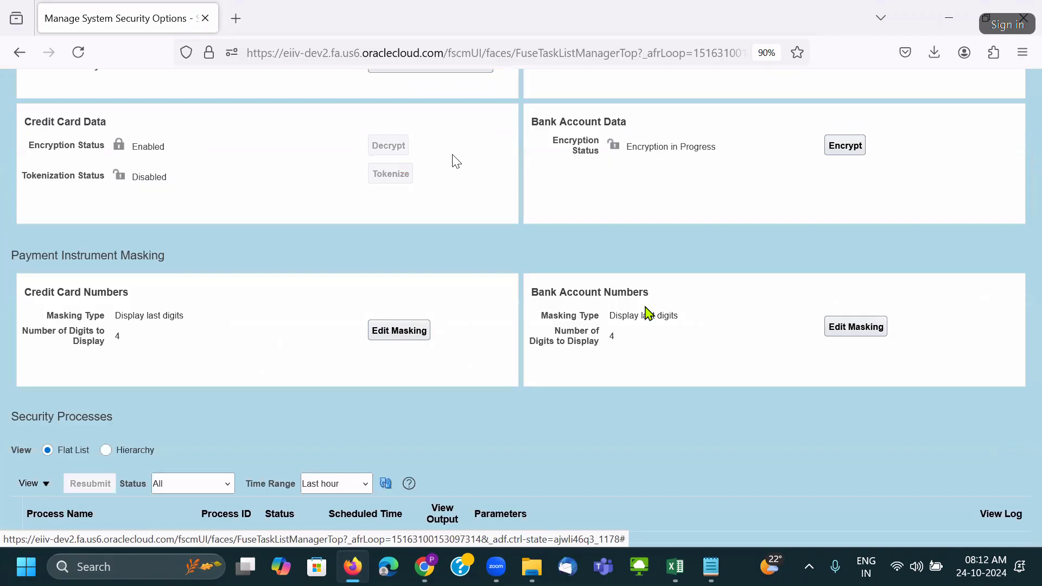
{"action": "scroll", "coordinate": [646, 312], "scroll_direction": "up", "scroll_amount": 2}
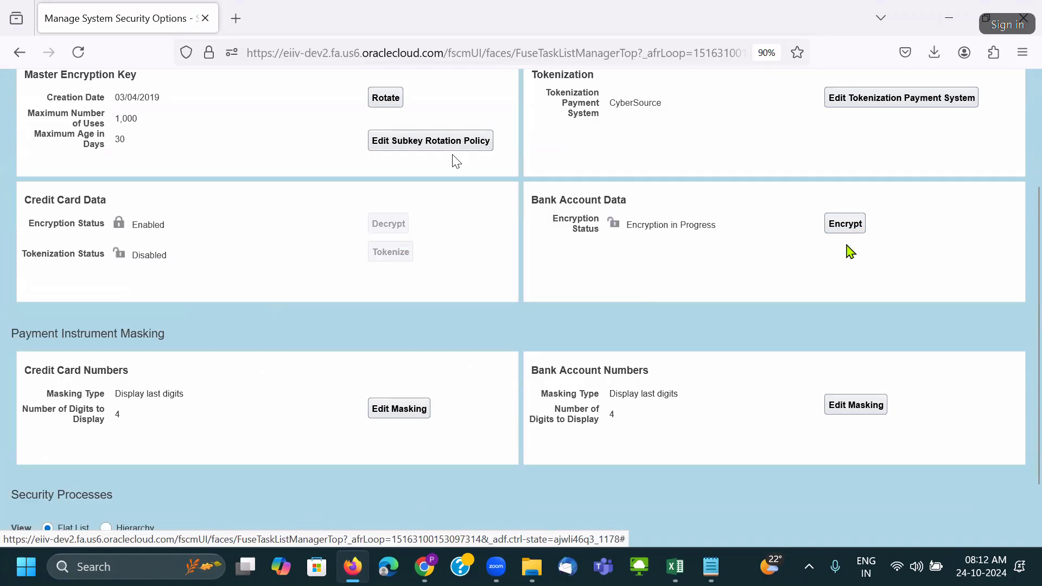
{"action": "scroll", "coordinate": [849, 250], "scroll_direction": "up", "scroll_amount": 4}
{"action": "scroll", "coordinate": [850, 251], "scroll_direction": "down", "scroll_amount": 4}
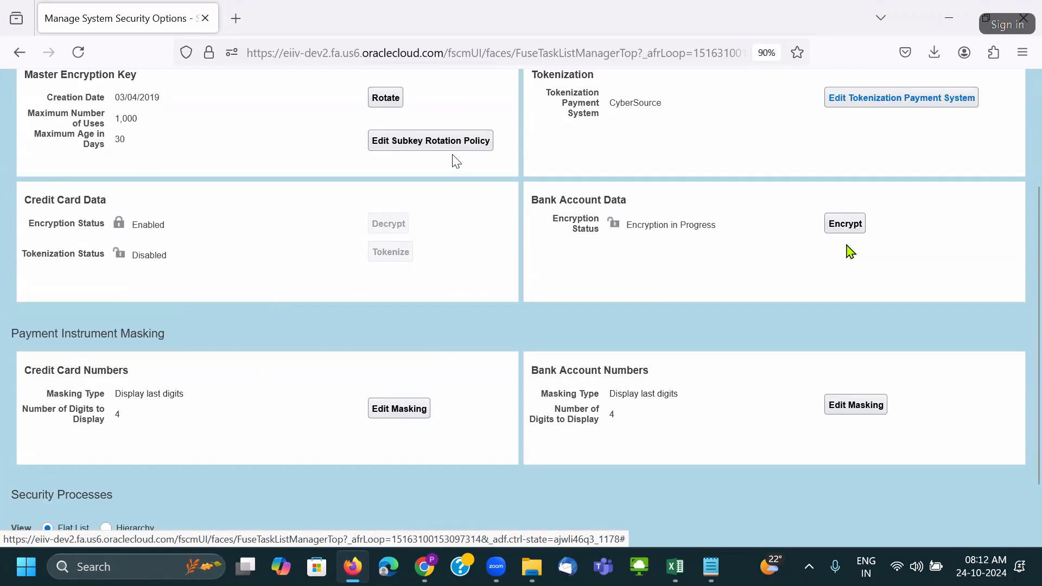
{"action": "left_click", "coordinate": [846, 235]}
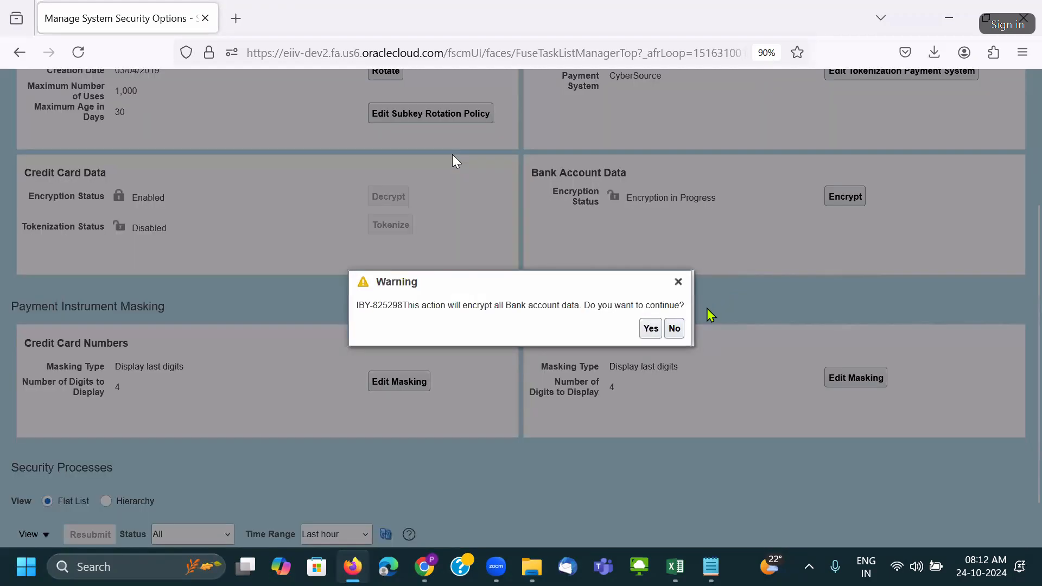
{"action": "left_click", "coordinate": [652, 329]}
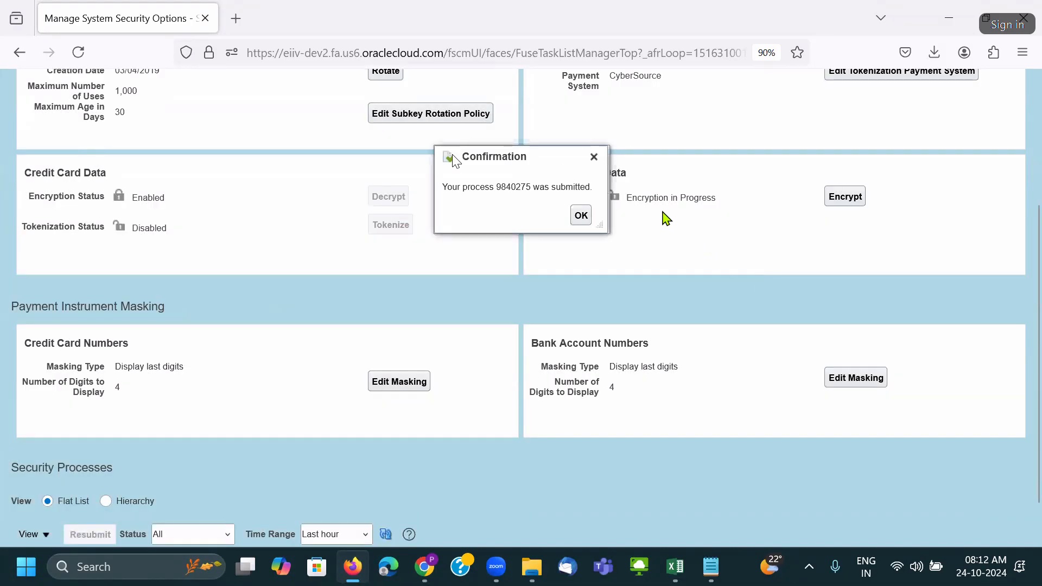
{"action": "left_click", "coordinate": [594, 157]}
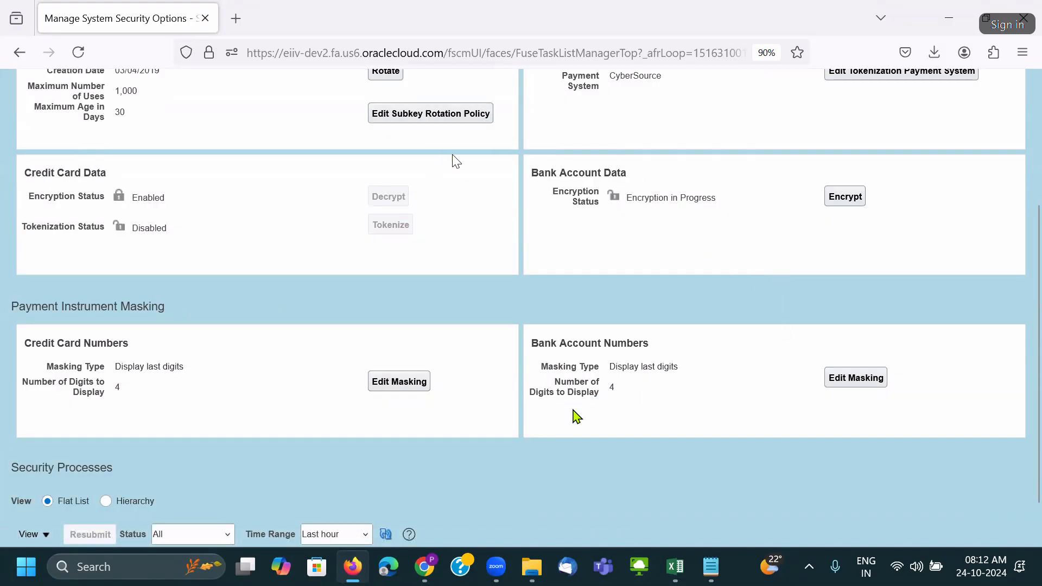
Finish with the security options page and return to the setup task search results.
{"action": "scroll", "coordinate": [775, 418], "scroll_direction": "up", "scroll_amount": 4}
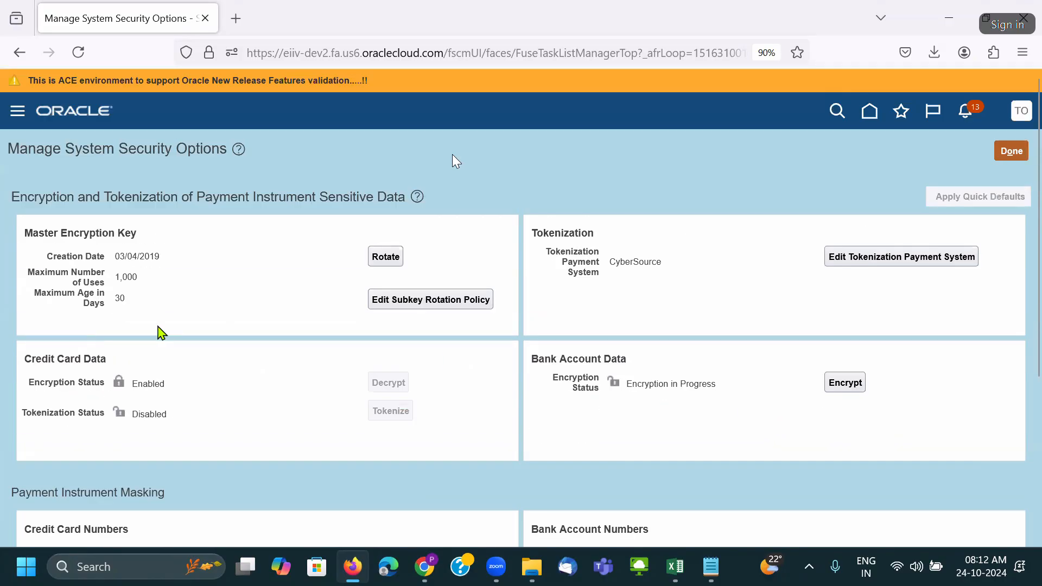
{"action": "scroll", "coordinate": [771, 347], "scroll_direction": "down", "scroll_amount": 4}
{"action": "scroll", "coordinate": [879, 272], "scroll_direction": "up", "scroll_amount": 4}
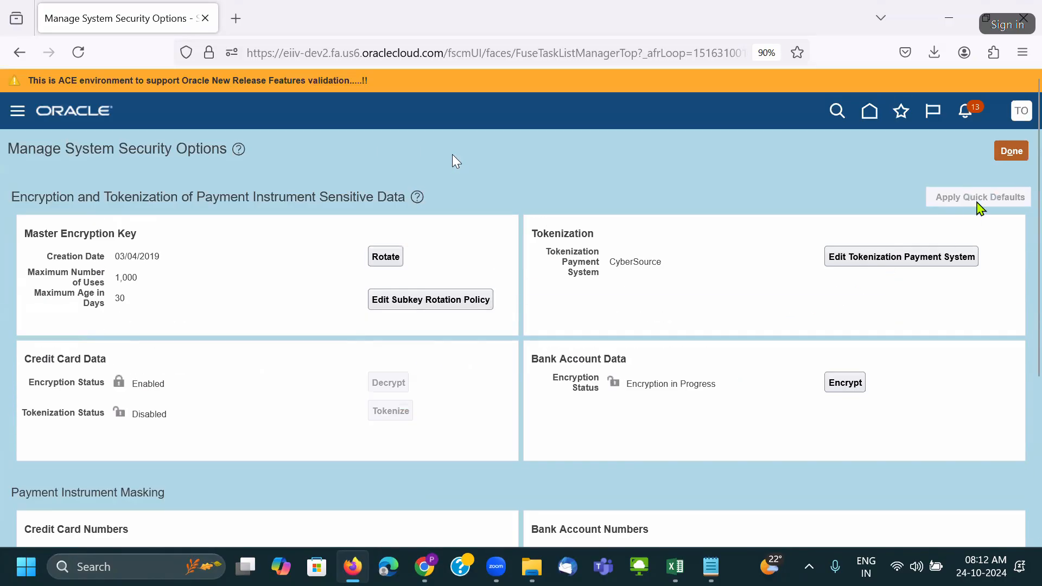
{"action": "left_click", "coordinate": [1008, 152]}
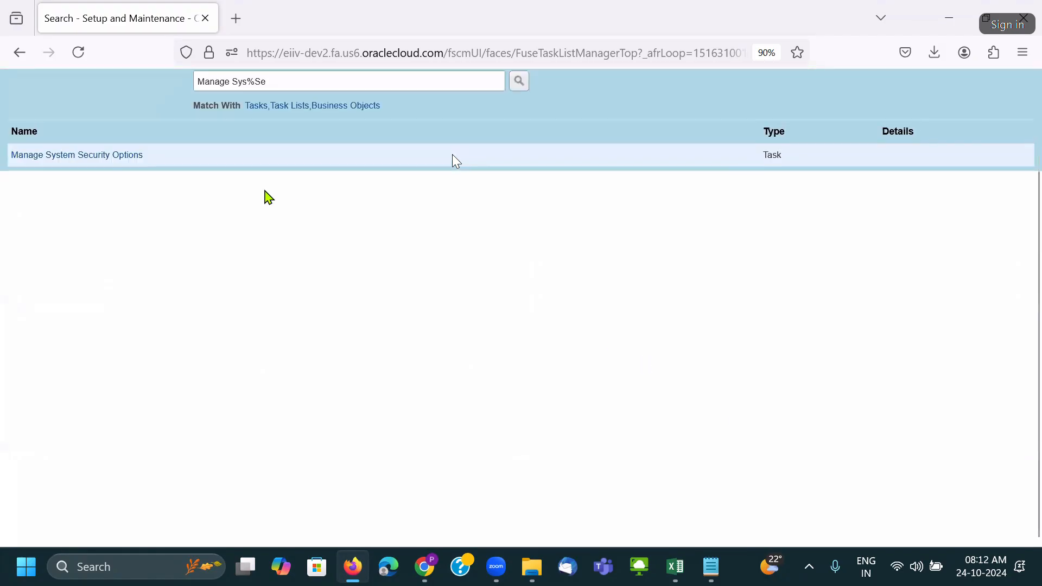
{"action": "key", "text": "alt+Tab"}
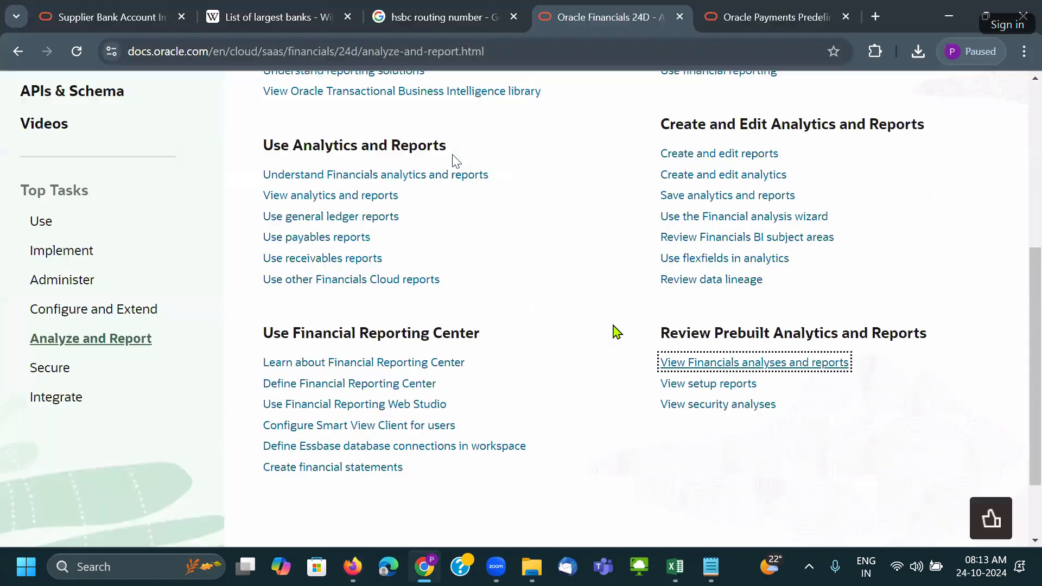
{"action": "key", "text": "alt+Tab"}
{"action": "key", "text": "alt+Tab"}
{"action": "key", "text": "alt+Tab"}
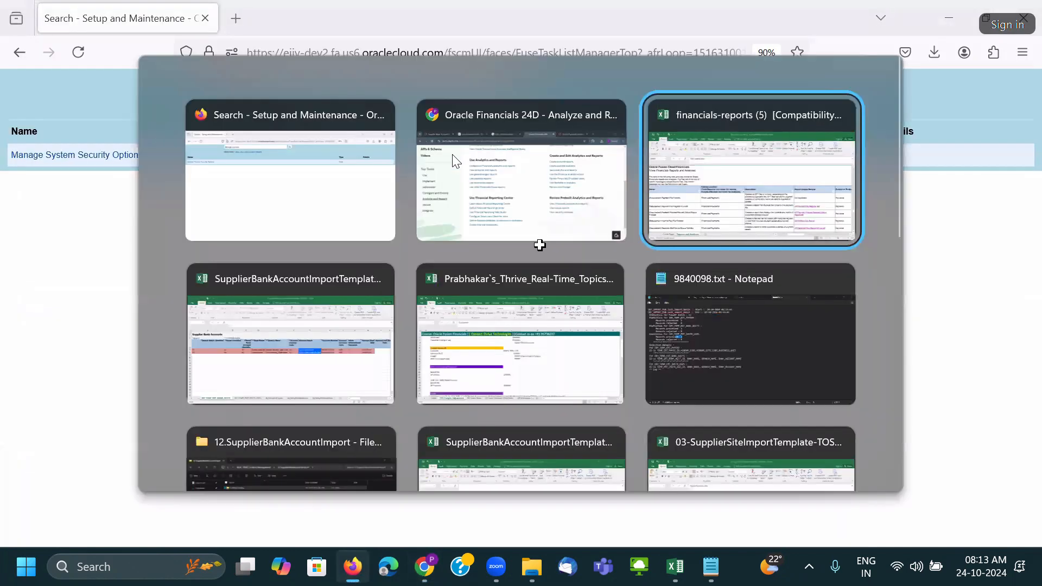
{"action": "key", "text": "alt+Tab"}
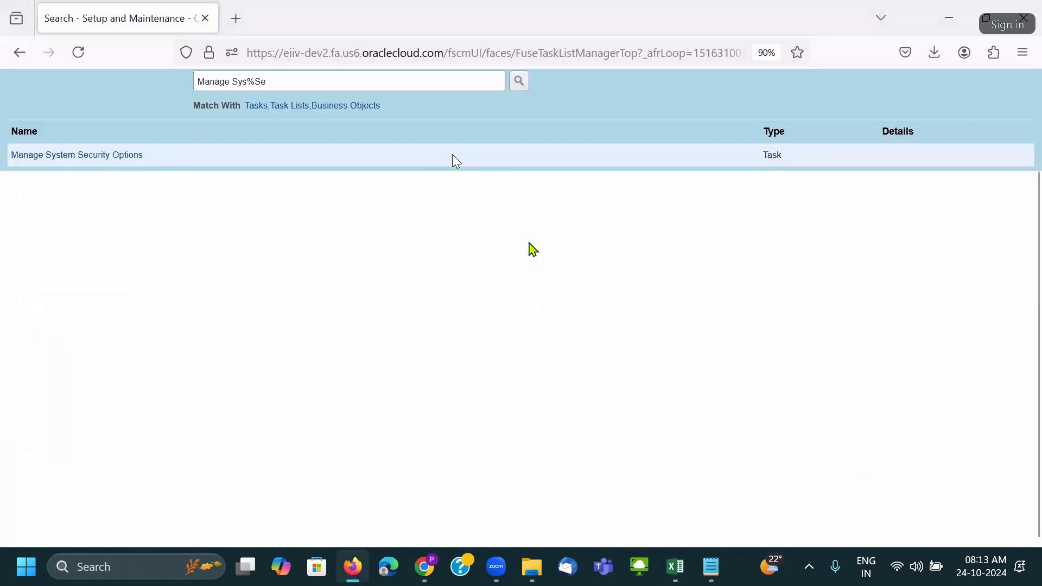
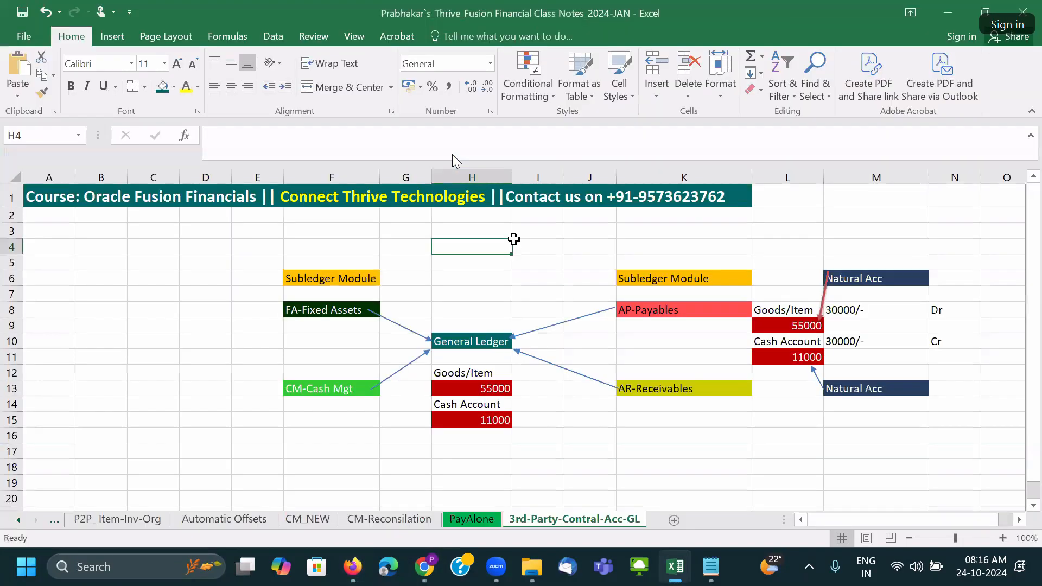
Walk through the diagram's course banner, the FA, CM, AP and AR subledger modules, and the General Ledger box.
{"action": "left_click", "coordinate": [111, 195]}
{"action": "left_click", "coordinate": [212, 229]}
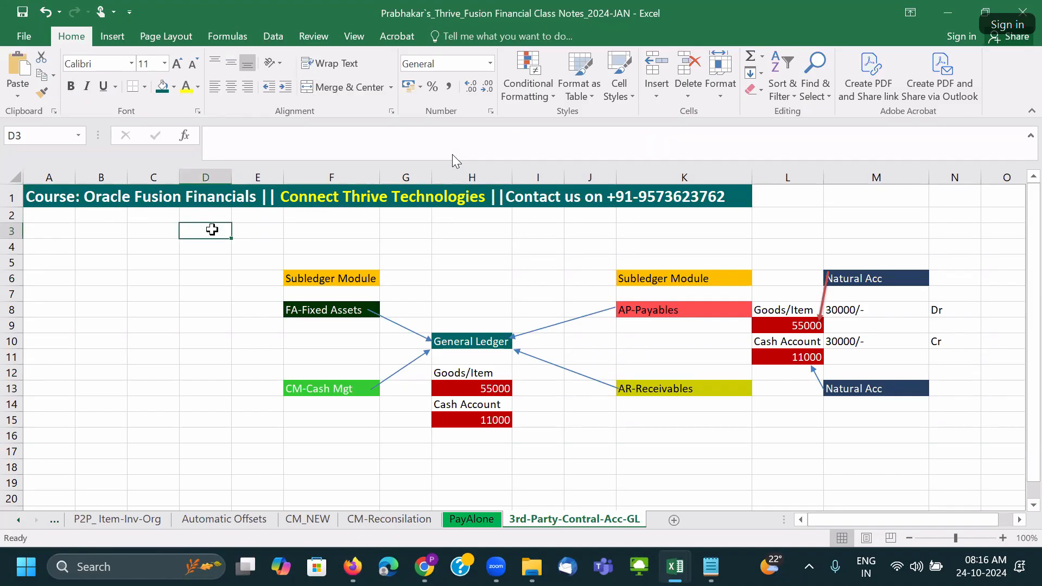
{"action": "left_click", "coordinate": [332, 278]}
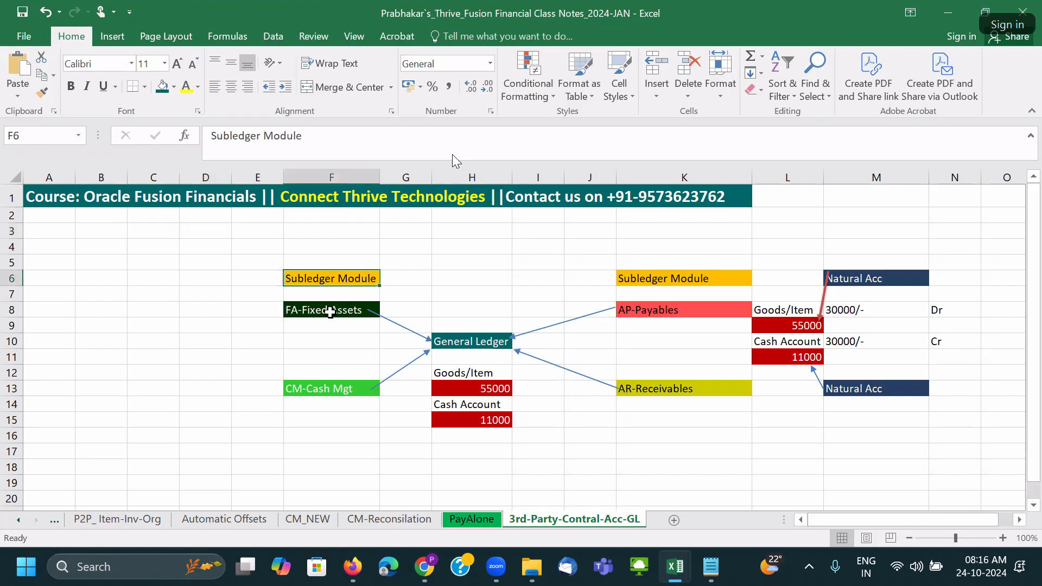
{"action": "left_click", "coordinate": [329, 309]}
{"action": "left_click", "coordinate": [318, 388]}
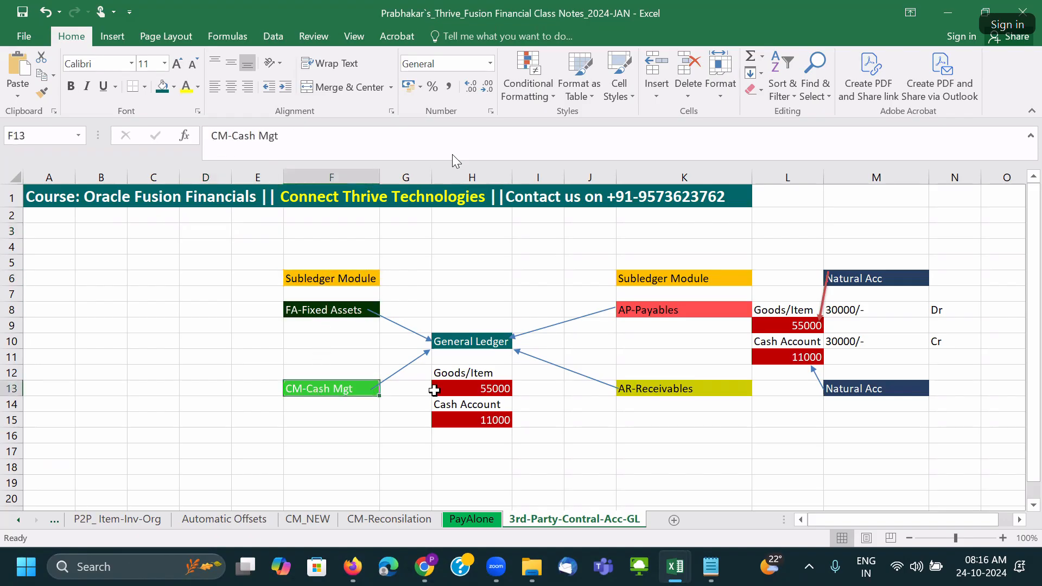
{"action": "left_click", "coordinate": [641, 317]}
{"action": "left_click", "coordinate": [665, 390]}
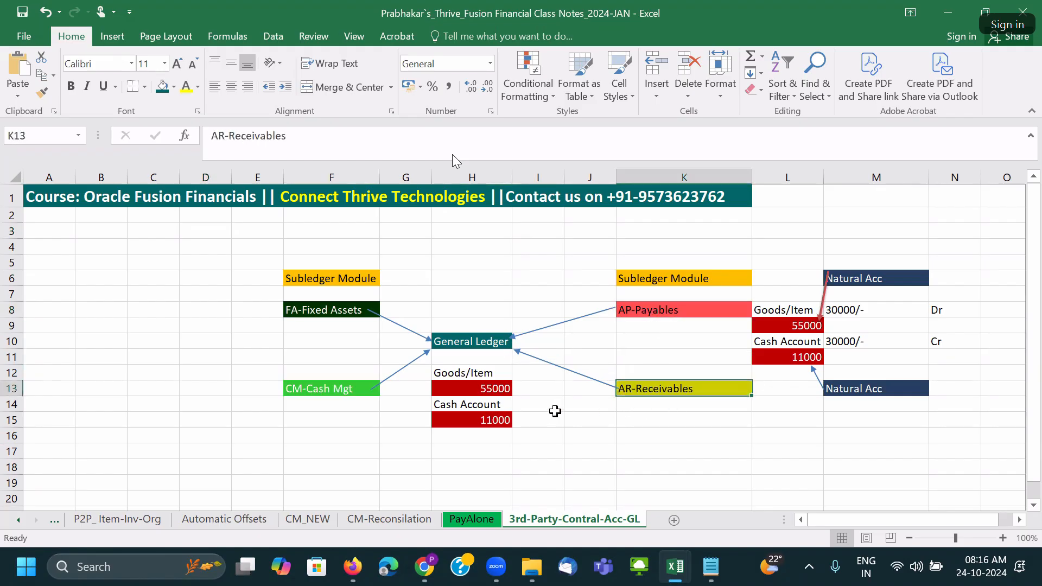
{"action": "left_click", "coordinate": [473, 406]}
{"action": "left_click", "coordinate": [480, 341]}
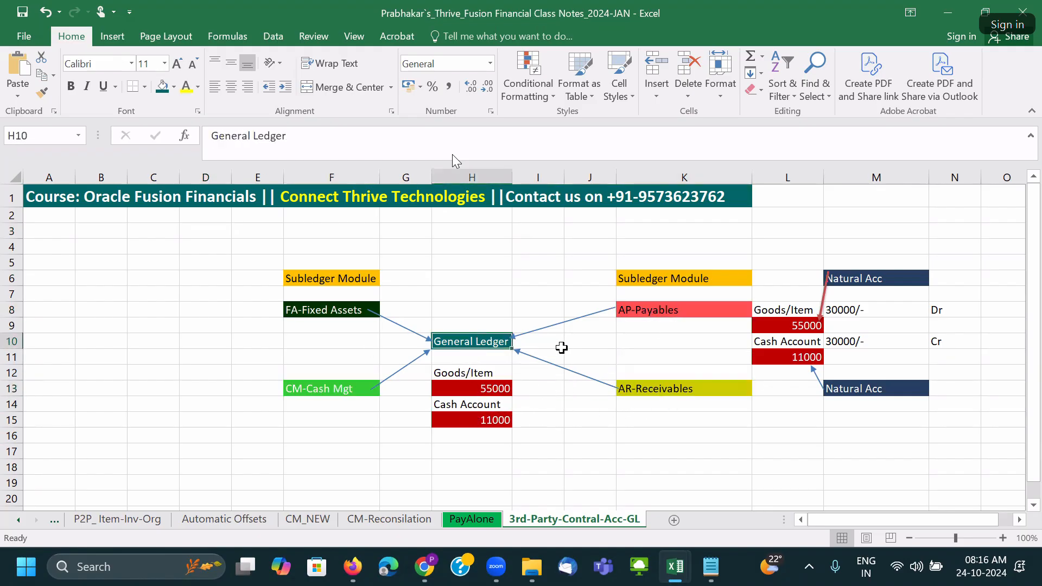
Explain the AP entry: Goods/Item 55000 debit and Cash 11000 credit for 30000, highlighting H12:H15.
{"action": "left_click", "coordinate": [688, 316]}
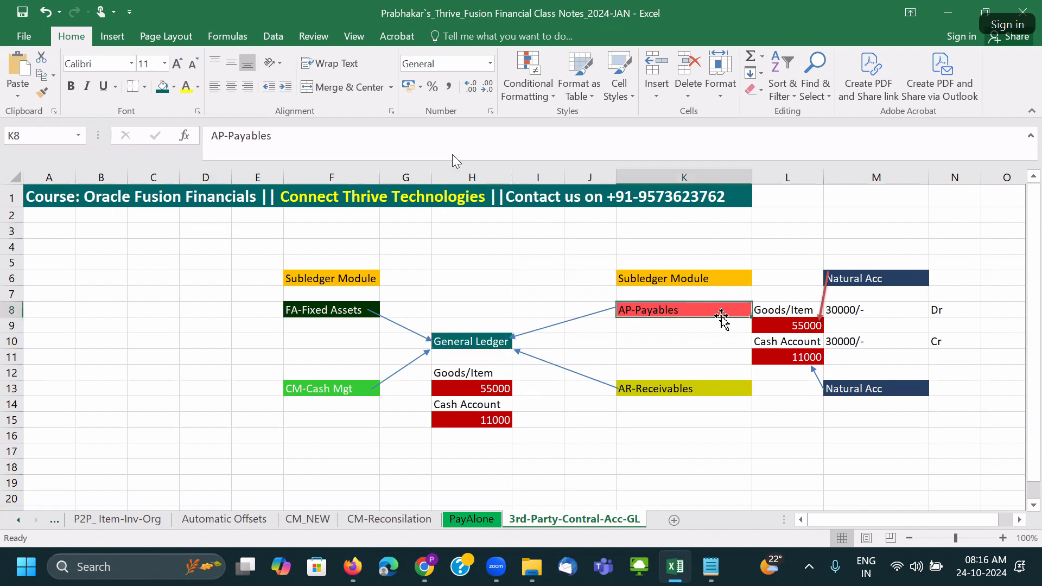
{"action": "left_click", "coordinate": [787, 313]}
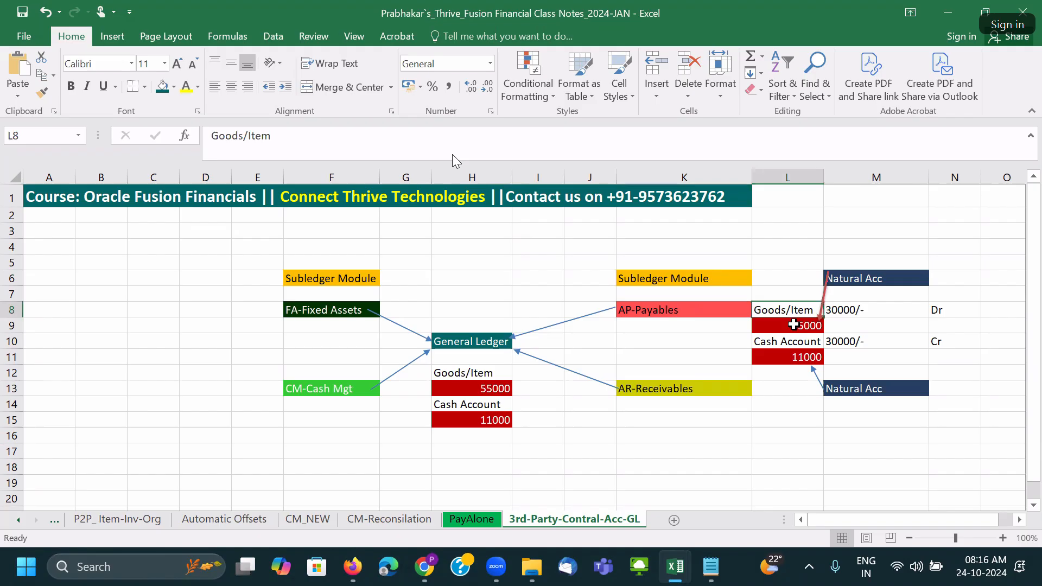
{"action": "left_click", "coordinate": [793, 341]}
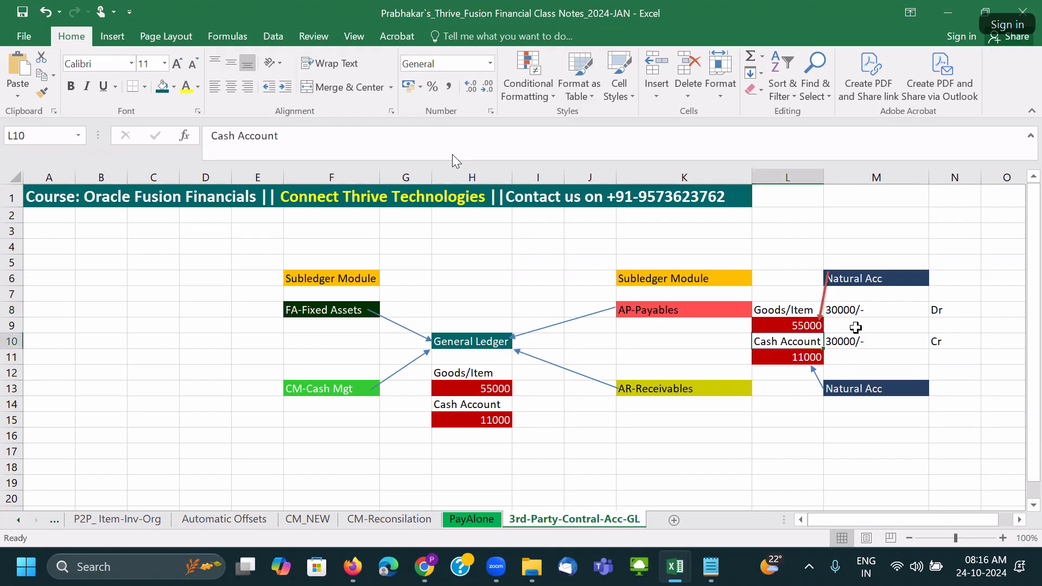
{"action": "left_click", "coordinate": [848, 312]}
{"action": "left_click", "coordinate": [858, 342]}
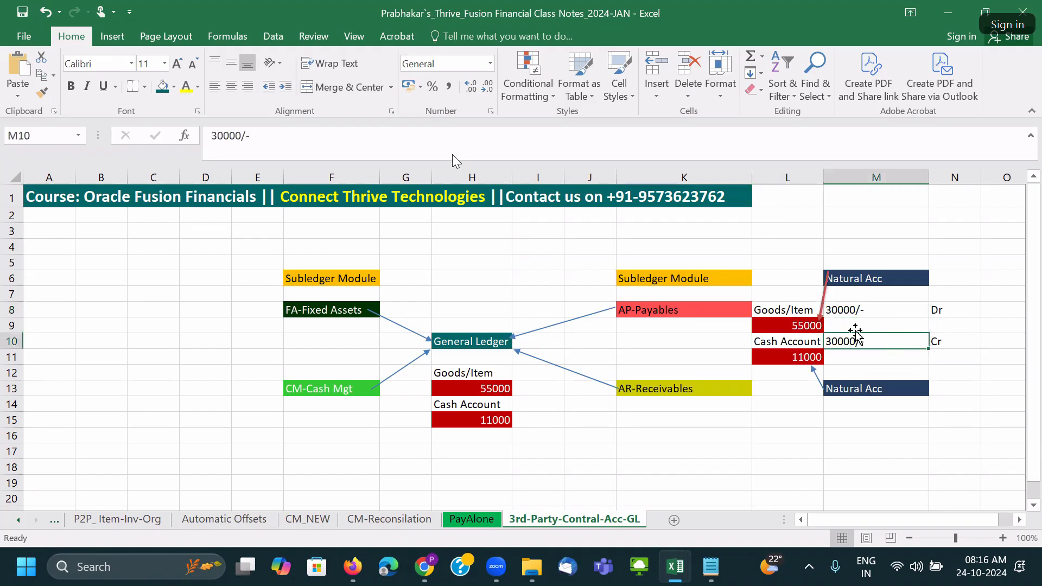
{"action": "left_click", "coordinate": [864, 283]}
{"action": "left_click", "coordinate": [808, 326]}
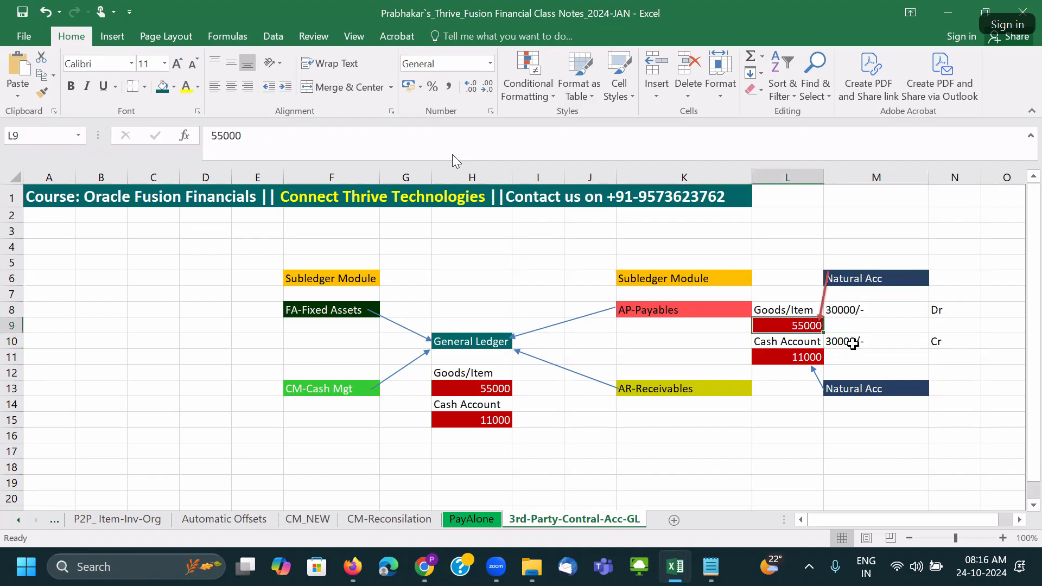
{"action": "left_click", "coordinate": [797, 360]}
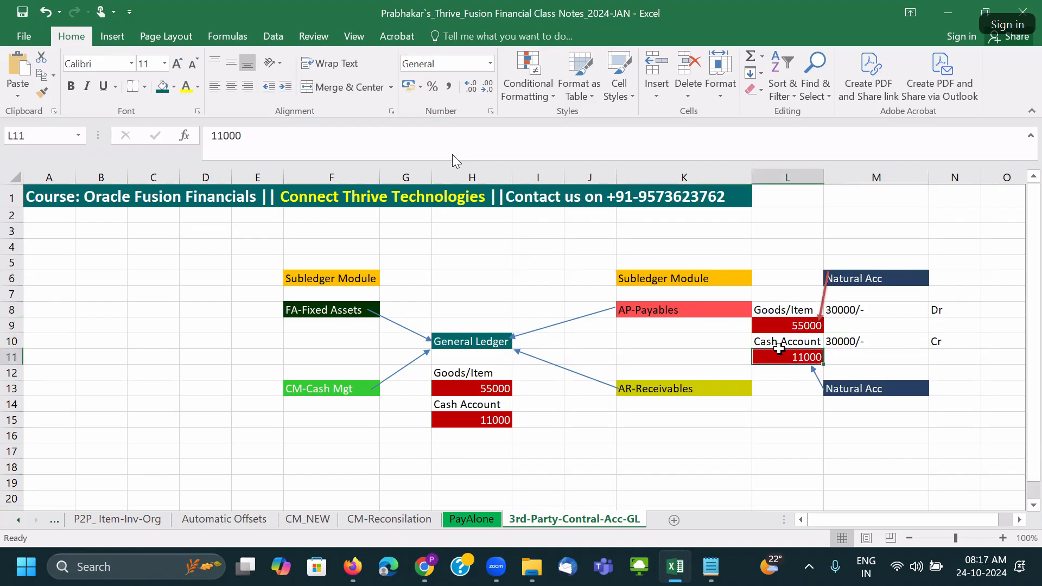
{"action": "left_click", "coordinate": [463, 377]}
{"action": "left_click", "coordinate": [465, 415]}
{"action": "left_click_drag", "start_coordinate": [465, 372], "coordinate": [496, 420]}
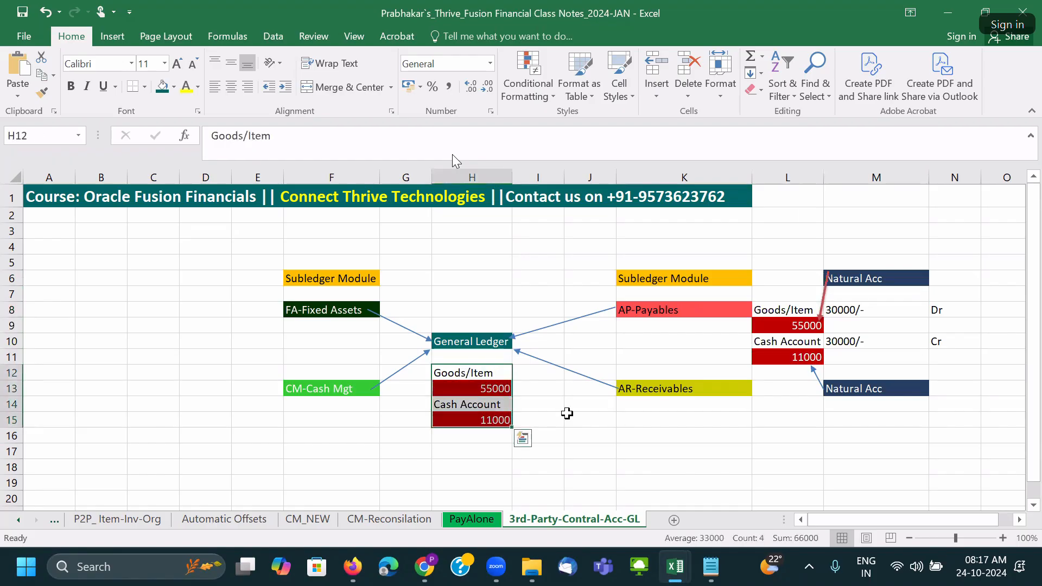
{"action": "left_click", "coordinate": [568, 417]}
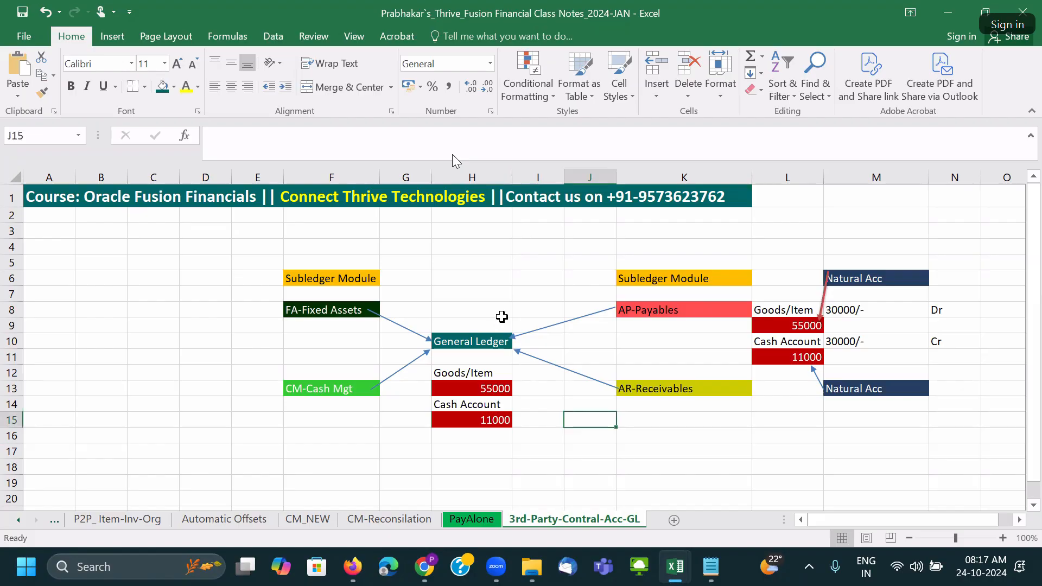
Highlight the 55000 Goods/Item amount and payables block L7:L11, then return to Oracle.
{"action": "left_click", "coordinate": [487, 388]}
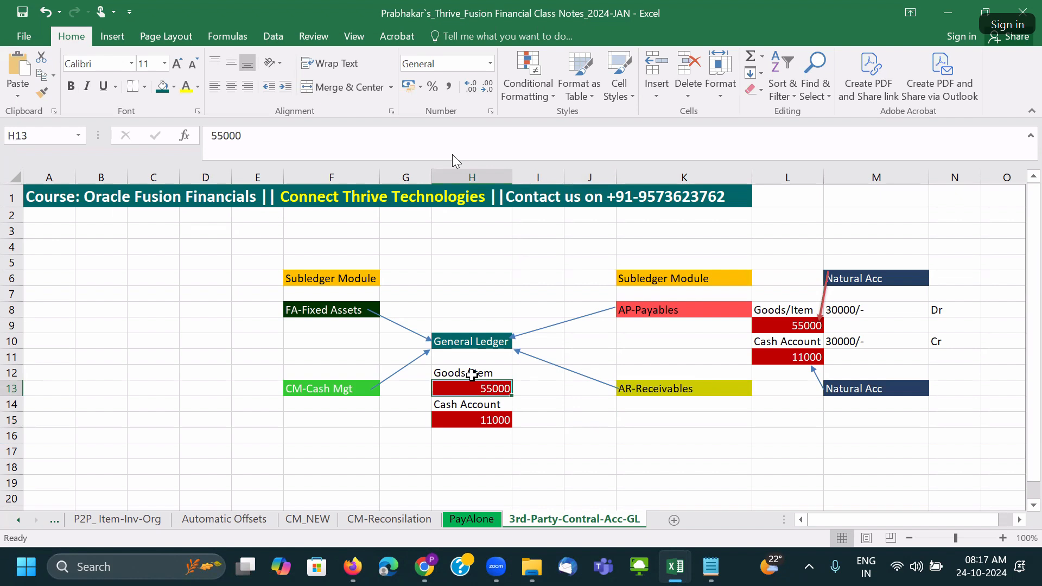
{"action": "left_click", "coordinate": [531, 399]}
{"action": "left_click", "coordinate": [482, 388]}
{"action": "left_click", "coordinate": [670, 307]}
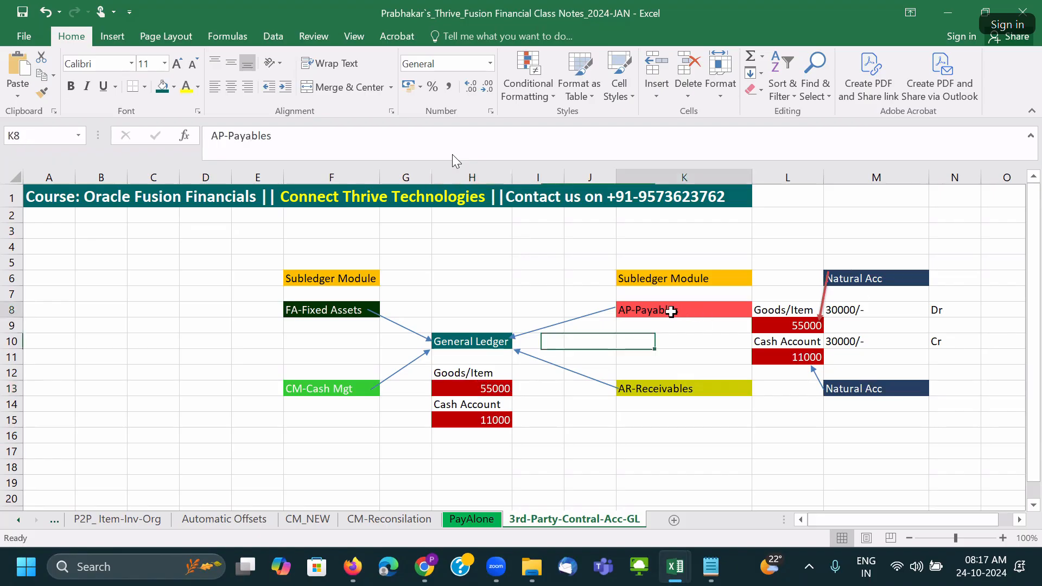
{"action": "left_click", "coordinate": [493, 341]}
{"action": "left_click", "coordinate": [492, 388]}
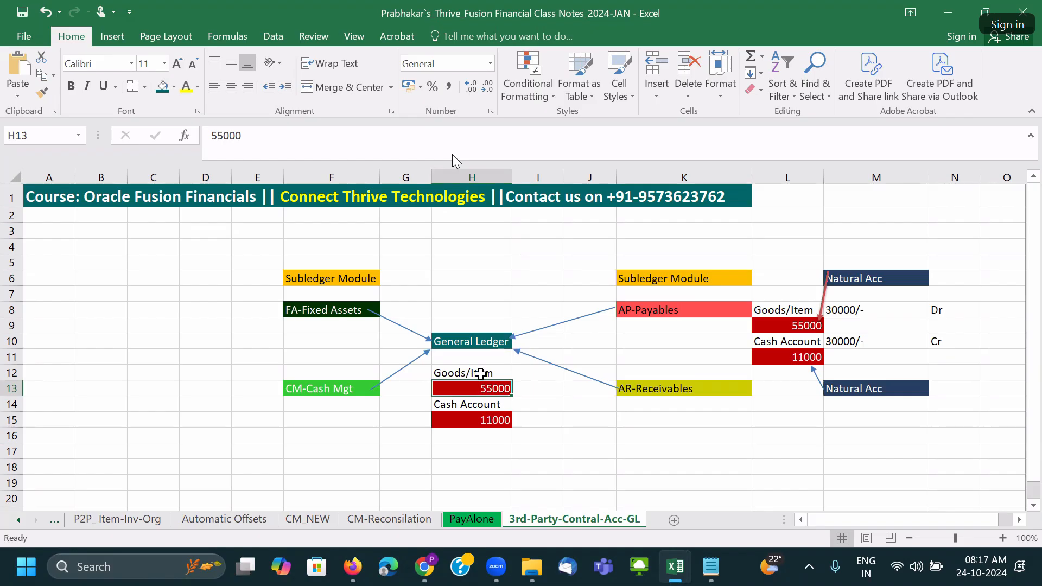
{"action": "left_click_drag", "start_coordinate": [481, 374], "coordinate": [478, 389]}
{"action": "left_click_drag", "start_coordinate": [801, 294], "coordinate": [809, 357]}
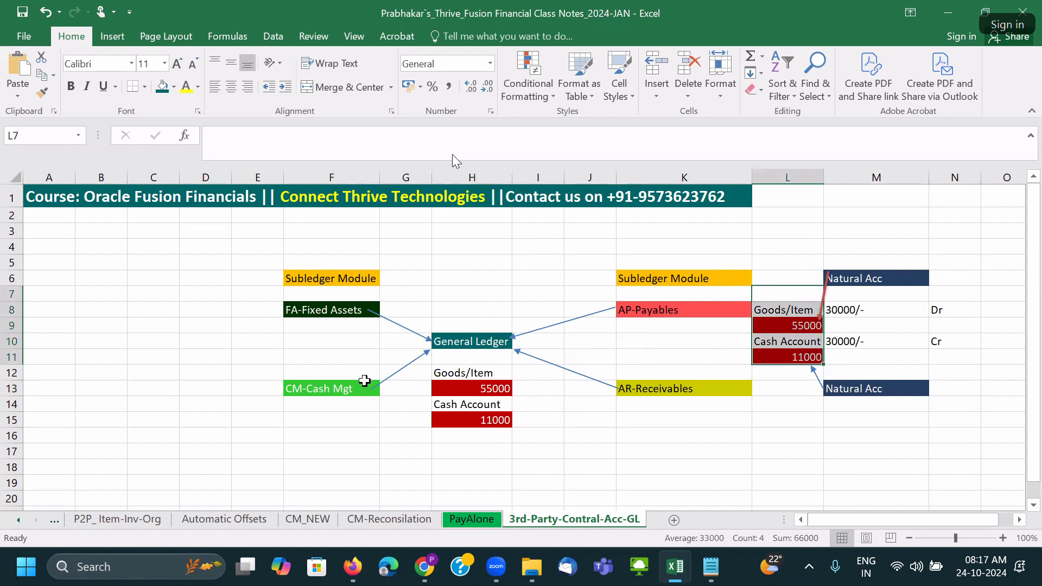
{"action": "left_click", "coordinate": [459, 385]}
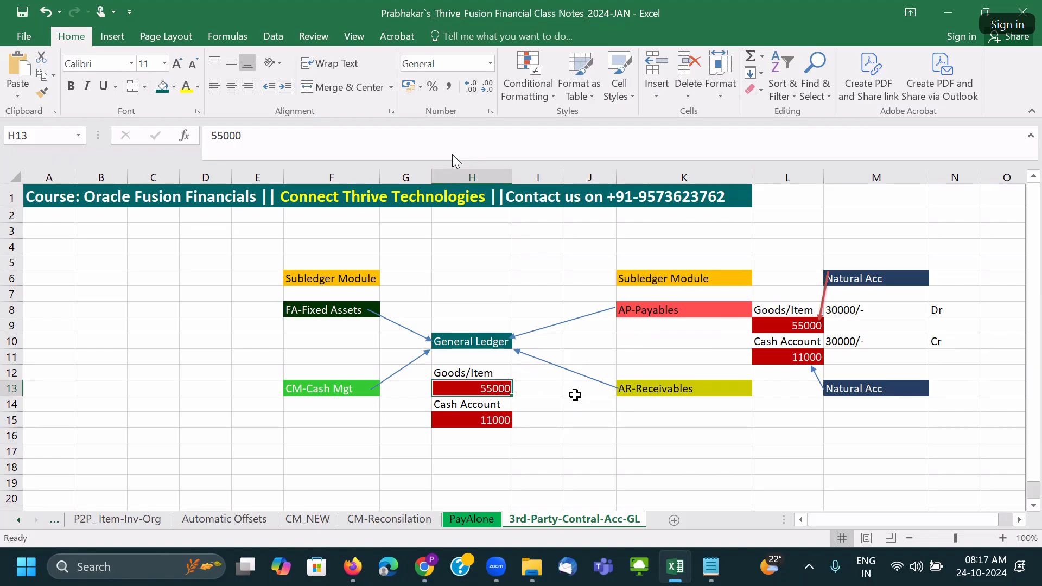
{"action": "left_click", "coordinate": [465, 314]}
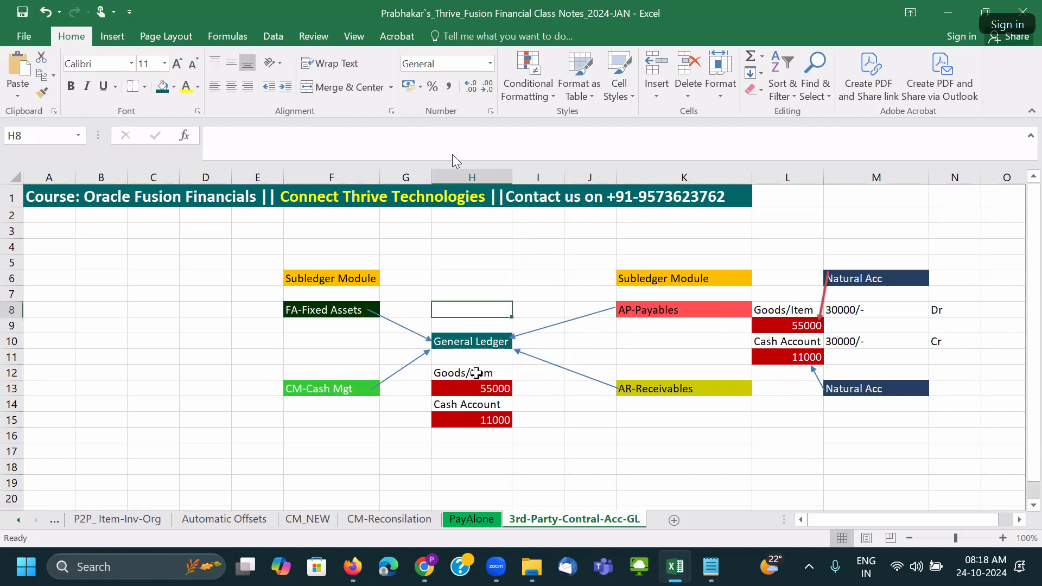
{"action": "left_click", "coordinate": [443, 391]}
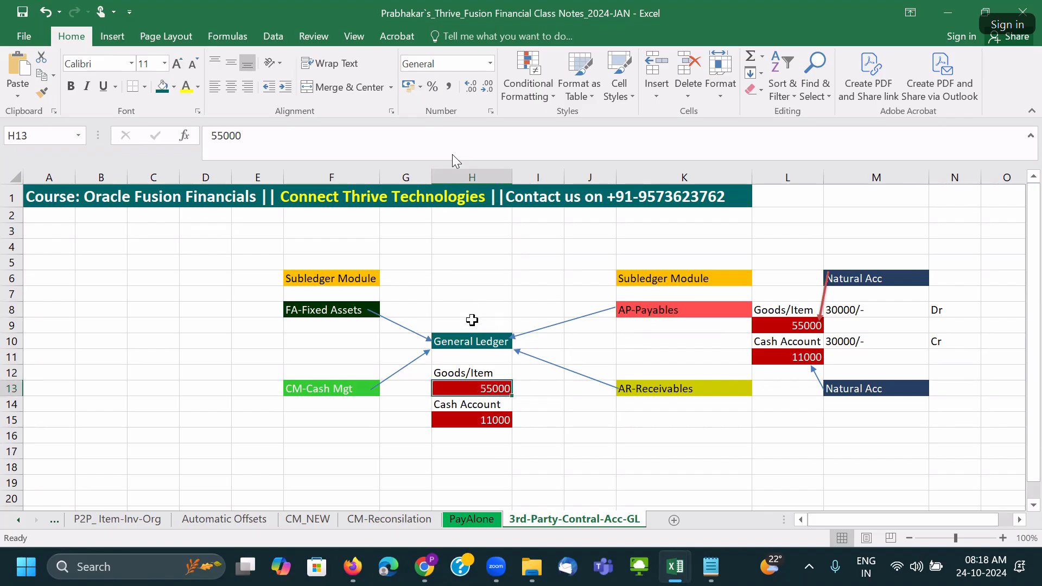
{"action": "left_click", "coordinate": [810, 326]}
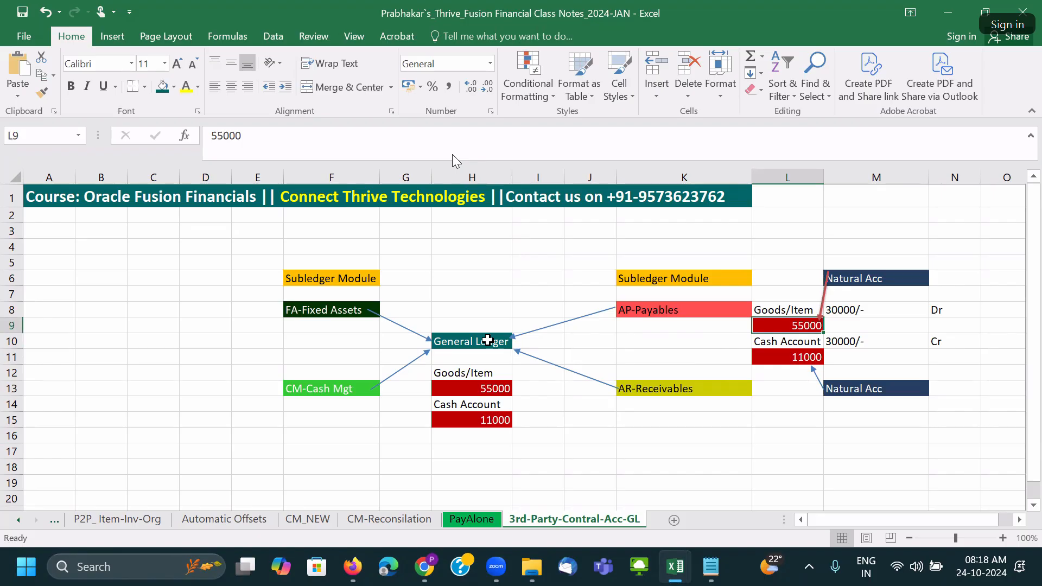
{"action": "left_click", "coordinate": [545, 432]}
{"action": "left_click", "coordinate": [352, 567]}
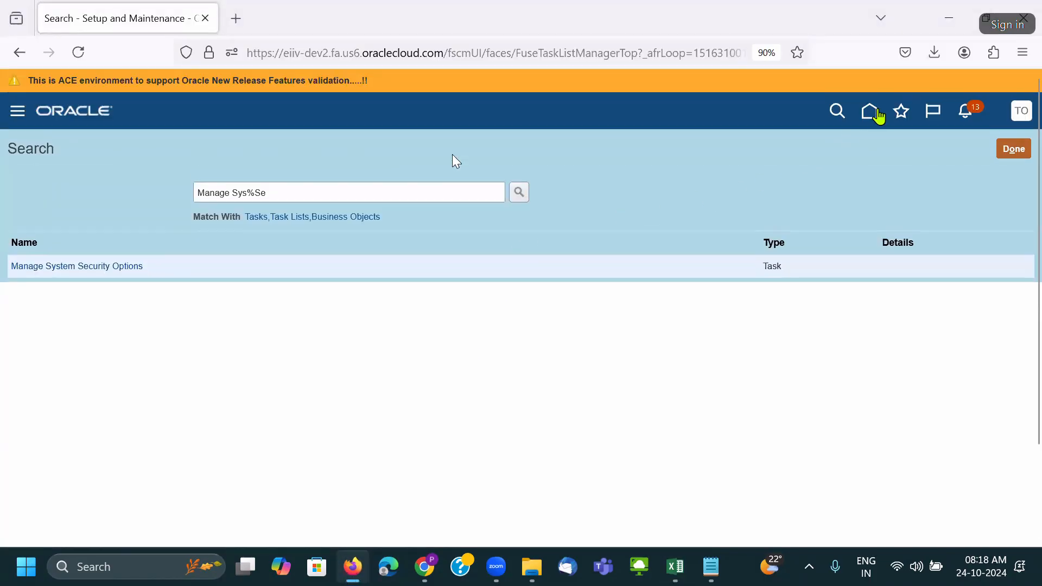
Start a new manual journal from the General Accounting quick actions on the home page.
{"action": "left_click", "coordinate": [875, 115]}
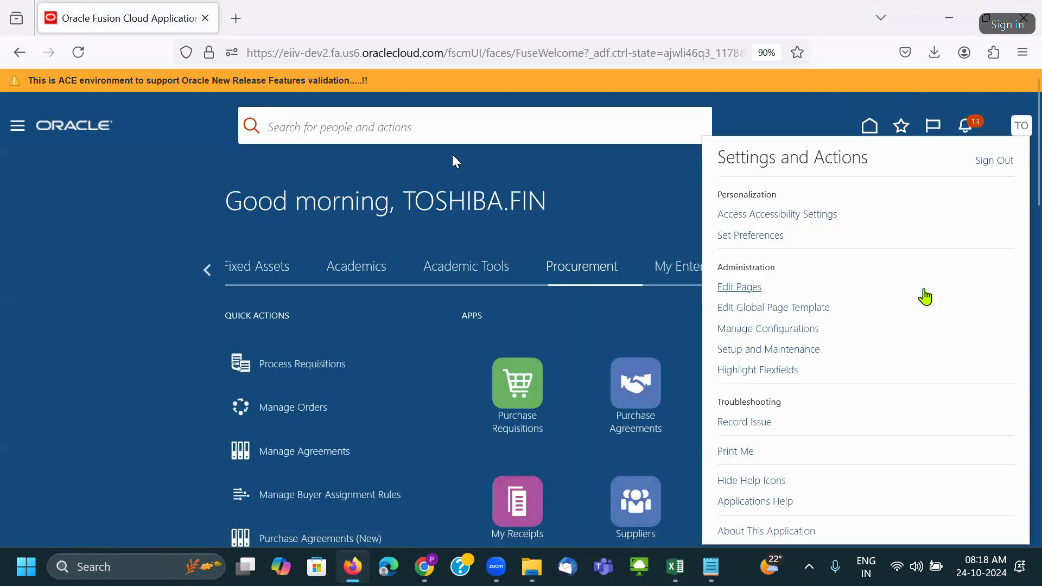
{"action": "left_click", "coordinate": [624, 220]}
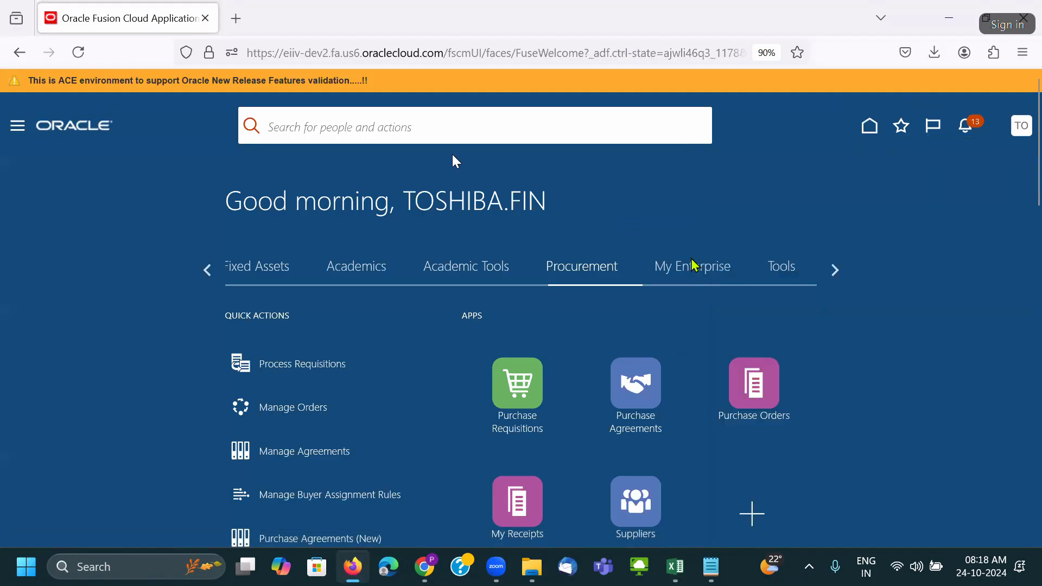
{"action": "left_click", "coordinate": [209, 272]}
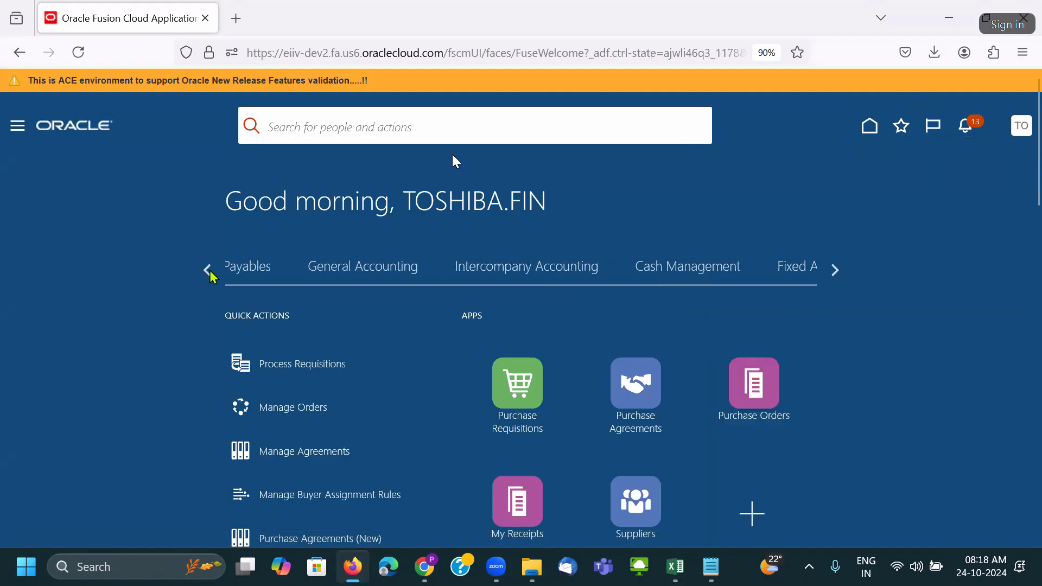
{"action": "left_click", "coordinate": [409, 280]}
{"action": "scroll", "coordinate": [380, 347], "scroll_direction": "down", "scroll_amount": 3}
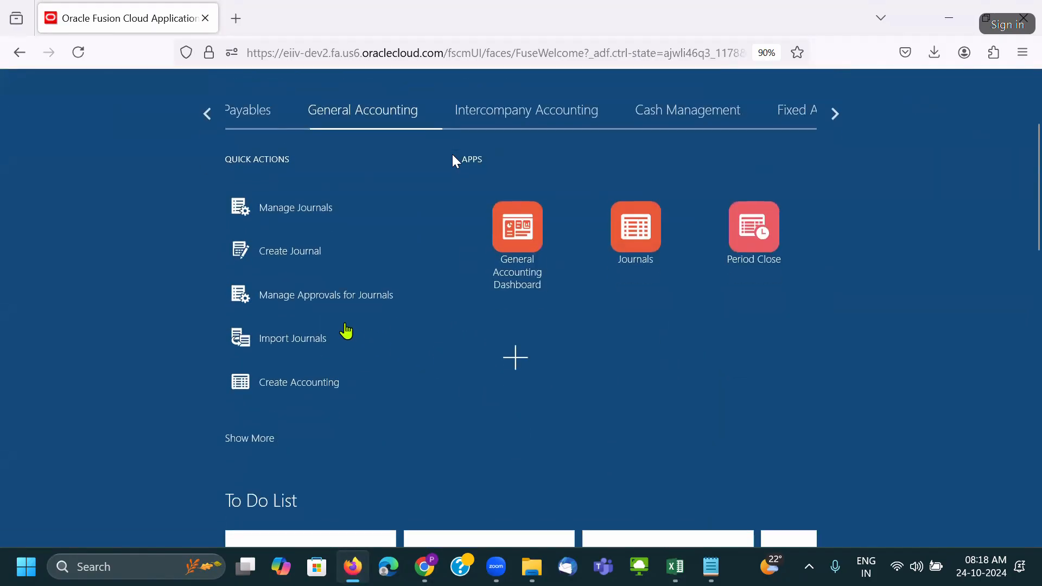
{"action": "left_click", "coordinate": [311, 256]}
Set the journal ledger to Toshiba US Primary Ledger-USD and the category to AKK Adjustment.
{"action": "scroll", "coordinate": [272, 270], "scroll_direction": "down", "scroll_amount": 5}
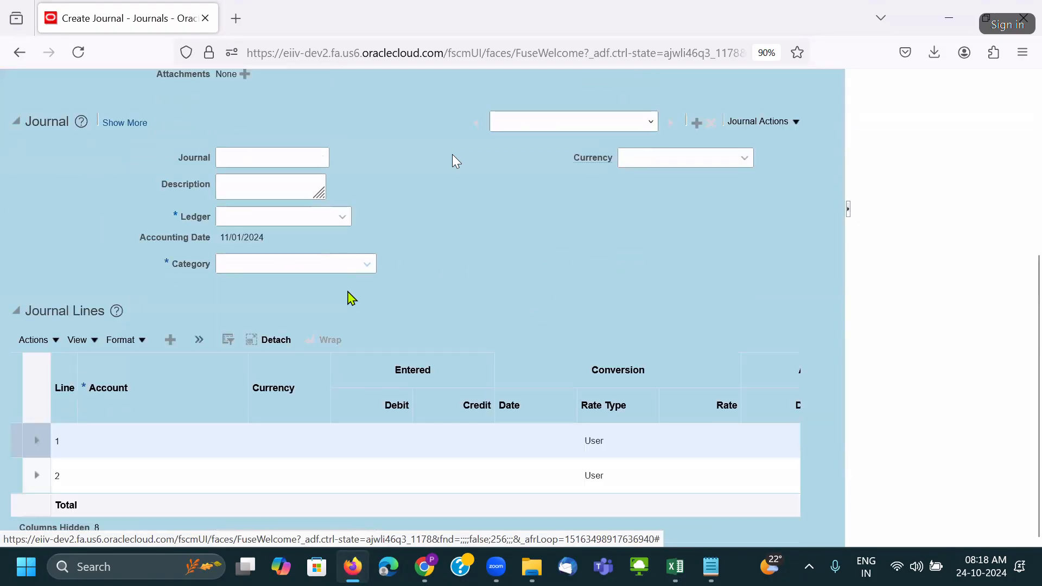
{"action": "left_click", "coordinate": [293, 226]}
{"action": "left_click", "coordinate": [291, 269]}
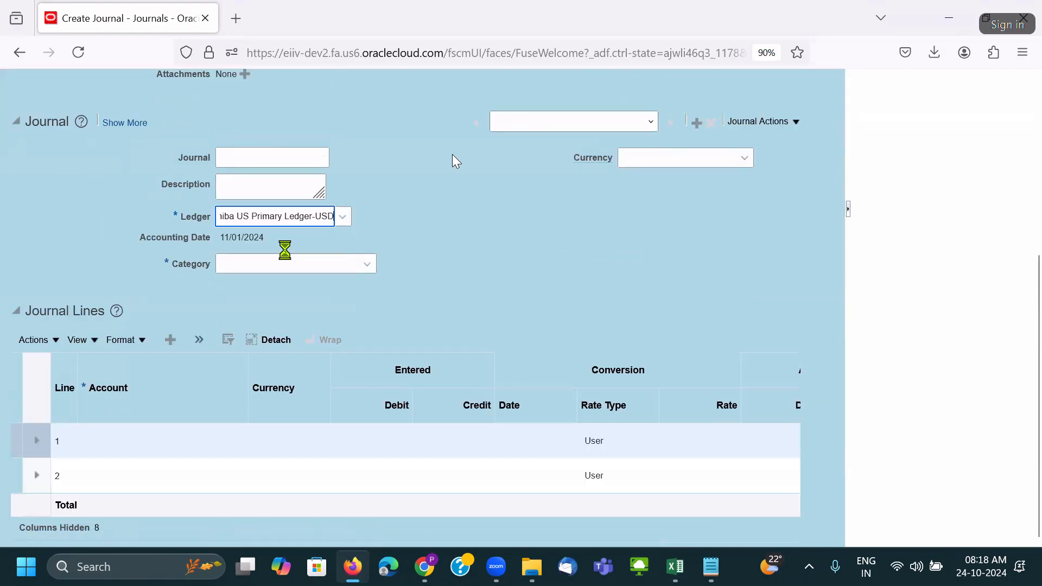
{"action": "left_click", "coordinate": [285, 257]}
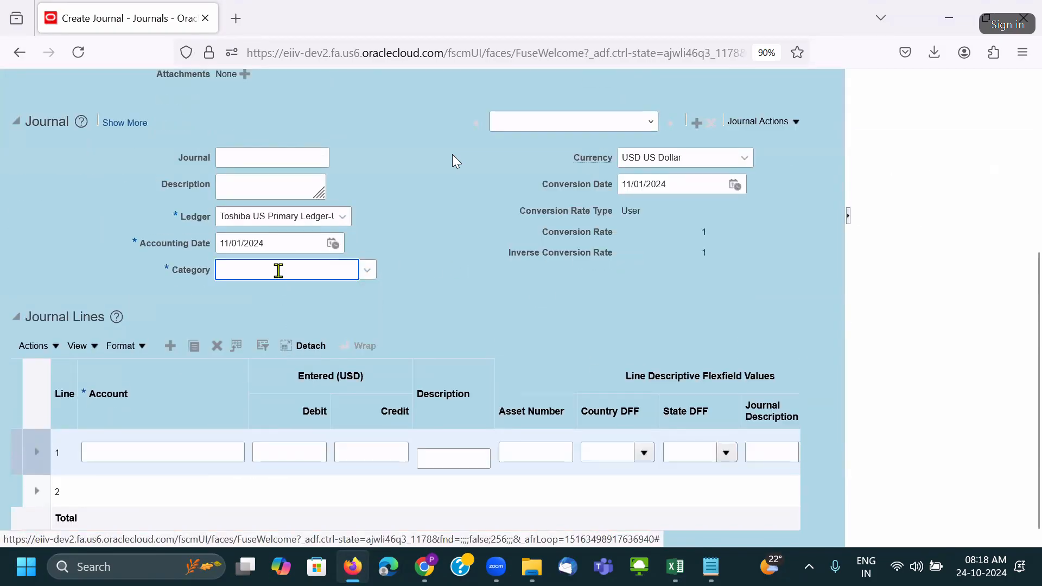
{"action": "left_click", "coordinate": [277, 271]}
{"action": "left_click", "coordinate": [279, 334]}
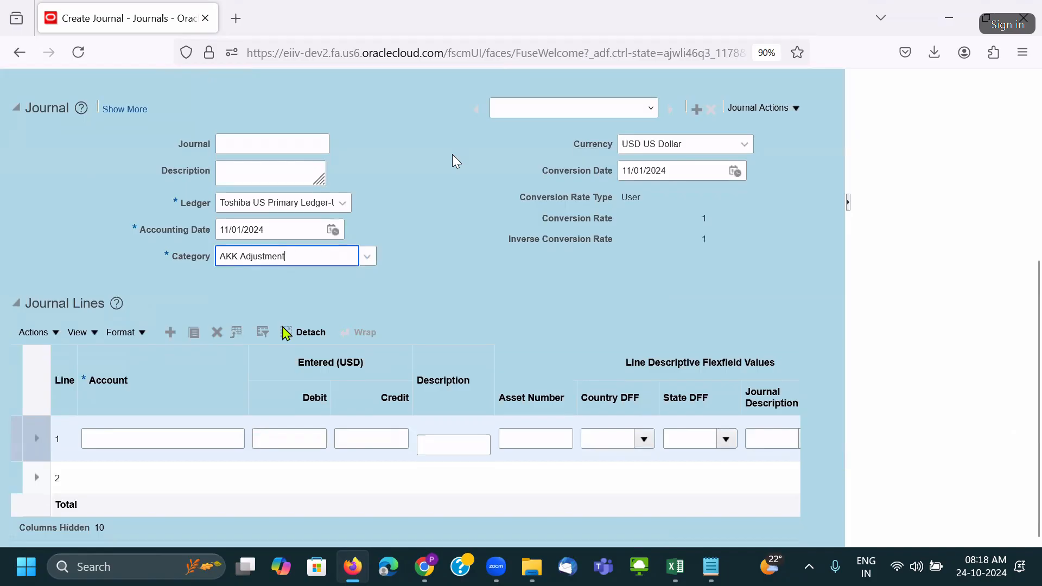
{"action": "left_click", "coordinate": [251, 361]}
{"action": "left_click_drag", "start_coordinate": [252, 398], "coordinate": [333, 408]}
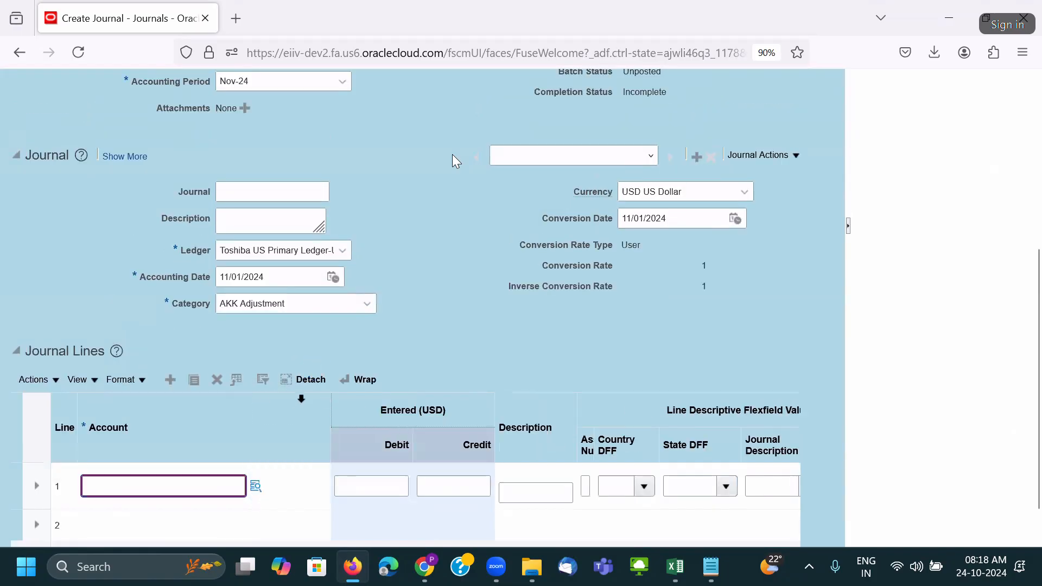
{"action": "scroll", "coordinate": [349, 344], "scroll_direction": "down", "scroll_amount": 1}
{"action": "left_click", "coordinate": [257, 438]}
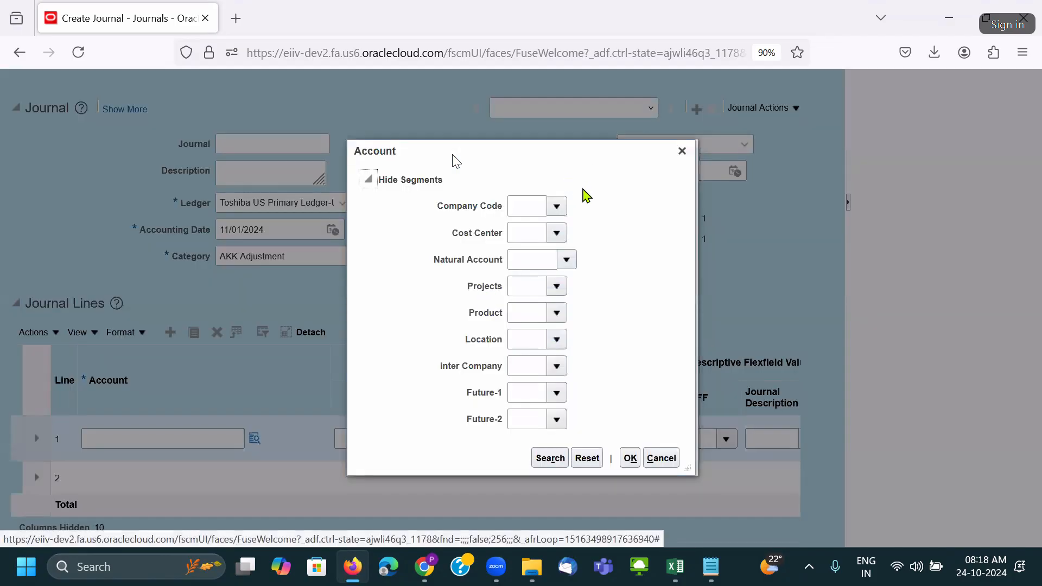
Try natural account 55000, find no match in the full search, and pick 50300 instead.
{"action": "left_click", "coordinate": [567, 259]}
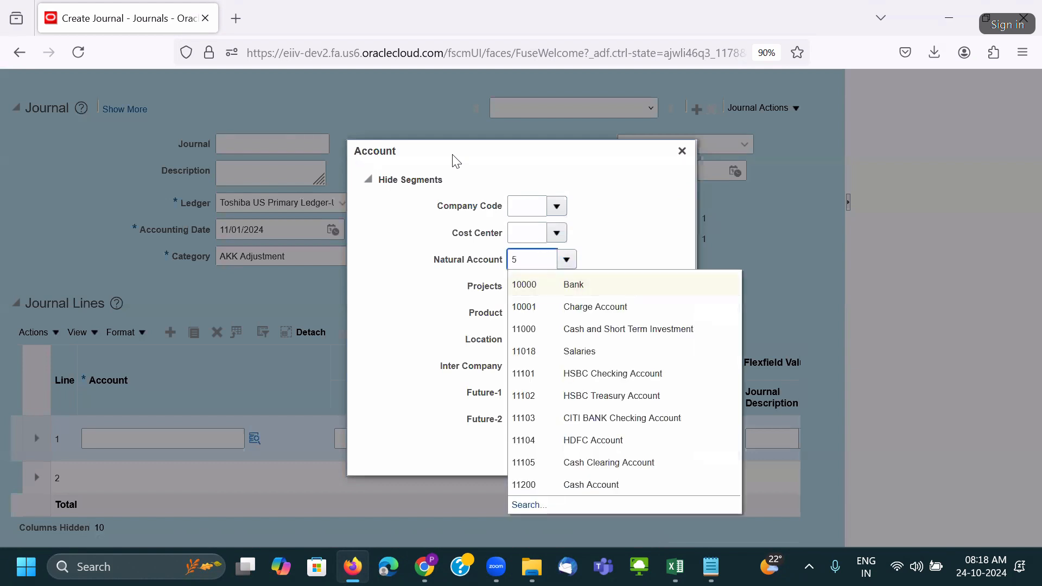
{"action": "type", "text": "55000"}
{"action": "left_click", "coordinate": [535, 506]}
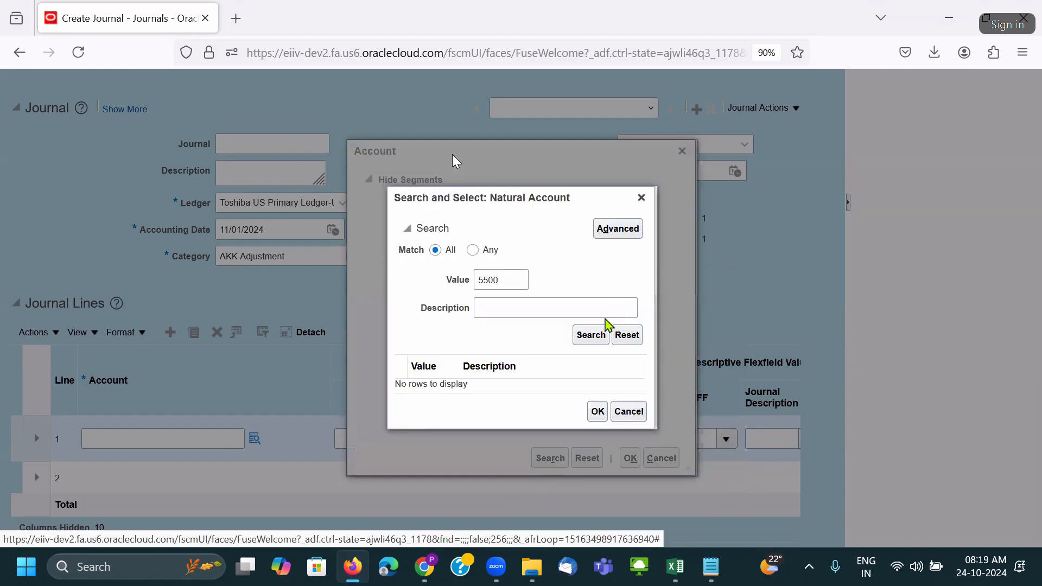
{"action": "left_click", "coordinate": [590, 337]}
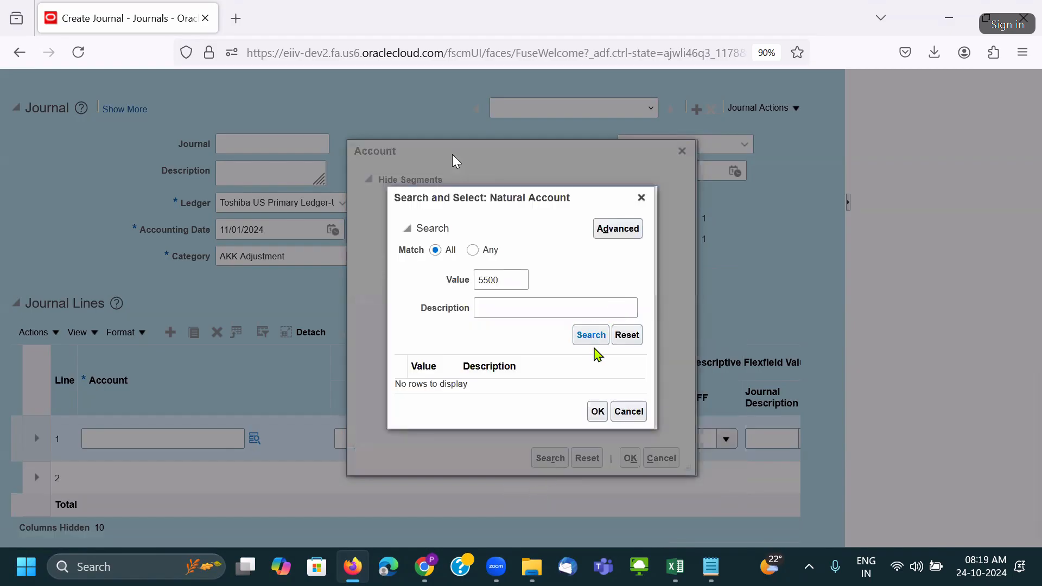
{"action": "left_click", "coordinate": [639, 199]}
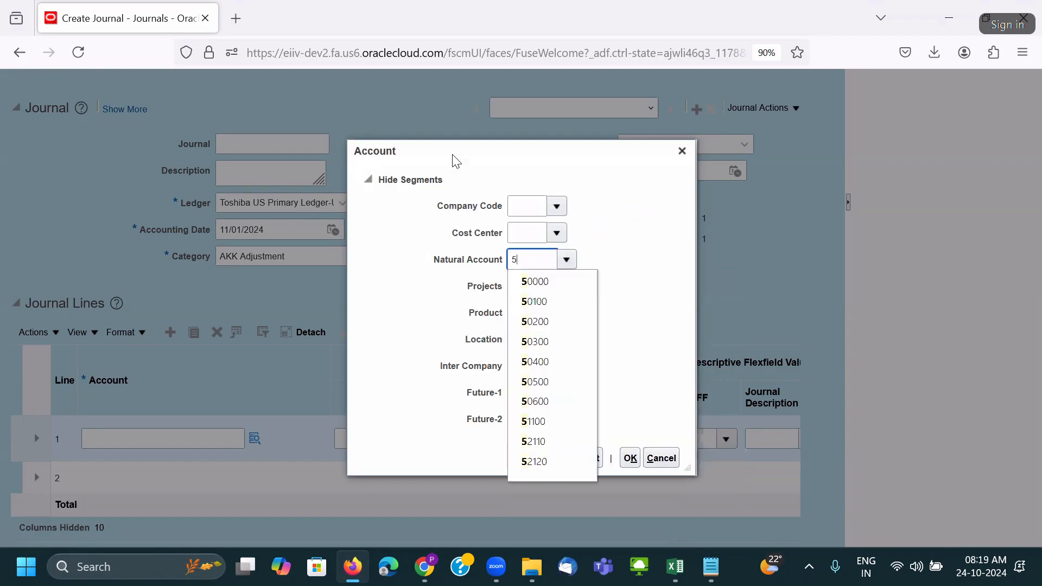
{"action": "left_click", "coordinate": [541, 343]}
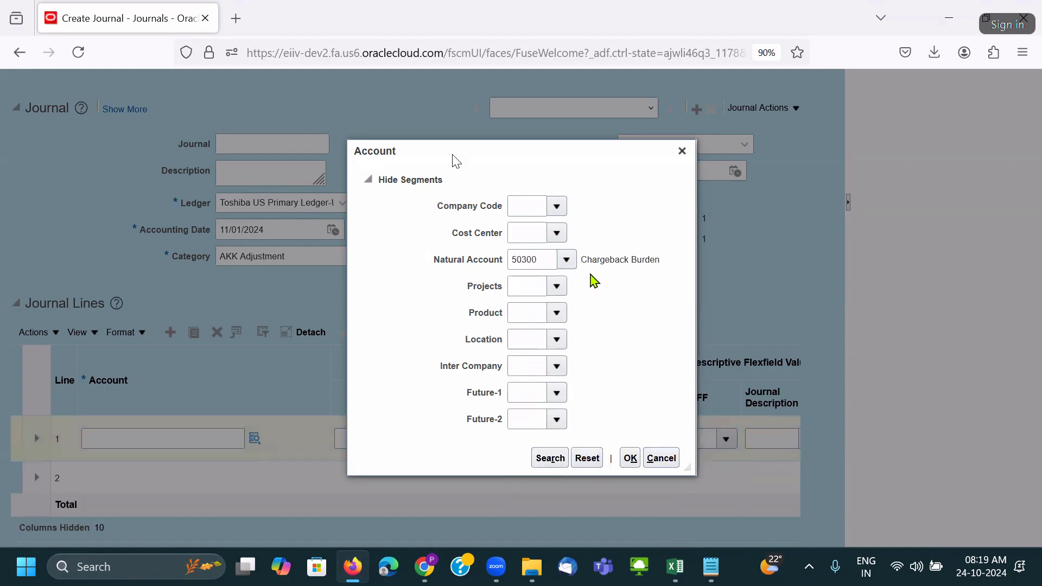
Change the natural account to 50400, then edit it down to 50000 Material and Goods.
{"action": "left_click", "coordinate": [542, 260]}
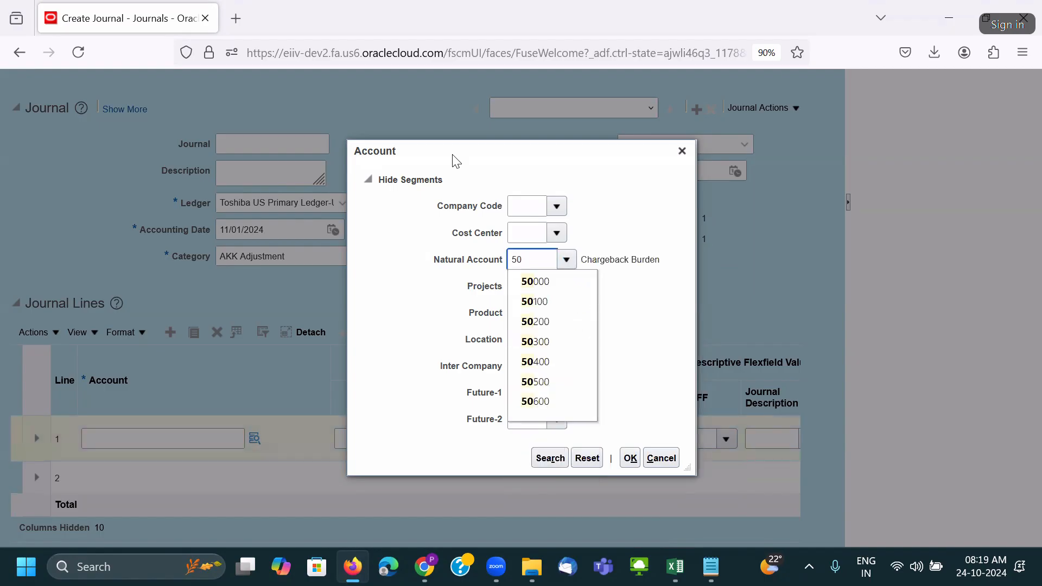
{"action": "left_click", "coordinate": [549, 362]}
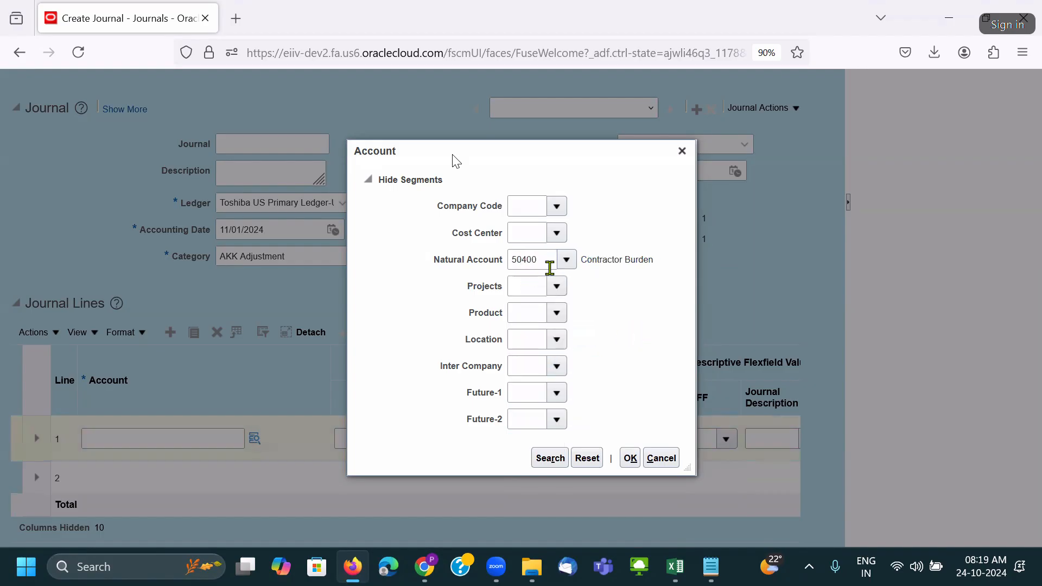
{"action": "left_click_drag", "start_coordinate": [525, 260], "coordinate": [582, 273]}
{"action": "key", "text": "BackSpace"}
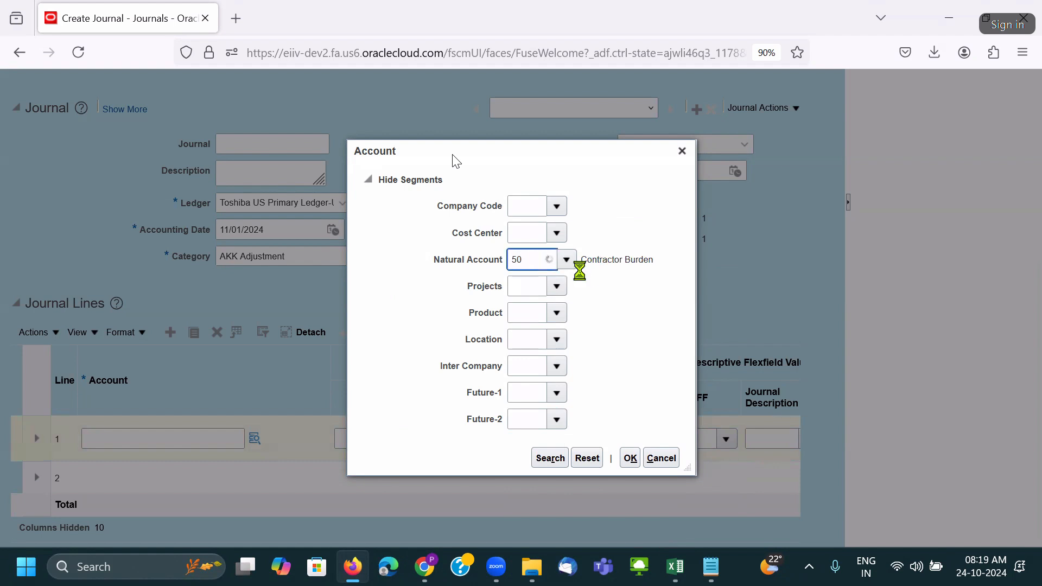
{"action": "left_click", "coordinate": [559, 284]}
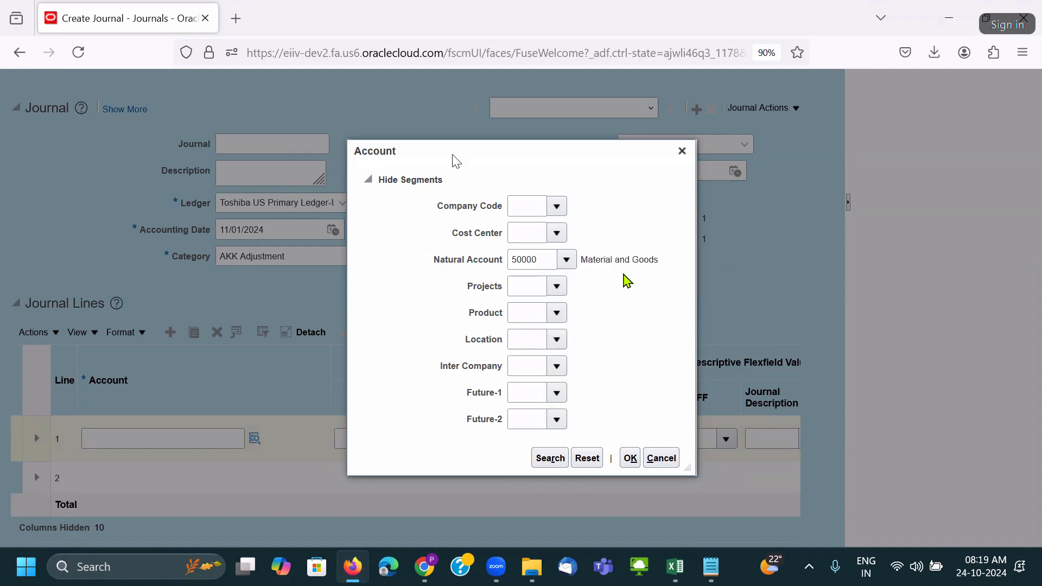
{"action": "triple_click", "coordinate": [630, 260]}
{"action": "left_click", "coordinate": [542, 259]}
{"action": "double_click", "coordinate": [543, 261]}
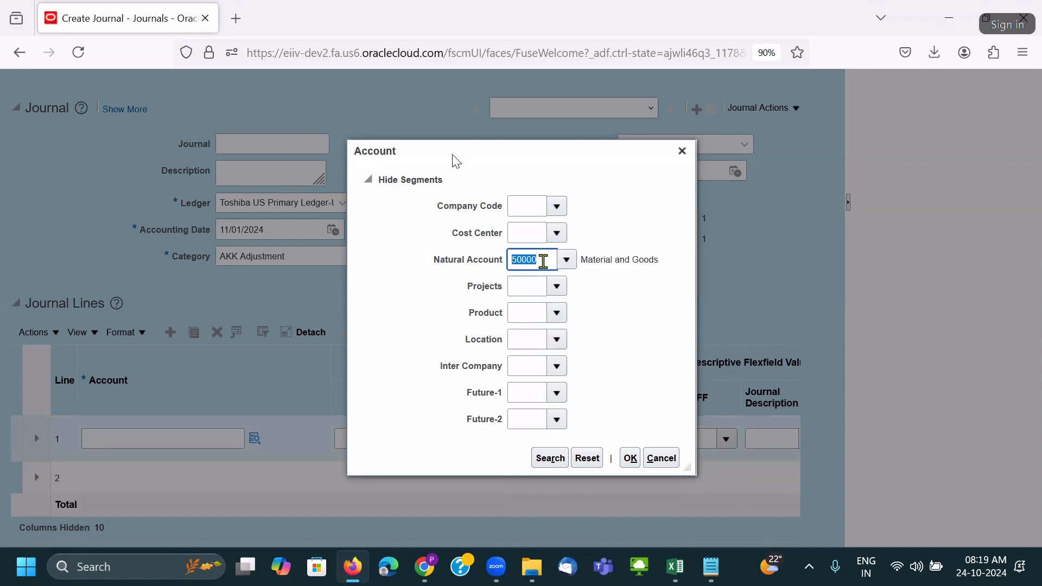
{"action": "left_click", "coordinate": [600, 272]}
{"action": "double_click", "coordinate": [553, 260]}
{"action": "double_click", "coordinate": [549, 263]}
Load Oracle in a new tab, leave the journal page, and open Create Invoice from Payables.
{"action": "left_click", "coordinate": [235, 18]}
{"action": "type", "text": "e"}
{"action": "key", "text": "Return"}
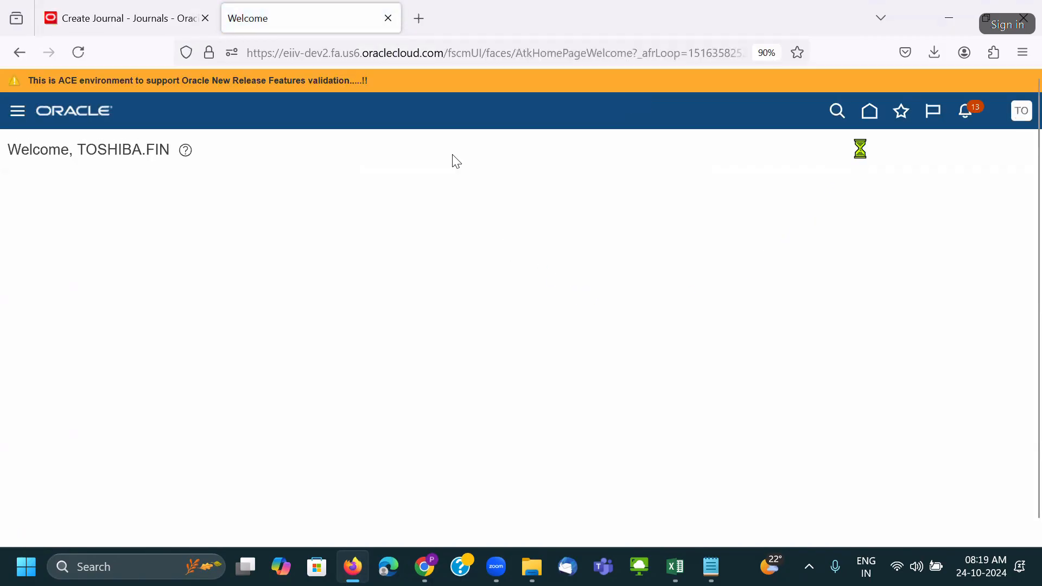
{"action": "left_click", "coordinate": [870, 110]}
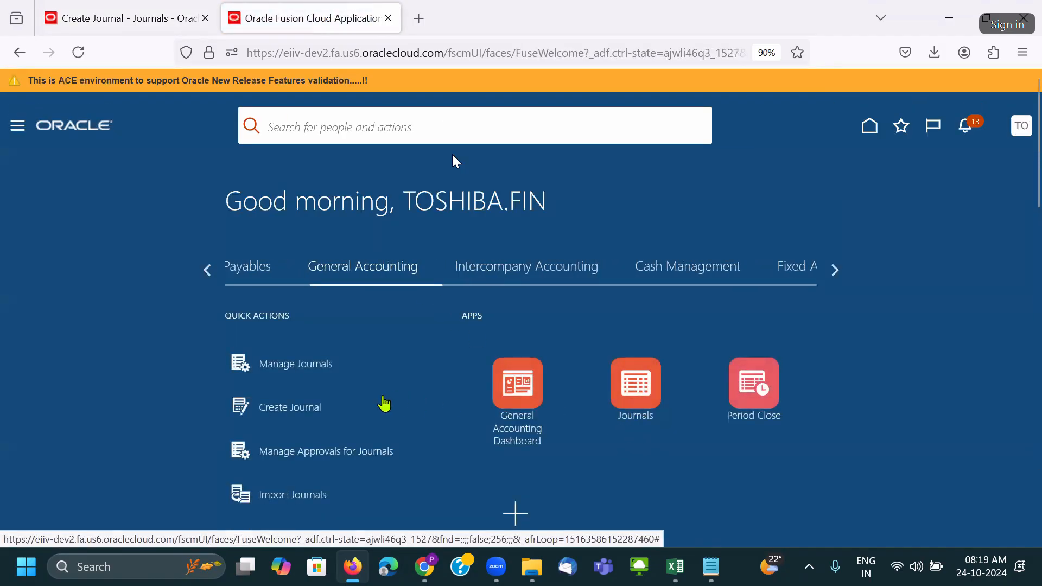
{"action": "left_click", "coordinate": [328, 411]}
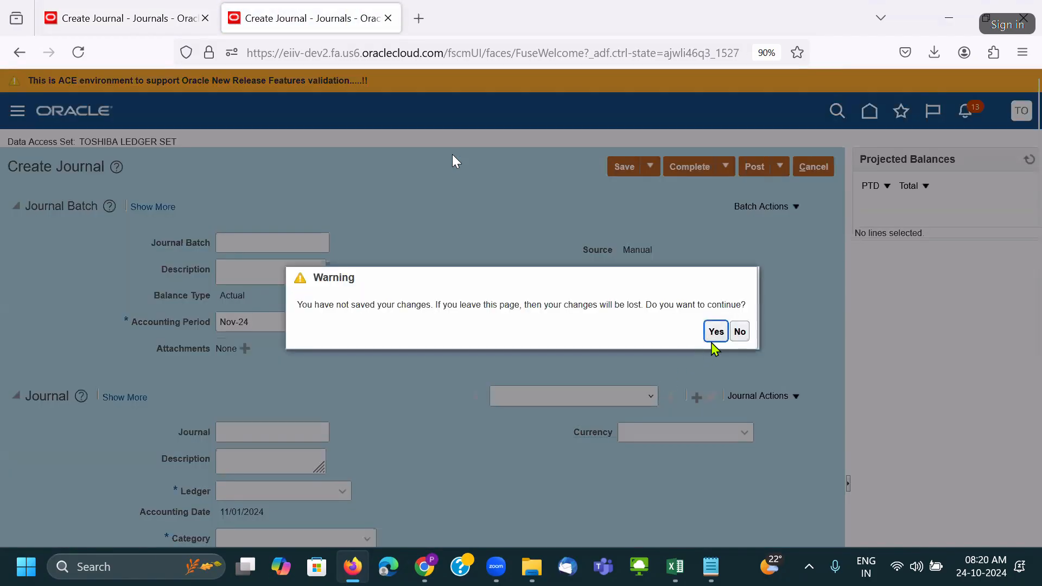
{"action": "key", "text": "Return"}
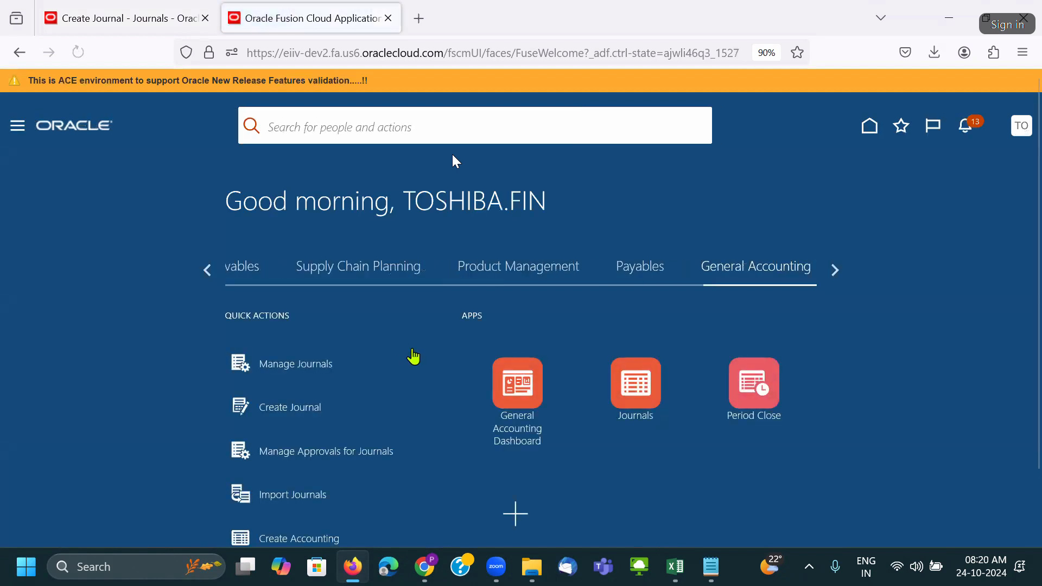
{"action": "left_click", "coordinate": [264, 277]}
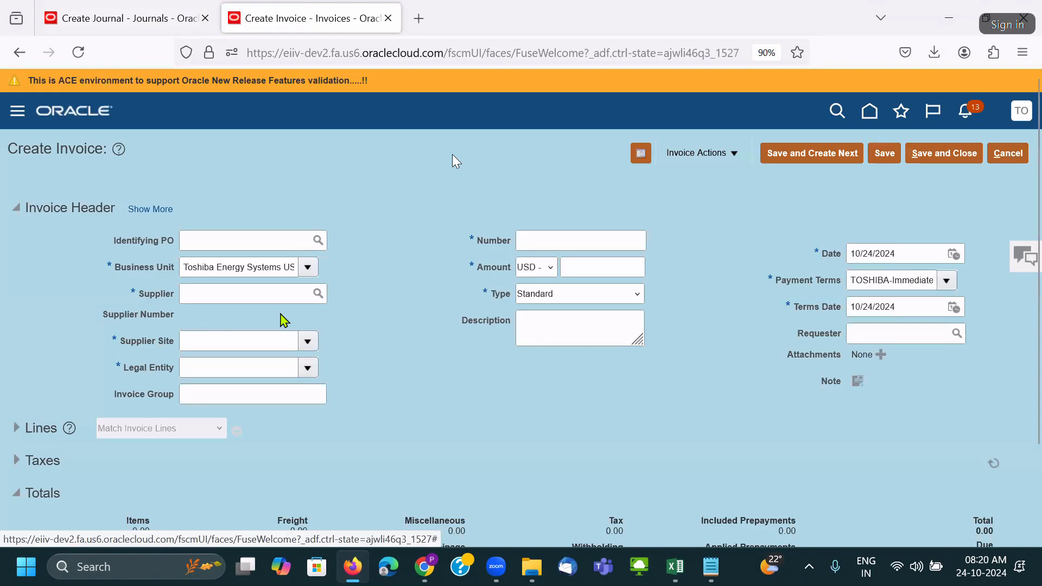
{"action": "left_click", "coordinate": [238, 295]}
Choose supplier Seagate Technology Pvt Ltd for the invoice from a 'sea' search.
{"action": "type", "text": "seag"}
{"action": "key", "text": "BackSpace"}
{"action": "key", "text": "Tab"}
{"action": "scroll", "coordinate": [354, 350], "scroll_direction": "down", "scroll_amount": 2}
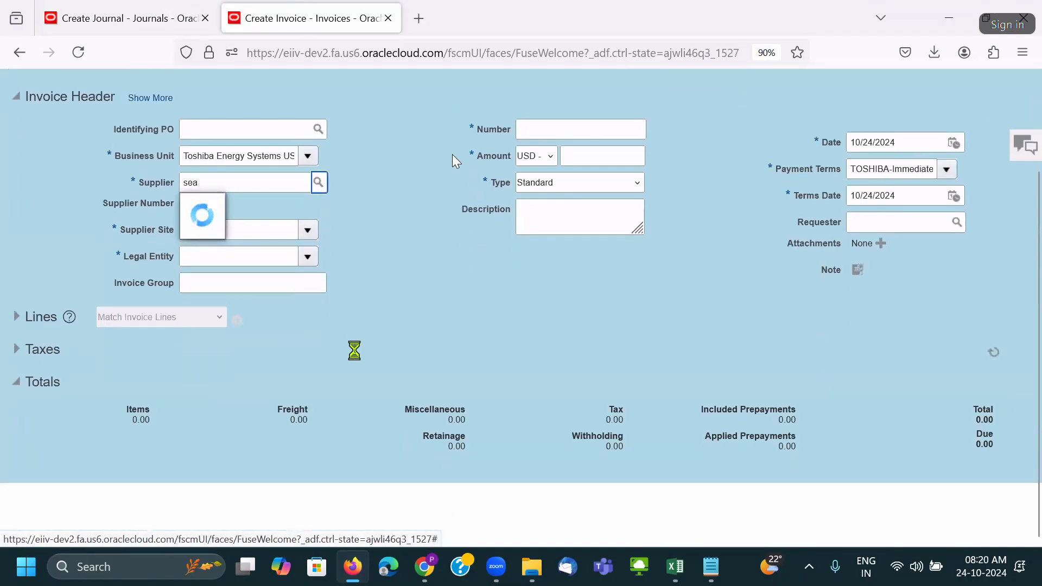
{"action": "left_click", "coordinate": [17, 317]}
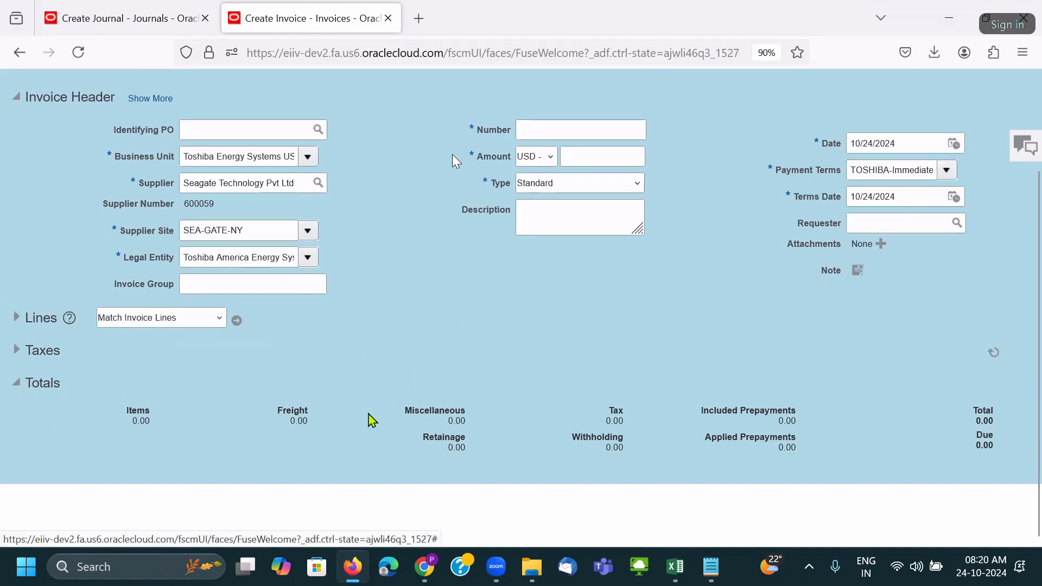
{"action": "left_click", "coordinate": [870, 133]}
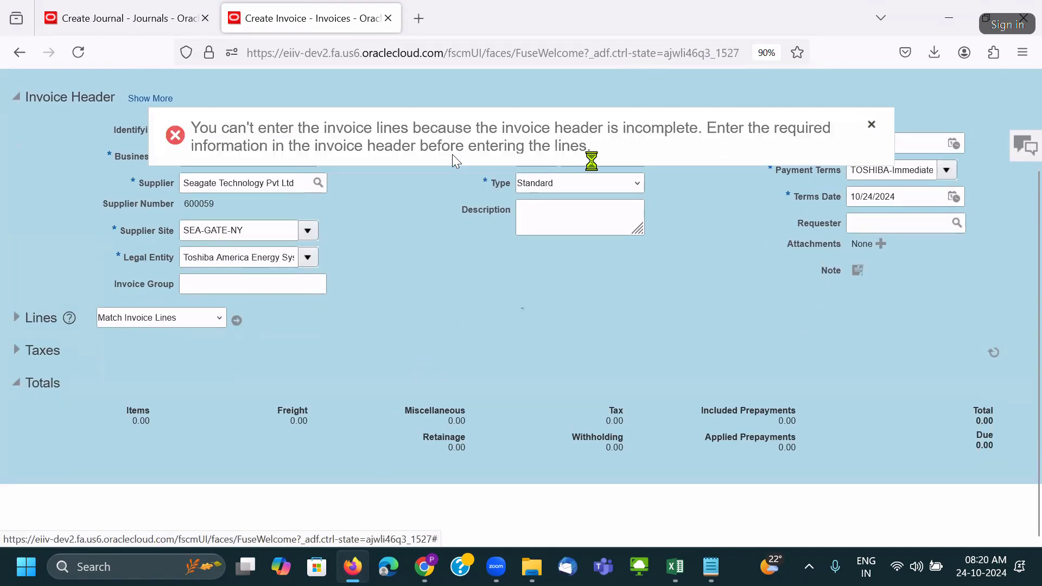
Enter invoice number 'tre' and an amount of 55 on invoice line 1.
{"action": "left_click", "coordinate": [574, 241]}
{"action": "type", "text": "tre"}
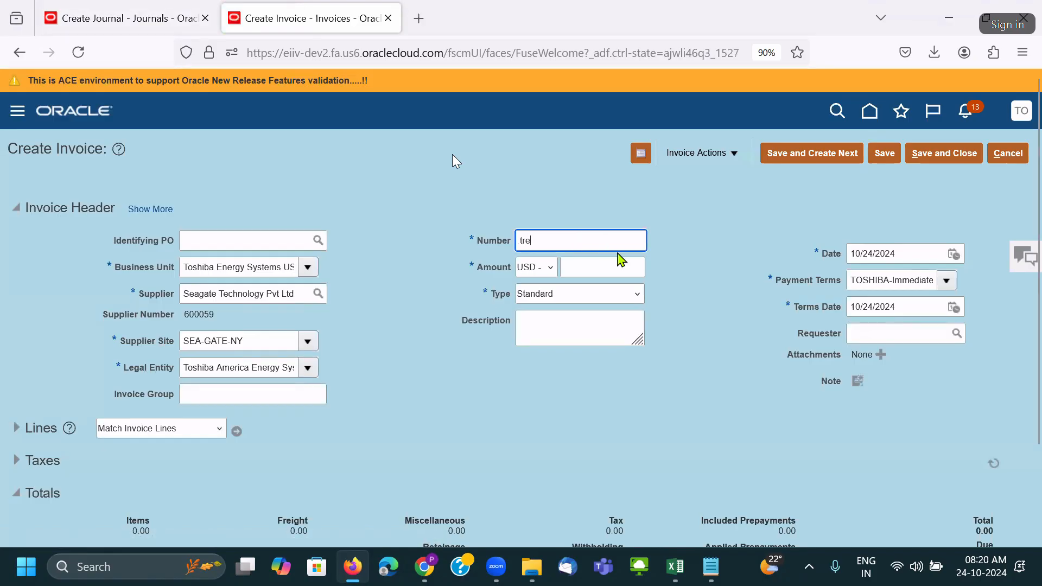
{"action": "left_click", "coordinate": [622, 266]}
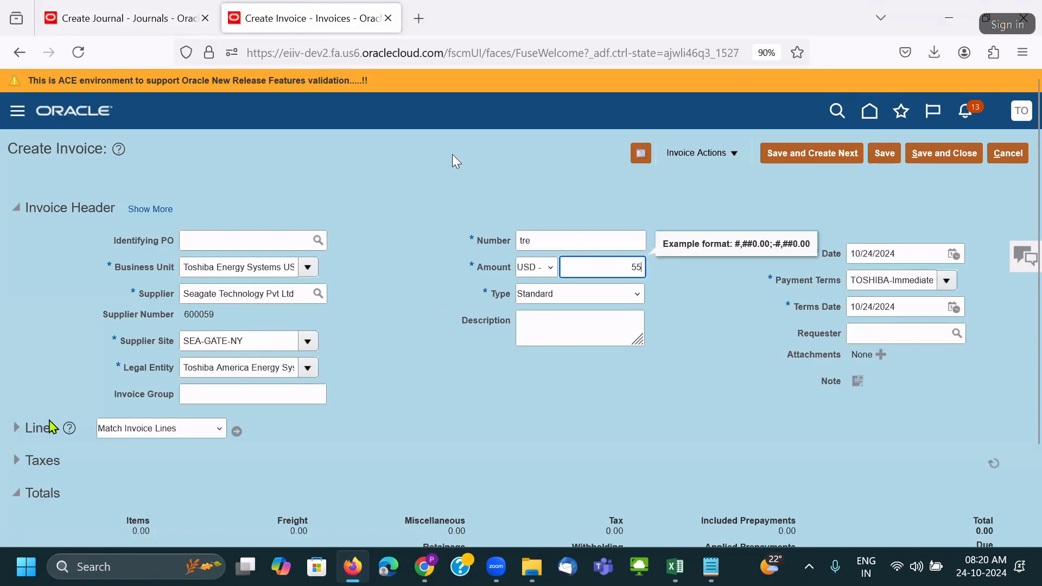
{"action": "left_click", "coordinate": [16, 428]}
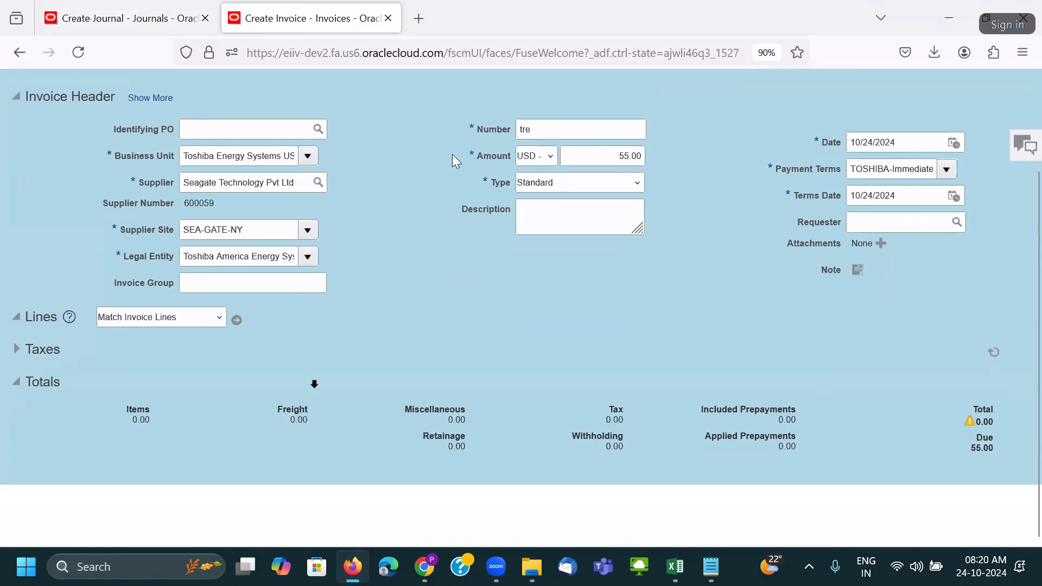
{"action": "left_click", "coordinate": [305, 451]}
{"action": "left_click", "coordinate": [239, 451]}
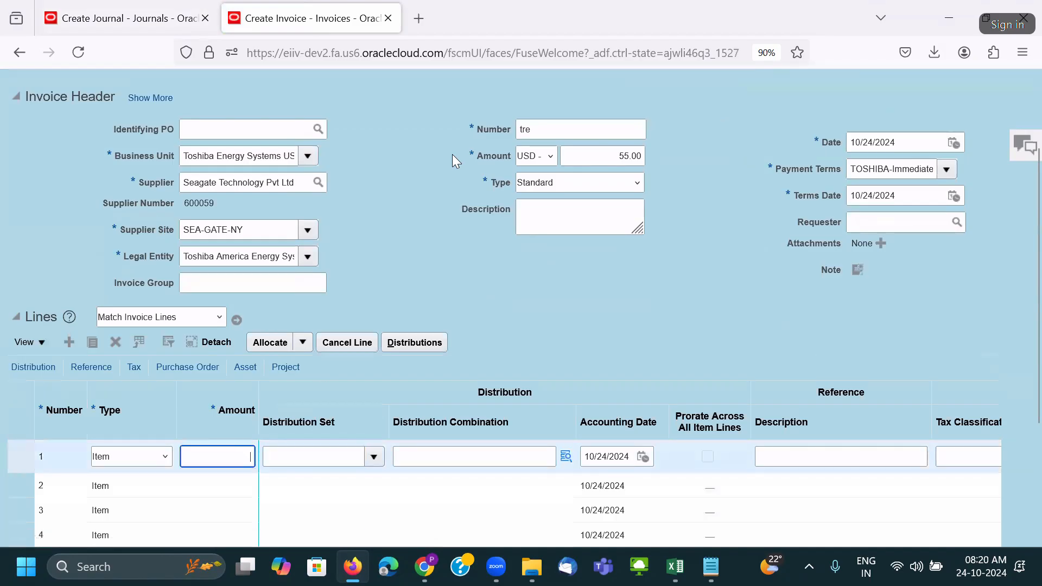
{"action": "type", "text": "55"}
{"action": "left_click", "coordinate": [568, 456]}
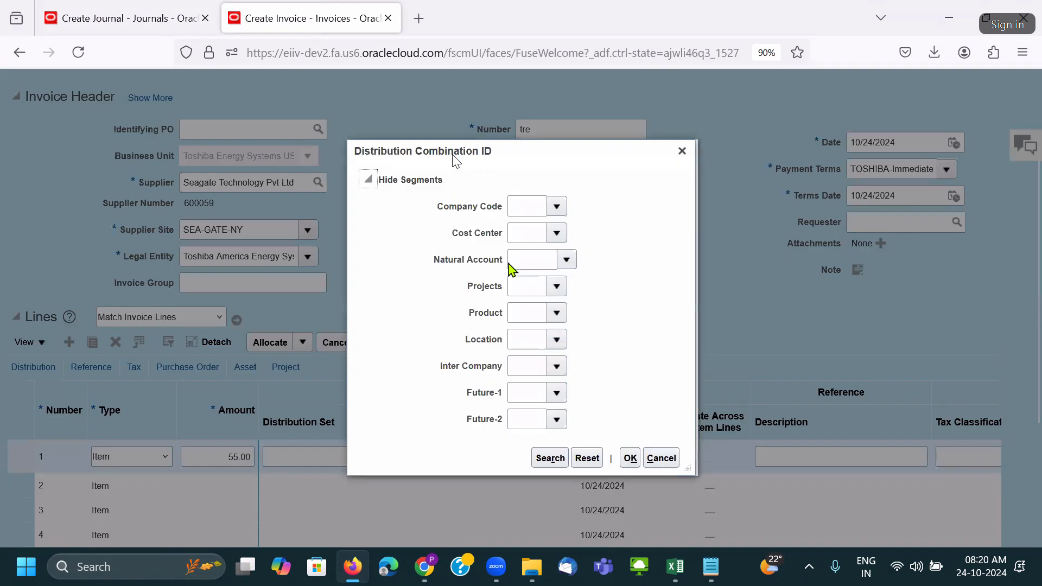
Select natural account 50000 Material and Goods for the line distribution, then switch to the journal tab.
{"action": "left_click", "coordinate": [567, 260]}
{"action": "left_click", "coordinate": [543, 286]}
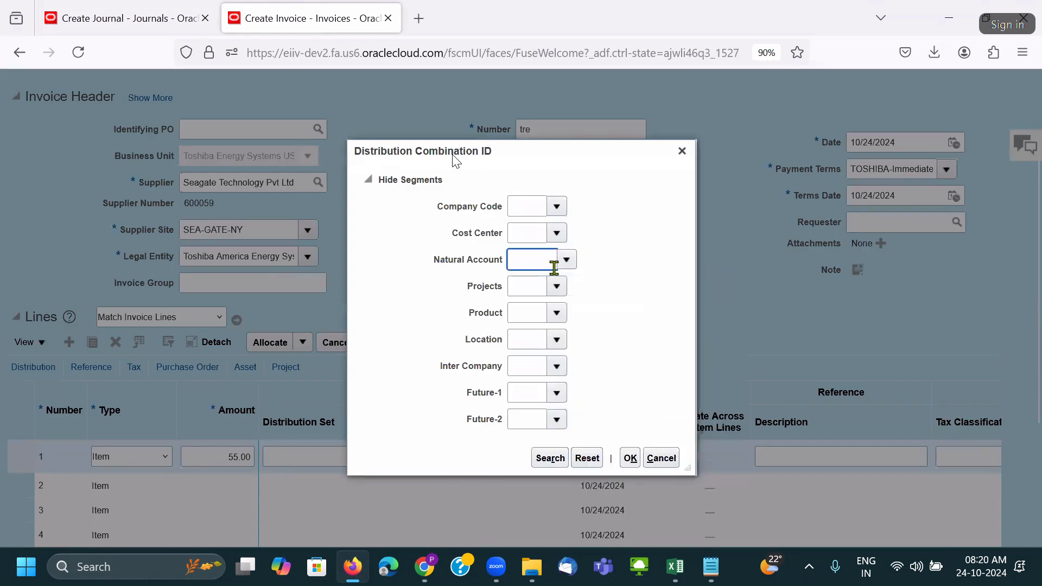
{"action": "double_click", "coordinate": [543, 260]}
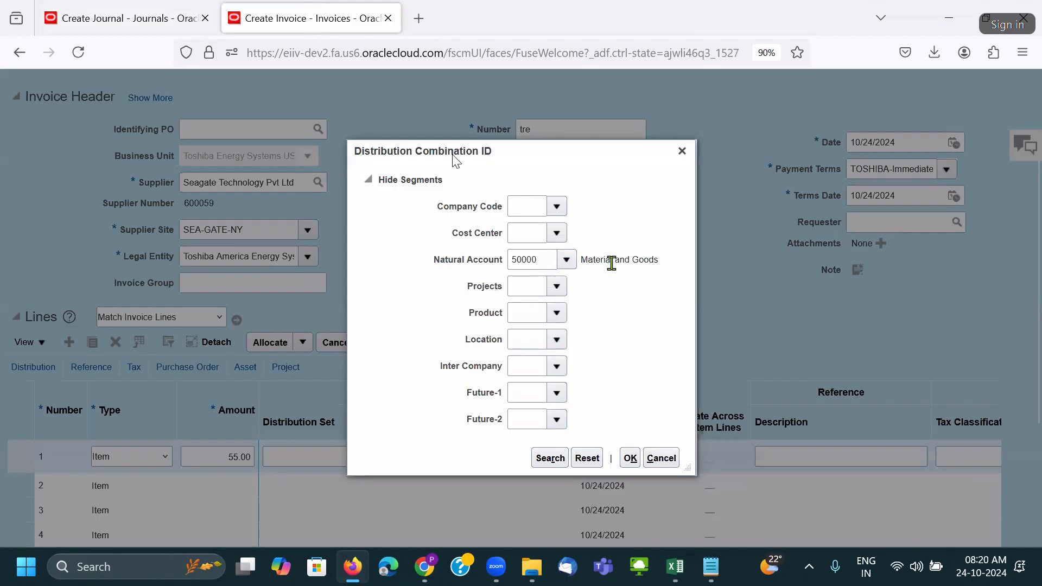
{"action": "triple_click", "coordinate": [611, 261]}
{"action": "scroll", "coordinate": [621, 314], "scroll_direction": "up", "scroll_amount": 3}
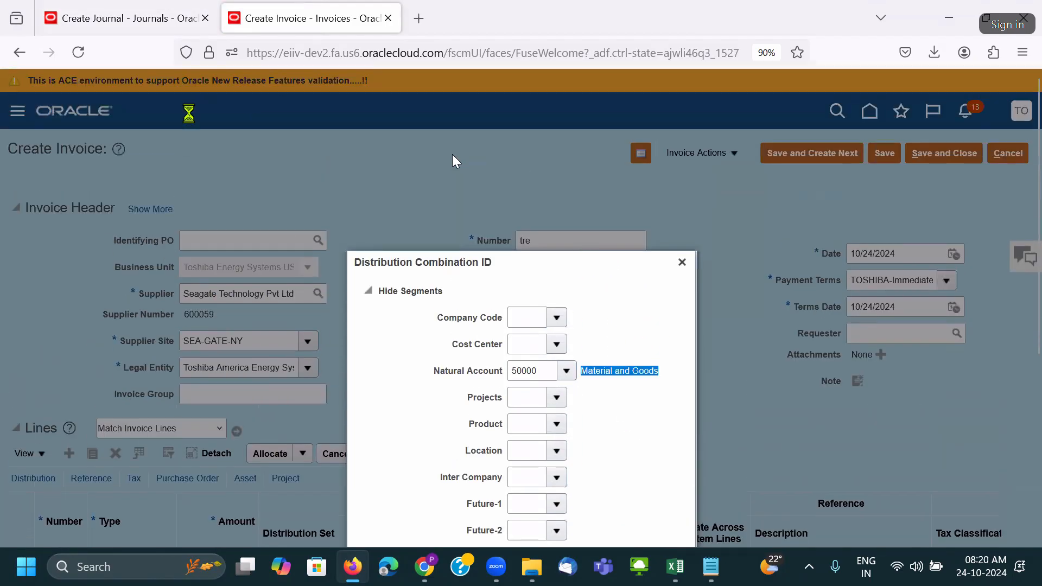
{"action": "left_click", "coordinate": [128, 17]}
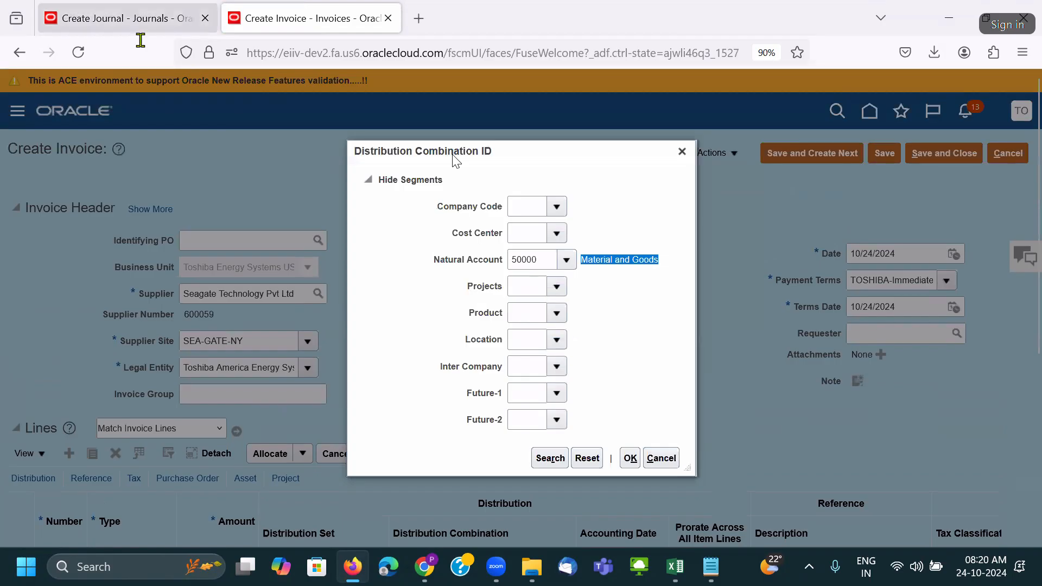
{"action": "scroll", "coordinate": [492, 320], "scroll_direction": "up", "scroll_amount": 5}
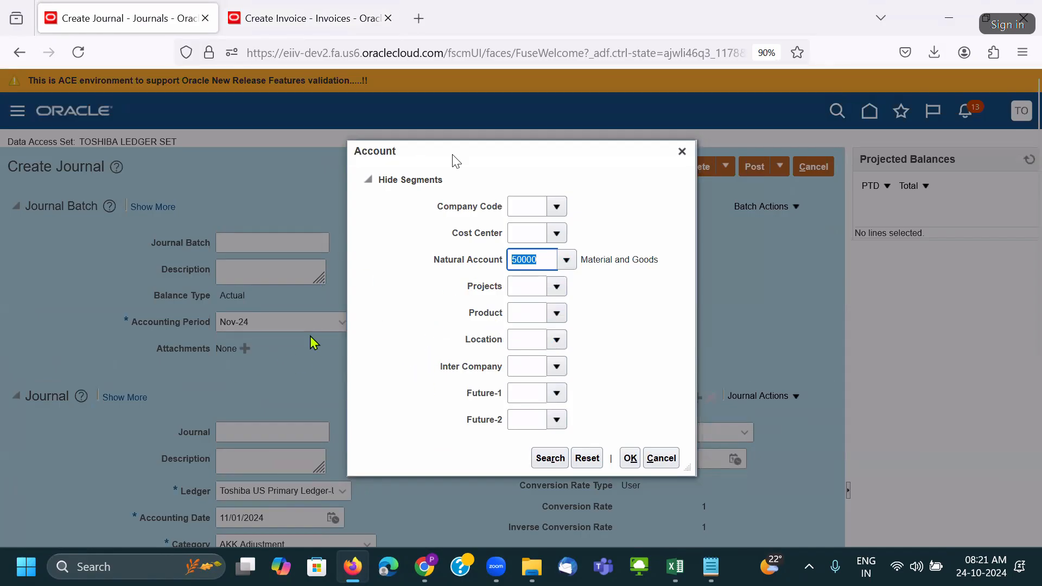
Close the Account dialog and leave the unsaved journal for Setup and Maintenance.
{"action": "left_click", "coordinate": [682, 151]}
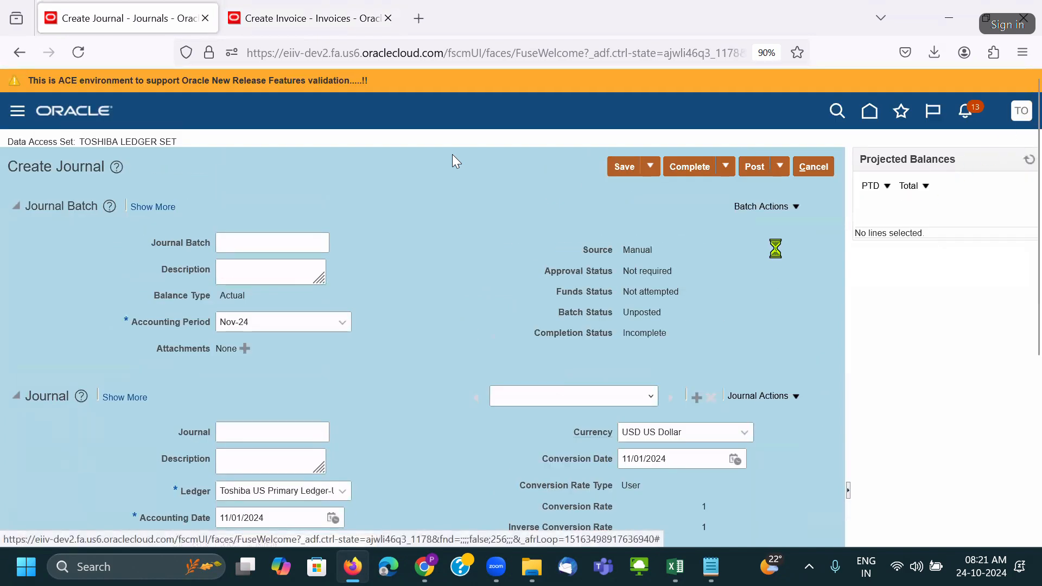
{"action": "left_click", "coordinate": [726, 334]}
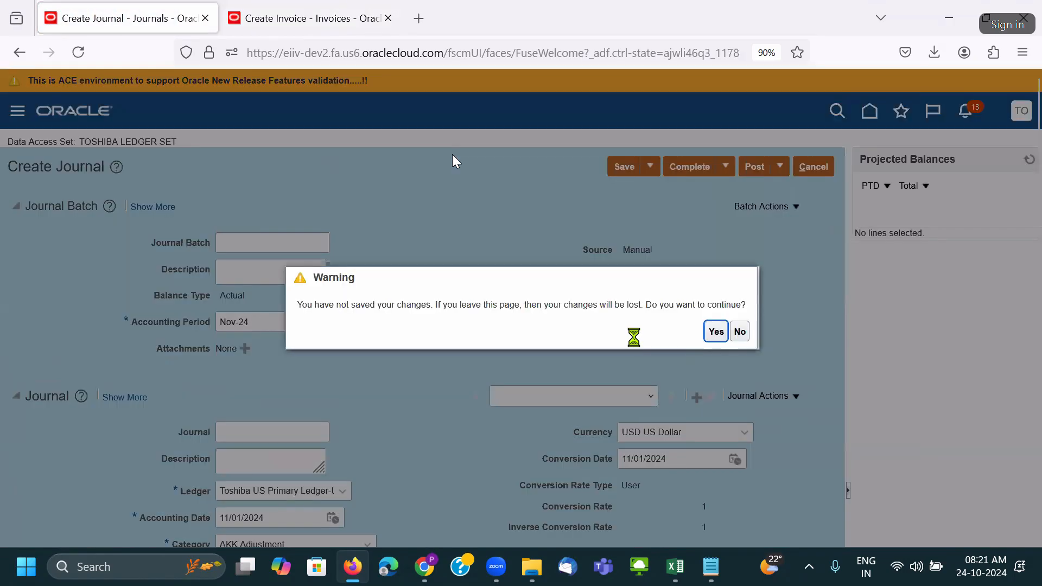
{"action": "left_click", "coordinate": [715, 332]}
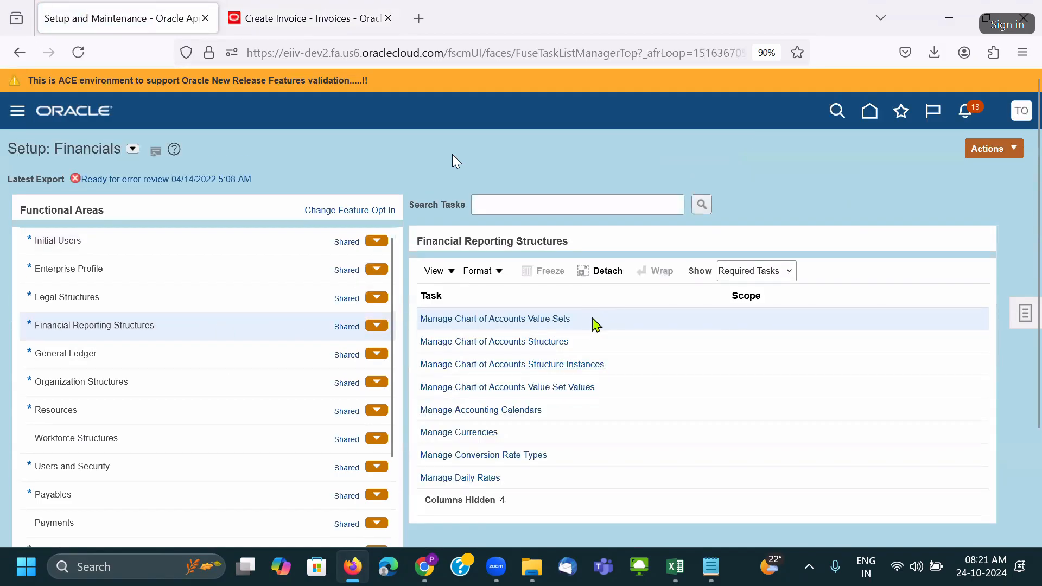
Search chart of accounts value sets for TOS and open Toshiba Natural Account's values.
{"action": "left_click", "coordinate": [531, 321]}
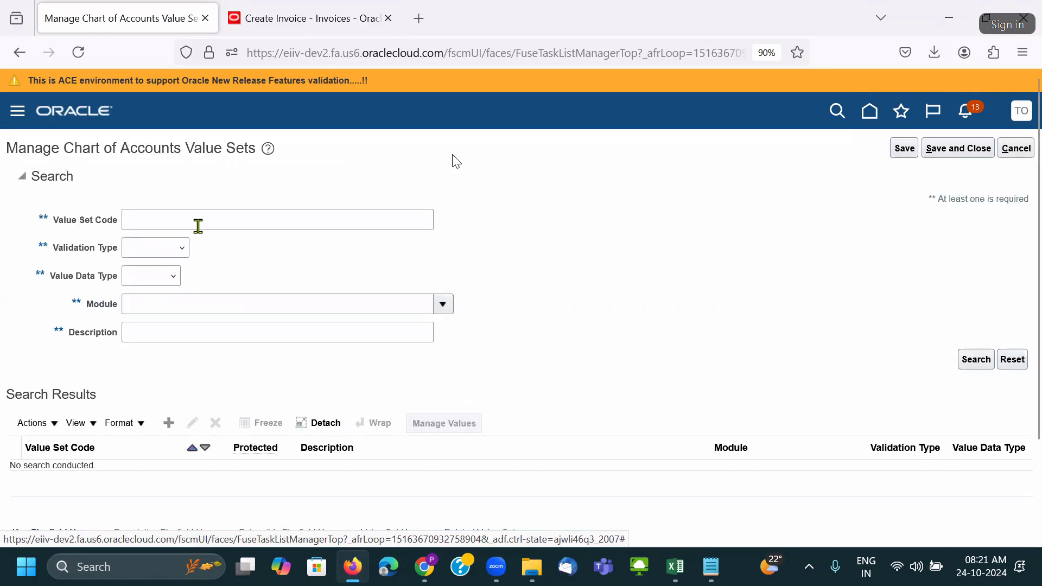
{"action": "left_click", "coordinate": [198, 226]}
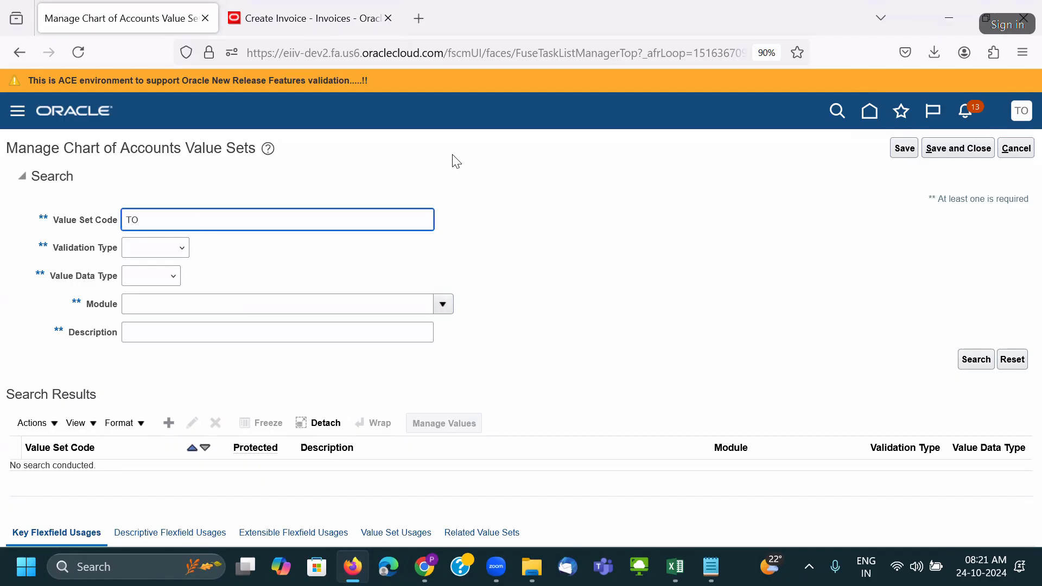
{"action": "key", "text": "Return"}
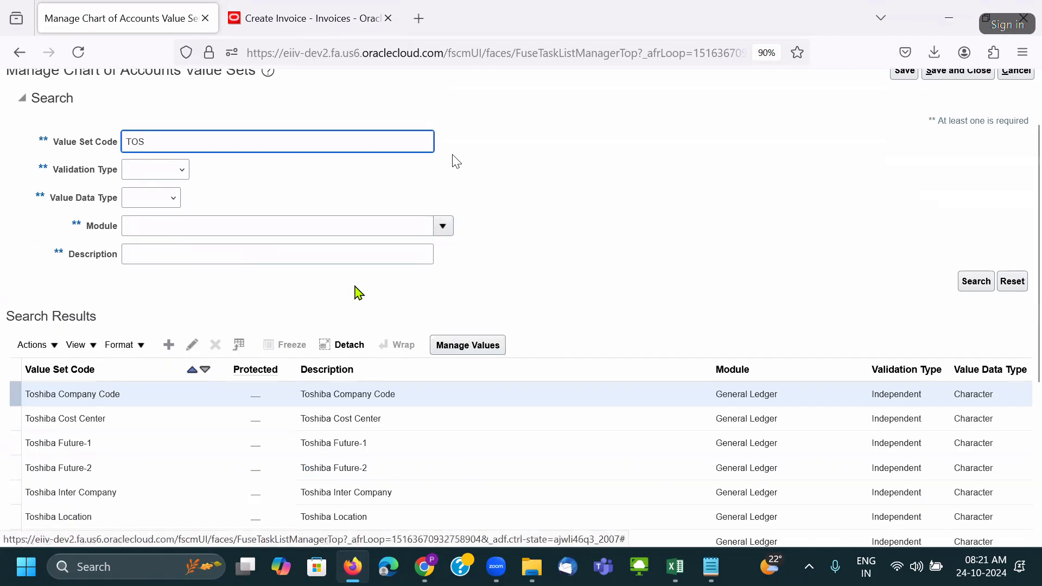
{"action": "scroll", "coordinate": [281, 337], "scroll_direction": "down", "scroll_amount": 4}
{"action": "left_click", "coordinate": [298, 387]}
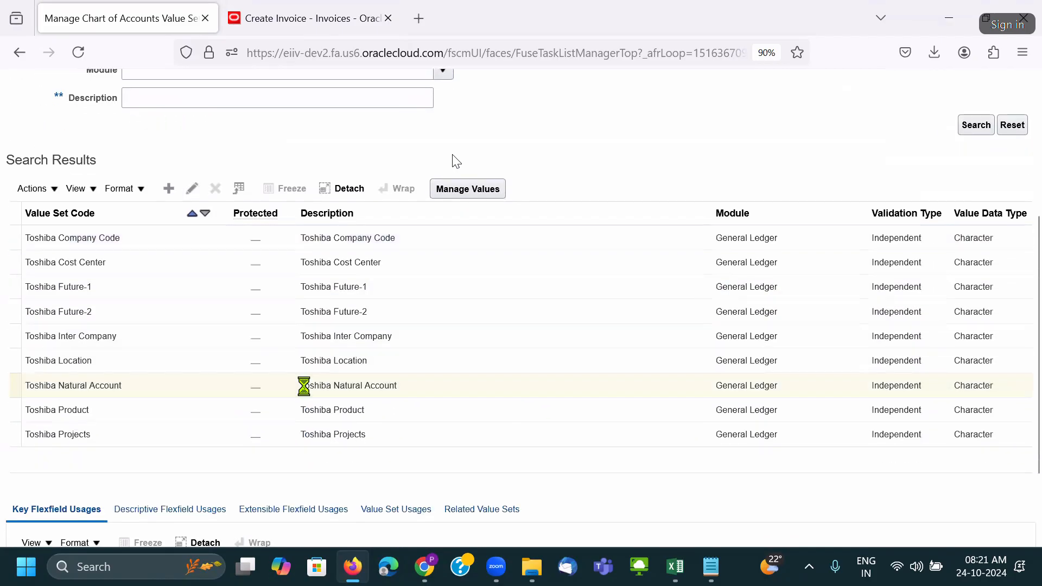
{"action": "left_click", "coordinate": [465, 190]}
Find account value 5000 and inspect the Third Party Control Account choices for 50000.
{"action": "left_click", "coordinate": [149, 249]}
{"action": "type", "text": "500"}
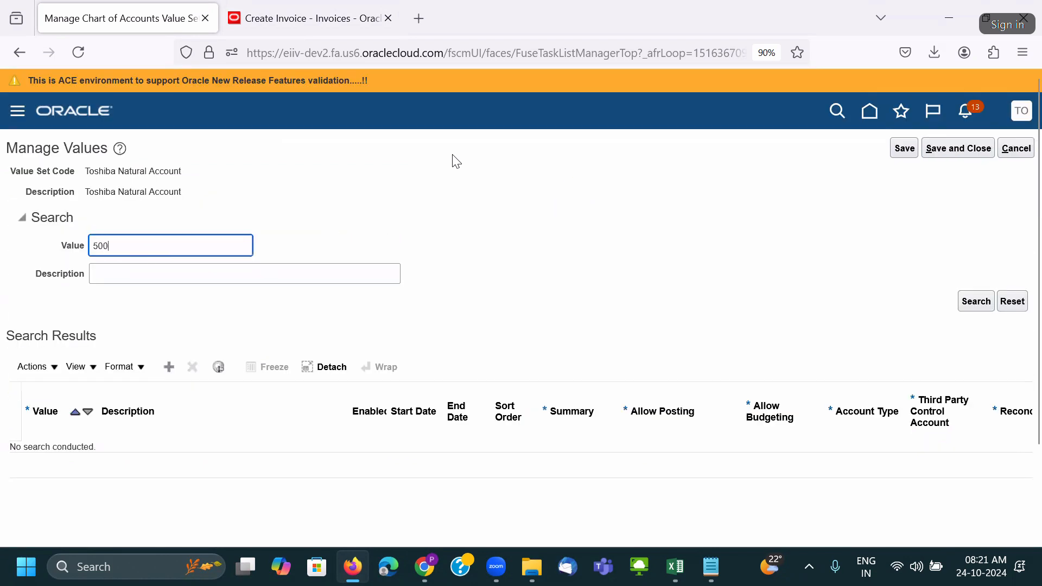
{"action": "type", "text": "0"}
{"action": "key", "text": "Return"}
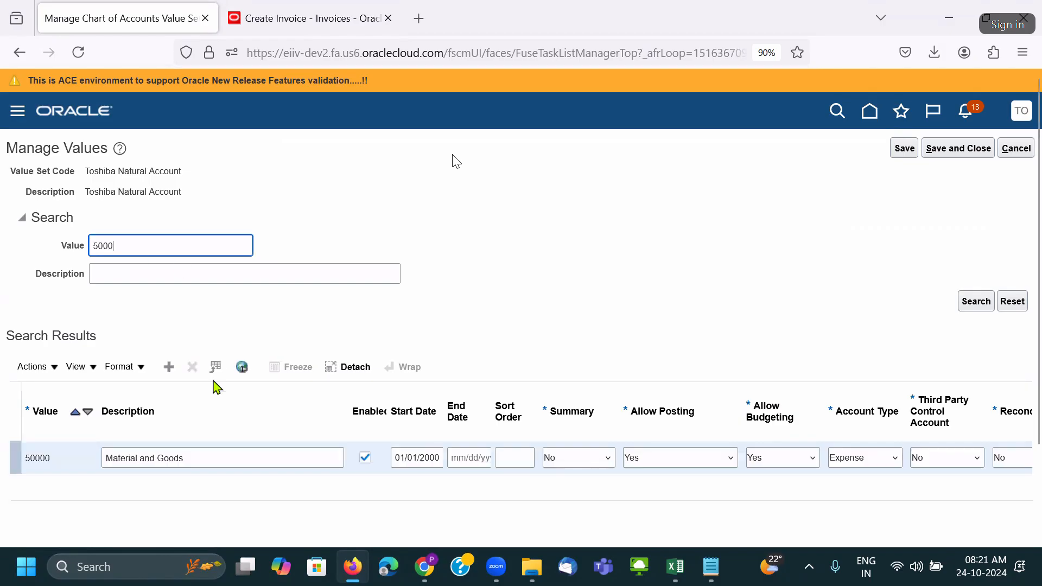
{"action": "left_click", "coordinate": [963, 460]}
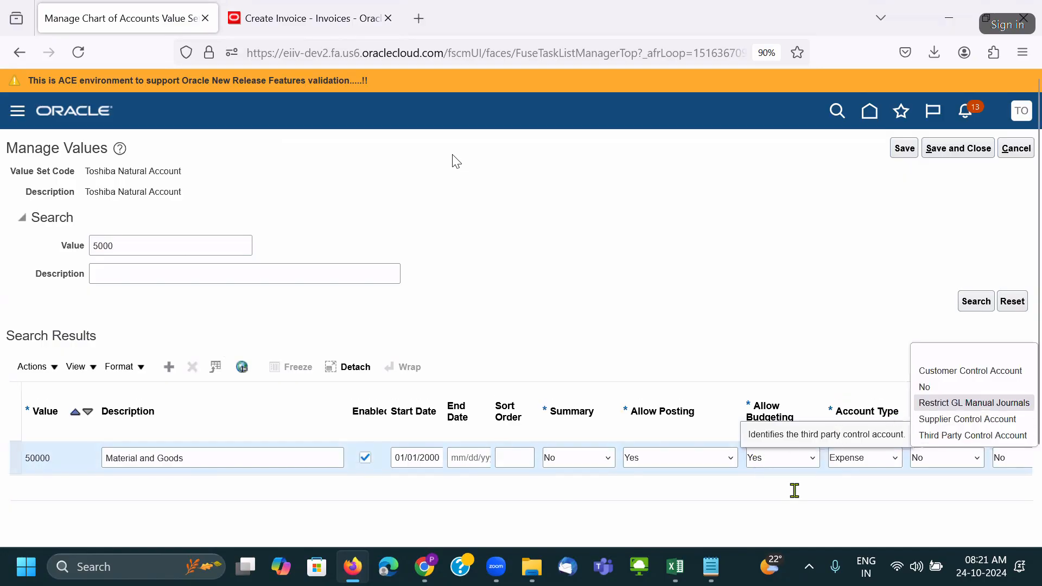
{"action": "left_click", "coordinate": [813, 493]}
{"action": "key", "text": "ctrl+minus"}
{"action": "key", "text": "ctrl+minus"}
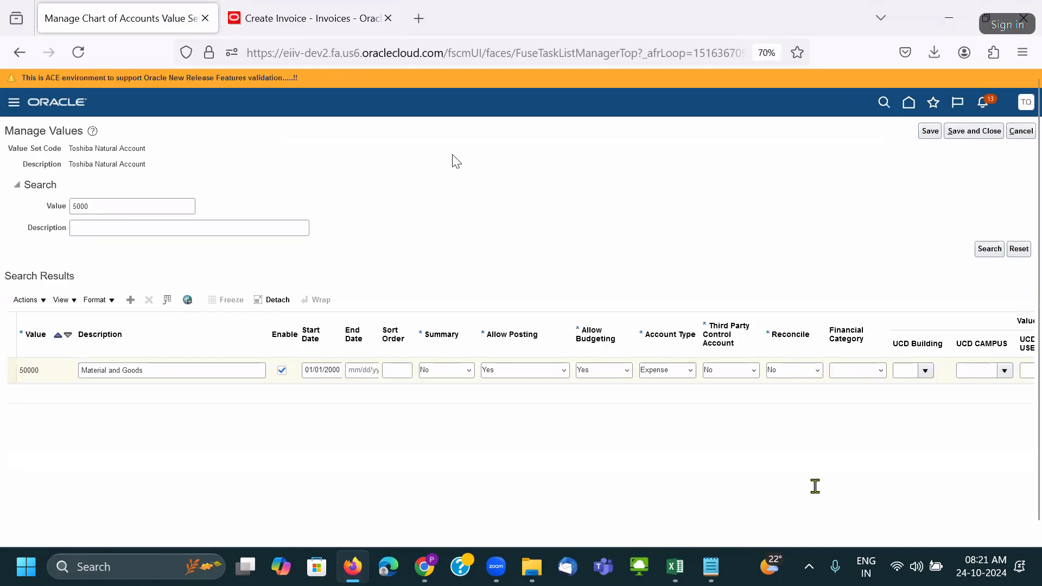
{"action": "left_click", "coordinate": [809, 370]}
{"action": "left_click", "coordinate": [754, 370]}
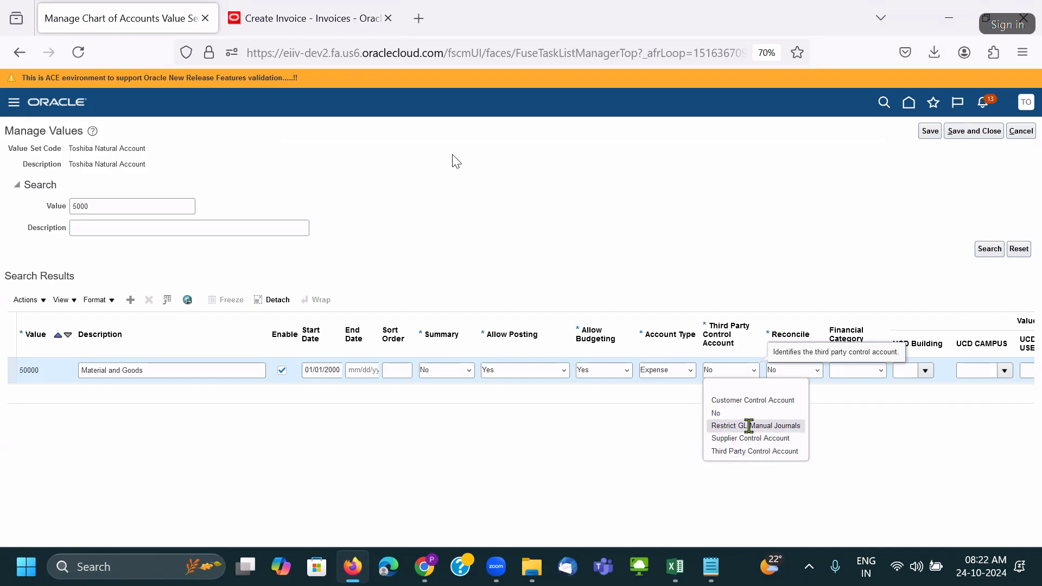
Set 50000's Third Party Control Account to Restrict GL Manual Journals, then save and close.
{"action": "left_click", "coordinate": [749, 426]}
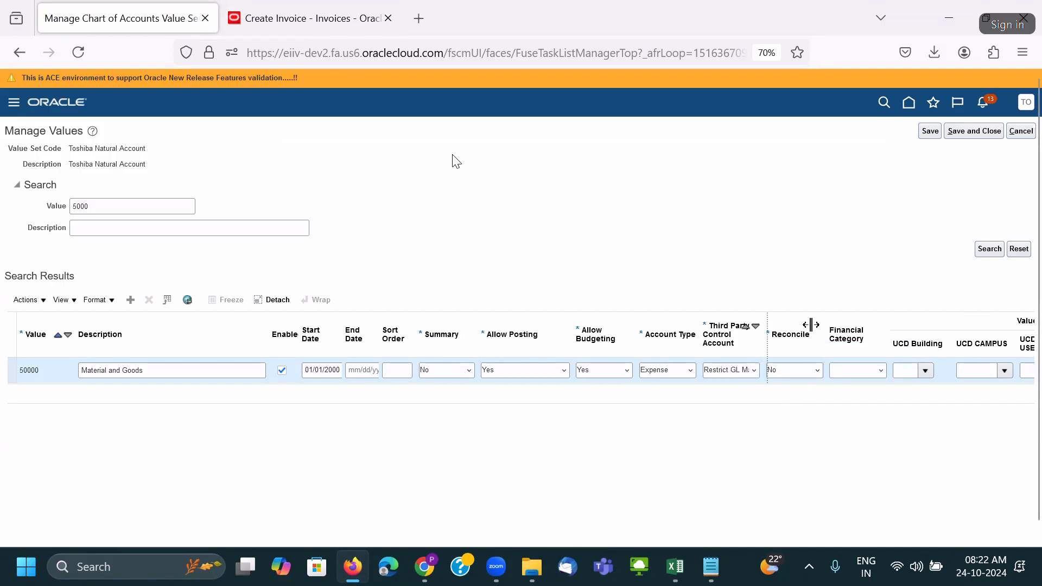
{"action": "left_click_drag", "start_coordinate": [811, 324], "coordinate": [847, 326]}
{"action": "left_click", "coordinate": [775, 370]}
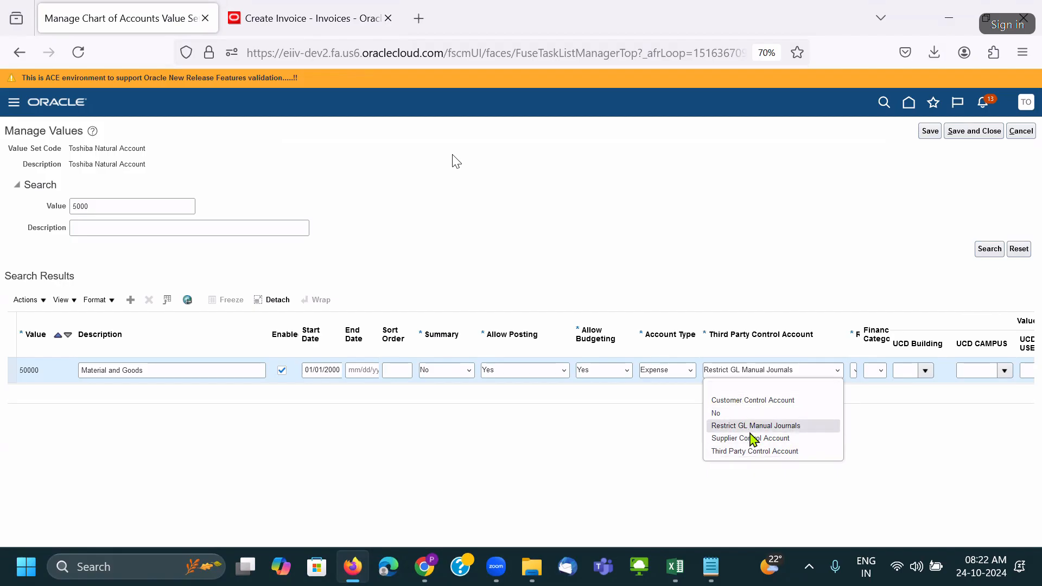
{"action": "left_click", "coordinate": [749, 429]}
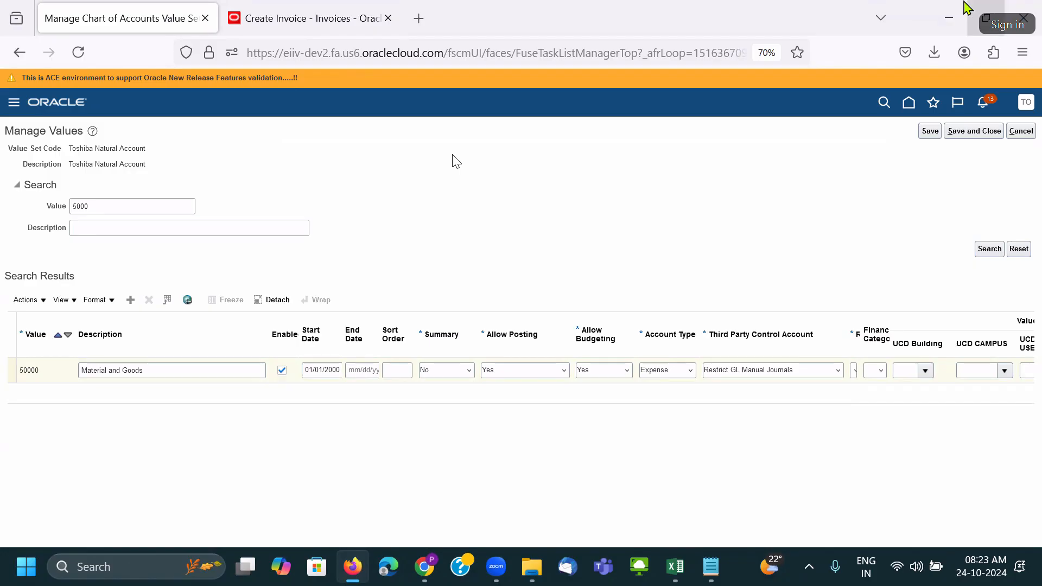
{"action": "left_click", "coordinate": [930, 131]}
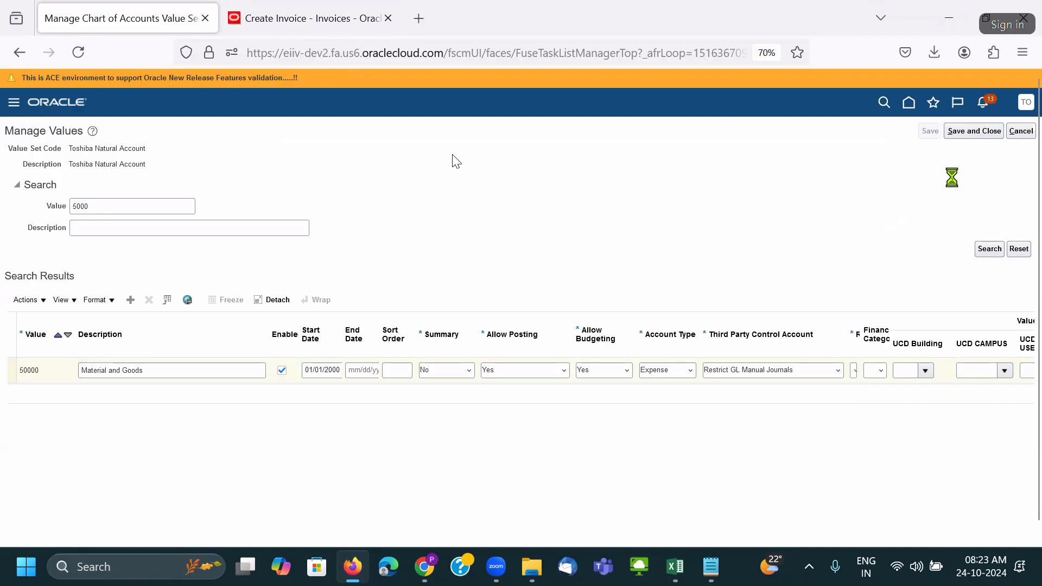
{"action": "left_click", "coordinate": [976, 132]}
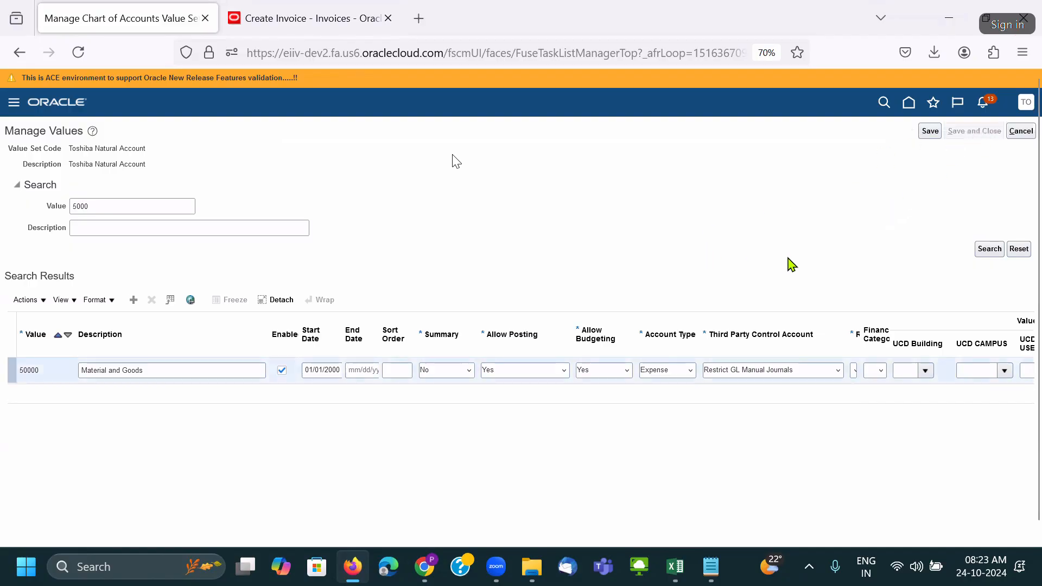
Set browser zoom to 80%, return to the home page, and show General Accounting quick actions.
{"action": "left_click", "coordinate": [1022, 54]}
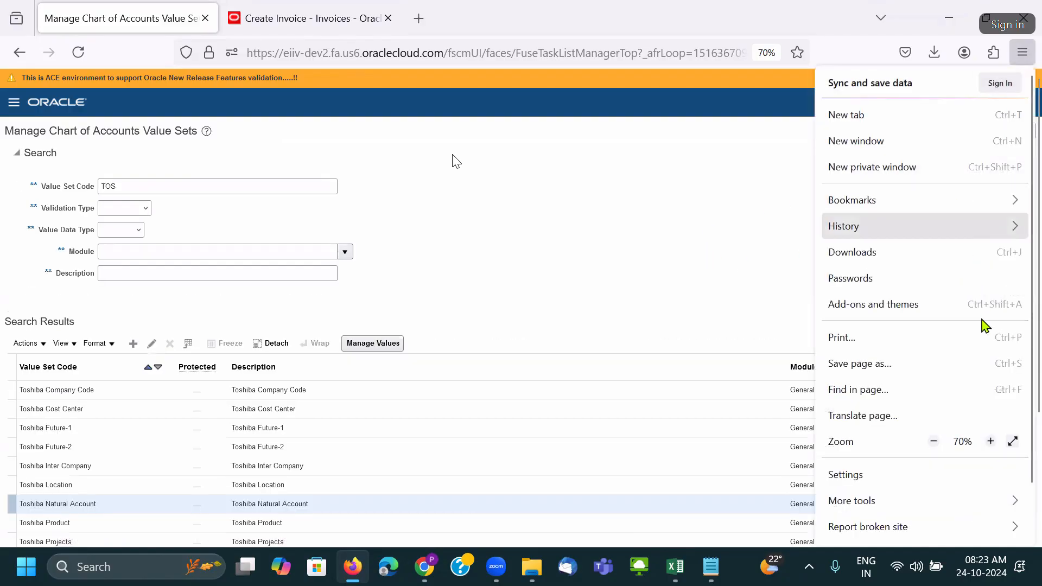
{"action": "left_click", "coordinate": [990, 442]}
{"action": "left_click", "coordinate": [736, 298]}
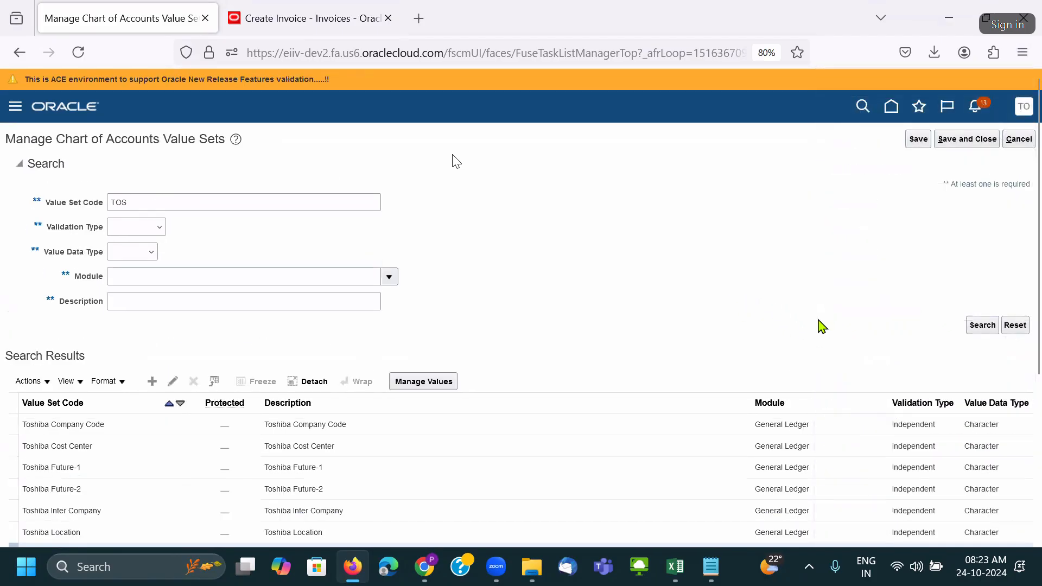
{"action": "left_click", "coordinate": [955, 142]}
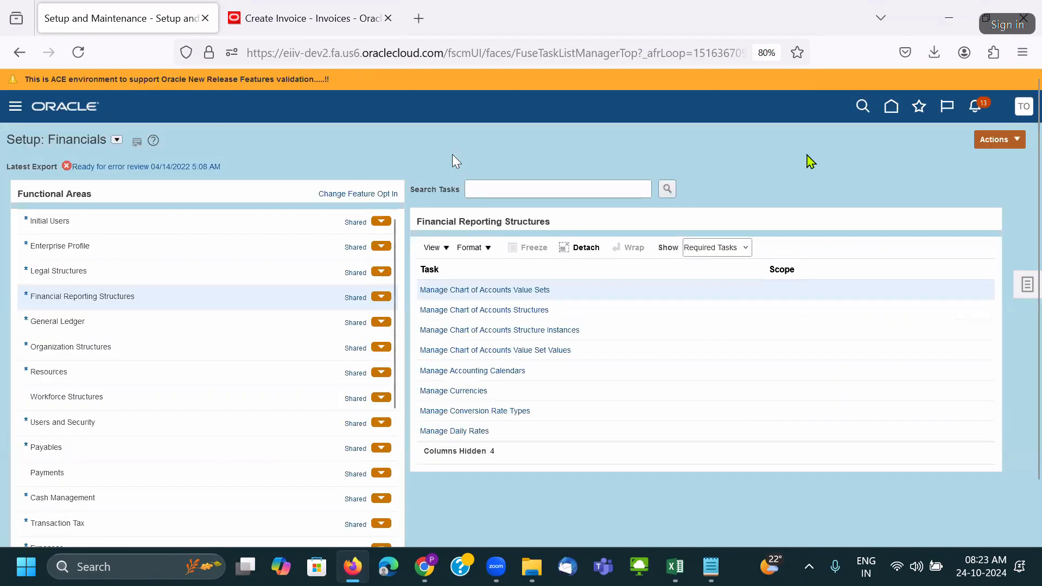
{"action": "left_click", "coordinate": [892, 106]}
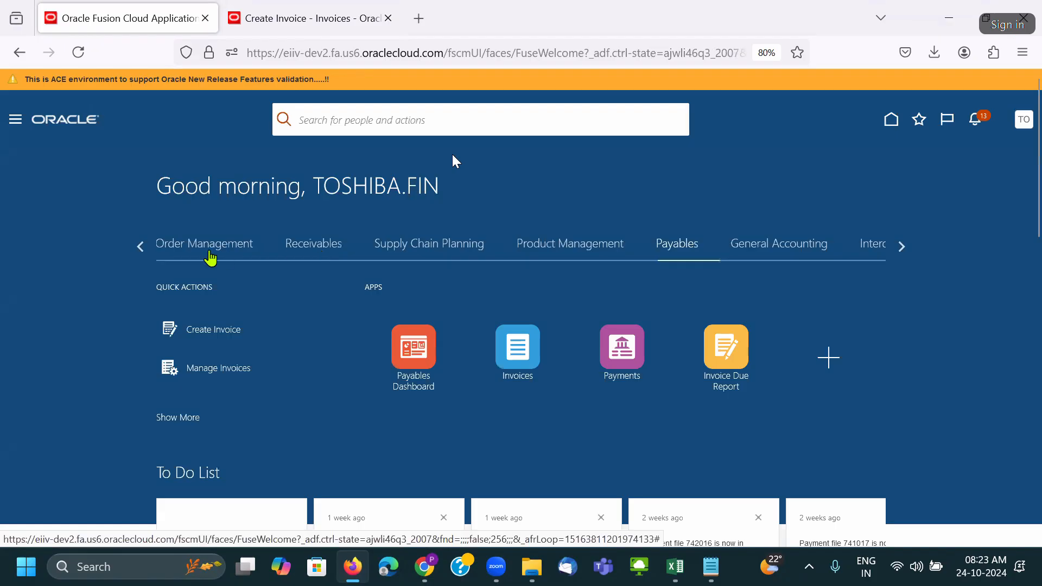
{"action": "left_click", "coordinate": [740, 254]}
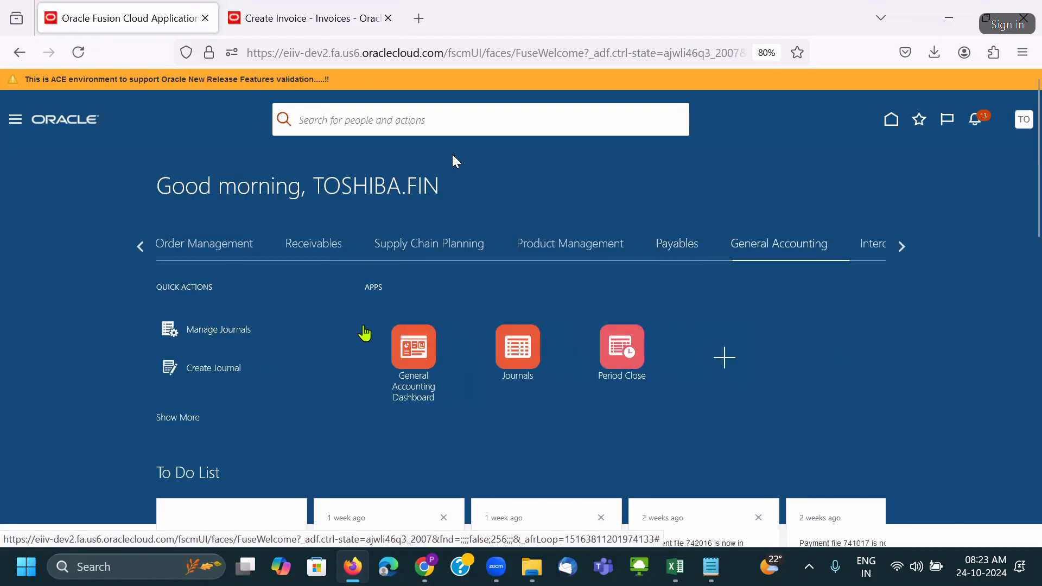
{"action": "scroll", "coordinate": [644, 233], "scroll_direction": "down", "scroll_amount": 4}
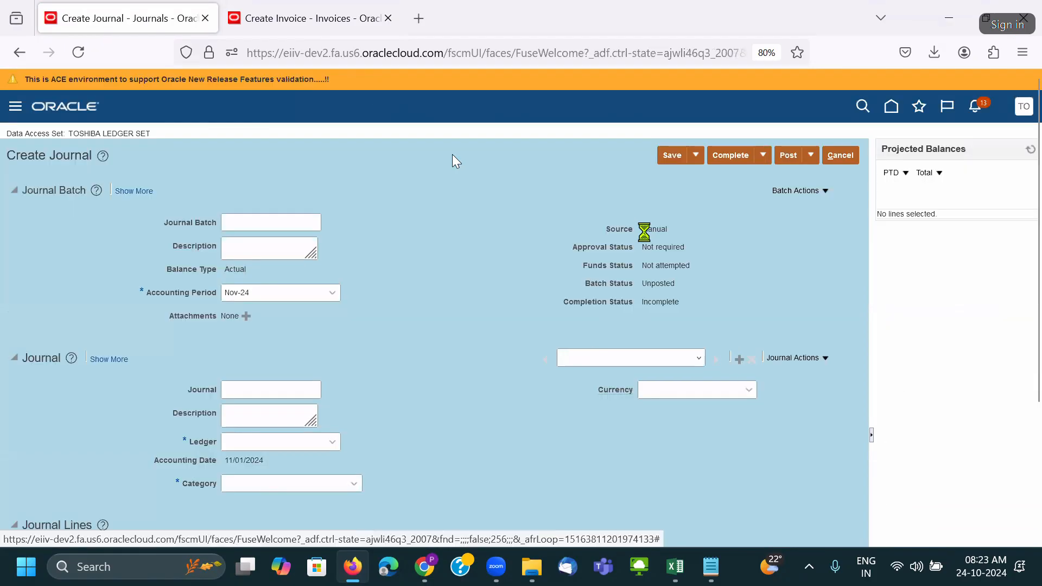
{"action": "scroll", "coordinate": [344, 378], "scroll_direction": "down", "scroll_amount": 4}
Put the journal on Toshiba US Primary Ledger-USD with category AKK Adjustment.
{"action": "left_click", "coordinate": [267, 259]}
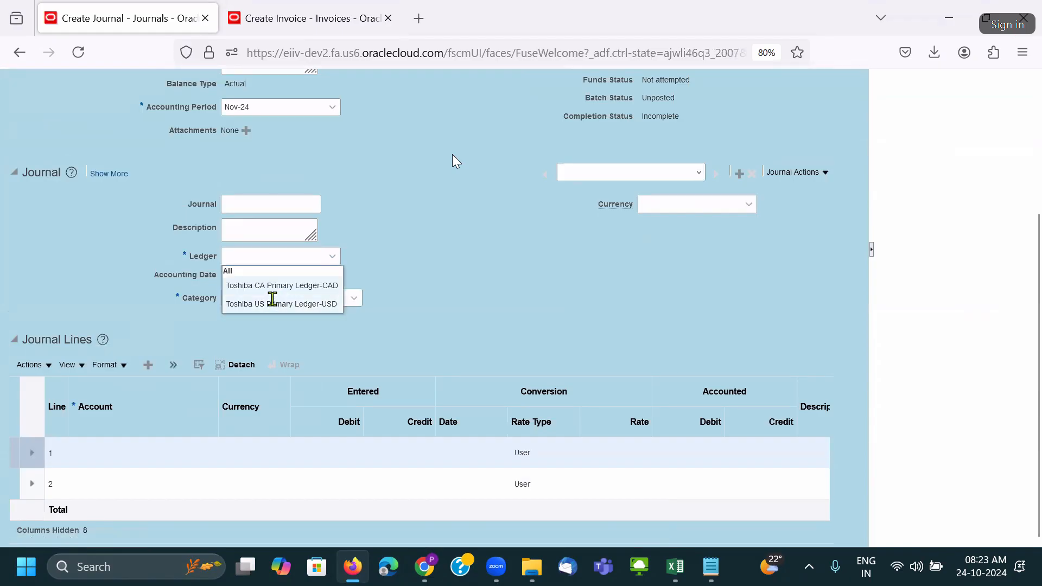
{"action": "left_click", "coordinate": [272, 300]}
{"action": "left_click", "coordinate": [268, 301]}
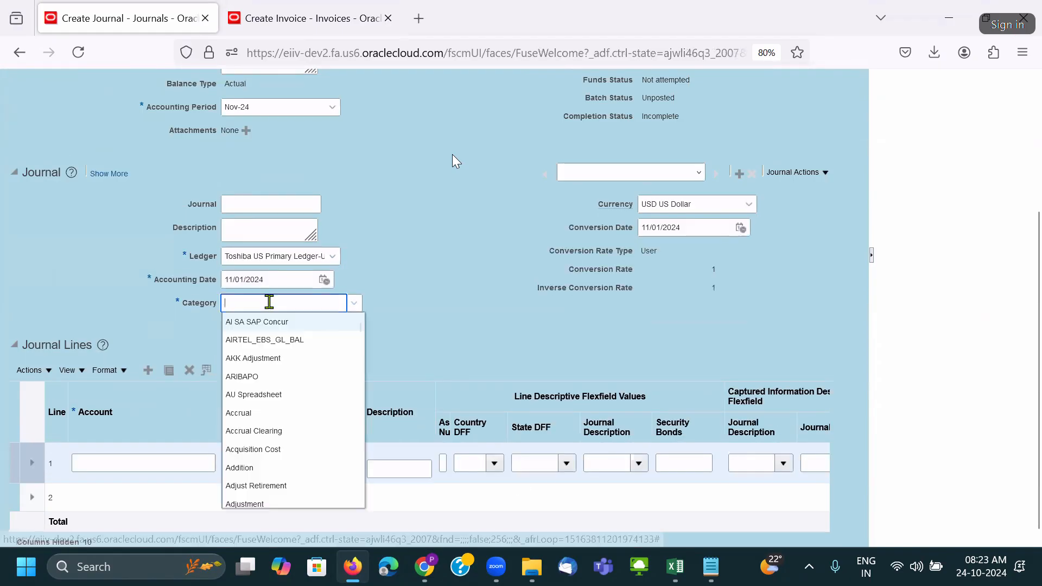
{"action": "left_click", "coordinate": [278, 356]}
Start line 1's account with company 1000 and cost center 000 Default.
{"action": "left_click_drag", "start_coordinate": [218, 429], "coordinate": [246, 430]}
{"action": "left_click", "coordinate": [223, 463]}
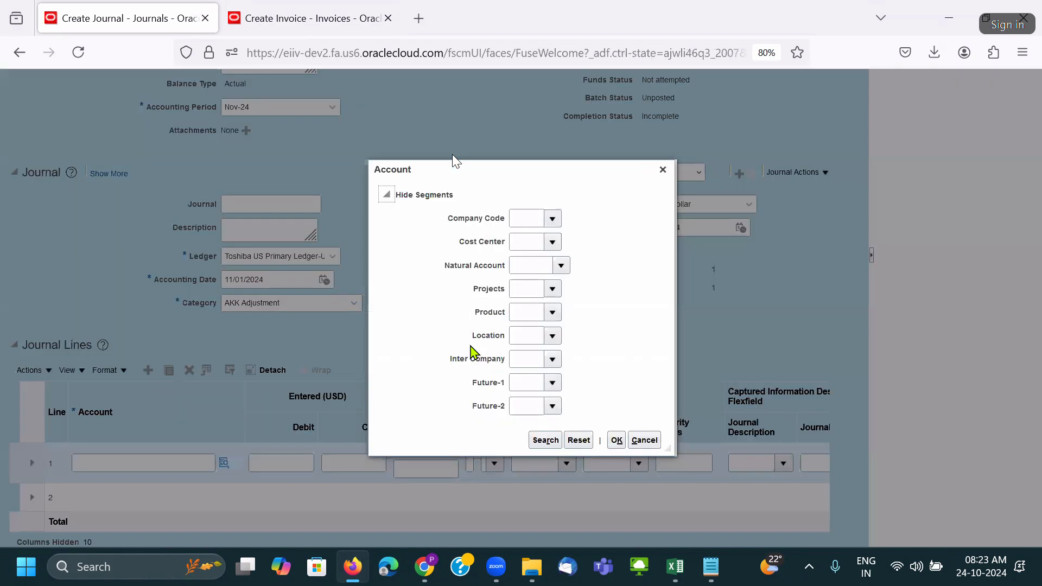
{"action": "left_click", "coordinate": [553, 222]}
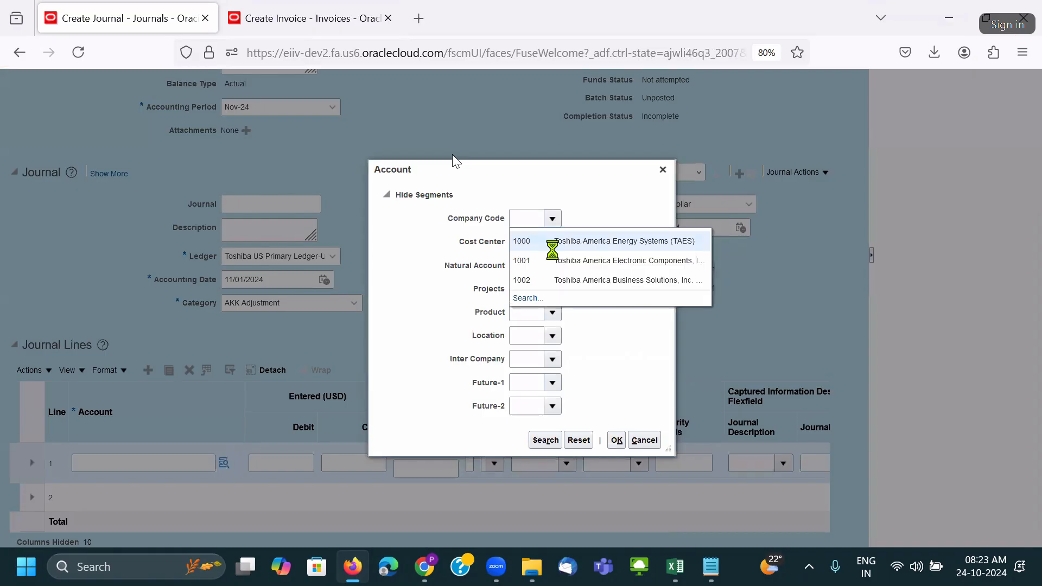
{"action": "left_click", "coordinate": [552, 242]}
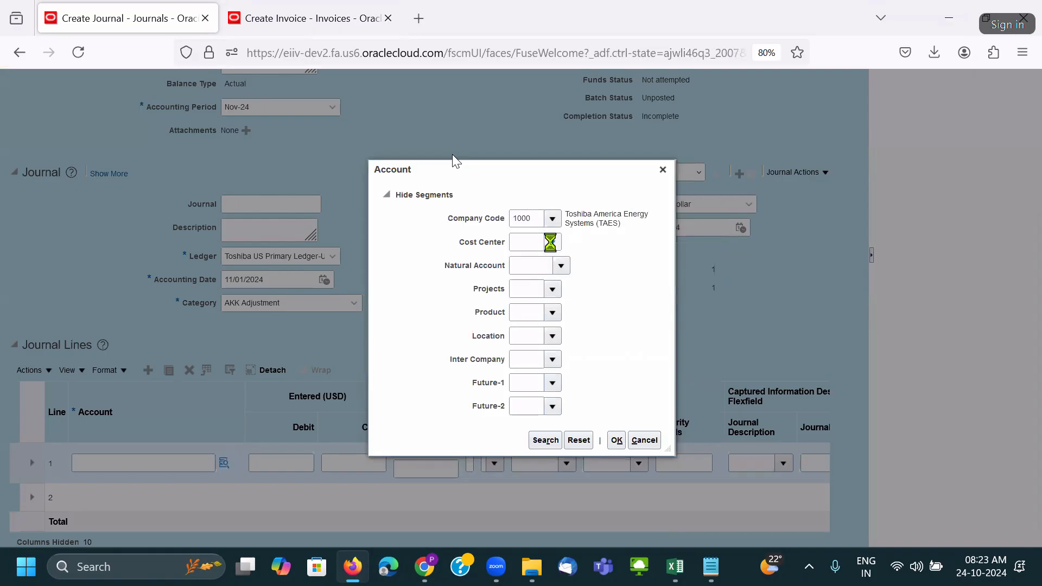
{"action": "left_click", "coordinate": [525, 263]}
{"action": "left_click", "coordinate": [557, 266]}
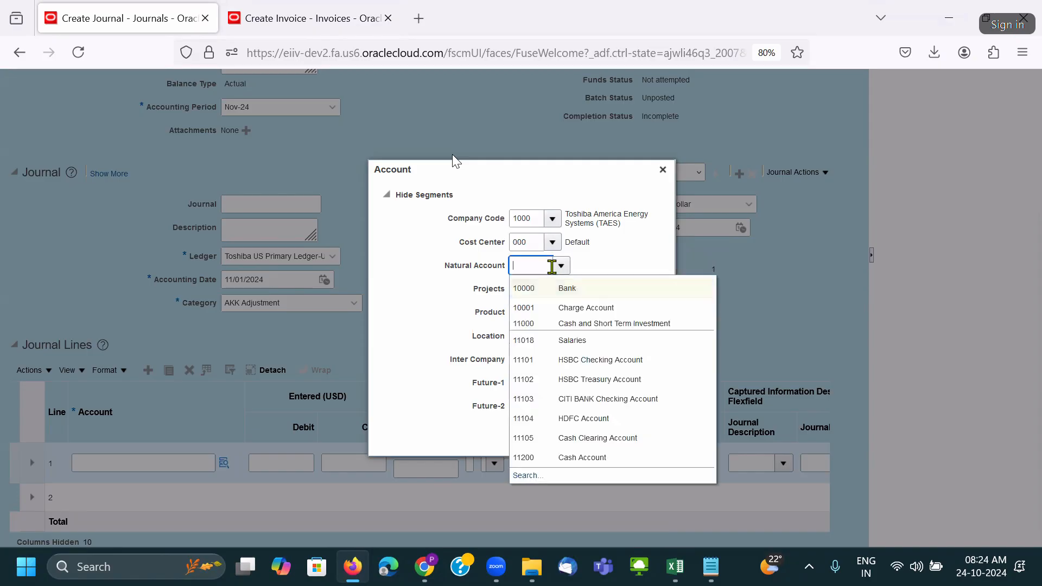
Enter natural account 50000 and search for it, which returns no rows.
{"action": "type", "text": "00"}
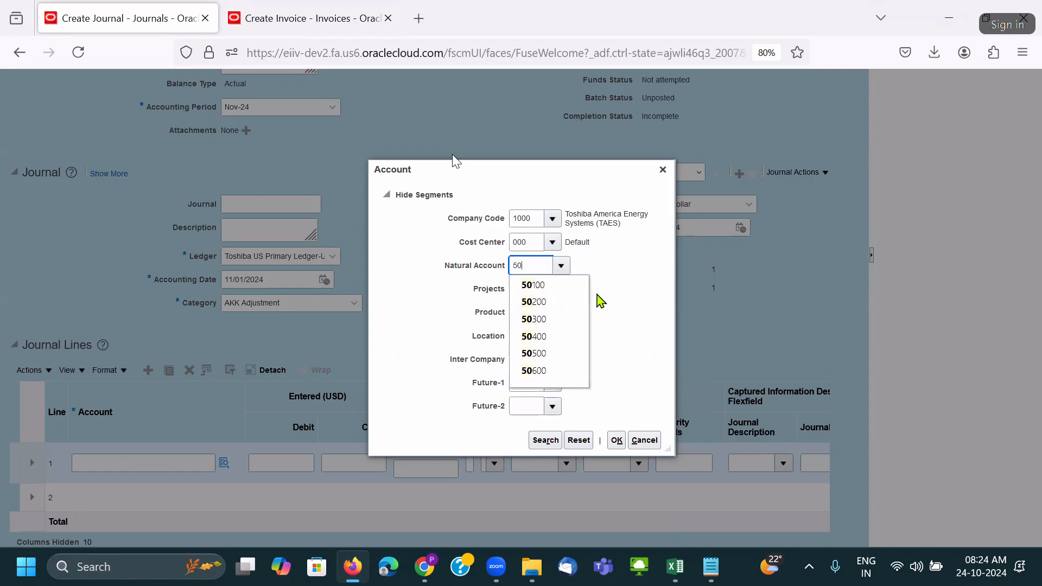
{"action": "type", "text": "000"}
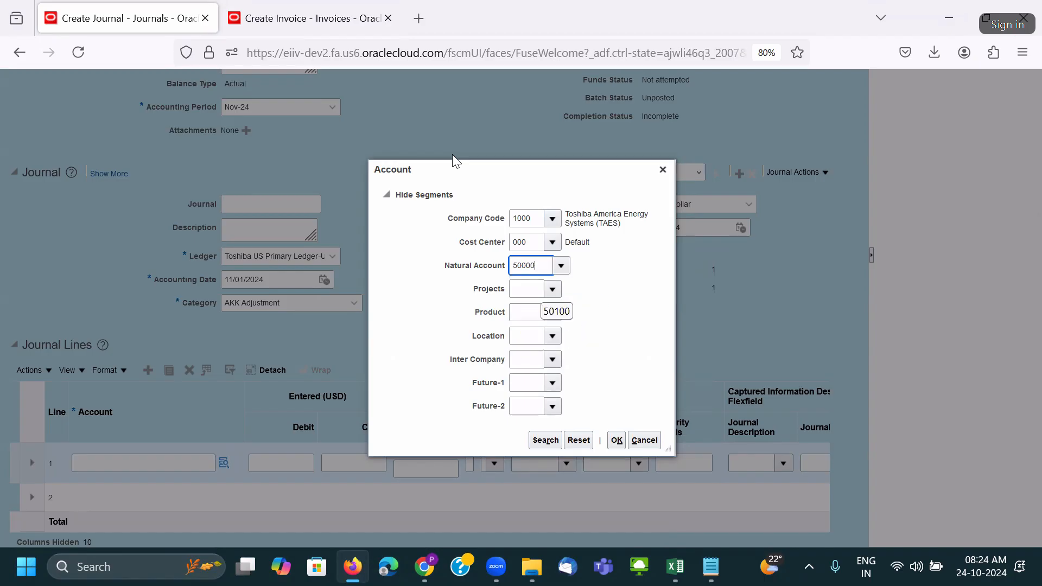
{"action": "left_click", "coordinate": [562, 265]}
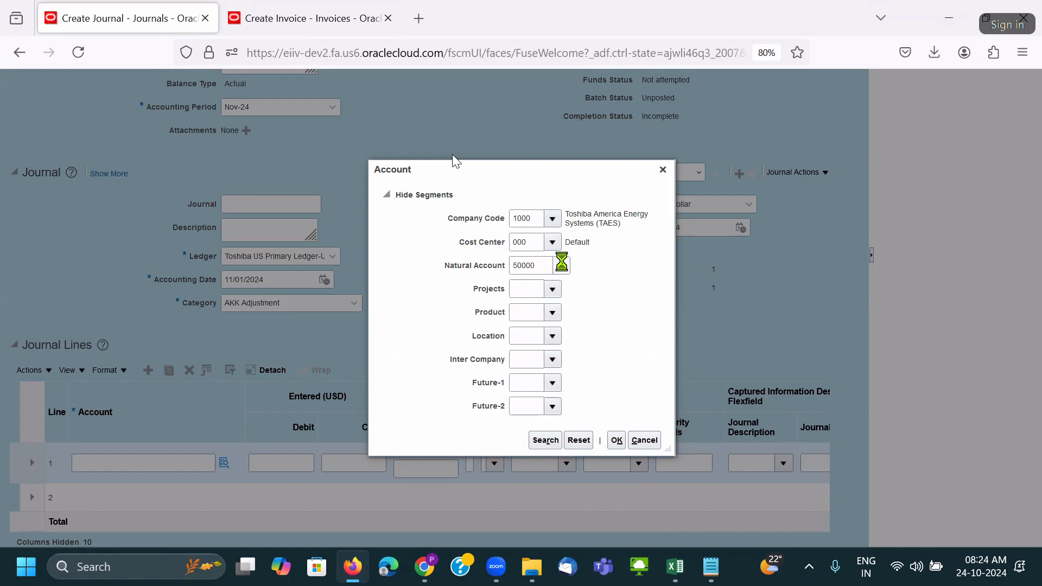
{"action": "left_click", "coordinate": [530, 474]}
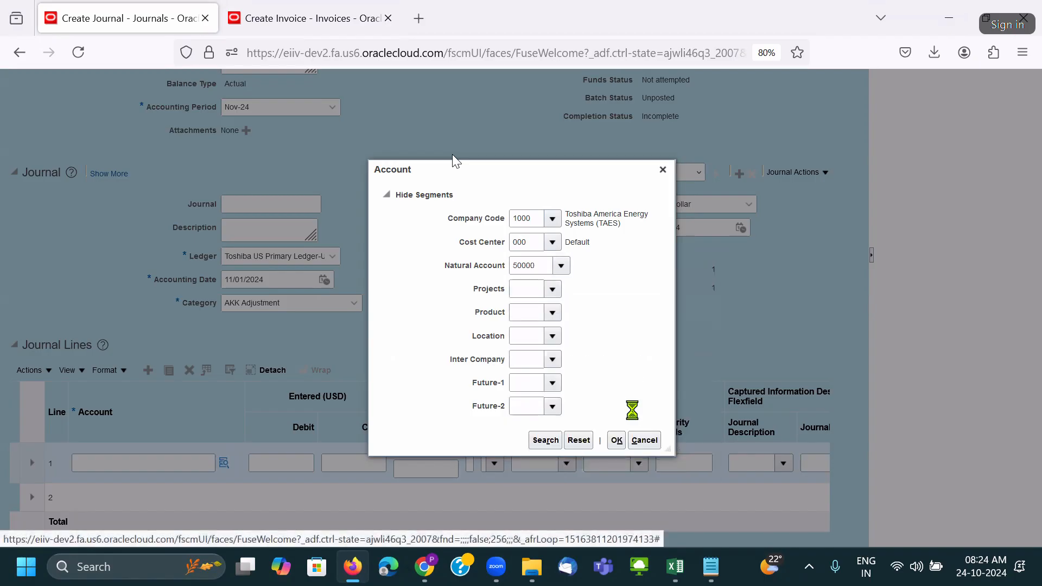
{"action": "left_click", "coordinate": [585, 333]}
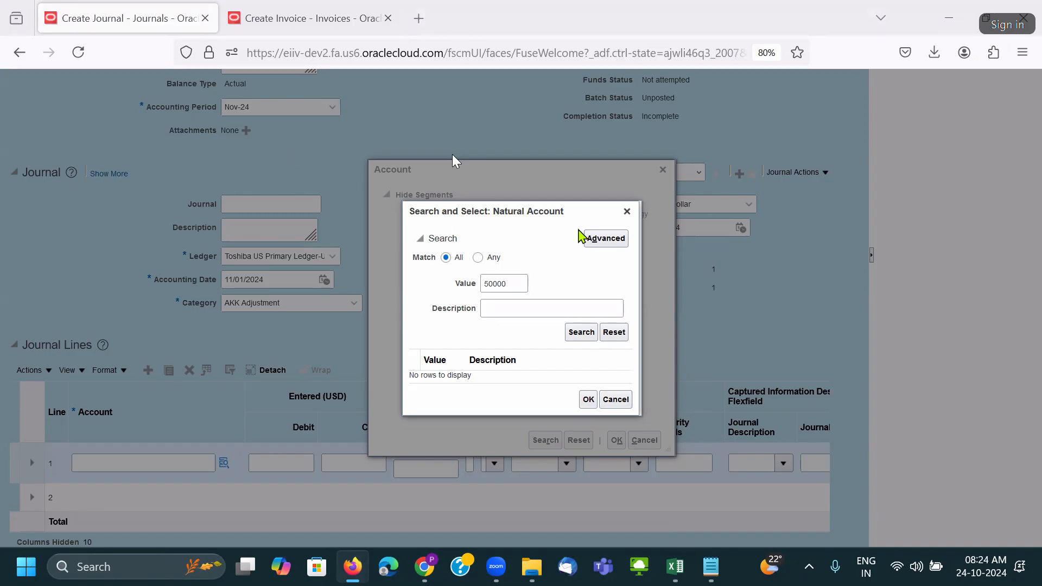
Close the journal's account dialogs and go to the invoice being created.
{"action": "left_click", "coordinate": [627, 212]}
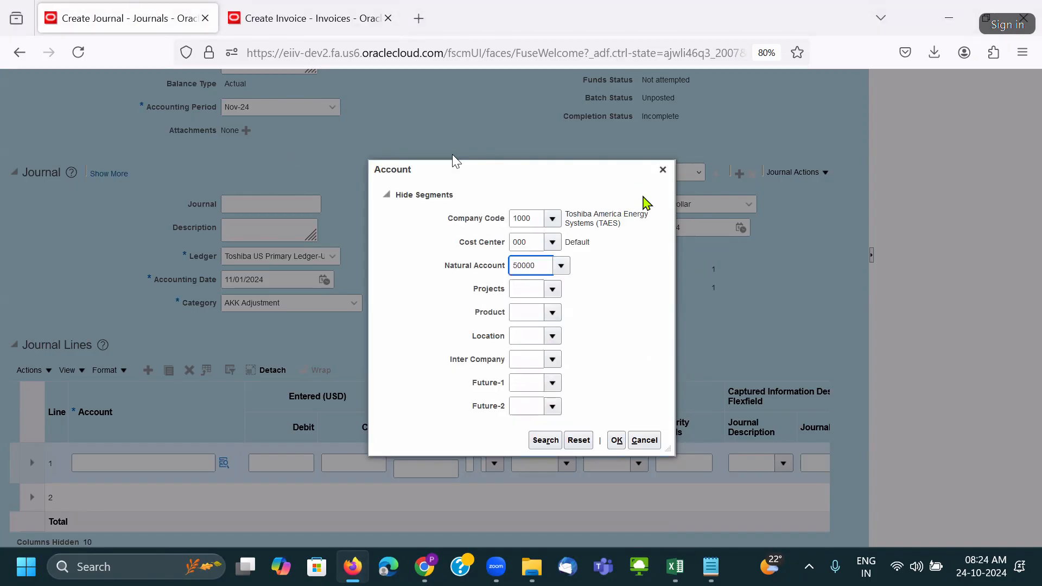
{"action": "left_click", "coordinate": [663, 169]}
{"action": "left_click", "coordinate": [274, 22]}
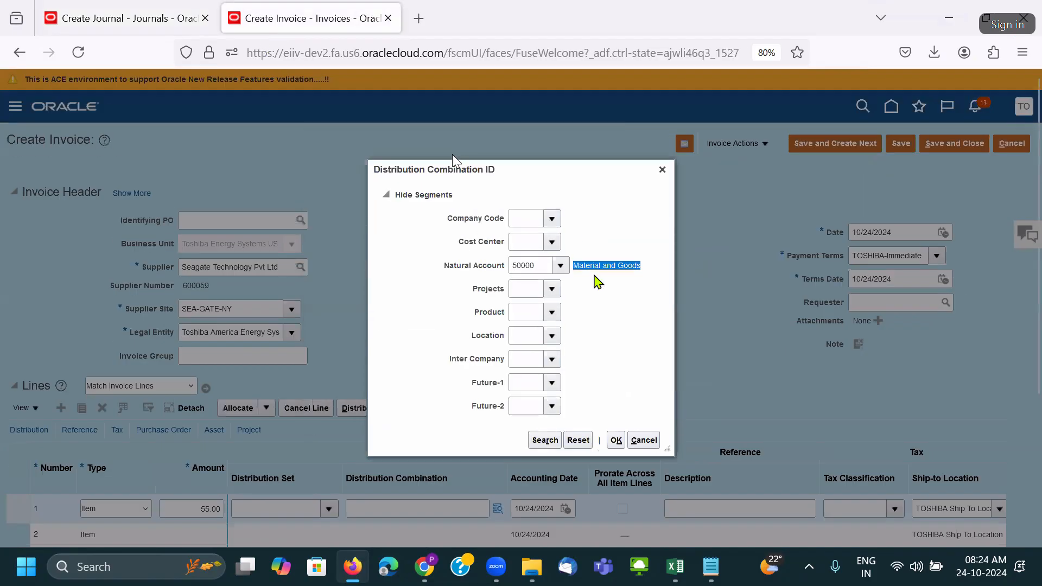
{"action": "left_click", "coordinate": [663, 168]}
Set line 1's distribution natural account to 50000 Material and Goods, which is accepted.
{"action": "scroll", "coordinate": [698, 181], "scroll_direction": "down", "scroll_amount": 3}
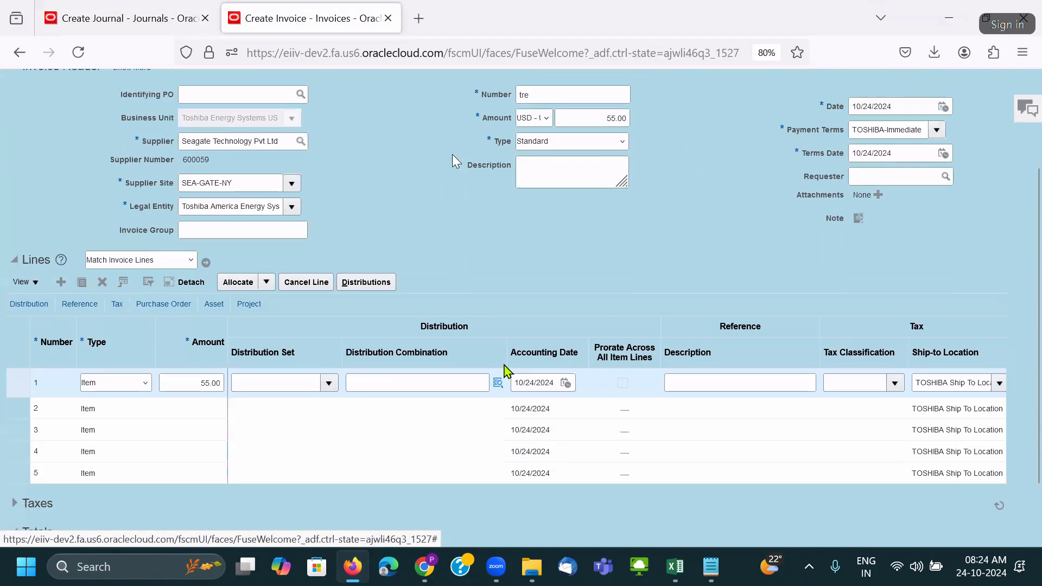
{"action": "left_click", "coordinate": [454, 368]}
{"action": "scroll", "coordinate": [744, 250], "scroll_direction": "up", "scroll_amount": 3}
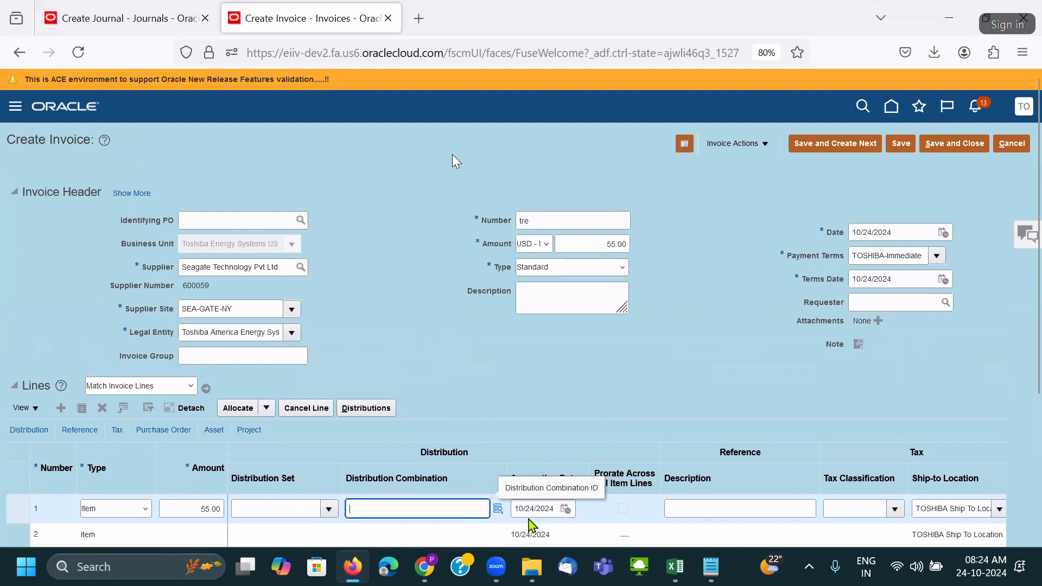
{"action": "left_click", "coordinate": [500, 509]}
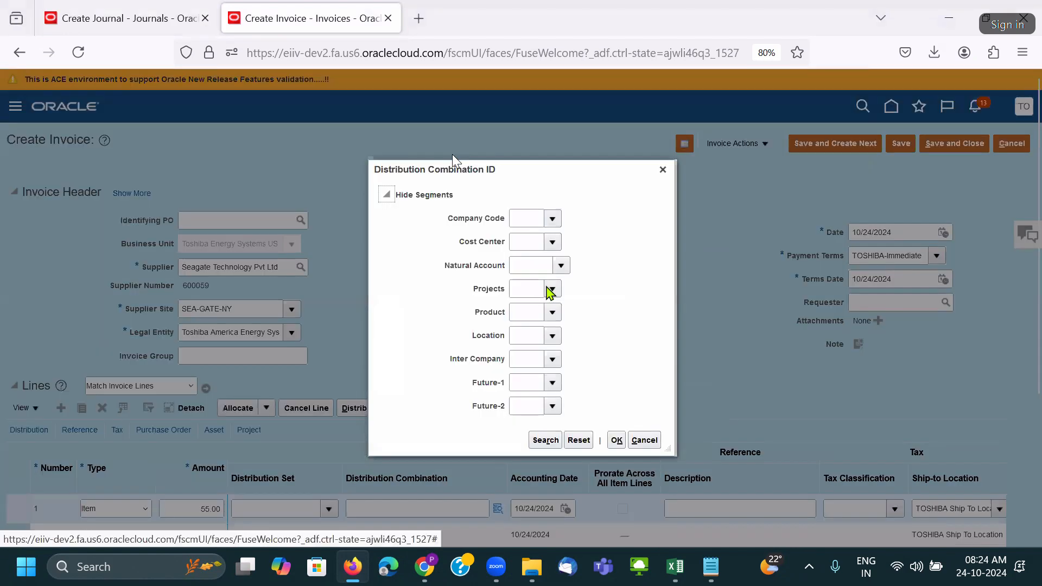
{"action": "left_click", "coordinate": [562, 266]}
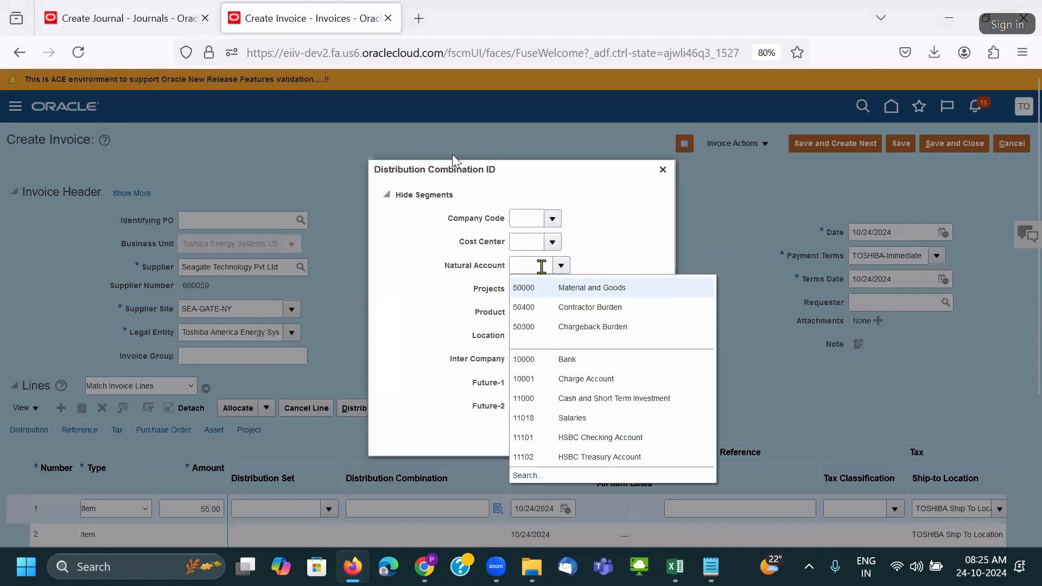
{"action": "type", "text": "500"}
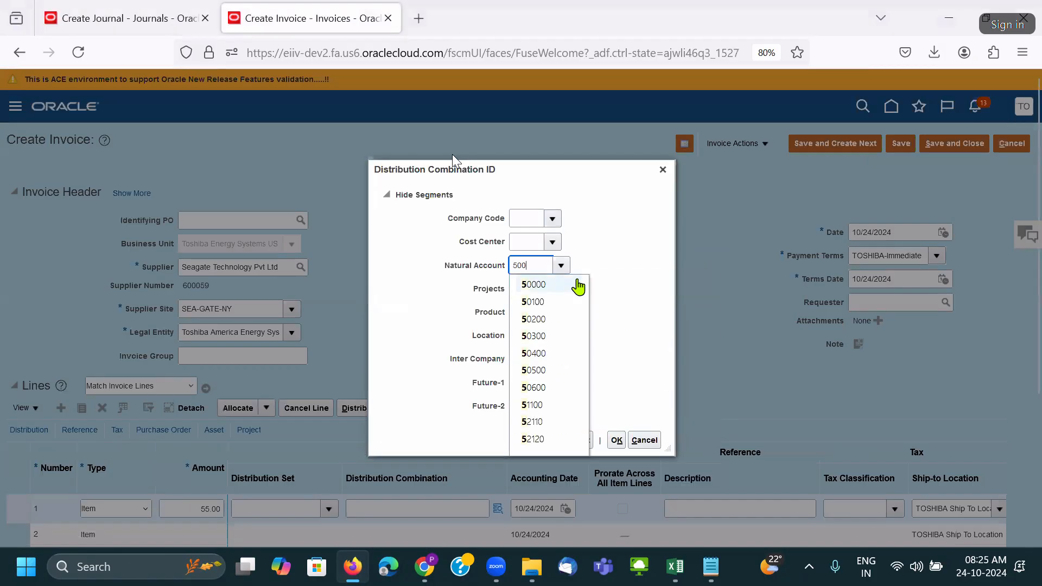
{"action": "left_click", "coordinate": [579, 286]}
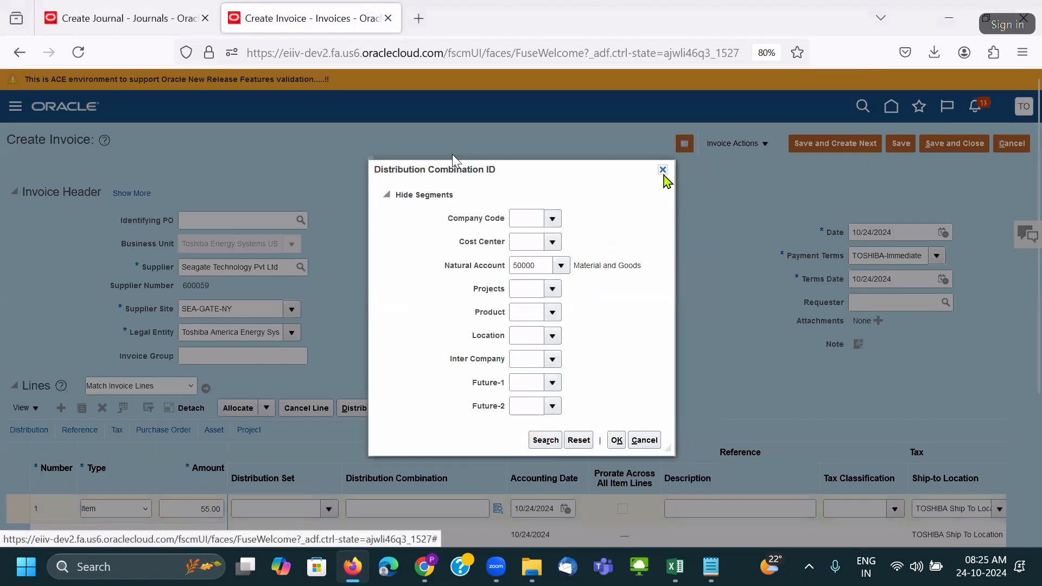
Return to the Create Journal entry, whose line 1 Account is now empty.
{"action": "left_click", "coordinate": [174, 24]}
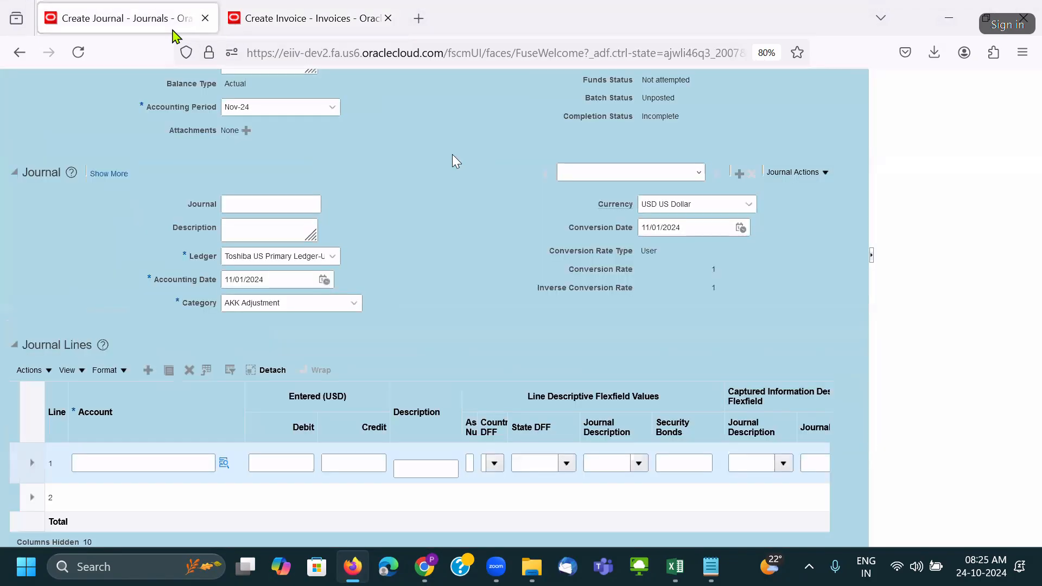
{"action": "scroll", "coordinate": [934, 387], "scroll_direction": "up", "scroll_amount": 3}
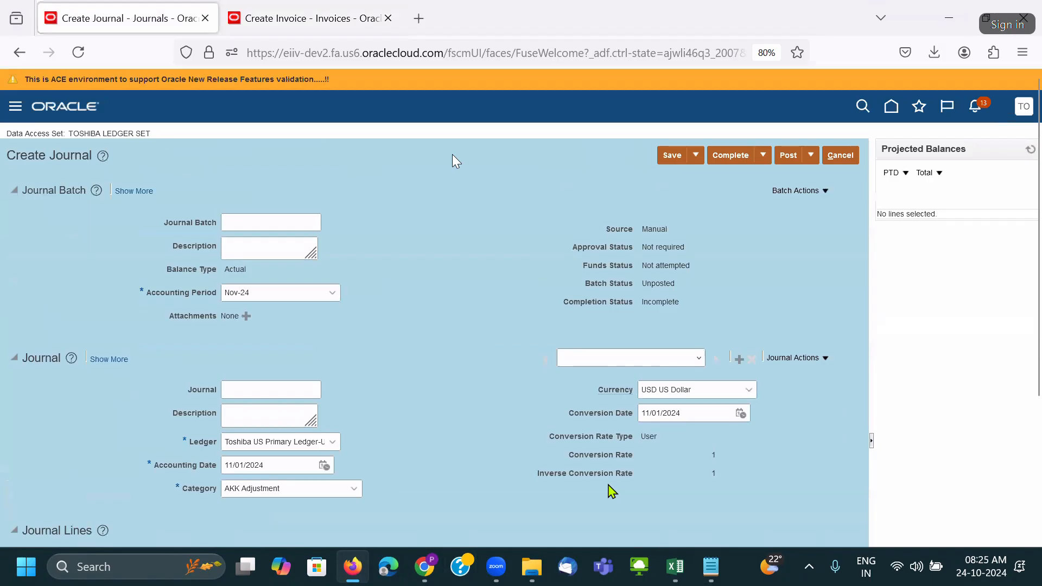
{"action": "scroll", "coordinate": [562, 321], "scroll_direction": "down", "scroll_amount": 3}
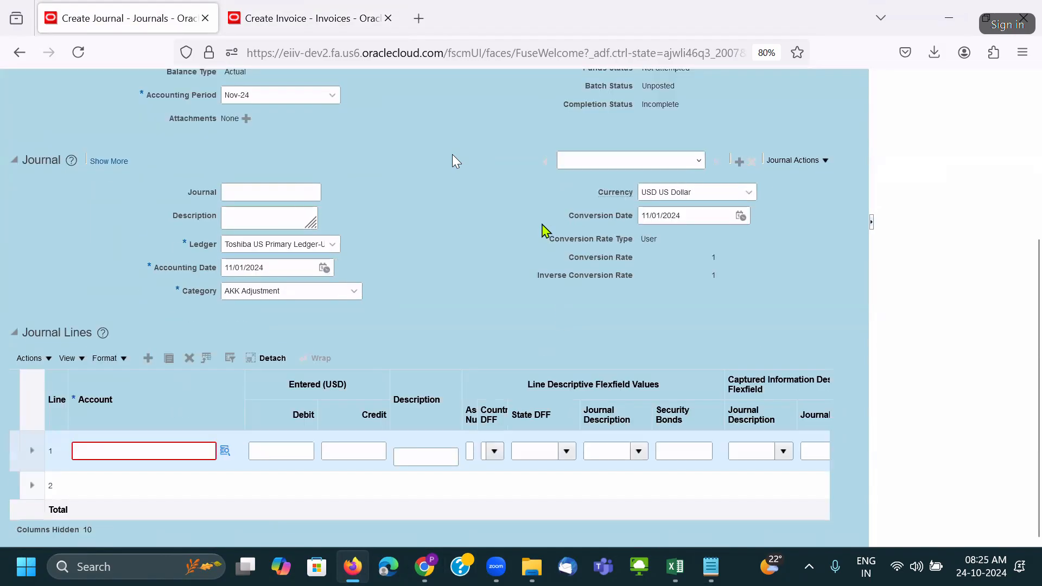